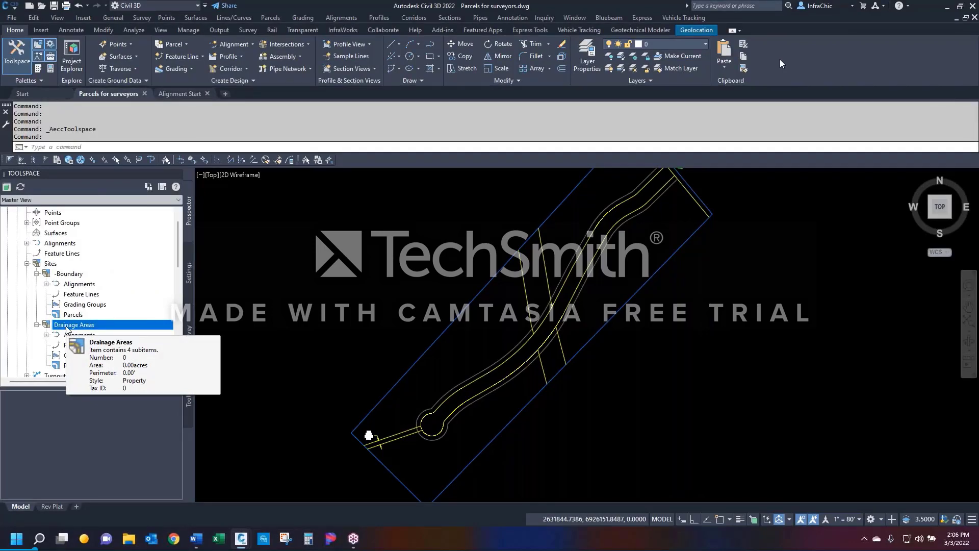
{"action": "left_click", "coordinate": [66, 276]}
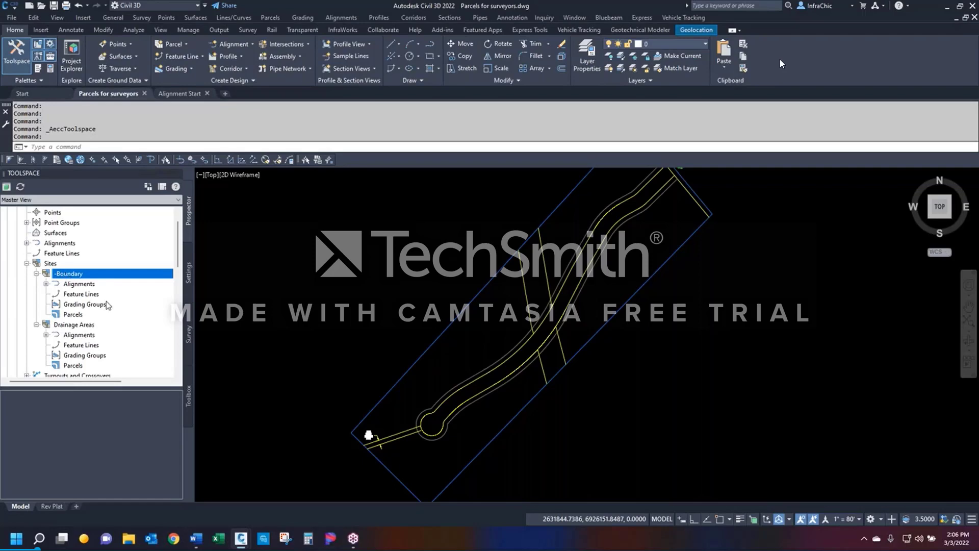
{"action": "scroll", "coordinate": [345, 416], "scroll_direction": "down", "scroll_amount": 3}
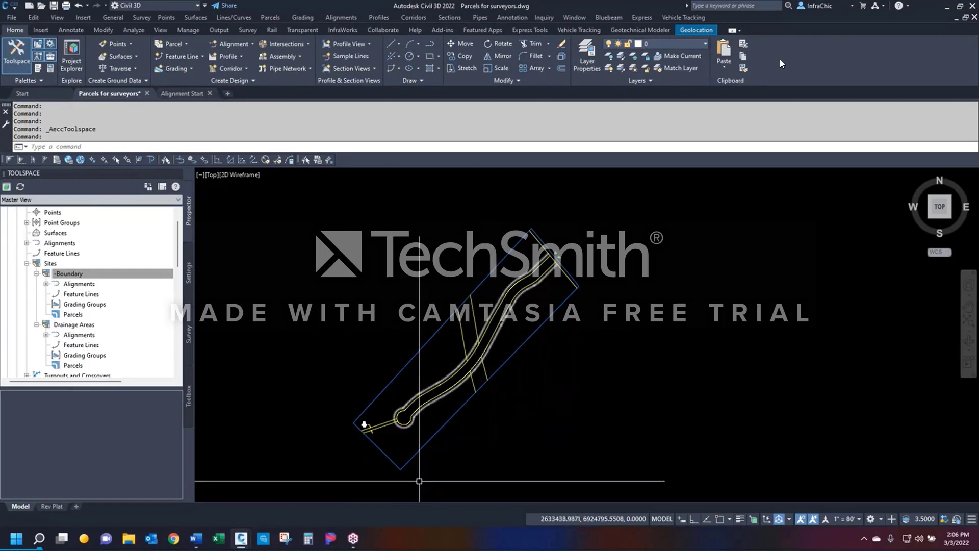
{"action": "left_click", "coordinate": [412, 457]}
{"action": "right_click", "coordinate": [475, 259]}
{"action": "left_click", "coordinate": [505, 365]}
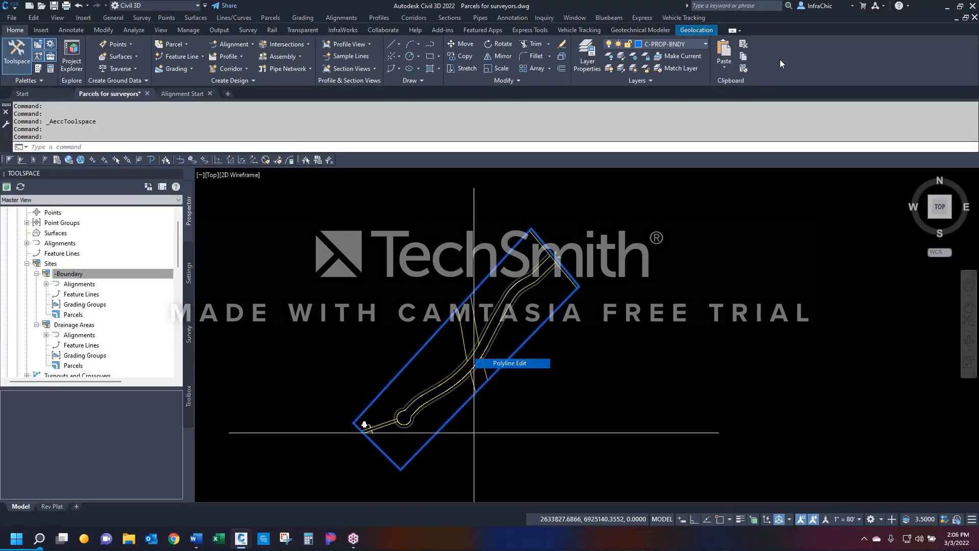
{"action": "key", "text": "Escape"}
Step: Select the blue property boundary outline in the drawing and show its object properties
{"action": "left_click", "coordinate": [525, 353]}
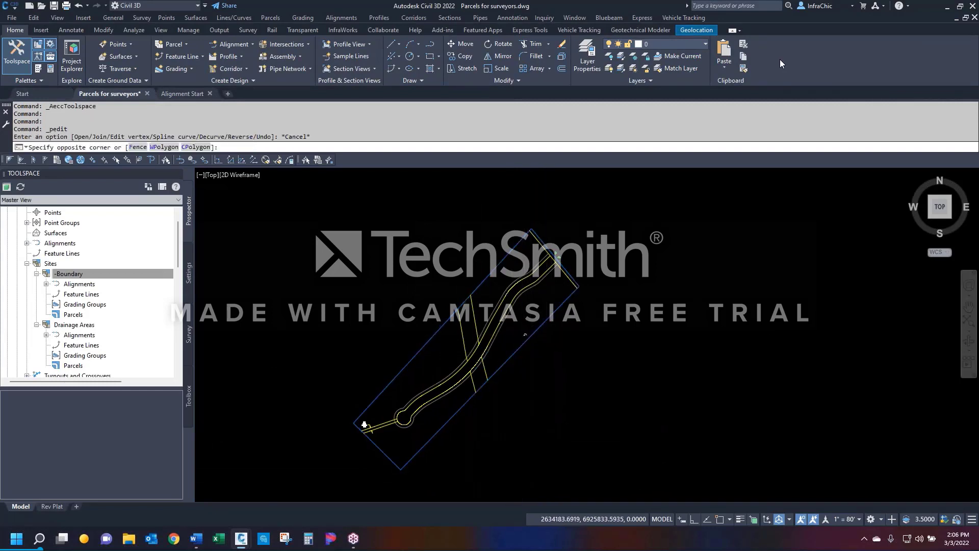
{"action": "left_click", "coordinate": [522, 353]}
{"action": "left_click", "coordinate": [515, 353]}
{"action": "right_click", "coordinate": [516, 354]}
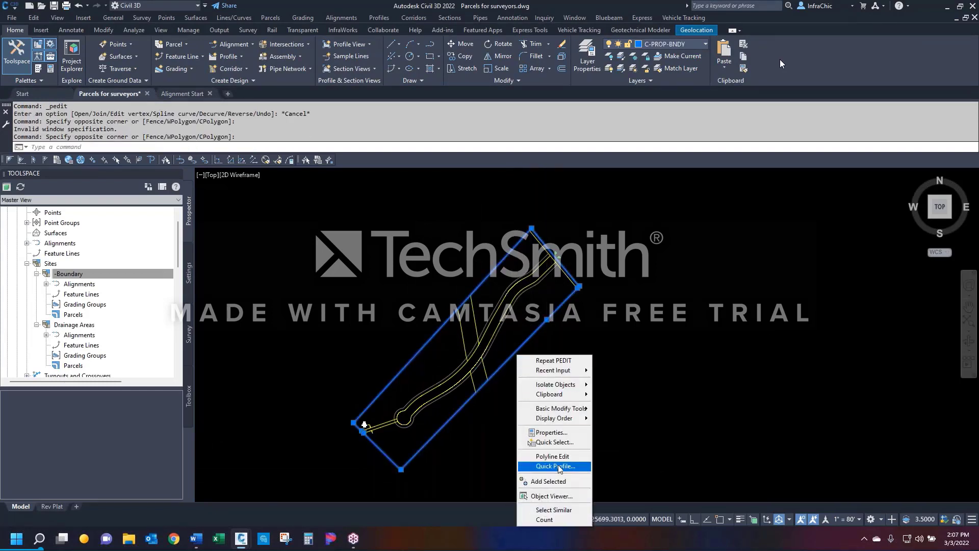
{"action": "left_click", "coordinate": [547, 433]}
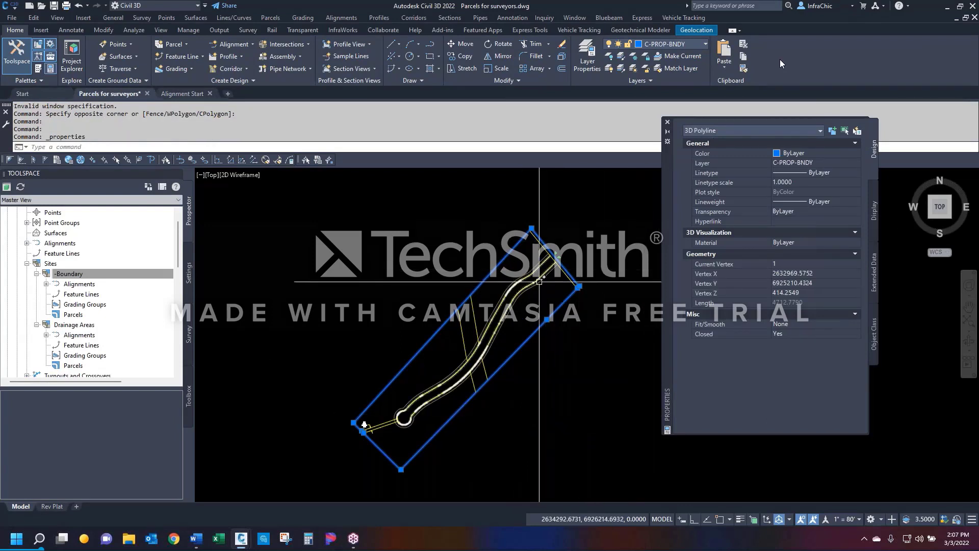
{"action": "key", "text": "Escape"}
{"action": "left_click", "coordinate": [496, 271]}
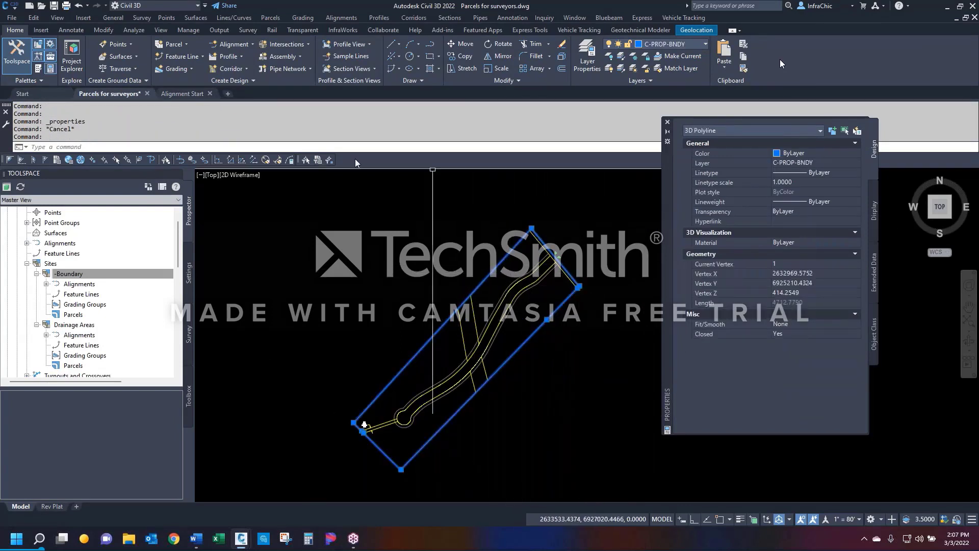
Step: Convert the blue boundary 3D polyline to a 2D polyline with the CONVERT3DPOLYS command
{"action": "key", "text": "Escape"}
{"action": "type", "text": "CONVERT3DPOLY"}
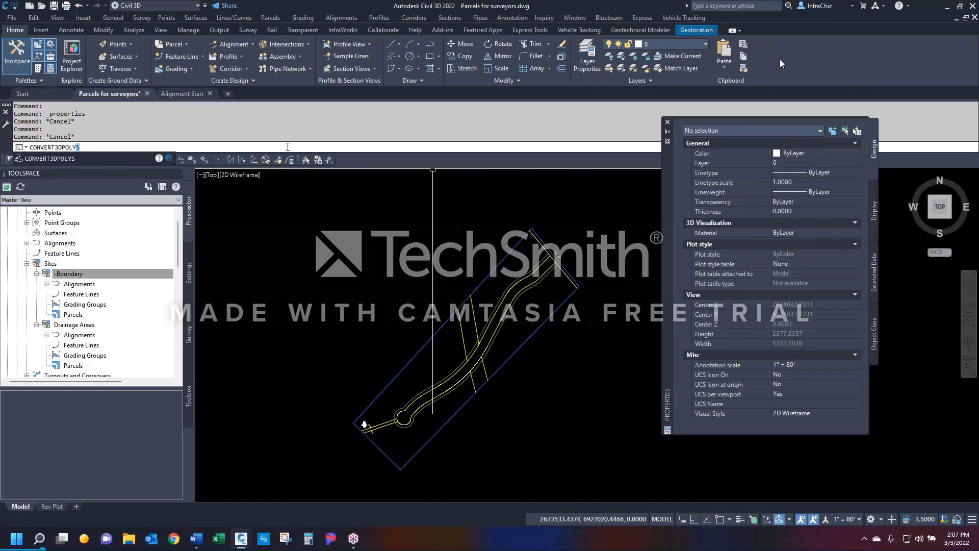
{"action": "key", "text": "Return"}
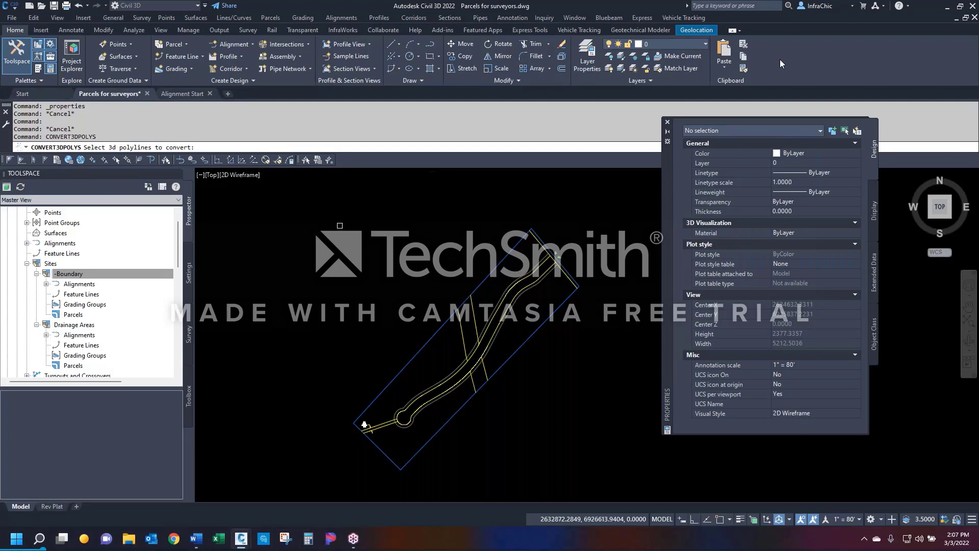
{"action": "left_click", "coordinate": [496, 267]}
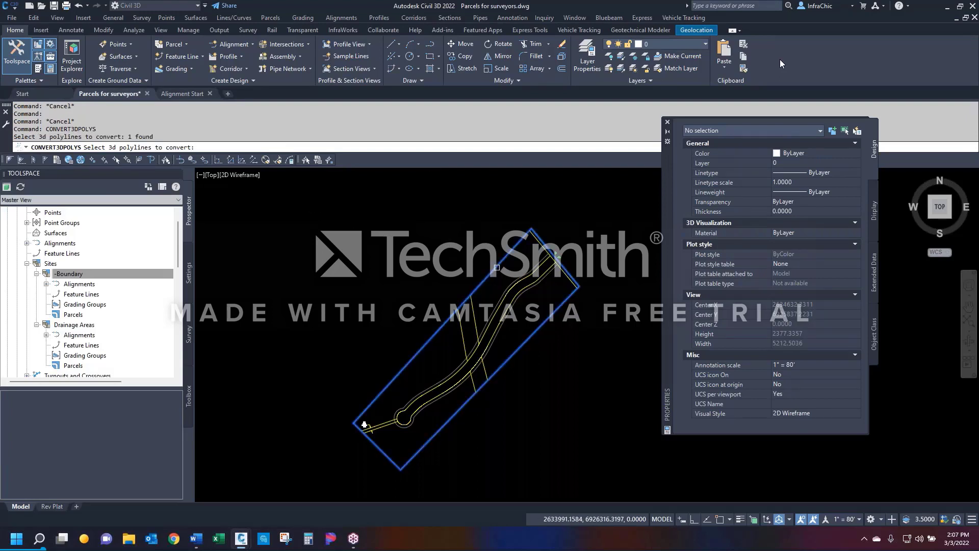
{"action": "key", "text": "Return"}
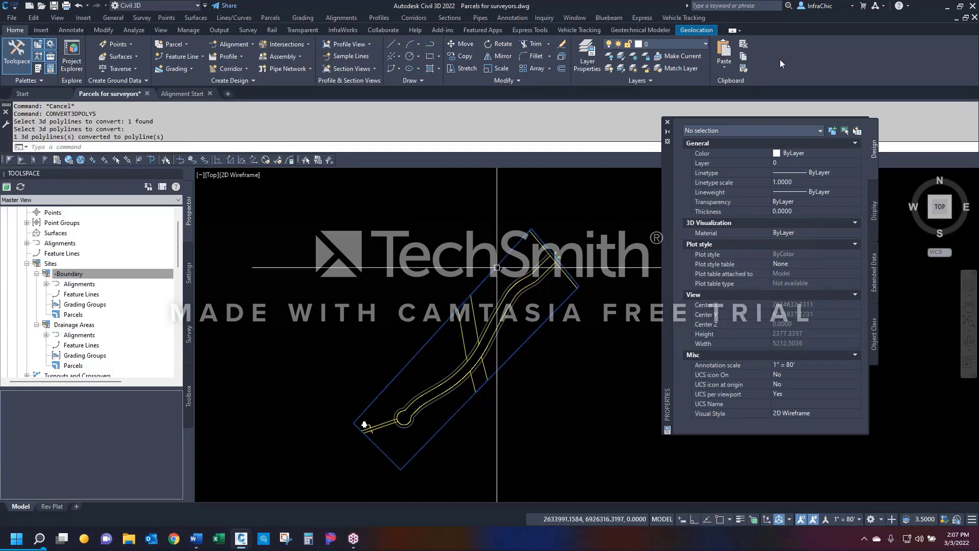
Step: Set the elevation of the converted boundary polyline to 0
{"action": "left_click", "coordinate": [497, 267]}
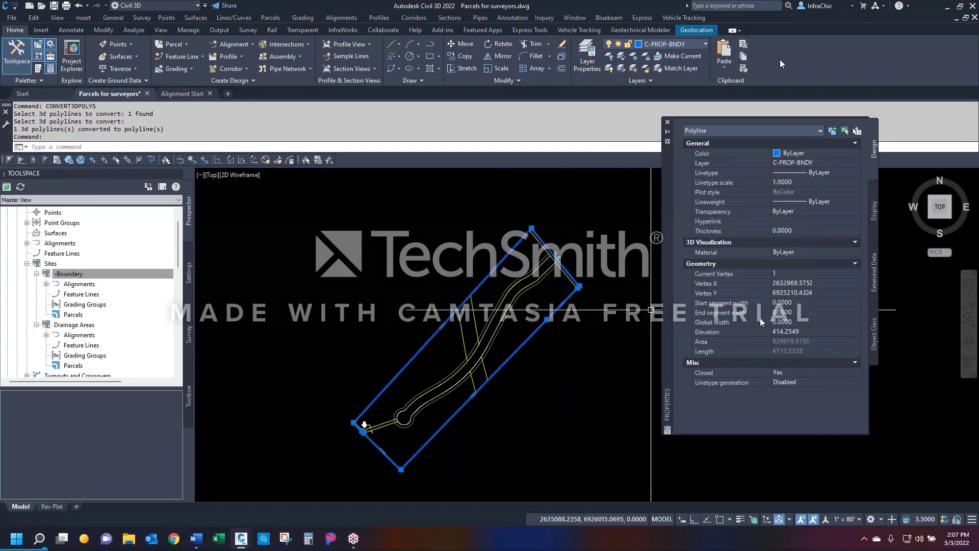
{"action": "left_click", "coordinate": [809, 332]}
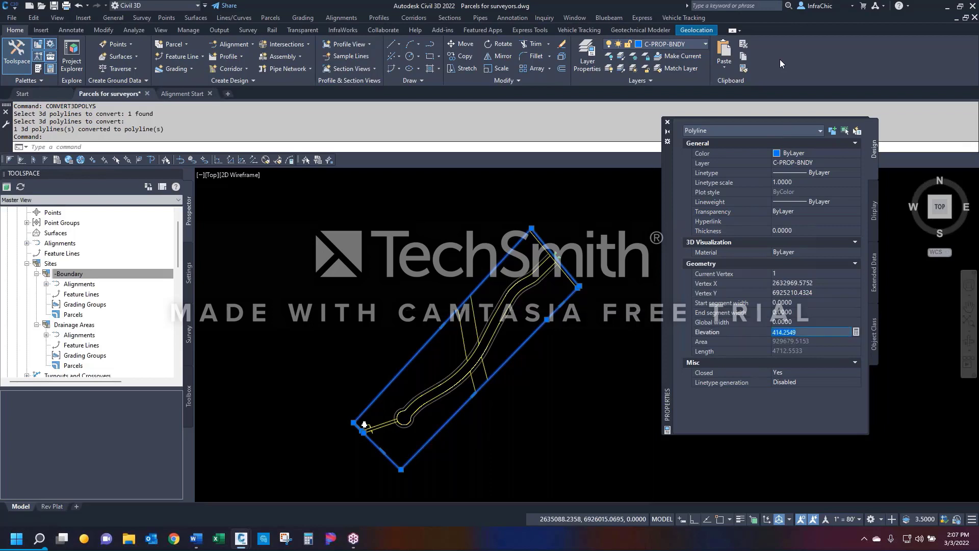
{"action": "type", "text": "0"}
{"action": "key", "text": "Return"}
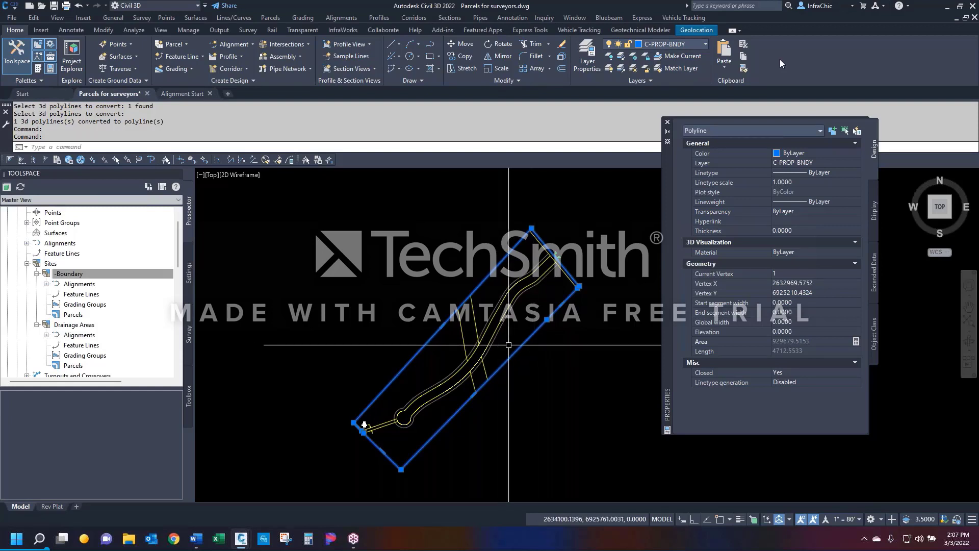
{"action": "key", "text": "Escape"}
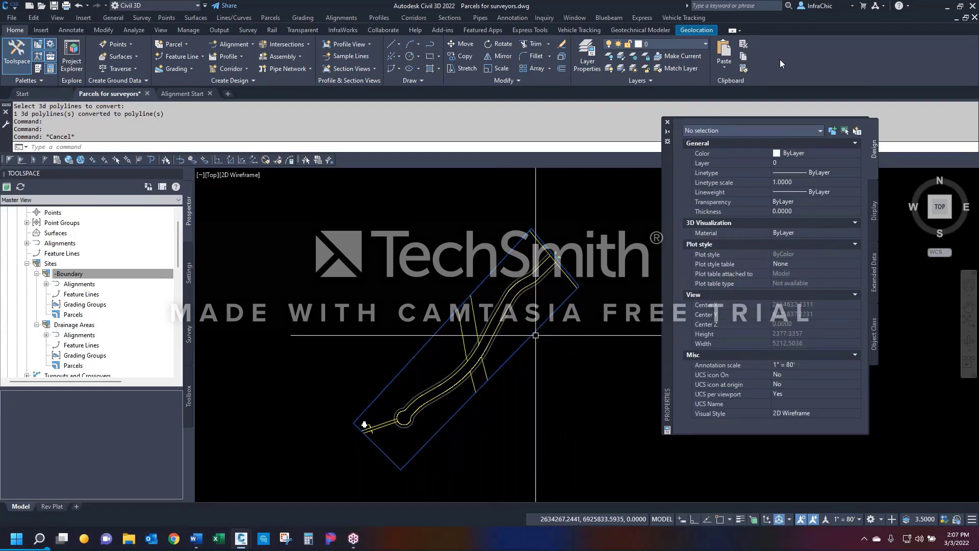
Step: Check the boundary polyline's elevation and whether it is closed
{"action": "left_click", "coordinate": [535, 335]}
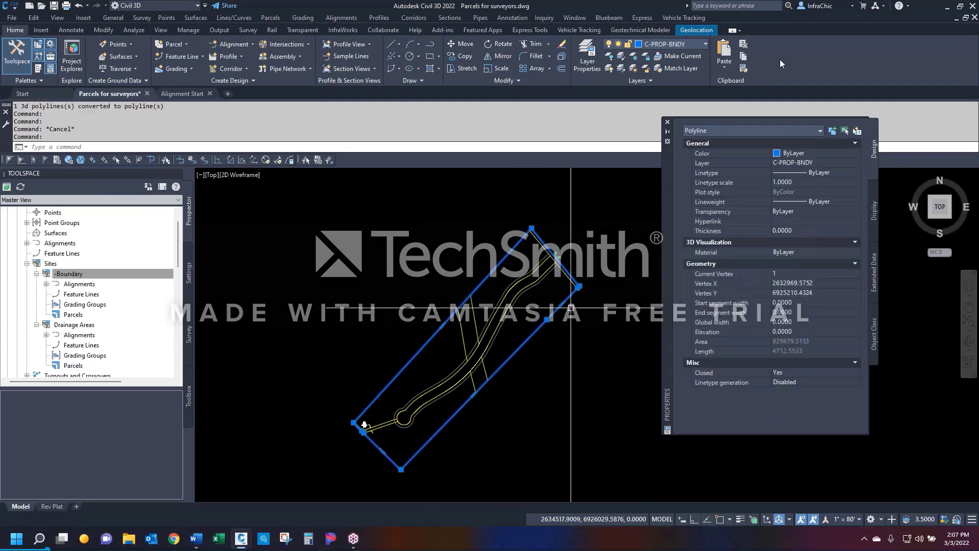
{"action": "key", "text": "Escape"}
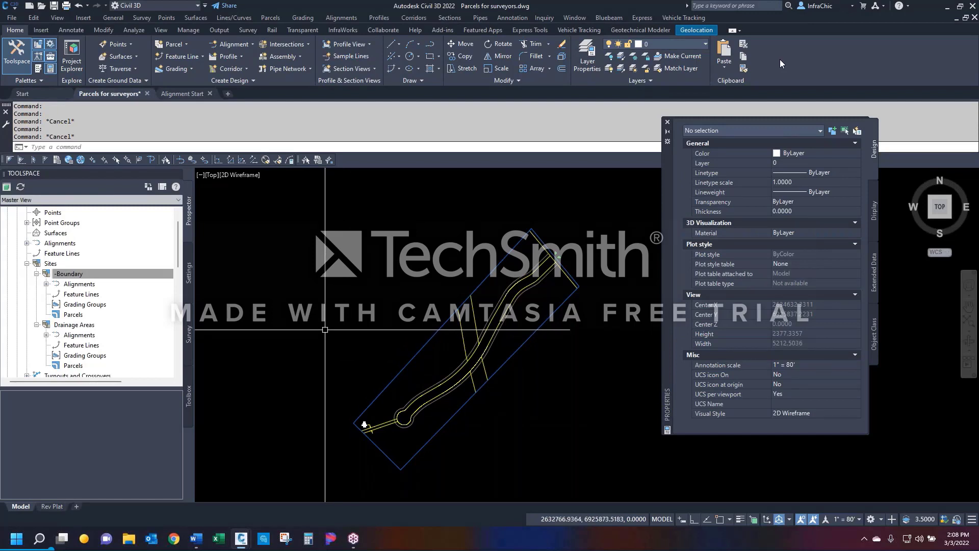
{"action": "left_click", "coordinate": [404, 466]}
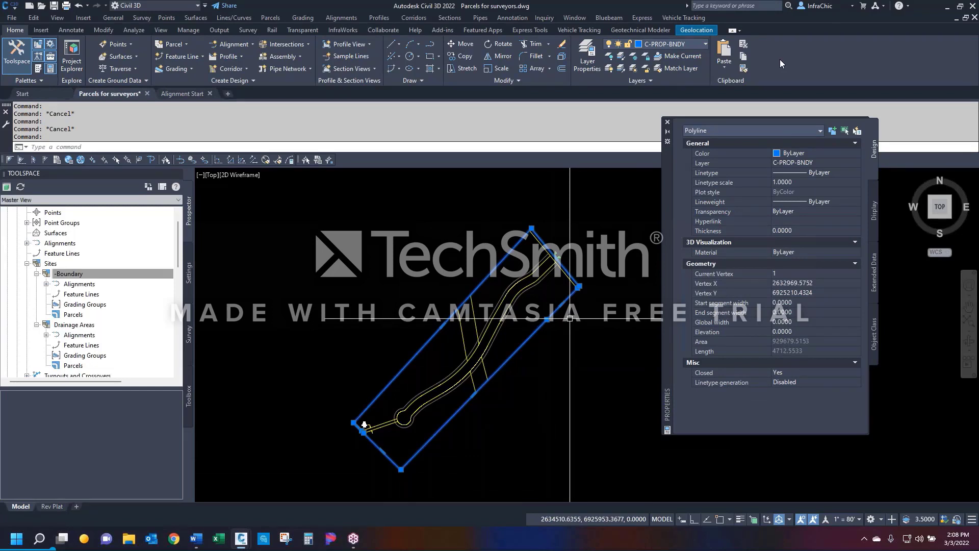
{"action": "left_click", "coordinate": [787, 371]}
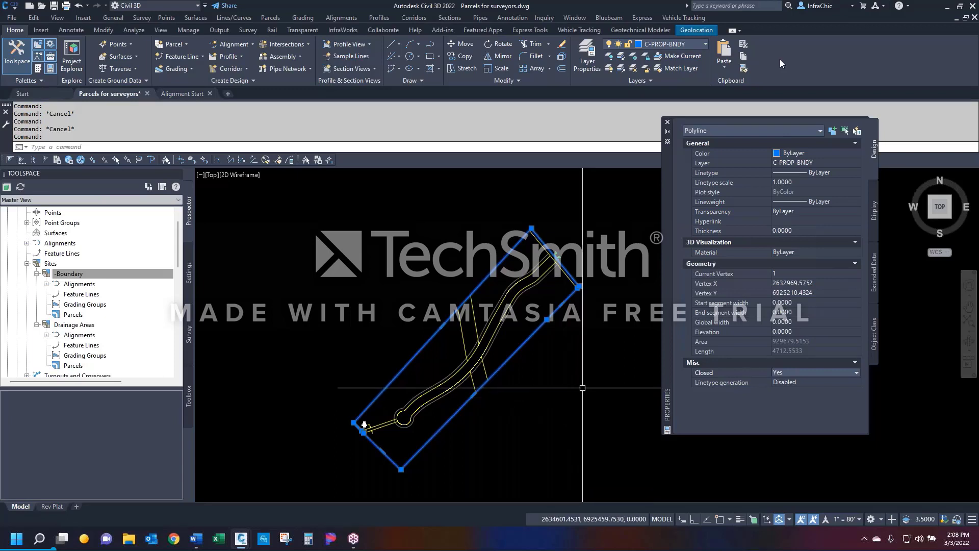
{"action": "key", "text": "Escape"}
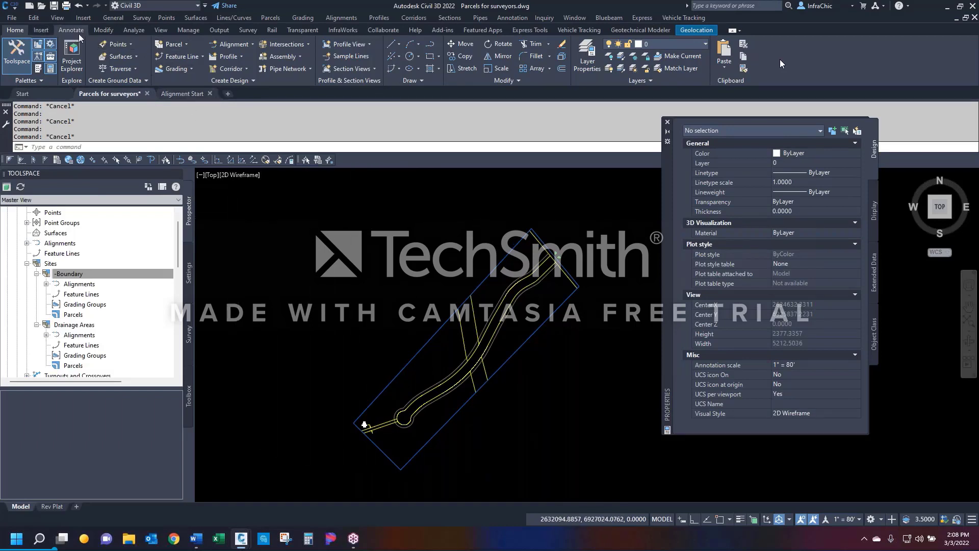
{"action": "left_click", "coordinate": [179, 46]}
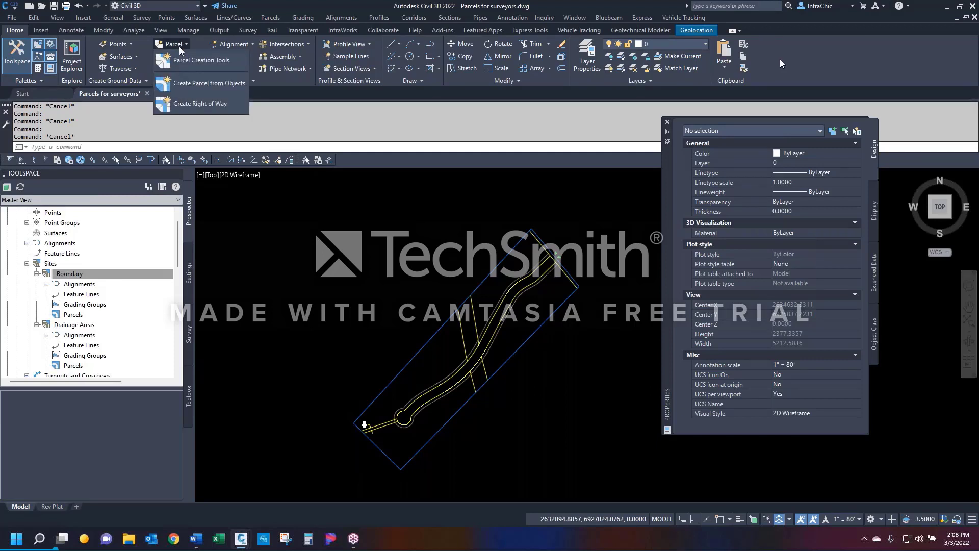
{"action": "left_click", "coordinate": [292, 3]}
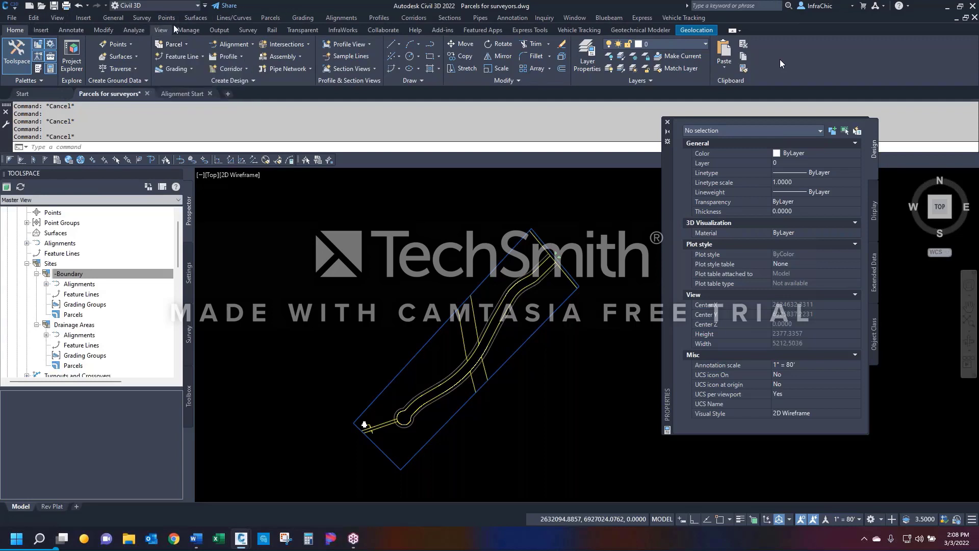
{"action": "left_click", "coordinate": [269, 18]}
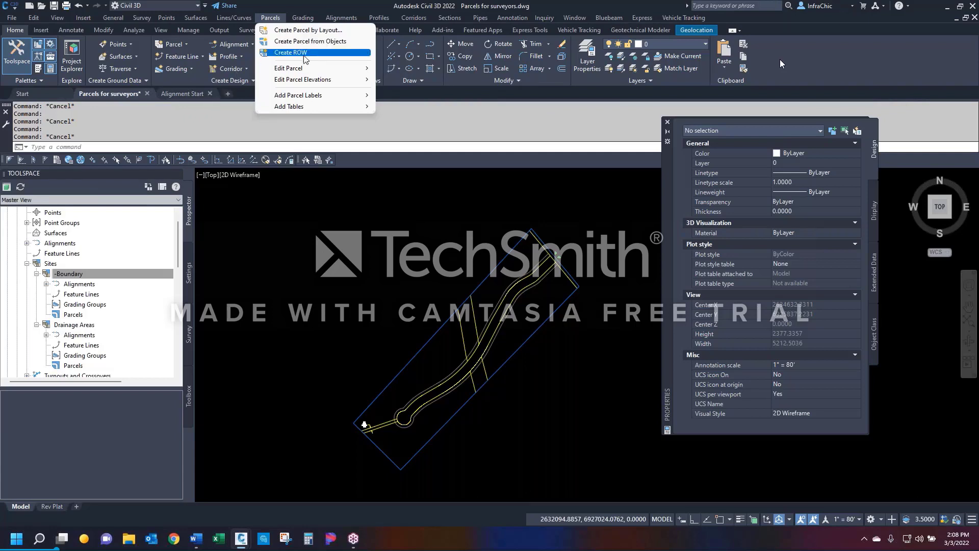
{"action": "left_click", "coordinate": [196, 85]}
{"action": "left_click", "coordinate": [196, 81]}
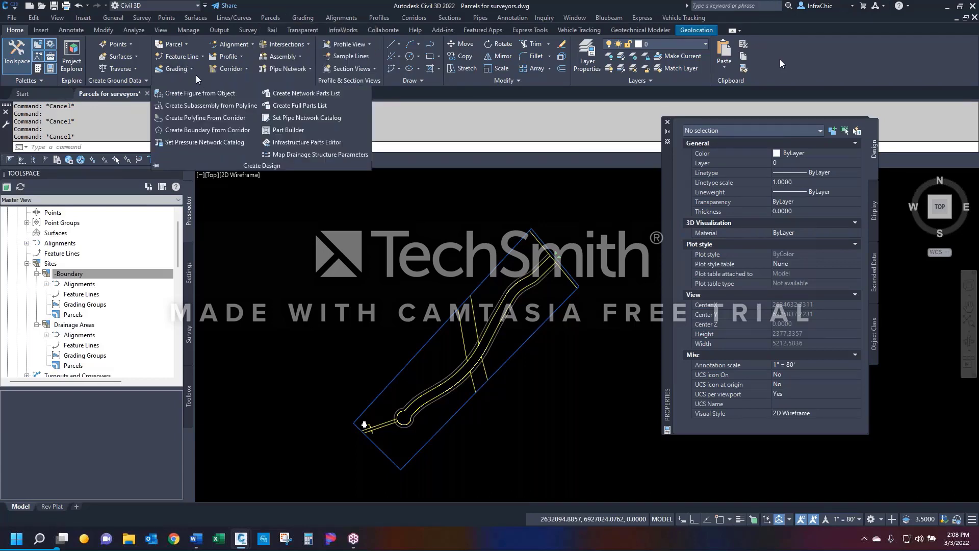
Step: Start Create Parcel from Objects on the boundary polyline in the -Boundary site, using the Property parcel style
{"action": "left_click", "coordinate": [176, 44]}
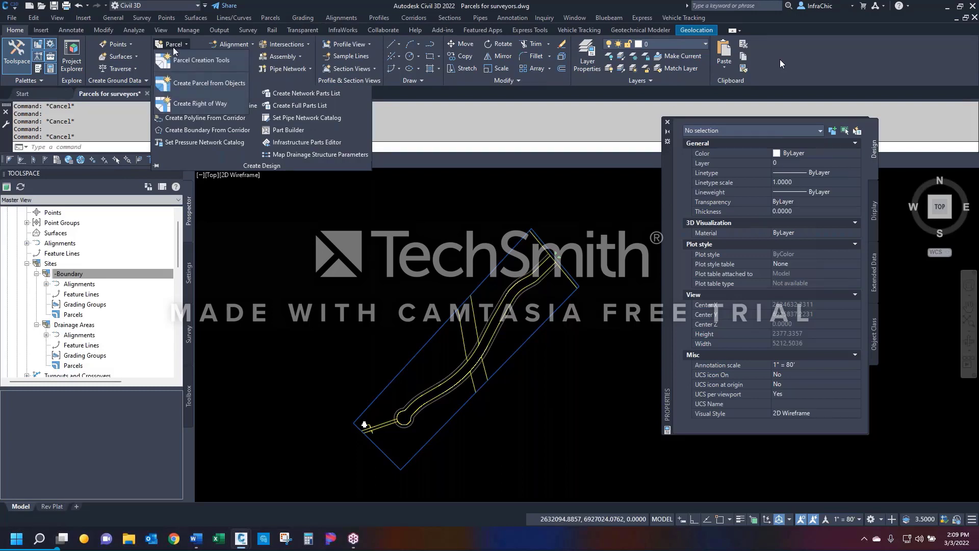
{"action": "left_click", "coordinate": [190, 84]}
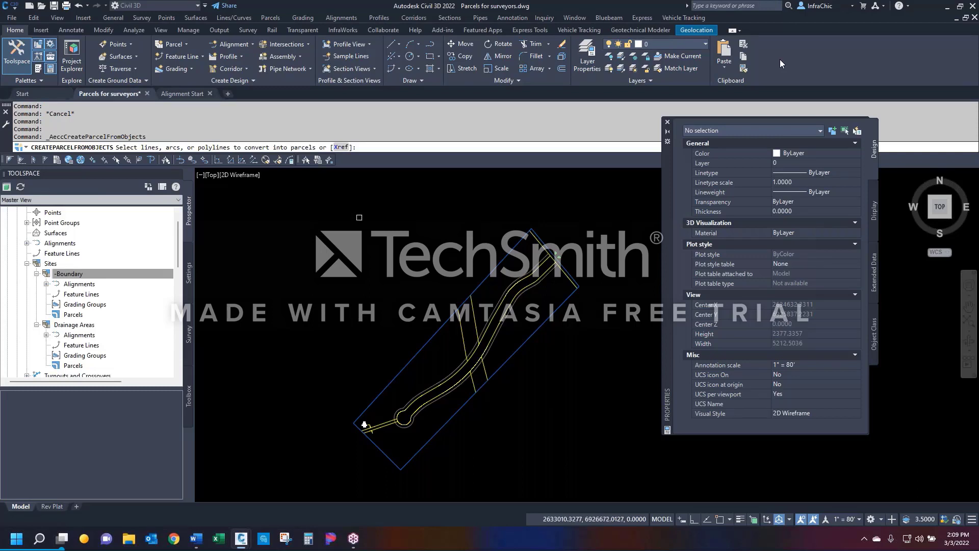
{"action": "left_click", "coordinate": [433, 332]}
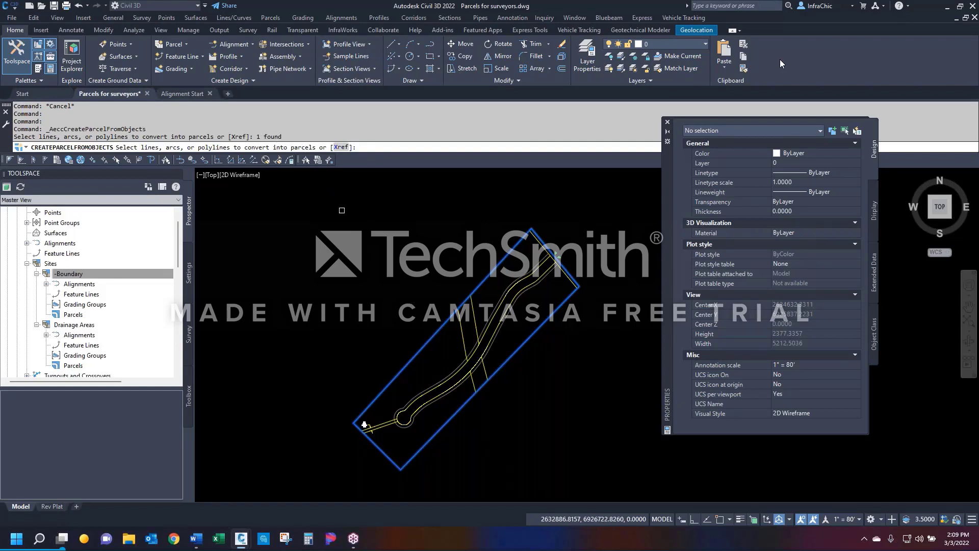
{"action": "key", "text": "Return"}
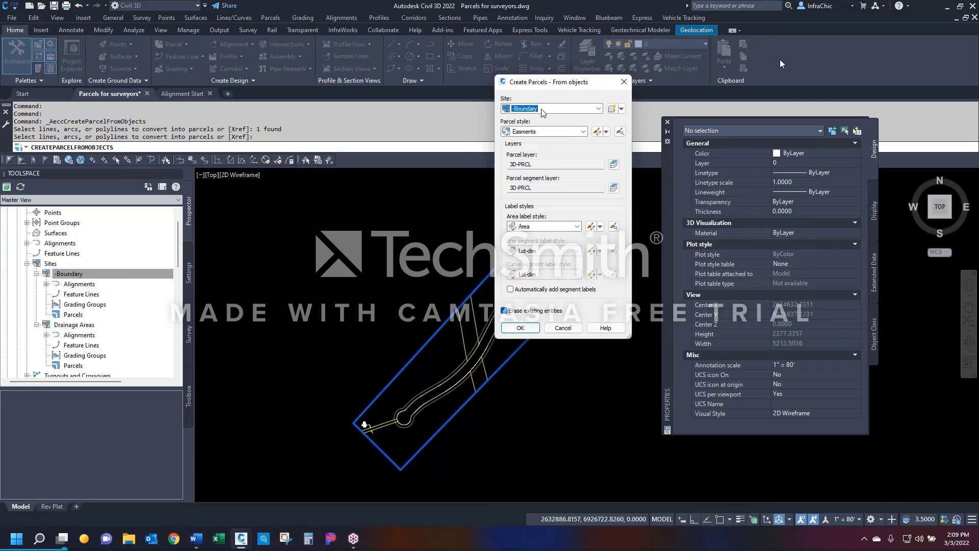
{"action": "left_click", "coordinate": [551, 132]}
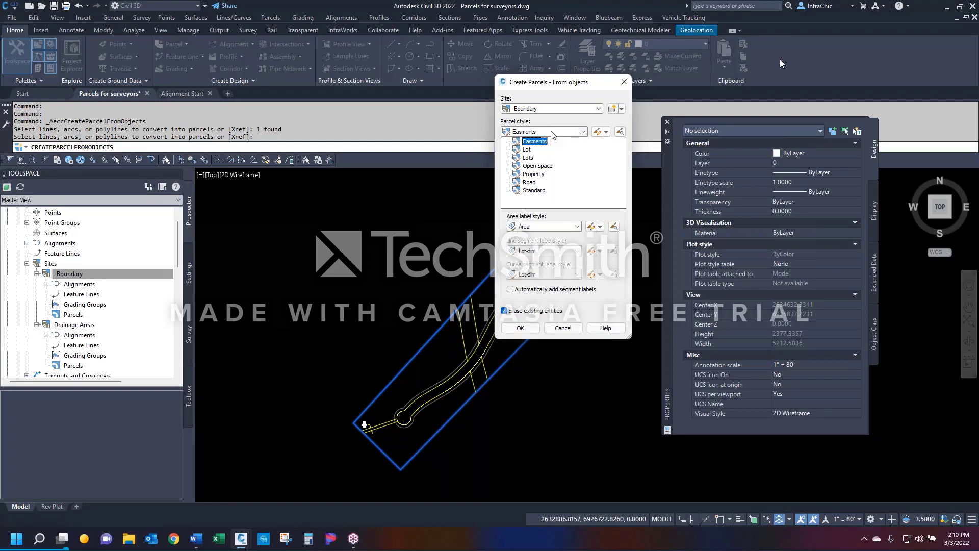
{"action": "left_click", "coordinate": [533, 174]}
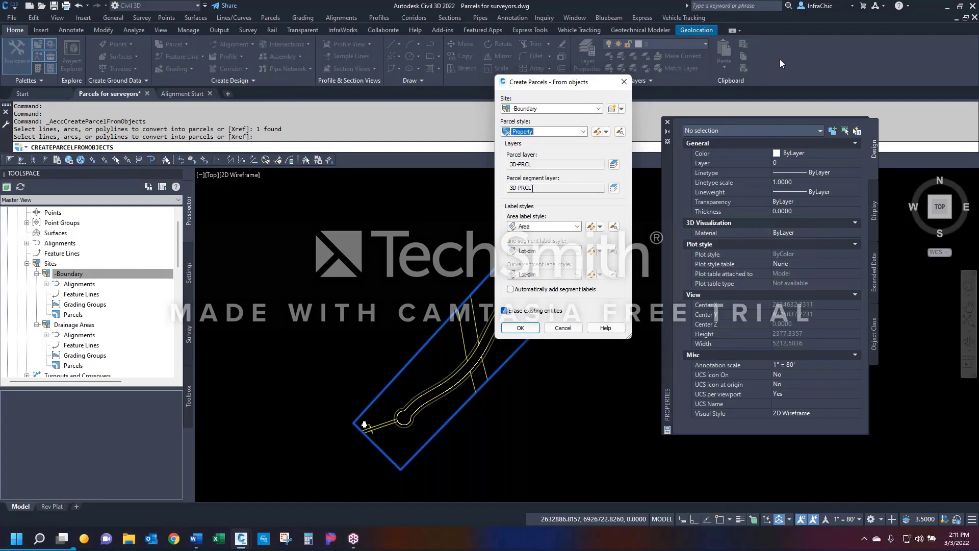
{"action": "left_click", "coordinate": [533, 188]}
{"action": "left_click", "coordinate": [534, 164]}
Step: Create the parcel with automatic segment labels, using Name Square Foot & Acres, Preliminary Boundary line and Delta over Length and Radius curve label styles
{"action": "left_click", "coordinate": [510, 289]}
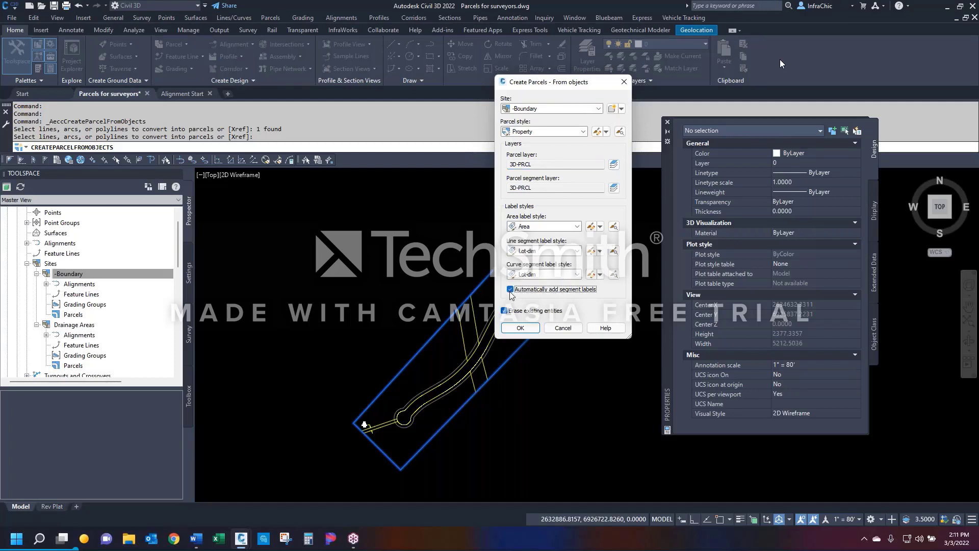
{"action": "left_click", "coordinate": [555, 227]}
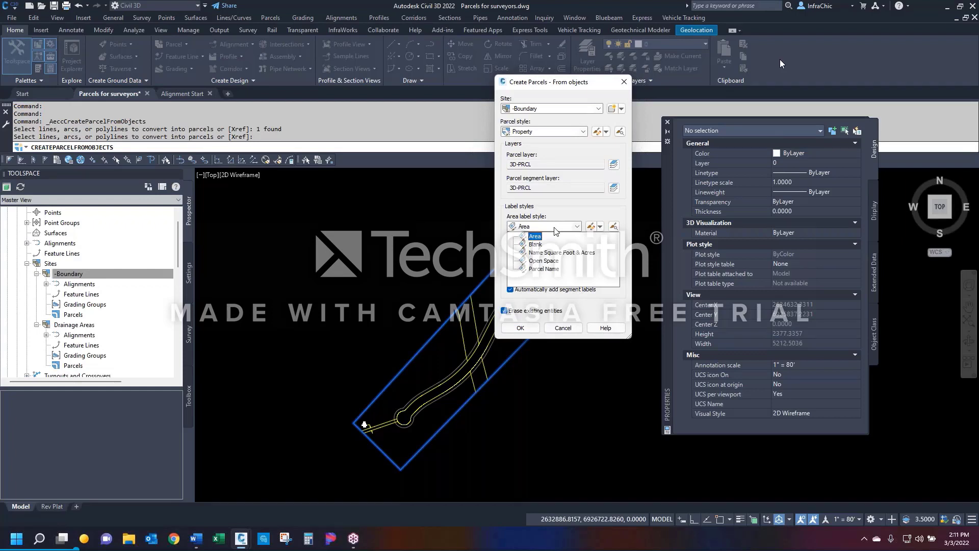
{"action": "left_click", "coordinate": [548, 252]}
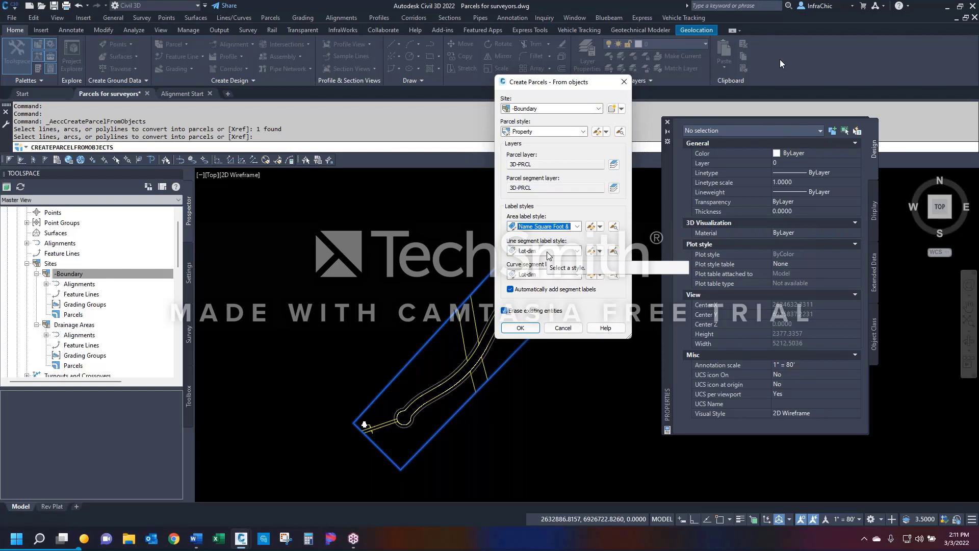
{"action": "left_click", "coordinate": [548, 252]}
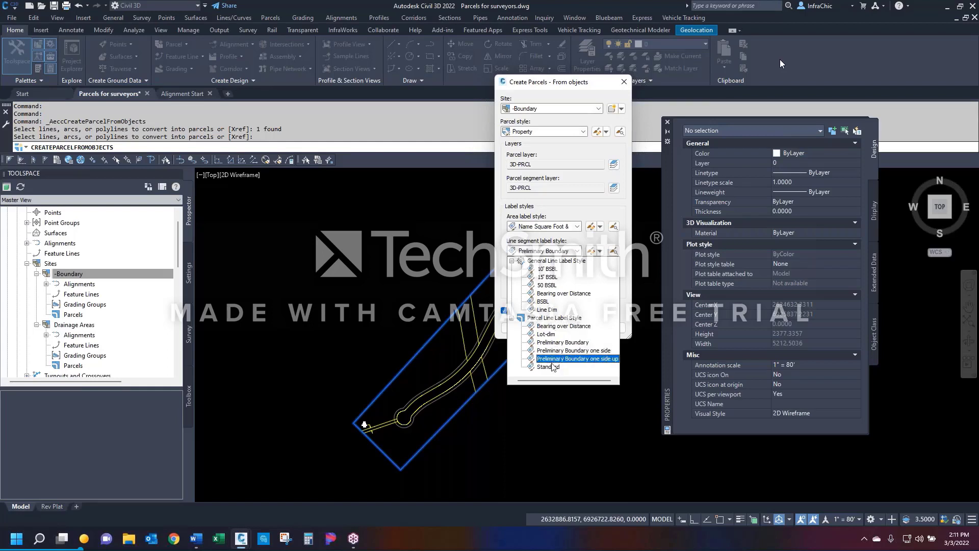
{"action": "left_click", "coordinate": [555, 343]}
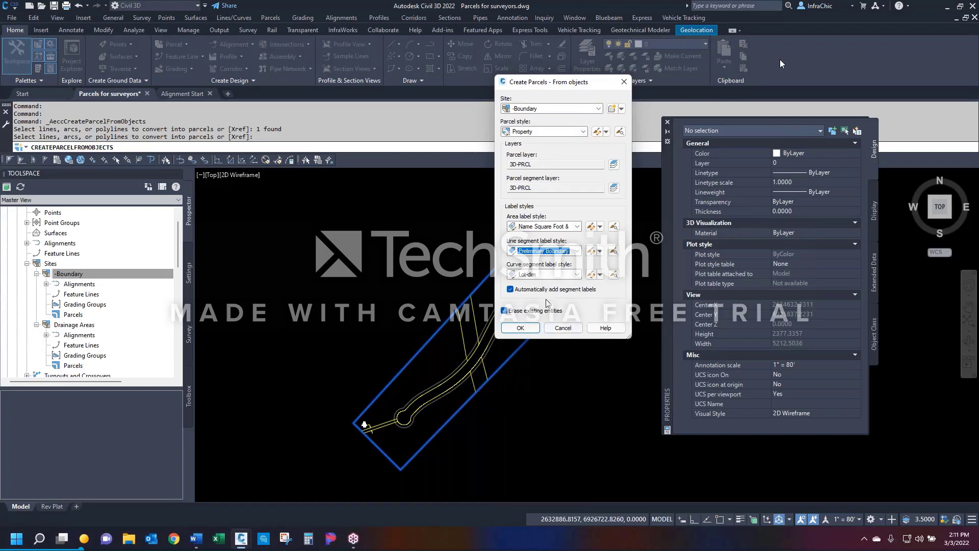
{"action": "left_click", "coordinate": [544, 275]}
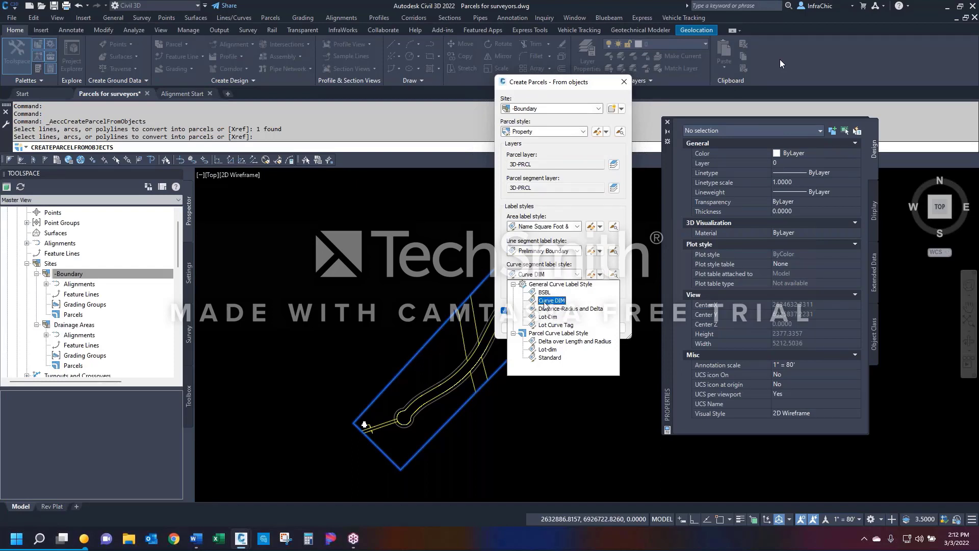
{"action": "left_click", "coordinate": [544, 342]}
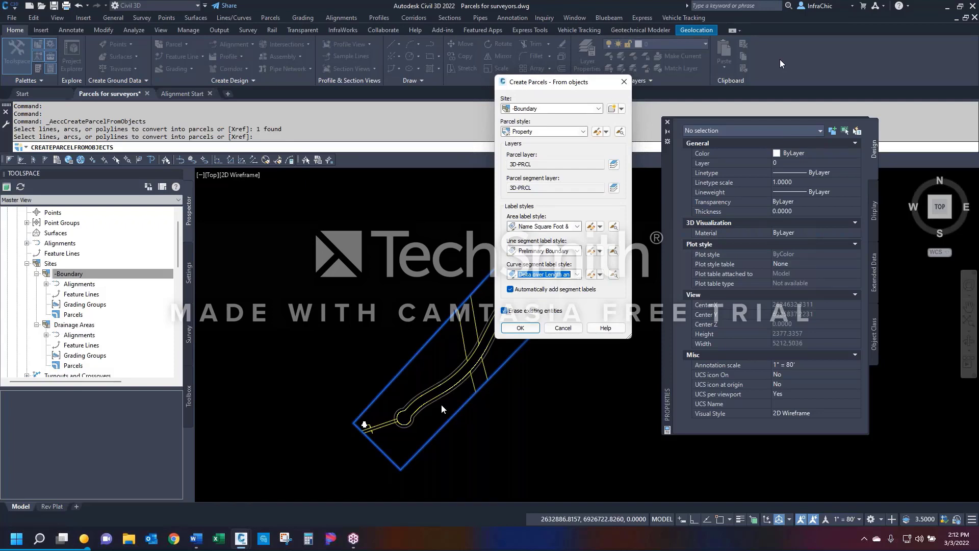
{"action": "left_click", "coordinate": [519, 328]}
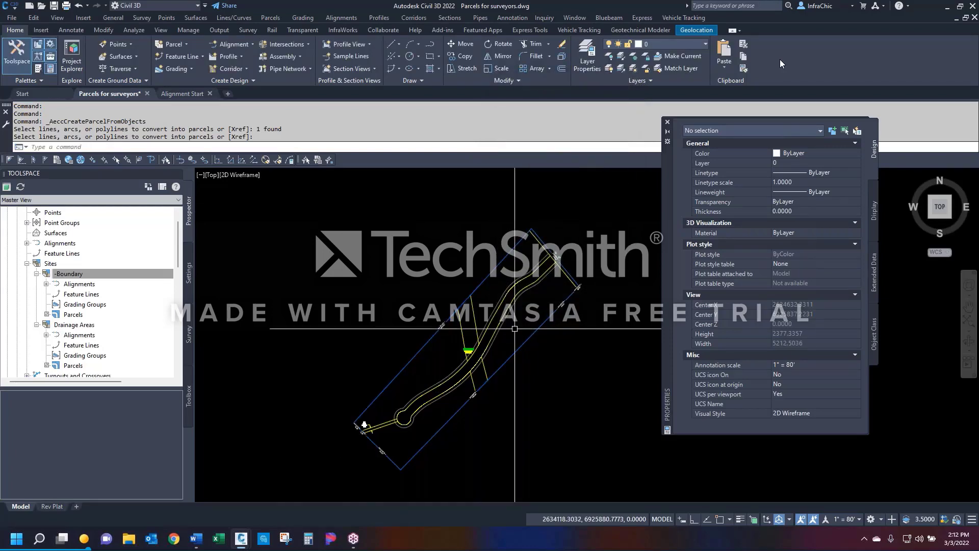
Step: Open the new parcel's Name Square Foot & Acres area label style for editing and review its general settings beside the label
{"action": "left_click", "coordinate": [468, 350]}
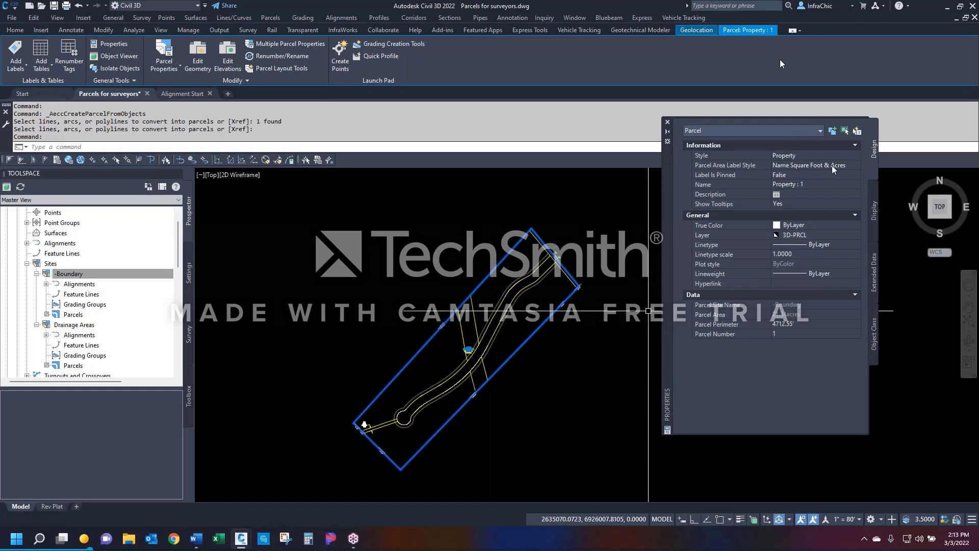
{"action": "scroll", "coordinate": [467, 350], "scroll_direction": "up", "scroll_amount": 6}
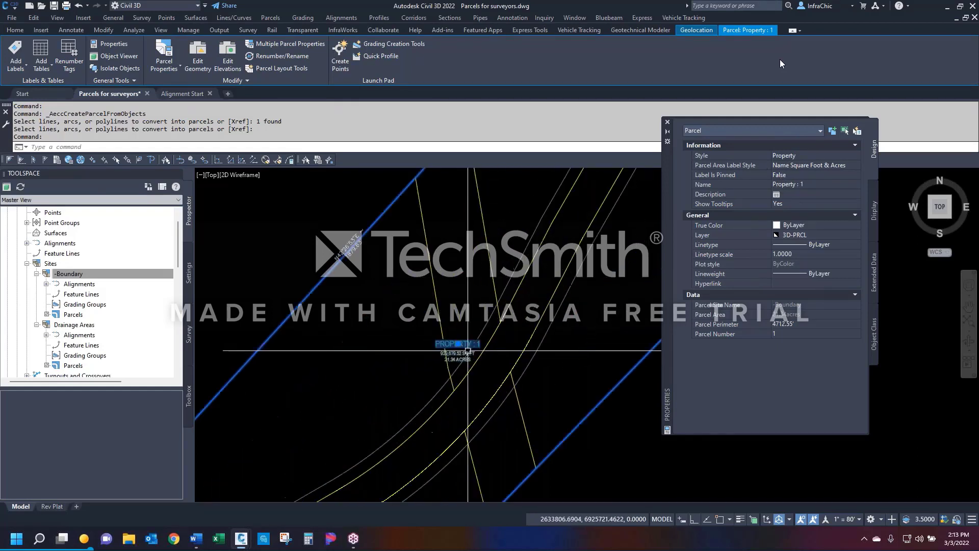
{"action": "scroll", "coordinate": [468, 350], "scroll_direction": "up", "scroll_amount": 3}
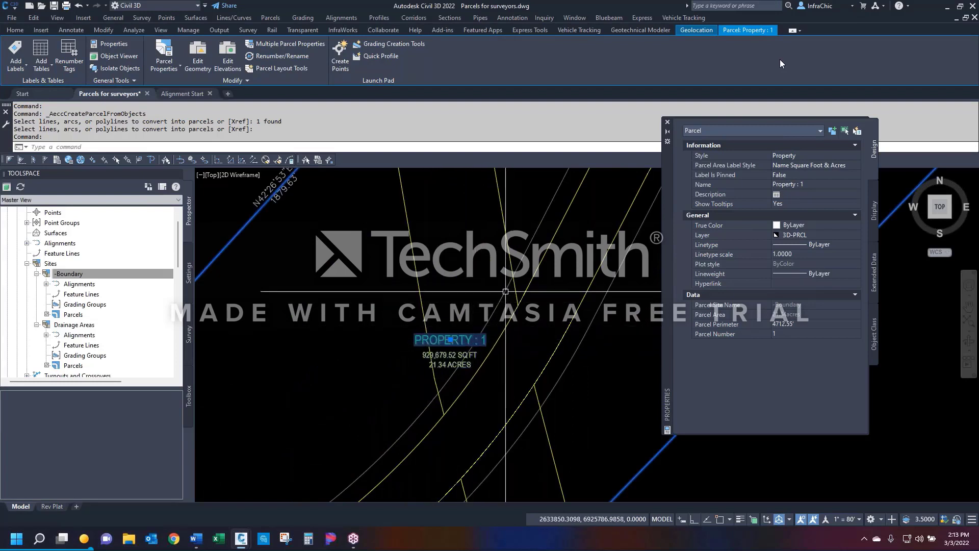
{"action": "scroll", "coordinate": [510, 301], "scroll_direction": "down", "scroll_amount": 3}
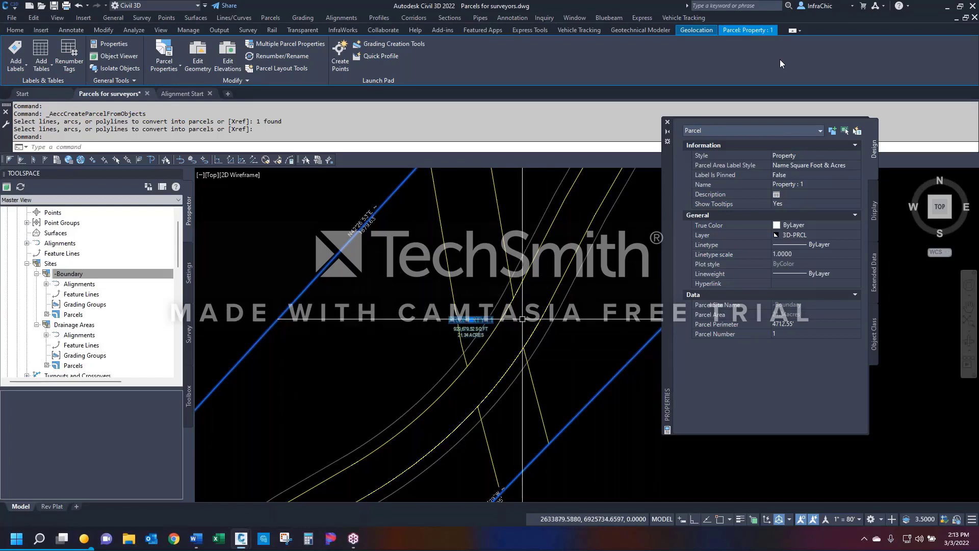
{"action": "left_click", "coordinate": [788, 166]}
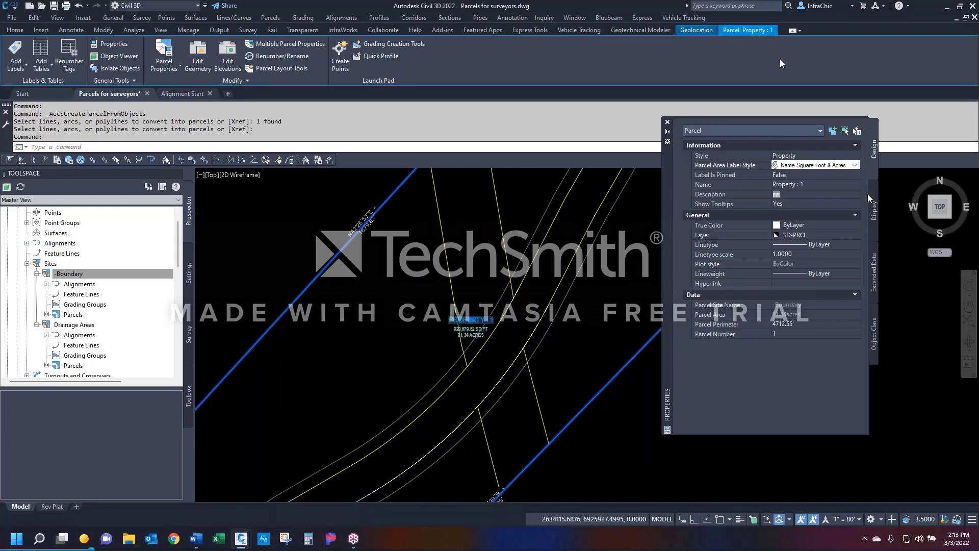
{"action": "left_click", "coordinate": [856, 166]}
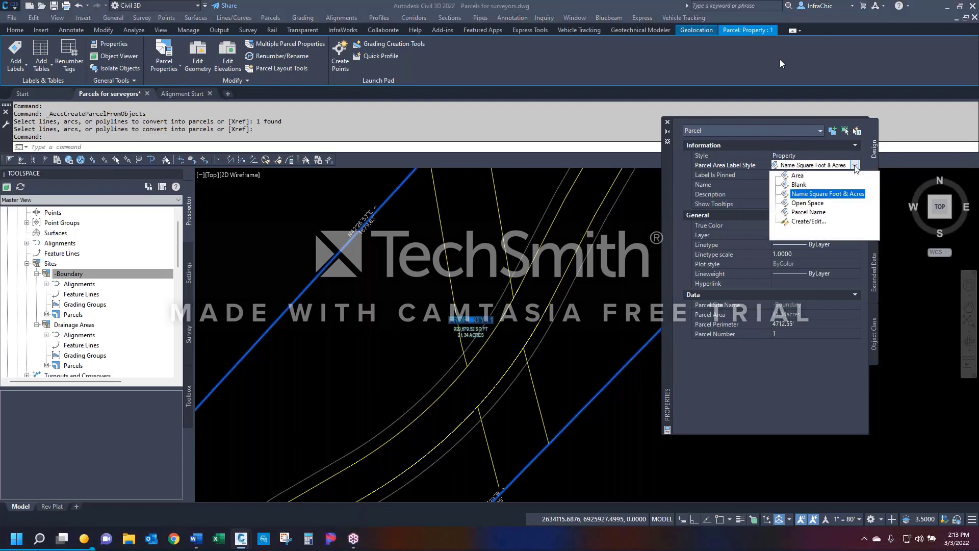
{"action": "left_click", "coordinate": [808, 221]}
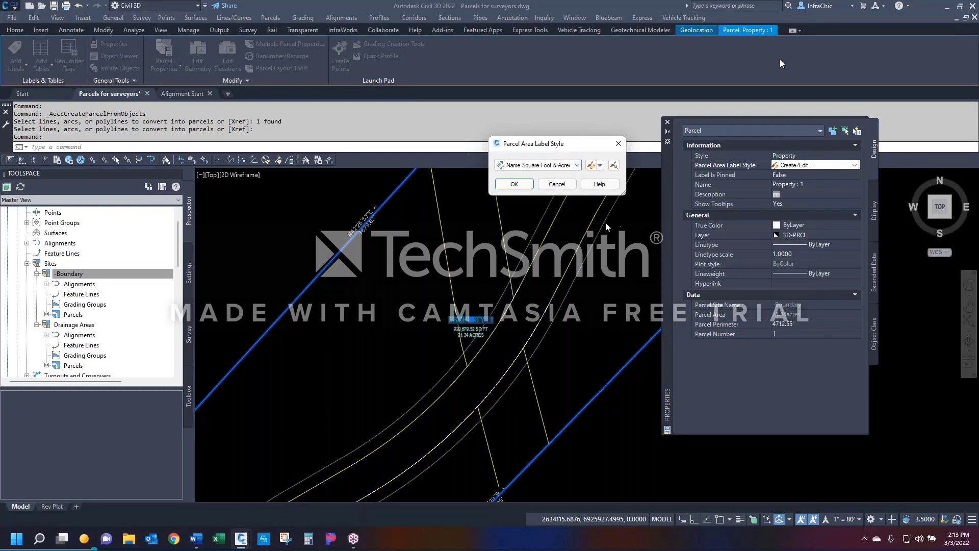
{"action": "left_click", "coordinate": [601, 166]}
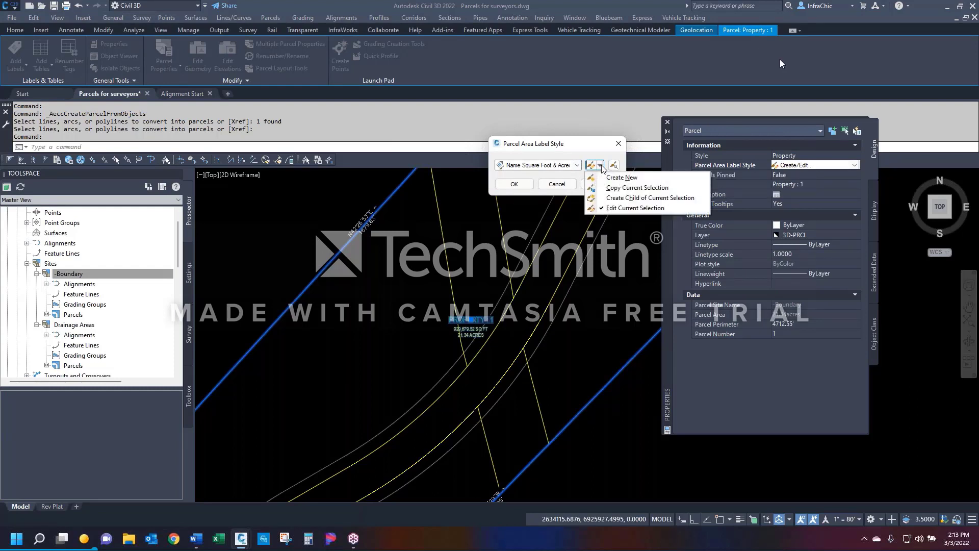
{"action": "left_click", "coordinate": [611, 208]}
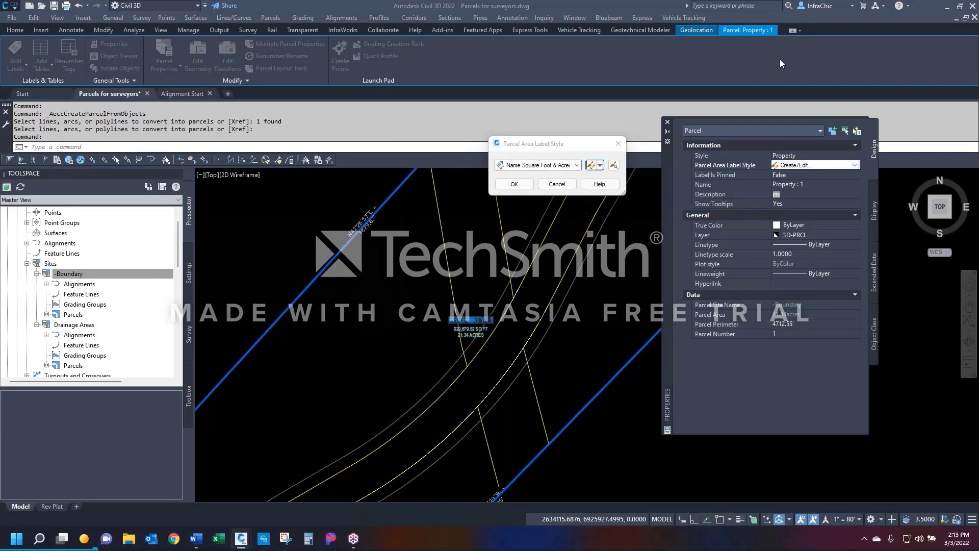
{"action": "left_click", "coordinate": [478, 115]}
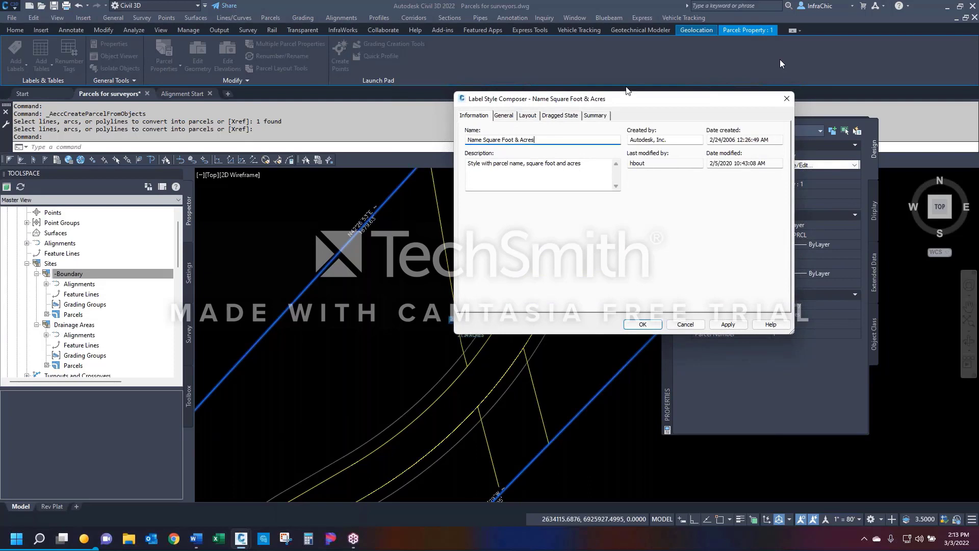
{"action": "left_click_drag", "start_coordinate": [628, 99], "coordinate": [547, 114]}
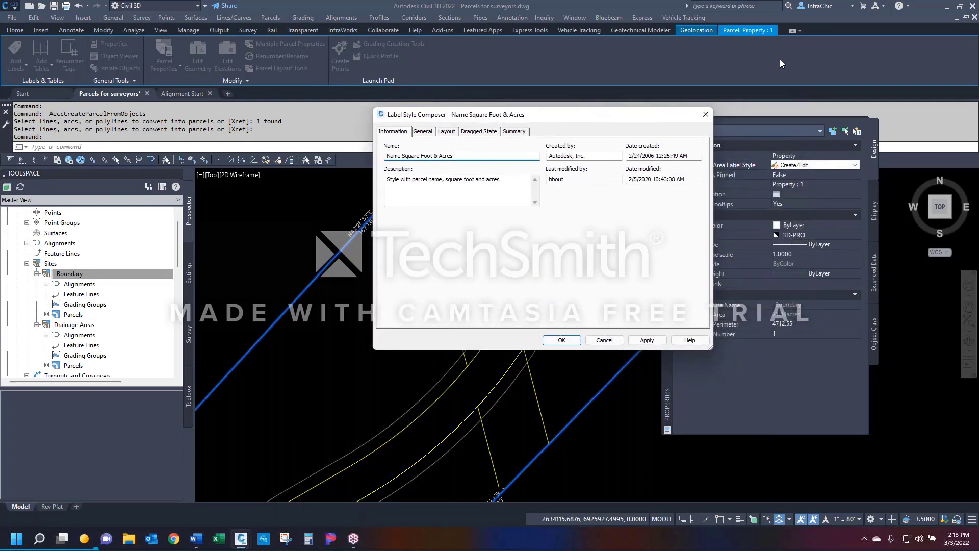
{"action": "left_click", "coordinate": [424, 131]}
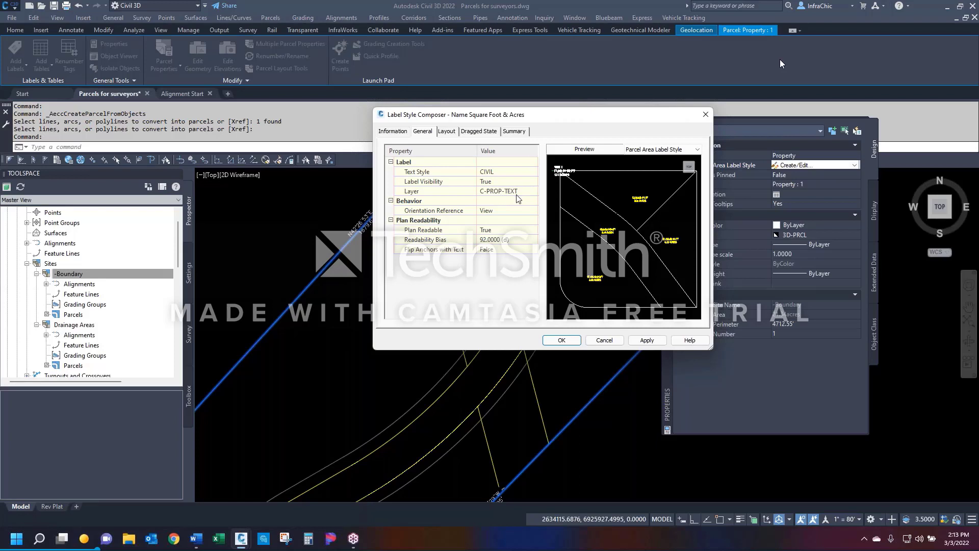
{"action": "mouse_move", "coordinate": [582, 120]}
{"action": "left_mouse_down"}
{"action": "mouse_move", "coordinate": [391, 100]}
{"action": "mouse_move", "coordinate": [379, 79]}
{"action": "left_mouse_up"}
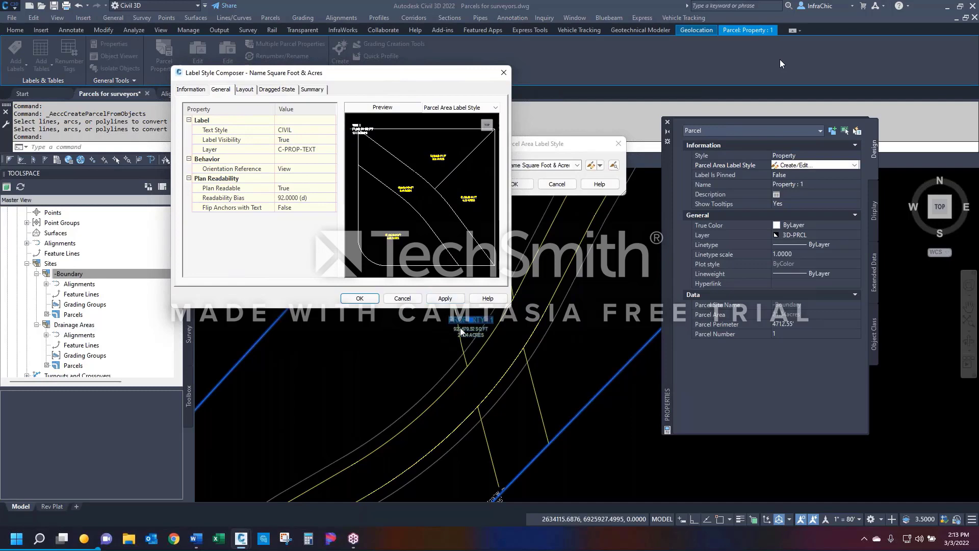
{"action": "left_click_drag", "start_coordinate": [389, 81], "coordinate": [430, 56]}
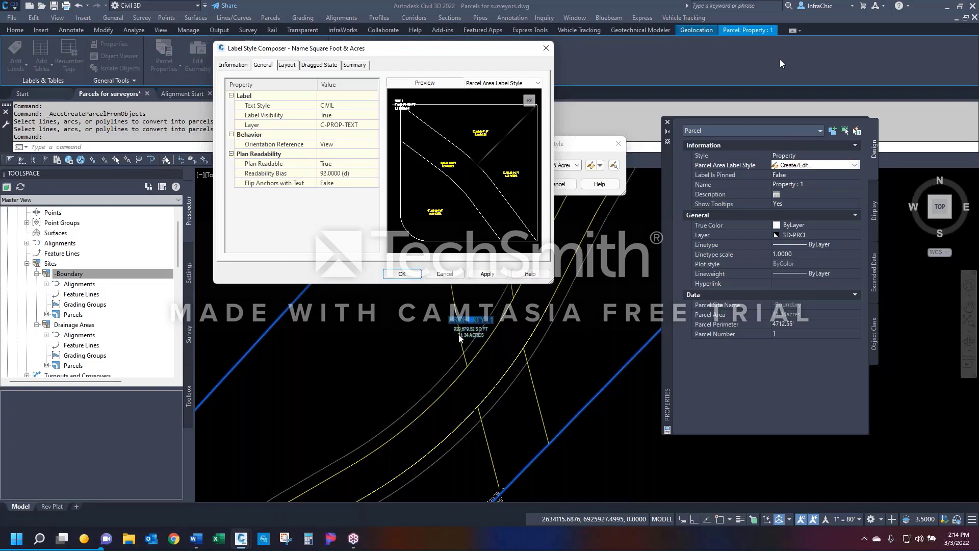
Step: Set the orientation reference of the Name Square Foot & Acres label style to Object and apply it
{"action": "left_click", "coordinate": [347, 144]}
{"action": "left_click", "coordinate": [374, 144]}
{"action": "left_click", "coordinate": [333, 155]}
{"action": "left_click", "coordinate": [487, 274]}
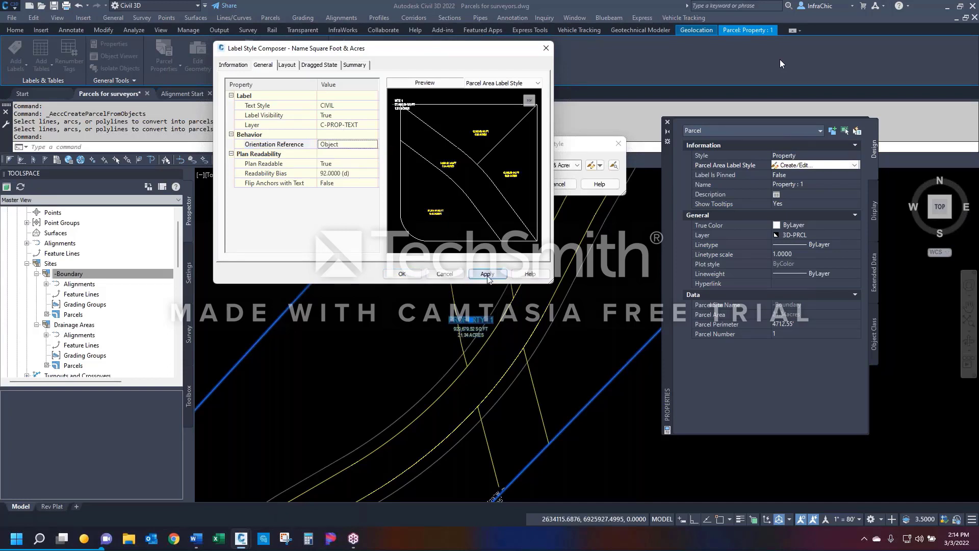
{"action": "left_click", "coordinate": [403, 274]}
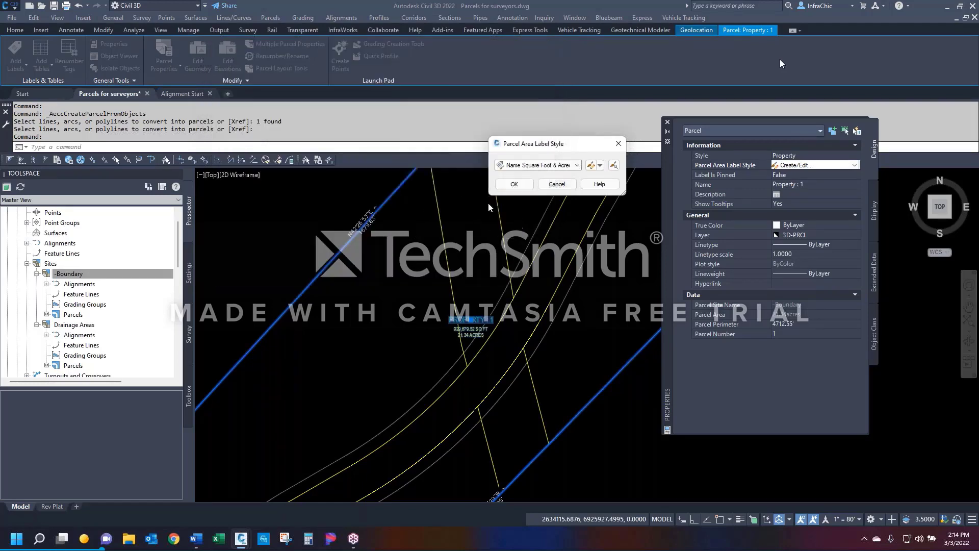
{"action": "left_click", "coordinate": [513, 184]}
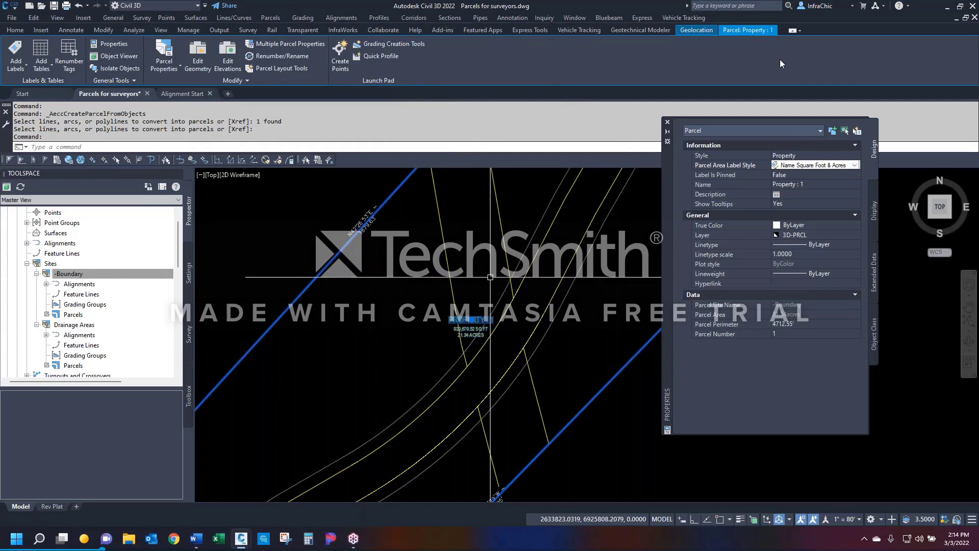
Step: Twist the view by -45 degrees with DVIEW, using the whole property boundary and road as the selection
{"action": "key", "text": "Escape"}
{"action": "left_click", "coordinate": [524, 245]}
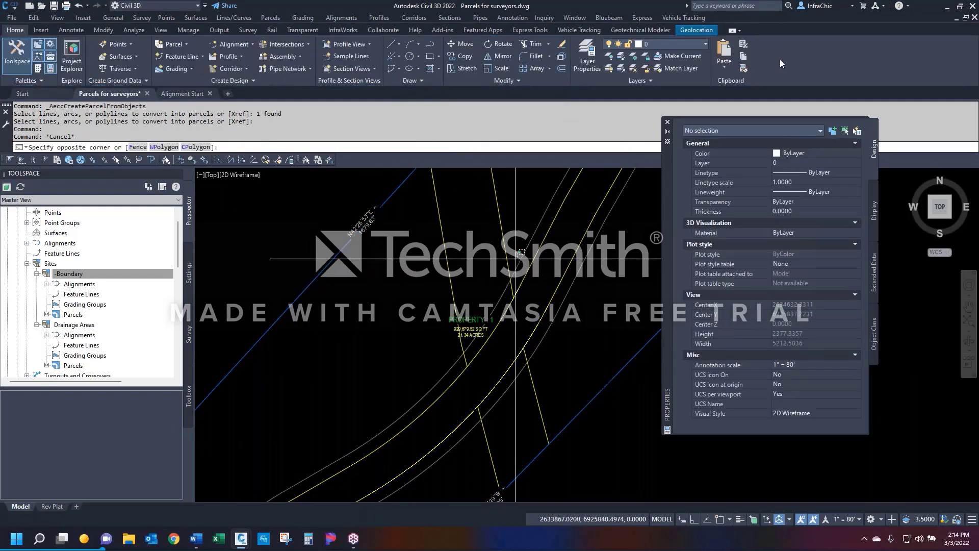
{"action": "key", "text": "Escape"}
{"action": "type", "text": "dv"}
{"action": "key", "text": "Return"}
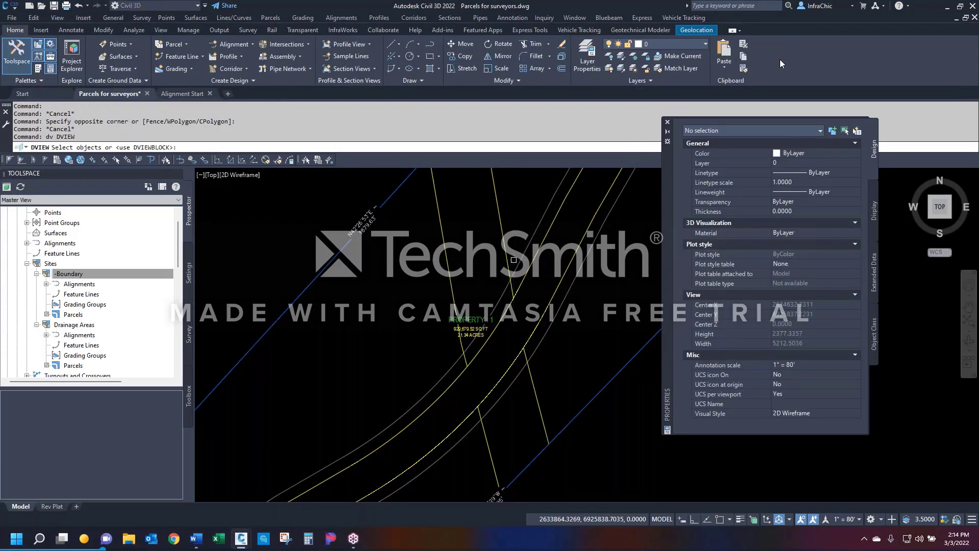
{"action": "scroll", "coordinate": [481, 306], "scroll_direction": "down", "scroll_amount": 8}
{"action": "left_click", "coordinate": [544, 350]}
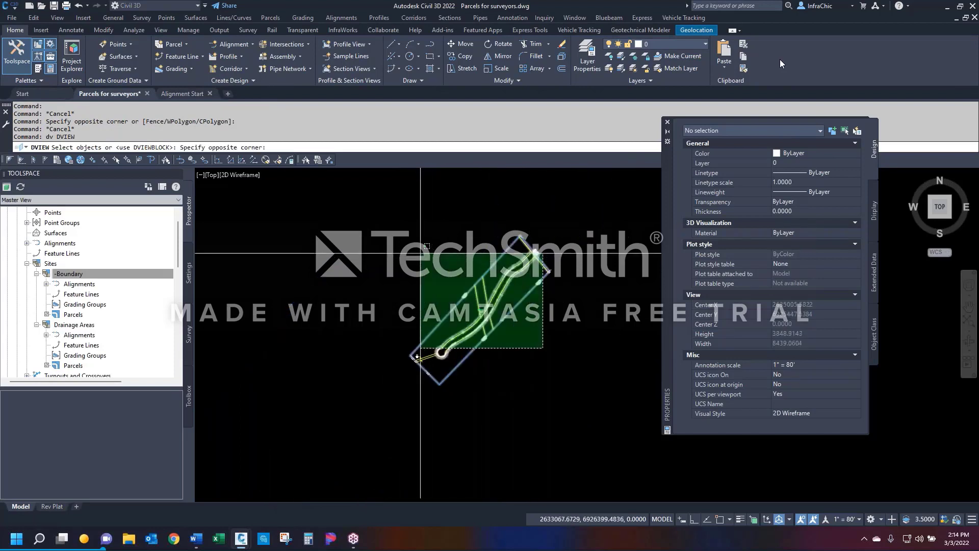
{"action": "left_click", "coordinate": [417, 246]}
{"action": "left_click", "coordinate": [578, 374]}
{"action": "left_click", "coordinate": [382, 219]}
{"action": "key", "text": "Return"}
{"action": "type", "text": "tw"}
{"action": "key", "text": "Return"}
{"action": "type", "text": "-45"}
{"action": "key", "text": "Return"}
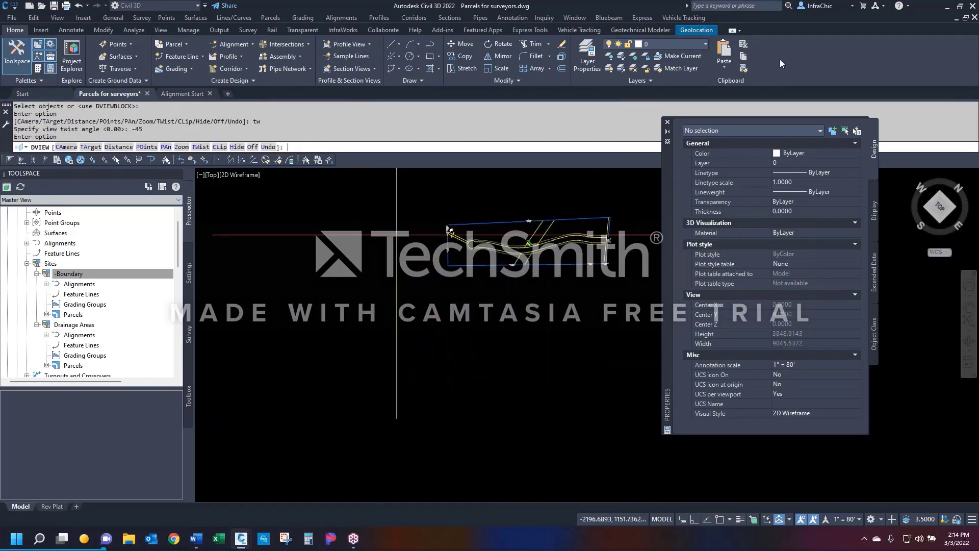
{"action": "key", "text": "Return"}
Step: Set the orientation reference of the parcel's Name Square Foot & Acres label style to View
{"action": "scroll", "coordinate": [473, 296], "scroll_direction": "up", "scroll_amount": 5}
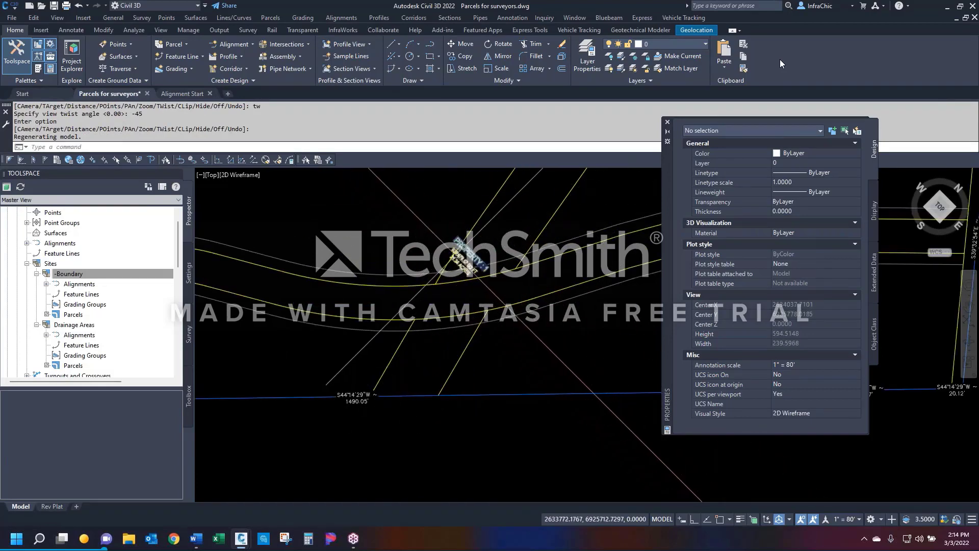
{"action": "left_click", "coordinate": [462, 257]}
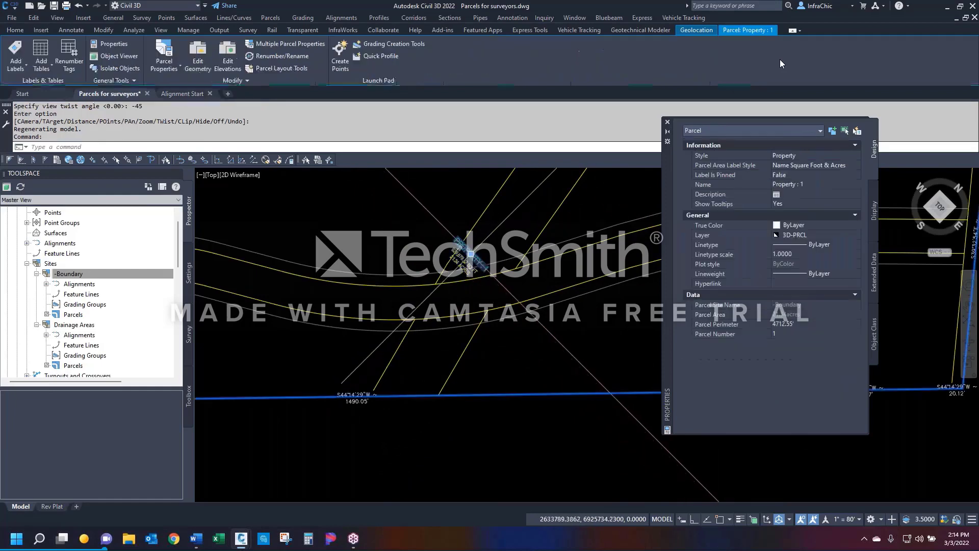
{"action": "left_click", "coordinate": [844, 165]}
{"action": "left_click", "coordinate": [858, 165]}
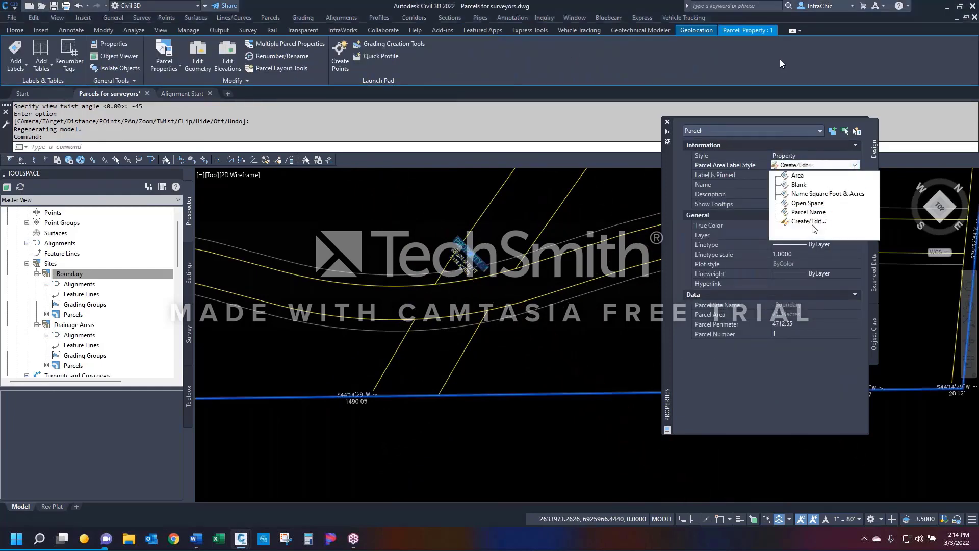
{"action": "left_click", "coordinate": [807, 225]}
{"action": "left_click", "coordinate": [590, 164]}
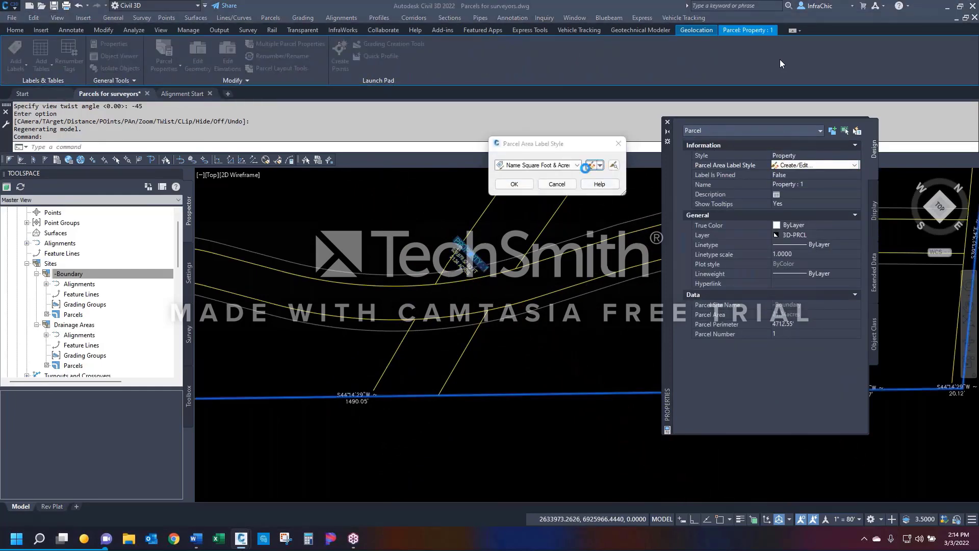
{"action": "left_click", "coordinate": [346, 145]}
{"action": "left_click", "coordinate": [334, 164]}
{"action": "left_click", "coordinate": [402, 274]}
{"action": "left_click", "coordinate": [515, 185]}
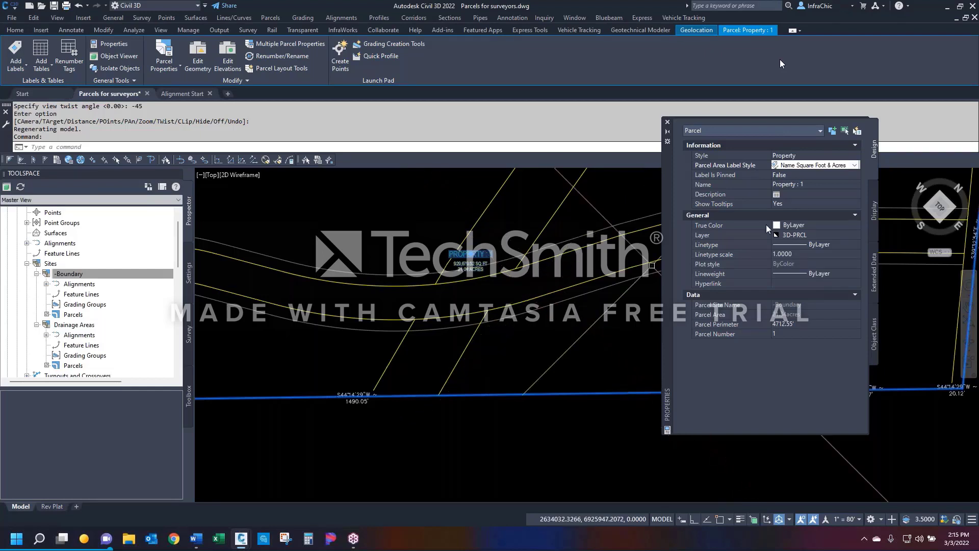
Step: Open the parcel's Name Square Foot & Acres area label style for editing and show its layout settings beside the label
{"action": "left_click", "coordinate": [855, 165]}
{"action": "left_click", "coordinate": [809, 221]}
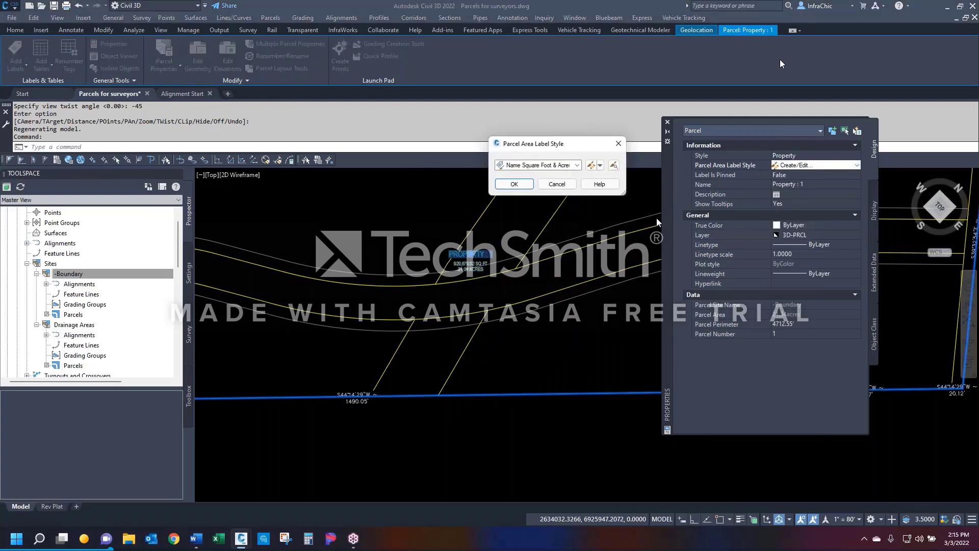
{"action": "left_click", "coordinate": [590, 164]}
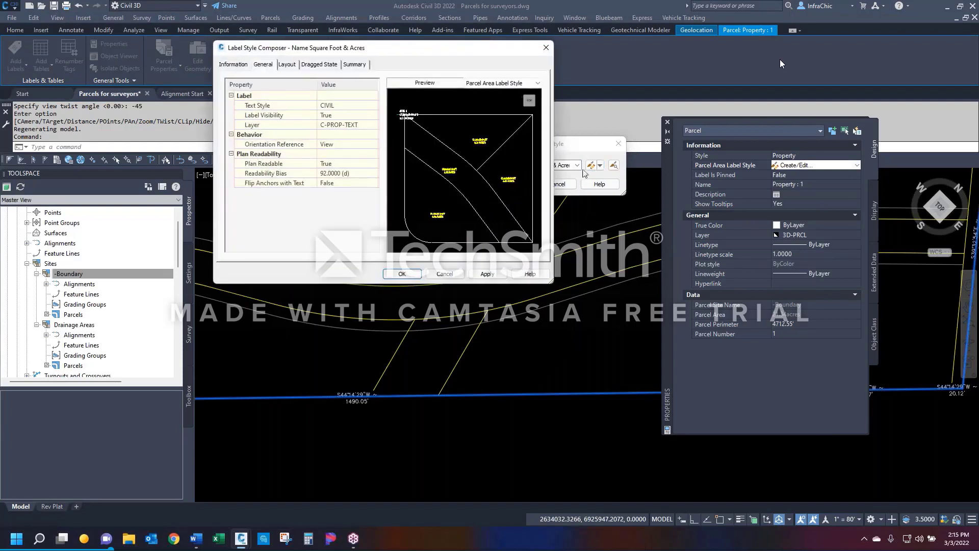
{"action": "left_click", "coordinate": [346, 144]}
{"action": "left_click", "coordinate": [349, 143]}
{"action": "left_click", "coordinate": [312, 215]}
{"action": "left_click_drag", "start_coordinate": [329, 53], "coordinate": [206, 82]}
{"action": "left_click", "coordinate": [162, 96]}
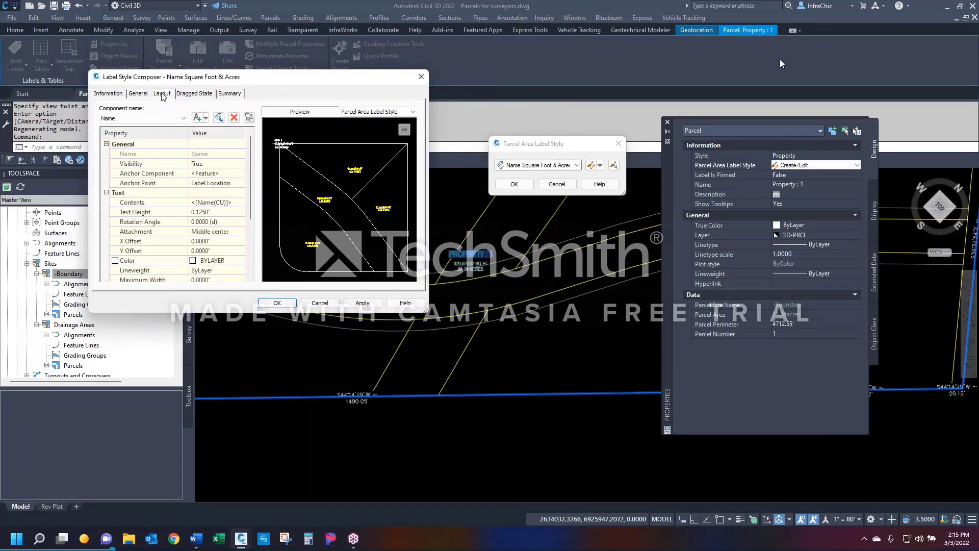
Step: Set the Area component's text color to ByLayer in the Name Square Foot & Acres label style and apply it
{"action": "left_click", "coordinate": [148, 118]}
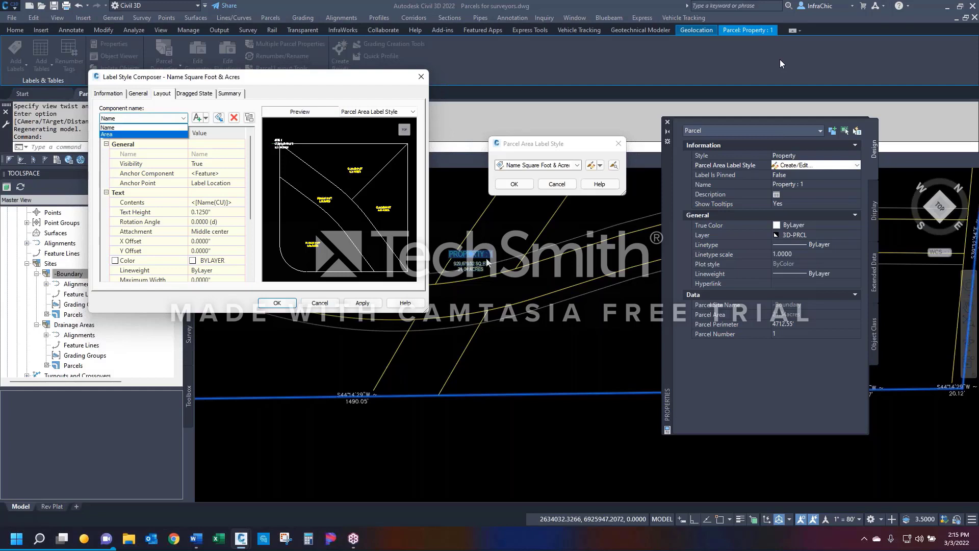
{"action": "left_click", "coordinate": [108, 135]}
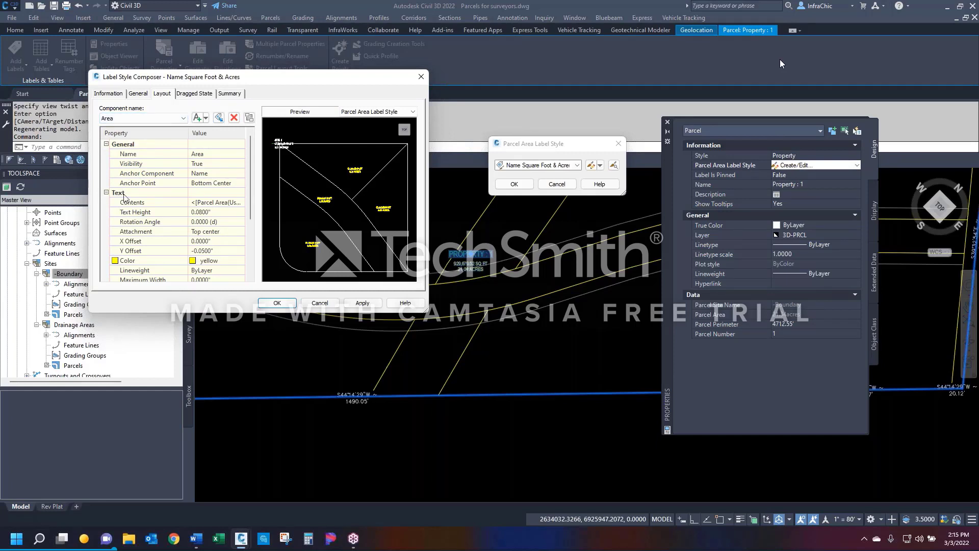
{"action": "scroll", "coordinate": [124, 202], "scroll_direction": "down", "scroll_amount": 1}
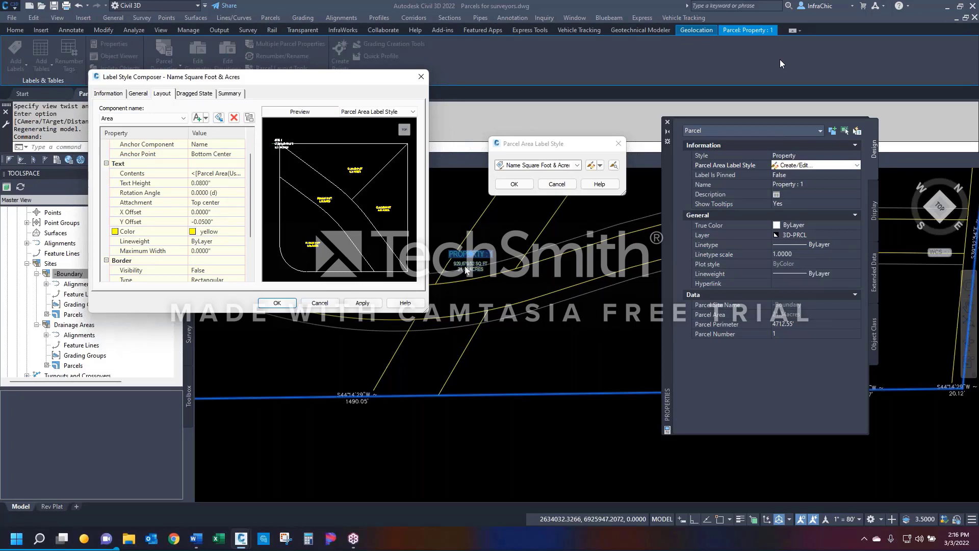
{"action": "left_click", "coordinate": [230, 232]}
{"action": "left_click", "coordinate": [240, 232]}
{"action": "left_click", "coordinate": [515, 289]}
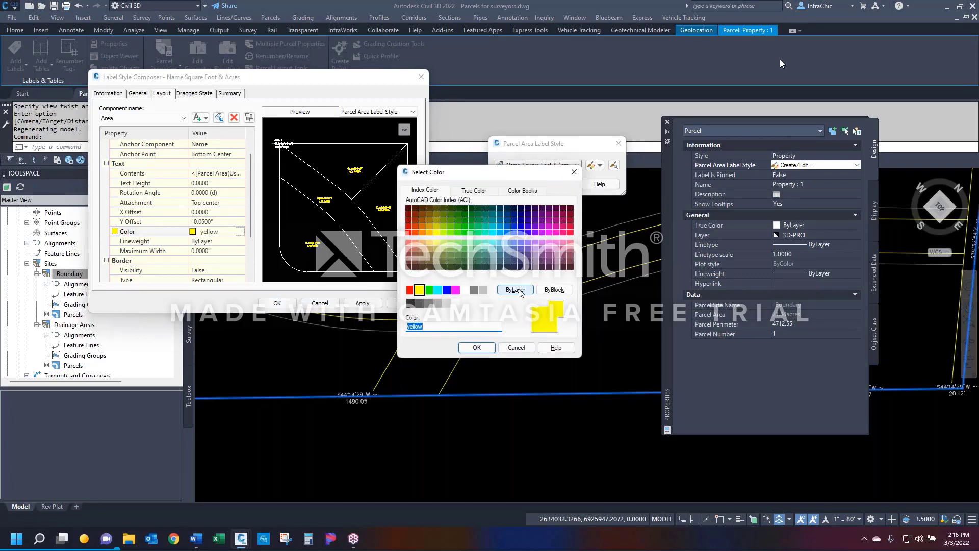
{"action": "left_click", "coordinate": [476, 347]}
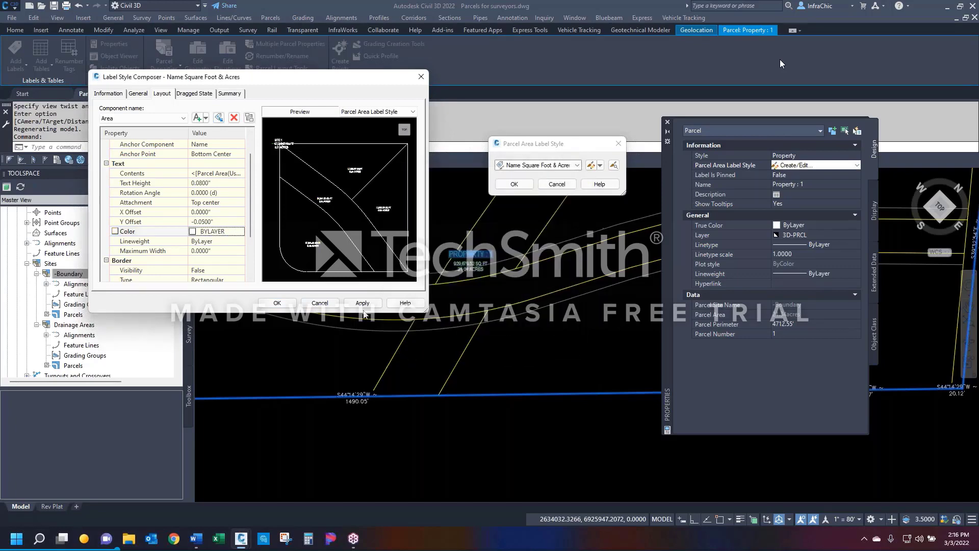
{"action": "left_click", "coordinate": [362, 303]}
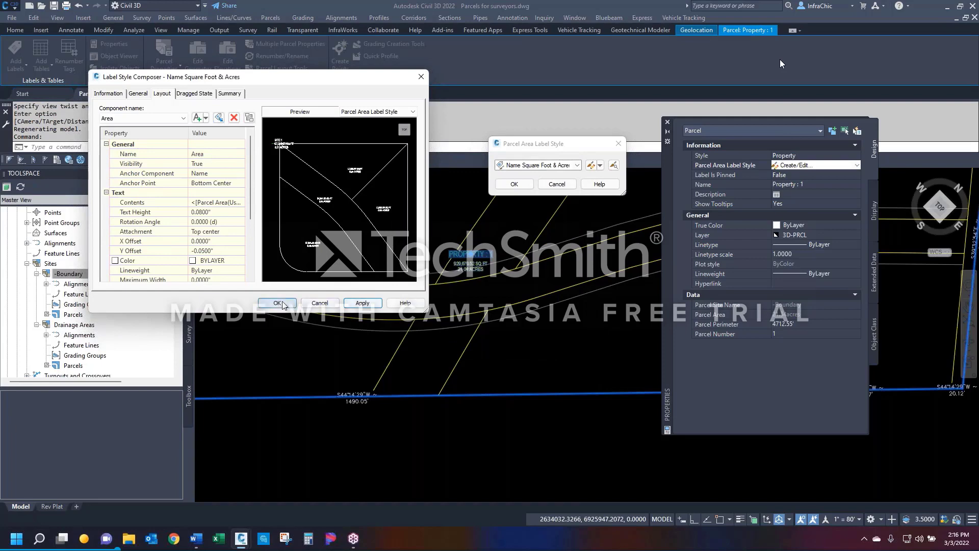
{"action": "left_click", "coordinate": [276, 302]}
{"action": "left_click", "coordinate": [514, 184]}
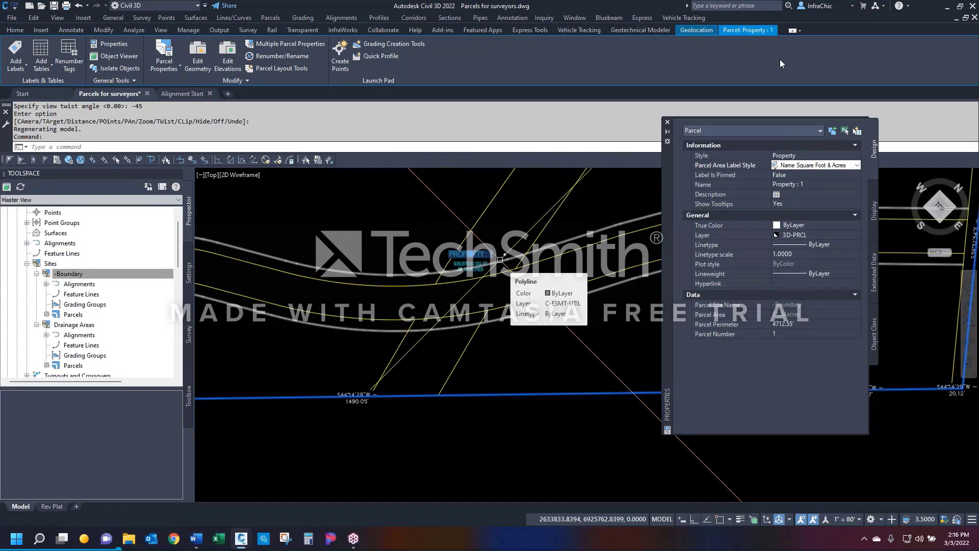
Step: Review the parcel's area label style choices and compare its properties with those of the 1490.05' boundary segment label
{"action": "left_click", "coordinate": [856, 164]}
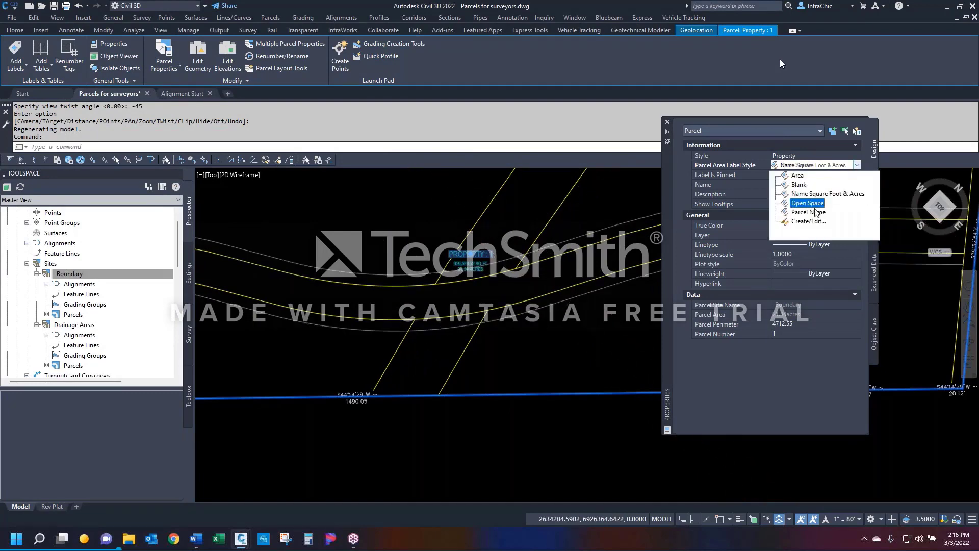
{"action": "left_click", "coordinate": [742, 216]}
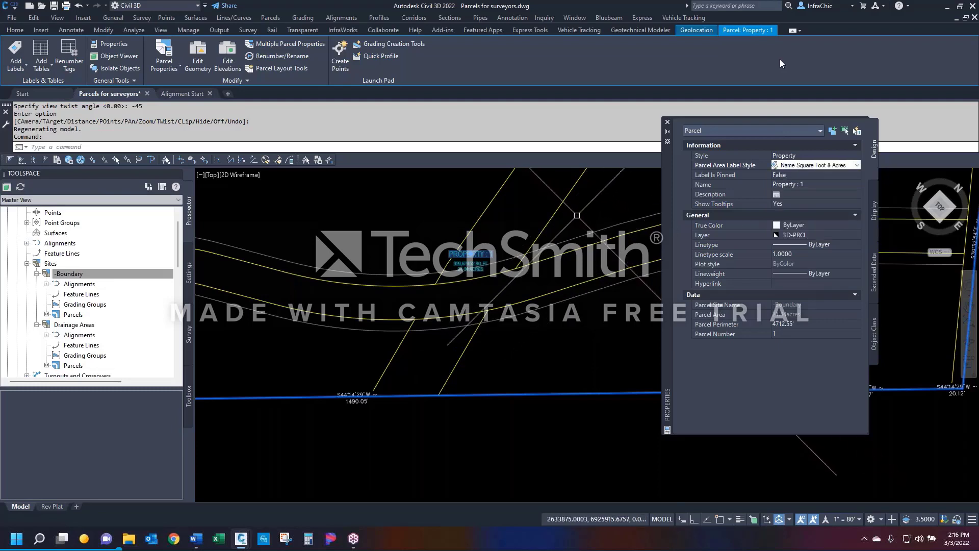
{"action": "left_click", "coordinate": [354, 399]}
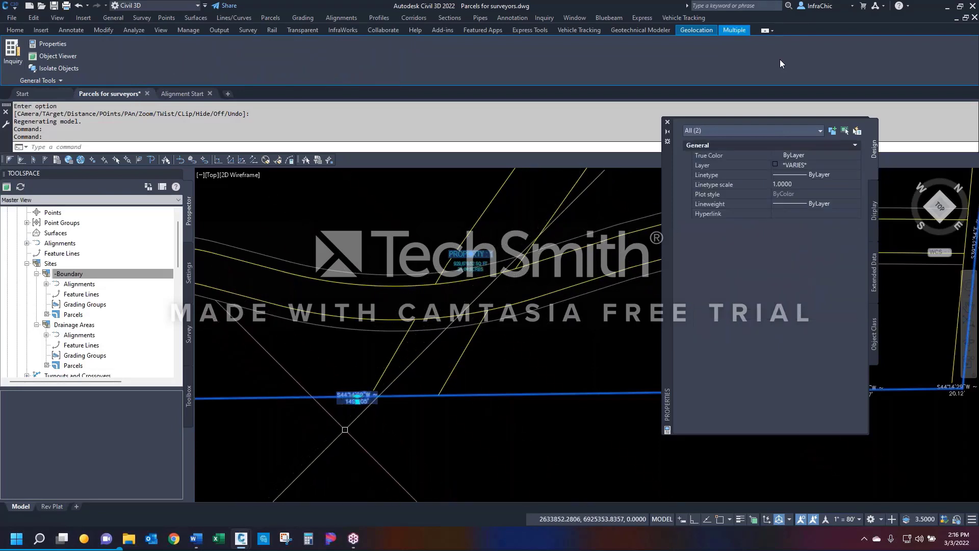
{"action": "key", "text": "Escape"}
{"action": "key", "text": "Escape"}
{"action": "left_click", "coordinate": [352, 399]}
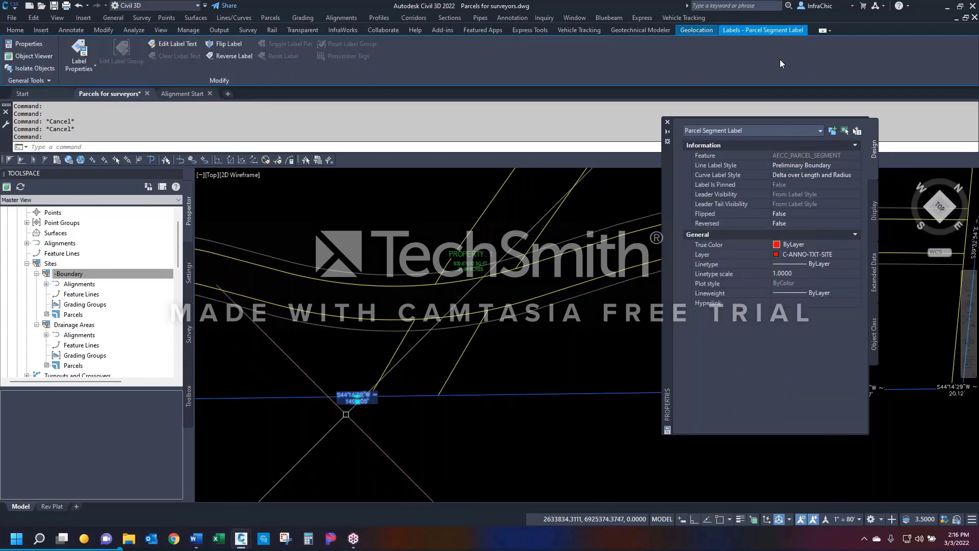
{"action": "key", "text": "Escape"}
{"action": "left_click", "coordinate": [473, 260]}
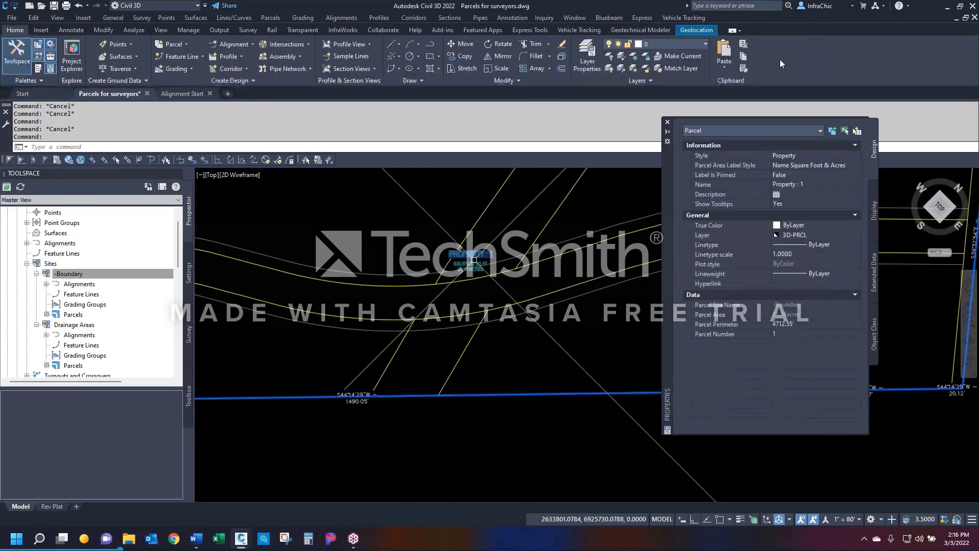
{"action": "key", "text": "Escape"}
Step: Set the view twist angle back to 0 with DVIEW
{"action": "scroll", "coordinate": [428, 334], "scroll_direction": "down", "scroll_amount": 5}
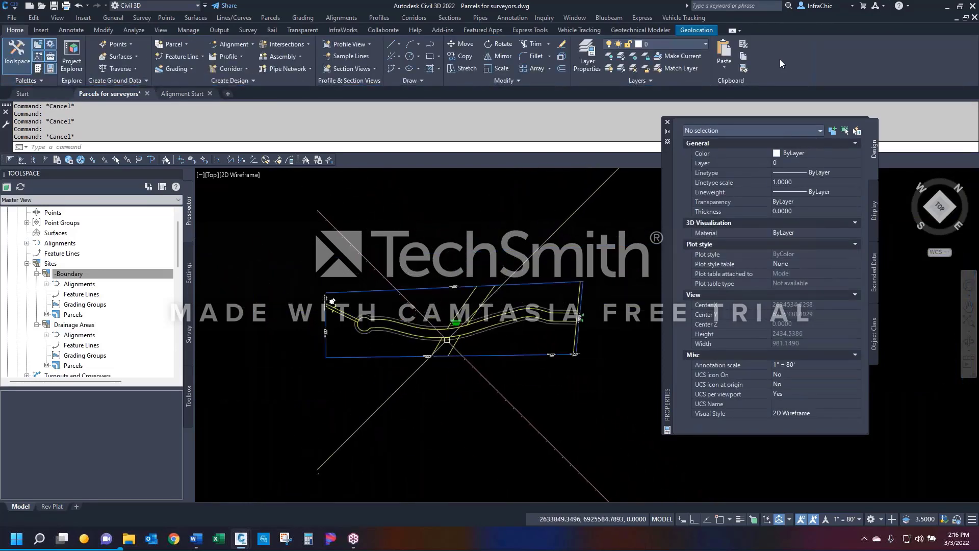
{"action": "type", "text": "dv"}
{"action": "key", "text": "Return"}
{"action": "type", "text": "all"}
{"action": "key", "text": "Return"}
{"action": "type", "text": "tw"}
{"action": "key", "text": "Return"}
{"action": "type", "text": "0"}
{"action": "key", "text": "Return"}
{"action": "key", "text": "Return"}
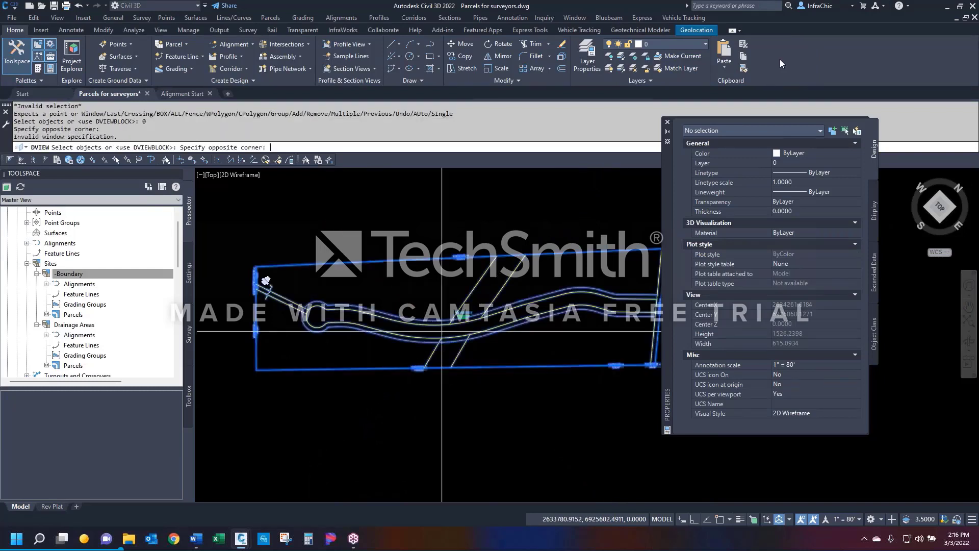
{"action": "key", "text": "Return"}
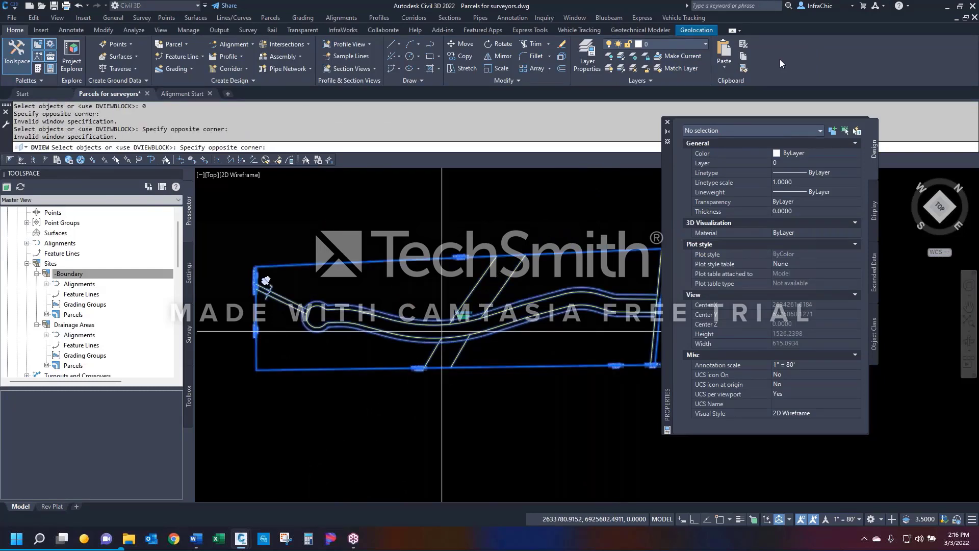
{"action": "key", "text": "Escape"}
{"action": "key", "text": "Return"}
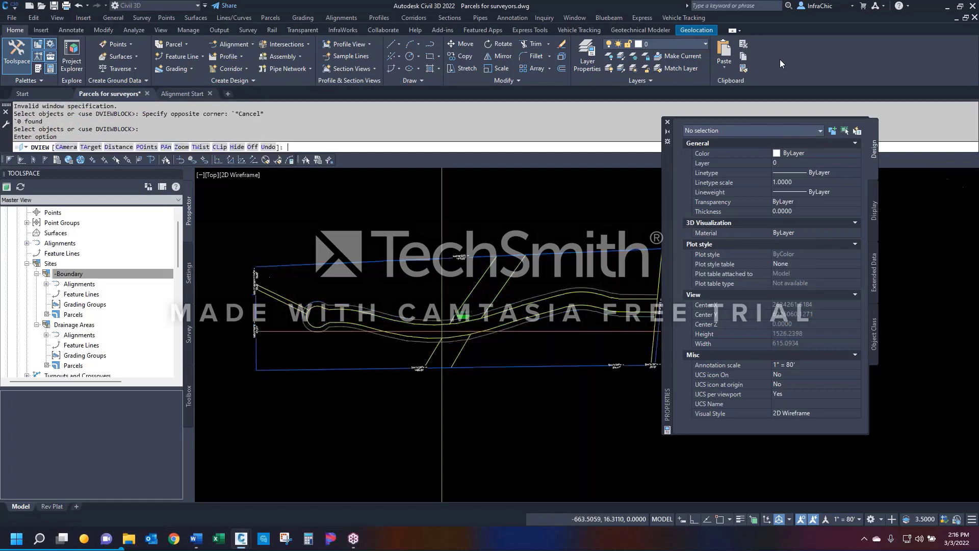
{"action": "type", "text": "tw"}
{"action": "key", "text": "Return"}
{"action": "type", "text": "0"}
{"action": "key", "text": "Return"}
{"action": "key", "text": "Return"}
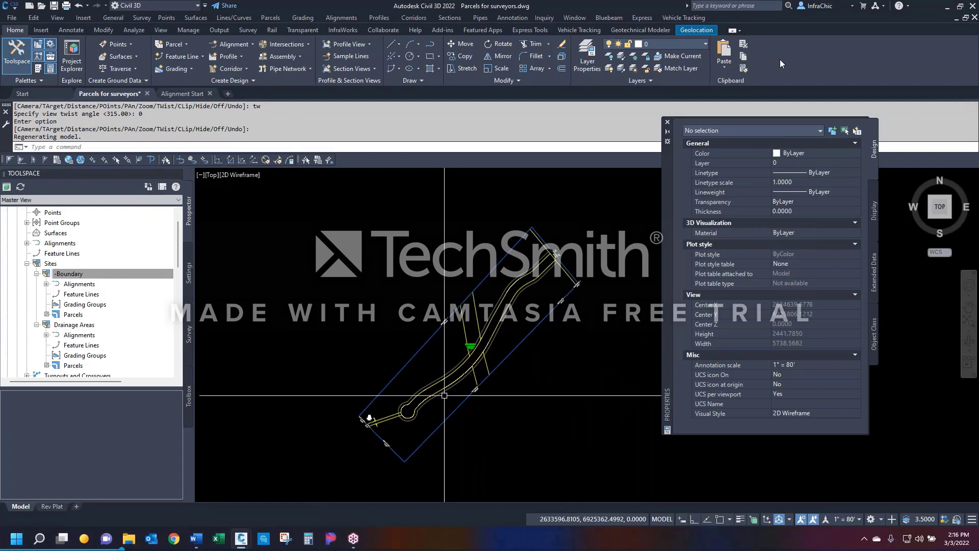
Step: Review the line label styles available for the southeast boundary segment label, keeping Preliminary Boundary
{"action": "scroll", "coordinate": [449, 388], "scroll_direction": "up", "scroll_amount": 3}
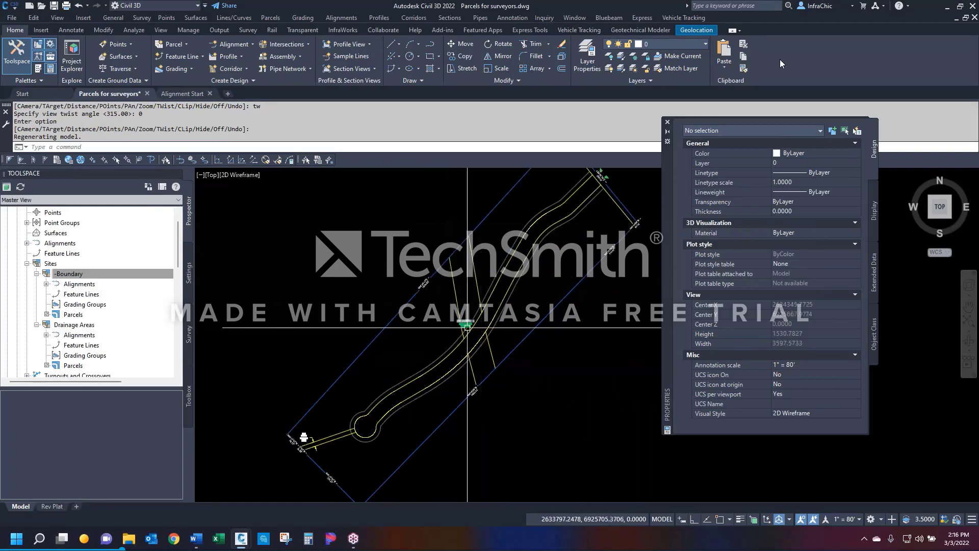
{"action": "left_click", "coordinate": [466, 322]}
{"action": "key", "text": "Escape"}
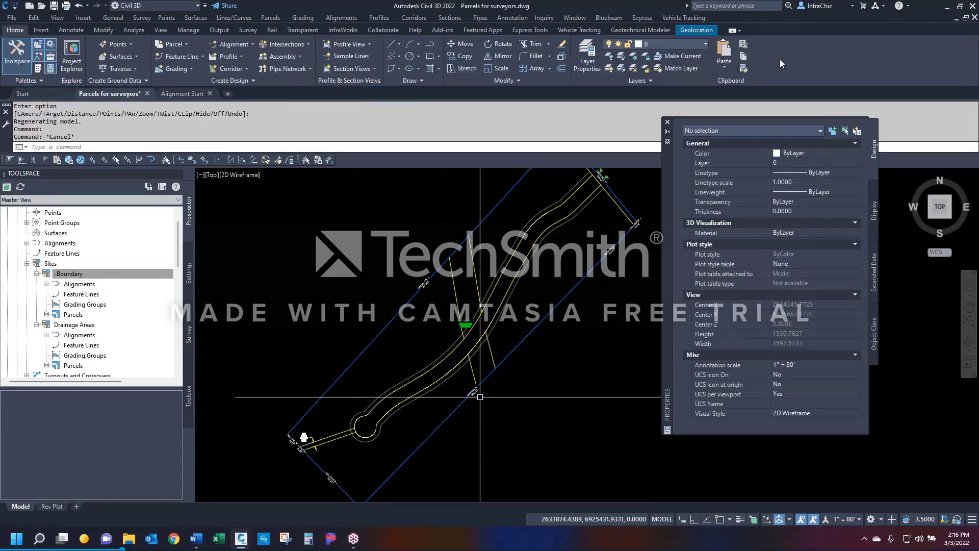
{"action": "left_click", "coordinate": [473, 393]}
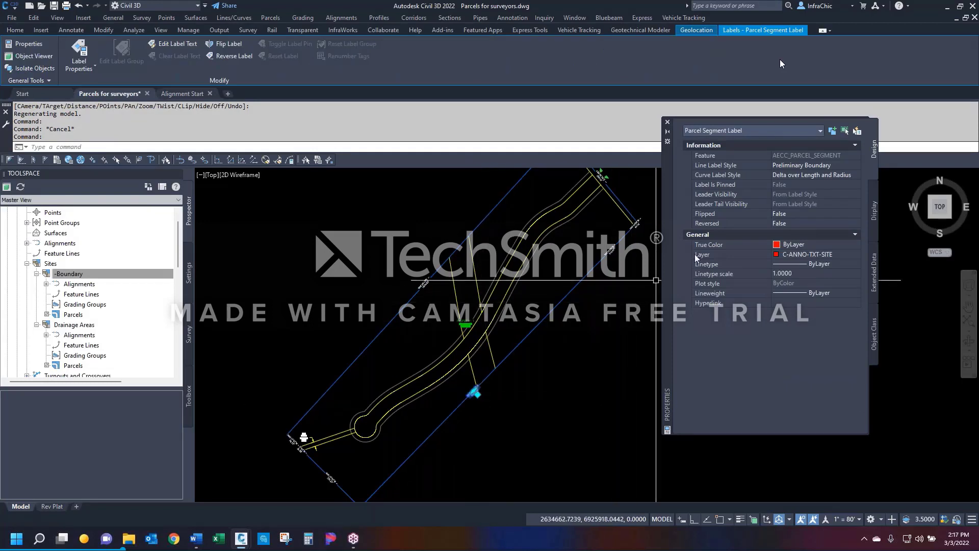
{"action": "left_click", "coordinate": [798, 164]}
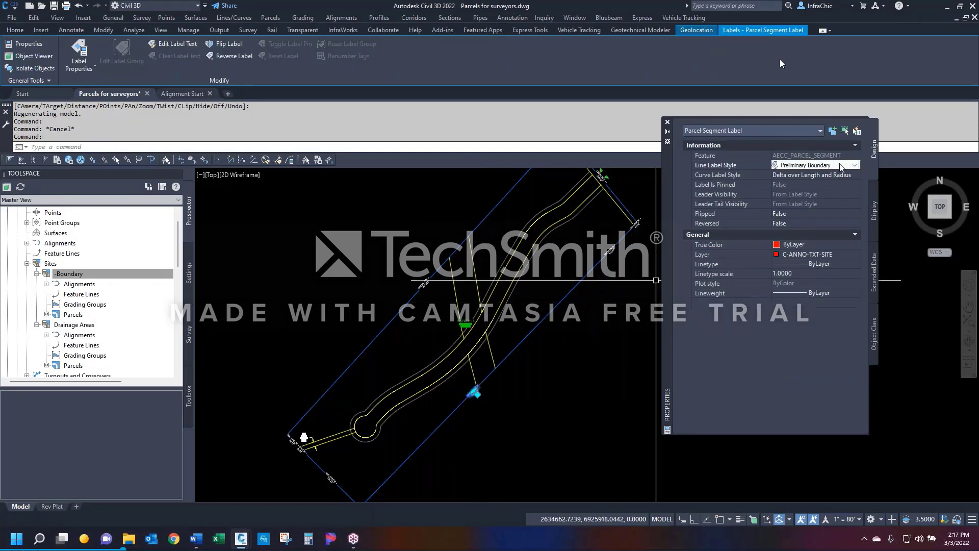
{"action": "left_click", "coordinate": [849, 165]}
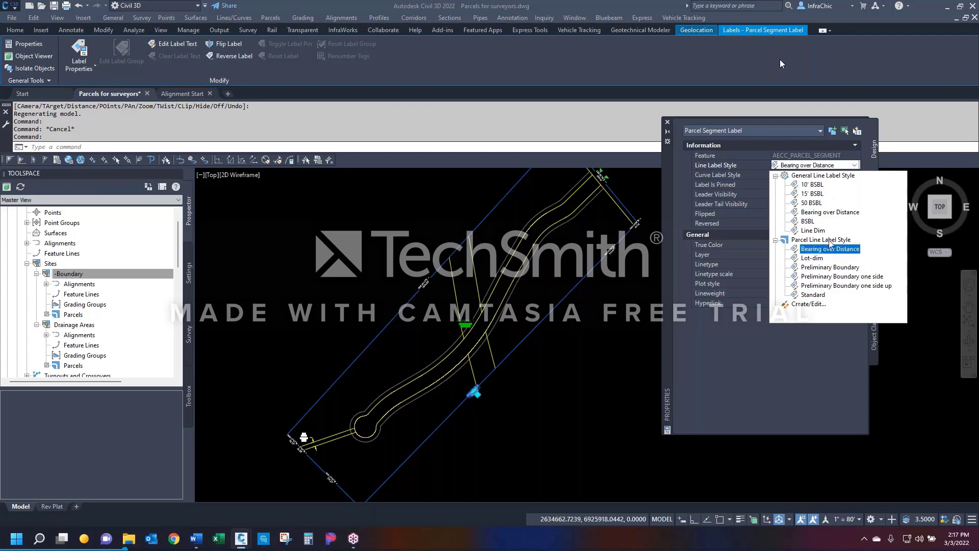
{"action": "left_click", "coordinate": [826, 267]}
{"action": "key", "text": "Escape"}
{"action": "key", "text": "Escape"}
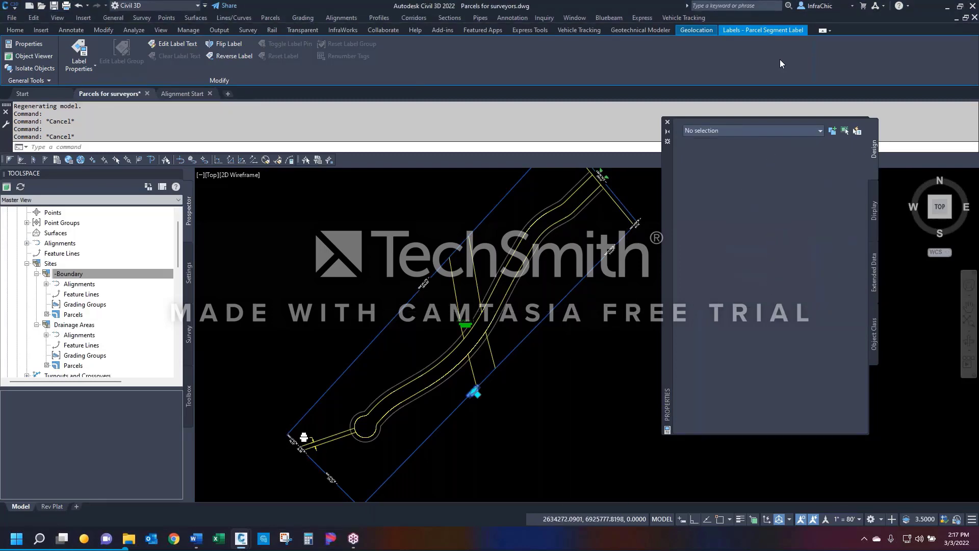
Step: Examine the property boundary segment's stations, elevations and grades in the Elevation Editor and close it
{"action": "left_click", "coordinate": [609, 262]}
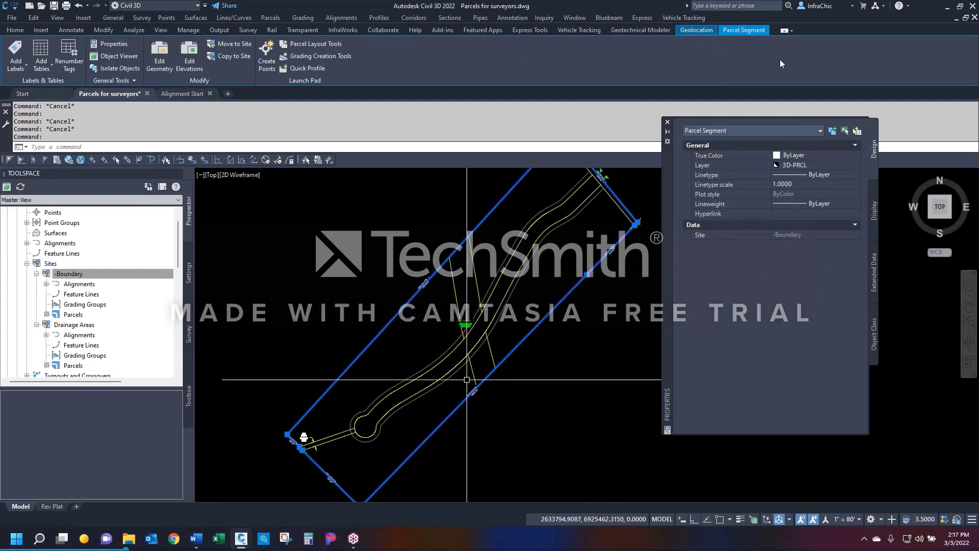
{"action": "right_click", "coordinate": [512, 169]}
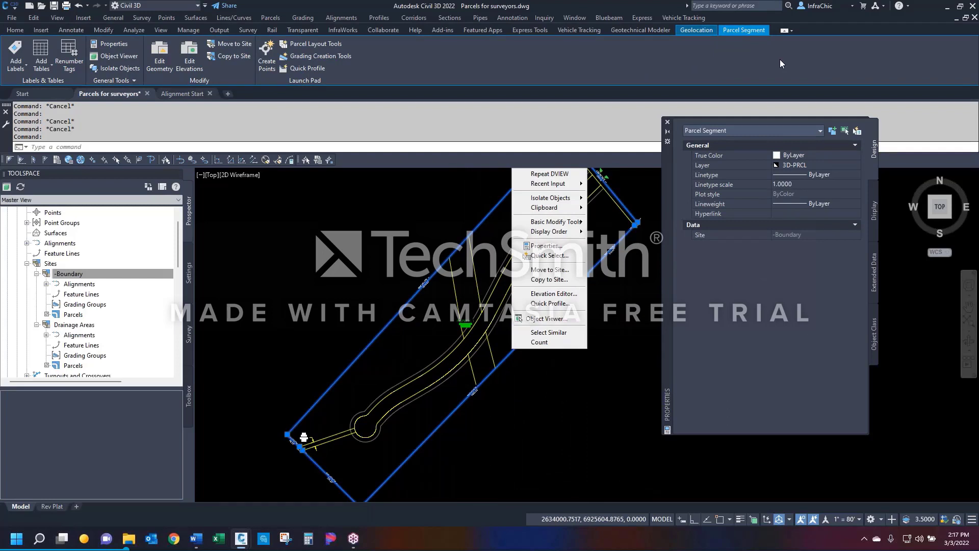
{"action": "left_click", "coordinate": [548, 294]}
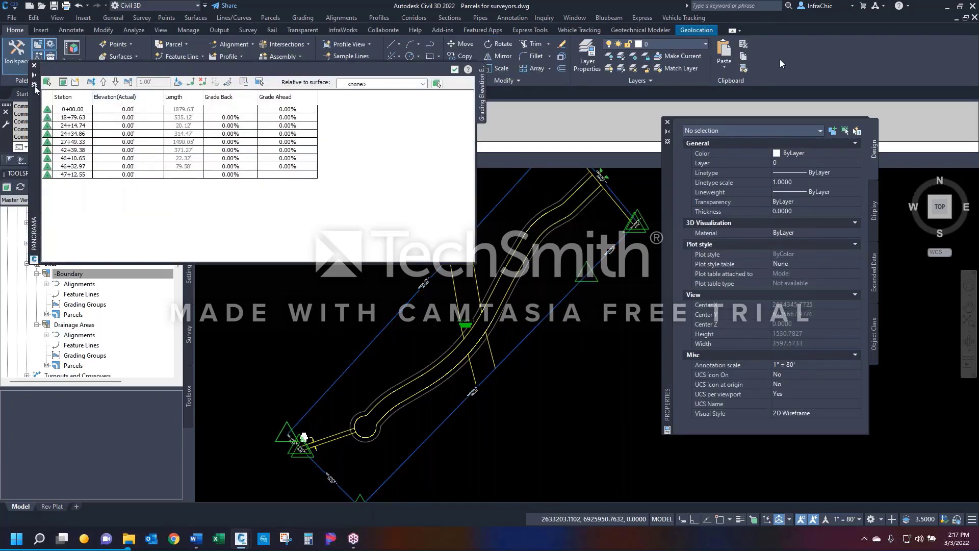
{"action": "left_click", "coordinate": [34, 65]}
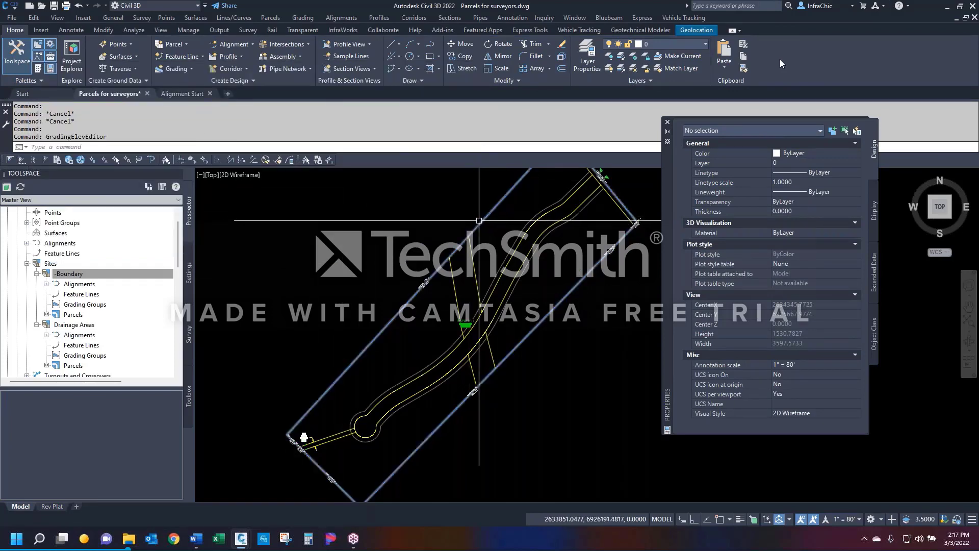
Step: Display the geometry and elevation editing tools for the property boundary parcel segment
{"action": "left_click", "coordinate": [300, 422]}
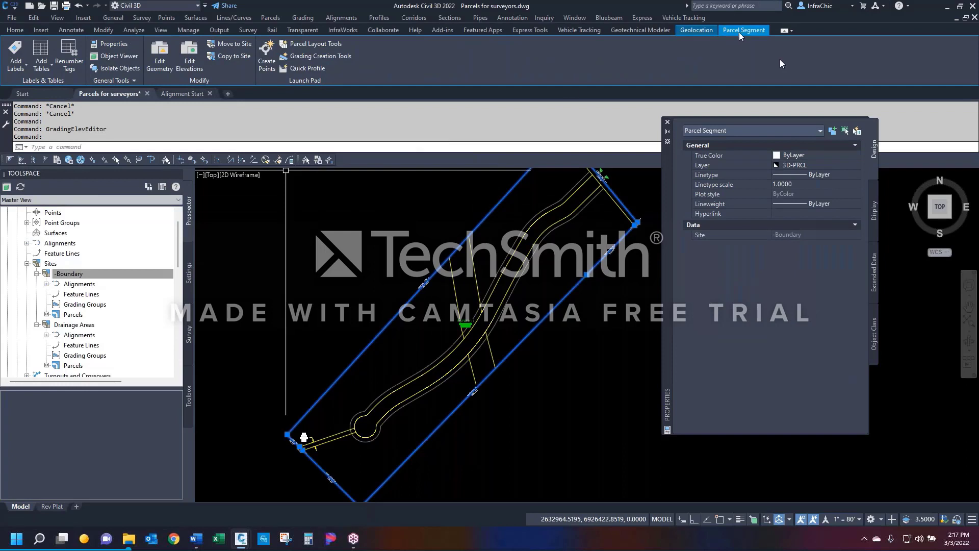
{"action": "left_click", "coordinate": [160, 57]}
{"action": "left_click", "coordinate": [189, 58]}
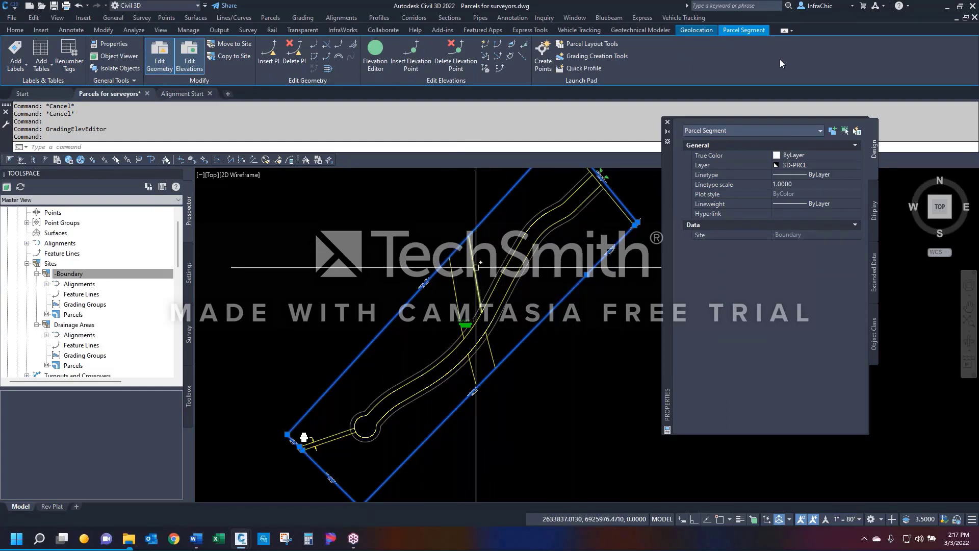
{"action": "key", "text": "Escape"}
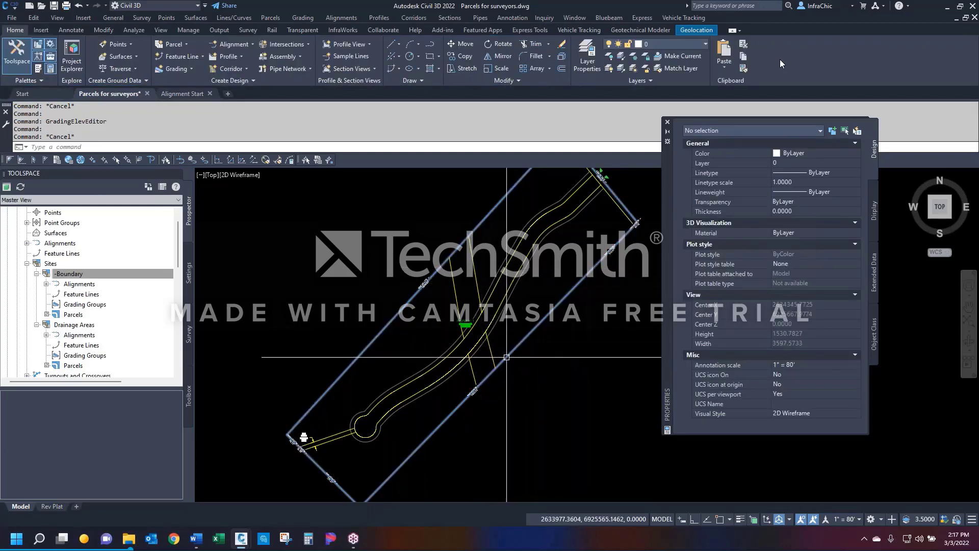
Step: Compare the properties of the Property : 1 parcel with those of its boundary parcel segment
{"action": "left_click", "coordinate": [480, 338]}
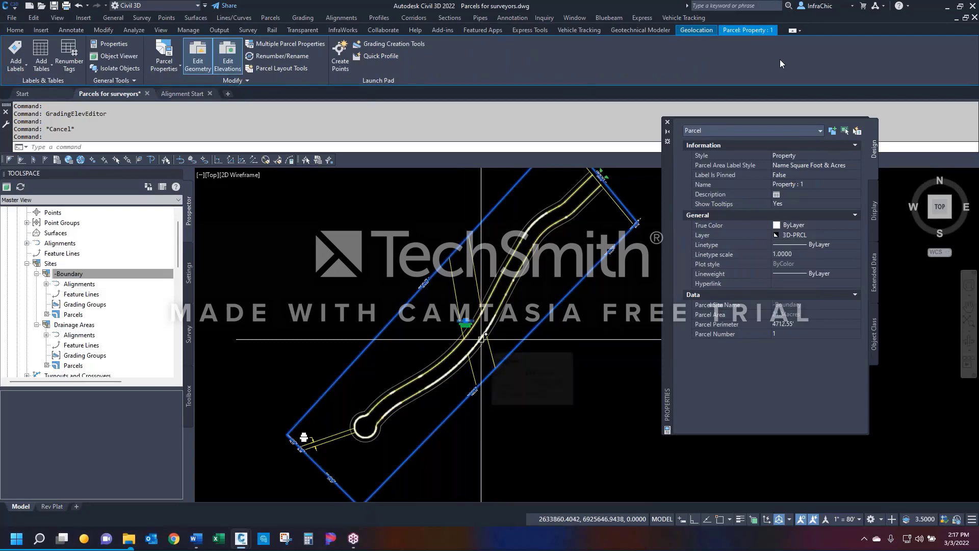
{"action": "key", "text": "Escape"}
{"action": "key", "text": "Escape"}
{"action": "left_click", "coordinate": [577, 285]}
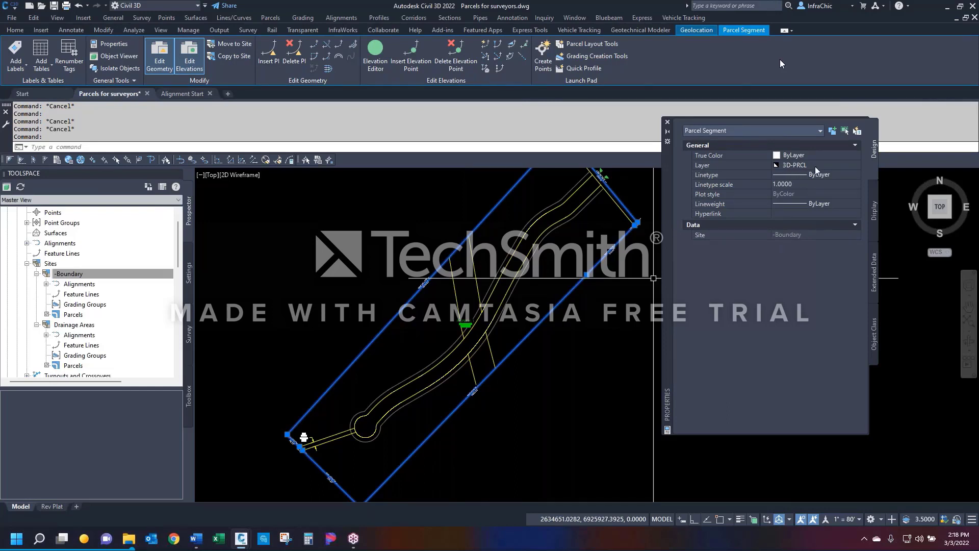
Step: Select the Property : 1 parcel and examine its name, perimeter and parcel number properties
{"action": "key", "text": "Escape"}
{"action": "key", "text": "Escape"}
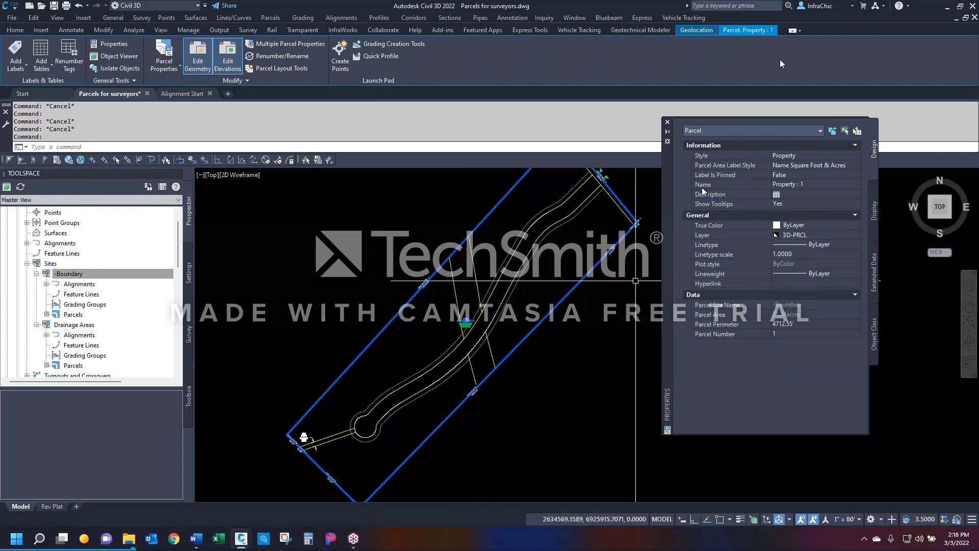
{"action": "left_click", "coordinate": [753, 184]}
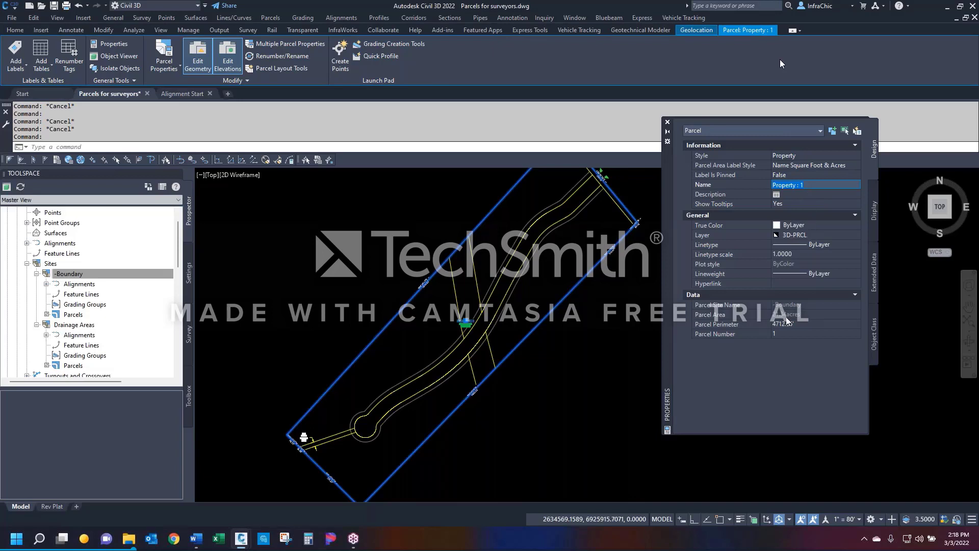
{"action": "left_click", "coordinate": [749, 324]}
{"action": "left_click", "coordinate": [796, 334]}
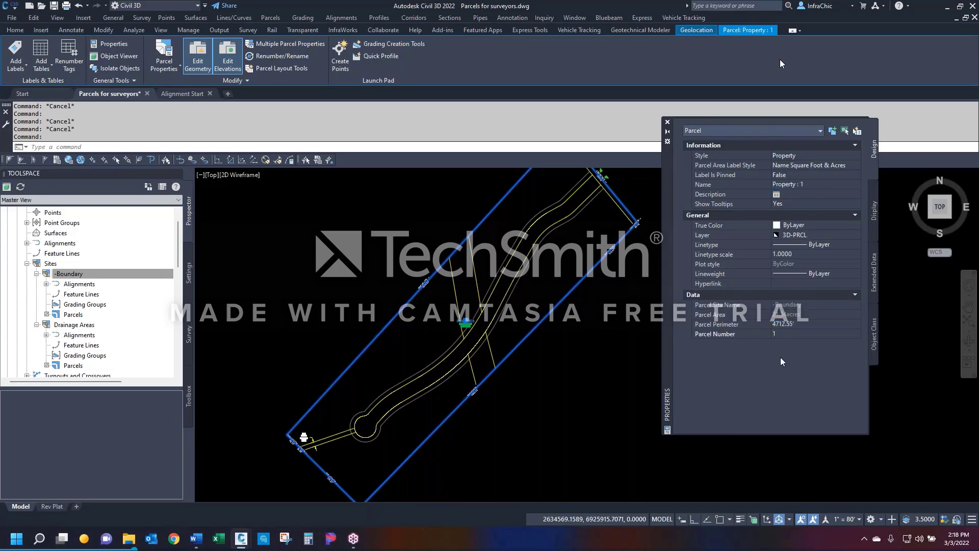
Step: Try the Easments and Open Space parcel styles on the Property : 1 parcel
{"action": "left_click", "coordinate": [790, 155]}
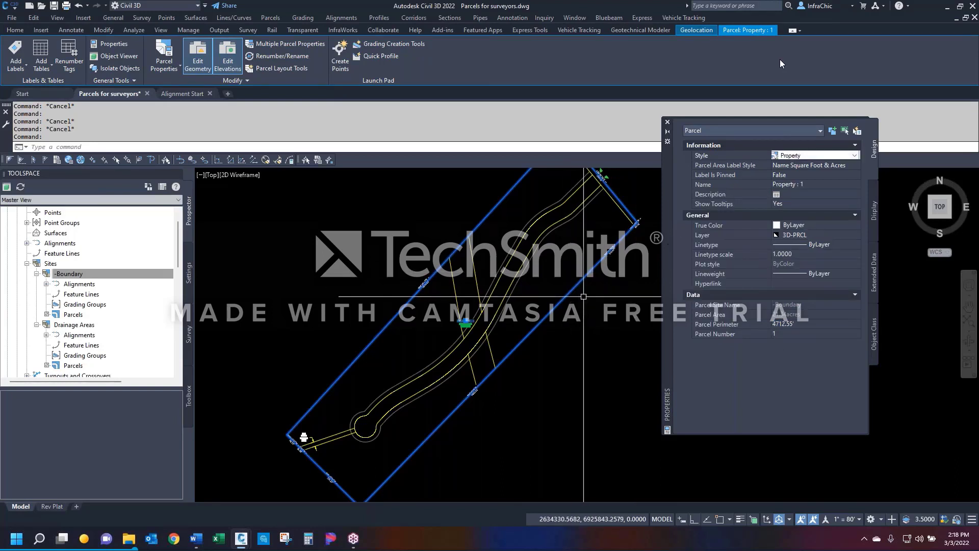
{"action": "left_click", "coordinate": [852, 155]}
{"action": "left_click", "coordinate": [795, 165]}
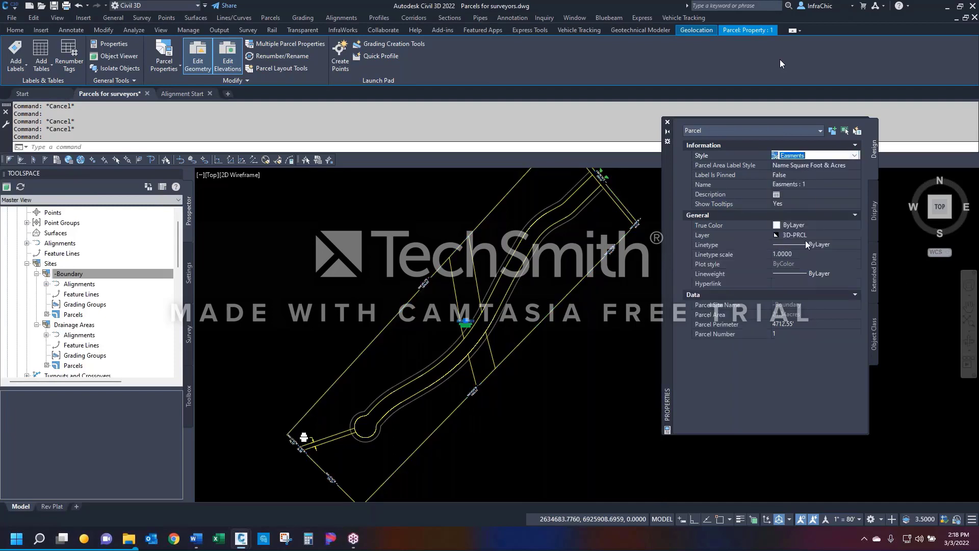
{"action": "left_click", "coordinate": [854, 155]}
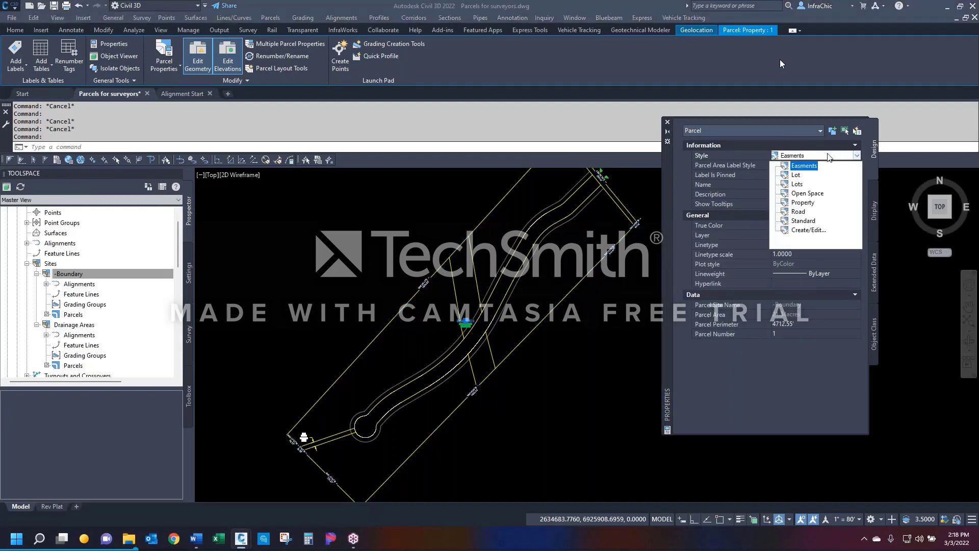
{"action": "left_click", "coordinate": [800, 193]}
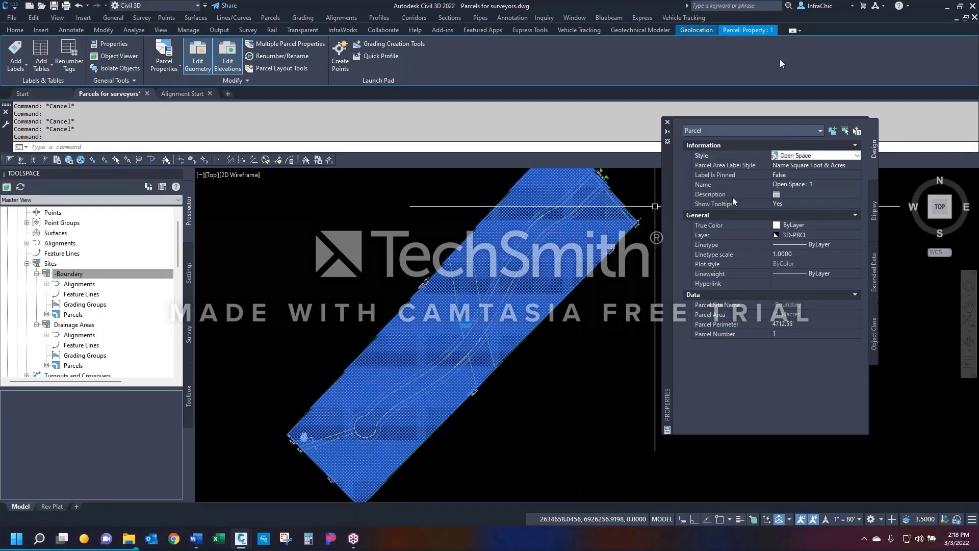
Step: Try the Lots and Lot parcel styles on the boundary parcel
{"action": "left_click", "coordinate": [857, 155]}
{"action": "key", "text": "Up"}
{"action": "key", "text": "Return"}
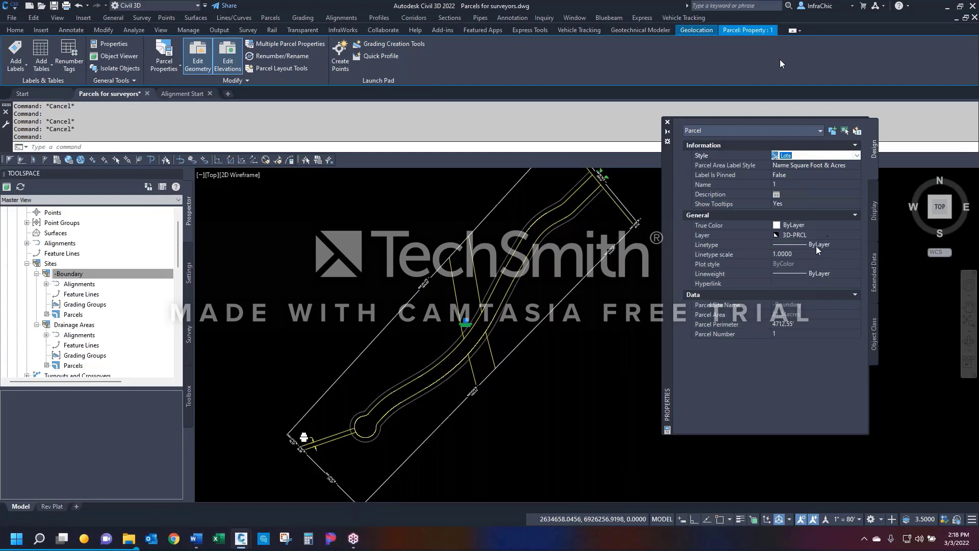
{"action": "left_click", "coordinate": [857, 156]}
{"action": "left_click", "coordinate": [794, 174]}
Step: Try the Road style on the boundary parcel and restore its Property style
{"action": "left_click", "coordinate": [857, 156]}
{"action": "key", "text": "Down"}
{"action": "key", "text": "Down"}
{"action": "key", "text": "Down"}
{"action": "key", "text": "Down"}
{"action": "key", "text": "Return"}
{"action": "left_click", "coordinate": [855, 156]}
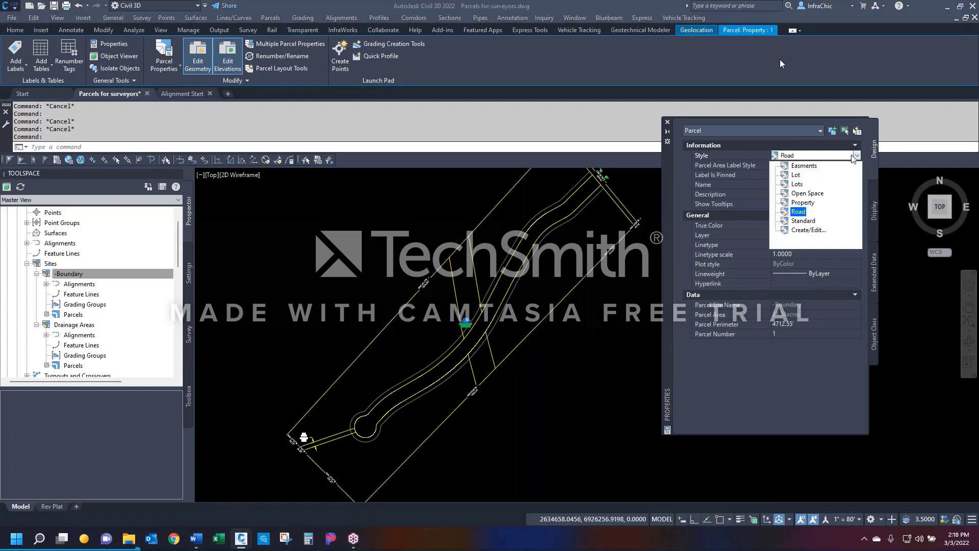
{"action": "left_click", "coordinate": [801, 204]}
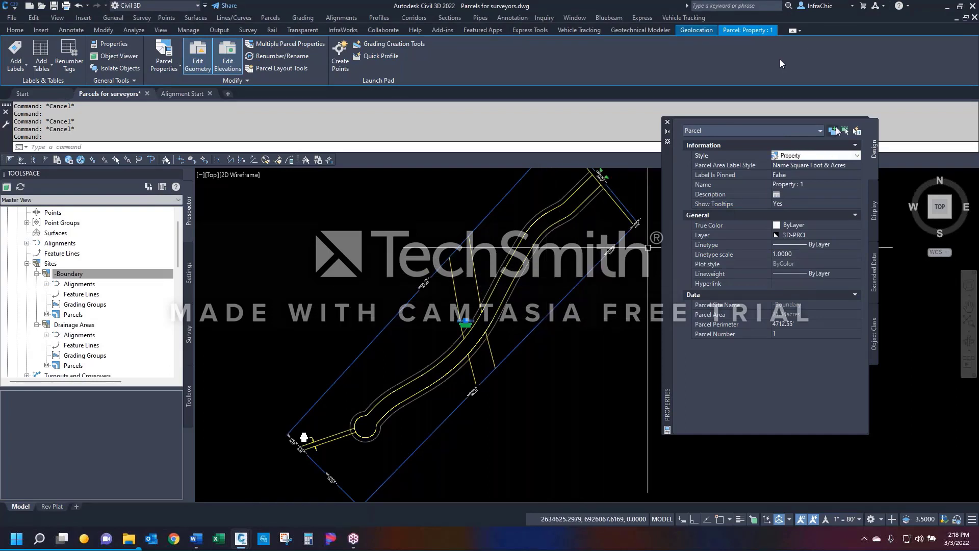
Step: Open the parcel's Property style for editing and display its pattern fill and name template settings
{"action": "left_click", "coordinate": [858, 157]}
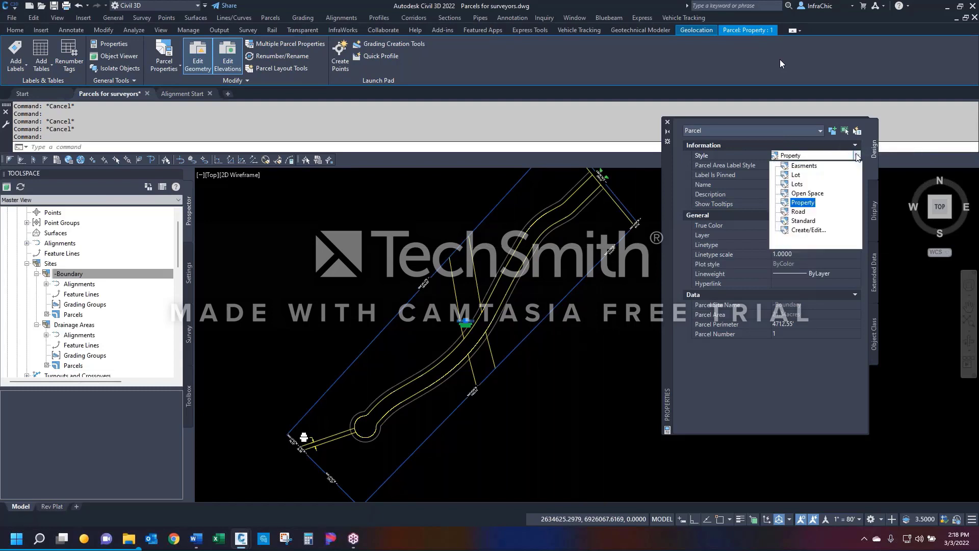
{"action": "left_click", "coordinate": [803, 230]}
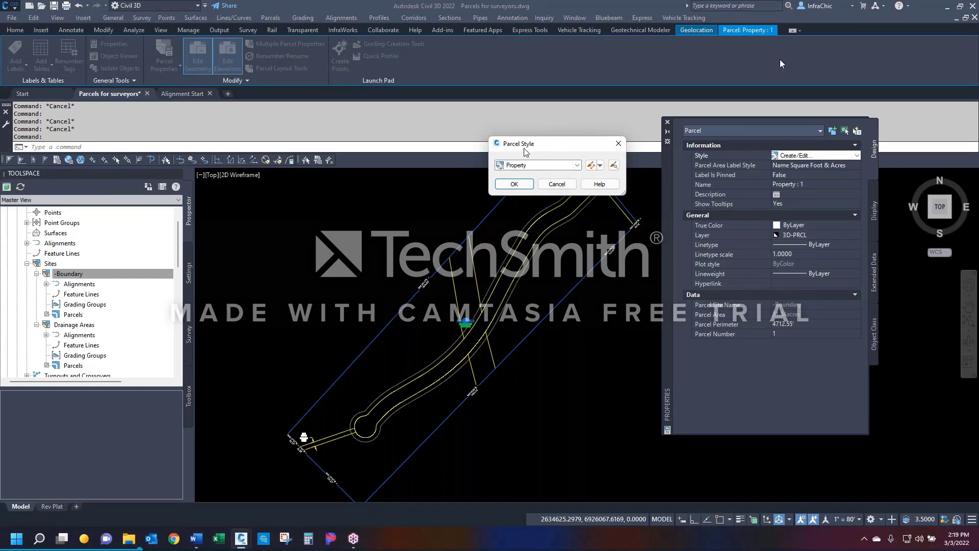
{"action": "left_click", "coordinate": [601, 166]}
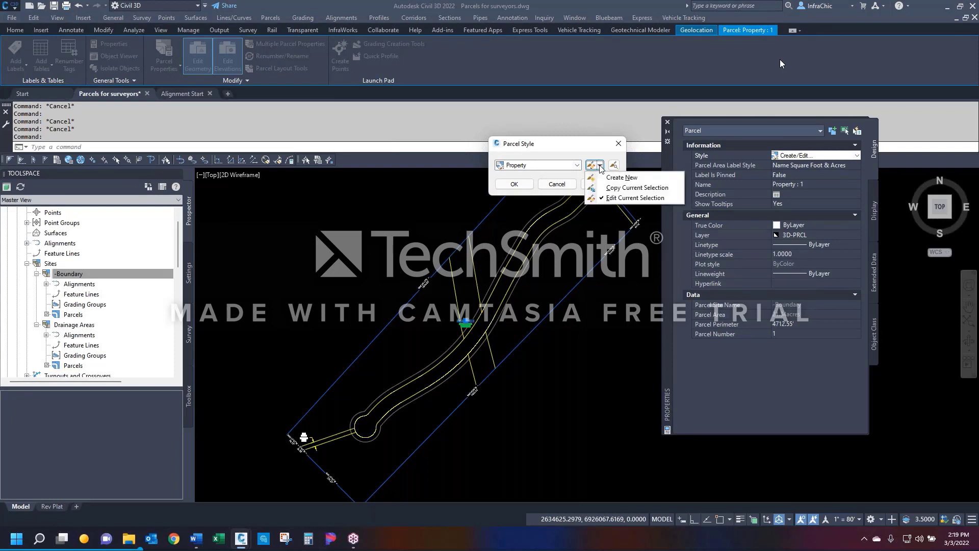
{"action": "left_click", "coordinate": [618, 201]}
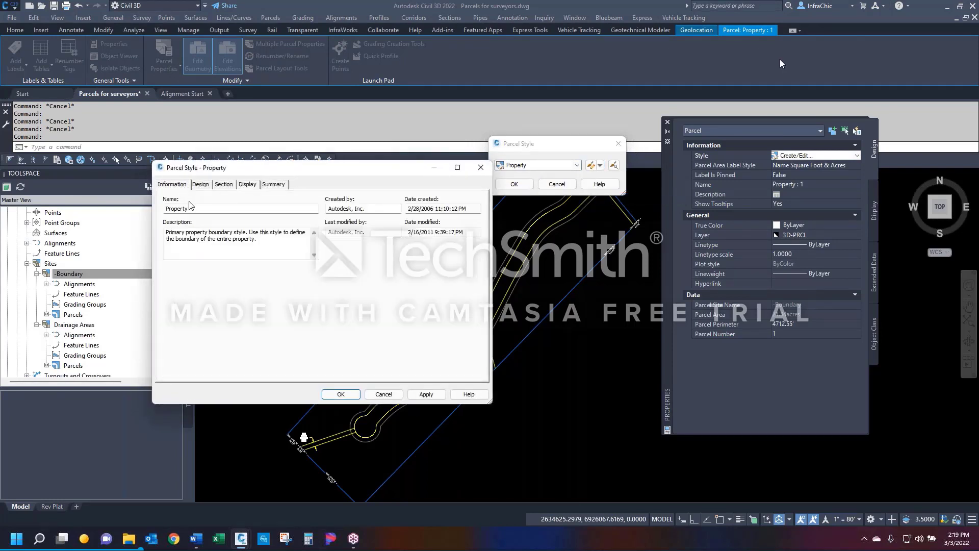
{"action": "left_click", "coordinate": [189, 208]}
{"action": "left_click", "coordinate": [200, 185]}
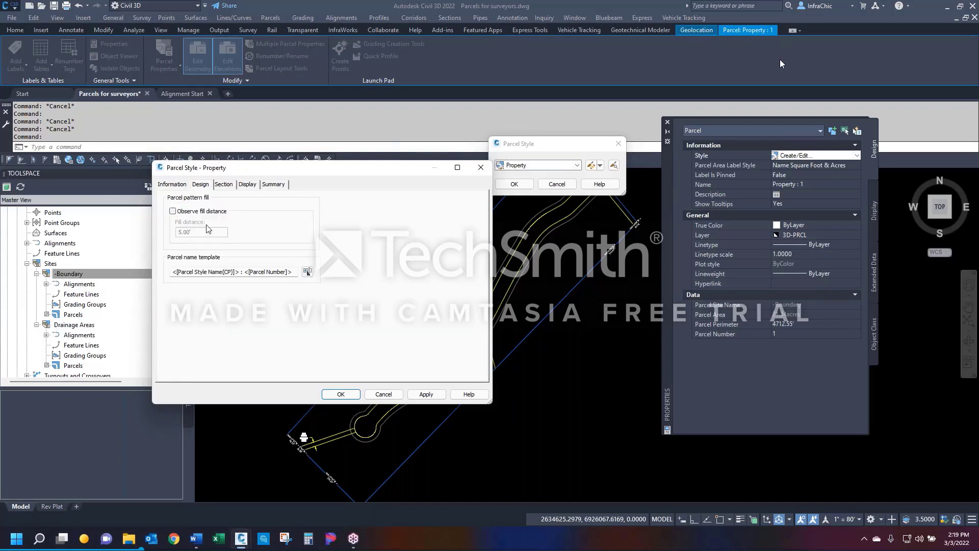
Step: Enable Observe fill distance to examine the fill distance and name template, and disable the option again
{"action": "left_click", "coordinate": [173, 211]}
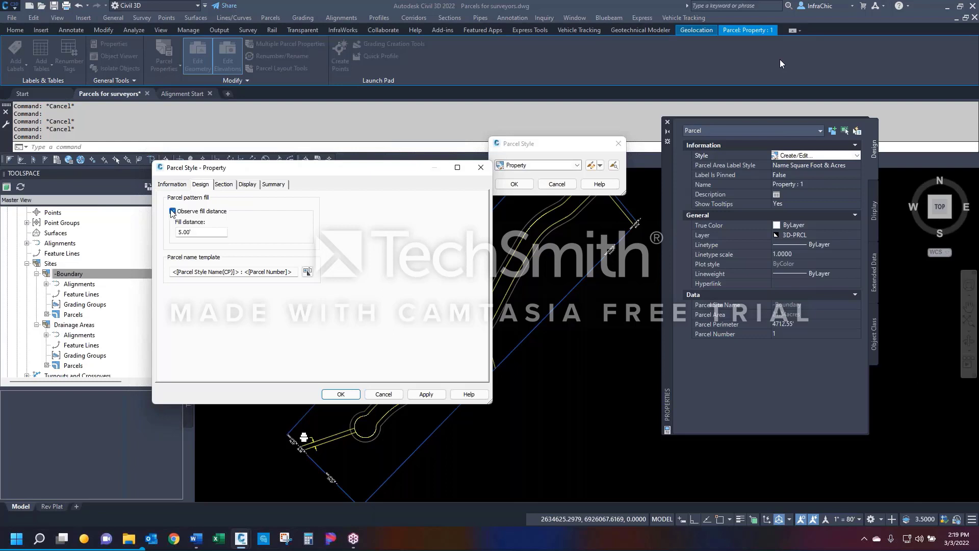
{"action": "double_click", "coordinate": [186, 235]}
{"action": "left_click", "coordinate": [186, 271]}
{"action": "left_click", "coordinate": [173, 210]}
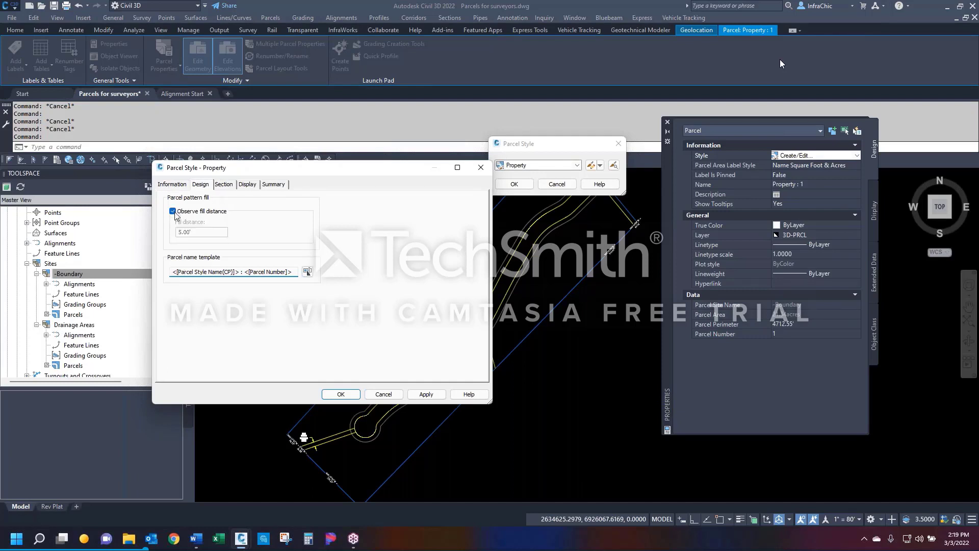
Step: Set the Property style's parcel segments marker style for section views to PI Point
{"action": "left_click", "coordinate": [229, 186]}
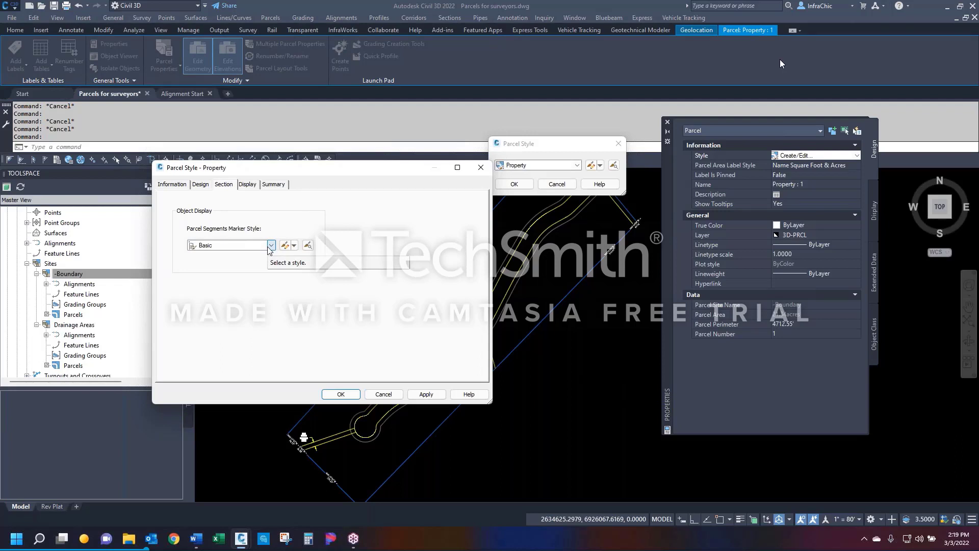
{"action": "left_click", "coordinate": [271, 246]}
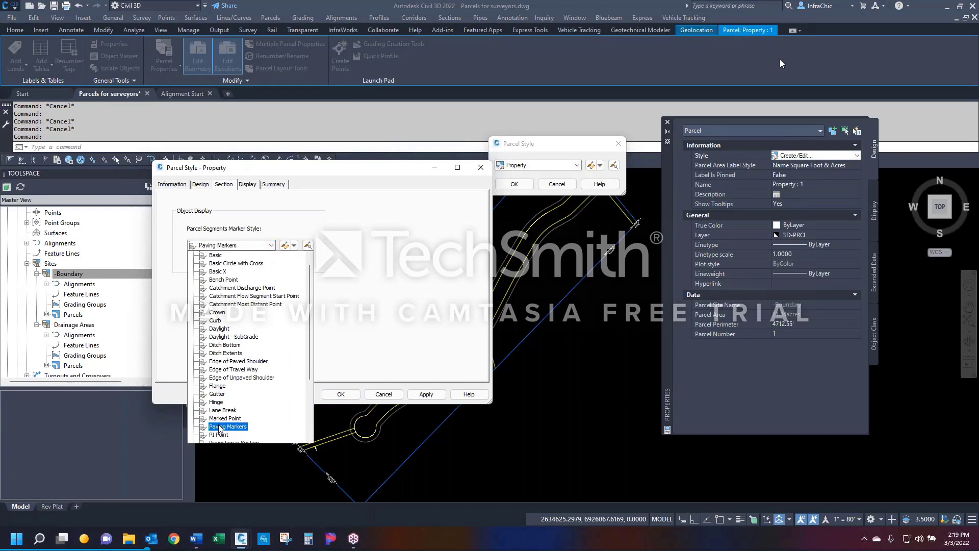
{"action": "left_click", "coordinate": [220, 427]}
{"action": "left_click", "coordinate": [271, 245]}
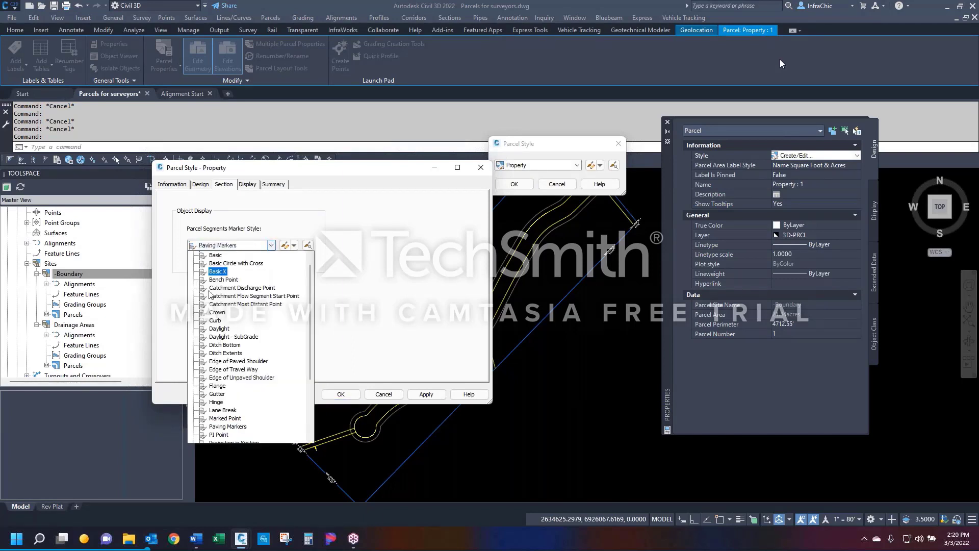
{"action": "left_click", "coordinate": [219, 434]}
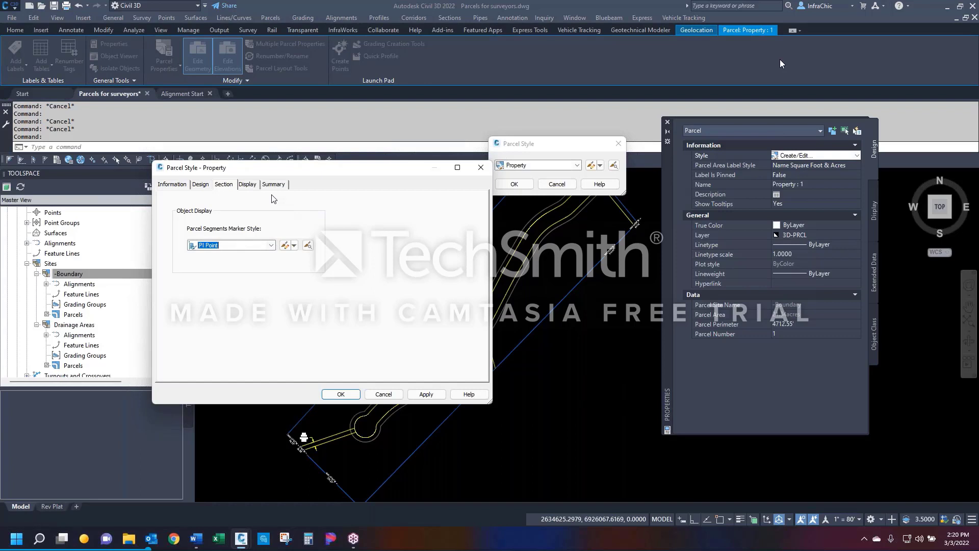
Step: Review the Property style's component display settings and its available view directions, keeping Plan
{"action": "left_click", "coordinate": [243, 187]}
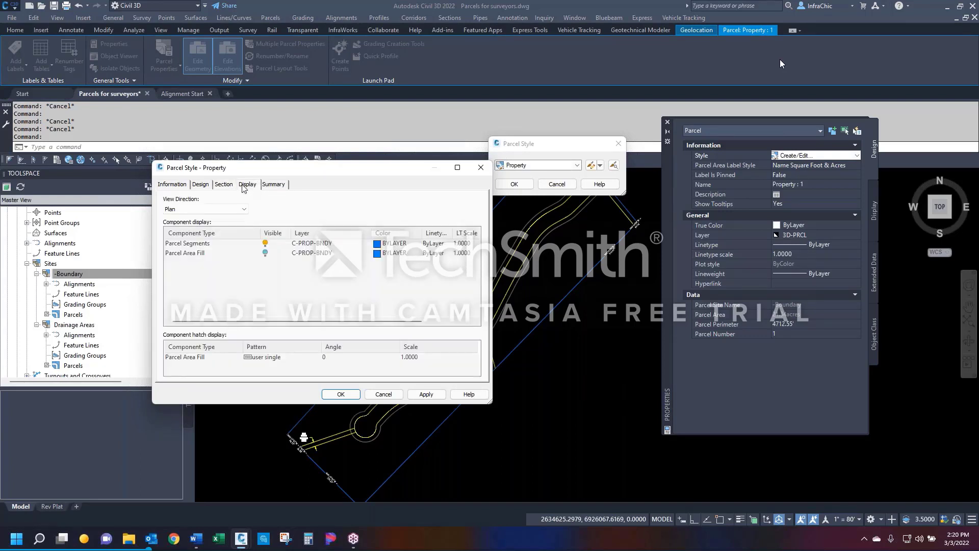
{"action": "left_click", "coordinate": [244, 209]}
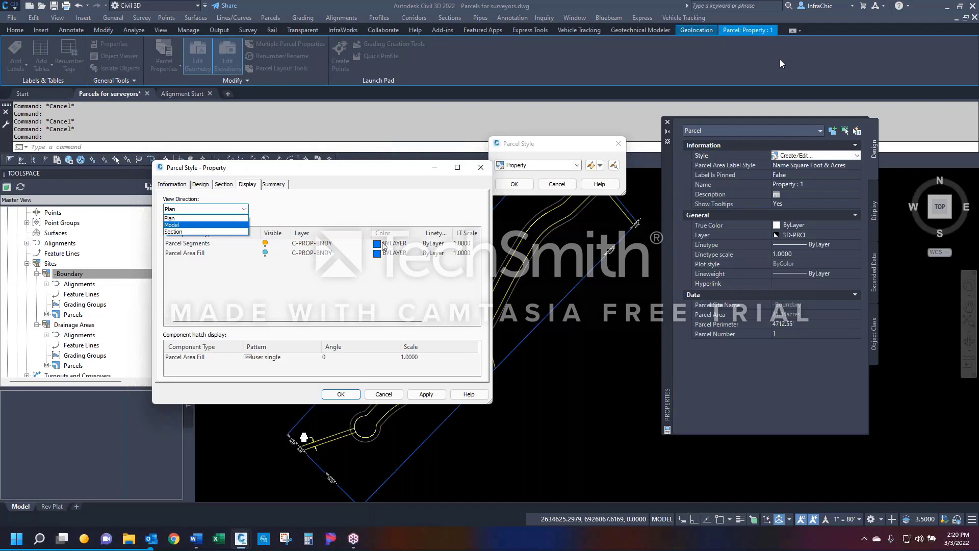
{"action": "left_click", "coordinate": [344, 234]}
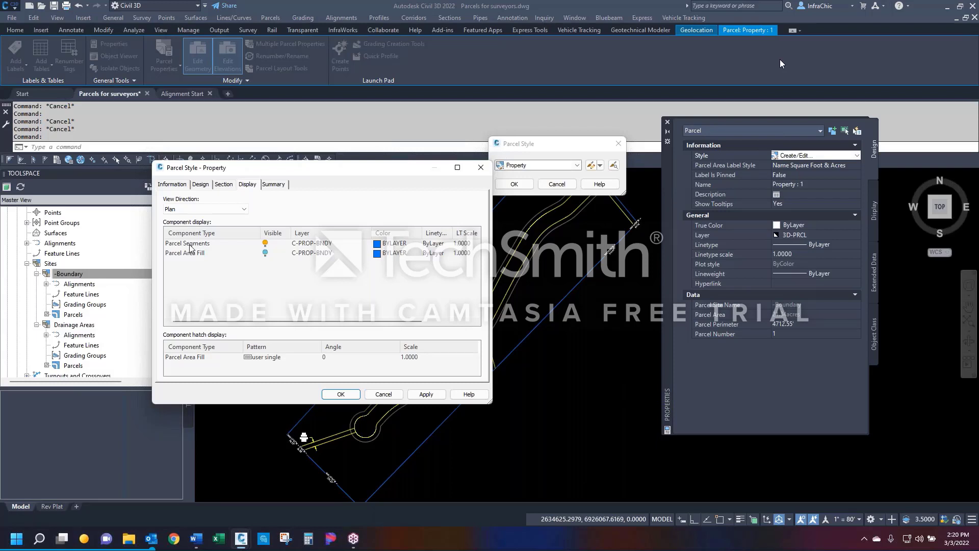
Step: Assign the Property style's Parcel Segments component to layer C-LOTS-LINE and accept the style changes
{"action": "left_click", "coordinate": [310, 244]}
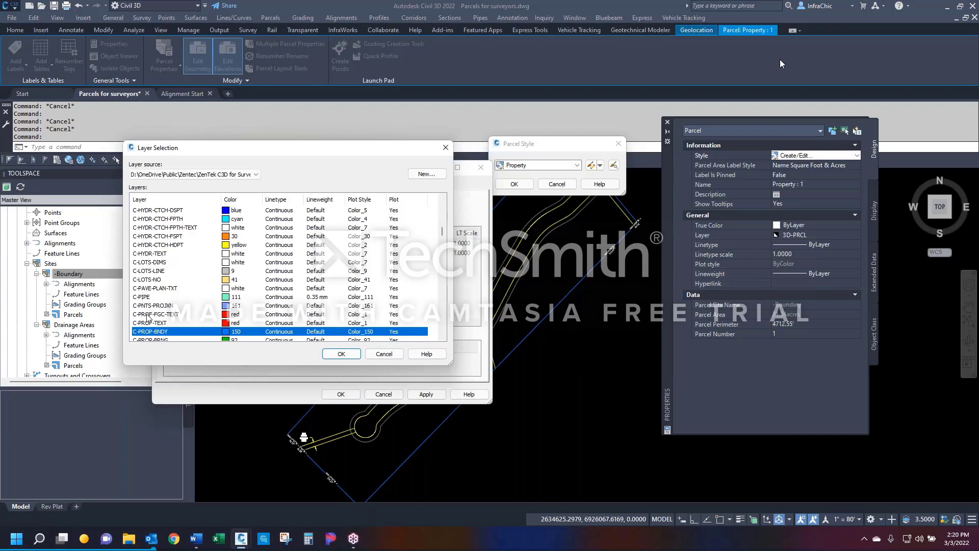
{"action": "left_click", "coordinate": [153, 272]}
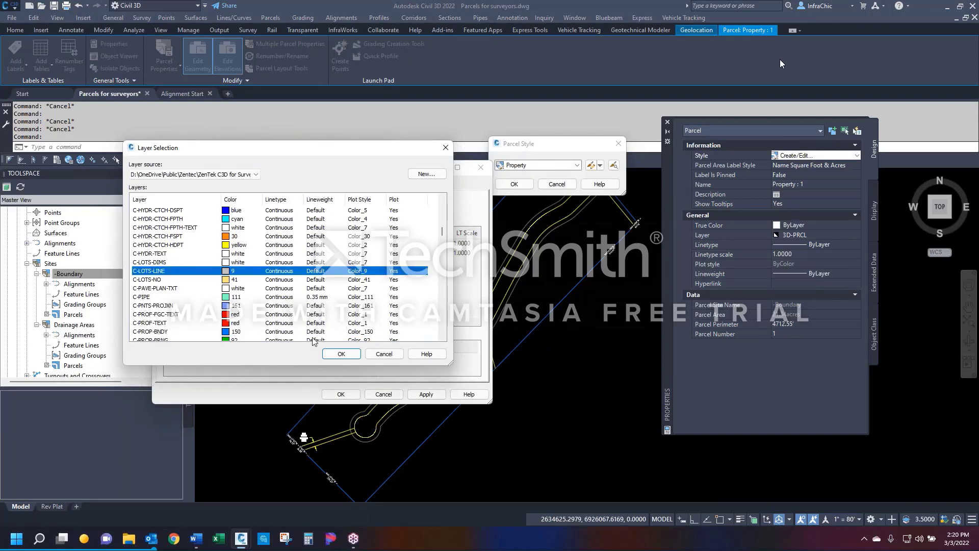
{"action": "left_click", "coordinate": [340, 353]}
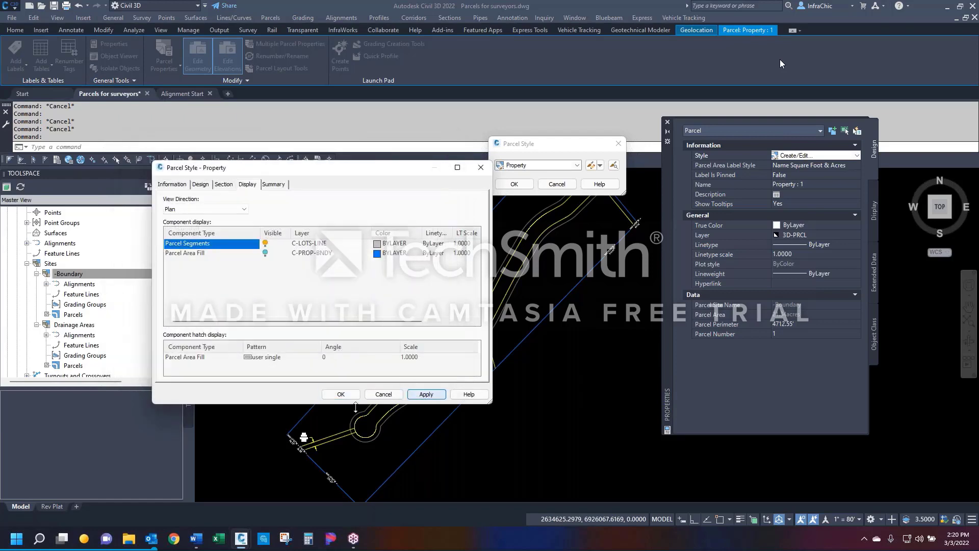
{"action": "left_click", "coordinate": [341, 393]}
{"action": "left_click", "coordinate": [514, 184]}
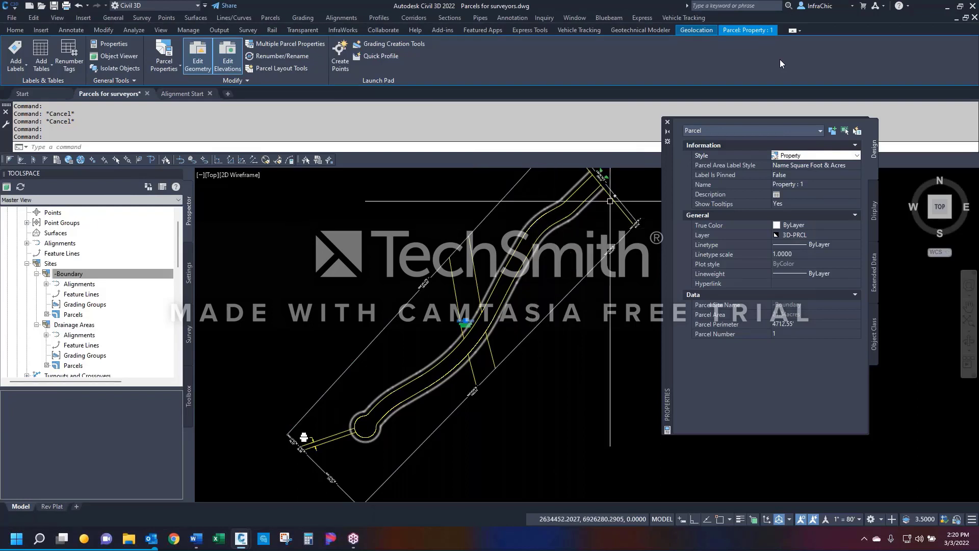
Step: Reopen the parcel's current Property style for editing and assign its plan-view Parcel Segments component to layer C-PROP-BNDY
{"action": "left_click", "coordinate": [858, 155]}
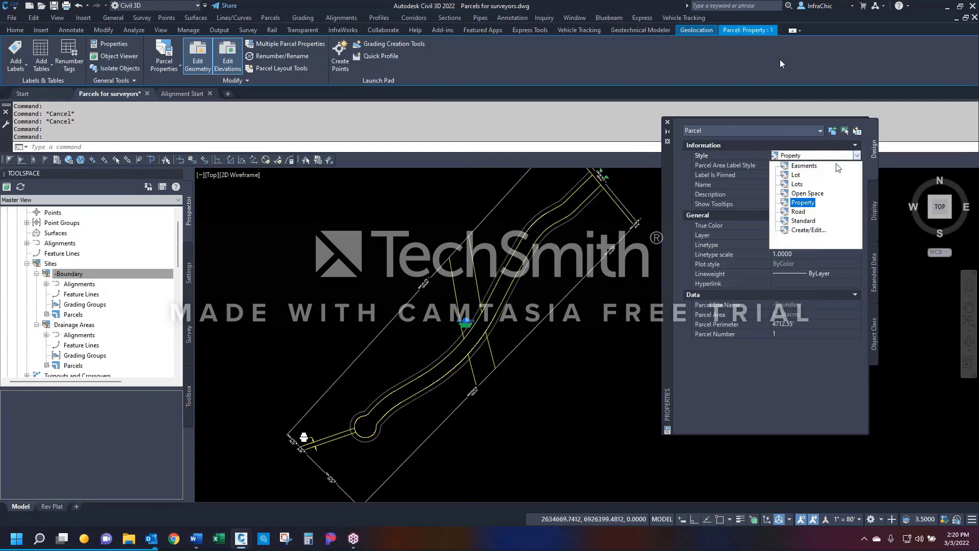
{"action": "left_click", "coordinate": [809, 231]}
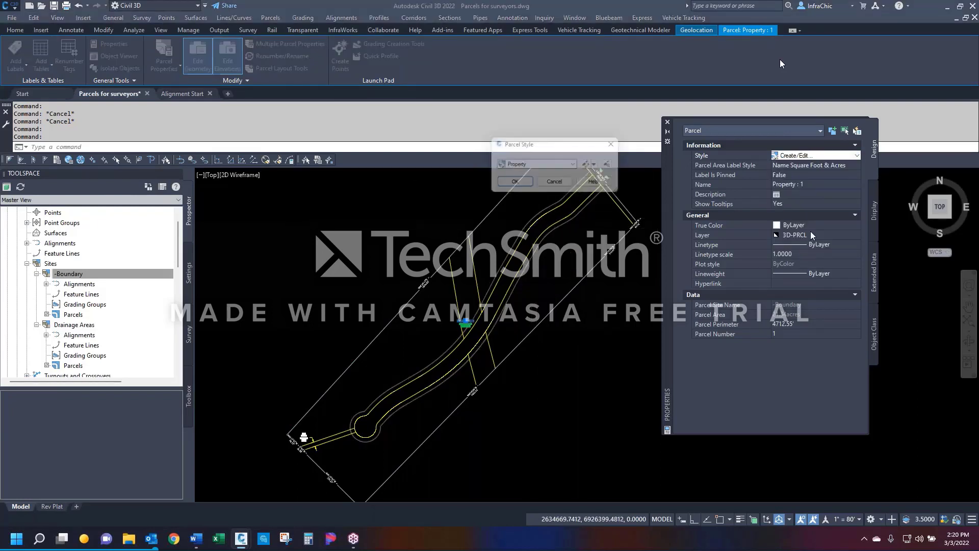
{"action": "left_click", "coordinate": [602, 166]}
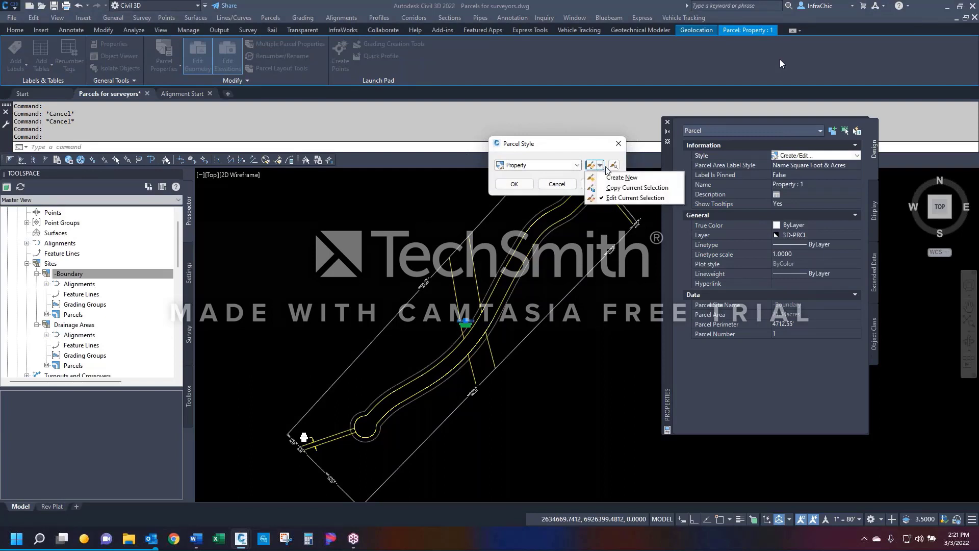
{"action": "left_click", "coordinate": [635, 198]}
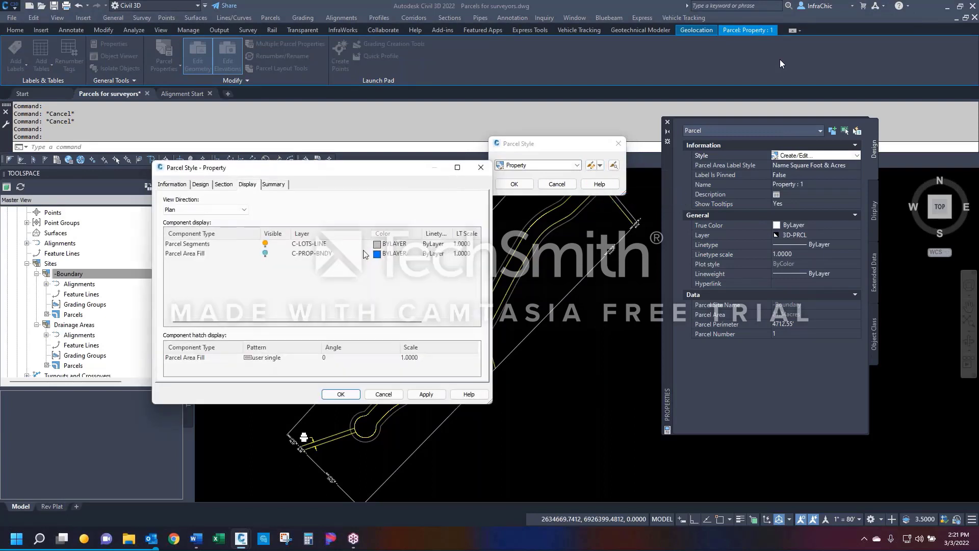
{"action": "left_click", "coordinate": [302, 249]}
{"action": "scroll", "coordinate": [198, 286], "scroll_direction": "down", "scroll_amount": 2}
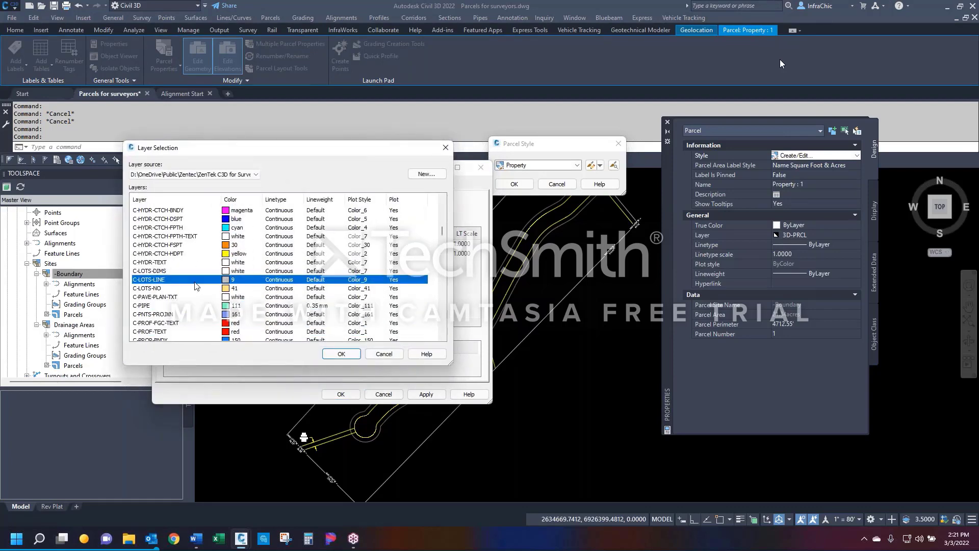
{"action": "scroll", "coordinate": [170, 315], "scroll_direction": "down", "scroll_amount": 1}
{"action": "left_click", "coordinate": [151, 314]}
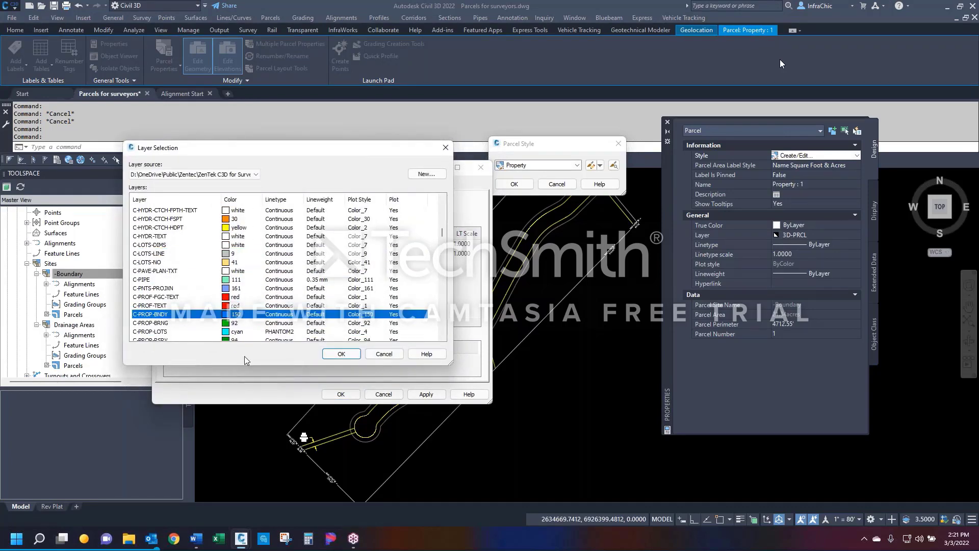
{"action": "left_click", "coordinate": [157, 331]}
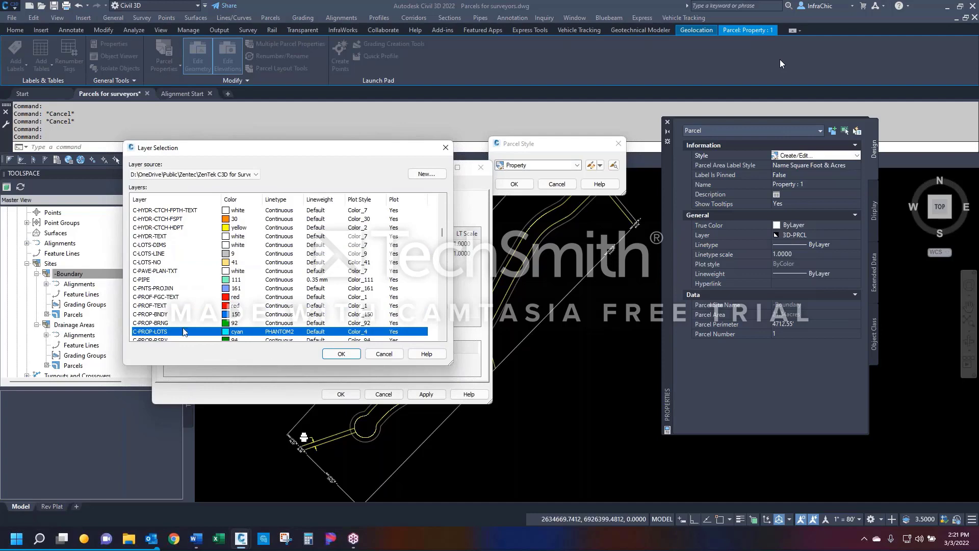
{"action": "left_click", "coordinate": [162, 316]}
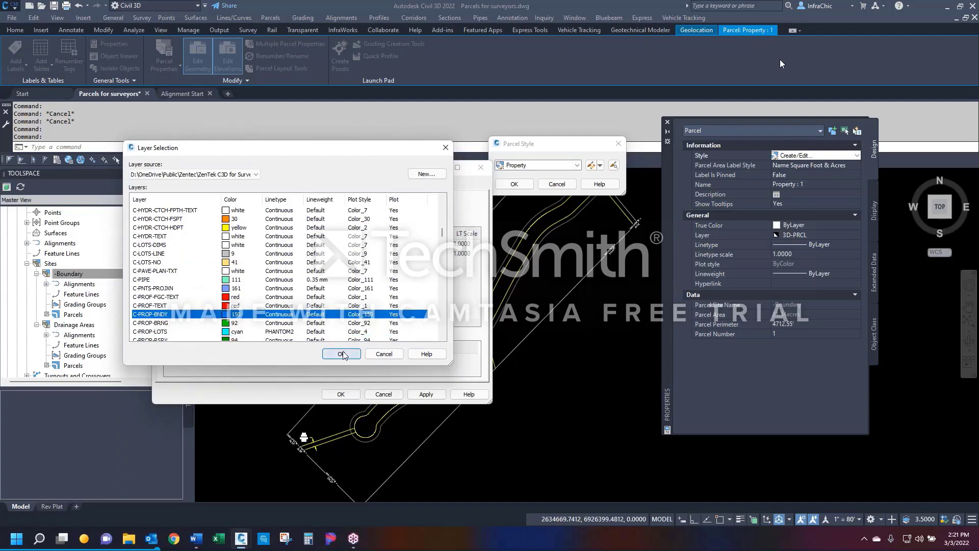
{"action": "left_click", "coordinate": [341, 354]}
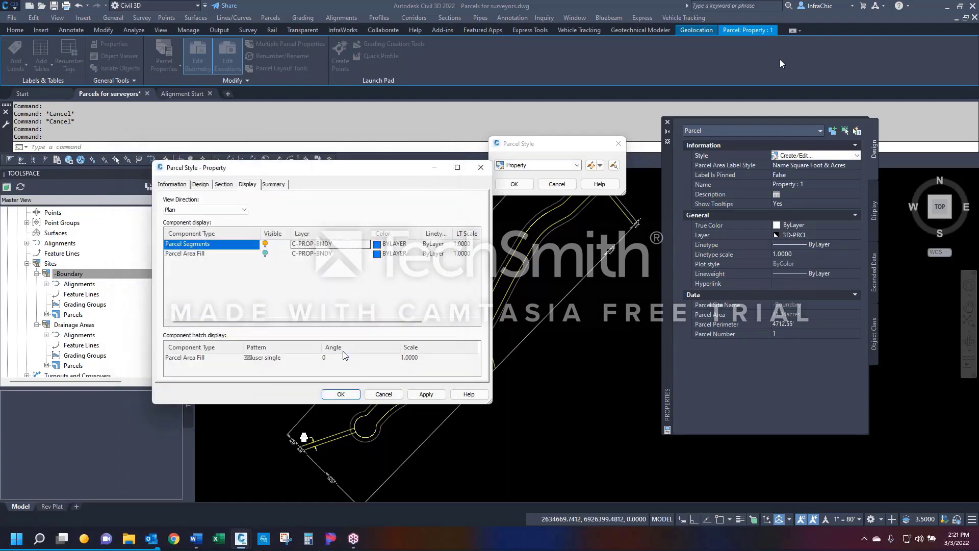
Step: Set the Parcel Segments Marker color to ByLayer for the Property style's Section view direction
{"action": "left_click", "coordinate": [192, 210]}
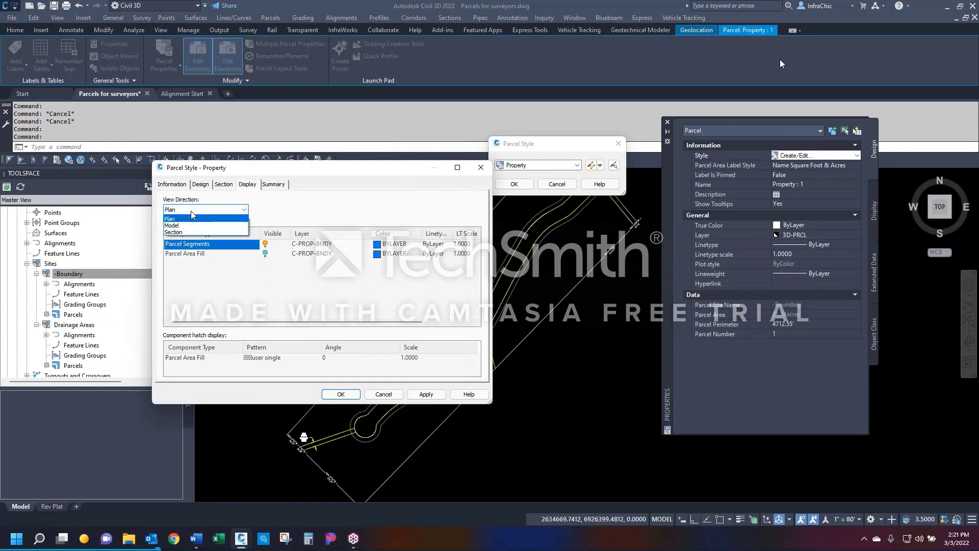
{"action": "left_click", "coordinate": [183, 232]}
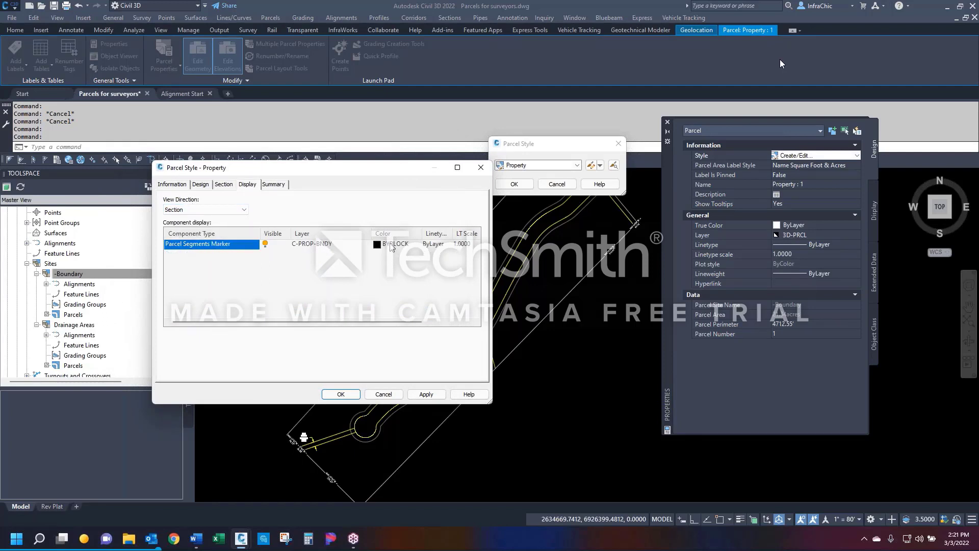
{"action": "left_click", "coordinate": [391, 247]}
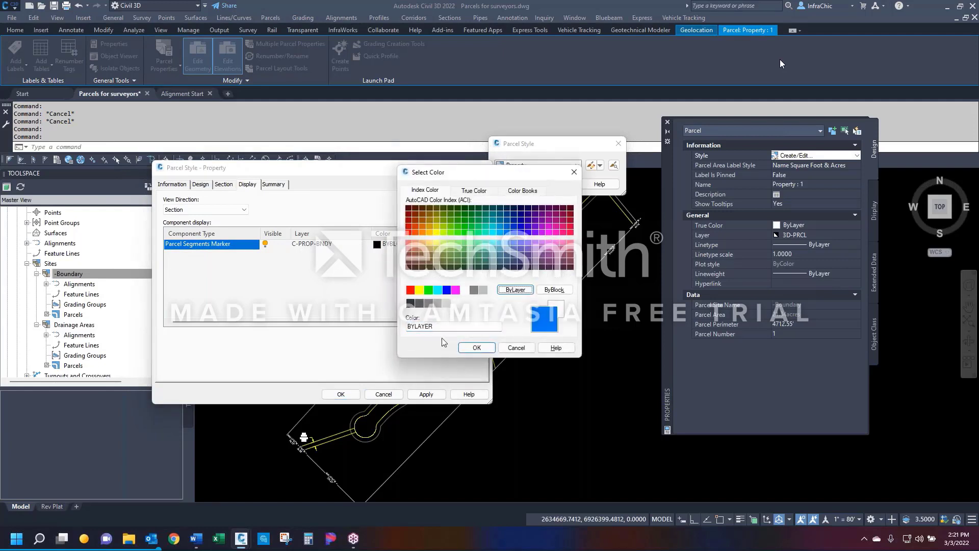
{"action": "left_click", "coordinate": [476, 347]}
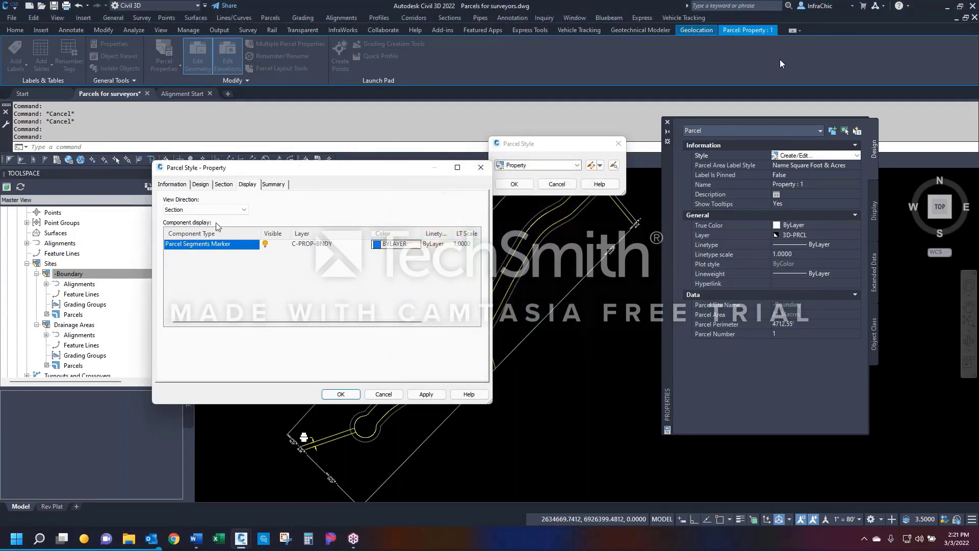
Step: Check the Property style's Model view direction display settings and accept the style changes
{"action": "left_click", "coordinate": [204, 210]}
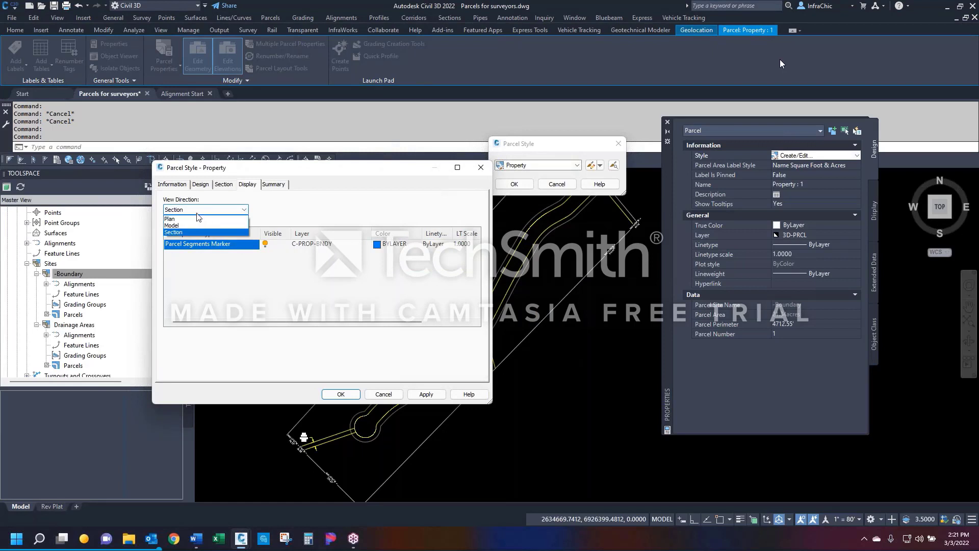
{"action": "left_click", "coordinate": [172, 224]}
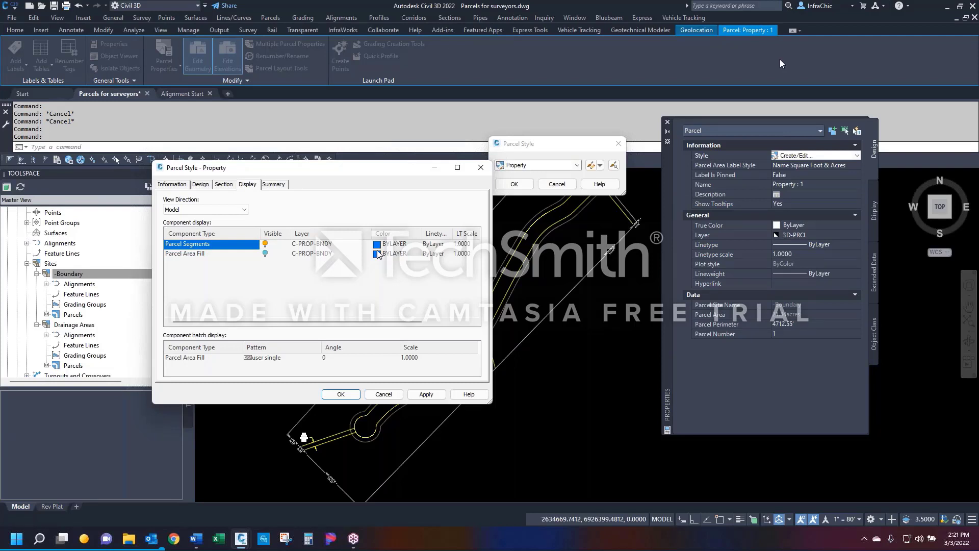
{"action": "left_click", "coordinate": [341, 394]}
{"action": "left_click", "coordinate": [515, 187]}
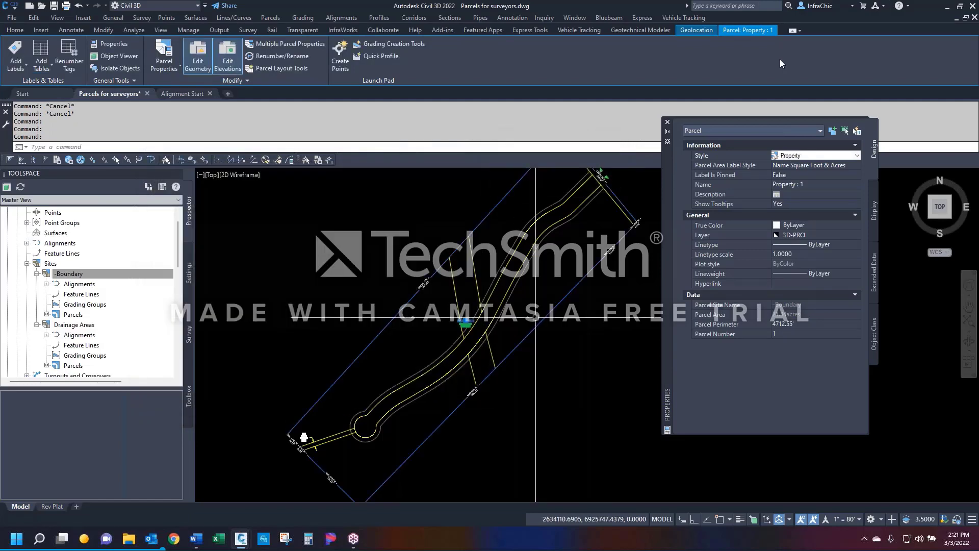
Step: Set the color of layer C-PROP-BNDY to 3 in the layer properties
{"action": "left_click", "coordinate": [15, 31]}
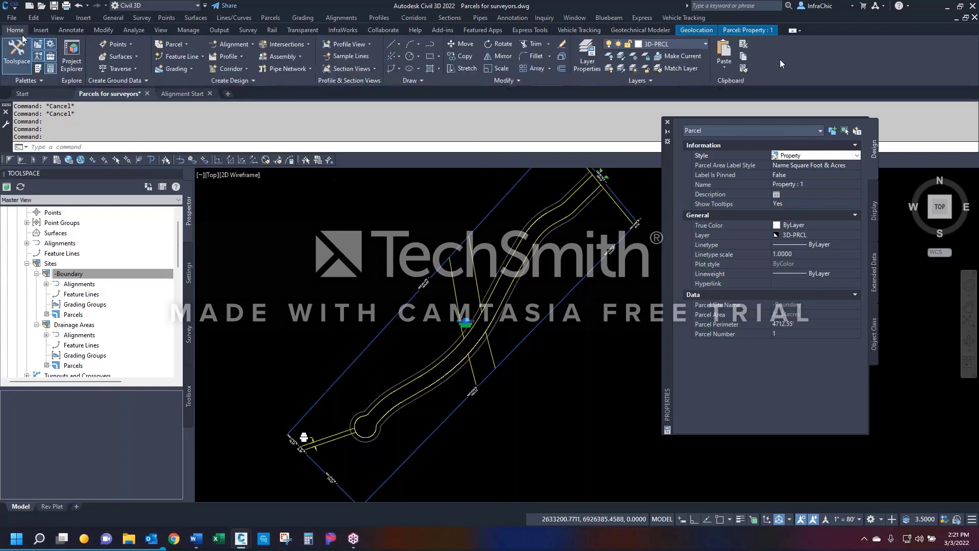
{"action": "left_click", "coordinate": [582, 62]}
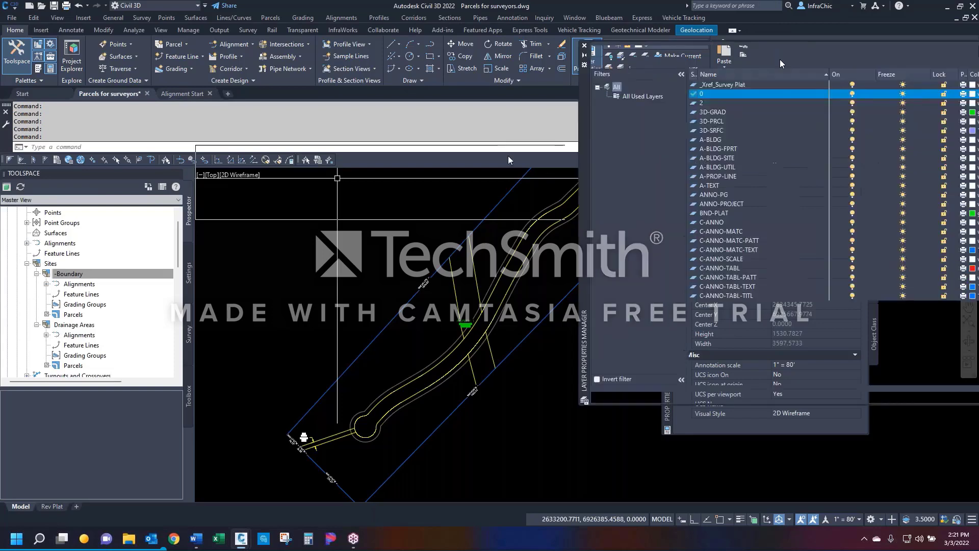
{"action": "scroll", "coordinate": [560, 365], "scroll_direction": "down", "scroll_amount": 20}
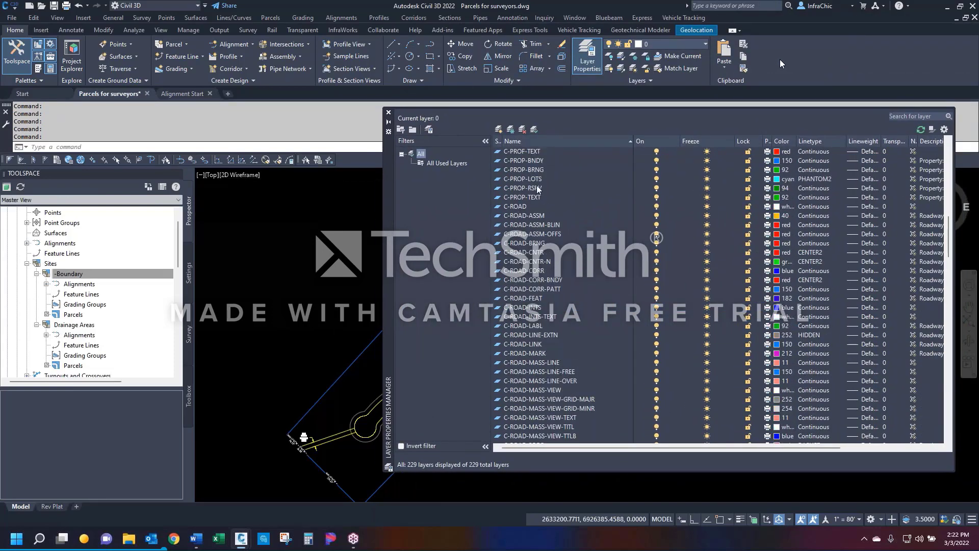
{"action": "left_click", "coordinate": [528, 162]}
{"action": "scroll", "coordinate": [538, 199], "scroll_direction": "up", "scroll_amount": 1}
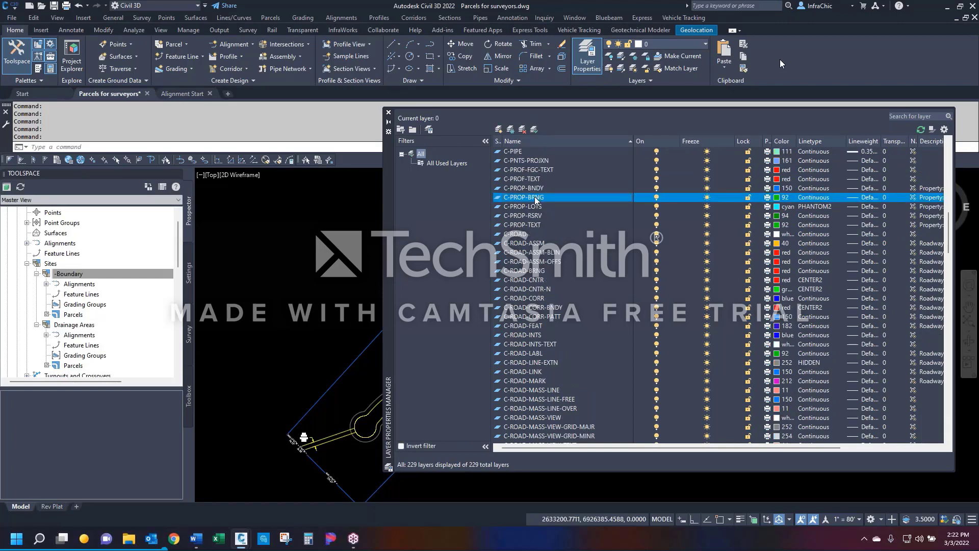
{"action": "left_click", "coordinate": [776, 188]}
{"action": "type", "text": "3"}
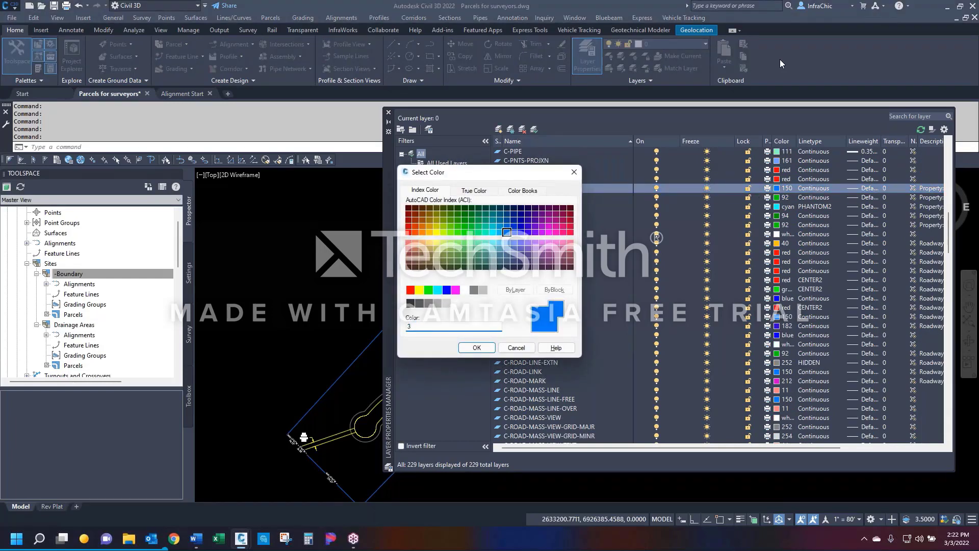
{"action": "key", "text": "Return"}
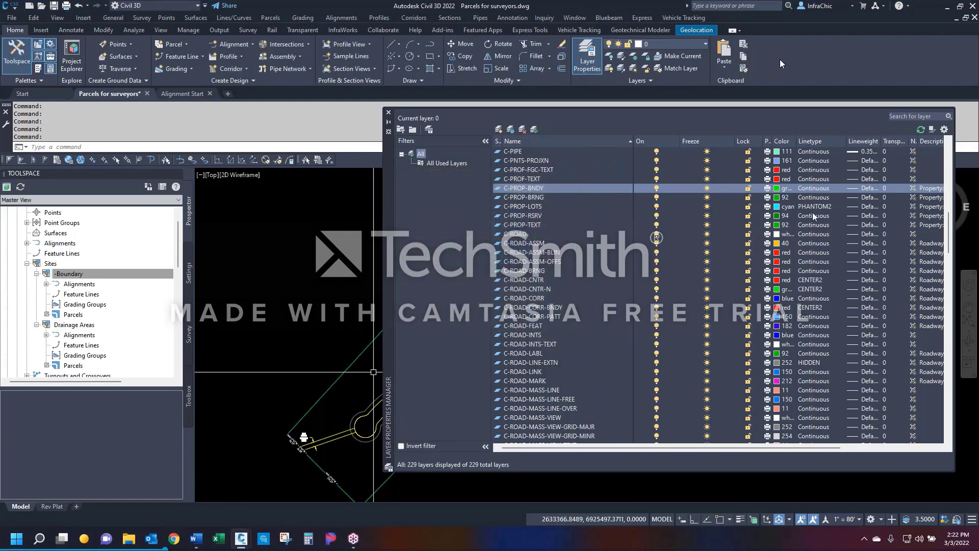
Step: Set the linetype of layer C-PROP-BNDY to PHANTOM2 and regenerate the whole drawing with REA
{"action": "left_click", "coordinate": [810, 188]}
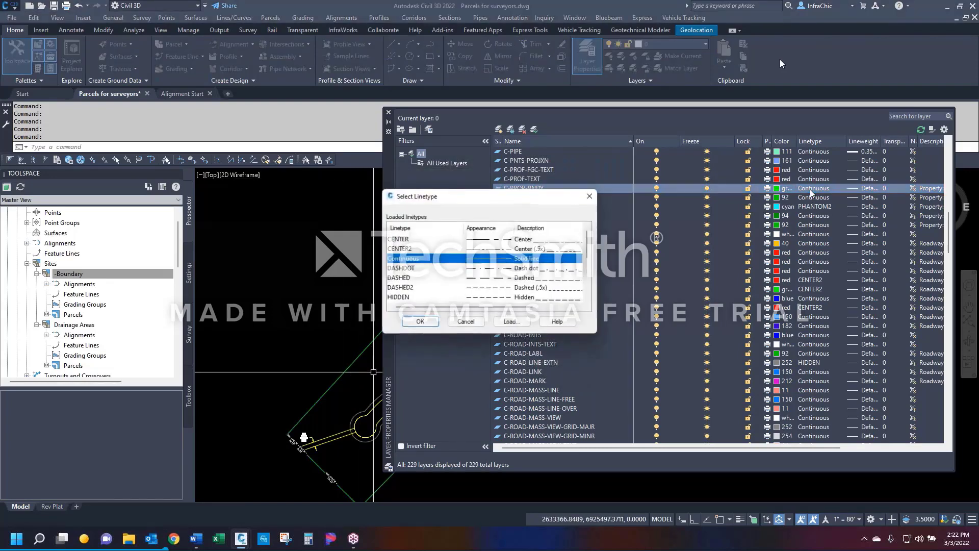
{"action": "scroll", "coordinate": [449, 264], "scroll_direction": "down", "scroll_amount": 1}
{"action": "left_click", "coordinate": [433, 297]}
{"action": "left_click", "coordinate": [420, 321]}
{"action": "type", "text": "rea"}
{"action": "key", "text": "Return"}
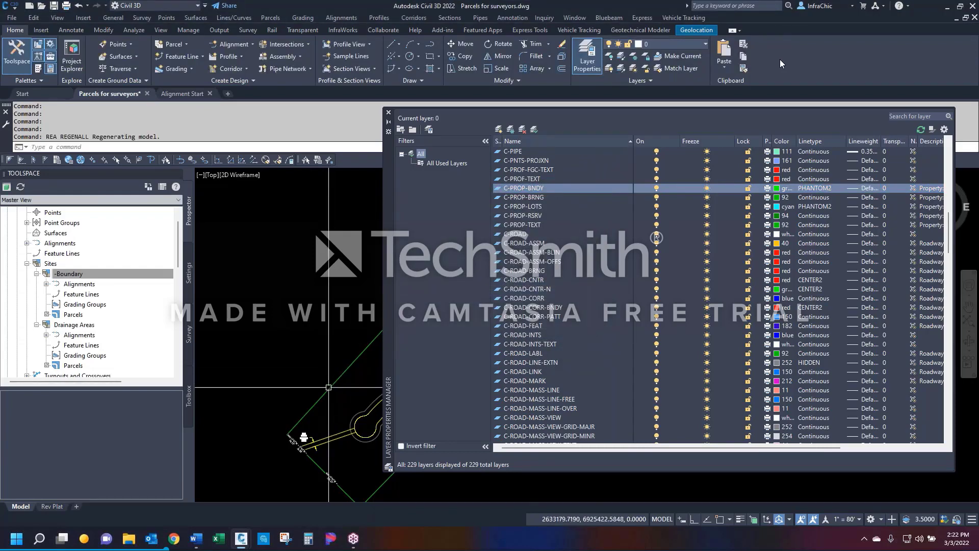
Step: Set the annotation scale to 1" = 20' and inspect the linetype along the property boundary
{"action": "left_click", "coordinate": [859, 519]}
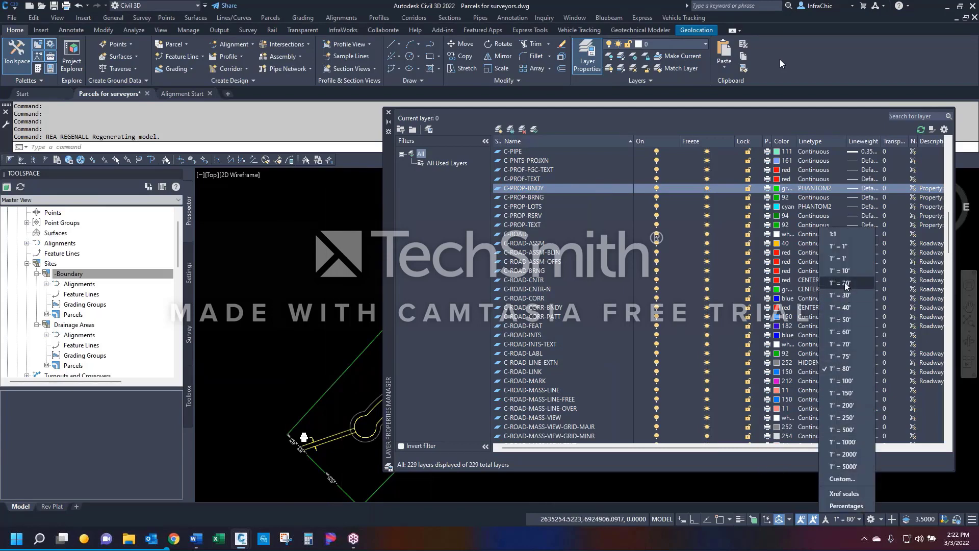
{"action": "left_click", "coordinate": [844, 284]}
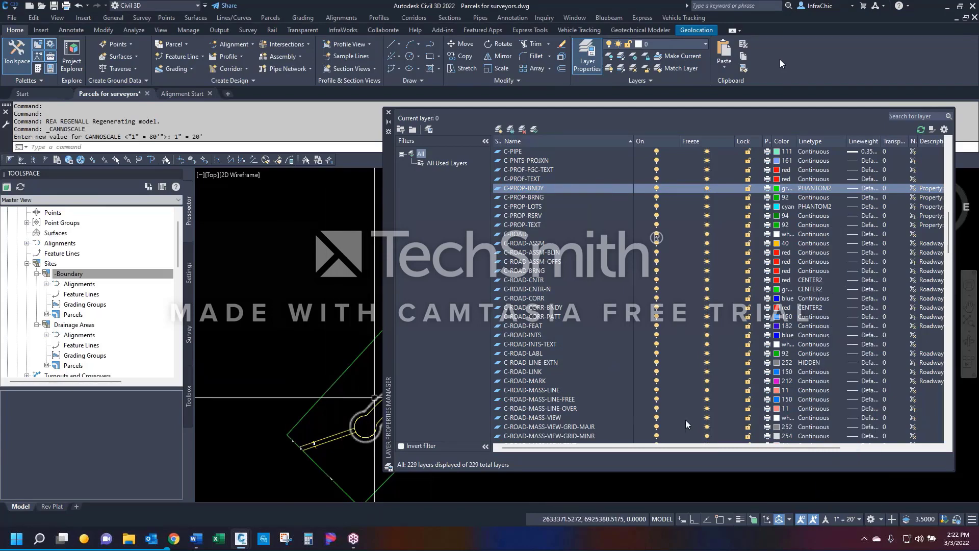
{"action": "scroll", "coordinate": [338, 374], "scroll_direction": "up", "scroll_amount": 5}
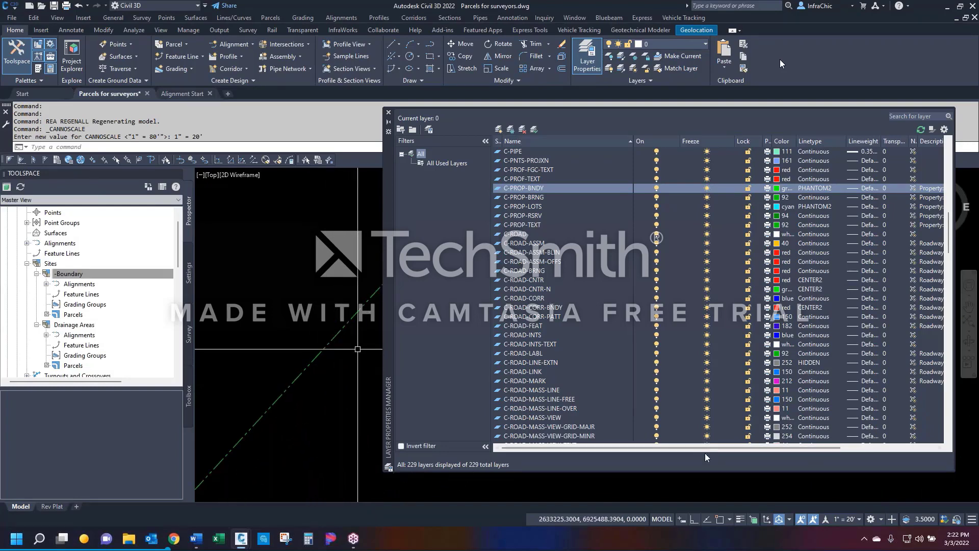
Step: Set the annotation scale to 1" = 40' and close the layer properties to view the whole parcel
{"action": "left_click", "coordinate": [843, 519]}
{"action": "left_click", "coordinate": [847, 307]}
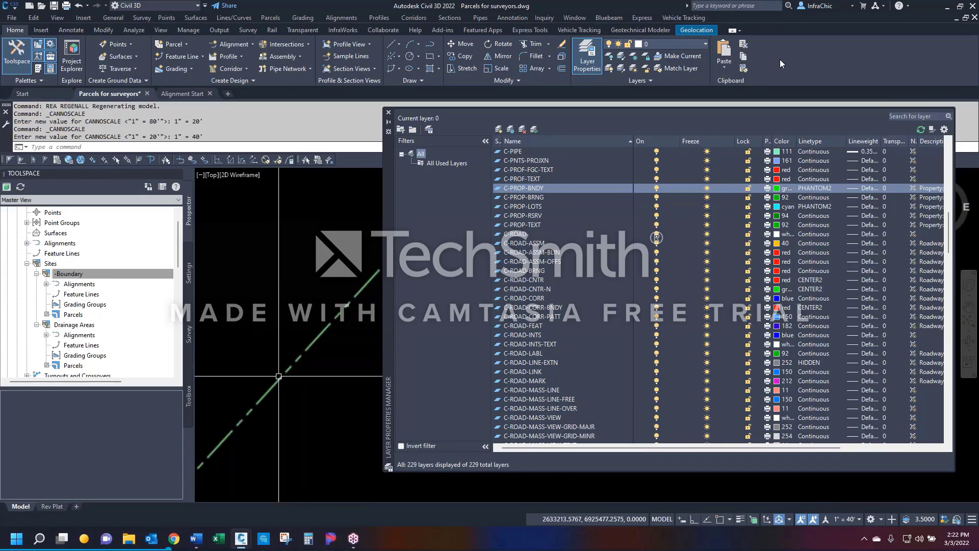
{"action": "left_click", "coordinate": [389, 112]}
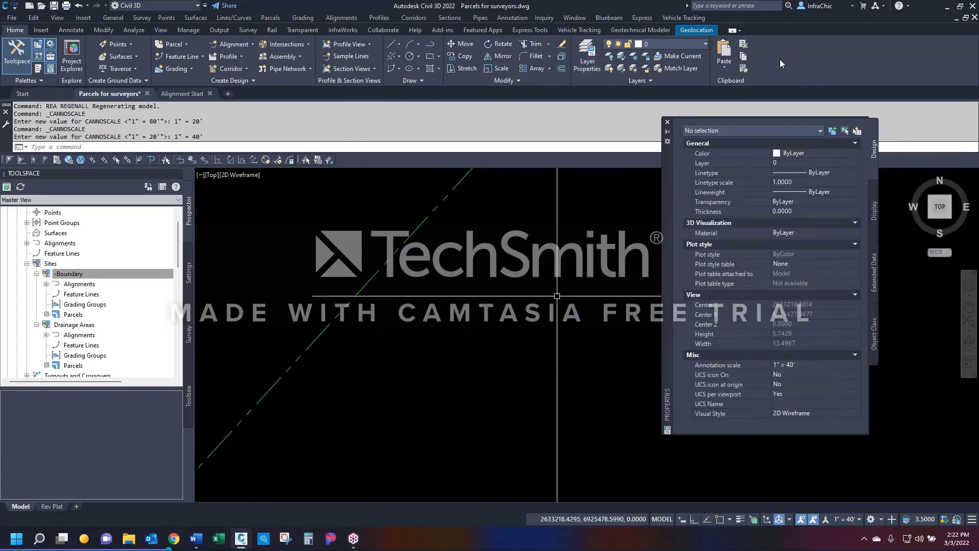
{"action": "scroll", "coordinate": [445, 279], "scroll_direction": "down", "scroll_amount": 12}
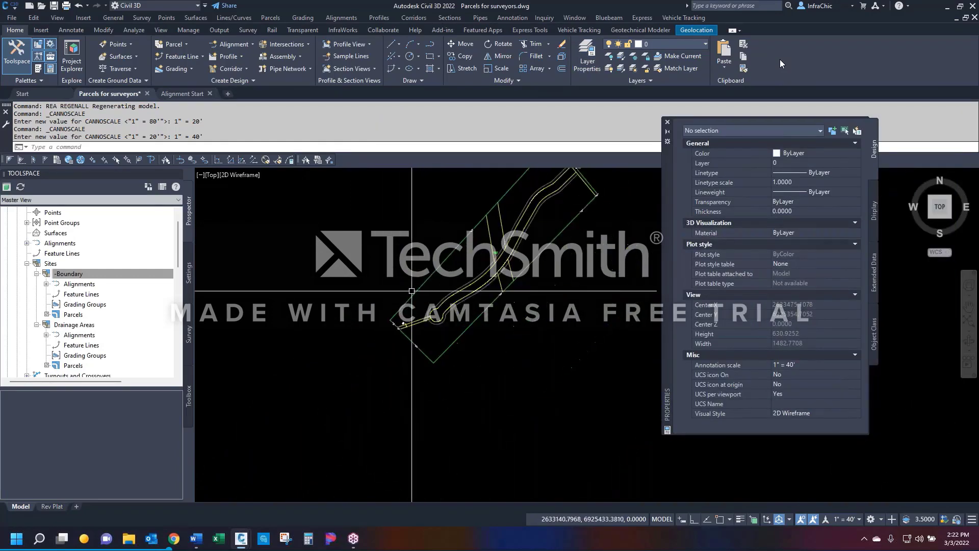
{"action": "scroll", "coordinate": [480, 279], "scroll_direction": "up", "scroll_amount": 4}
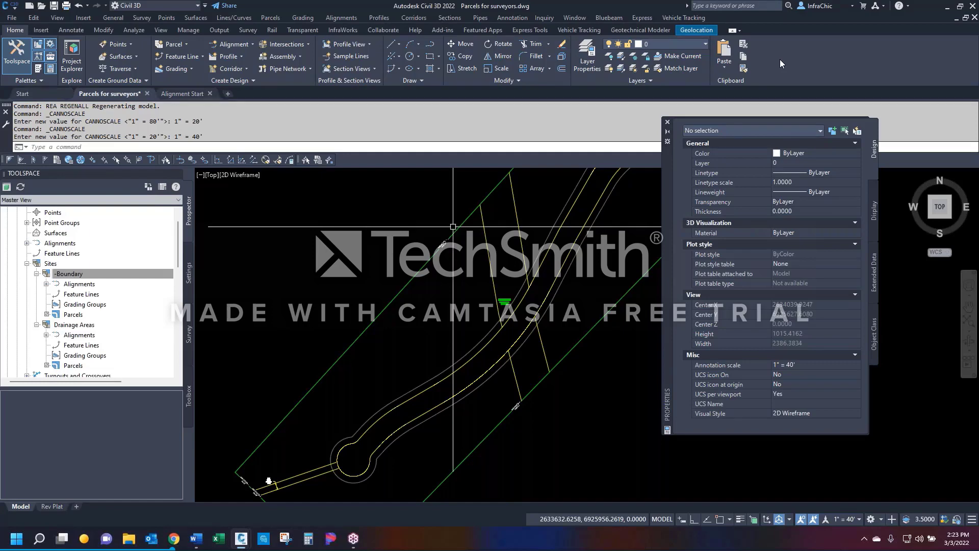
Step: Find layer C-PROP-TEXT in the layer properties and freeze and thaw it to test which labels it controls
{"action": "left_click", "coordinate": [507, 302]}
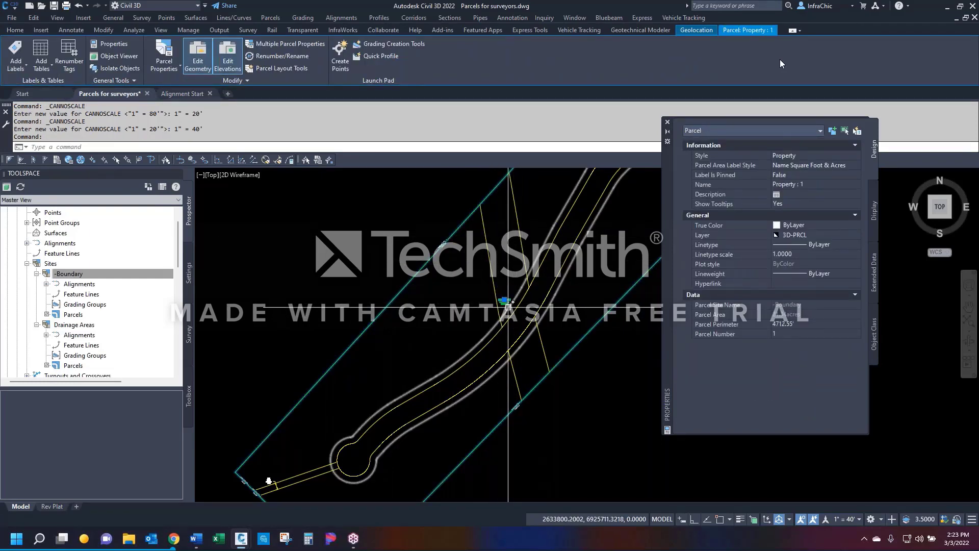
{"action": "key", "text": "Escape"}
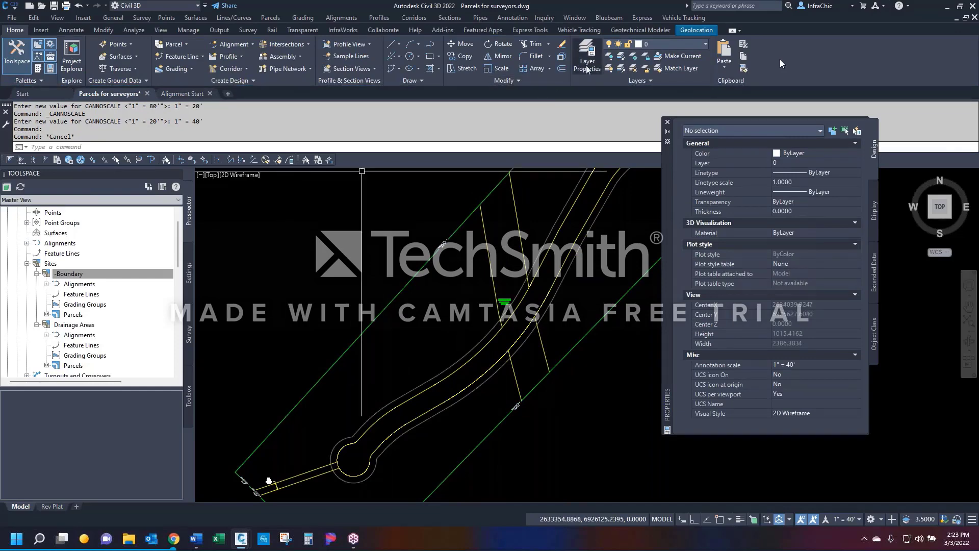
{"action": "left_click", "coordinate": [586, 66]}
{"action": "scroll", "coordinate": [571, 309], "scroll_direction": "down", "scroll_amount": 5}
{"action": "scroll", "coordinate": [571, 309], "scroll_direction": "down", "scroll_amount": 9}
{"action": "left_click", "coordinate": [525, 327]}
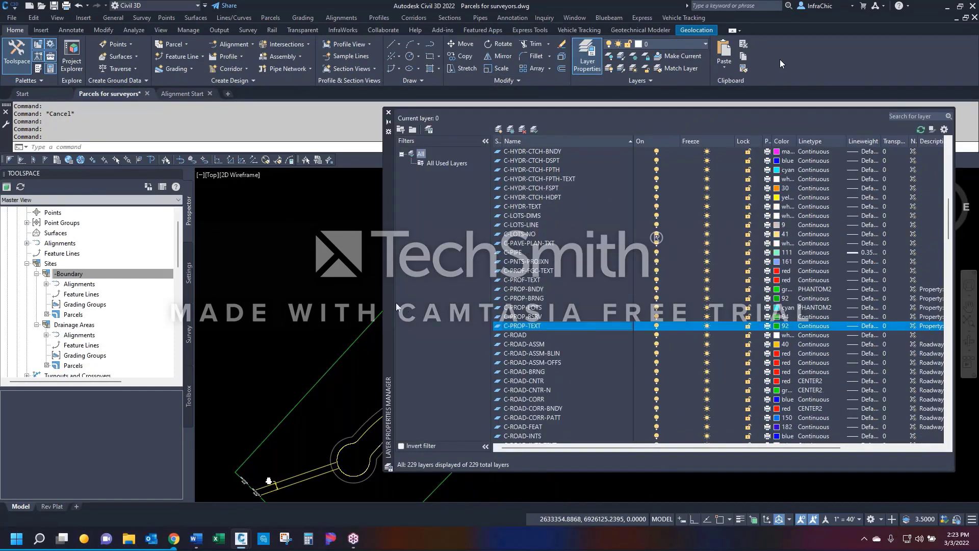
{"action": "left_click_drag", "start_coordinate": [391, 310], "coordinate": [518, 288]}
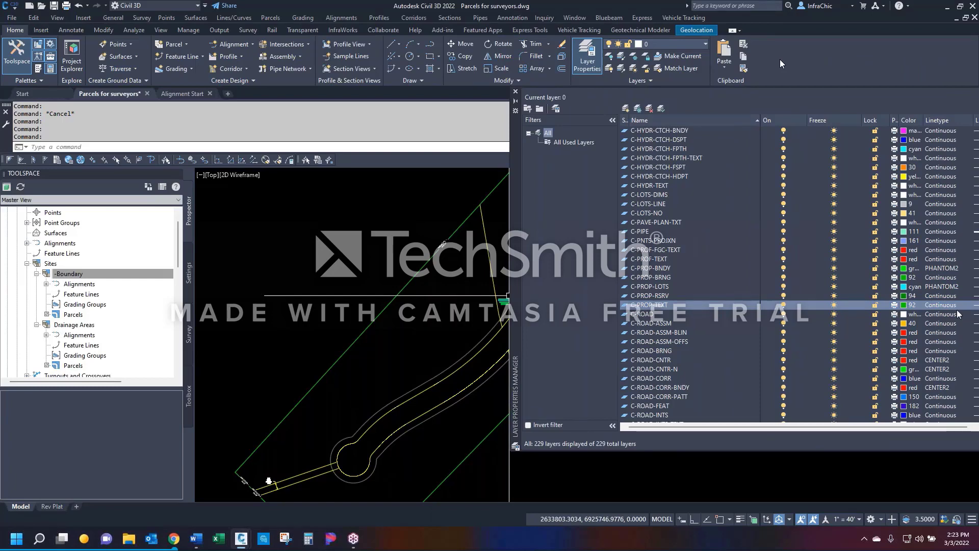
{"action": "left_click_drag", "start_coordinate": [978, 312], "coordinate": [952, 307]}
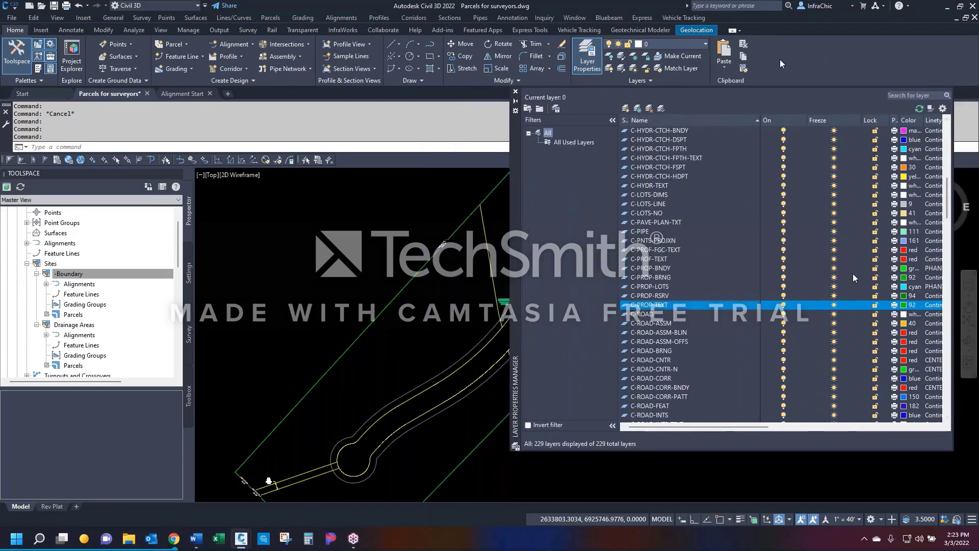
{"action": "left_click", "coordinate": [834, 305]}
{"action": "left_click", "coordinate": [835, 307]}
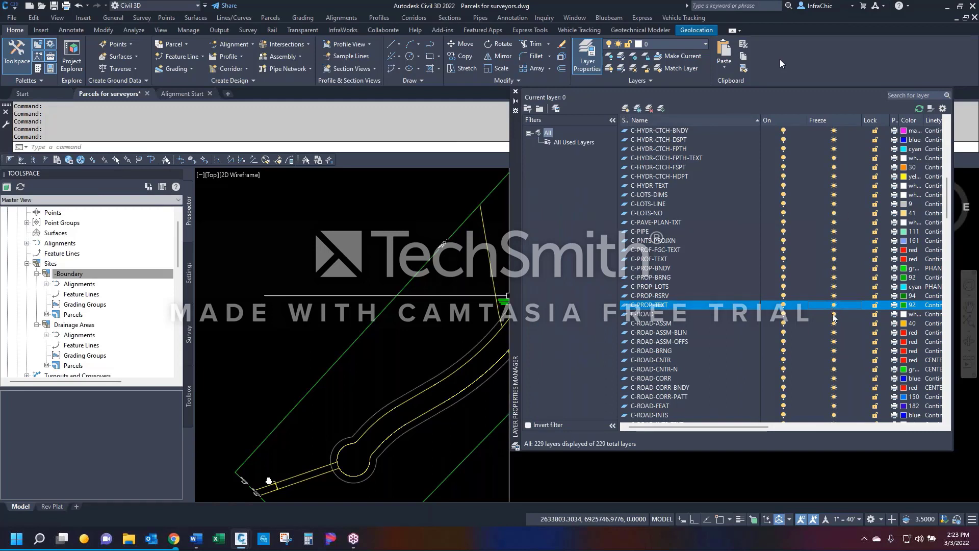
Step: Check the assigned layer in the properties of the parcel segment label on the northwest boundary line
{"action": "scroll", "coordinate": [377, 306], "scroll_direction": "down", "scroll_amount": 2}
{"action": "scroll", "coordinate": [462, 293], "scroll_direction": "up", "scroll_amount": 2}
{"action": "key", "text": "Escape"}
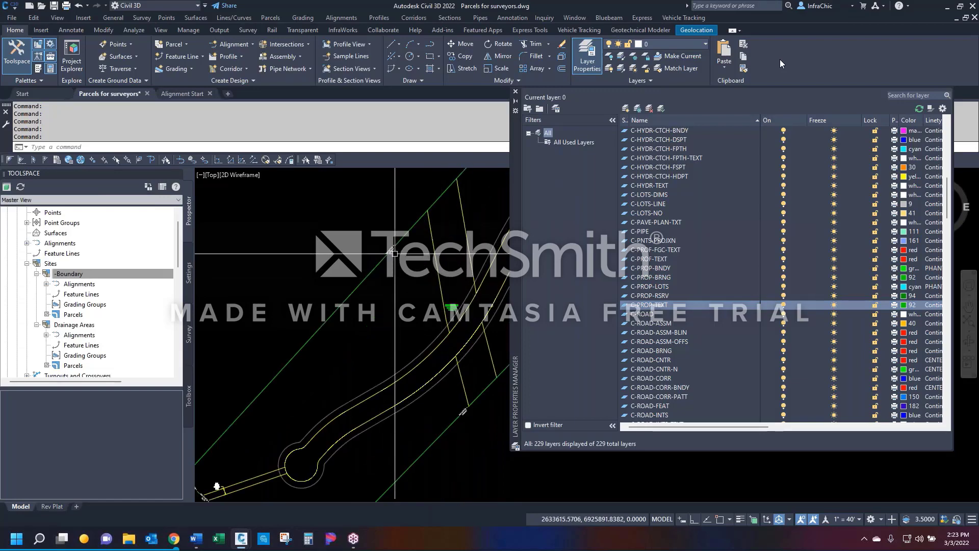
{"action": "double_click", "coordinate": [390, 249]}
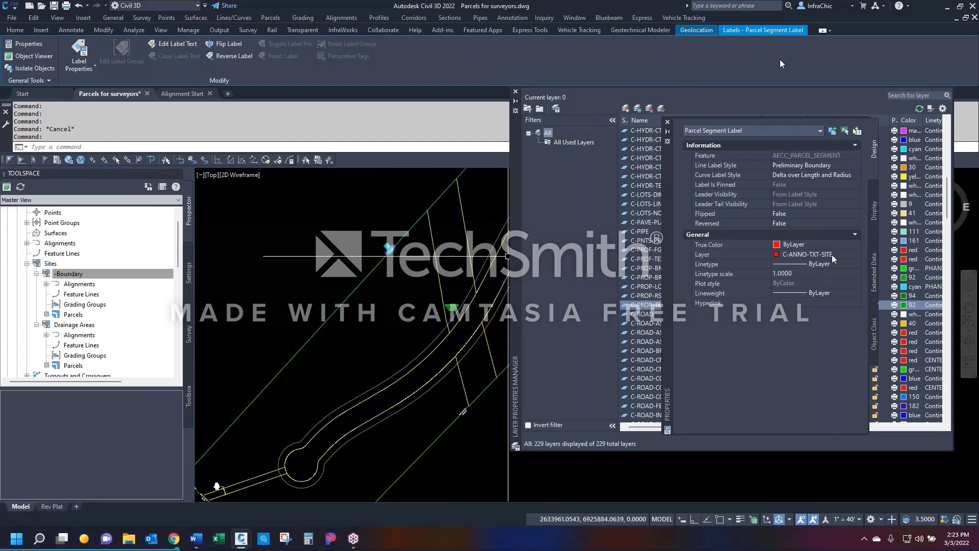
{"action": "key", "text": "Escape"}
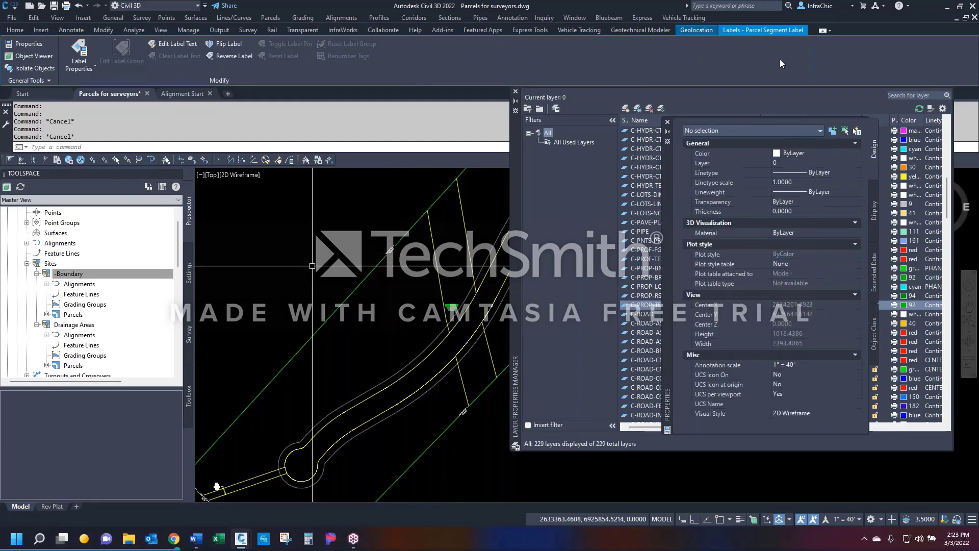
Step: Open the drawing settings and examine the object layers assigned to Parcel and Parcel-Labeling
{"action": "left_click", "coordinate": [190, 283]}
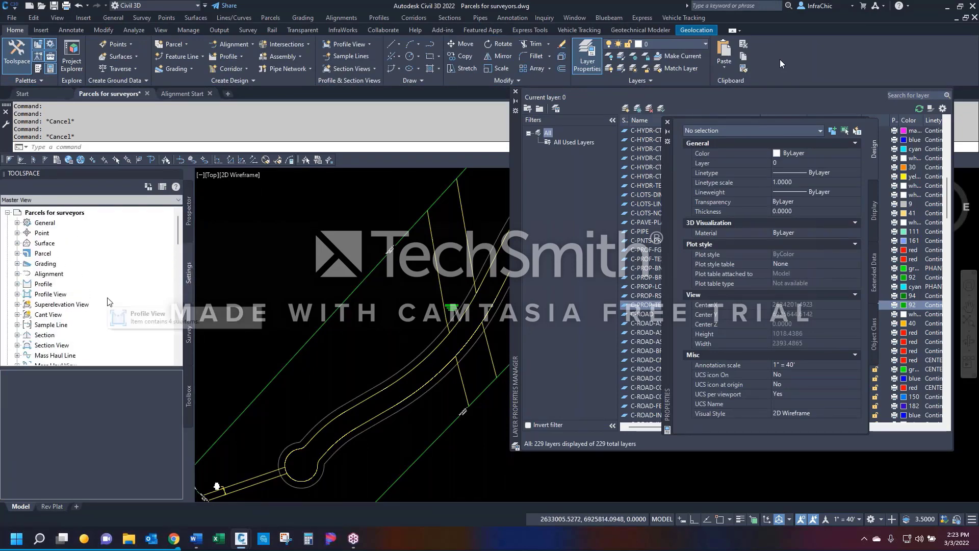
{"action": "right_click", "coordinate": [73, 218]}
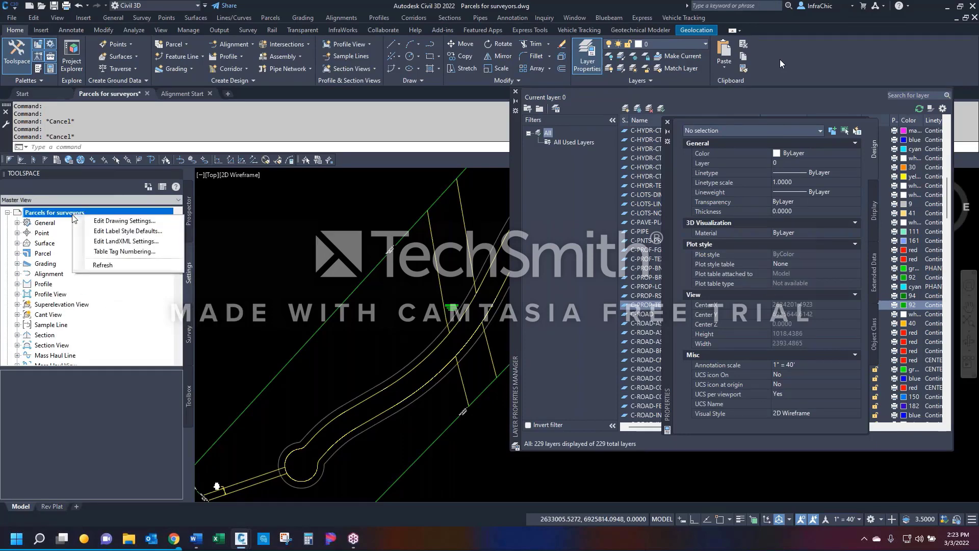
{"action": "left_click", "coordinate": [107, 220]}
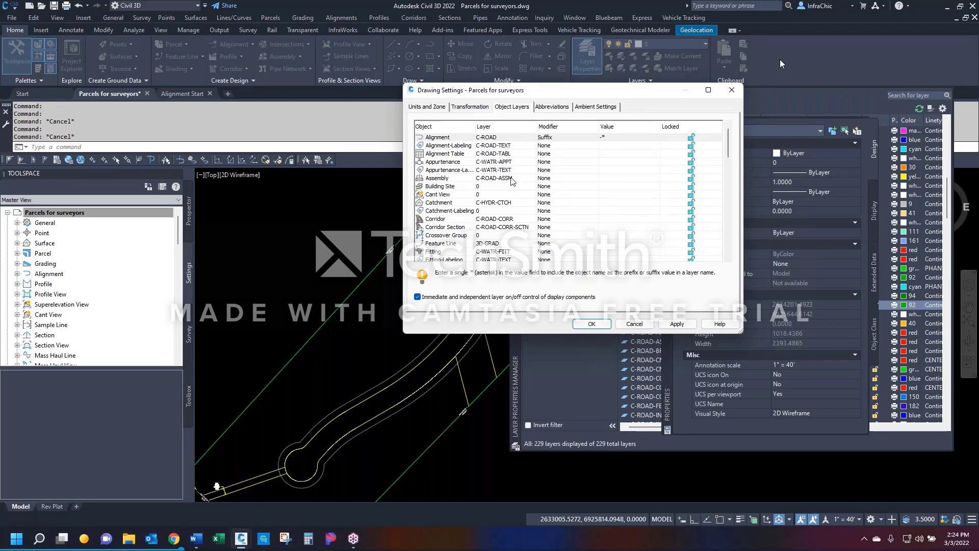
{"action": "scroll", "coordinate": [526, 215], "scroll_direction": "down", "scroll_amount": 3}
{"action": "scroll", "coordinate": [527, 216], "scroll_direction": "down", "scroll_amount": 1}
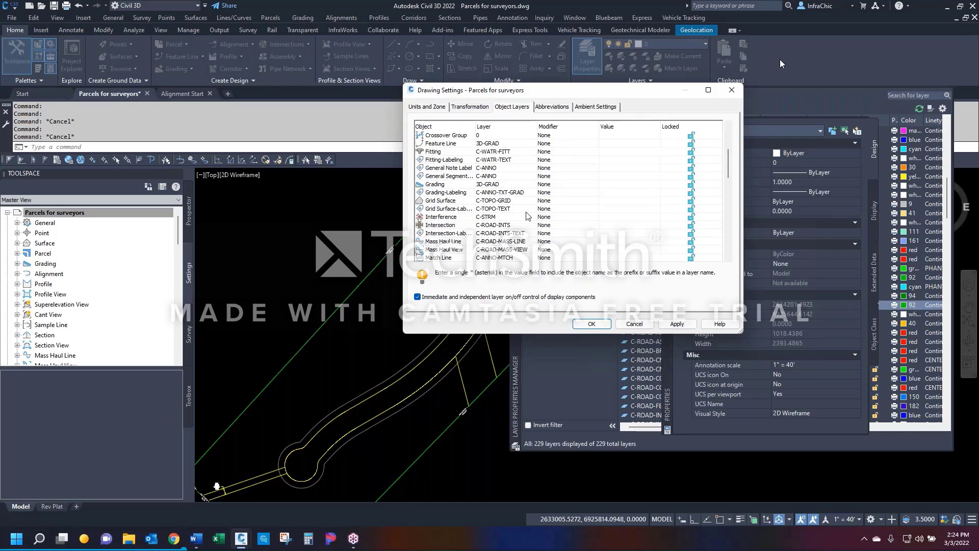
{"action": "scroll", "coordinate": [527, 216], "scroll_direction": "down", "scroll_amount": 3}
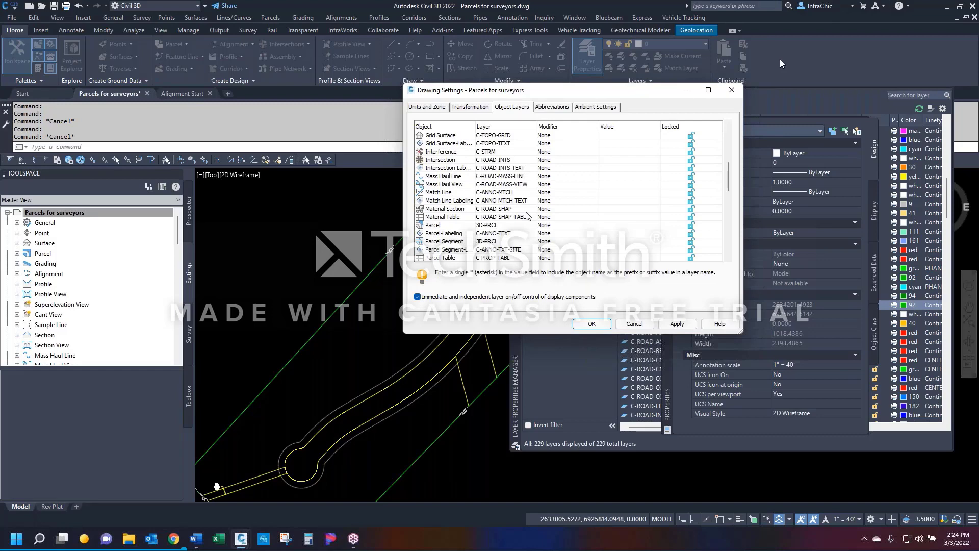
{"action": "left_click", "coordinate": [441, 226]}
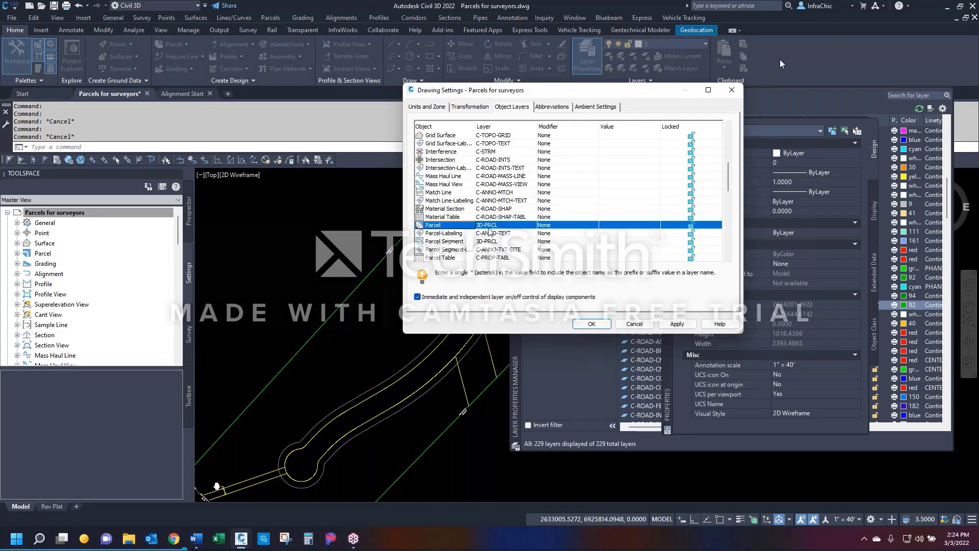
{"action": "left_click", "coordinate": [450, 234]}
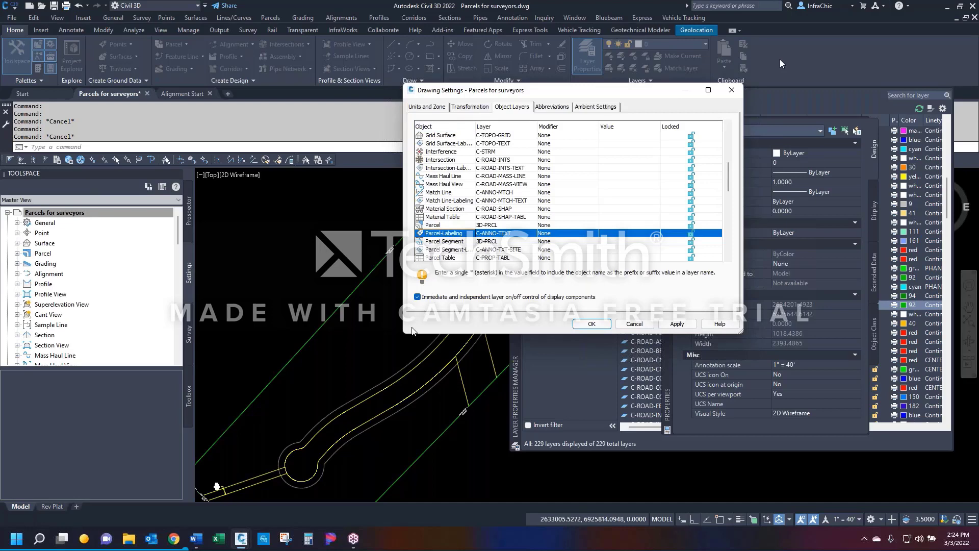
Step: Examine the object layers assigned to Parcel Segment and its labeling, and accept the drawing settings
{"action": "left_click", "coordinate": [475, 127]}
{"action": "left_click", "coordinate": [461, 127]}
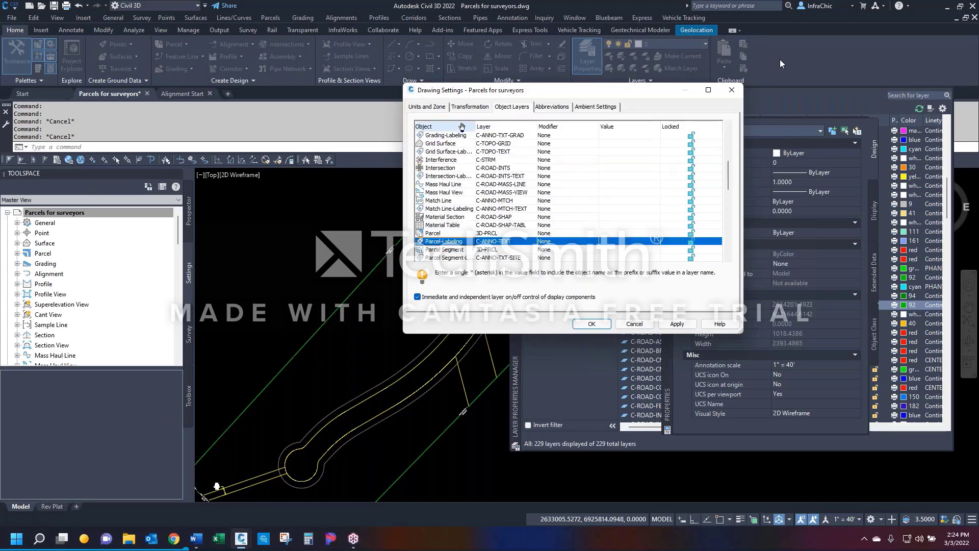
{"action": "scroll", "coordinate": [464, 211], "scroll_direction": "down", "scroll_amount": 3}
{"action": "left_click", "coordinate": [444, 184]}
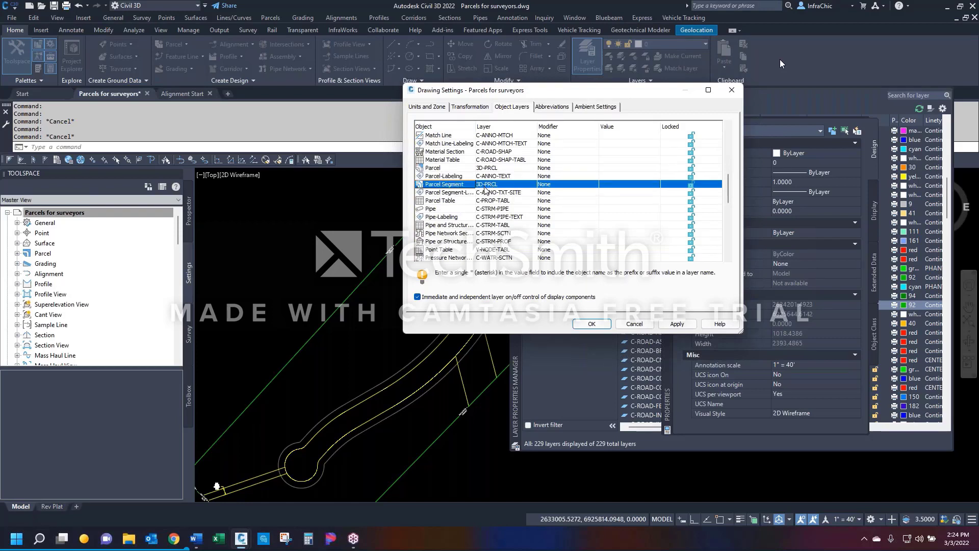
{"action": "left_click", "coordinate": [453, 194]}
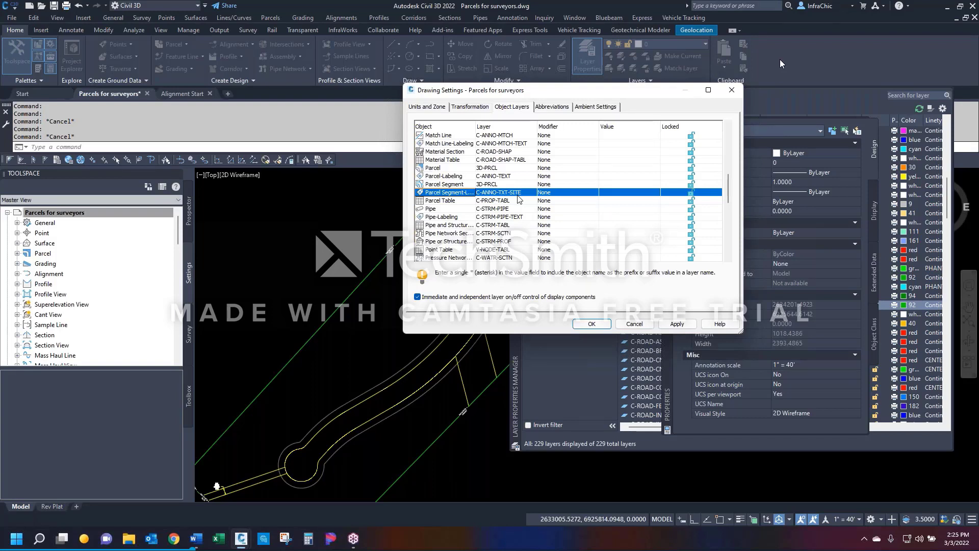
{"action": "left_click", "coordinate": [591, 324]}
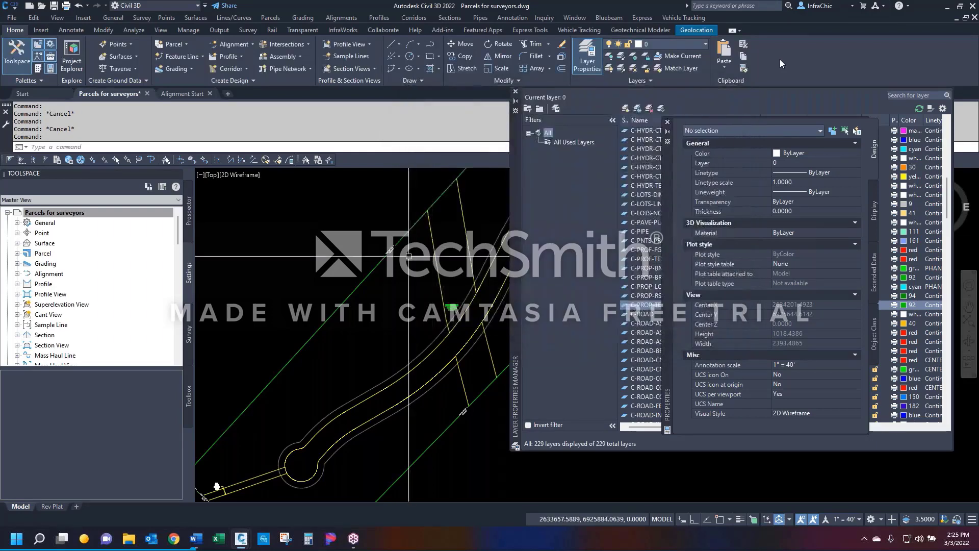
Step: Open the Preliminary Boundary line label style of the northwest boundary's segment label for editing
{"action": "left_click", "coordinate": [389, 249]}
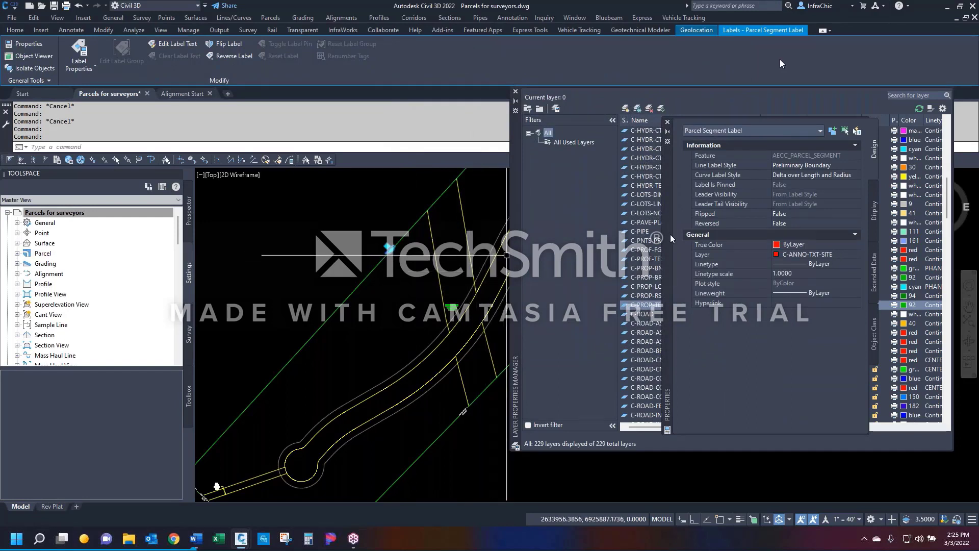
{"action": "left_click", "coordinate": [832, 166]}
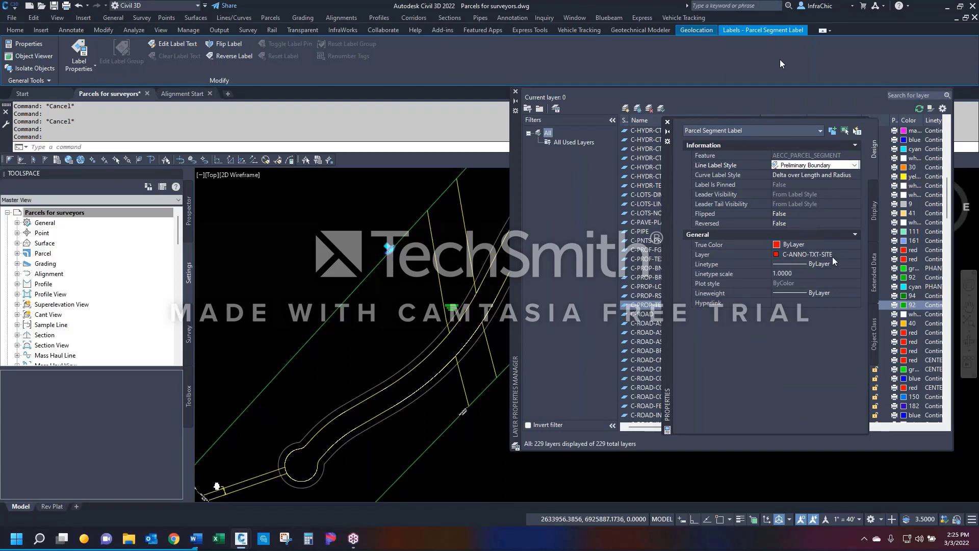
{"action": "left_click", "coordinate": [855, 166]}
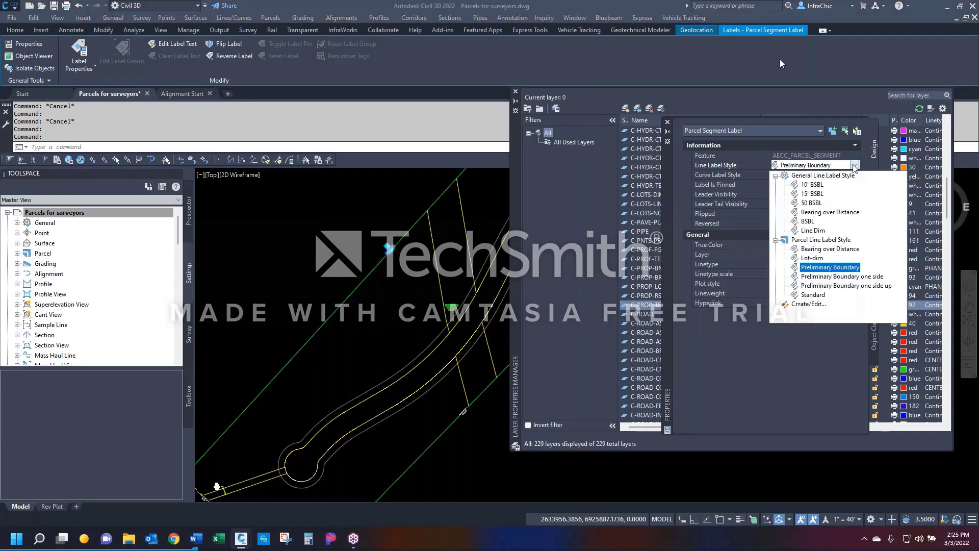
{"action": "left_click", "coordinate": [813, 306]}
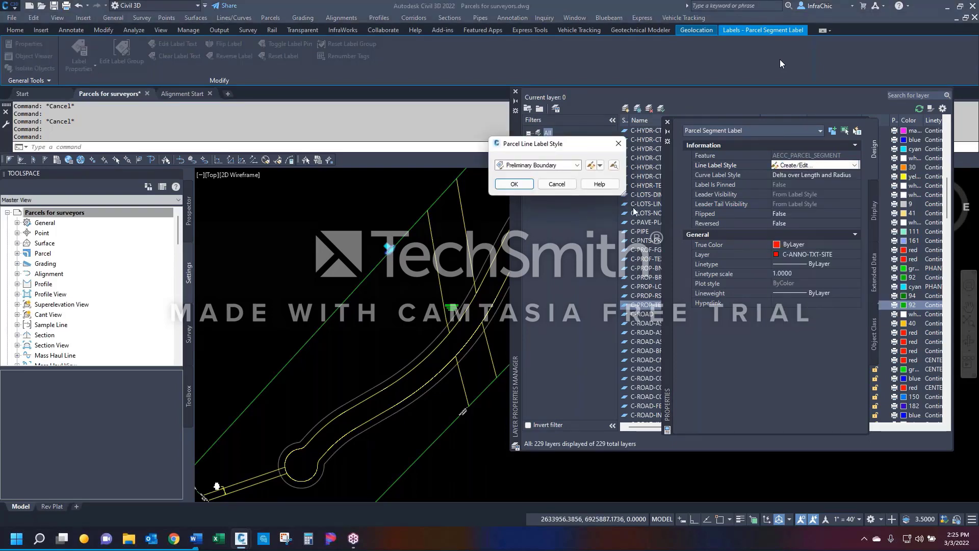
{"action": "left_click", "coordinate": [600, 165]}
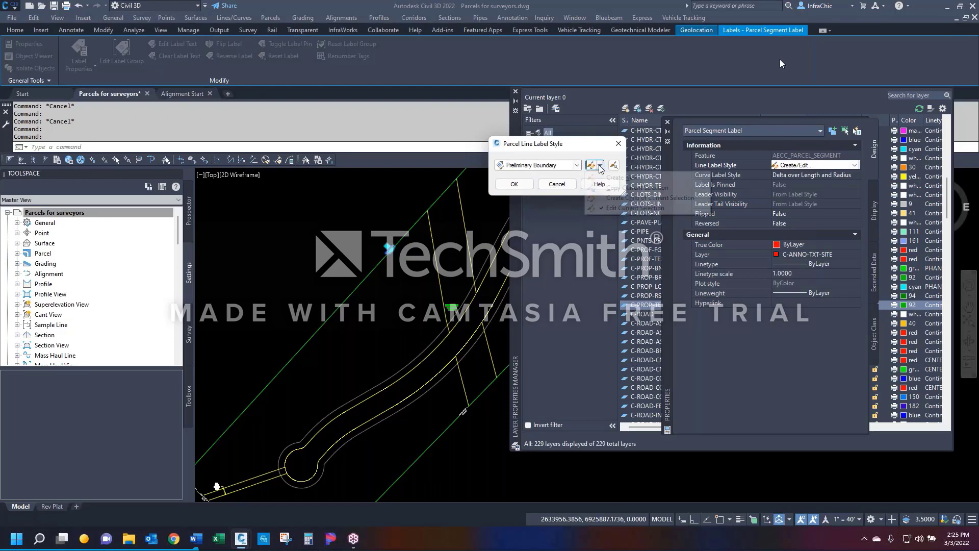
{"action": "left_click", "coordinate": [611, 208]}
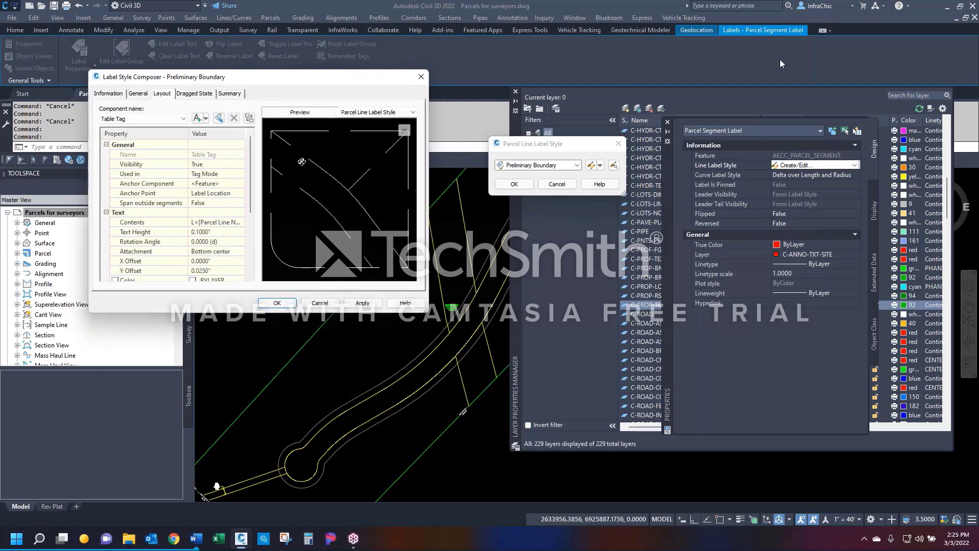
Step: Set the Preliminary Boundary label style's layer to 0, accept the style and clear the label selection
{"action": "left_click", "coordinate": [138, 93]}
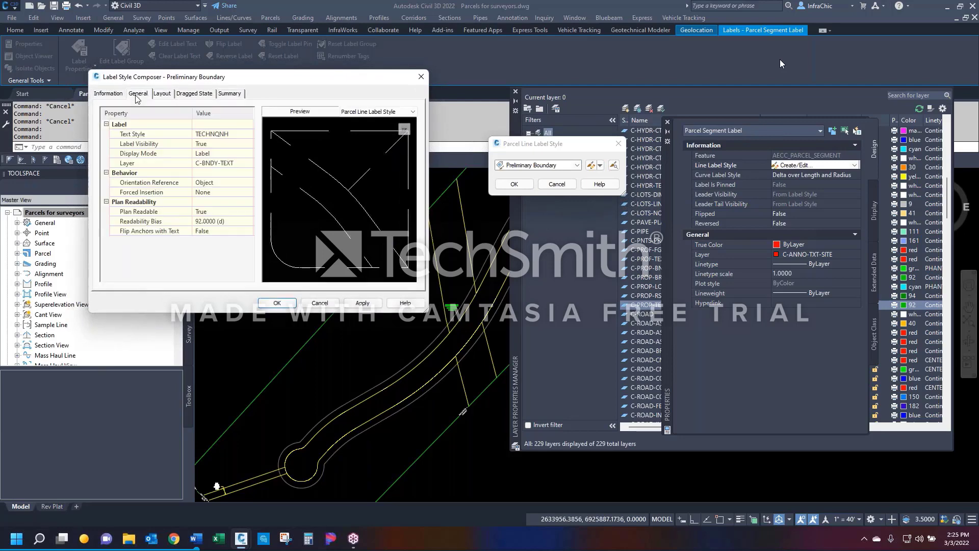
{"action": "left_click", "coordinate": [209, 165]}
{"action": "left_click", "coordinate": [249, 163]}
{"action": "left_click", "coordinate": [161, 253]}
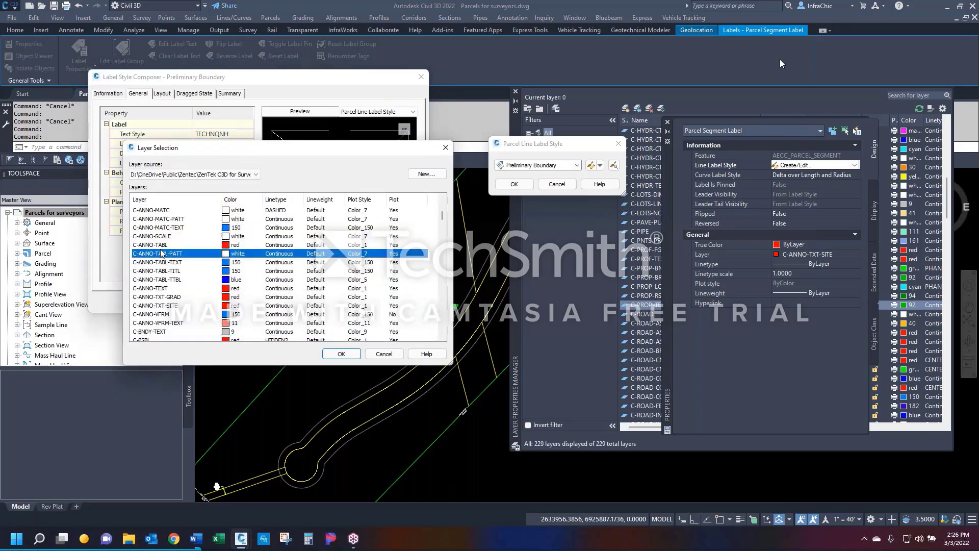
{"action": "key", "text": "Home"}
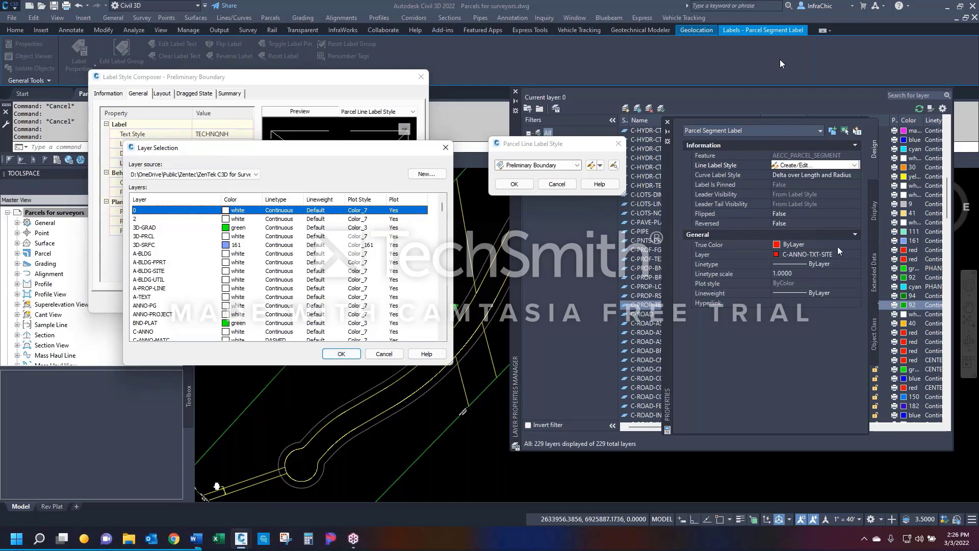
{"action": "left_click", "coordinate": [341, 353]}
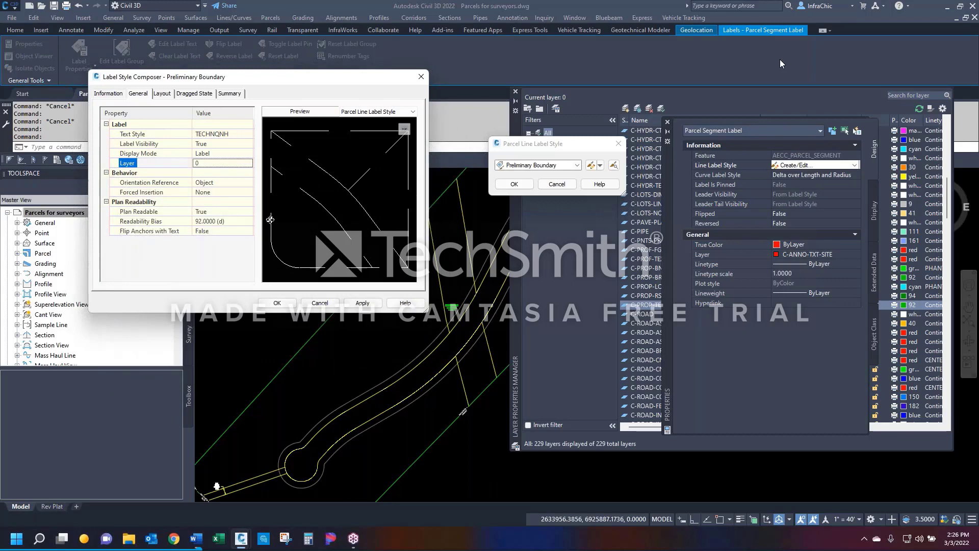
{"action": "left_click", "coordinate": [277, 303]}
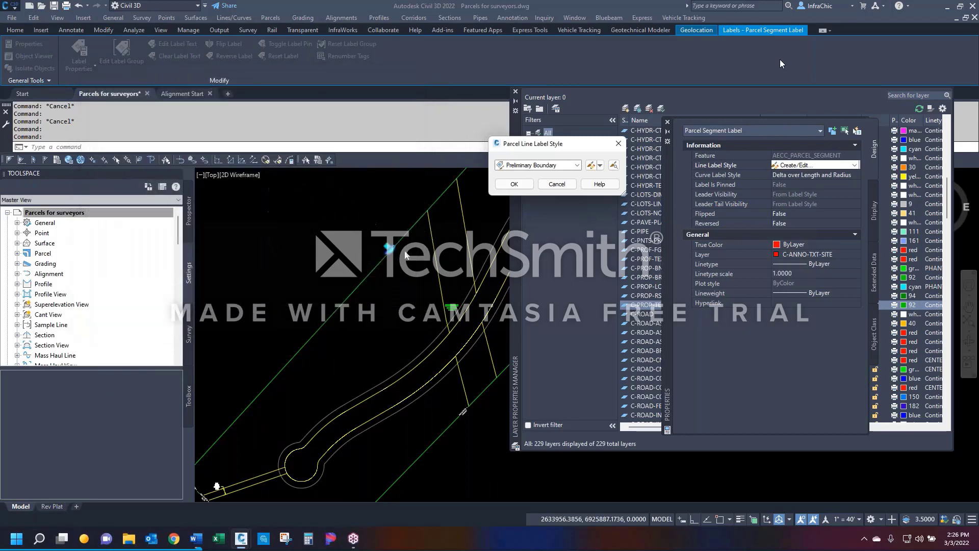
{"action": "left_click", "coordinate": [512, 185]}
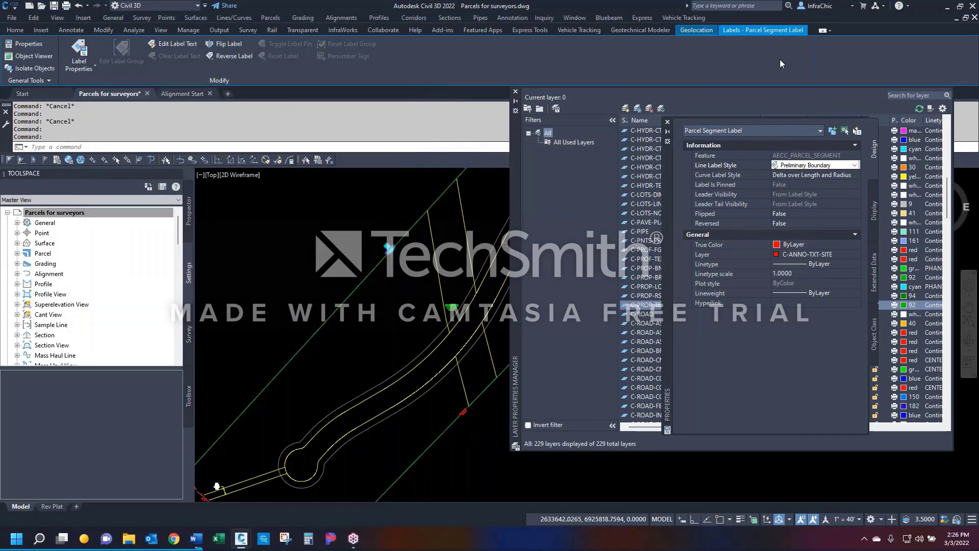
{"action": "key", "text": "Escape"}
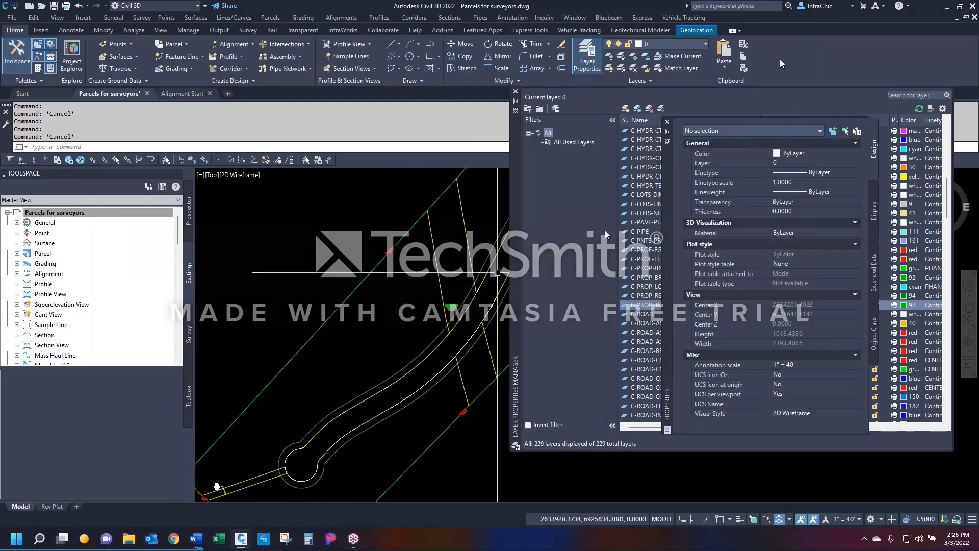
Step: Open the Preliminary Boundary line label style for editing from the northwest boundary's segment label
{"action": "left_click", "coordinate": [394, 253]}
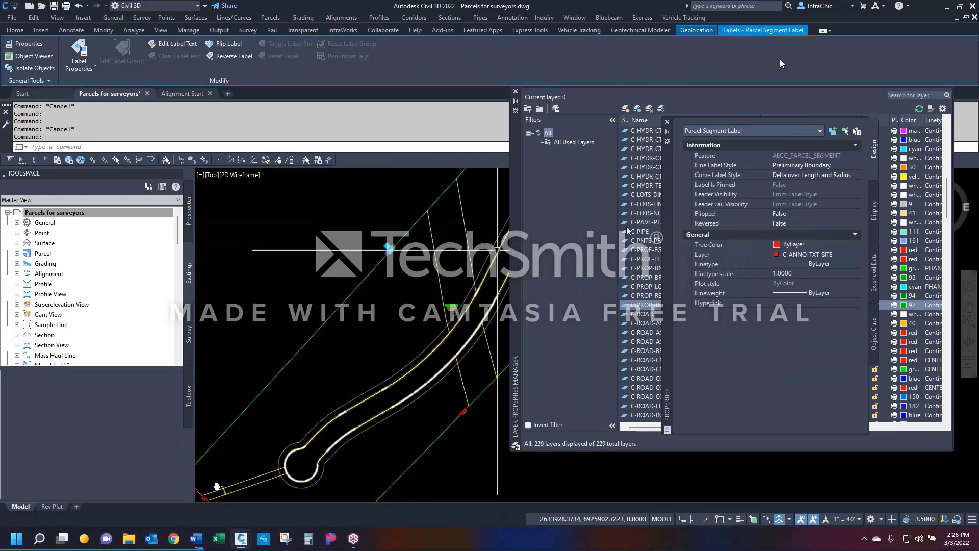
{"action": "left_click", "coordinate": [855, 165]}
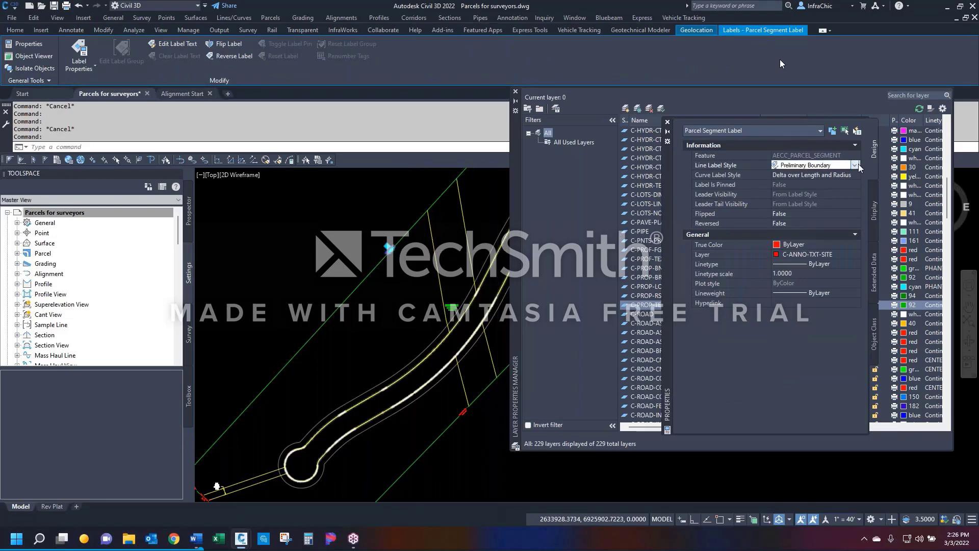
{"action": "left_click", "coordinate": [855, 164]}
{"action": "left_click", "coordinate": [806, 304]}
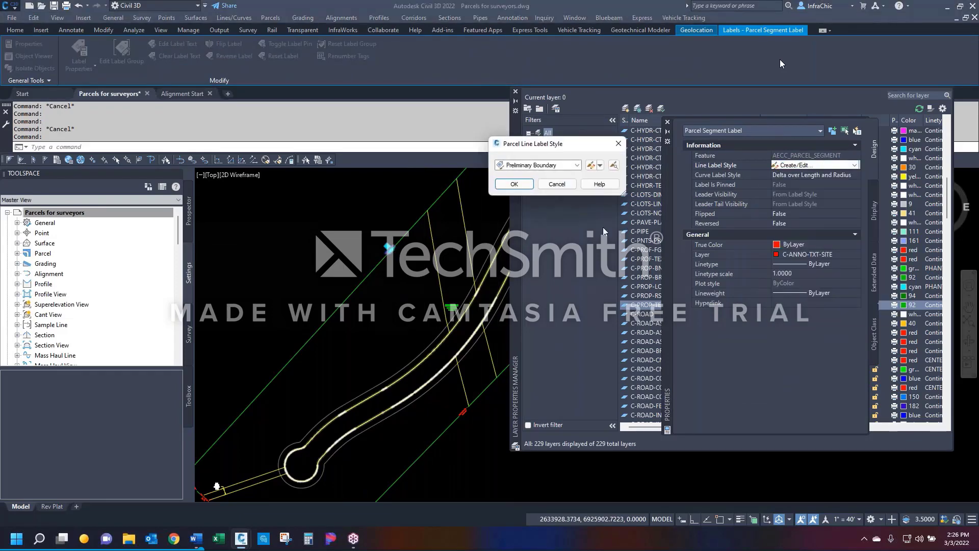
{"action": "left_click", "coordinate": [601, 165]}
{"action": "left_click", "coordinate": [588, 149]}
{"action": "left_click", "coordinate": [591, 166]}
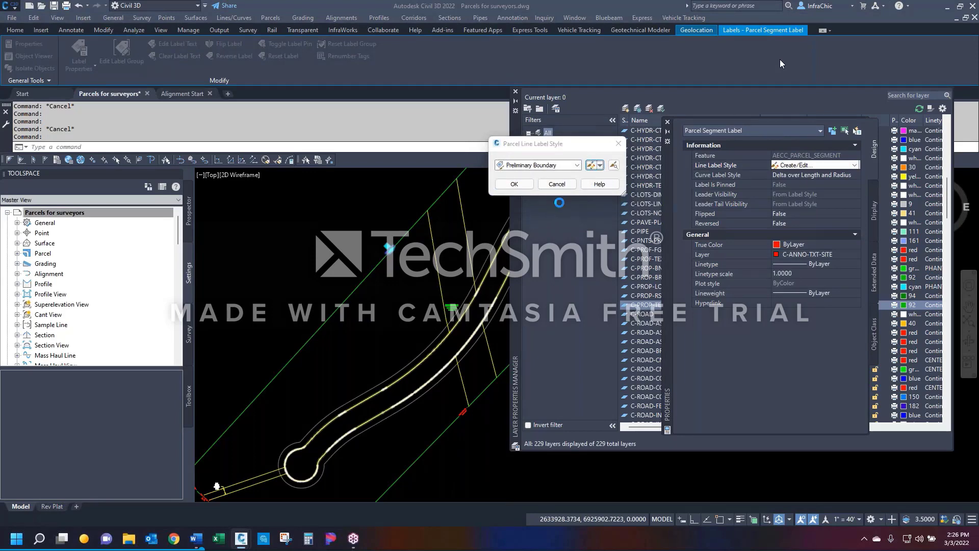
Step: Set the Preliminary Boundary label style's text style to L100, accept the style and clear the label selection
{"action": "left_click", "coordinate": [224, 135]}
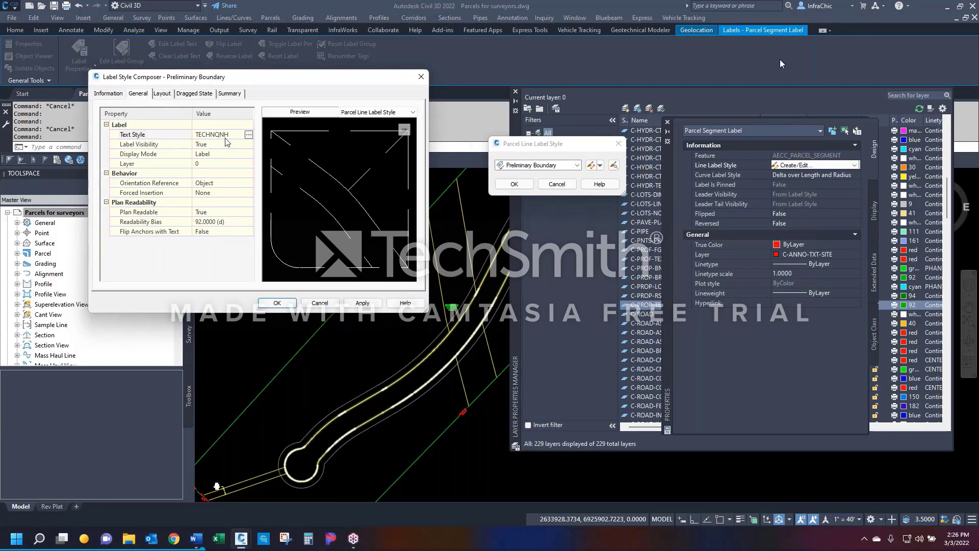
{"action": "left_click", "coordinate": [248, 135]}
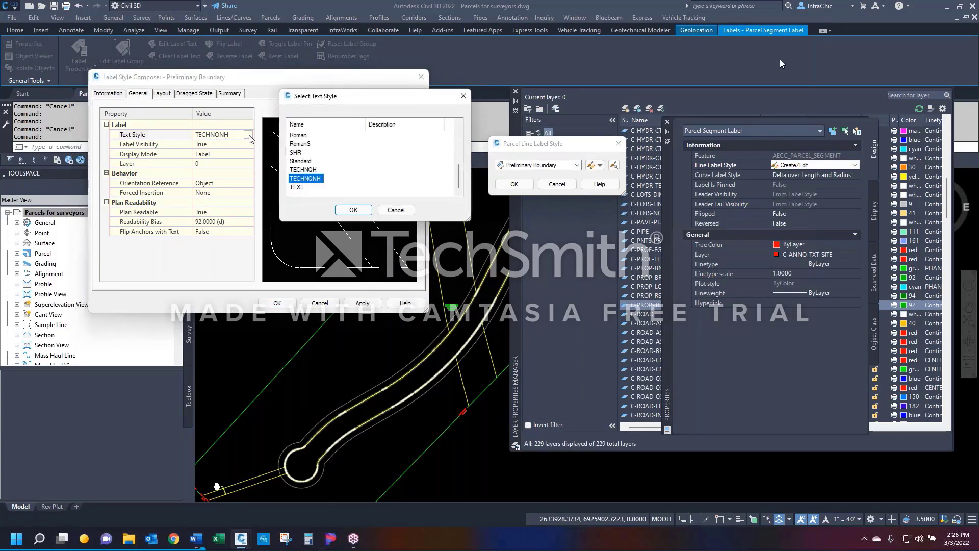
{"action": "scroll", "coordinate": [315, 178], "scroll_direction": "up", "scroll_amount": 5}
{"action": "scroll", "coordinate": [316, 177], "scroll_direction": "down", "scroll_amount": 2}
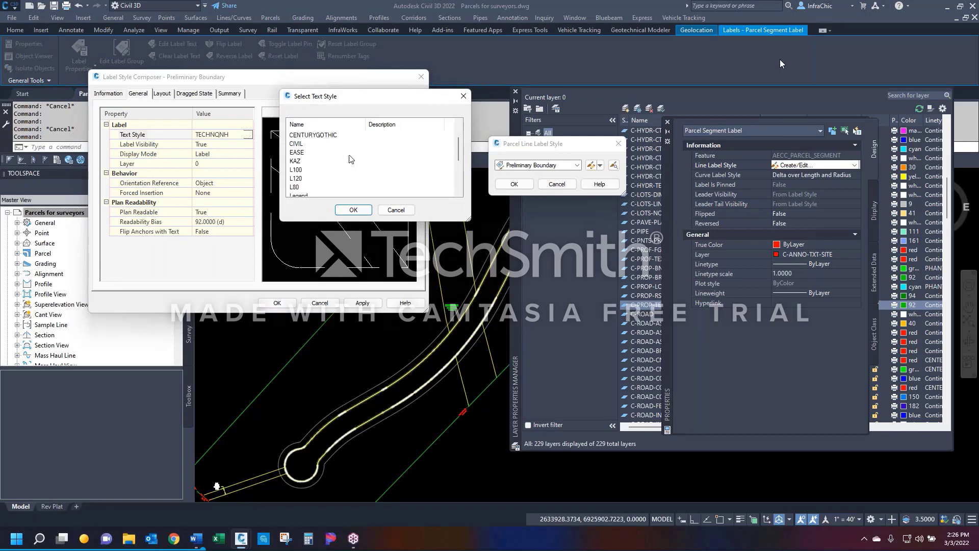
{"action": "left_click", "coordinate": [297, 143]}
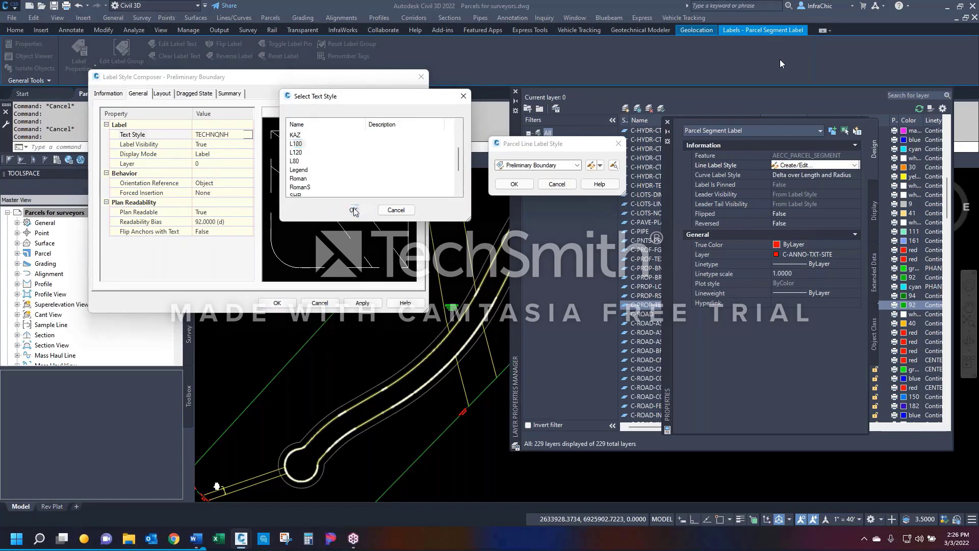
{"action": "left_click", "coordinate": [355, 210]}
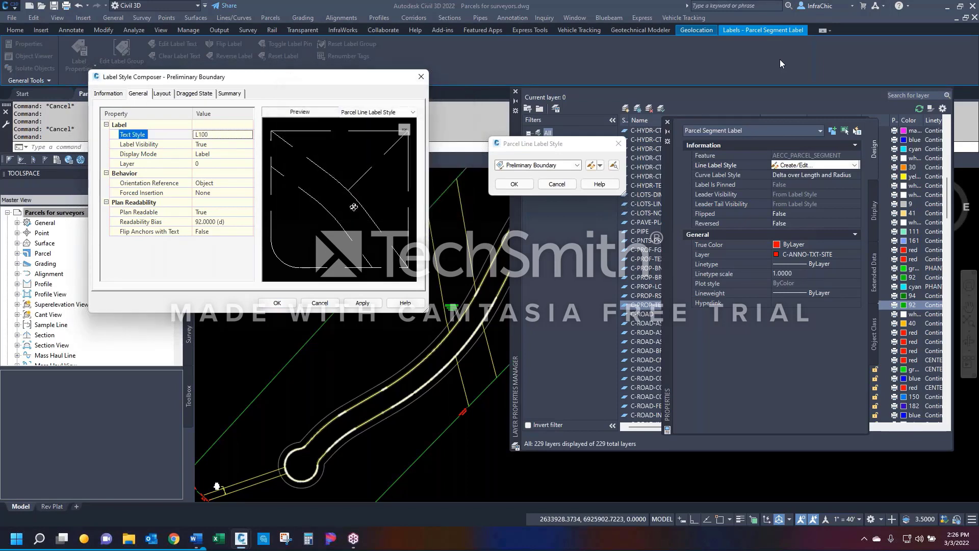
{"action": "left_click", "coordinate": [277, 303]}
{"action": "left_click", "coordinate": [512, 184]}
{"action": "scroll", "coordinate": [416, 291], "scroll_direction": "up", "scroll_amount": 5}
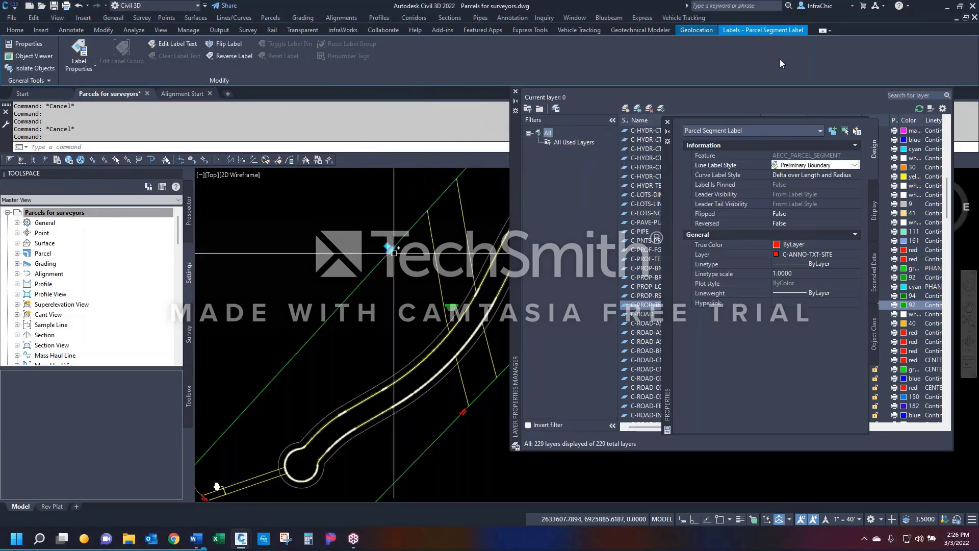
{"action": "key", "text": "Escape"}
{"action": "scroll", "coordinate": [397, 285], "scroll_direction": "down", "scroll_amount": 4}
{"action": "scroll", "coordinate": [370, 281], "scroll_direction": "down", "scroll_amount": 8}
{"action": "key", "text": "Escape"}
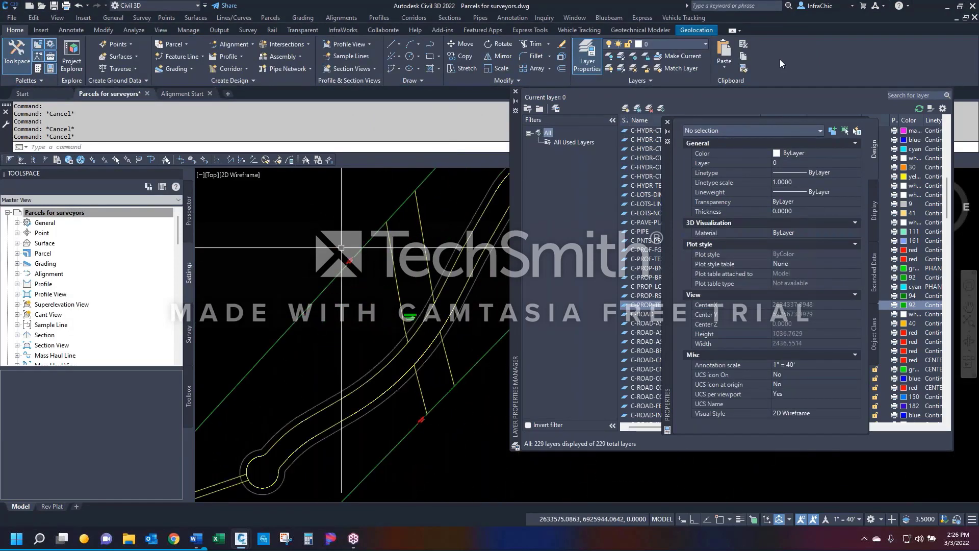
Step: Show the drawing's sites in the Prospector and close the Layer Properties Manager and the Properties palette
{"action": "left_click", "coordinate": [189, 212]}
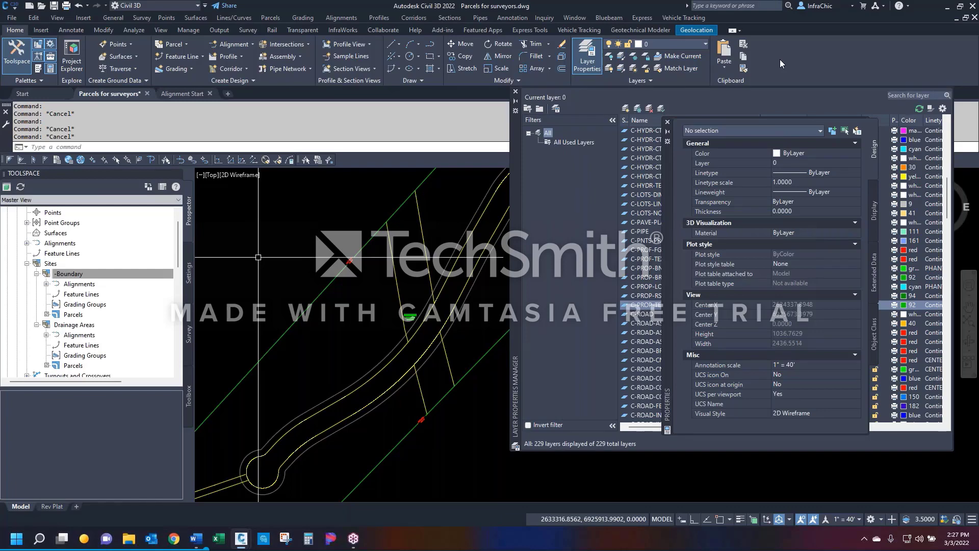
{"action": "left_click", "coordinate": [515, 91]}
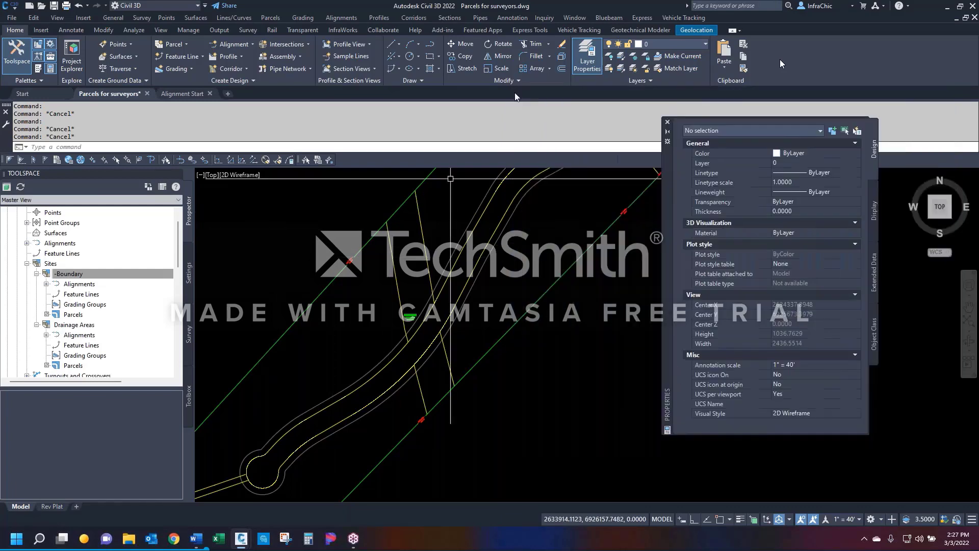
{"action": "left_click", "coordinate": [667, 122]}
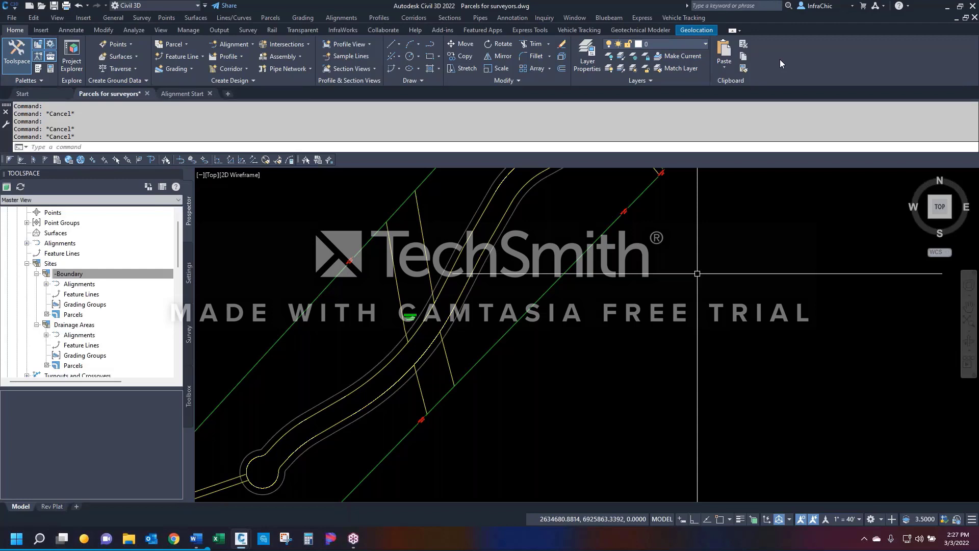
Step: Examine the extent of the boundary parcel's lot line and the parcel's area label
{"action": "scroll", "coordinate": [655, 311], "scroll_direction": "down", "scroll_amount": 3}
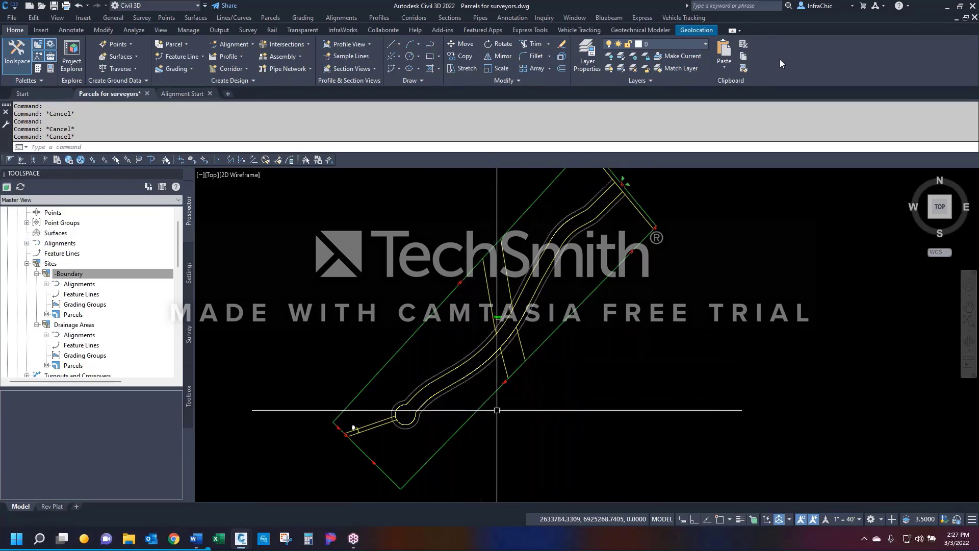
{"action": "left_click", "coordinate": [606, 275]}
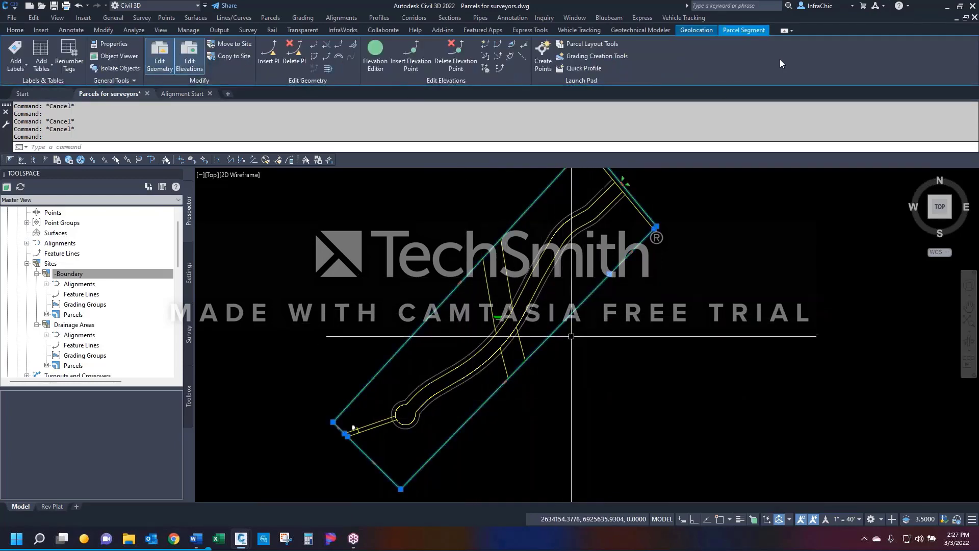
{"action": "key", "text": "Escape"}
{"action": "scroll", "coordinate": [521, 272], "scroll_direction": "up", "scroll_amount": 6}
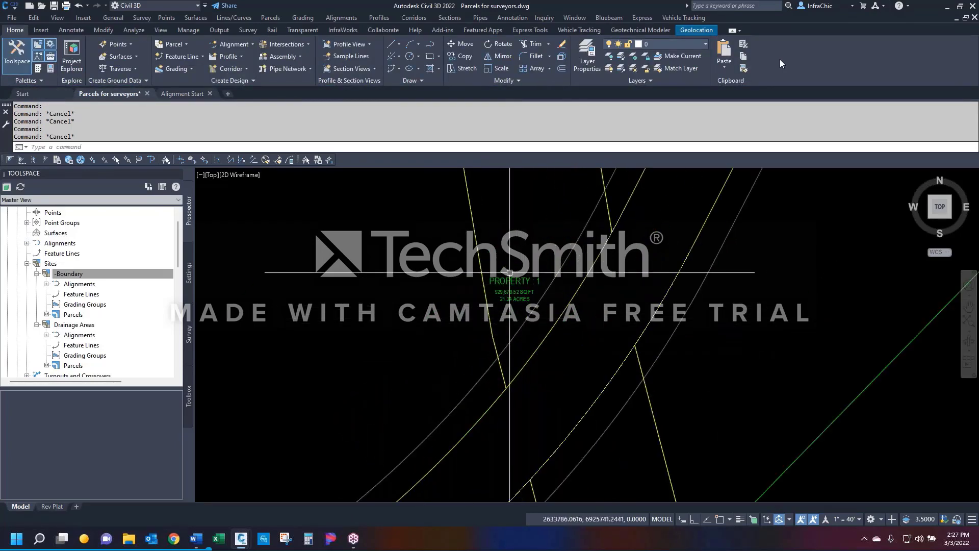
{"action": "left_click", "coordinate": [520, 275]}
{"action": "key", "text": "Escape"}
{"action": "scroll", "coordinate": [560, 316], "scroll_direction": "down", "scroll_amount": 4}
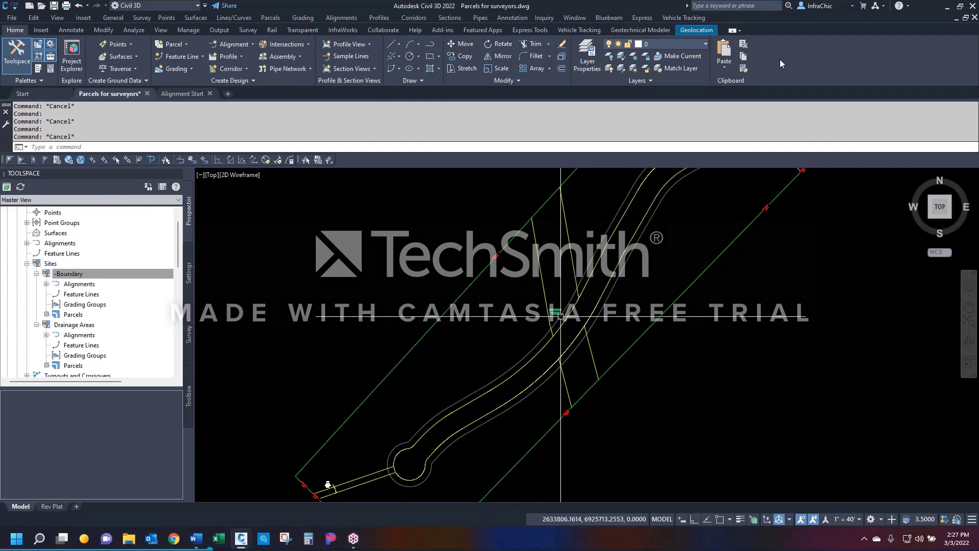
Step: Create a new site named A and collapse the Drainage Areas site
{"action": "left_click", "coordinate": [102, 263]}
{"action": "right_click", "coordinate": [57, 268]}
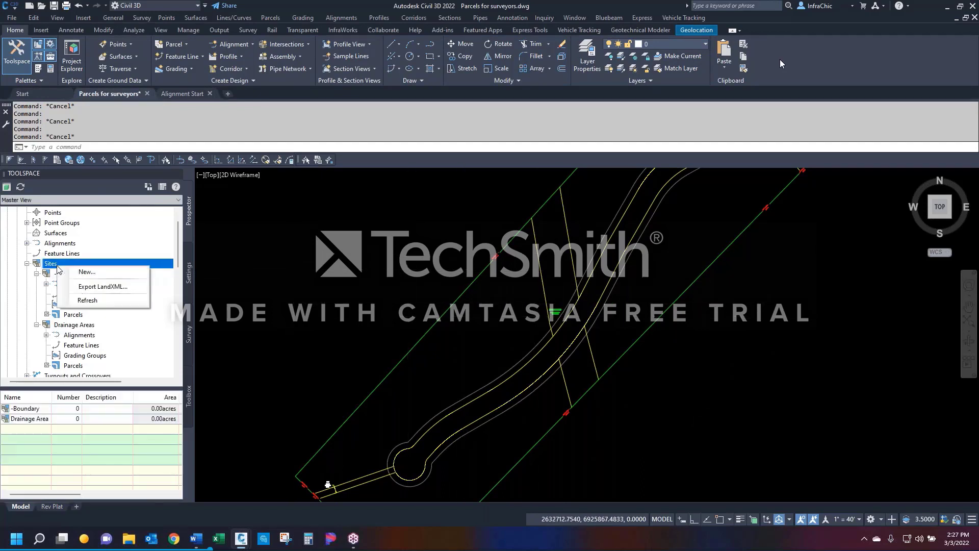
{"action": "left_click", "coordinate": [90, 272]}
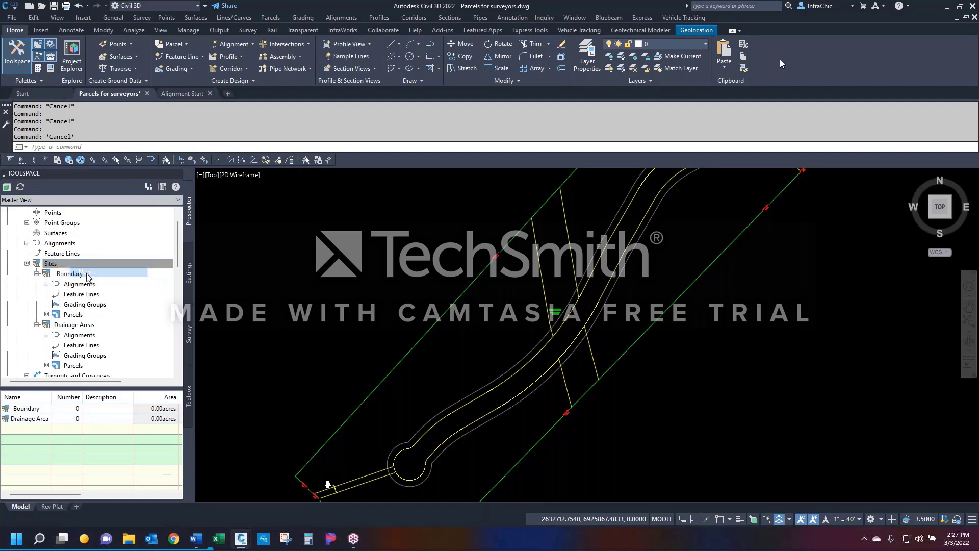
{"action": "double_click", "coordinate": [353, 192]}
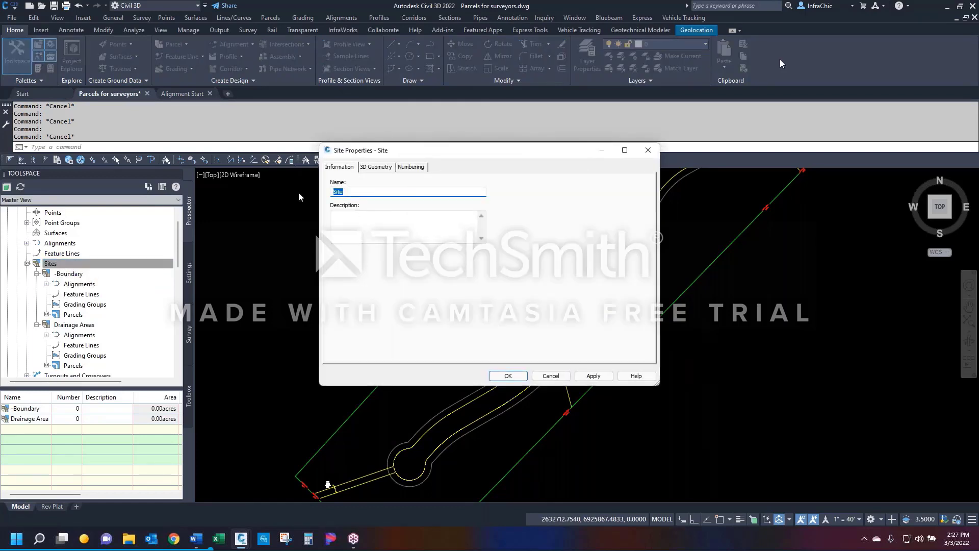
{"action": "type", "text": "A"}
{"action": "left_click", "coordinate": [497, 376]}
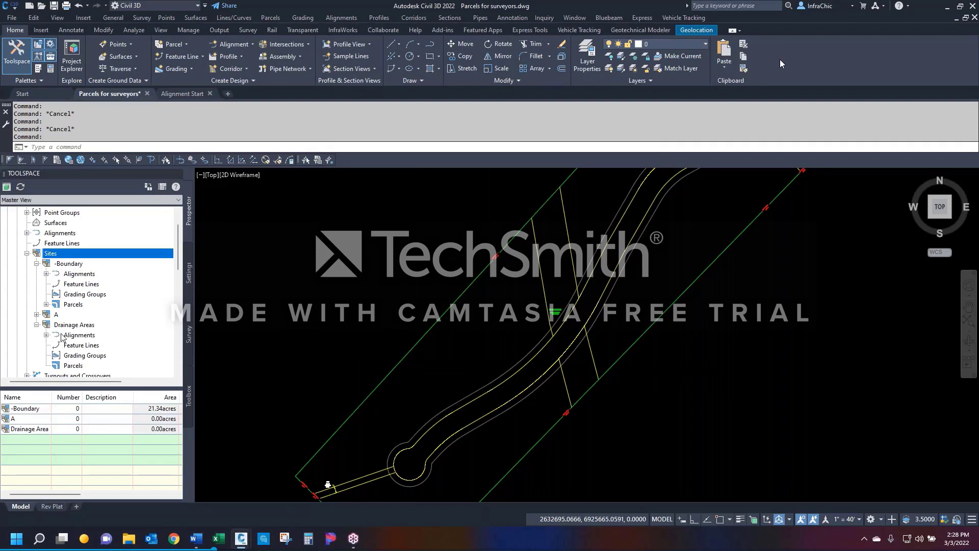
{"action": "left_click", "coordinate": [36, 325]}
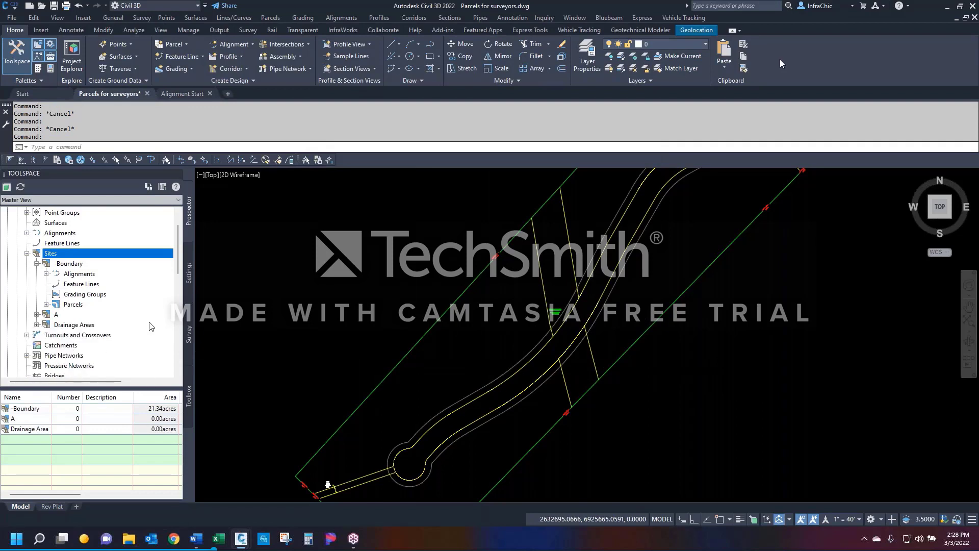
Step: Copy the property boundary's lot line from the -Boundary site to site A
{"action": "left_click", "coordinate": [393, 368]}
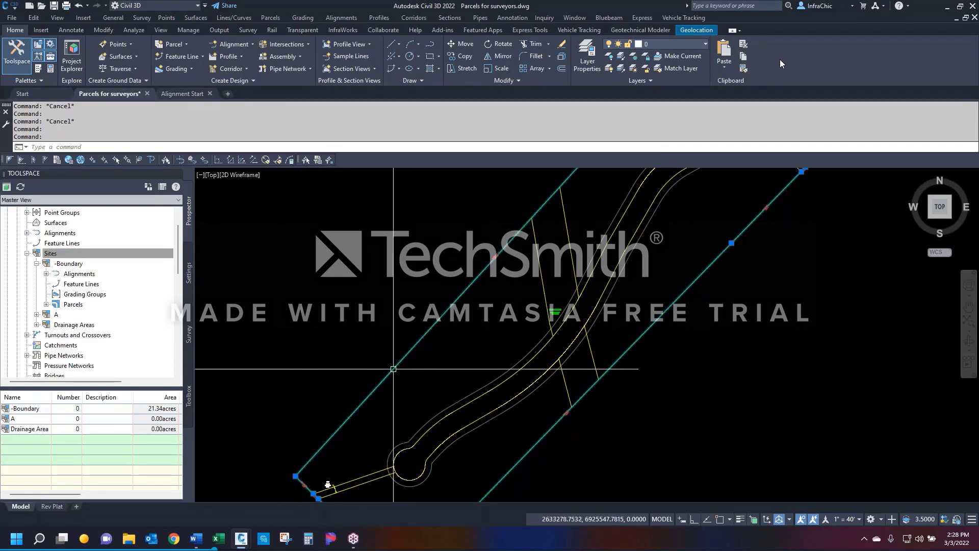
{"action": "right_click", "coordinate": [393, 368]}
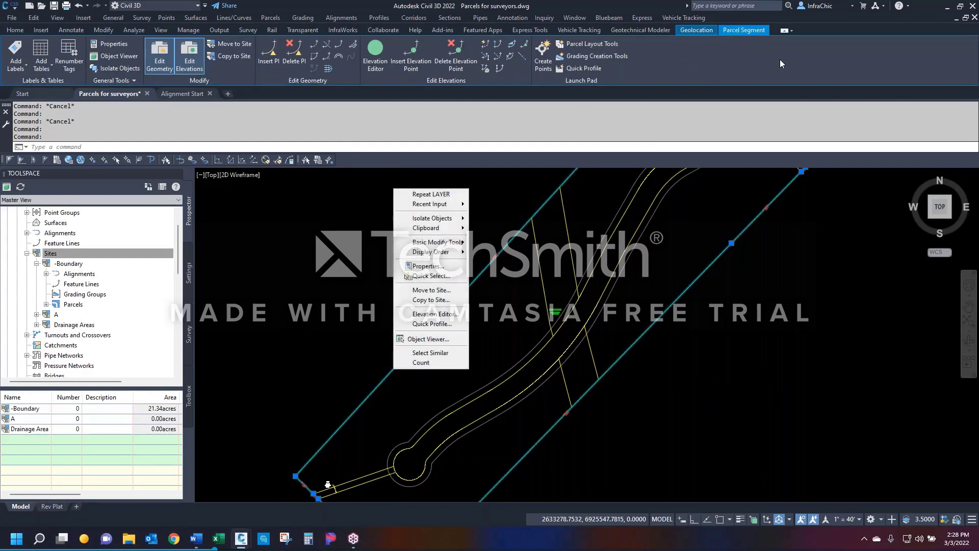
{"action": "left_click", "coordinate": [429, 300]}
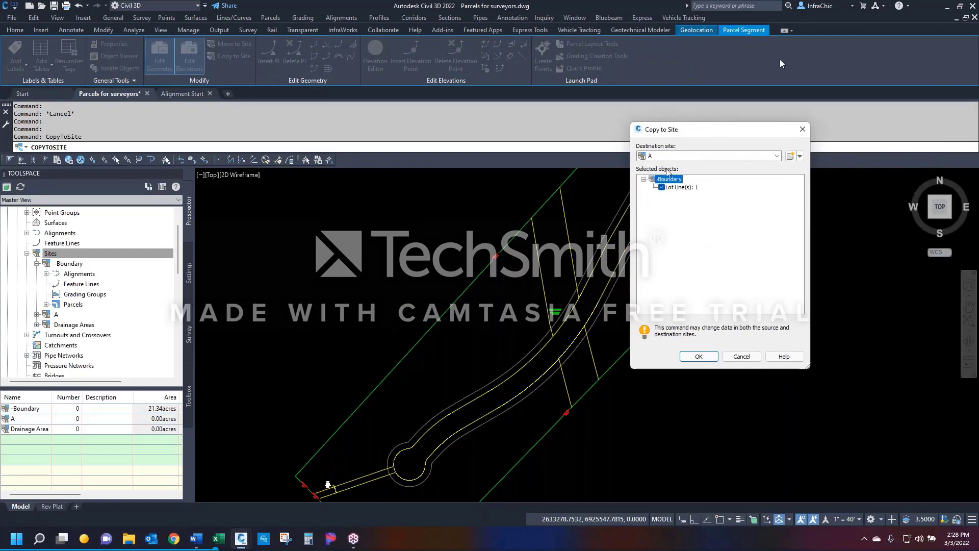
{"action": "left_click", "coordinate": [652, 157]}
{"action": "left_click", "coordinate": [660, 166]}
{"action": "left_click", "coordinate": [702, 357]}
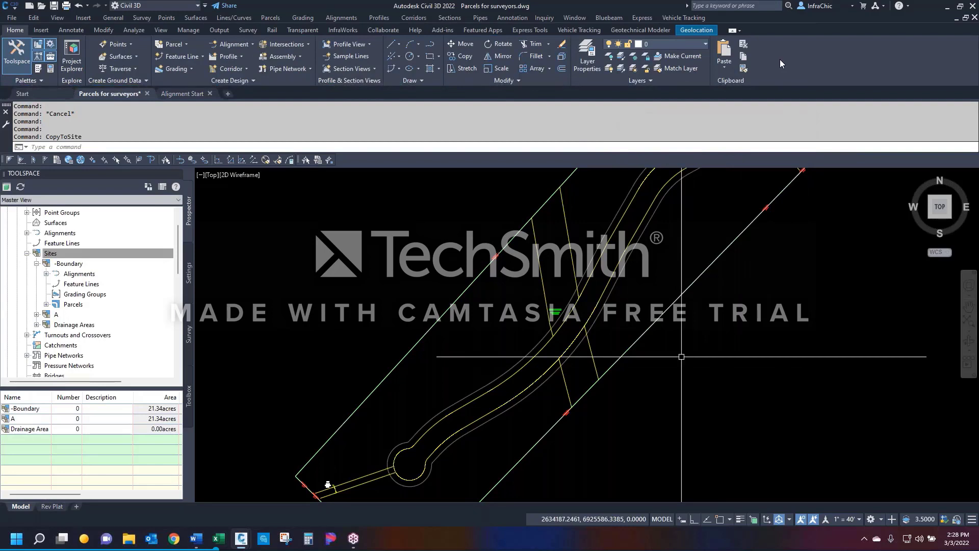
Step: Examine the parcels listed under the -Boundary site and site A
{"action": "left_click", "coordinate": [46, 304]}
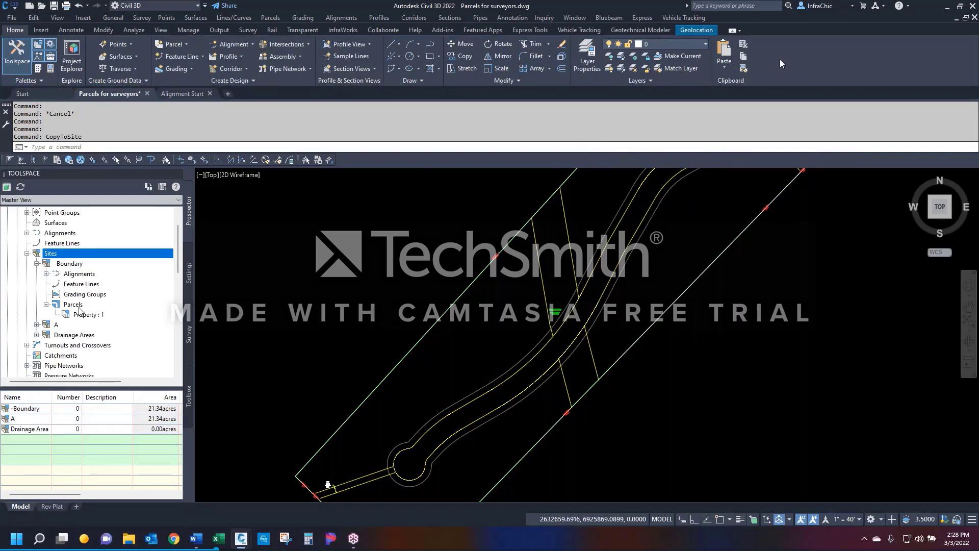
{"action": "left_click", "coordinate": [73, 304]}
{"action": "left_click", "coordinate": [36, 324]}
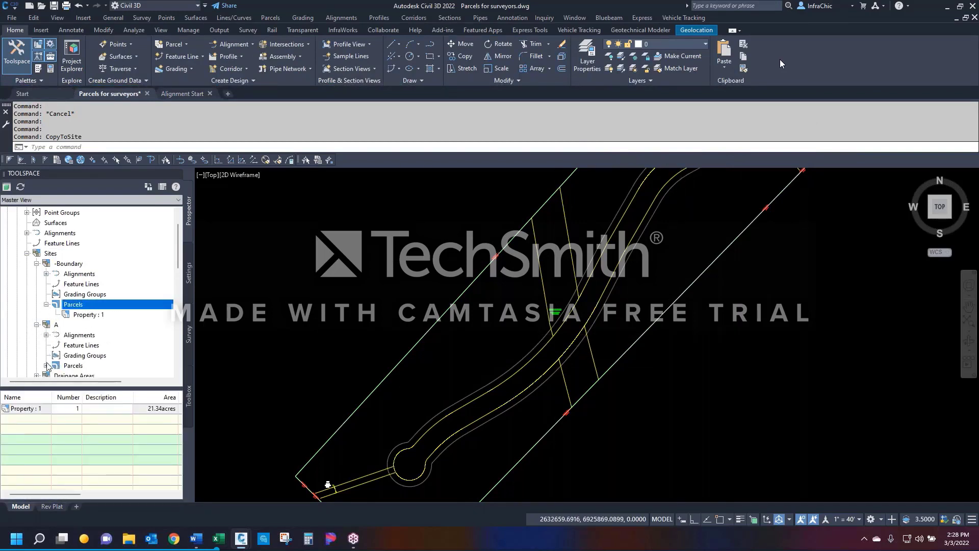
{"action": "double_click", "coordinate": [74, 364]}
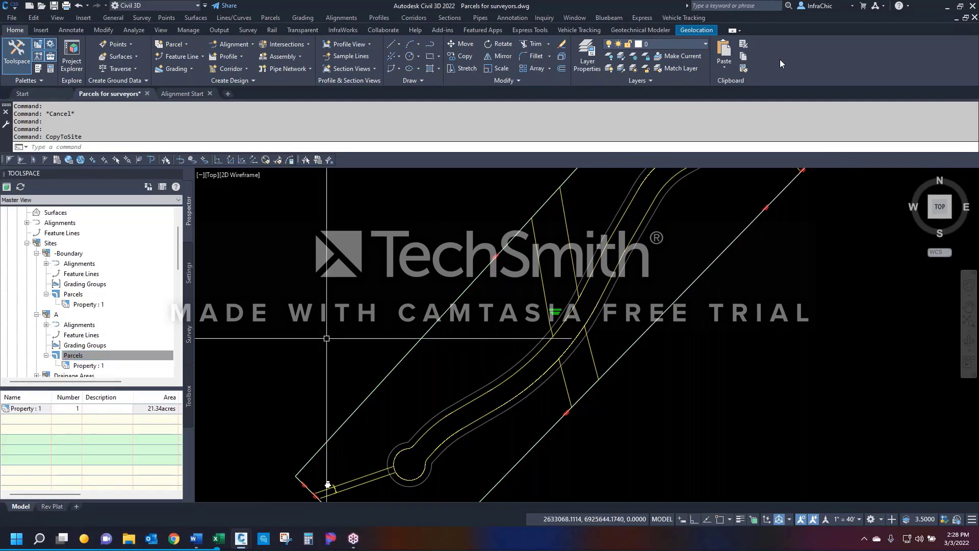
{"action": "key", "text": "Escape"}
Step: Examine the property parcel through its area label and the C-ESMT-ROAD polyline crossing the property
{"action": "scroll", "coordinate": [345, 263], "scroll_direction": "down", "scroll_amount": 3}
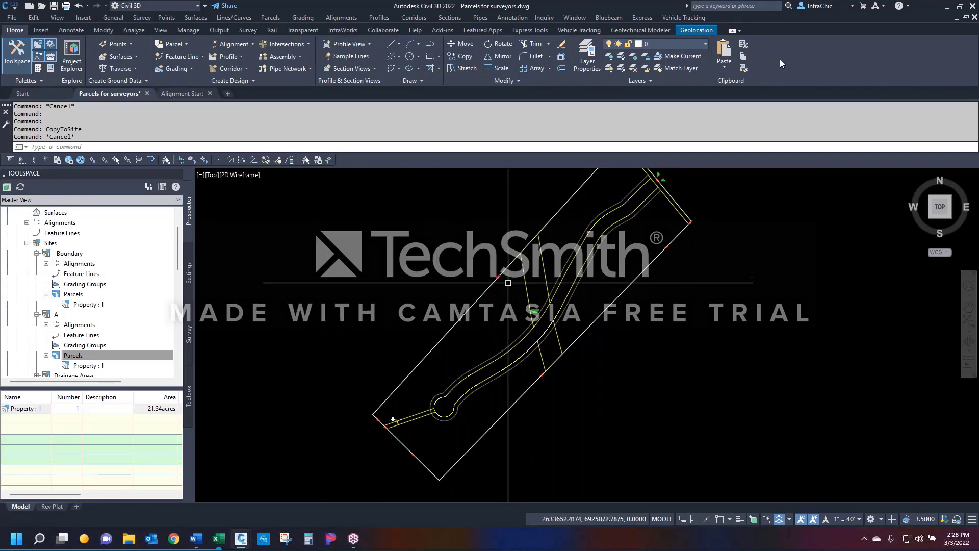
{"action": "left_click", "coordinate": [534, 311]}
{"action": "scroll", "coordinate": [506, 328], "scroll_direction": "down", "scroll_amount": 2}
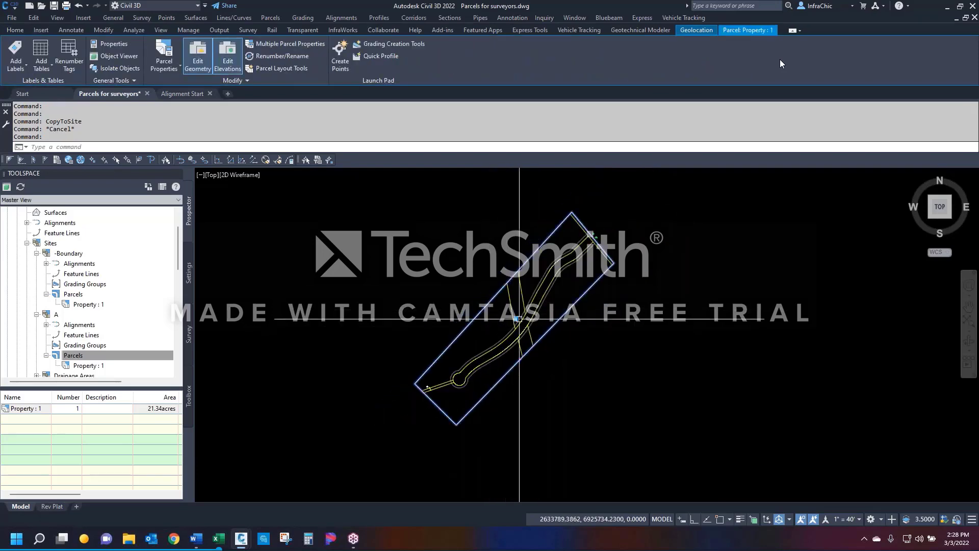
{"action": "key", "text": "Escape"}
{"action": "scroll", "coordinate": [489, 350], "scroll_direction": "up", "scroll_amount": 2}
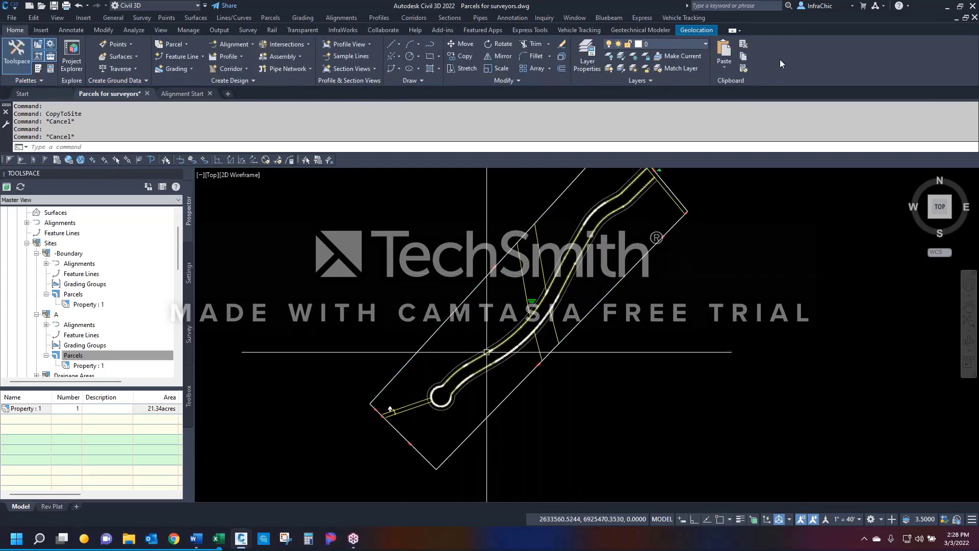
{"action": "left_click", "coordinate": [509, 352]}
{"action": "scroll", "coordinate": [516, 352], "scroll_direction": "up", "scroll_amount": 2}
{"action": "scroll", "coordinate": [516, 353], "scroll_direction": "up", "scroll_amount": 2}
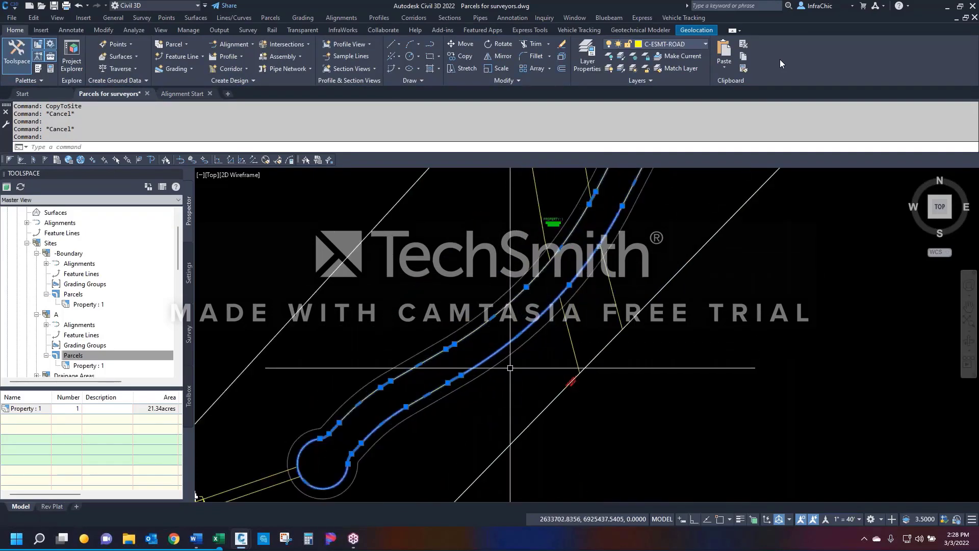
{"action": "key", "text": "Escape"}
{"action": "scroll", "coordinate": [501, 366], "scroll_direction": "down", "scroll_amount": 4}
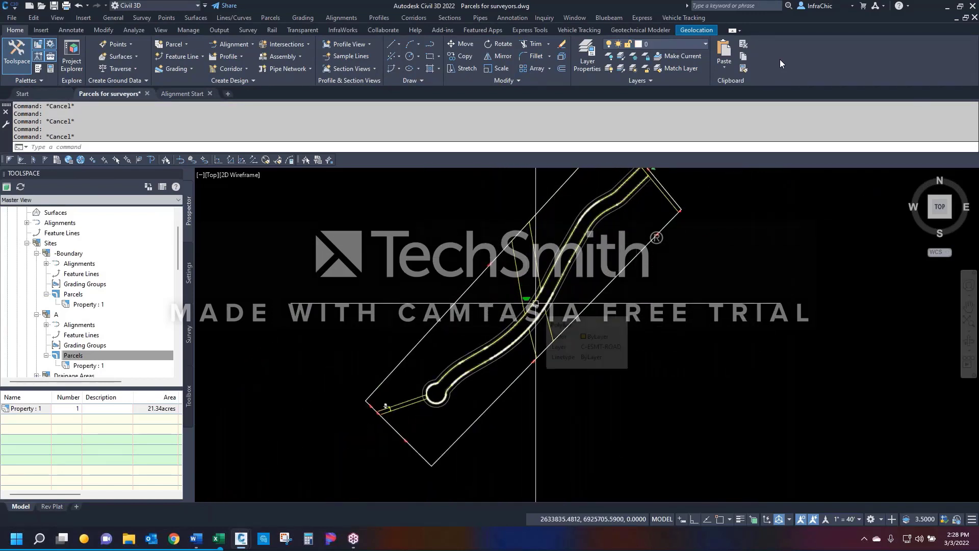
Step: Examine the road easement linework, including the cul-de-sac at the property's southwest end
{"action": "left_click", "coordinate": [465, 363]}
{"action": "key", "text": "Escape"}
{"action": "scroll", "coordinate": [437, 401], "scroll_direction": "up", "scroll_amount": 4}
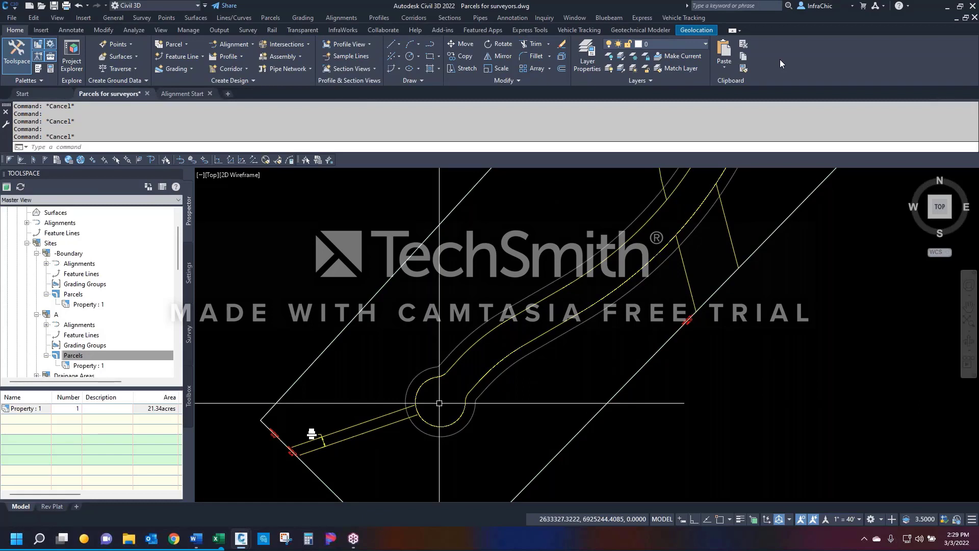
{"action": "scroll", "coordinate": [444, 403], "scroll_direction": "up", "scroll_amount": 4}
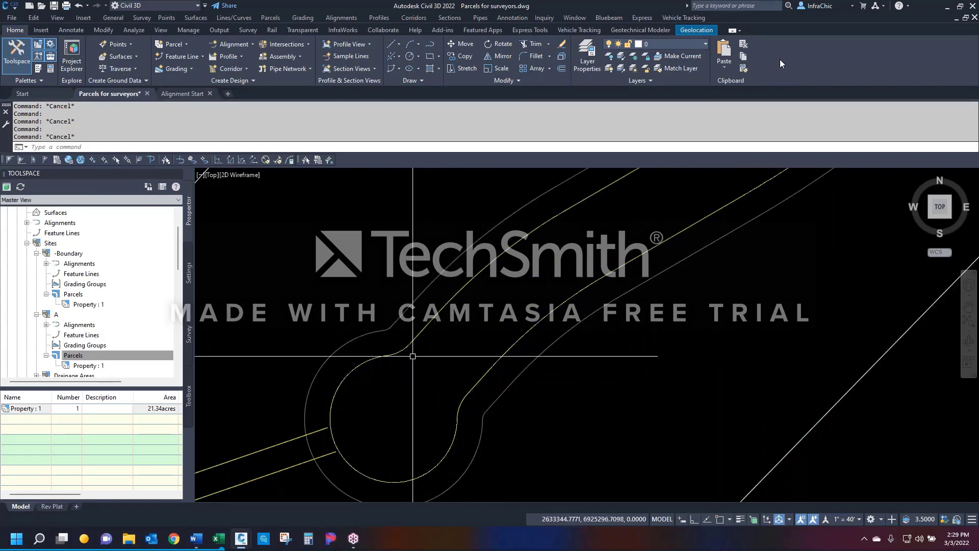
{"action": "scroll", "coordinate": [386, 446], "scroll_direction": "down", "scroll_amount": 7}
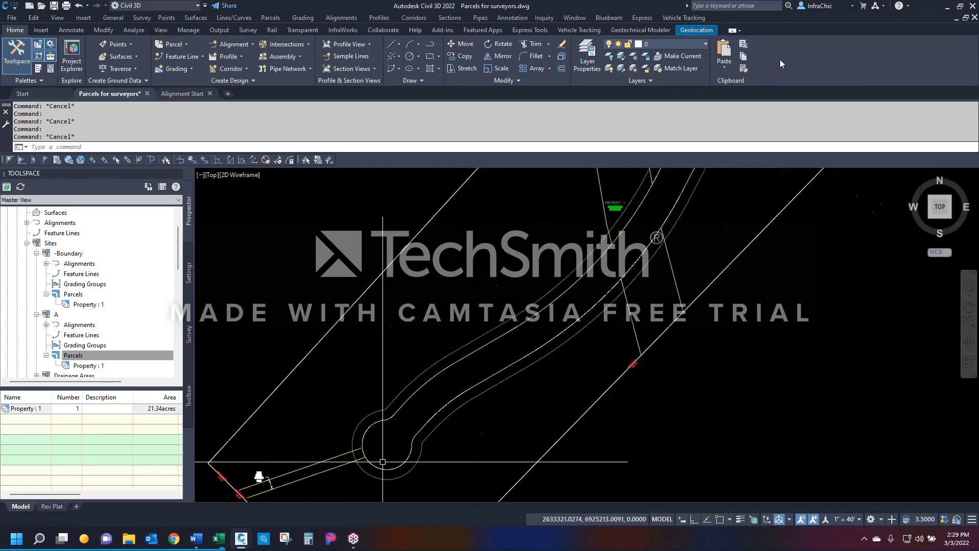
{"action": "scroll", "coordinate": [380, 461], "scroll_direction": "up", "scroll_amount": 3}
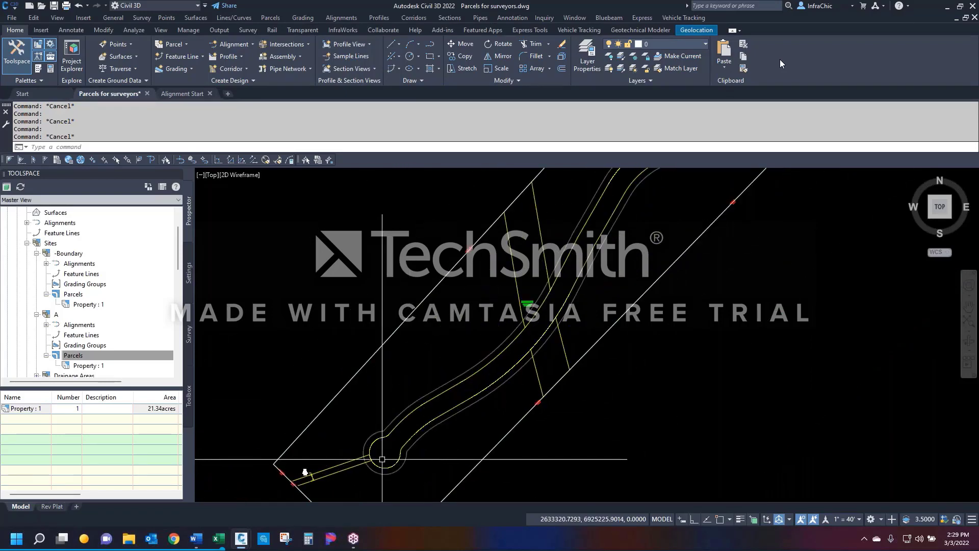
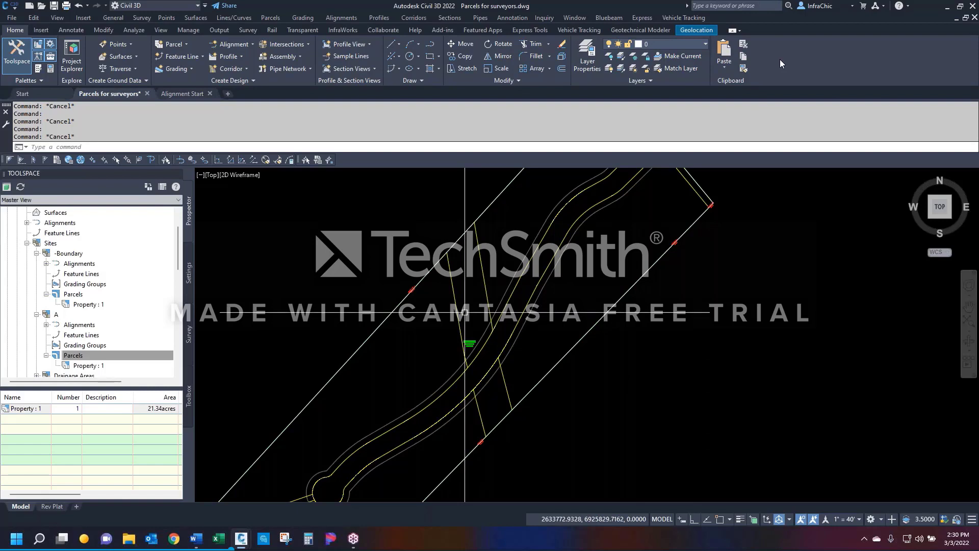
{"action": "scroll", "coordinate": [462, 316], "scroll_direction": "down", "scroll_amount": 2}
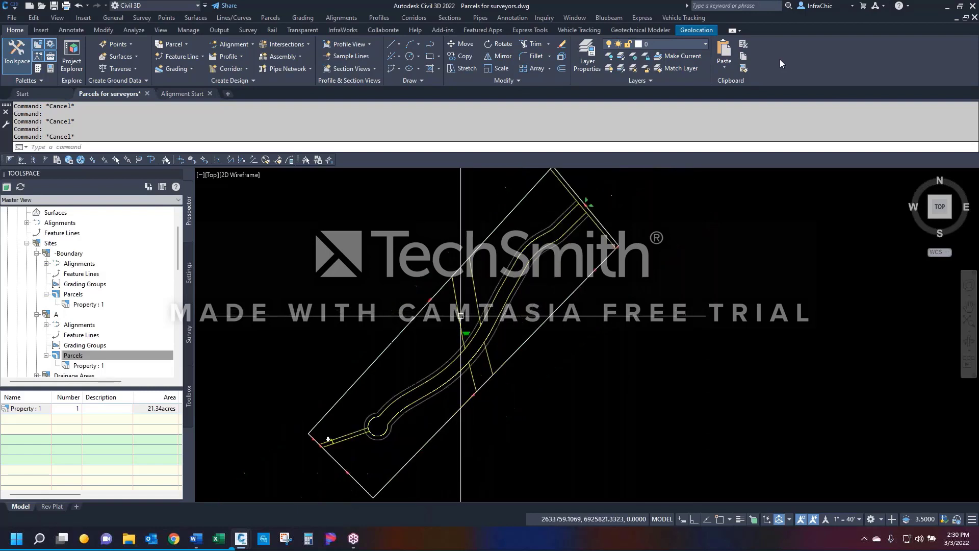
Step: Check the layers of the outer utility easement and inner road easement polylines running along the property
{"action": "left_click", "coordinate": [475, 359]}
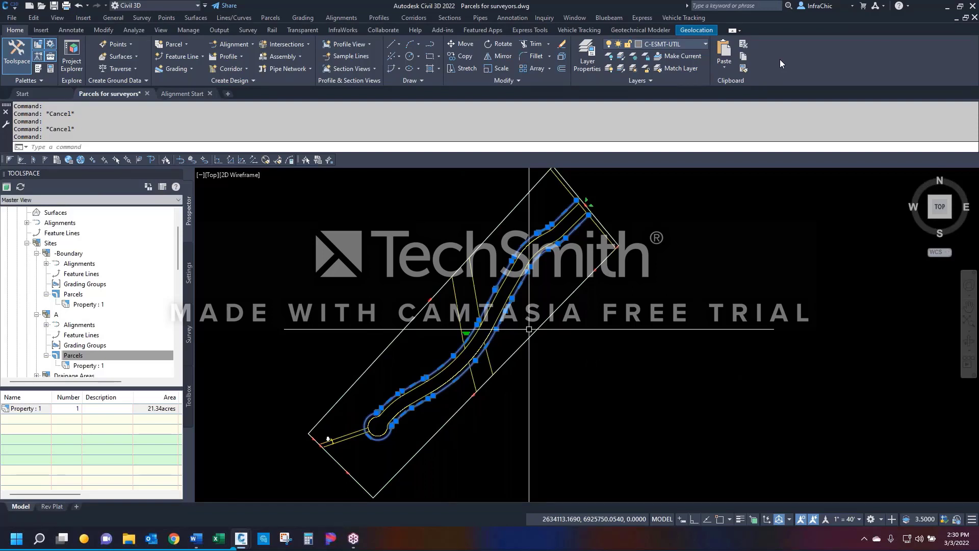
{"action": "key", "text": "Escape"}
{"action": "left_click", "coordinate": [472, 358]}
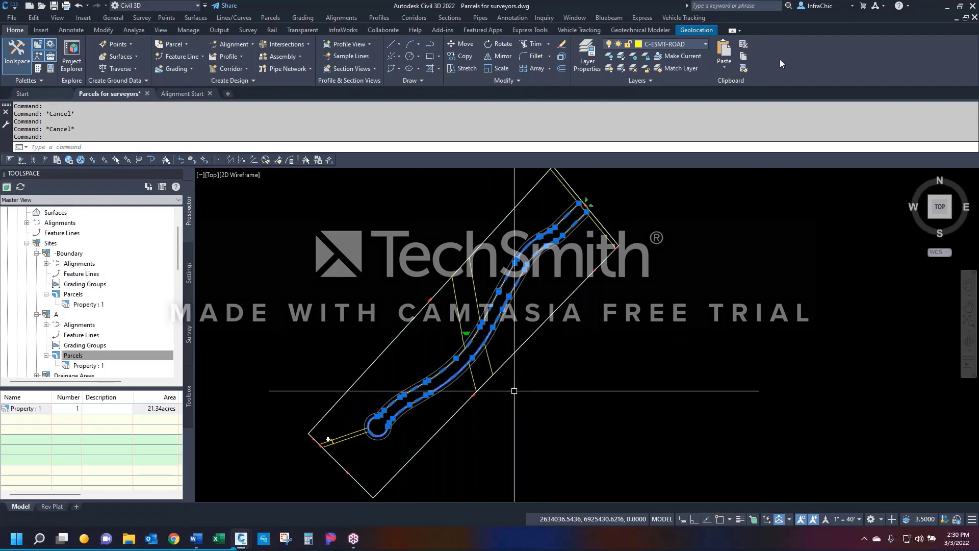
{"action": "key", "text": "Escape"}
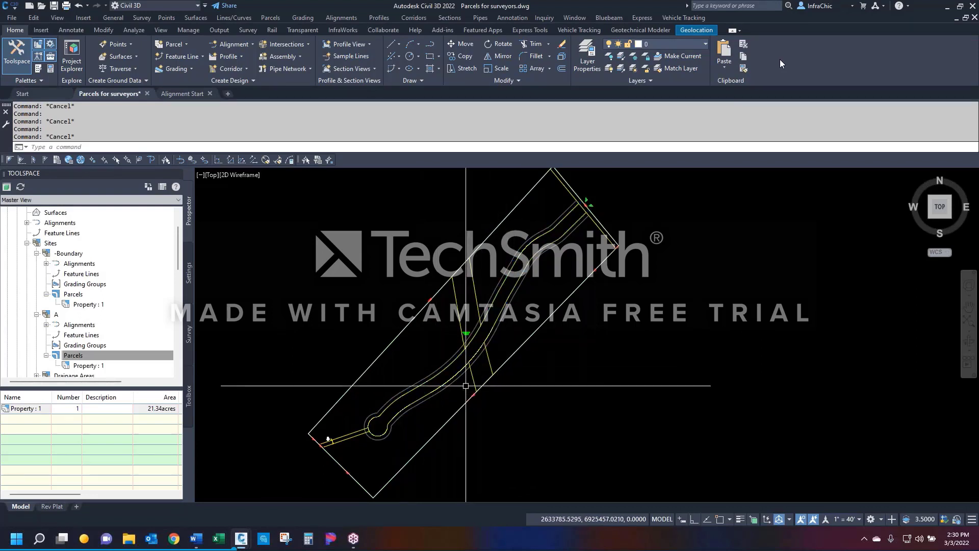
{"action": "scroll", "coordinate": [466, 386], "scroll_direction": "up", "scroll_amount": 2}
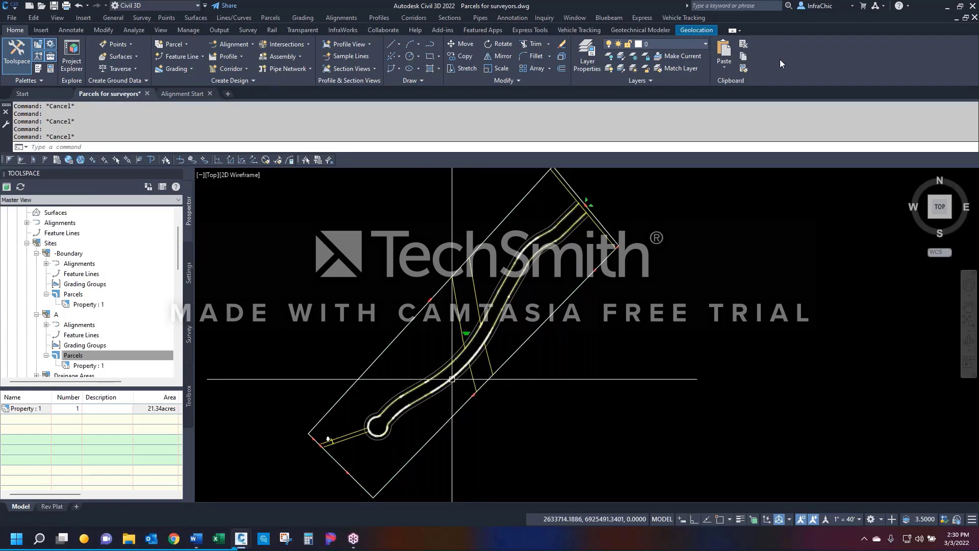
{"action": "left_click", "coordinate": [454, 385]}
{"action": "scroll", "coordinate": [439, 385], "scroll_direction": "up", "scroll_amount": 3}
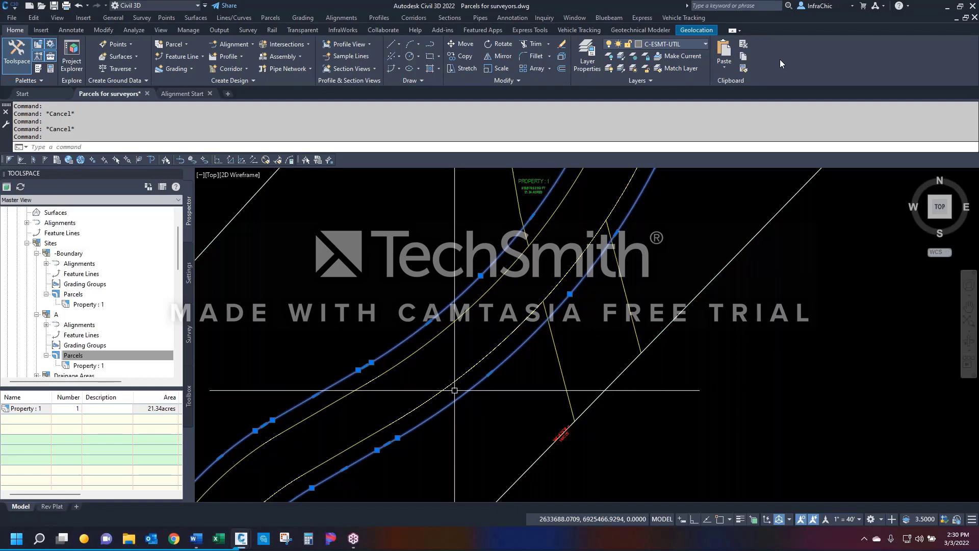
{"action": "key", "text": "Escape"}
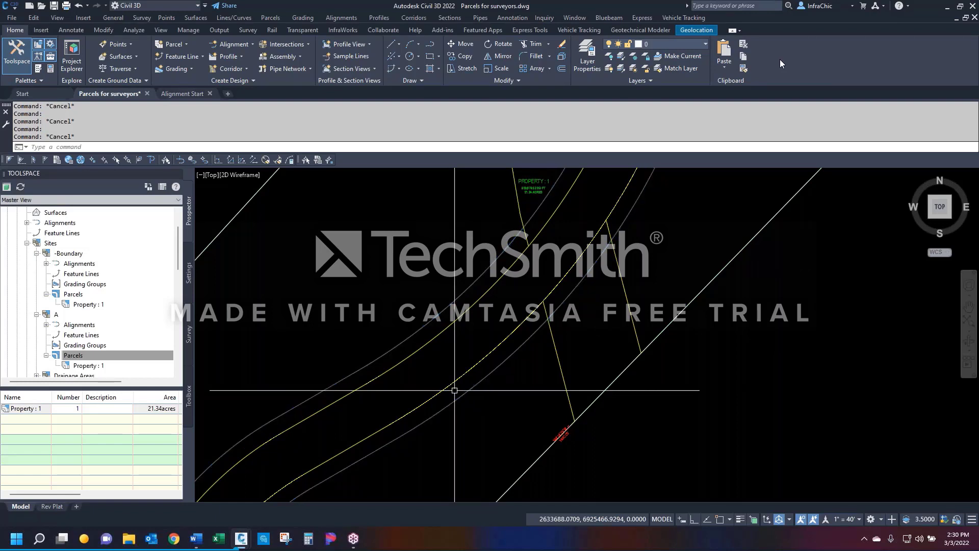
{"action": "scroll", "coordinate": [455, 390], "scroll_direction": "down", "scroll_amount": 5}
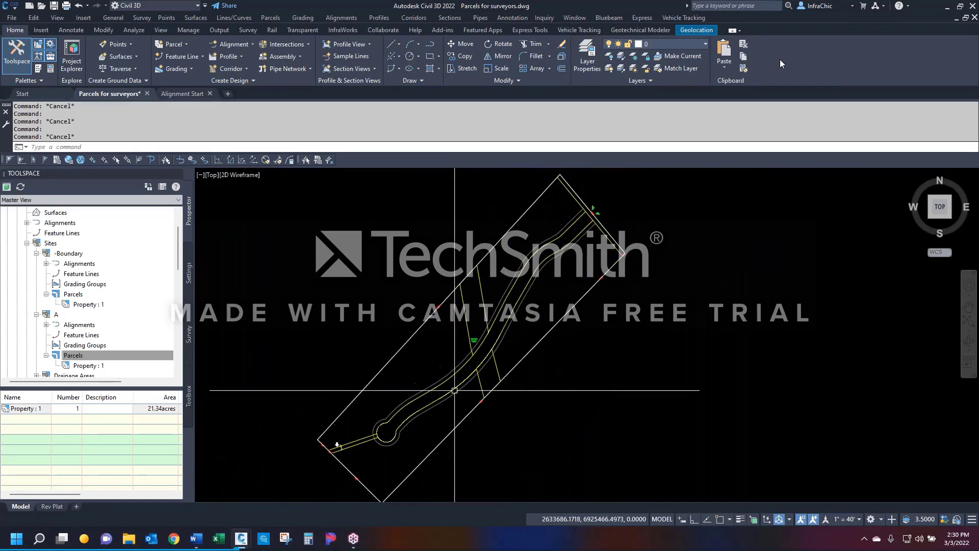
Step: Inspect the drainage easement line parallel to the property's northeast boundary and check its layer
{"action": "scroll", "coordinate": [596, 228], "scroll_direction": "up", "scroll_amount": 4}
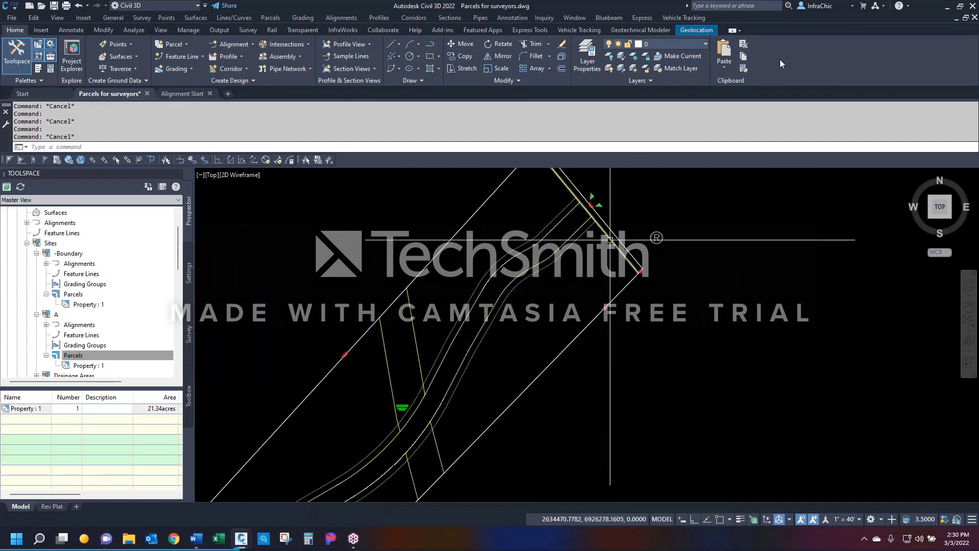
{"action": "left_click", "coordinate": [579, 198]}
{"action": "scroll", "coordinate": [566, 289], "scroll_direction": "down", "scroll_amount": 2}
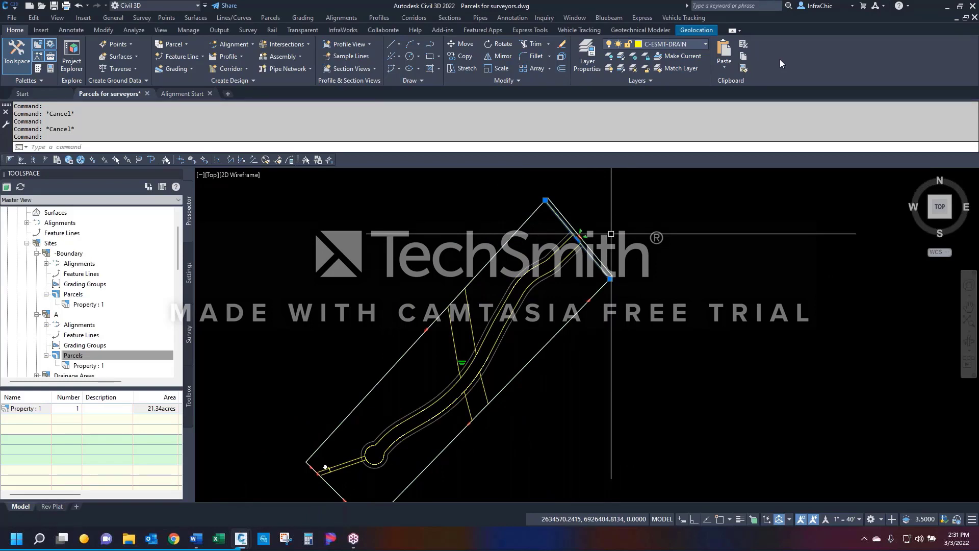
{"action": "scroll", "coordinate": [546, 201], "scroll_direction": "up", "scroll_amount": 2}
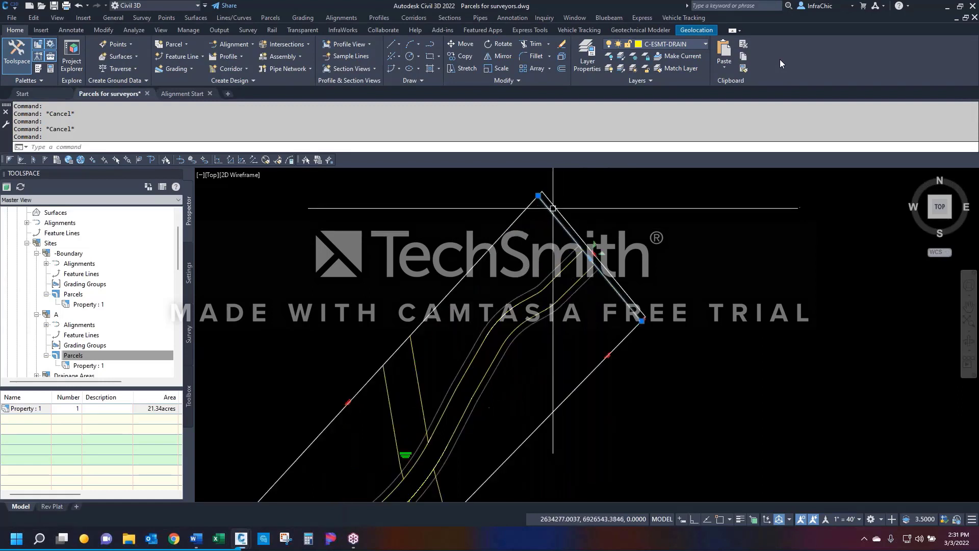
{"action": "scroll", "coordinate": [555, 210], "scroll_direction": "up", "scroll_amount": 2}
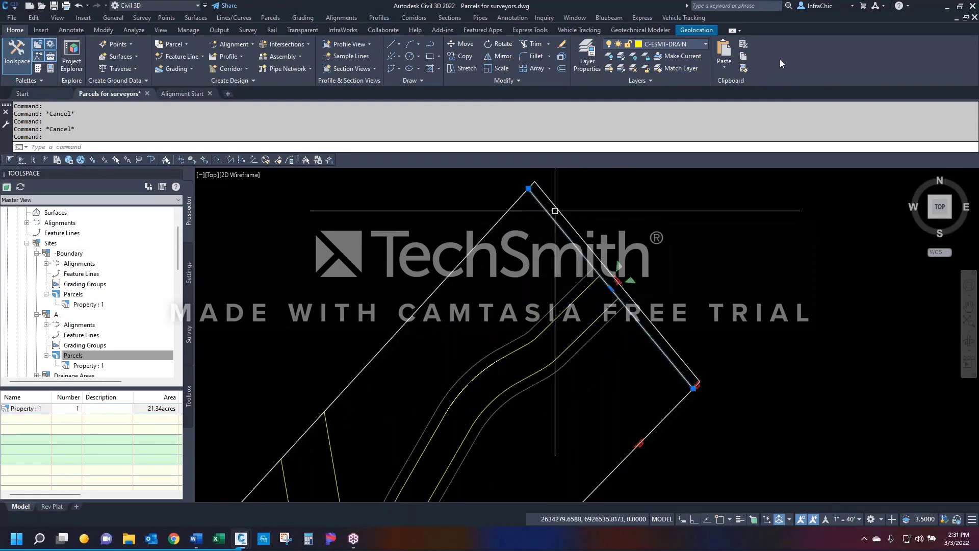
{"action": "key", "text": "Escape"}
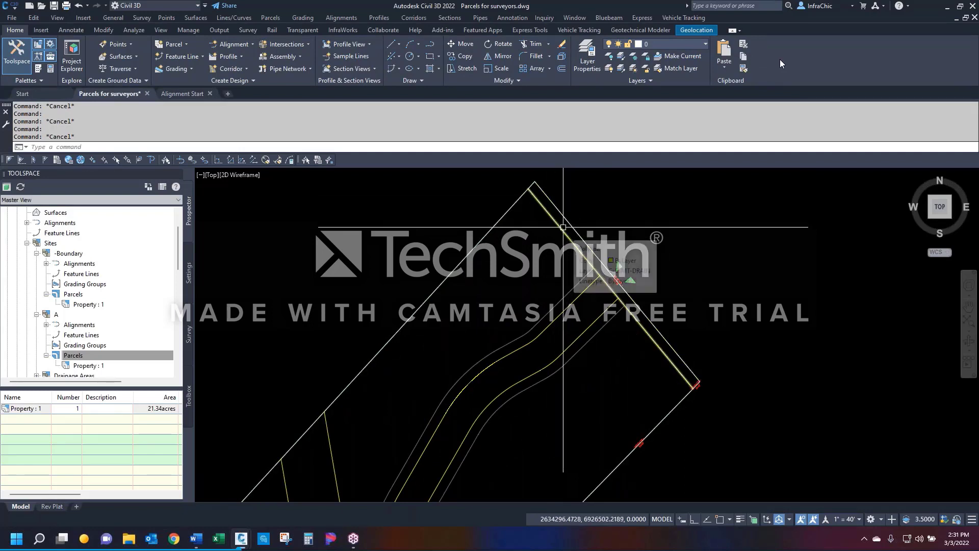
{"action": "scroll", "coordinate": [566, 255], "scroll_direction": "down", "scroll_amount": 2}
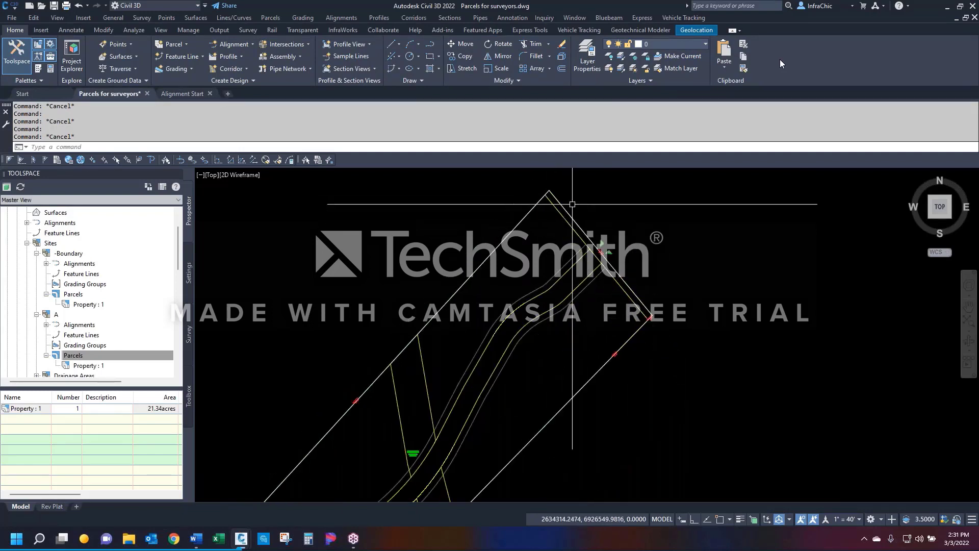
{"action": "key", "text": "Escape"}
Step: Inspect the road easement polyline and the drainage easement between the cul-de-sac and the southwest boundary
{"action": "left_click", "coordinate": [570, 275]}
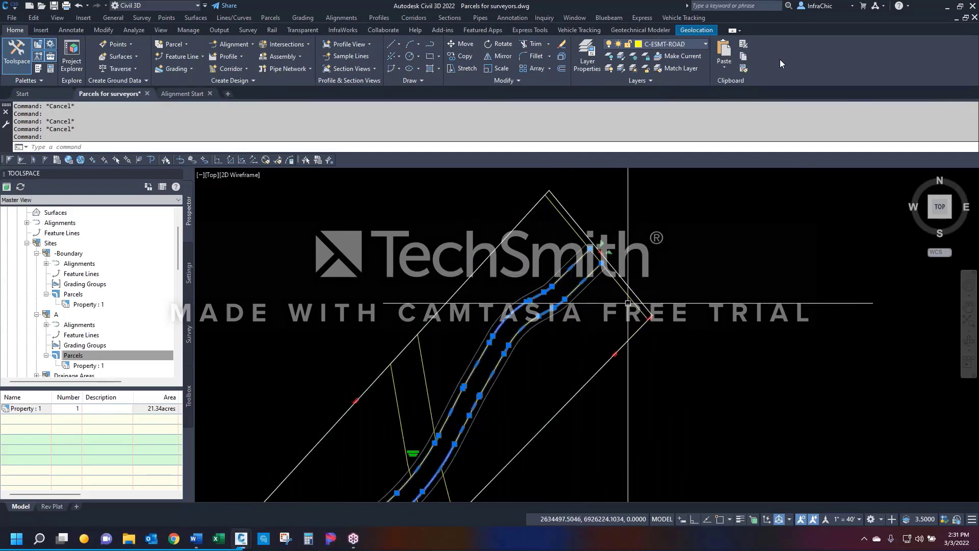
{"action": "scroll", "coordinate": [562, 310], "scroll_direction": "down", "scroll_amount": 2}
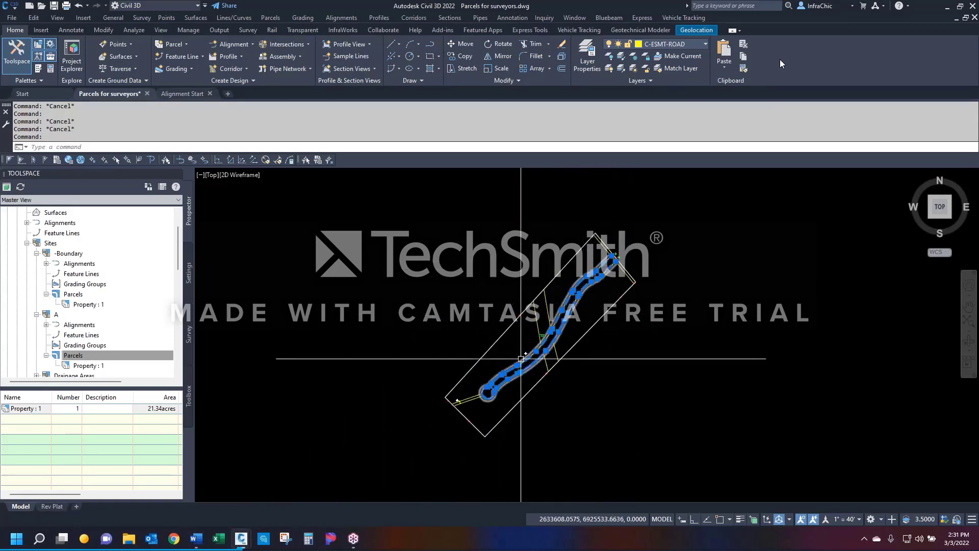
{"action": "key", "text": "Escape"}
{"action": "scroll", "coordinate": [521, 358], "scroll_direction": "up", "scroll_amount": 4}
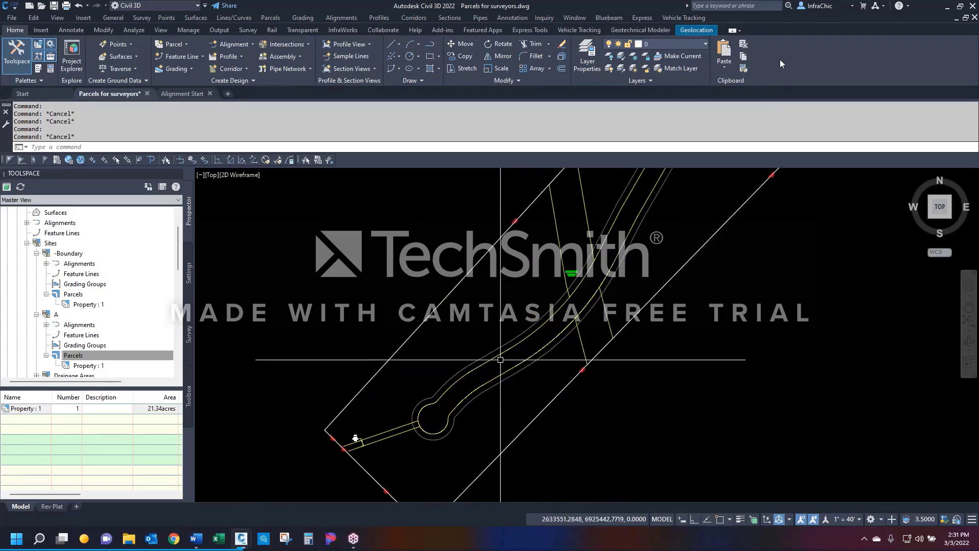
{"action": "left_click", "coordinate": [496, 382]}
{"action": "scroll", "coordinate": [485, 405], "scroll_direction": "down", "scroll_amount": 3}
{"action": "key", "text": "Escape"}
{"action": "scroll", "coordinate": [462, 415], "scroll_direction": "up", "scroll_amount": 3}
{"action": "left_click", "coordinate": [450, 415]}
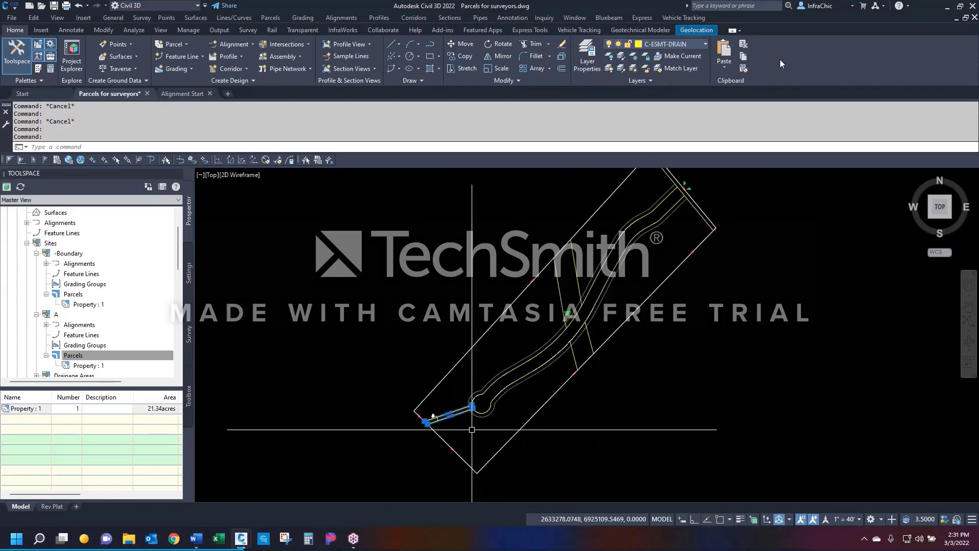
{"action": "scroll", "coordinate": [472, 429], "scroll_direction": "down", "scroll_amount": 3}
{"action": "key", "text": "Escape"}
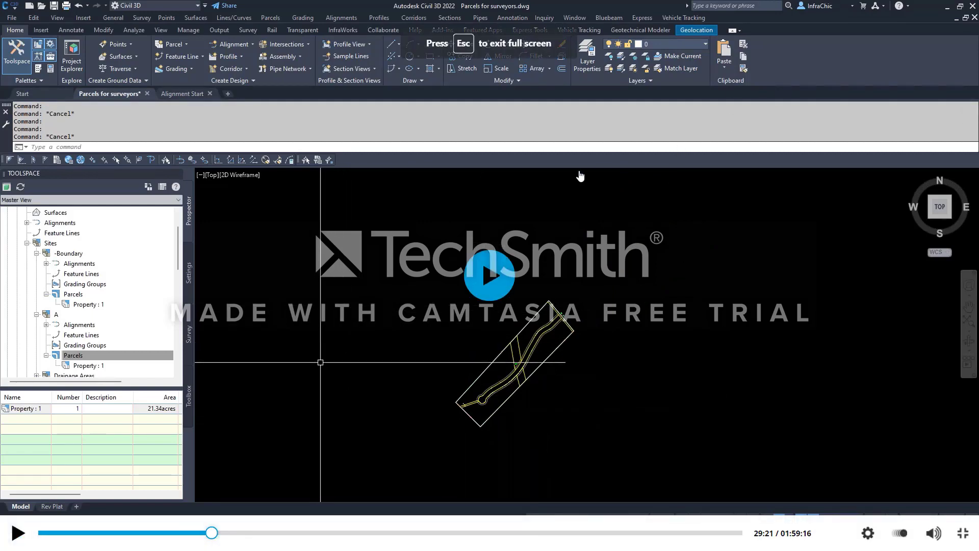
{"action": "left_click", "coordinate": [484, 276]}
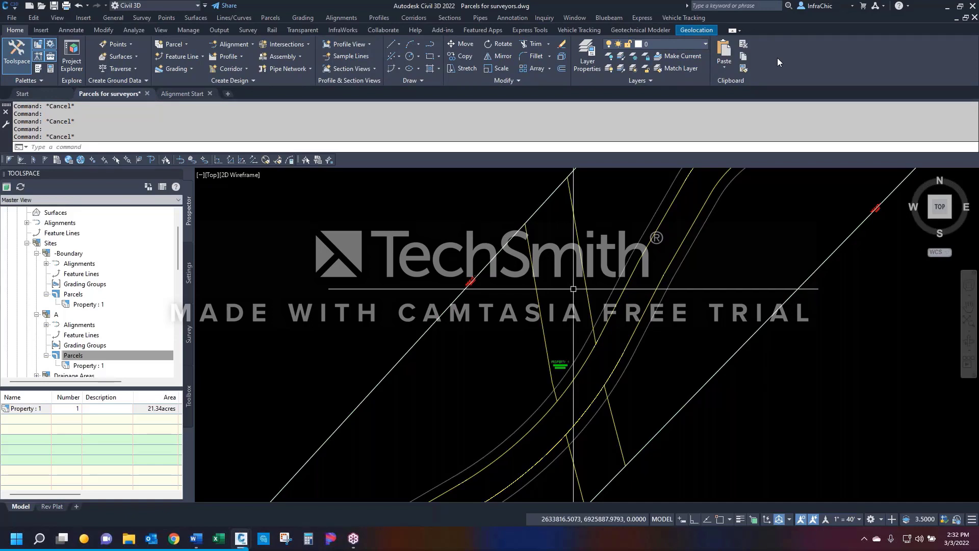
Step: Review the road easement and the drainage easement lines crossing the middle of the property as candidate parcel linework
{"action": "scroll", "coordinate": [565, 377], "scroll_direction": "down", "scroll_amount": 2}
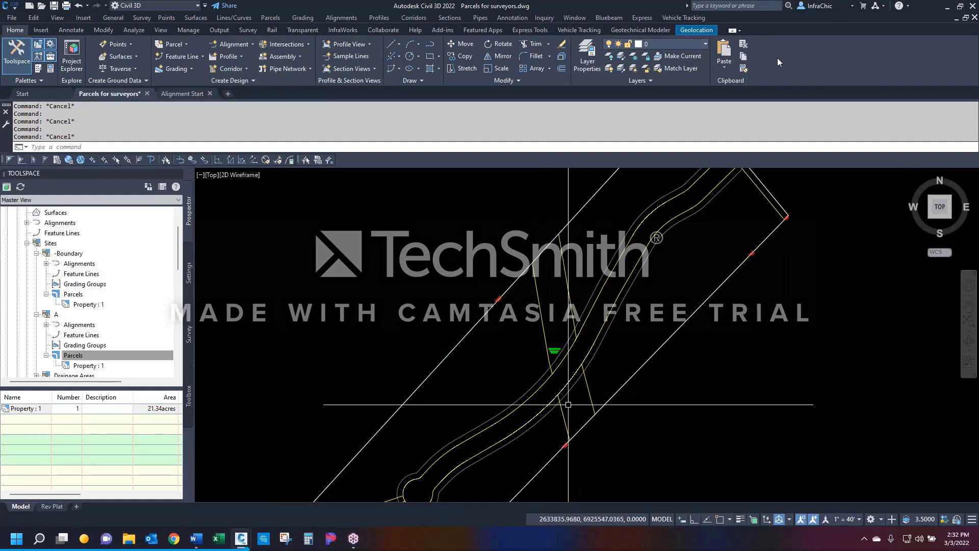
{"action": "scroll", "coordinate": [571, 400], "scroll_direction": "down", "scroll_amount": 2}
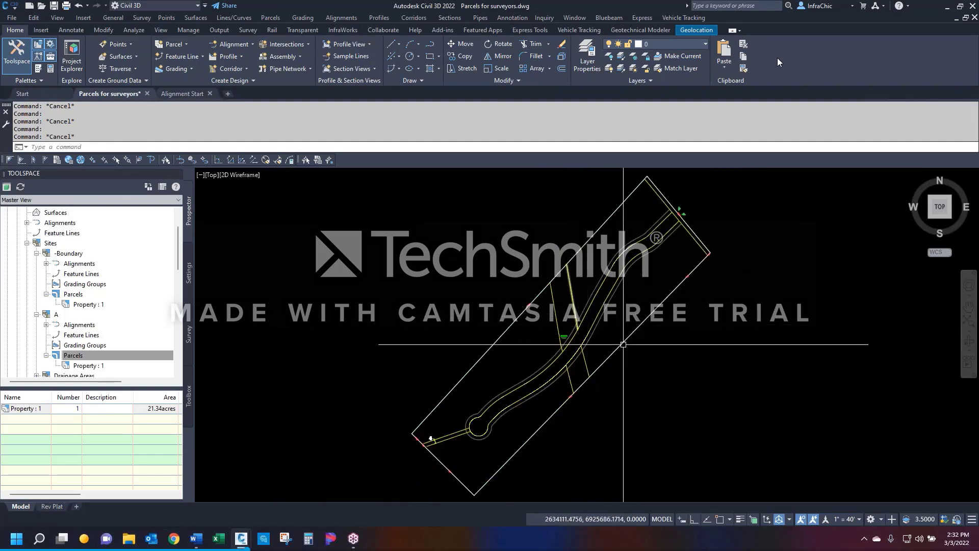
{"action": "scroll", "coordinate": [582, 328], "scroll_direction": "up", "scroll_amount": 2}
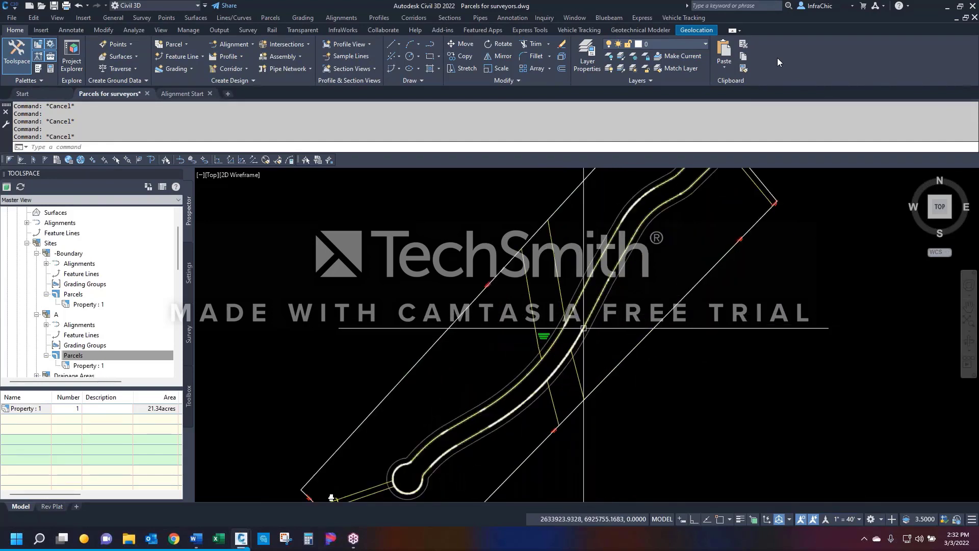
{"action": "left_click", "coordinate": [583, 327]}
{"action": "key", "text": "Escape"}
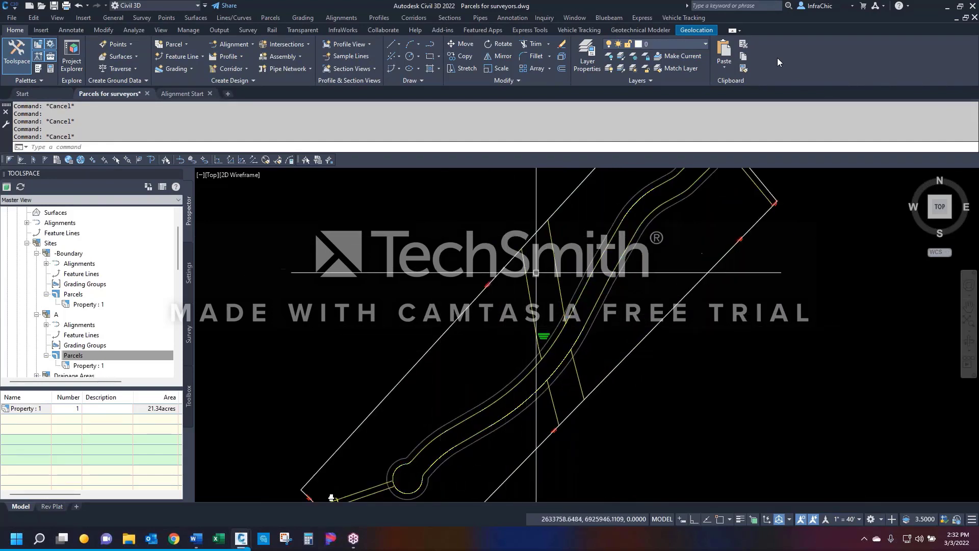
{"action": "left_click", "coordinate": [529, 290]}
{"action": "left_click", "coordinate": [560, 266]}
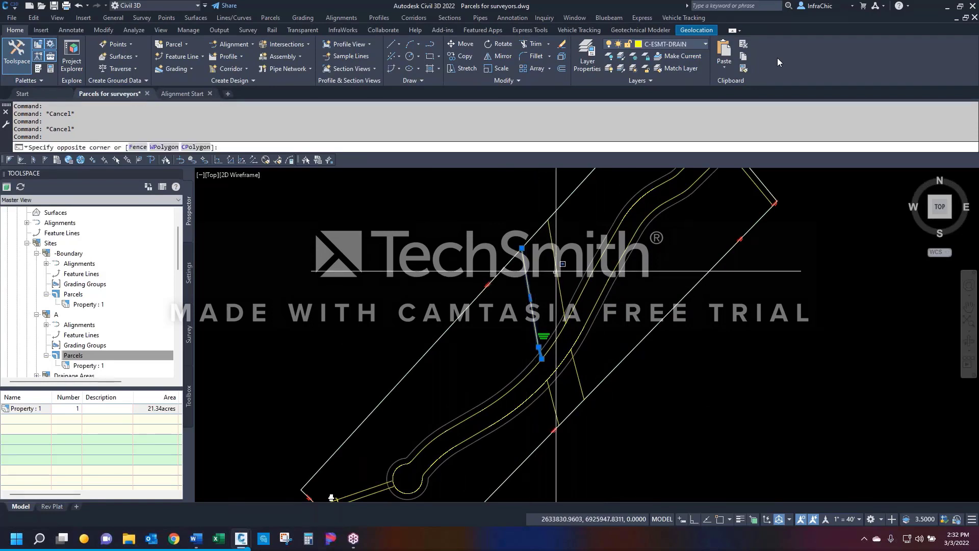
{"action": "key", "text": "Escape"}
{"action": "key", "text": "Escape"}
{"action": "scroll", "coordinate": [569, 296], "scroll_direction": "down", "scroll_amount": 4}
{"action": "key", "text": "Escape"}
{"action": "key", "text": "Escape"}
Step: Recheck the remaining easement linework, including the drainage easement line along the northeast boundary
{"action": "scroll", "coordinate": [497, 365], "scroll_direction": "up", "scroll_amount": 2}
{"action": "left_click", "coordinate": [496, 365]}
{"action": "left_click", "coordinate": [496, 370]}
{"action": "scroll", "coordinate": [497, 372], "scroll_direction": "down", "scroll_amount": 4}
{"action": "key", "text": "Escape"}
{"action": "scroll", "coordinate": [567, 279], "scroll_direction": "up", "scroll_amount": 6}
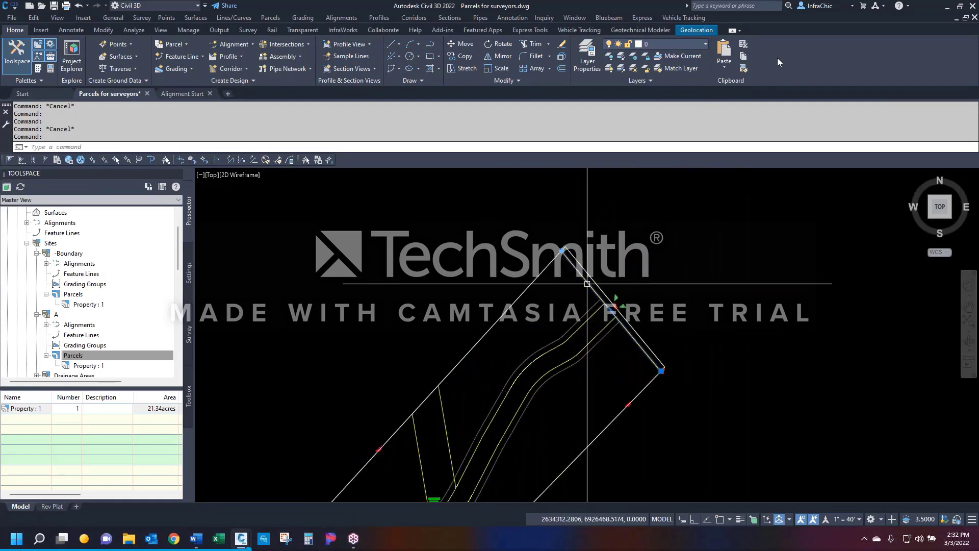
{"action": "scroll", "coordinate": [525, 305], "scroll_direction": "down", "scroll_amount": 5}
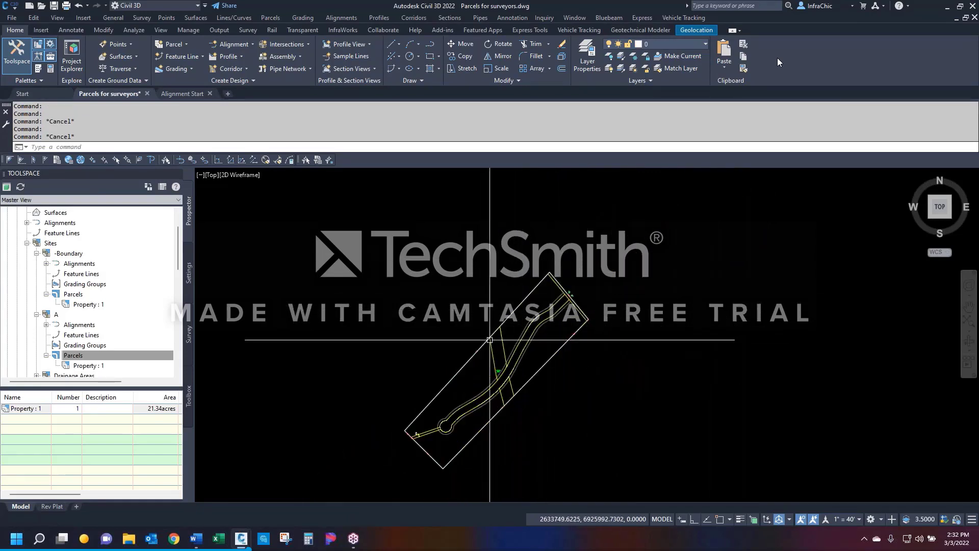
Step: Start Create Parcel from Objects with the northeast drainage easement line, the road easement polyline and the two easement lines northwest of the road
{"action": "mouse_move", "coordinate": [490, 339]}
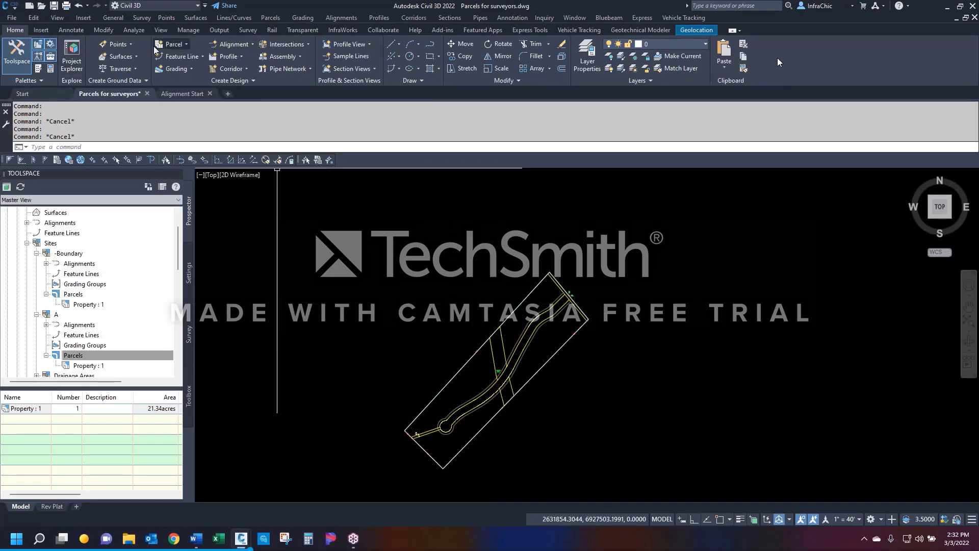
{"action": "left_click", "coordinate": [185, 43]}
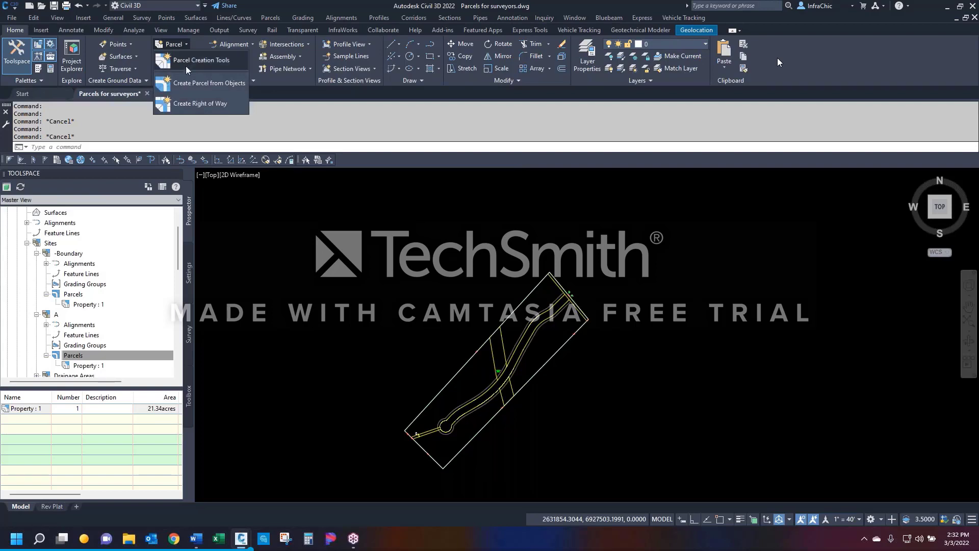
{"action": "left_click", "coordinate": [187, 81]}
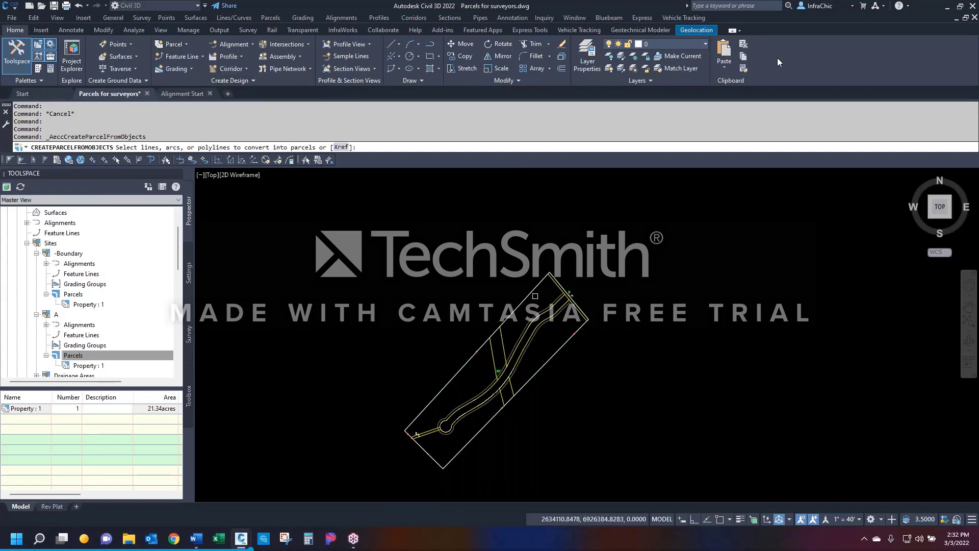
{"action": "scroll", "coordinate": [555, 293], "scroll_direction": "up", "scroll_amount": 4}
{"action": "left_click", "coordinate": [589, 300]}
{"action": "left_click", "coordinate": [559, 316]}
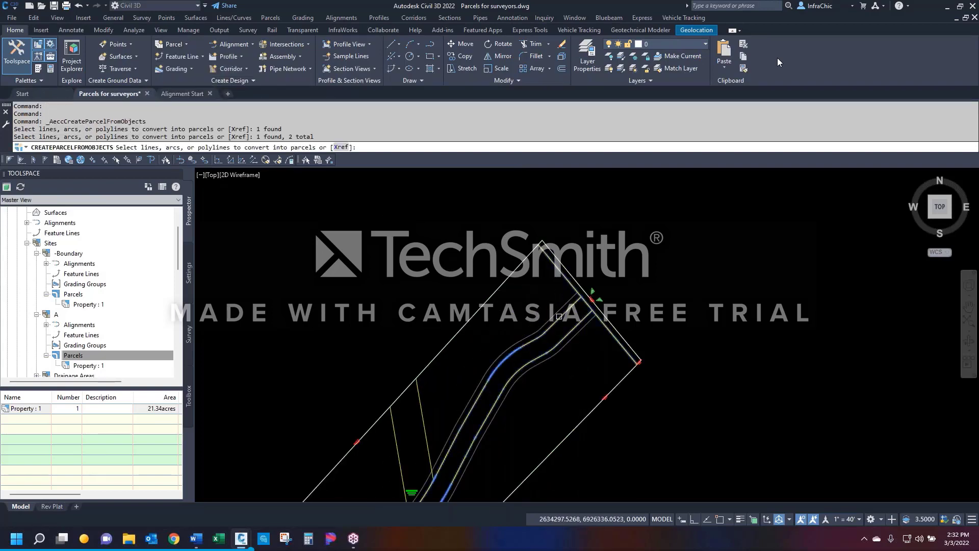
{"action": "left_click", "coordinate": [423, 422]}
{"action": "left_click", "coordinate": [393, 429]}
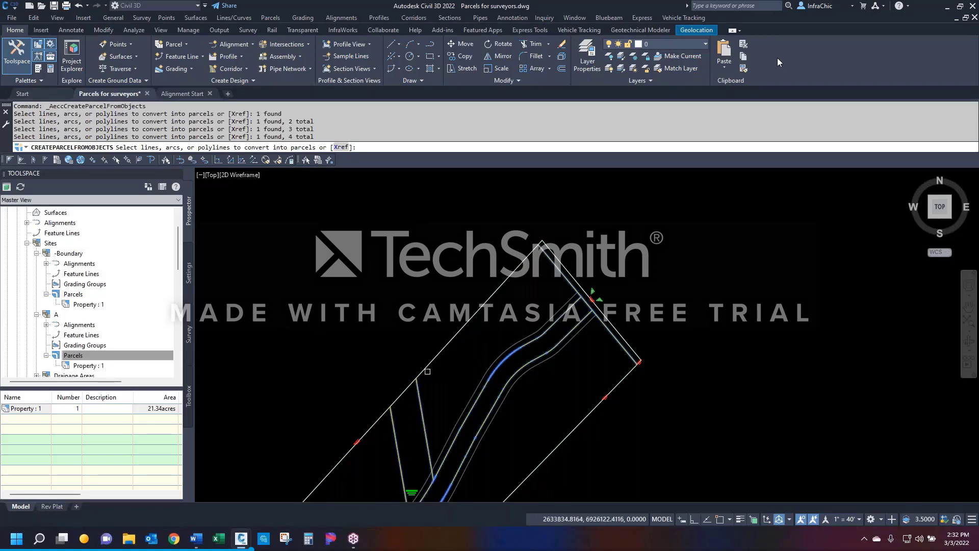
Step: Add the two easement lines southeast of the road and the two between the cul-de-sac and the southwest boundary, and accept the selection
{"action": "scroll", "coordinate": [448, 341], "scroll_direction": "down", "scroll_amount": 5}
{"action": "scroll", "coordinate": [448, 398], "scroll_direction": "up", "scroll_amount": 5}
{"action": "left_click", "coordinate": [449, 395]}
{"action": "left_click", "coordinate": [424, 416]}
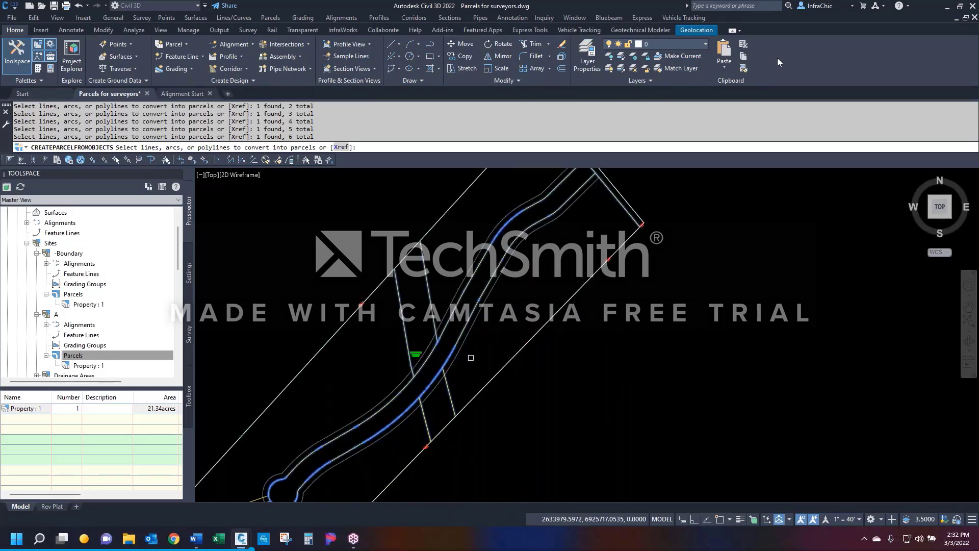
{"action": "scroll", "coordinate": [470, 357], "scroll_direction": "down", "scroll_amount": 3}
{"action": "scroll", "coordinate": [332, 451], "scroll_direction": "up", "scroll_amount": 4}
{"action": "left_click", "coordinate": [327, 447]}
{"action": "left_click", "coordinate": [329, 456]}
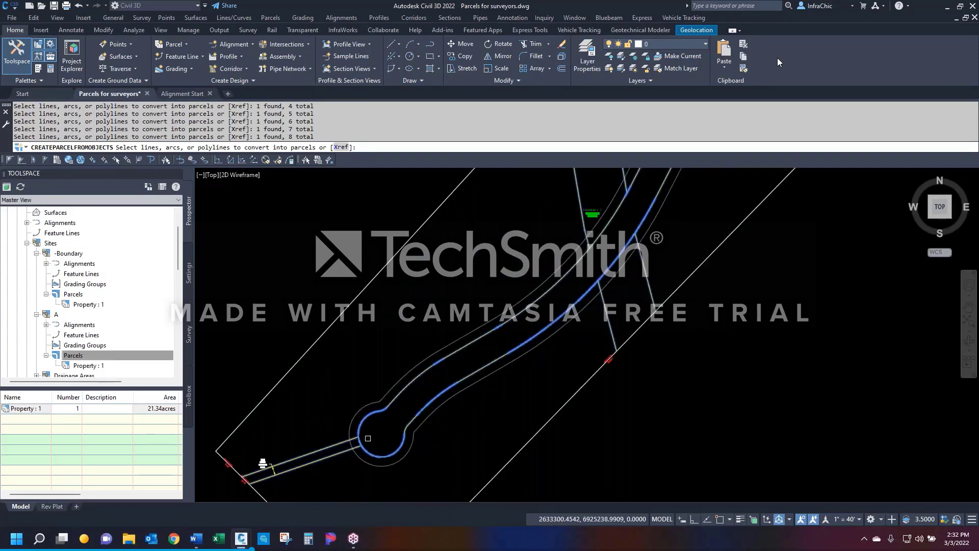
{"action": "scroll", "coordinate": [367, 438], "scroll_direction": "down", "scroll_amount": 3}
{"action": "key", "text": "Return"}
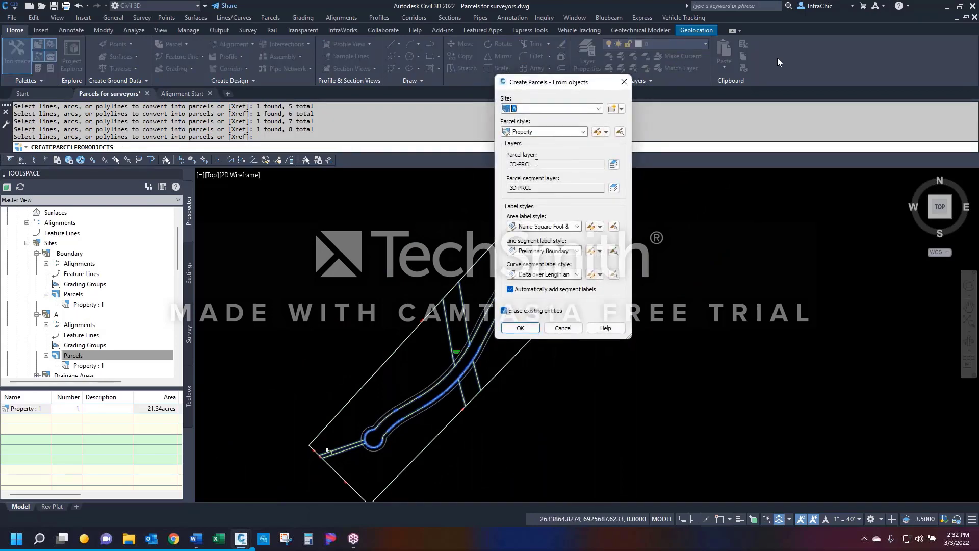
Step: Create the parcels in site A with the Easments parcel style, the Area label style and automatic segment labels turned off
{"action": "left_click", "coordinate": [544, 110]}
{"action": "left_click", "coordinate": [522, 127]}
{"action": "left_click", "coordinate": [529, 134]}
{"action": "left_click", "coordinate": [533, 142]}
{"action": "left_click", "coordinate": [510, 290]}
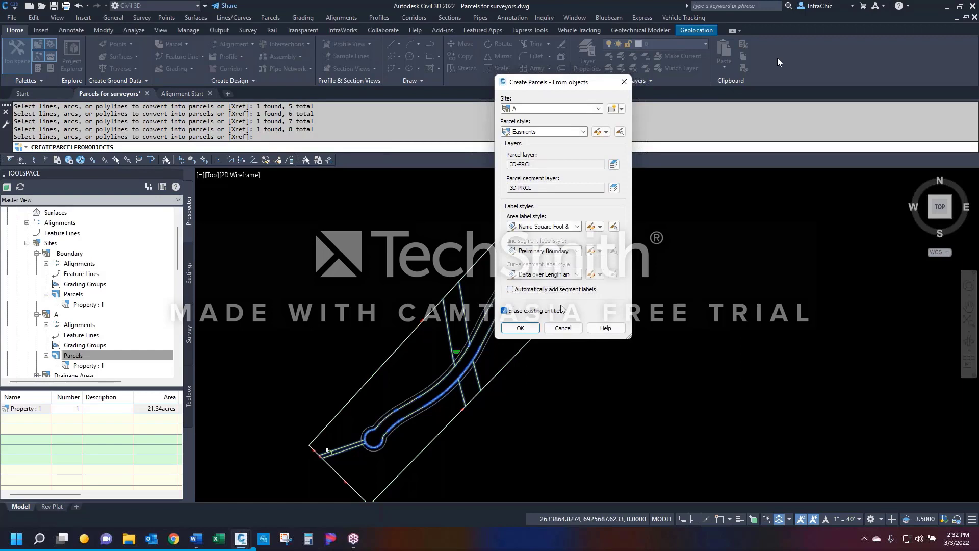
{"action": "left_click", "coordinate": [522, 228]}
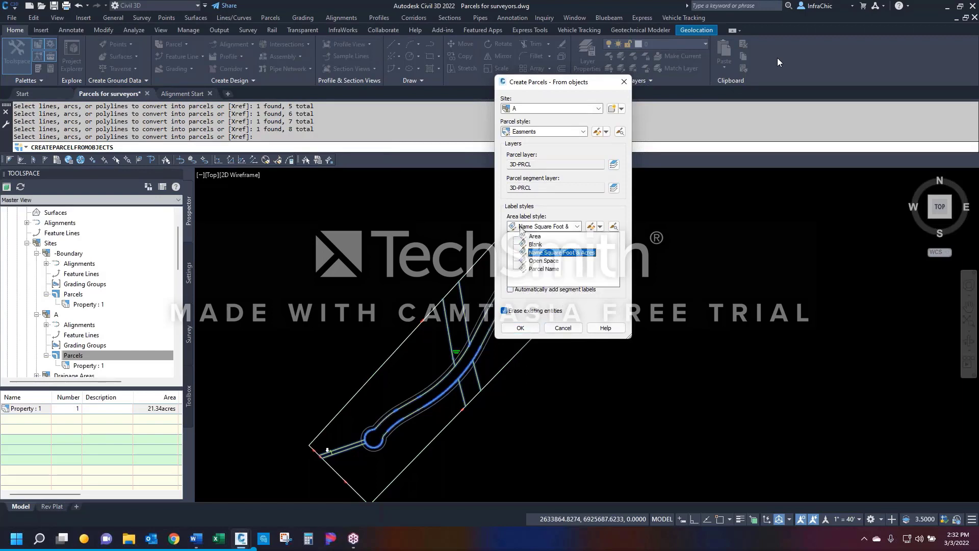
{"action": "left_click", "coordinate": [534, 236]}
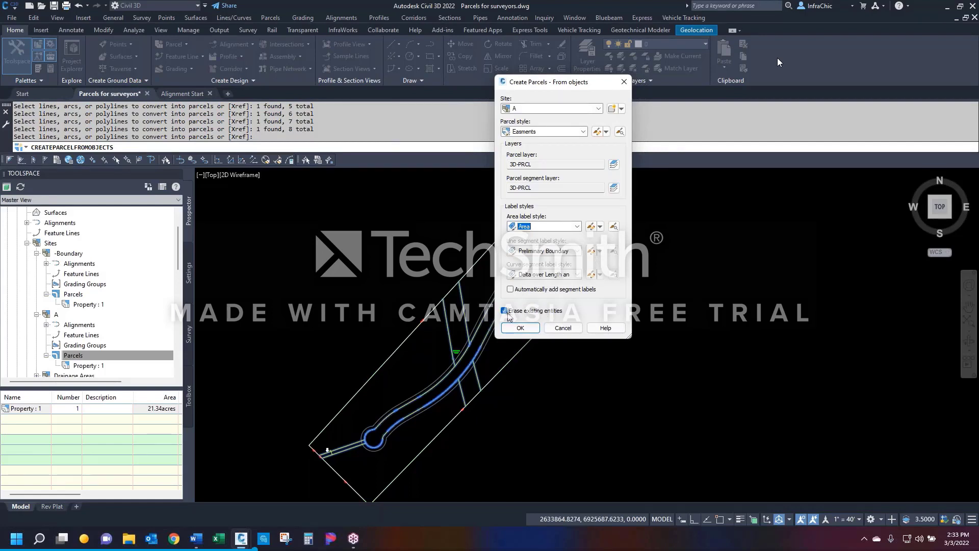
{"action": "left_click", "coordinate": [520, 328]}
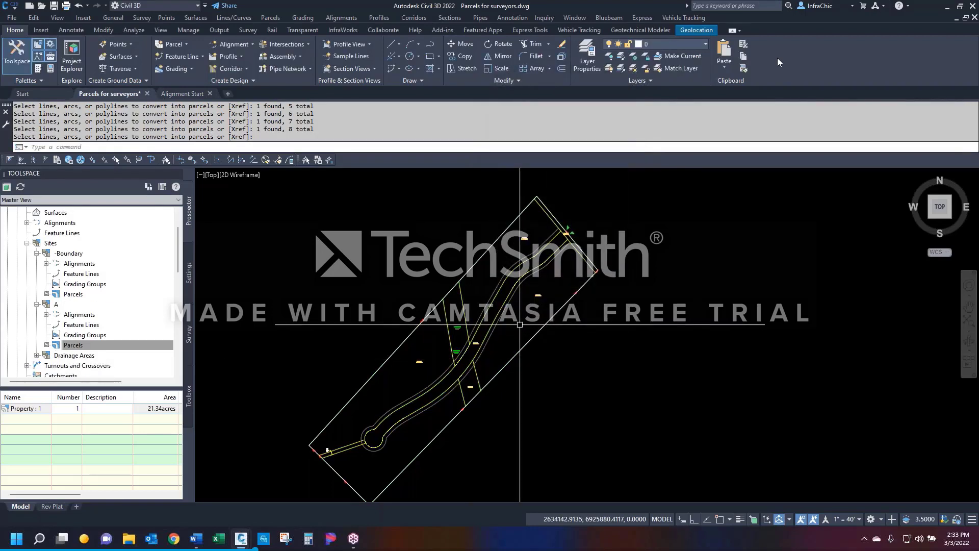
Step: Check which parcel outlines belong to the two green Property labels near the middle of the site
{"action": "scroll", "coordinate": [438, 327], "scroll_direction": "up", "scroll_amount": 5}
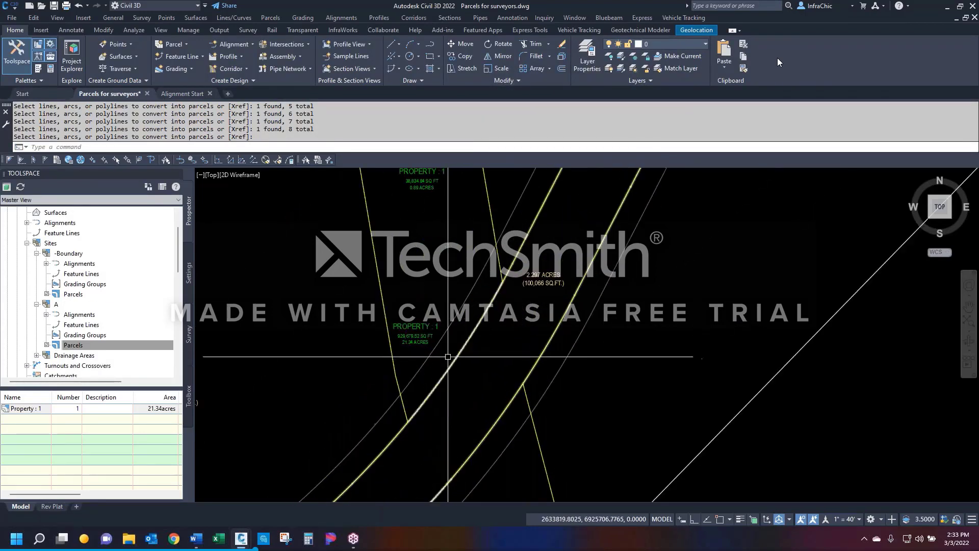
{"action": "left_click", "coordinate": [415, 327]}
{"action": "scroll", "coordinate": [474, 395], "scroll_direction": "down", "scroll_amount": 5}
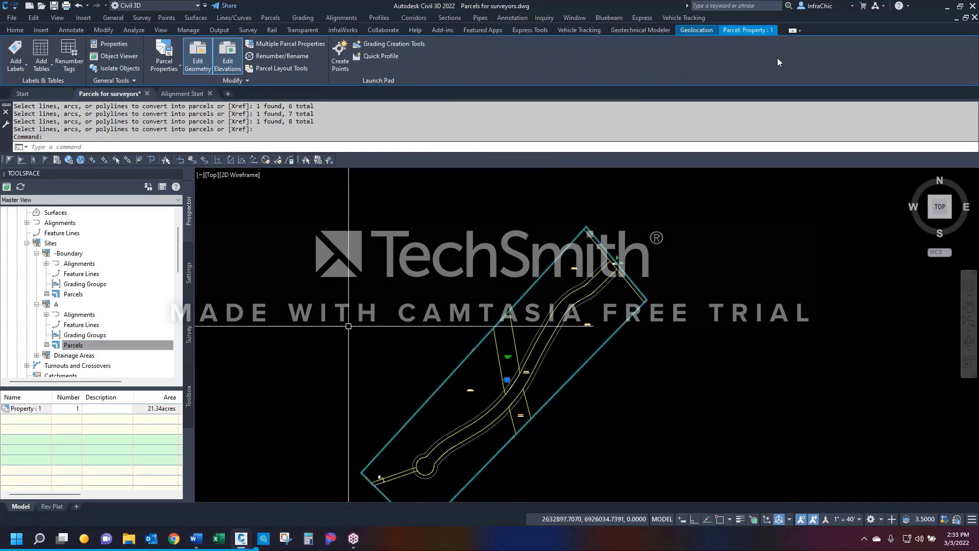
{"action": "scroll", "coordinate": [556, 288], "scroll_direction": "up", "scroll_amount": 5}
{"action": "key", "text": "Escape"}
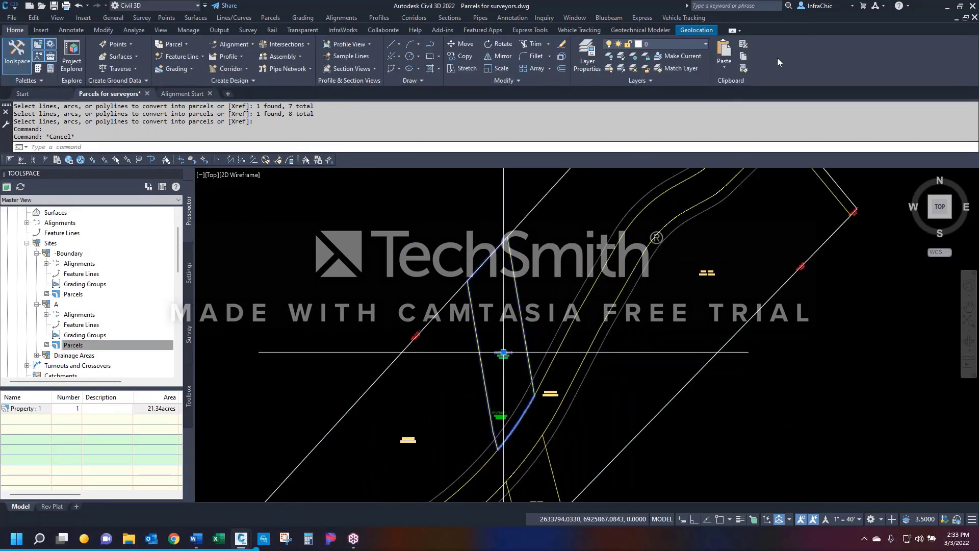
{"action": "scroll", "coordinate": [556, 273], "scroll_direction": "down", "scroll_amount": 2}
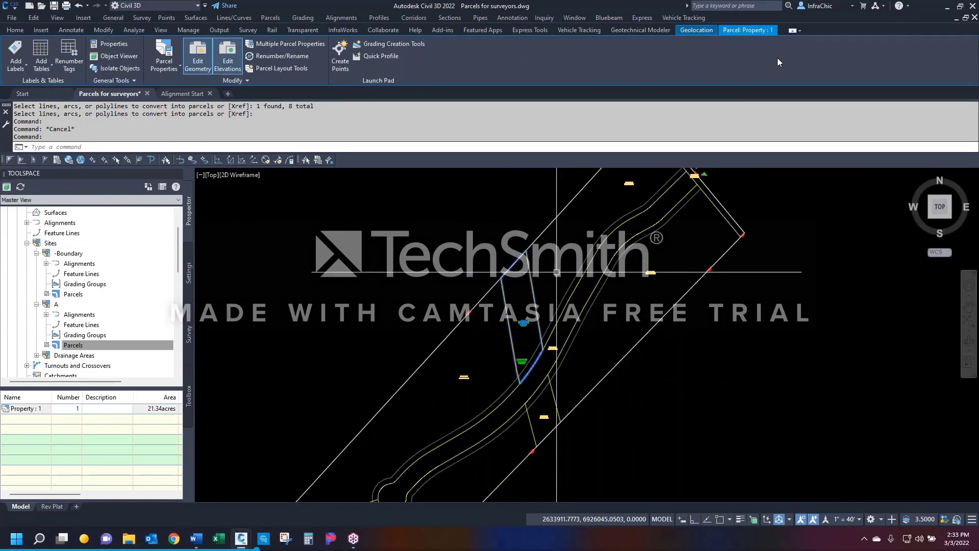
{"action": "key", "text": "Escape"}
Step: Match the properties of the easement parcel southeast of the road onto the easement parcel northwest of it
{"action": "scroll", "coordinate": [544, 404], "scroll_direction": "up", "scroll_amount": 3}
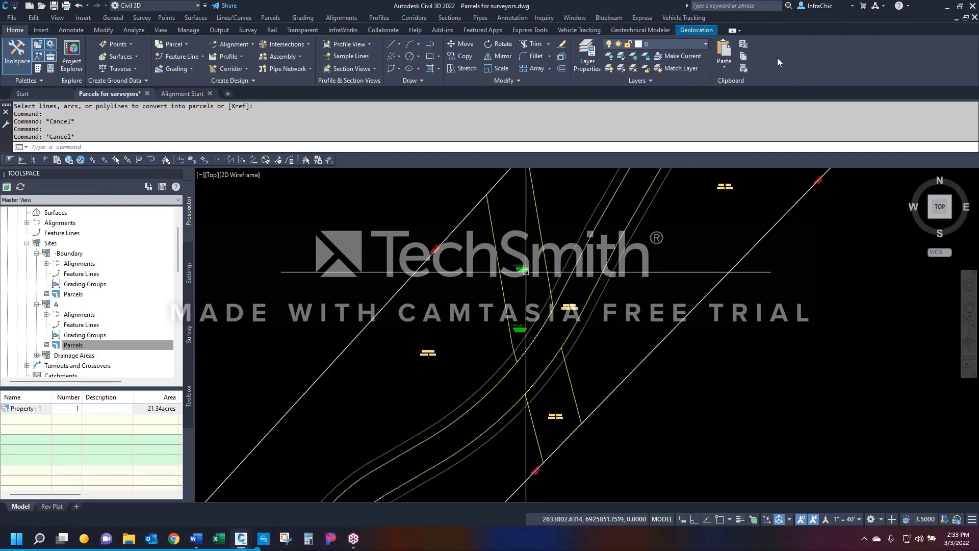
{"action": "type", "text": "MA"}
{"action": "key", "text": "Return"}
{"action": "left_click", "coordinate": [555, 416]}
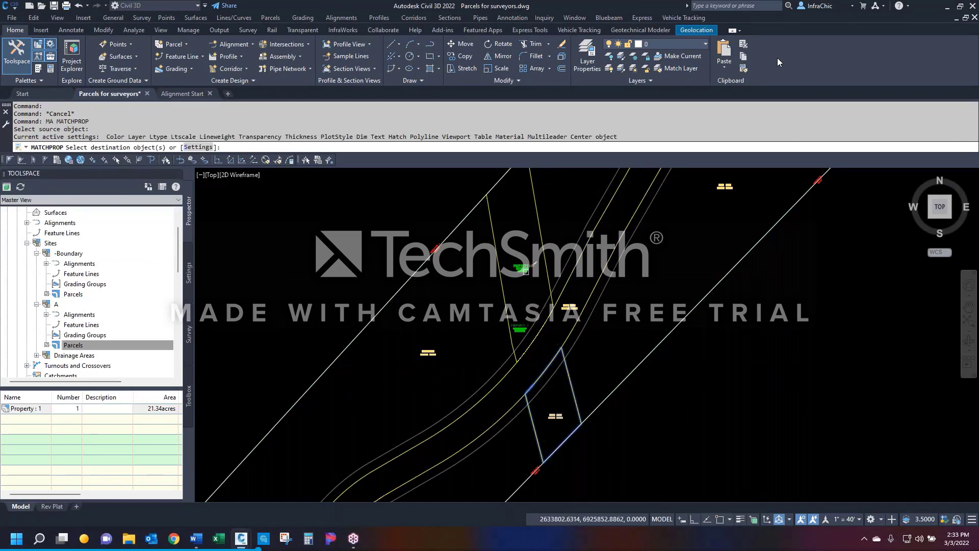
{"action": "left_click", "coordinate": [523, 268]}
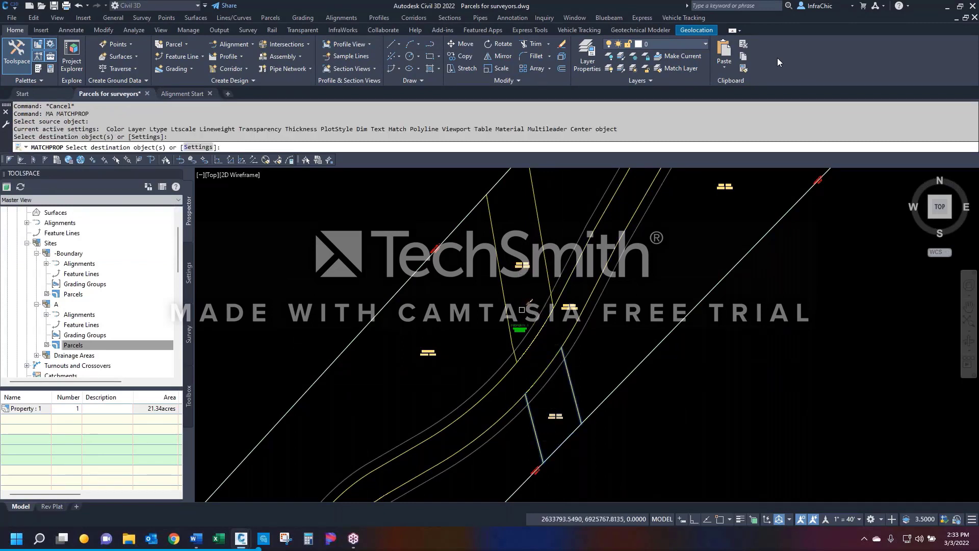
{"action": "key", "text": "Escape"}
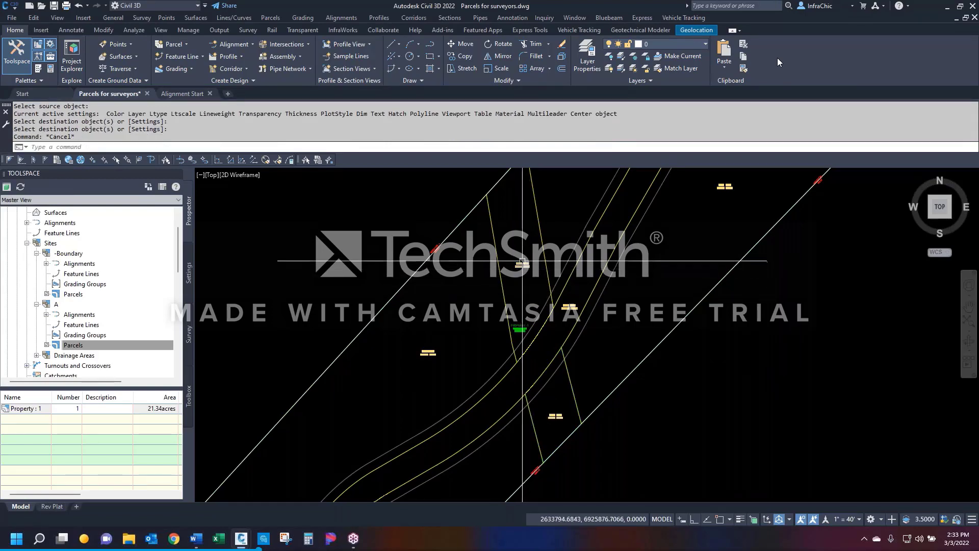
Step: Set the parcel style of the road parcel to Road in its object properties
{"action": "scroll", "coordinate": [523, 276], "scroll_direction": "down", "scroll_amount": 3}
{"action": "left_click", "coordinate": [483, 317]}
{"action": "key", "text": "Escape"}
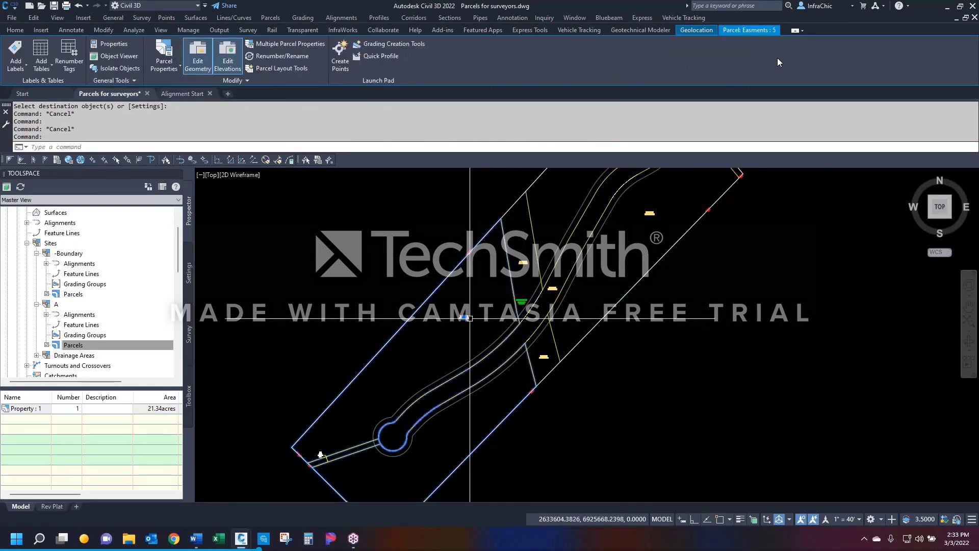
{"action": "type", "text": "ch"}
{"action": "key", "text": "Return"}
{"action": "left_click", "coordinate": [541, 335]}
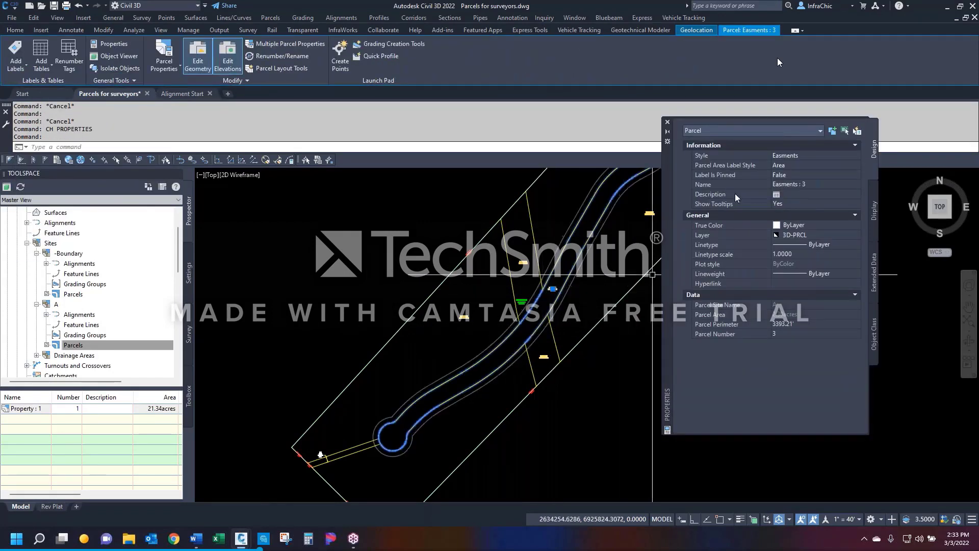
{"action": "left_click", "coordinate": [802, 157]}
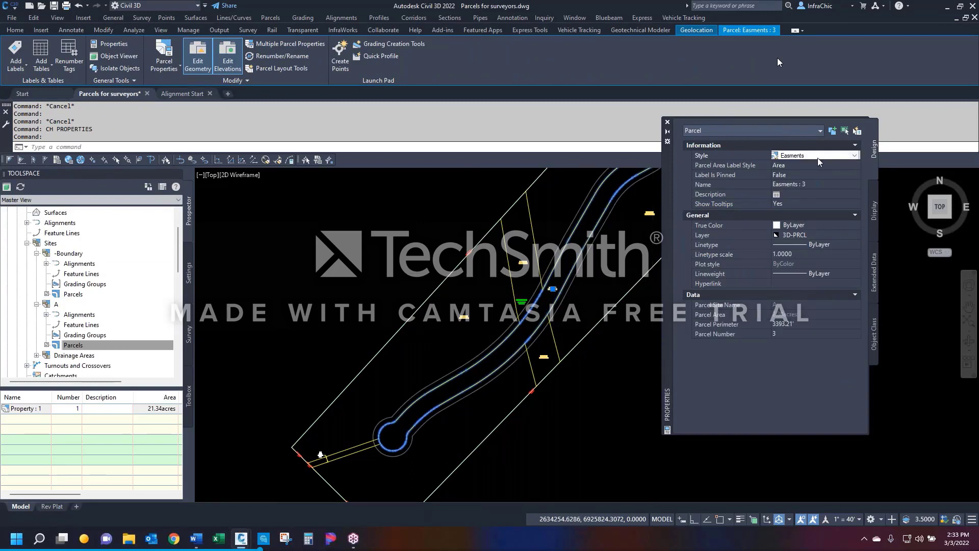
{"action": "left_click", "coordinate": [815, 158]}
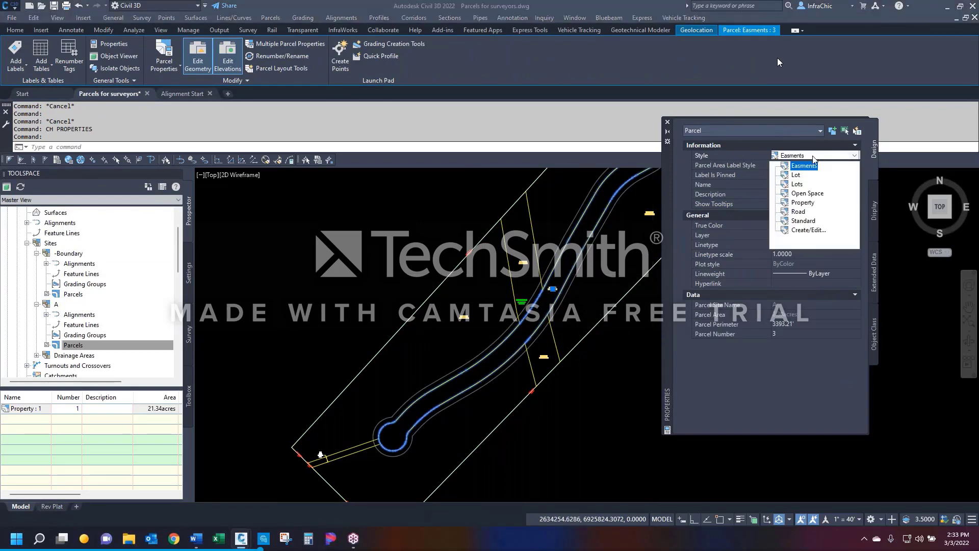
{"action": "left_click", "coordinate": [798, 211]}
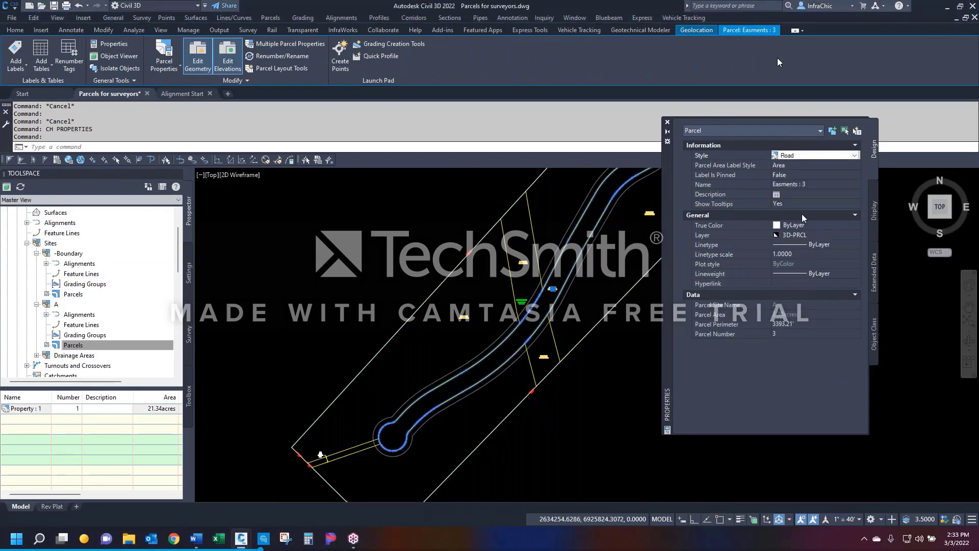
Step: Choose Area as the road parcel's area label style and clear the selection
{"action": "left_click", "coordinate": [791, 166]}
{"action": "left_click", "coordinate": [799, 167]}
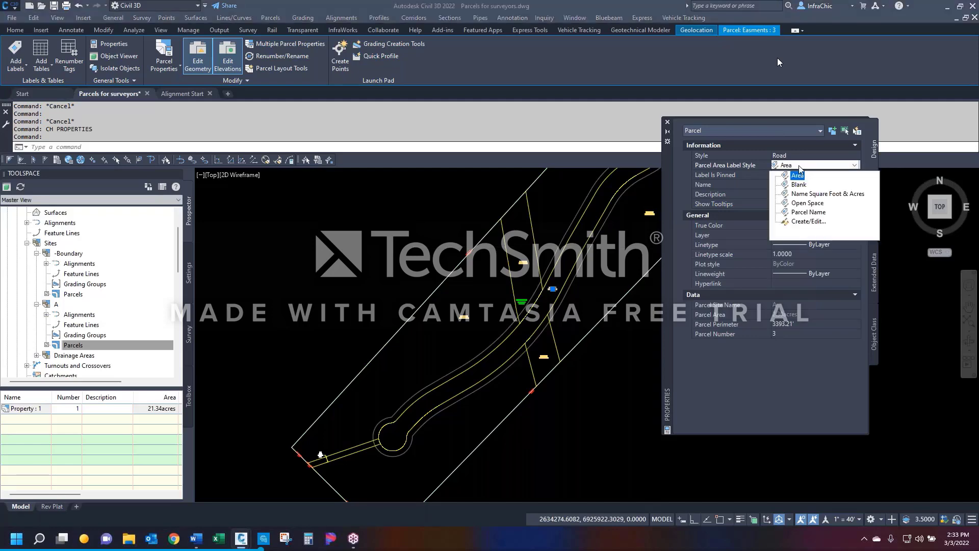
{"action": "left_click", "coordinate": [798, 175]}
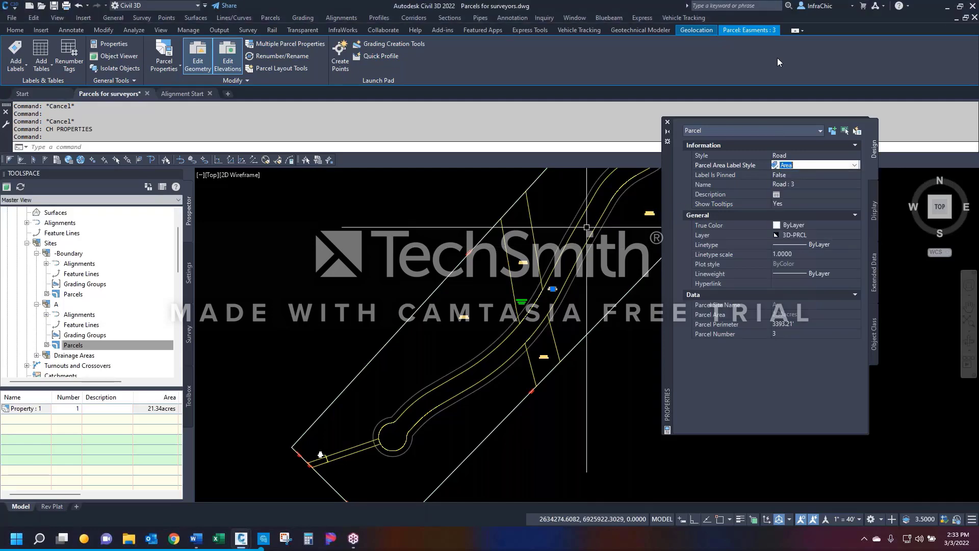
{"action": "key", "text": "Escape"}
Step: Inspect where the two southwest drainage easement parcel segments end near the cul-de-sac and check their properties
{"action": "scroll", "coordinate": [338, 461], "scroll_direction": "up", "scroll_amount": 8}
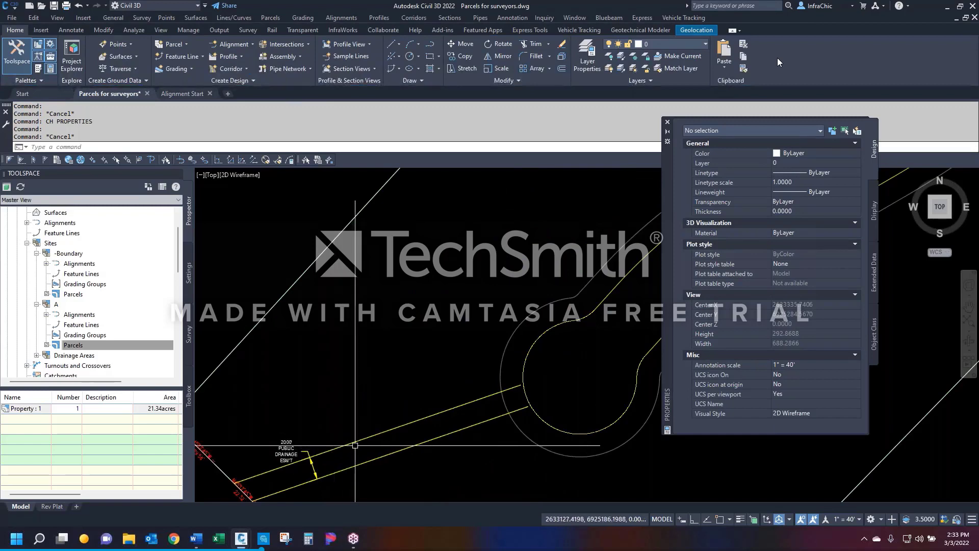
{"action": "scroll", "coordinate": [520, 326], "scroll_direction": "down", "scroll_amount": 2}
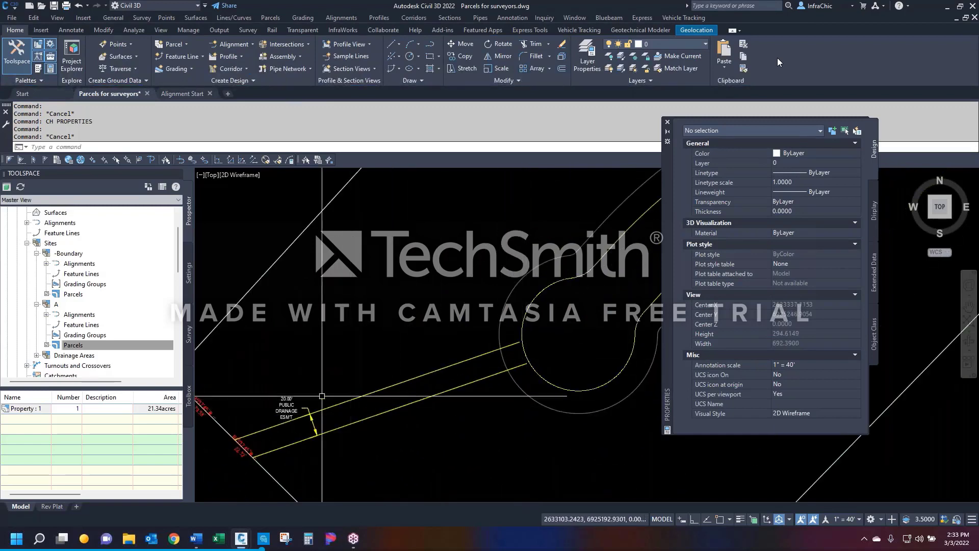
{"action": "scroll", "coordinate": [524, 342], "scroll_direction": "up", "scroll_amount": 2}
{"action": "left_click", "coordinate": [501, 346]}
{"action": "key", "text": "Escape"}
{"action": "left_click", "coordinate": [515, 402]}
{"action": "key", "text": "Escape"}
{"action": "scroll", "coordinate": [479, 382], "scroll_direction": "down", "scroll_amount": 3}
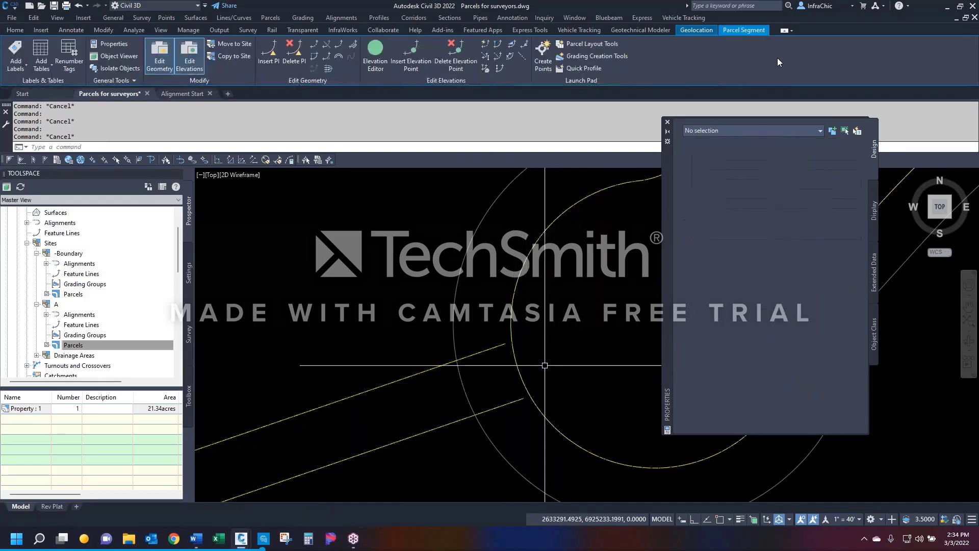
{"action": "left_click", "coordinate": [443, 367]}
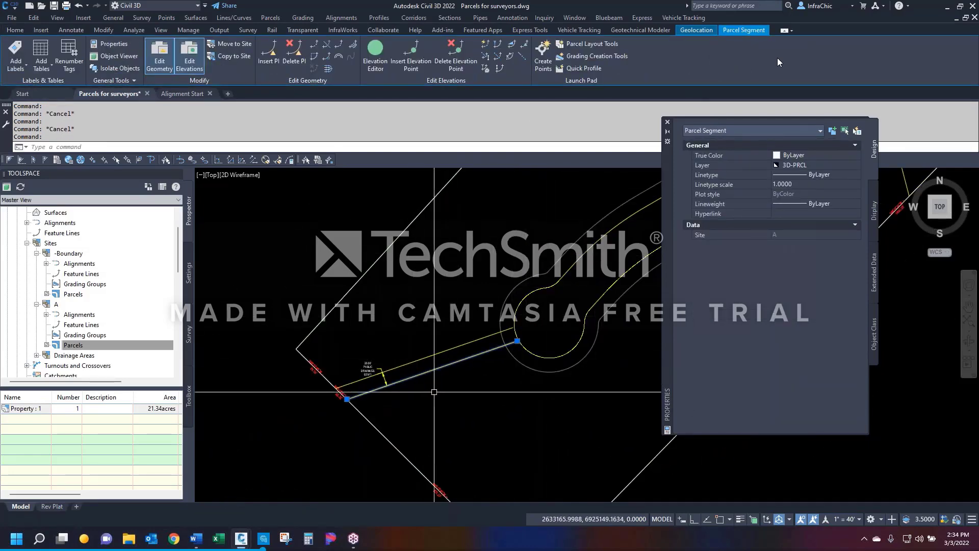
{"action": "key", "text": "Escape"}
Step: Extend the two southwest drainage easement segments to the road easement line around the cul-de-sac
{"action": "type", "text": "exte"}
{"action": "key", "text": "Return"}
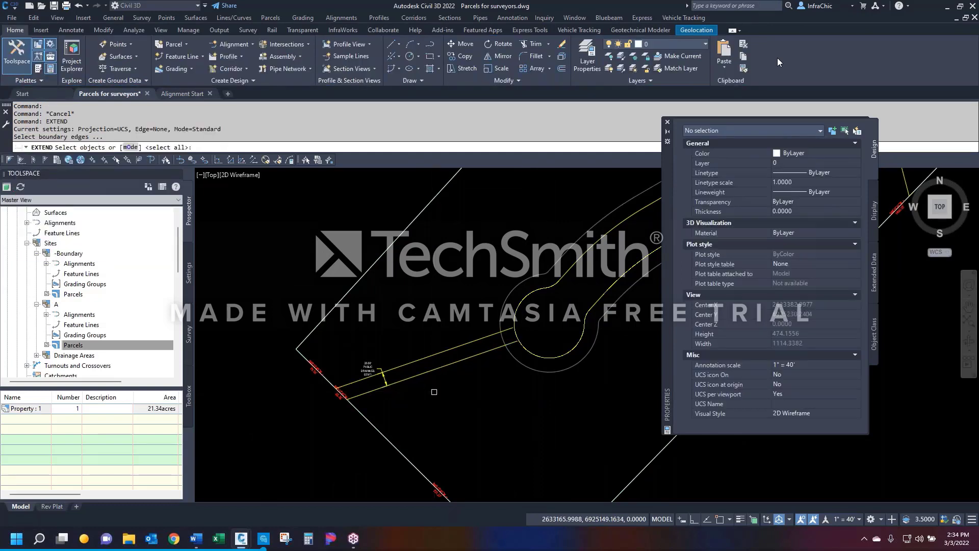
{"action": "left_click", "coordinate": [514, 338]}
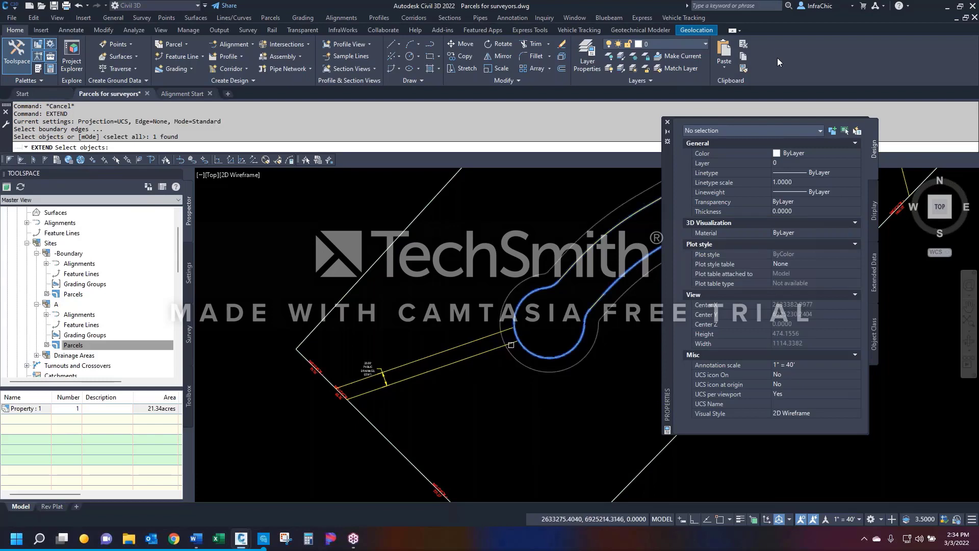
{"action": "left_click", "coordinate": [512, 342]}
{"action": "left_click", "coordinate": [509, 336]}
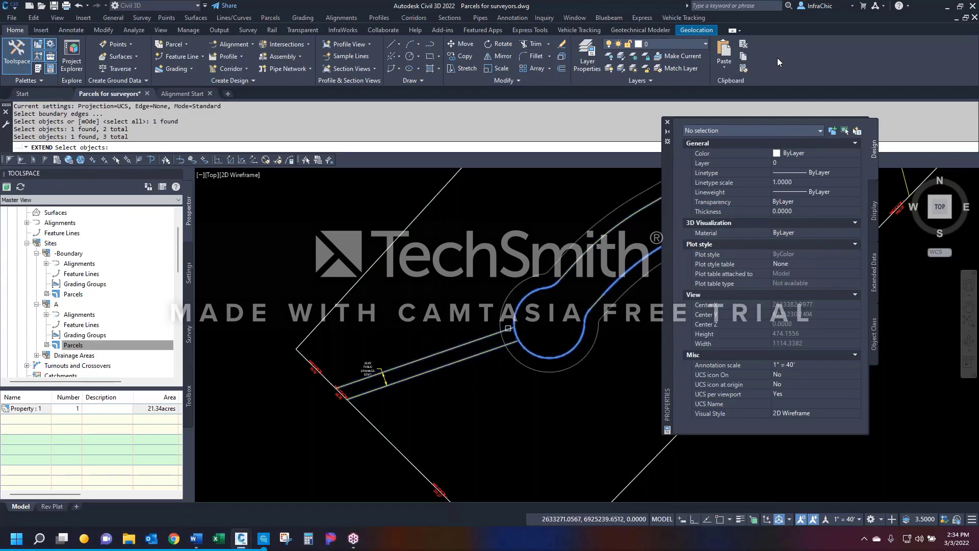
{"action": "key", "text": "Return"}
{"action": "left_click", "coordinate": [508, 337]}
{"action": "key", "text": "Return"}
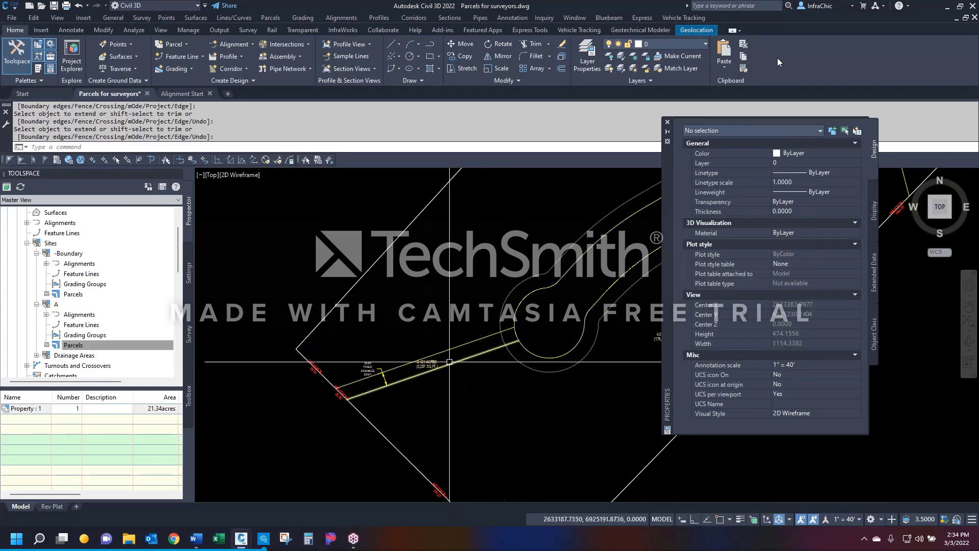
Step: Set the parcel style of the southwest drainage easement parcel to Open Space and clear the selection
{"action": "scroll", "coordinate": [426, 364], "scroll_direction": "up", "scroll_amount": 2}
{"action": "left_click", "coordinate": [425, 364]}
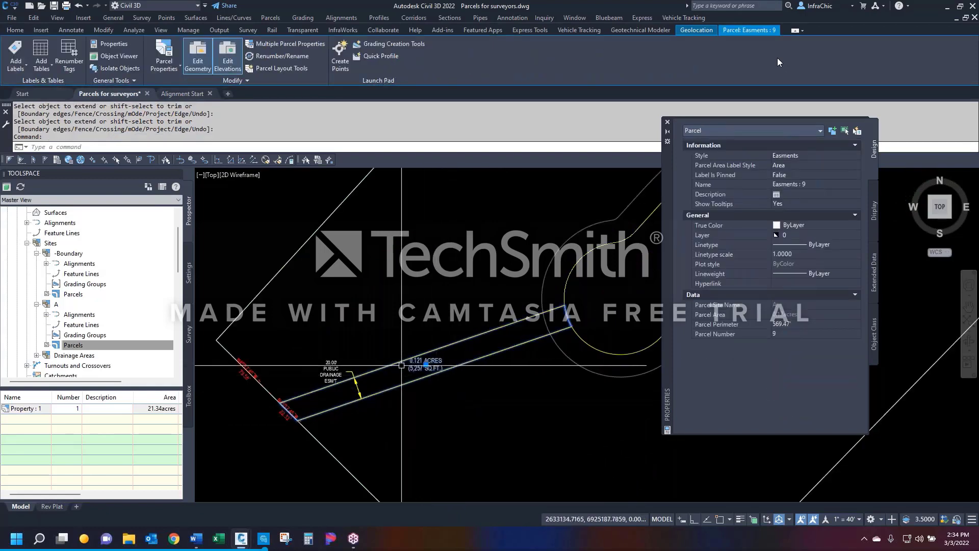
{"action": "left_click", "coordinate": [794, 156]}
{"action": "left_click", "coordinate": [794, 156]}
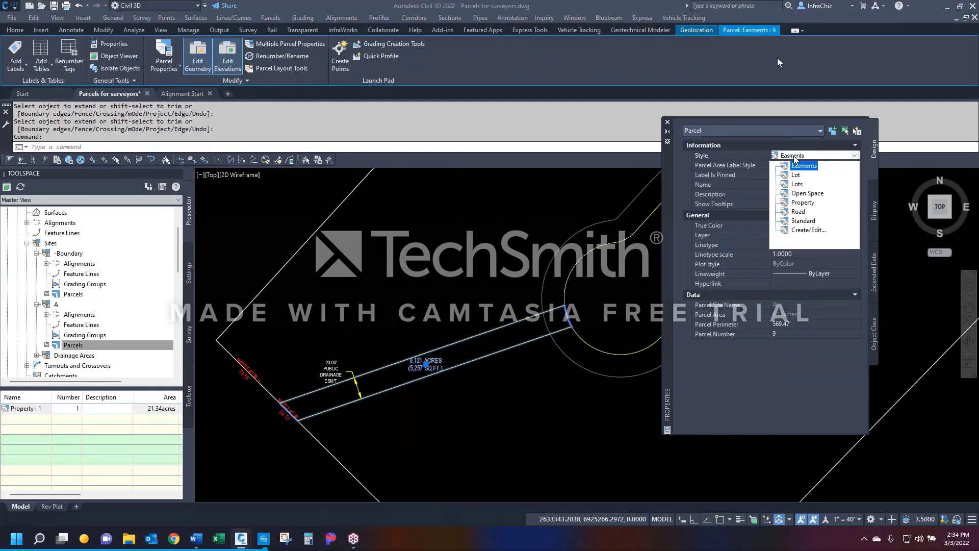
{"action": "left_click", "coordinate": [804, 197]}
{"action": "key", "text": "Escape"}
{"action": "scroll", "coordinate": [409, 389], "scroll_direction": "down", "scroll_amount": 6}
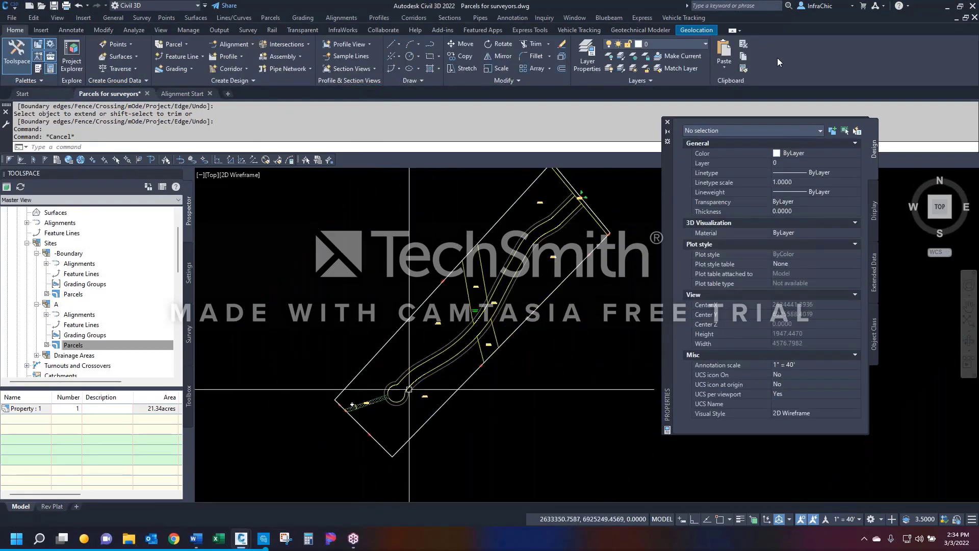
Step: Change the parcel style of the two easement parcels crossing the middle of the road to Open Space and clear the selection
{"action": "left_click", "coordinate": [487, 349]}
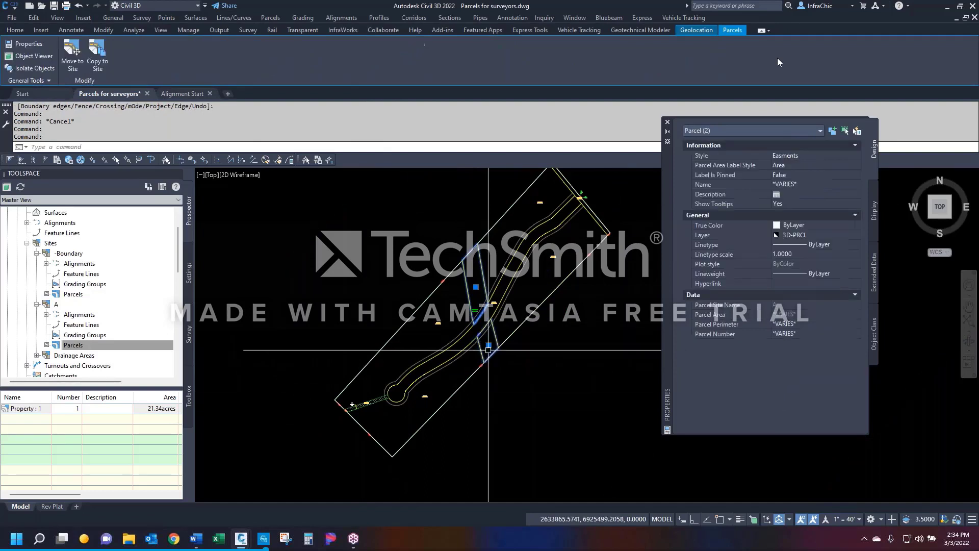
{"action": "left_click", "coordinate": [796, 157]}
{"action": "left_click", "coordinate": [796, 157]}
{"action": "left_click", "coordinate": [803, 193]}
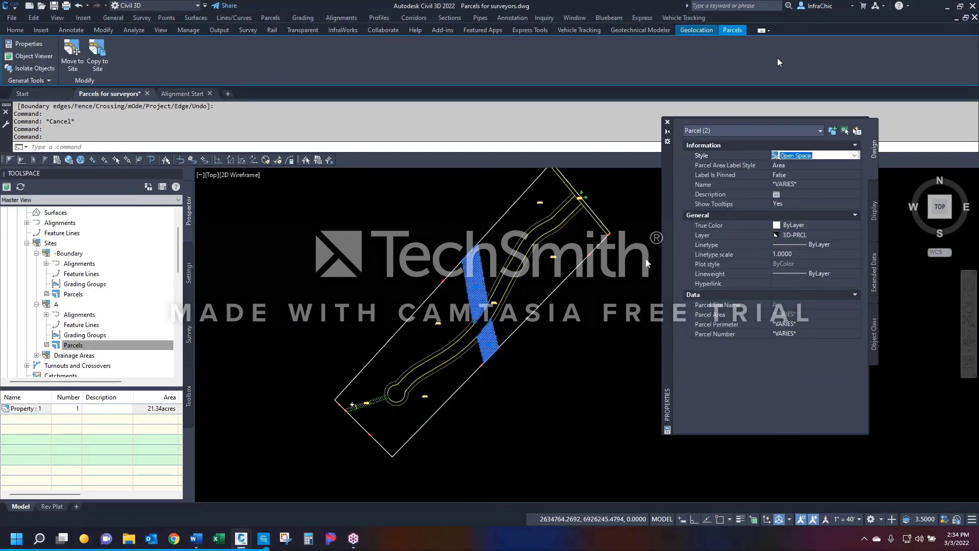
{"action": "key", "text": "Escape"}
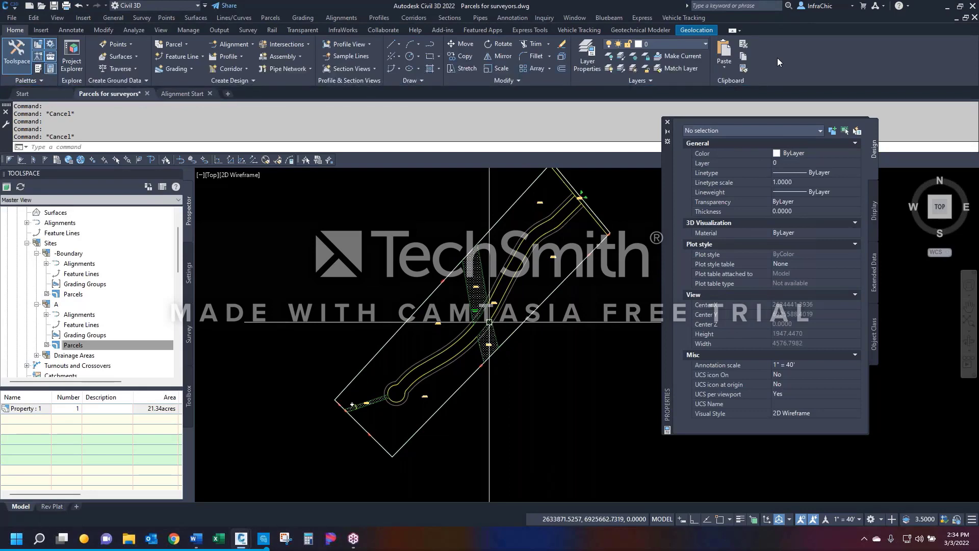
Step: Check the road parcel's object properties near the middle of the site
{"action": "scroll", "coordinate": [489, 322], "scroll_direction": "up", "scroll_amount": 5}
{"action": "left_click", "coordinate": [500, 280]}
{"action": "scroll", "coordinate": [500, 279], "scroll_direction": "down", "scroll_amount": 5}
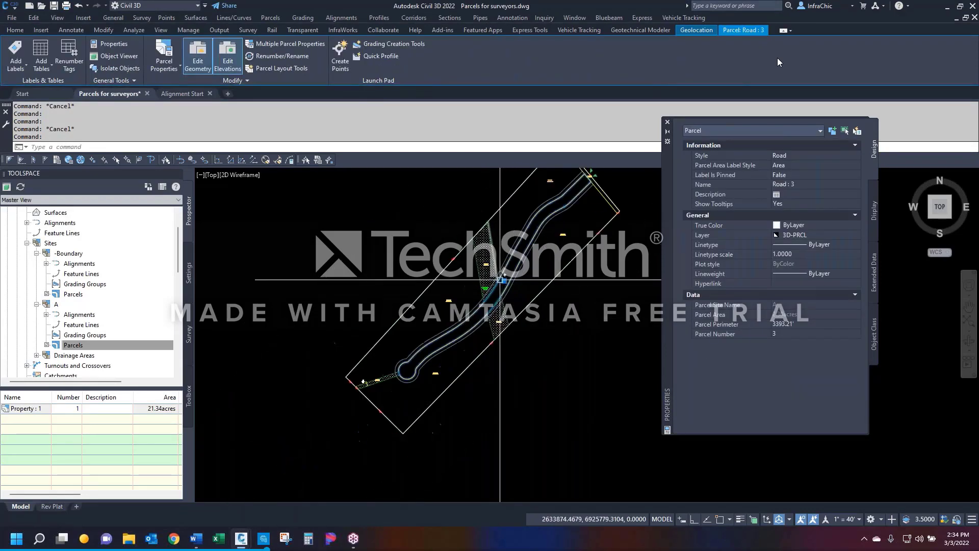
{"action": "key", "text": "Escape"}
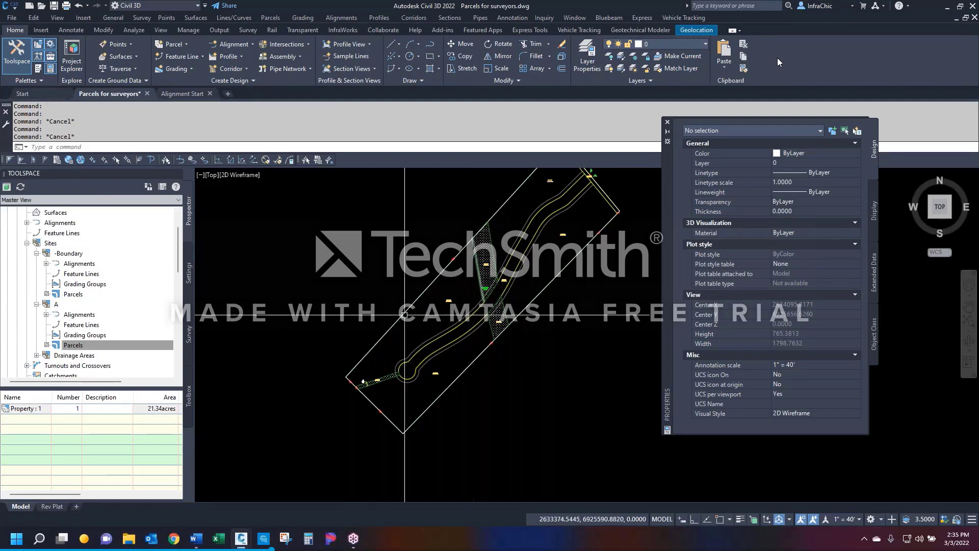
Step: Move Property to the first place of the parcel style display order in the site parcel properties of site A
{"action": "left_click", "coordinate": [74, 346]}
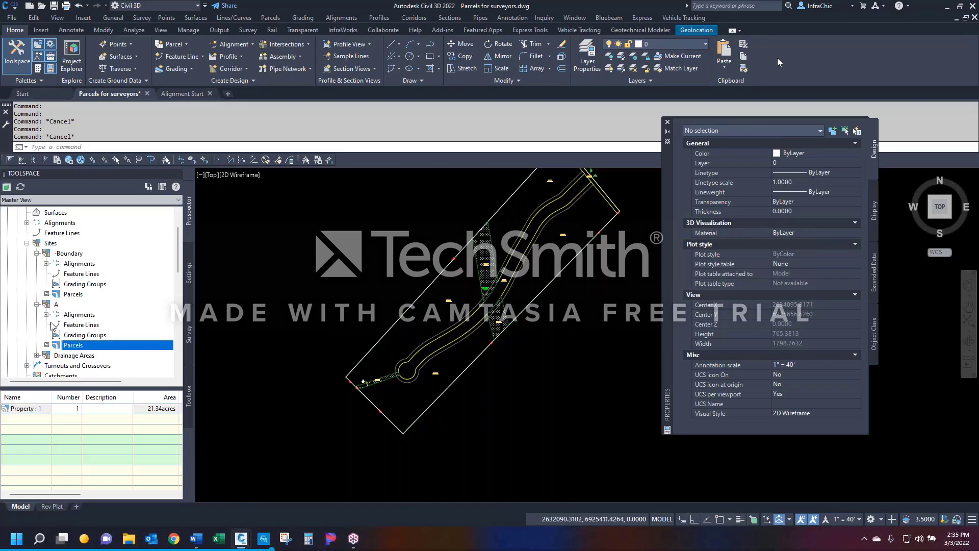
{"action": "right_click", "coordinate": [74, 347]}
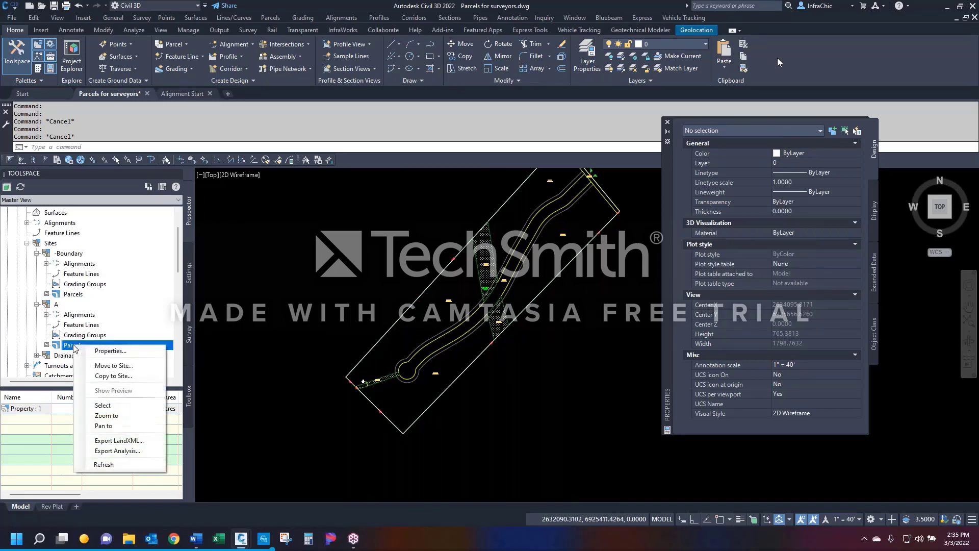
{"action": "left_click", "coordinate": [112, 351]}
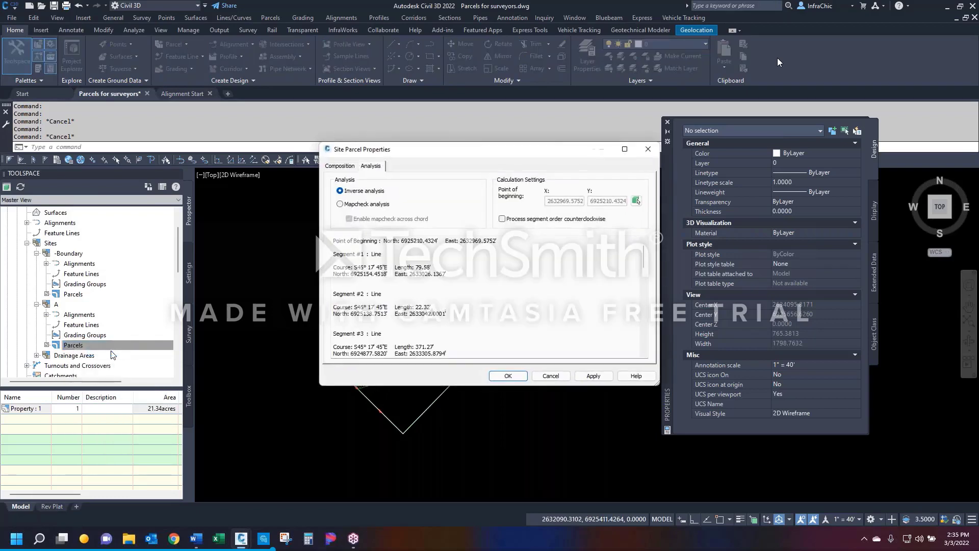
{"action": "left_click", "coordinate": [345, 167]}
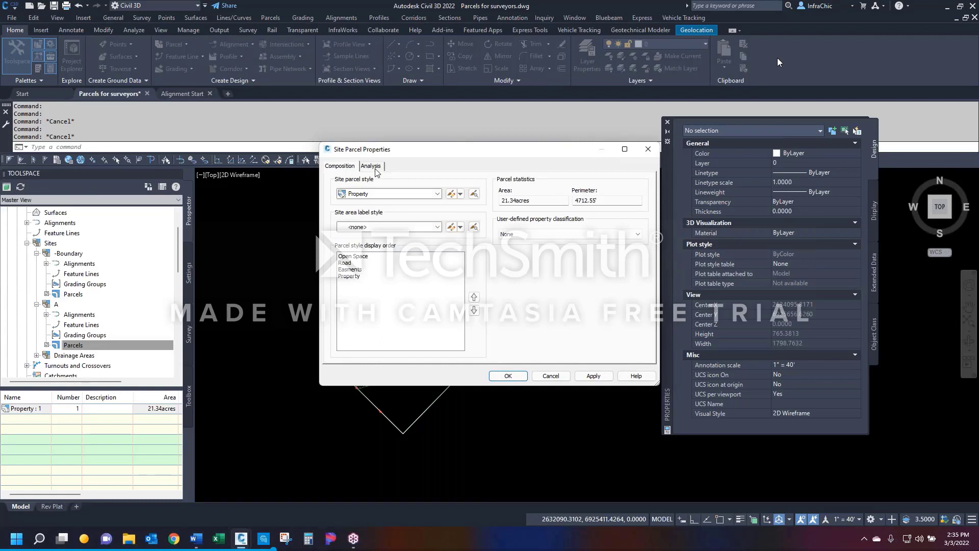
{"action": "mouse_move", "coordinate": [367, 149]}
{"action": "left_mouse_down"}
{"action": "mouse_move", "coordinate": [268, 146]}
{"action": "mouse_move", "coordinate": [147, 93]}
{"action": "left_mouse_up"}
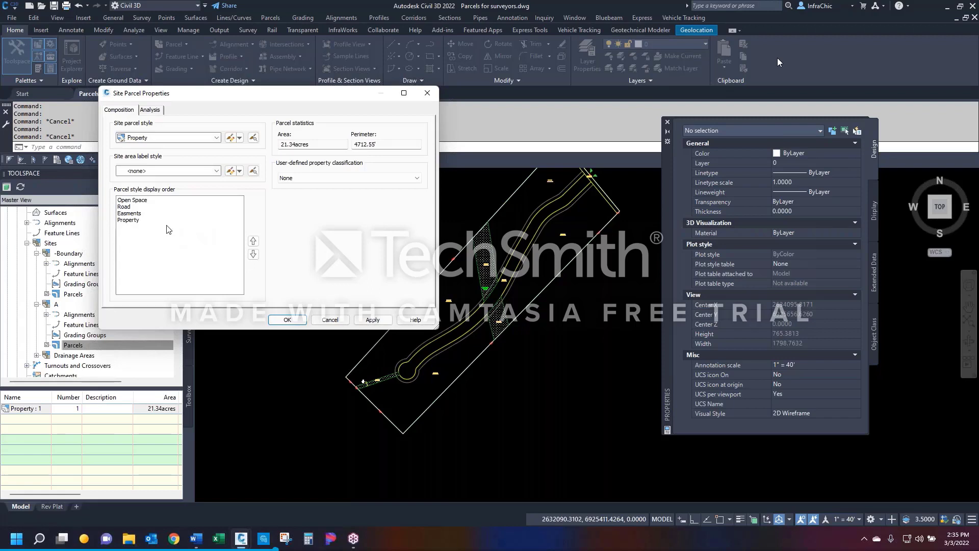
{"action": "left_click", "coordinate": [126, 220]}
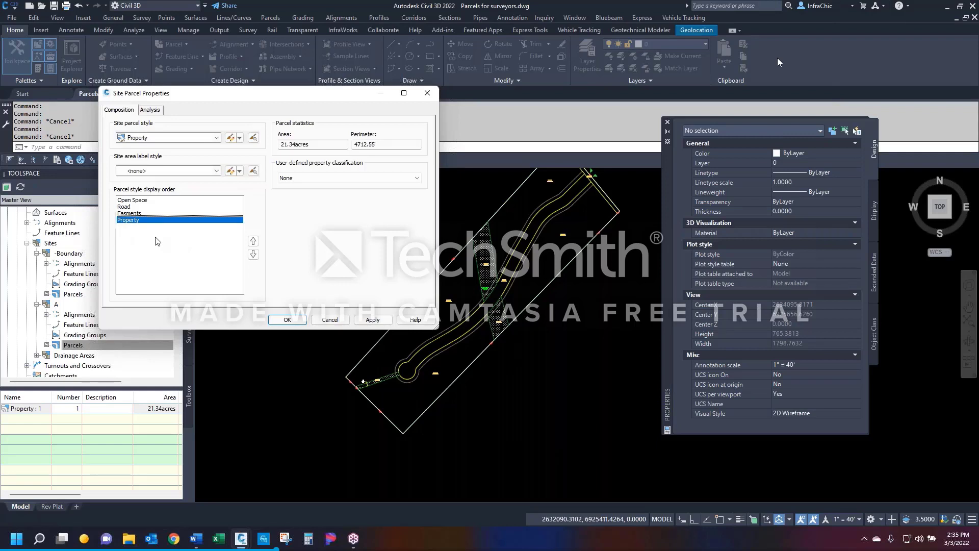
{"action": "left_click", "coordinate": [254, 241]}
{"action": "left_click", "coordinate": [254, 242]}
{"action": "left_click", "coordinate": [253, 241]}
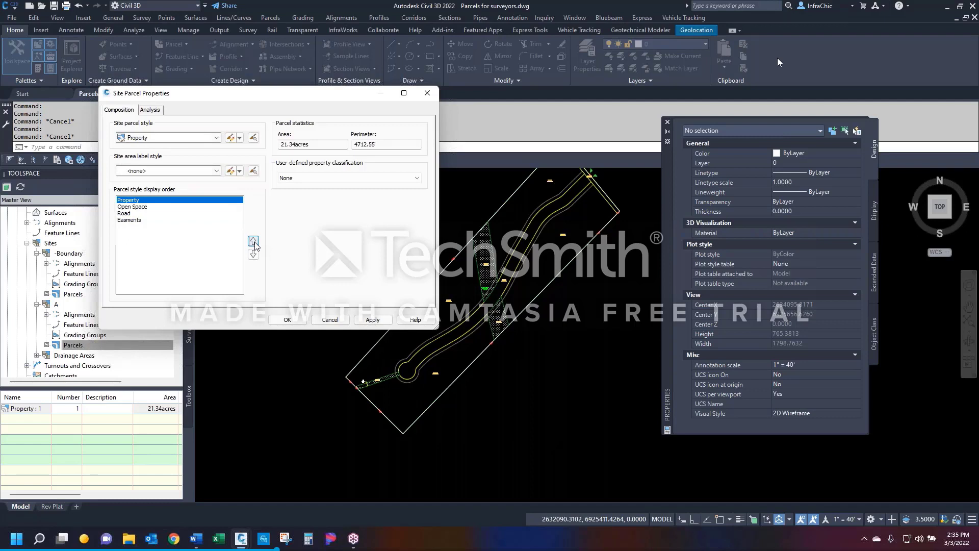
Step: Place Road above Open Space in the parcel style display order and accept the site parcel properties
{"action": "left_click", "coordinate": [126, 213]}
{"action": "left_click", "coordinate": [253, 240]}
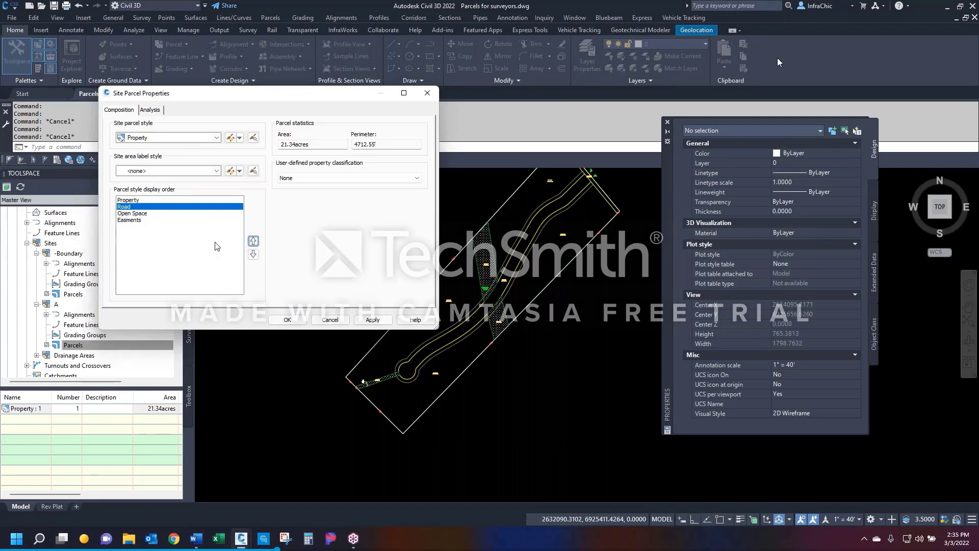
{"action": "left_click", "coordinate": [137, 220]}
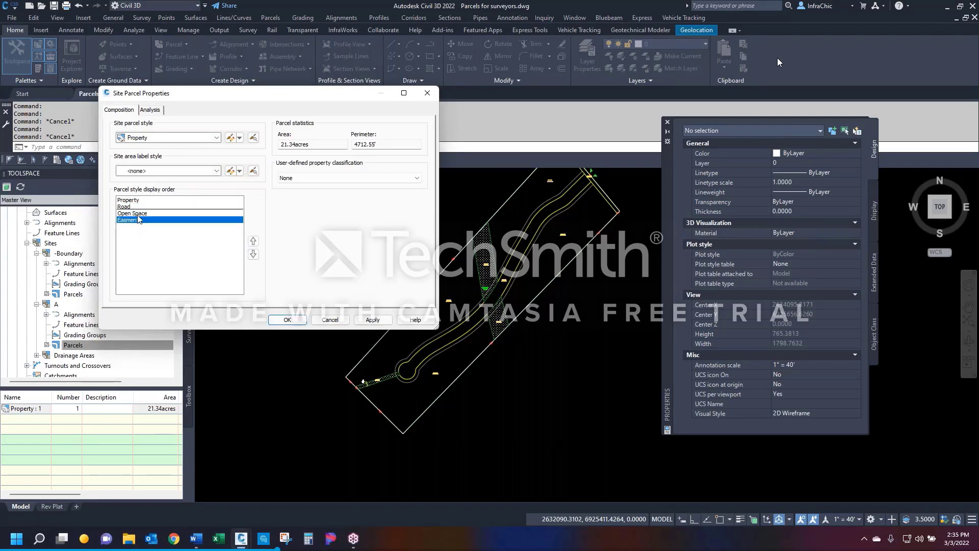
{"action": "left_click", "coordinate": [130, 201]}
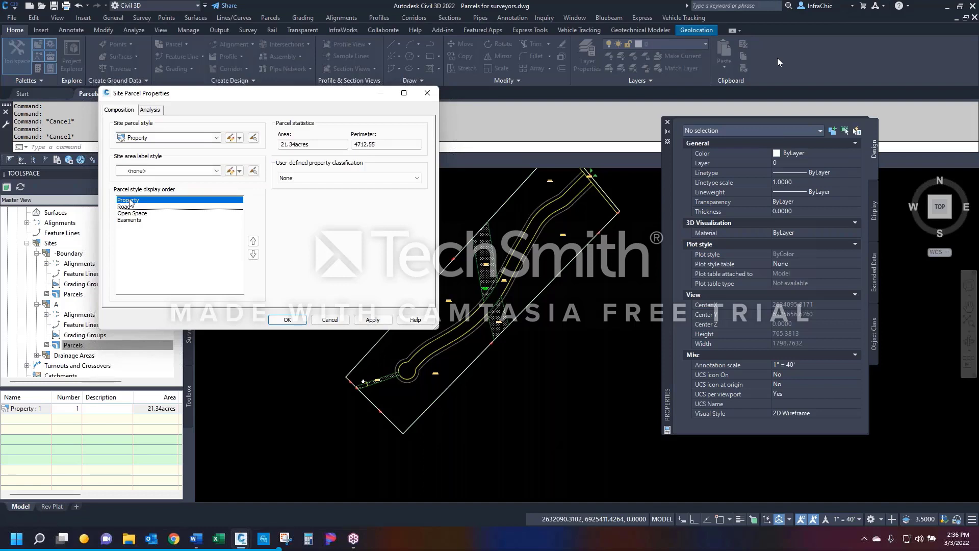
{"action": "left_click", "coordinate": [132, 207]}
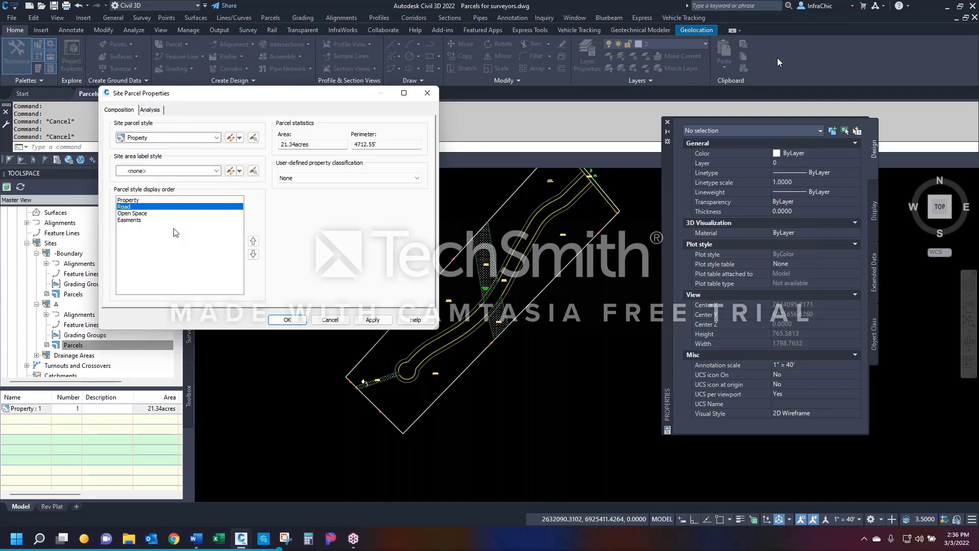
{"action": "left_click", "coordinate": [287, 320]}
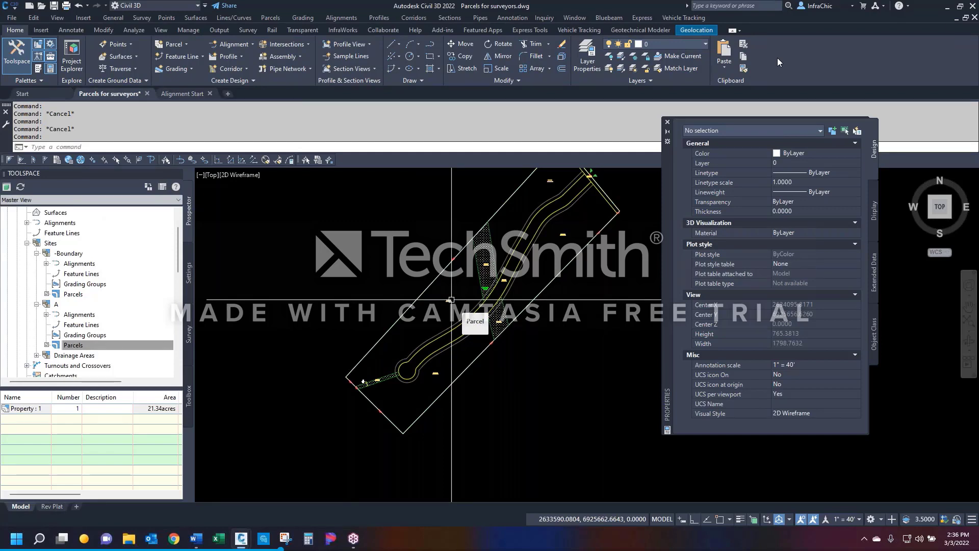
Step: Open the parcel creation tools with their sizing parameters and open the minimum area value for editing
{"action": "scroll", "coordinate": [451, 299], "scroll_direction": "down", "scroll_amount": 6}
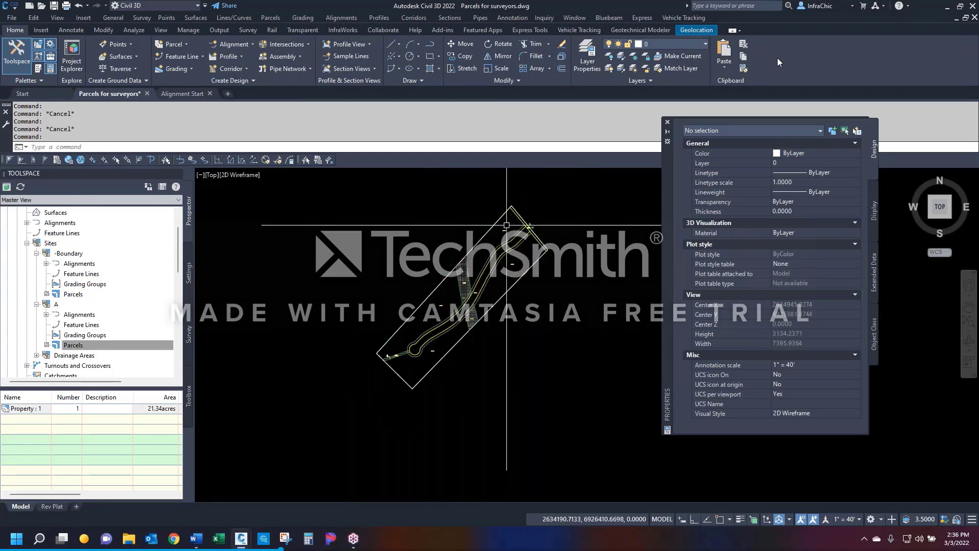
{"action": "left_click", "coordinate": [186, 44]}
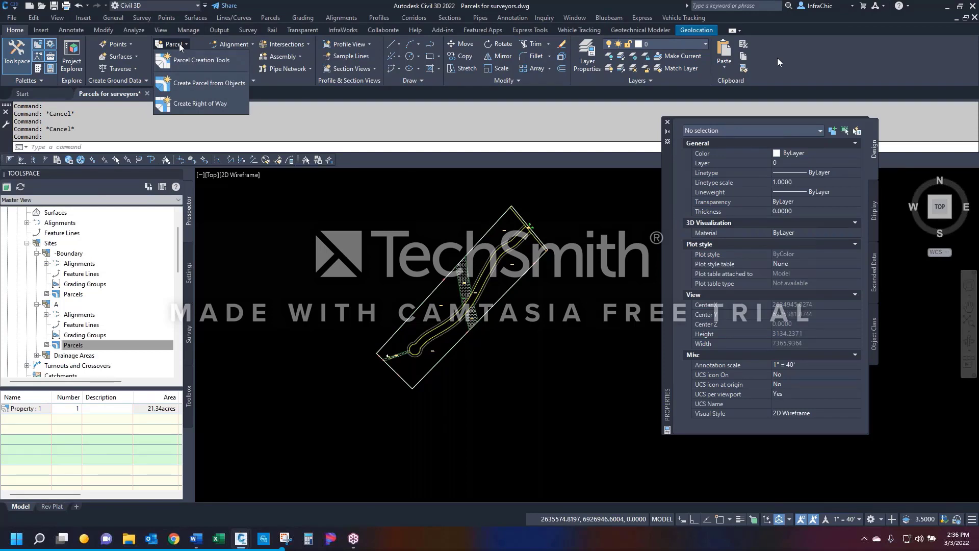
{"action": "left_click", "coordinate": [181, 62]}
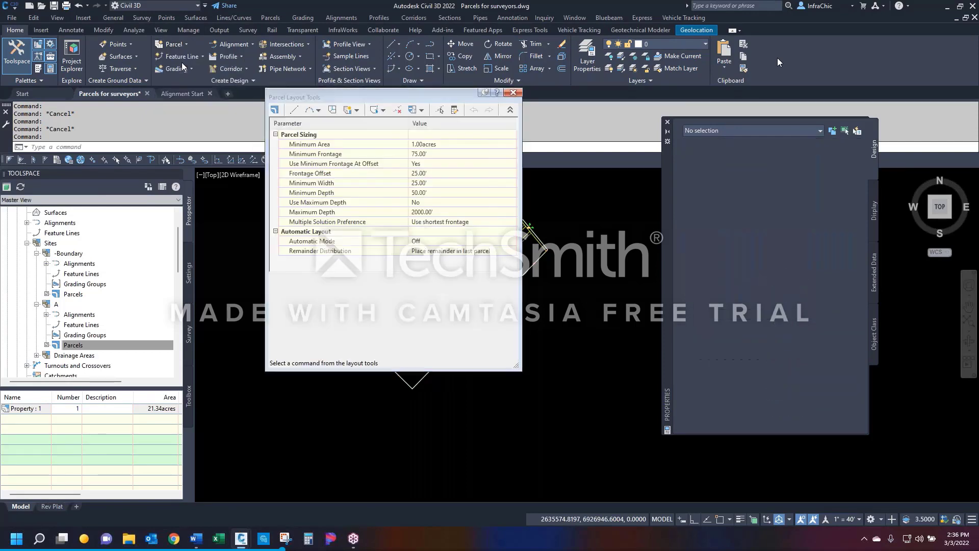
{"action": "left_click_drag", "start_coordinate": [317, 95], "coordinate": [188, 82]}
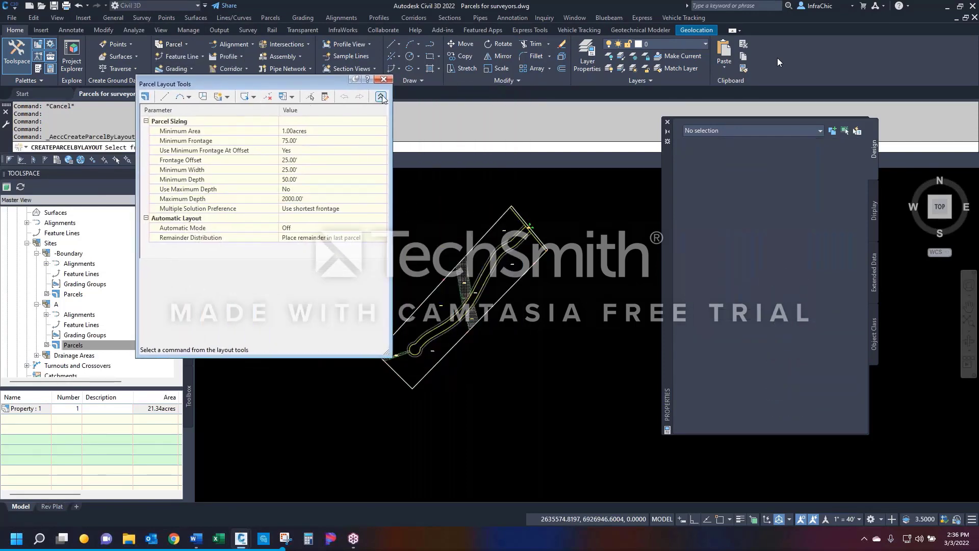
{"action": "left_click", "coordinate": [380, 97]}
{"action": "left_click", "coordinate": [380, 97]}
{"action": "left_click", "coordinate": [299, 132]}
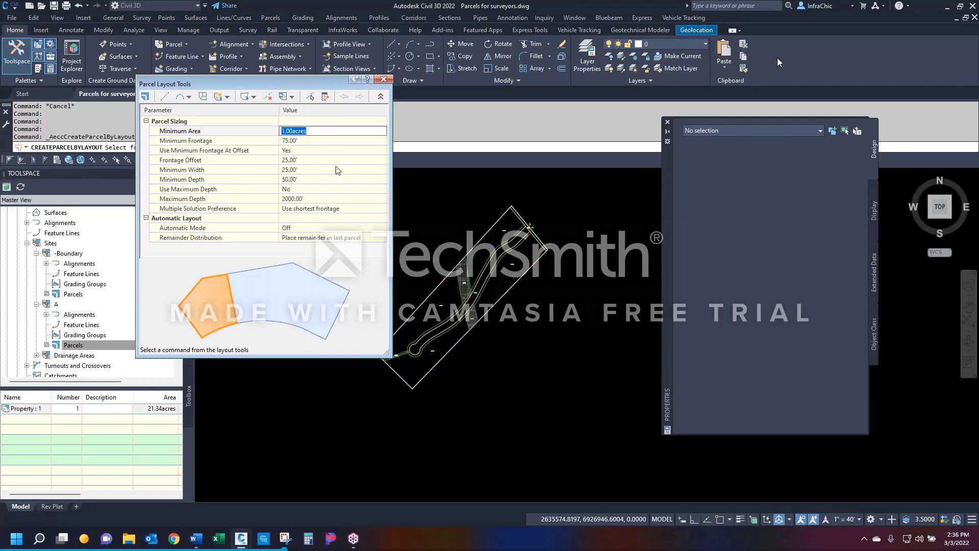
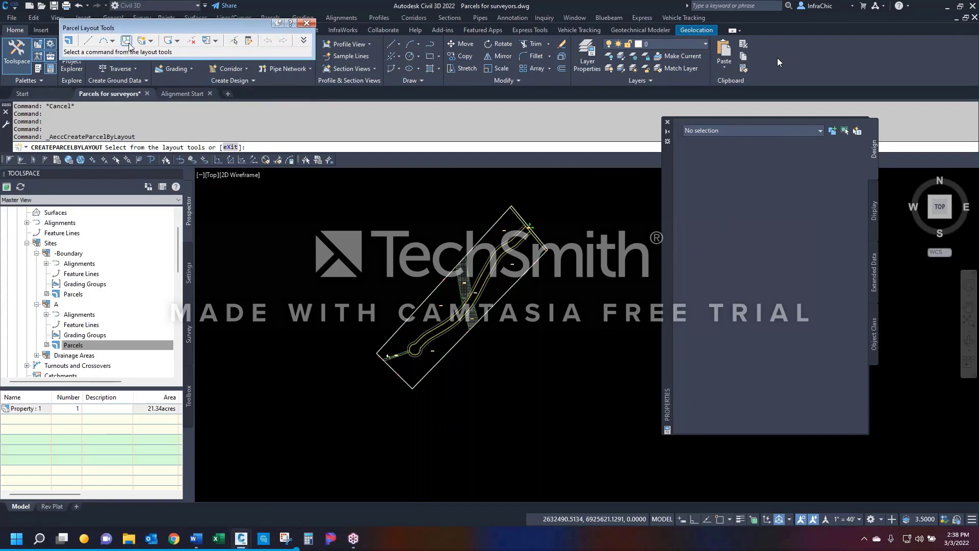
Step: Reopen the parcel creation tools and start the Slide Line - Create command for laying out lots
{"action": "left_click", "coordinate": [147, 41]}
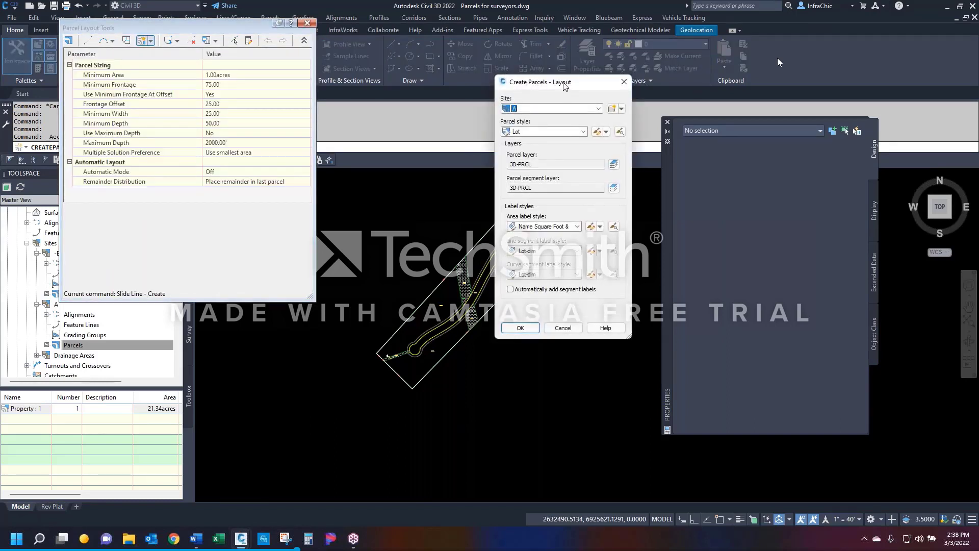
{"action": "left_click", "coordinate": [623, 82]}
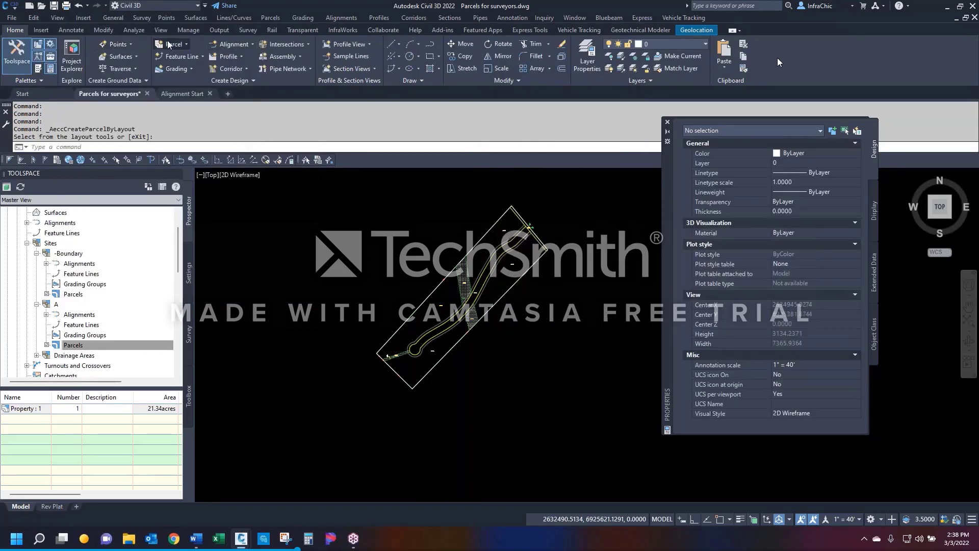
{"action": "left_click", "coordinate": [188, 43]}
{"action": "left_click", "coordinate": [188, 57]}
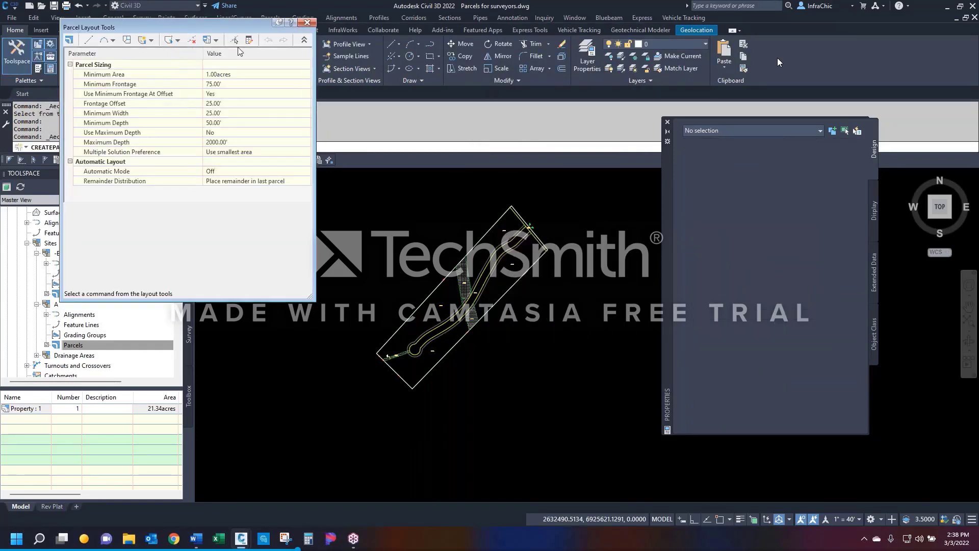
{"action": "left_click", "coordinate": [304, 40]}
{"action": "left_click", "coordinate": [152, 40]}
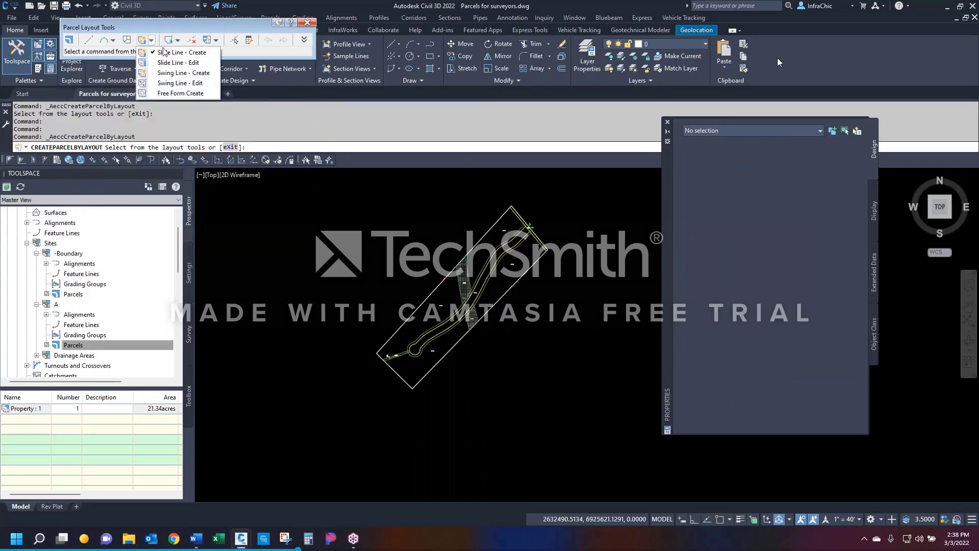
{"action": "left_click", "coordinate": [163, 52]}
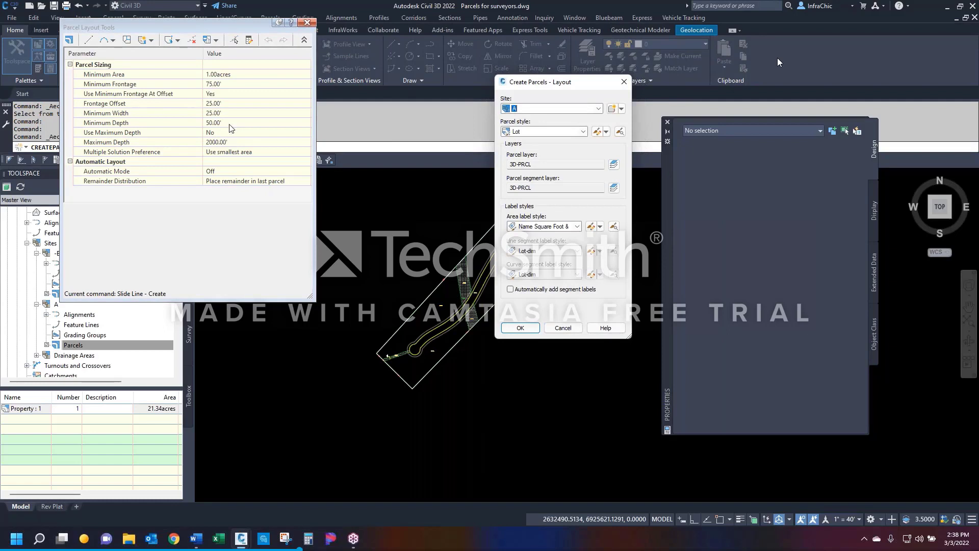
Step: Choose Lot as the parcel style for the new parcels laid out in site A
{"action": "left_click_drag", "start_coordinate": [526, 82], "coordinate": [411, 31]}
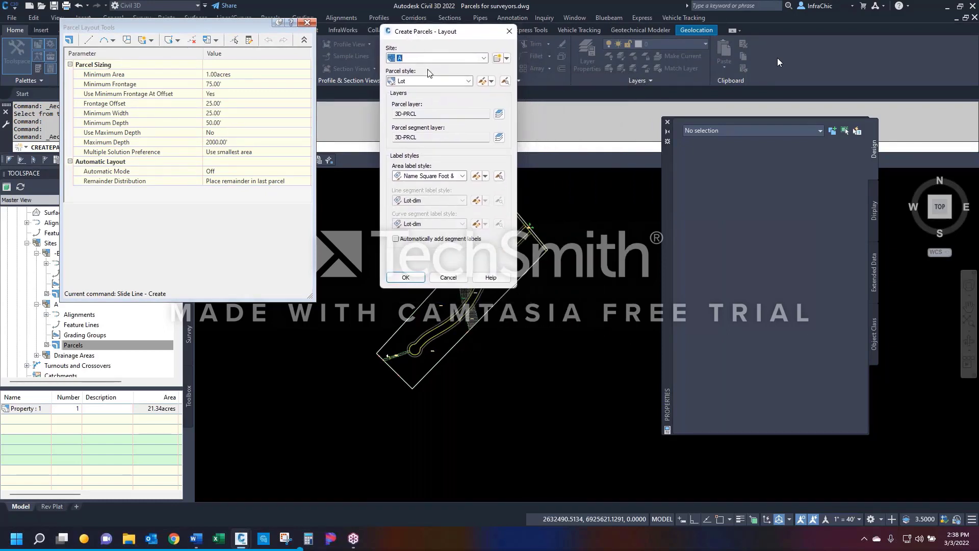
{"action": "left_click", "coordinate": [422, 82]}
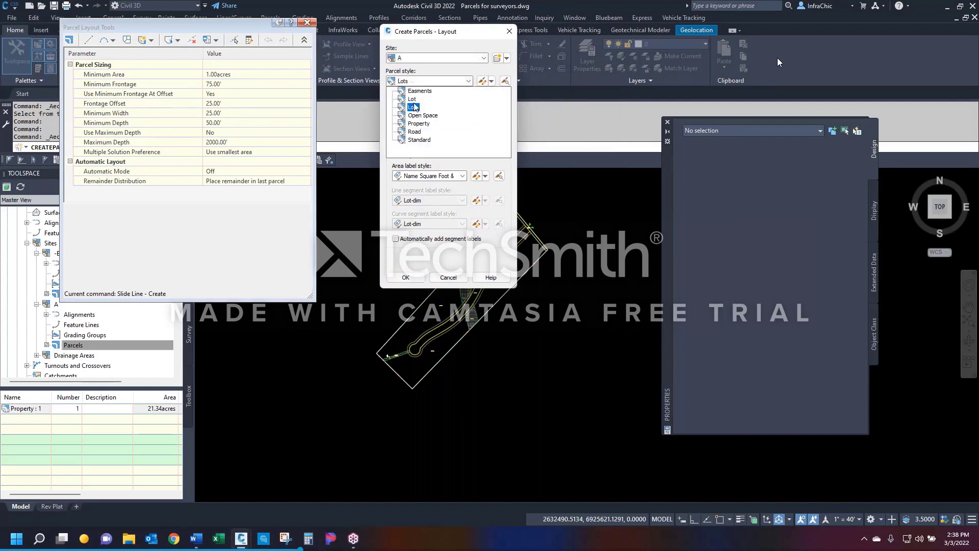
{"action": "left_click", "coordinate": [412, 99]}
{"action": "left_click", "coordinate": [414, 83]}
{"action": "left_click", "coordinate": [413, 99]}
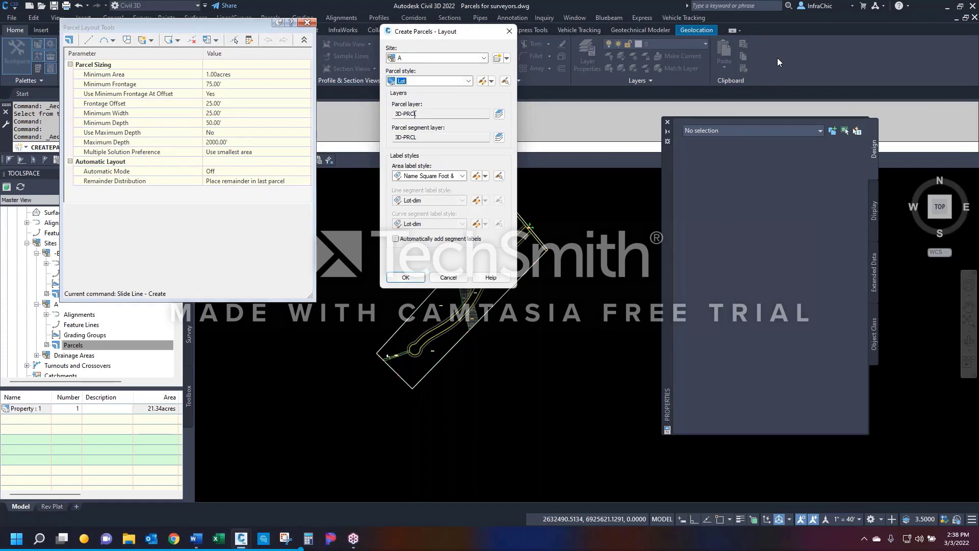
Step: Turn on automatic segment labels, choose the Lot-dim parcel curve label style, and accept the parcel creation settings
{"action": "left_click", "coordinate": [462, 176]}
{"action": "left_click", "coordinate": [457, 202]}
{"action": "left_click", "coordinate": [395, 238]}
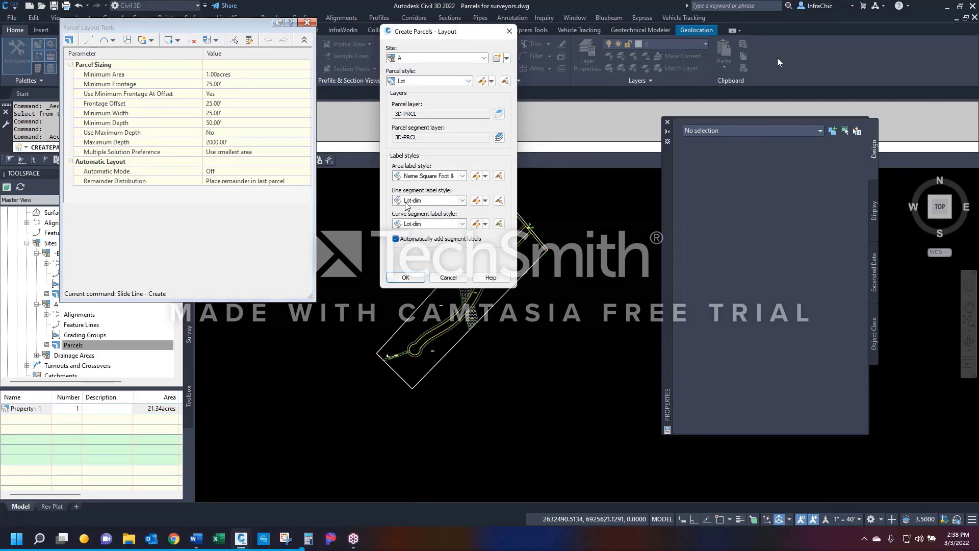
{"action": "left_click", "coordinate": [411, 227]}
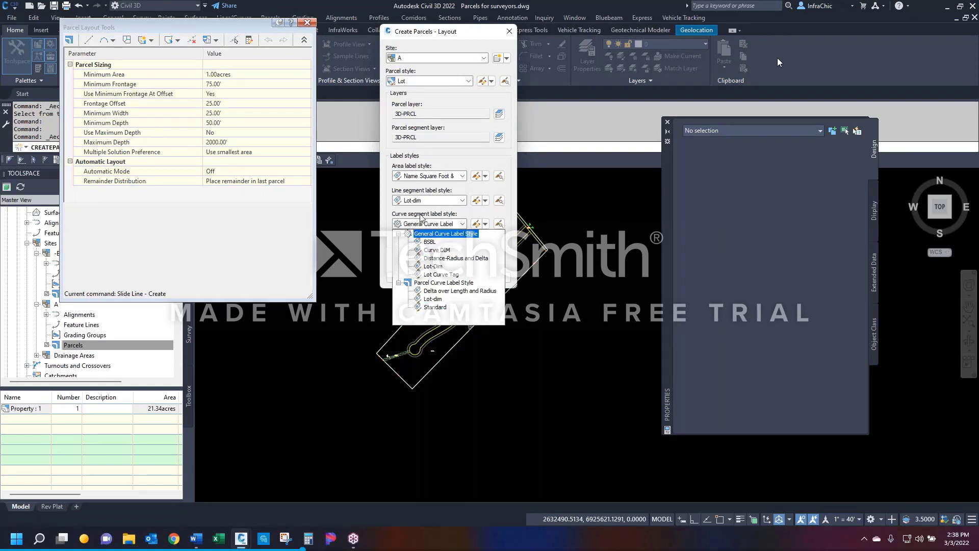
{"action": "left_click", "coordinate": [432, 298]}
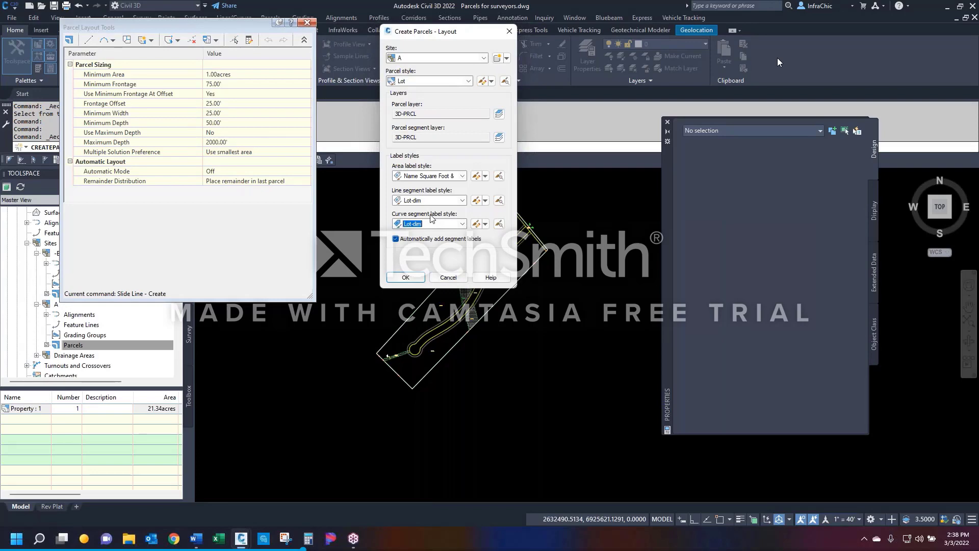
{"action": "left_click", "coordinate": [413, 277]}
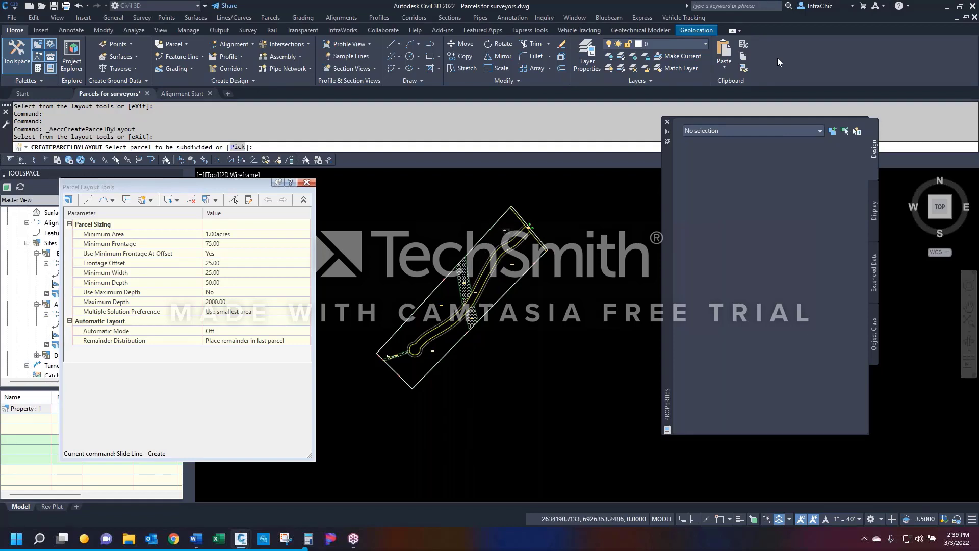
Step: Pick the parcel northwest of the road for subdivision and start its frontage at the endpoint where the hatched easement meets the road
{"action": "left_click", "coordinate": [512, 265]}
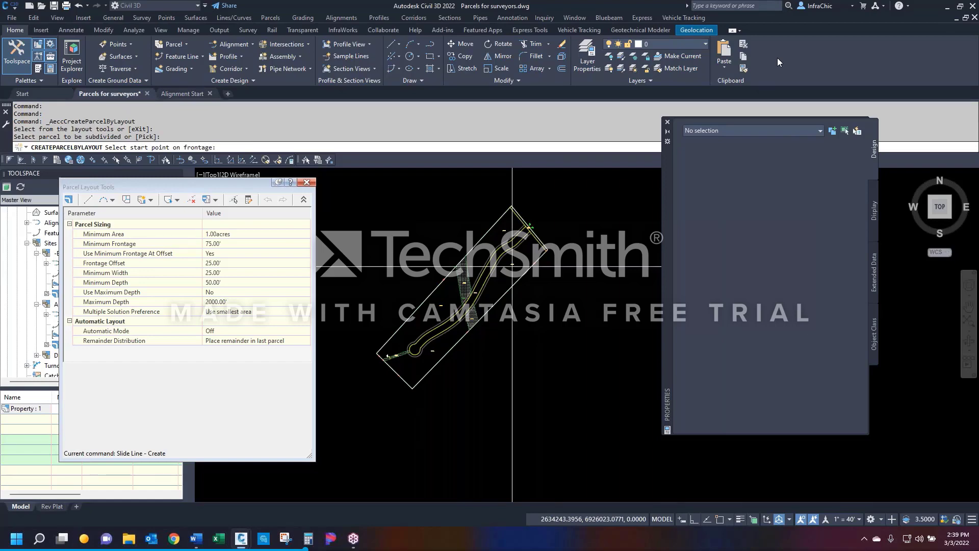
{"action": "scroll", "coordinate": [459, 309], "scroll_direction": "up", "scroll_amount": 5}
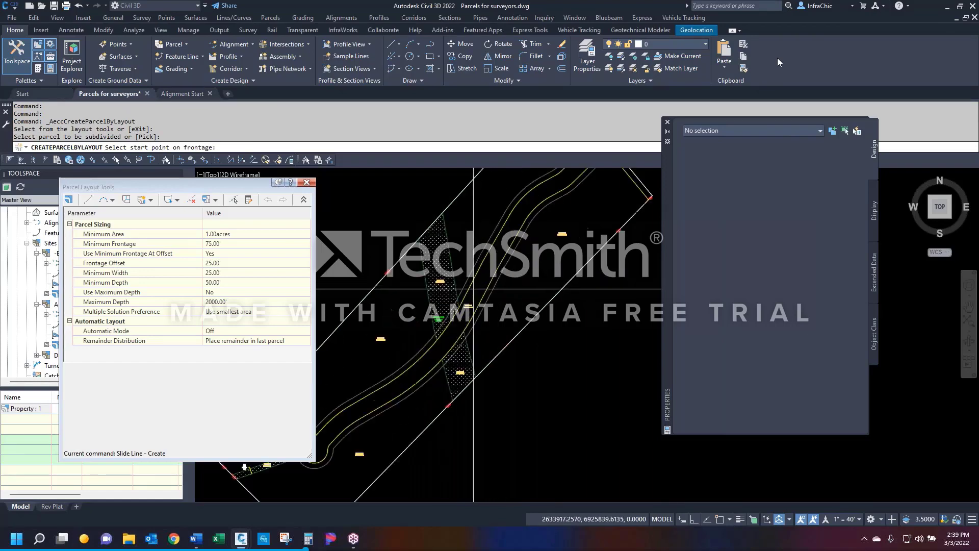
{"action": "scroll", "coordinate": [462, 306], "scroll_direction": "down", "scroll_amount": 3}
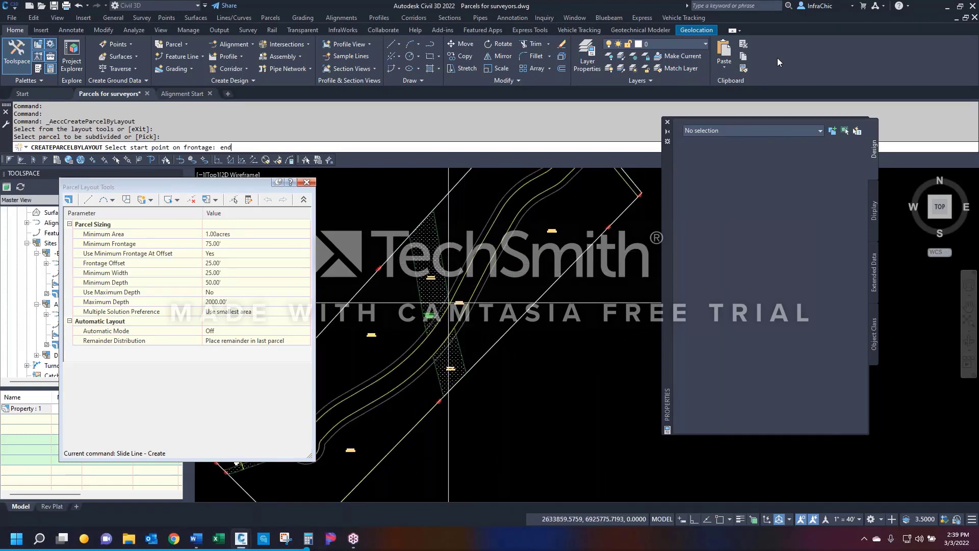
{"action": "key", "text": "Return"}
{"action": "scroll", "coordinate": [451, 304], "scroll_direction": "up", "scroll_amount": 4}
{"action": "left_click", "coordinate": [453, 302]}
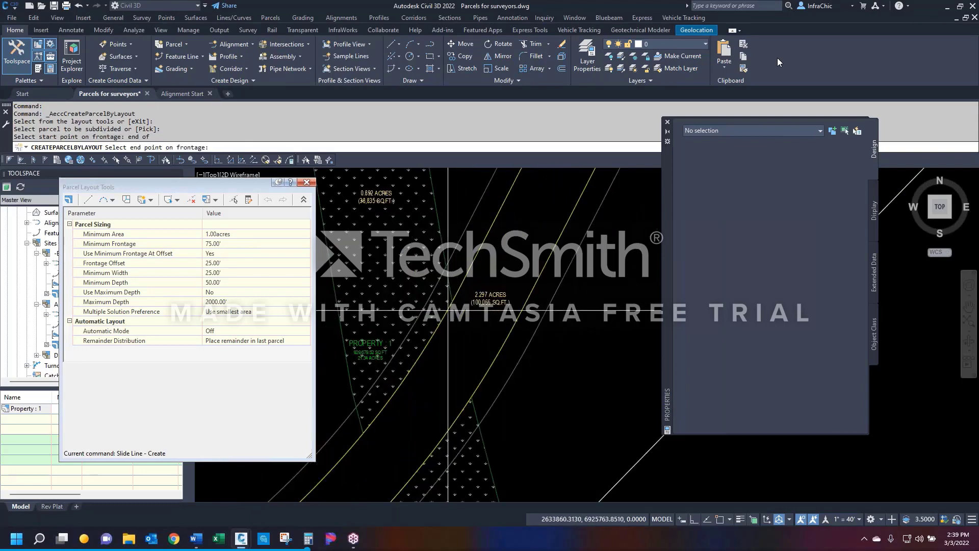
Step: End the northwest parcel's frontage at the endpoint of the road line at the site's northeast end
{"action": "scroll", "coordinate": [451, 303], "scroll_direction": "down", "scroll_amount": 4}
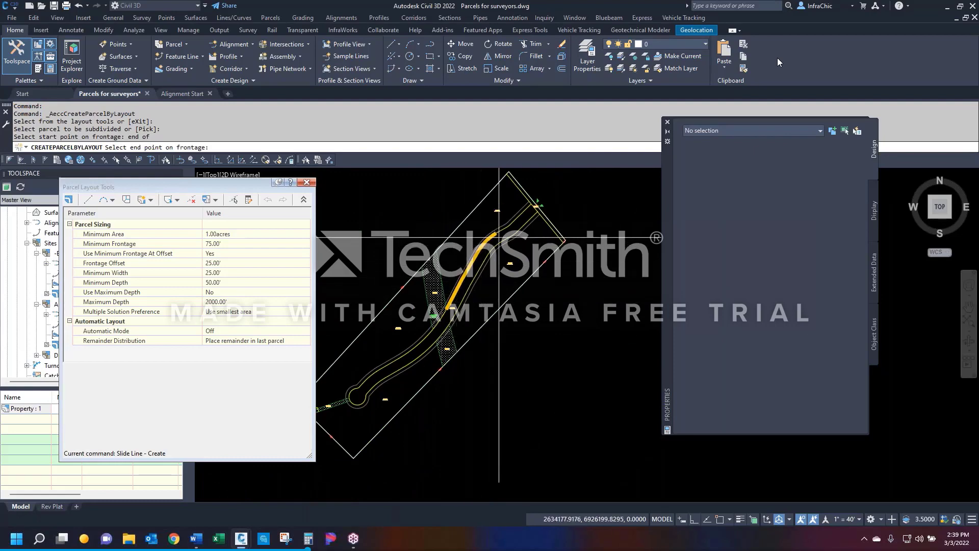
{"action": "scroll", "coordinate": [516, 234], "scroll_direction": "up", "scroll_amount": 4}
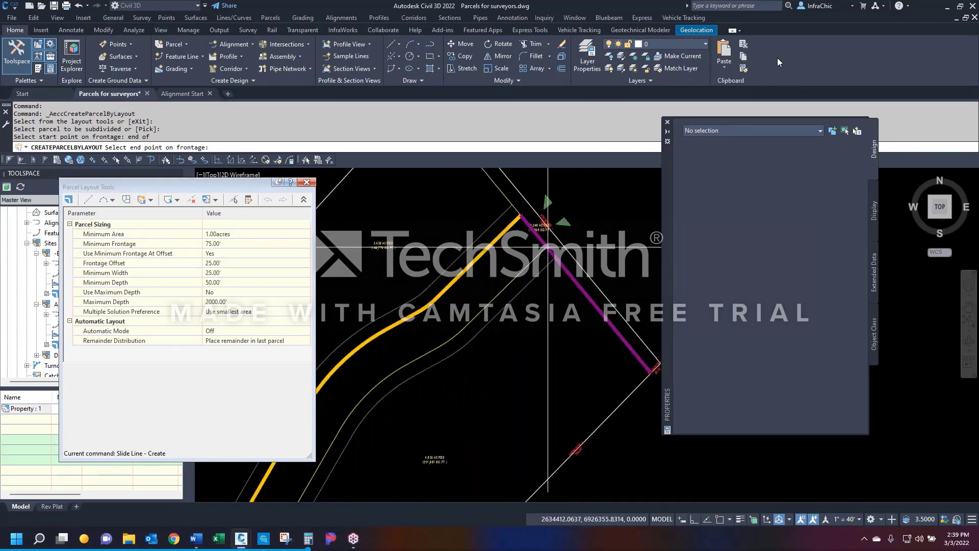
{"action": "scroll", "coordinate": [534, 235], "scroll_direction": "down", "scroll_amount": 2}
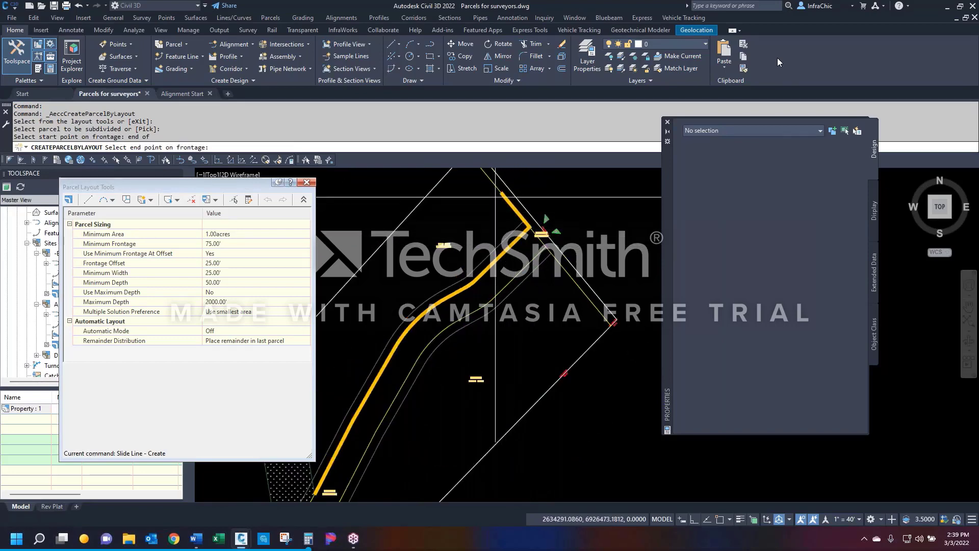
{"action": "scroll", "coordinate": [499, 248], "scroll_direction": "up", "scroll_amount": 2}
{"action": "scroll", "coordinate": [530, 235], "scroll_direction": "down", "scroll_amount": 2}
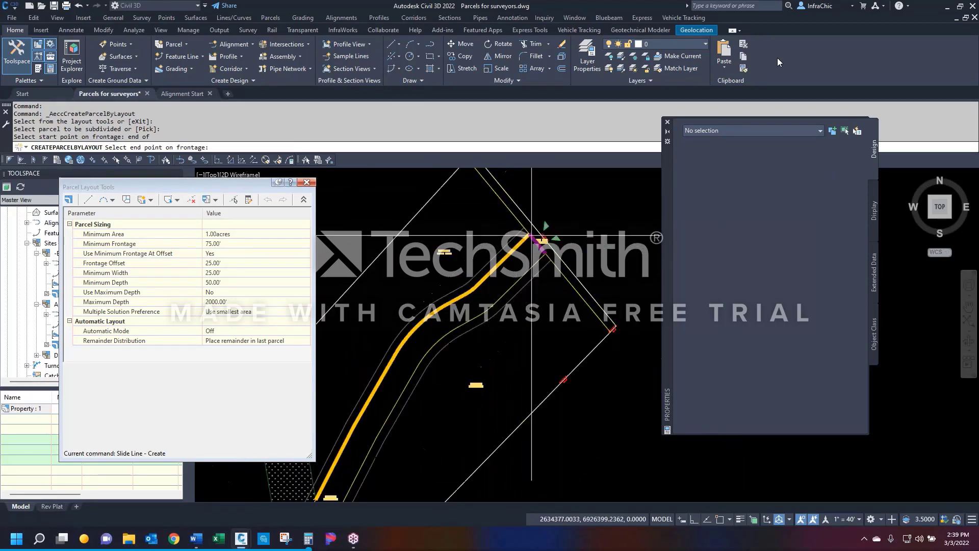
{"action": "scroll", "coordinate": [530, 234], "scroll_direction": "up", "scroll_amount": 2}
{"action": "type", "text": "end"}
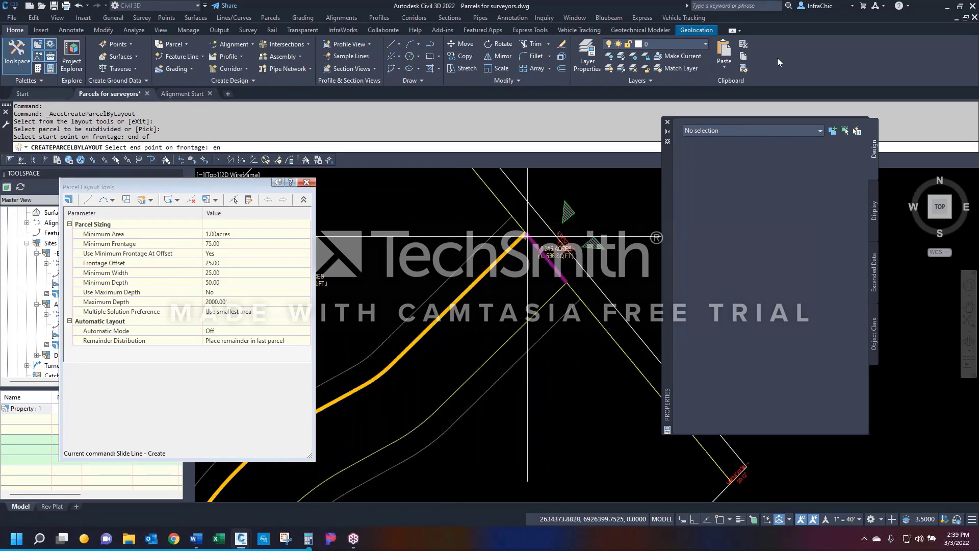
{"action": "key", "text": "Return"}
{"action": "left_click", "coordinate": [526, 235]}
{"action": "scroll", "coordinate": [554, 220], "scroll_direction": "down", "scroll_amount": 4}
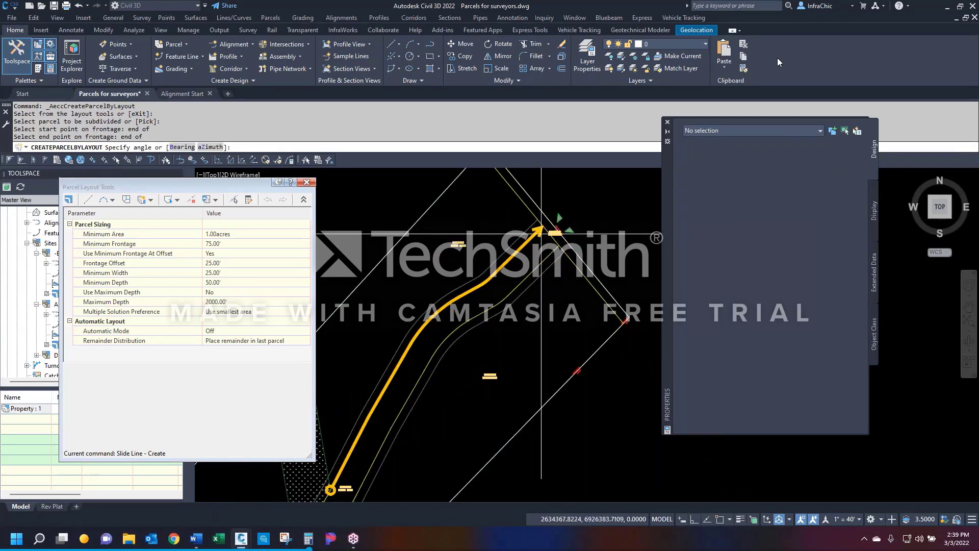
Step: Keep the default lot line angle and accept the three proposed lots along the northwest frontage, then dismiss the frontage message
{"action": "scroll", "coordinate": [552, 220], "scroll_direction": "down", "scroll_amount": 2}
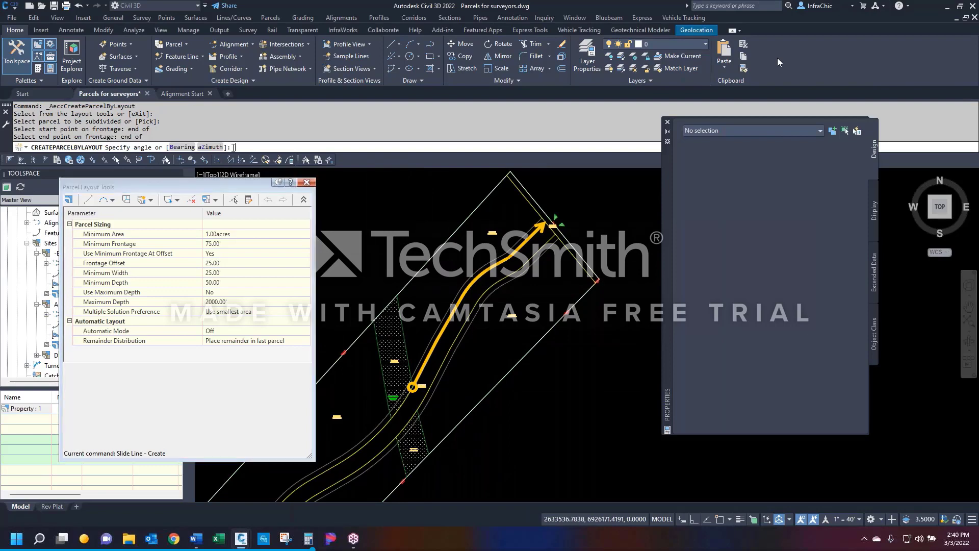
{"action": "key", "text": "Return"}
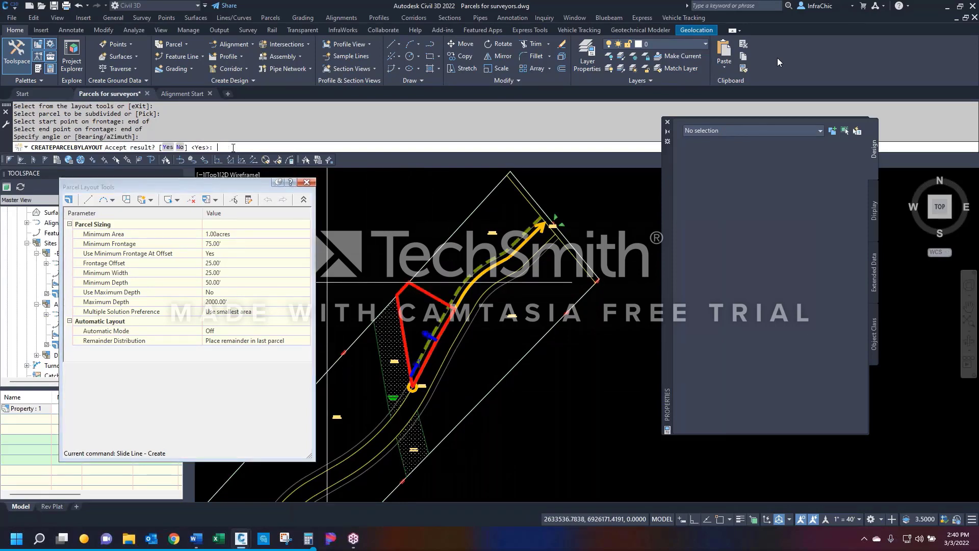
{"action": "key", "text": "Return"}
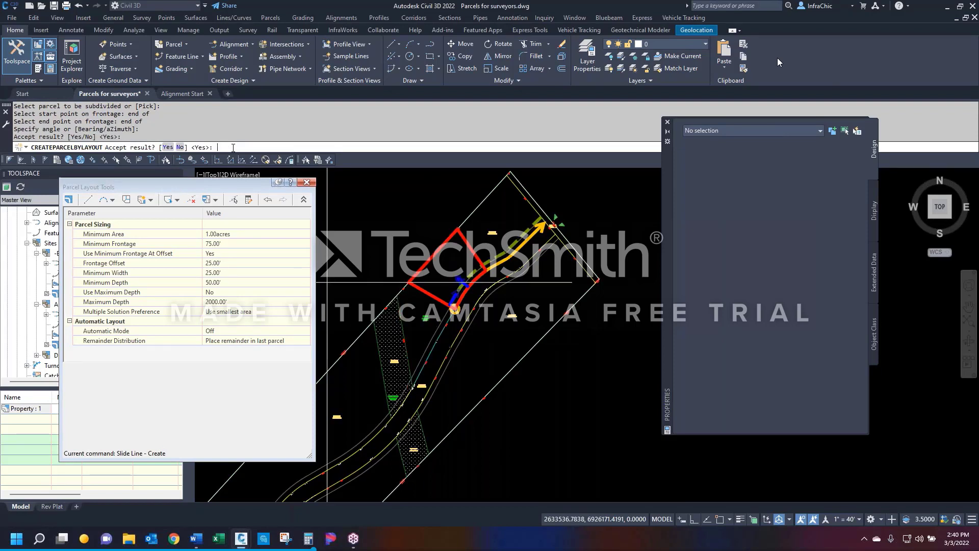
{"action": "key", "text": "Return"}
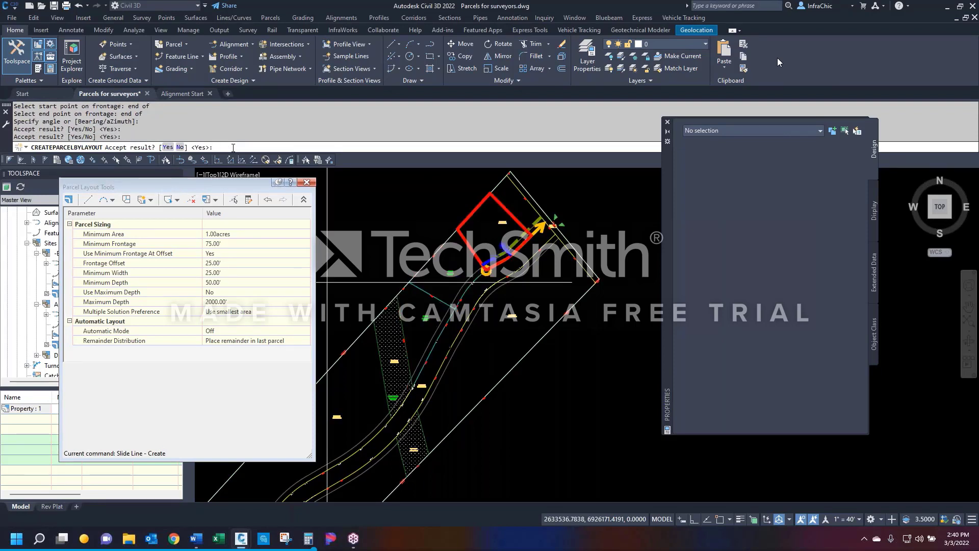
{"action": "key", "text": "Return"}
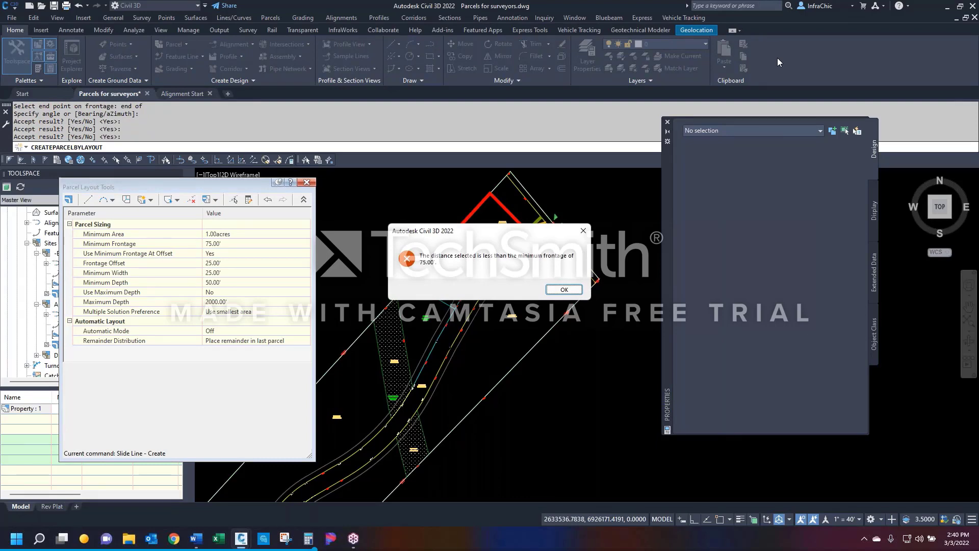
{"action": "left_click", "coordinate": [564, 289]}
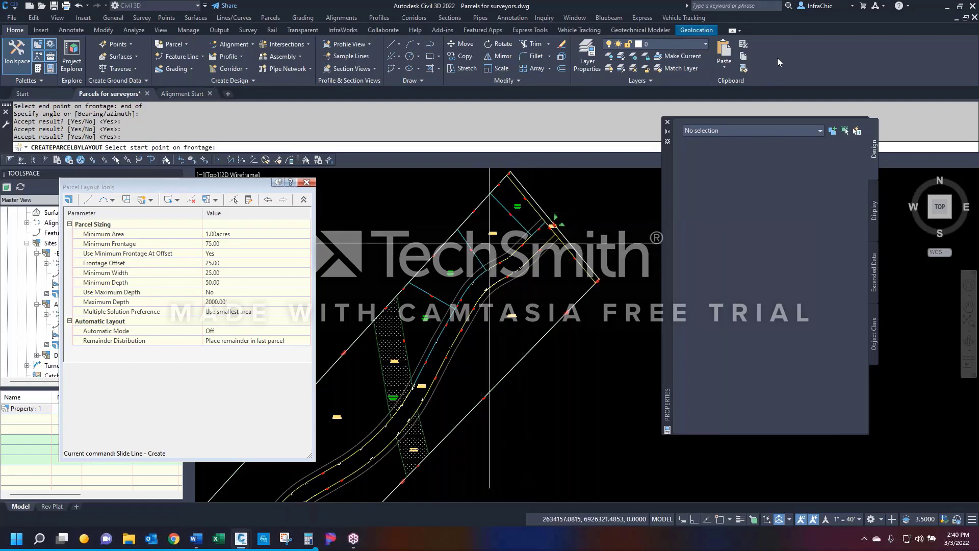
Step: Pick the parcel southeast of the road for subdivision and start its frontage at the endpoint beside the hatched easement
{"action": "scroll", "coordinate": [468, 250], "scroll_direction": "up", "scroll_amount": 3}
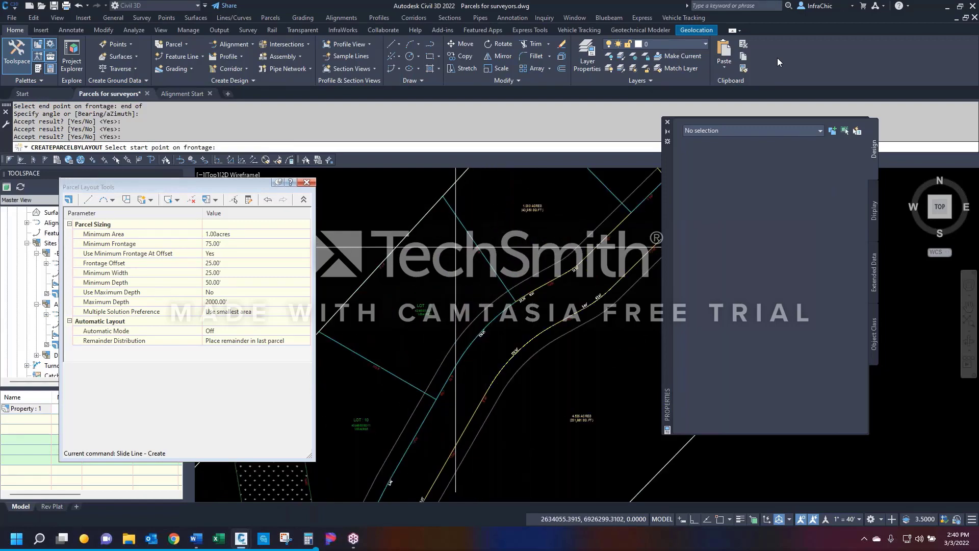
{"action": "left_click", "coordinate": [455, 247]}
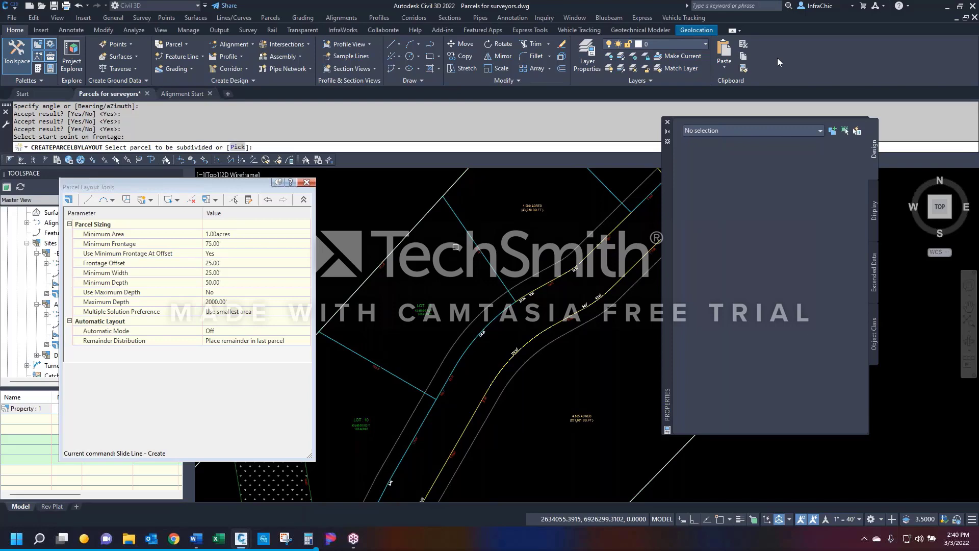
{"action": "scroll", "coordinate": [462, 255], "scroll_direction": "down", "scroll_amount": 3}
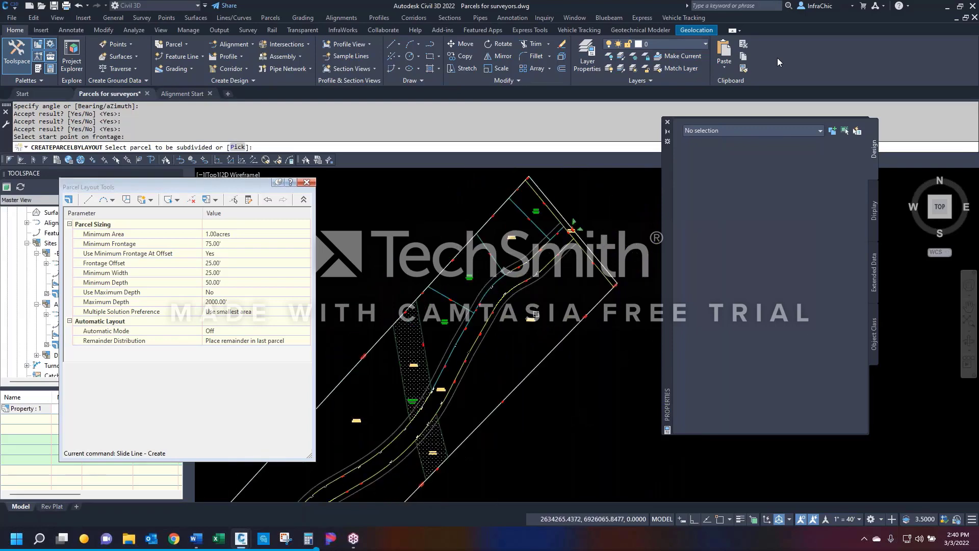
{"action": "left_click", "coordinate": [531, 320]}
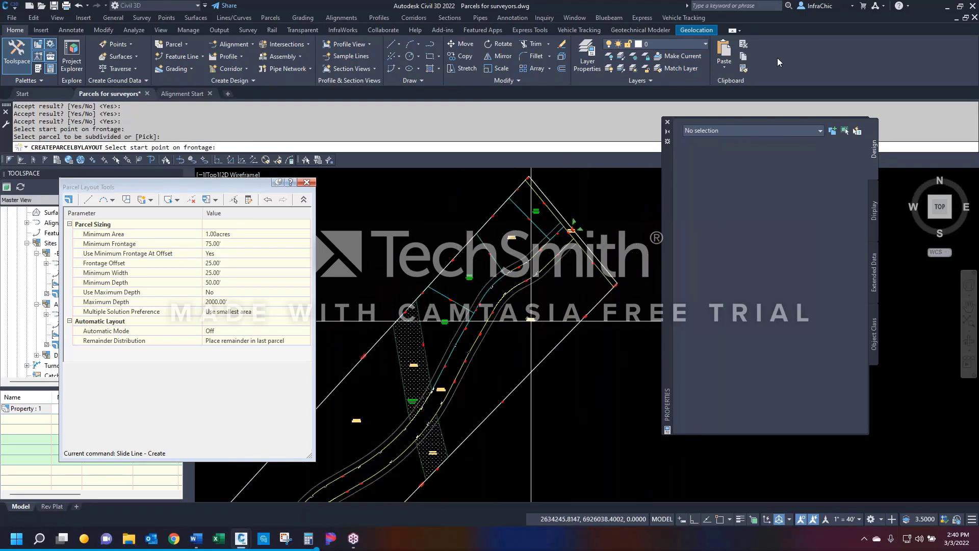
{"action": "type", "text": "end"}
{"action": "key", "text": "Return"}
{"action": "left_click", "coordinate": [437, 412]}
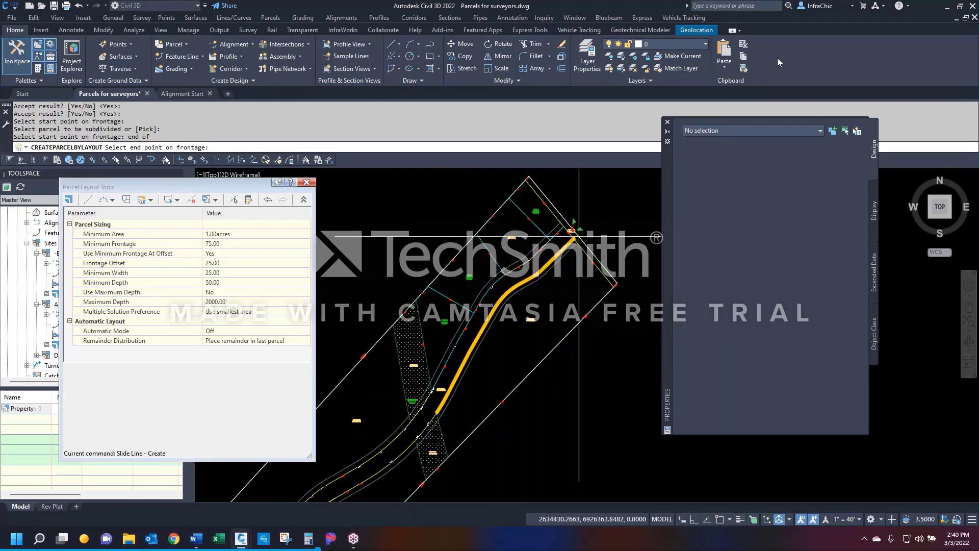
Step: End the southeast parcel's frontage at the endpoint of the road line near the site's northeast boundary
{"action": "scroll", "coordinate": [578, 236], "scroll_direction": "up", "scroll_amount": 3}
{"action": "type", "text": "end"}
{"action": "key", "text": "Return"}
{"action": "left_click", "coordinate": [563, 243]}
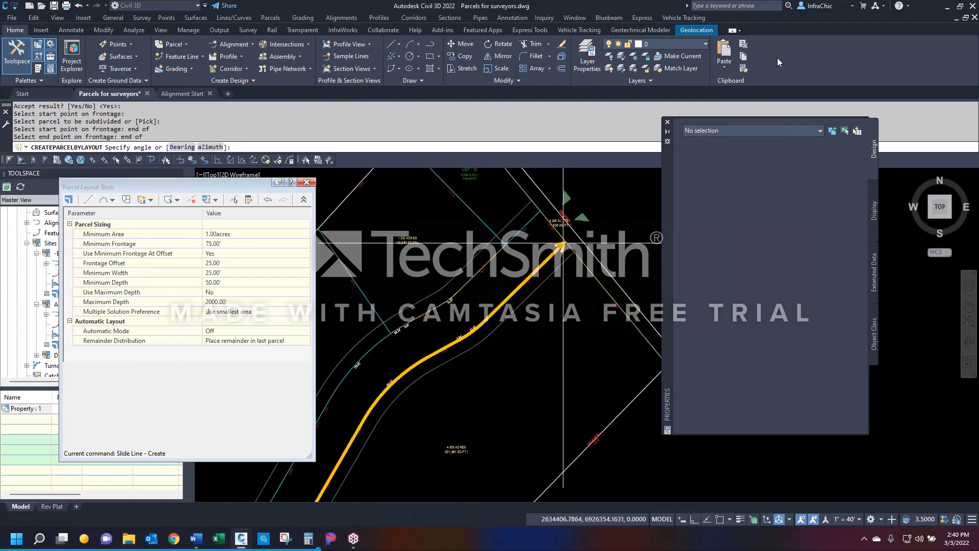
{"action": "scroll", "coordinate": [562, 242], "scroll_direction": "down", "scroll_amount": 3}
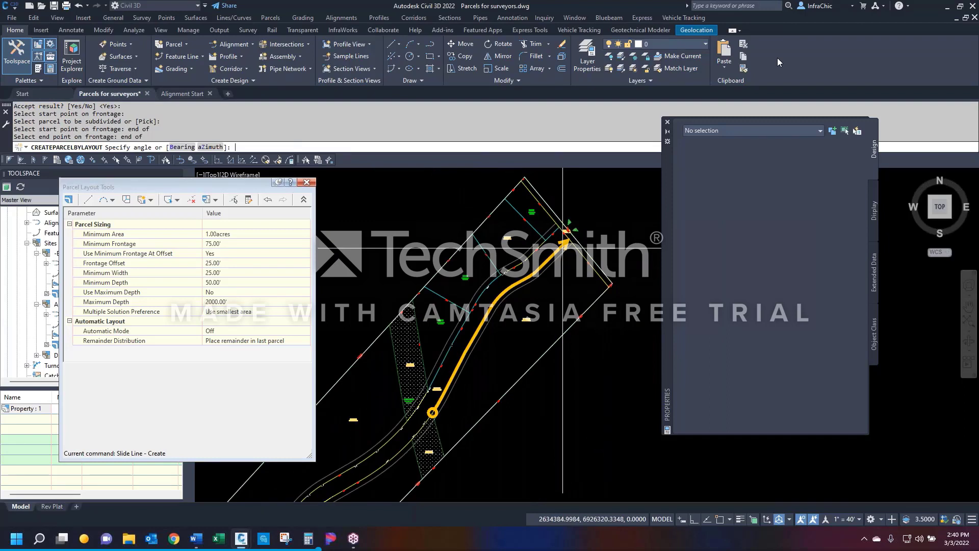
Step: Keep the default lot line angle, accept the four proposed lots along the southeast frontage, and exit that subdivision
{"action": "left_click", "coordinate": [563, 248]}
{"action": "key", "text": "Return"}
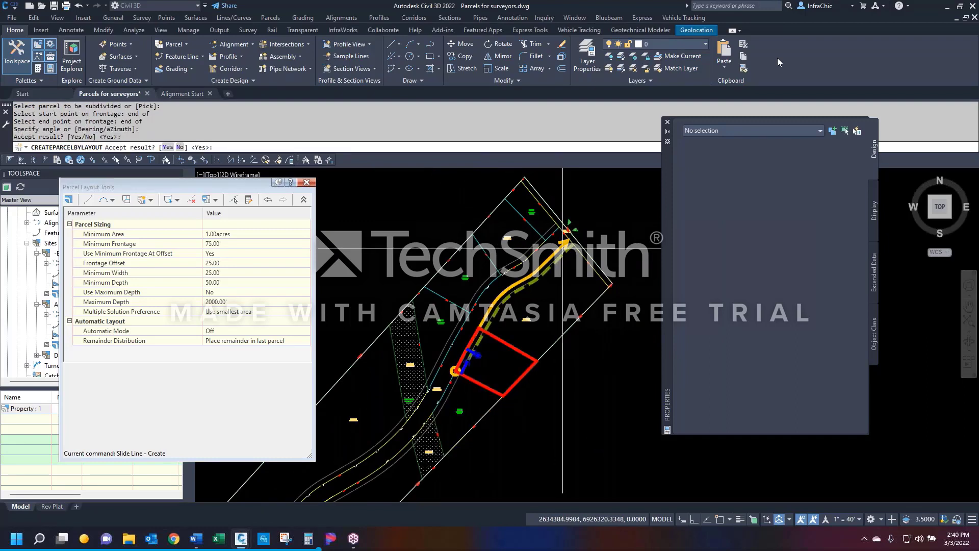
{"action": "key", "text": "Return"}
{"action": "key", "text": "Return"}
{"action": "key", "text": "Return"}
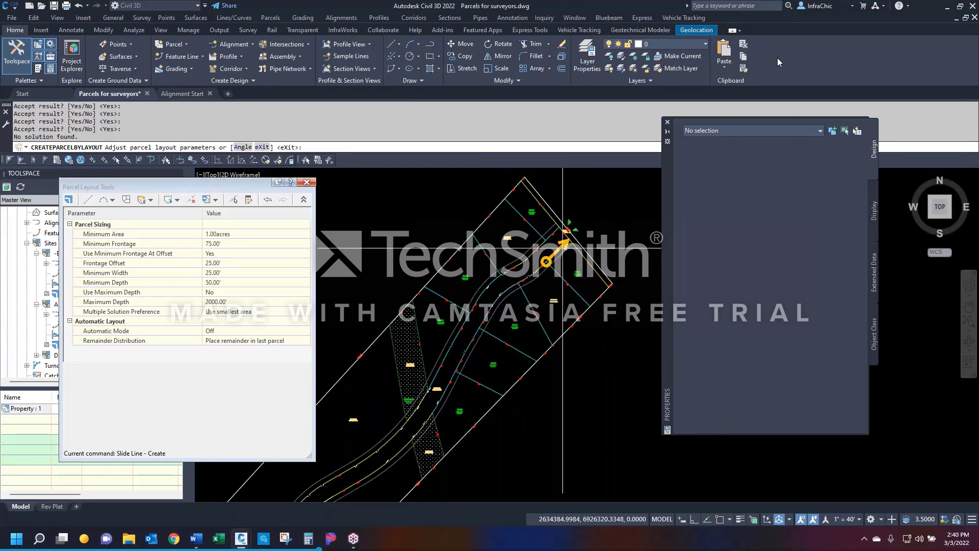
{"action": "key", "text": "Return"}
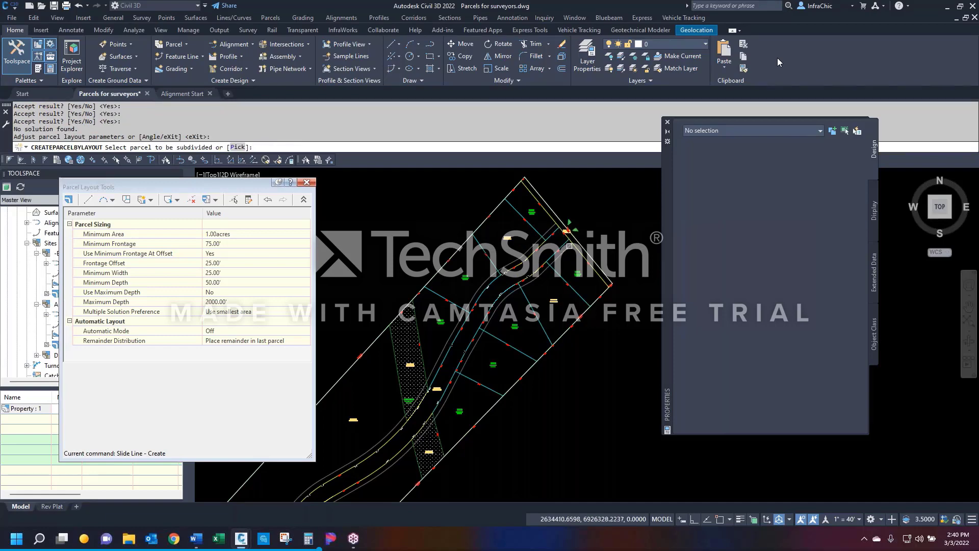
Step: Pick the parcel southeast of the cul-de-sac for subdivision and start its frontage at the endpoint where the narrow easement meets the cul-de-sac
{"action": "scroll", "coordinate": [558, 255], "scroll_direction": "down", "scroll_amount": 5}
{"action": "scroll", "coordinate": [469, 323], "scroll_direction": "up", "scroll_amount": 2}
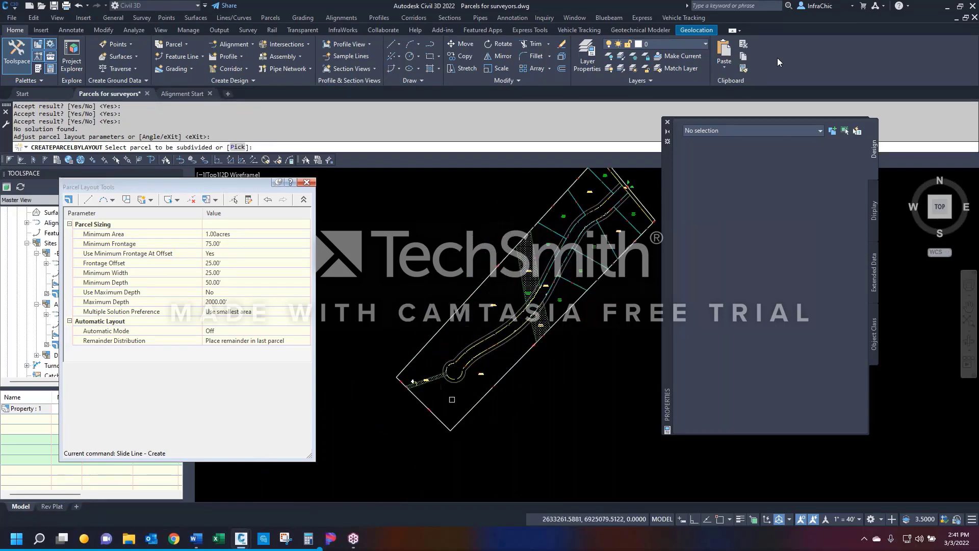
{"action": "scroll", "coordinate": [475, 384], "scroll_direction": "up", "scroll_amount": 2}
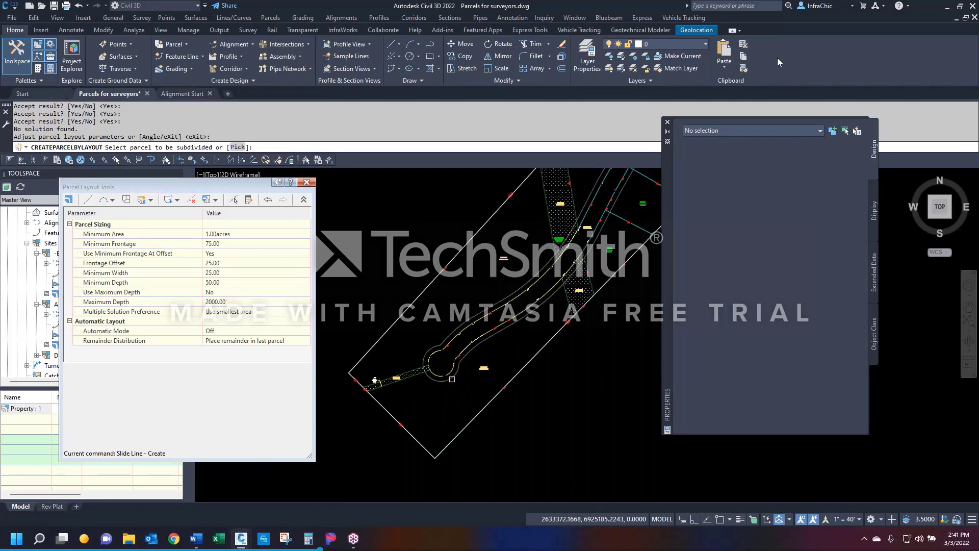
{"action": "scroll", "coordinate": [451, 380], "scroll_direction": "up", "scroll_amount": 3}
{"action": "left_click", "coordinate": [497, 362]}
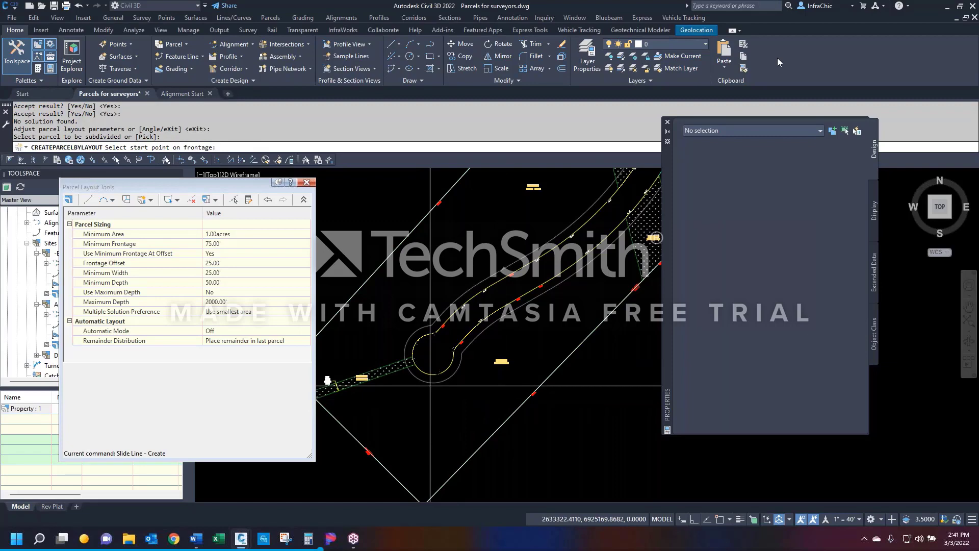
{"action": "type", "text": "end"}
{"action": "key", "text": "Return"}
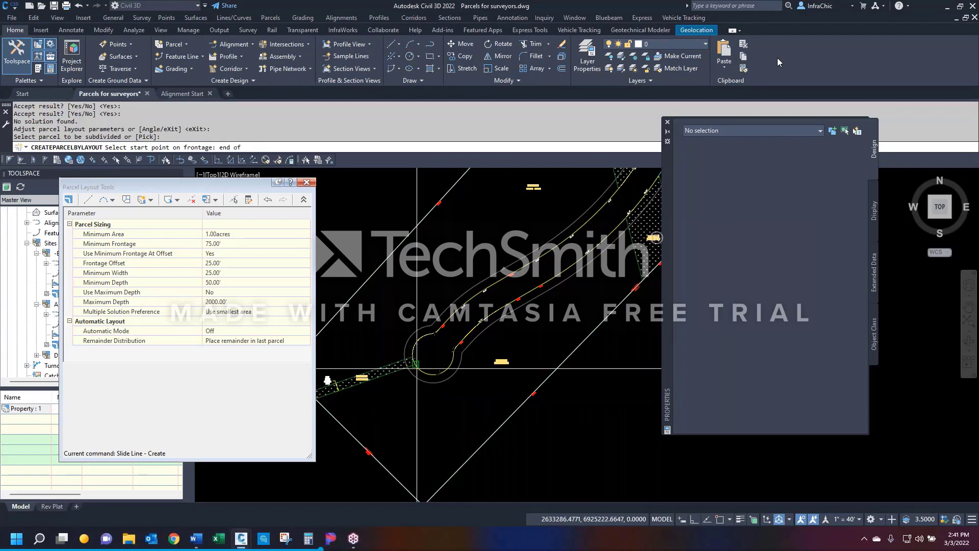
{"action": "left_click", "coordinate": [414, 364]}
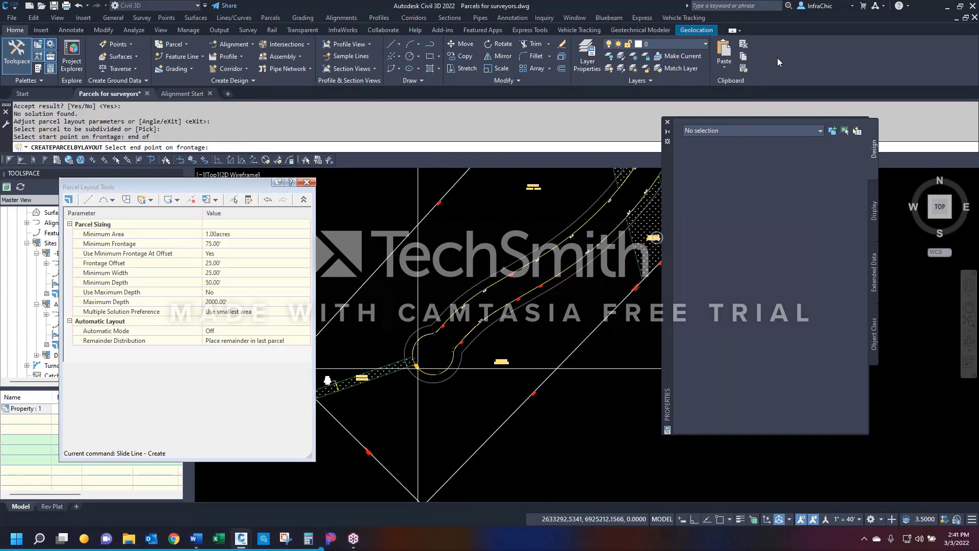
{"action": "scroll", "coordinate": [438, 367], "scroll_direction": "down", "scroll_amount": 3}
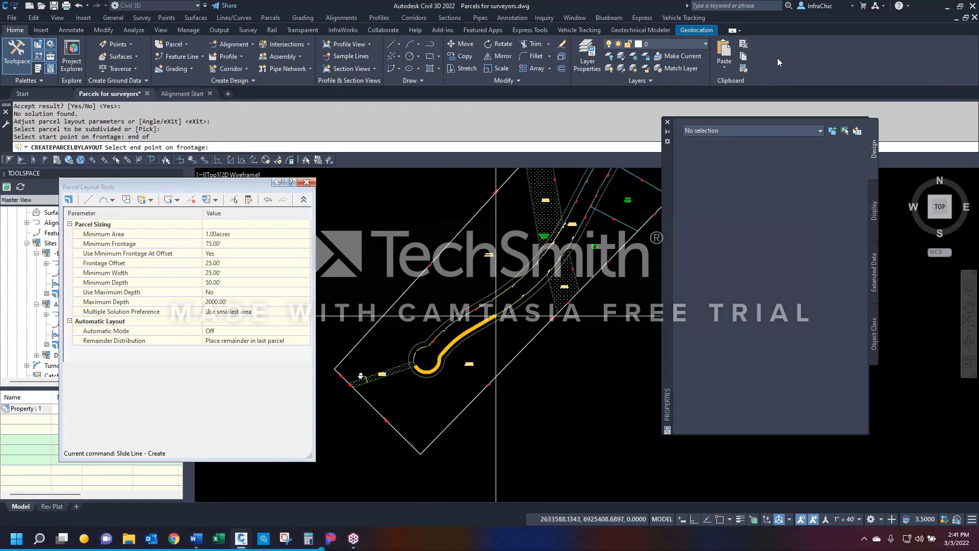
Step: End the frontage where the southeast road edge meets the hatched easement, then accept the default angle and each proposed lot
{"action": "type", "text": "end"}
{"action": "key", "text": "Return"}
{"action": "left_click", "coordinate": [544, 273]}
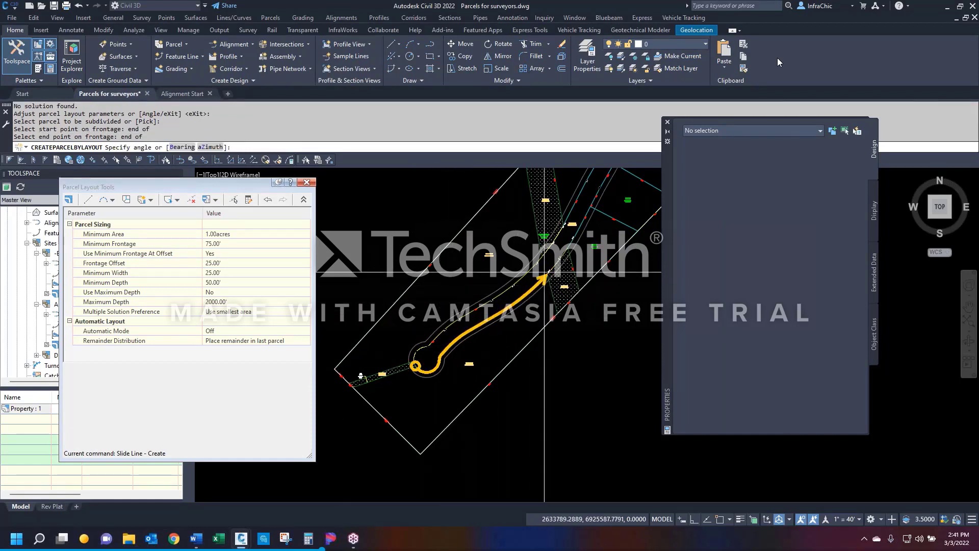
{"action": "key", "text": "Return"}
{"action": "key", "text": "Return"}
{"action": "key", "text": "Return"}
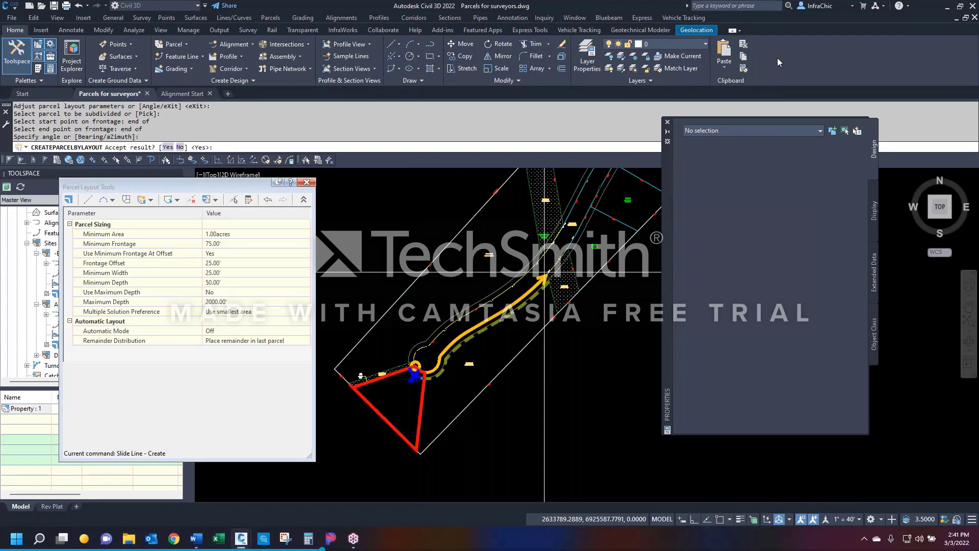
{"action": "key", "text": "Return"}
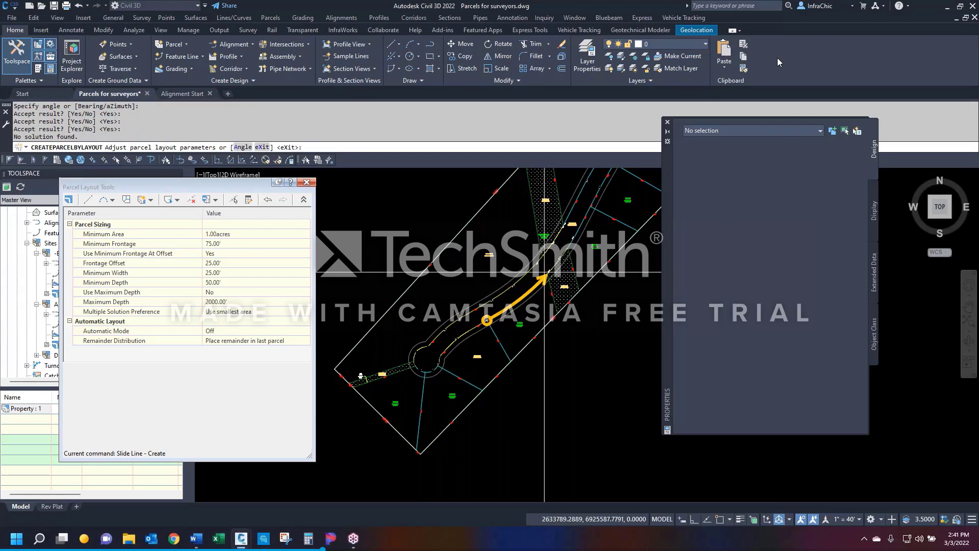
Step: Select the parcel northwest of the road for subdivision, with frontage along the road edge from the cul-de-sac endpoint to the easement endpoint
{"action": "key", "text": "Return"}
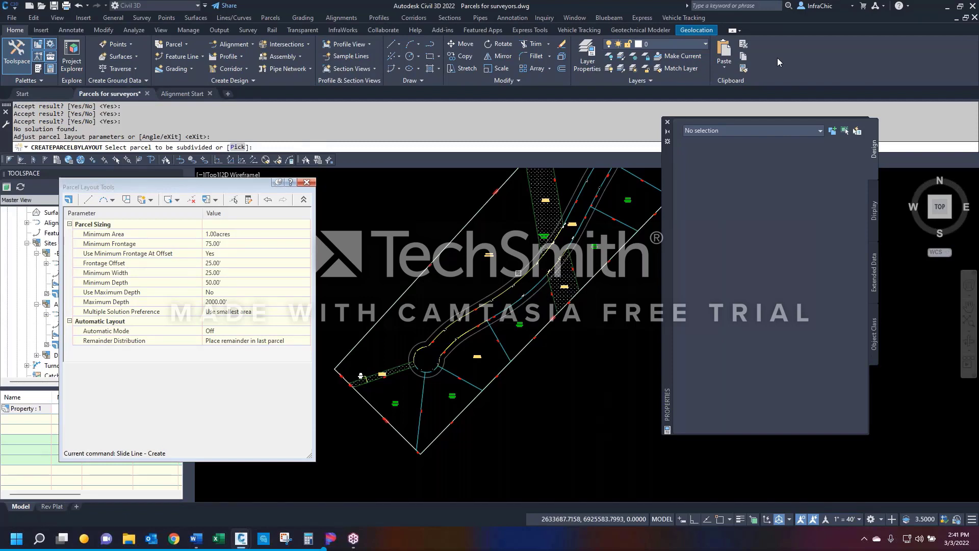
{"action": "left_click", "coordinate": [490, 254]}
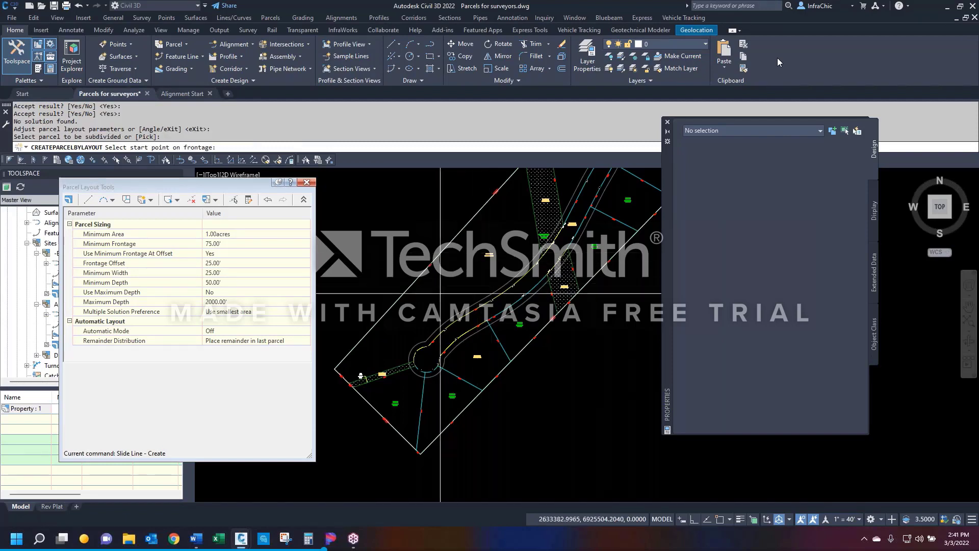
{"action": "type", "text": "end"}
{"action": "key", "text": "Return"}
{"action": "left_click", "coordinate": [413, 361]}
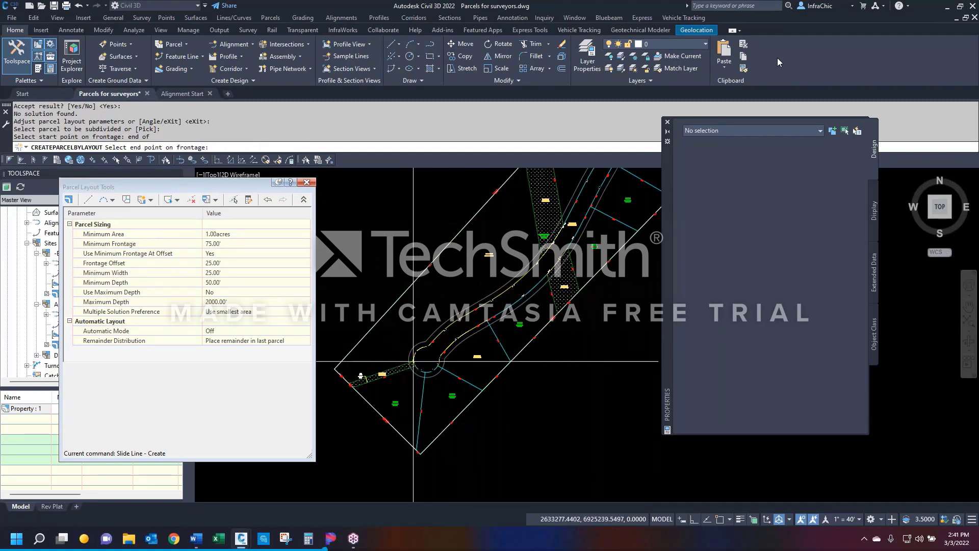
{"action": "type", "text": "end"}
{"action": "key", "text": "Return"}
{"action": "left_click", "coordinate": [539, 259]}
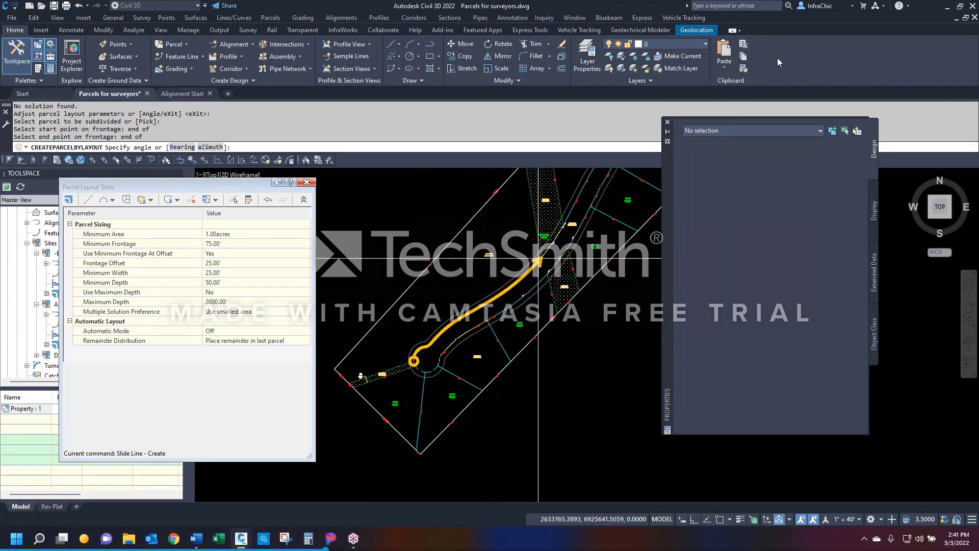
Step: Accept the default angle and each proposed lot on the northwest side of the road, and end that subdivision
{"action": "key", "text": "Return"}
{"action": "key", "text": "Return"}
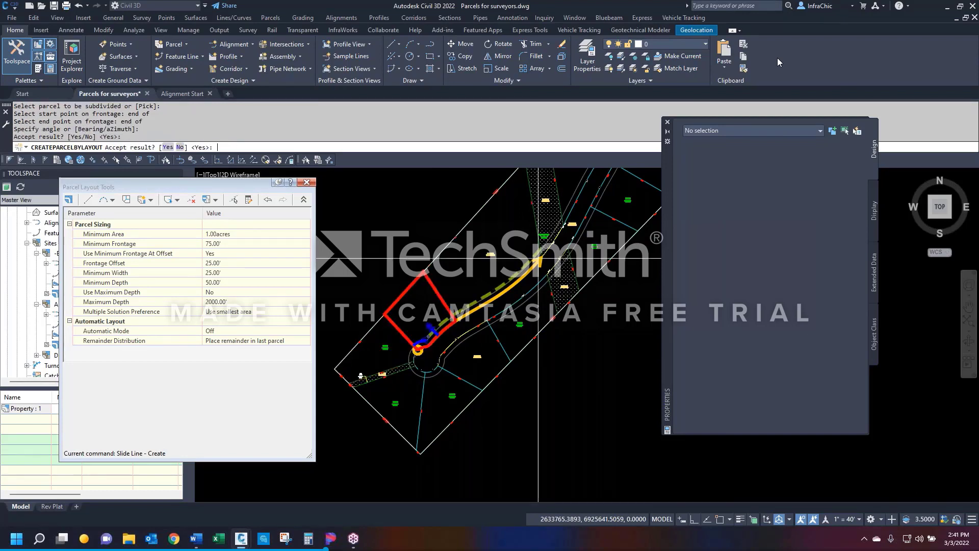
{"action": "key", "text": "Return"}
{"action": "key", "text": "Return"}
{"action": "key", "text": "Return"}
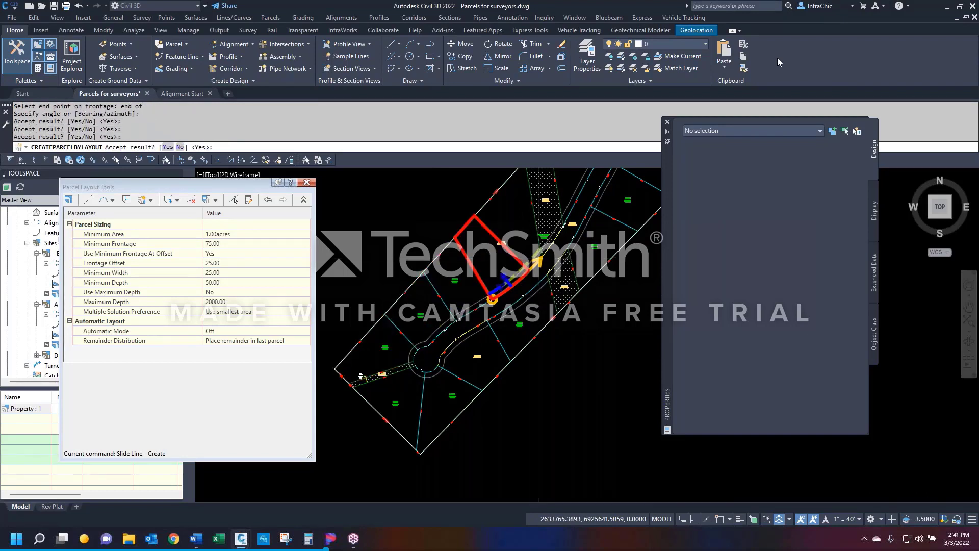
{"action": "key", "text": "Return"}
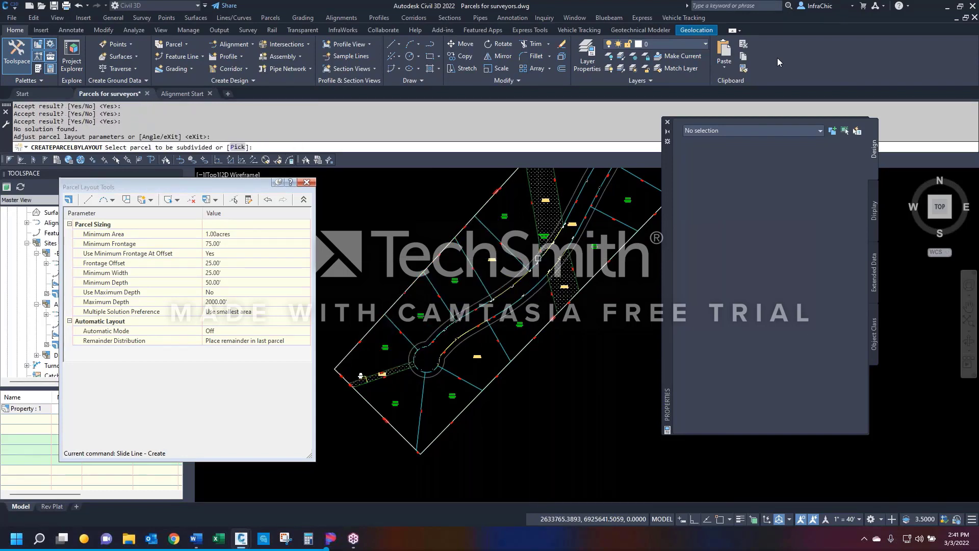
{"action": "key", "text": "Return"}
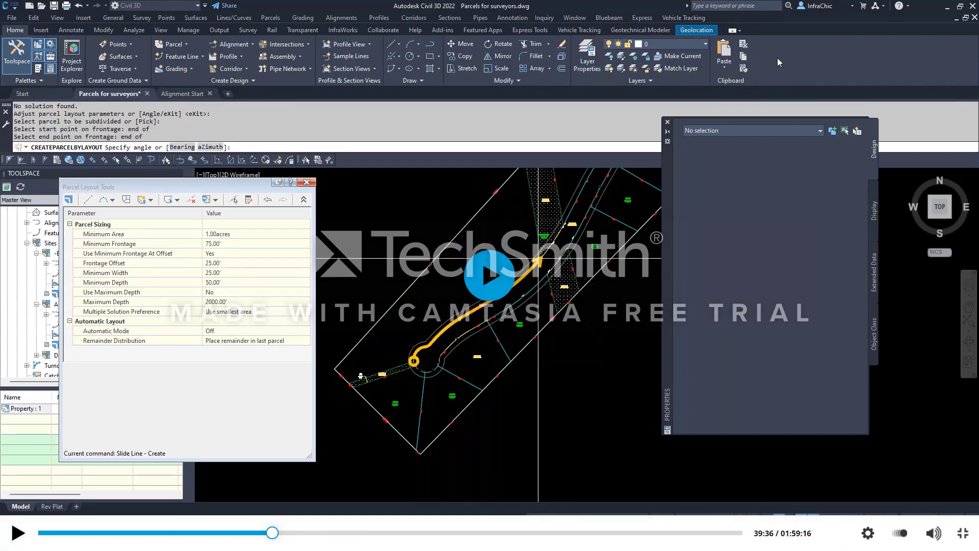
{"action": "key", "text": "Left"}
{"action": "key", "text": "Left"}
{"action": "key", "text": "Left"}
{"action": "key", "text": "Left"}
{"action": "key", "text": "Left"}
{"action": "key", "text": "Left"}
{"action": "key", "text": "Left"}
{"action": "key", "text": "Left"}
{"action": "key", "text": "Left"}
{"action": "key", "text": "Left"}
{"action": "key", "text": "Left"}
{"action": "key", "text": "Left"}
{"action": "key", "text": "Left"}
{"action": "key", "text": "Left"}
{"action": "key", "text": "Left"}
{"action": "key", "text": "Left"}
{"action": "key", "text": "Left"}
{"action": "key", "text": "Left"}
{"action": "key", "text": "Left"}
{"action": "key", "text": "Left"}
{"action": "key", "text": "Left"}
{"action": "key", "text": "Left"}
{"action": "key", "text": "Left"}
{"action": "key", "text": "Left"}
{"action": "key", "text": "Left"}
{"action": "key", "text": "Left"}
{"action": "key", "text": "Left"}
{"action": "key", "text": "Left"}
{"action": "key", "text": "Left"}
{"action": "key", "text": "Left"}
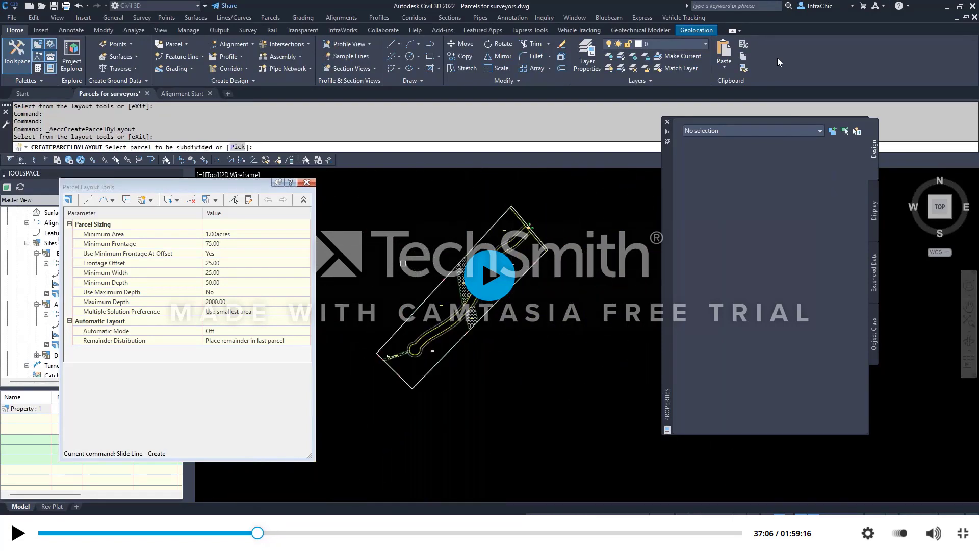
{"action": "key", "text": "Left"}
{"action": "key", "text": "Left"}
{"action": "key", "text": "Left"}
{"action": "key", "text": "Left"}
{"action": "key", "text": "Left"}
{"action": "key", "text": "Left"}
{"action": "key", "text": "Left"}
{"action": "key", "text": "Left"}
{"action": "key", "text": "Left"}
{"action": "key", "text": "Left"}
{"action": "key", "text": "Left"}
{"action": "key", "text": "Left"}
{"action": "key", "text": "Left"}
{"action": "key", "text": "Left"}
{"action": "key", "text": "Left"}
{"action": "key", "text": "Left"}
{"action": "key", "text": "Left"}
{"action": "key", "text": "Left"}
{"action": "key", "text": "Left"}
{"action": "key", "text": "Left"}
{"action": "key", "text": "Left"}
{"action": "key", "text": "Left"}
{"action": "key", "text": "Left"}
{"action": "key", "text": "Left"}
{"action": "key", "text": "Left"}
{"action": "key", "text": "Left"}
{"action": "key", "text": "Left"}
{"action": "key", "text": "Left"}
{"action": "key", "text": "Left"}
{"action": "key", "text": "Left"}
{"action": "key", "text": "Left"}
{"action": "key", "text": "Left"}
{"action": "key", "text": "Left"}
{"action": "key", "text": "Left"}
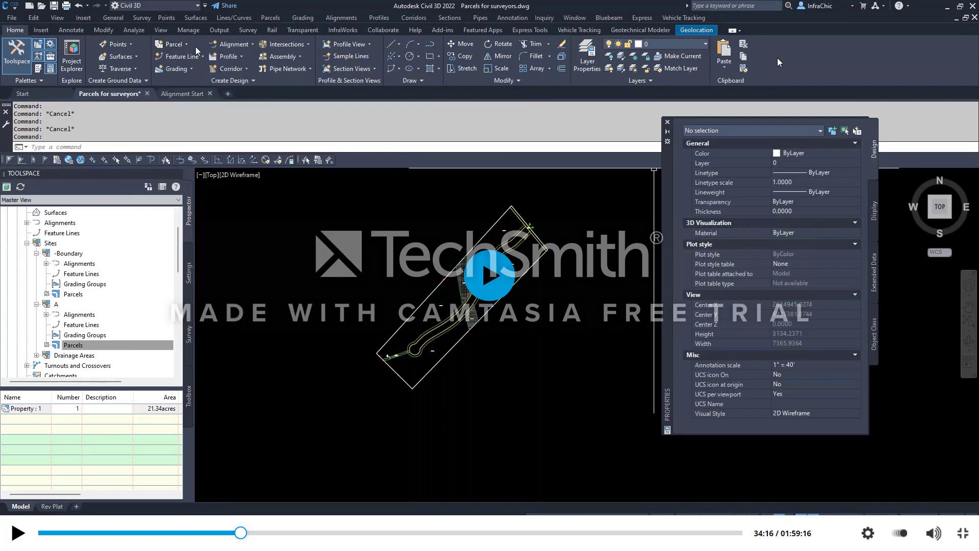
{"action": "key", "text": "Left"}
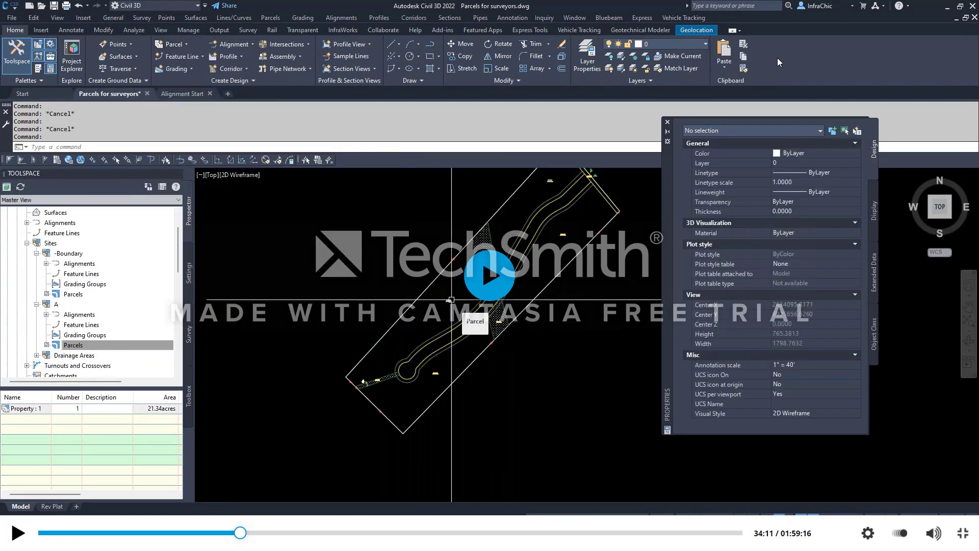
{"action": "key", "text": "space"}
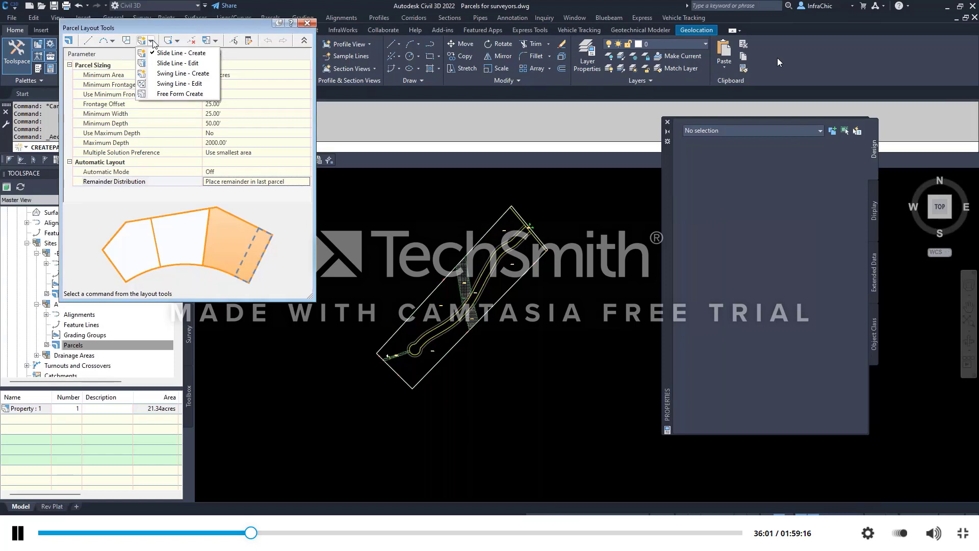
{"action": "left_click", "coordinate": [305, 43]}
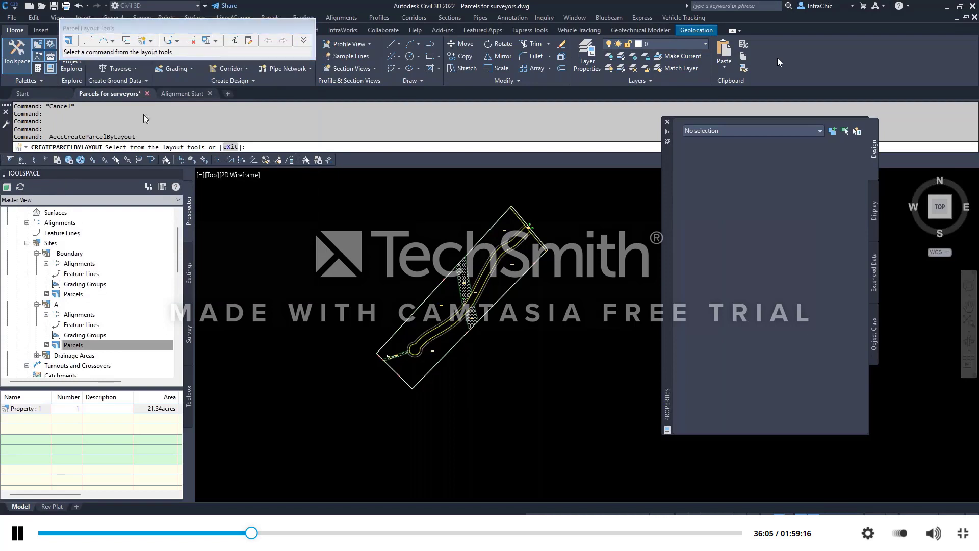
{"action": "left_click", "coordinate": [145, 40]}
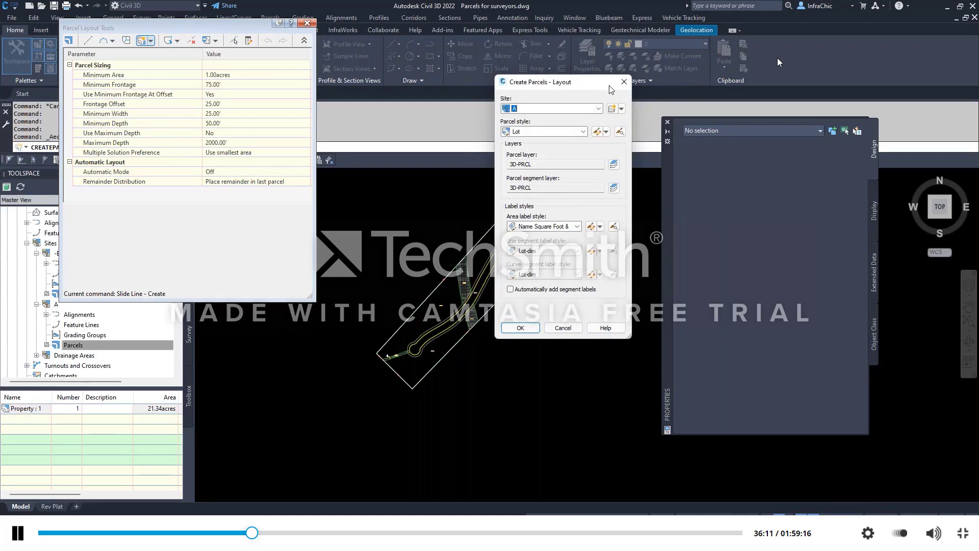
{"action": "left_click", "coordinate": [622, 83]}
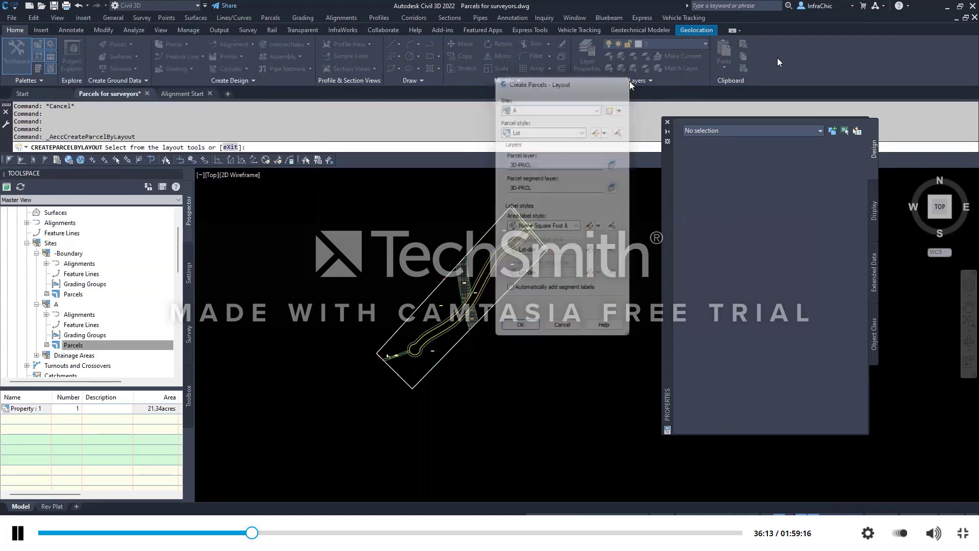
Step: Open the parcel creation tools with their sizing parameters expanded and start Slide Line - Create
{"action": "left_click", "coordinate": [188, 44]}
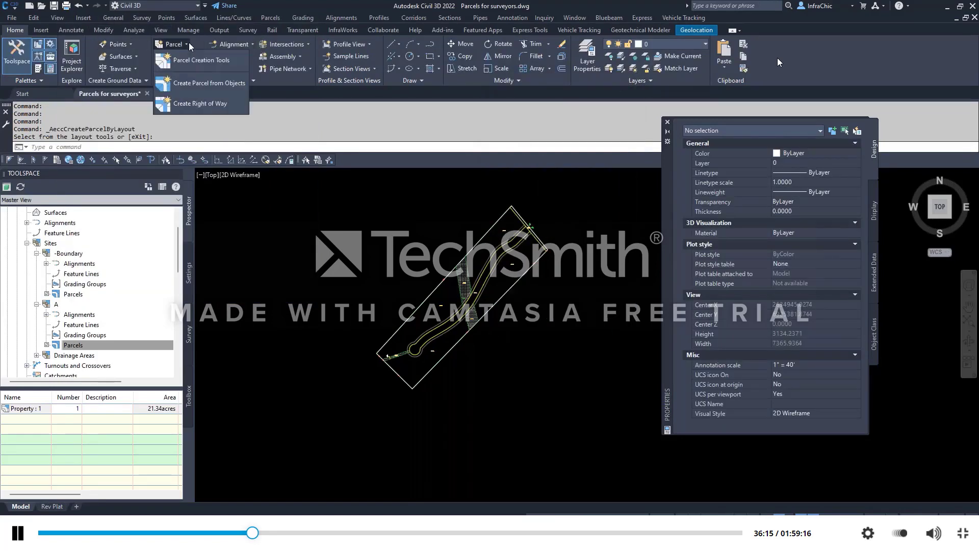
{"action": "left_click", "coordinate": [187, 57]}
{"action": "left_click", "coordinate": [304, 39]}
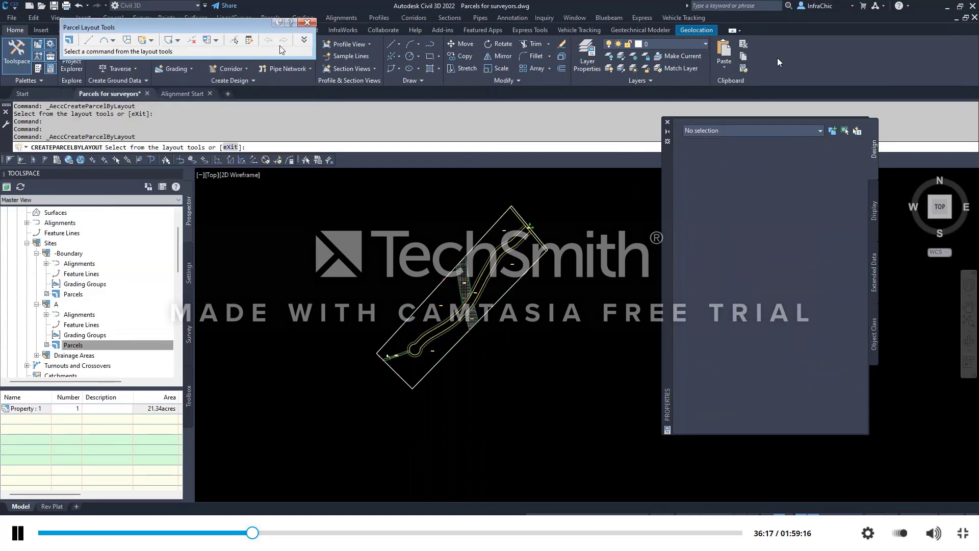
{"action": "left_click", "coordinate": [151, 40]}
{"action": "left_click", "coordinate": [163, 52]}
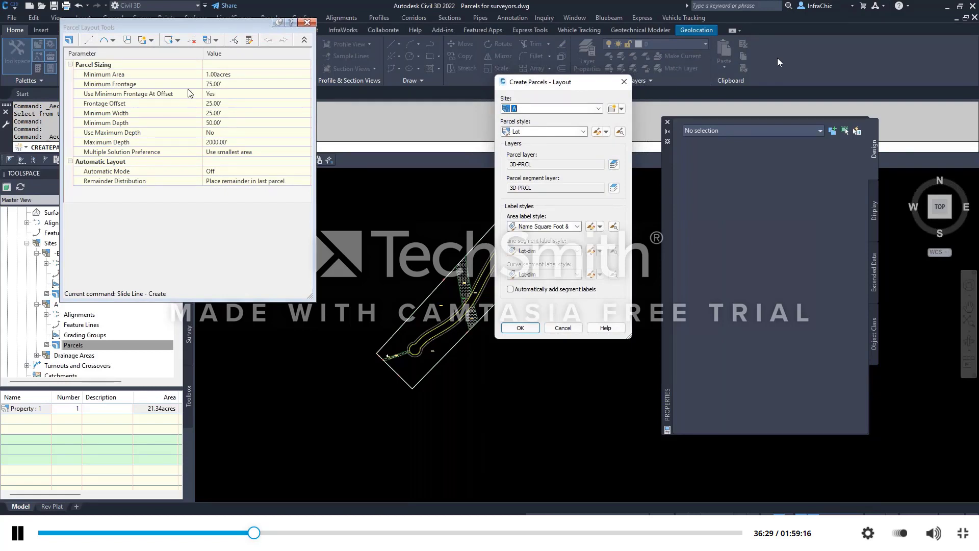
Step: Enable automatic segment labels for the new lots with the Lot-dim curve label style, and move the parcel layout tools below the ribbon
{"action": "key", "text": "space"}
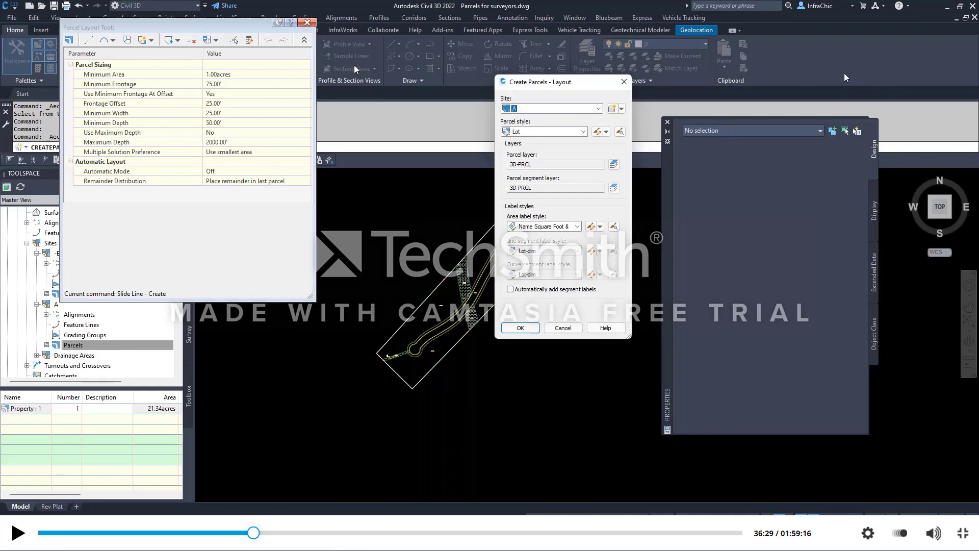
{"action": "left_click", "coordinate": [18, 533]}
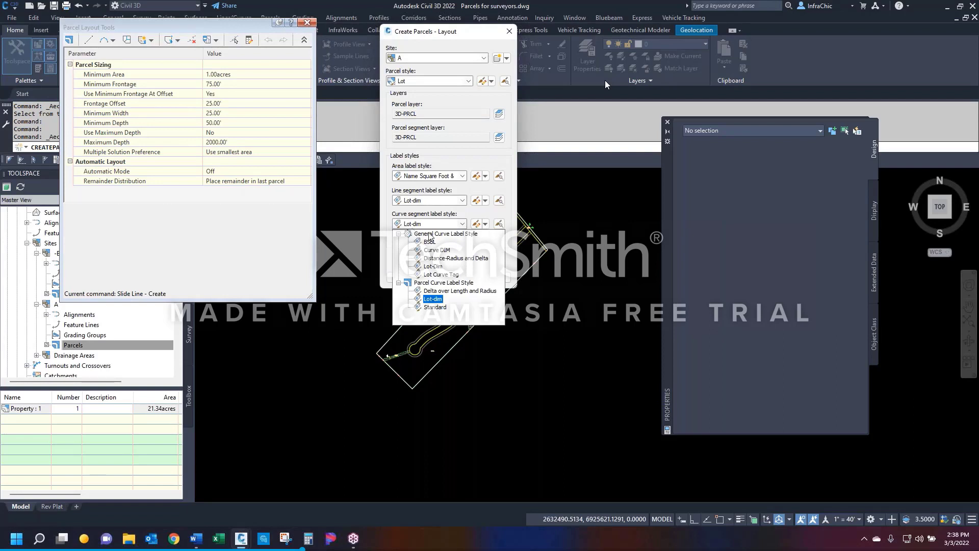
{"action": "left_click", "coordinate": [432, 298]}
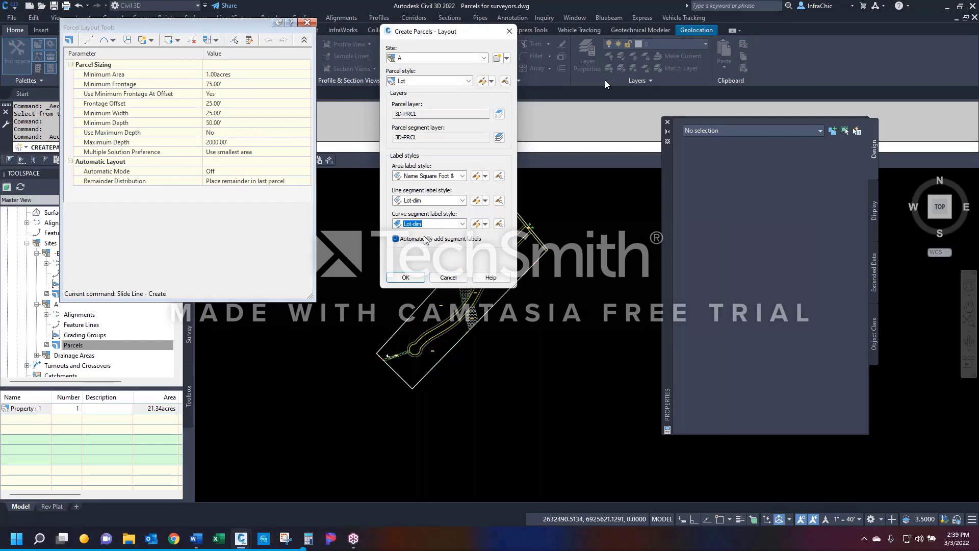
{"action": "left_click", "coordinate": [406, 277]}
{"action": "left_click_drag", "start_coordinate": [209, 31], "coordinate": [208, 190]}
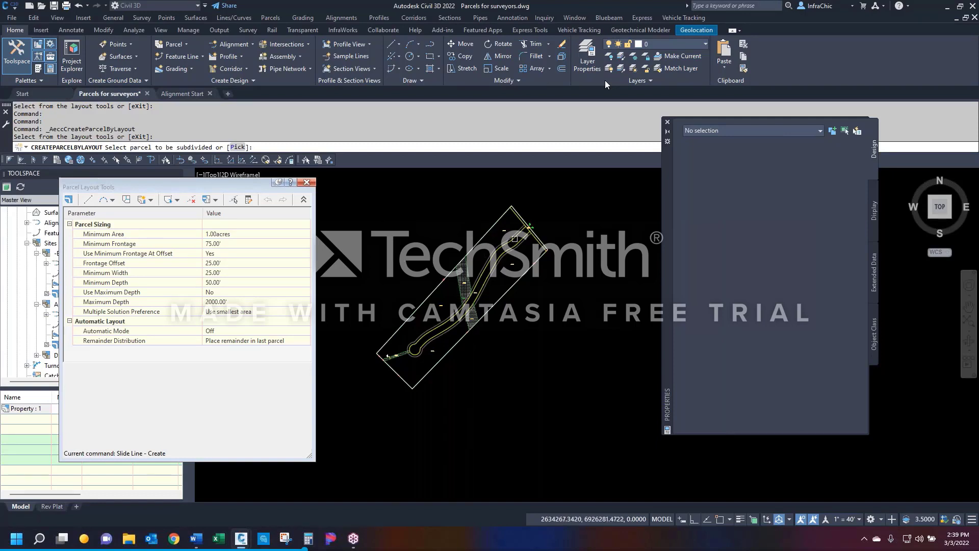
Step: Pick the roadside parcel northeast of the hatched easement for subdivision and start its frontage at the road-edge endpoint beside the easement
{"action": "left_click", "coordinate": [512, 264]}
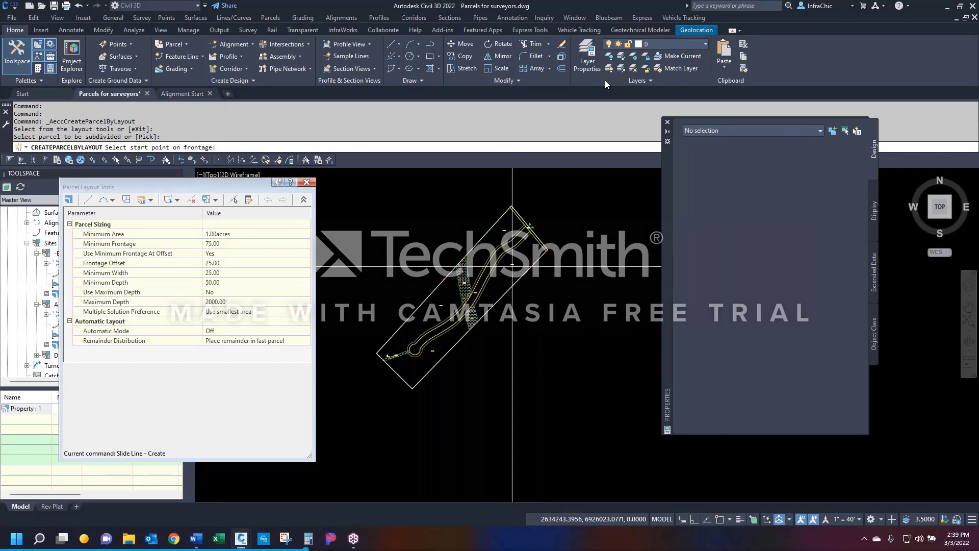
{"action": "scroll", "coordinate": [458, 308], "scroll_direction": "up", "scroll_amount": 5}
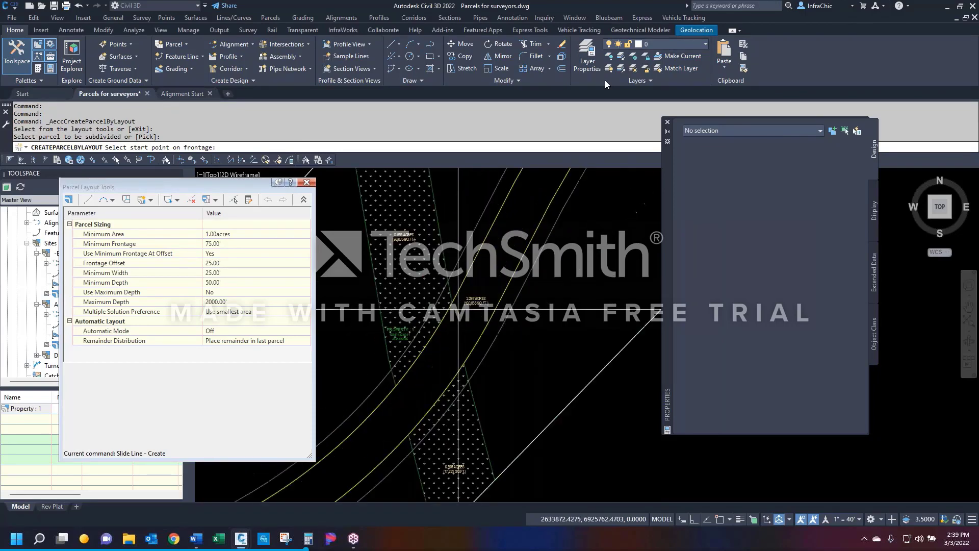
{"action": "scroll", "coordinate": [461, 304], "scroll_direction": "down", "scroll_amount": 3}
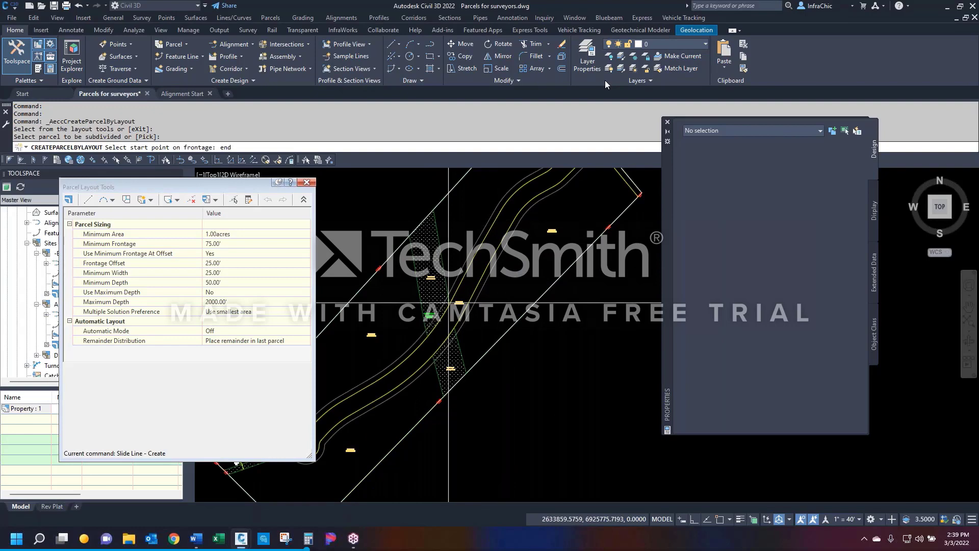
{"action": "key", "text": "Return"}
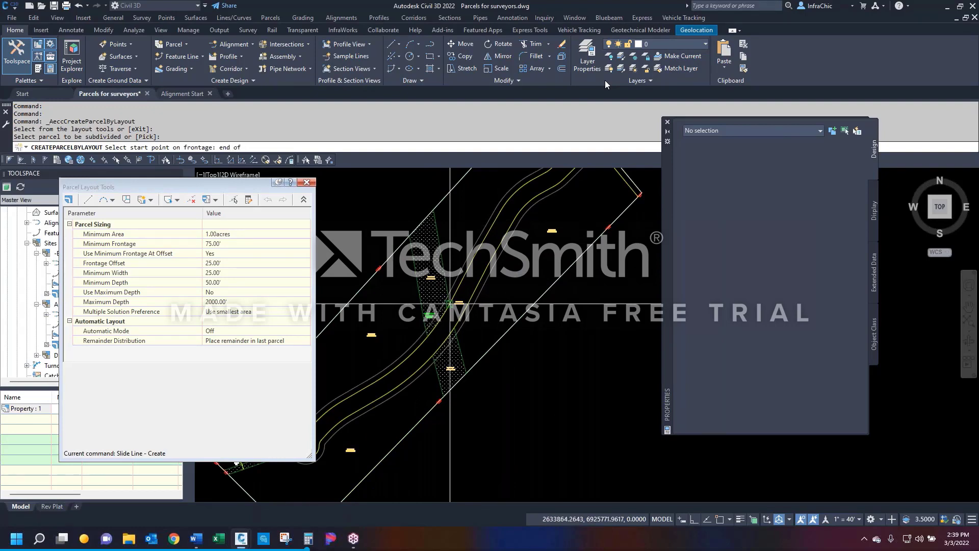
{"action": "scroll", "coordinate": [451, 303], "scroll_direction": "up", "scroll_amount": 3}
{"action": "left_click", "coordinate": [452, 301]}
{"action": "scroll", "coordinate": [450, 301], "scroll_direction": "down", "scroll_amount": 4}
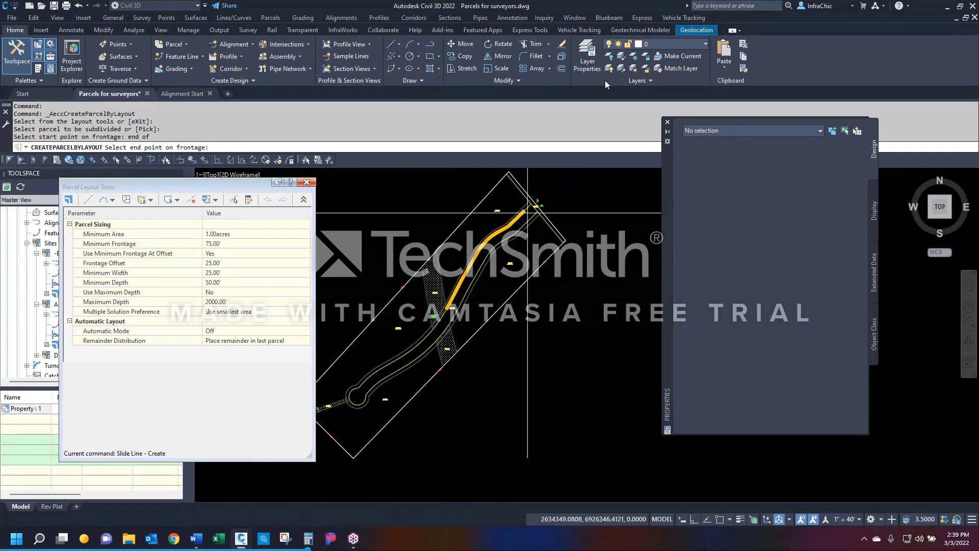
Step: End the frontage at the endpoint of the road's northwest edge, at its northeast end
{"action": "scroll", "coordinate": [525, 235], "scroll_direction": "up", "scroll_amount": 3}
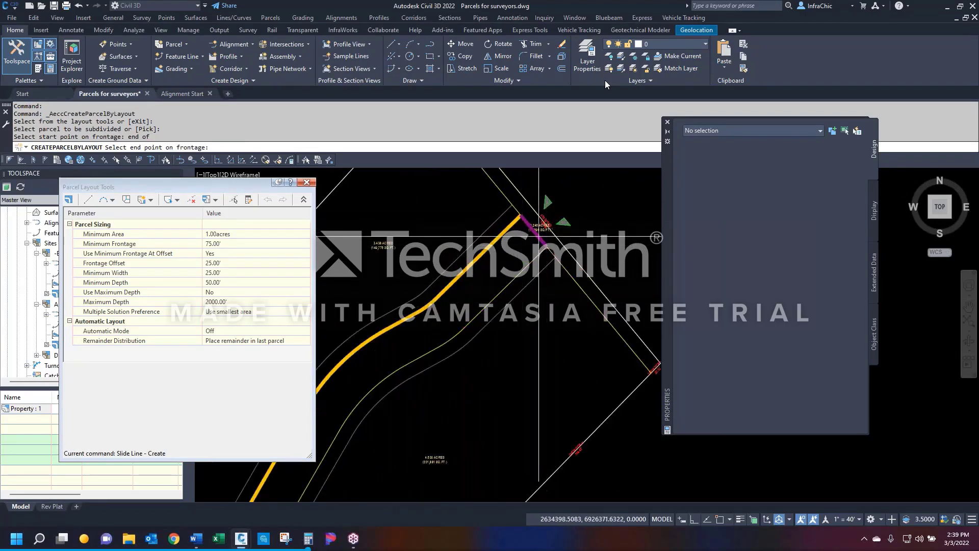
{"action": "scroll", "coordinate": [529, 229], "scroll_direction": "down", "scroll_amount": 2}
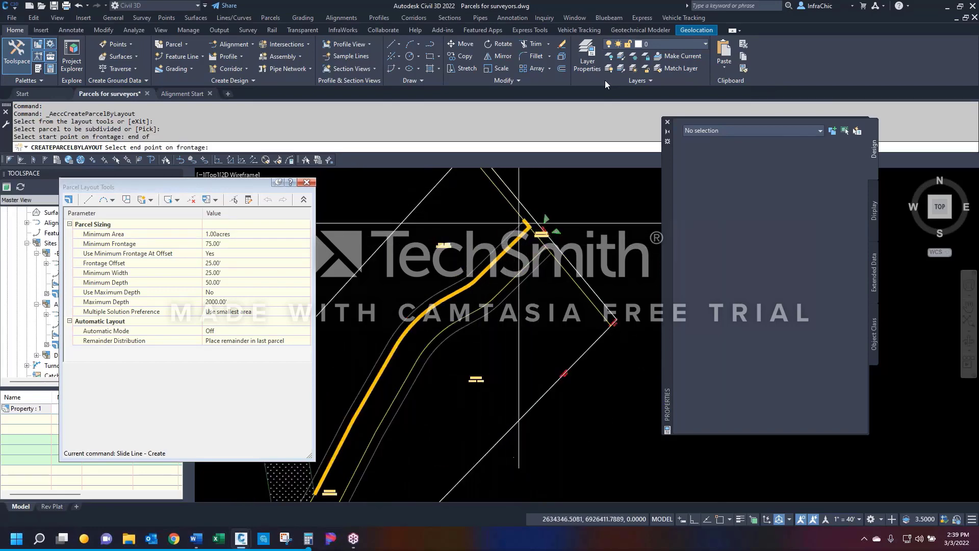
{"action": "scroll", "coordinate": [509, 246], "scroll_direction": "up", "scroll_amount": 2}
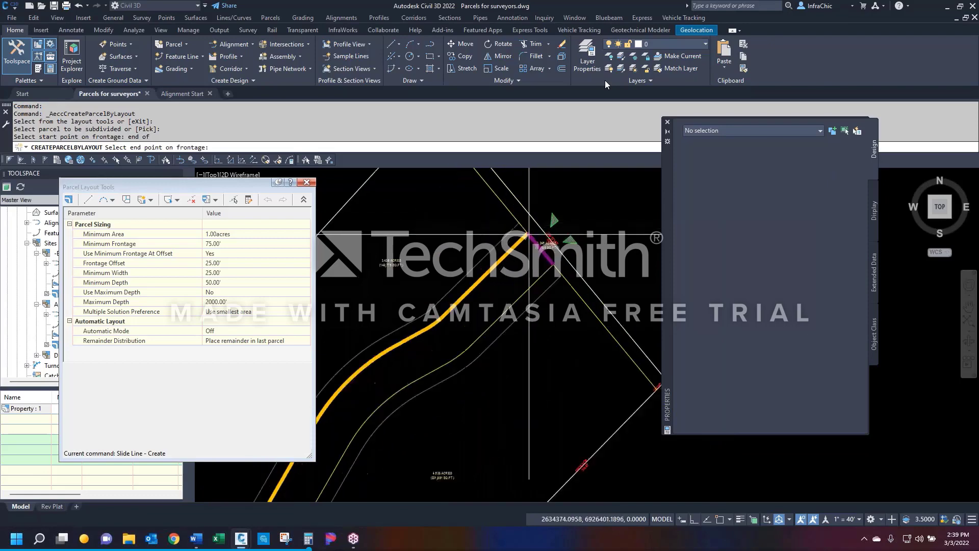
{"action": "type", "text": "end of"}
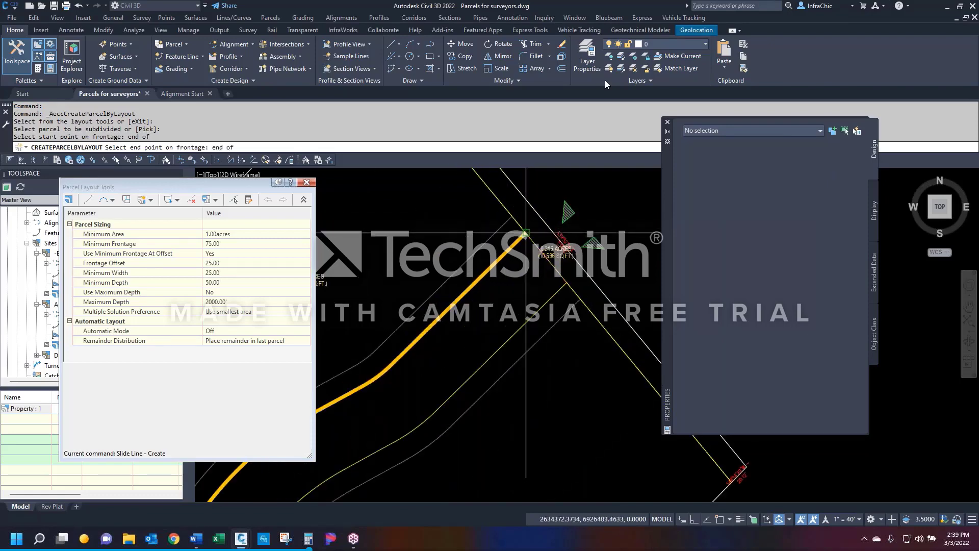
{"action": "key", "text": "Return"}
{"action": "left_click", "coordinate": [526, 235]}
{"action": "scroll", "coordinate": [541, 234], "scroll_direction": "down", "scroll_amount": 2}
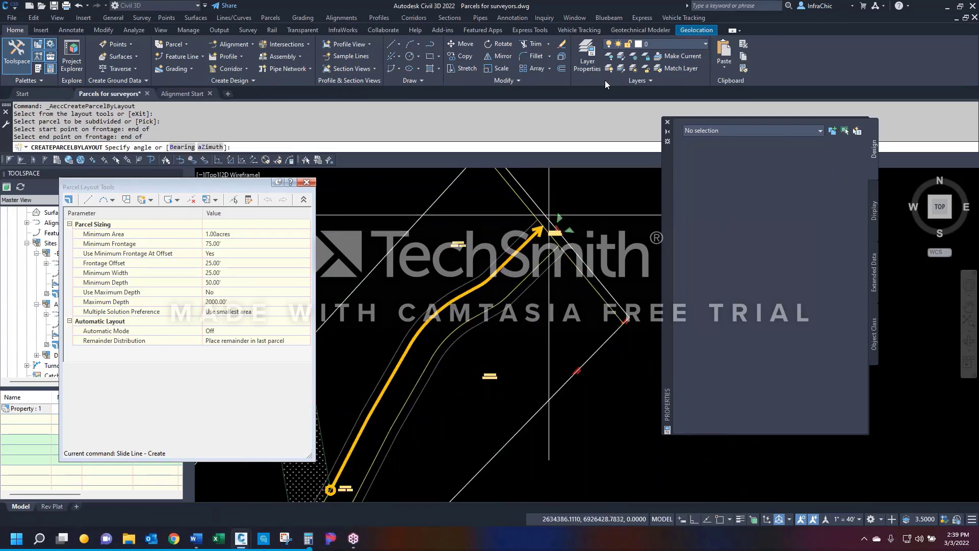
{"action": "scroll", "coordinate": [541, 234], "scroll_direction": "down", "scroll_amount": 2}
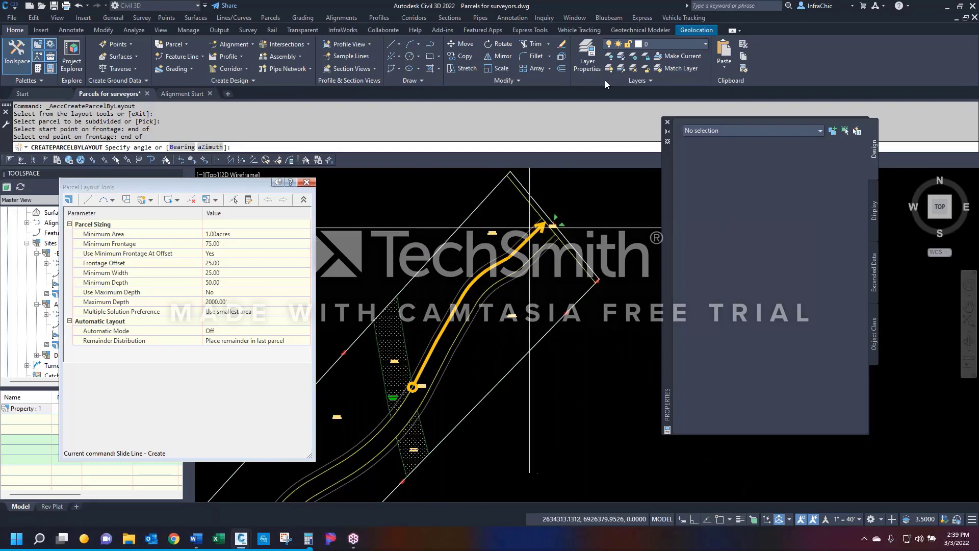
{"action": "scroll", "coordinate": [541, 227], "scroll_direction": "up", "scroll_amount": 2}
{"action": "scroll", "coordinate": [540, 233], "scroll_direction": "down", "scroll_amount": 2}
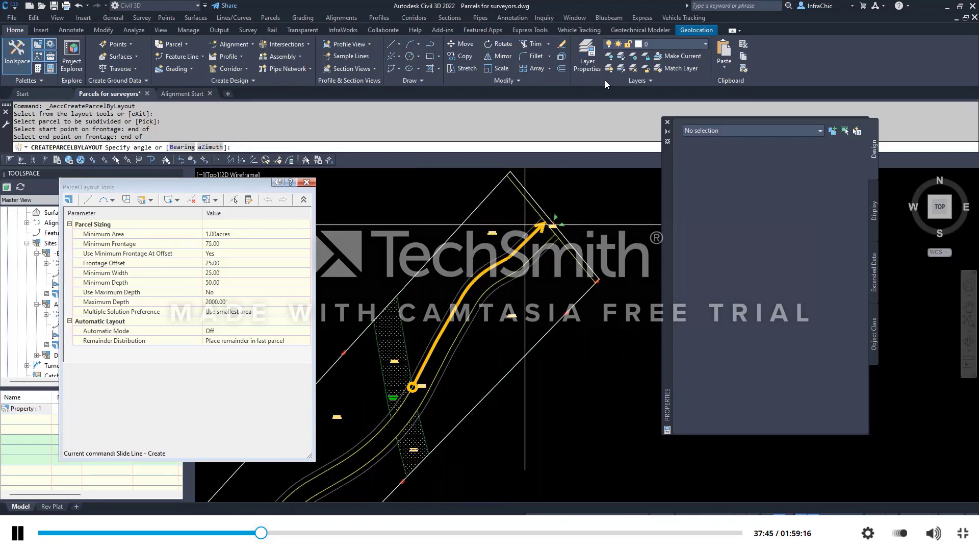
{"action": "key", "text": "Left"}
{"action": "key", "text": "Left"}
{"action": "key", "text": "Left"}
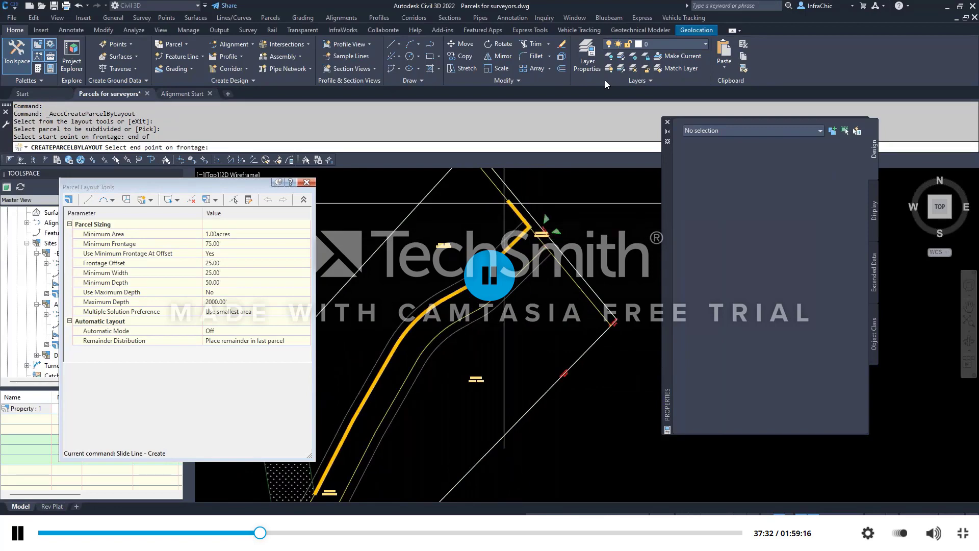
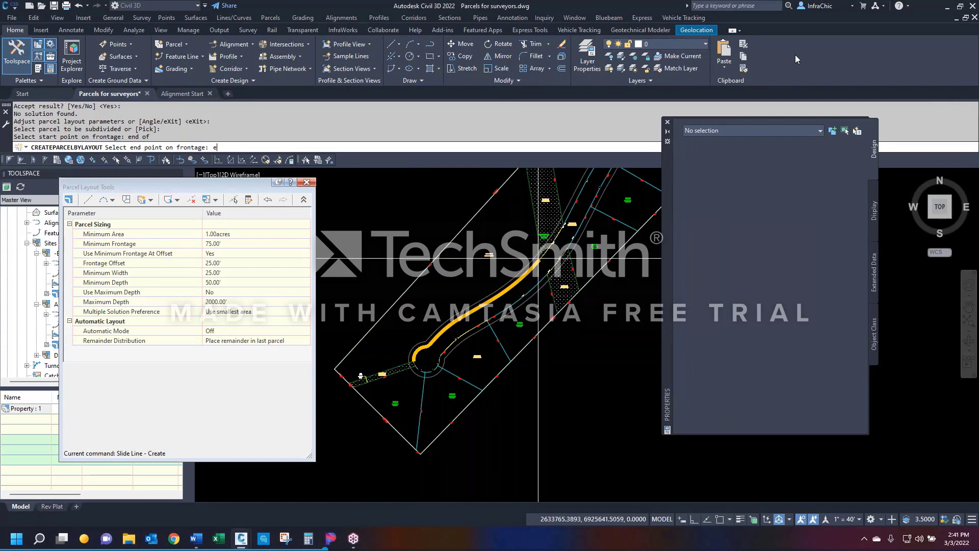
Step: End the frontage from the cul-de-sac at the road-edge endpoint beside the hatched easement and accept the default slide-line angle
{"action": "type", "text": "nd"}
{"action": "key", "text": "Return"}
{"action": "left_click", "coordinate": [538, 259]}
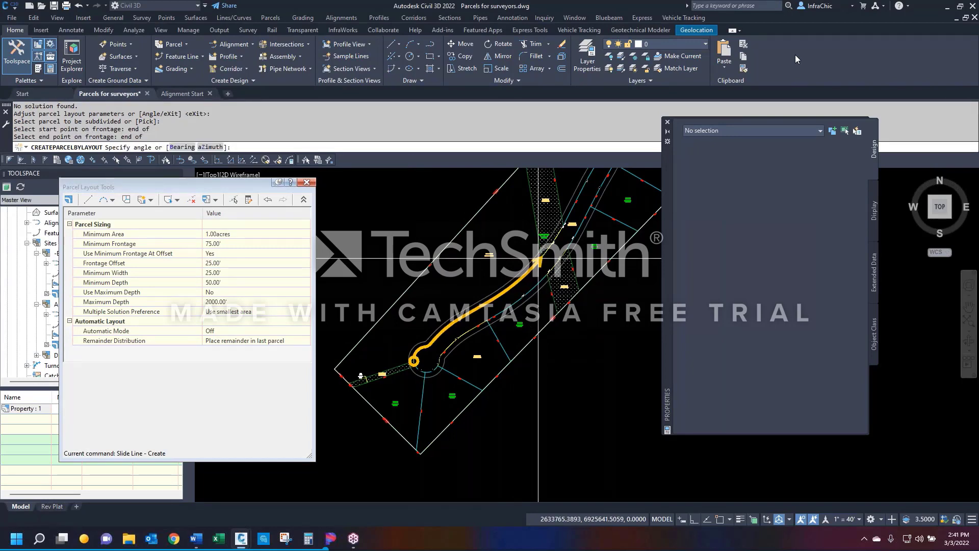
{"action": "left_click", "coordinate": [538, 258]}
{"action": "key", "text": "Return"}
Step: Accept each proposed lot along the road's northwest edge southwest of the hatched easement and finish Slide Line - Create
{"action": "key", "text": "Return"}
{"action": "key", "text": "Return"}
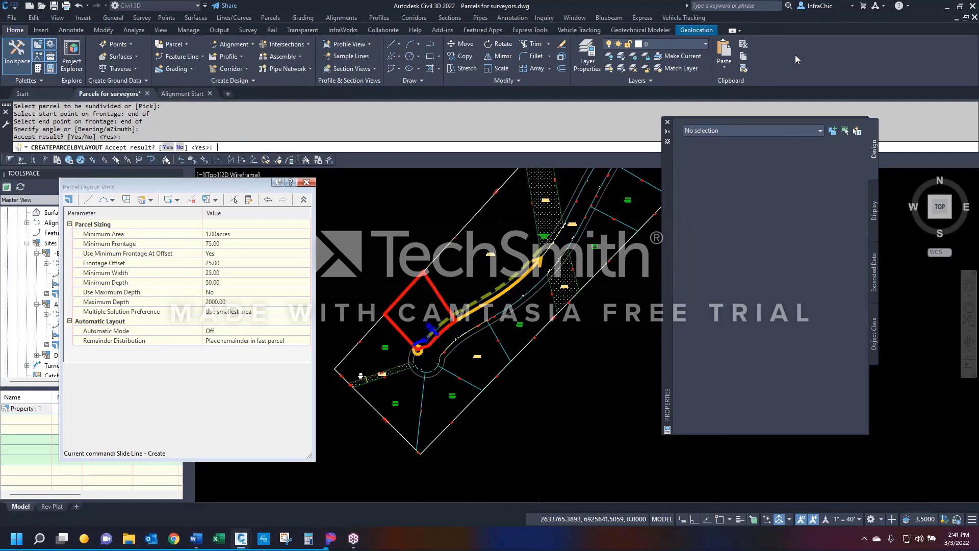
{"action": "key", "text": "Return"}
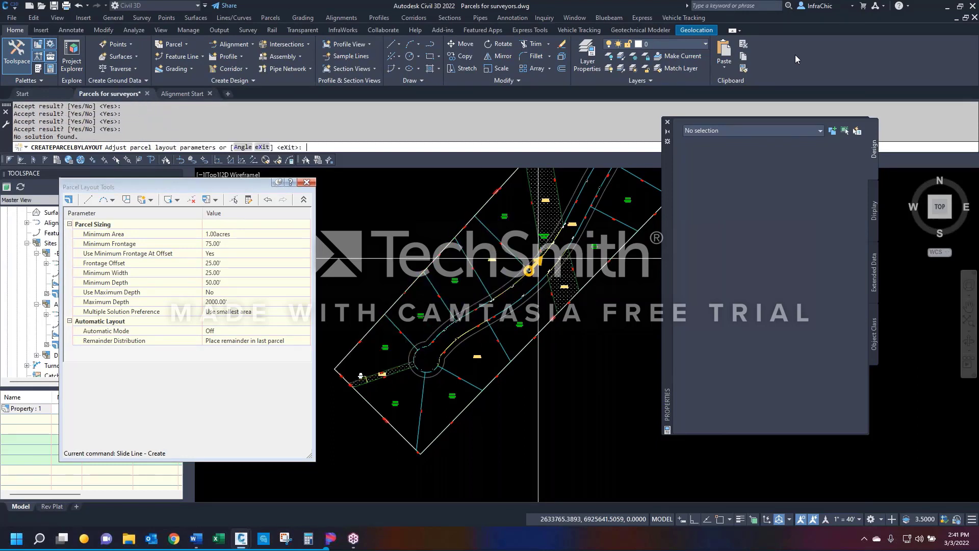
{"action": "key", "text": "Return"}
{"action": "key", "text": "Return"}
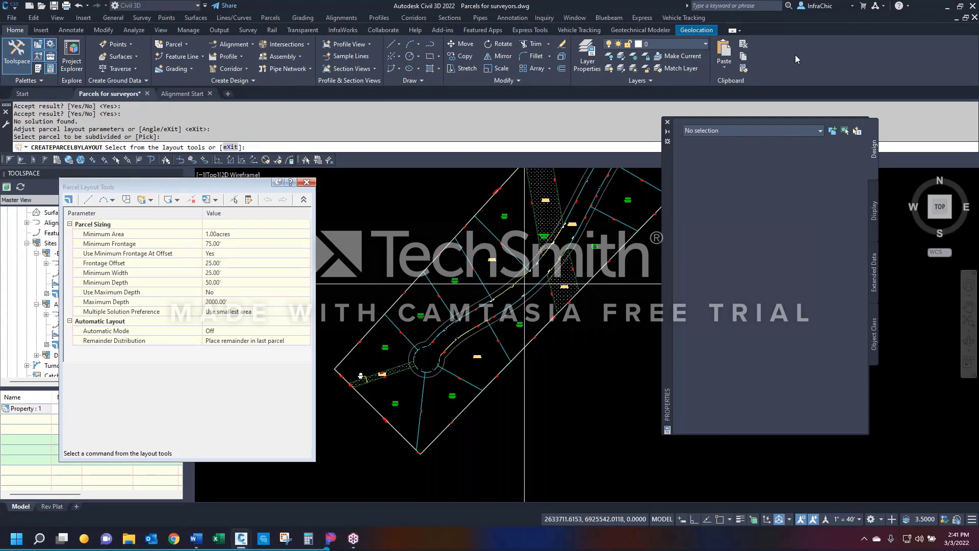
Step: Close the parcel layout tools and end the parcel creation command
{"action": "scroll", "coordinate": [524, 284], "scroll_direction": "up", "scroll_amount": 5}
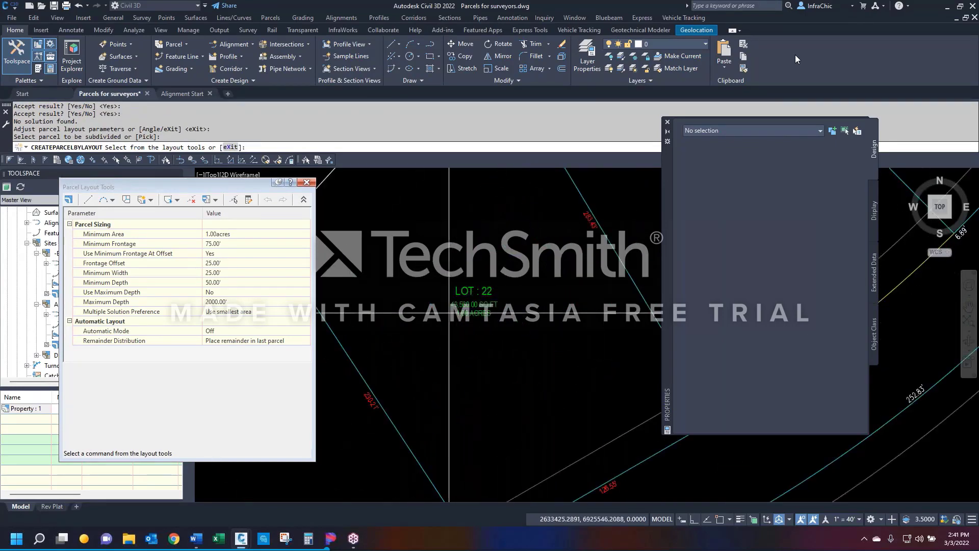
{"action": "scroll", "coordinate": [633, 291], "scroll_direction": "down", "scroll_amount": 5}
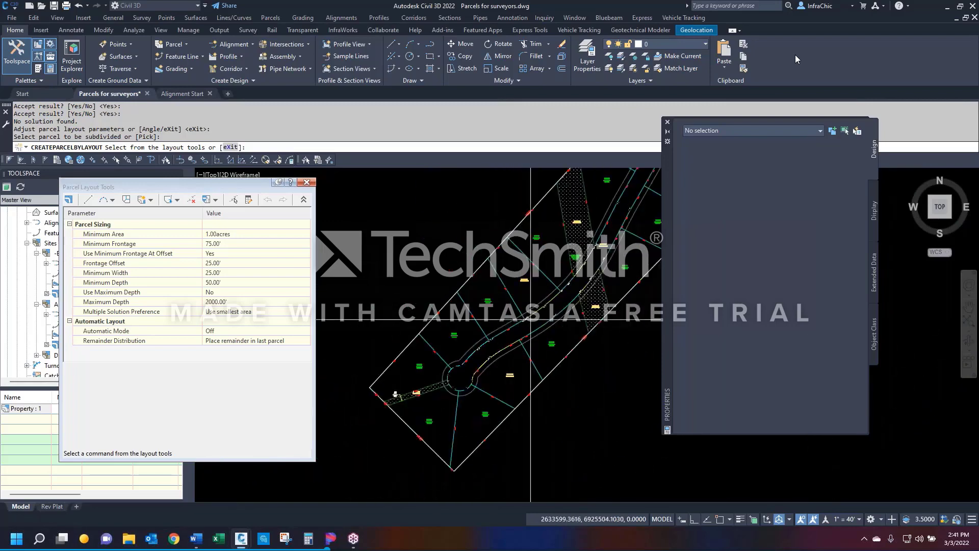
{"action": "scroll", "coordinate": [632, 291], "scroll_direction": "up", "scroll_amount": 5}
{"action": "scroll", "coordinate": [612, 265], "scroll_direction": "down", "scroll_amount": 5}
{"action": "scroll", "coordinate": [594, 232], "scroll_direction": "up", "scroll_amount": 5}
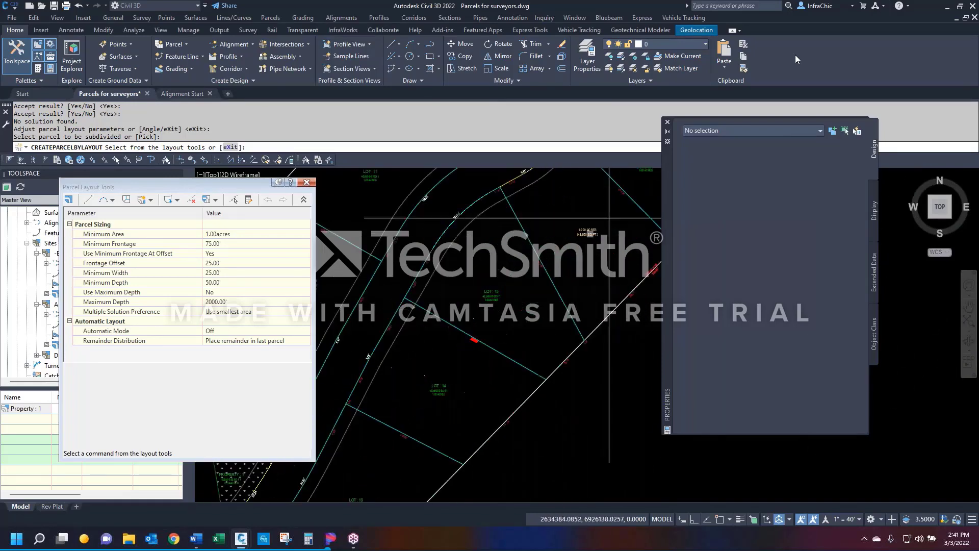
{"action": "scroll", "coordinate": [594, 232], "scroll_direction": "down", "scroll_amount": 5}
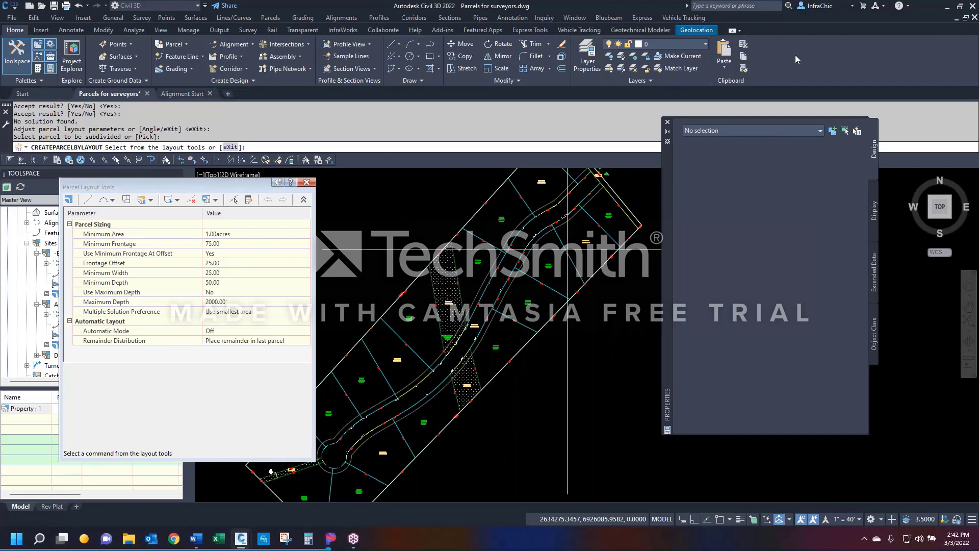
{"action": "key", "text": "Return"}
{"action": "left_click", "coordinate": [307, 182]}
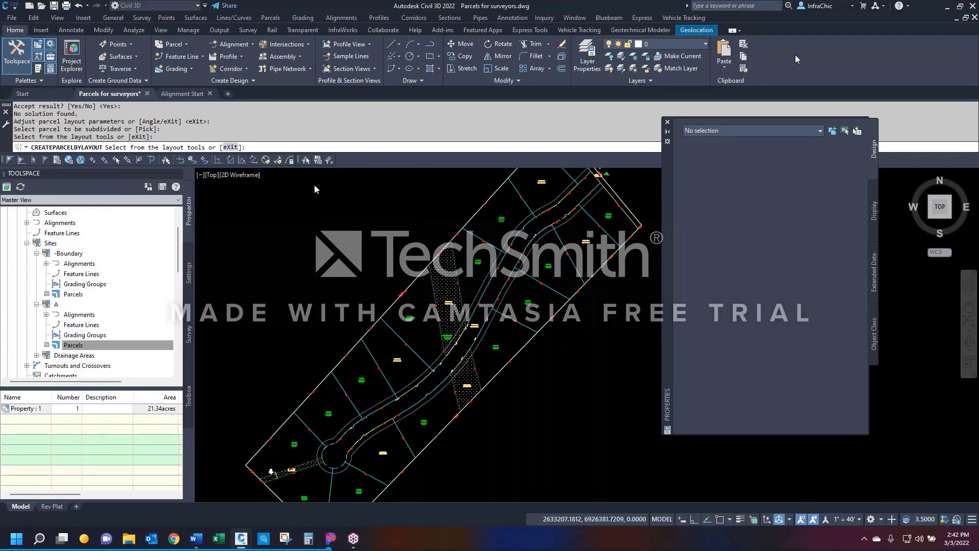
{"action": "key", "text": "Return"}
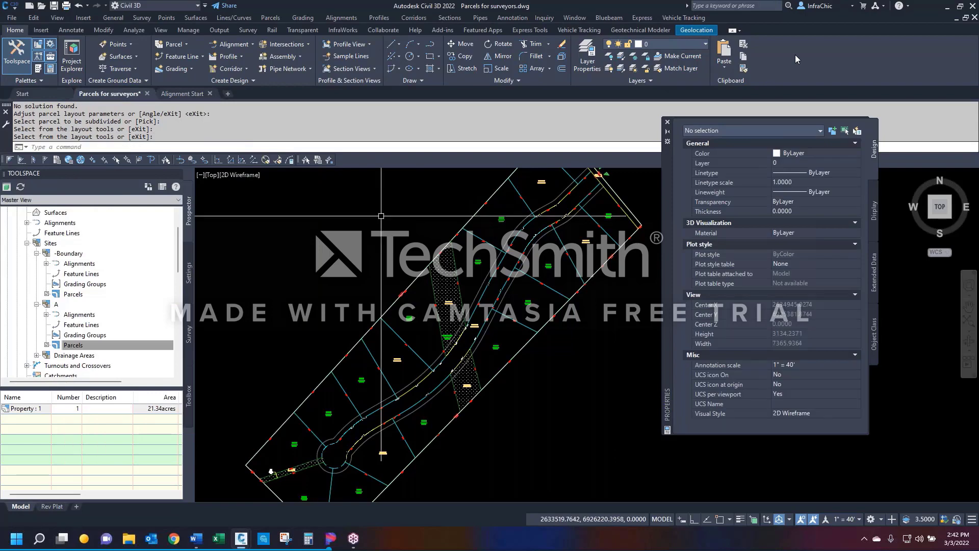
Step: Match the unnumbered 1.000-acre parcel between Lot 15 and Lot 16 to Lot 15's properties with MATCHPROP
{"action": "scroll", "coordinate": [381, 215], "scroll_direction": "down", "scroll_amount": 2}
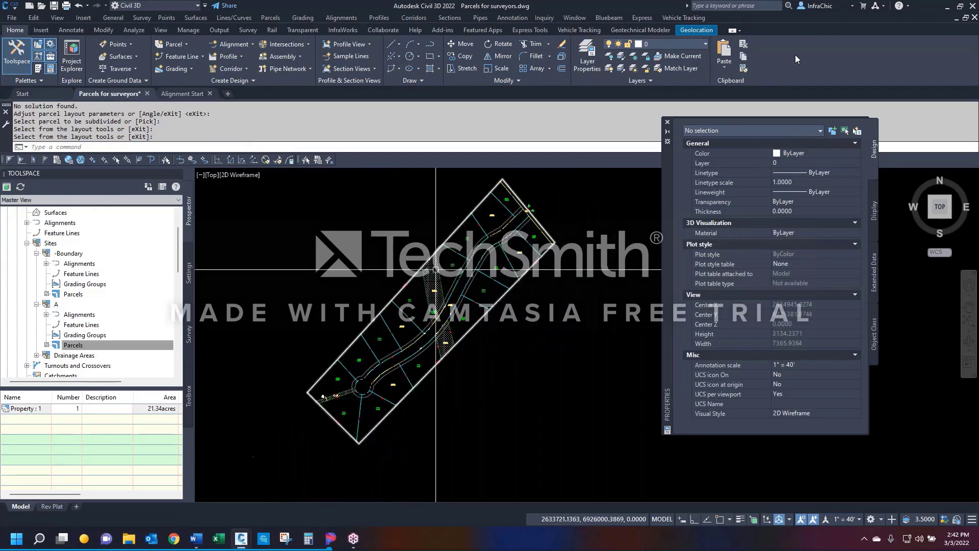
{"action": "scroll", "coordinate": [540, 252], "scroll_direction": "up", "scroll_amount": 4}
{"action": "scroll", "coordinate": [540, 252], "scroll_direction": "up", "scroll_amount": 8}
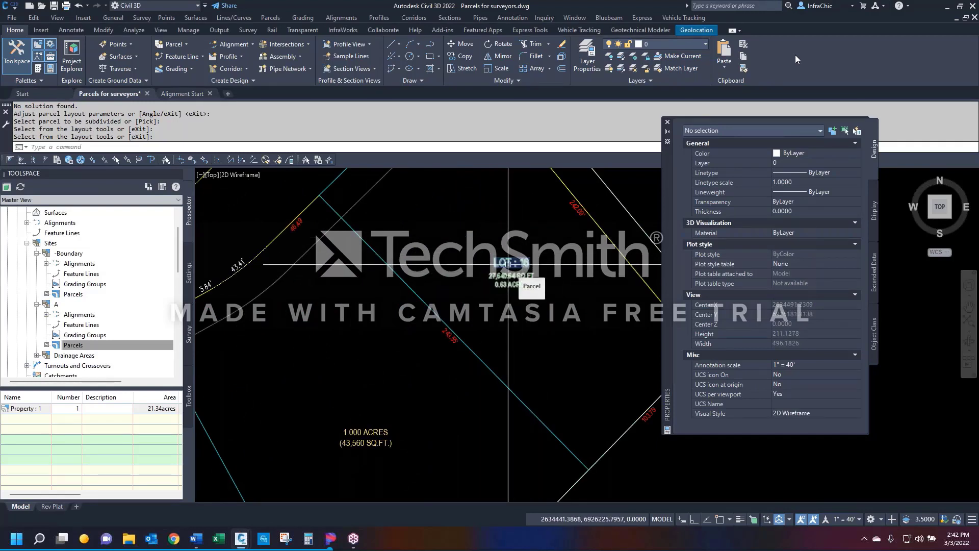
{"action": "scroll", "coordinate": [507, 263], "scroll_direction": "down", "scroll_amount": 4}
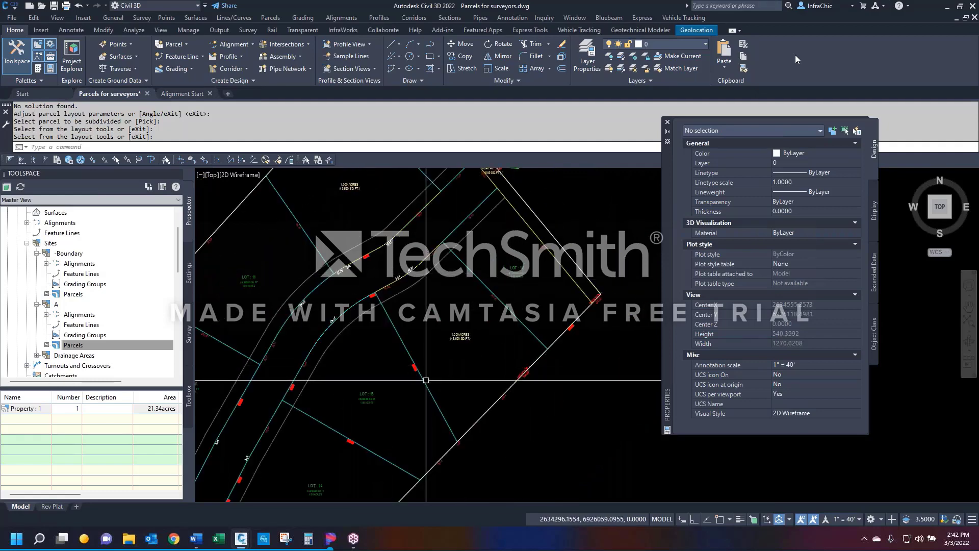
{"action": "type", "text": "ma"}
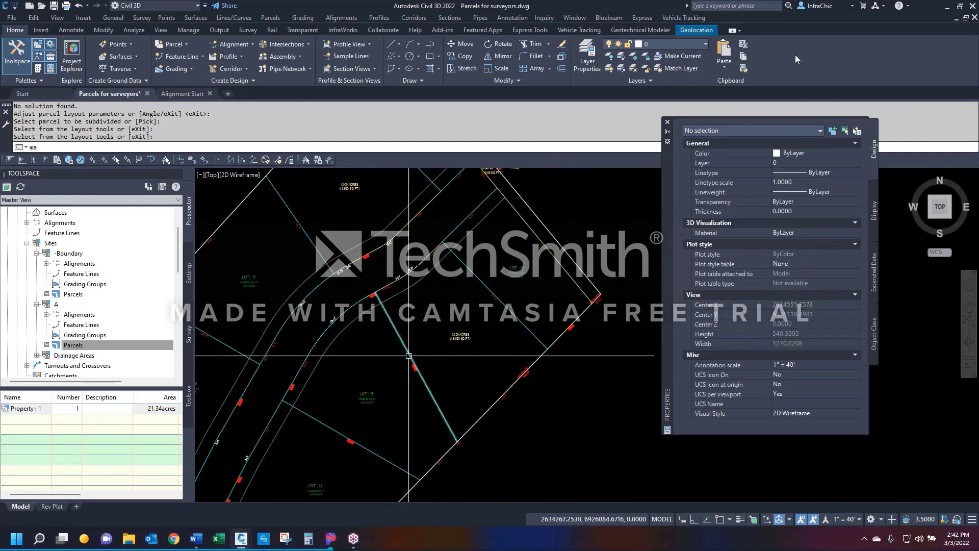
{"action": "key", "text": "Return"}
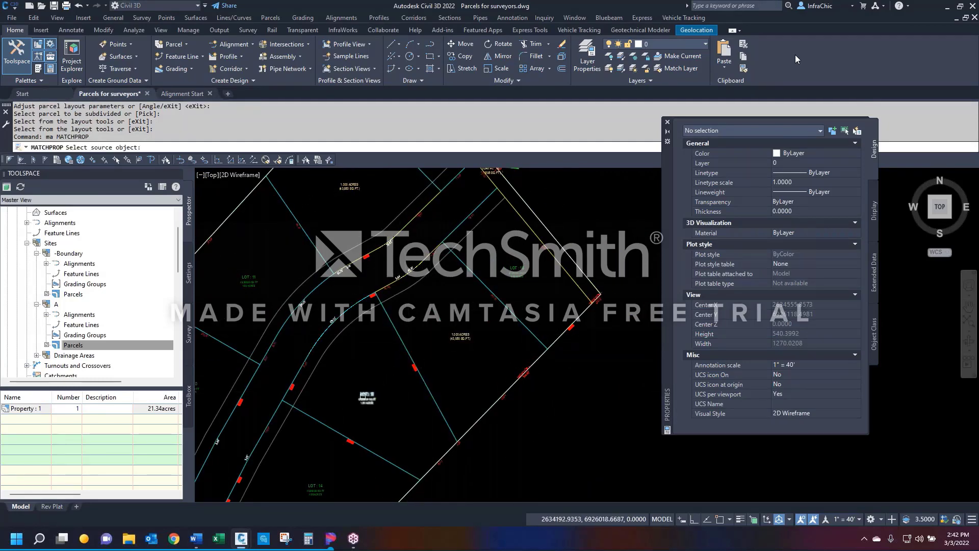
{"action": "left_click", "coordinate": [368, 403]}
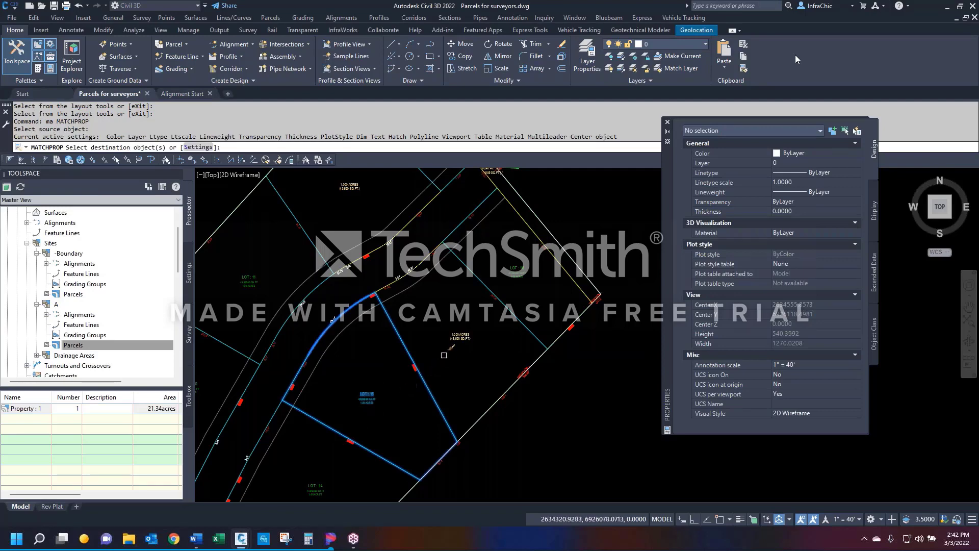
{"action": "left_click", "coordinate": [465, 334]}
Step: Apply Lot 15's properties to the remaining unnumbered parcels northwest of the road on both sides of the easement and to the one southeast of the cul-de-sac
{"action": "scroll", "coordinate": [477, 331], "scroll_direction": "down", "scroll_amount": 2}
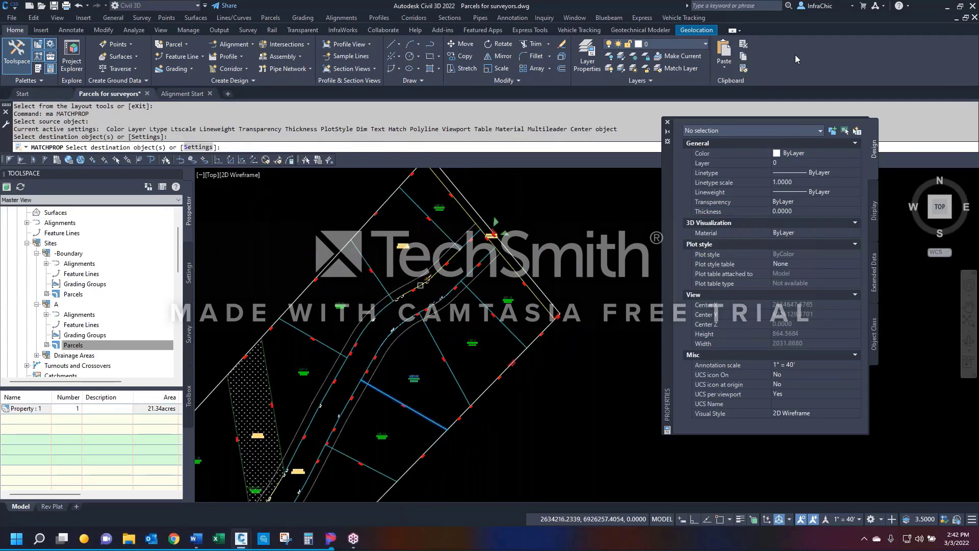
{"action": "scroll", "coordinate": [466, 333], "scroll_direction": "up", "scroll_amount": 4}
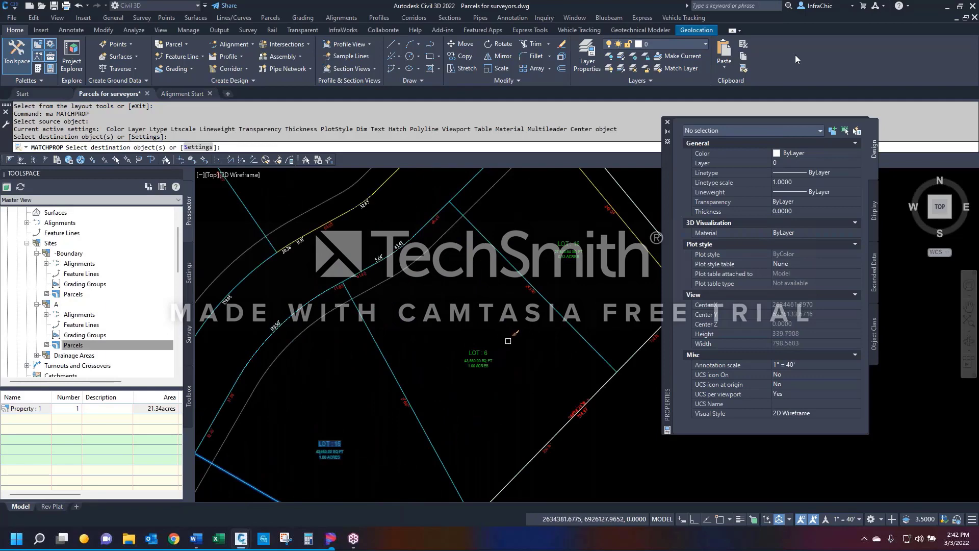
{"action": "scroll", "coordinate": [507, 340], "scroll_direction": "down", "scroll_amount": 4}
{"action": "left_click", "coordinate": [428, 252]}
{"action": "scroll", "coordinate": [502, 227], "scroll_direction": "down", "scroll_amount": 4}
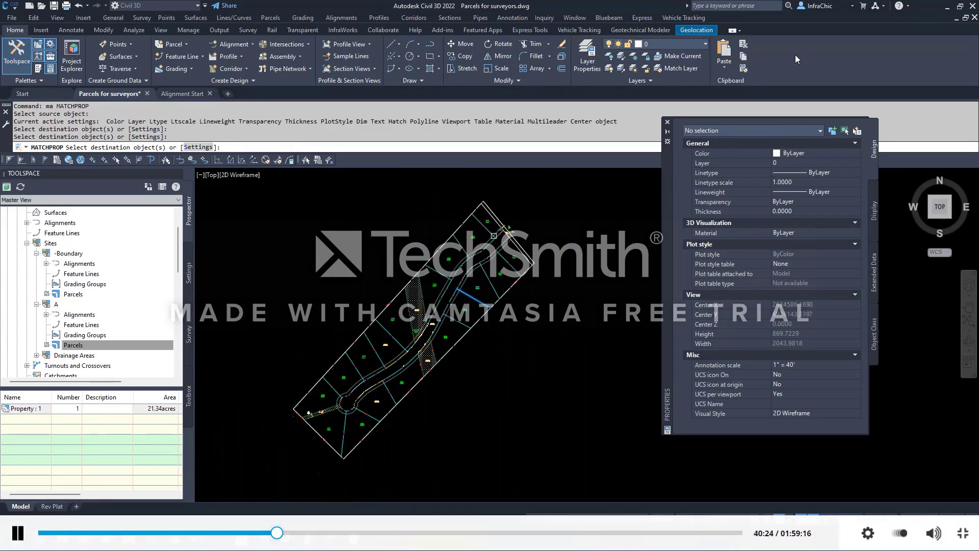
{"action": "scroll", "coordinate": [391, 354], "scroll_direction": "up", "scroll_amount": 2}
{"action": "left_click", "coordinate": [391, 354]}
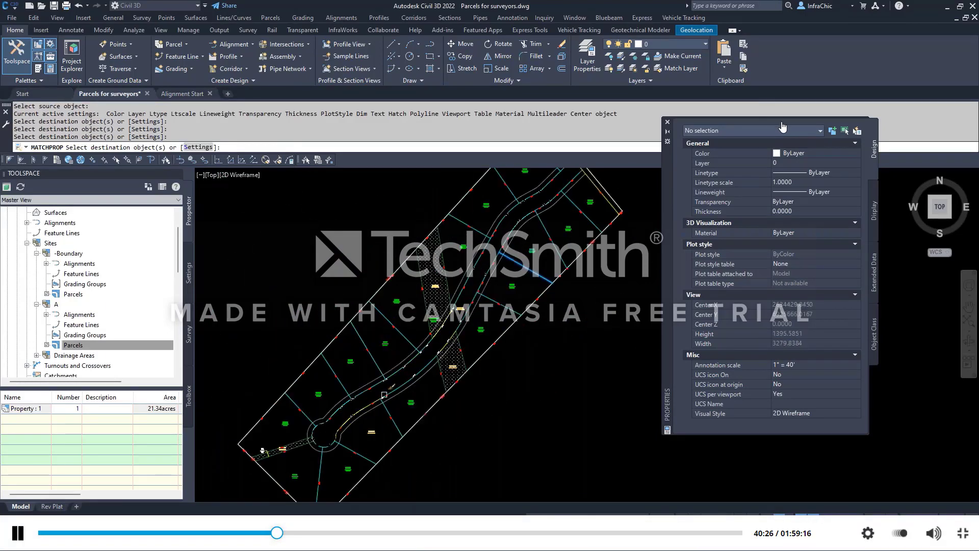
{"action": "left_click", "coordinate": [373, 431]}
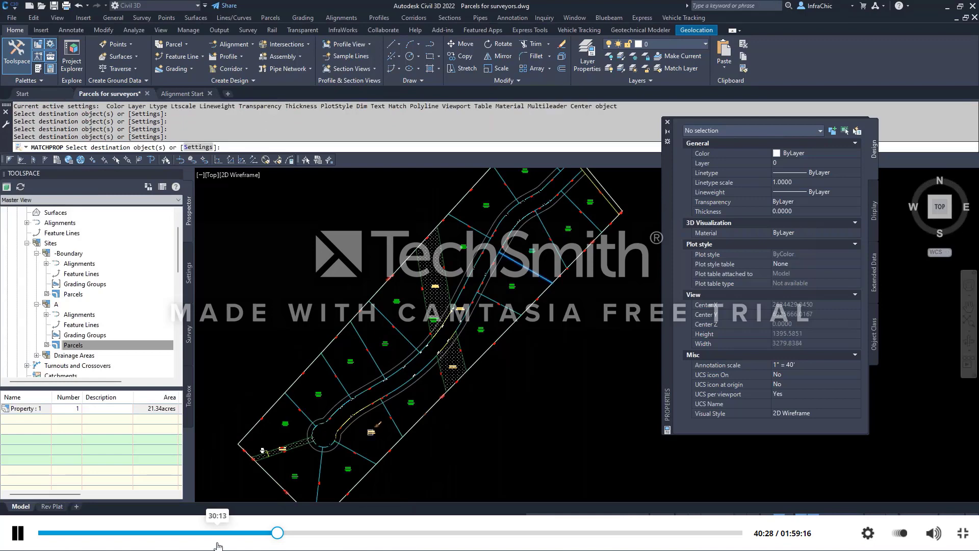
{"action": "left_click", "coordinate": [278, 534]}
{"action": "key", "text": "Left"}
{"action": "key", "text": "Left"}
{"action": "key", "text": "Left"}
{"action": "key", "text": "Left"}
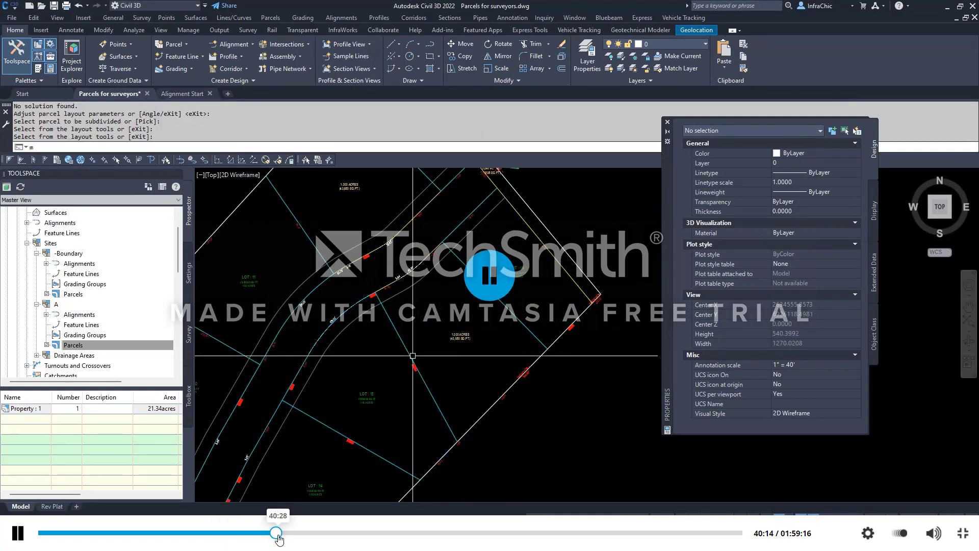
{"action": "key", "text": "Left"}
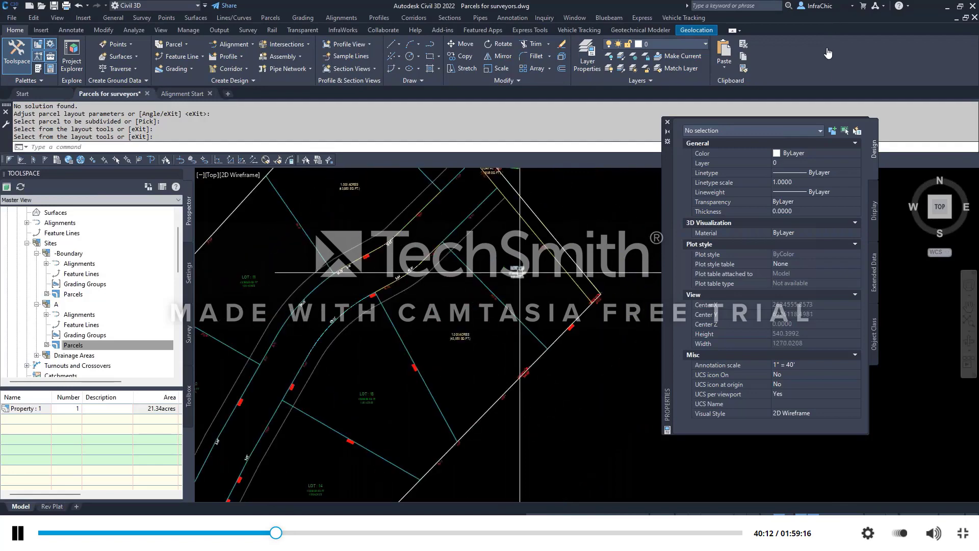
{"action": "left_click", "coordinate": [824, 82]}
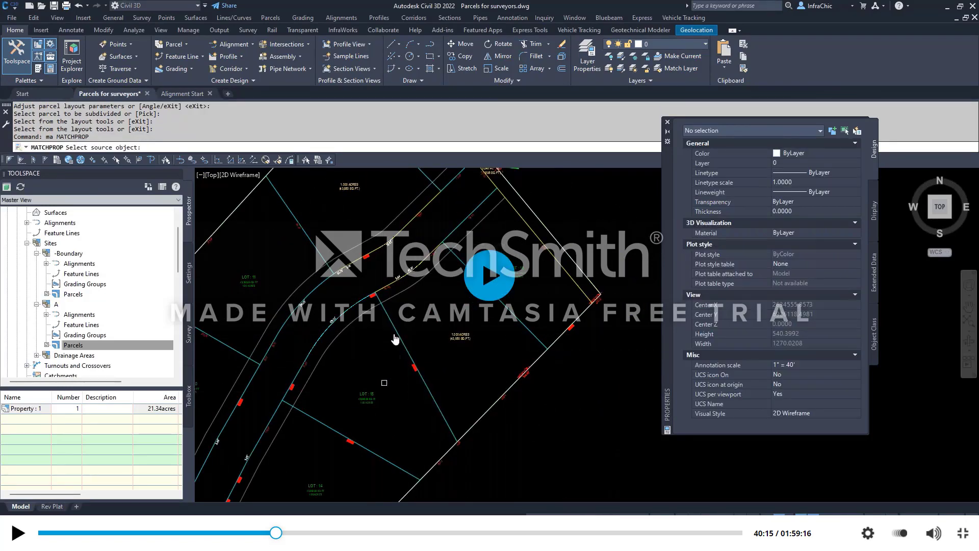
{"action": "key", "text": "Escape"}
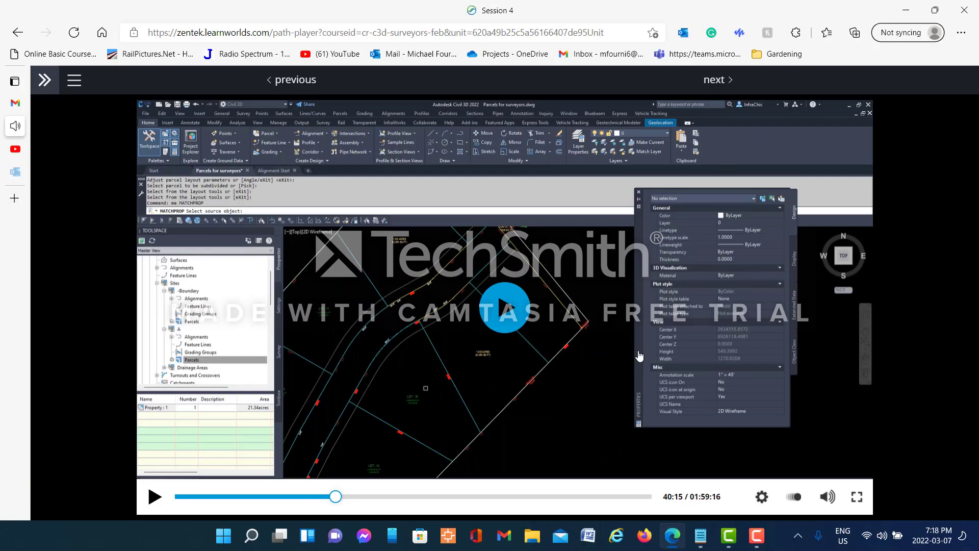
{"action": "left_click", "coordinate": [752, 540]}
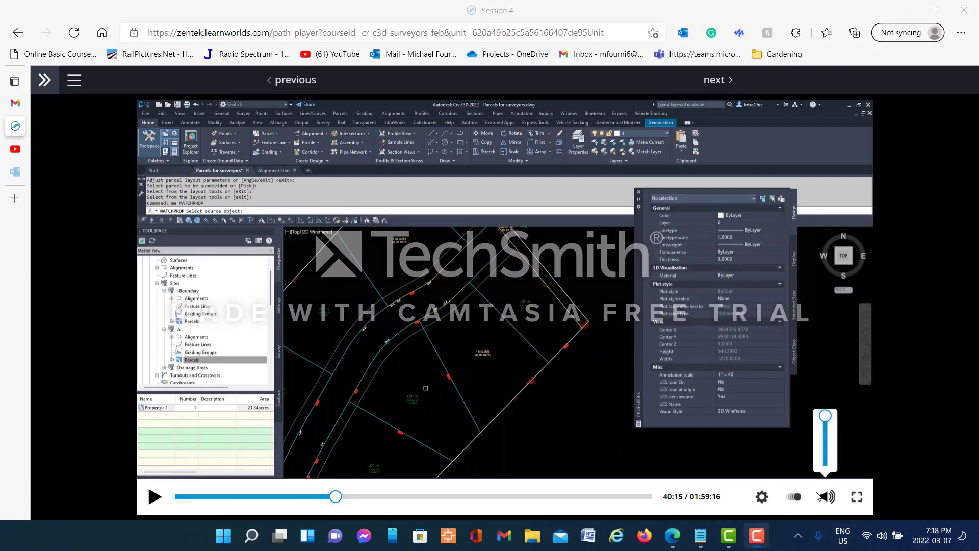
{"action": "left_click", "coordinate": [856, 496]}
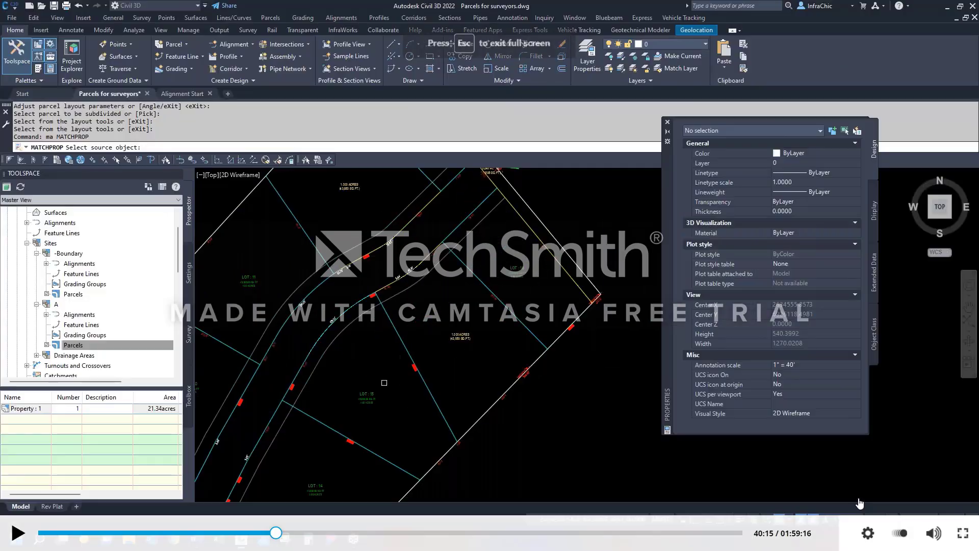
{"action": "left_click", "coordinate": [807, 65]}
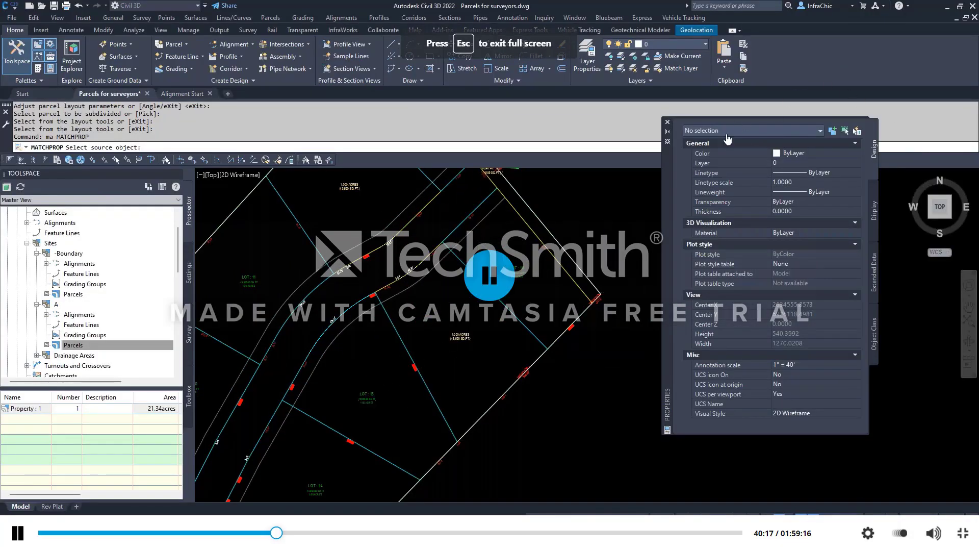
{"action": "key", "text": "Left"}
{"action": "key", "text": "Left"}
{"action": "key", "text": "Left"}
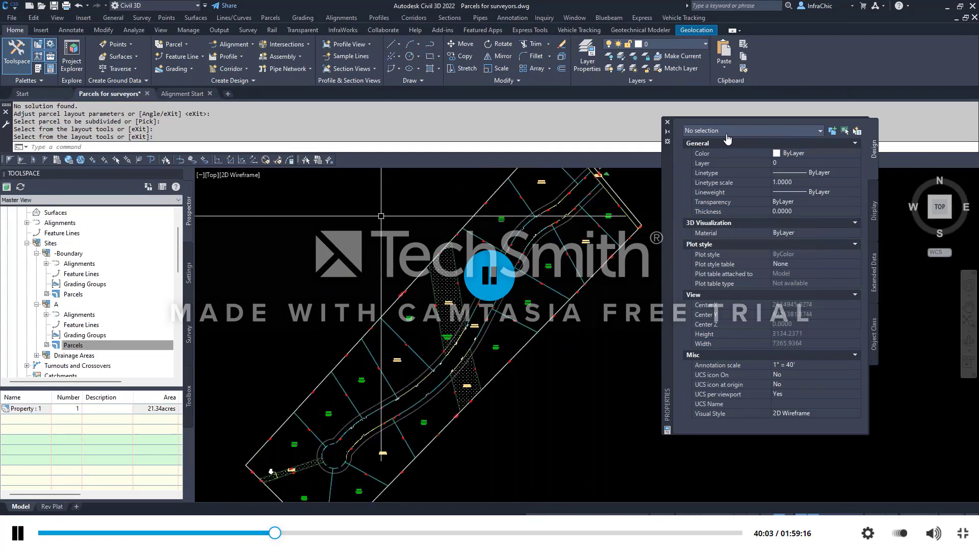
{"action": "key", "text": "Left"}
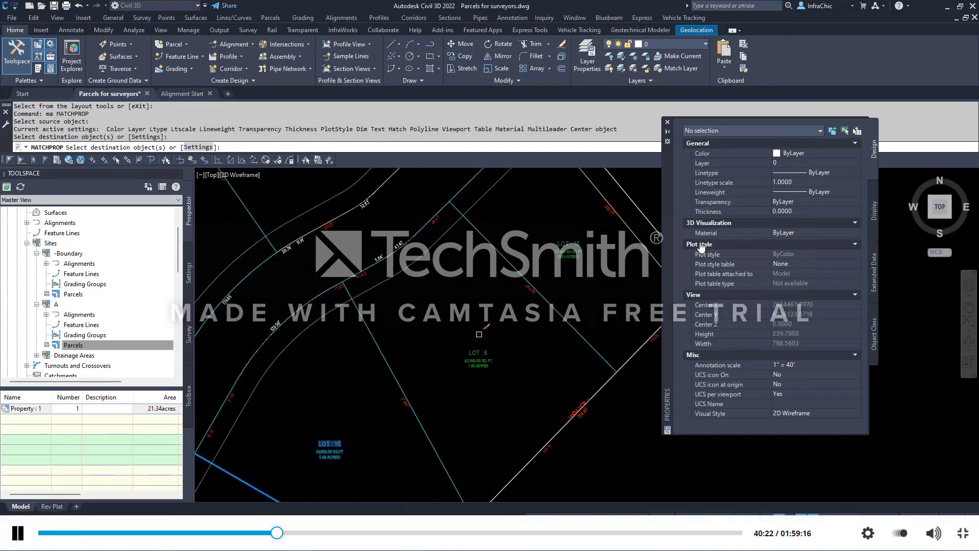
{"action": "left_click", "coordinate": [279, 533]}
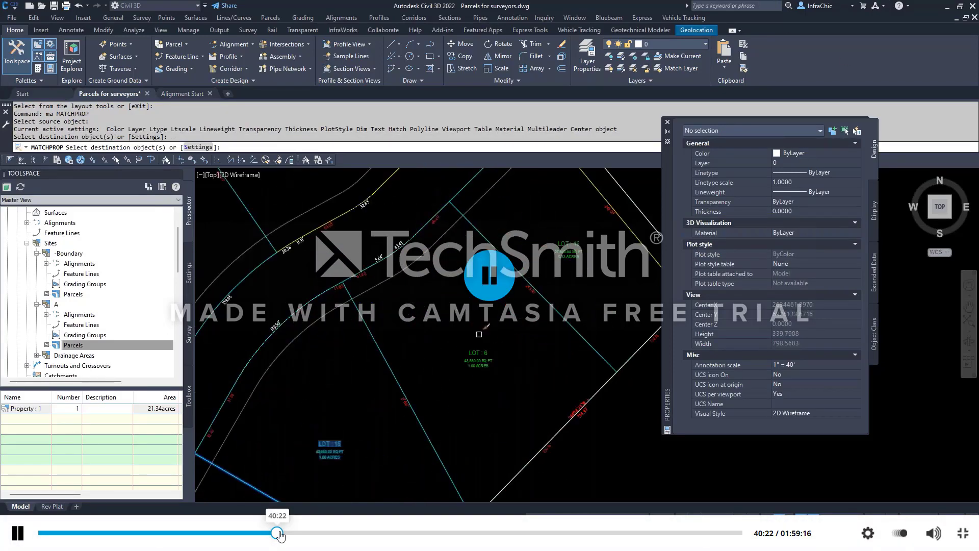
{"action": "key", "text": "Left"}
{"action": "key", "text": "Left"}
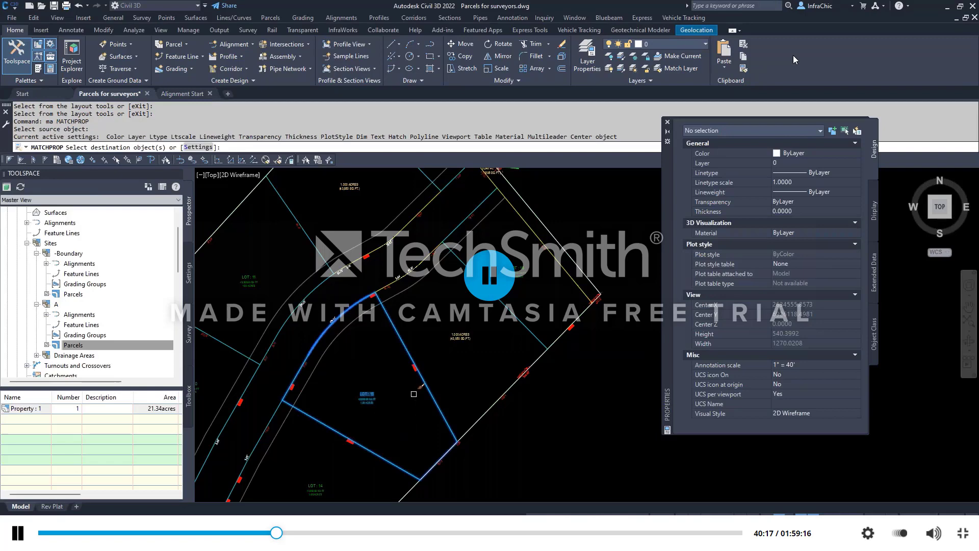
{"action": "key", "text": "Left"}
{"action": "key", "text": "Left"}
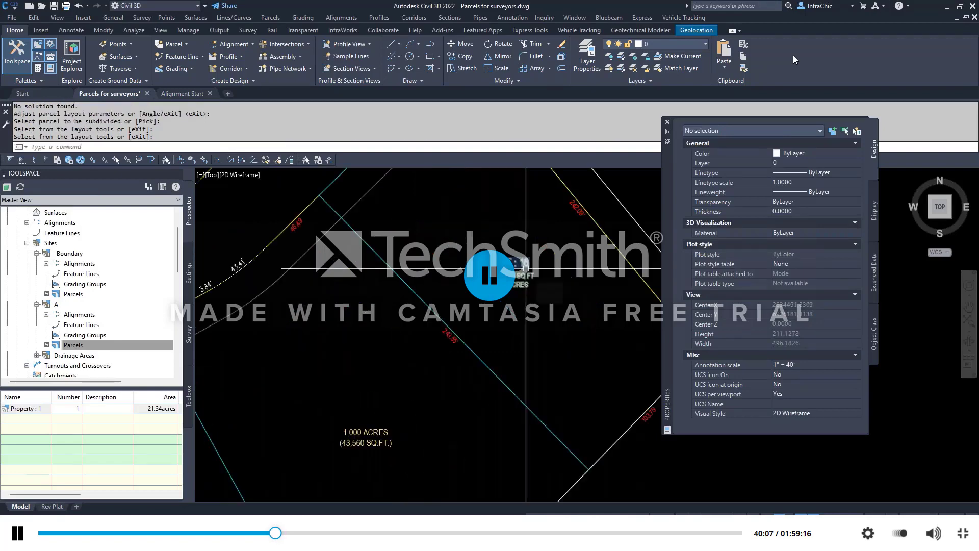
{"action": "key", "text": "Left"}
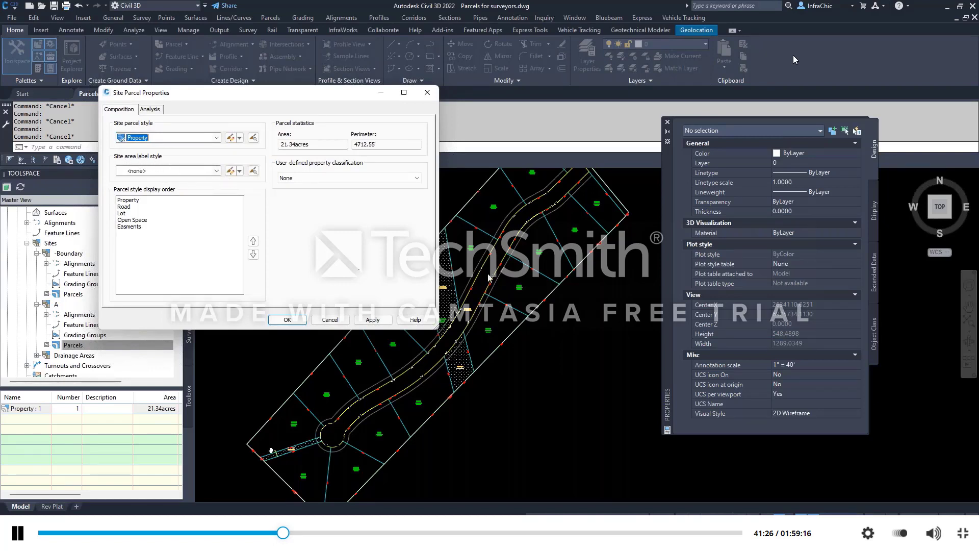
Step: Set the site area label style to Parcel Name in the site parcel properties and apply it
{"action": "left_click", "coordinate": [217, 170]}
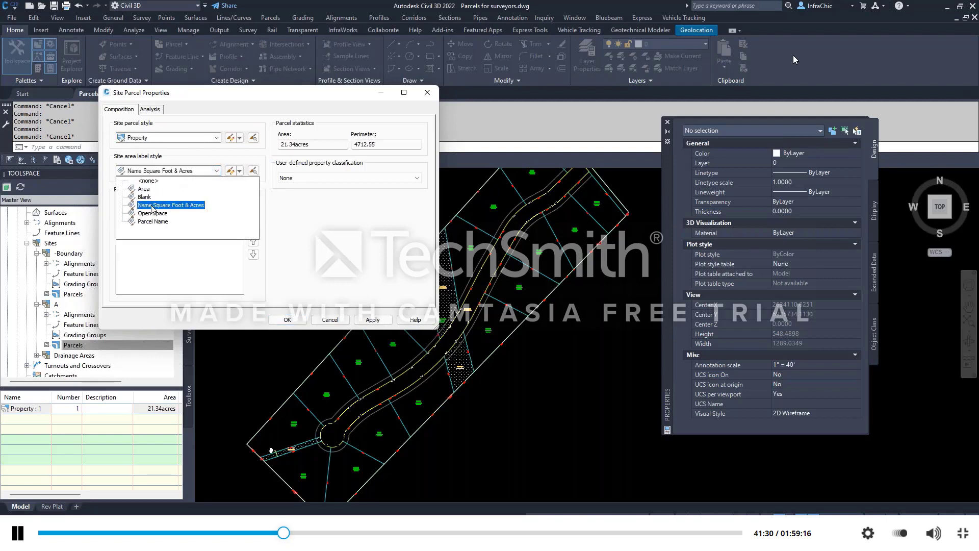
{"action": "left_click", "coordinate": [153, 221]}
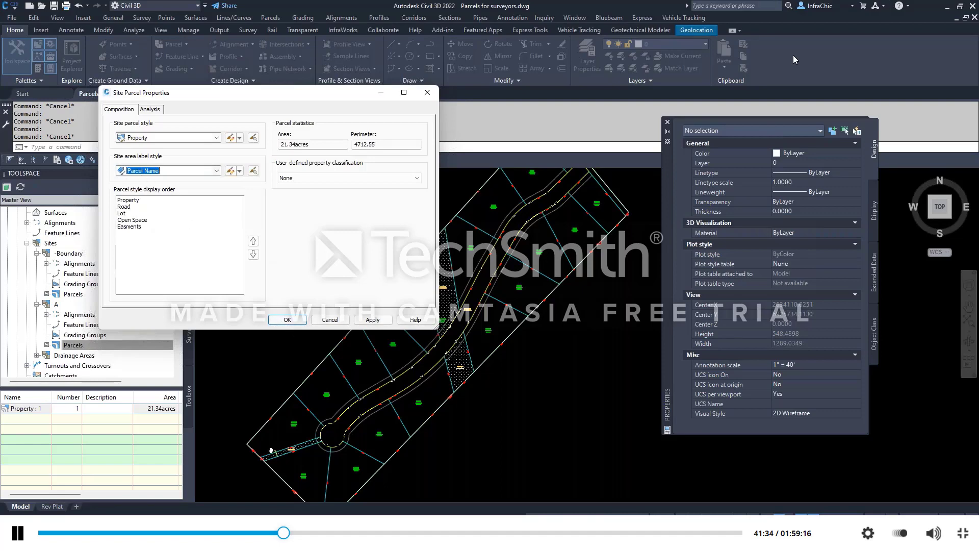
{"action": "left_click", "coordinate": [287, 320]}
Step: Move the overall site parcel's label A from outside the boundary to just above Lot 5's label
{"action": "scroll", "coordinate": [329, 308], "scroll_direction": "down", "scroll_amount": 5}
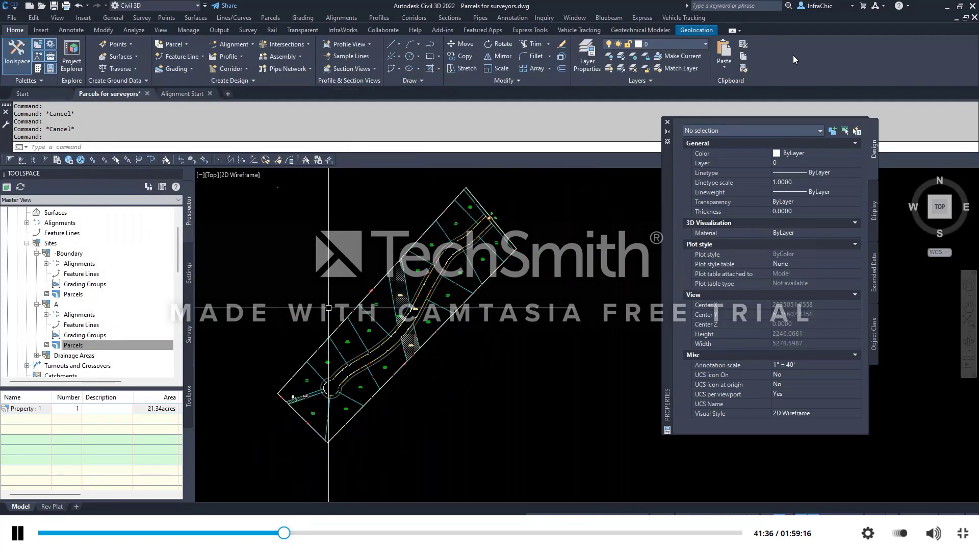
{"action": "scroll", "coordinate": [262, 207], "scroll_direction": "up", "scroll_amount": 5}
{"action": "left_click", "coordinate": [296, 206]}
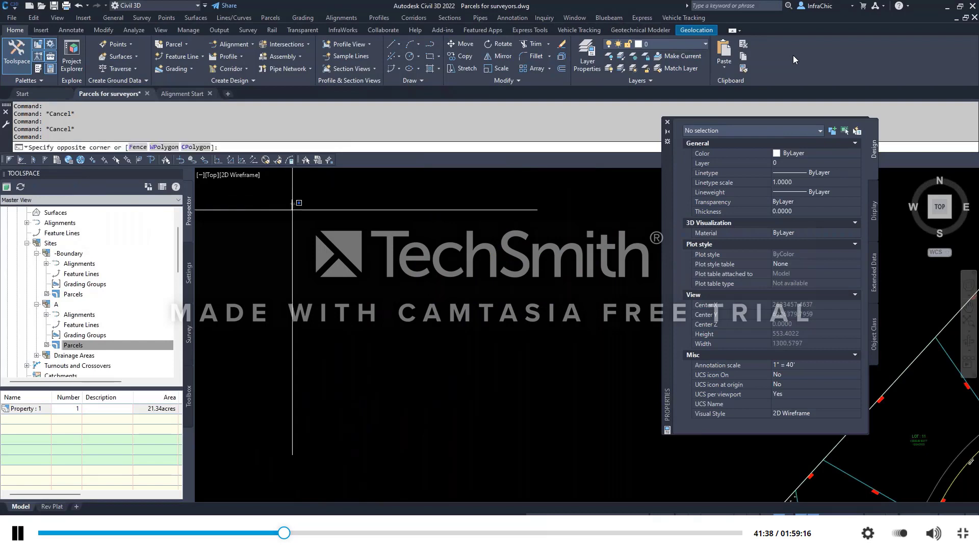
{"action": "left_click", "coordinate": [288, 209]}
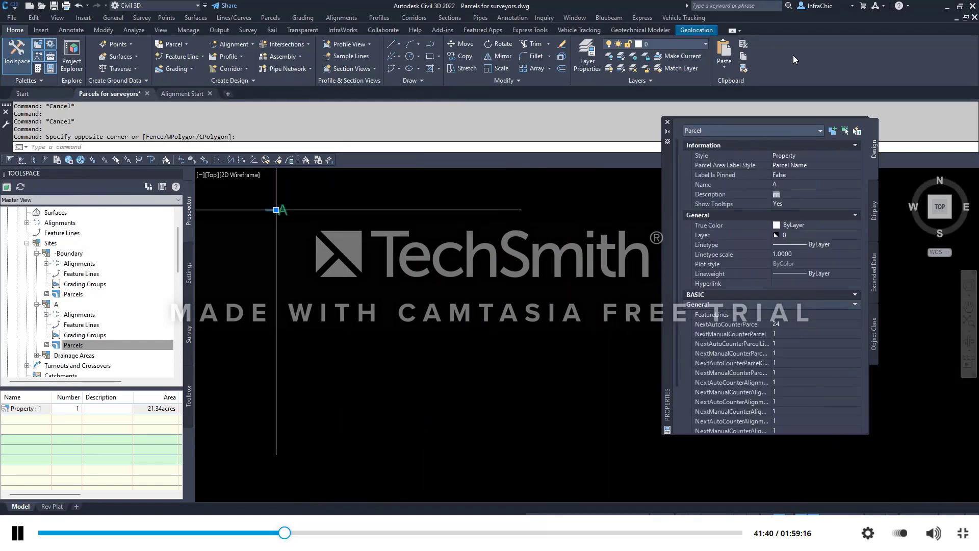
{"action": "scroll", "coordinate": [276, 209], "scroll_direction": "down", "scroll_amount": 5}
{"action": "left_click", "coordinate": [288, 204]}
{"action": "key", "text": "Escape"}
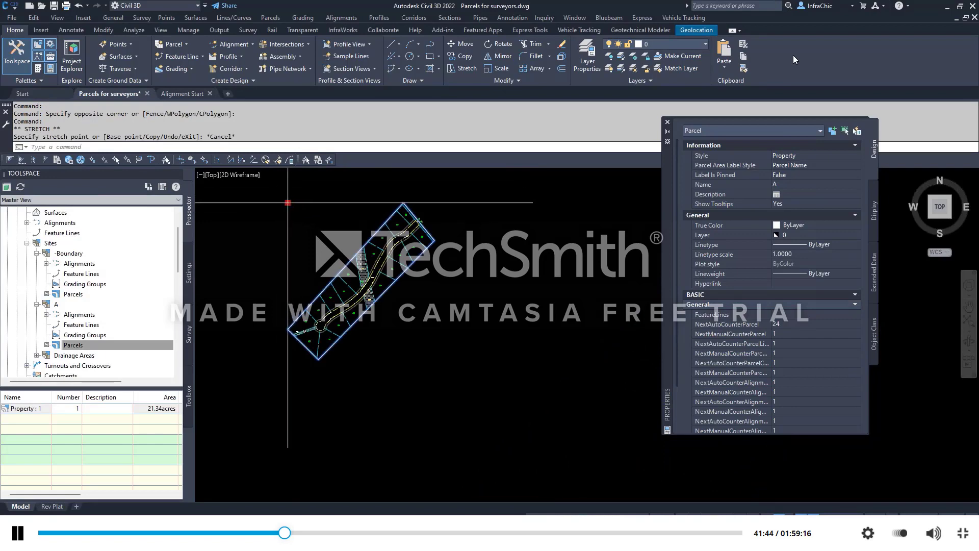
{"action": "left_click", "coordinate": [288, 203]}
{"action": "scroll", "coordinate": [379, 305], "scroll_direction": "up", "scroll_amount": 5}
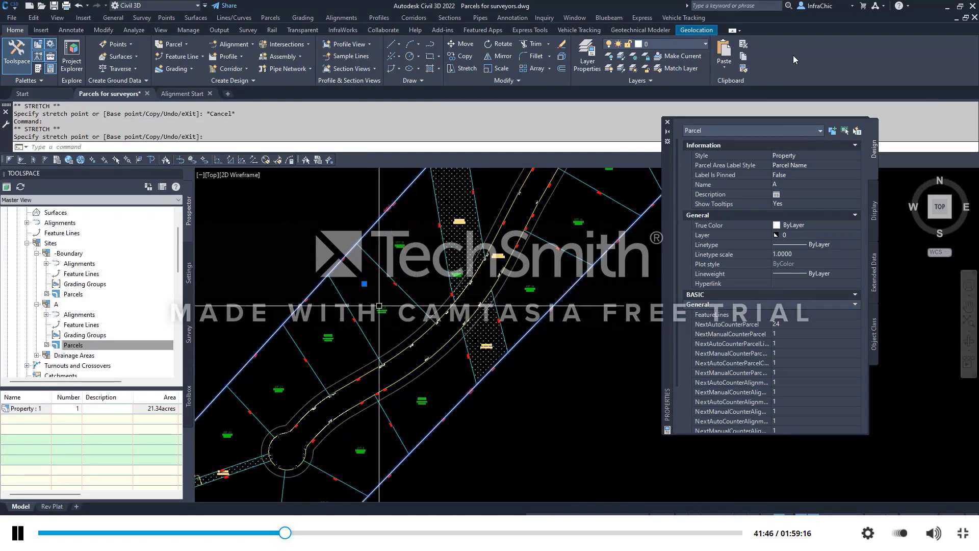
{"action": "scroll", "coordinate": [379, 306], "scroll_direction": "up", "scroll_amount": 4}
{"action": "key", "text": "Escape"}
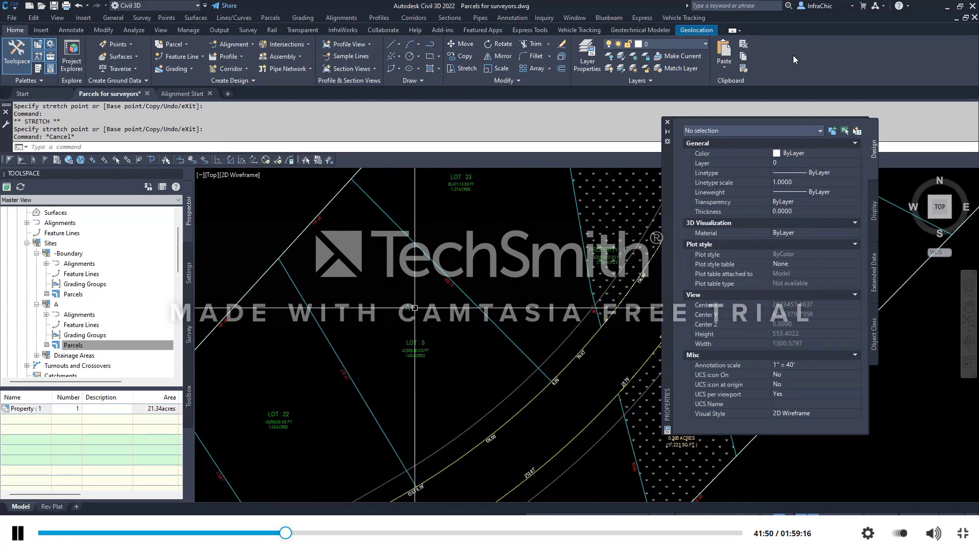
Step: Pin the site parcel's label A and assign the parcel to layer C-ANNO-TEXT
{"action": "left_click", "coordinate": [408, 308]}
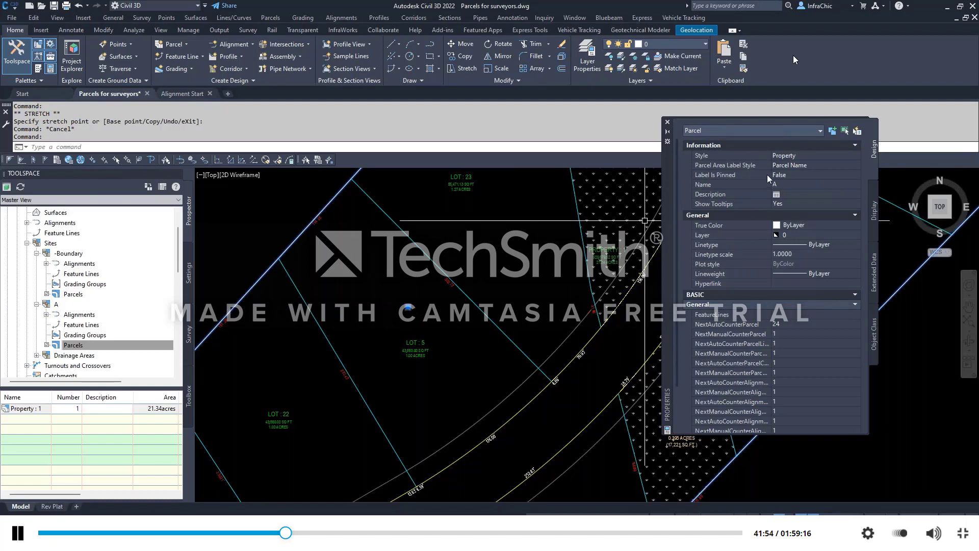
{"action": "left_click", "coordinate": [801, 174]}
{"action": "left_click", "coordinate": [799, 175]}
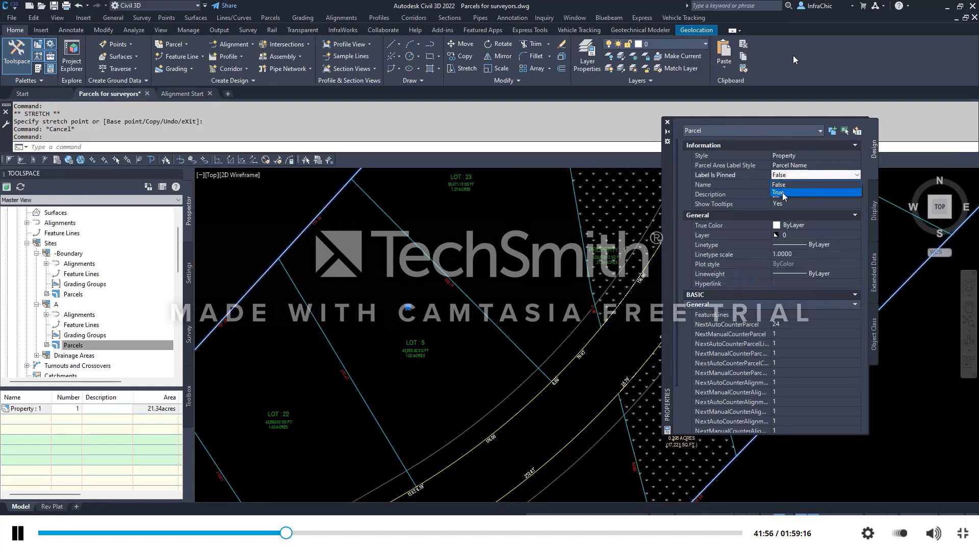
{"action": "left_click", "coordinate": [782, 191]}
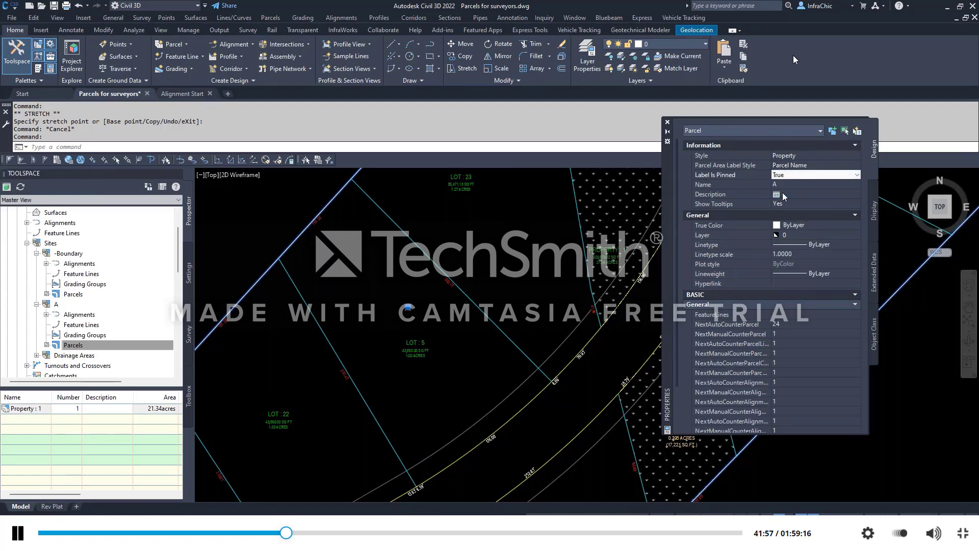
{"action": "left_click", "coordinate": [796, 233]}
{"action": "left_click", "coordinate": [796, 233]}
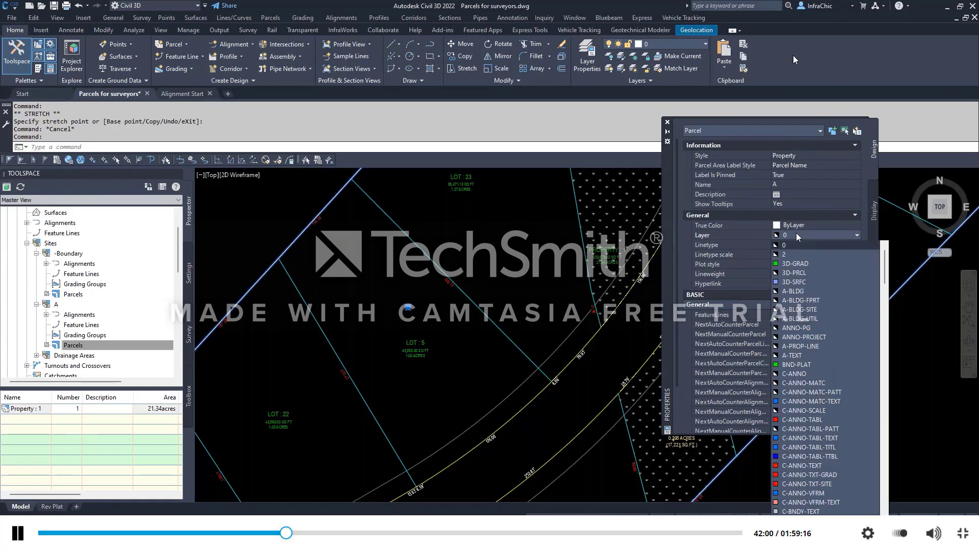
{"action": "left_click", "coordinate": [816, 465]}
{"action": "key", "text": "Escape"}
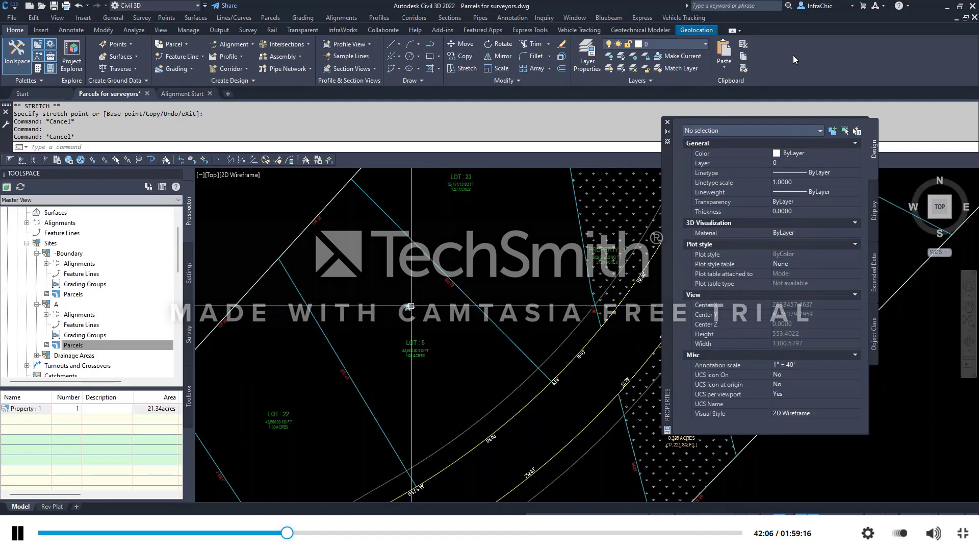
Step: Open the site parcel's Parcel Name label style for editing and set its text style to CIVIL
{"action": "left_click", "coordinate": [407, 317]}
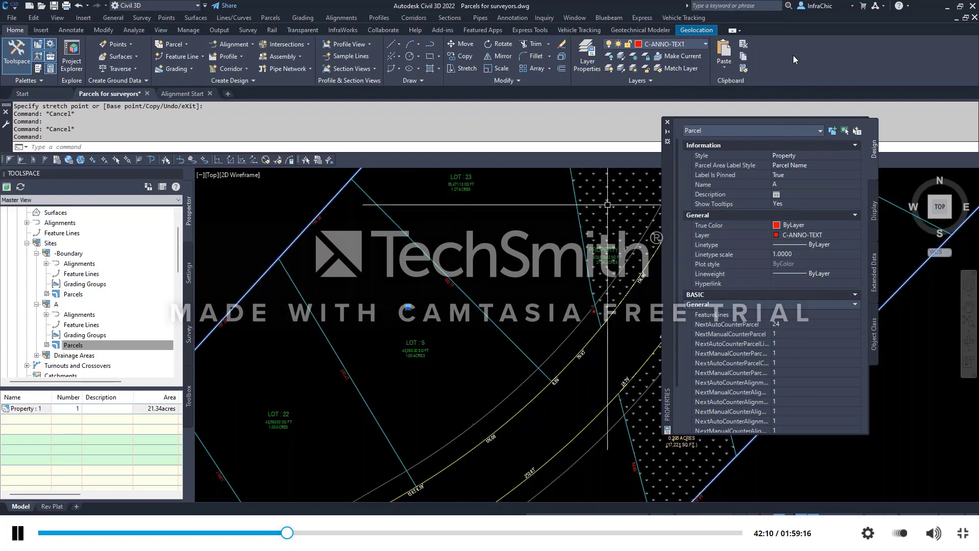
{"action": "left_click", "coordinate": [795, 167]}
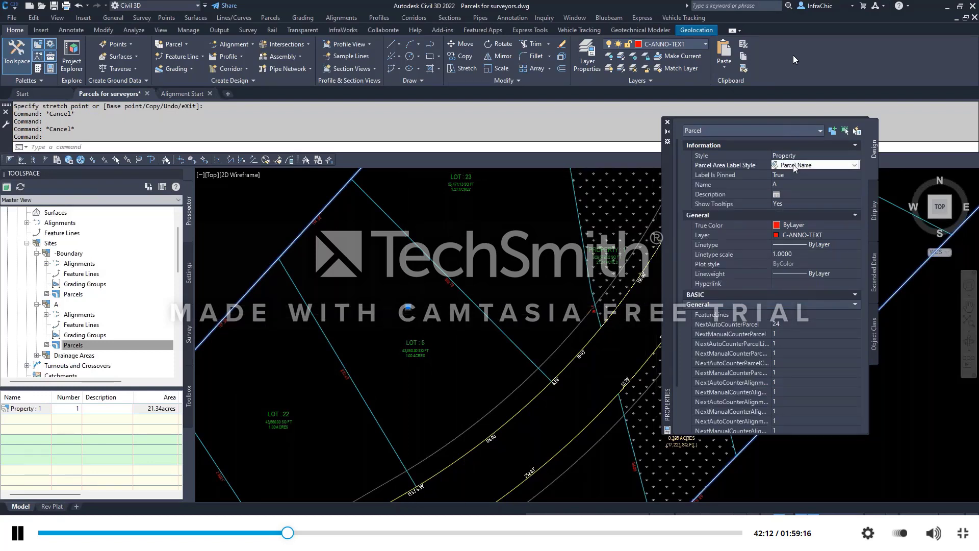
{"action": "left_click", "coordinate": [857, 165]}
{"action": "left_click", "coordinate": [811, 221]}
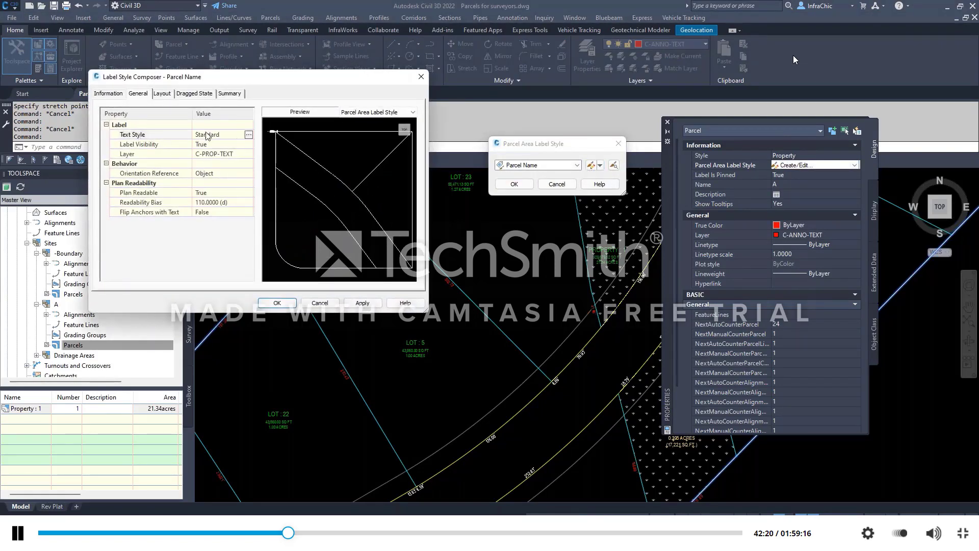
{"action": "left_click", "coordinate": [249, 134]}
{"action": "scroll", "coordinate": [311, 163], "scroll_direction": "up", "scroll_amount": 5}
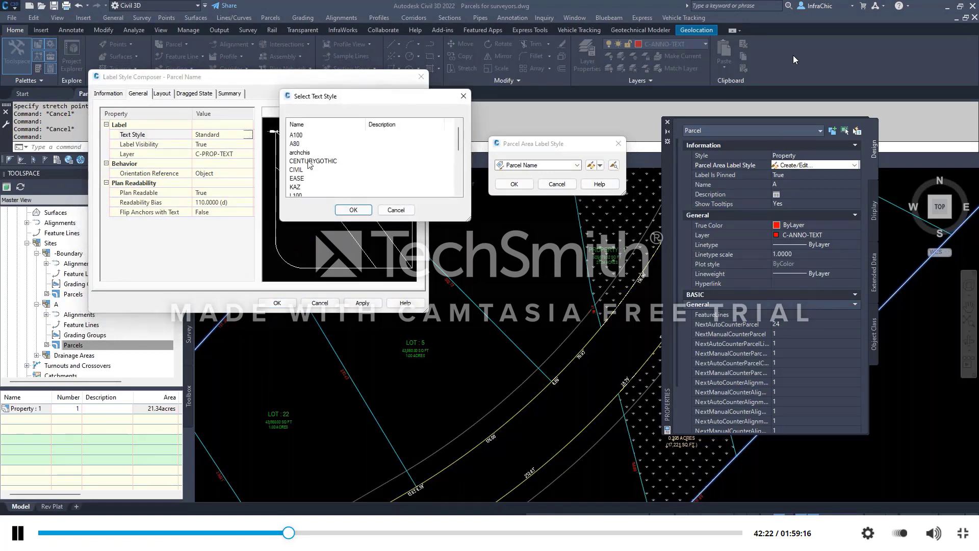
{"action": "left_click", "coordinate": [354, 210]}
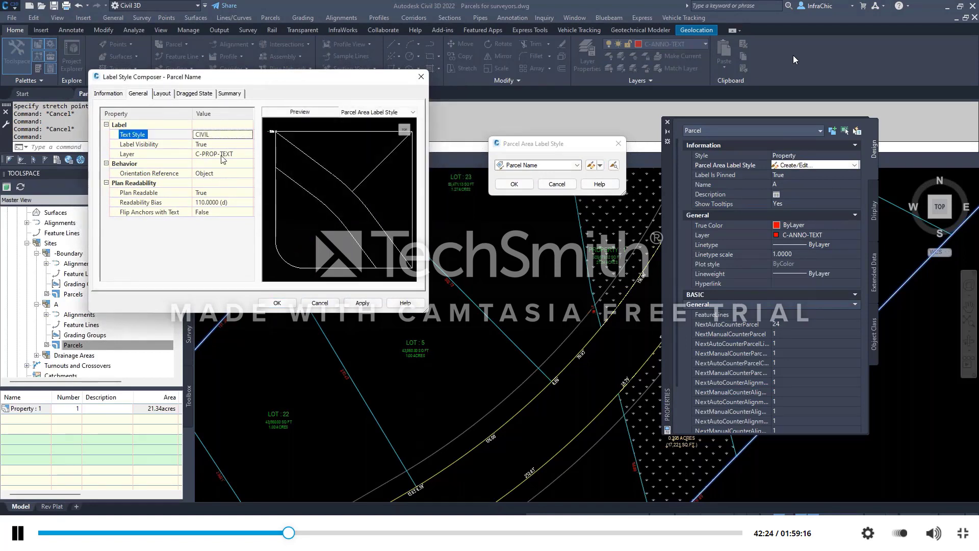
Step: Add the prefix BLOCK before the name field in the Parcel Number component's text contents
{"action": "left_click", "coordinate": [162, 94]}
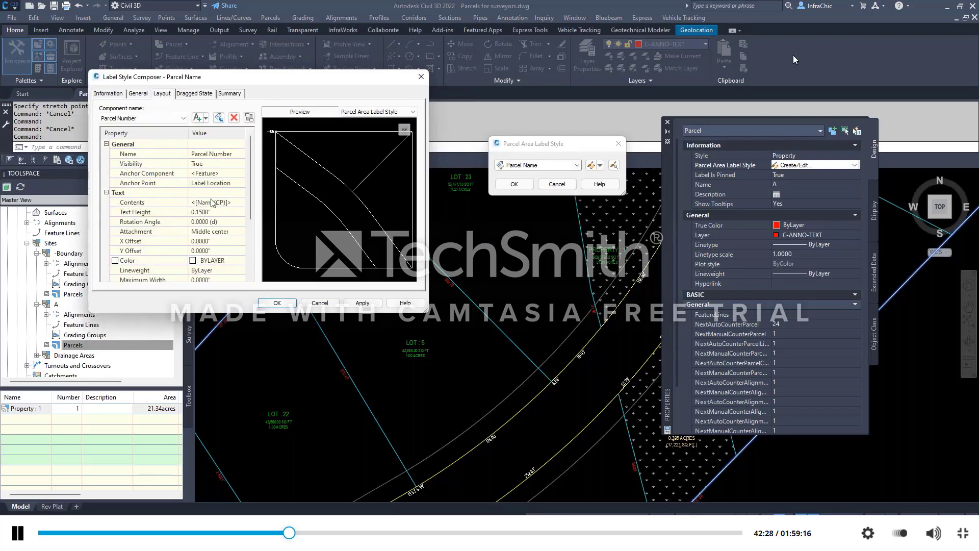
{"action": "left_click", "coordinate": [240, 202]}
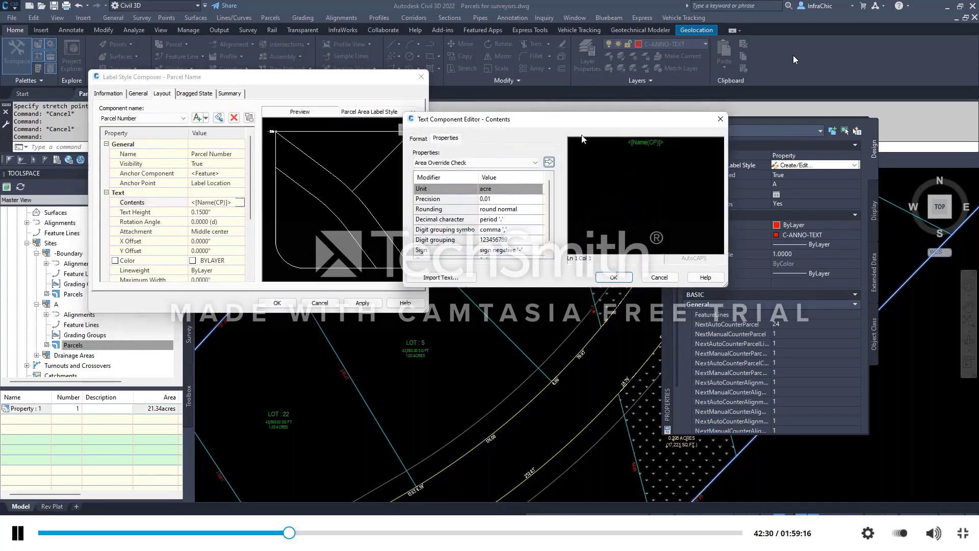
{"action": "left_click", "coordinate": [620, 146]}
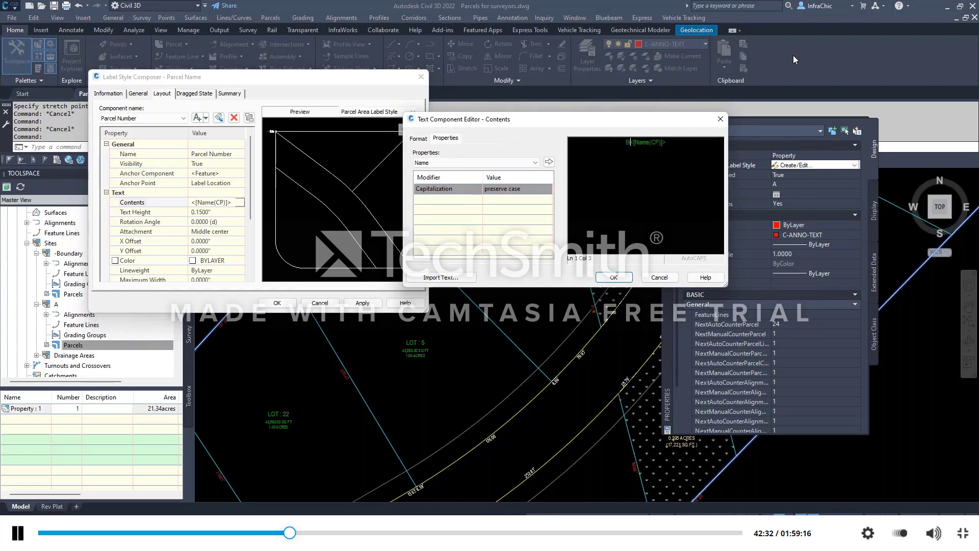
{"action": "key", "text": "BackSpace"}
{"action": "key", "text": "BackSpace"}
{"action": "key", "text": "Caps_Lock"}
{"action": "type", "text": "BLOCK"}
{"action": "left_click", "coordinate": [613, 277]}
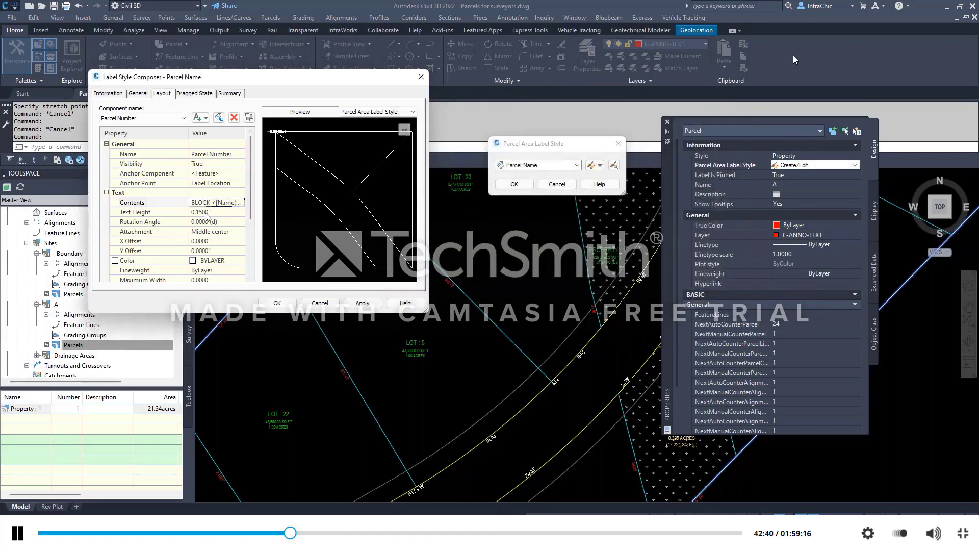
Step: Give the Parcel Number component a visible circular border with background mask True and apply the edited label style
{"action": "scroll", "coordinate": [228, 248], "scroll_direction": "down", "scroll_amount": 2}
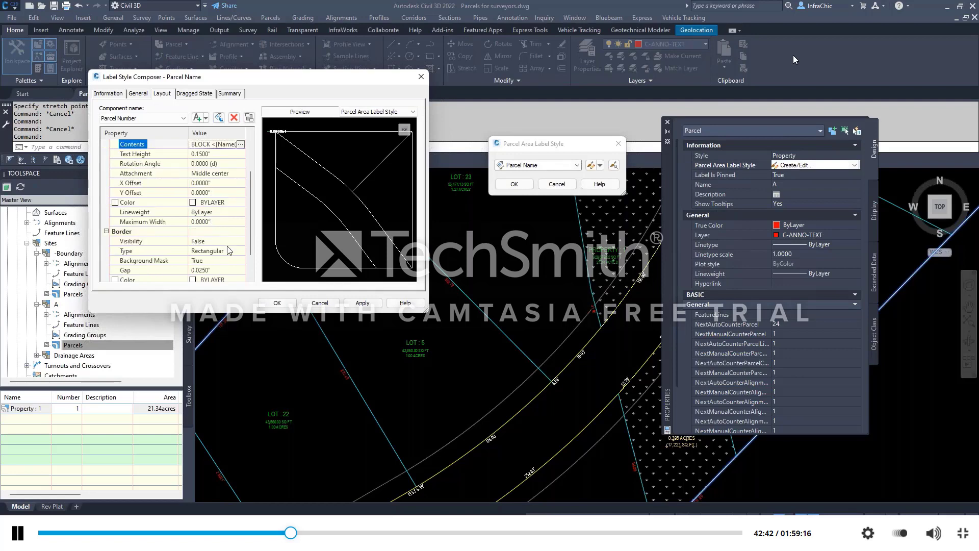
{"action": "left_click", "coordinate": [209, 244]}
{"action": "left_click", "coordinate": [211, 262]}
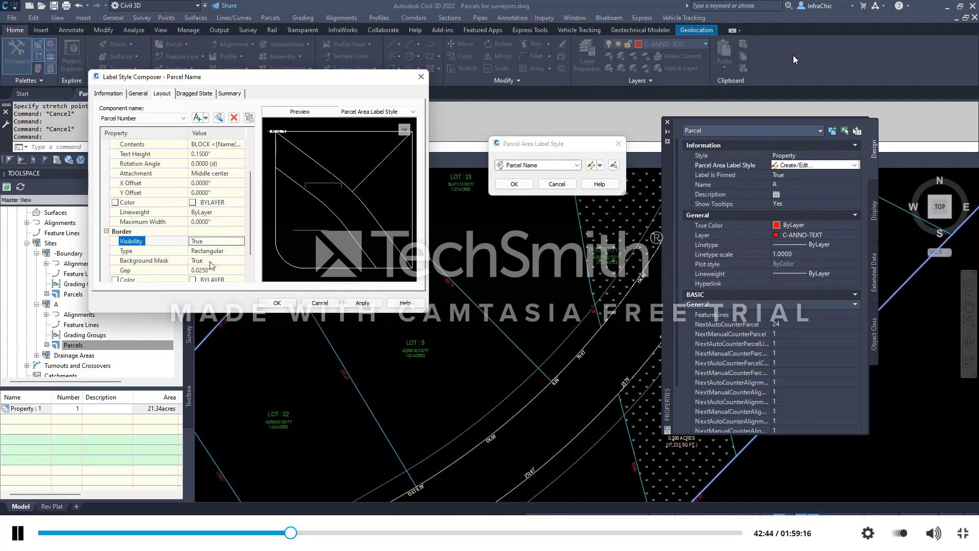
{"action": "left_click", "coordinate": [228, 252]}
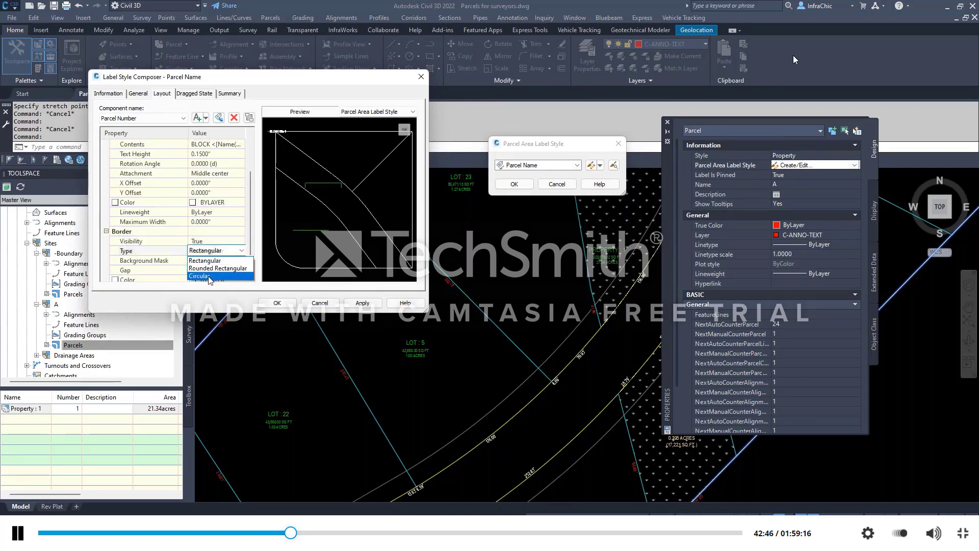
{"action": "left_click", "coordinate": [209, 276]}
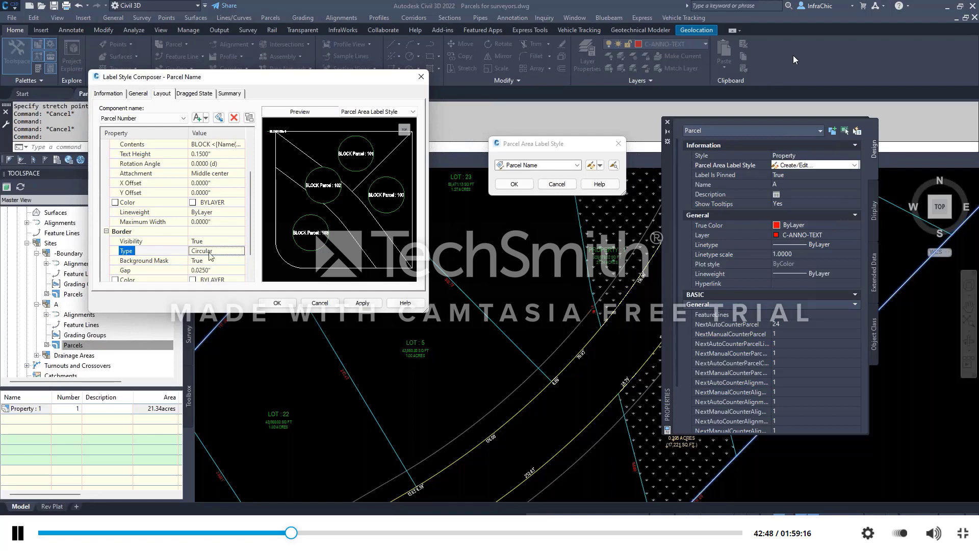
{"action": "scroll", "coordinate": [210, 255], "scroll_direction": "down", "scroll_amount": 1}
{"action": "left_click", "coordinate": [212, 235]}
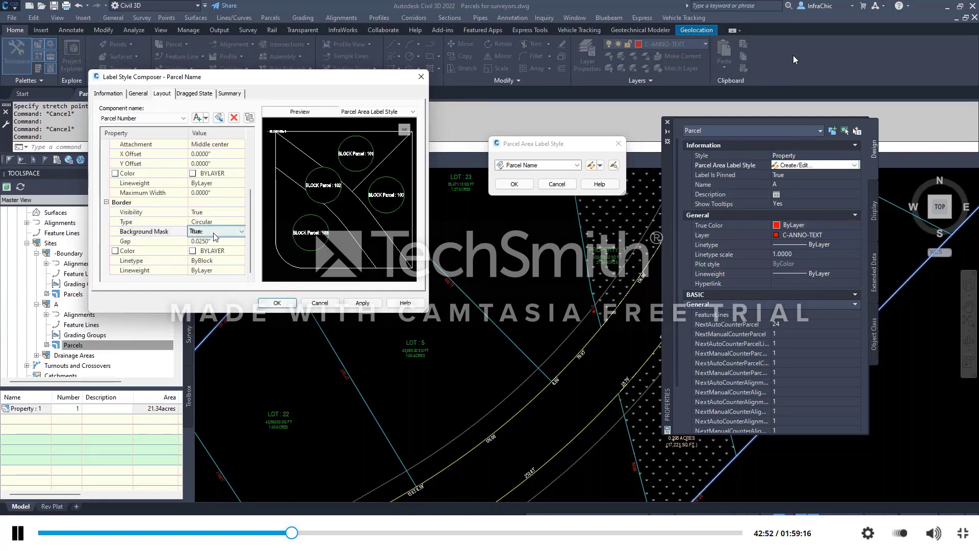
{"action": "left_click", "coordinate": [277, 303]}
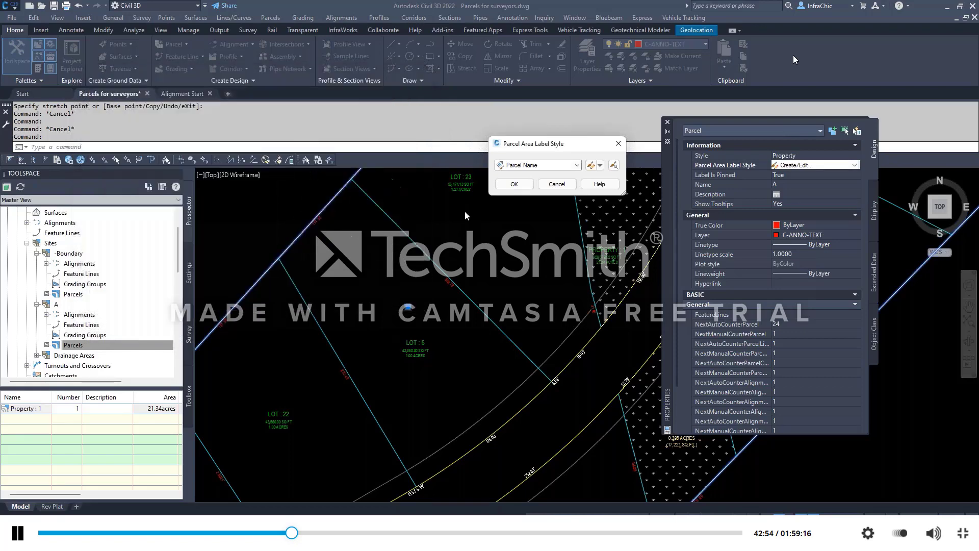
{"action": "left_click", "coordinate": [513, 185]}
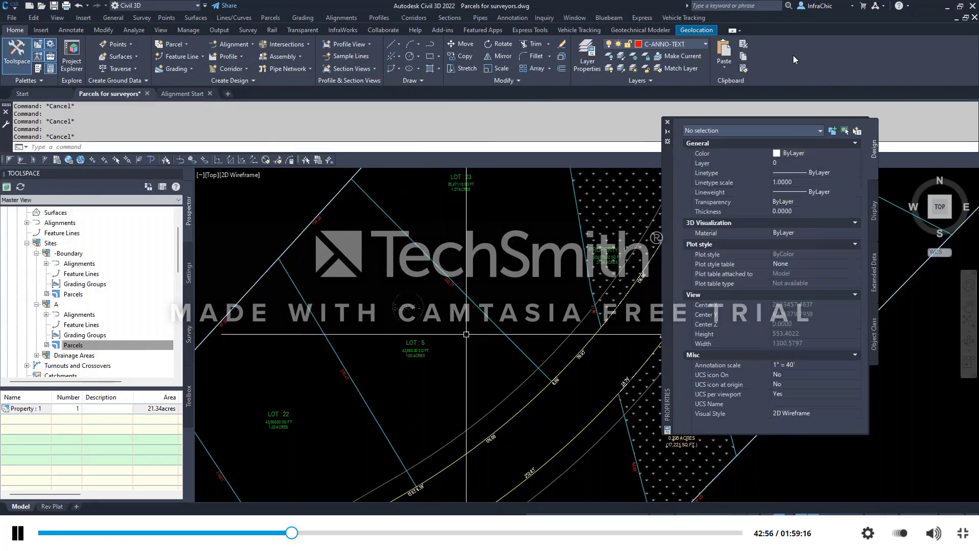
{"action": "scroll", "coordinate": [412, 313], "scroll_direction": "up", "scroll_amount": 3}
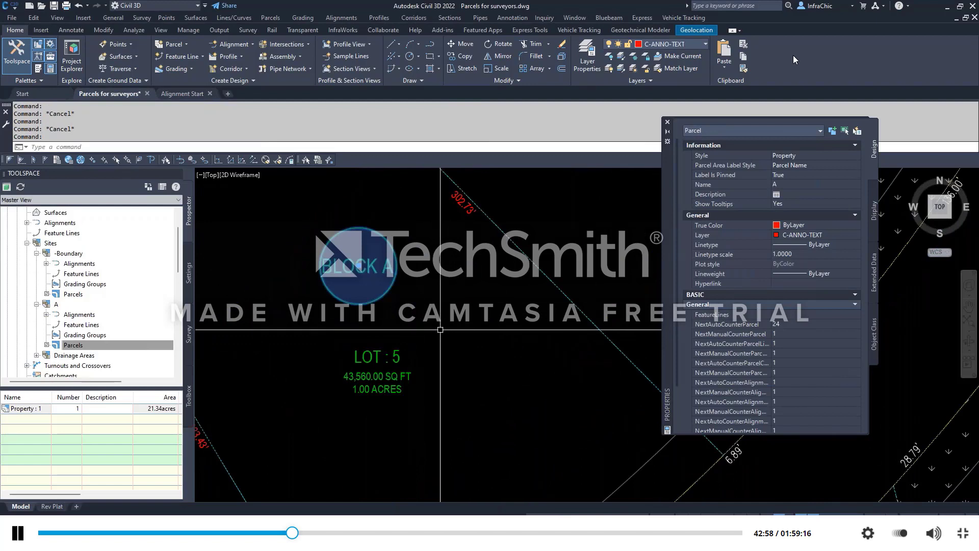
{"action": "key", "text": "Escape"}
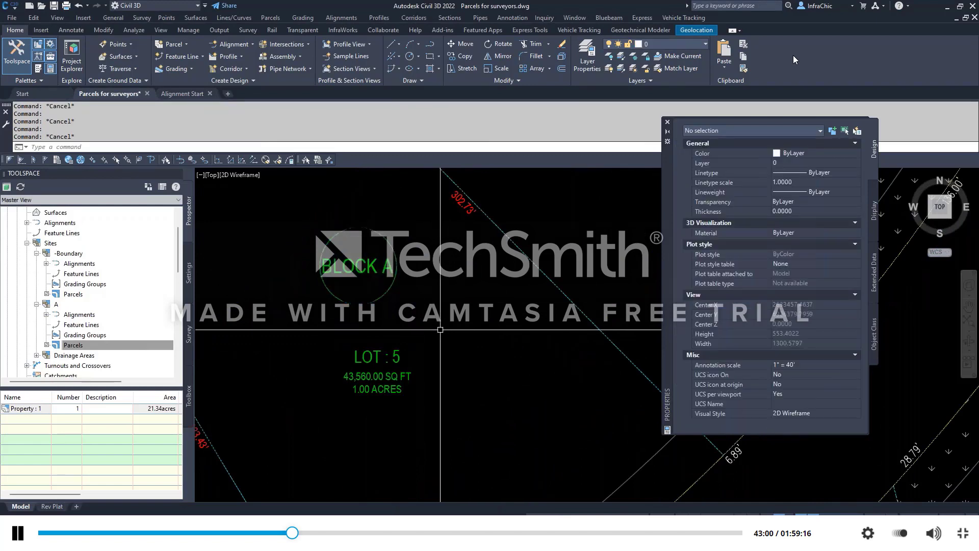
Step: Review the parcel and area label style settings in site A's parcel properties
{"action": "left_click", "coordinate": [130, 346]}
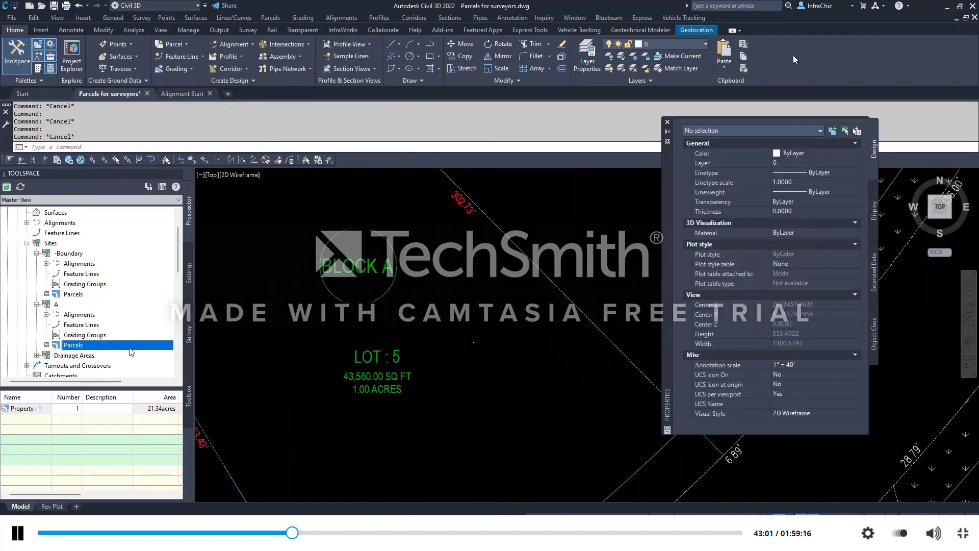
{"action": "right_click", "coordinate": [64, 349]}
{"action": "left_click", "coordinate": [92, 364]}
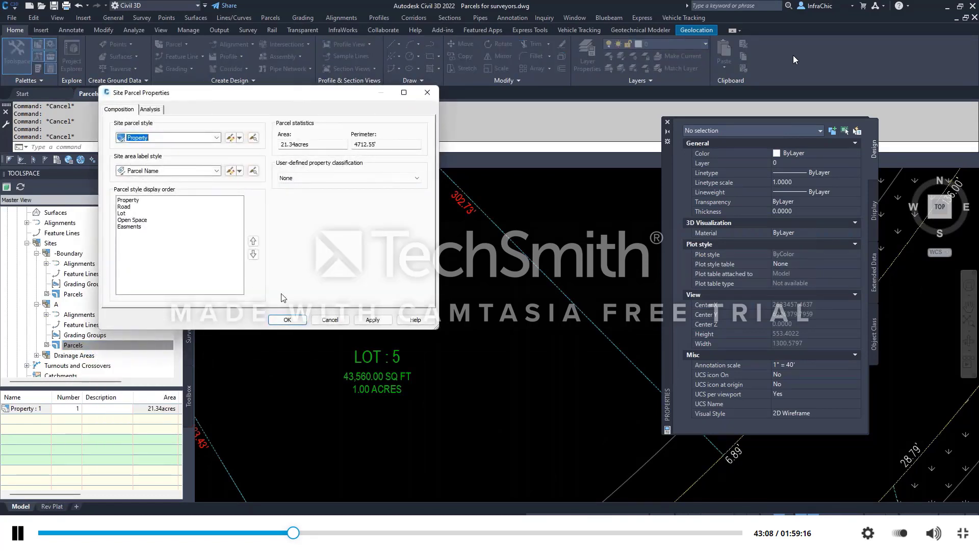
{"action": "left_click", "coordinate": [287, 319]}
Step: Examine the lot line between Lots 5 and 23 and the outer boundary parcel segment, then clear the selection
{"action": "scroll", "coordinate": [473, 316], "scroll_direction": "down", "scroll_amount": 4}
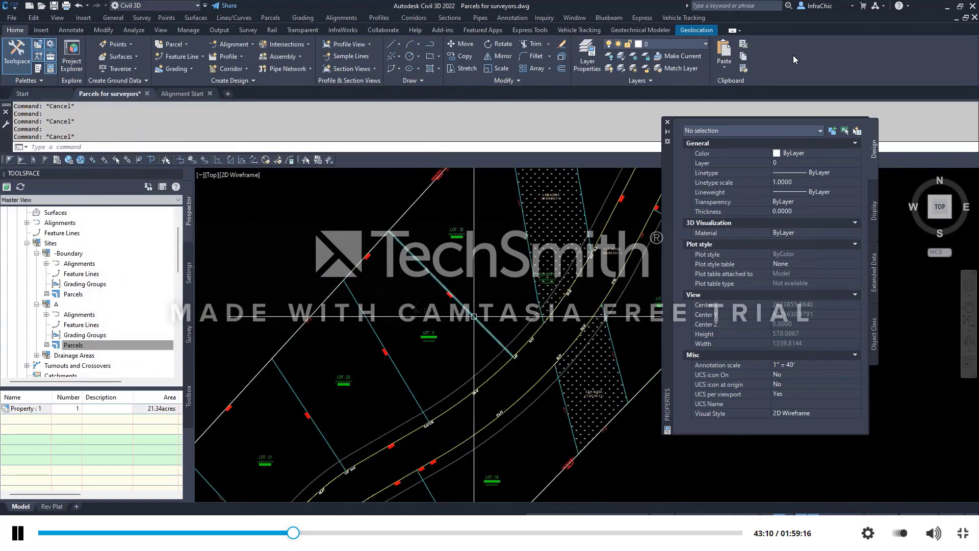
{"action": "left_click", "coordinate": [474, 316]}
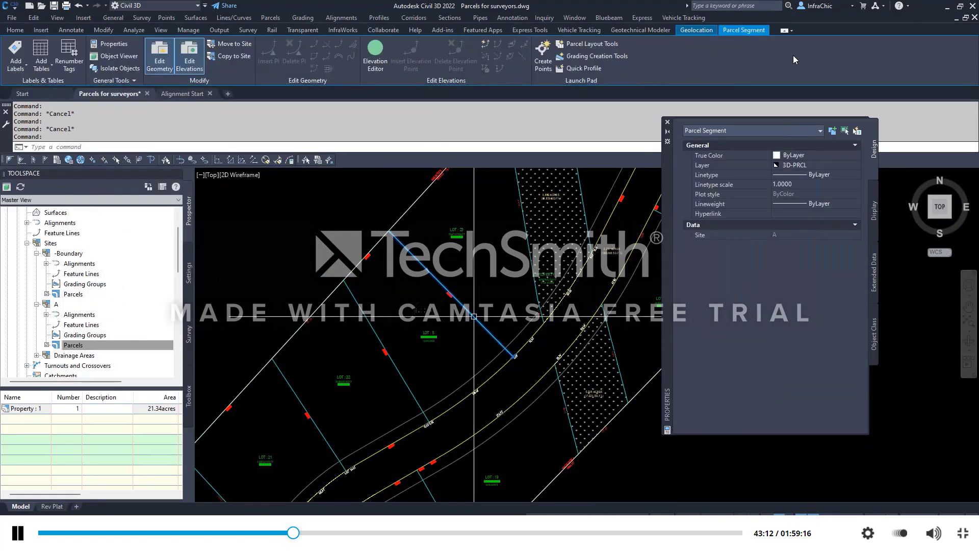
{"action": "scroll", "coordinate": [514, 355], "scroll_direction": "up", "scroll_amount": 3}
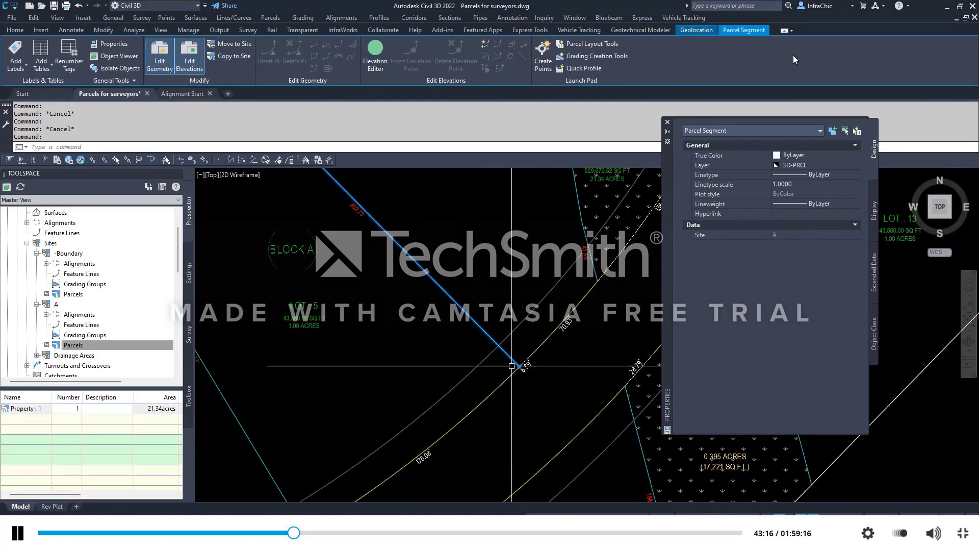
{"action": "scroll", "coordinate": [512, 366], "scroll_direction": "down", "scroll_amount": 3}
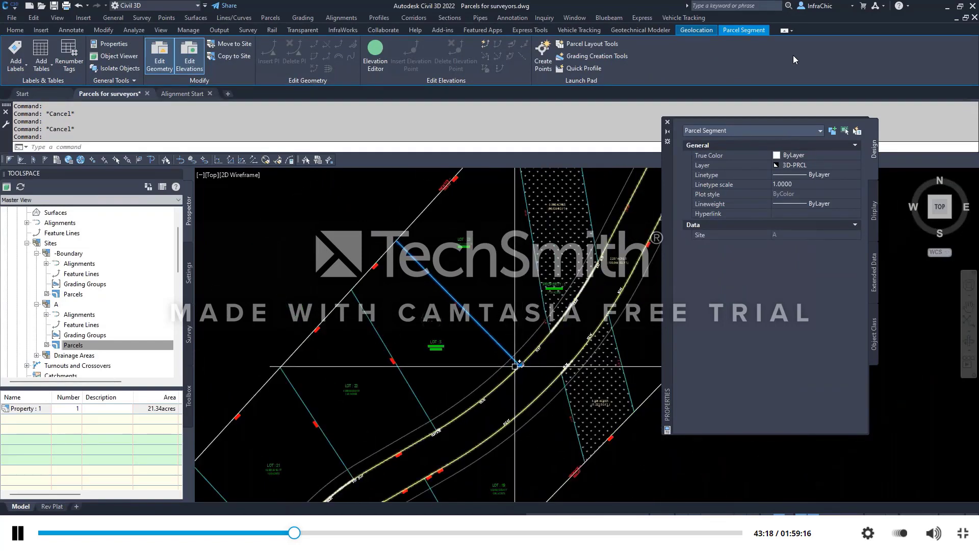
{"action": "key", "text": "Escape"}
{"action": "left_click", "coordinate": [413, 223]}
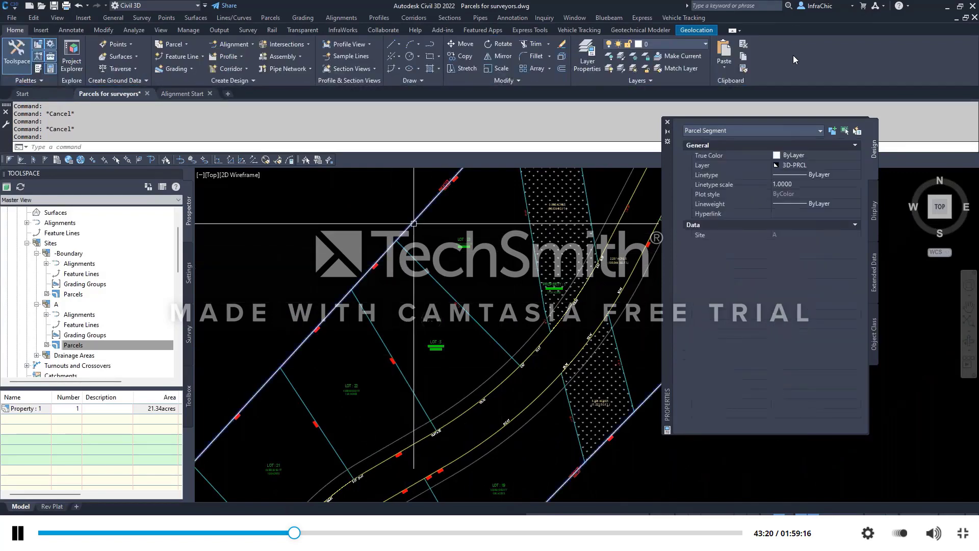
{"action": "scroll", "coordinate": [328, 427], "scroll_direction": "down", "scroll_amount": 5}
{"action": "scroll", "coordinate": [347, 465], "scroll_direction": "down", "scroll_amount": 2}
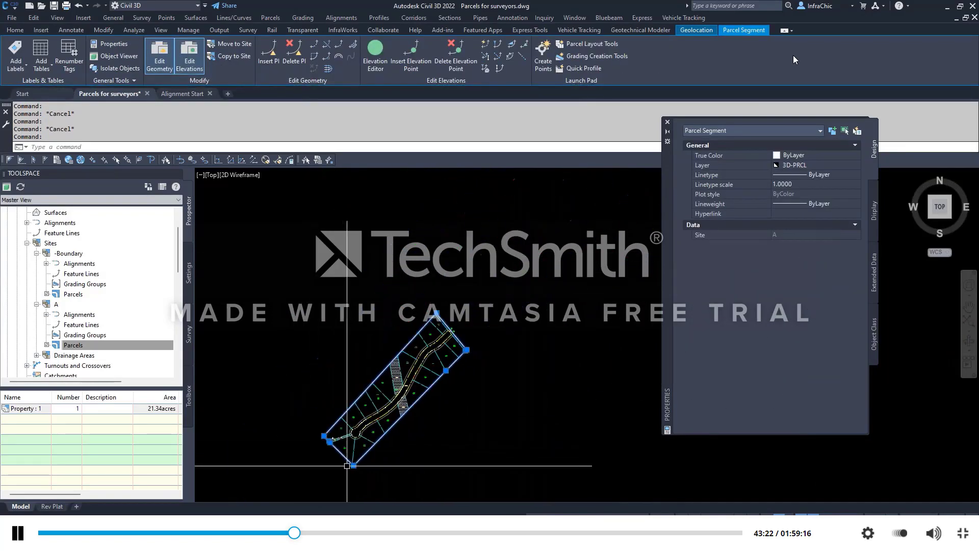
{"action": "key", "text": "Escape"}
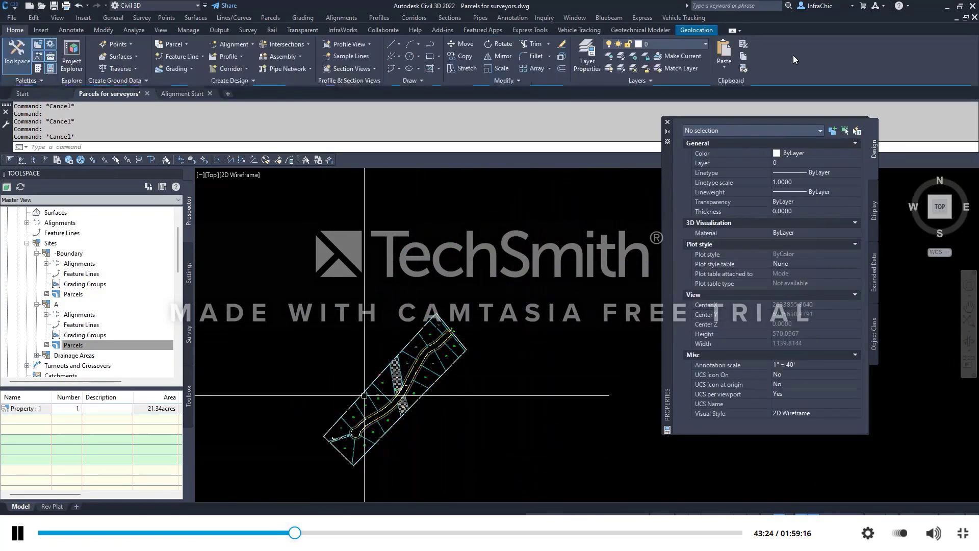
Step: Try stretching the road-side end of the line between Lots 5 and 23 along the frontage to shrink and then enlarge Lot 5
{"action": "scroll", "coordinate": [364, 395], "scroll_direction": "up", "scroll_amount": 8}
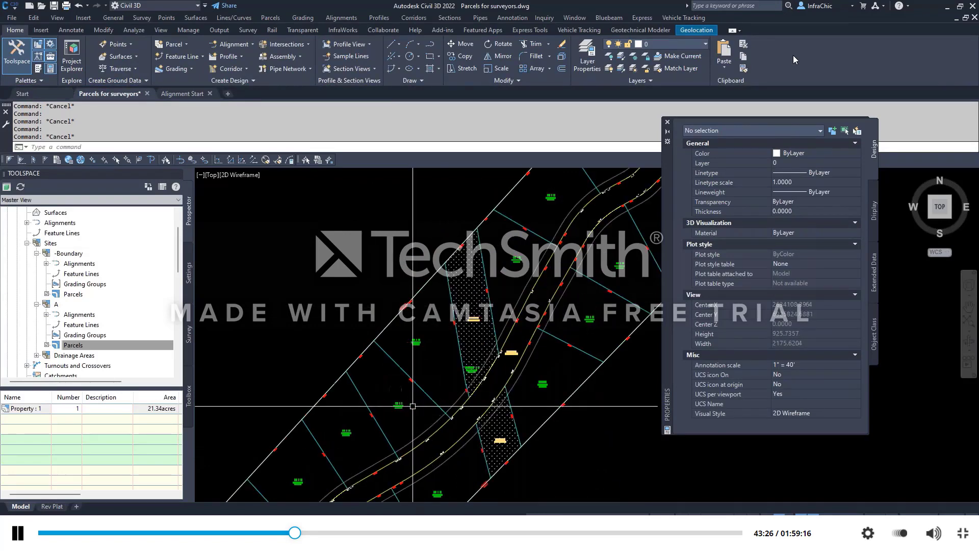
{"action": "left_click", "coordinate": [433, 400]}
{"action": "scroll", "coordinate": [453, 415], "scroll_direction": "up", "scroll_amount": 10}
{"action": "left_click", "coordinate": [451, 391]}
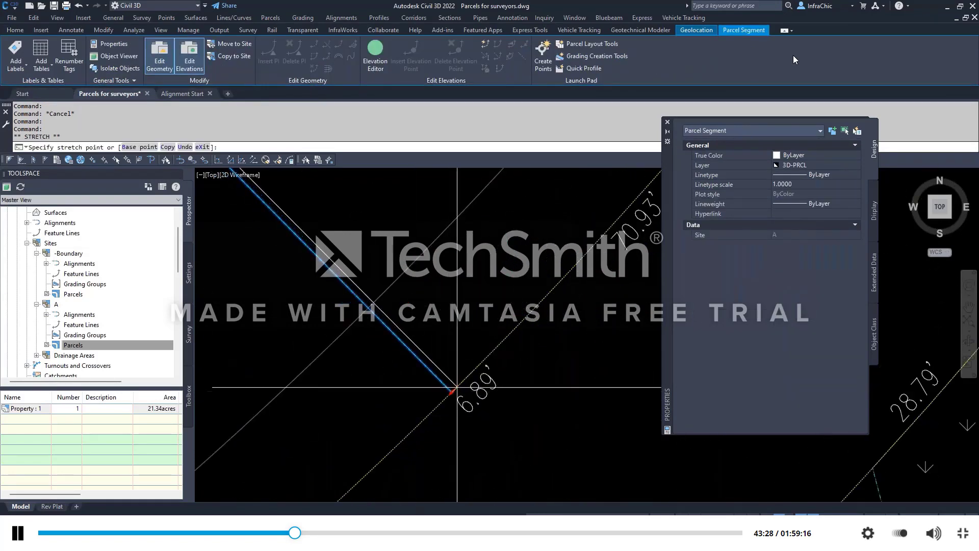
{"action": "scroll", "coordinate": [456, 387], "scroll_direction": "down", "scroll_amount": 10}
{"action": "left_click", "coordinate": [423, 418]}
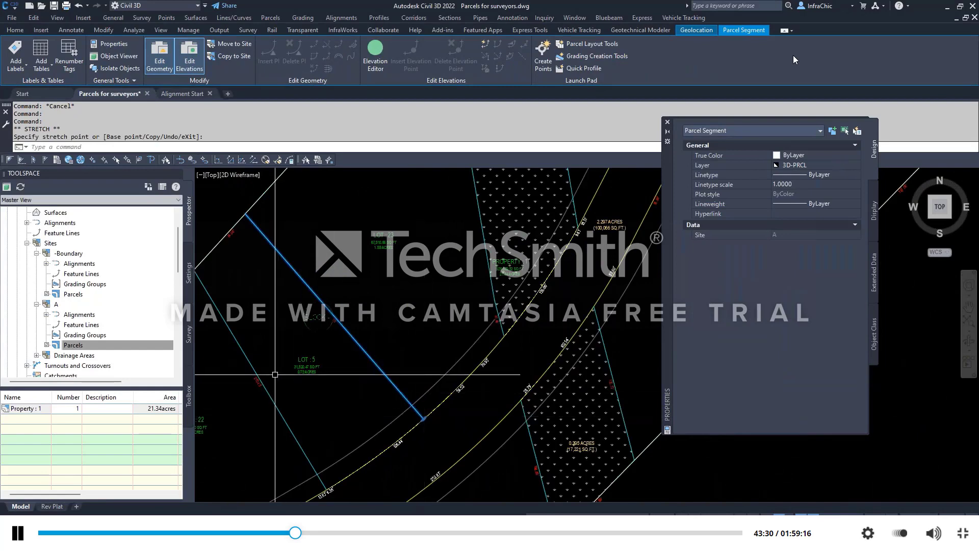
{"action": "scroll", "coordinate": [275, 374], "scroll_direction": "up", "scroll_amount": 3}
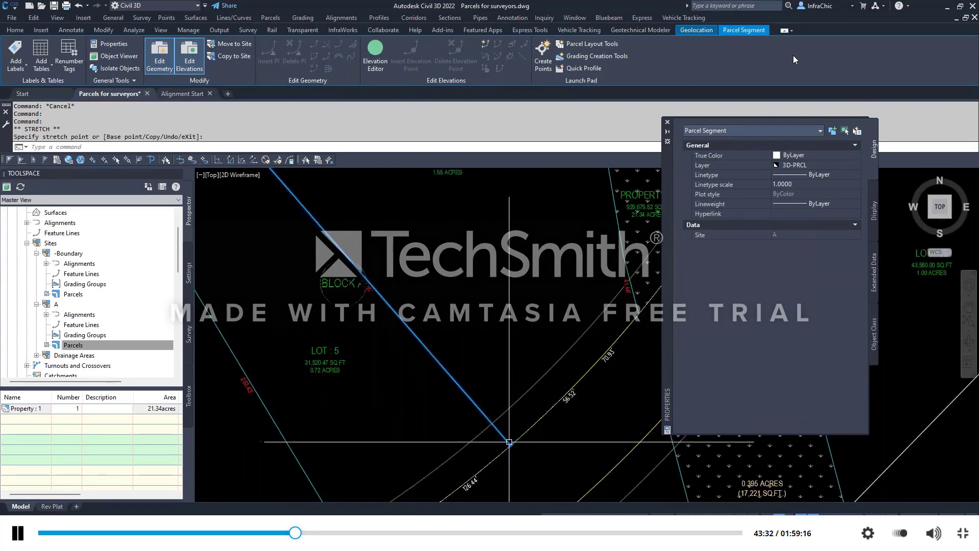
{"action": "left_click", "coordinate": [509, 442]}
{"action": "left_click", "coordinate": [582, 376]}
{"action": "scroll", "coordinate": [350, 335], "scroll_direction": "up", "scroll_amount": 2}
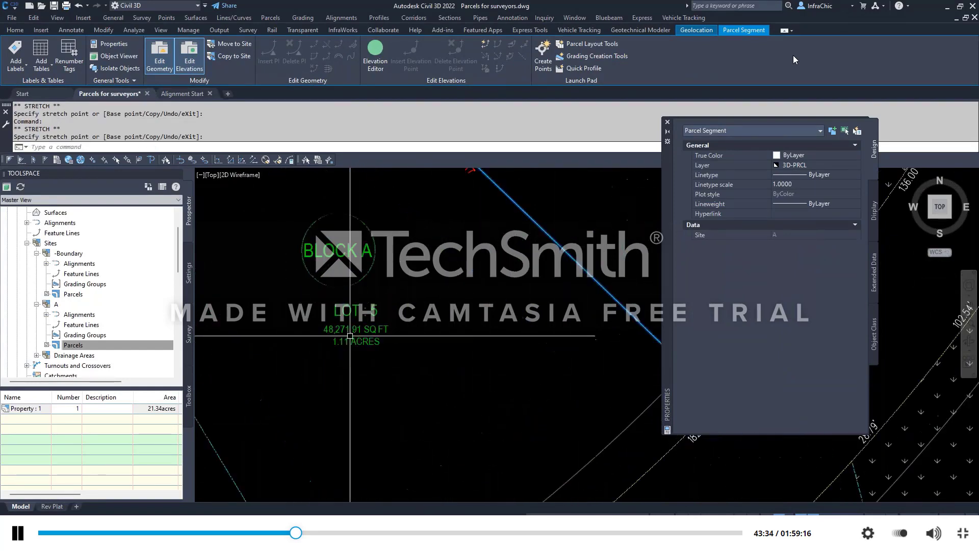
{"action": "scroll", "coordinate": [350, 335], "scroll_direction": "down", "scroll_amount": 4}
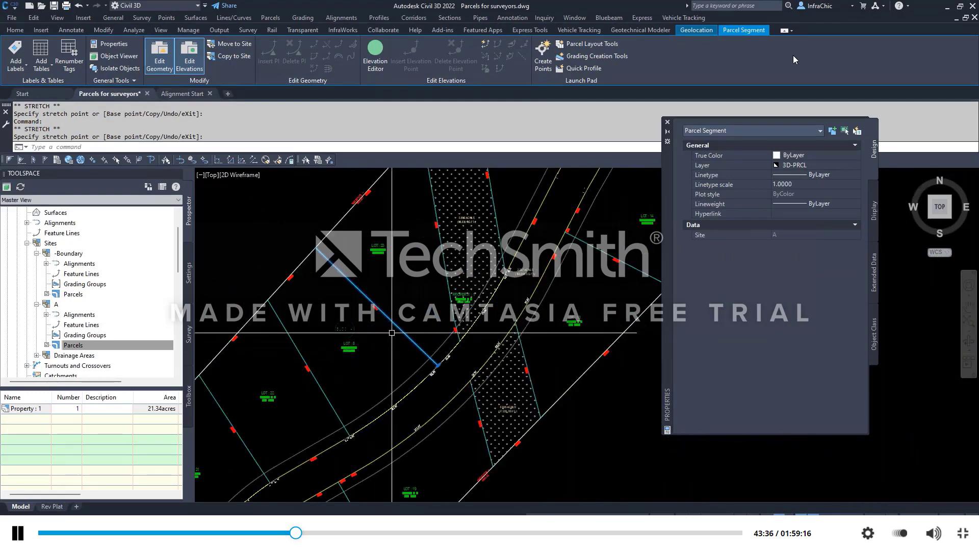
Step: Undo both stretches of the lot line between Lots 5 and 23
{"action": "key", "text": "Return"}
{"action": "key", "text": "Return"}
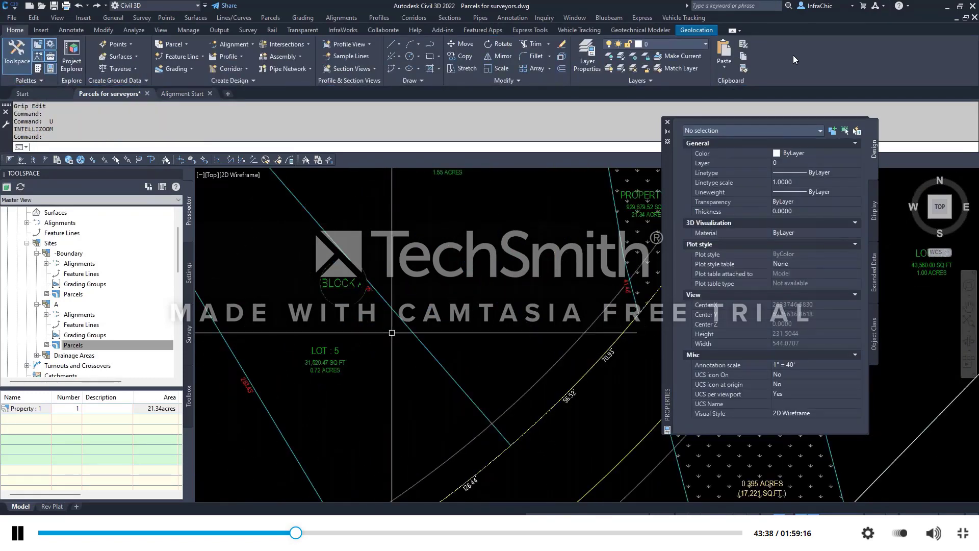
{"action": "key", "text": "Return"}
{"action": "key", "text": "Return"}
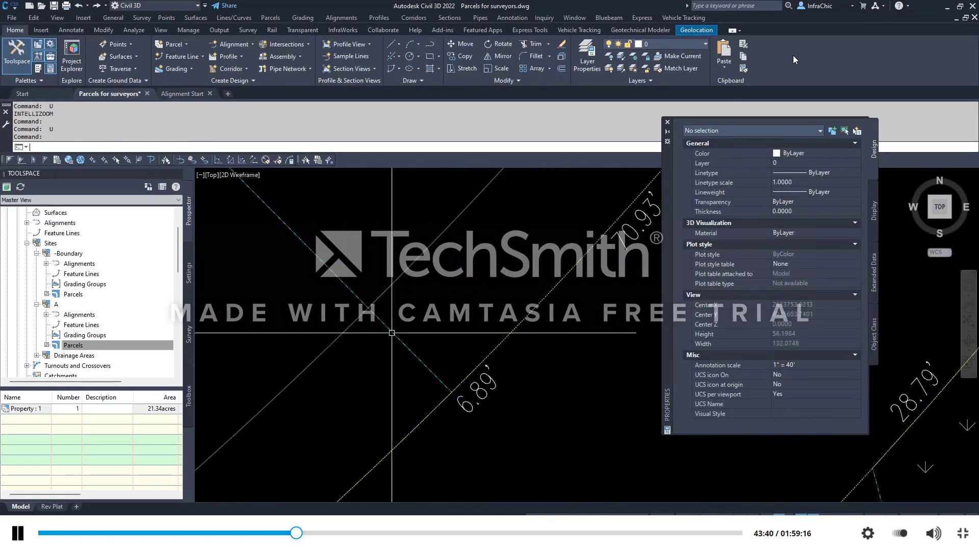
{"action": "scroll", "coordinate": [412, 343], "scroll_direction": "down", "scroll_amount": 5}
{"action": "scroll", "coordinate": [412, 344], "scroll_direction": "up", "scroll_amount": 5}
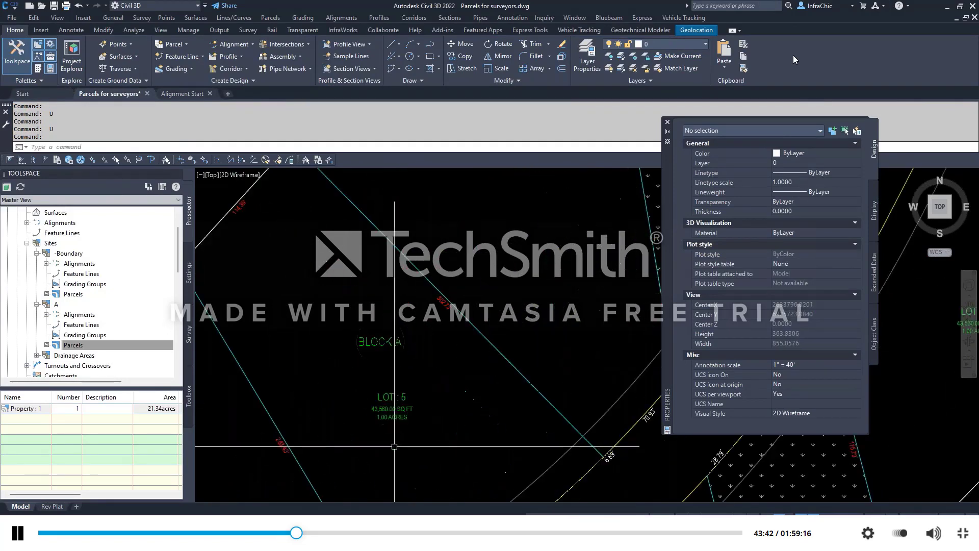
{"action": "scroll", "coordinate": [476, 237], "scroll_direction": "down", "scroll_amount": 3}
{"action": "key", "text": "Escape"}
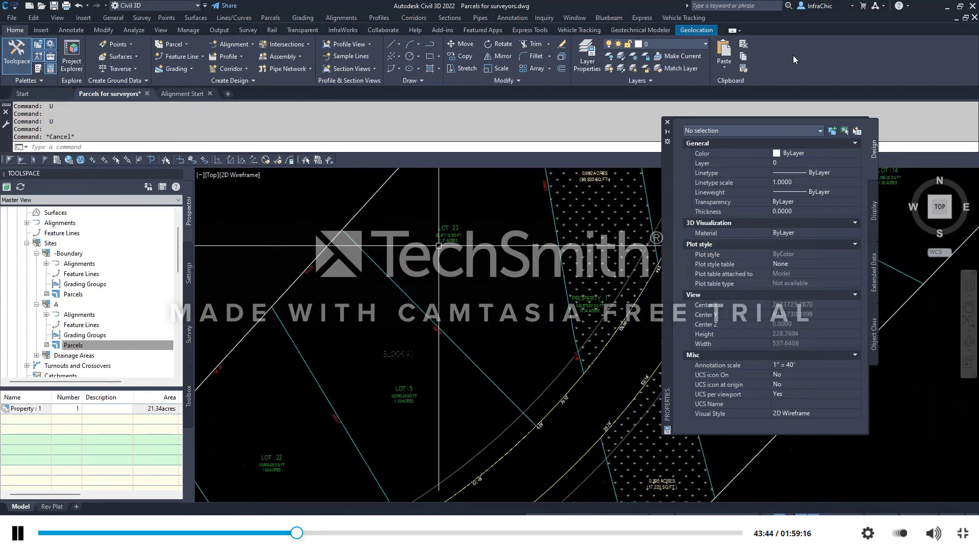
Step: Examine the numbering of the lots around the cul-de-sac and along both sides of the road
{"action": "scroll", "coordinate": [439, 245], "scroll_direction": "down", "scroll_amount": 4}
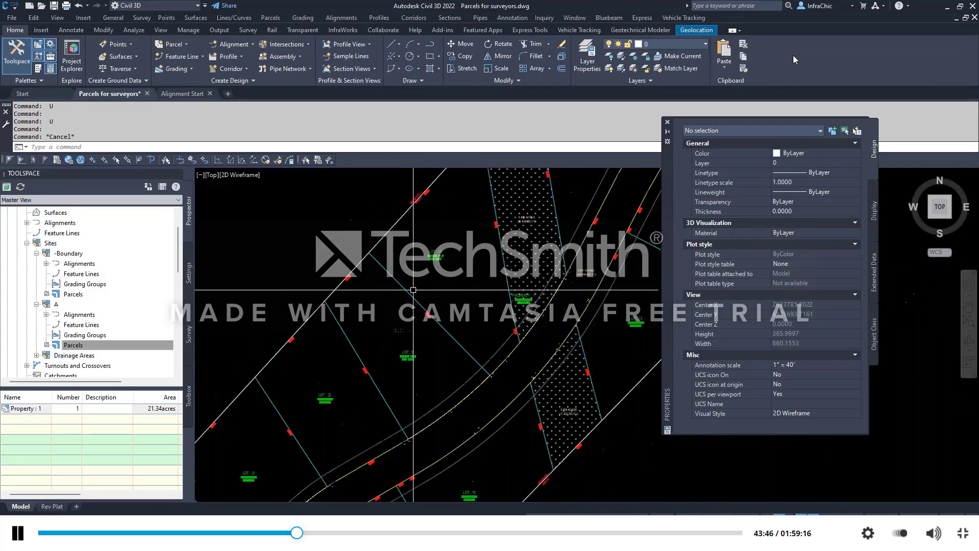
{"action": "scroll", "coordinate": [411, 291], "scroll_direction": "down", "scroll_amount": 3}
{"action": "scroll", "coordinate": [411, 291], "scroll_direction": "down", "scroll_amount": 2}
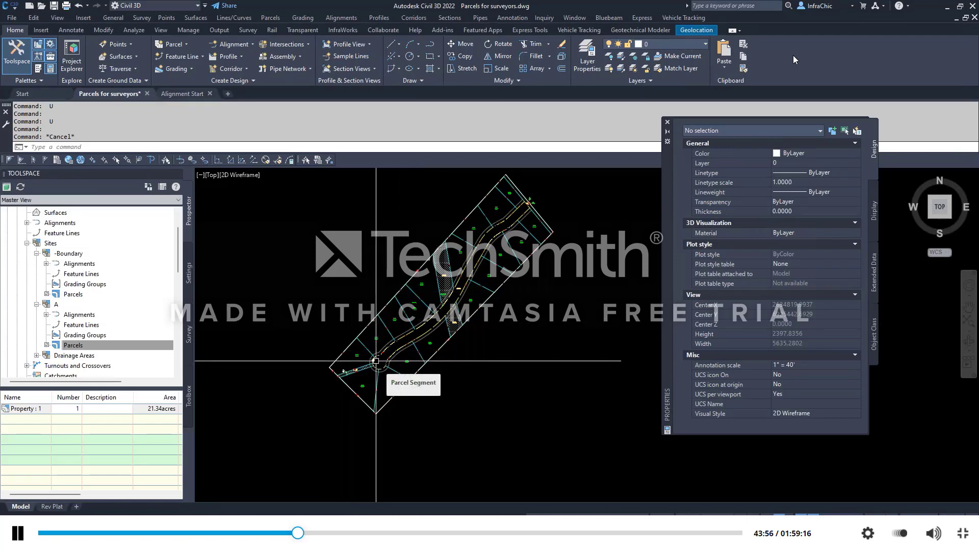
{"action": "scroll", "coordinate": [376, 361], "scroll_direction": "up", "scroll_amount": 6}
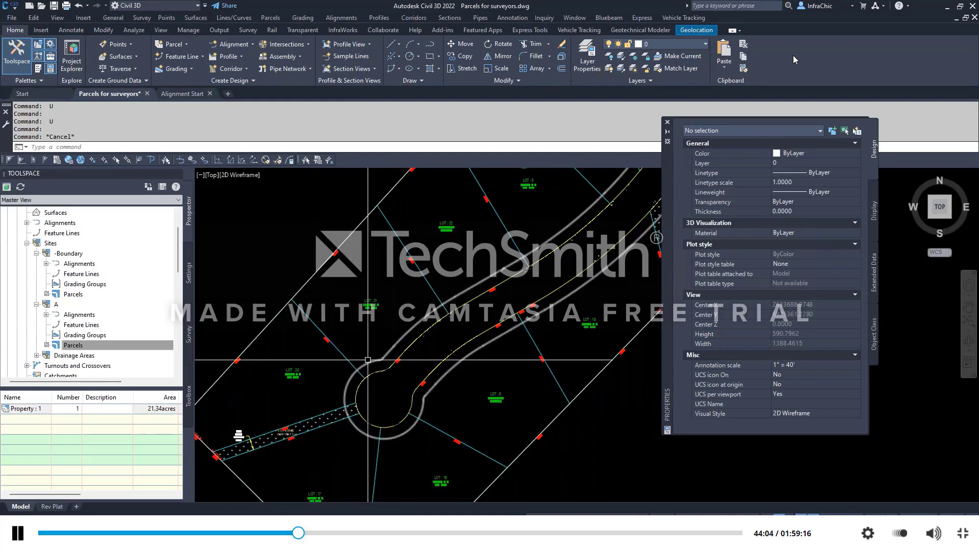
{"action": "scroll", "coordinate": [337, 372], "scroll_direction": "down", "scroll_amount": 4}
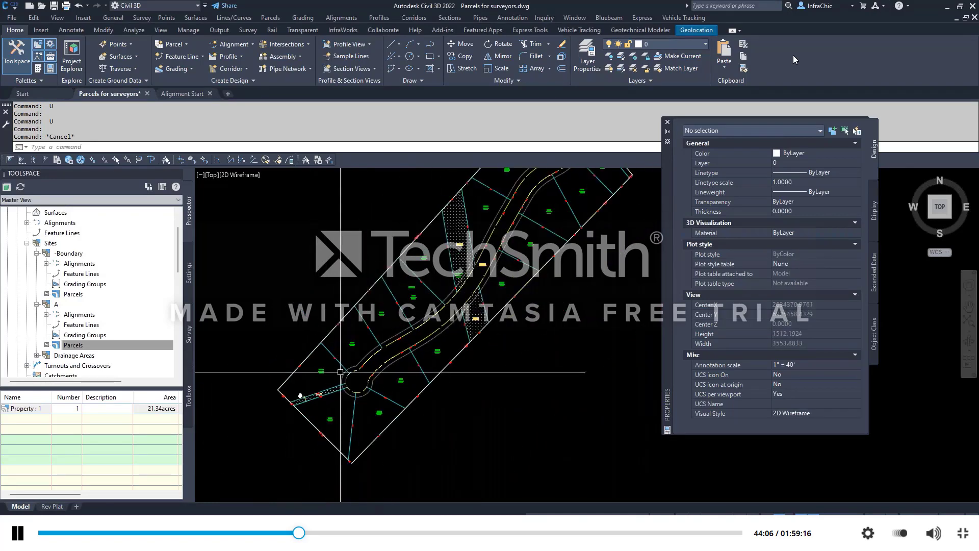
{"action": "scroll", "coordinate": [337, 373], "scroll_direction": "down", "scroll_amount": 2}
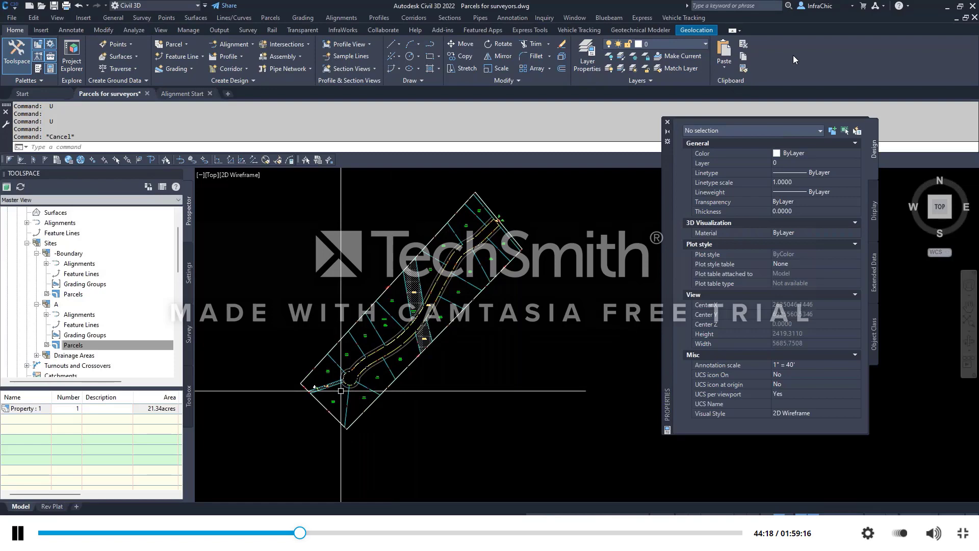
{"action": "scroll", "coordinate": [509, 225], "scroll_direction": "up", "scroll_amount": 6}
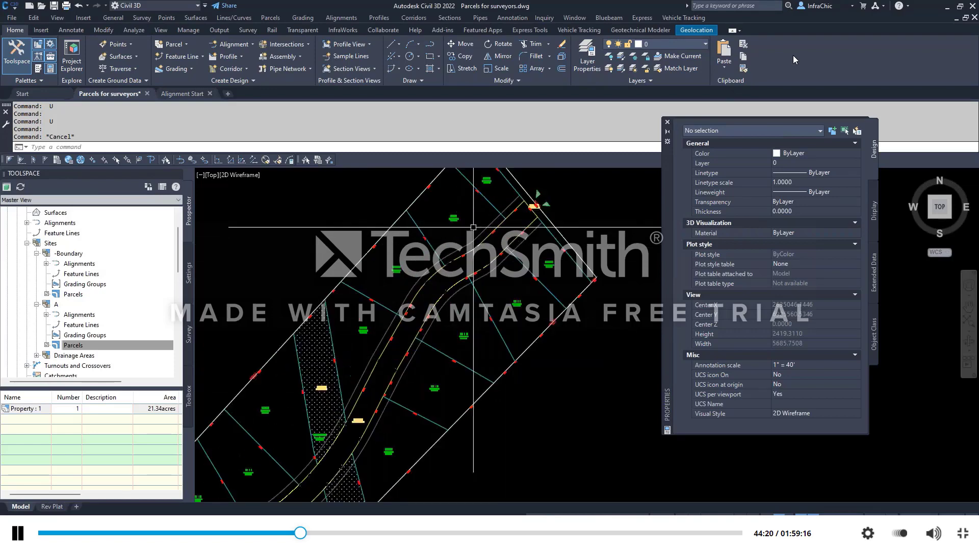
{"action": "scroll", "coordinate": [518, 224], "scroll_direction": "down", "scroll_amount": 6}
{"action": "scroll", "coordinate": [512, 210], "scroll_direction": "up", "scroll_amount": 8}
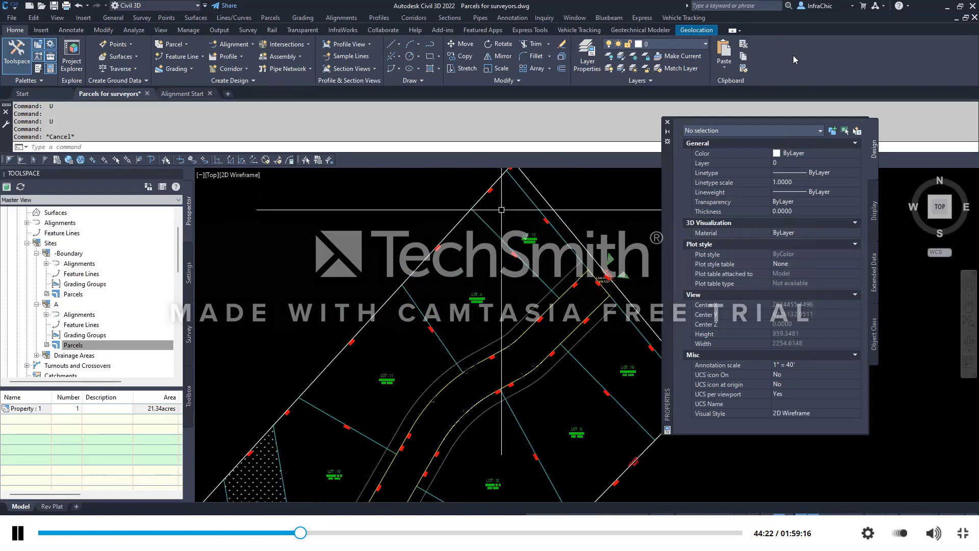
Step: Start renumbering site A's parcels from Lot 12, with starting number 1 and increment value 1
{"action": "left_click", "coordinate": [529, 237]}
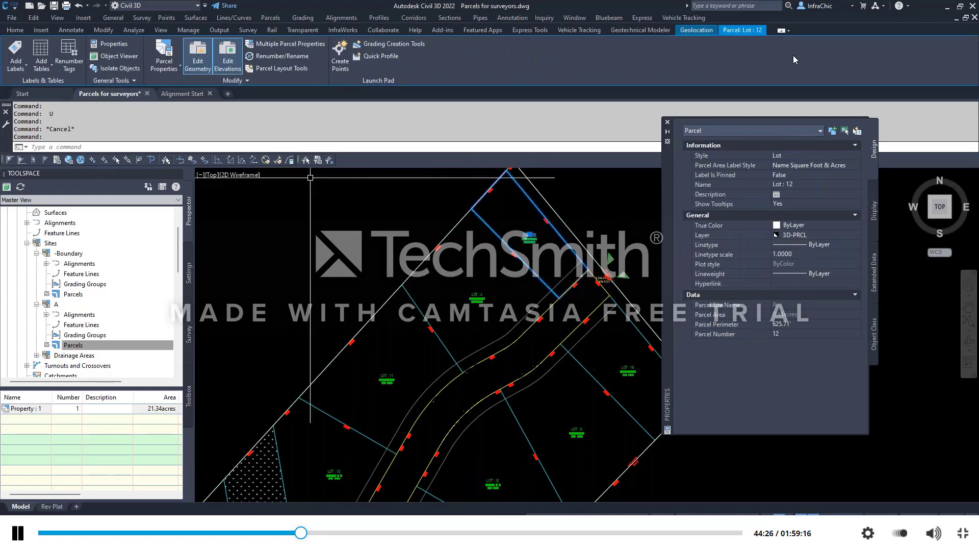
{"action": "left_click", "coordinate": [281, 56]}
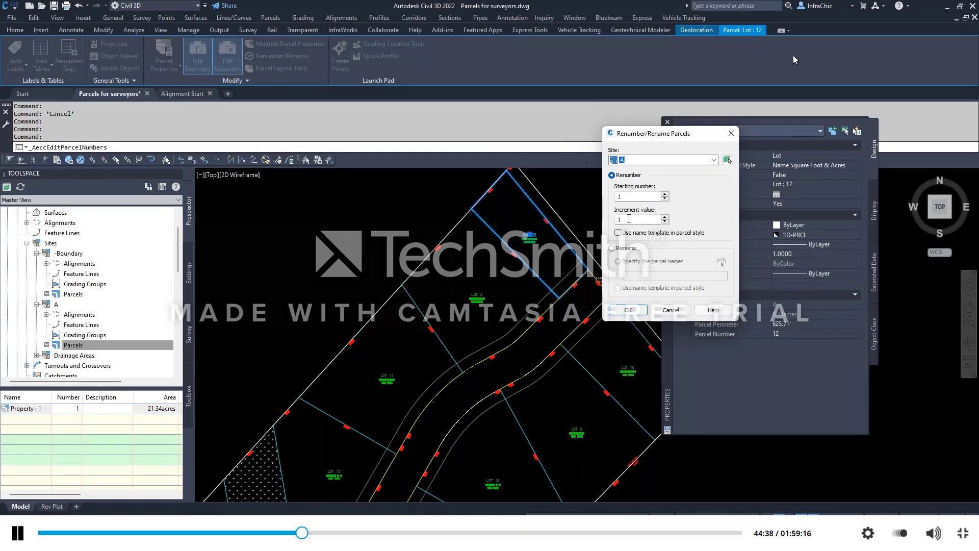
{"action": "left_click", "coordinate": [627, 312]}
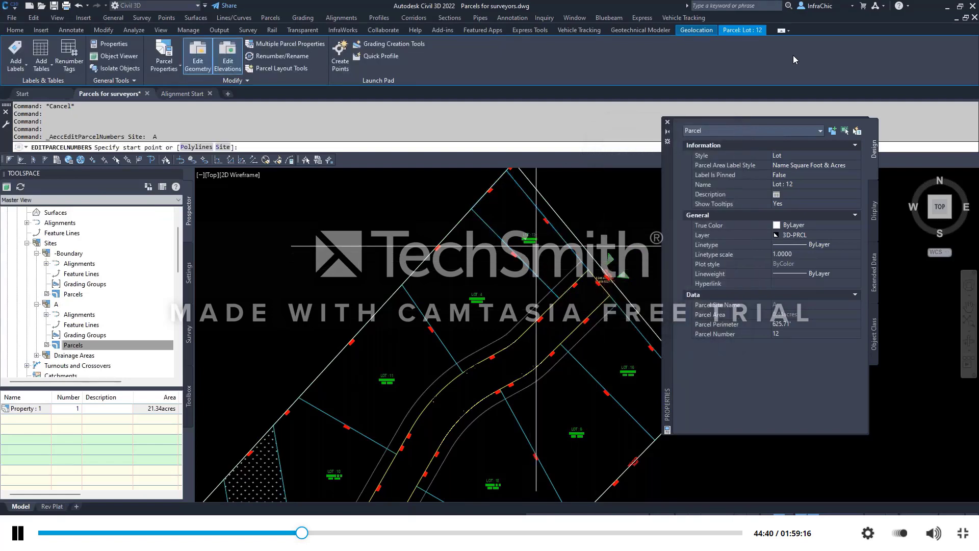
{"action": "scroll", "coordinate": [549, 214], "scroll_direction": "down", "scroll_amount": 2}
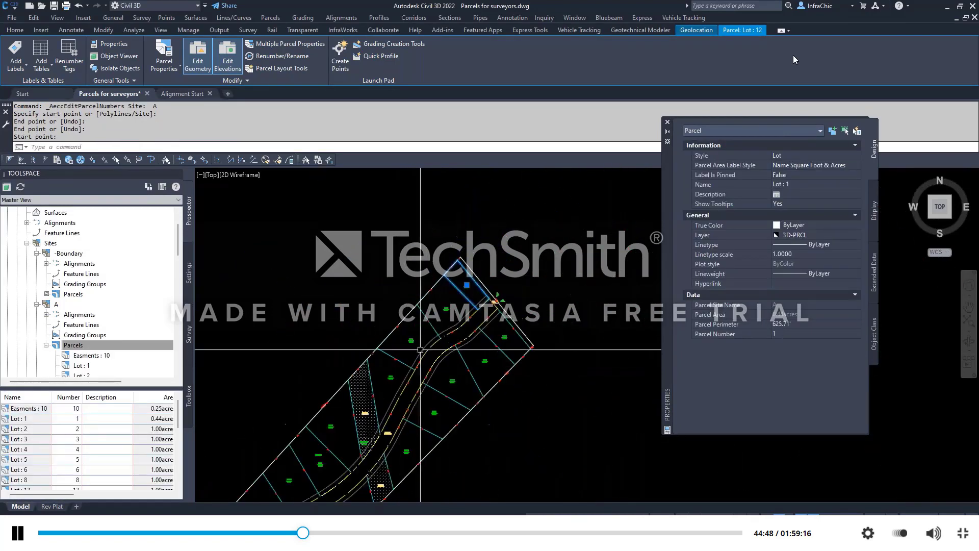
{"action": "key", "text": "Left"}
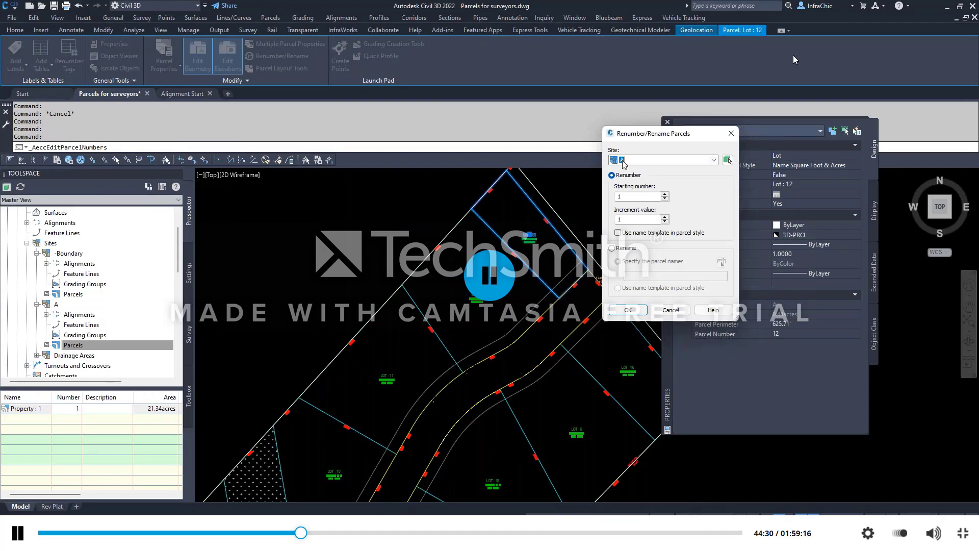
{"action": "key", "text": "Left"}
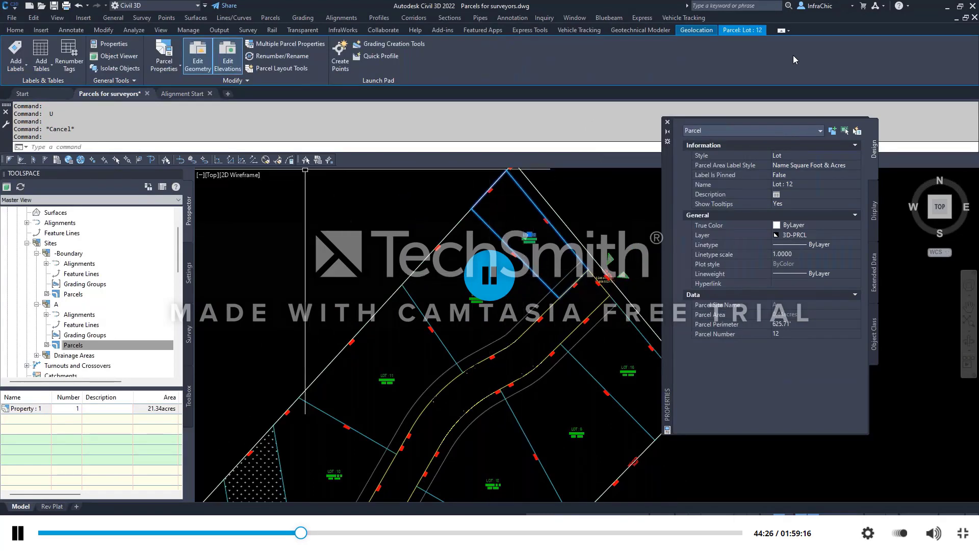
{"action": "key", "text": "Left"}
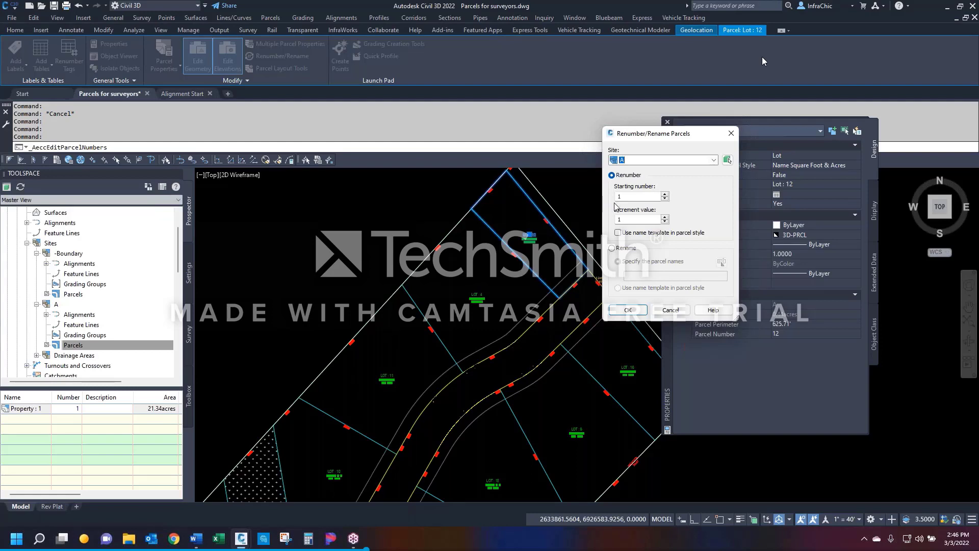
Step: Renumber the lots along the road's northwest side as 1 to 4, from Lot 12 to the lot before the hatched parcel
{"action": "left_click", "coordinate": [626, 312]}
{"action": "left_click", "coordinate": [536, 248]}
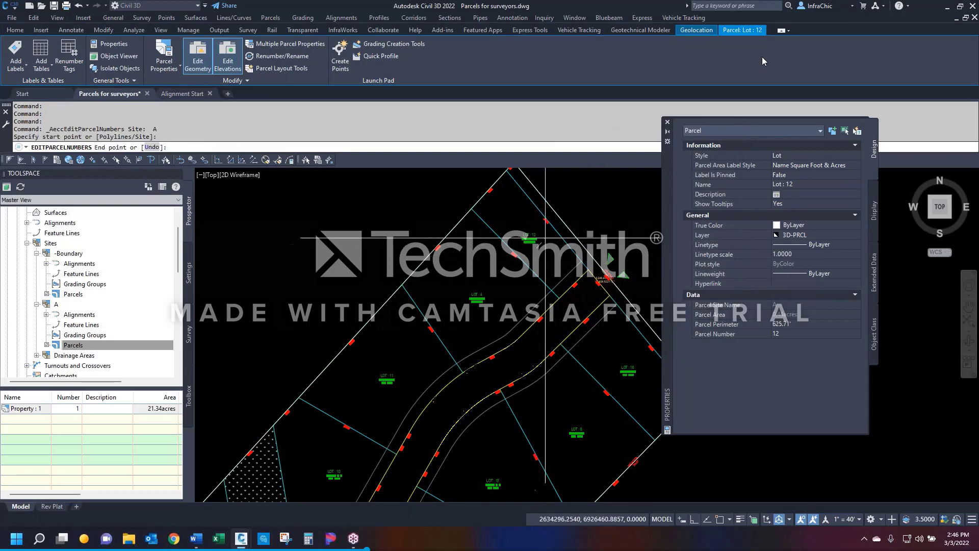
{"action": "scroll", "coordinate": [459, 316], "scroll_direction": "down", "scroll_amount": 3}
{"action": "left_click", "coordinate": [413, 367]}
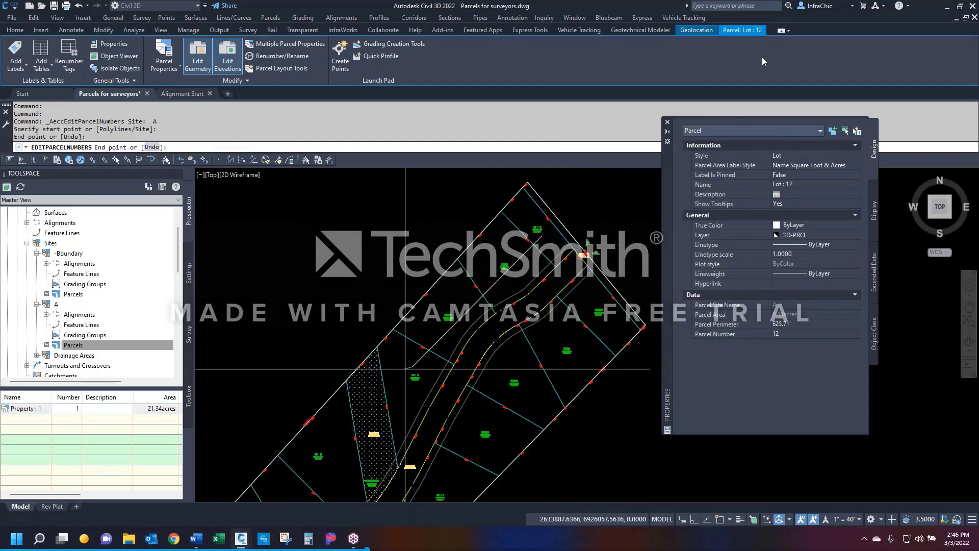
{"action": "key", "text": "Return"}
{"action": "scroll", "coordinate": [405, 366], "scroll_direction": "up", "scroll_amount": 4}
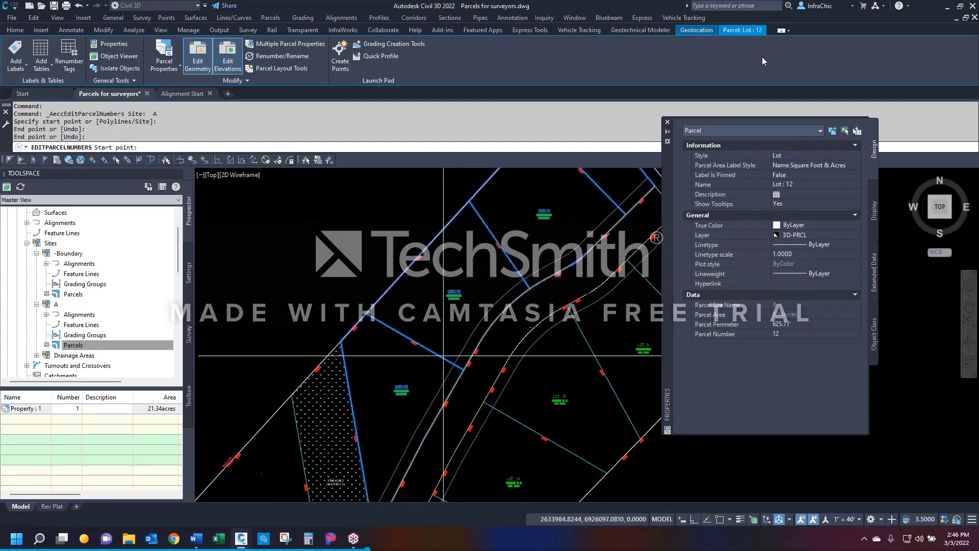
{"action": "key", "text": "Return"}
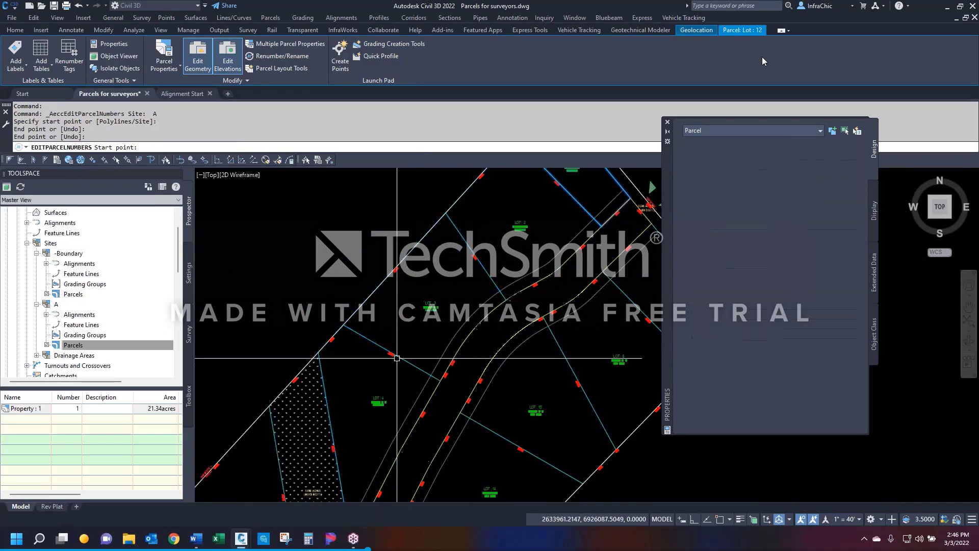
{"action": "scroll", "coordinate": [471, 295], "scroll_direction": "down", "scroll_amount": 3}
{"action": "scroll", "coordinate": [471, 294], "scroll_direction": "up", "scroll_amount": 3}
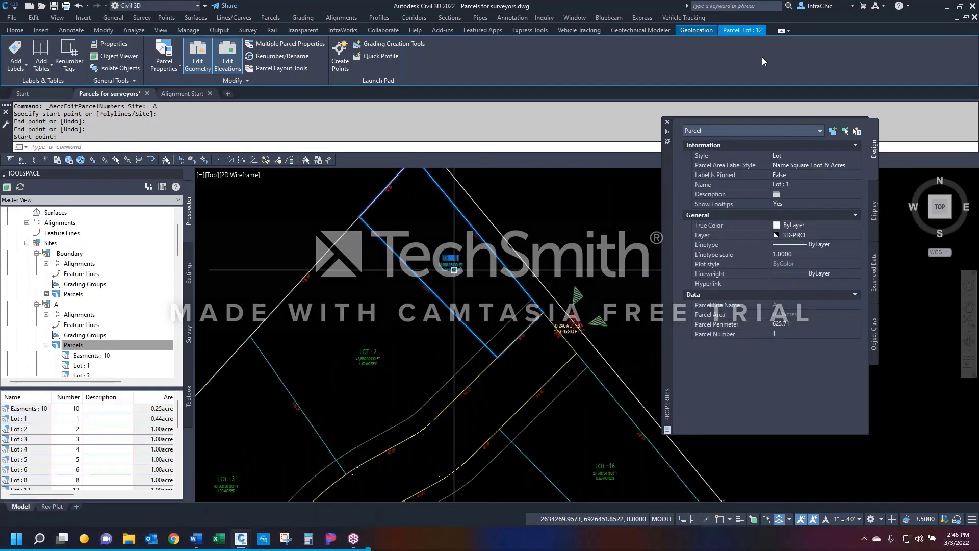
{"action": "scroll", "coordinate": [454, 267], "scroll_direction": "down", "scroll_amount": 4}
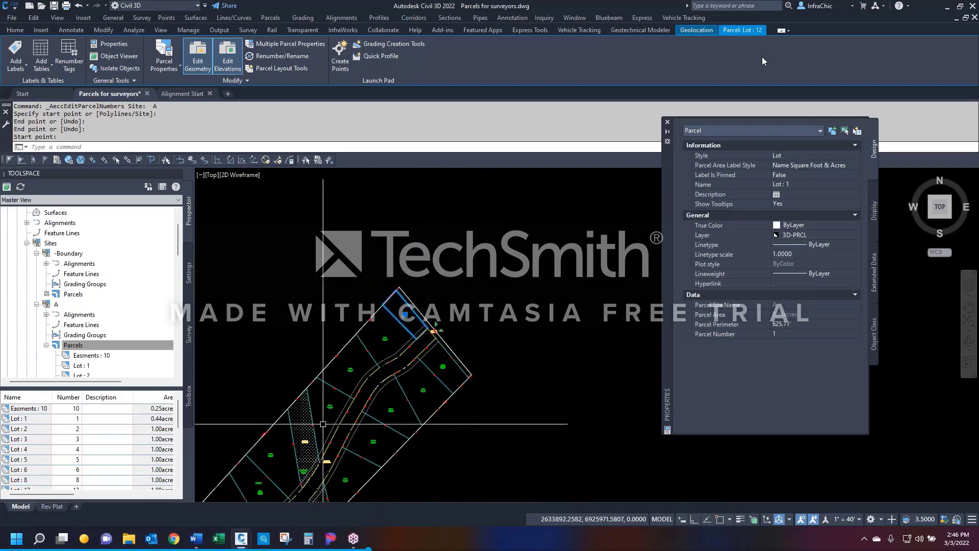
{"action": "scroll", "coordinate": [364, 384], "scroll_direction": "up", "scroll_amount": 4}
{"action": "scroll", "coordinate": [364, 384], "scroll_direction": "down", "scroll_amount": 4}
{"action": "key", "text": "Escape"}
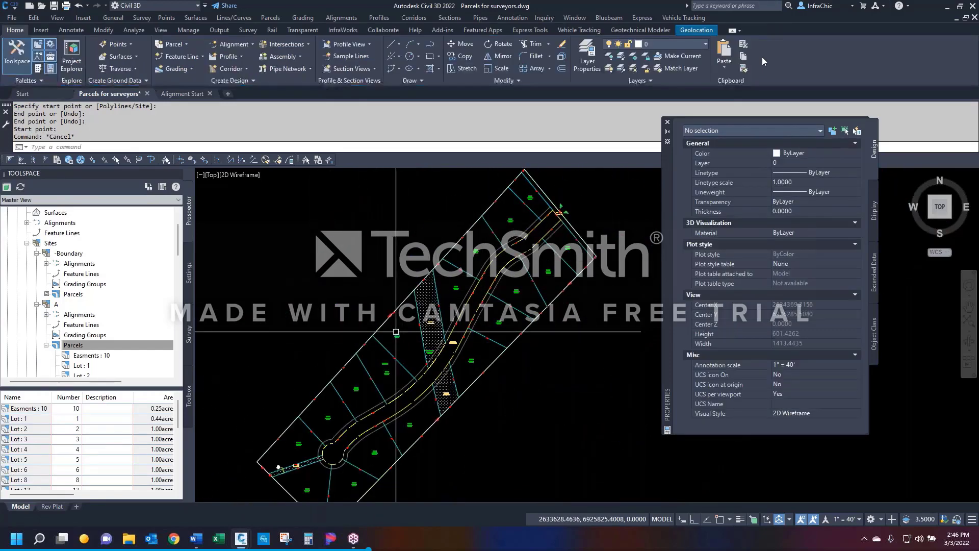
Step: Renumber site A's northwest lots from Lot 23 to the cul-de-sac, with starting number 5 and increment value 1
{"action": "left_click", "coordinate": [396, 332]}
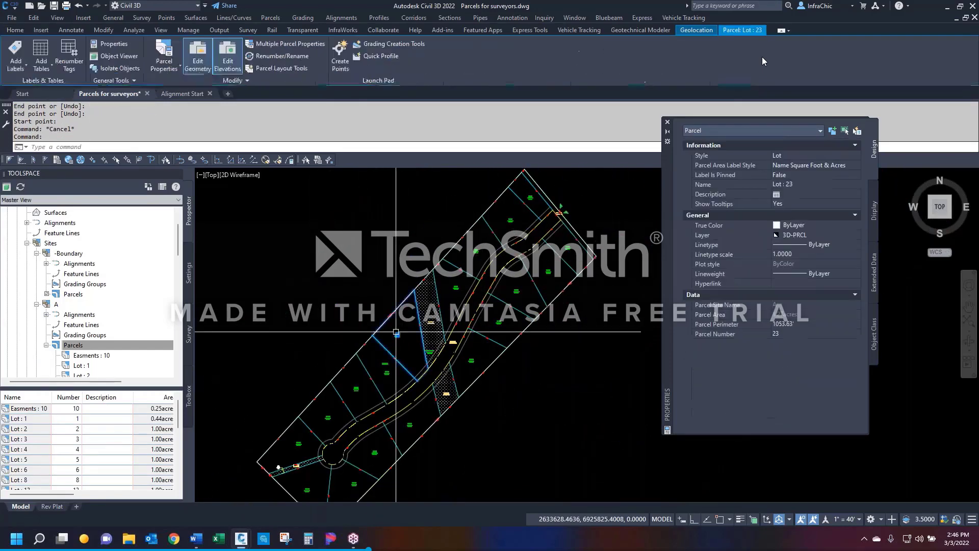
{"action": "left_click", "coordinate": [283, 57]}
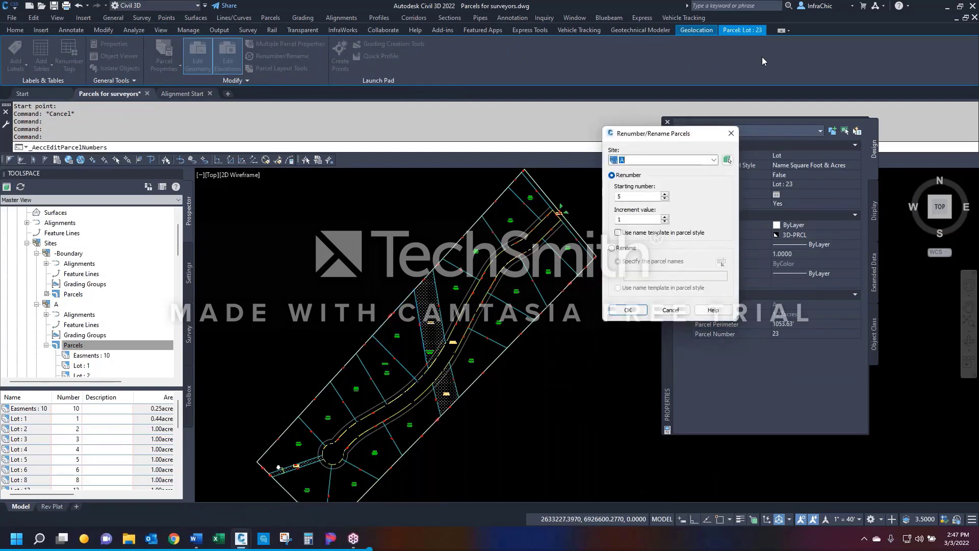
{"action": "left_click", "coordinate": [628, 310]}
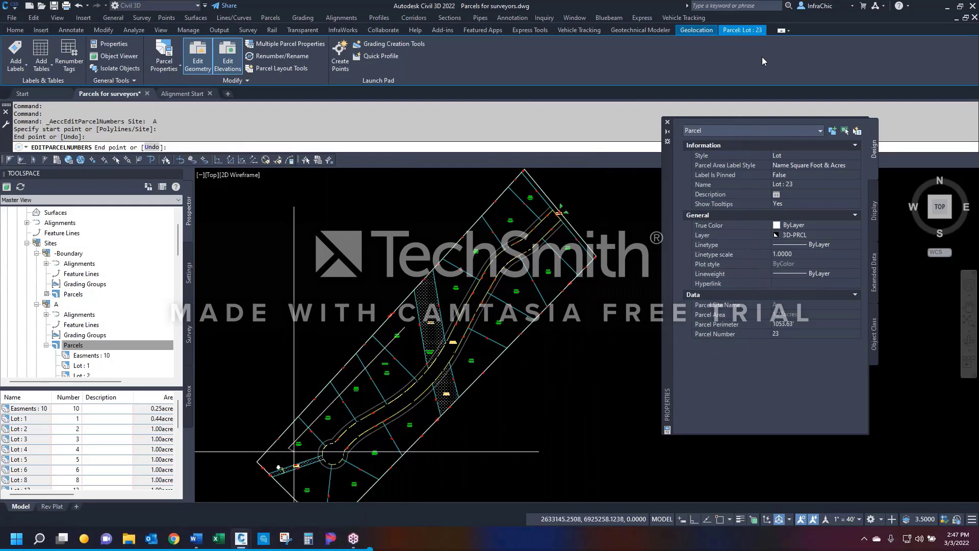
{"action": "key", "text": "Return"}
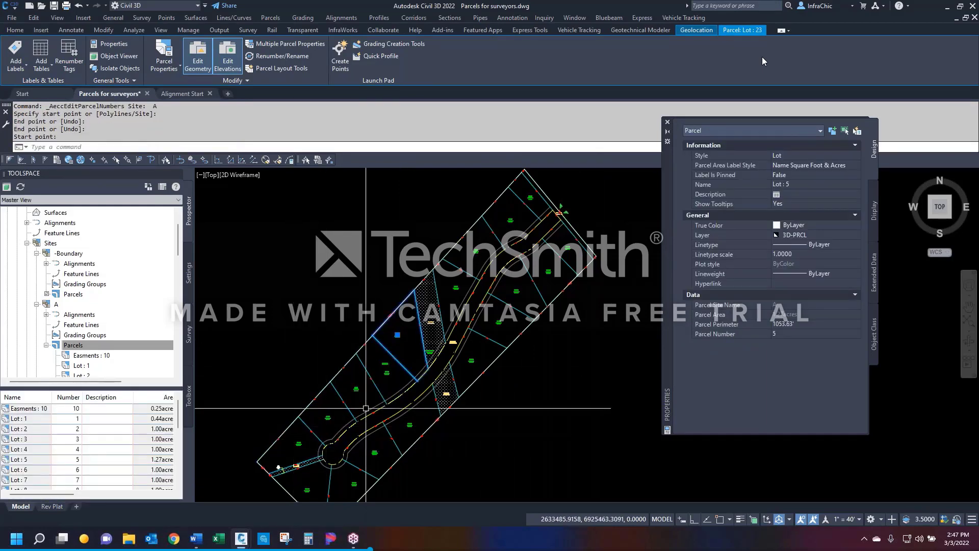
{"action": "scroll", "coordinate": [366, 408], "scroll_direction": "up", "scroll_amount": 7}
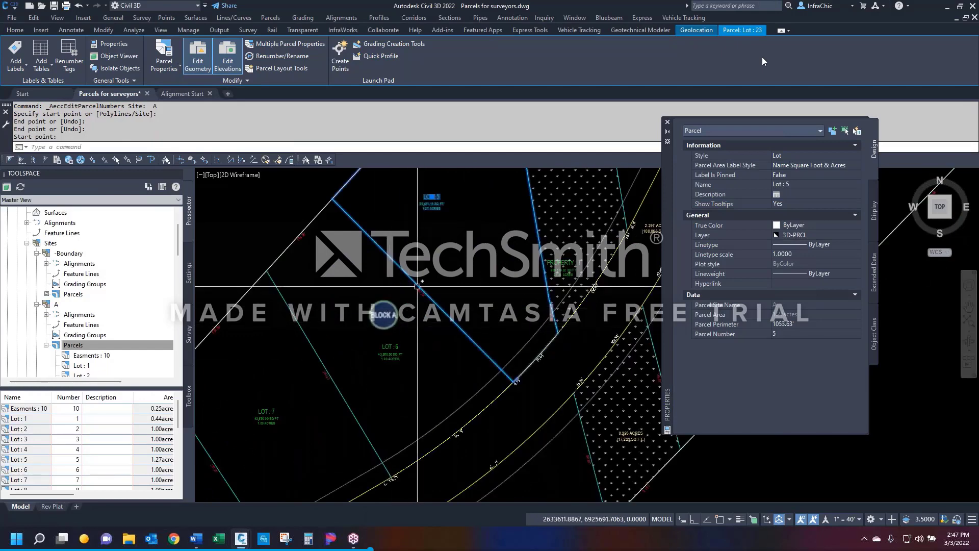
{"action": "scroll", "coordinate": [417, 286], "scroll_direction": "down", "scroll_amount": 5}
{"action": "scroll", "coordinate": [311, 352], "scroll_direction": "up", "scroll_amount": 6}
{"action": "scroll", "coordinate": [294, 377], "scroll_direction": "down", "scroll_amount": 6}
{"action": "key", "text": "Escape"}
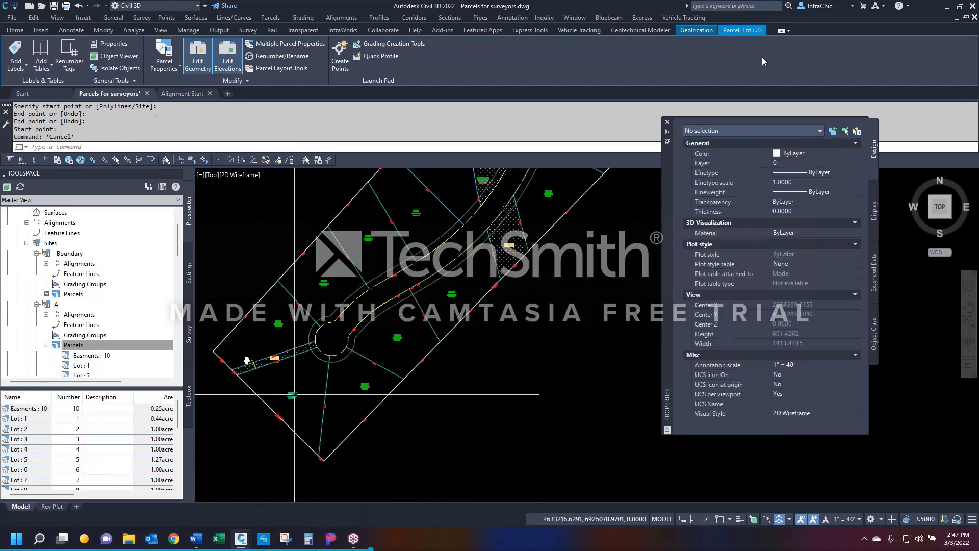
Step: Renumber the lots from Lot 17 around the cul-de-sac to the southeast hatched parcel, with starting number 10 and increment value 1
{"action": "left_click", "coordinate": [292, 394]}
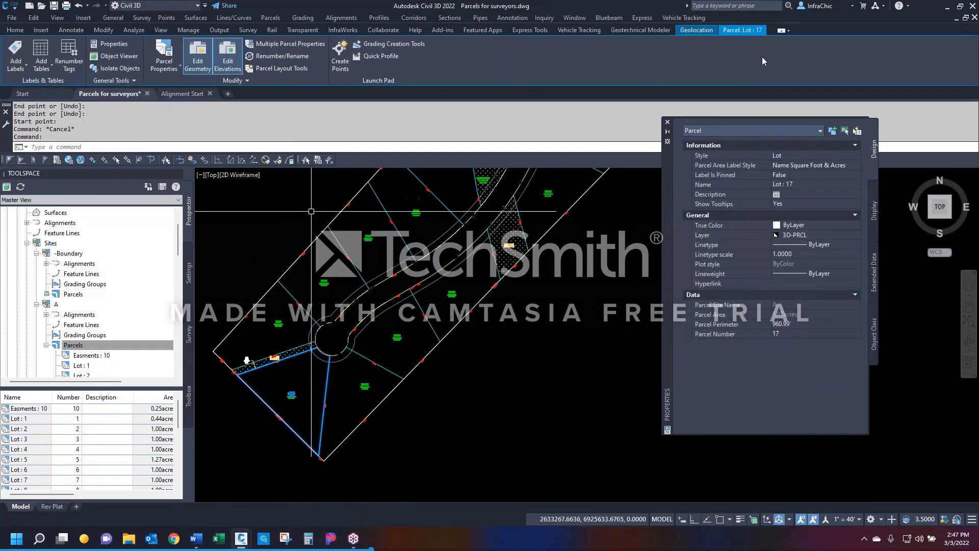
{"action": "left_click", "coordinate": [289, 56]}
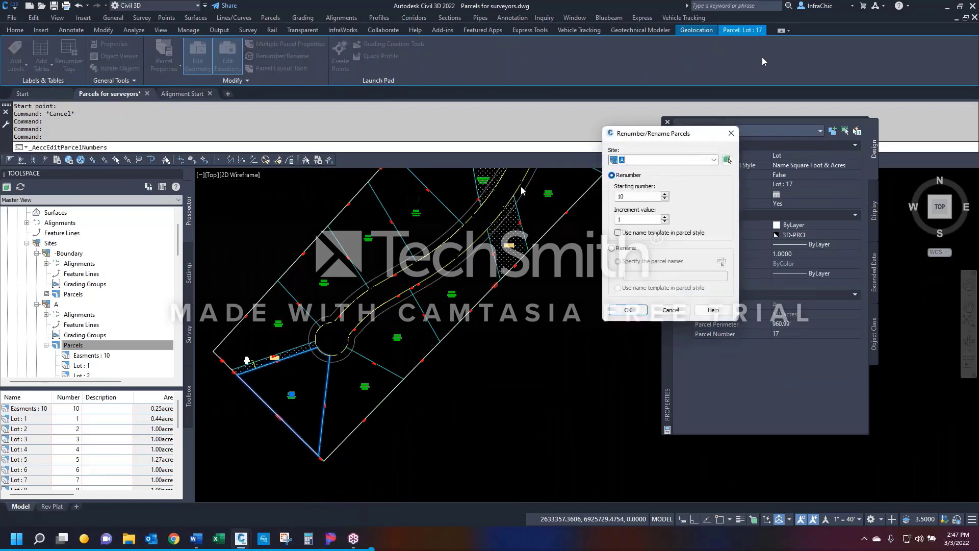
{"action": "left_click", "coordinate": [627, 309]}
{"action": "left_click", "coordinate": [292, 388]}
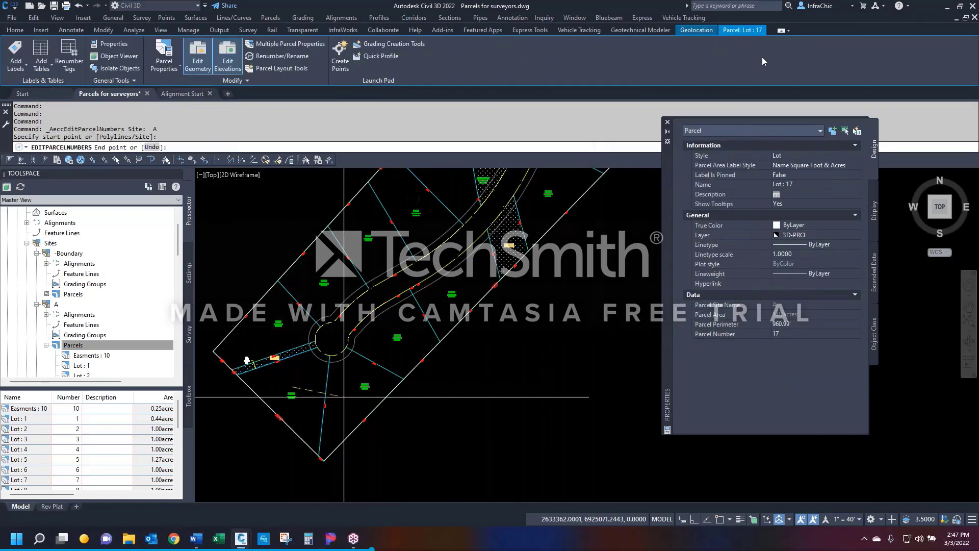
{"action": "left_click", "coordinate": [350, 402]}
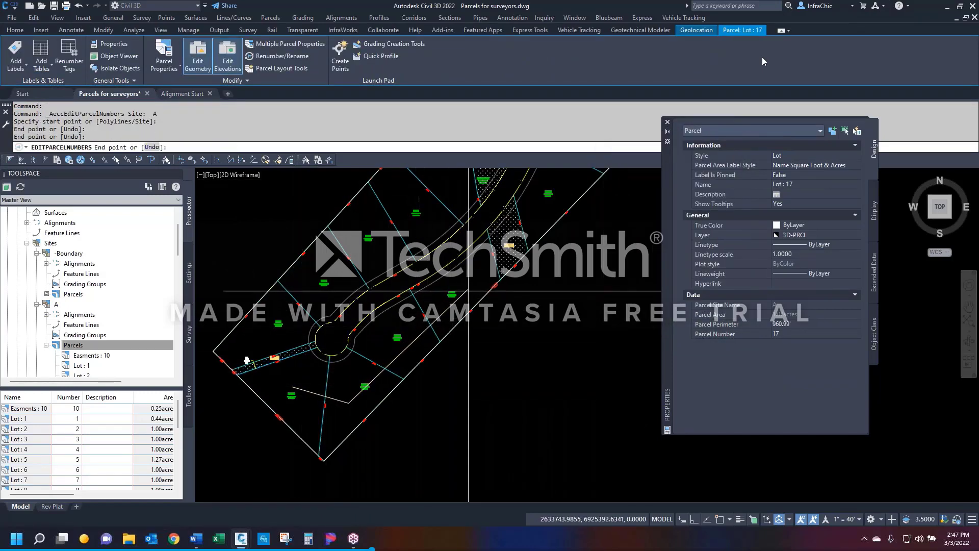
{"action": "key", "text": "Return"}
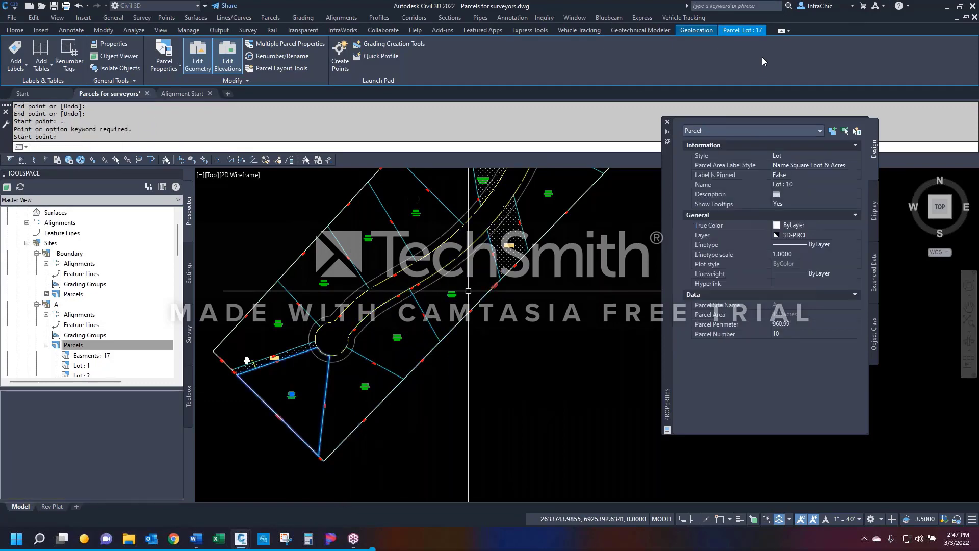
{"action": "key", "text": "Return"}
{"action": "scroll", "coordinate": [280, 408], "scroll_direction": "up", "scroll_amount": 4}
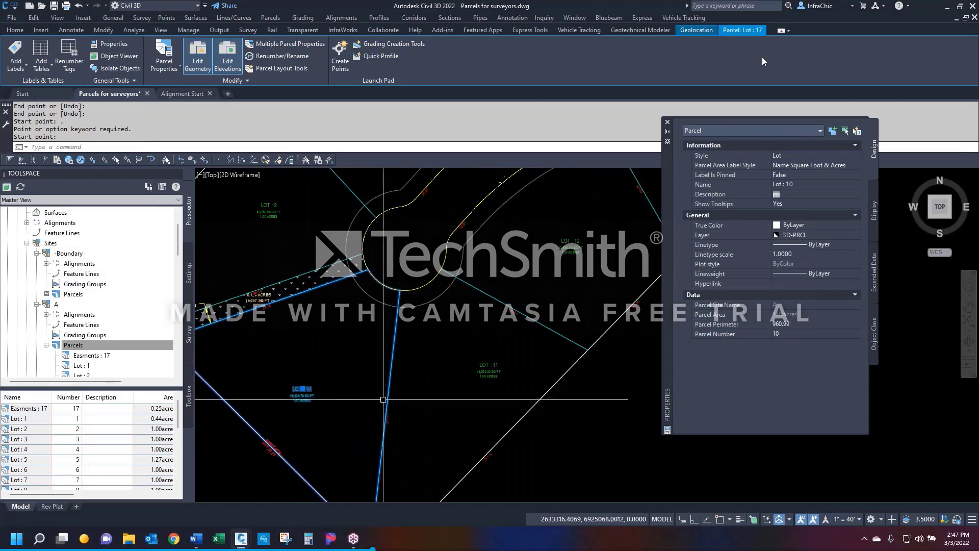
{"action": "scroll", "coordinate": [382, 400], "scroll_direction": "down", "scroll_amount": 6}
{"action": "key", "text": "Escape"}
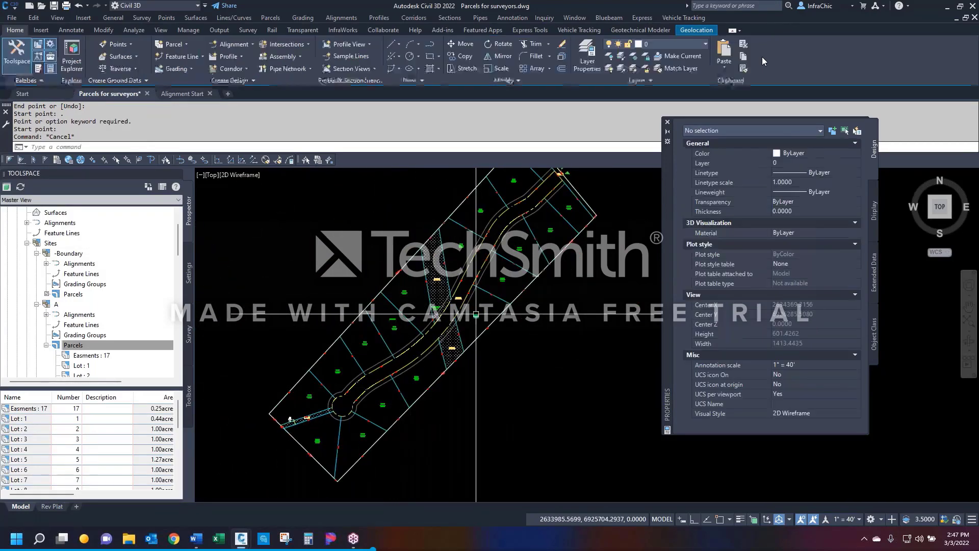
Step: Renumber the southeast lots from Lot 19 to the road's northeast end, with starting number 14 and increment value 1
{"action": "left_click", "coordinate": [476, 314]}
{"action": "left_click", "coordinate": [280, 57]}
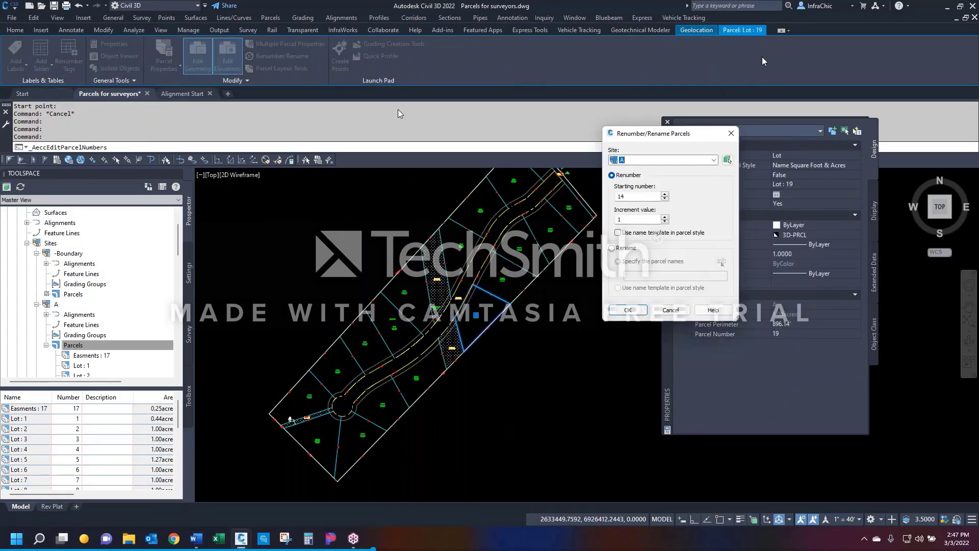
{"action": "left_click", "coordinate": [626, 310]}
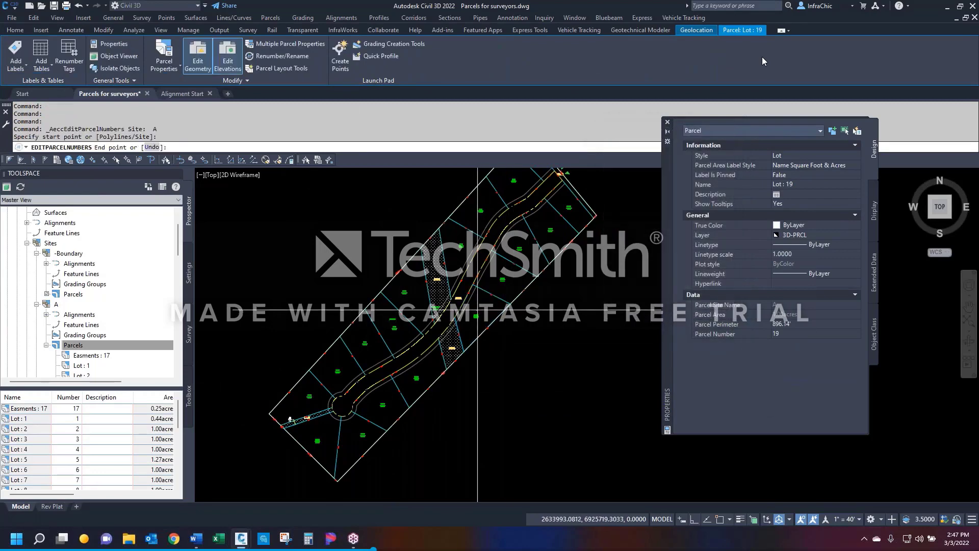
{"action": "left_click", "coordinate": [569, 207]}
{"action": "key", "text": "Return"}
{"action": "key", "text": "Return"}
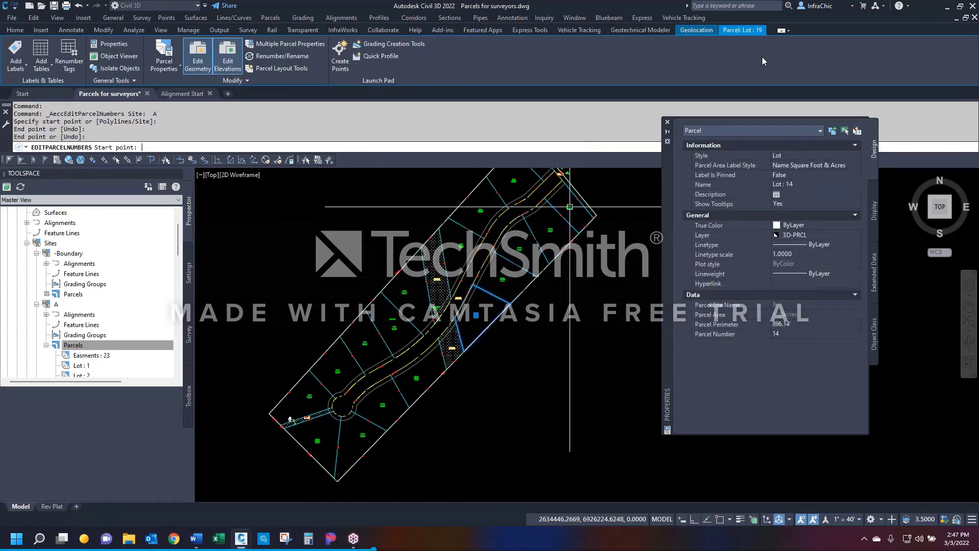
{"action": "scroll", "coordinate": [534, 237], "scroll_direction": "up", "scroll_amount": 4}
{"action": "key", "text": "Escape"}
Step: Erase the lot lines between Lots 1 and 2 and between Lots 17 and 18 at the road's northeast end
{"action": "scroll", "coordinate": [556, 222], "scroll_direction": "up", "scroll_amount": 3}
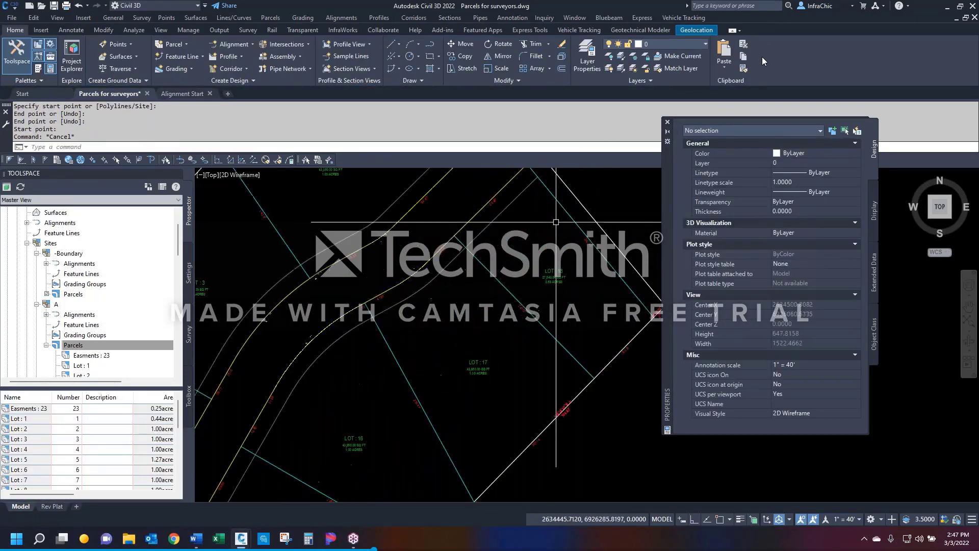
{"action": "scroll", "coordinate": [562, 298], "scroll_direction": "up", "scroll_amount": 2}
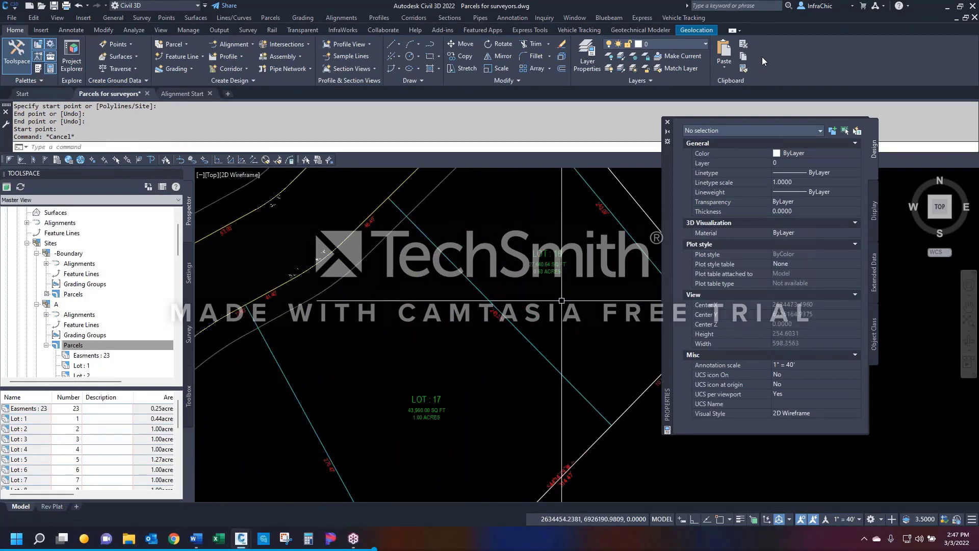
{"action": "scroll", "coordinate": [562, 301], "scroll_direction": "up", "scroll_amount": 4}
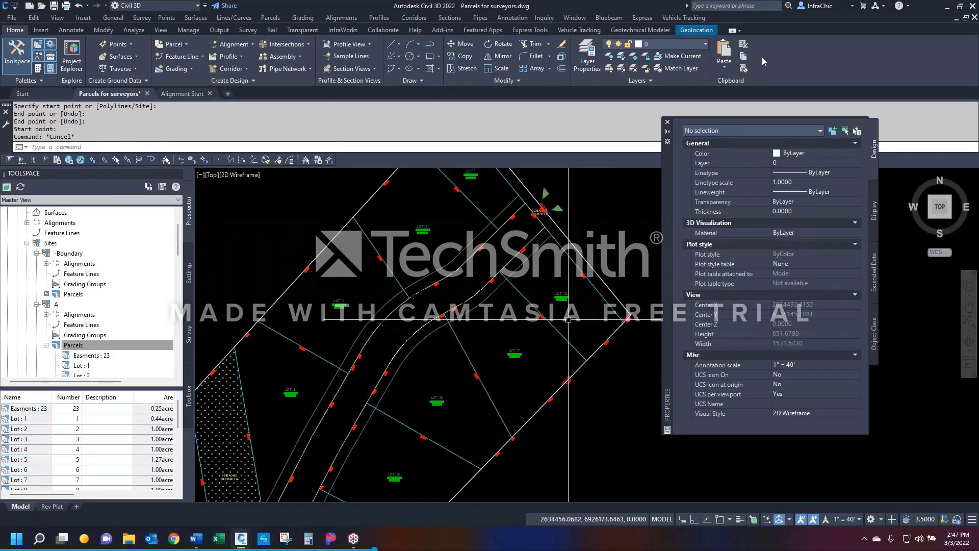
{"action": "scroll", "coordinate": [557, 309], "scroll_direction": "down", "scroll_amount": 5}
{"action": "scroll", "coordinate": [484, 326], "scroll_direction": "up", "scroll_amount": 5}
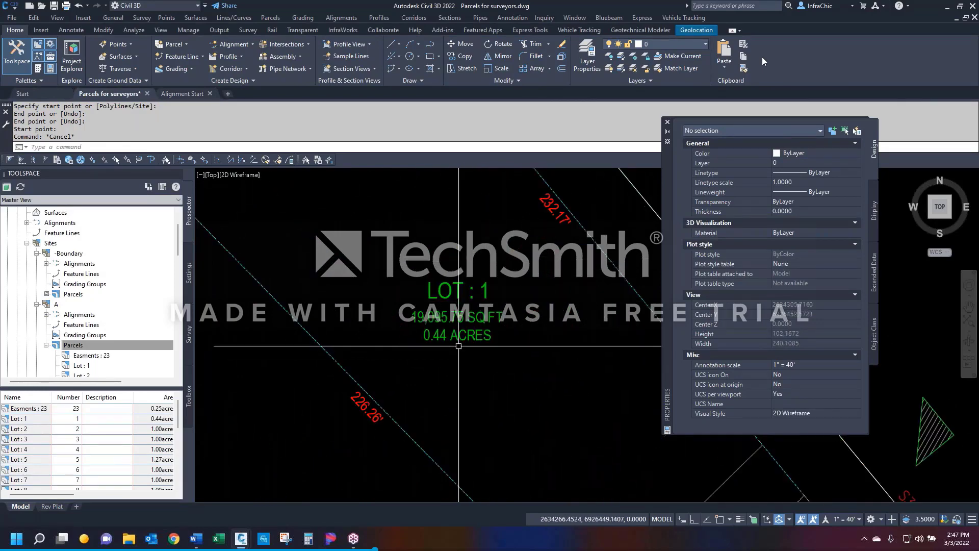
{"action": "scroll", "coordinate": [458, 346], "scroll_direction": "down", "scroll_amount": 8}
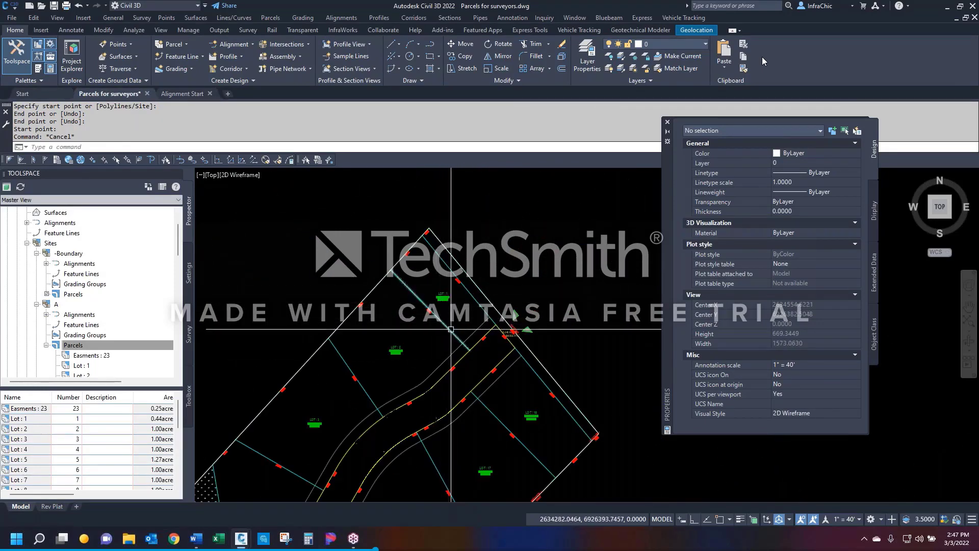
{"action": "left_click", "coordinate": [458, 335]}
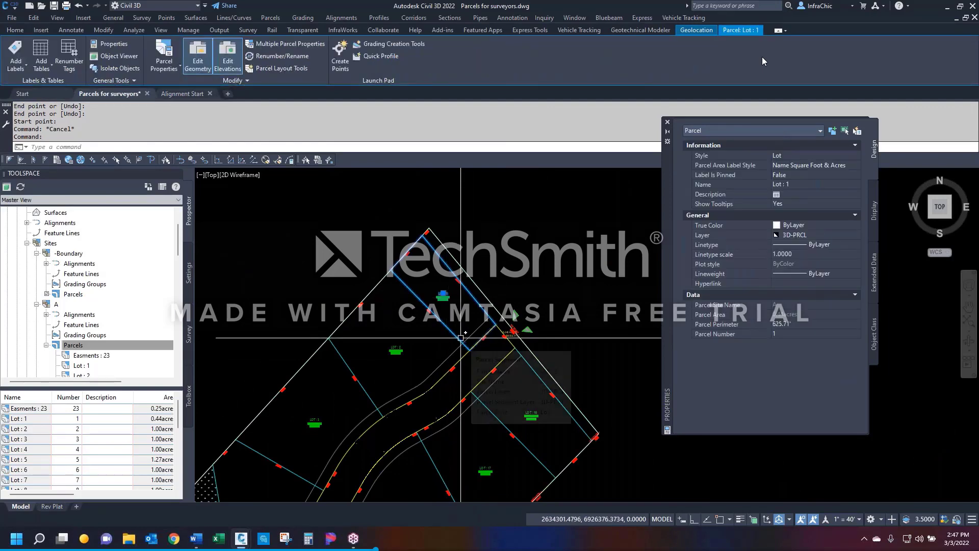
{"action": "key", "text": "Escape"}
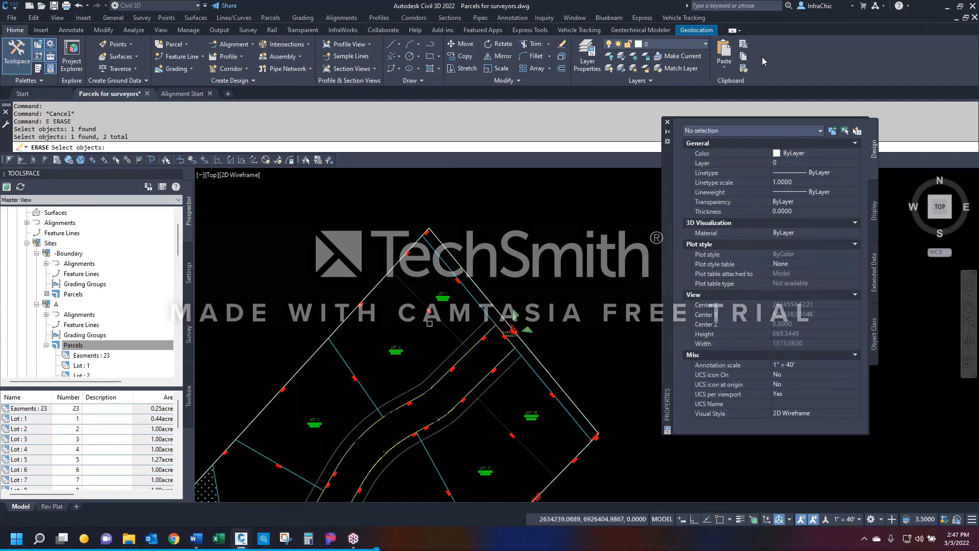
{"action": "key", "text": "Return"}
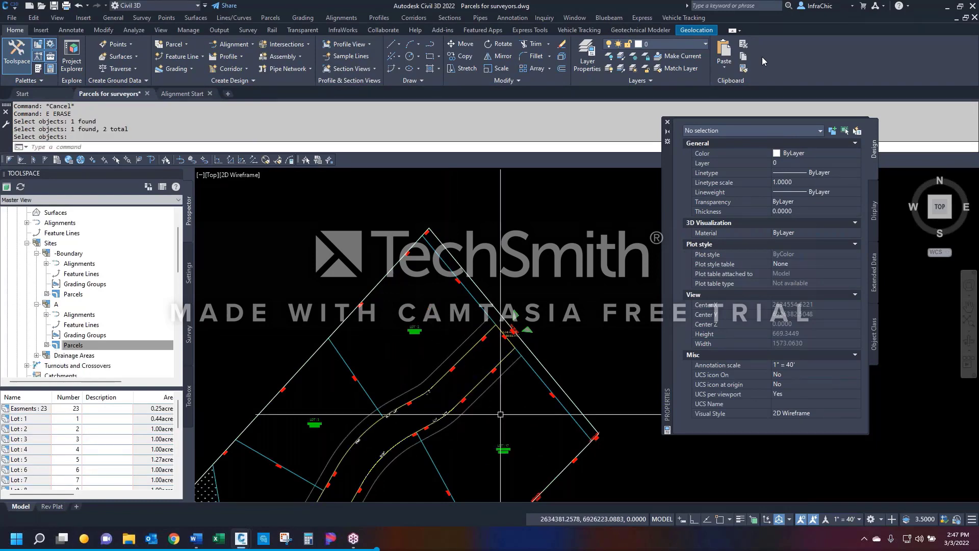
Step: Renumber site A's northwest lots from Lot 2 at the northeast end to the hatched parcel, with starting number 1 and increment value 1
{"action": "scroll", "coordinate": [415, 334], "scroll_direction": "up", "scroll_amount": 6}
{"action": "scroll", "coordinate": [468, 255], "scroll_direction": "down", "scroll_amount": 8}
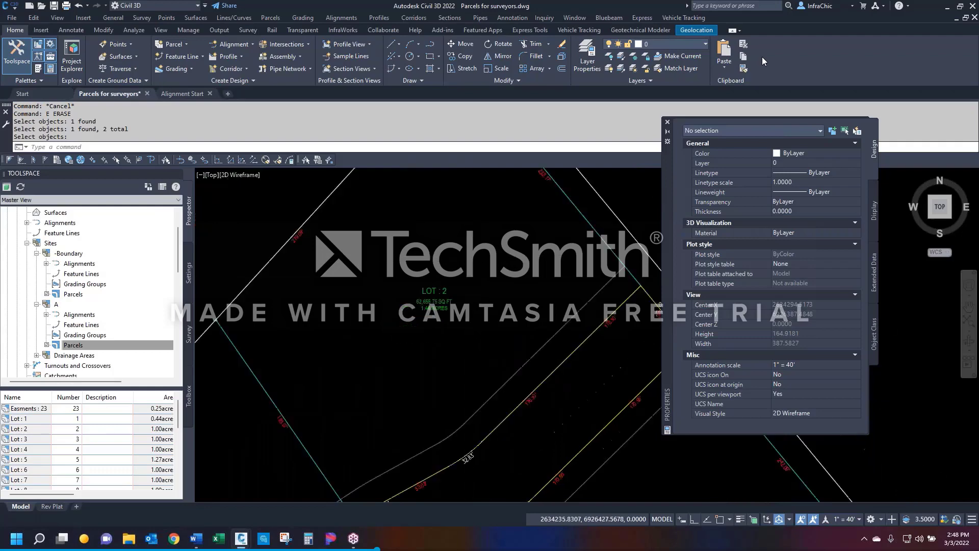
{"action": "scroll", "coordinate": [568, 293], "scroll_direction": "up", "scroll_amount": 3}
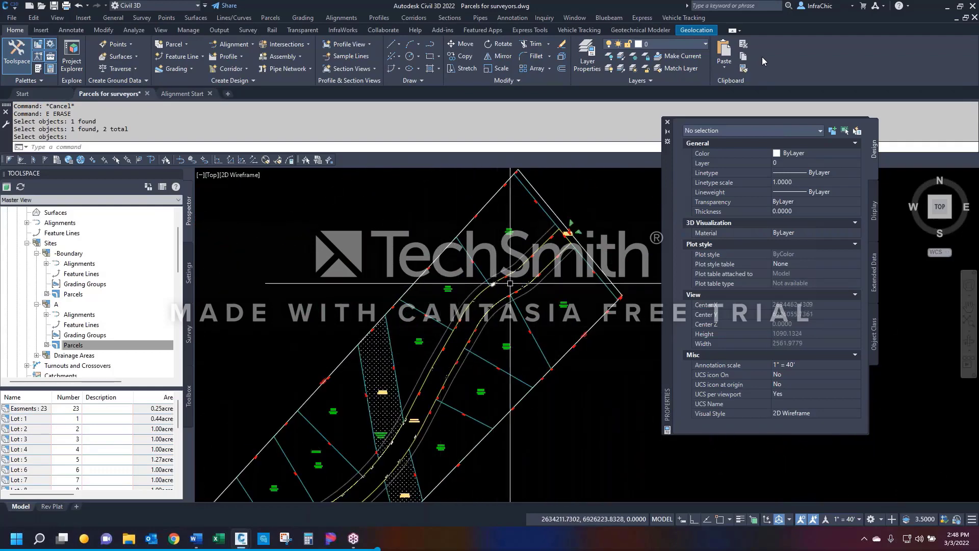
{"action": "scroll", "coordinate": [571, 303], "scroll_direction": "up", "scroll_amount": 2}
{"action": "scroll", "coordinate": [572, 305], "scroll_direction": "down", "scroll_amount": 2}
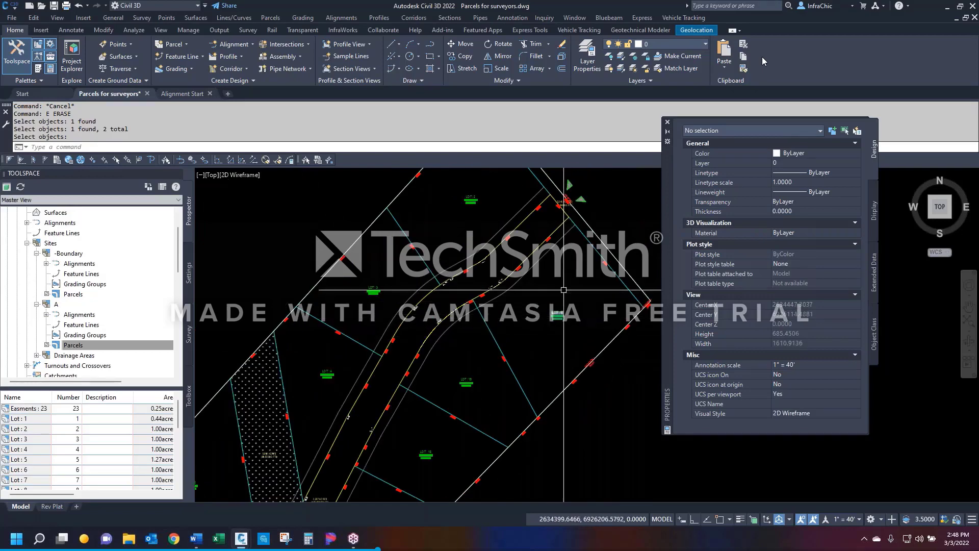
{"action": "scroll", "coordinate": [563, 290], "scroll_direction": "down", "scroll_amount": 2}
{"action": "key", "text": "Escape"}
{"action": "left_click", "coordinate": [504, 227]}
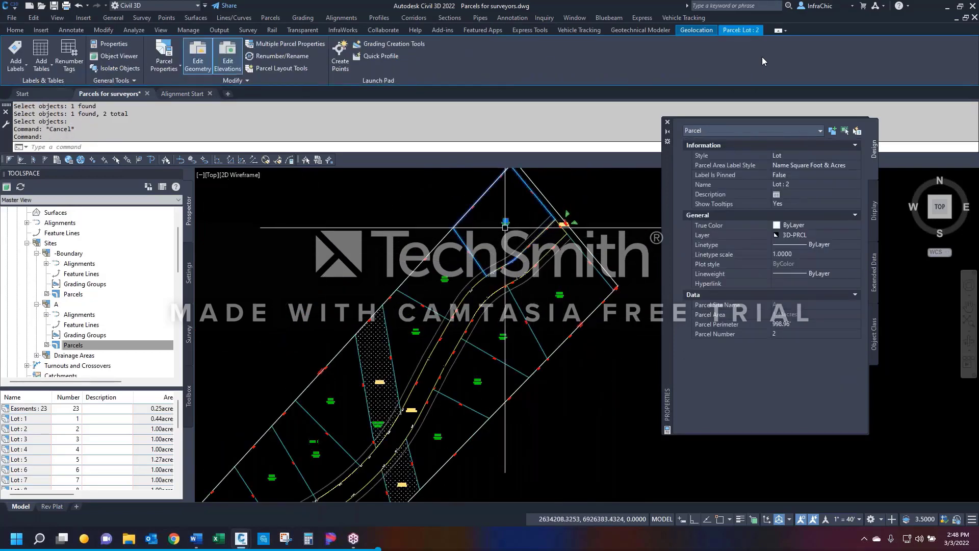
{"action": "left_click", "coordinate": [277, 57]}
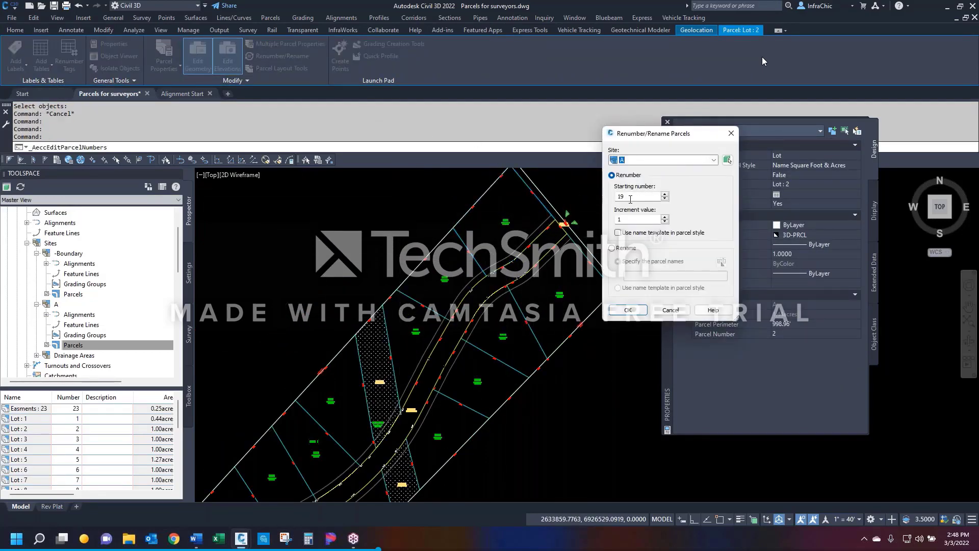
{"action": "left_click", "coordinate": [625, 310]}
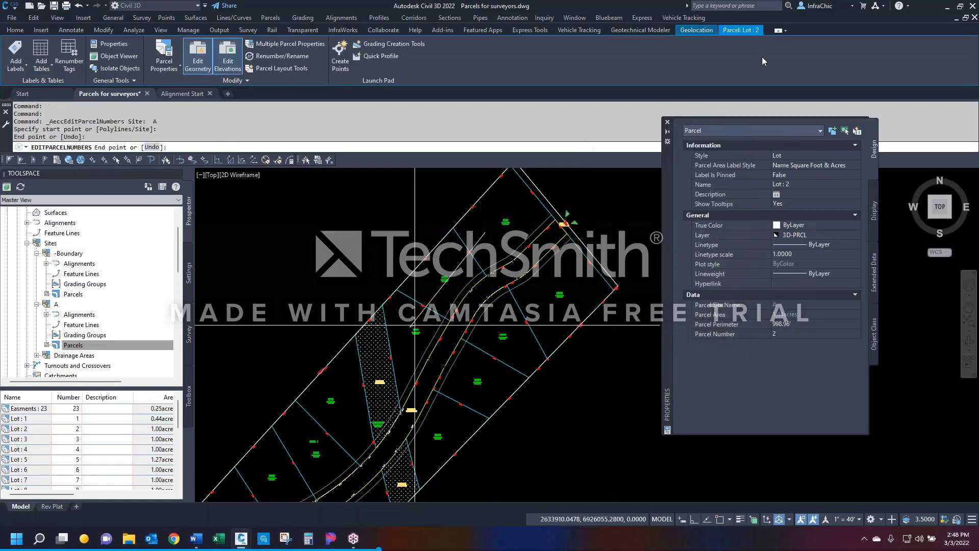
{"action": "key", "text": "Return"}
{"action": "scroll", "coordinate": [415, 324], "scroll_direction": "up", "scroll_amount": 3}
{"action": "scroll", "coordinate": [522, 237], "scroll_direction": "down", "scroll_amount": 7}
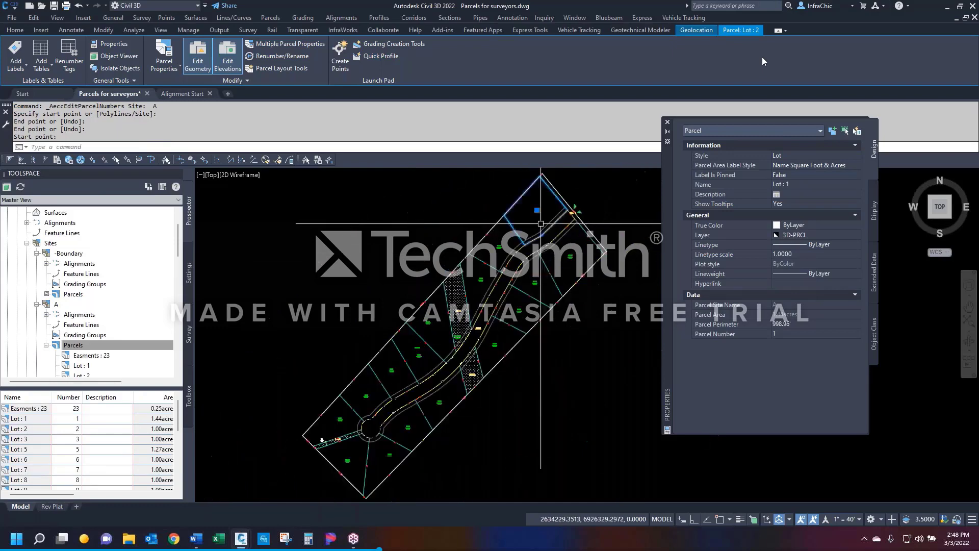
{"action": "key", "text": "Escape"}
Step: Renumber the northwest lots from Lot 5 beside the hatched parcel to Lot 9 at the cul-de-sac, with starting number 4 and increment value 1
{"action": "scroll", "coordinate": [482, 291], "scroll_direction": "up", "scroll_amount": 2}
{"action": "left_click", "coordinate": [462, 282]}
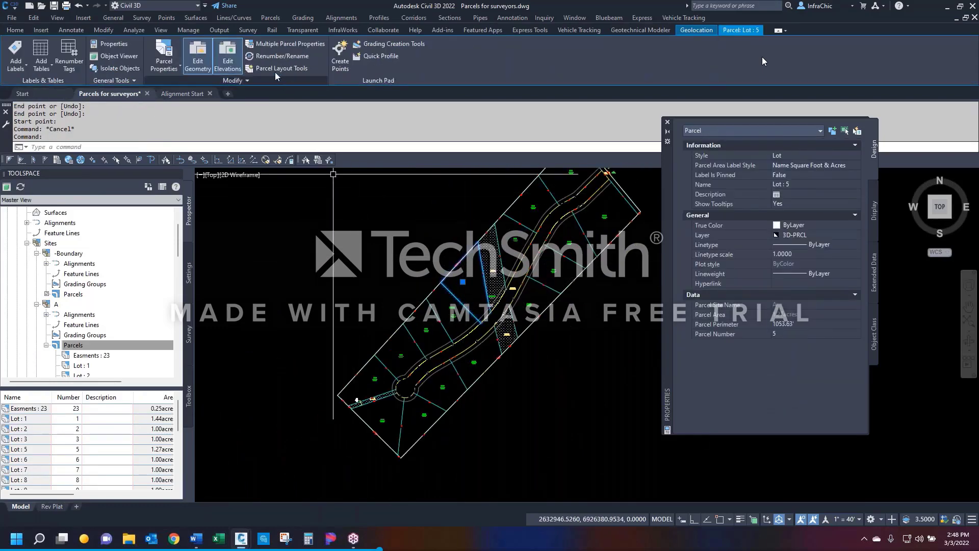
{"action": "scroll", "coordinate": [473, 279], "scroll_direction": "up", "scroll_amount": 6}
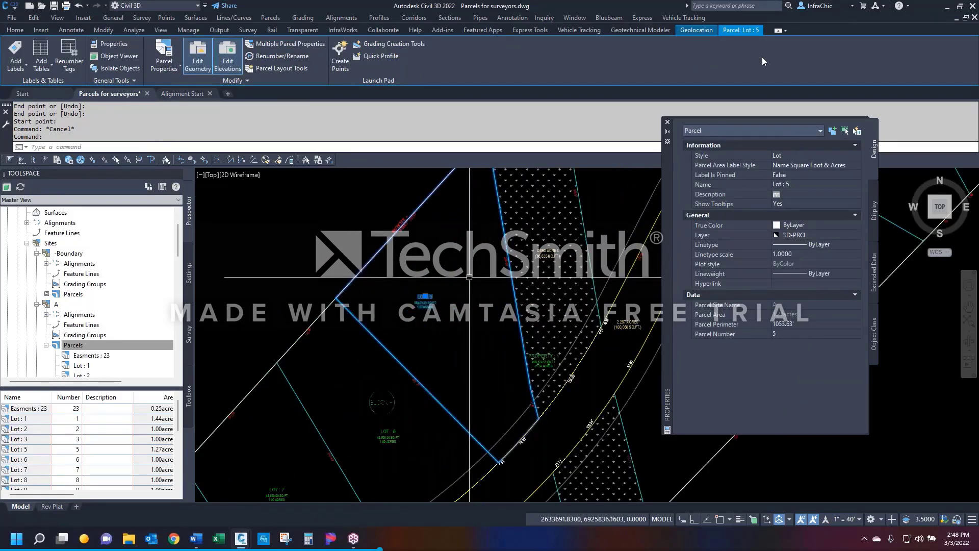
{"action": "scroll", "coordinate": [451, 277], "scroll_direction": "down", "scroll_amount": 4}
{"action": "left_click", "coordinate": [277, 57]}
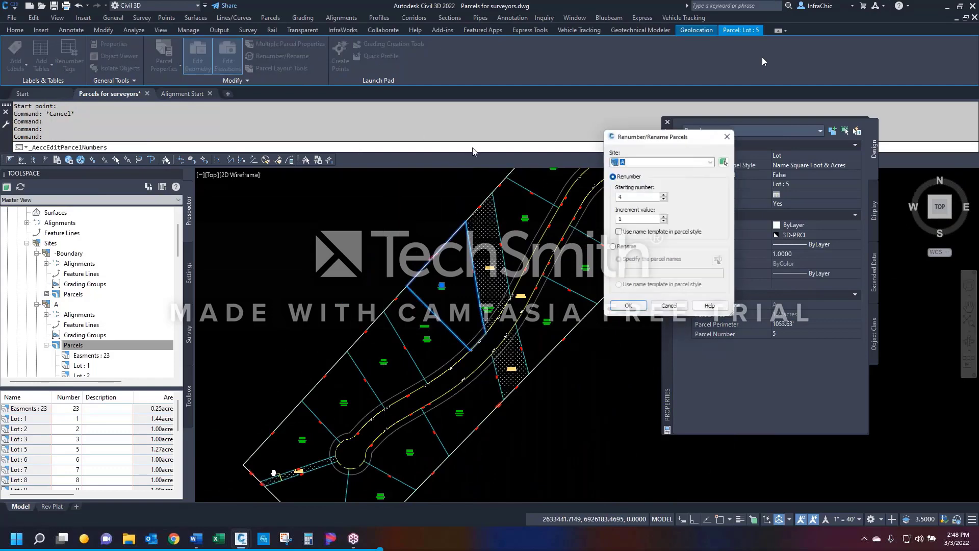
{"action": "left_click", "coordinate": [628, 310]}
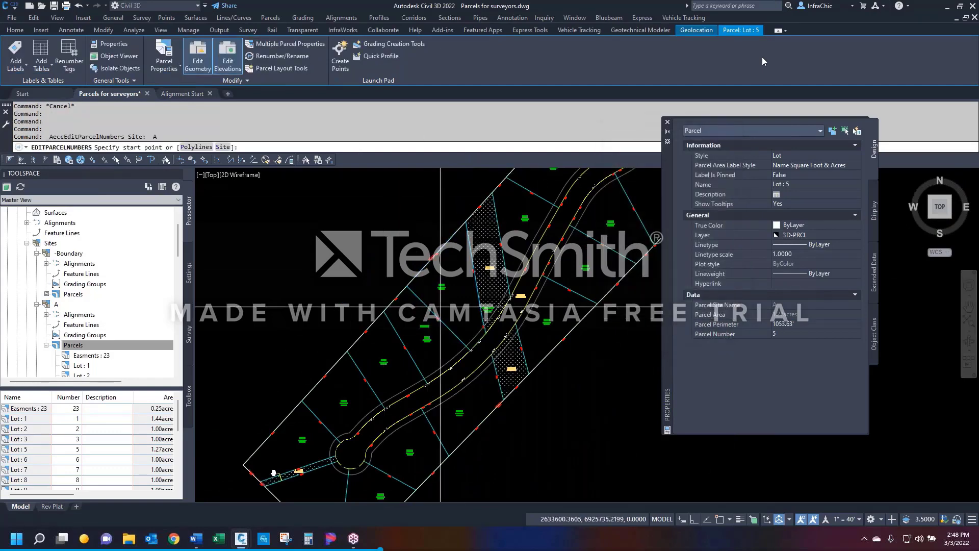
{"action": "left_click", "coordinate": [378, 353]}
{"action": "scroll", "coordinate": [293, 448], "scroll_direction": "up", "scroll_amount": 5}
{"action": "scroll", "coordinate": [401, 353], "scroll_direction": "down", "scroll_amount": 4}
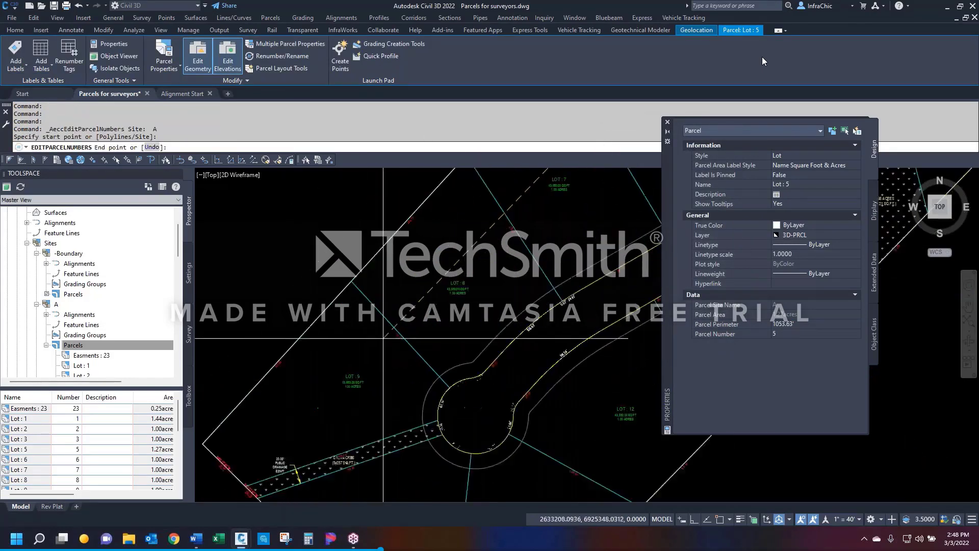
{"action": "left_click", "coordinate": [355, 364]}
{"action": "key", "text": "Return"}
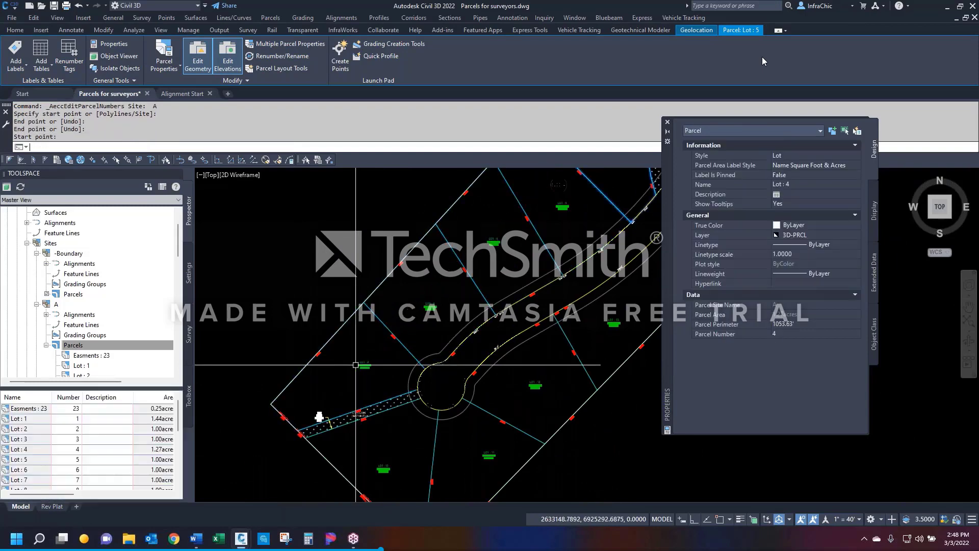
{"action": "key", "text": "Return"}
{"action": "scroll", "coordinate": [357, 365], "scroll_direction": "up", "scroll_amount": 5}
{"action": "scroll", "coordinate": [296, 338], "scroll_direction": "down", "scroll_amount": 6}
{"action": "key", "text": "Escape"}
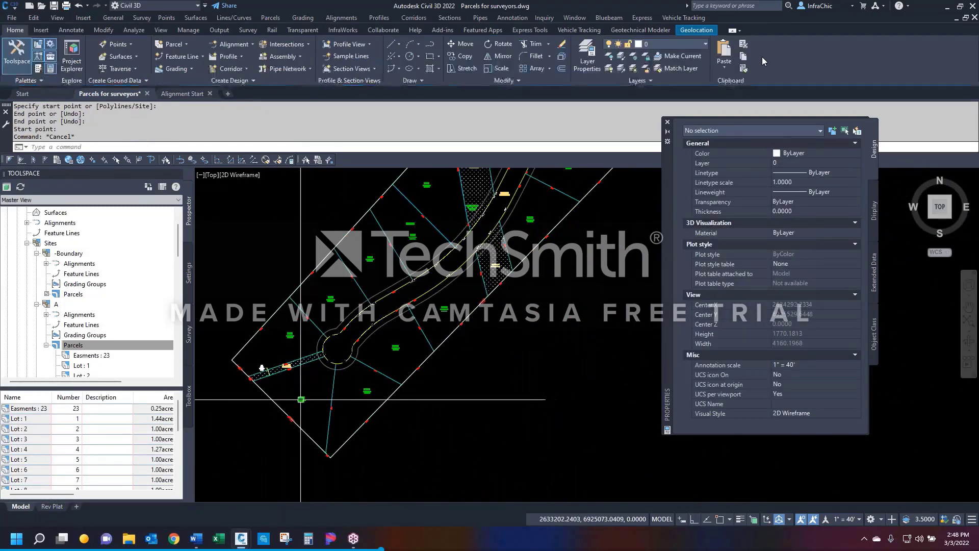
Step: Renumber the lots from Lot 10 around the cul-de-sac to the southeast hatched parcel, with starting number 9 and increment value 1
{"action": "left_click", "coordinate": [302, 400]}
{"action": "scroll", "coordinate": [302, 400], "scroll_direction": "up", "scroll_amount": 2}
{"action": "scroll", "coordinate": [302, 400], "scroll_direction": "up", "scroll_amount": 2}
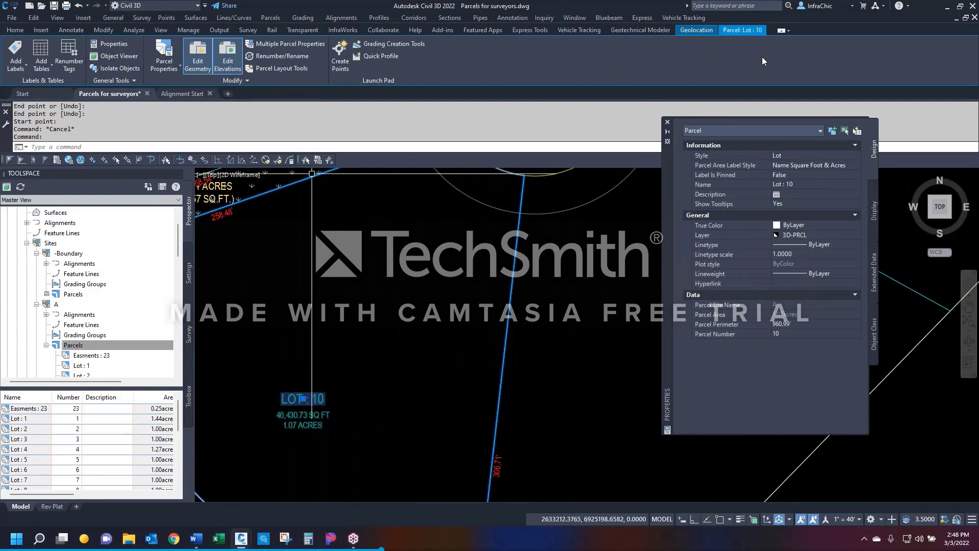
{"action": "left_click", "coordinate": [282, 56]}
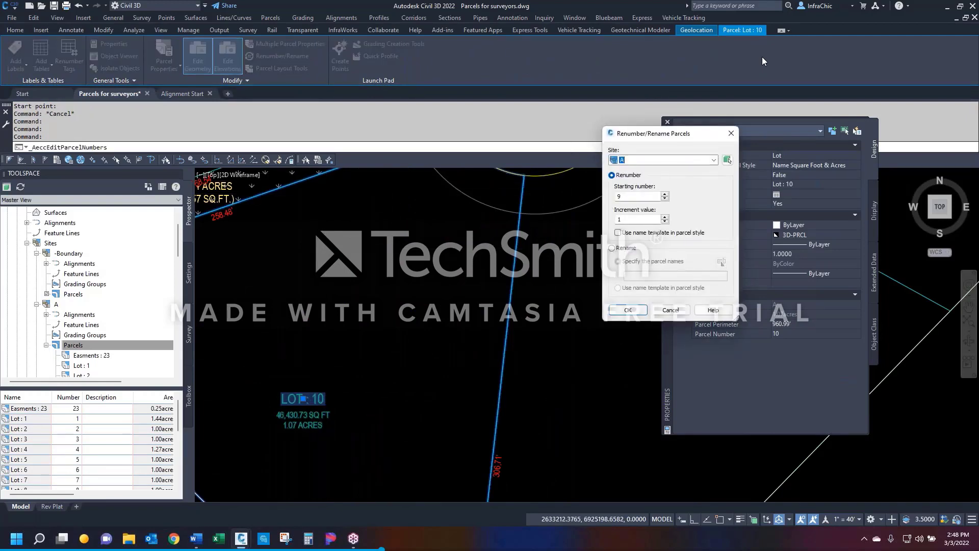
{"action": "left_click", "coordinate": [627, 310]}
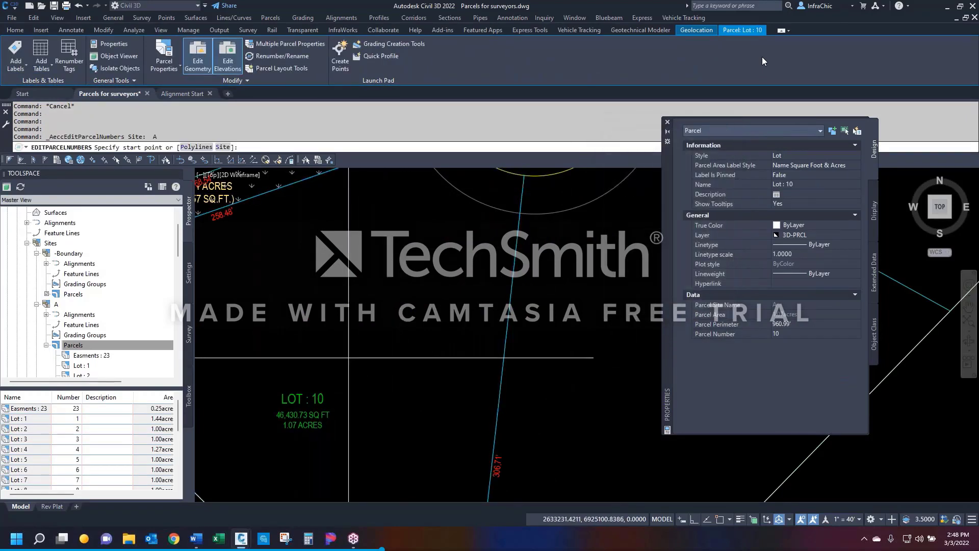
{"action": "scroll", "coordinate": [305, 390], "scroll_direction": "down", "scroll_amount": 5}
{"action": "left_click", "coordinate": [392, 394]}
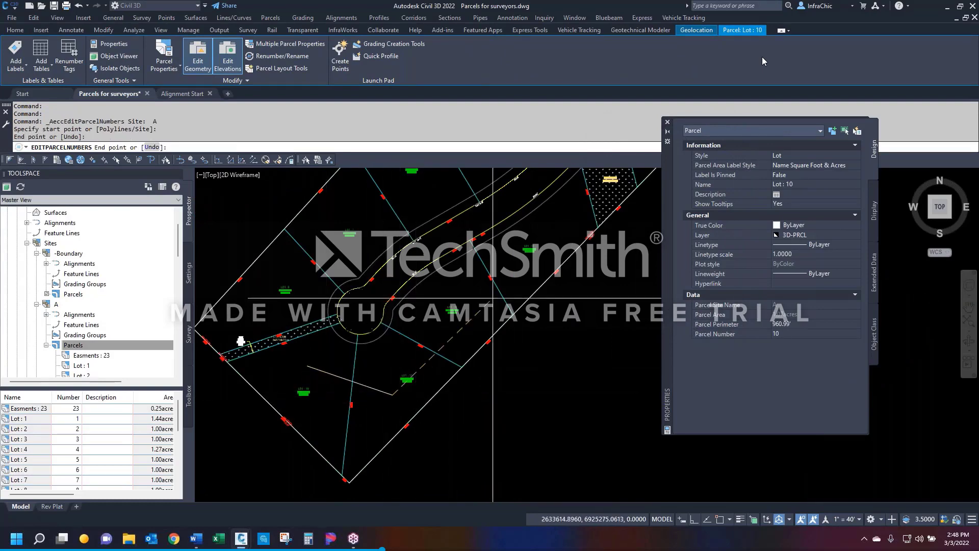
{"action": "left_click", "coordinate": [558, 232]}
{"action": "key", "text": "Return"}
{"action": "key", "text": "Return"}
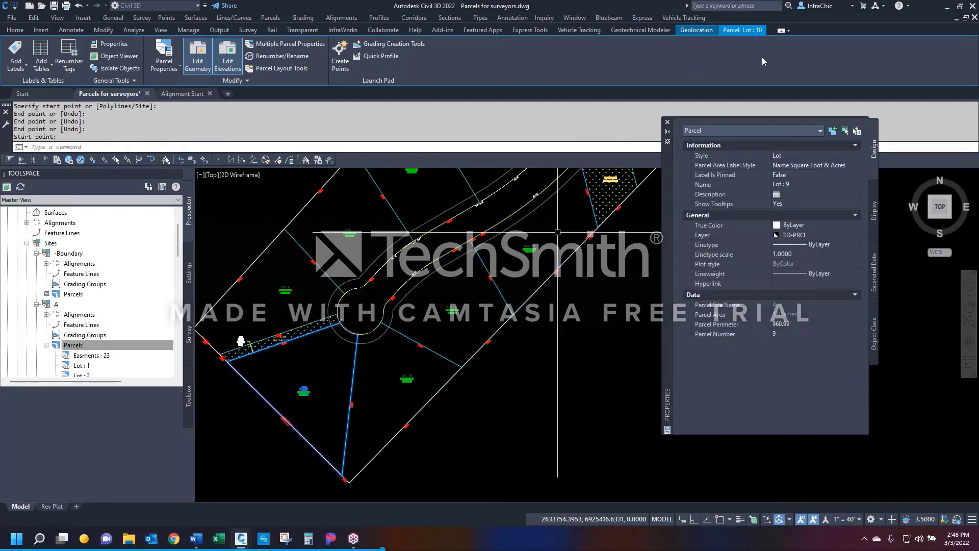
{"action": "scroll", "coordinate": [500, 282], "scroll_direction": "up", "scroll_amount": 5}
{"action": "scroll", "coordinate": [403, 367], "scroll_direction": "down", "scroll_amount": 5}
{"action": "scroll", "coordinate": [455, 298], "scroll_direction": "down", "scroll_amount": 10}
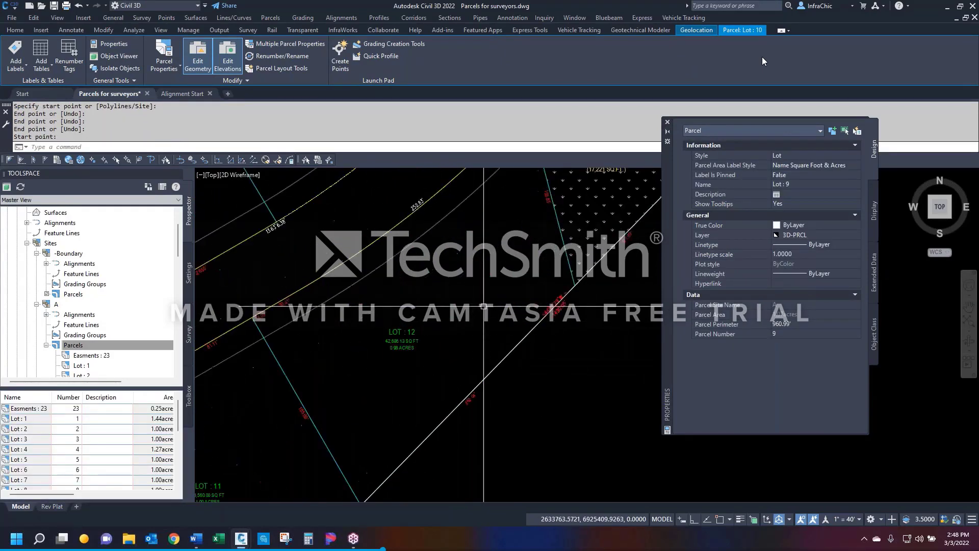
{"action": "key", "text": "Escape"}
Step: Renumber the southeast lots from Lot 14 to the road's northeast end, with starting number 13 and increment value 1
{"action": "scroll", "coordinate": [455, 299], "scroll_direction": "up", "scroll_amount": 8}
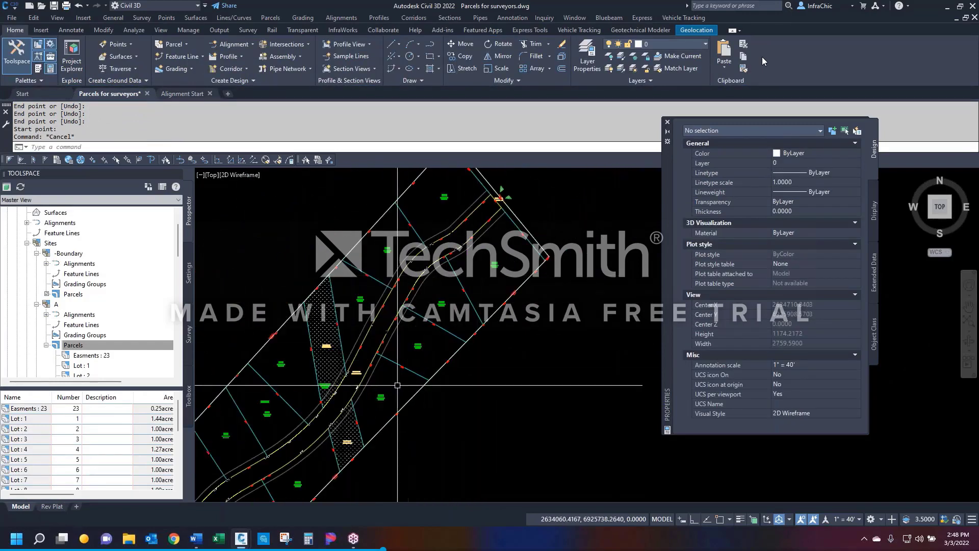
{"action": "left_click", "coordinate": [385, 404]}
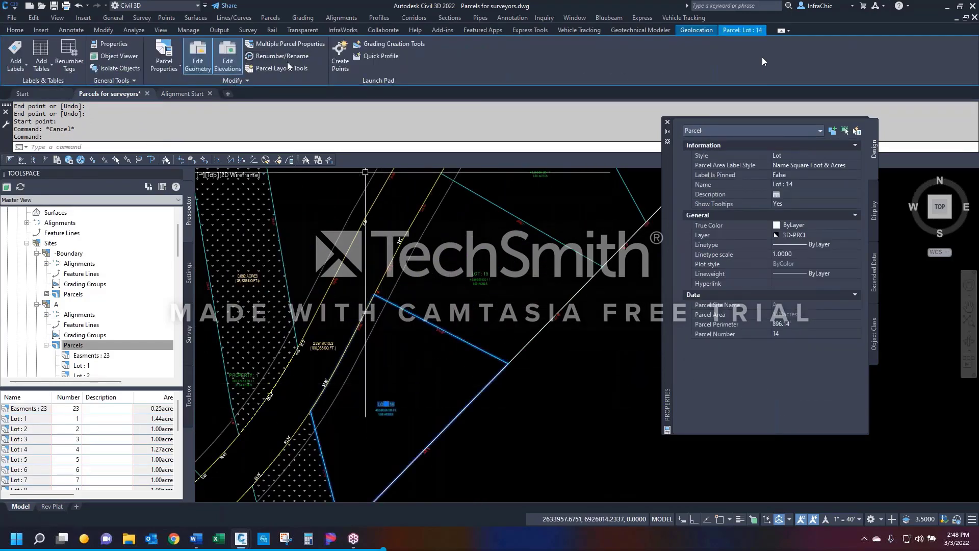
{"action": "left_click", "coordinate": [286, 59]}
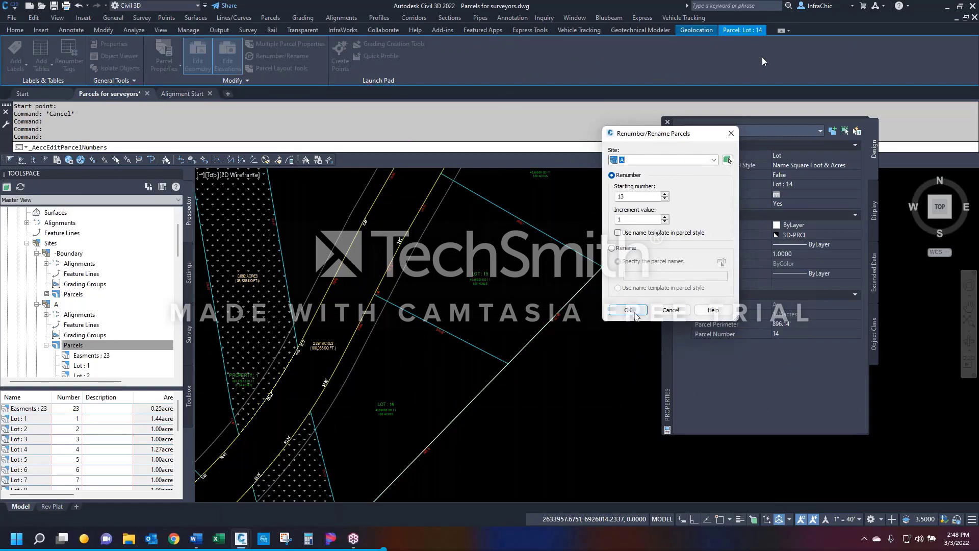
{"action": "left_click", "coordinate": [628, 310]}
{"action": "scroll", "coordinate": [488, 281], "scroll_direction": "down", "scroll_amount": 3}
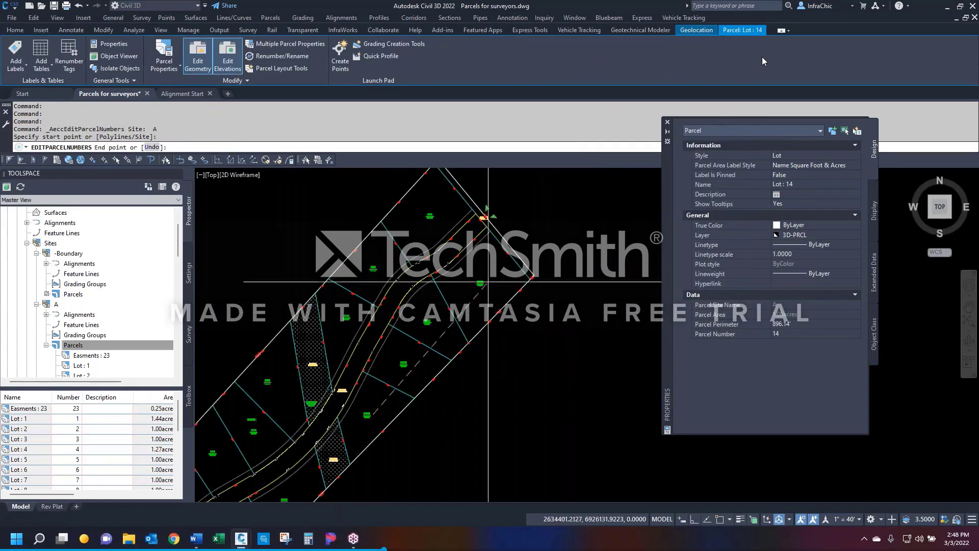
{"action": "scroll", "coordinate": [488, 281], "scroll_direction": "up", "scroll_amount": 4}
{"action": "left_click", "coordinate": [484, 292]}
{"action": "key", "text": "Return"}
{"action": "key", "text": "Return"}
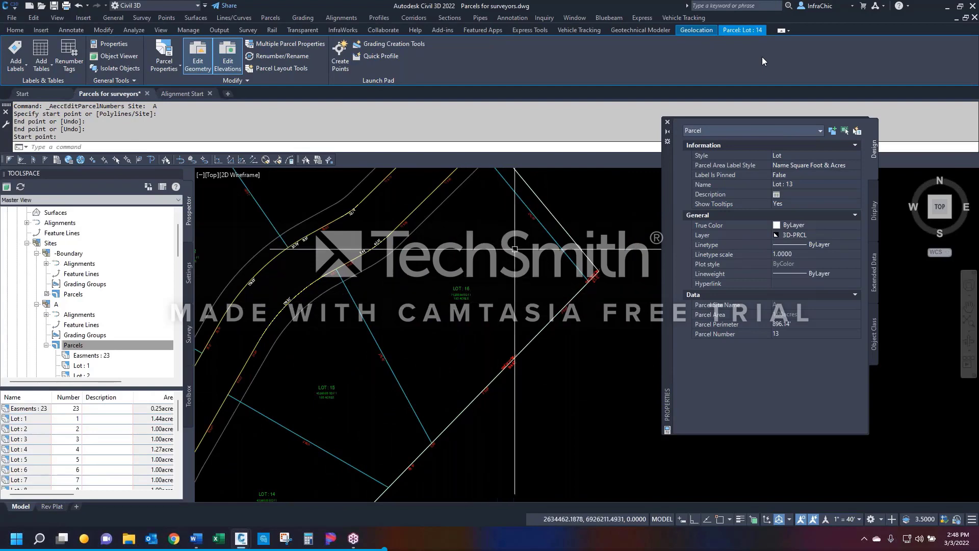
{"action": "scroll", "coordinate": [514, 249], "scroll_direction": "down", "scroll_amount": 5}
{"action": "key", "text": "Escape"}
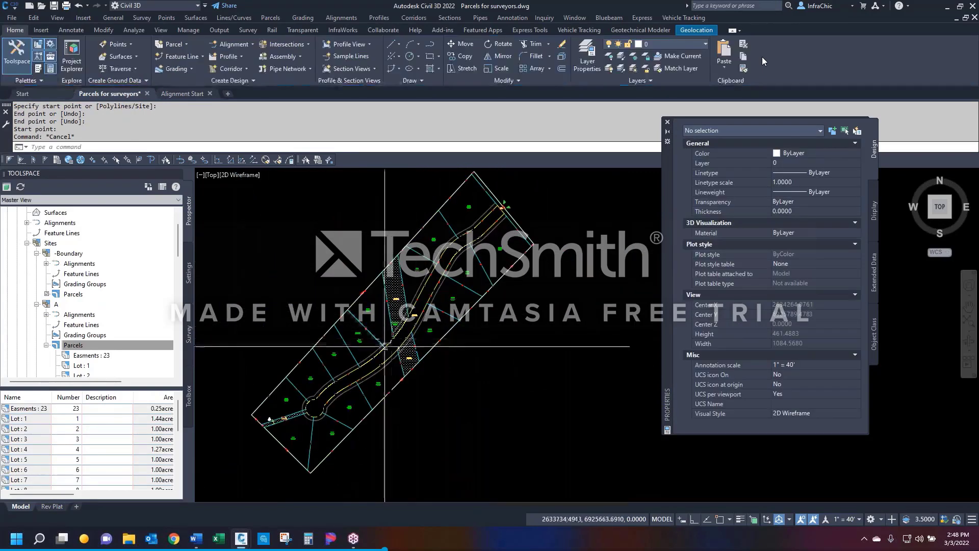
Step: Erase the lot line between Lots 4 and 5, southwest of the northwest hatched parcel
{"action": "scroll", "coordinate": [384, 346], "scroll_direction": "up", "scroll_amount": 5}
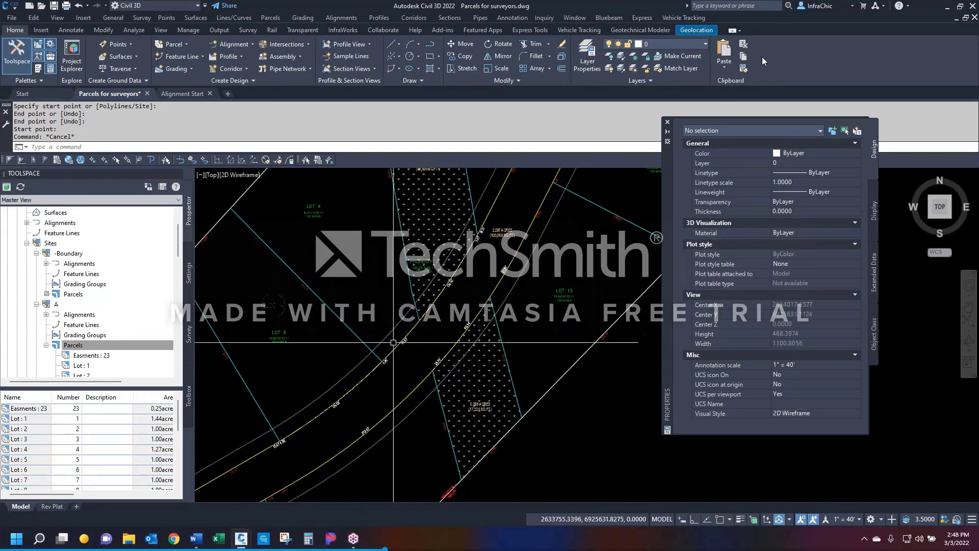
{"action": "scroll", "coordinate": [393, 342], "scroll_direction": "down", "scroll_amount": 2}
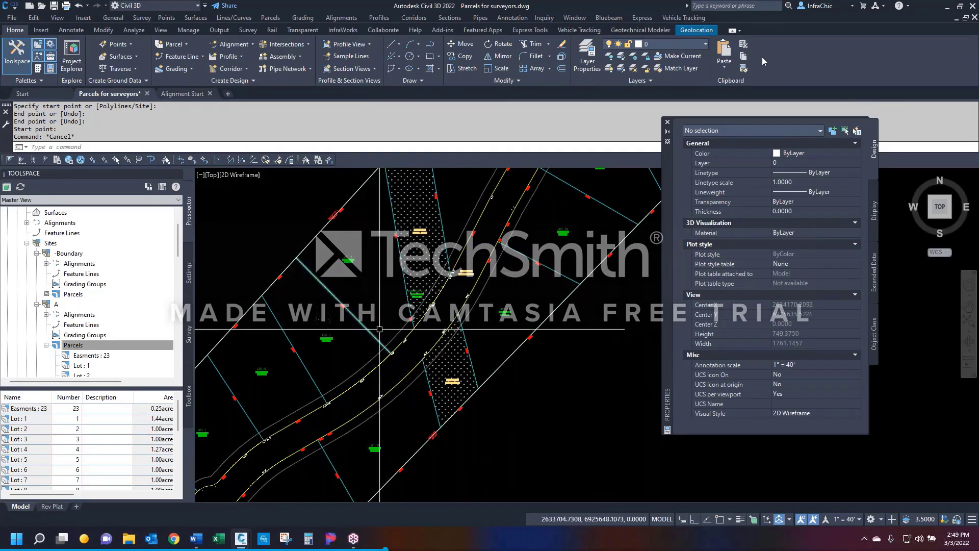
{"action": "mouse_move", "coordinate": [372, 328]}
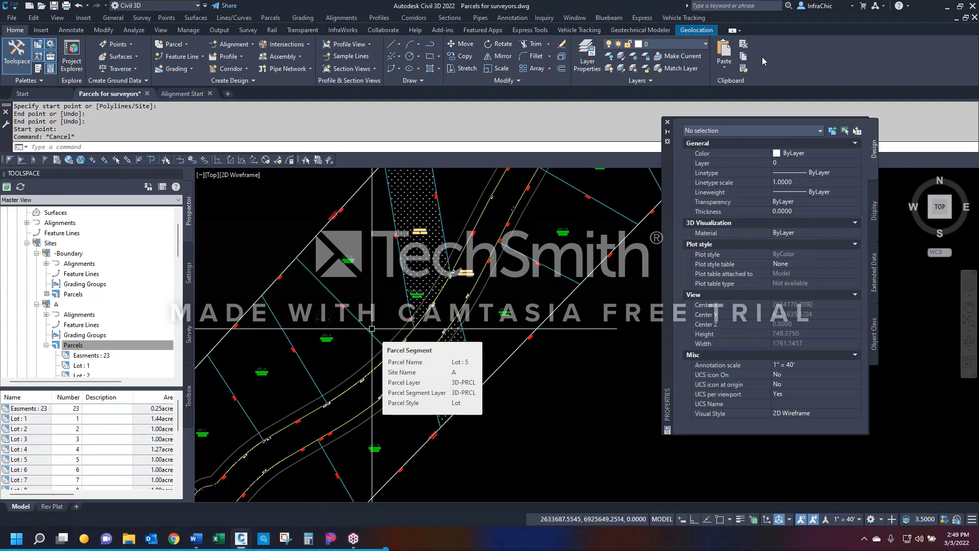
{"action": "scroll", "coordinate": [391, 375], "scroll_direction": "down", "scroll_amount": 4}
{"action": "scroll", "coordinate": [494, 212], "scroll_direction": "up", "scroll_amount": 2}
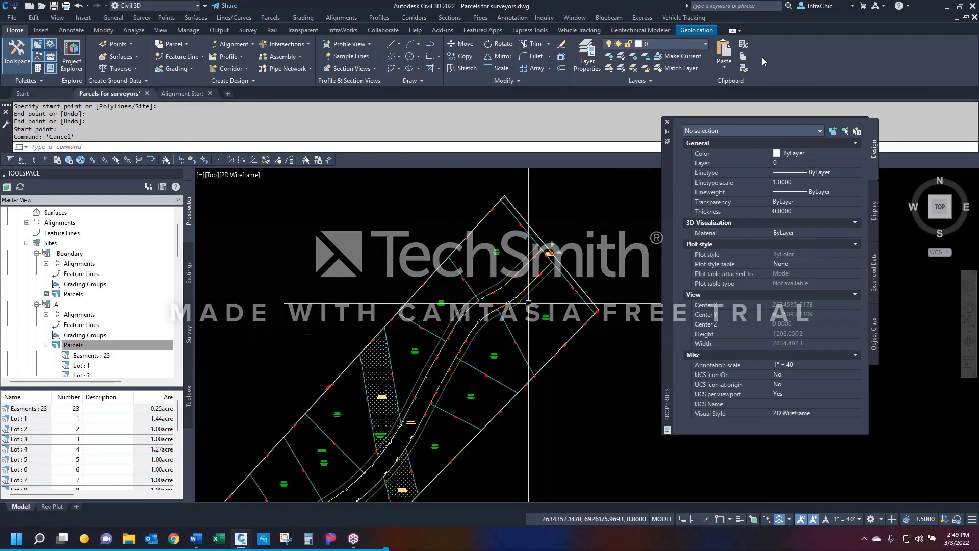
{"action": "scroll", "coordinate": [529, 303], "scroll_direction": "down", "scroll_amount": 2}
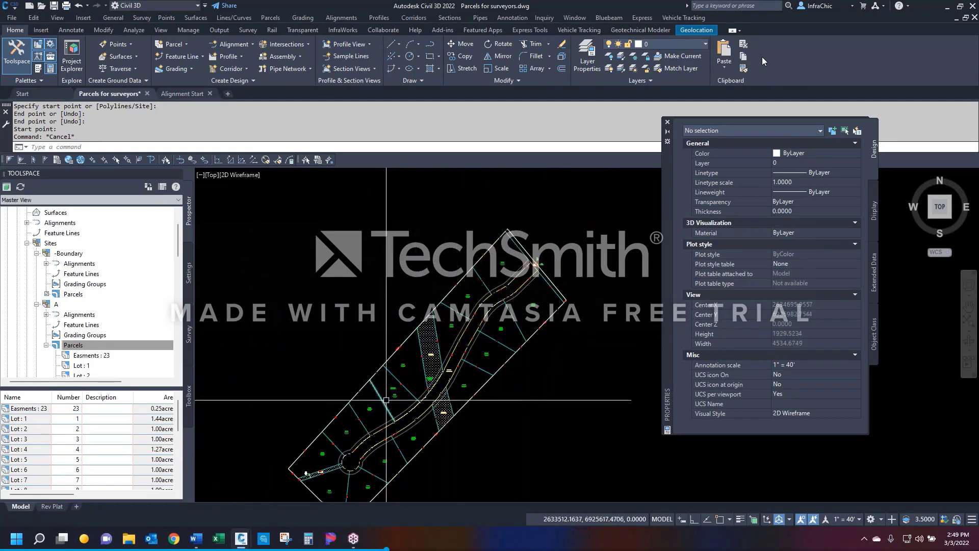
{"action": "scroll", "coordinate": [392, 401], "scroll_direction": "up", "scroll_amount": 4}
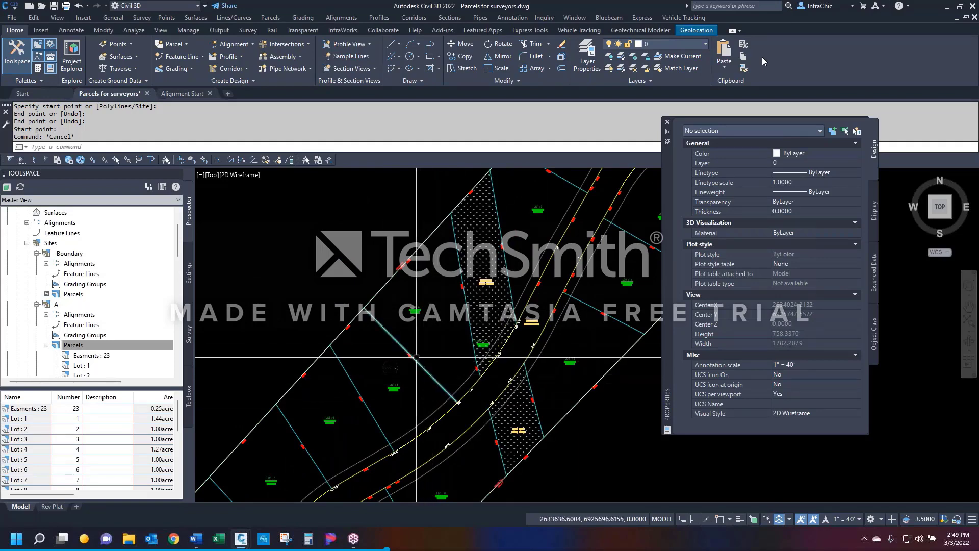
{"action": "type", "text": "E"}
{"action": "key", "text": "Return"}
{"action": "left_click", "coordinate": [433, 378]}
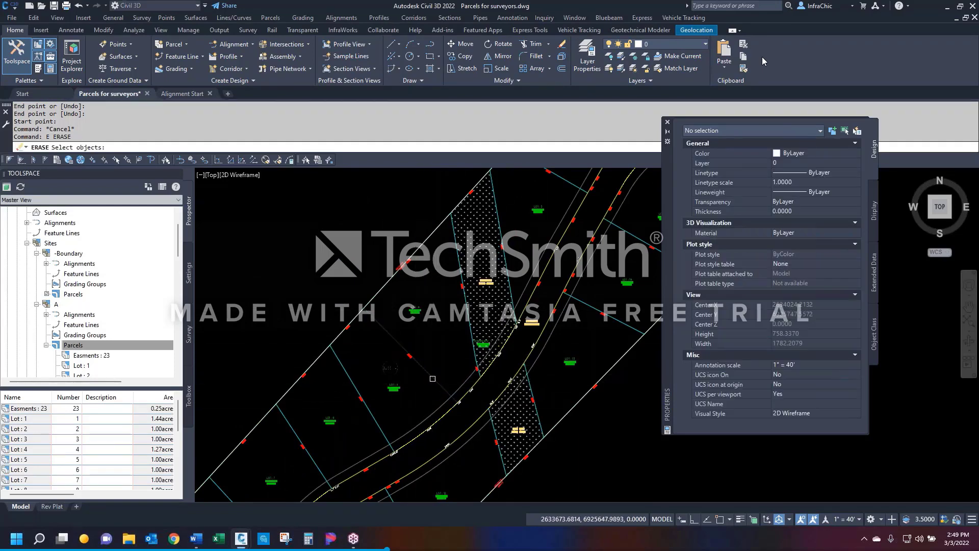
{"action": "key", "text": "Return"}
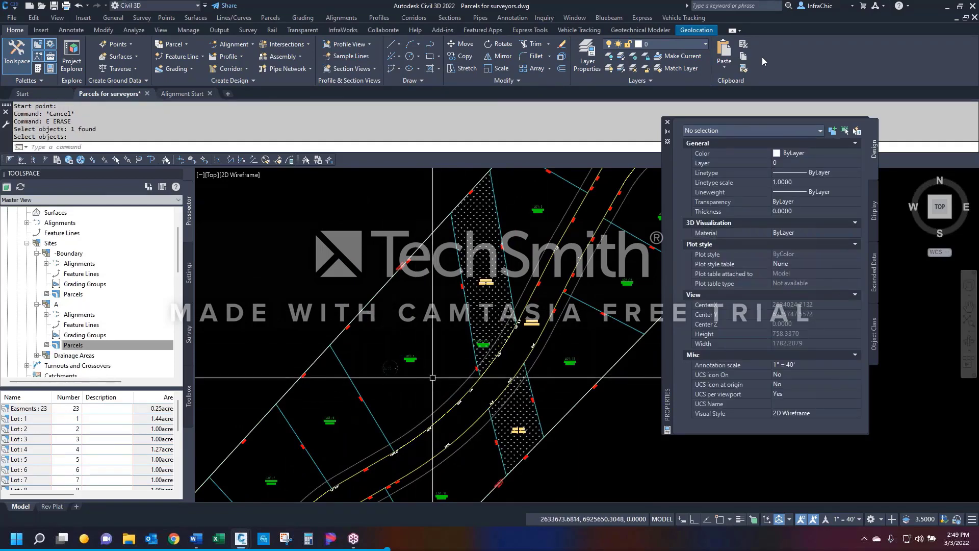
{"action": "scroll", "coordinate": [537, 202], "scroll_direction": "up", "scroll_amount": 3}
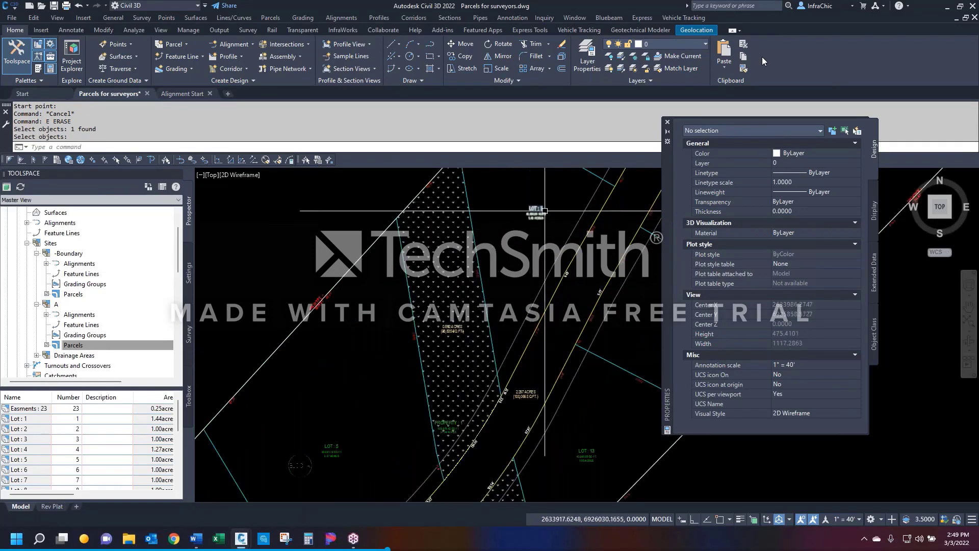
Step: Renumber the northwest lots from Lot 5 beside the merged lot to the cul-de-sac, with starting number 4 and increment value 1
{"action": "scroll", "coordinate": [445, 322], "scroll_direction": "down", "scroll_amount": 2}
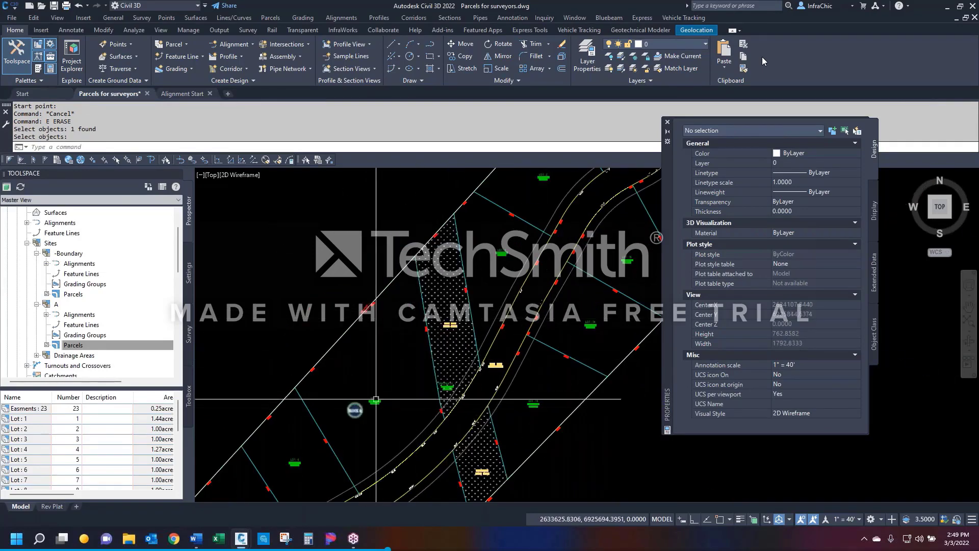
{"action": "left_click", "coordinate": [378, 403]}
{"action": "left_click", "coordinate": [283, 56]}
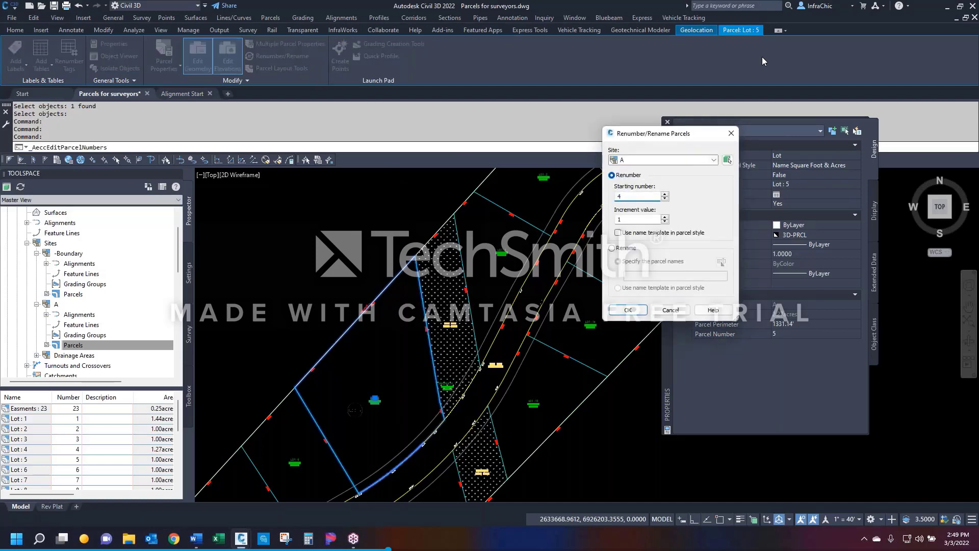
{"action": "left_click", "coordinate": [623, 311]}
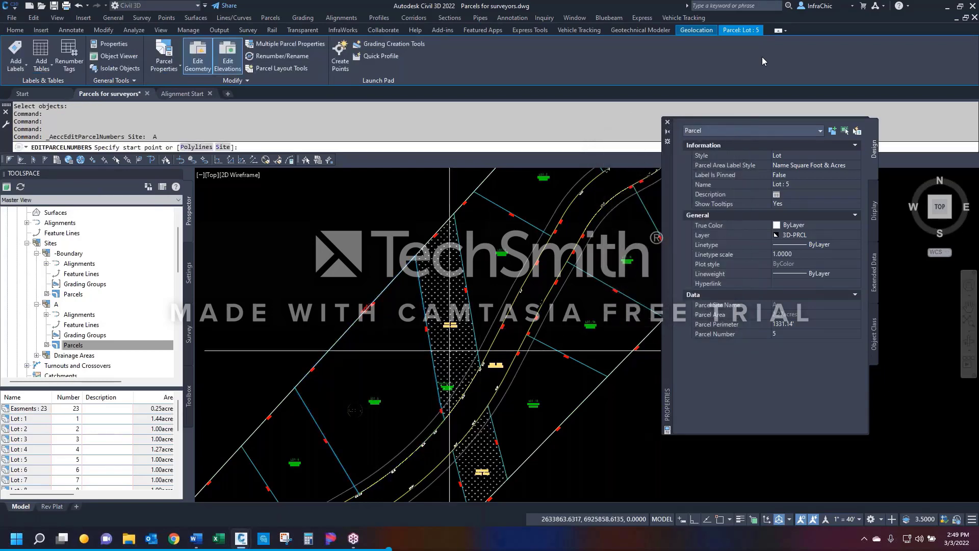
{"action": "scroll", "coordinate": [328, 367], "scroll_direction": "down", "scroll_amount": 3}
{"action": "left_click", "coordinate": [313, 415]}
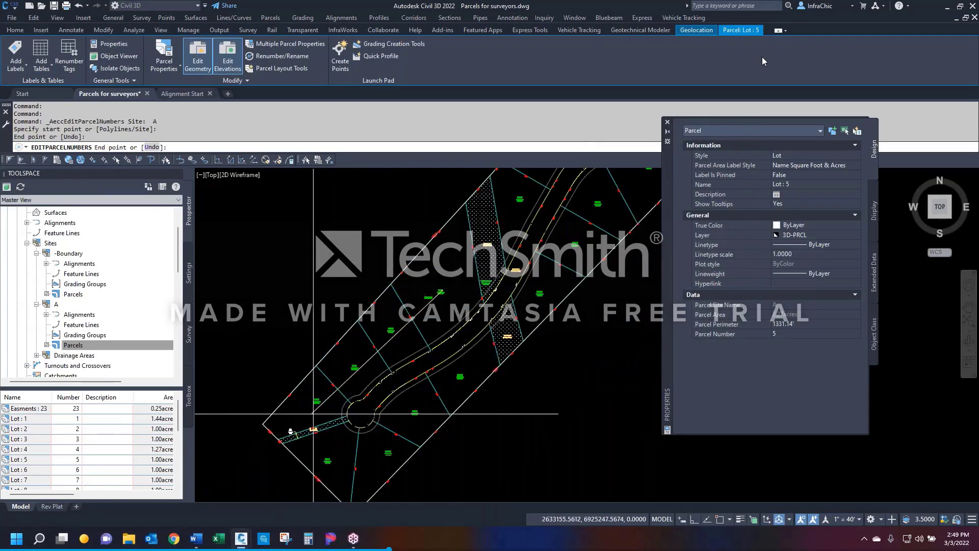
{"action": "key", "text": "Return"}
{"action": "key", "text": "Return"}
{"action": "scroll", "coordinate": [319, 458], "scroll_direction": "up", "scroll_amount": 4}
{"action": "key", "text": "Escape"}
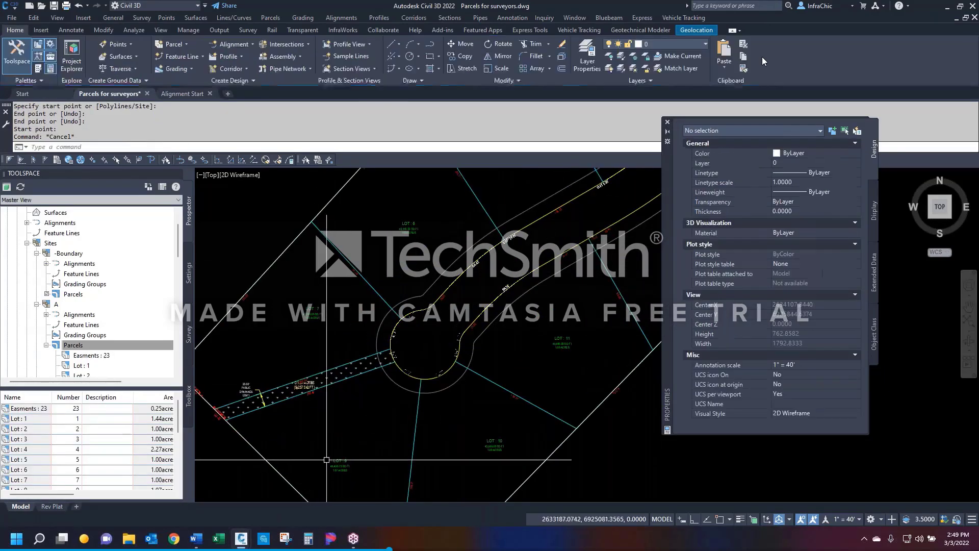
Step: Renumber the lots from Lot 9 south of the cul-de-sac to the southeast hatched parcel, with starting number 8 and increment value 1
{"action": "left_click", "coordinate": [347, 470]}
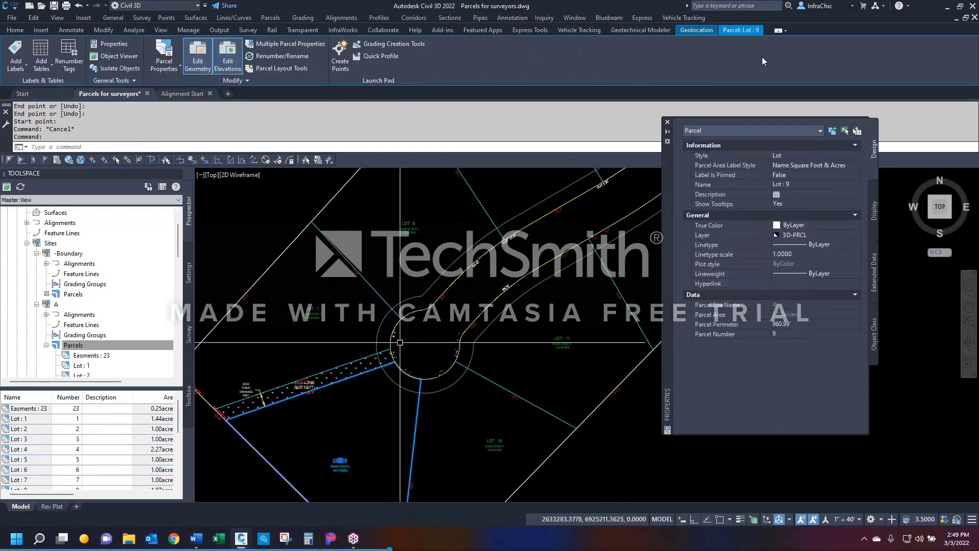
{"action": "left_click", "coordinate": [281, 57]}
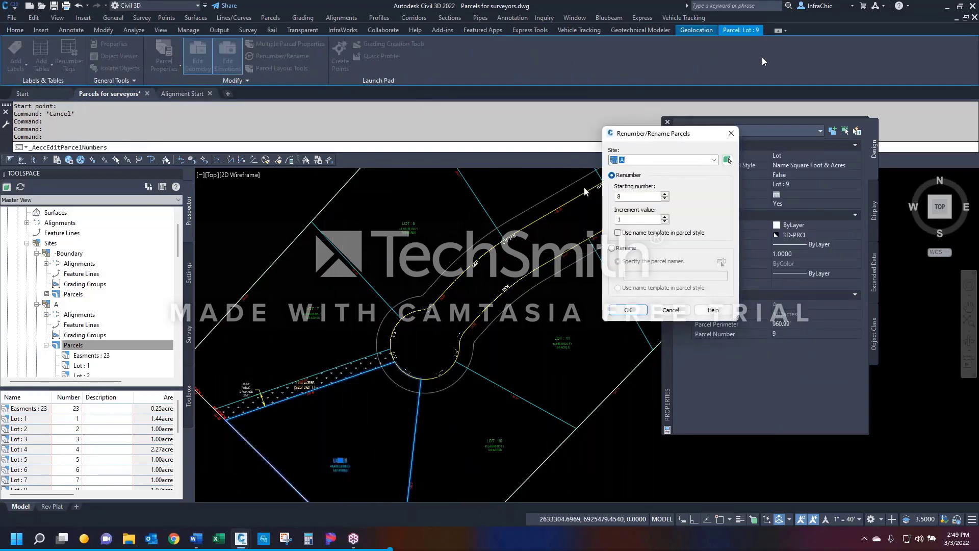
{"action": "left_click", "coordinate": [626, 309]}
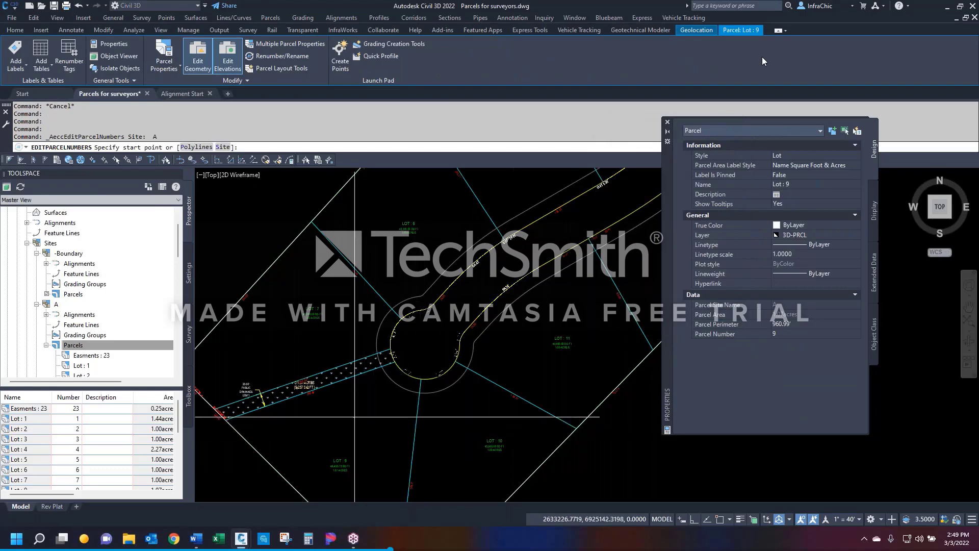
{"action": "left_click", "coordinate": [468, 459]}
{"action": "scroll", "coordinate": [469, 403], "scroll_direction": "down", "scroll_amount": 4}
{"action": "left_click", "coordinate": [512, 377]}
{"action": "key", "text": "Return"}
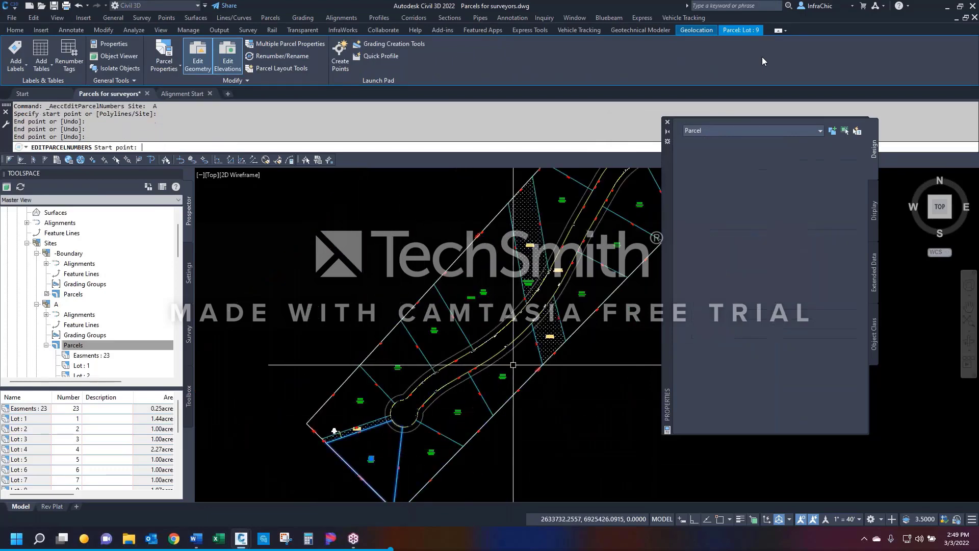
{"action": "key", "text": "Return"}
{"action": "scroll", "coordinate": [511, 378], "scroll_direction": "up", "scroll_amount": 4}
{"action": "scroll", "coordinate": [506, 380], "scroll_direction": "down", "scroll_amount": 5}
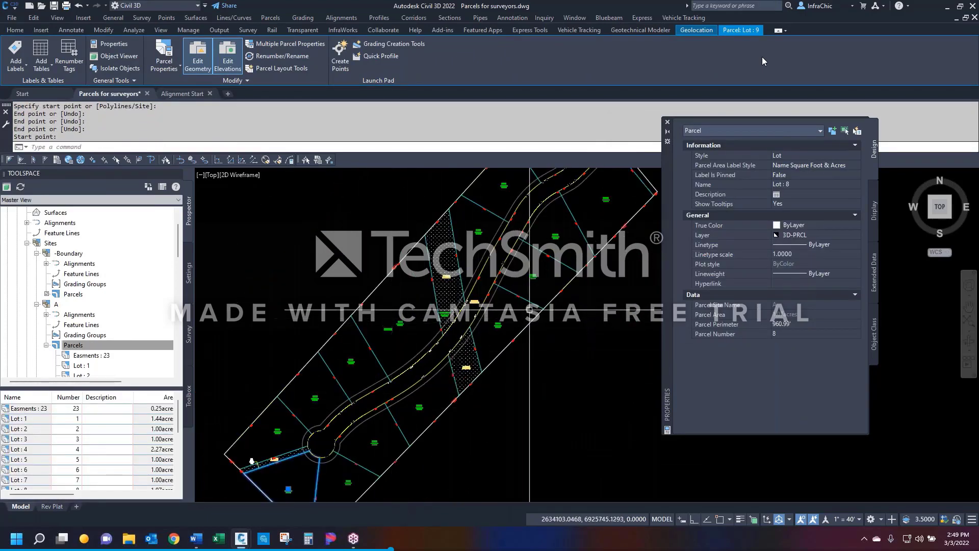
{"action": "scroll", "coordinate": [457, 364], "scroll_direction": "down", "scroll_amount": 6}
{"action": "scroll", "coordinate": [449, 366], "scroll_direction": "up", "scroll_amount": 4}
{"action": "scroll", "coordinate": [443, 349], "scroll_direction": "up", "scroll_amount": 6}
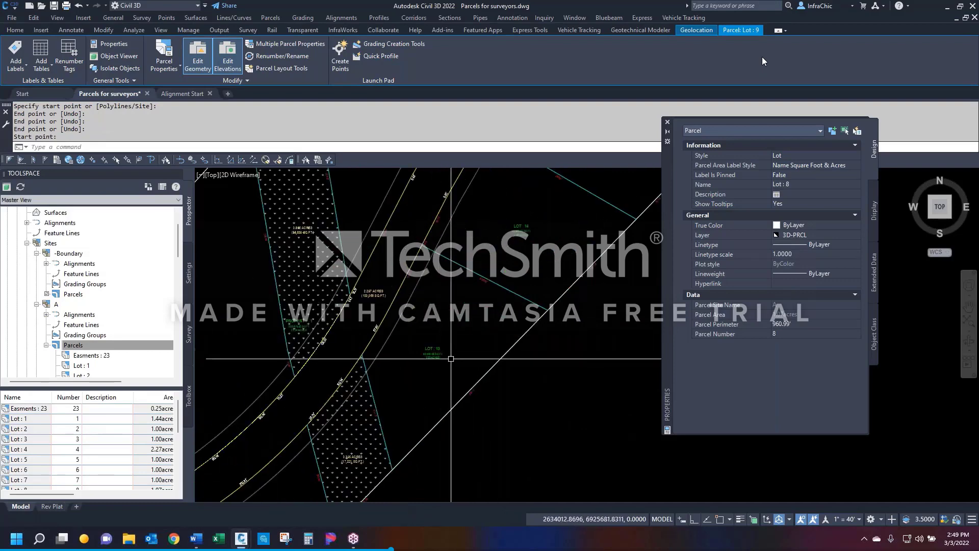
{"action": "left_click", "coordinate": [438, 349]}
{"action": "key", "text": "Escape"}
{"action": "key", "text": "Escape"}
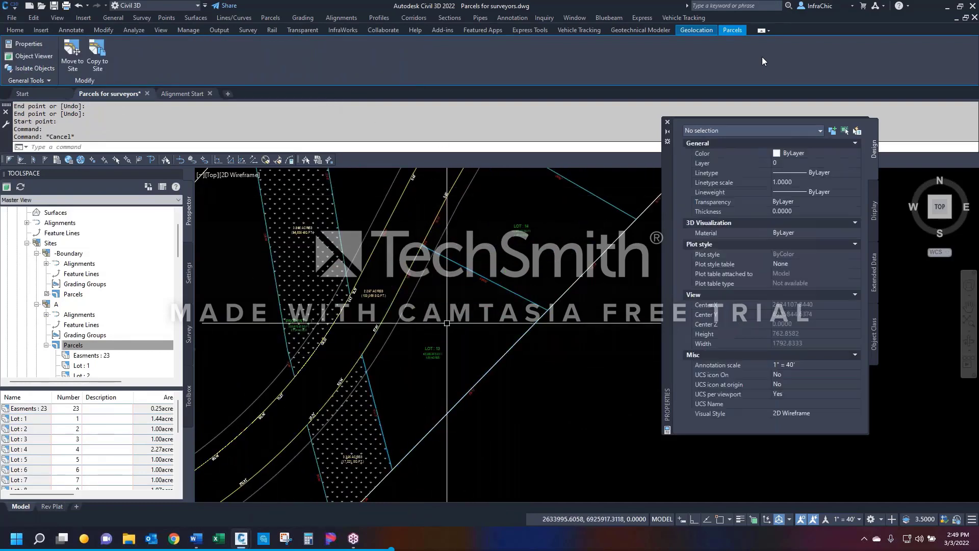
{"action": "left_click", "coordinate": [396, 176]}
{"action": "scroll", "coordinate": [464, 334], "scroll_direction": "down", "scroll_amount": 3}
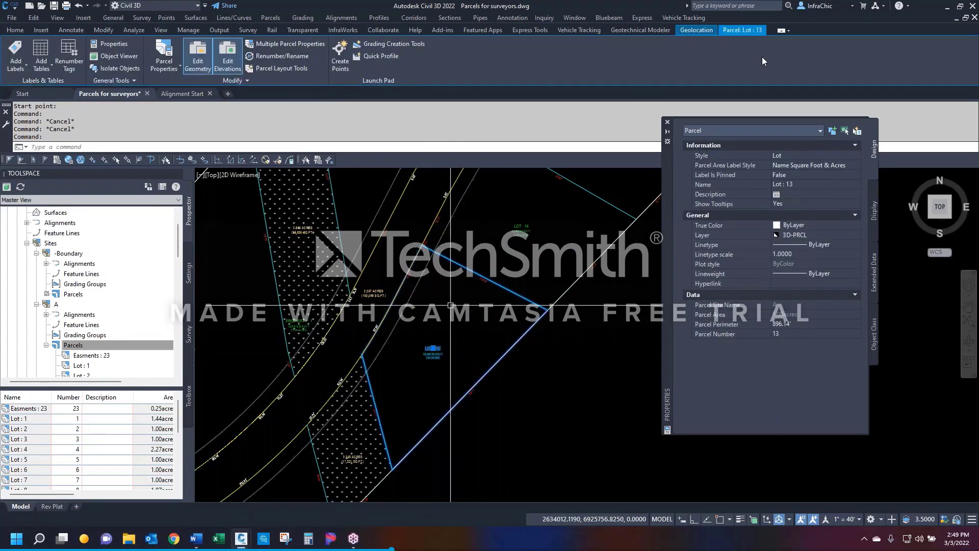
{"action": "left_click", "coordinate": [503, 266]}
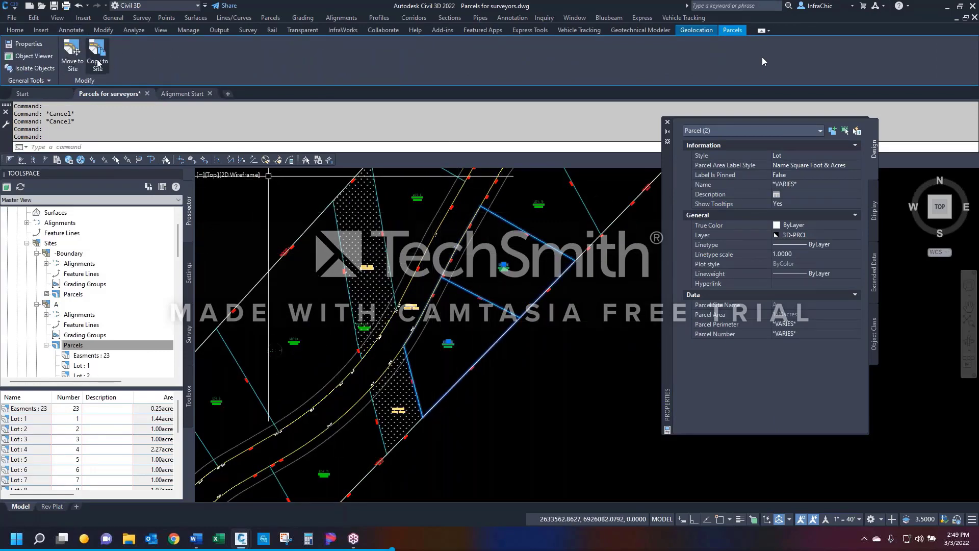
{"action": "key", "text": "Escape"}
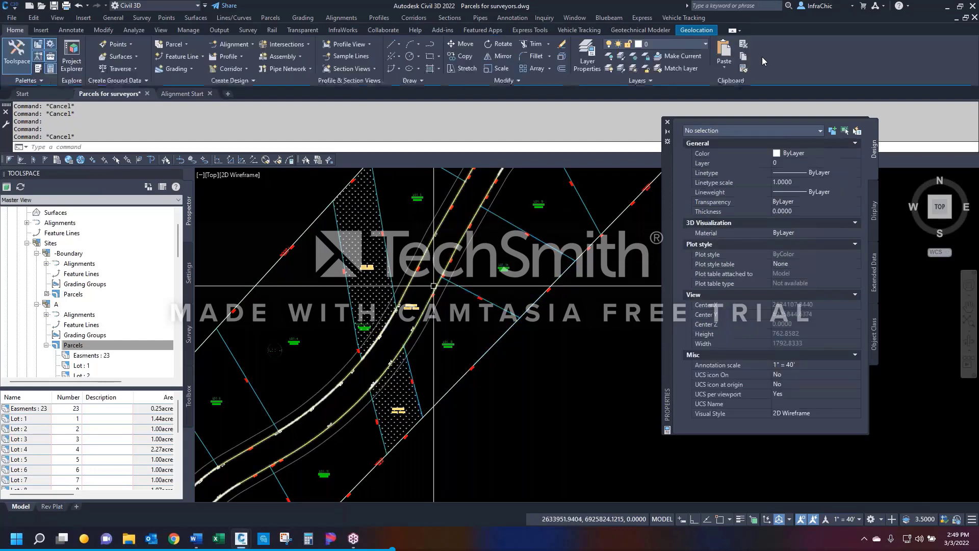
Step: Renumber the southeast lots from Lot 13 beside the hatched parcel to the road's northeast end, with starting number 12 and increment value 1
{"action": "left_click", "coordinate": [449, 342]}
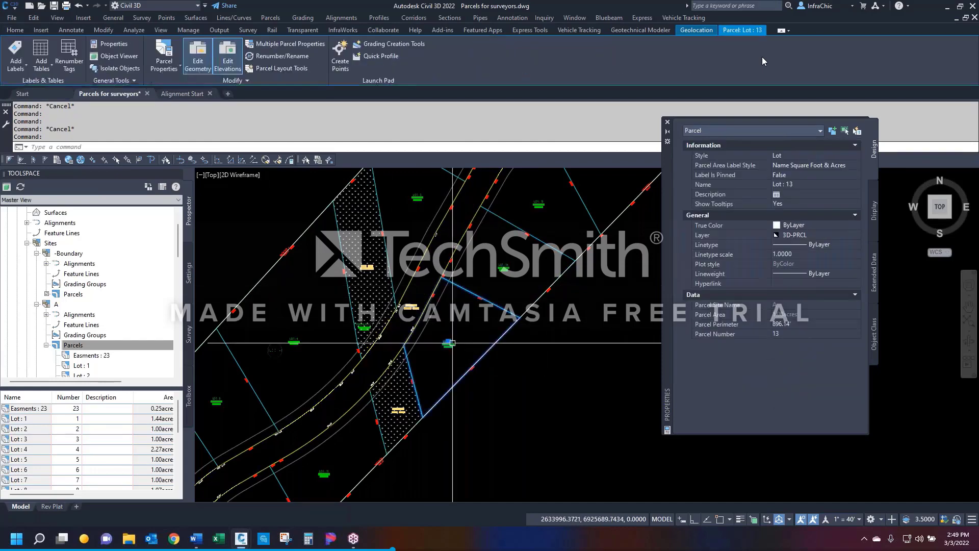
{"action": "left_click", "coordinate": [293, 56]}
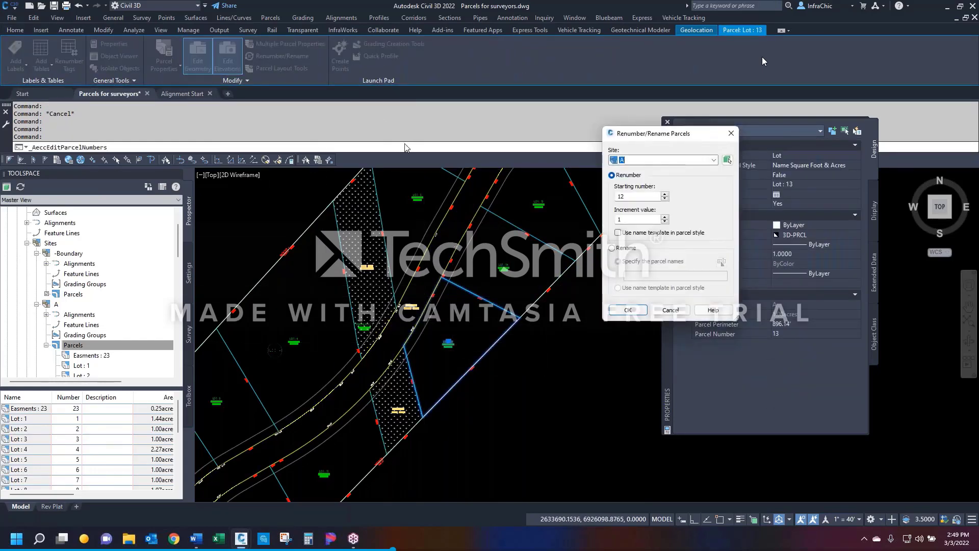
{"action": "left_click", "coordinate": [640, 314]}
{"action": "left_click", "coordinate": [455, 343]}
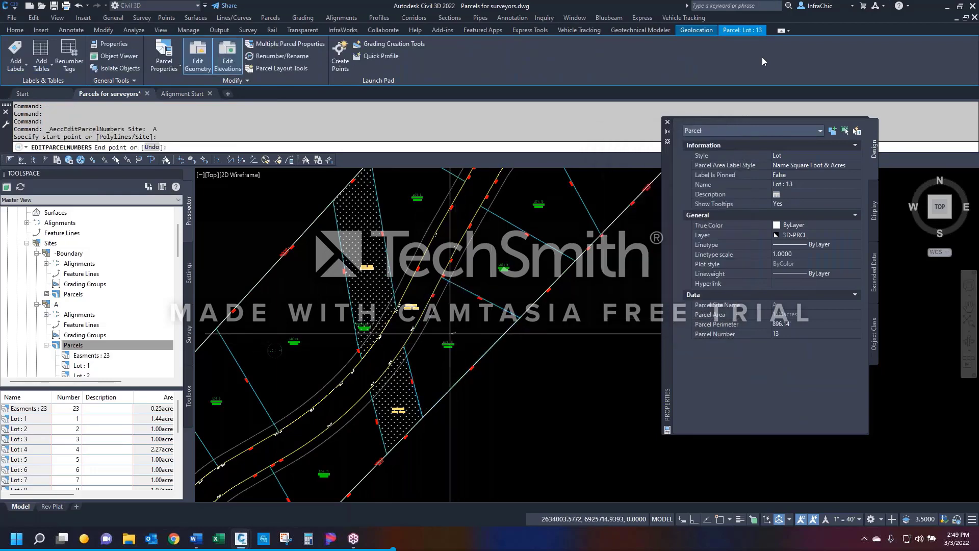
{"action": "scroll", "coordinate": [455, 306], "scroll_direction": "down", "scroll_amount": 7}
{"action": "scroll", "coordinate": [481, 204], "scroll_direction": "up", "scroll_amount": 5}
{"action": "left_click", "coordinate": [456, 324]}
{"action": "key", "text": "Return"}
{"action": "key", "text": "Return"}
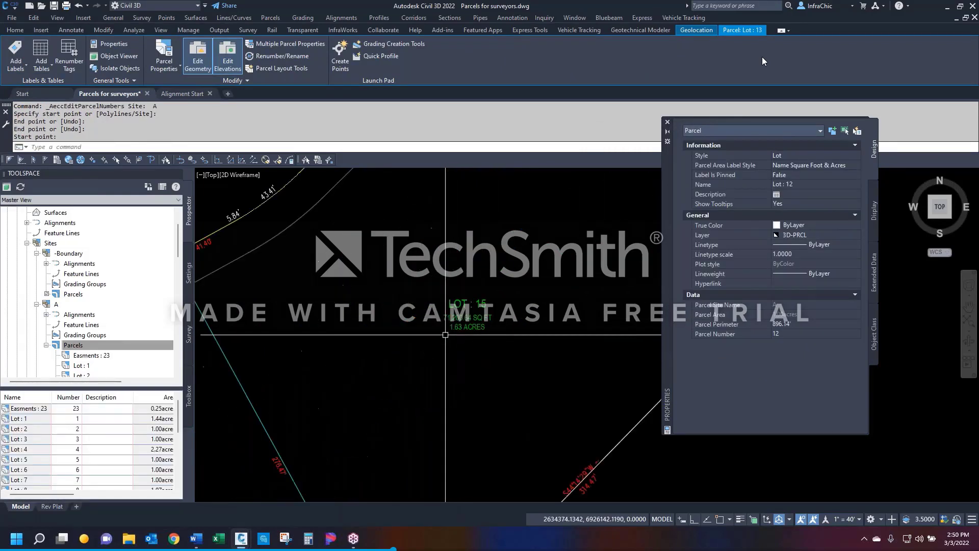
{"action": "key", "text": "Escape"}
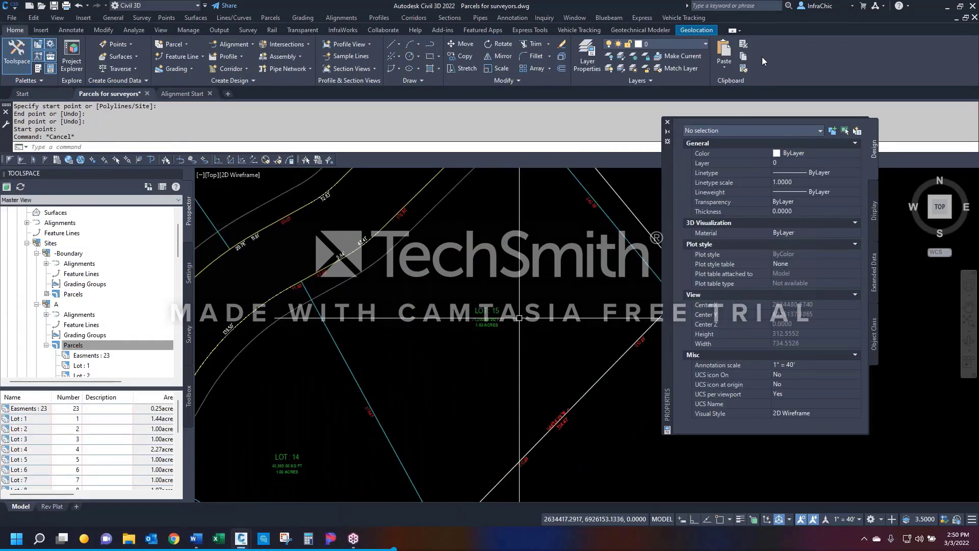
Step: Examine the lot numbers and area labels of the renumbered lots along the northeast part of the road
{"action": "scroll", "coordinate": [519, 318], "scroll_direction": "down", "scroll_amount": 5}
{"action": "scroll", "coordinate": [434, 374], "scroll_direction": "up", "scroll_amount": 3}
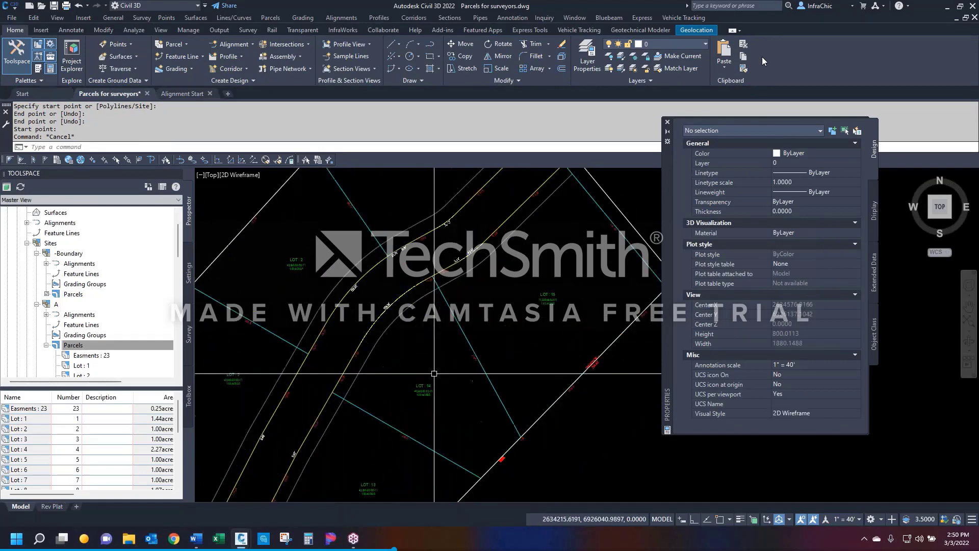
{"action": "scroll", "coordinate": [434, 373], "scroll_direction": "up", "scroll_amount": 6}
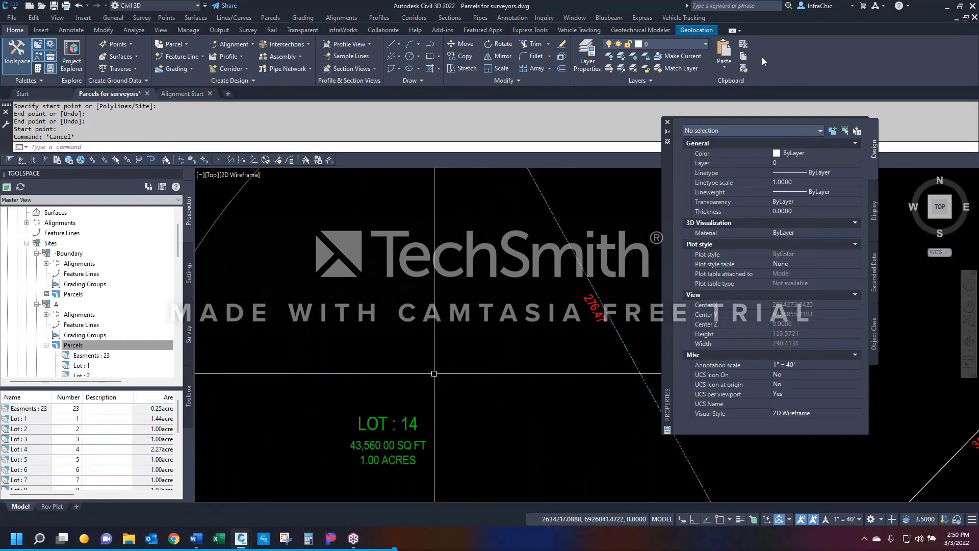
{"action": "scroll", "coordinate": [434, 373], "scroll_direction": "down", "scroll_amount": 6}
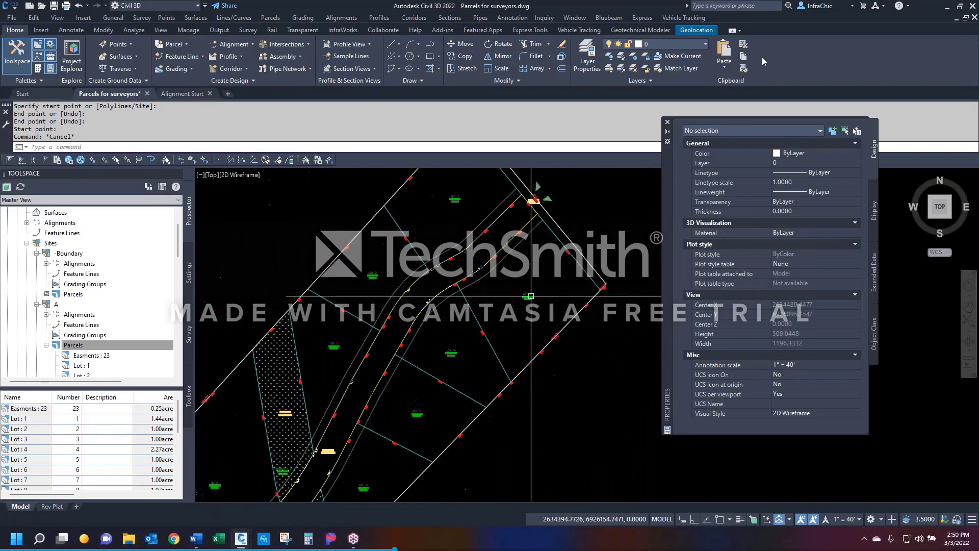
{"action": "scroll", "coordinate": [531, 296], "scroll_direction": "down", "scroll_amount": 1}
{"action": "scroll", "coordinate": [416, 403], "scroll_direction": "up", "scroll_amount": 2}
Step: Inspect the road parcel, the utility easement polyline along the road, and the hatched open space parcels by the cul-de-sac and southeast of the road
{"action": "left_click", "coordinate": [386, 376]}
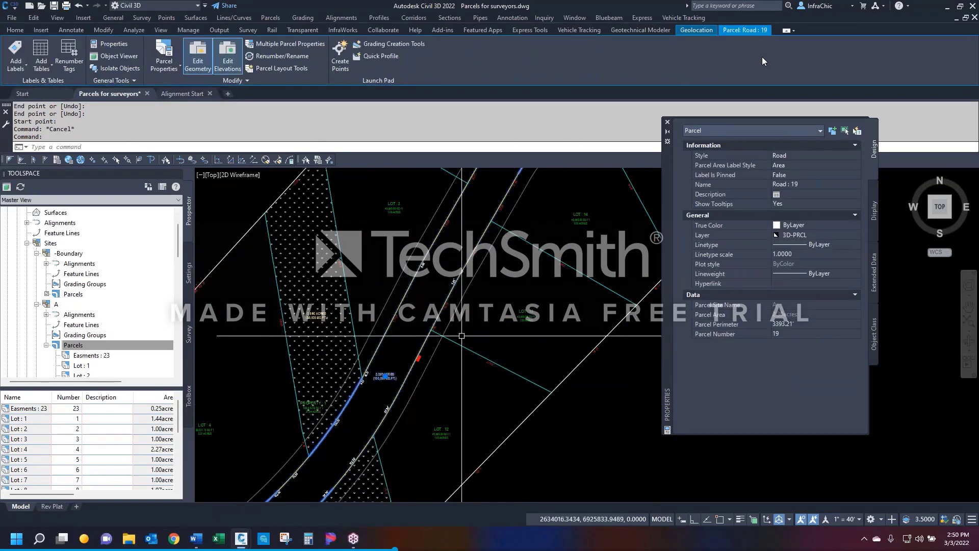
{"action": "scroll", "coordinate": [461, 335], "scroll_direction": "down", "scroll_amount": 4}
{"action": "key", "text": "Escape"}
{"action": "scroll", "coordinate": [440, 353], "scroll_direction": "up", "scroll_amount": 2}
{"action": "left_click", "coordinate": [442, 359]}
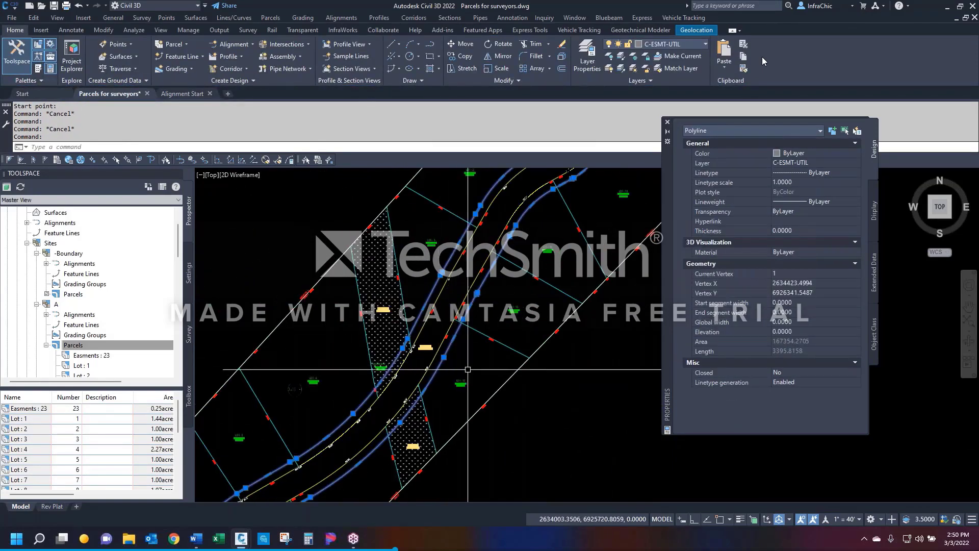
{"action": "scroll", "coordinate": [415, 372], "scroll_direction": "down", "scroll_amount": 5}
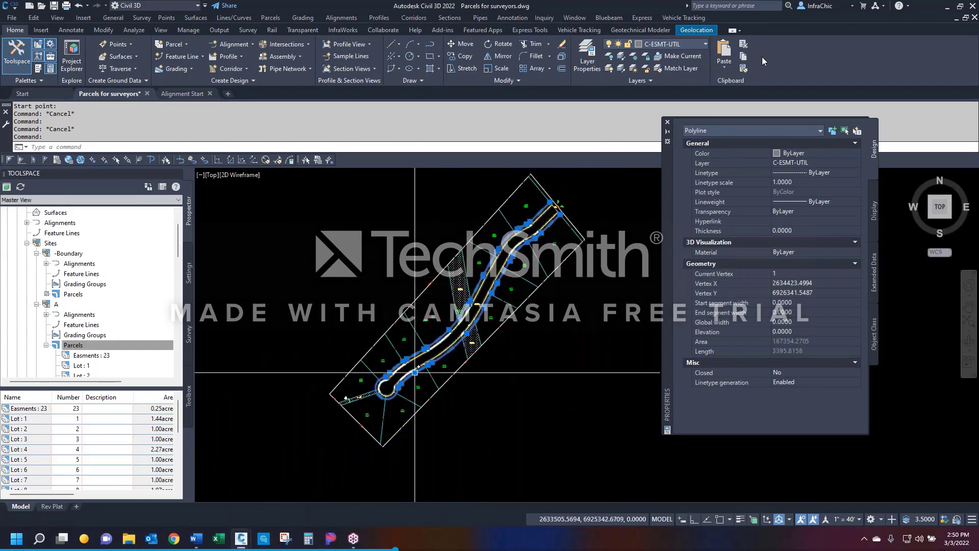
{"action": "scroll", "coordinate": [410, 380], "scroll_direction": "up", "scroll_amount": 6}
{"action": "key", "text": "Escape"}
{"action": "left_click", "coordinate": [293, 385]}
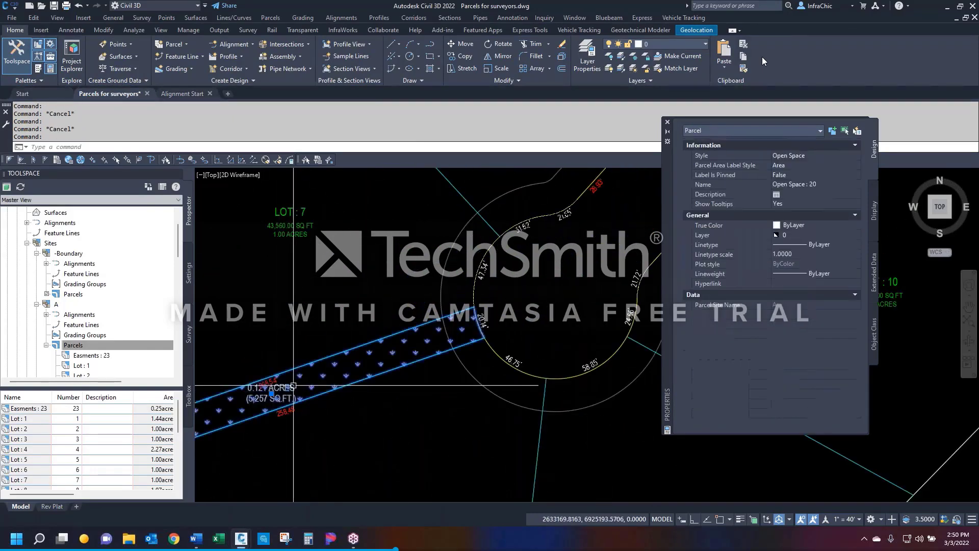
{"action": "scroll", "coordinate": [293, 385], "scroll_direction": "down", "scroll_amount": 5}
{"action": "key", "text": "Escape"}
{"action": "left_click", "coordinate": [461, 328]}
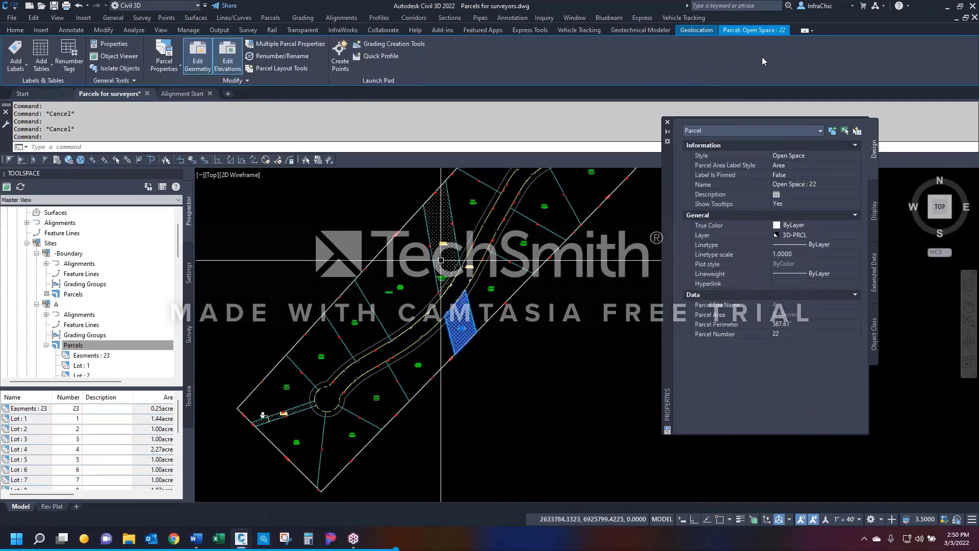
{"action": "key", "text": "Escape"}
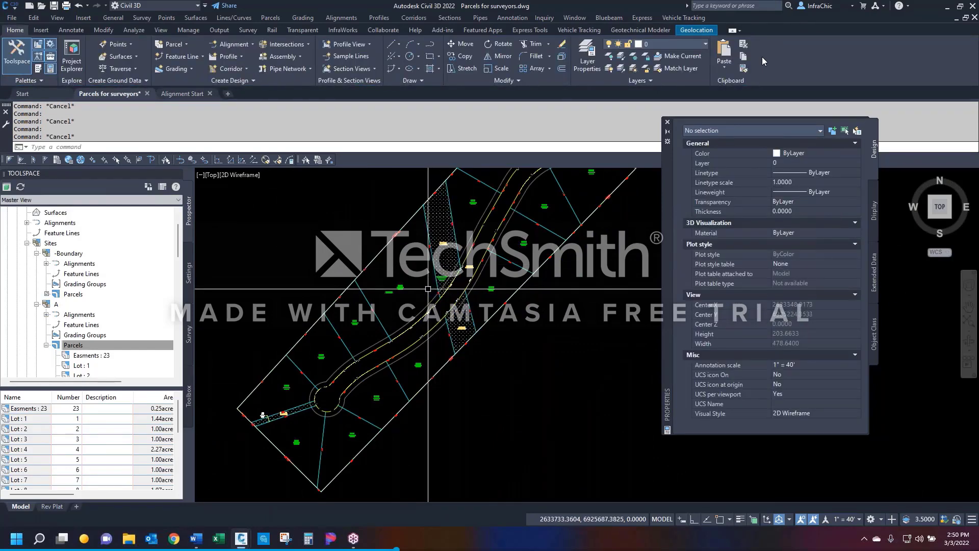
Step: Try the Preliminary Boundary and Bearing over Distance line label styles on the segment label between Lots 4 and 5, and restore Lot-dim
{"action": "scroll", "coordinate": [427, 408], "scroll_direction": "up", "scroll_amount": 8}
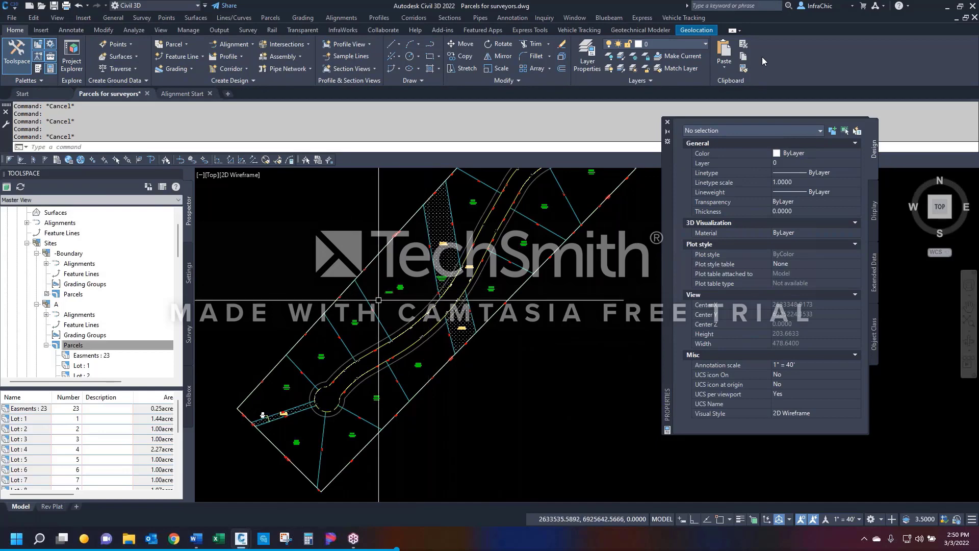
{"action": "left_click", "coordinate": [427, 408]}
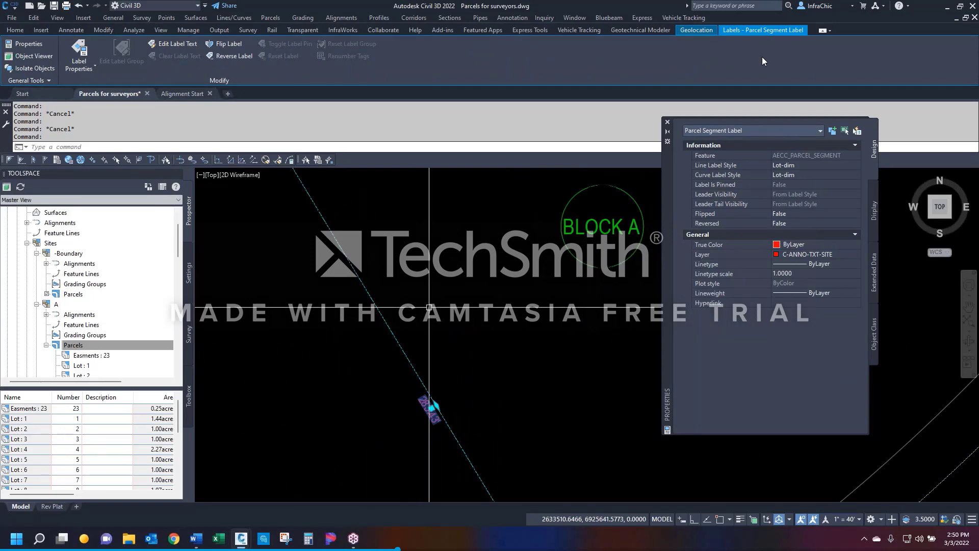
{"action": "scroll", "coordinate": [377, 321], "scroll_direction": "down", "scroll_amount": 6}
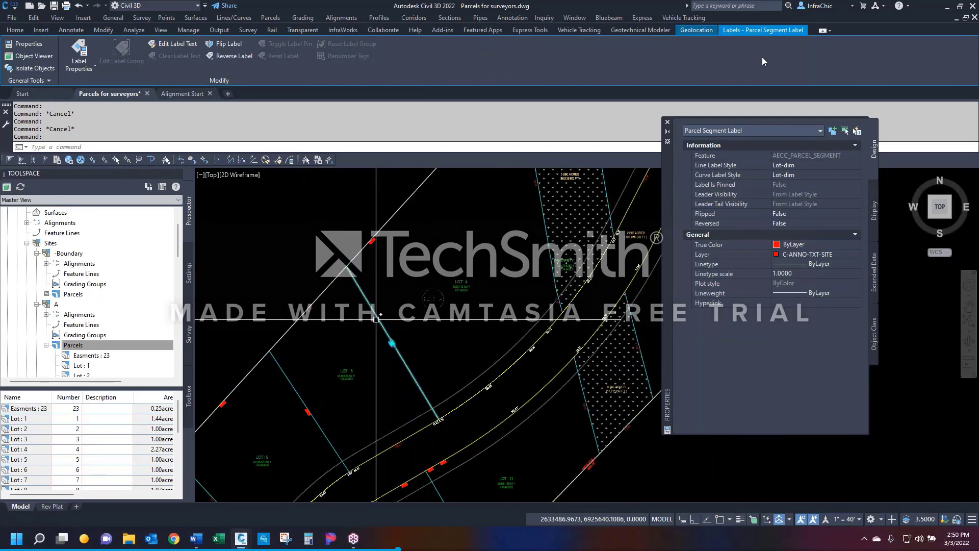
{"action": "key", "text": "Escape"}
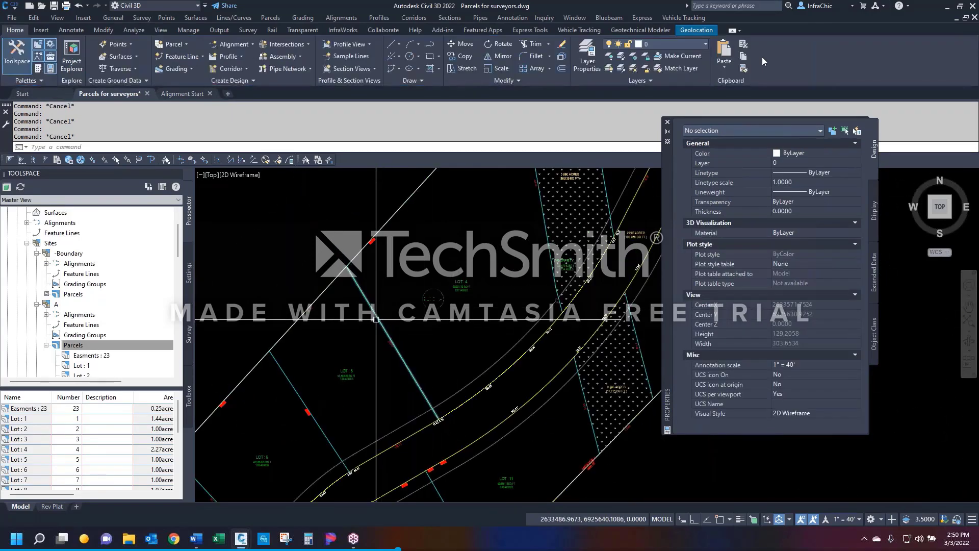
{"action": "left_click", "coordinate": [389, 345]}
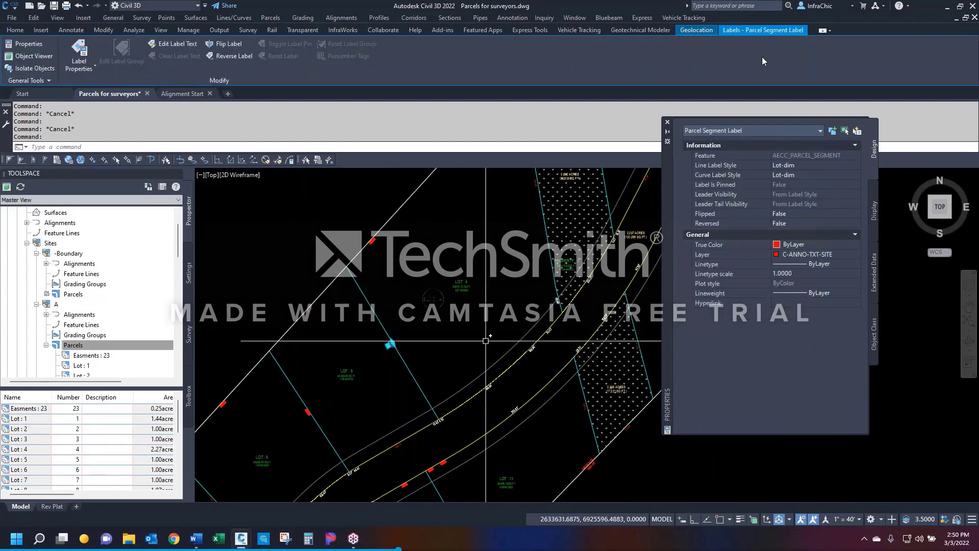
{"action": "left_click", "coordinate": [799, 165]}
{"action": "left_click", "coordinate": [800, 168]}
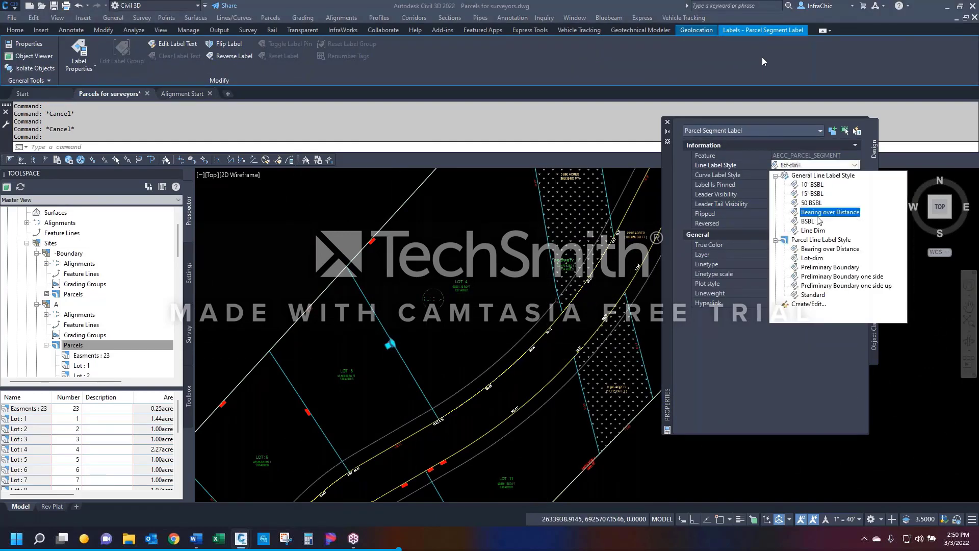
{"action": "left_click", "coordinate": [816, 259]}
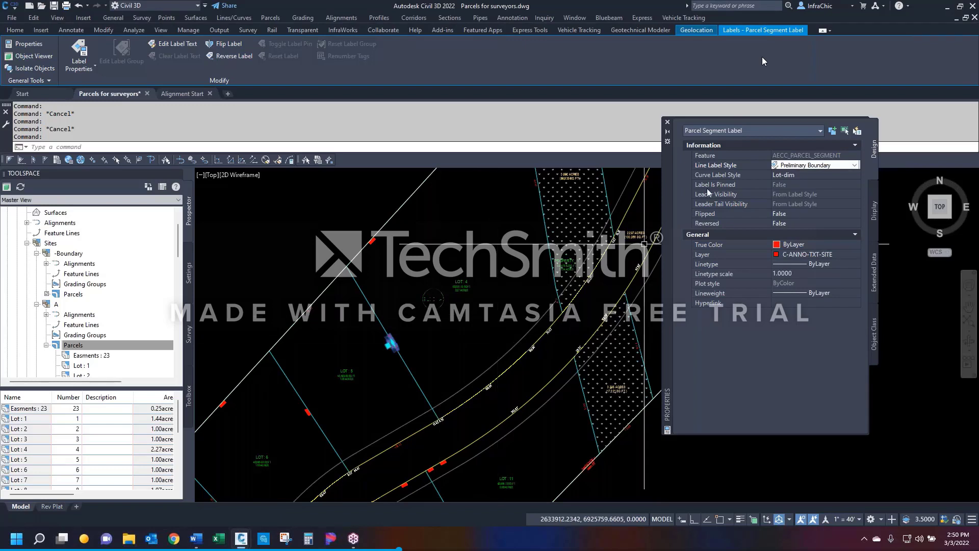
{"action": "left_click", "coordinate": [816, 166]}
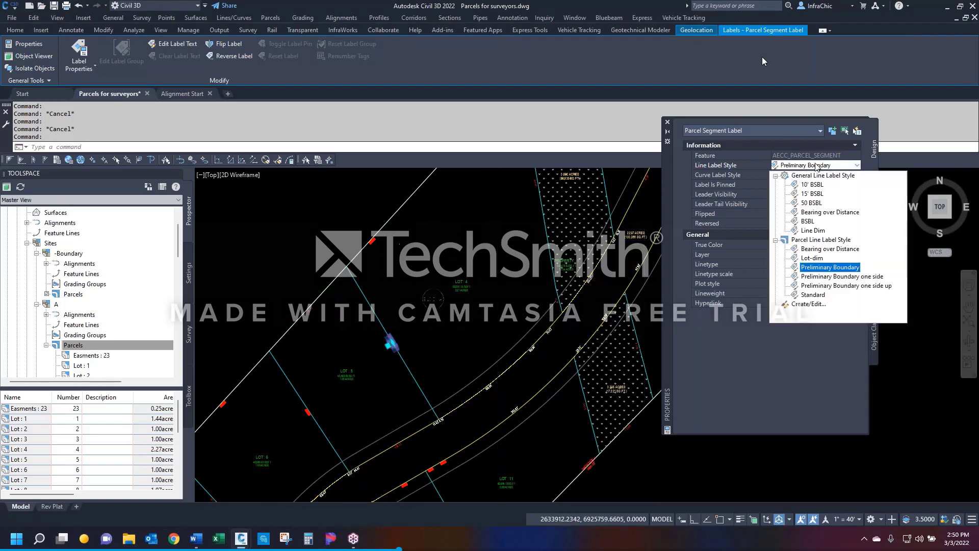
{"action": "left_click", "coordinate": [818, 250]}
{"action": "left_click", "coordinate": [818, 167]}
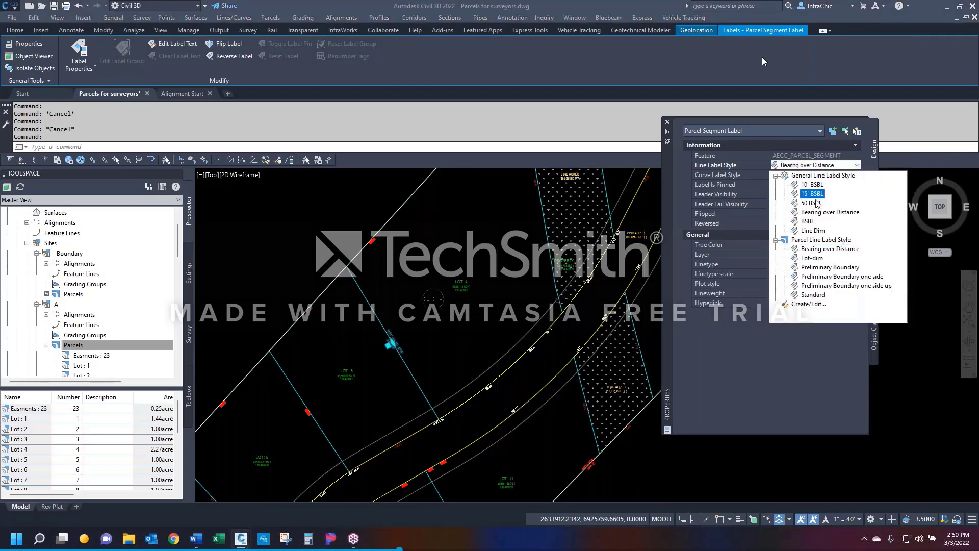
{"action": "left_click", "coordinate": [810, 260]}
Step: Try the BSBL and Line Dim line label styles on the same segment label, return it to Lot-dim, and deselect it
{"action": "scroll", "coordinate": [391, 345], "scroll_direction": "up", "scroll_amount": 6}
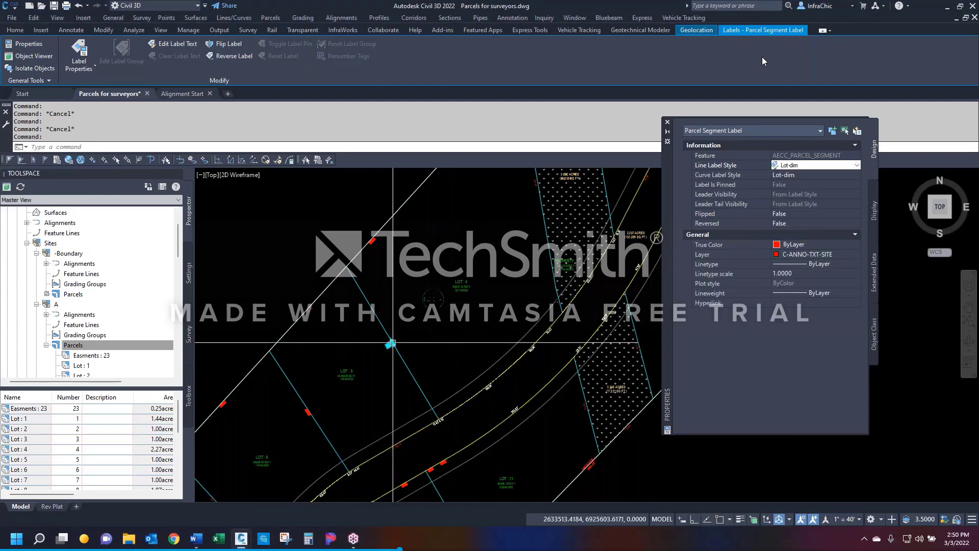
{"action": "left_click", "coordinate": [809, 170]}
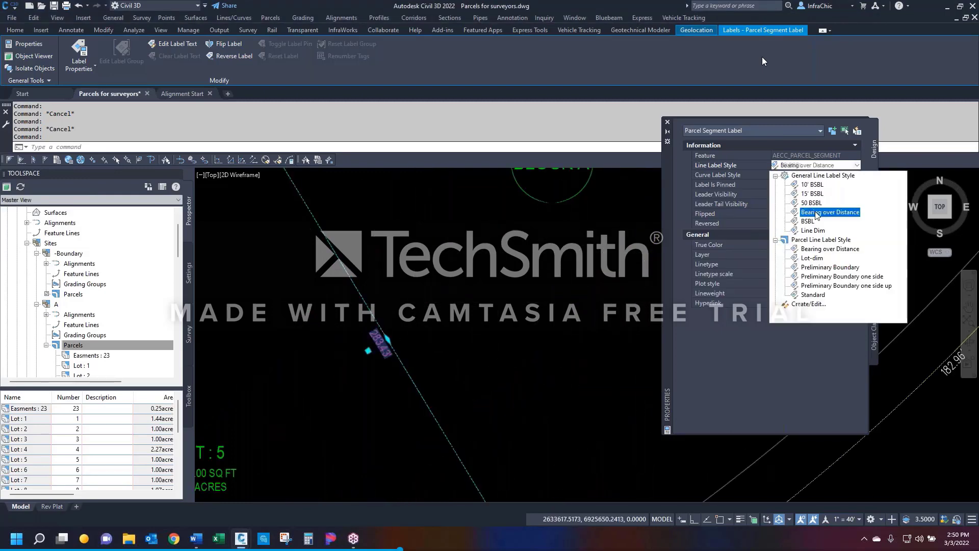
{"action": "left_click", "coordinate": [810, 225]}
{"action": "left_click", "coordinate": [809, 168]}
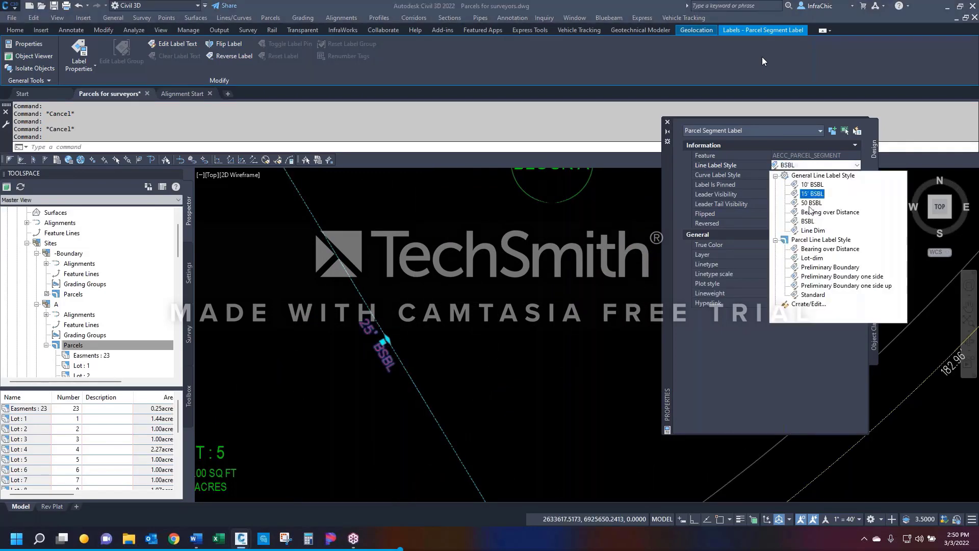
{"action": "left_click", "coordinate": [810, 210]}
{"action": "left_click", "coordinate": [807, 168]}
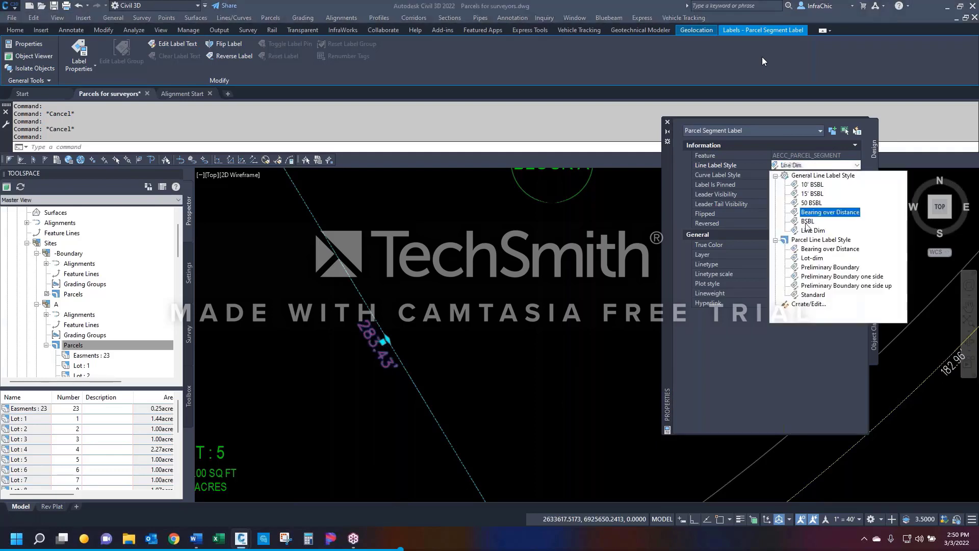
{"action": "left_click", "coordinate": [812, 258]}
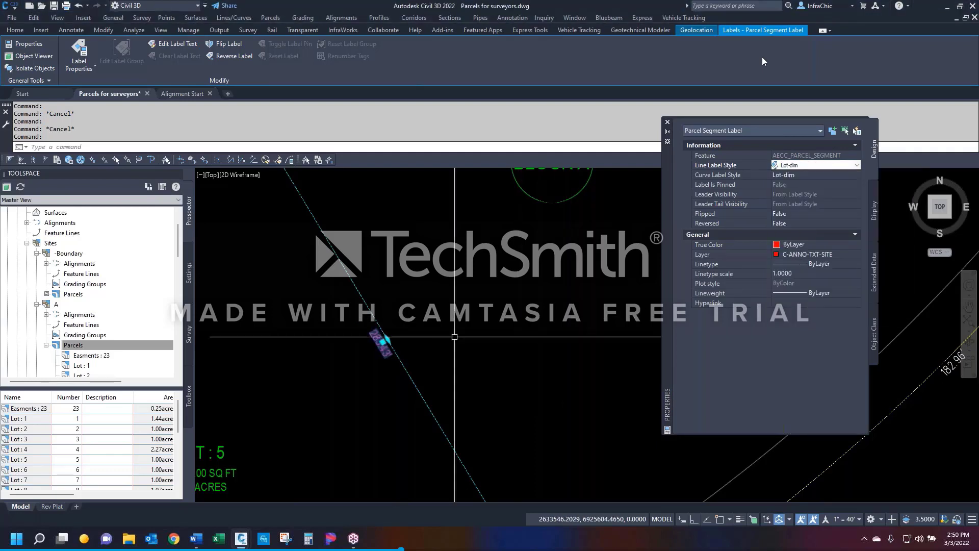
{"action": "key", "text": "Escape"}
{"action": "scroll", "coordinate": [421, 327], "scroll_direction": "down", "scroll_amount": 5}
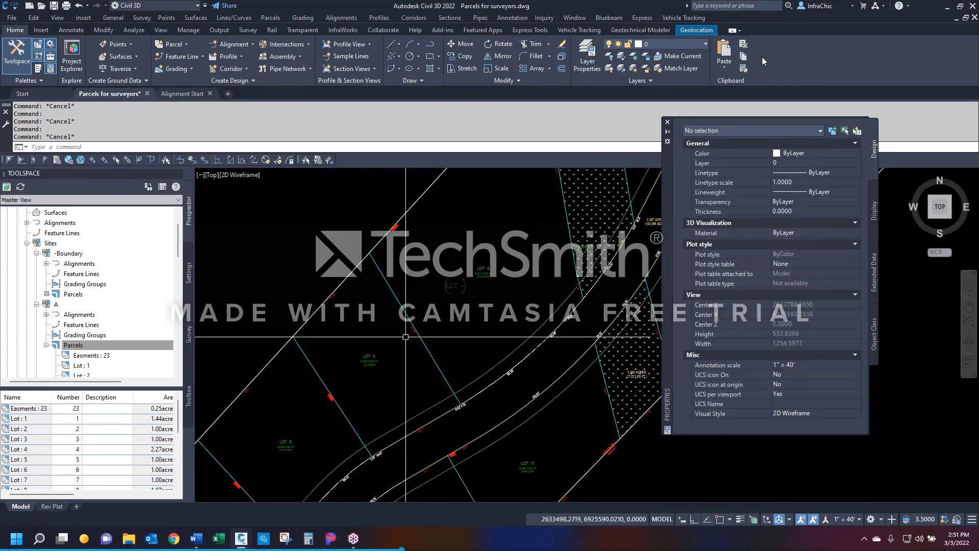
Step: Check the Lot 5 parcel label and the segment label on the lot line between Lots 4 and 5
{"action": "left_click", "coordinate": [369, 358]}
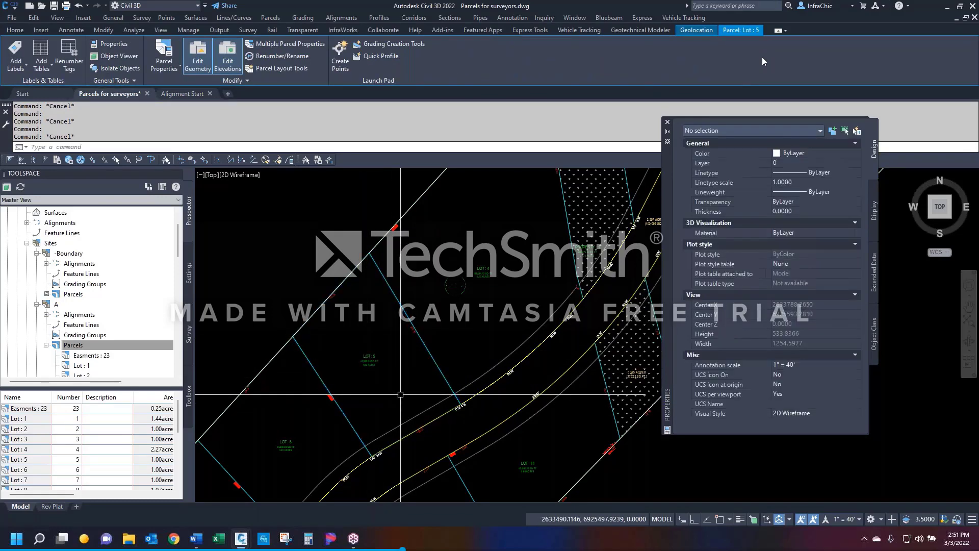
{"action": "key", "text": "Escape"}
{"action": "scroll", "coordinate": [407, 332], "scroll_direction": "up", "scroll_amount": 3}
{"action": "left_click", "coordinate": [408, 330]}
{"action": "key", "text": "Escape"}
{"action": "left_click", "coordinate": [410, 326]}
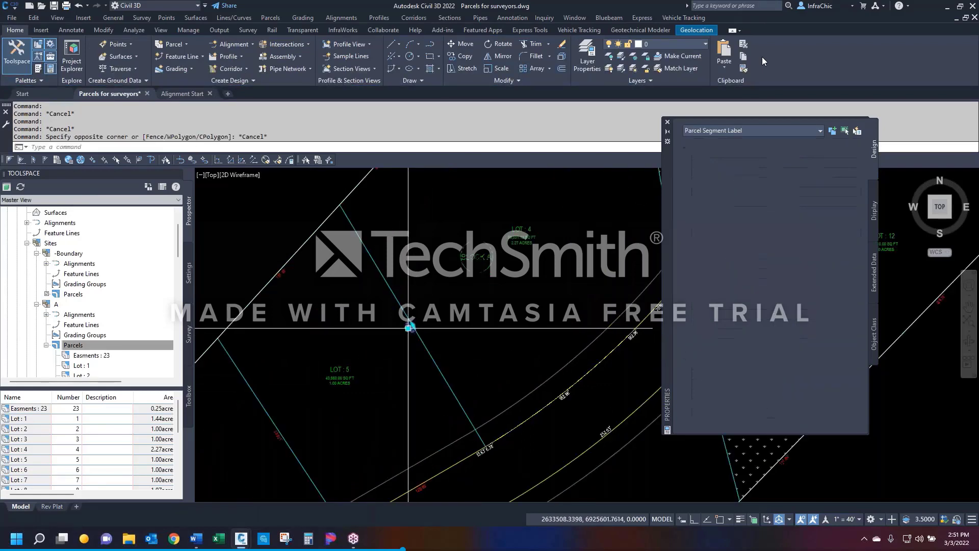
{"action": "key", "text": "Escape"}
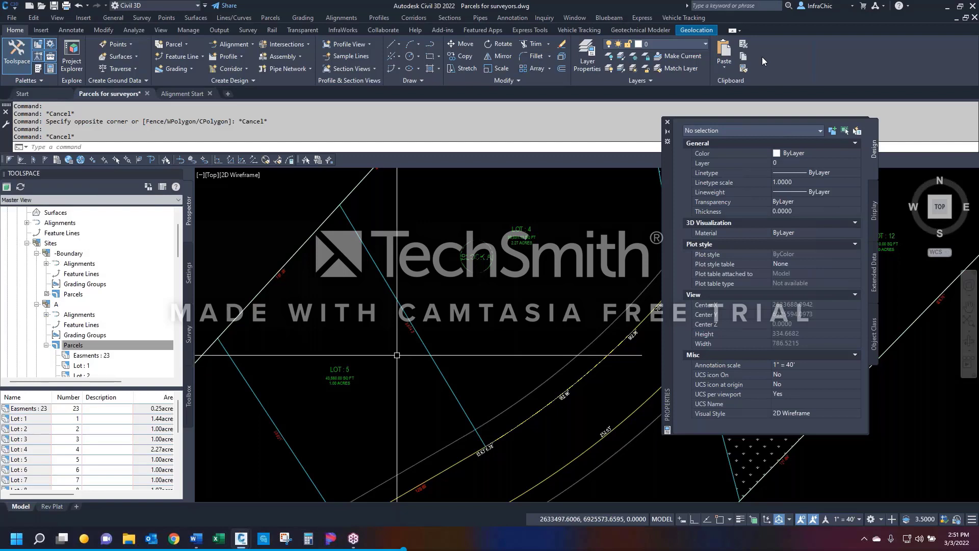
Step: Open Add Labels for the Parcel feature with Single Segment labels and review the line label styles, including 10' BSBL and Preliminary Boundary
{"action": "left_click", "coordinate": [77, 31]}
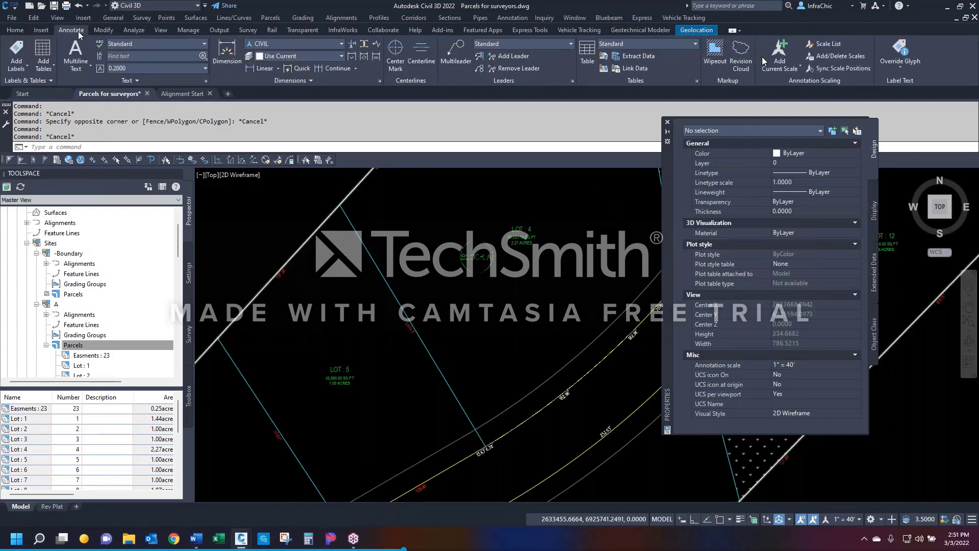
{"action": "left_click", "coordinate": [18, 50]}
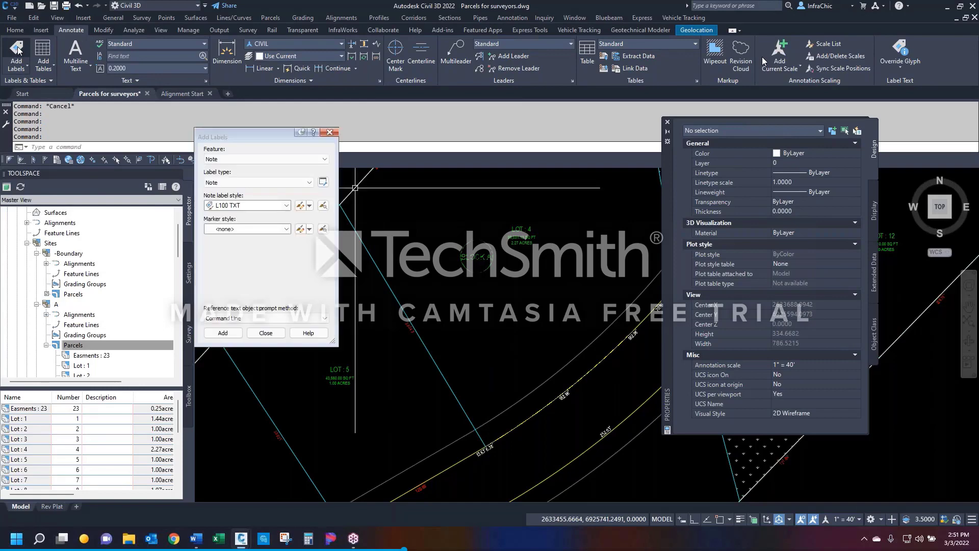
{"action": "left_click", "coordinate": [244, 158]}
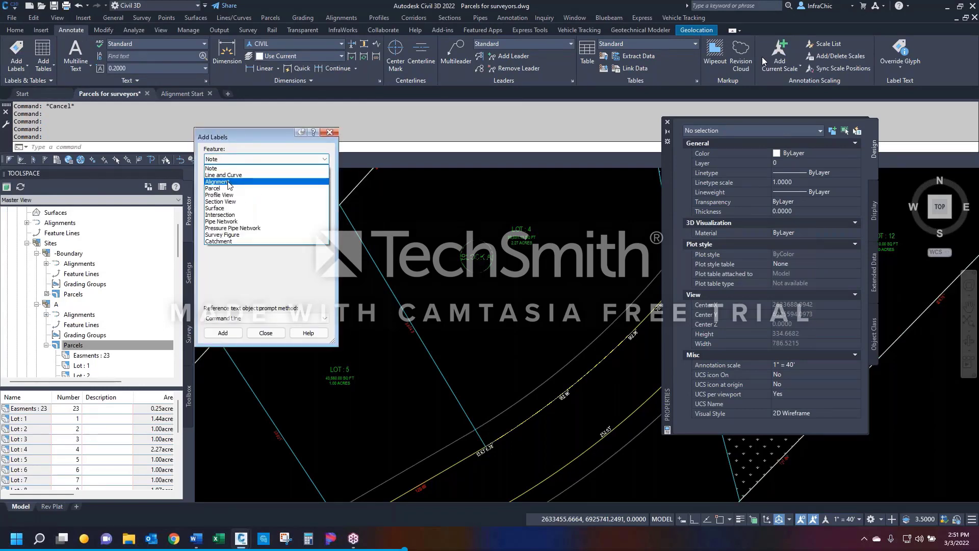
{"action": "left_click", "coordinate": [224, 188]}
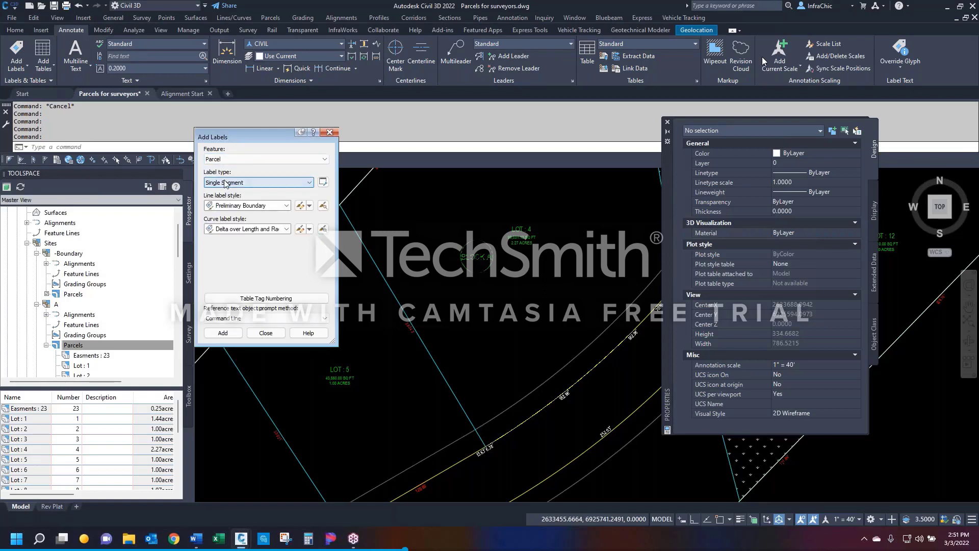
{"action": "left_click", "coordinate": [248, 206]}
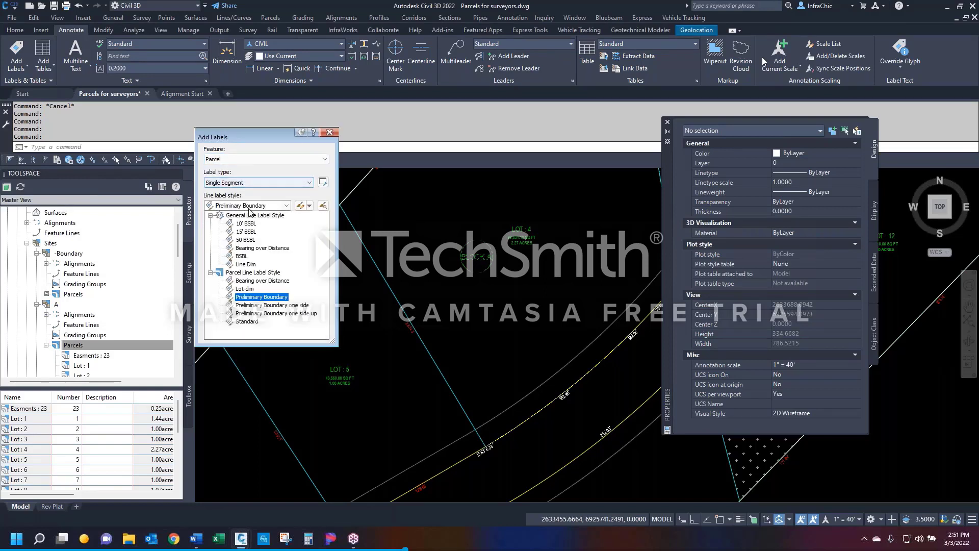
{"action": "left_click", "coordinate": [246, 223]}
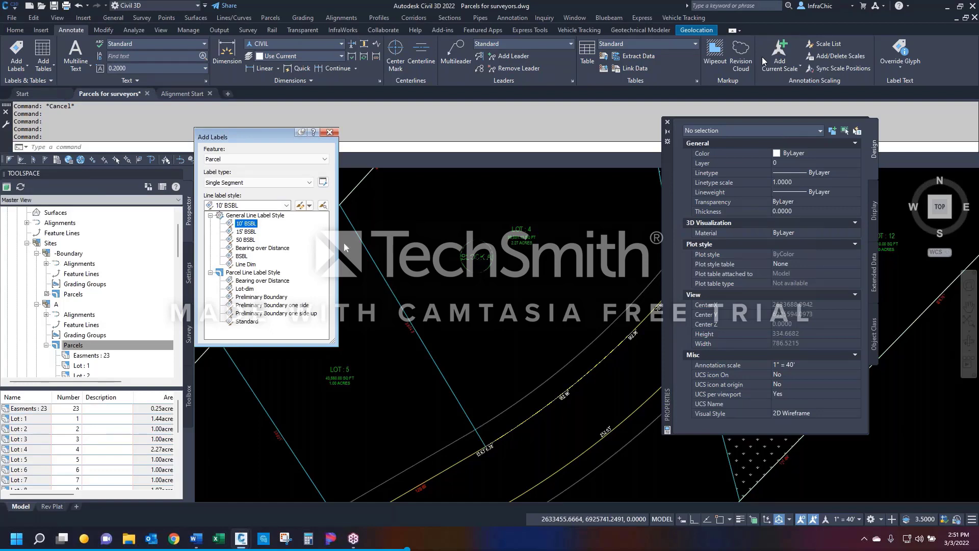
{"action": "left_click", "coordinate": [261, 296]}
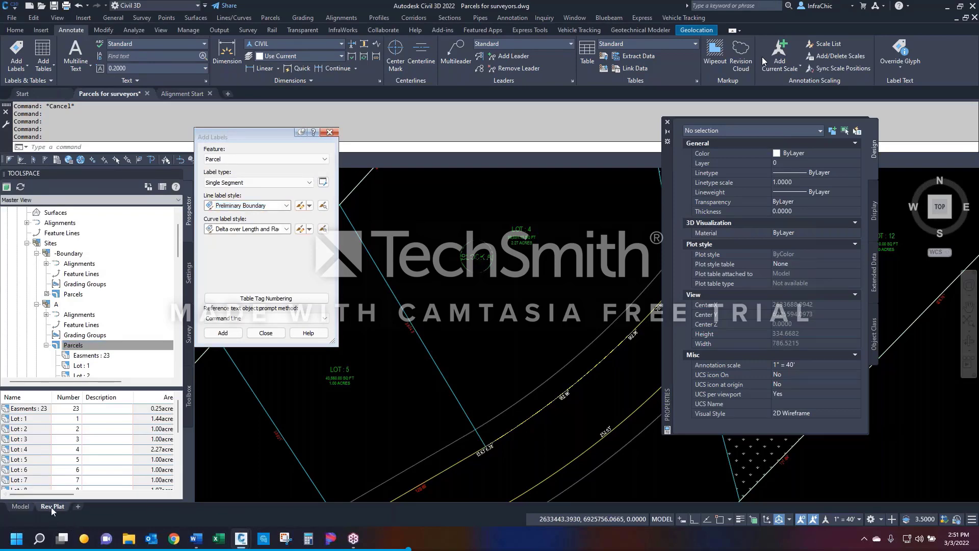
Step: Dismiss the label dialog, examine the labels around Lots 10 and 11 on the Rev Plat layout, and return to model space
{"action": "left_click", "coordinate": [52, 507]}
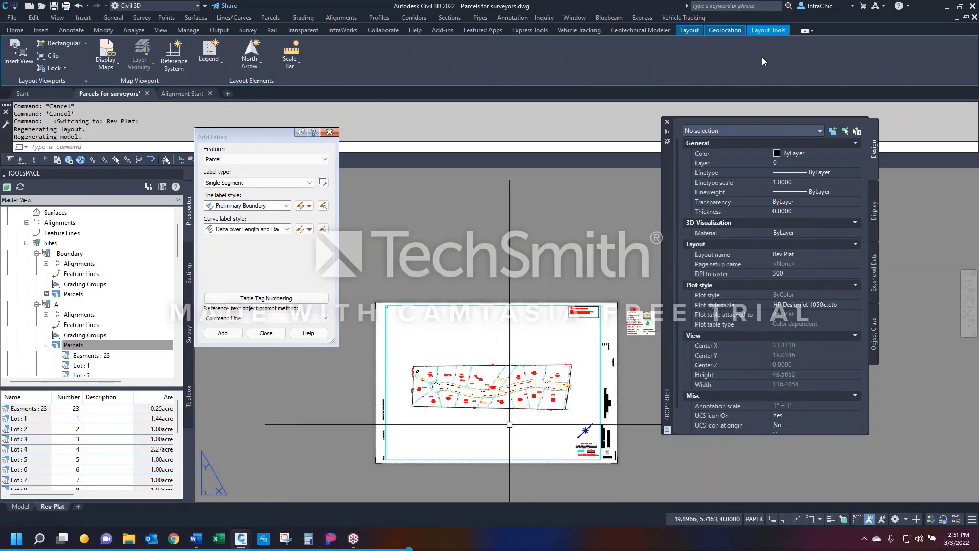
{"action": "left_click", "coordinate": [266, 333]}
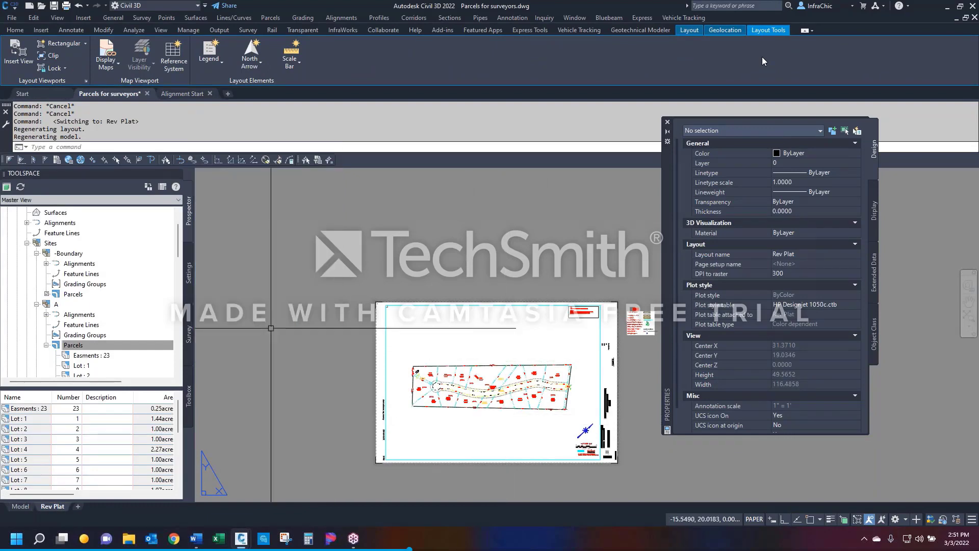
{"action": "scroll", "coordinate": [471, 390], "scroll_direction": "up", "scroll_amount": 5}
{"action": "scroll", "coordinate": [440, 395], "scroll_direction": "up", "scroll_amount": 5}
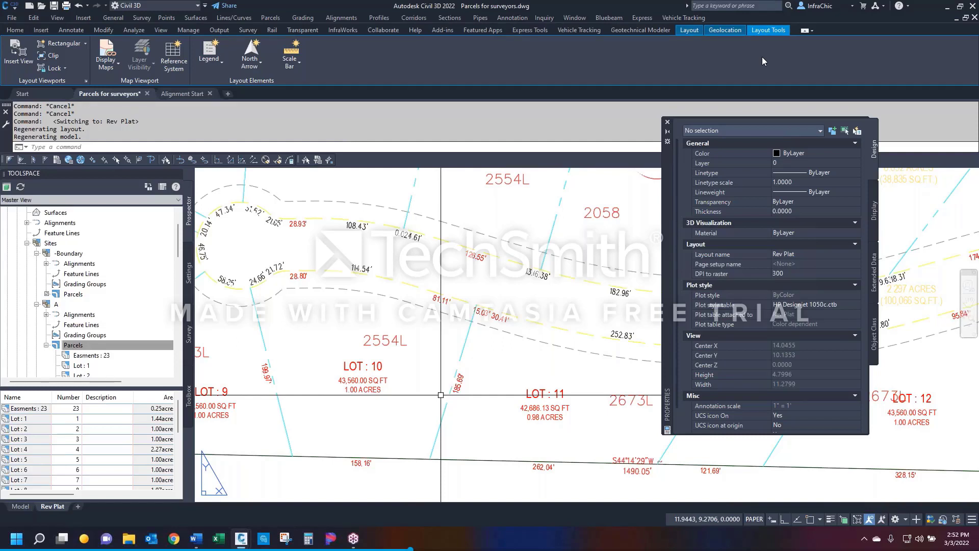
{"action": "left_click", "coordinate": [20, 506]}
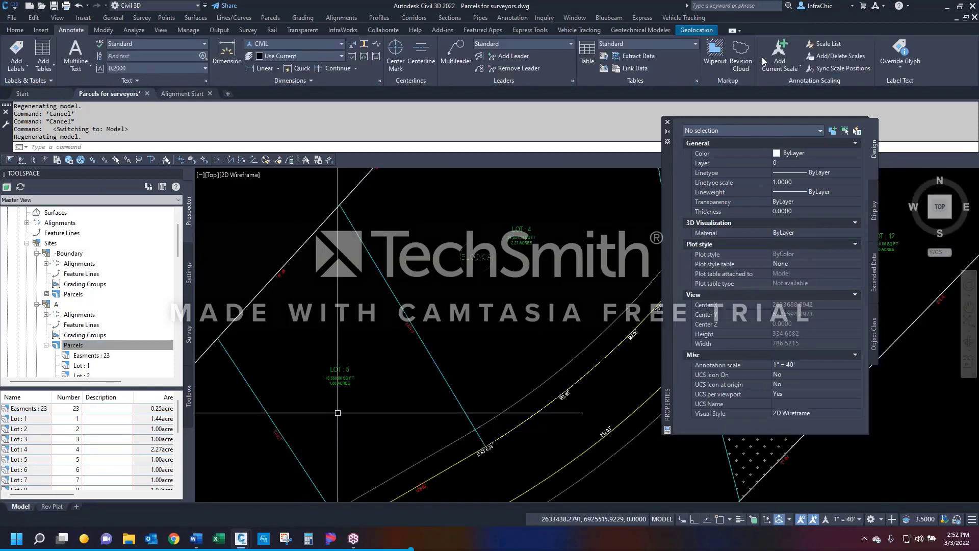
{"action": "scroll", "coordinate": [338, 412], "scroll_direction": "down", "scroll_amount": 8}
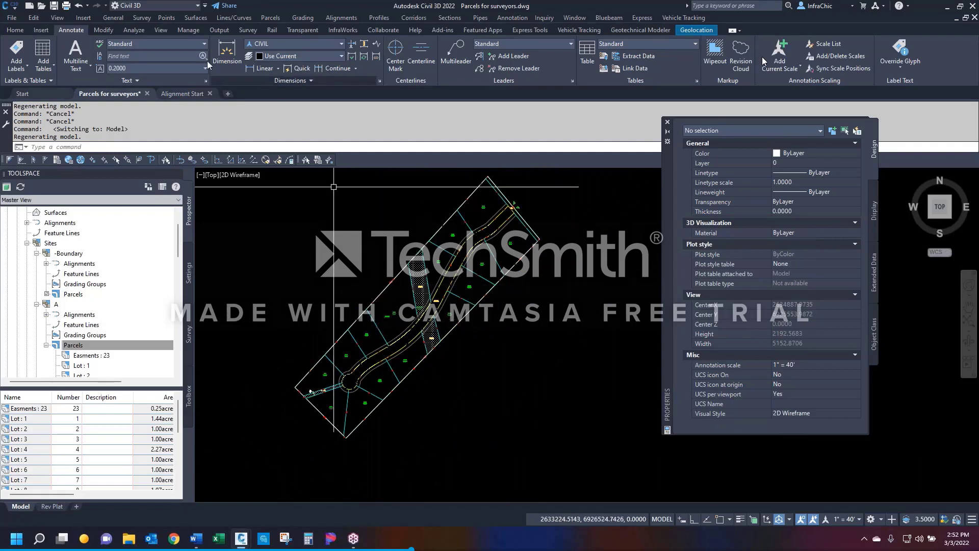
Step: Open the parcel layout tools and start Swing Line - Create in site A with the Lot parcel style and Lot-dim segment labels
{"action": "left_click", "coordinate": [16, 31]}
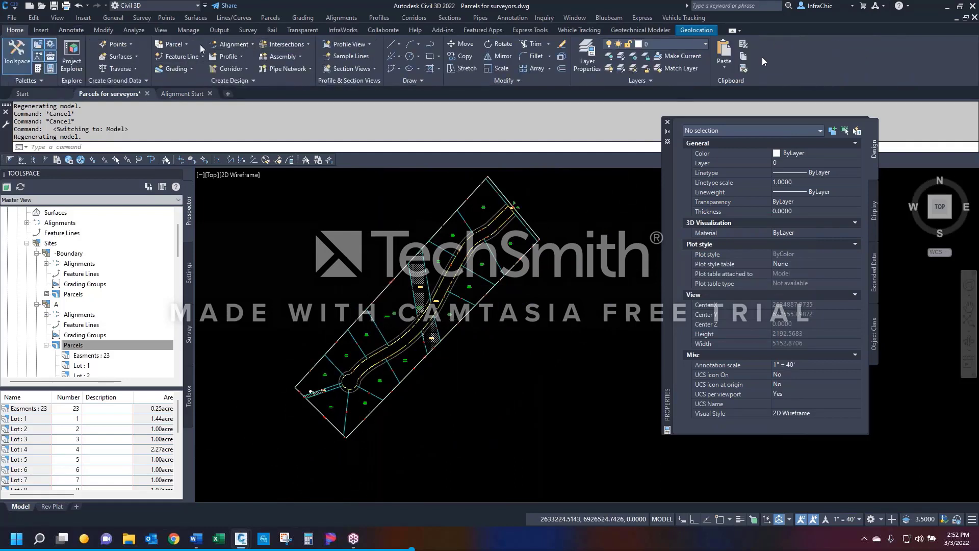
{"action": "left_click", "coordinate": [185, 44]}
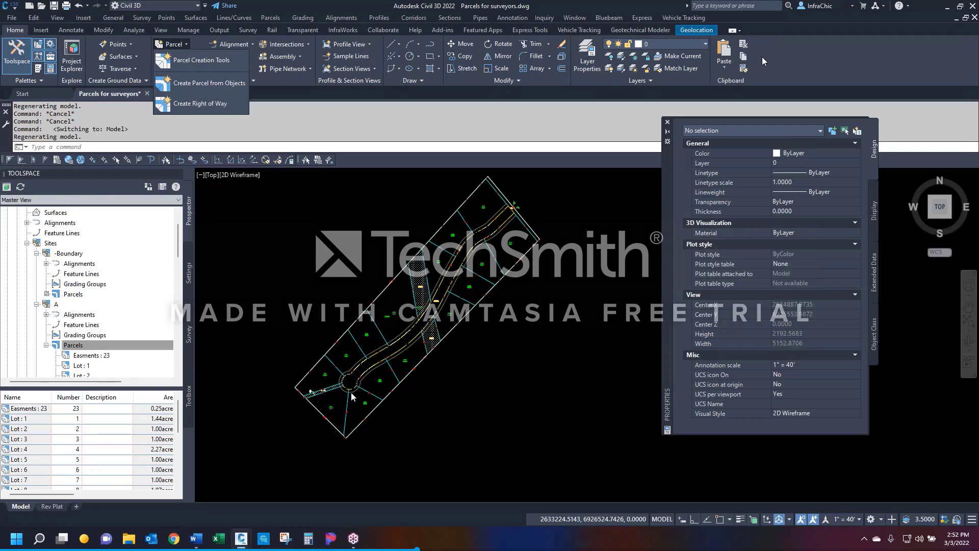
{"action": "left_click", "coordinate": [180, 324]}
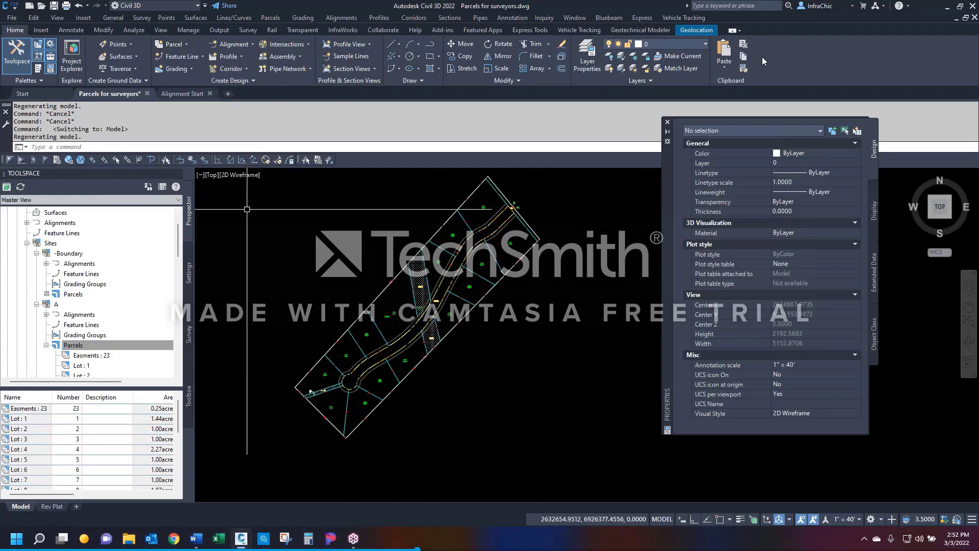
{"action": "left_click", "coordinate": [183, 47]}
{"action": "left_click", "coordinate": [183, 62]}
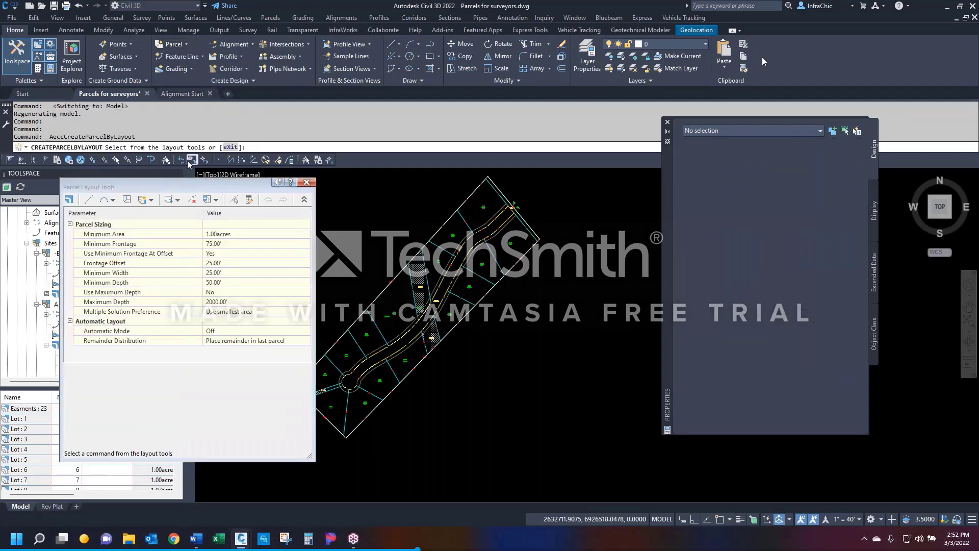
{"action": "left_click_drag", "start_coordinate": [147, 193], "coordinate": [159, 166]}
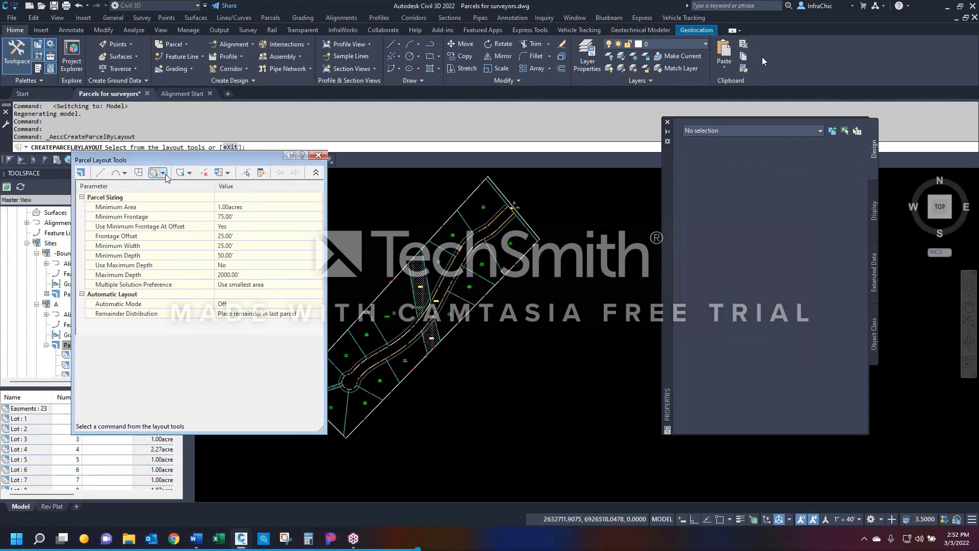
{"action": "left_click", "coordinate": [163, 173]}
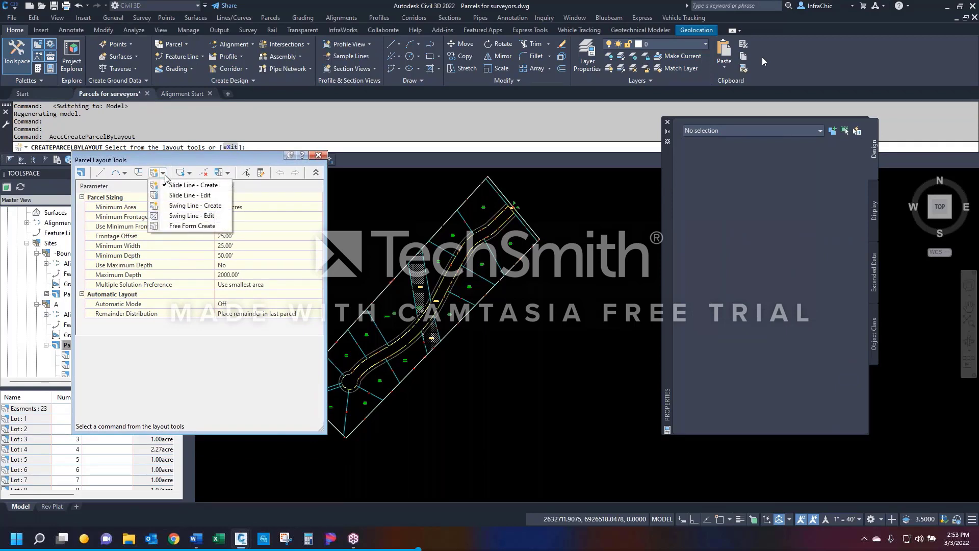
{"action": "left_click", "coordinate": [192, 206]}
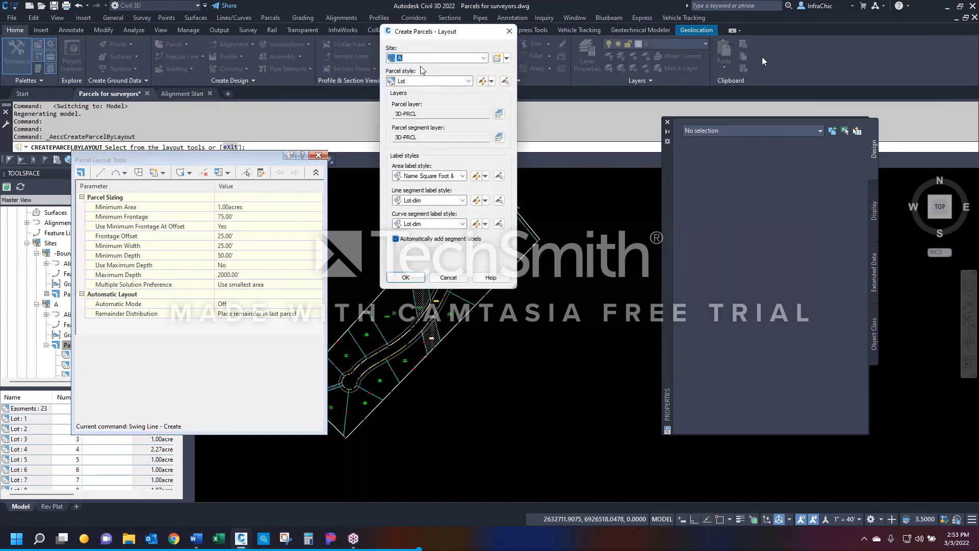
{"action": "left_click", "coordinate": [406, 277]}
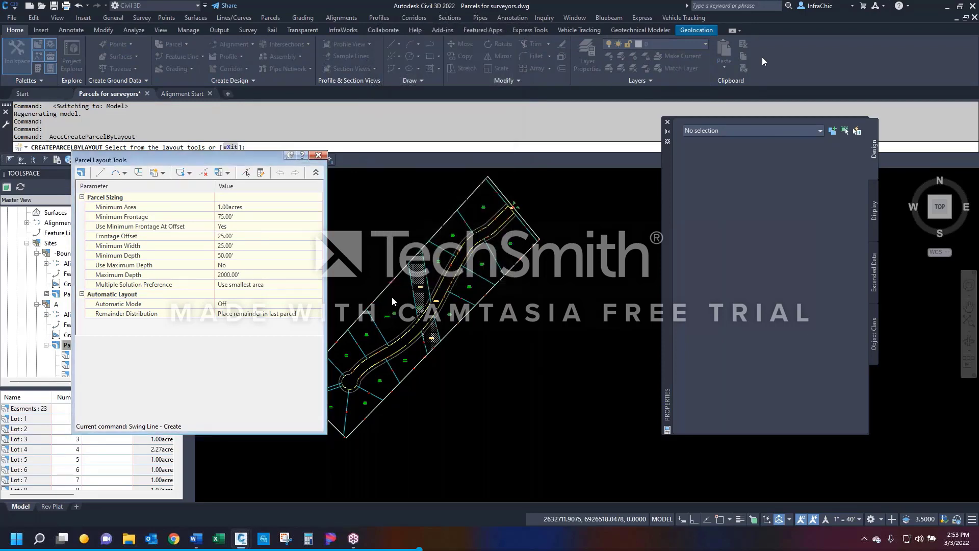
Step: Try a 1.00-acre swing-line lot in the large lot beside the hatched open space, with road frontage and a swing point on the rear boundary
{"action": "left_click", "coordinate": [392, 315]}
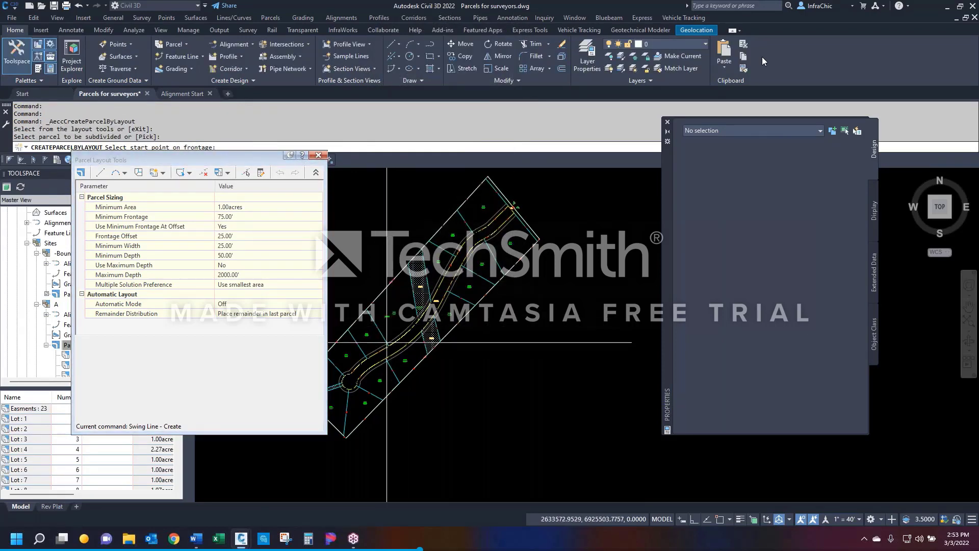
{"action": "key", "text": "F3"}
{"action": "left_click", "coordinate": [388, 342]}
{"action": "scroll", "coordinate": [424, 318], "scroll_direction": "up", "scroll_amount": 4}
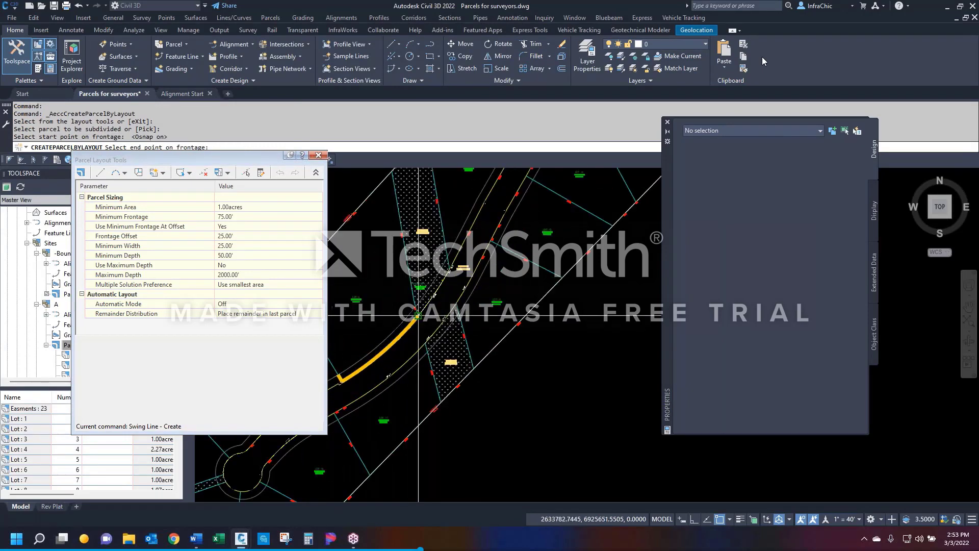
{"action": "left_click", "coordinate": [417, 315]}
{"action": "scroll", "coordinate": [436, 312], "scroll_direction": "down", "scroll_amount": 2}
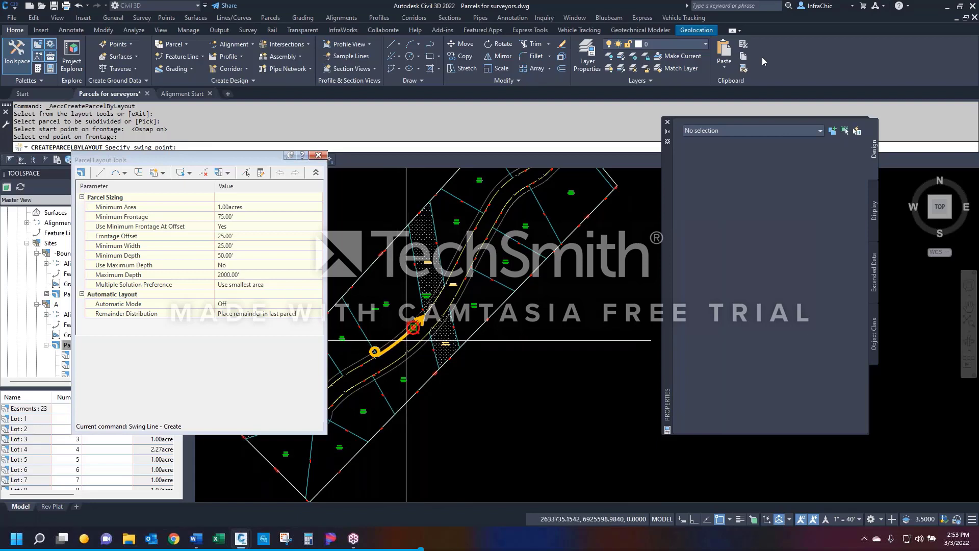
{"action": "type", "text": "NEA to"}
{"action": "key", "text": "Return"}
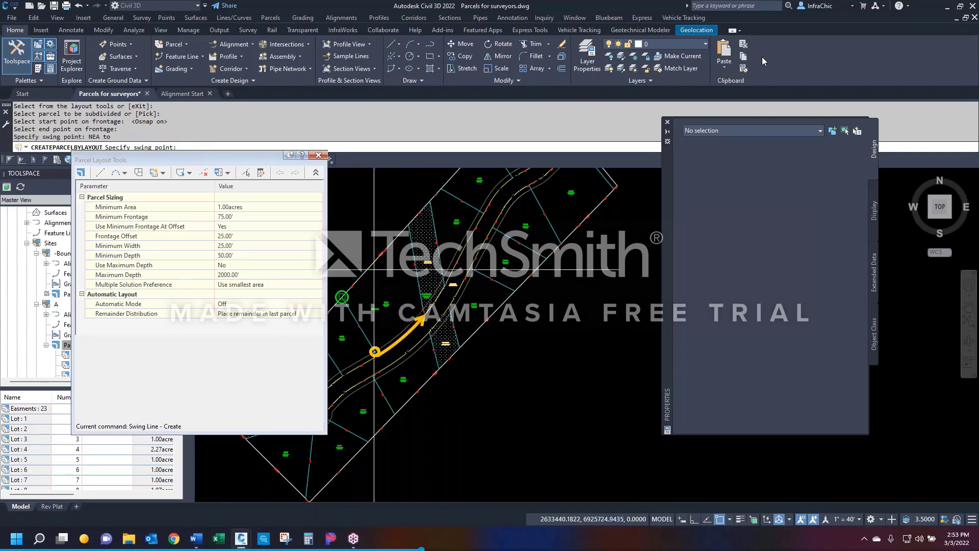
{"action": "type", "text": "NERA"}
{"action": "key", "text": "Return"}
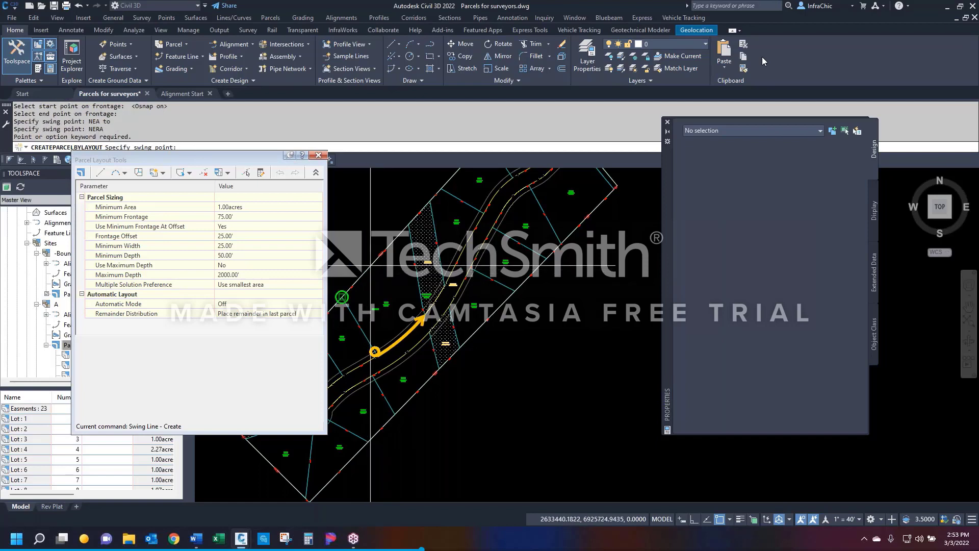
{"action": "left_click", "coordinate": [372, 264]}
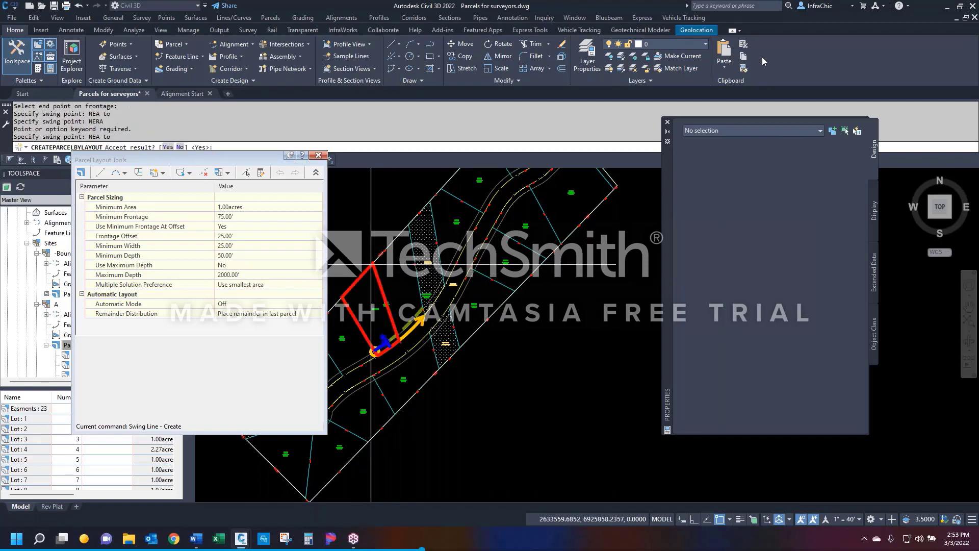
{"action": "key", "text": "Return"}
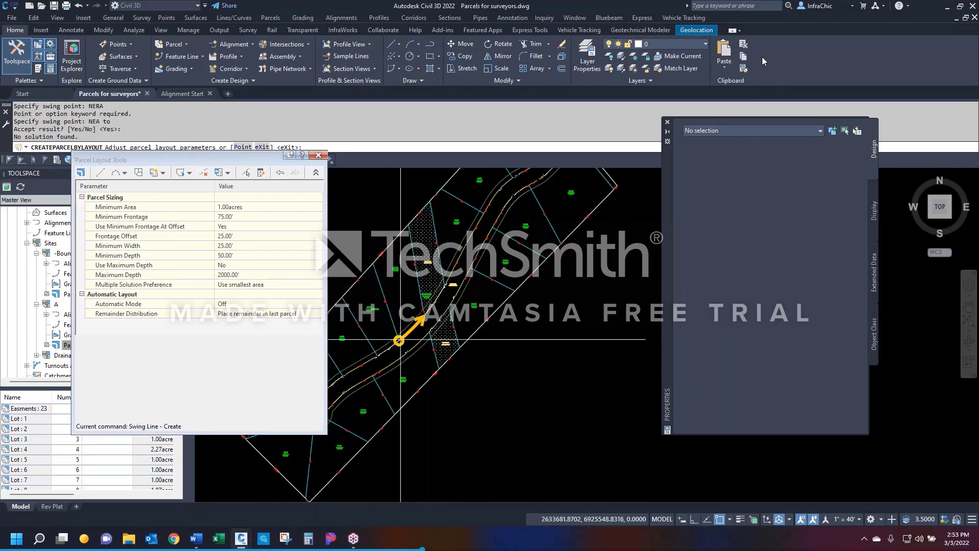
{"action": "key", "text": "Escape"}
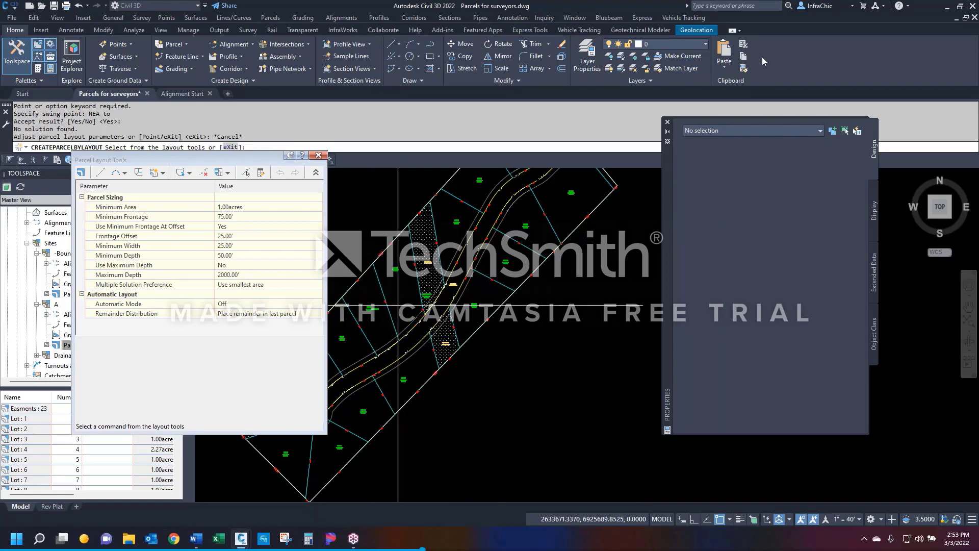
{"action": "key", "text": "Escape"}
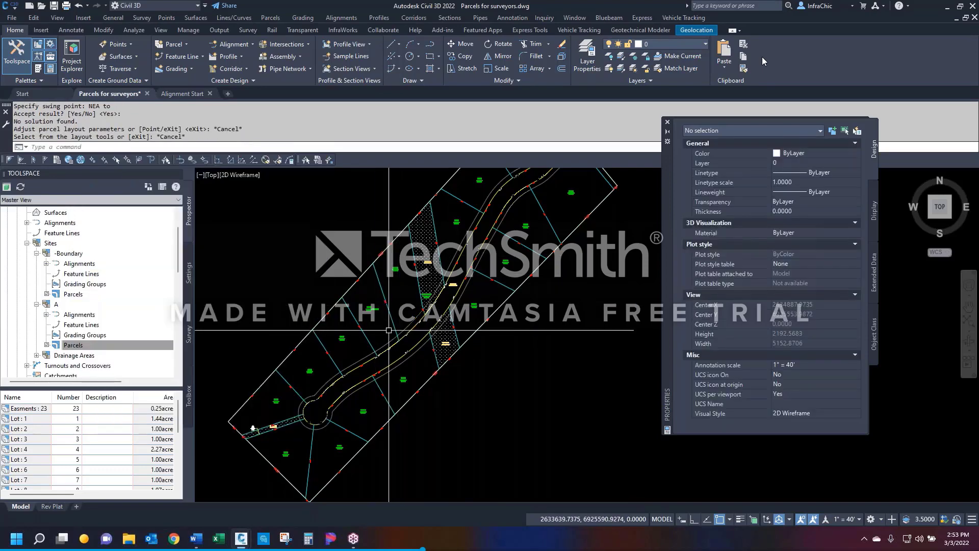
Step: Erase the new swing-line lot line from the large lot beside the open space
{"action": "type", "text": "E"}
{"action": "key", "text": "Return"}
{"action": "left_click", "coordinate": [392, 326]}
{"action": "key", "text": "Return"}
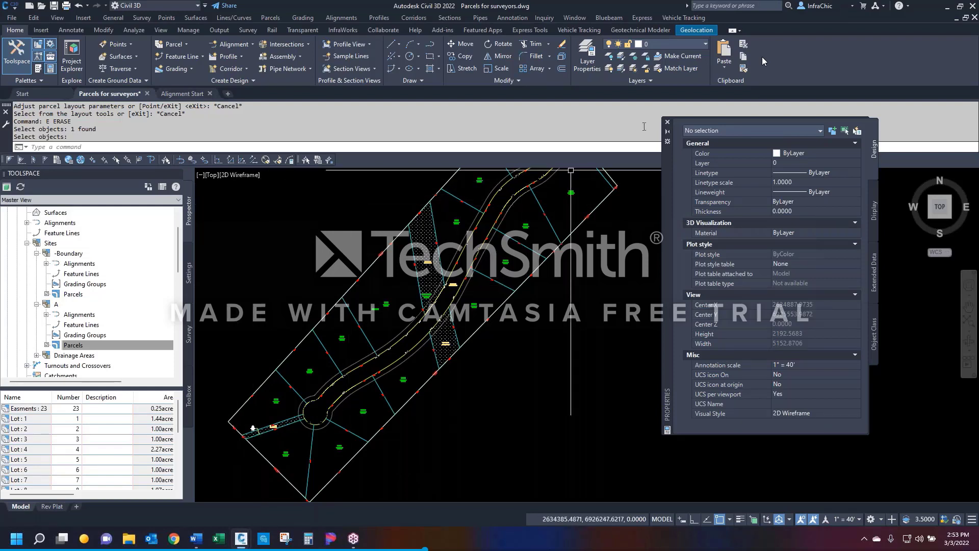
Step: Close the Properties palette and inspect the -Boundary site's parcel through its Property label and outline, leaving nothing selected
{"action": "left_click", "coordinate": [667, 122]}
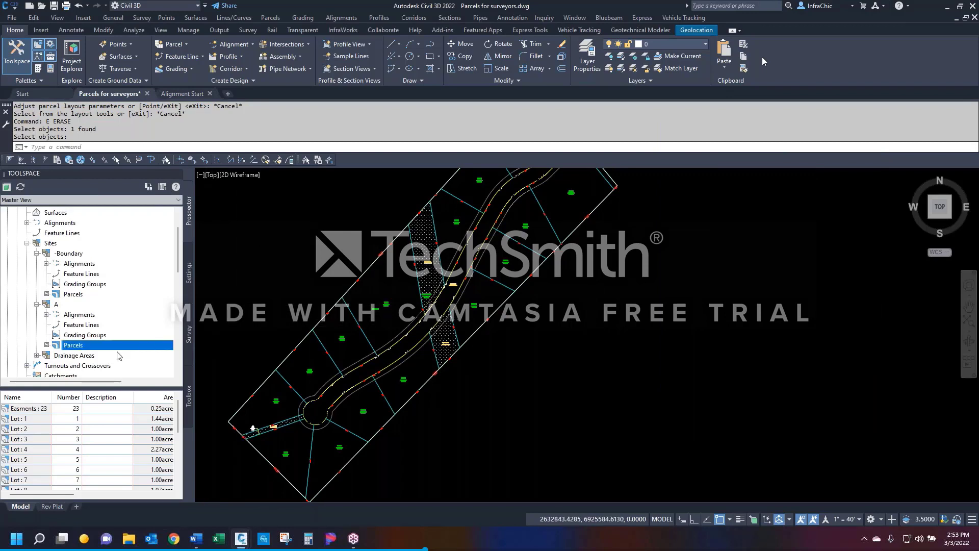
{"action": "left_click", "coordinate": [68, 253]}
{"action": "left_click", "coordinate": [70, 295]}
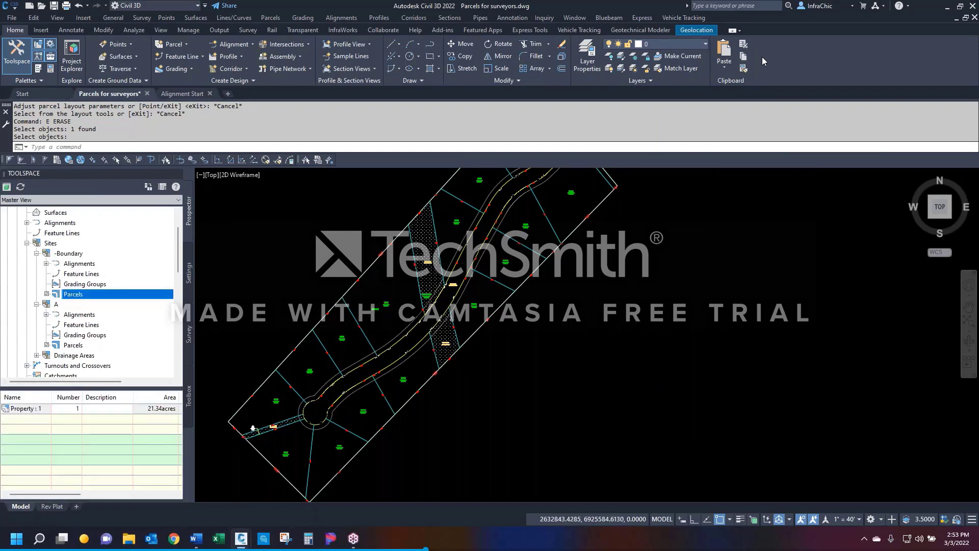
{"action": "key", "text": "Escape"}
{"action": "scroll", "coordinate": [357, 311], "scroll_direction": "up", "scroll_amount": 6}
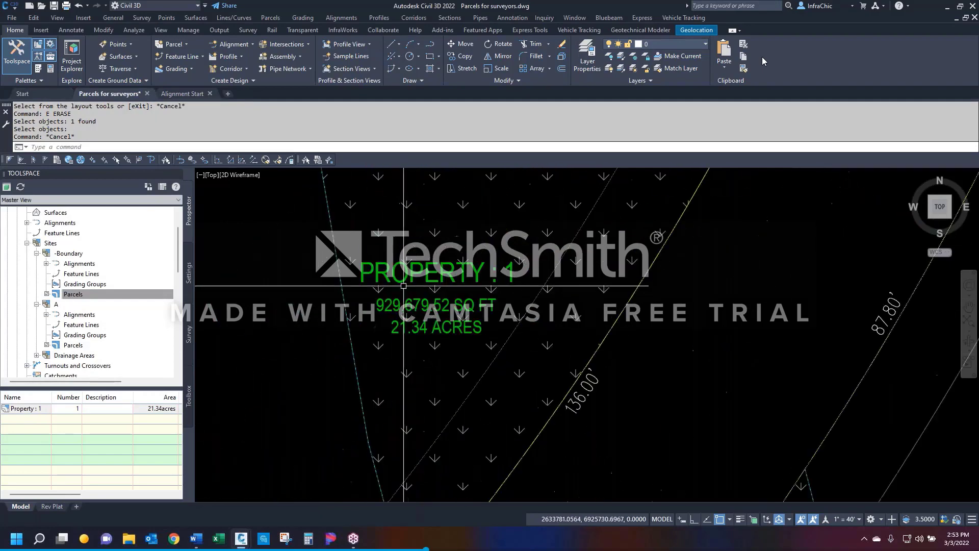
{"action": "left_click", "coordinate": [402, 281]}
{"action": "scroll", "coordinate": [402, 280], "scroll_direction": "down", "scroll_amount": 6}
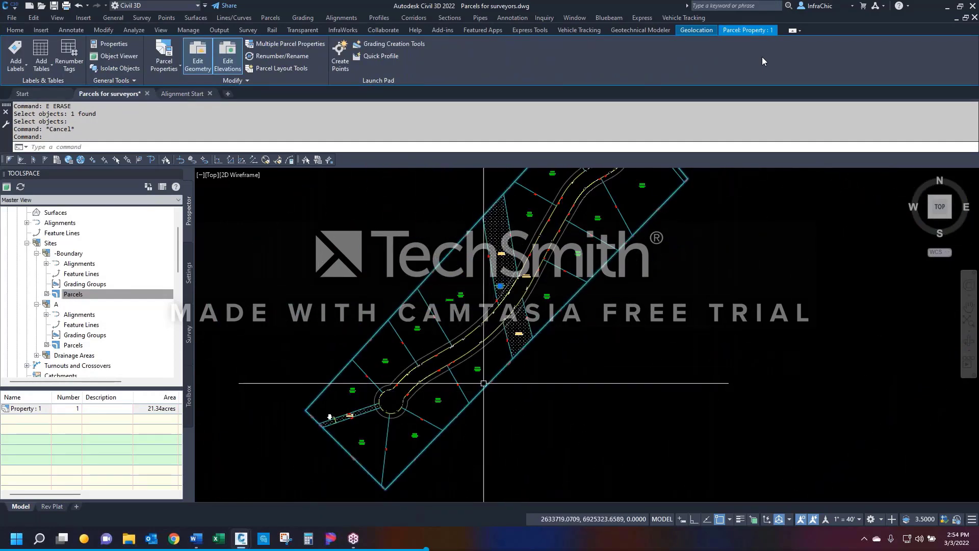
{"action": "key", "text": "Escape"}
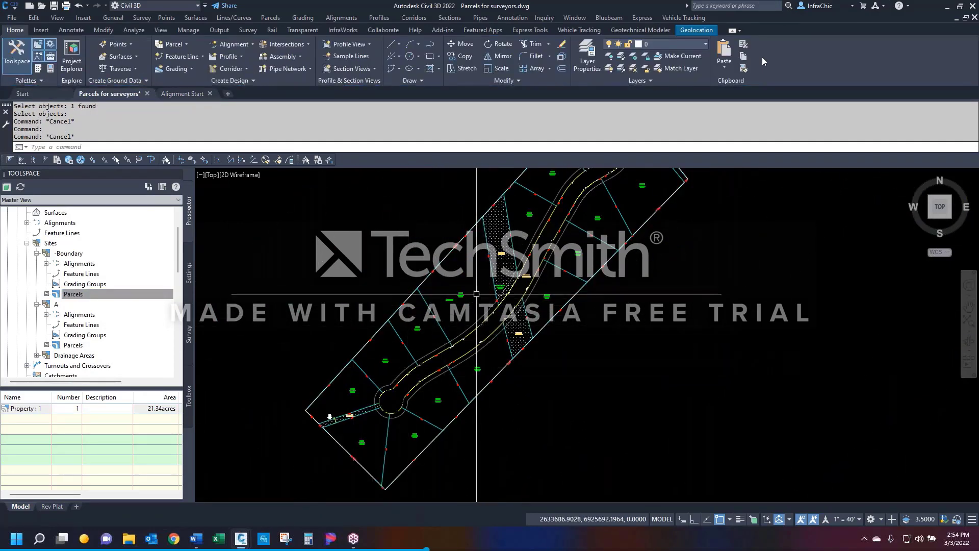
{"action": "left_click", "coordinate": [447, 255]}
{"action": "key", "text": "Escape"}
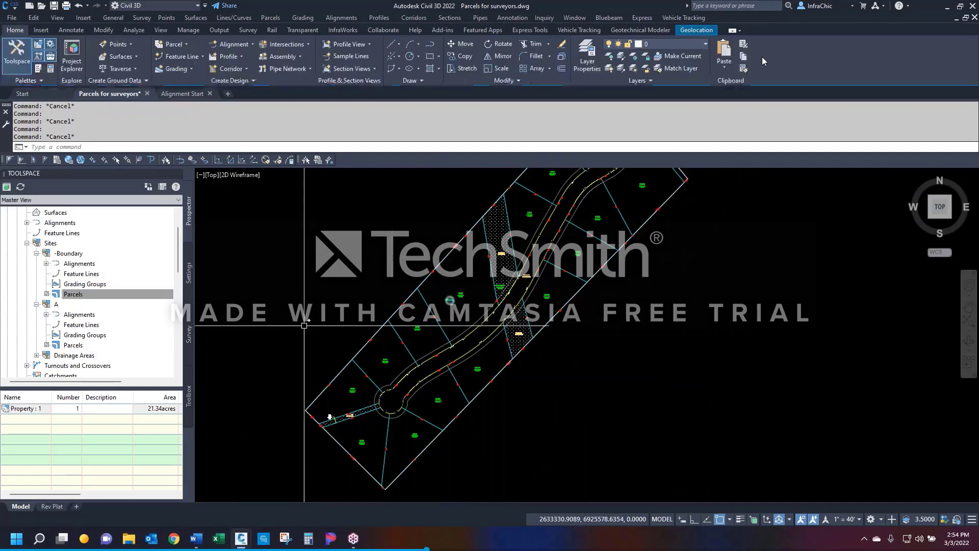
Step: Review the list of parcels in site A, from the easements and lots down to the open spaces and road
{"action": "left_click", "coordinate": [70, 346]}
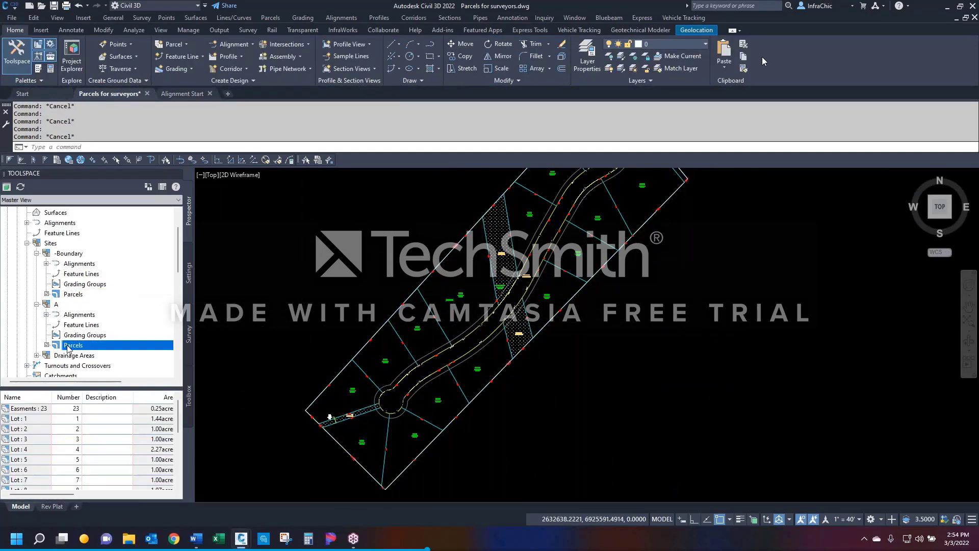
{"action": "scroll", "coordinate": [31, 418], "scroll_direction": "down", "scroll_amount": 4}
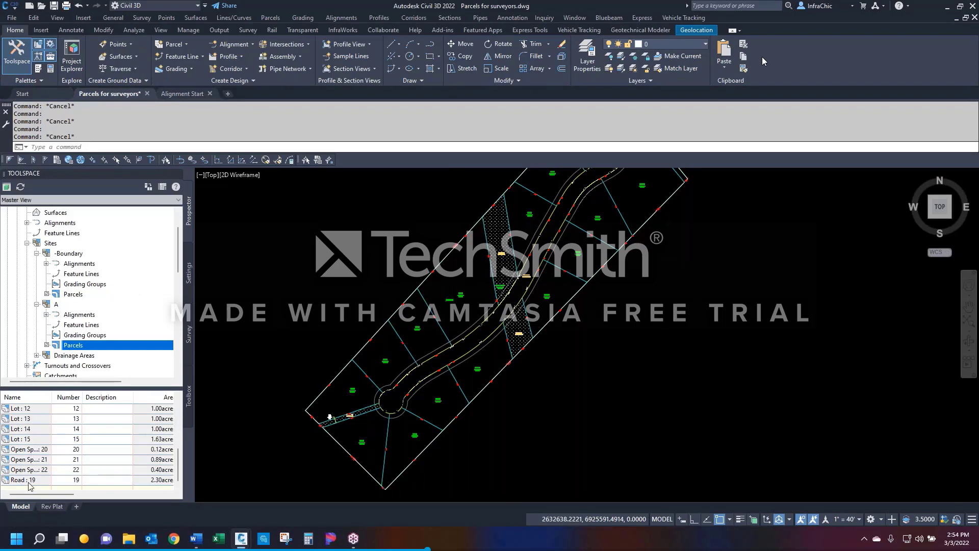
{"action": "scroll", "coordinate": [31, 455], "scroll_direction": "up", "scroll_amount": 4}
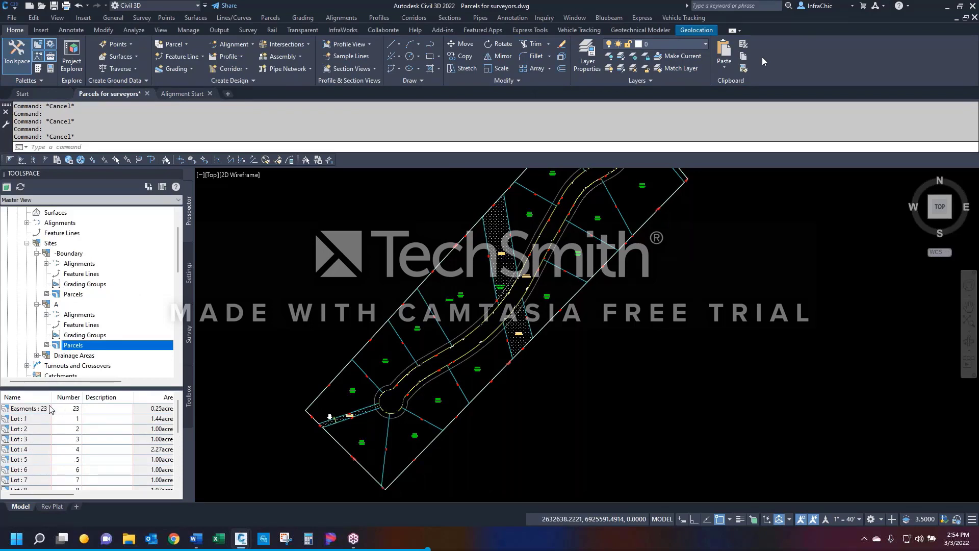
{"action": "key", "text": "Escape"}
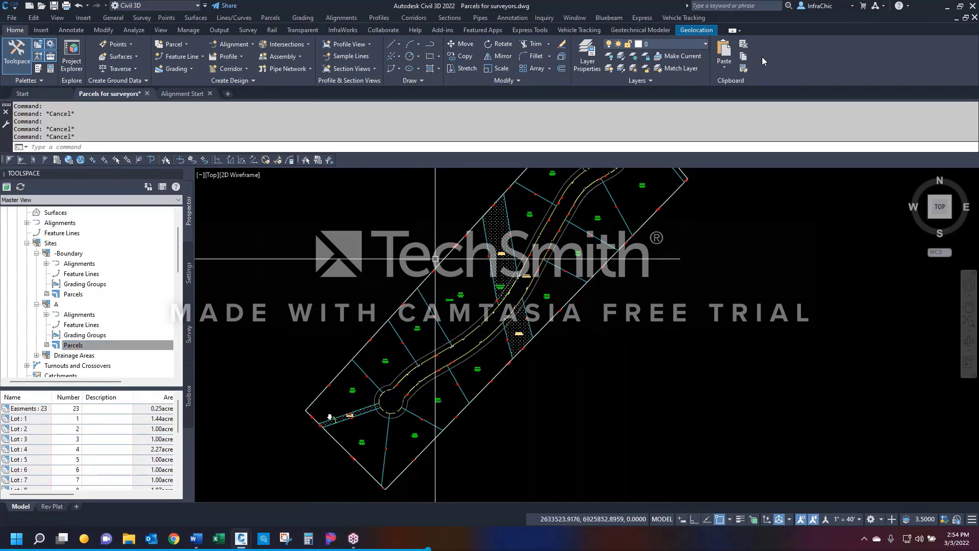
Step: Inspect the annotation beside the area label in the large lot next to the hatched open space, and deselect it
{"action": "scroll", "coordinate": [323, 415], "scroll_direction": "down", "scroll_amount": 2}
{"action": "scroll", "coordinate": [376, 428], "scroll_direction": "up", "scroll_amount": 4}
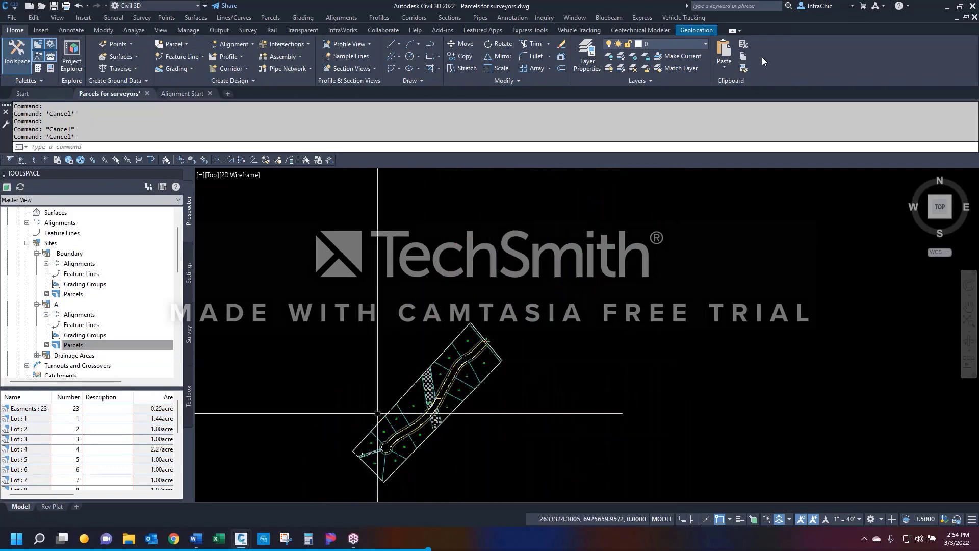
{"action": "key", "text": "Escape"}
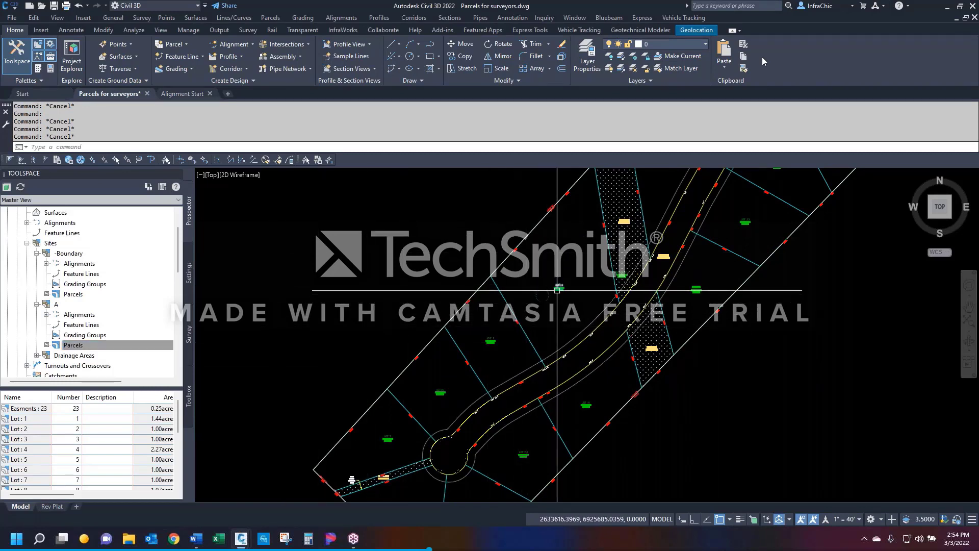
{"action": "left_click", "coordinate": [537, 296]}
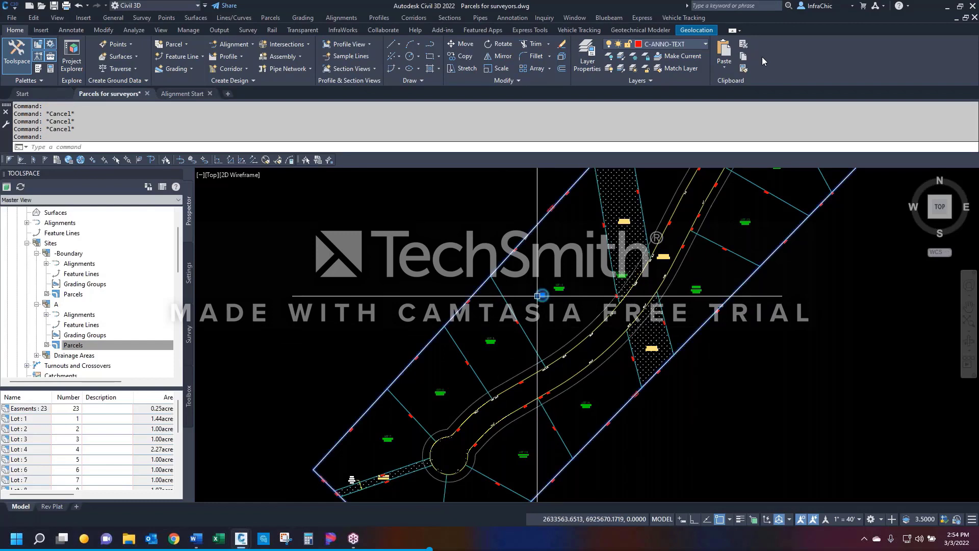
{"action": "key", "text": "Escape"}
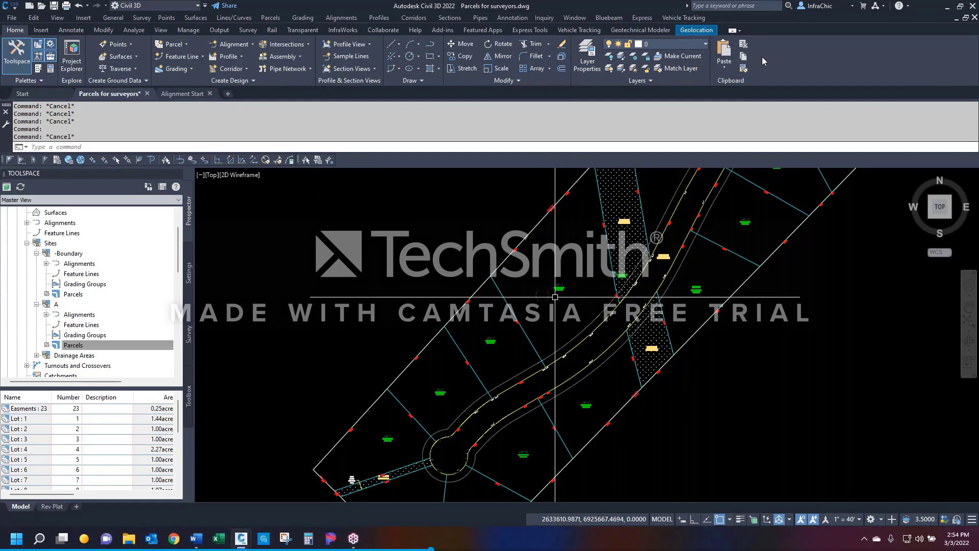
Step: Switch to the Alignment Start drawing and collapse its site A parcels and Sites branches in the Prospector tree
{"action": "left_click", "coordinate": [183, 94]}
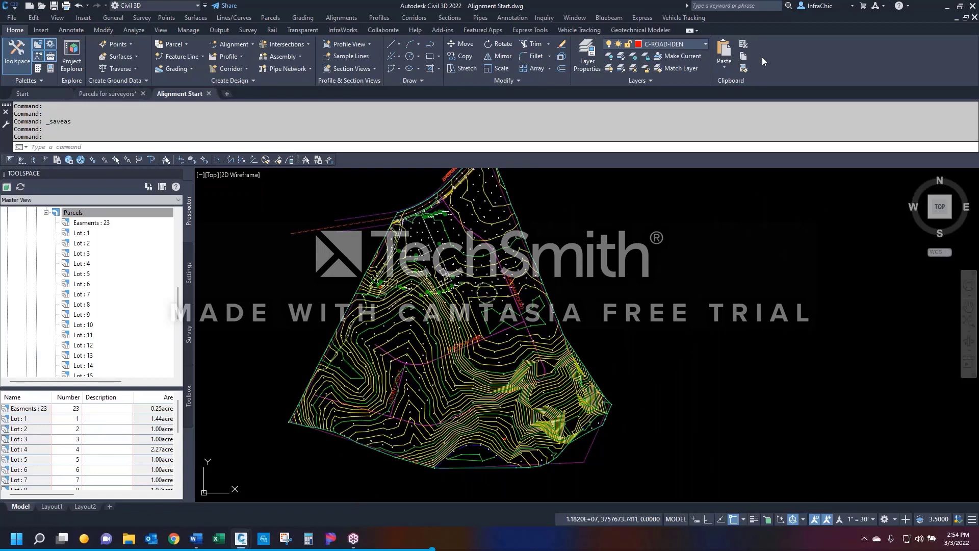
{"action": "left_click", "coordinate": [46, 213]}
{"action": "scroll", "coordinate": [39, 244], "scroll_direction": "up", "scroll_amount": 4}
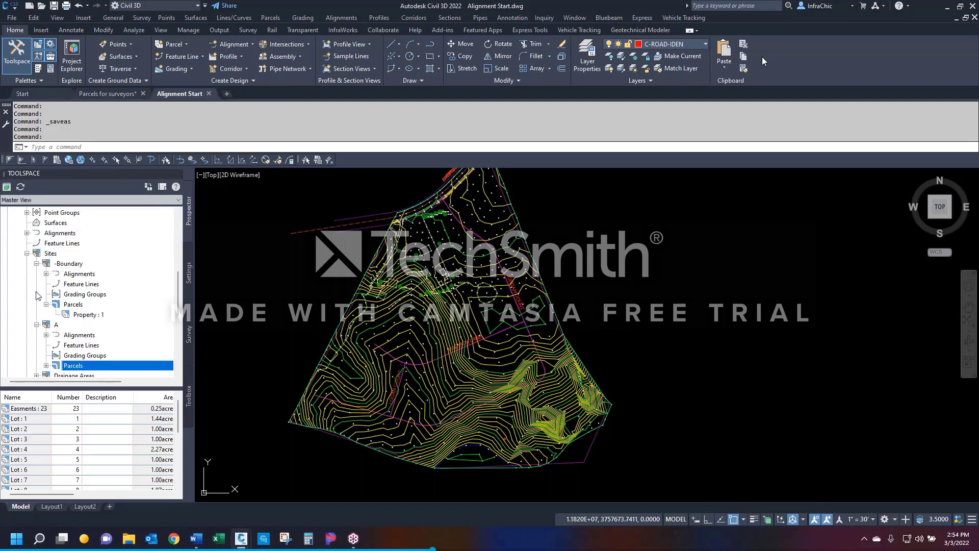
{"action": "left_click", "coordinate": [36, 325]}
{"action": "left_click", "coordinate": [27, 254]}
{"action": "scroll", "coordinate": [29, 265], "scroll_direction": "up", "scroll_amount": 2}
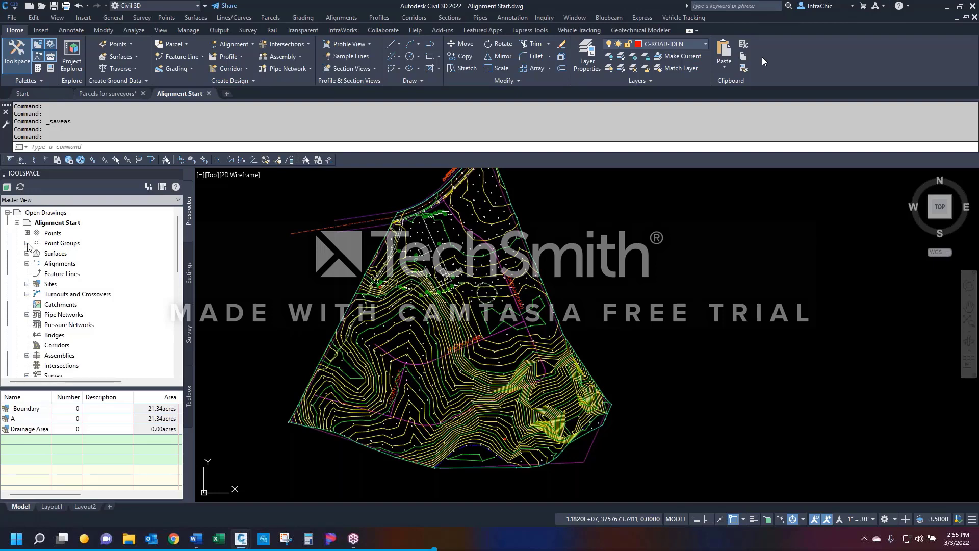
Step: Inspect the Madison Lane and Logan Court centerline polylines by selecting each in turn, leaving nothing selected
{"action": "scroll", "coordinate": [393, 354], "scroll_direction": "up", "scroll_amount": 5}
{"action": "left_click", "coordinate": [392, 354]}
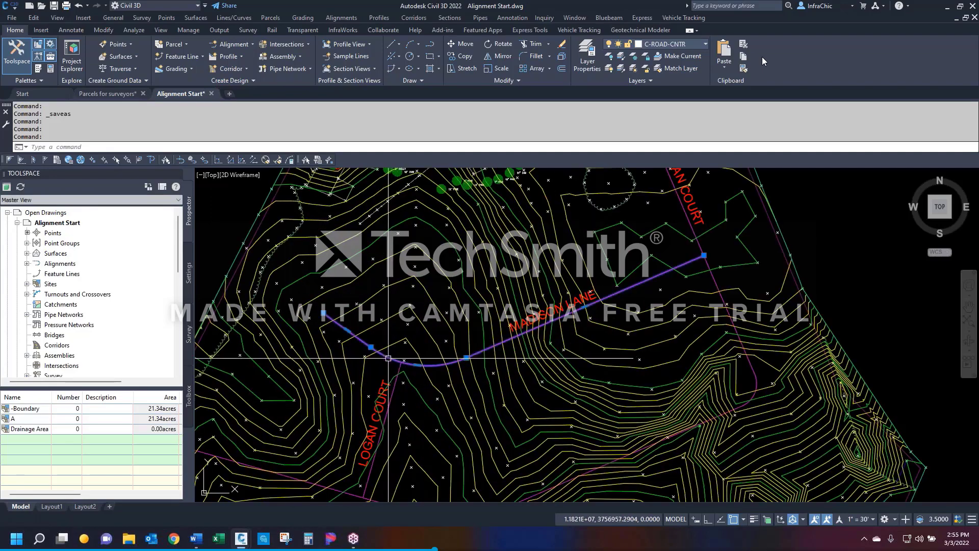
{"action": "key", "text": "Escape"}
{"action": "left_click", "coordinate": [400, 369]}
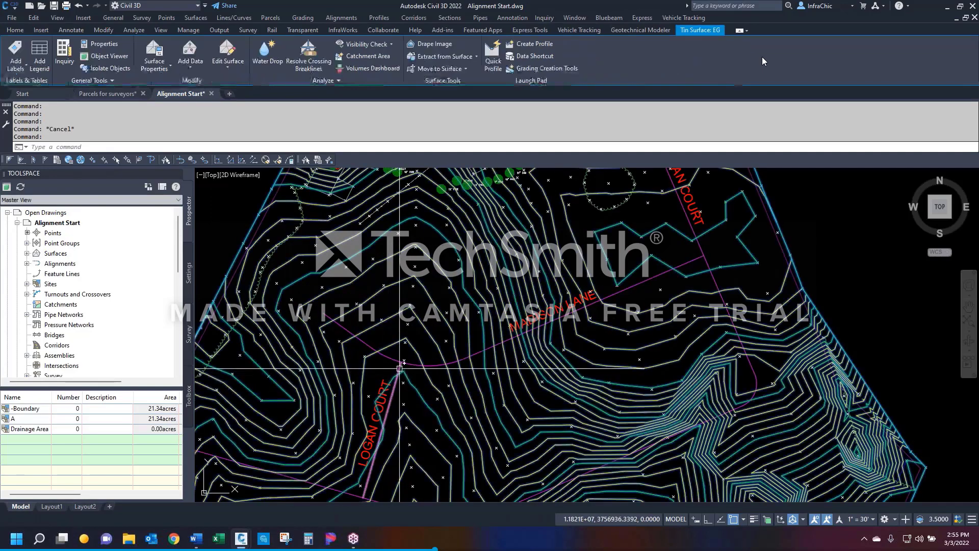
{"action": "key", "text": "Escape"}
{"action": "scroll", "coordinate": [401, 369], "scroll_direction": "up", "scroll_amount": 4}
{"action": "left_click", "coordinate": [401, 368]}
{"action": "left_click", "coordinate": [389, 363]}
{"action": "scroll", "coordinate": [443, 307], "scroll_direction": "down", "scroll_amount": 4}
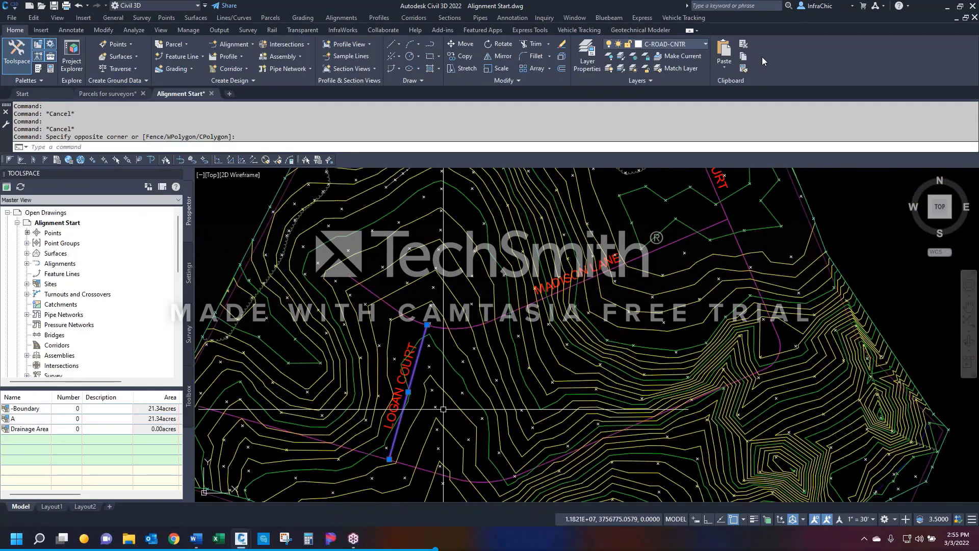
{"action": "key", "text": "Escape"}
Step: Inspect the long Jordan Court centerline polyline and its junction with Madison Lane, and clear the selection
{"action": "left_click", "coordinate": [437, 472]}
{"action": "scroll", "coordinate": [526, 417], "scroll_direction": "down", "scroll_amount": 5}
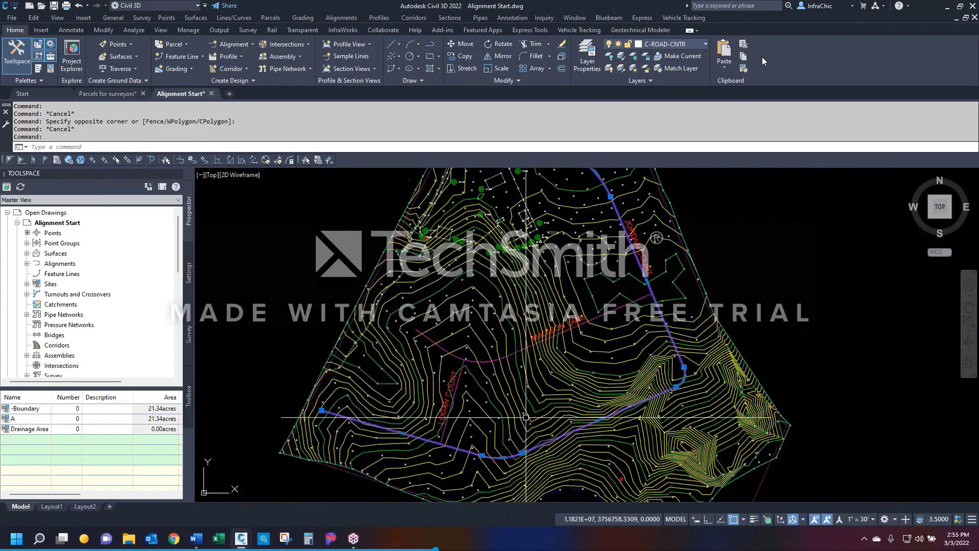
{"action": "key", "text": "Escape"}
{"action": "scroll", "coordinate": [600, 337], "scroll_direction": "up", "scroll_amount": 3}
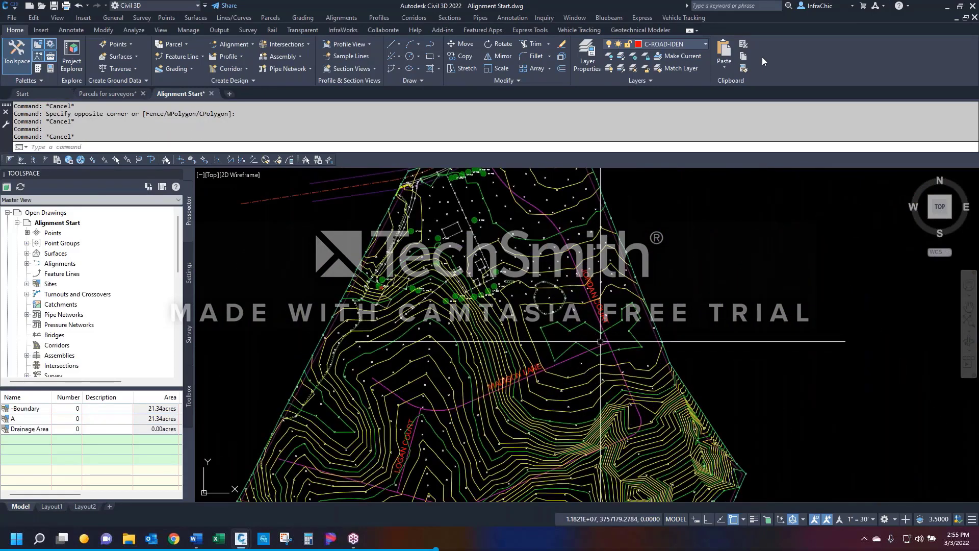
{"action": "left_click", "coordinate": [606, 343]}
{"action": "key", "text": "Escape"}
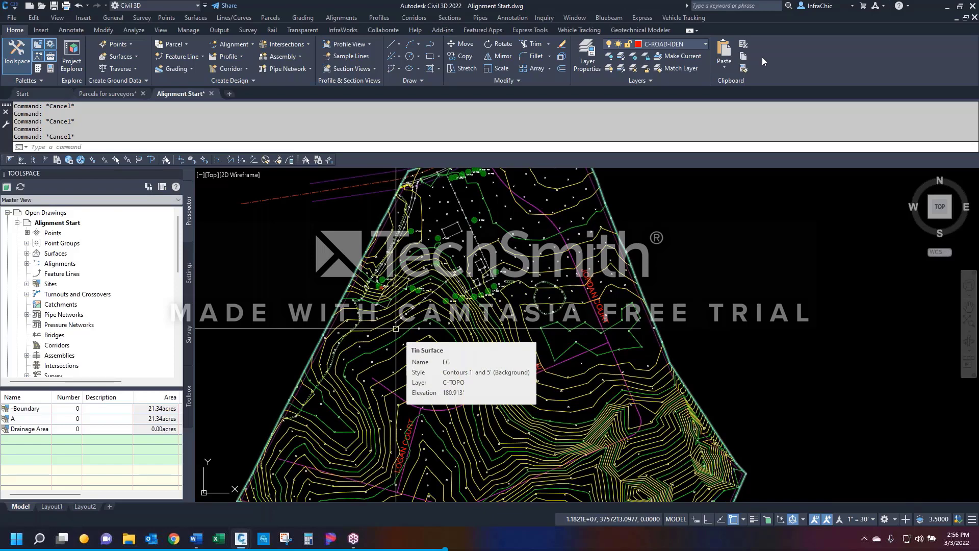
{"action": "left_click", "coordinate": [563, 360]}
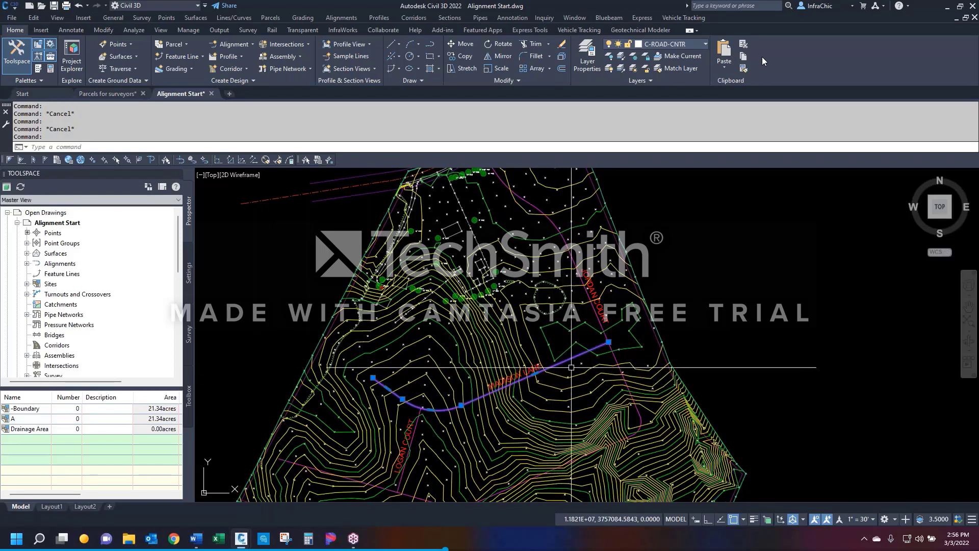
{"action": "key", "text": "Escape"}
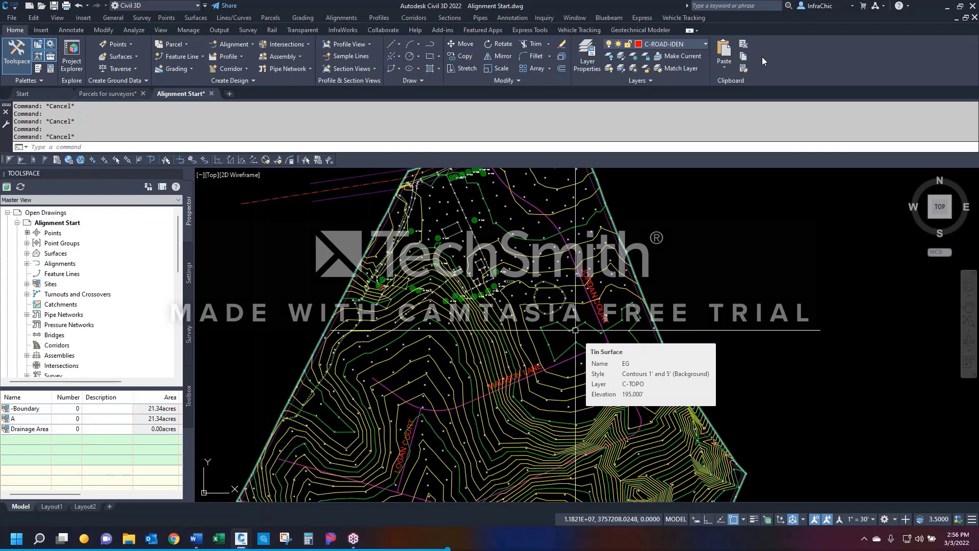
Step: Start Create Alignment from Objects on the long Jordan Court polyline and accept the default alignment direction
{"action": "left_click", "coordinate": [247, 43]}
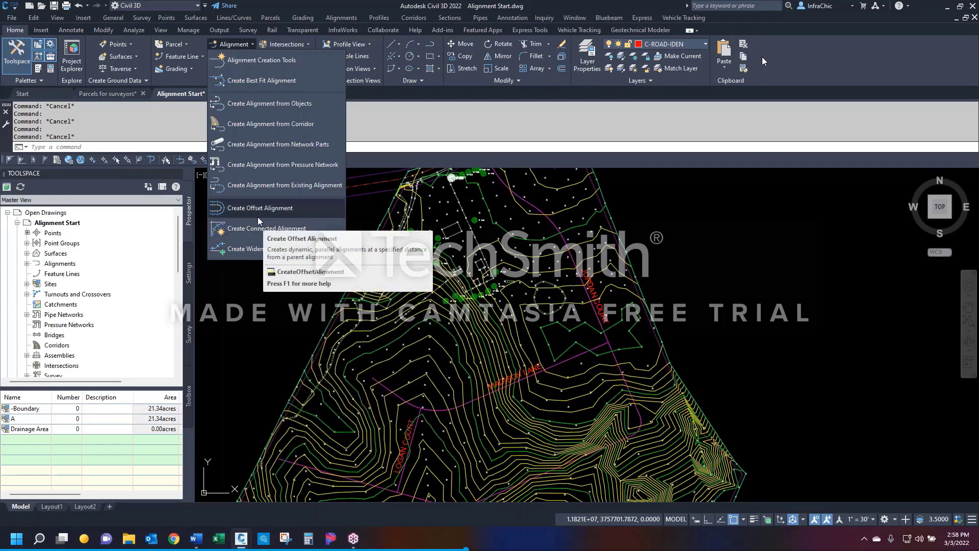
{"action": "left_click", "coordinate": [267, 104]}
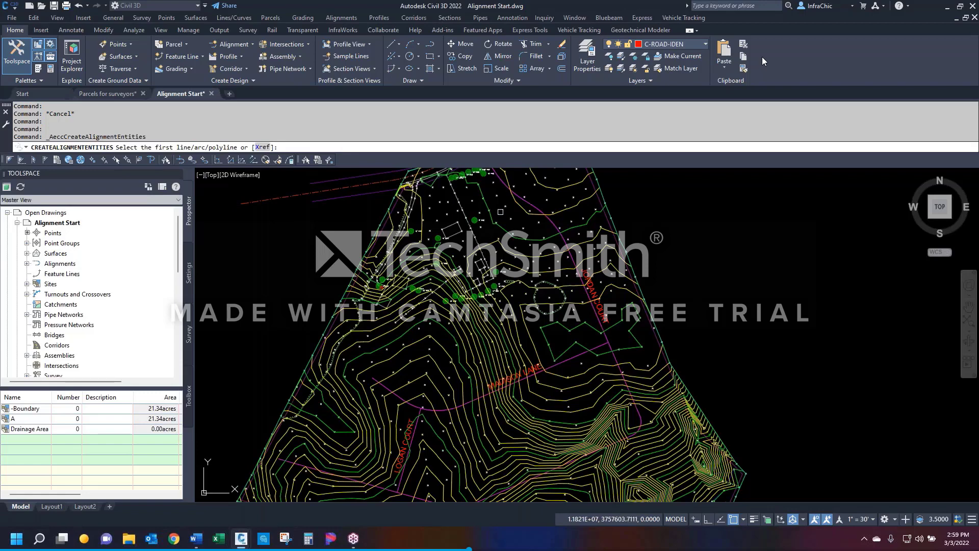
{"action": "left_click", "coordinate": [533, 208]}
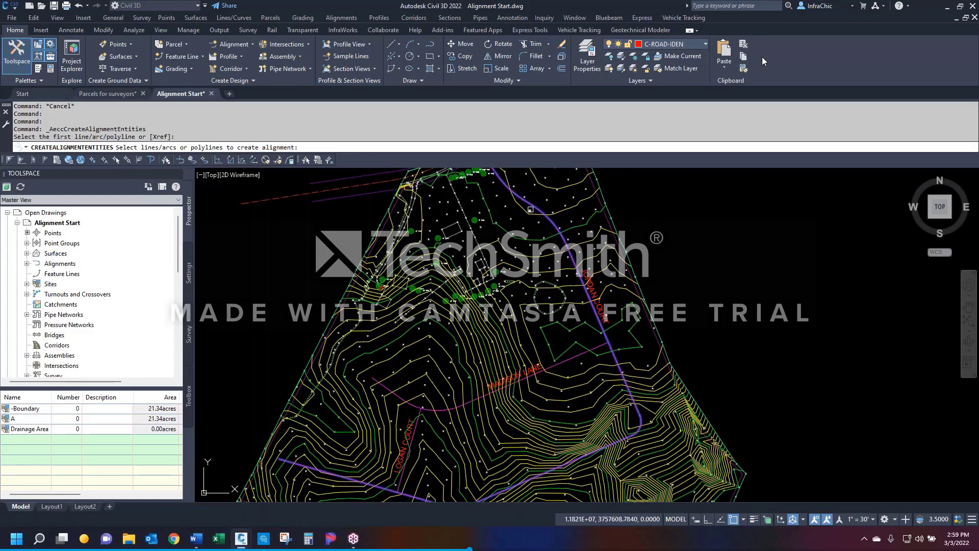
{"action": "key", "text": "Return"}
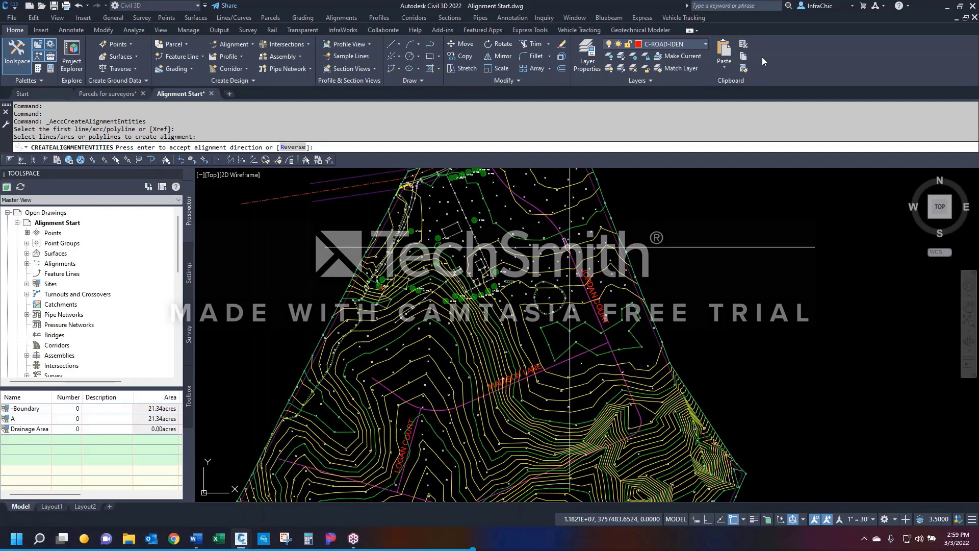
{"action": "key", "text": "Return"}
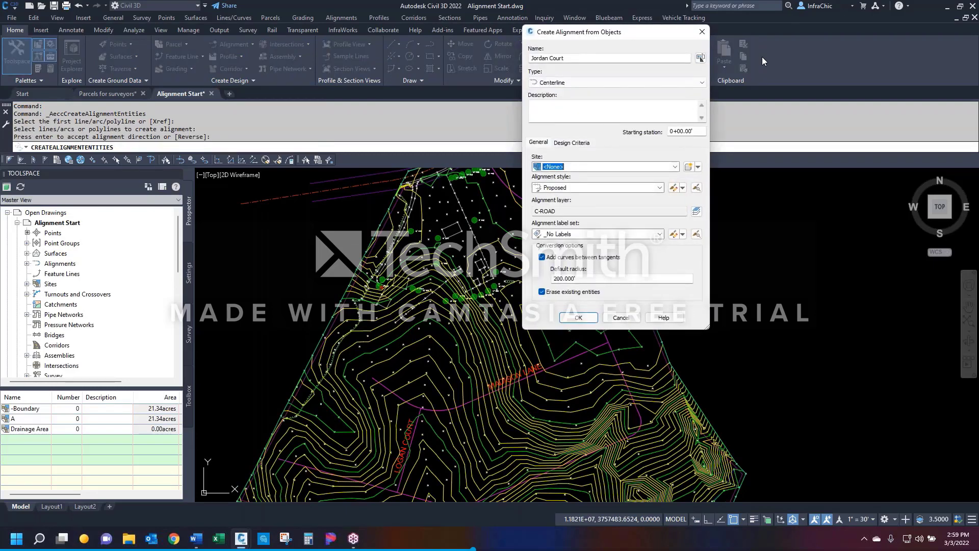
Step: Name the new alignment Jordan CT, moving the creation dialog aside
{"action": "left_click", "coordinate": [571, 60]}
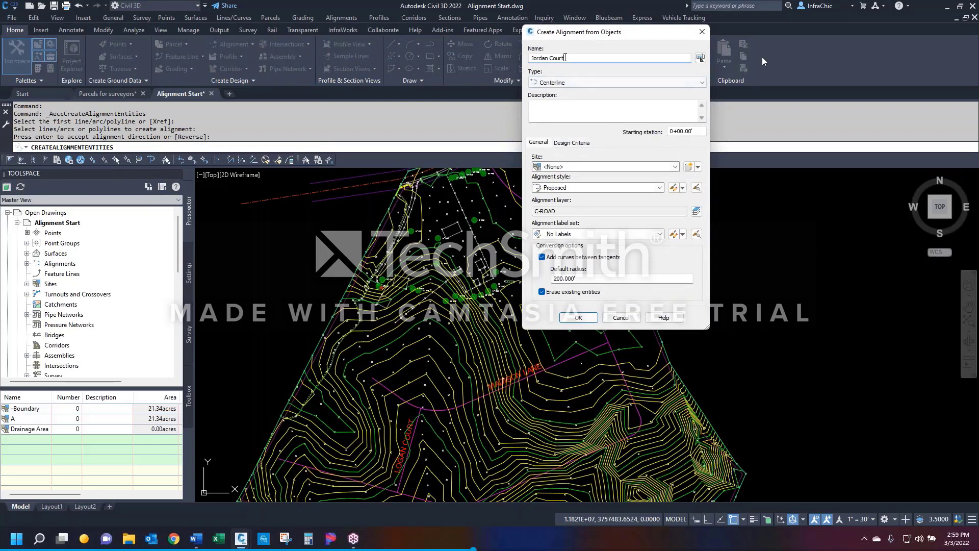
{"action": "left_click_drag", "start_coordinate": [585, 39], "coordinate": [651, 70]}
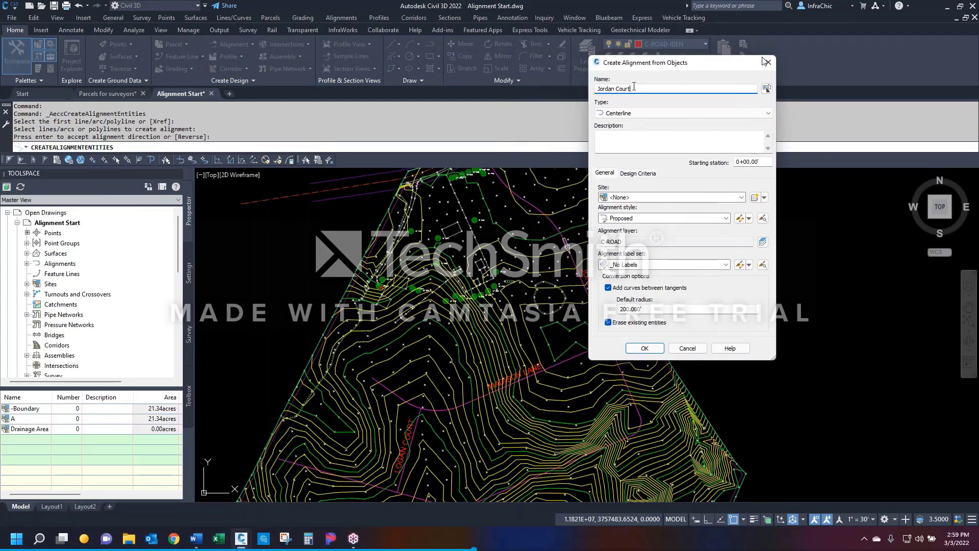
{"action": "key", "text": "BackSpace"}
{"action": "key", "text": "BackSpace"}
{"action": "key", "text": "BackSpace"}
{"action": "key", "text": "BackSpace"}
{"action": "type", "text": "T"}
Step: Keep the alignment type as Centerline and set the starting station to 10+00 with the ST-ARM Proposed style
{"action": "left_click", "coordinate": [626, 113]}
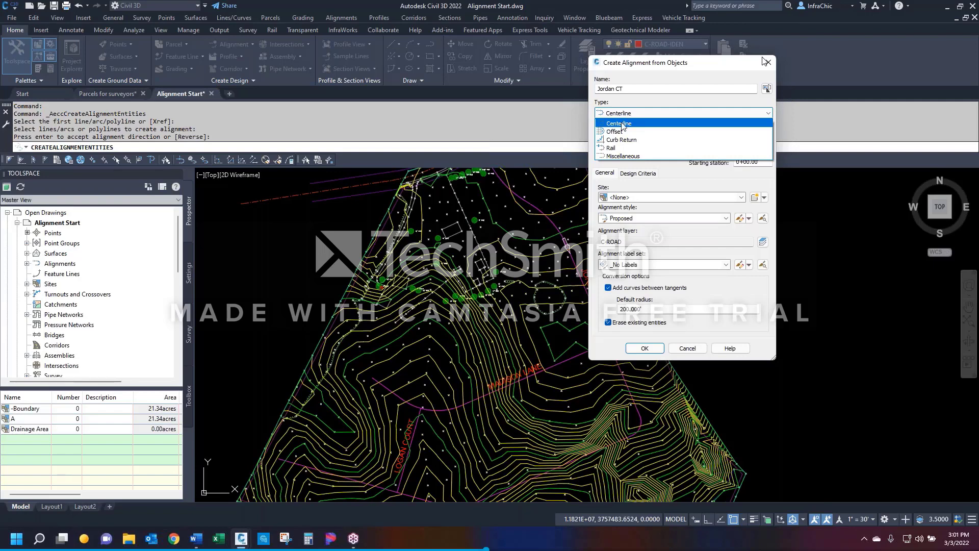
{"action": "left_click", "coordinate": [627, 123]}
{"action": "left_click", "coordinate": [646, 146]}
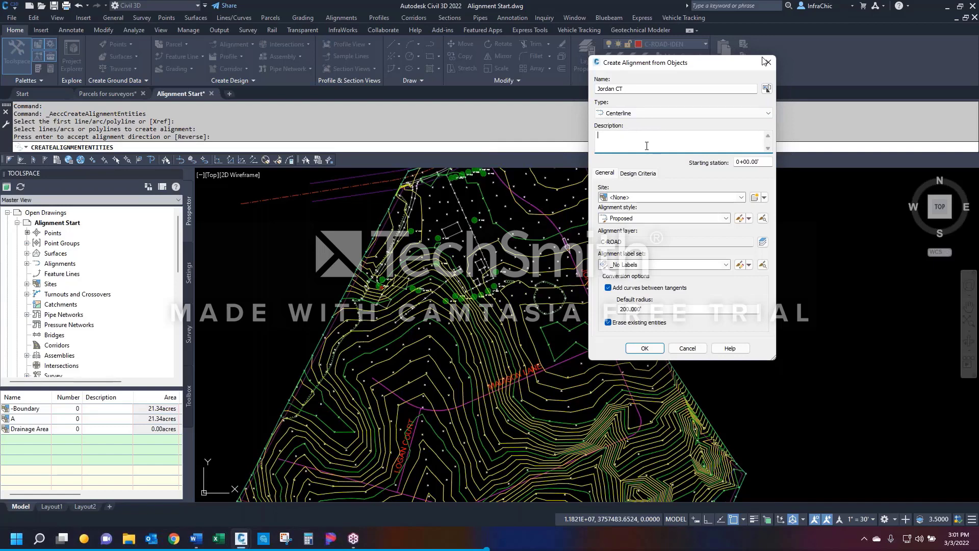
{"action": "double_click", "coordinate": [738, 162]}
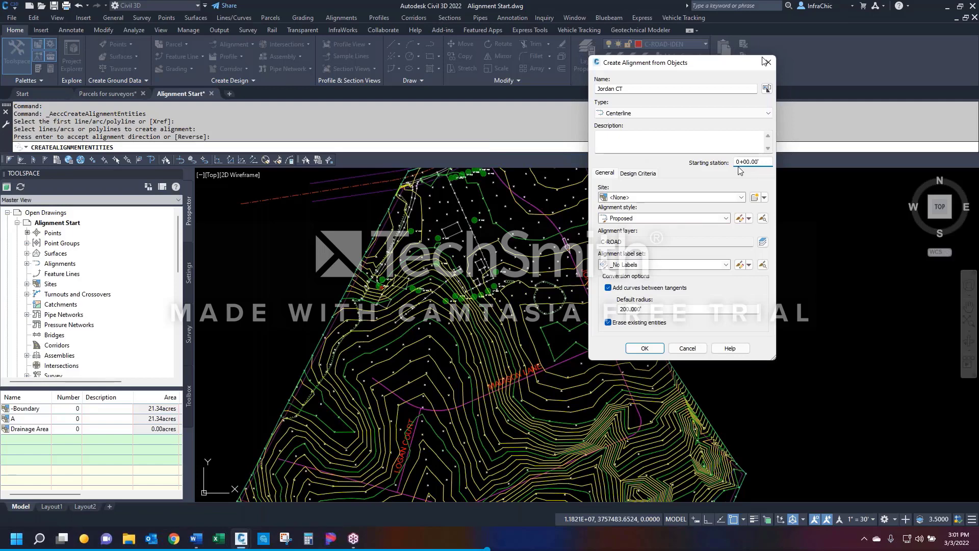
{"action": "type", "text": "1"}
{"action": "left_click", "coordinate": [653, 220]}
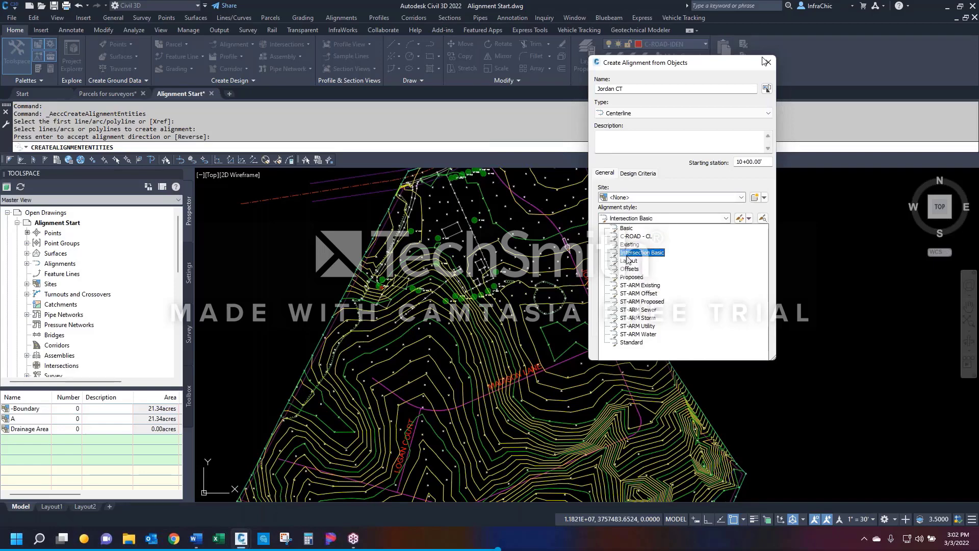
{"action": "left_click", "coordinate": [642, 301]}
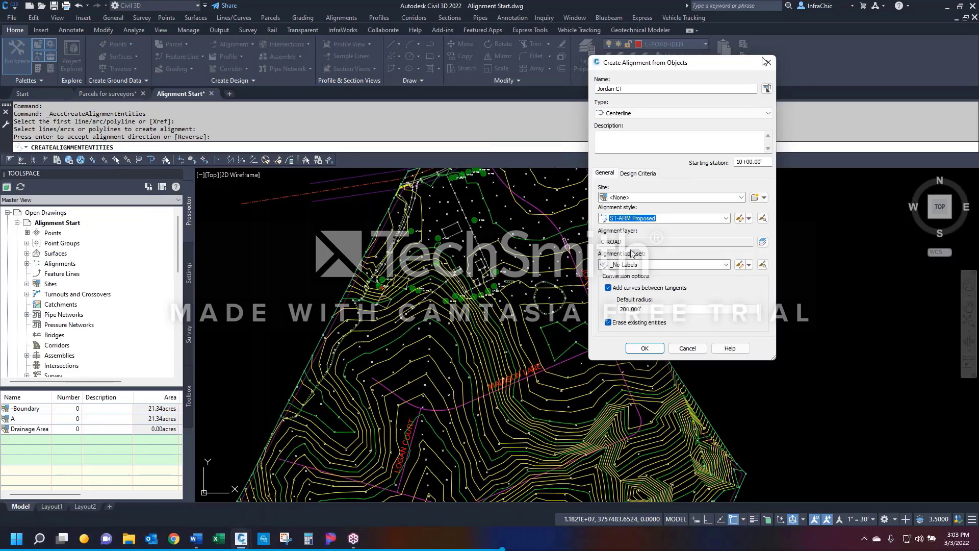
Step: Add a layer name suffix of -* to the C-ROAD base layer so the layer carries the alignment's name
{"action": "left_click", "coordinate": [763, 241]}
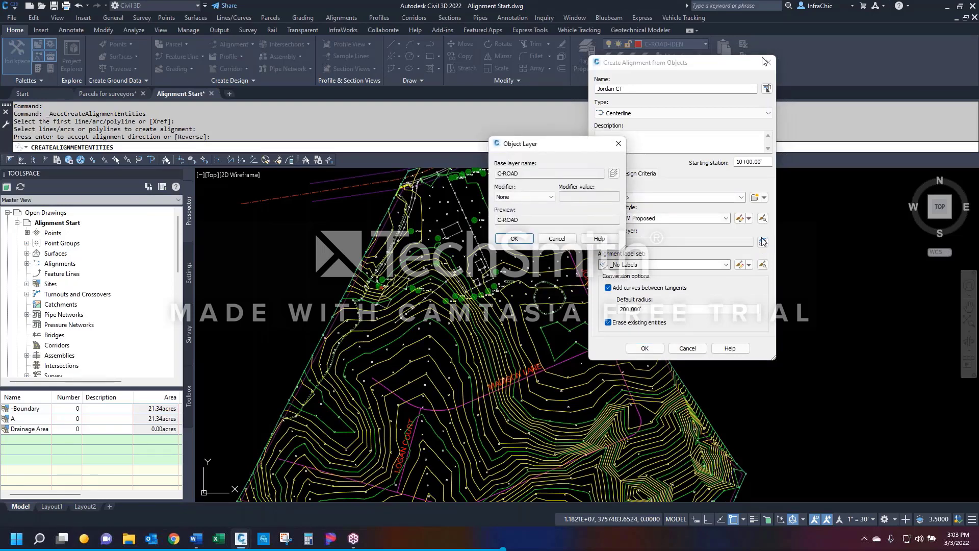
{"action": "left_click", "coordinate": [551, 196]}
{"action": "left_click", "coordinate": [552, 221]}
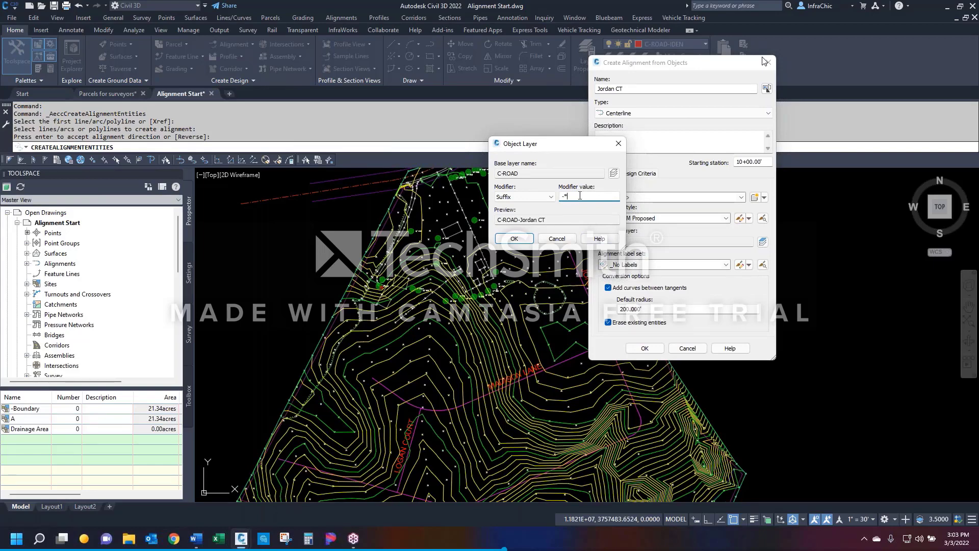
{"action": "left_click_drag", "start_coordinate": [522, 220], "coordinate": [546, 220]}
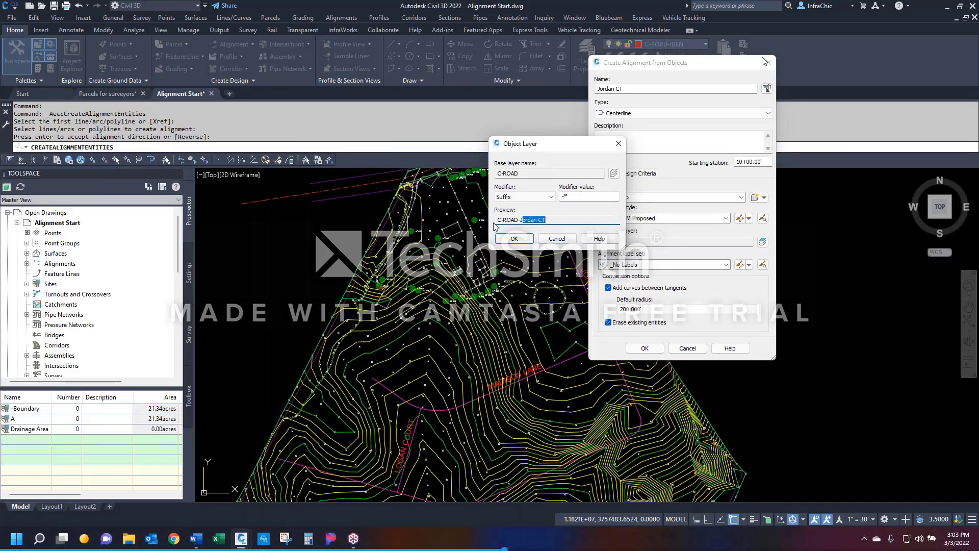
{"action": "left_click", "coordinate": [531, 218]}
{"action": "left_click", "coordinate": [511, 239]}
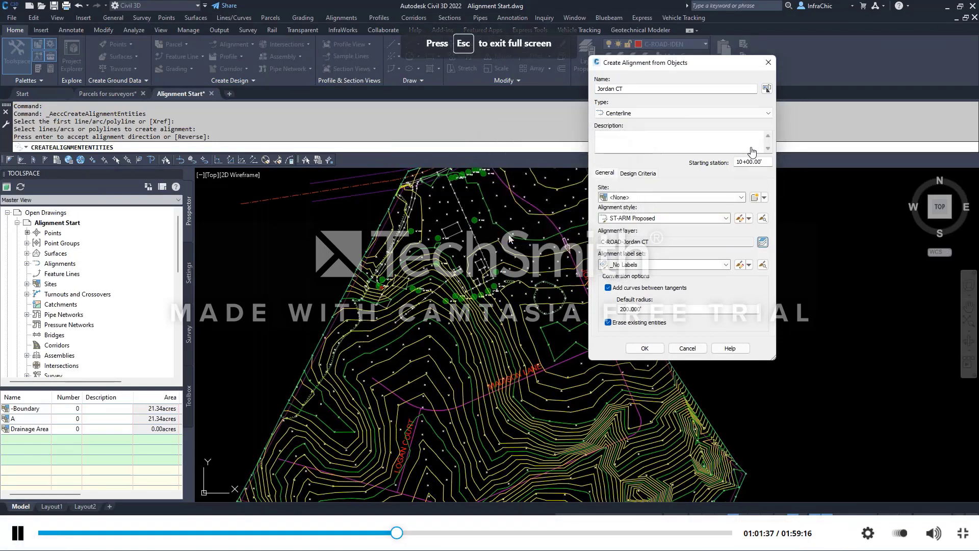
{"action": "left_click", "coordinate": [542, 331]}
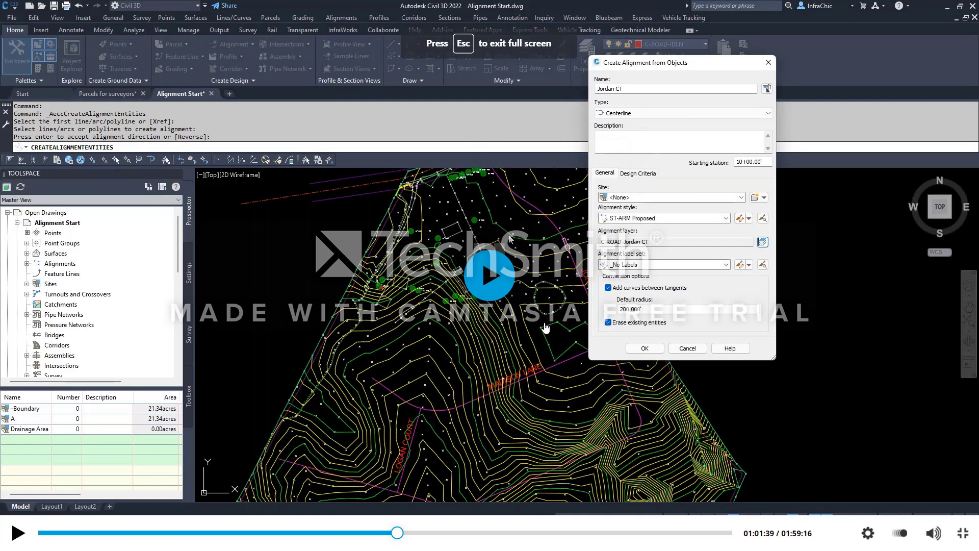
{"action": "key", "text": "Left"}
{"action": "key", "text": "Left"}
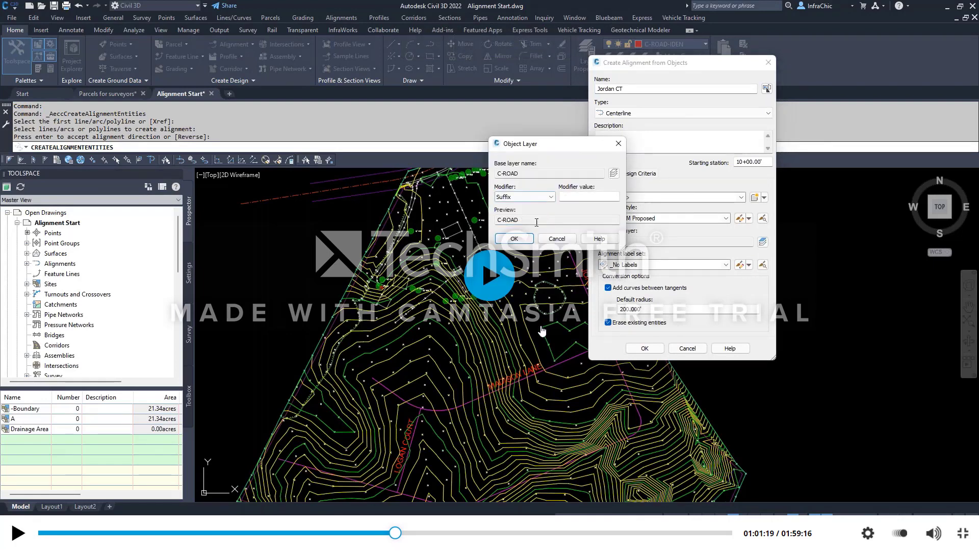
{"action": "key", "text": "Left"}
{"action": "left_click", "coordinate": [542, 331]}
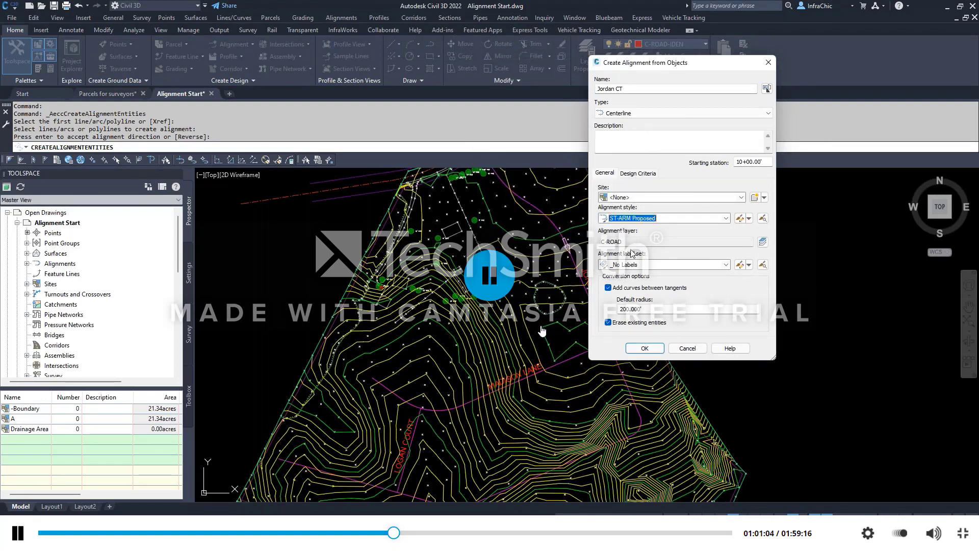
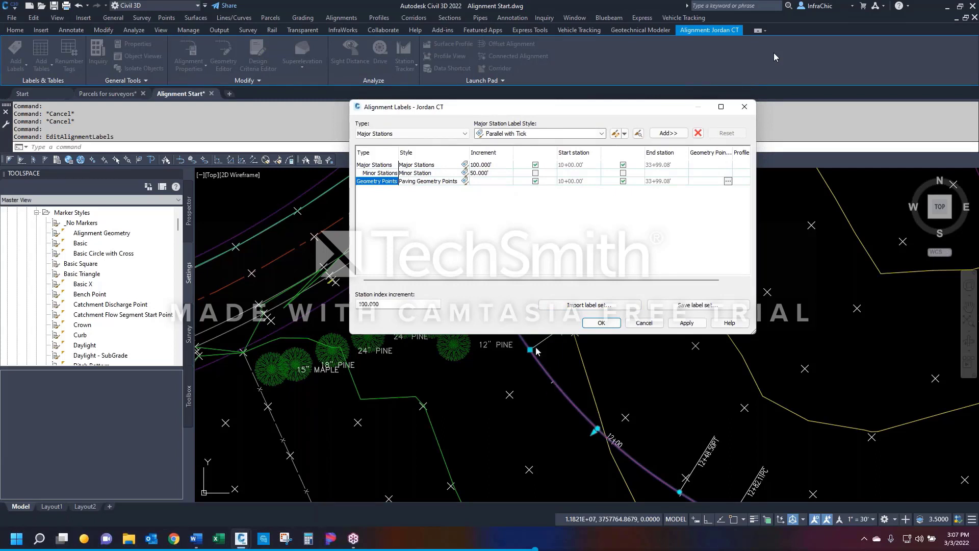
{"action": "key", "text": "Left"}
{"action": "key", "text": "Left"}
{"action": "key", "text": "Left"}
{"action": "key", "text": "Left"}
{"action": "key", "text": "Left"}
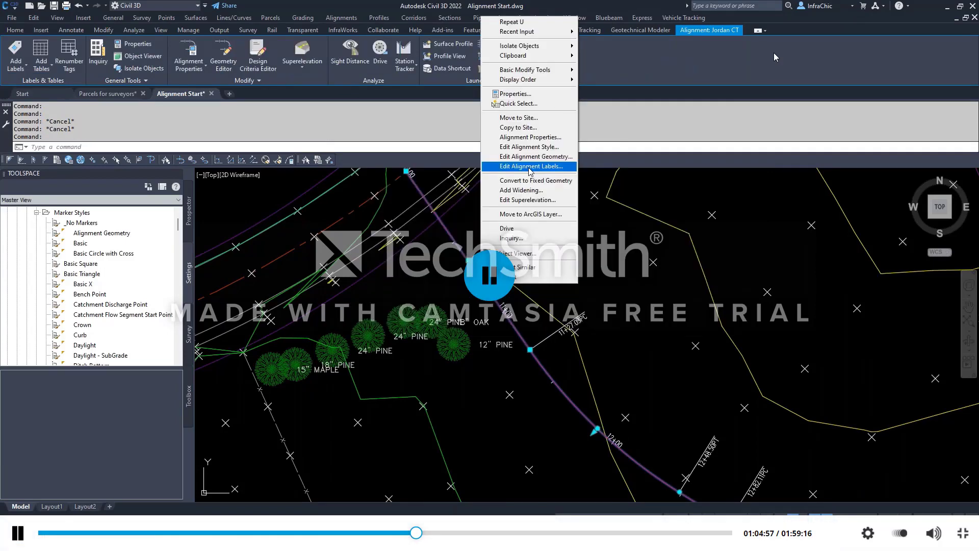
{"action": "key", "text": "Left"}
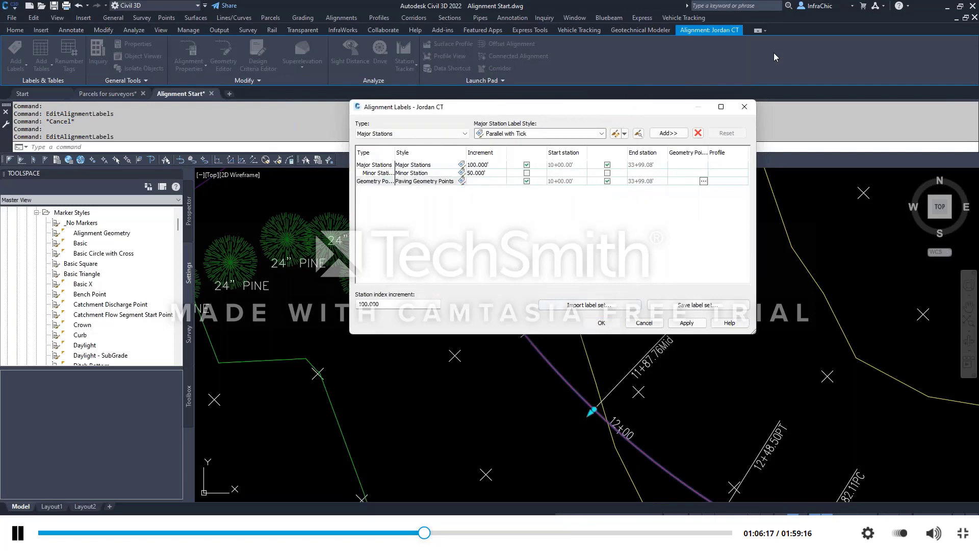
Step: Review the Station Control settings in the Jordan CT alignment's properties and close them without changes
{"action": "right_click", "coordinate": [547, 362]}
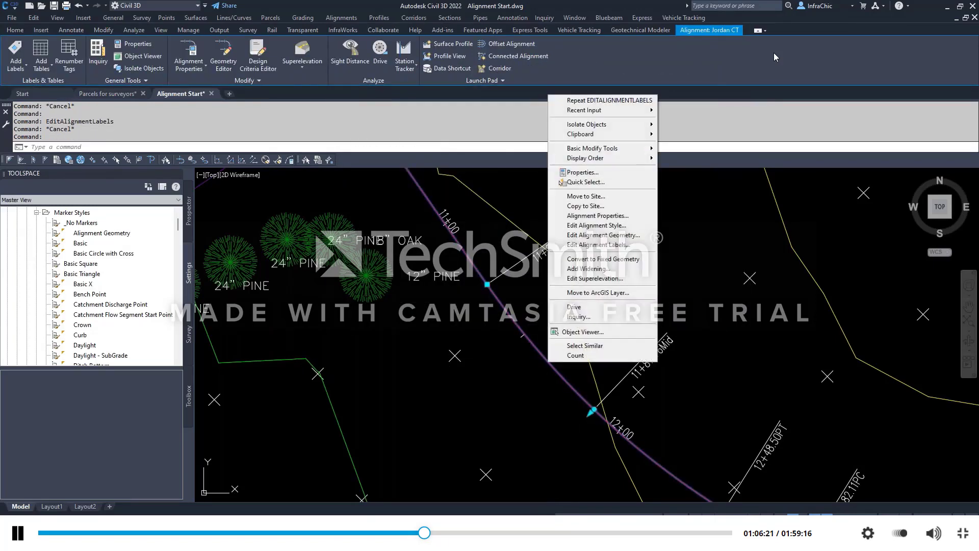
{"action": "left_click", "coordinate": [601, 216]}
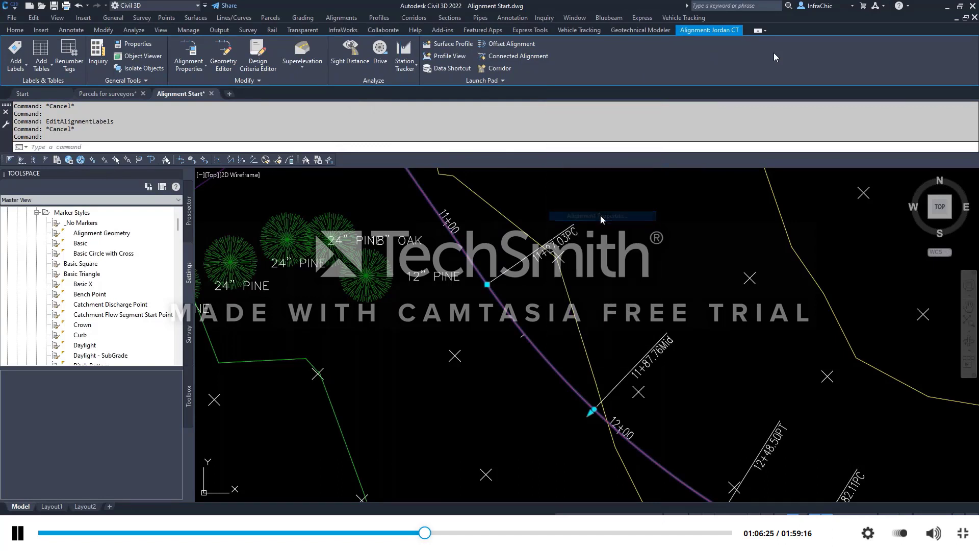
{"action": "left_click_drag", "start_coordinate": [923, 79], "coordinate": [618, 79]}
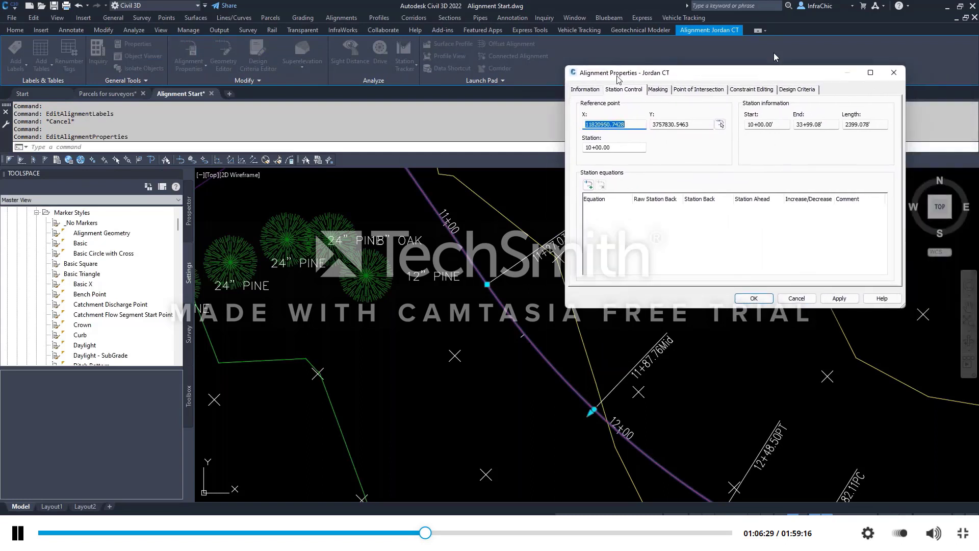
{"action": "left_click", "coordinate": [894, 74]}
{"action": "key", "text": "Escape"}
Step: Open the Jordan CT alignment's ST-ARM Proposed style for editing, move its dialog aside and show the alignment point marker settings
{"action": "left_click", "coordinate": [498, 301]}
{"action": "right_click", "coordinate": [498, 300]}
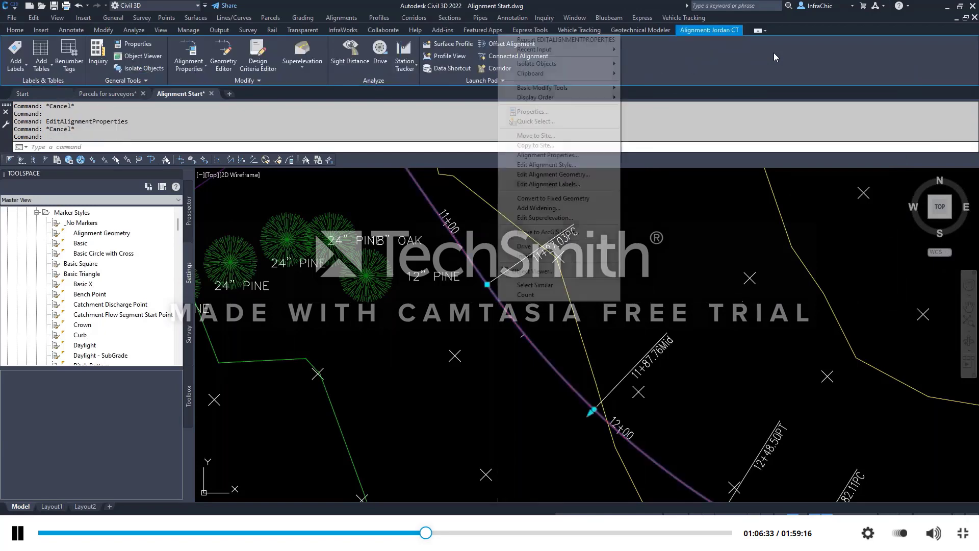
{"action": "left_click", "coordinate": [529, 164]}
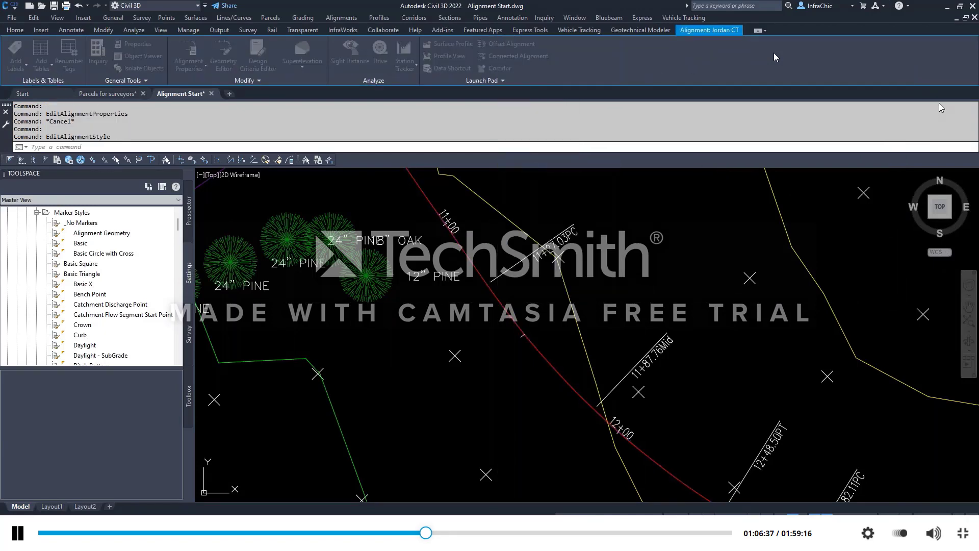
{"action": "left_click_drag", "start_coordinate": [978, 117], "coordinate": [593, 166]}
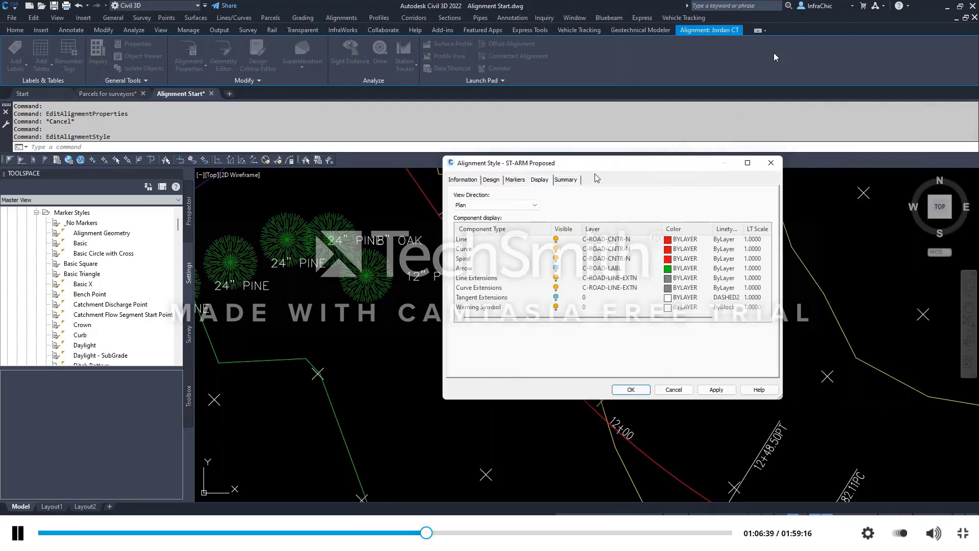
{"action": "left_click", "coordinate": [515, 181]}
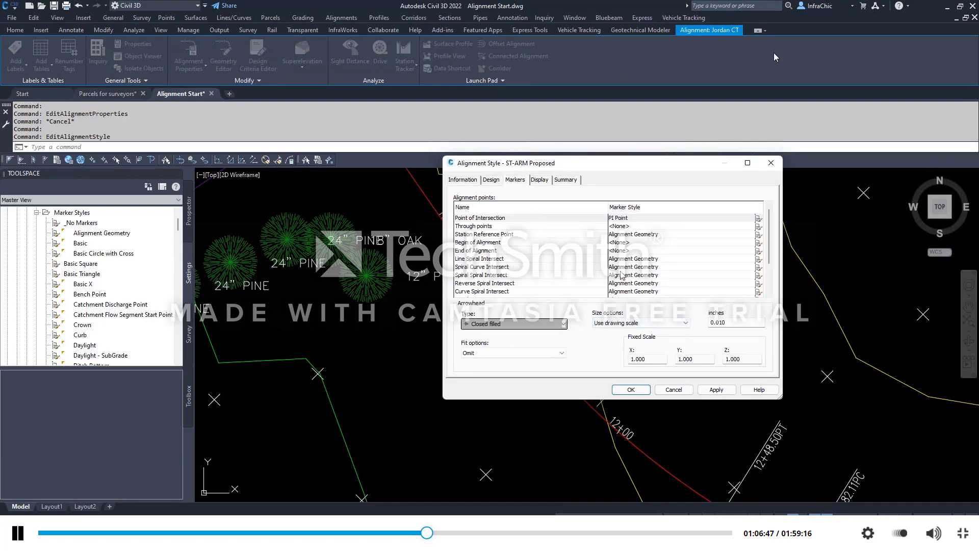
{"action": "scroll", "coordinate": [621, 271], "scroll_direction": "down", "scroll_amount": 3}
{"action": "scroll", "coordinate": [620, 271], "scroll_direction": "up", "scroll_amount": 3}
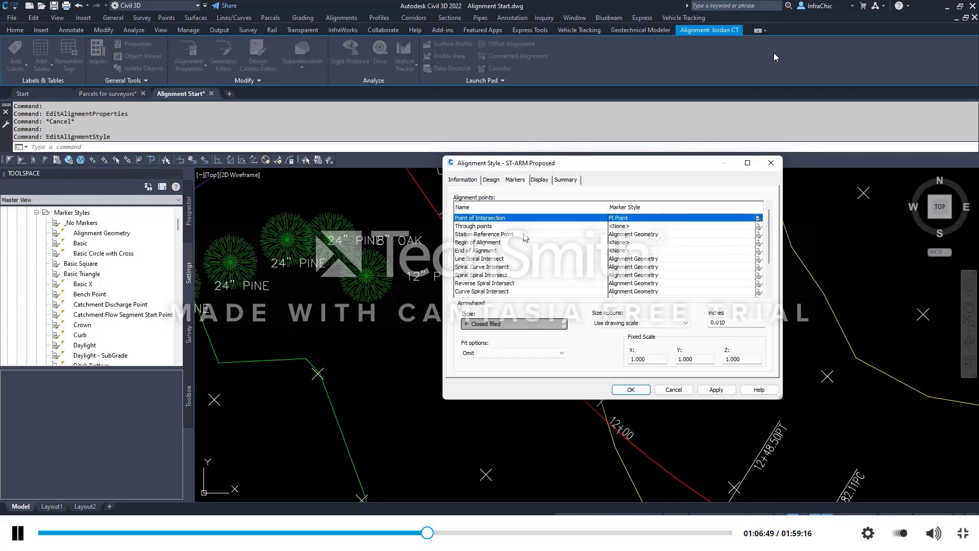
Step: Set the marker style for Line Spiral Intersect points to Marked Point
{"action": "left_click", "coordinate": [501, 235]}
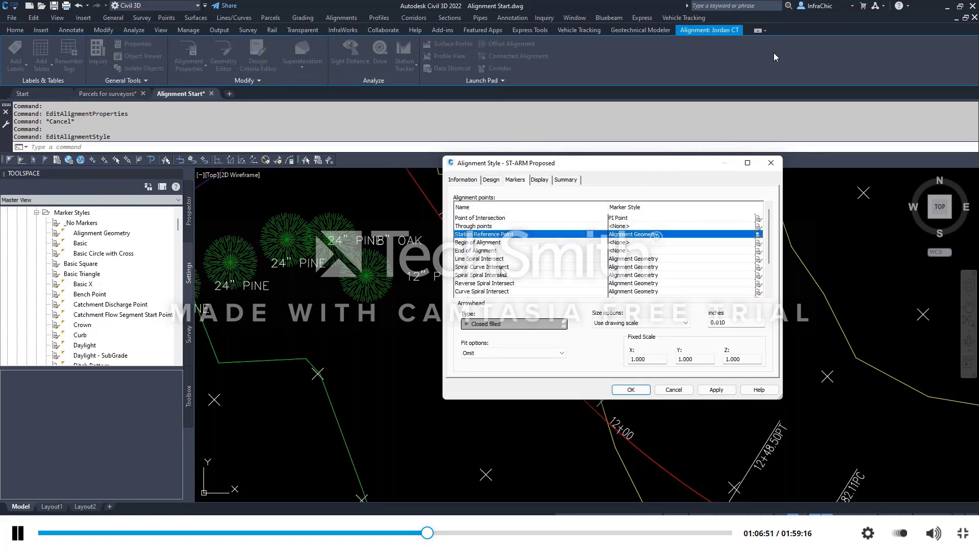
{"action": "left_click", "coordinate": [488, 259]}
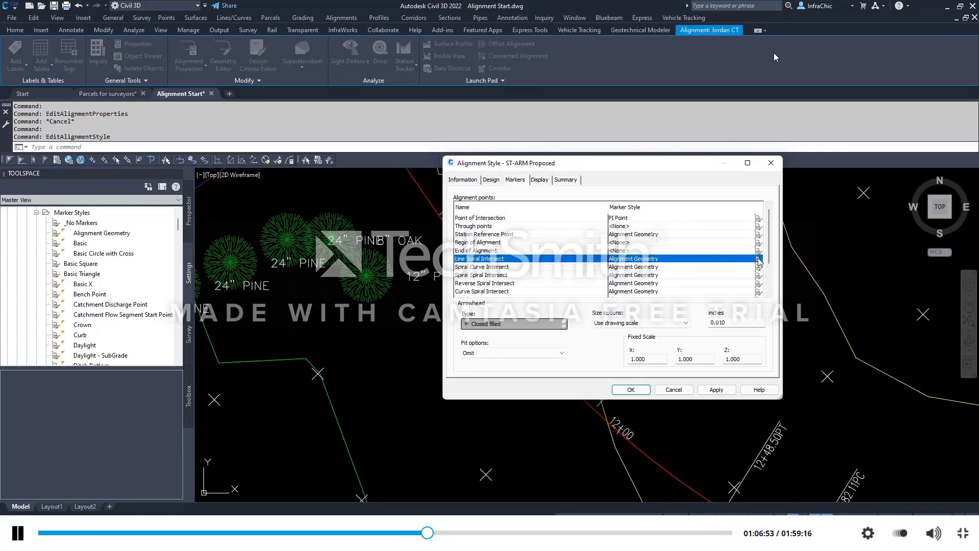
{"action": "left_click", "coordinate": [758, 259]}
{"action": "left_click", "coordinate": [561, 166]}
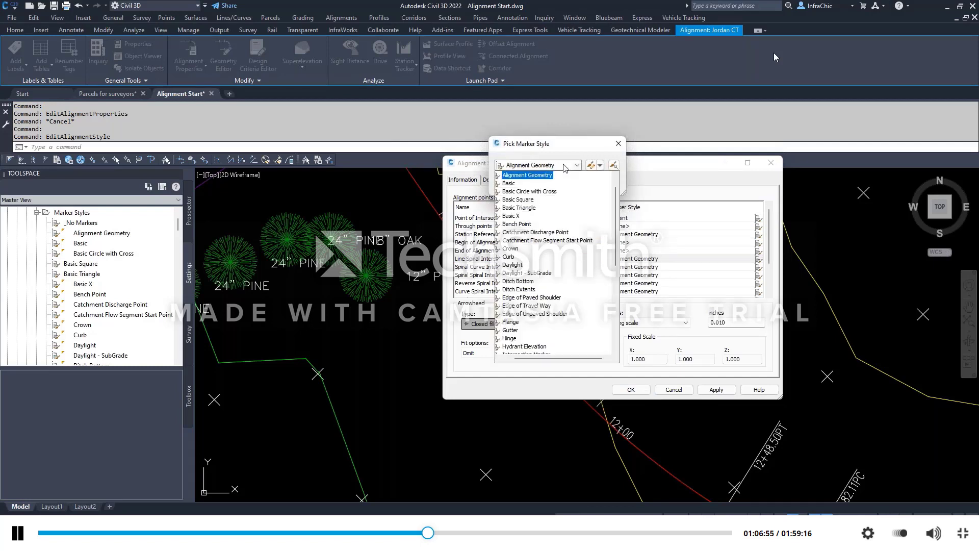
{"action": "key", "text": "Down"}
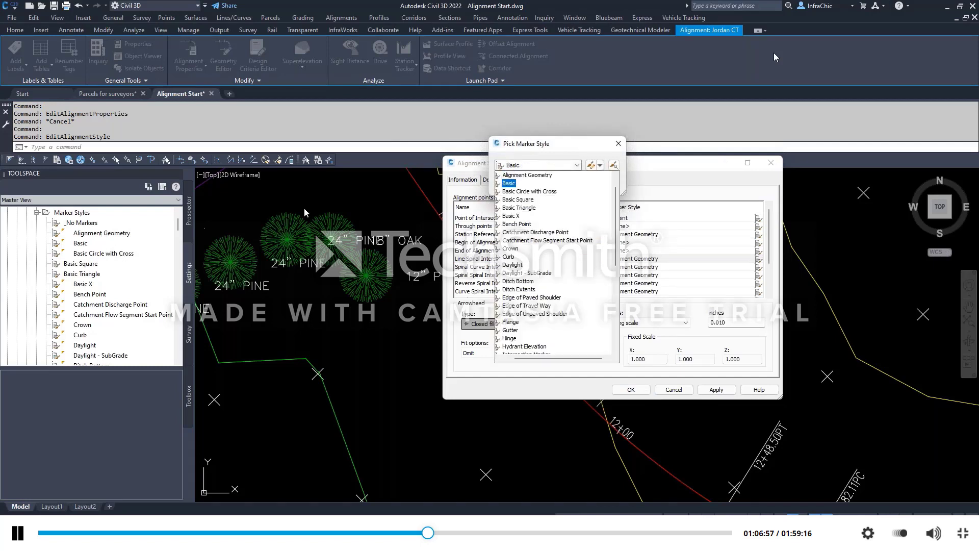
{"action": "scroll", "coordinate": [522, 298], "scroll_direction": "down", "scroll_amount": 3}
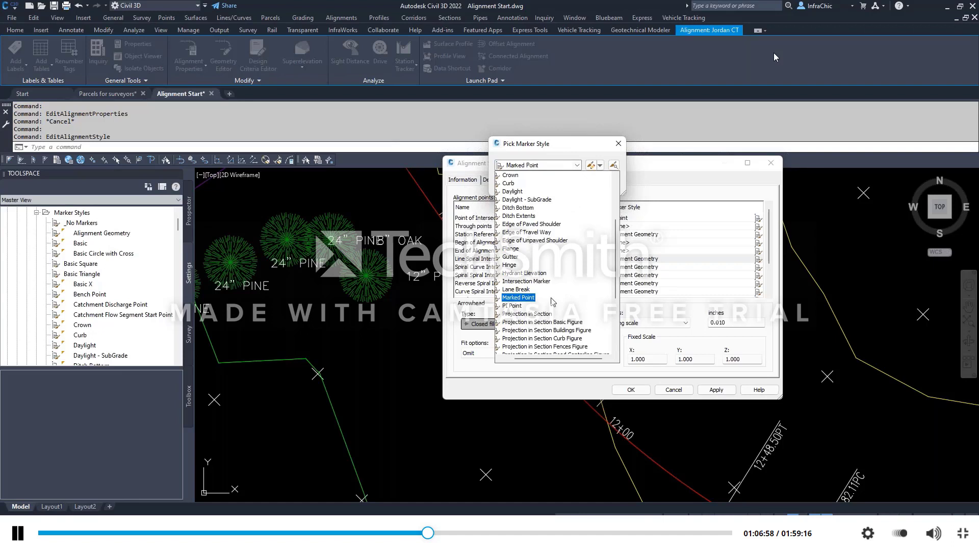
{"action": "left_click", "coordinate": [522, 297]}
{"action": "left_click", "coordinate": [514, 184]}
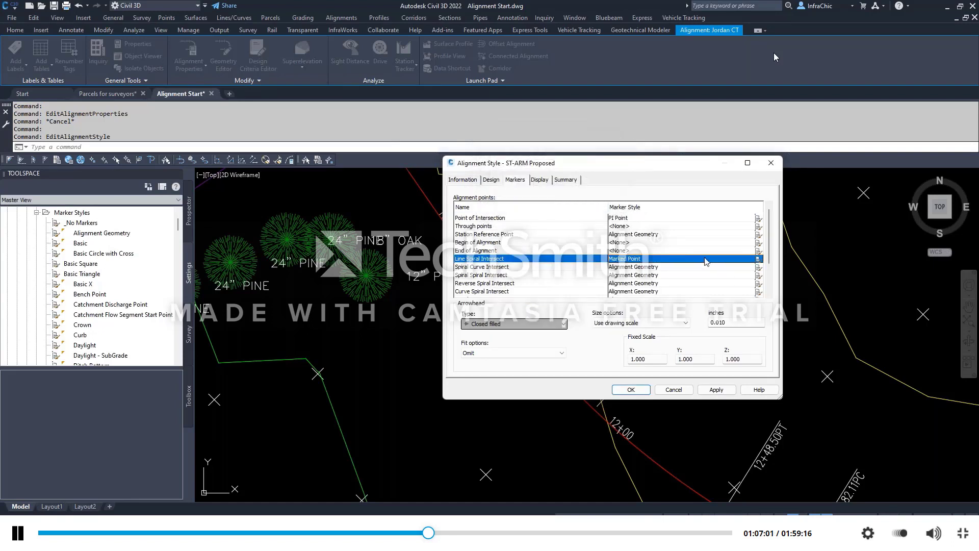
Step: Set the marker style for Spiral Curve Intersect points to Marked Point
{"action": "left_click", "coordinate": [758, 267]}
{"action": "left_click", "coordinate": [758, 267]}
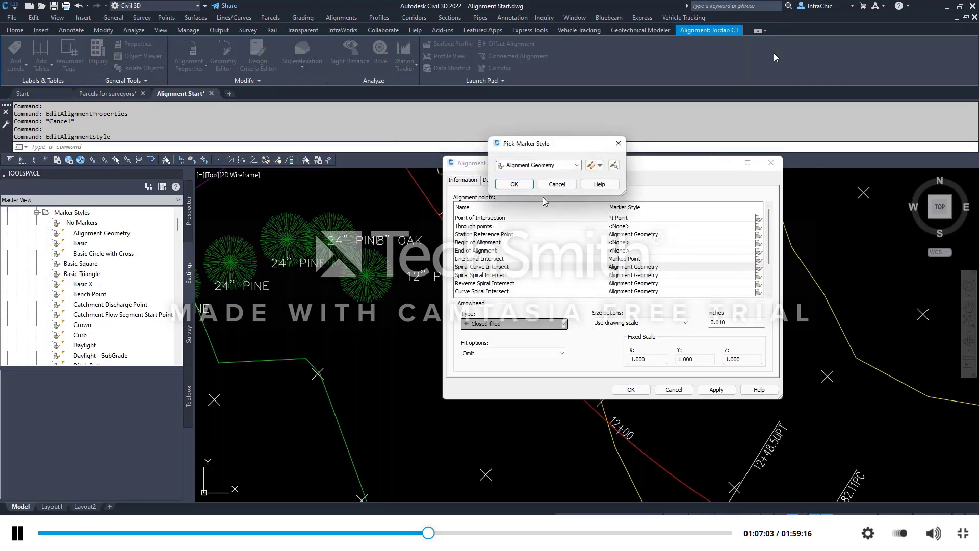
{"action": "left_click", "coordinate": [537, 165]}
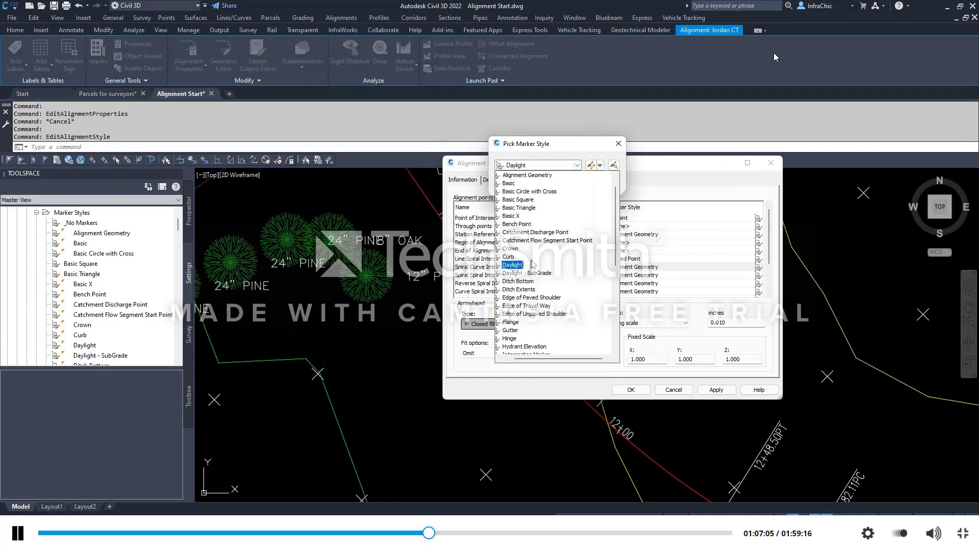
{"action": "scroll", "coordinate": [532, 263], "scroll_direction": "down", "scroll_amount": 3}
{"action": "left_click", "coordinate": [519, 297]}
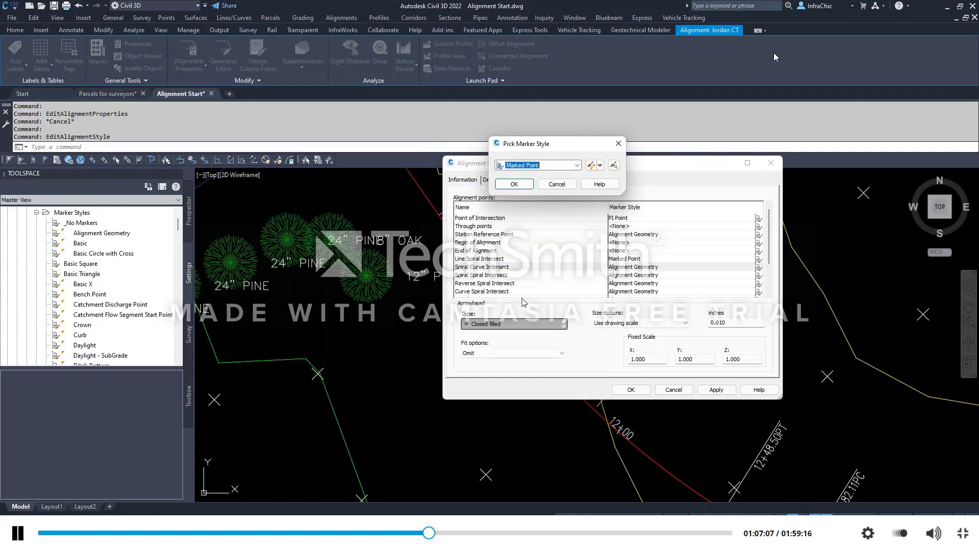
{"action": "left_click", "coordinate": [512, 184]}
Step: Set the marker style for Spiral Spiral Intersect points to Marked Point and accept the alignment style changes
{"action": "left_click", "coordinate": [759, 276]}
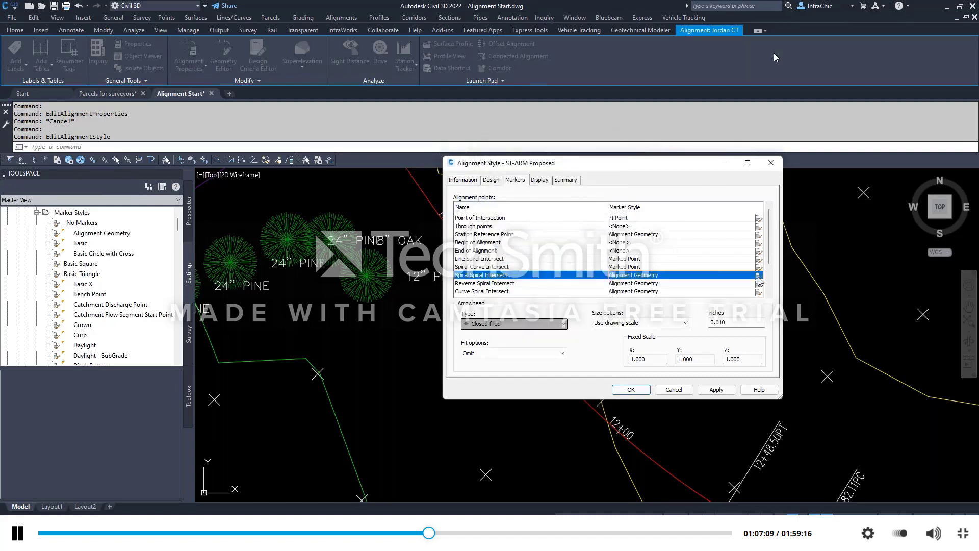
{"action": "left_click", "coordinate": [758, 278]}
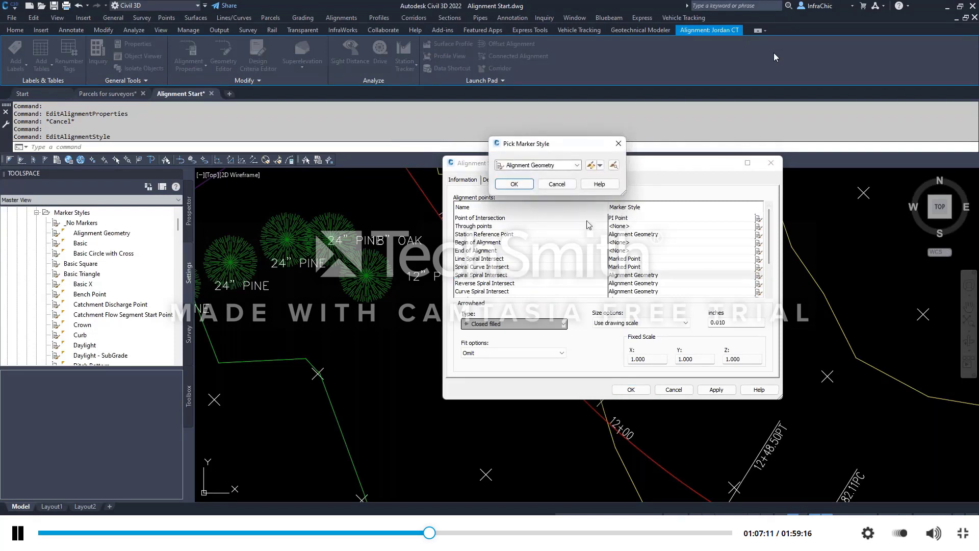
{"action": "left_click", "coordinate": [559, 165]}
{"action": "scroll", "coordinate": [515, 266], "scroll_direction": "down", "scroll_amount": 3}
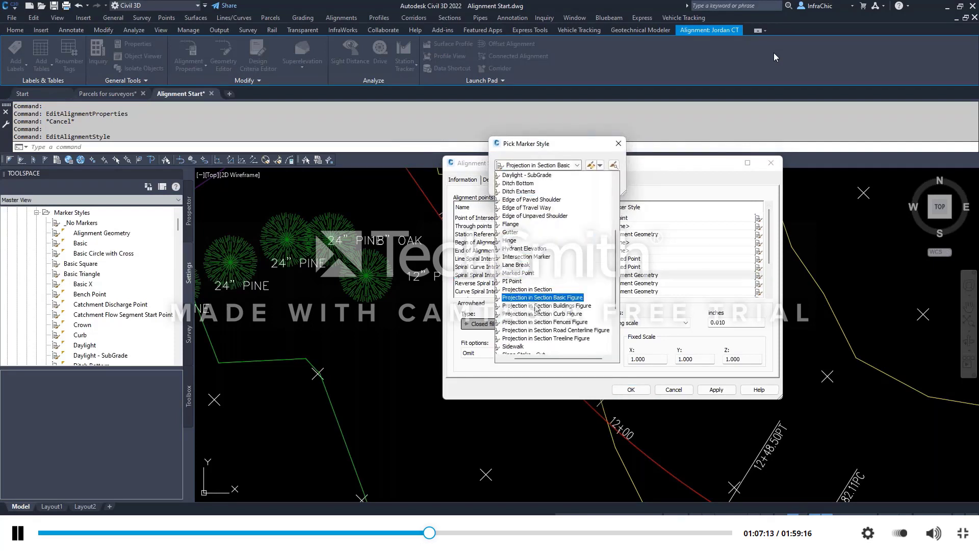
{"action": "left_click", "coordinate": [513, 274]}
{"action": "left_click", "coordinate": [513, 183]}
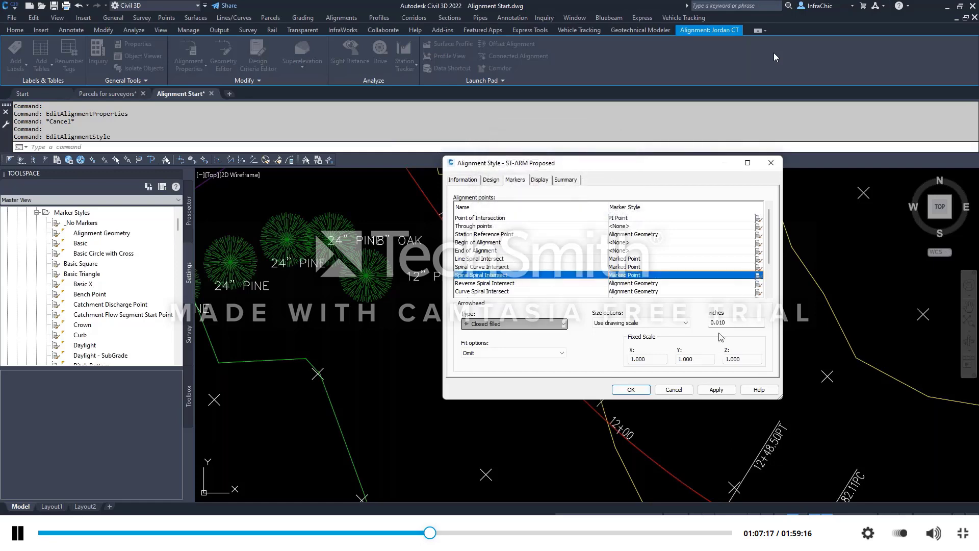
{"action": "left_click", "coordinate": [630, 389]}
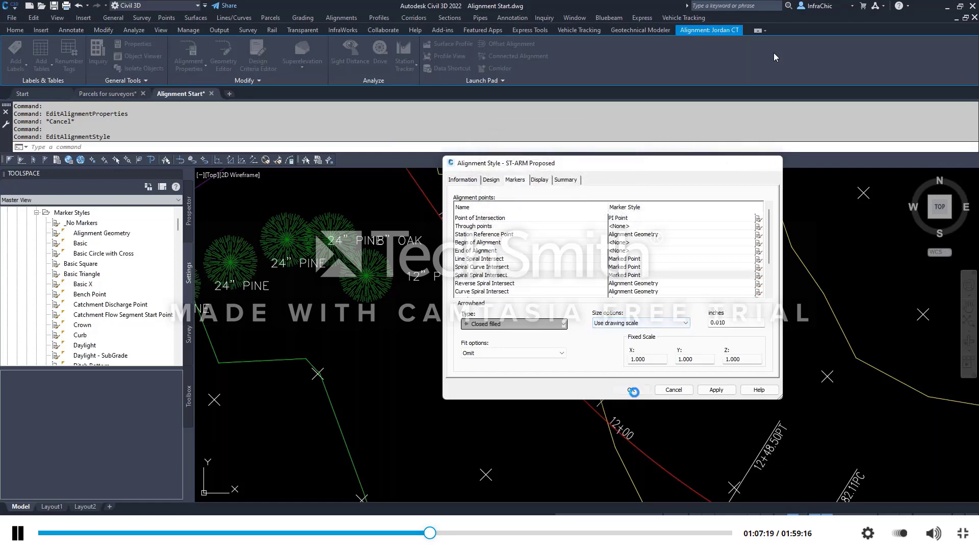
Step: Reopen the Jordan CT alignment's style and set the marker style for Station Reference Point to Marked Point
{"action": "scroll", "coordinate": [529, 331], "scroll_direction": "up", "scroll_amount": 6}
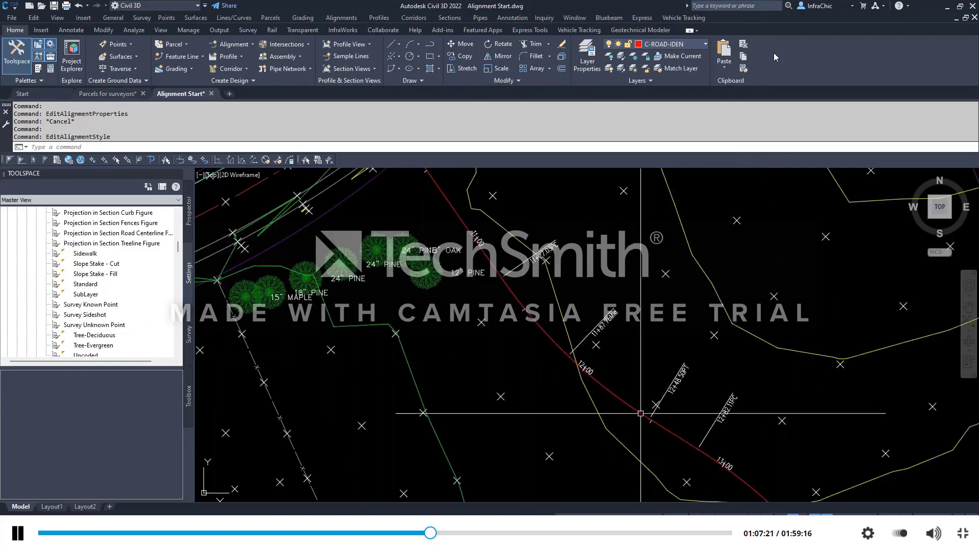
{"action": "scroll", "coordinate": [621, 375], "scroll_direction": "up", "scroll_amount": 4}
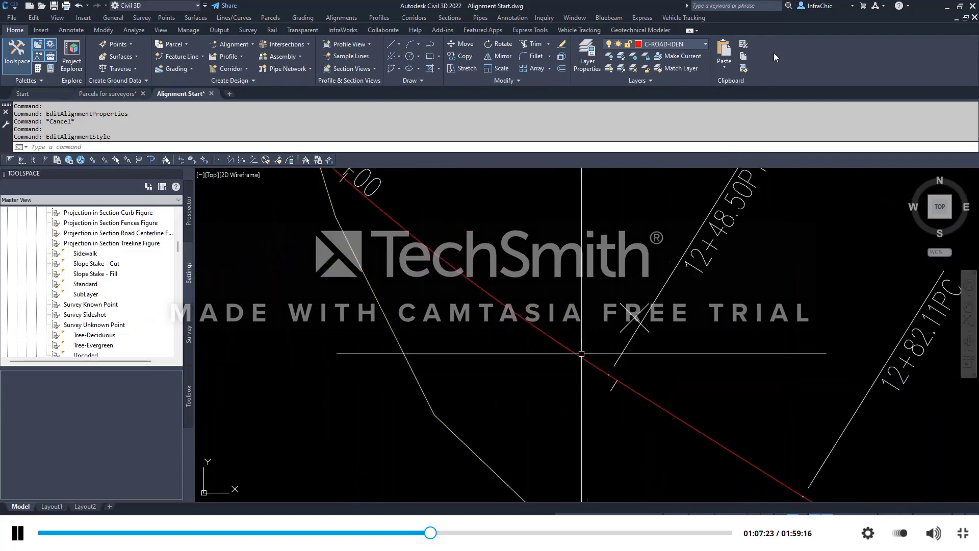
{"action": "left_click", "coordinate": [570, 346]}
{"action": "right_click", "coordinate": [571, 346]}
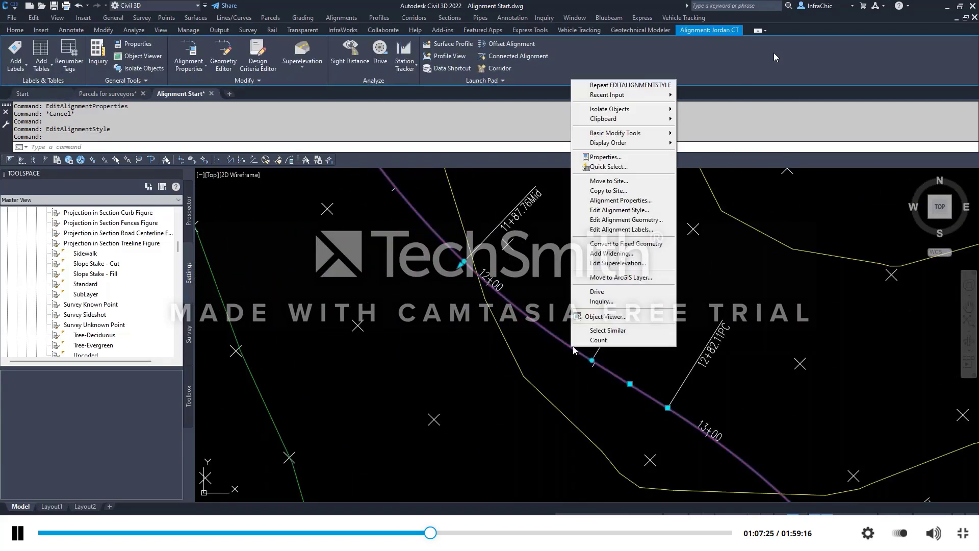
{"action": "left_click", "coordinate": [622, 213]}
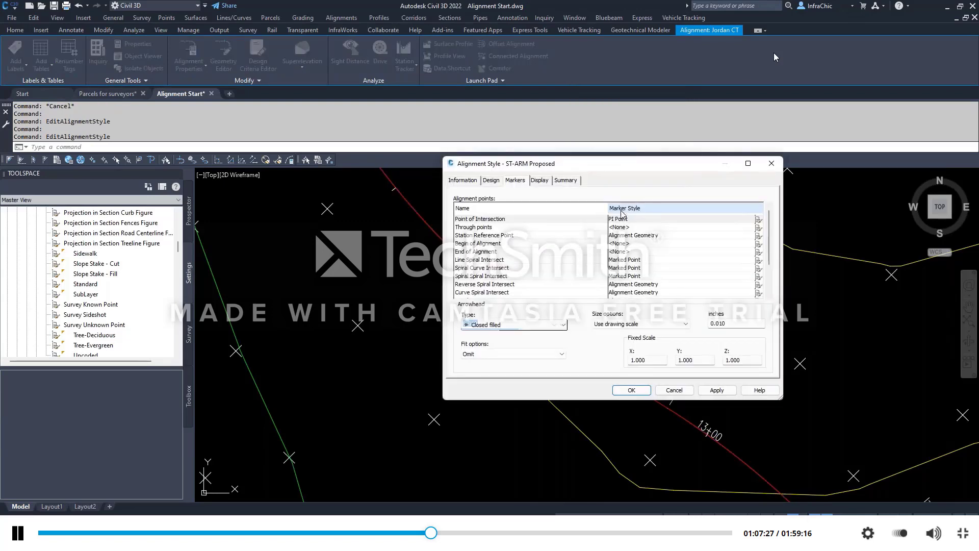
{"action": "left_click", "coordinate": [616, 235]}
{"action": "left_click", "coordinate": [764, 237]}
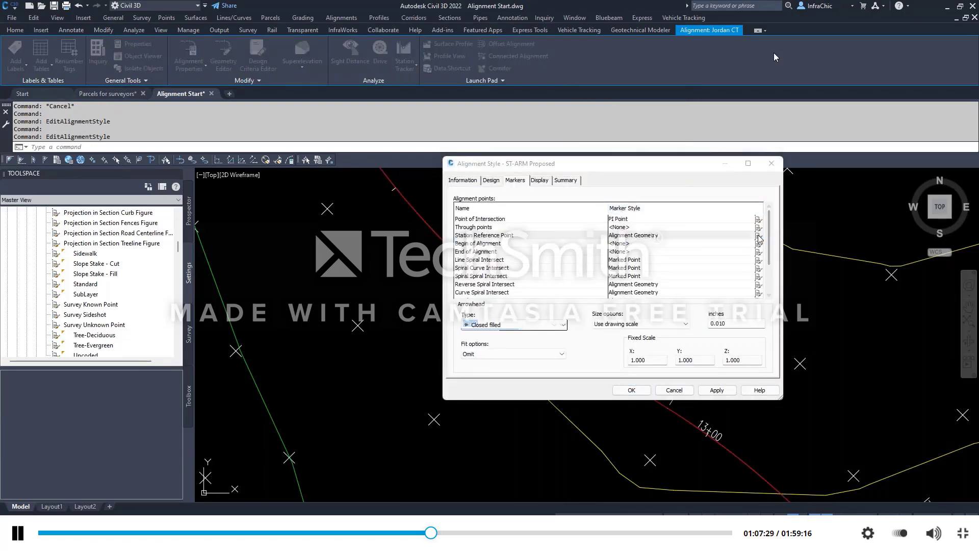
{"action": "left_click", "coordinate": [552, 165]}
{"action": "scroll", "coordinate": [545, 282], "scroll_direction": "down", "scroll_amount": 3}
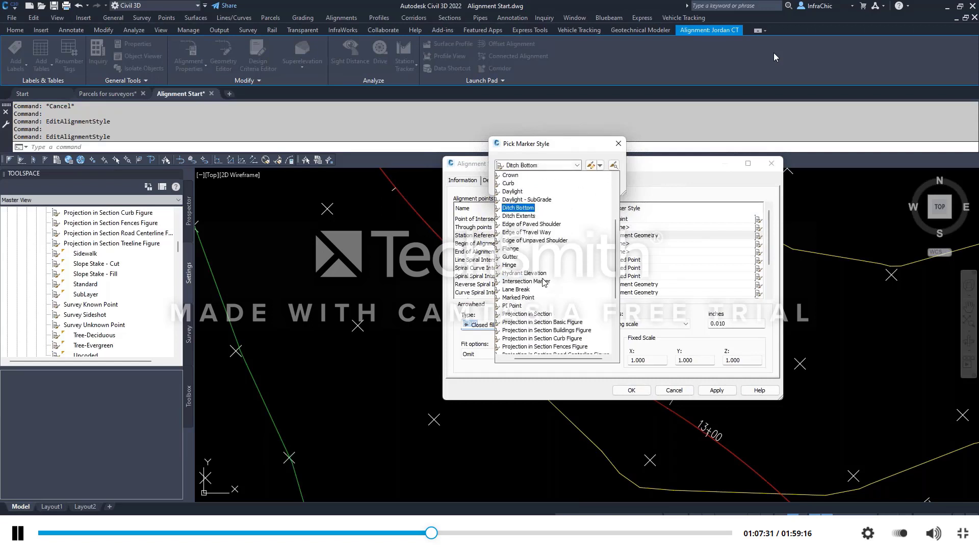
{"action": "left_click", "coordinate": [520, 299]}
{"action": "left_click", "coordinate": [515, 184]}
Step: Set the marker style for Line Curve Intersect points to Marked Point
{"action": "scroll", "coordinate": [665, 277], "scroll_direction": "down", "scroll_amount": 2}
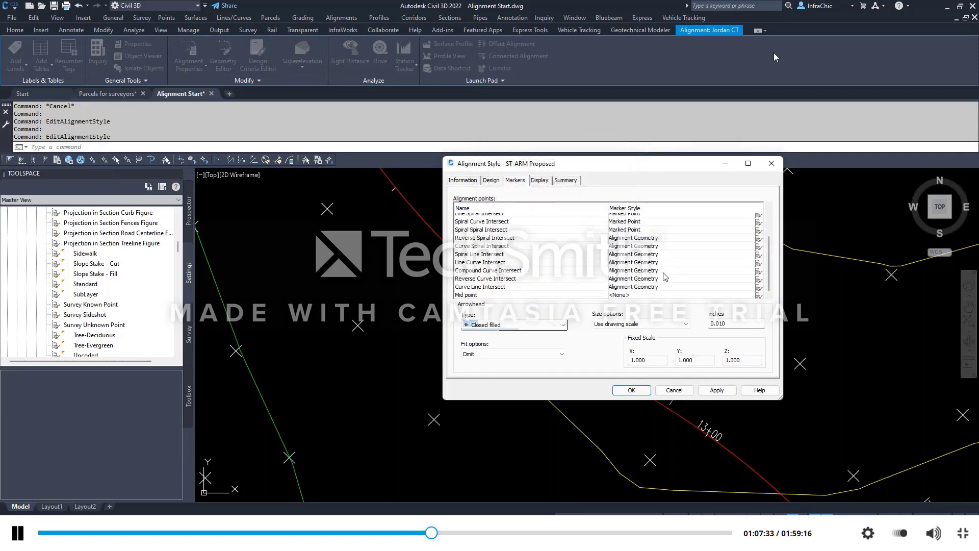
{"action": "left_click", "coordinate": [488, 239]}
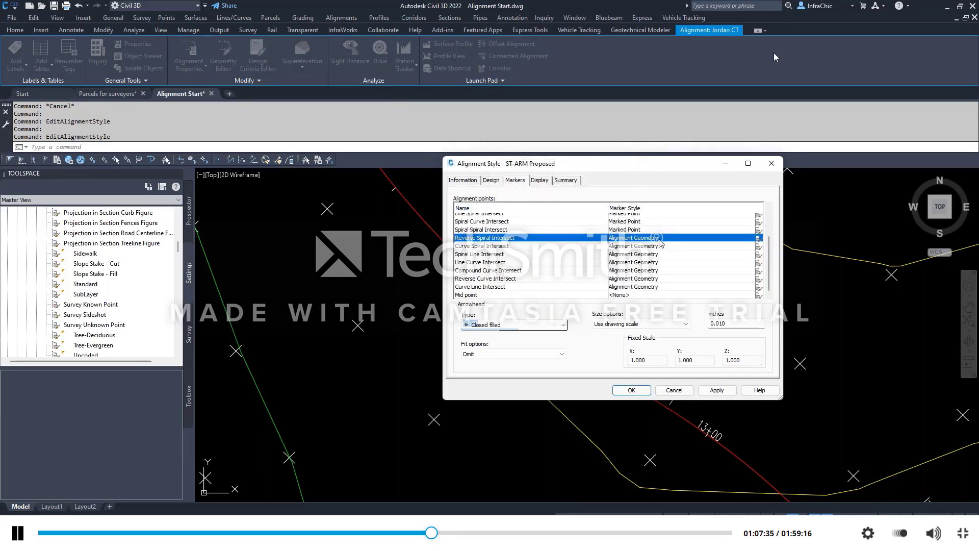
{"action": "left_click", "coordinate": [493, 262]}
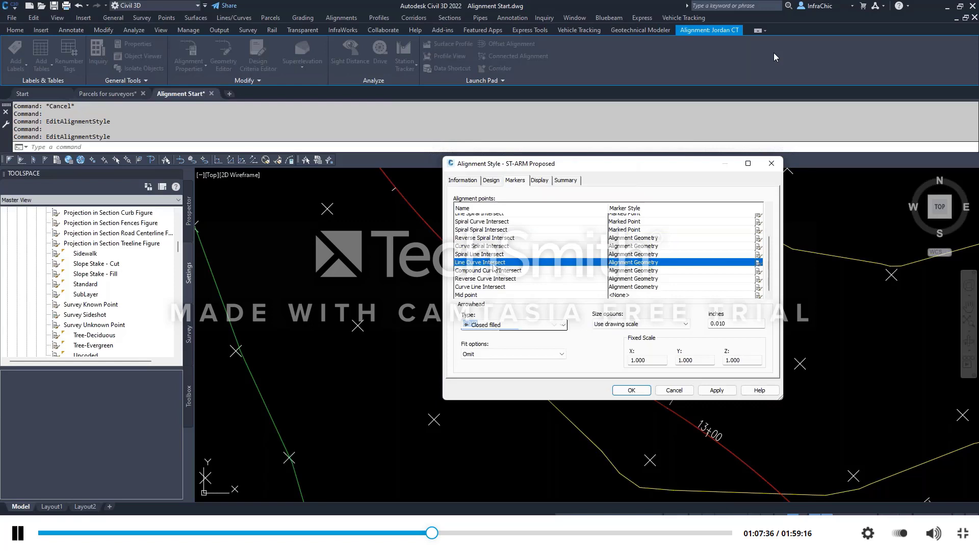
{"action": "left_click", "coordinate": [758, 263]}
{"action": "left_click", "coordinate": [534, 169]}
{"action": "scroll", "coordinate": [515, 240], "scroll_direction": "down", "scroll_amount": 4}
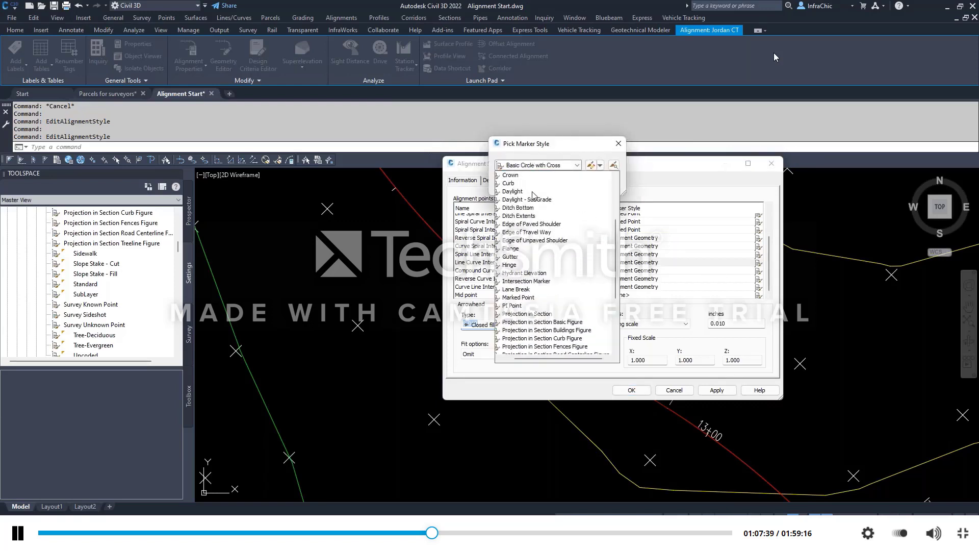
{"action": "left_click", "coordinate": [518, 249]}
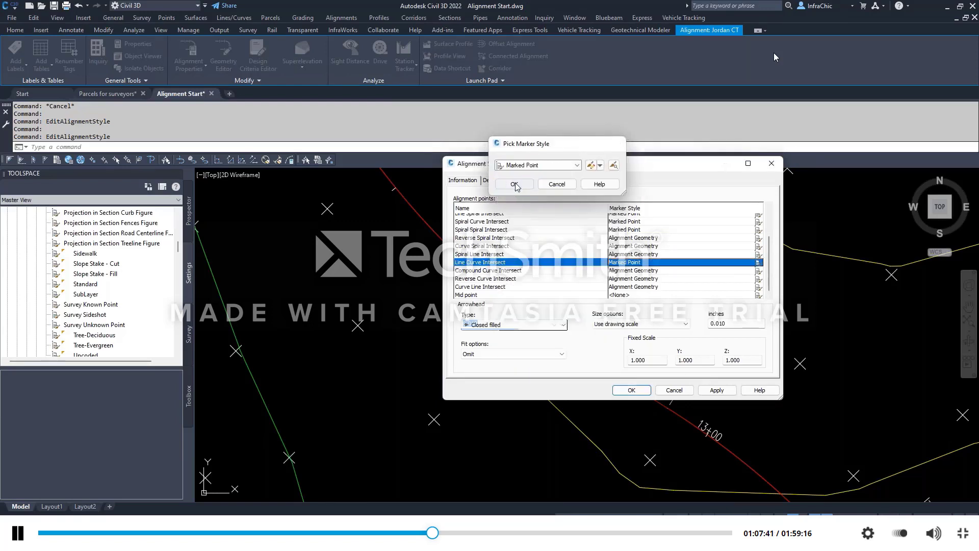
{"action": "left_click", "coordinate": [511, 185]}
Step: Set the marker style for Compound Curve Intersect points to Marked Point
{"action": "left_click", "coordinate": [485, 272]}
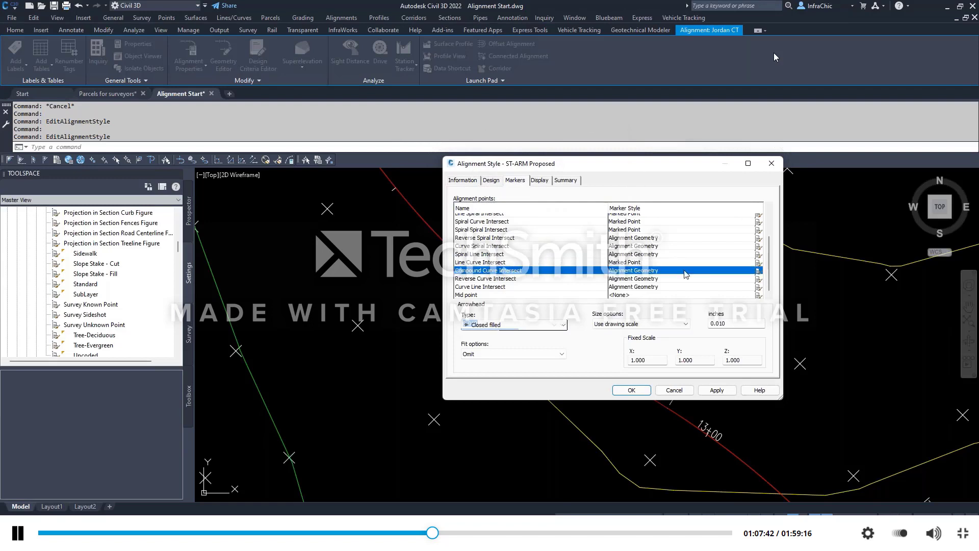
{"action": "left_click", "coordinate": [758, 270]}
{"action": "left_click", "coordinate": [539, 166]}
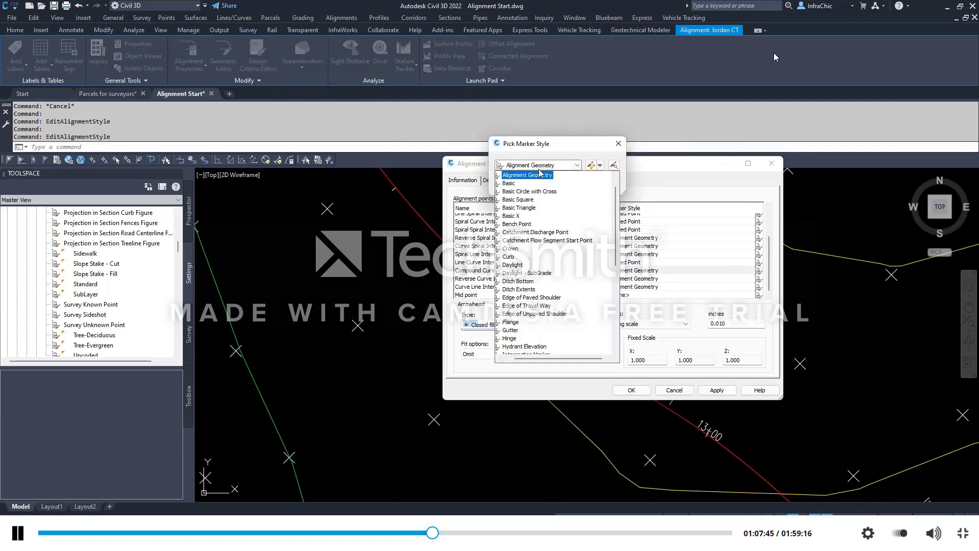
{"action": "scroll", "coordinate": [539, 214], "scroll_direction": "down", "scroll_amount": 5}
{"action": "left_click", "coordinate": [517, 248]}
{"action": "left_click", "coordinate": [511, 186]}
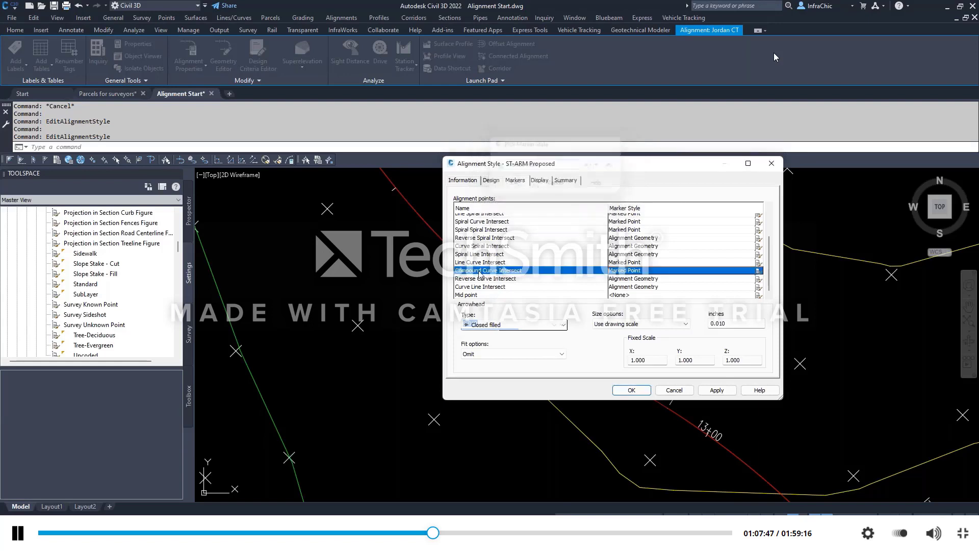
Step: Set the Curve Line Intersect marker in the ST-ARM Proposed alignment style to Marked Point and accept the style
{"action": "left_click", "coordinate": [492, 288]}
{"action": "left_click", "coordinate": [758, 287]}
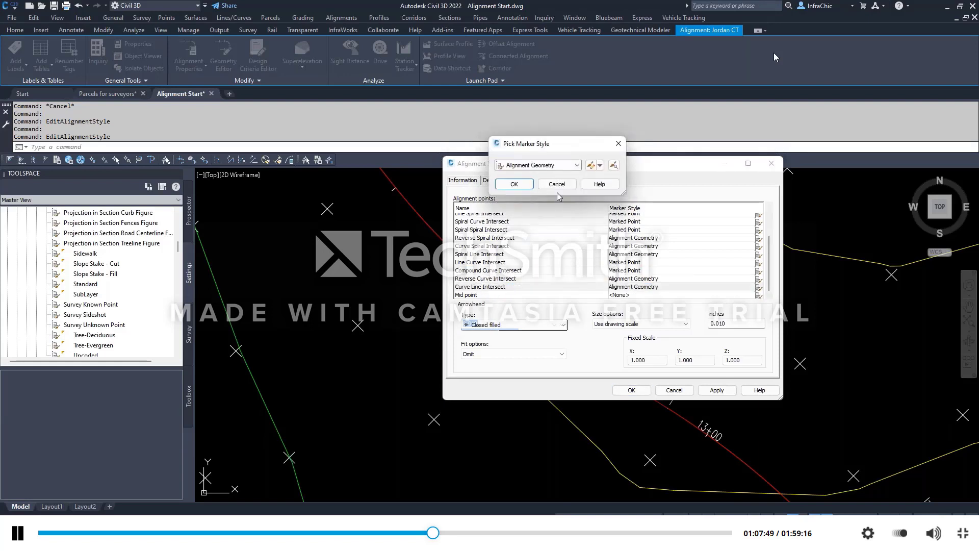
{"action": "left_click", "coordinate": [539, 165]}
{"action": "scroll", "coordinate": [534, 251], "scroll_direction": "down", "scroll_amount": 4}
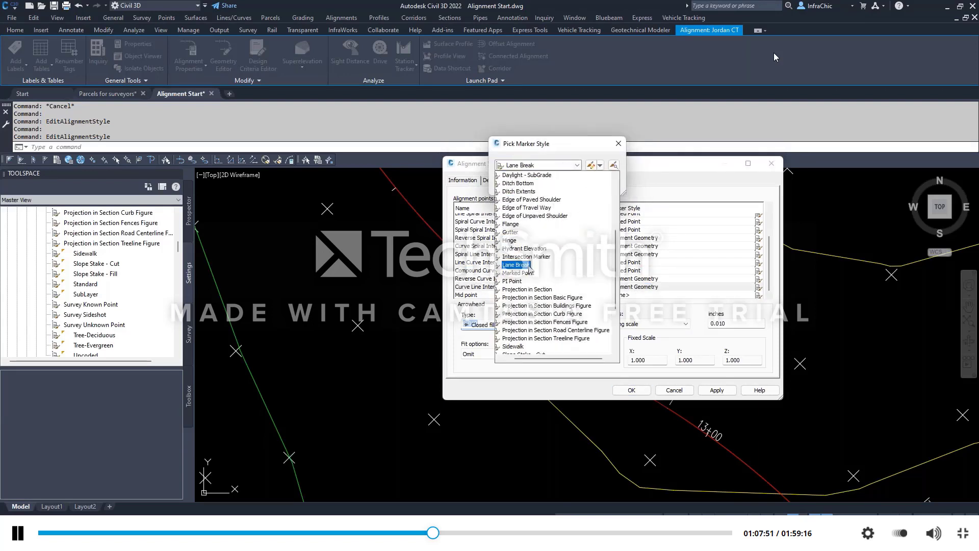
{"action": "left_click", "coordinate": [520, 273]}
{"action": "left_click", "coordinate": [514, 183]}
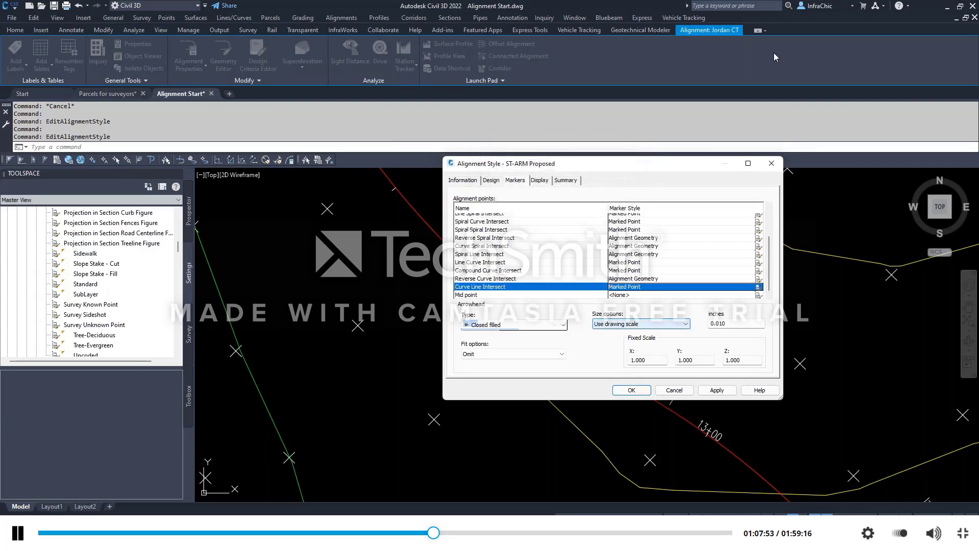
{"action": "left_click", "coordinate": [631, 390]}
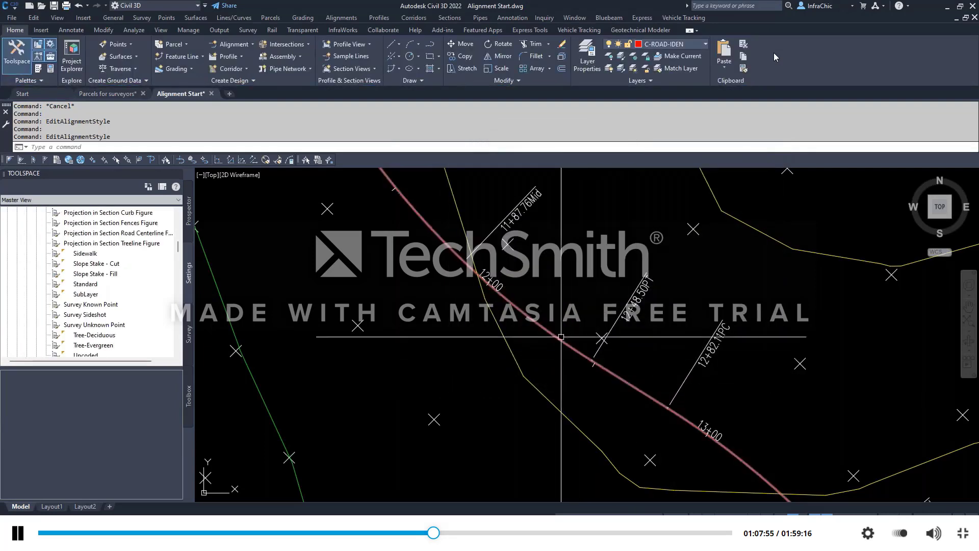
Step: Edit the Jordan CT alignment's style and open the Marked Point marker style assigned to Line Spiral Intersect
{"action": "scroll", "coordinate": [587, 364], "scroll_direction": "down", "scroll_amount": 3}
{"action": "scroll", "coordinate": [523, 300], "scroll_direction": "up", "scroll_amount": 5}
{"action": "scroll", "coordinate": [522, 300], "scroll_direction": "up", "scroll_amount": 5}
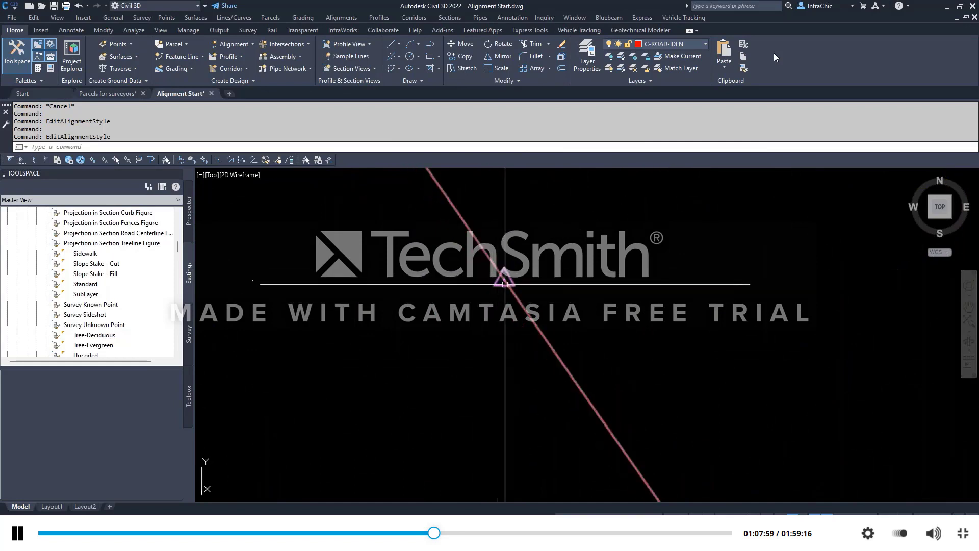
{"action": "left_click", "coordinate": [536, 306]}
{"action": "left_click", "coordinate": [533, 309]}
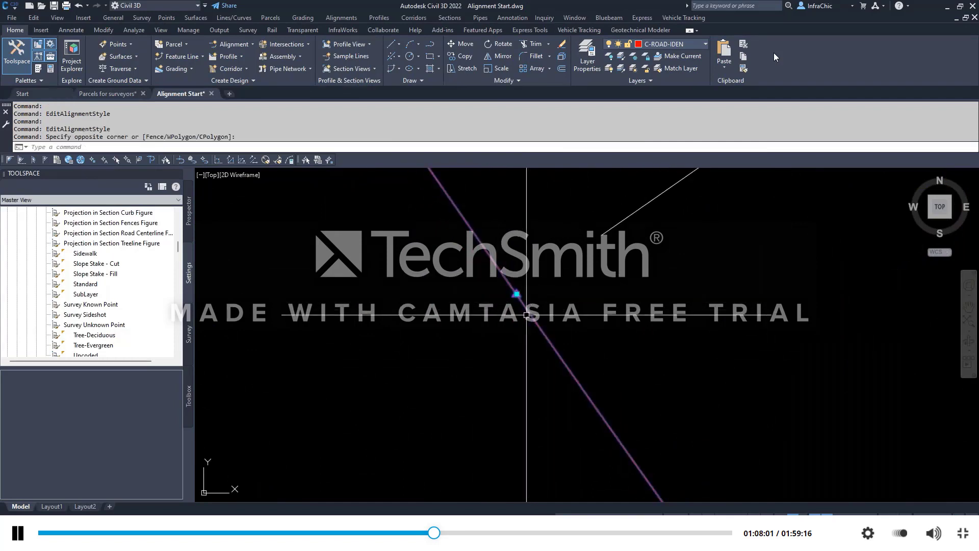
{"action": "right_click", "coordinate": [531, 308]}
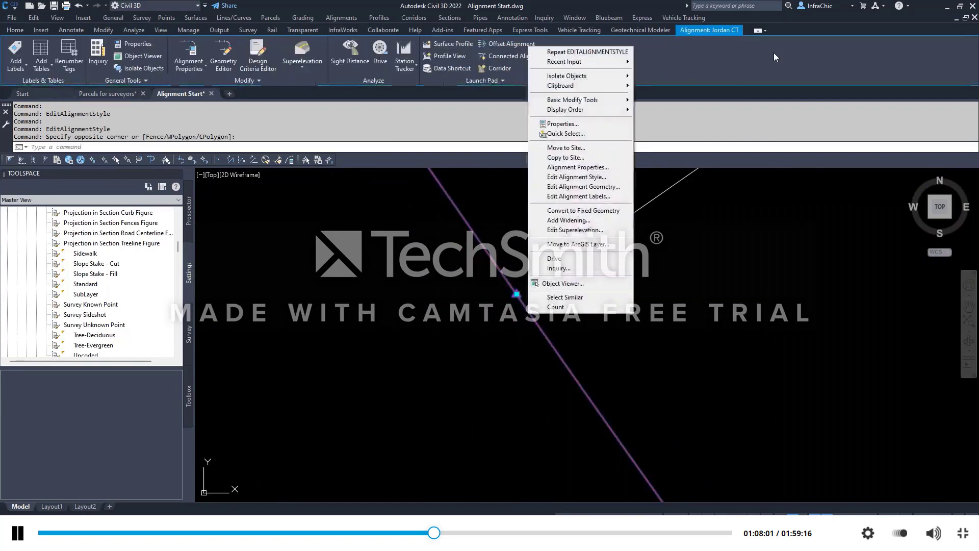
{"action": "left_click", "coordinate": [575, 176]}
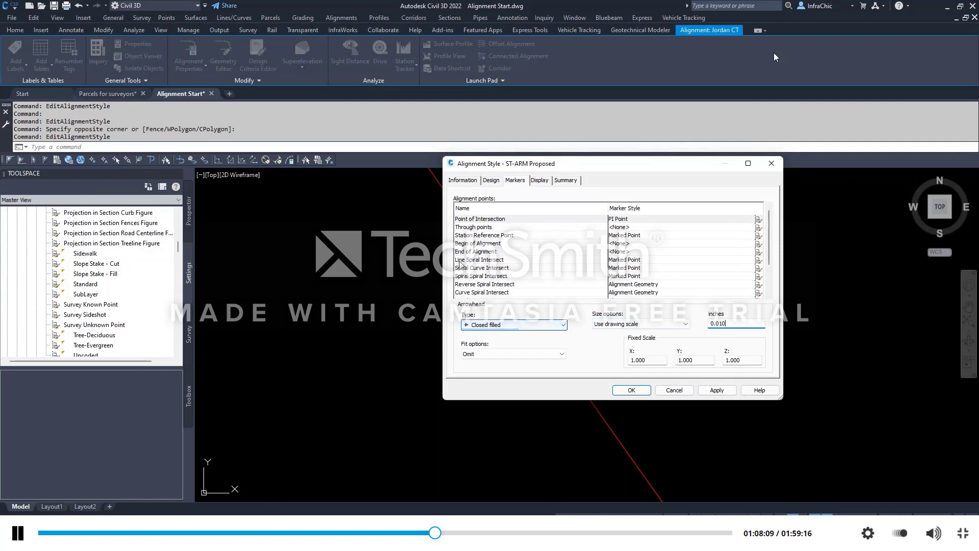
{"action": "left_click", "coordinate": [703, 260]}
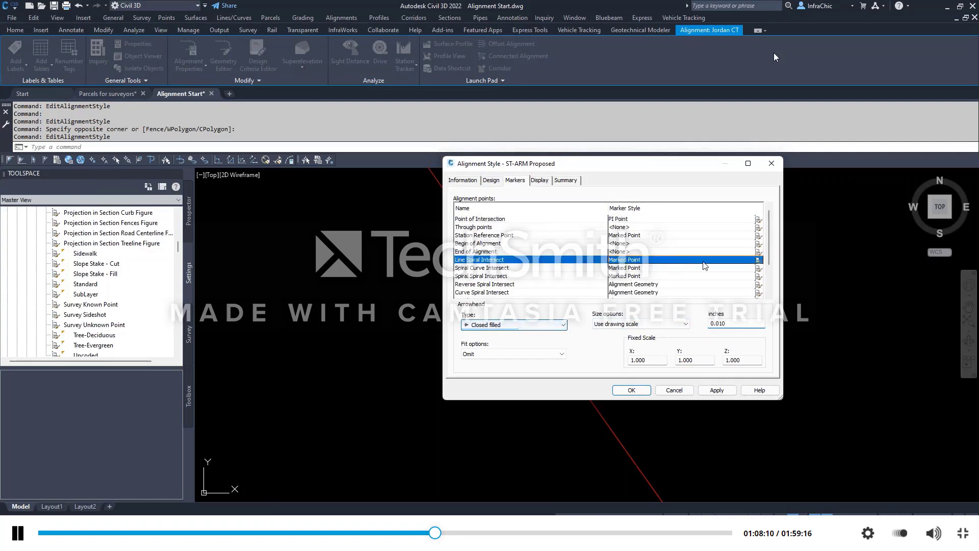
{"action": "left_click", "coordinate": [758, 260]}
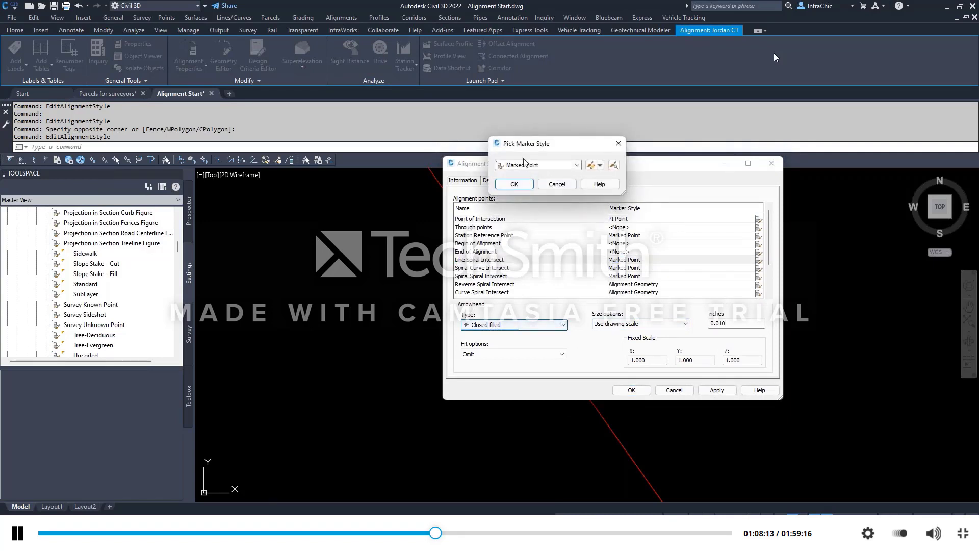
{"action": "left_click", "coordinate": [591, 166]}
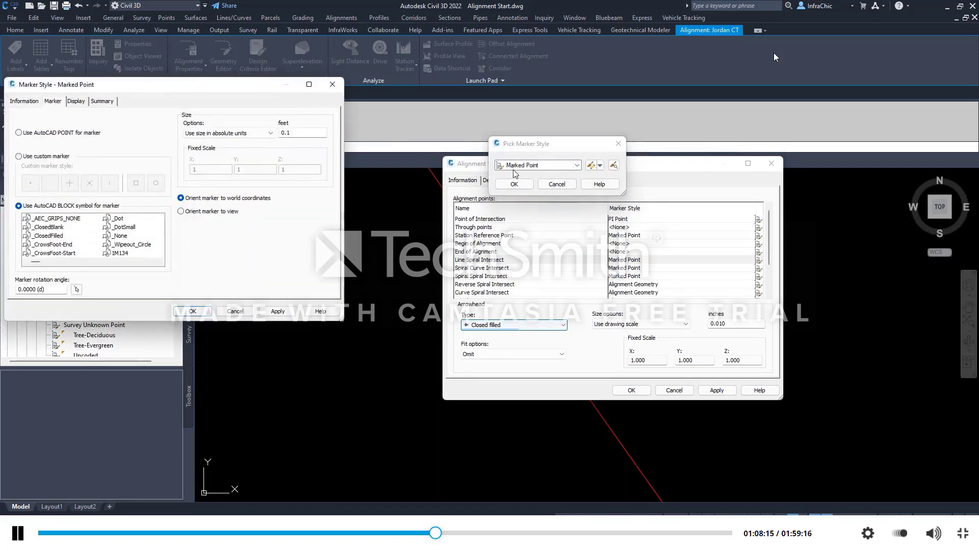
Step: Size the Marked Point marker by drawing scale at .05 inches and accept the marker and alignment styles
{"action": "left_click_drag", "start_coordinate": [220, 90], "coordinate": [386, 96]}
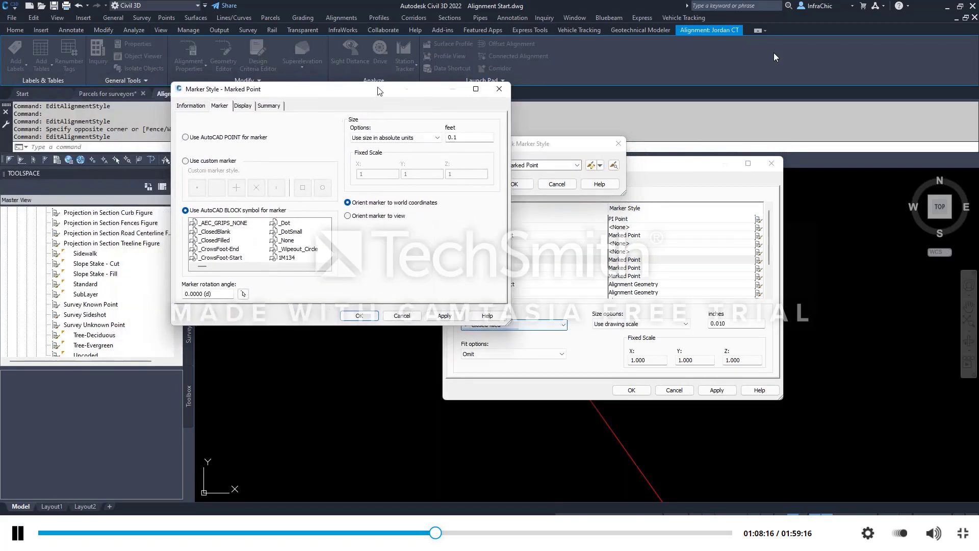
{"action": "left_click", "coordinate": [393, 139]}
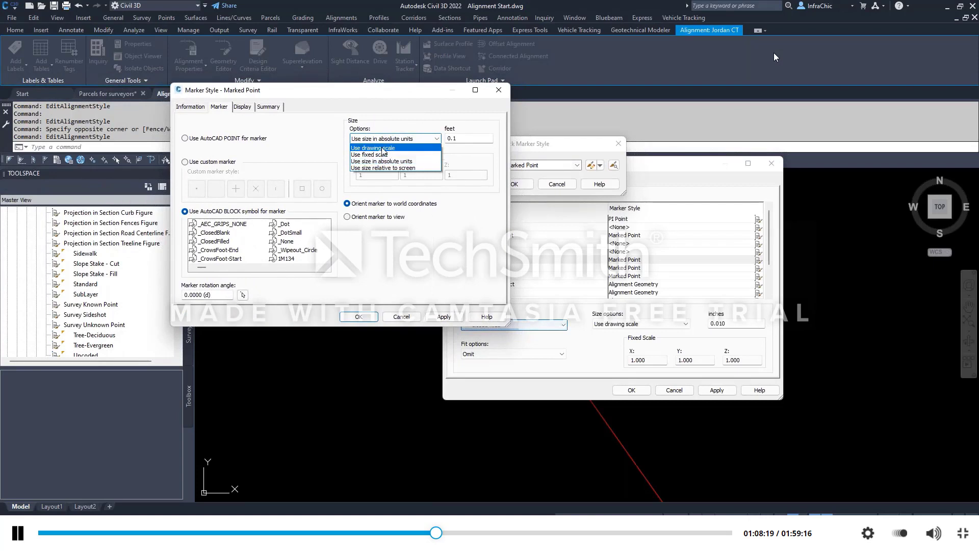
{"action": "left_click", "coordinate": [417, 148]}
{"action": "double_click", "coordinate": [472, 138]}
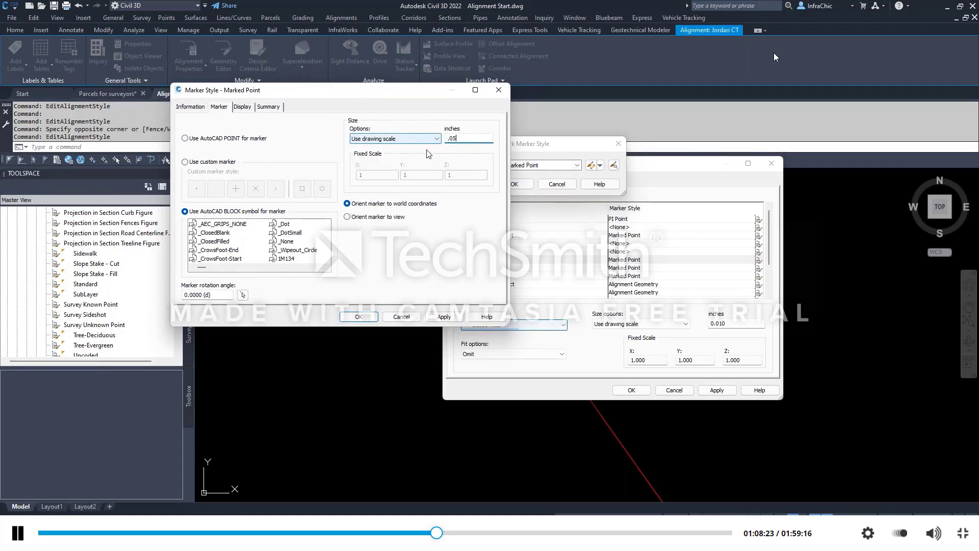
{"action": "left_click", "coordinate": [351, 319]}
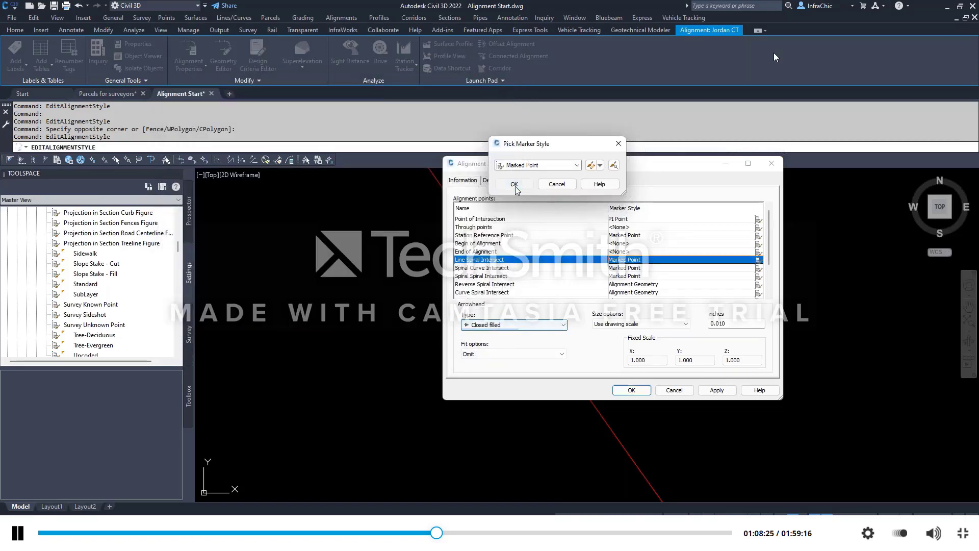
{"action": "left_click", "coordinate": [515, 184]}
{"action": "left_click", "coordinate": [631, 390]}
Step: Inspect the marker symbols along the Jordan CT alignment around the 11+27.03PC label
{"action": "scroll", "coordinate": [550, 306], "scroll_direction": "down", "scroll_amount": 8}
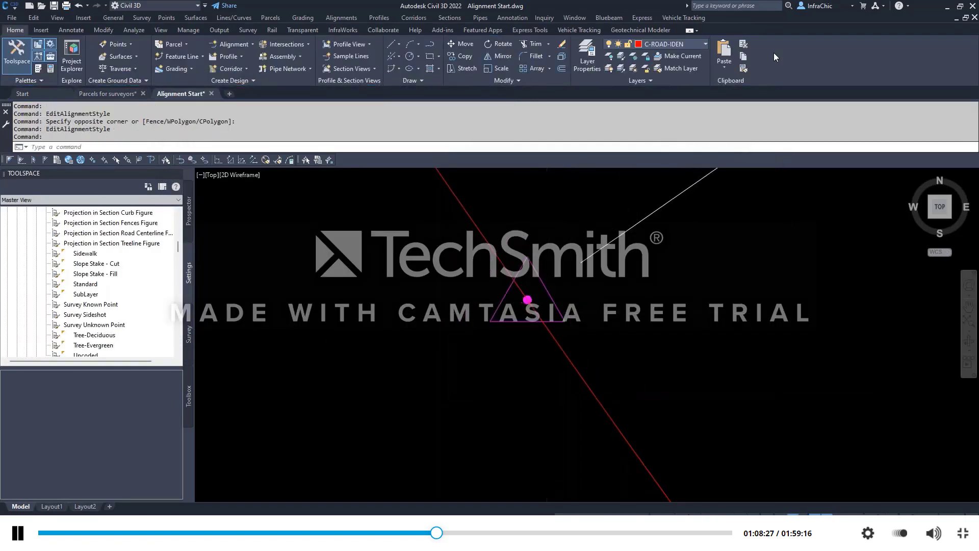
{"action": "scroll", "coordinate": [452, 295], "scroll_direction": "down", "scroll_amount": 5}
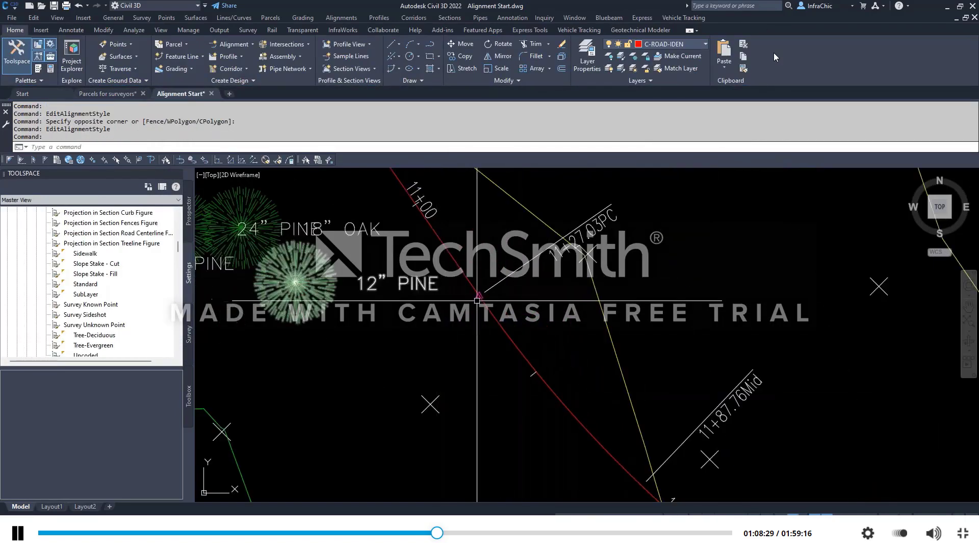
{"action": "scroll", "coordinate": [485, 309], "scroll_direction": "up", "scroll_amount": 5}
{"action": "mouse_move", "coordinate": [483, 305]}
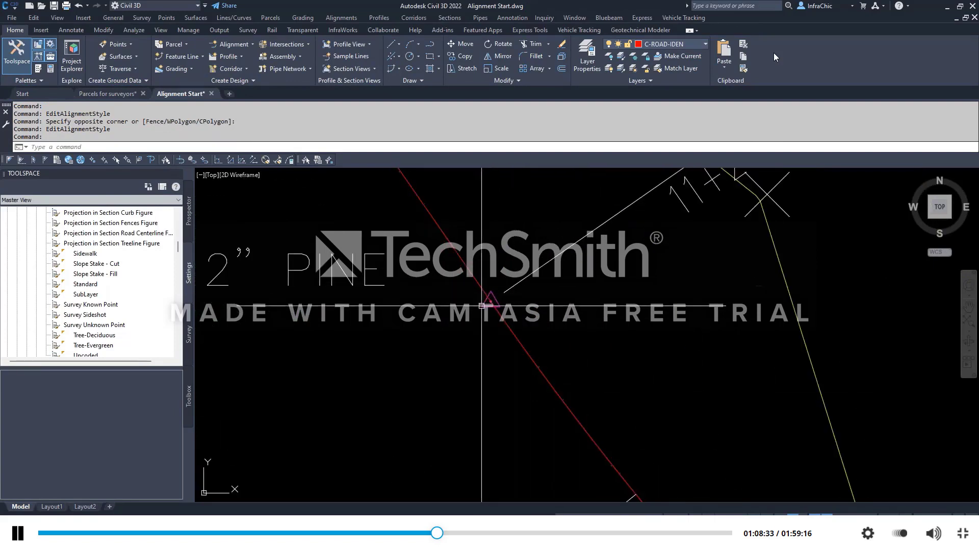
{"action": "scroll", "coordinate": [474, 288], "scroll_direction": "down", "scroll_amount": 3}
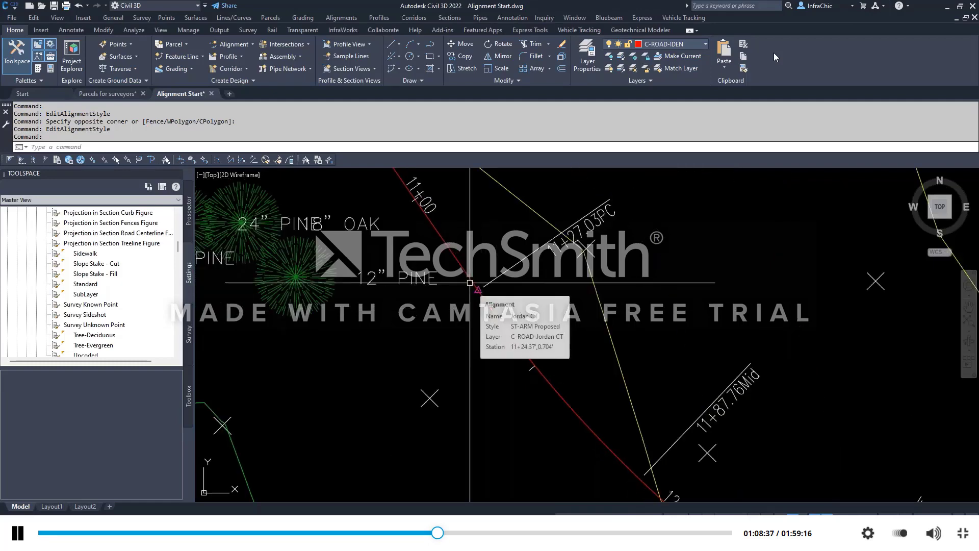
{"action": "scroll", "coordinate": [470, 282], "scroll_direction": "down", "scroll_amount": 5}
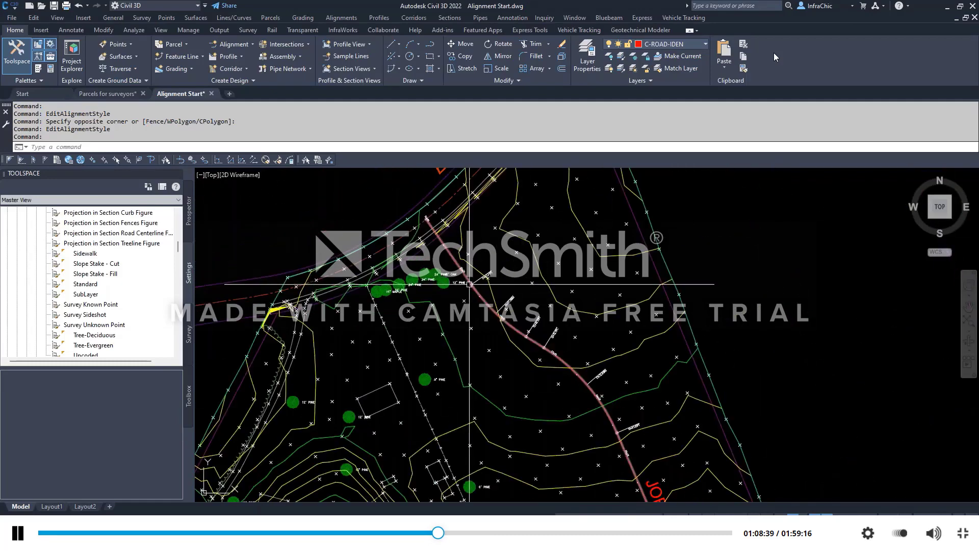
{"action": "scroll", "coordinate": [440, 239], "scroll_direction": "up", "scroll_amount": 4}
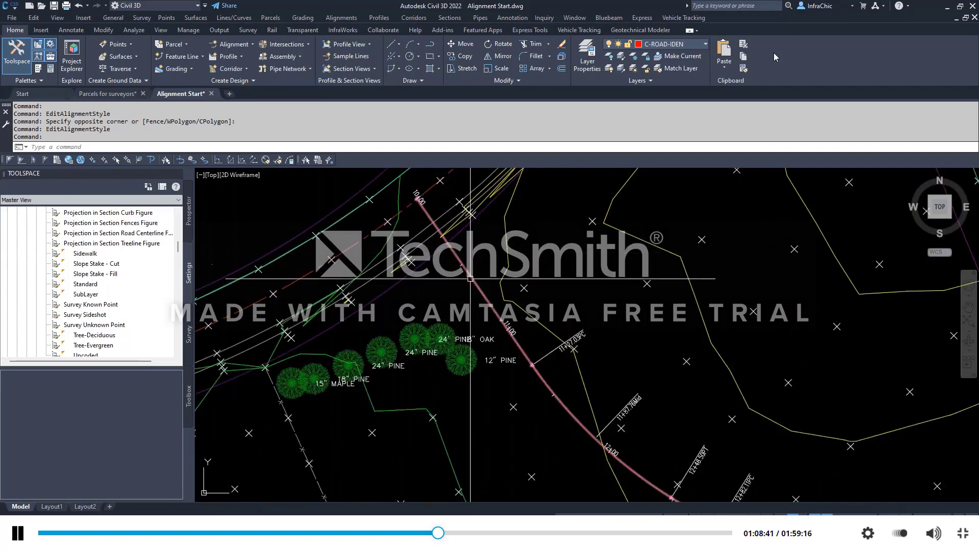
Step: Try moving the start point of the Jordan CT alignment to two trial positions, and undo the grip edits
{"action": "left_click", "coordinate": [422, 203]}
{"action": "left_click", "coordinate": [417, 198]}
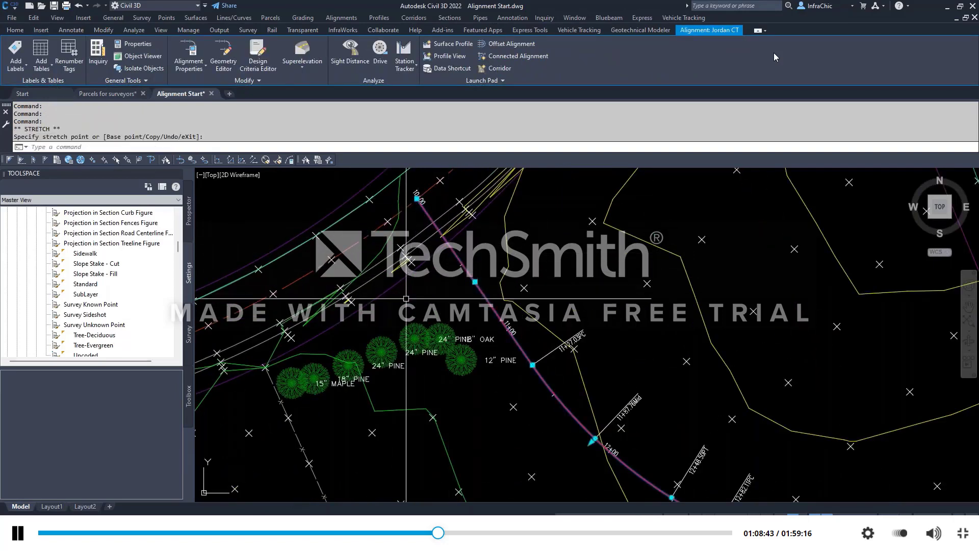
{"action": "left_click", "coordinate": [417, 198]}
{"action": "left_click", "coordinate": [416, 217]}
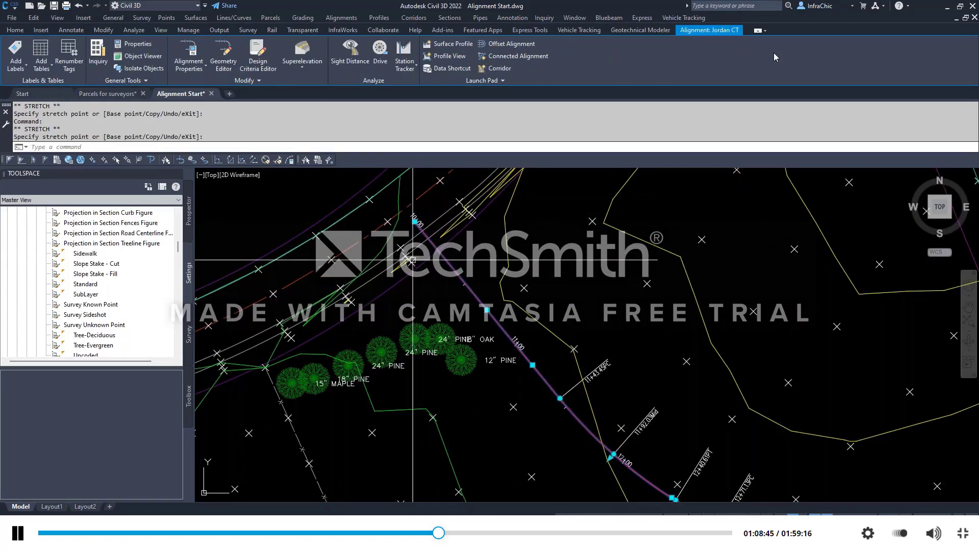
{"action": "left_click", "coordinate": [416, 218]}
{"action": "left_click", "coordinate": [494, 233]}
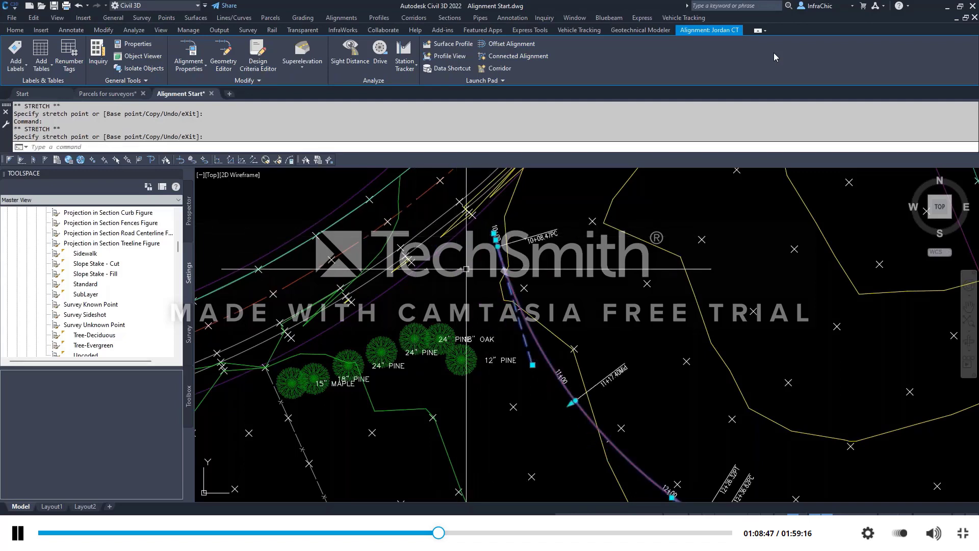
{"action": "key", "text": "ctrl+z"}
{"action": "key", "text": "ctrl+z"}
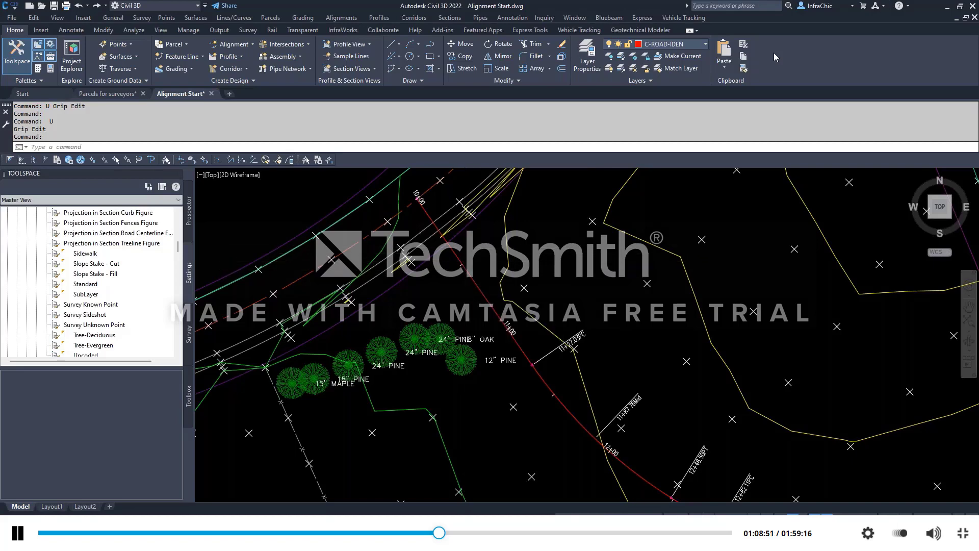
Step: Start a new centerline alignment by layout, name it Madison Lane, and edit its starting station and alignment style
{"action": "scroll", "coordinate": [474, 259], "scroll_direction": "down", "scroll_amount": 5}
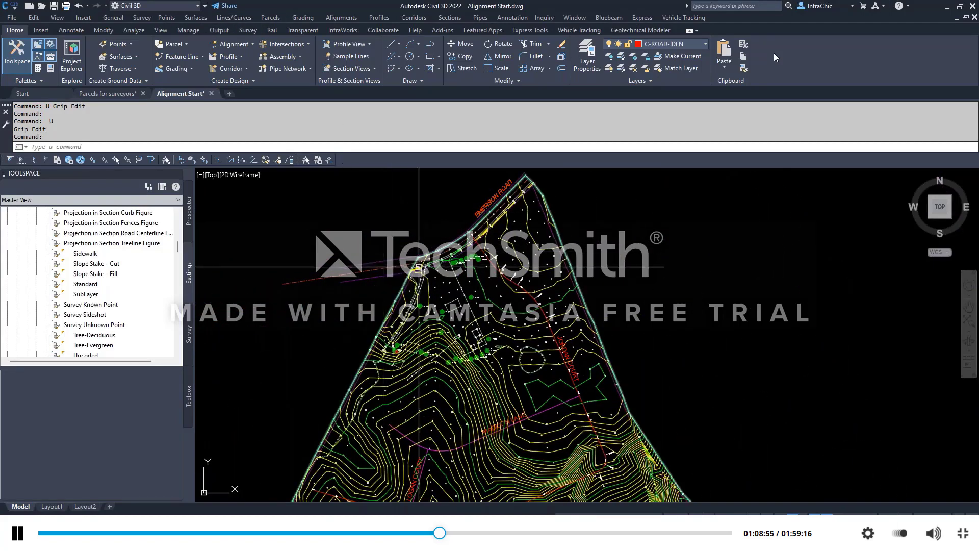
{"action": "scroll", "coordinate": [418, 424], "scroll_direction": "up", "scroll_amount": 5}
{"action": "scroll", "coordinate": [418, 425], "scroll_direction": "down", "scroll_amount": 5}
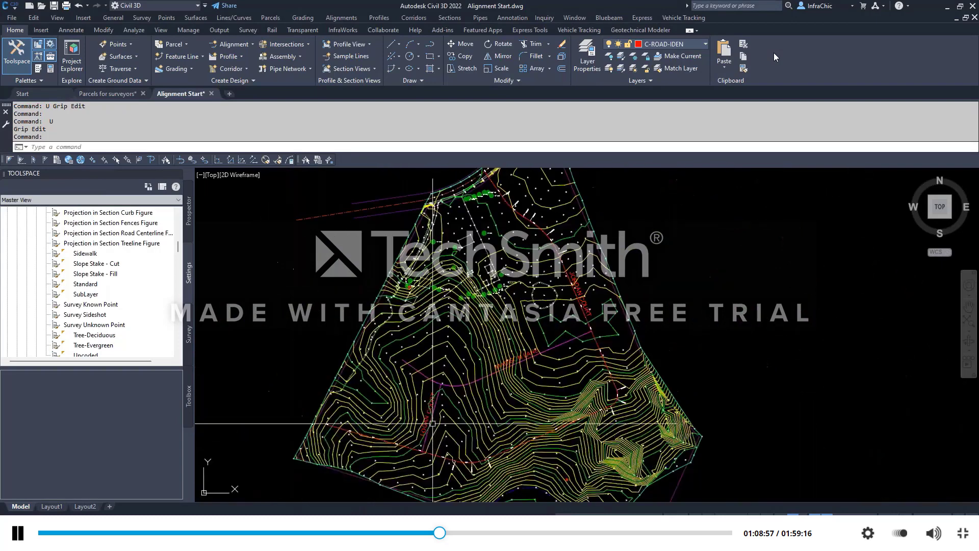
{"action": "scroll", "coordinate": [469, 294], "scroll_direction": "up", "scroll_amount": 6}
{"action": "scroll", "coordinate": [469, 294], "scroll_direction": "down", "scroll_amount": 5}
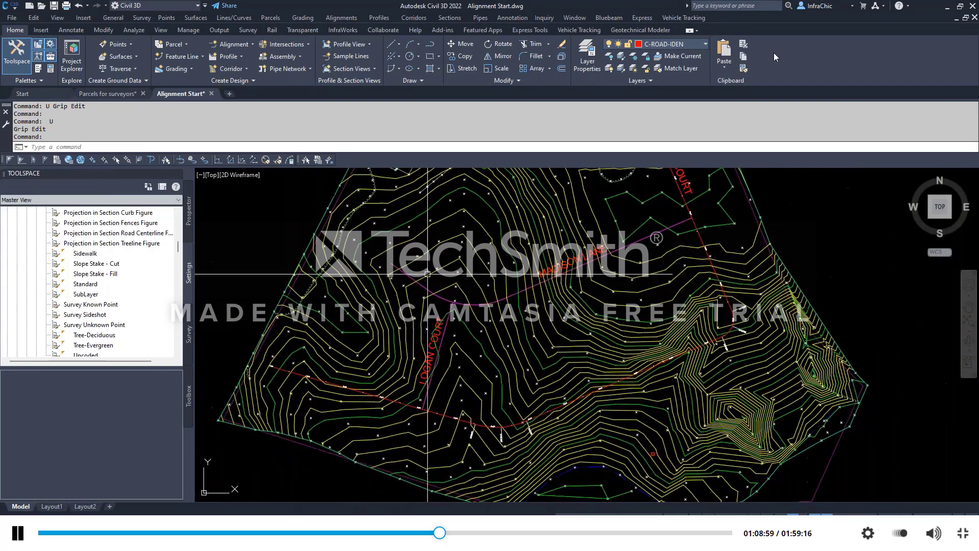
{"action": "scroll", "coordinate": [331, 175], "scroll_direction": "down", "scroll_amount": 2}
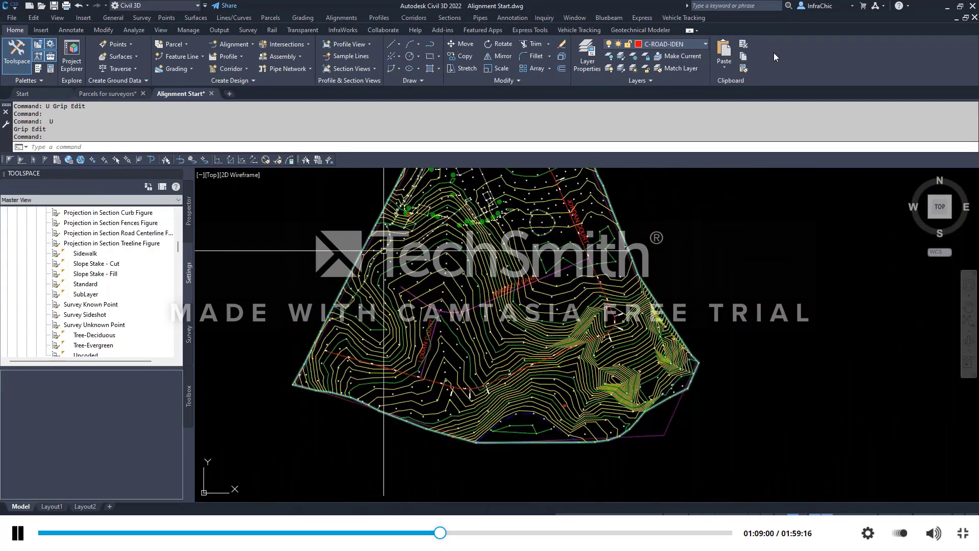
{"action": "left_click", "coordinate": [244, 45]}
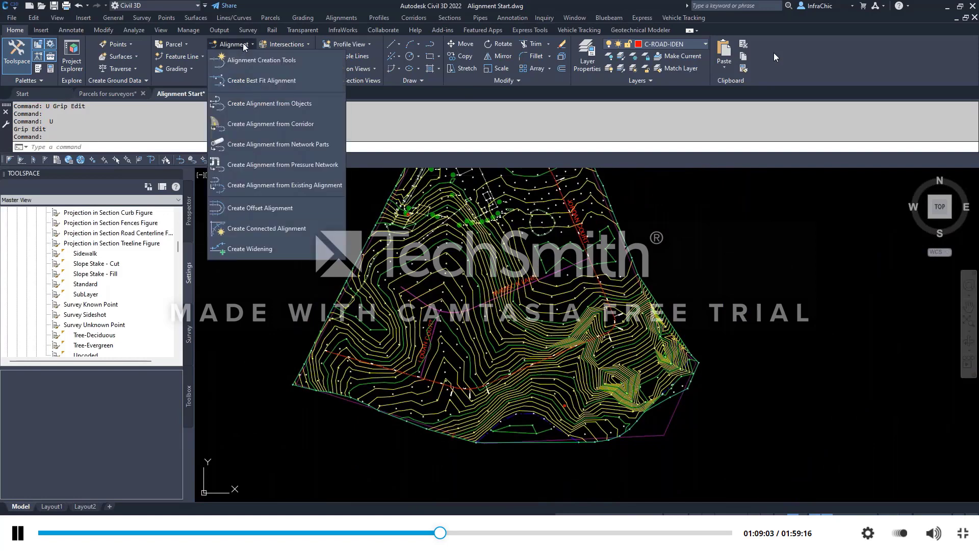
{"action": "left_click", "coordinate": [237, 60]}
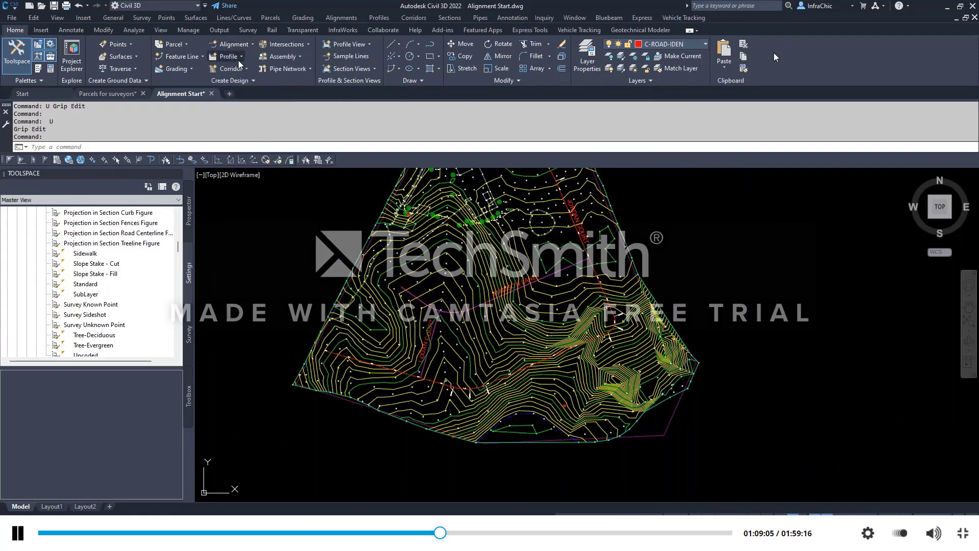
{"action": "left_click_drag", "start_coordinate": [456, 117], "coordinate": [215, 107]}
{"action": "type", "text": "mA"}
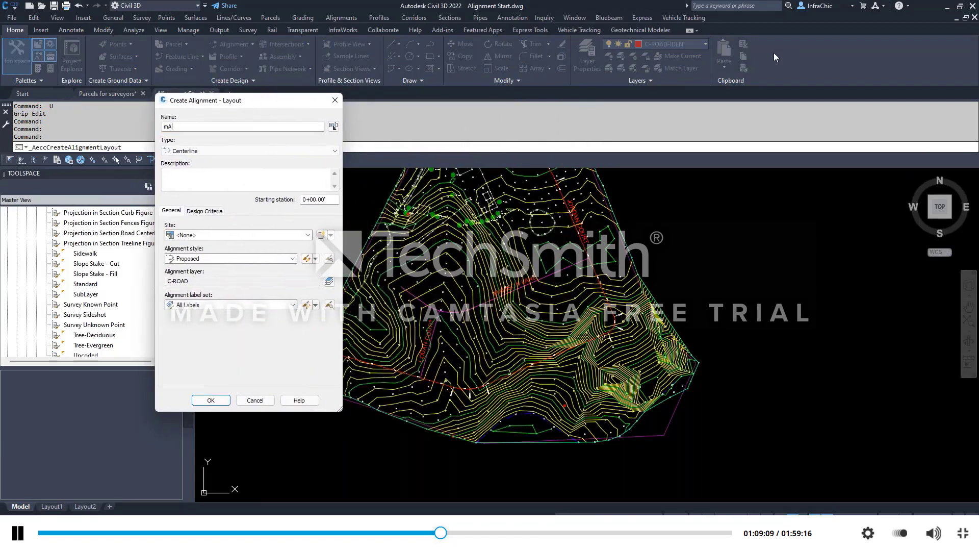
{"action": "key", "text": "Caps_Lock"}
{"action": "type", "text": "Madison Lane"}
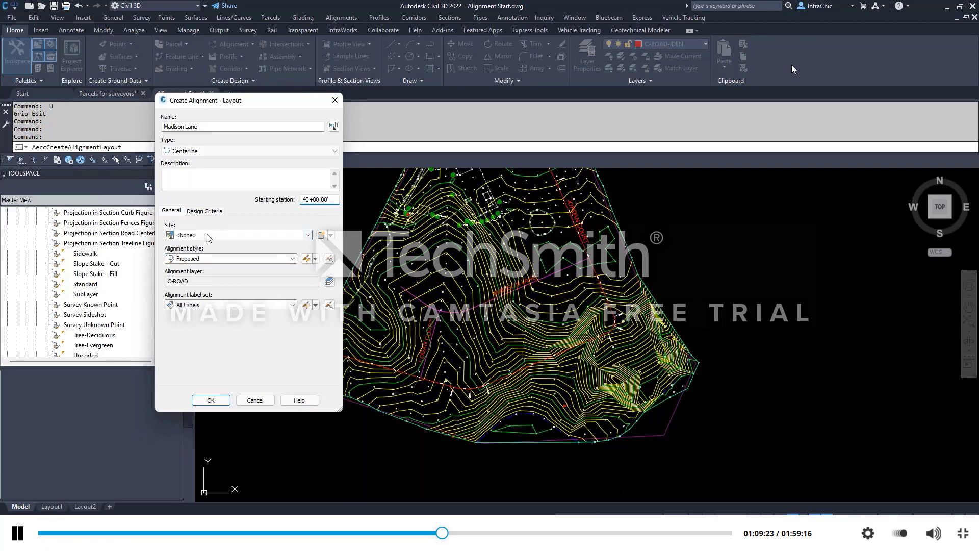
{"action": "left_click", "coordinate": [206, 259]}
{"action": "left_click", "coordinate": [207, 343]}
{"action": "key", "text": "Left"}
{"action": "key", "text": "Left"}
{"action": "key", "text": "Left"}
{"action": "key", "text": "Left"}
{"action": "key", "text": "Left"}
{"action": "key", "text": "Left"}
{"action": "key", "text": "Left"}
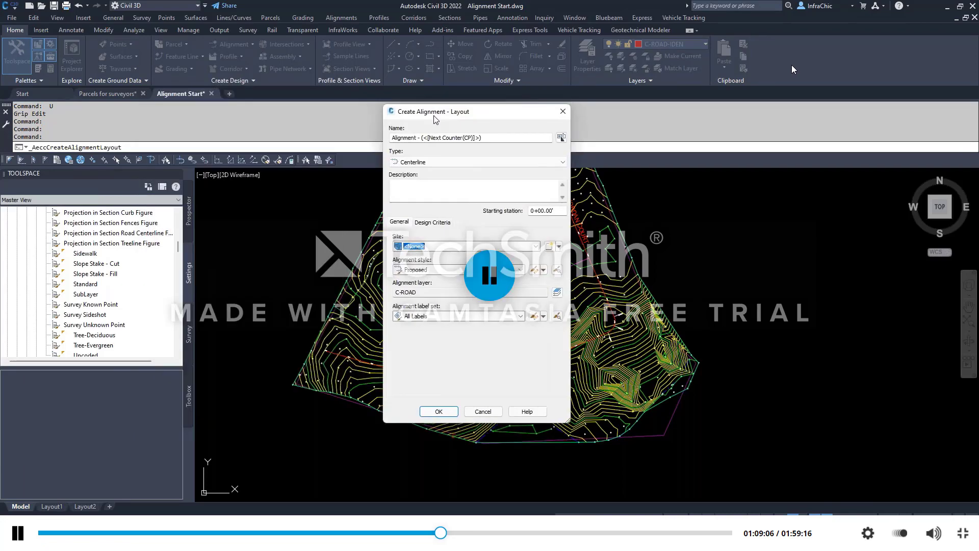
{"action": "key", "text": "Left"}
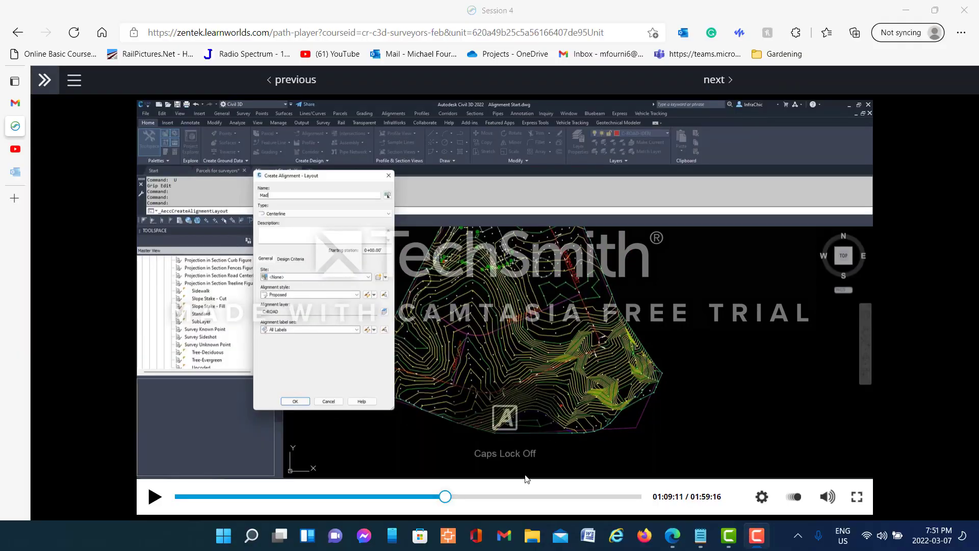
{"action": "left_click", "coordinate": [857, 496]}
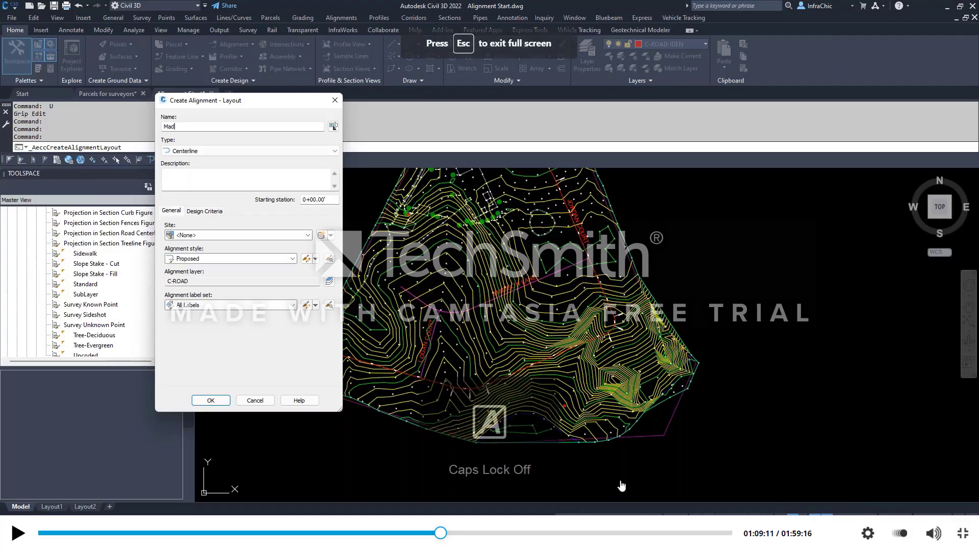
{"action": "left_click", "coordinate": [429, 533]}
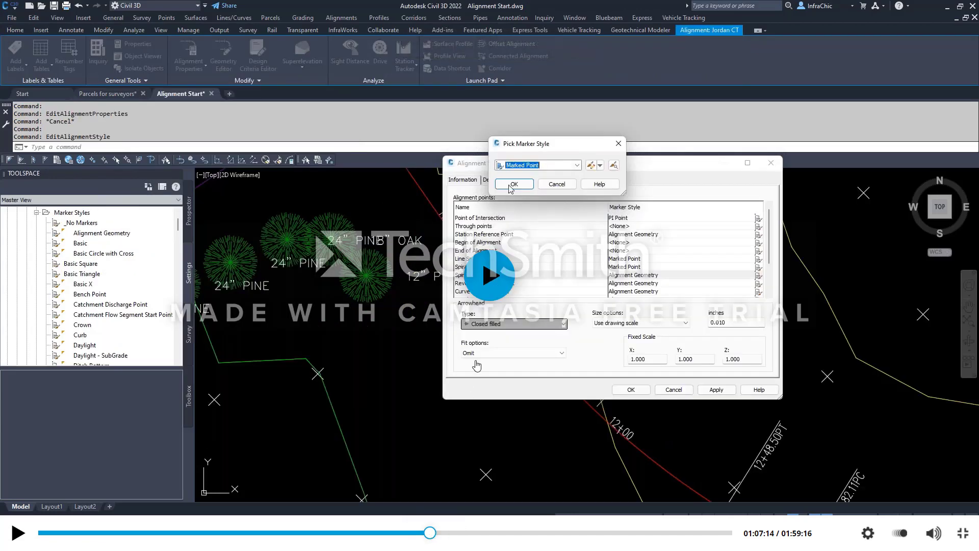
{"action": "left_click", "coordinate": [488, 296]}
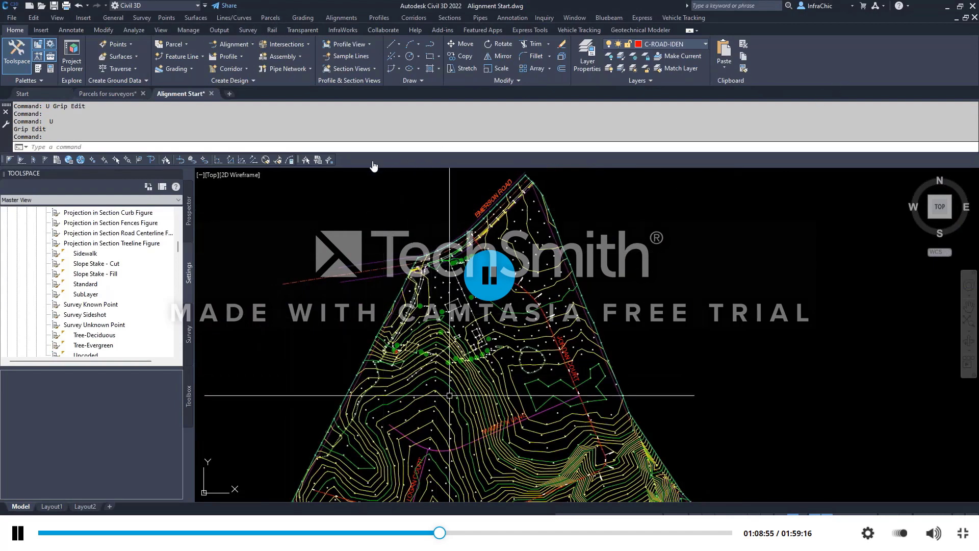
{"action": "key", "text": "space"}
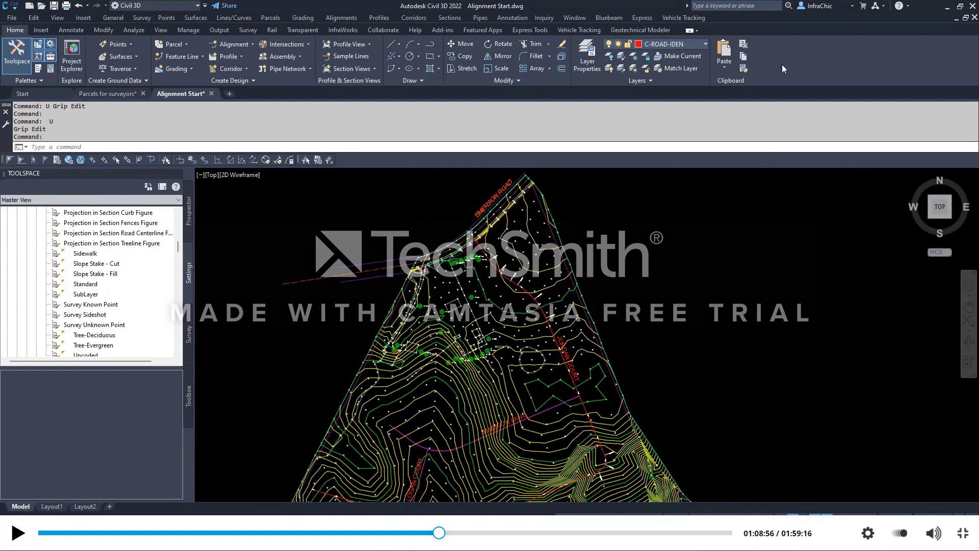
{"action": "left_click", "coordinate": [627, 322]}
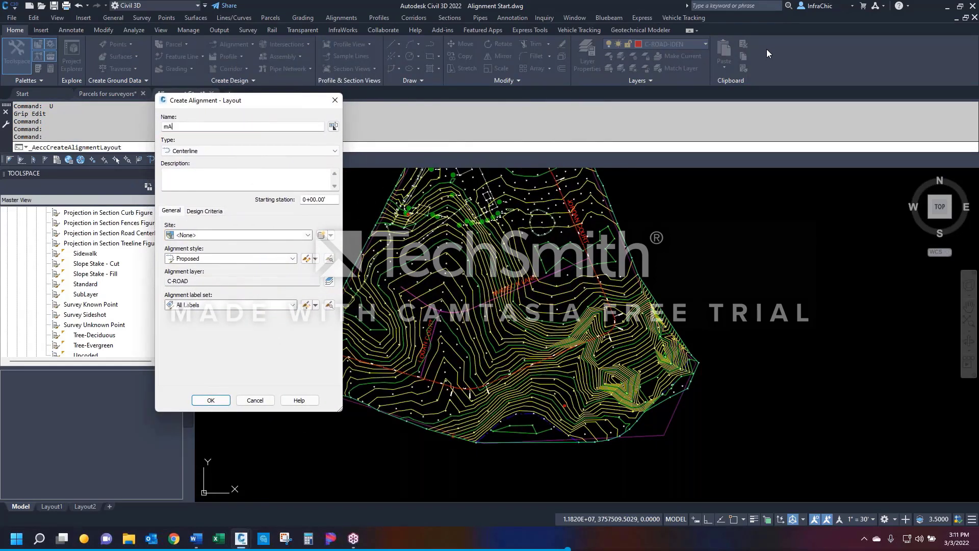
Step: Name the new alignment Madison Lane, start it at station 40+00.00 and assign the ST-ARM Proposed alignment style
{"action": "key", "text": "Caps_Lock"}
{"action": "type", "text": "Madison Lane"}
{"action": "left_click", "coordinate": [304, 199]}
{"action": "type", "text": "2"}
{"action": "key", "text": "BackSpace"}
{"action": "type", "text": "4"}
{"action": "left_click", "coordinate": [206, 258]}
{"action": "left_click", "coordinate": [209, 341]}
Step: Add the suffix -* to the C-ROAD alignment layer and choose the ST-ARM Center Paving label set
{"action": "left_click", "coordinate": [329, 282]}
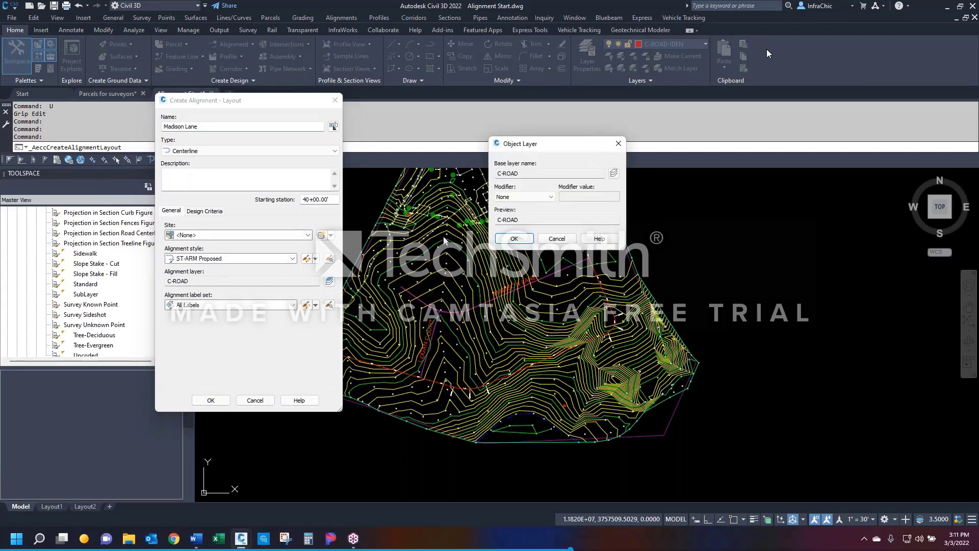
{"action": "left_click", "coordinate": [537, 198]}
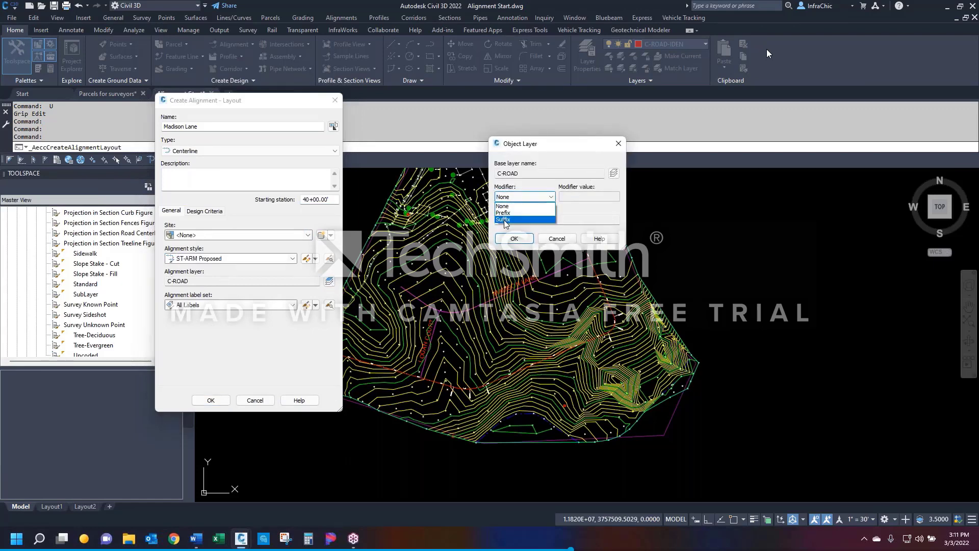
{"action": "left_click", "coordinate": [504, 204]}
{"action": "left_click", "coordinate": [573, 197]}
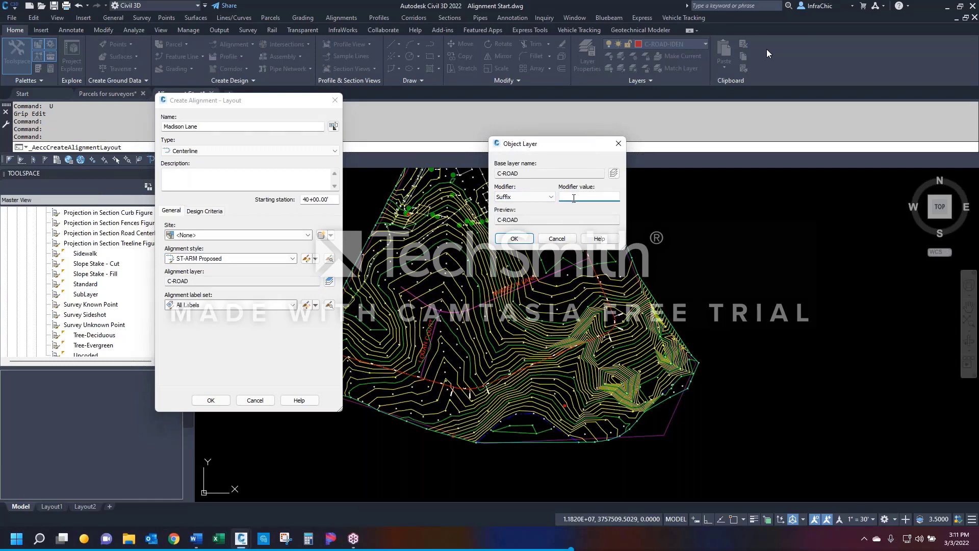
{"action": "type", "text": "-*"}
{"action": "left_click", "coordinate": [513, 239]}
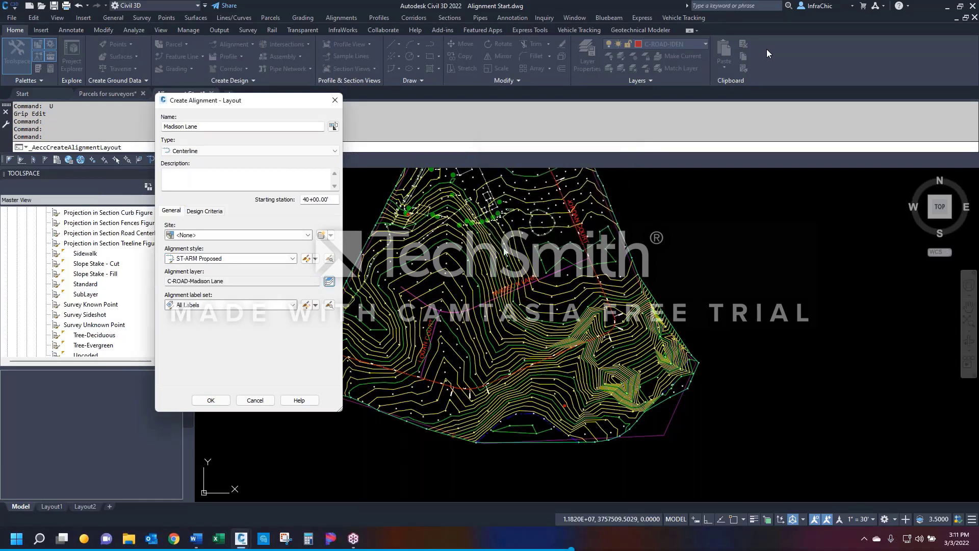
{"action": "left_click", "coordinate": [269, 306]}
{"action": "left_click", "coordinate": [214, 363]}
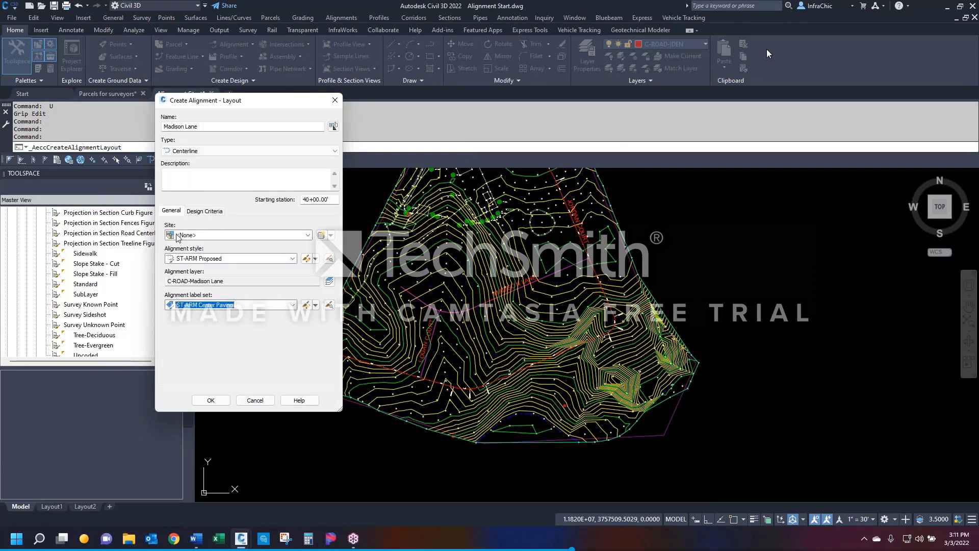
Step: Set Madison Lane's starting design speed to 30 mi/h and enable criteria-based design
{"action": "left_click", "coordinate": [207, 211]}
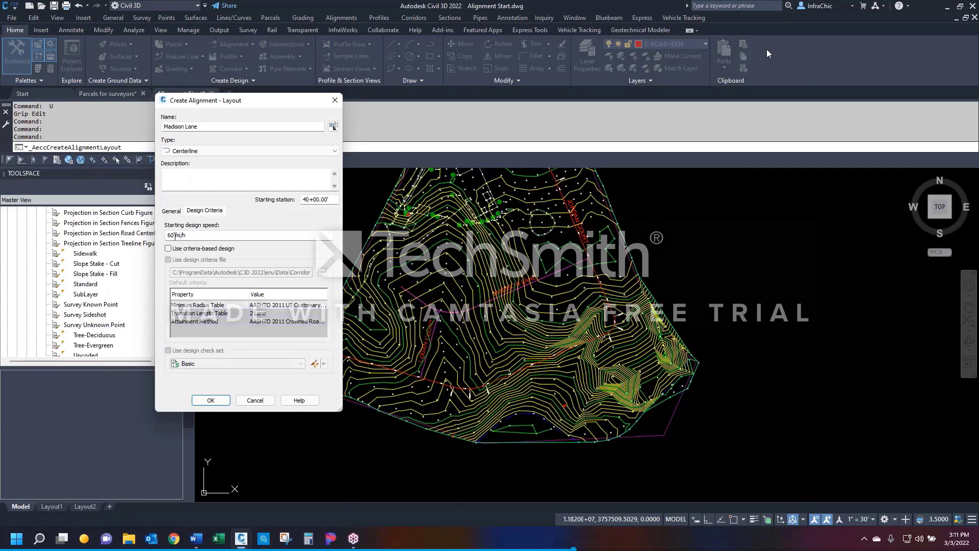
{"action": "left_click_drag", "start_coordinate": [175, 236], "coordinate": [162, 238]}
{"action": "type", "text": "30"}
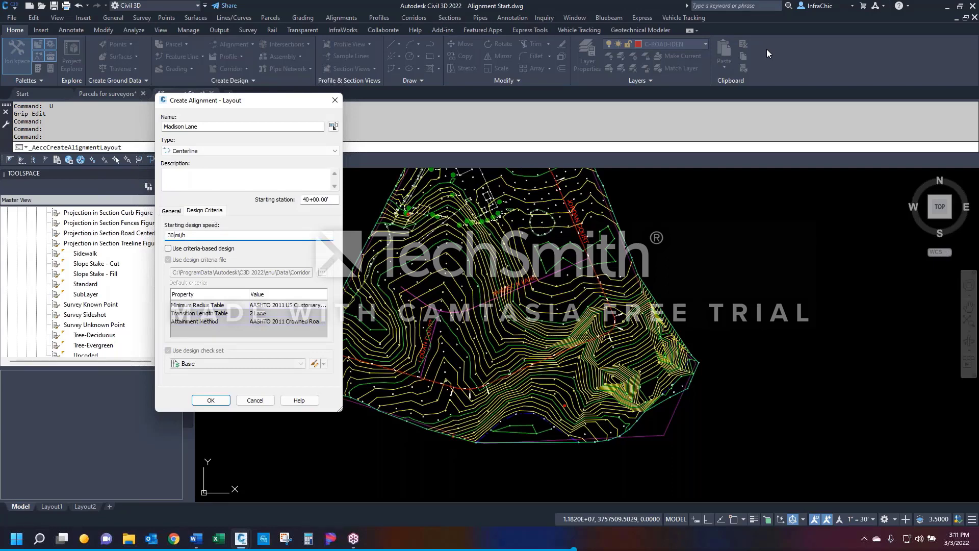
{"action": "left_click", "coordinate": [167, 248]}
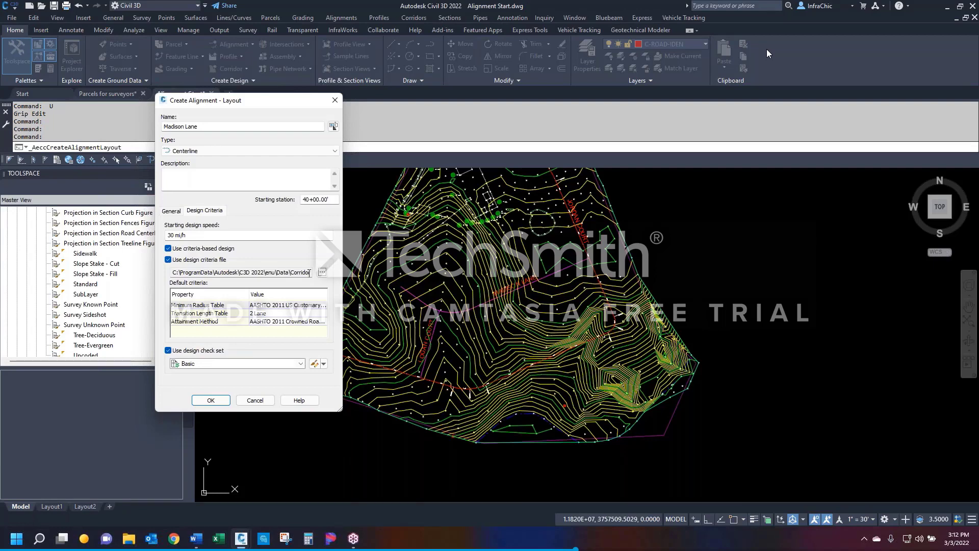
Step: Choose an AASHTO 2011 US Customary minimum radius table, the 2 Lane transition length table and the AASHTO 2011 Crowned Roadway attainment method
{"action": "left_click", "coordinate": [309, 273]}
{"action": "left_click", "coordinate": [289, 306]}
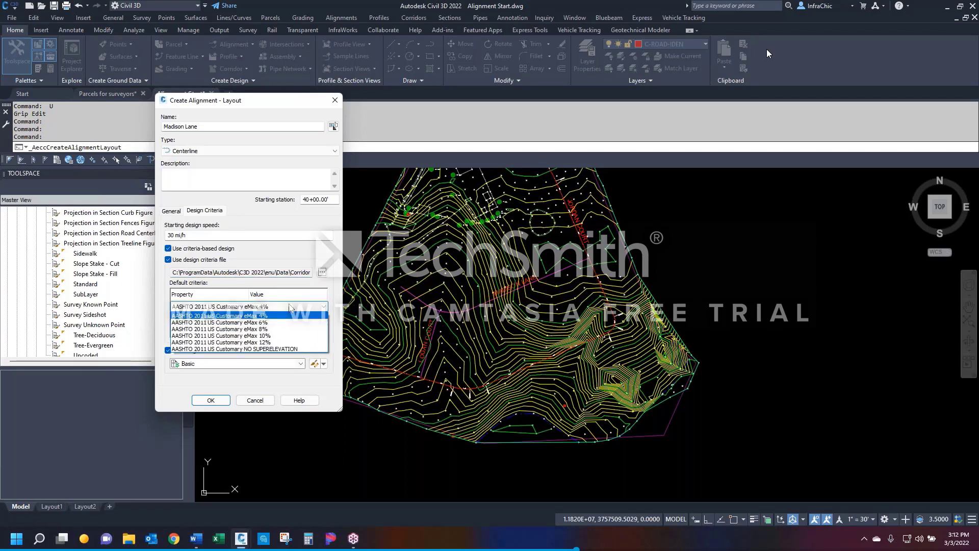
{"action": "left_click", "coordinate": [261, 329]}
{"action": "left_click", "coordinate": [290, 314]}
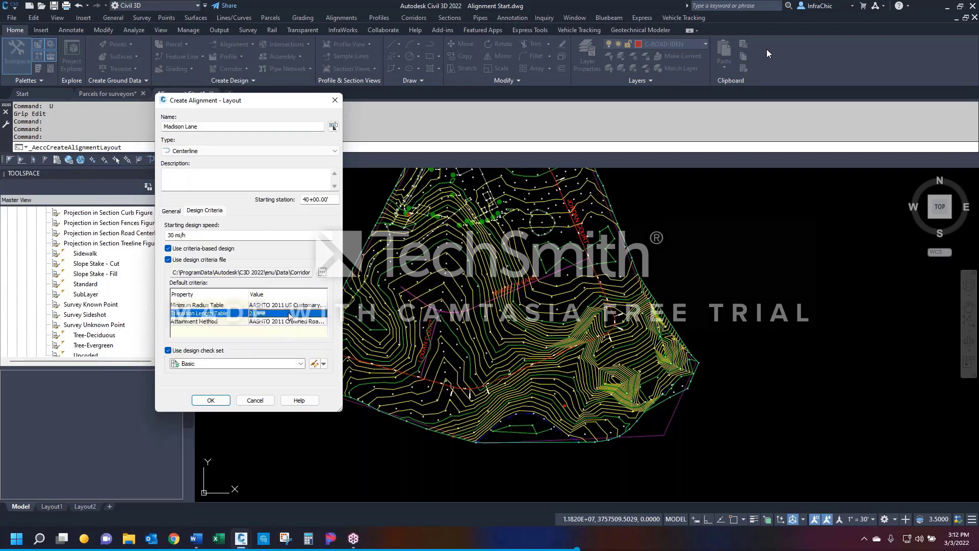
{"action": "left_click", "coordinate": [260, 324]}
{"action": "left_click", "coordinate": [285, 322]}
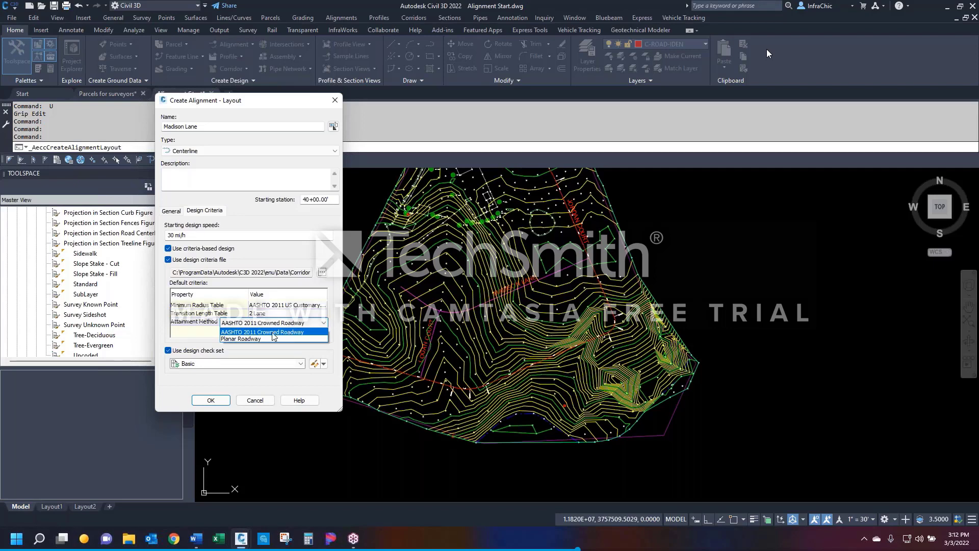
{"action": "left_click", "coordinate": [251, 332]}
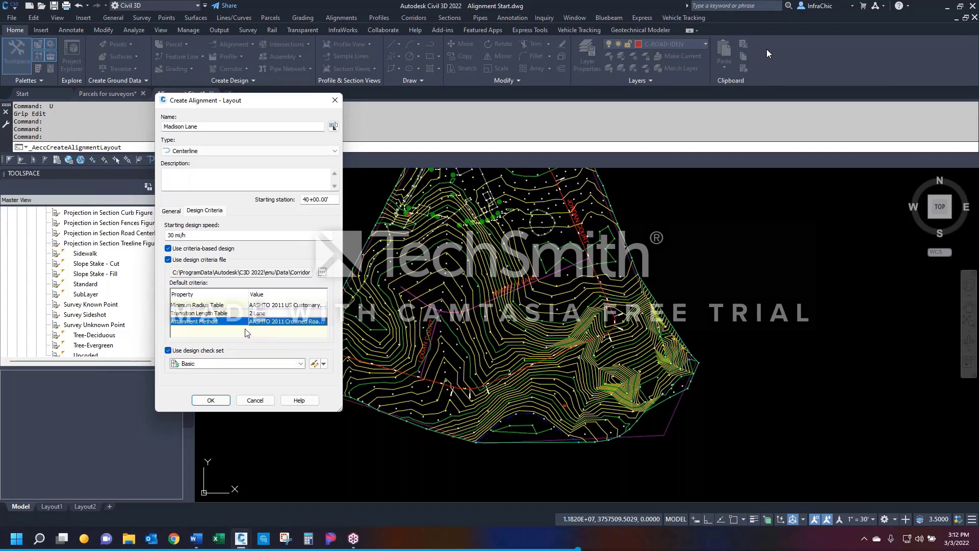
Step: Use the Subdivision design check set and accept the Madison Lane alignment settings
{"action": "left_click", "coordinate": [214, 364]}
{"action": "left_click", "coordinate": [205, 382]}
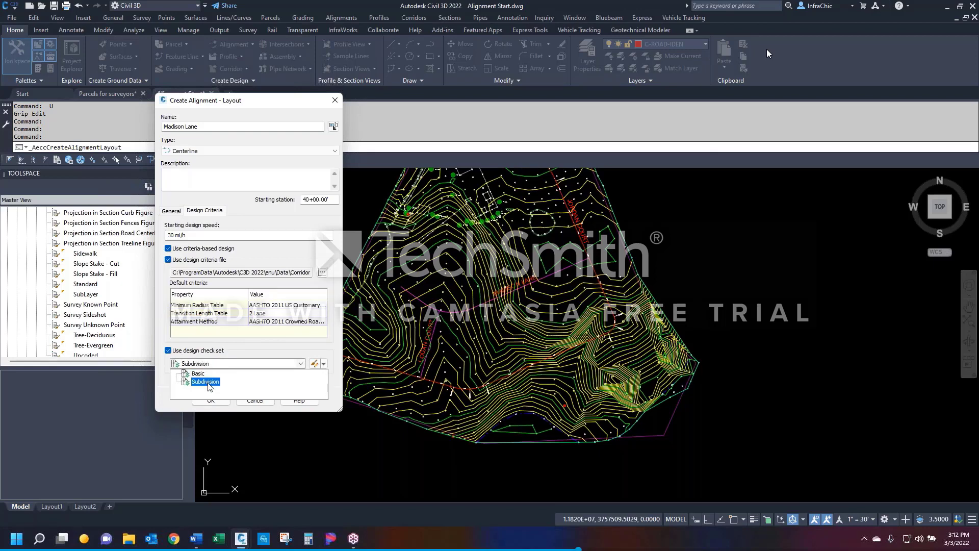
{"action": "left_click", "coordinate": [208, 384]}
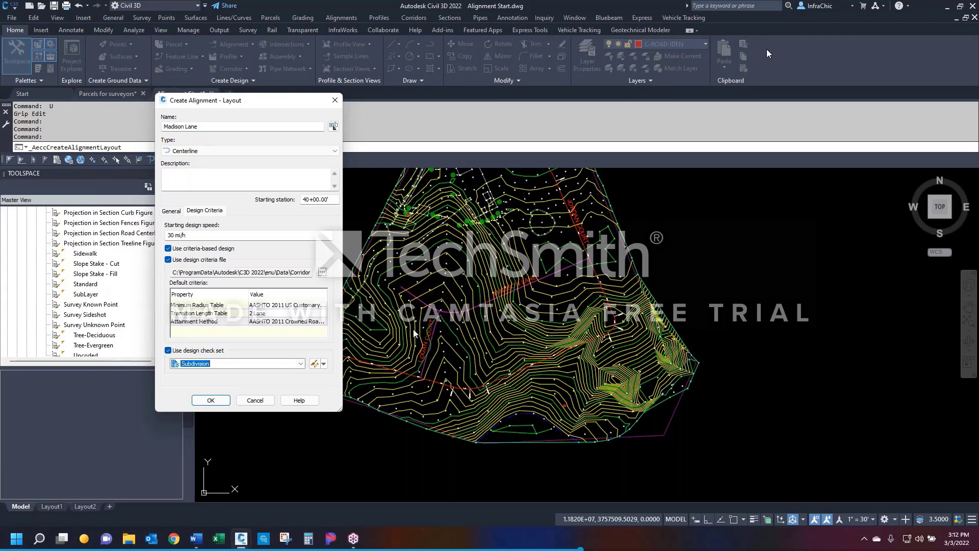
{"action": "left_click", "coordinate": [211, 400]}
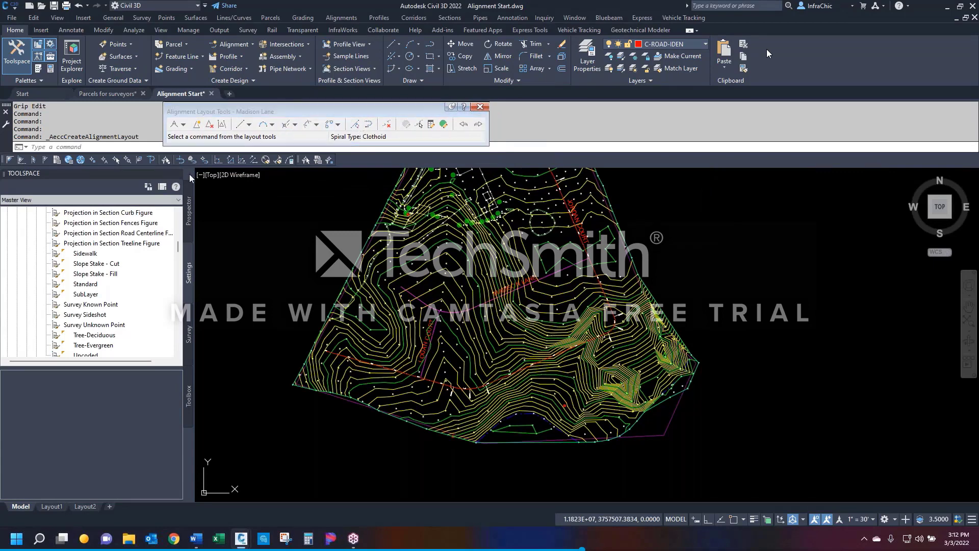
Step: Set the default curve radius to 175 feet in the curve and spiral settings for the layout
{"action": "left_click", "coordinate": [183, 125]}
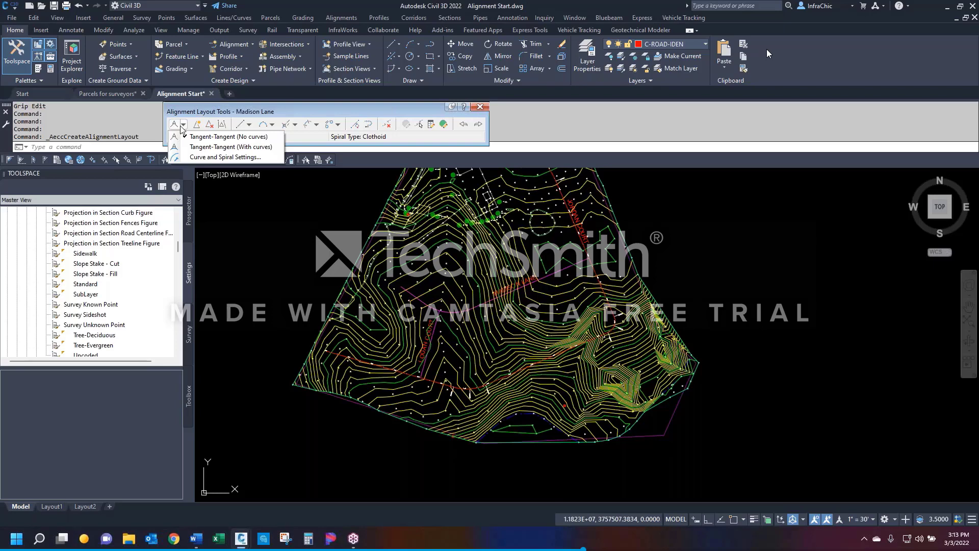
{"action": "left_click", "coordinate": [212, 157]}
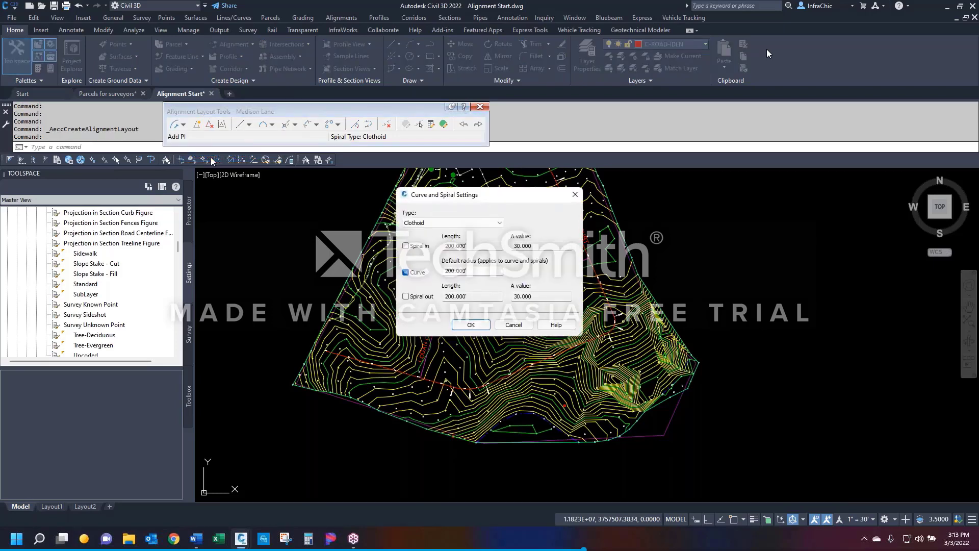
{"action": "left_click", "coordinate": [498, 223]}
{"action": "left_click", "coordinate": [468, 270]}
{"action": "type", "text": "1"}
{"action": "type", "text": "75"}
{"action": "left_click", "coordinate": [469, 325]}
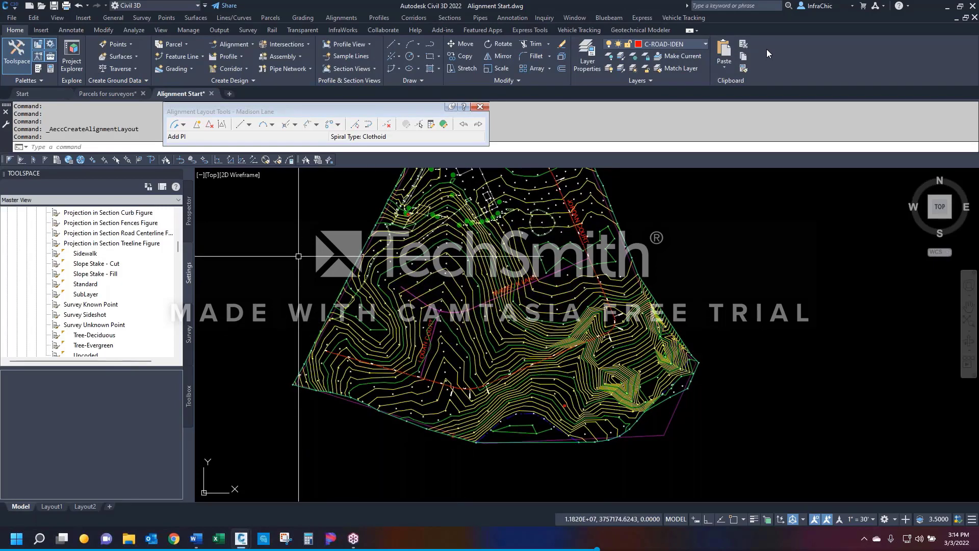
Step: Start a tangent-tangent layout with curves, snapping its start point to the endpoint of the Madison Lane line at Jordan Court
{"action": "left_click", "coordinate": [183, 125]}
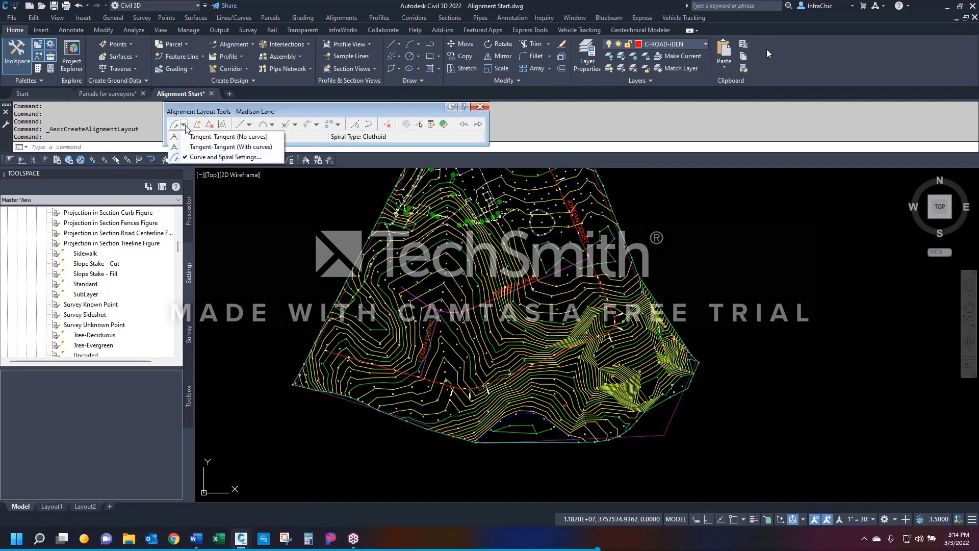
{"action": "left_click", "coordinate": [202, 148]}
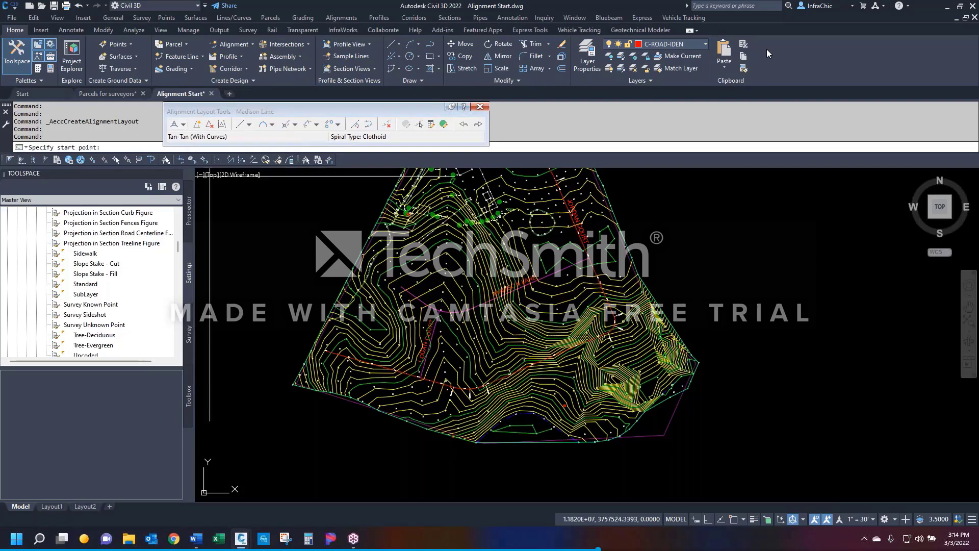
{"action": "scroll", "coordinate": [387, 286], "scroll_direction": "up", "scroll_amount": 6}
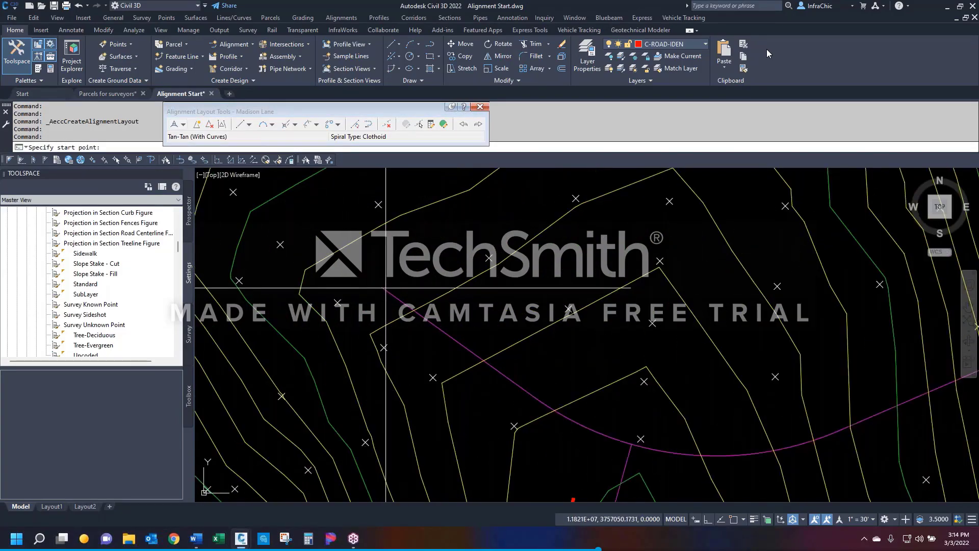
{"action": "scroll", "coordinate": [555, 296], "scroll_direction": "down", "scroll_amount": 6}
{"action": "scroll", "coordinate": [638, 289], "scroll_direction": "up", "scroll_amount": 5}
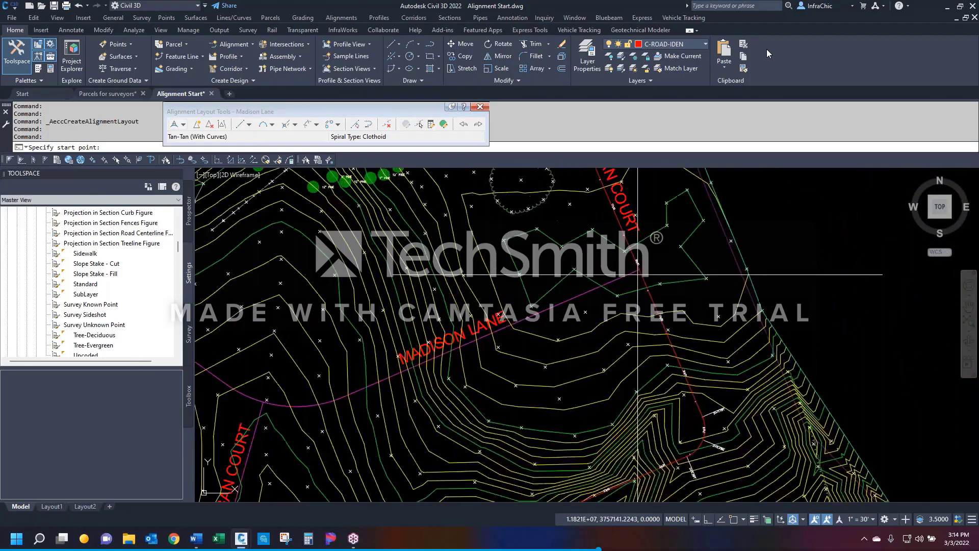
{"action": "scroll", "coordinate": [635, 289], "scroll_direction": "down", "scroll_amount": 5}
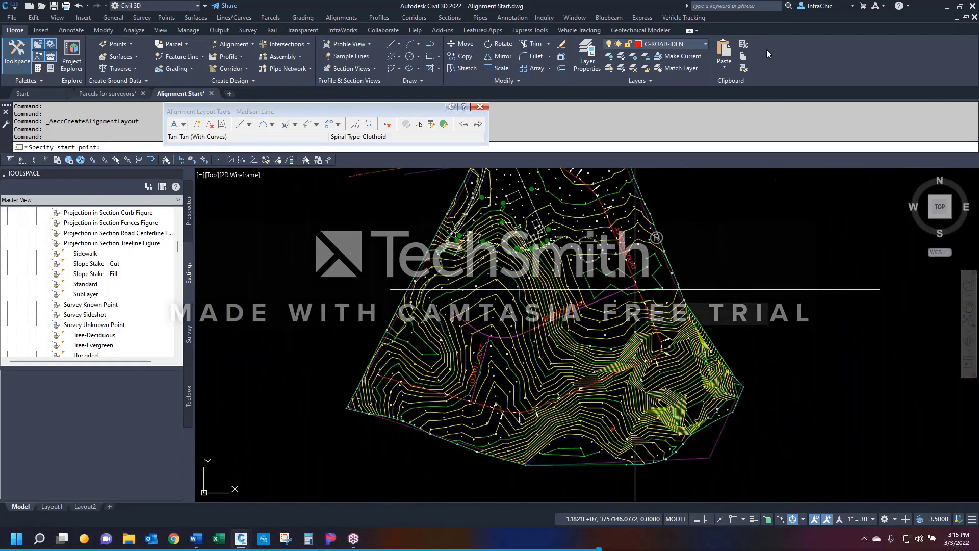
{"action": "scroll", "coordinate": [633, 289], "scroll_direction": "up", "scroll_amount": 5}
{"action": "type", "text": "nd"}
{"action": "key", "text": "Return"}
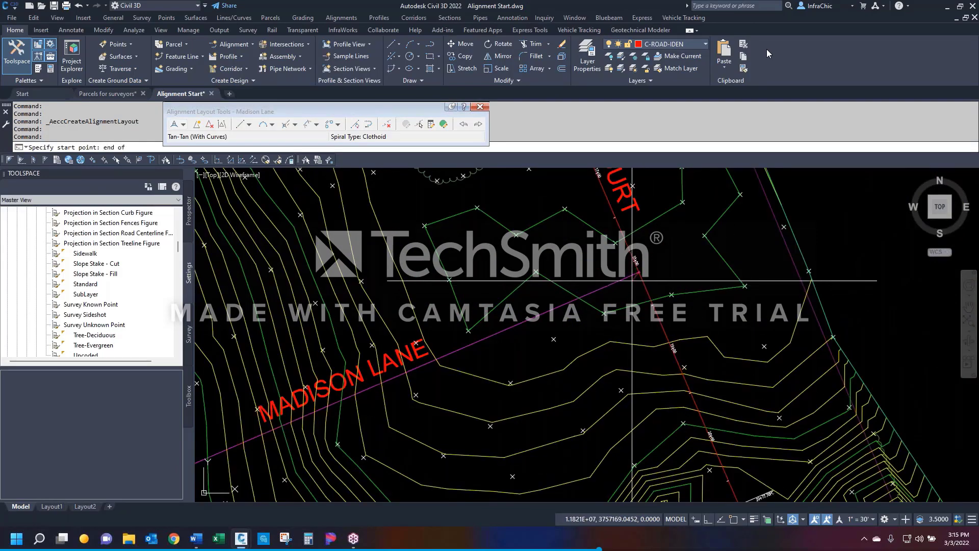
{"action": "left_click", "coordinate": [640, 271]}
Step: Place the PI below the bend near Logan Court and finish the alignment at the western endpoint of the Madison Lane line
{"action": "scroll", "coordinate": [644, 268], "scroll_direction": "down", "scroll_amount": 8}
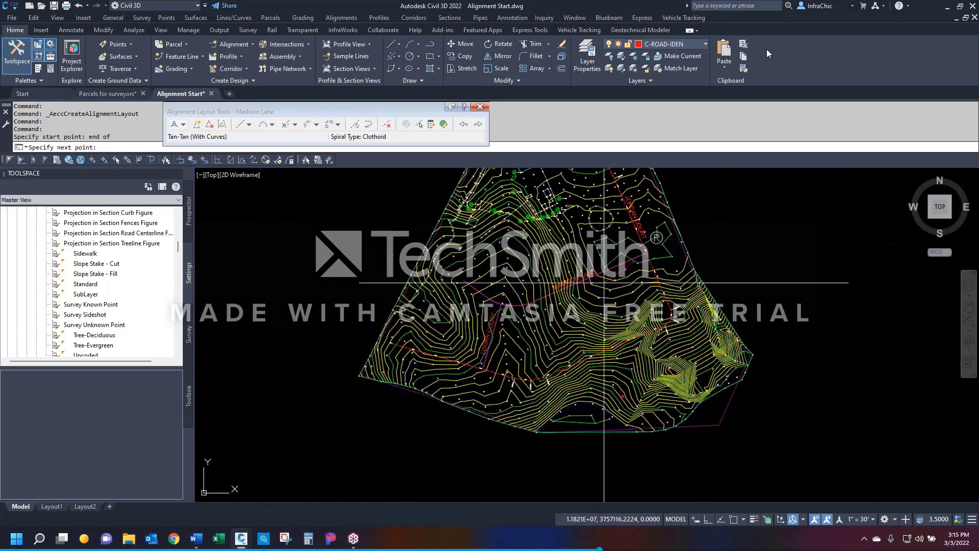
{"action": "scroll", "coordinate": [507, 311], "scroll_direction": "up", "scroll_amount": 4}
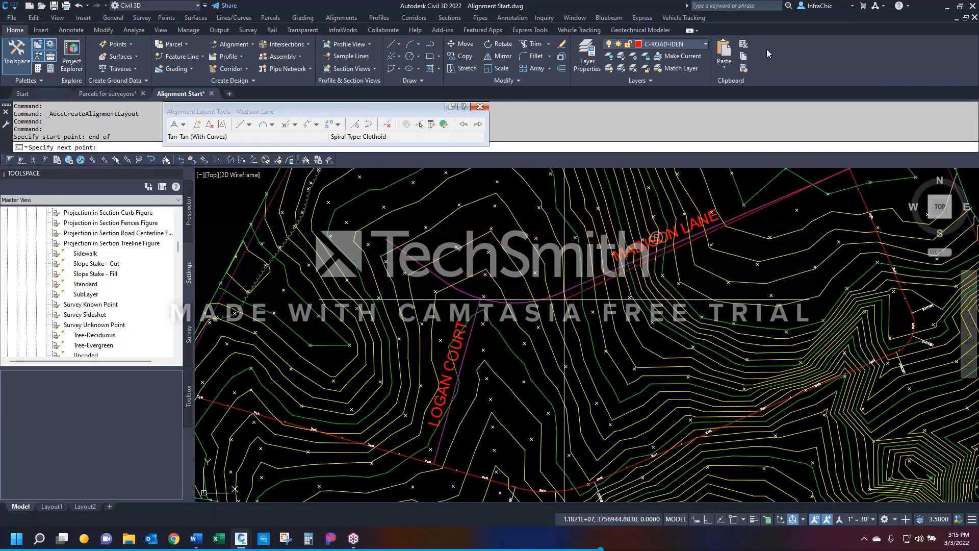
{"action": "left_click", "coordinate": [506, 315]}
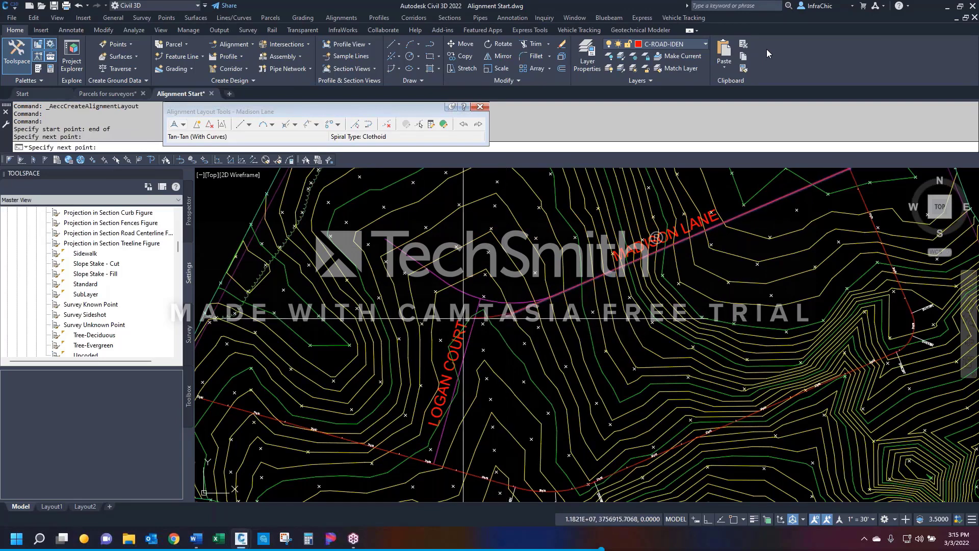
{"action": "type", "text": "end"}
{"action": "key", "text": "Return"}
{"action": "left_click", "coordinate": [385, 239]}
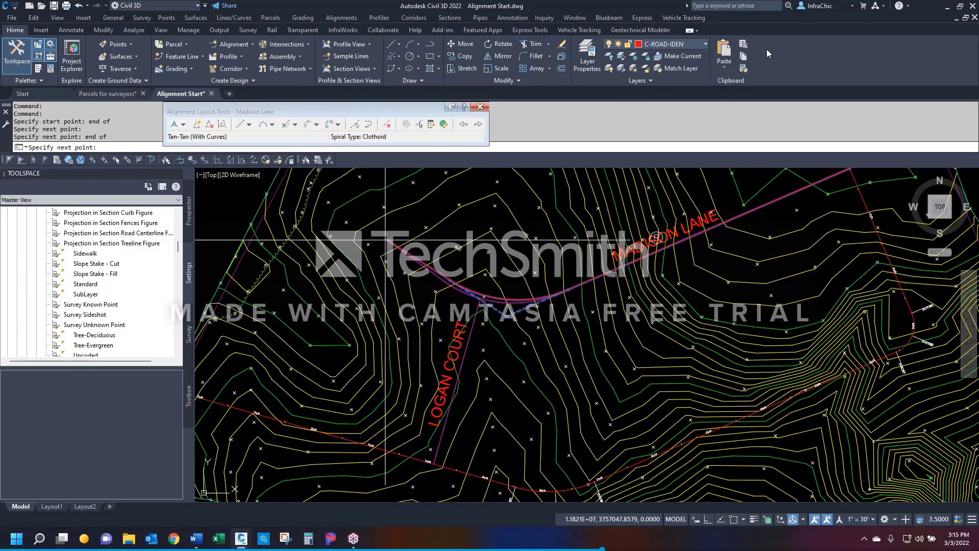
{"action": "key", "text": "Return"}
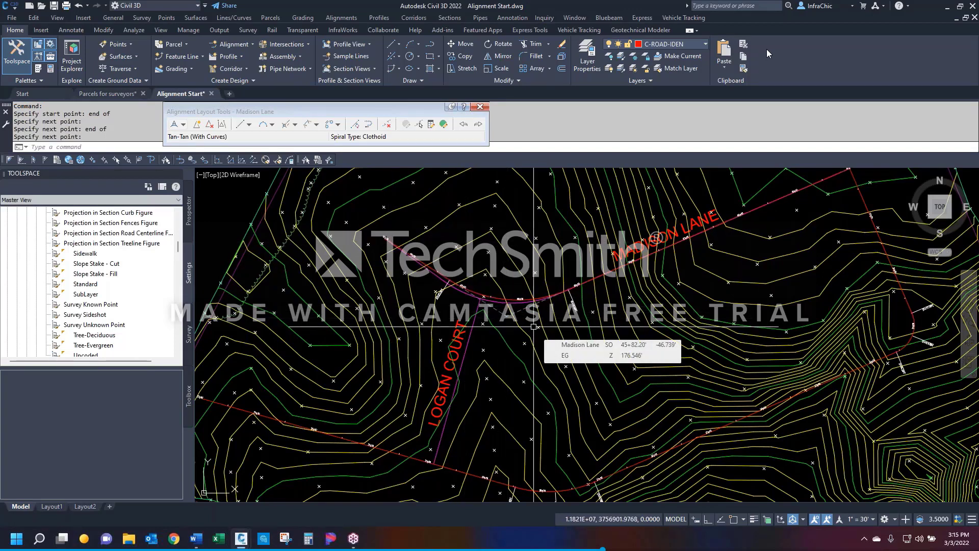
{"action": "scroll", "coordinate": [533, 326], "scroll_direction": "up", "scroll_amount": 5}
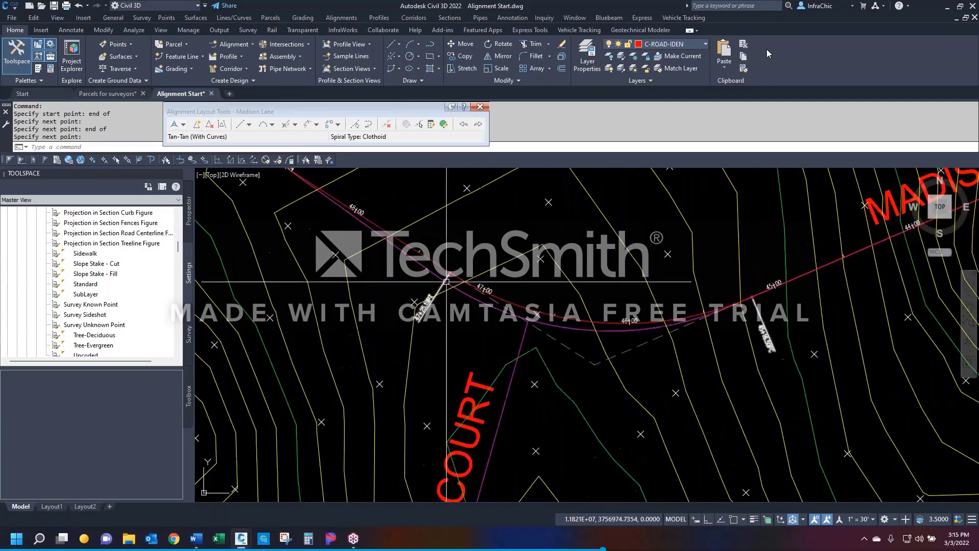
Step: Select the Madison Lane alignment and move its PI farther south of the bend near Logan Court
{"action": "left_click", "coordinate": [587, 358]}
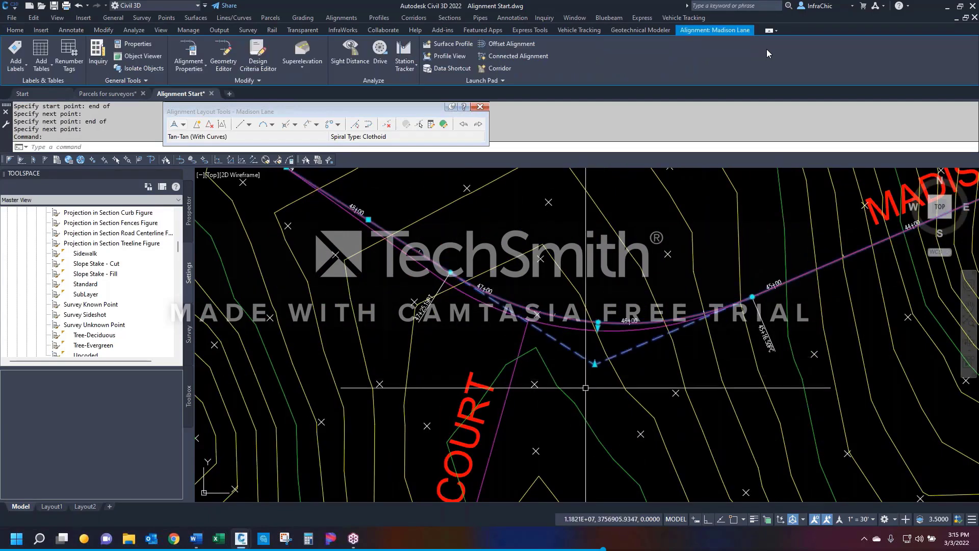
{"action": "left_click", "coordinate": [595, 364]}
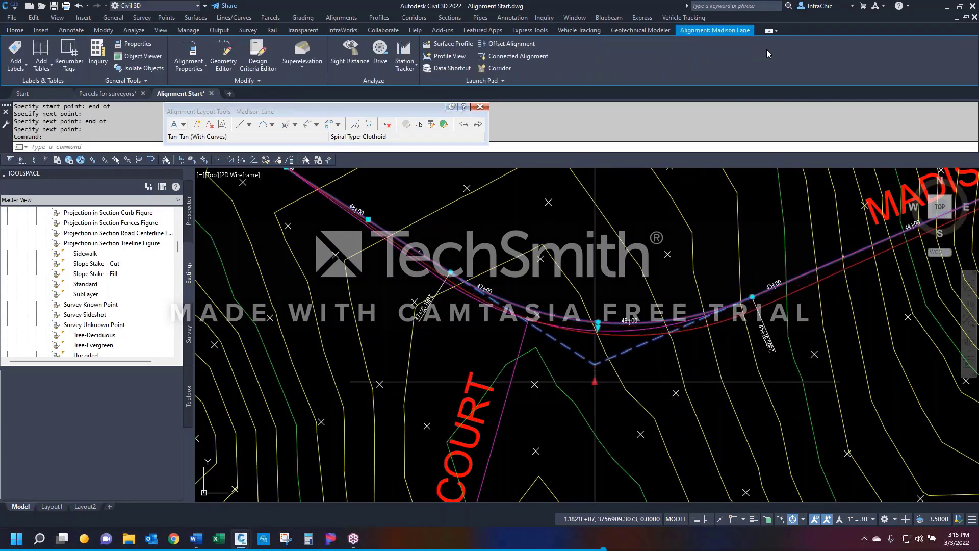
{"action": "left_click", "coordinate": [595, 387]}
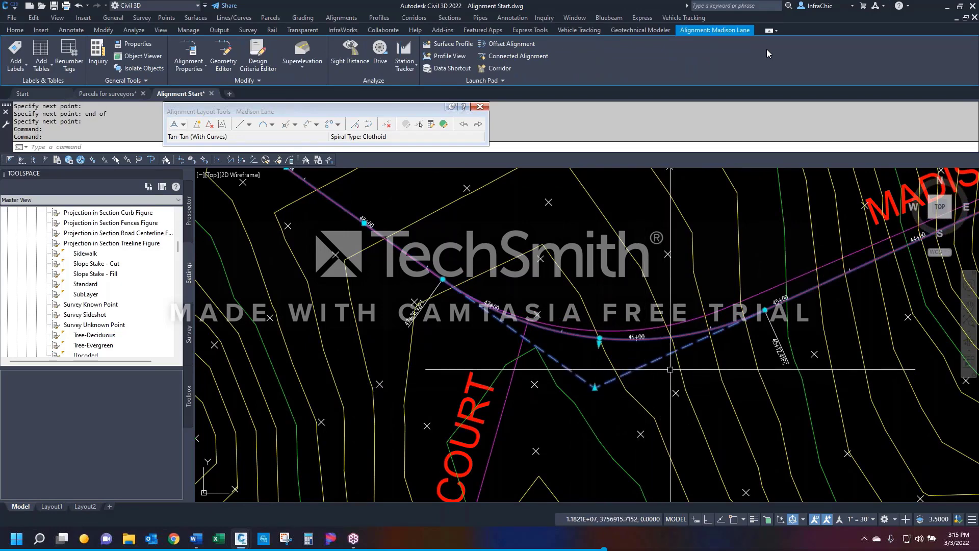
Step: Try to snap the eastern end of the alignment curve to the endpoint of the existing centerline curve
{"action": "left_click", "coordinate": [765, 310]}
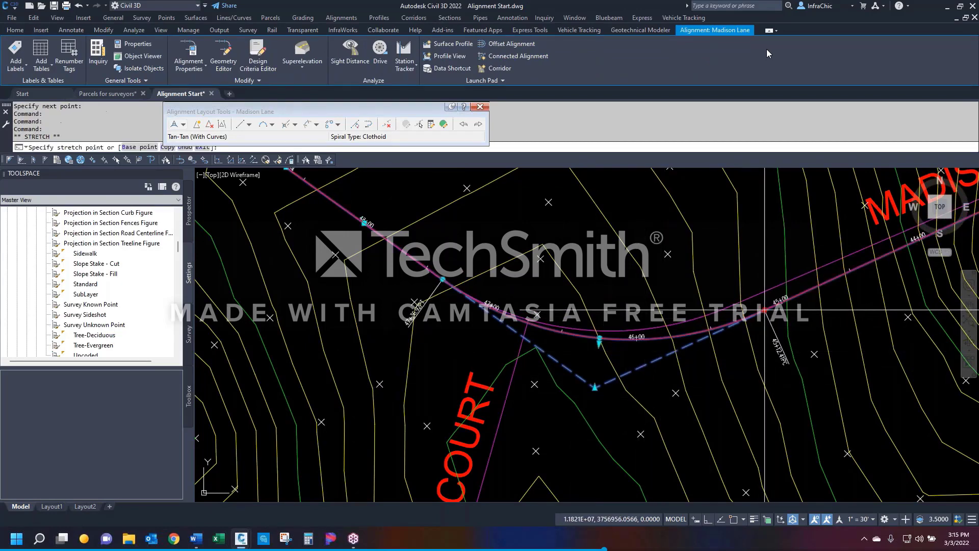
{"action": "type", "text": "en"}
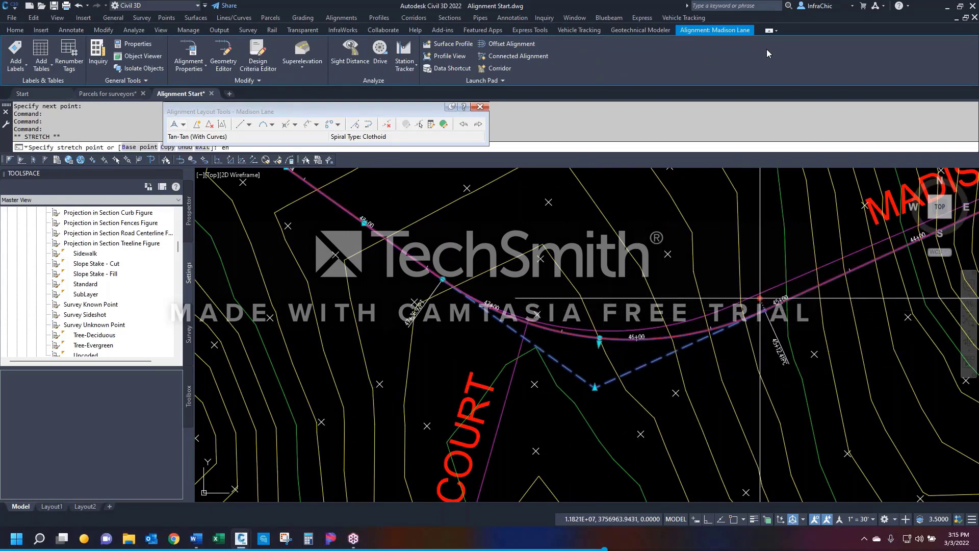
{"action": "type", "text": "d"}
{"action": "key", "text": "space"}
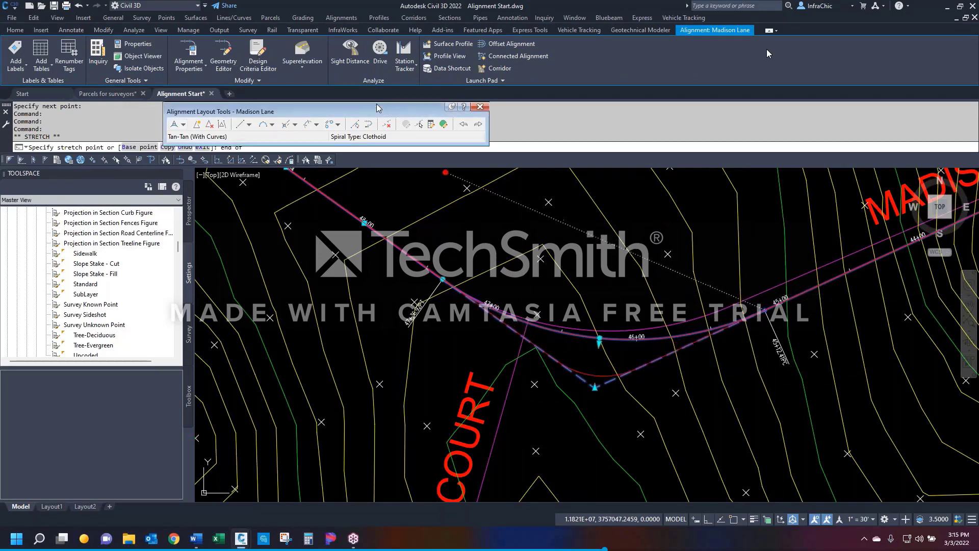
{"action": "left_click_drag", "start_coordinate": [378, 113], "coordinate": [378, 98]}
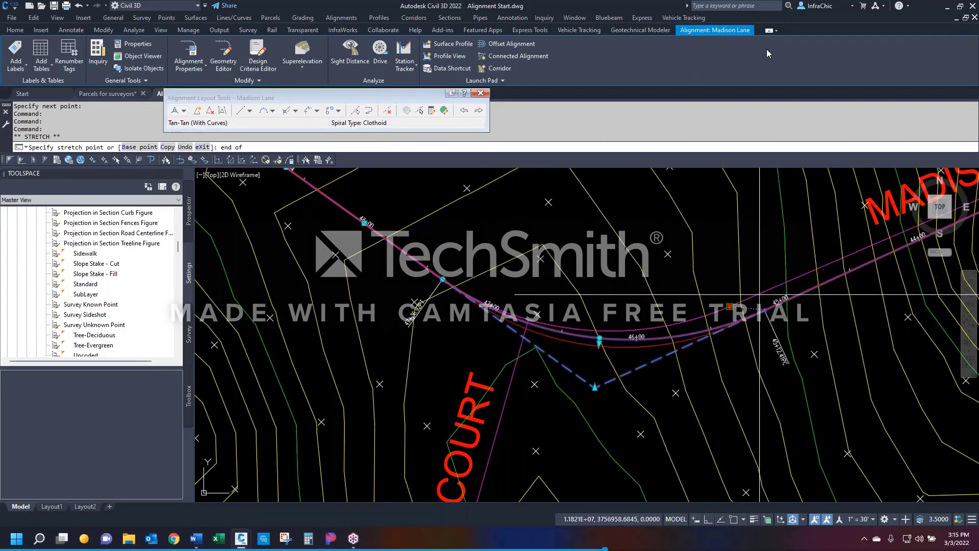
{"action": "left_click", "coordinate": [738, 322]}
{"action": "left_click", "coordinate": [737, 322]}
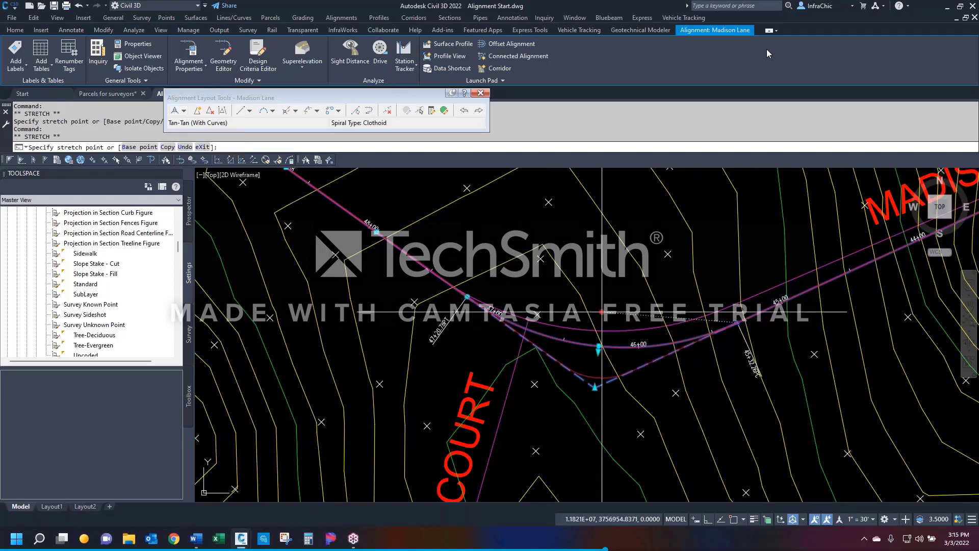
{"action": "key", "text": "Escape"}
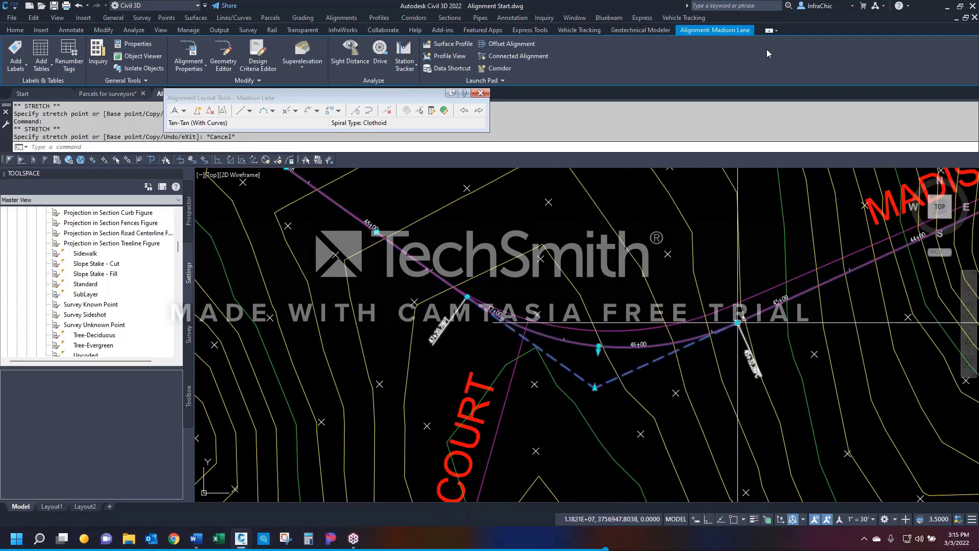
{"action": "left_click", "coordinate": [737, 323]}
{"action": "type", "text": "end"}
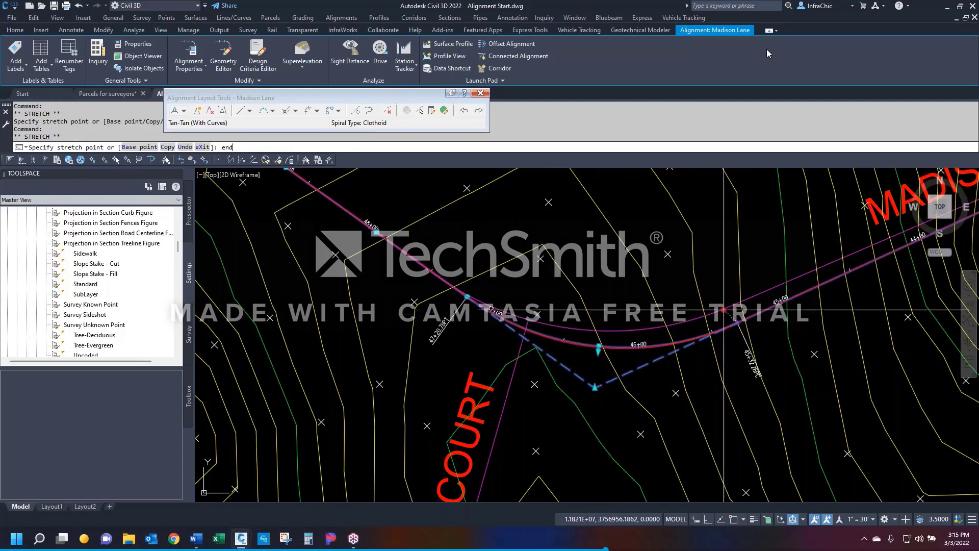
{"action": "key", "text": "Return"}
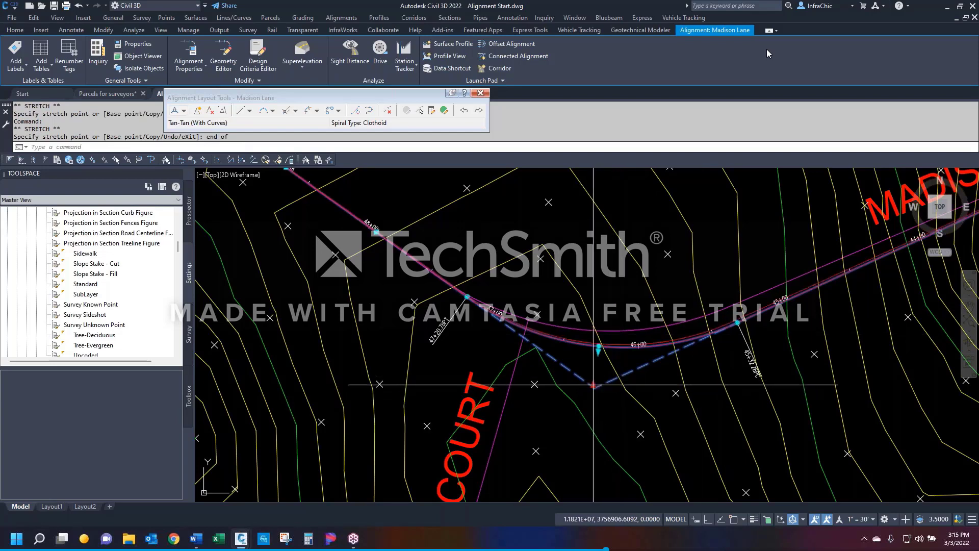
Step: Move the PI back north toward the bend and try snapping the curve's western end to the existing curve's endpoint
{"action": "left_click", "coordinate": [594, 385]}
{"action": "left_click", "coordinate": [592, 369]}
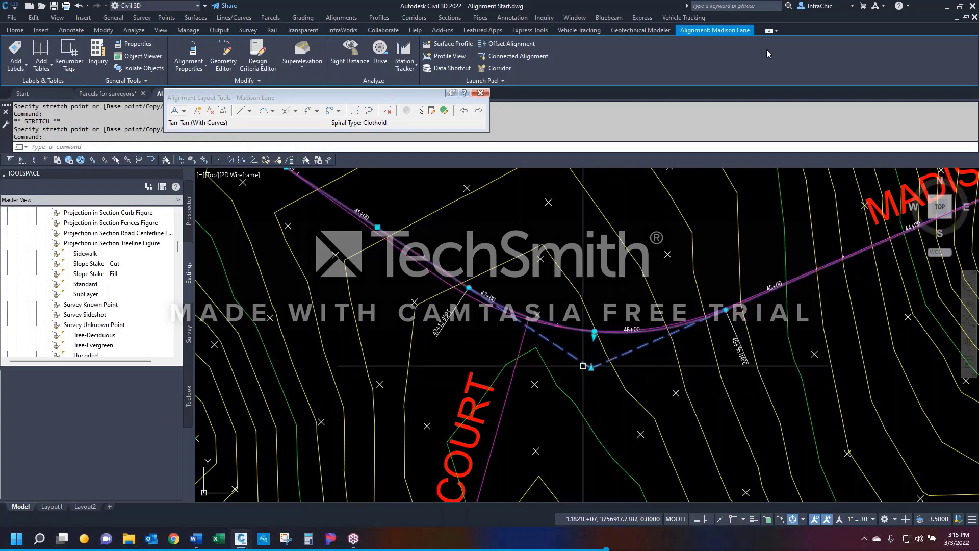
{"action": "left_click", "coordinate": [468, 287]}
{"action": "type", "text": "e"}
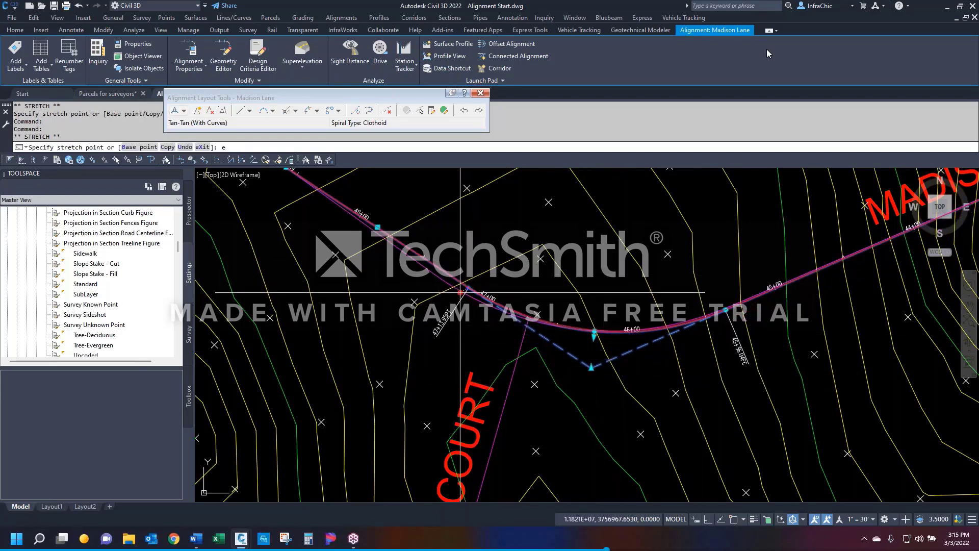
{"action": "type", "text": "nd"}
{"action": "key", "text": "Return"}
{"action": "left_click", "coordinate": [441, 280]}
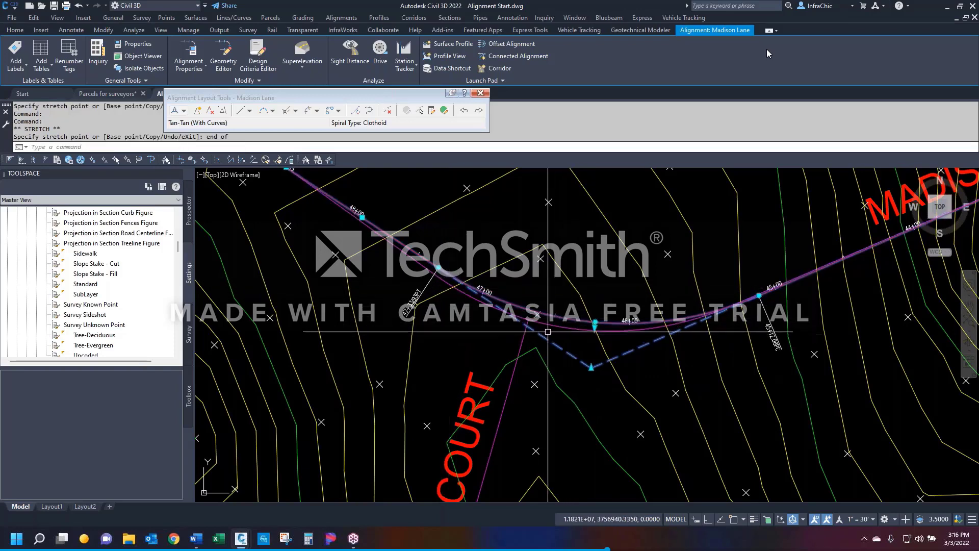
{"action": "scroll", "coordinate": [548, 332], "scroll_direction": "down", "scroll_amount": 3}
{"action": "scroll", "coordinate": [496, 296], "scroll_direction": "up", "scroll_amount": 3}
{"action": "key", "text": "Escape"}
{"action": "key", "text": "Escape"}
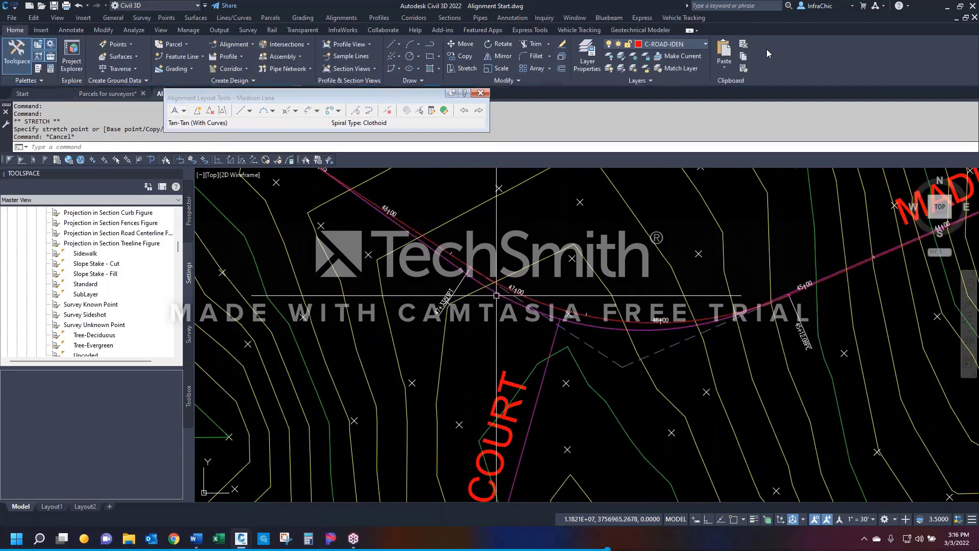
Step: Explode the existing Madison Lane centerline polyline into separate tangents and a curve
{"action": "left_click", "coordinate": [496, 296]}
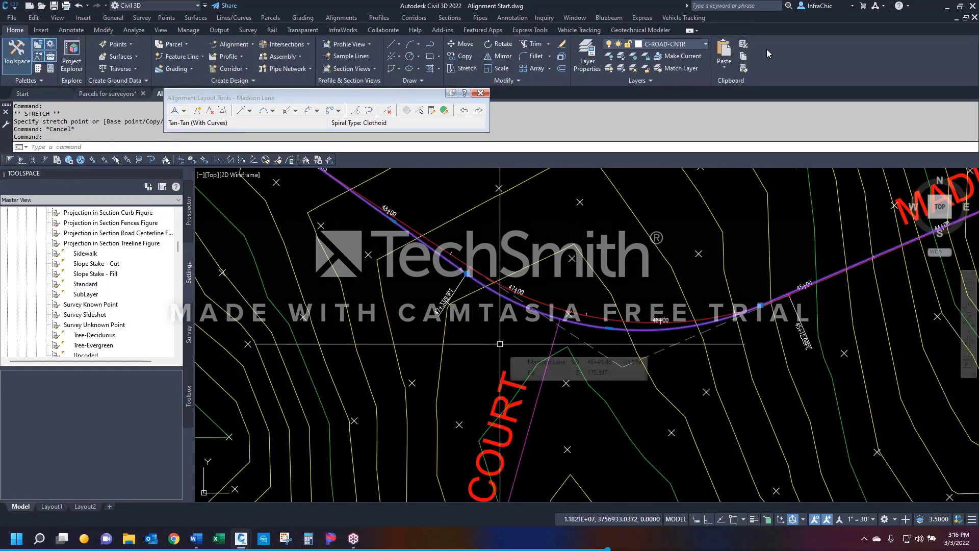
{"action": "type", "text": "x"}
{"action": "key", "text": "Return"}
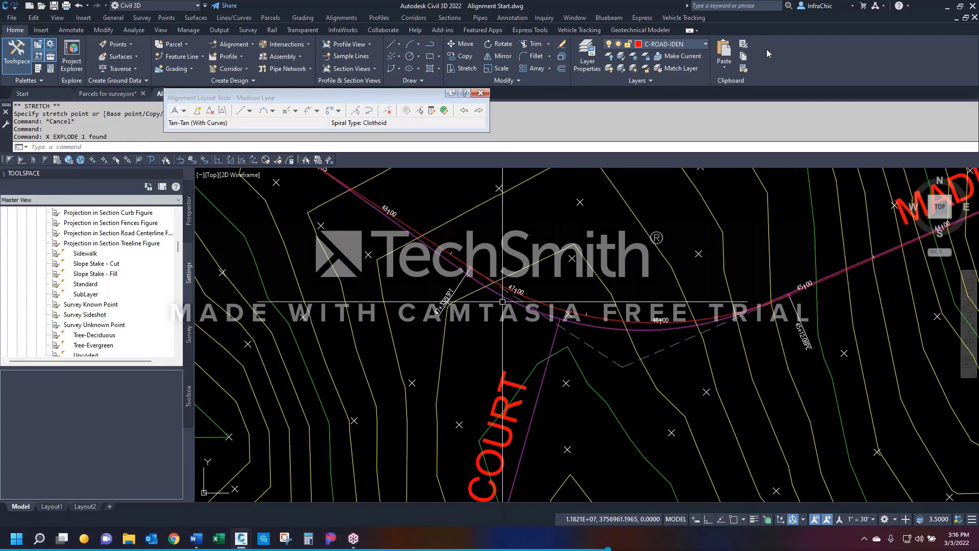
{"action": "key", "text": "Escape"}
{"action": "key", "text": "Escape"}
Step: Fillet the two Madison Lane centerline tangents with radius 0 so they meet in a sharp corner south of the curve
{"action": "type", "text": "f"}
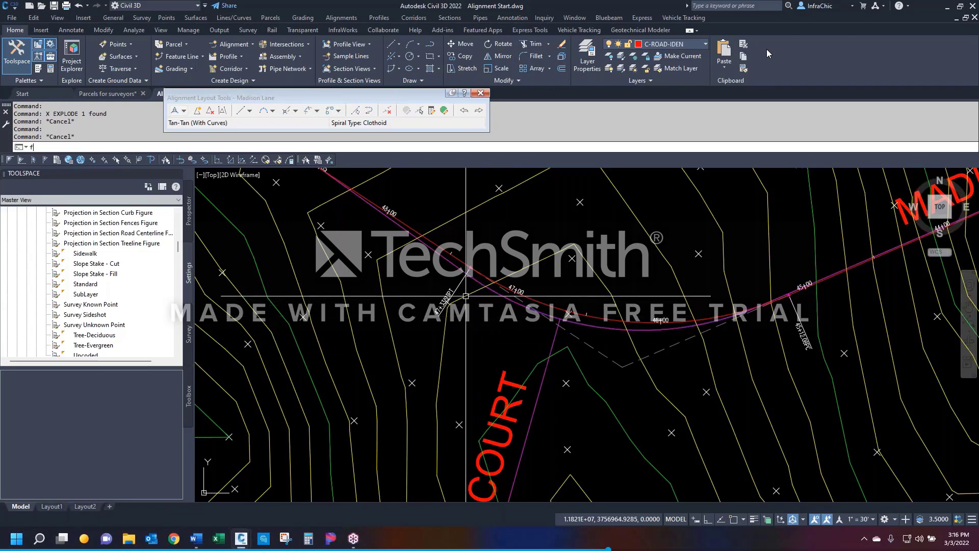
{"action": "key", "text": "Return"}
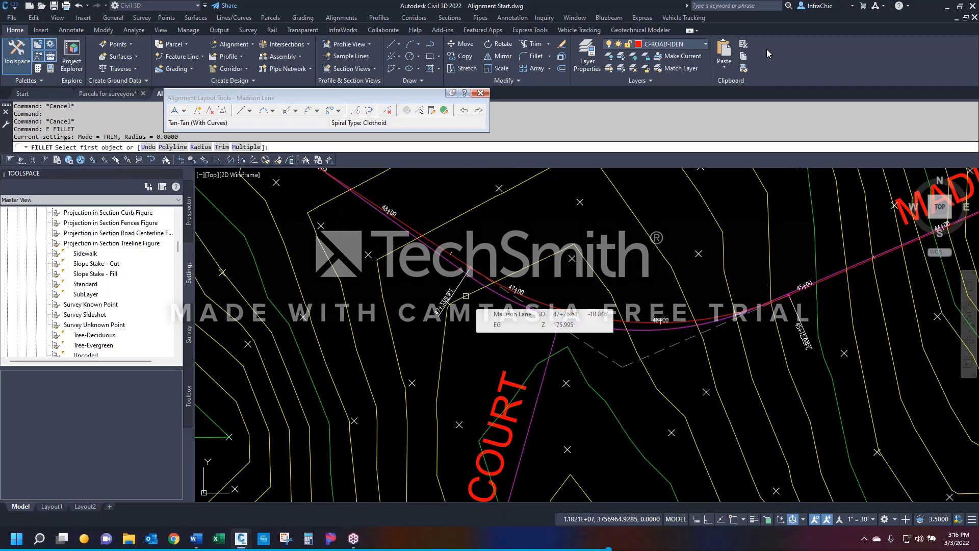
{"action": "left_click", "coordinate": [449, 264]}
{"action": "left_click", "coordinate": [622, 300]}
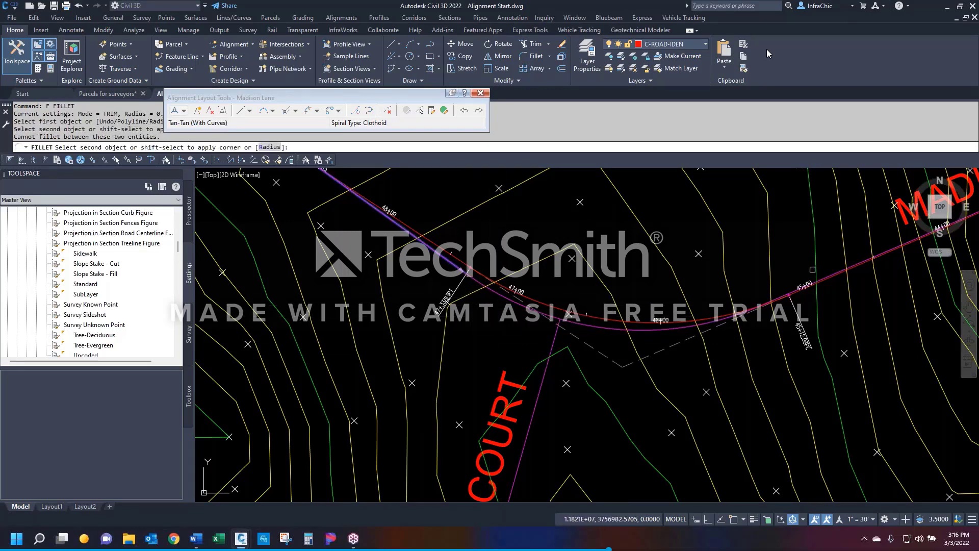
{"action": "scroll", "coordinate": [833, 272], "scroll_direction": "up", "scroll_amount": 4}
{"action": "left_click", "coordinate": [832, 274]}
{"action": "scroll", "coordinate": [789, 233], "scroll_direction": "down", "scroll_amount": 4}
{"action": "key", "text": "Escape"}
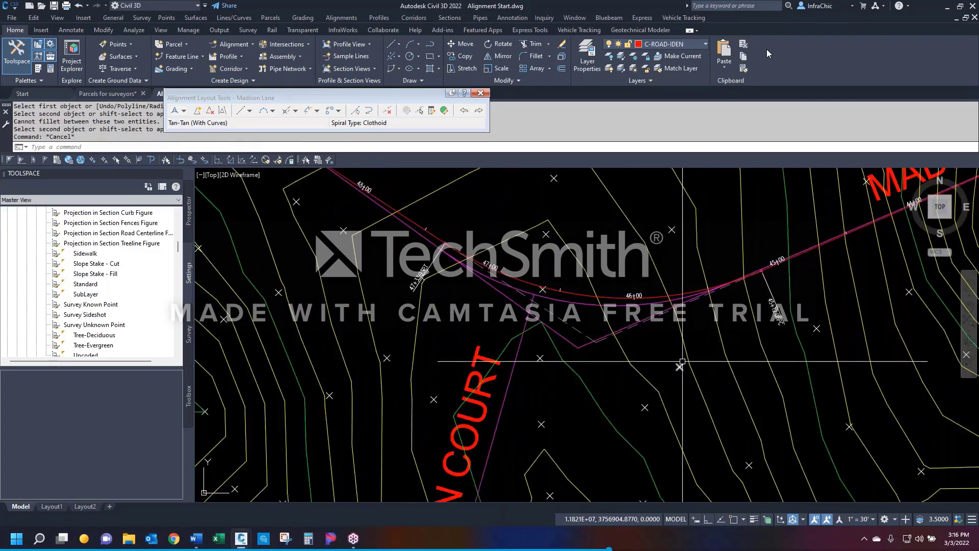
Step: Snap the alignment's PI to the endpoint where the filleted tangents meet, and start stretching the curve from its midpoint grip
{"action": "left_click", "coordinate": [597, 340]}
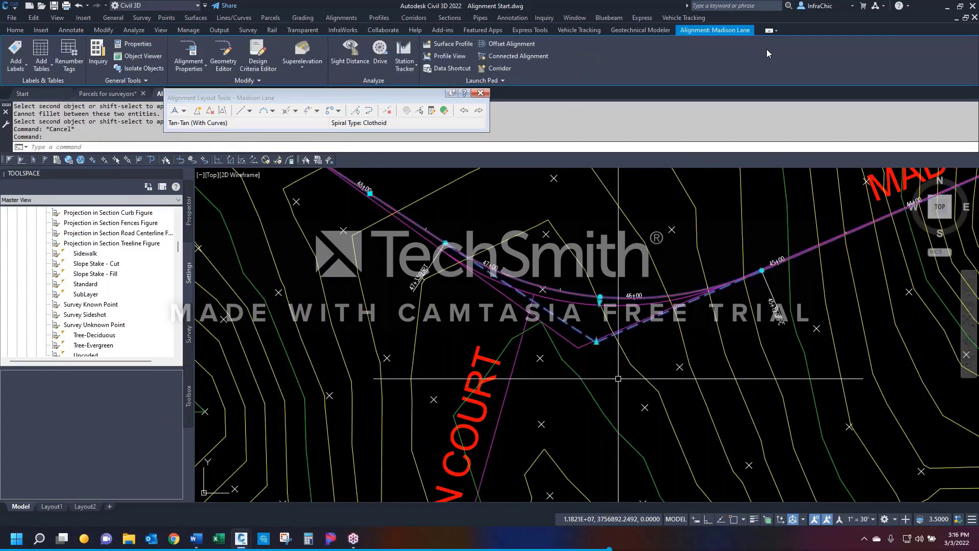
{"action": "left_click", "coordinate": [596, 342]}
{"action": "type", "text": "end"}
{"action": "key", "text": "space"}
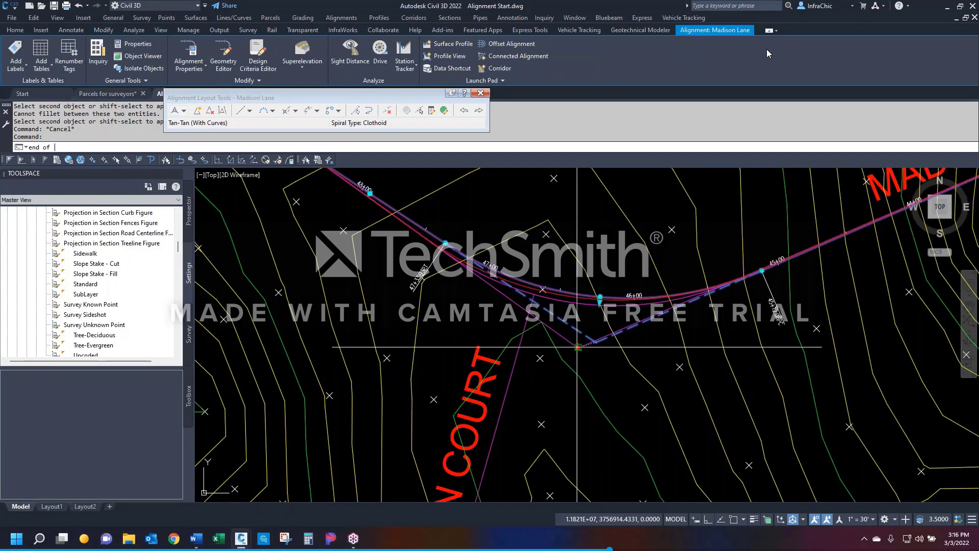
{"action": "left_click", "coordinate": [576, 347]}
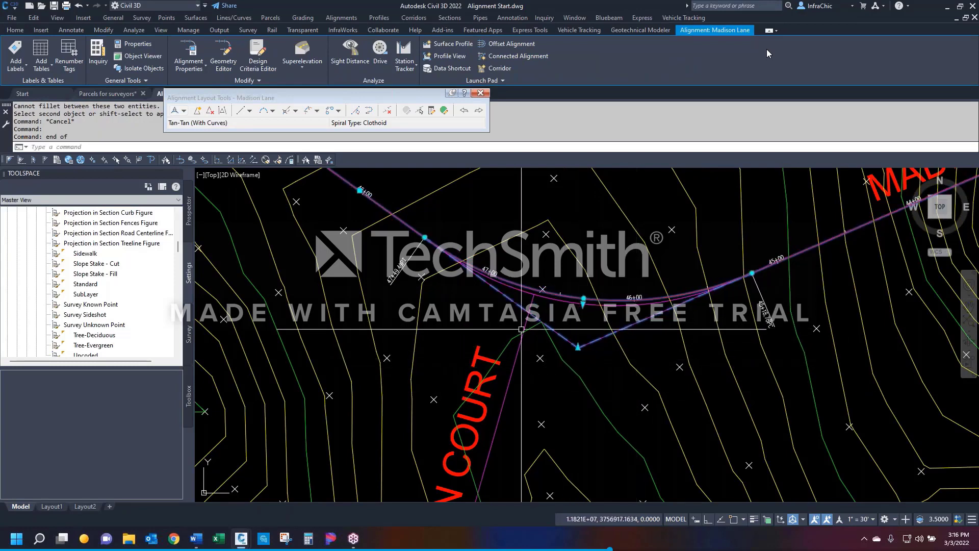
{"action": "scroll", "coordinate": [572, 302], "scroll_direction": "up", "scroll_amount": 4}
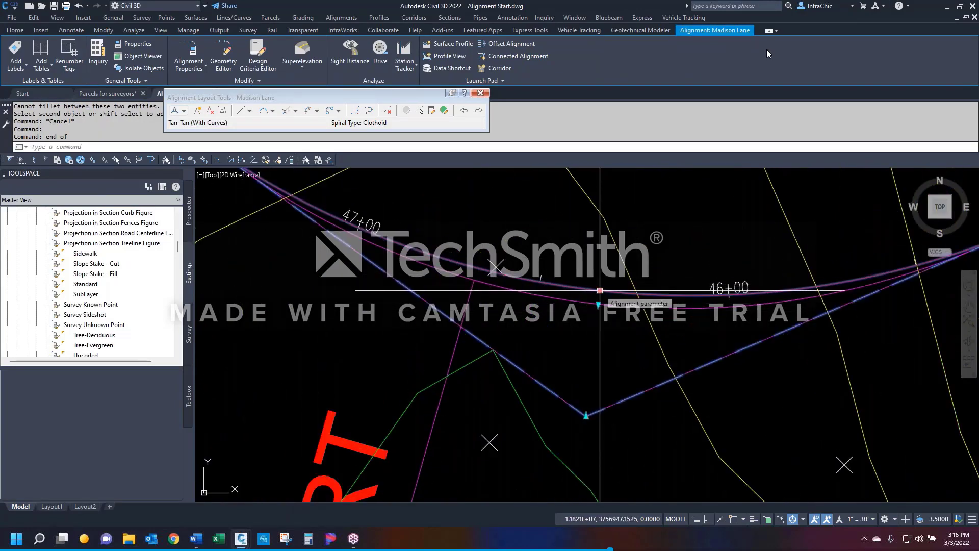
{"action": "left_click", "coordinate": [600, 290]}
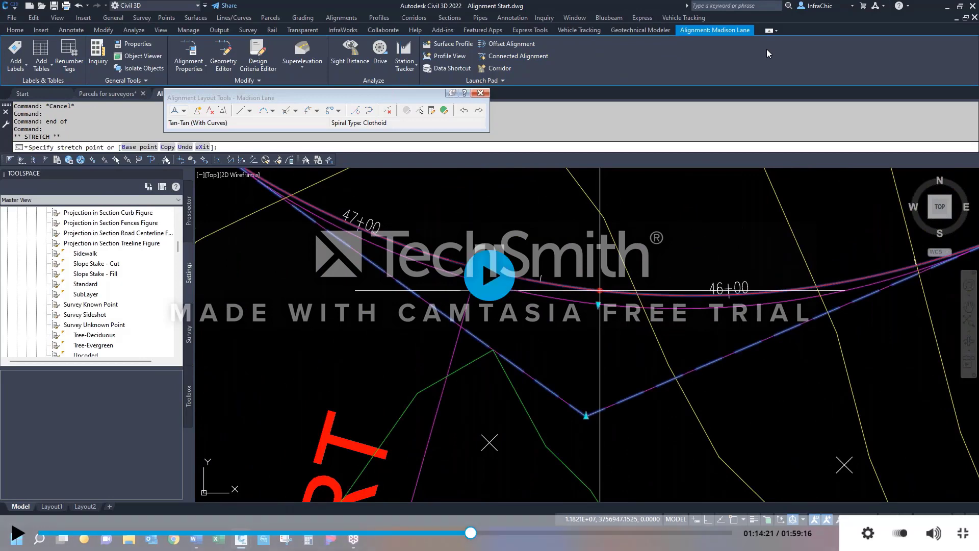
{"action": "key", "text": "Left"}
{"action": "key", "text": "Left"}
{"action": "key", "text": "Left"}
{"action": "key", "text": "Left"}
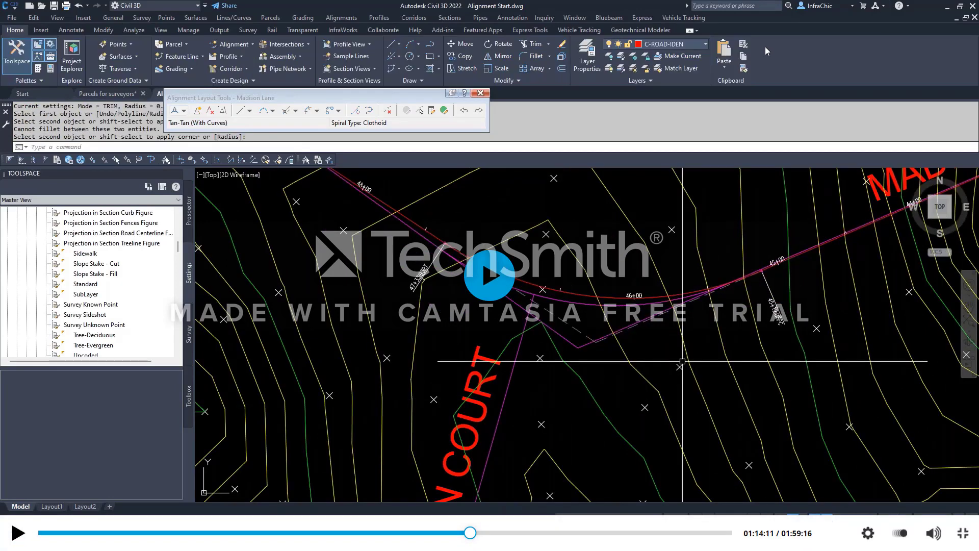
{"action": "key", "text": "Left"}
{"action": "key", "text": "Left"}
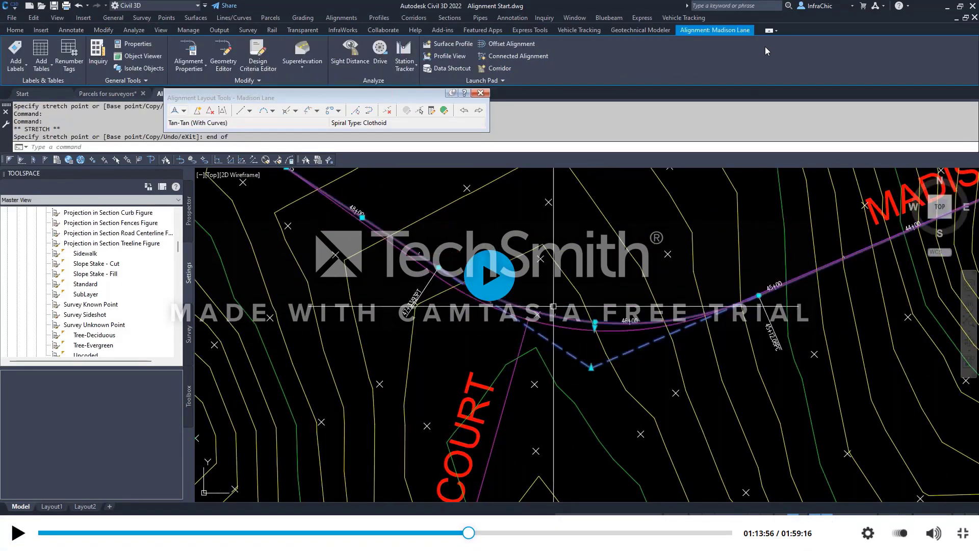
{"action": "key", "text": "space"}
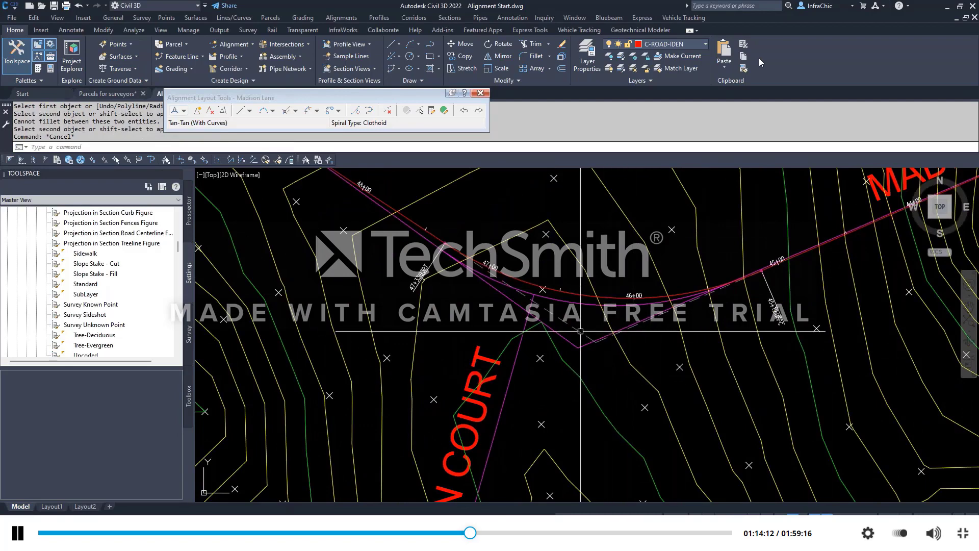
Step: Select the Madison Lane alignment and start inserting a PI along it
{"action": "left_click", "coordinate": [614, 332]}
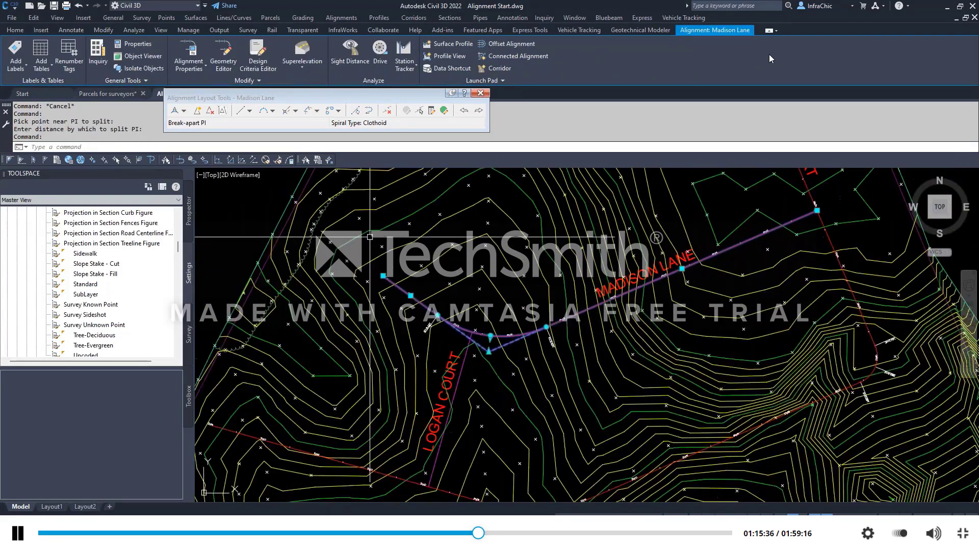
{"action": "left_click", "coordinate": [751, 247]}
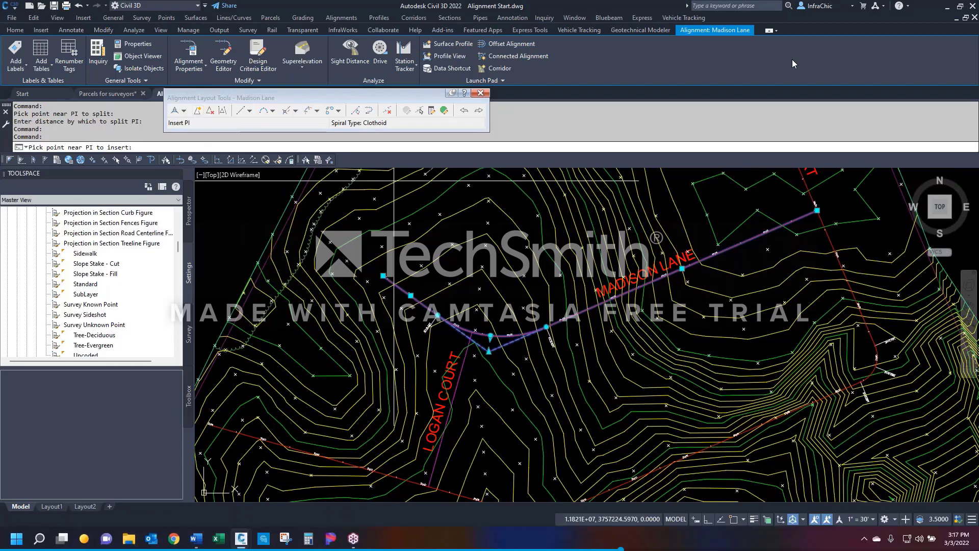
{"action": "key", "text": "space"}
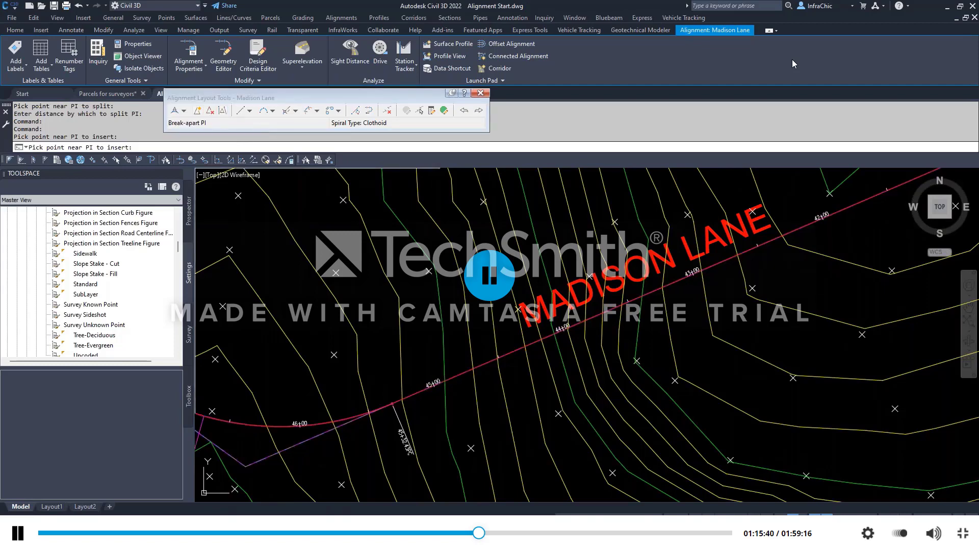
{"action": "key", "text": "Left"}
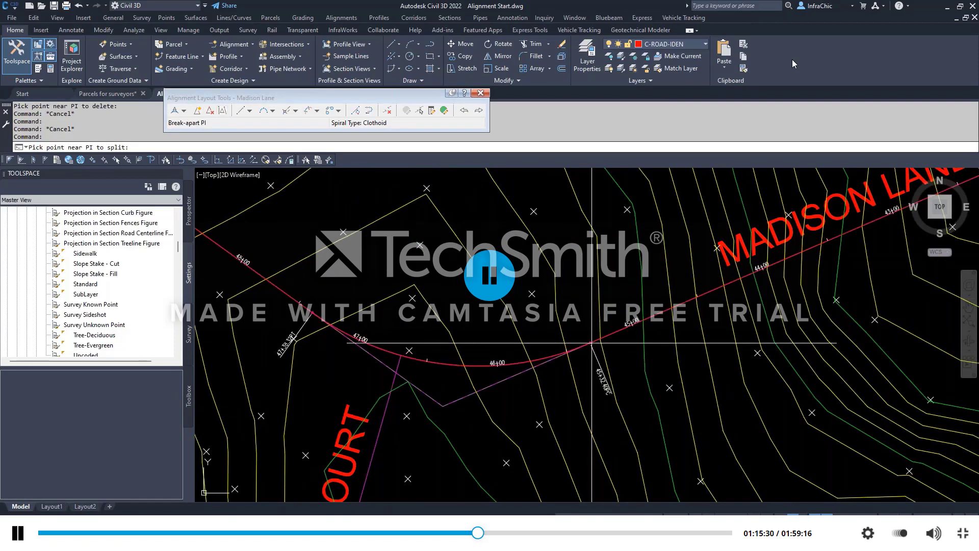
{"action": "key", "text": "Left"}
{"action": "key", "text": "Left"}
{"action": "key", "text": "Left"}
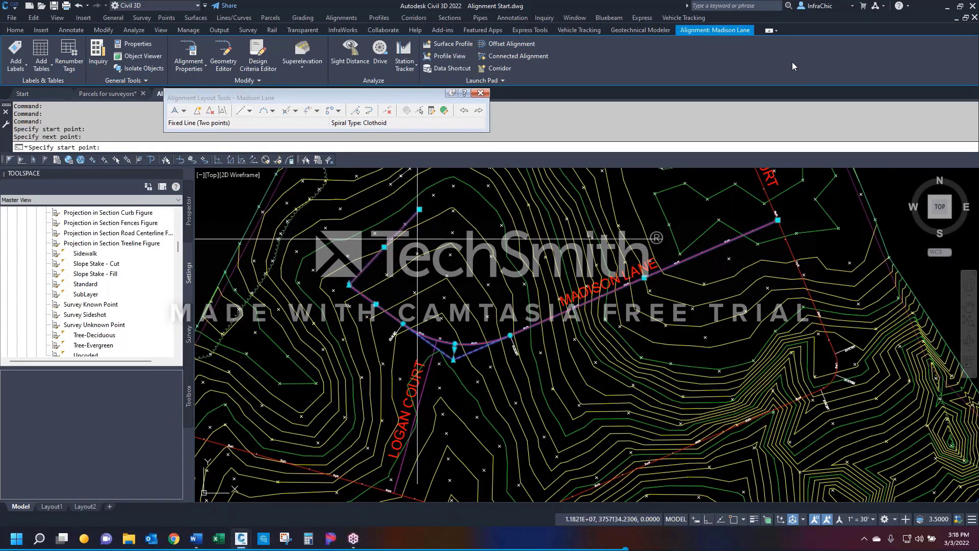
Step: Add a free curve fillet between the alignment's western tangent and the fixed line extending northeast from its end
{"action": "left_click", "coordinate": [273, 111]}
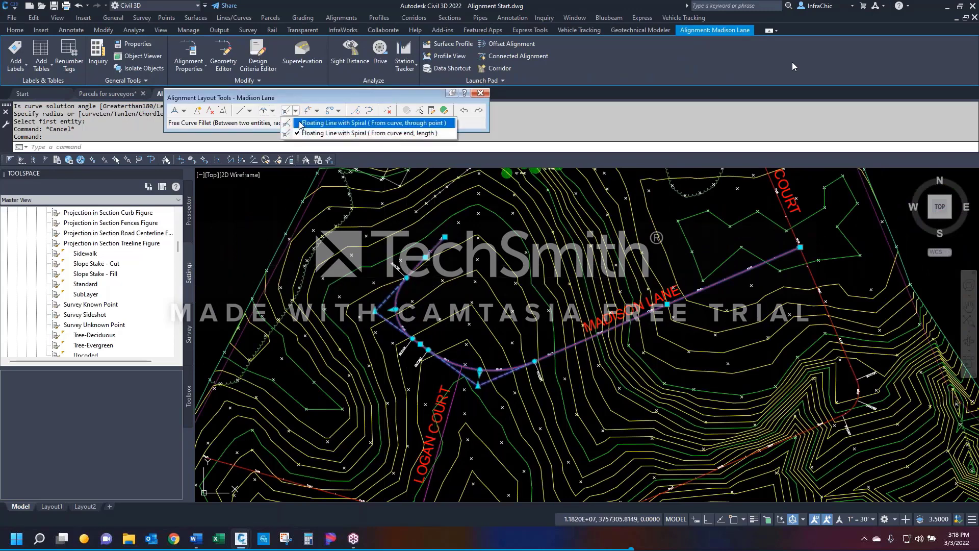
{"action": "left_click", "coordinate": [326, 123]}
{"action": "left_click", "coordinate": [317, 111]}
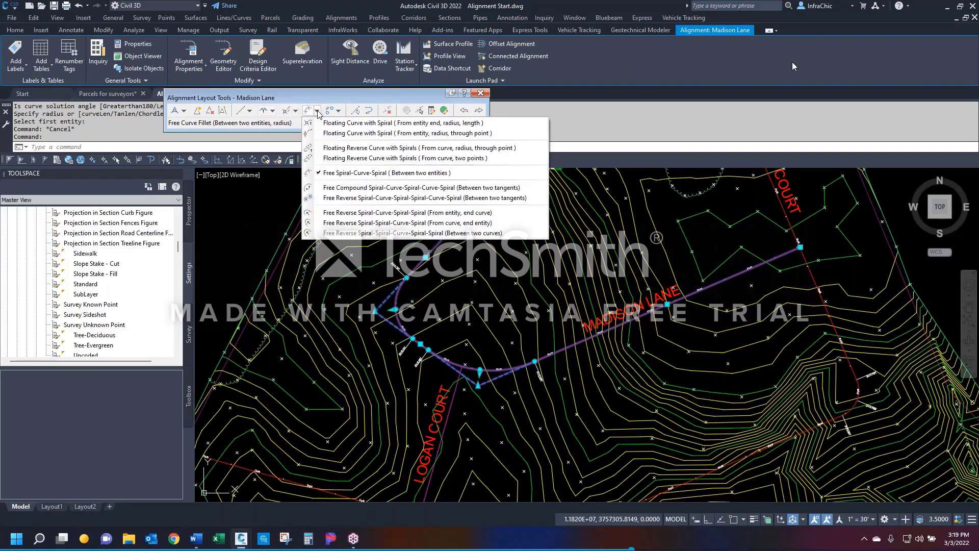
{"action": "left_click", "coordinate": [338, 111]}
{"action": "left_click", "coordinate": [339, 111]}
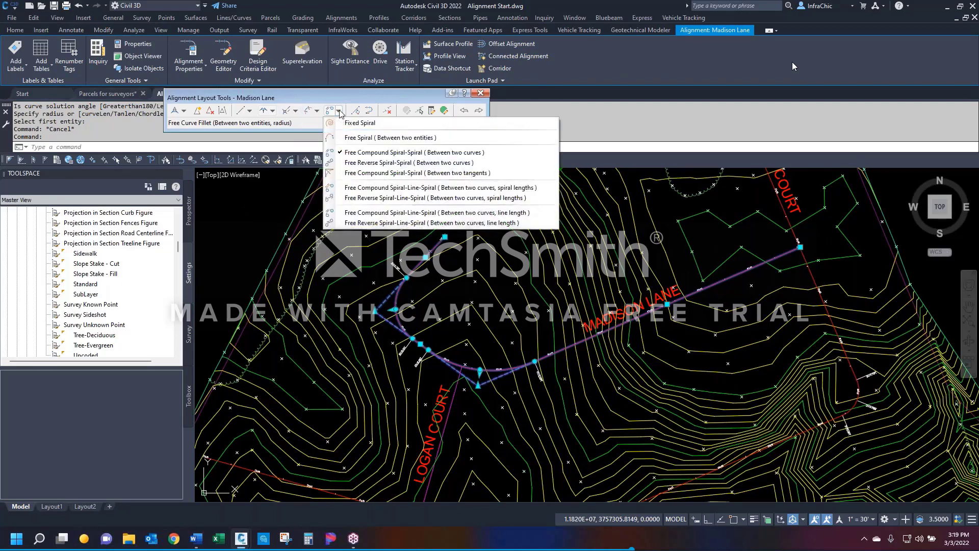
{"action": "left_click", "coordinate": [339, 112]}
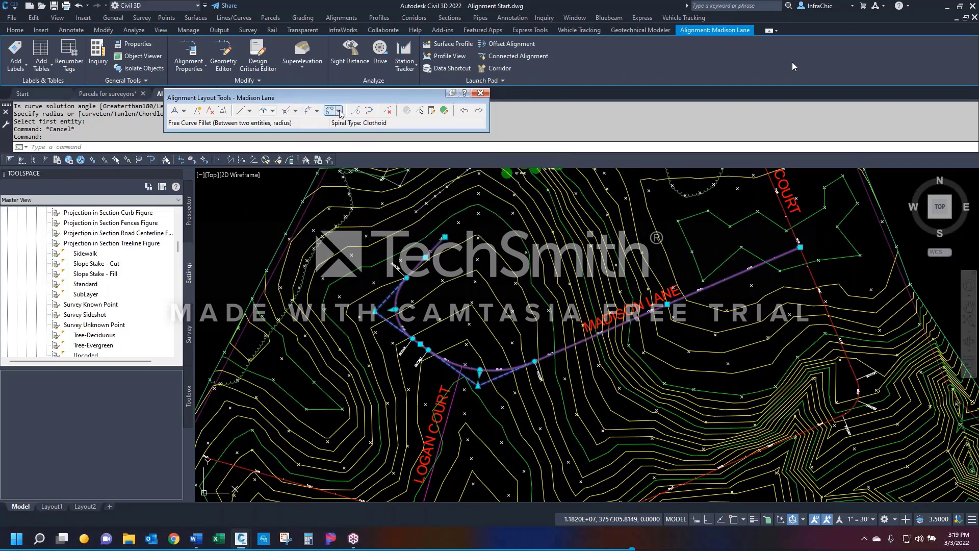
{"action": "left_click", "coordinate": [369, 111]}
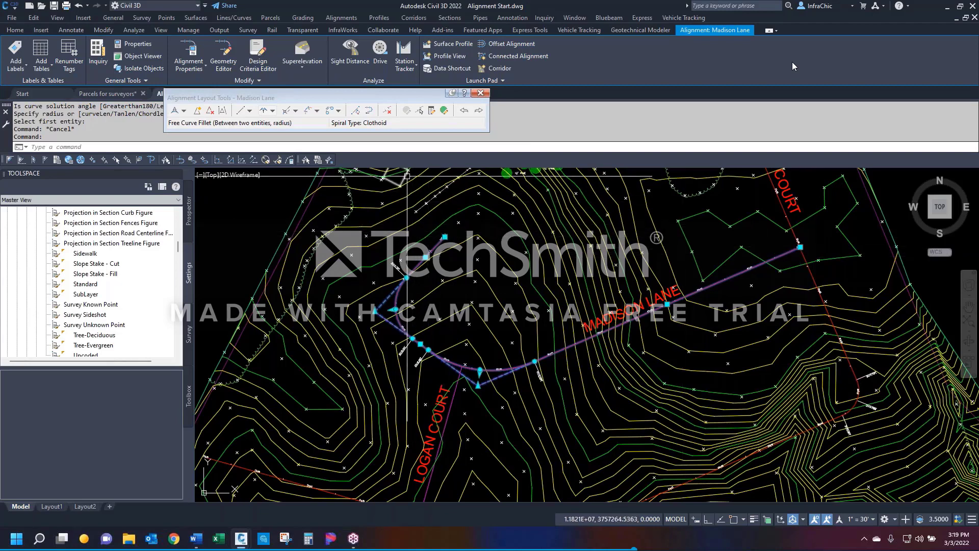
Step: Delete the westernmost curve and the line north of it from the Madison Lane alignment as sub-entities
{"action": "left_click", "coordinate": [387, 111]}
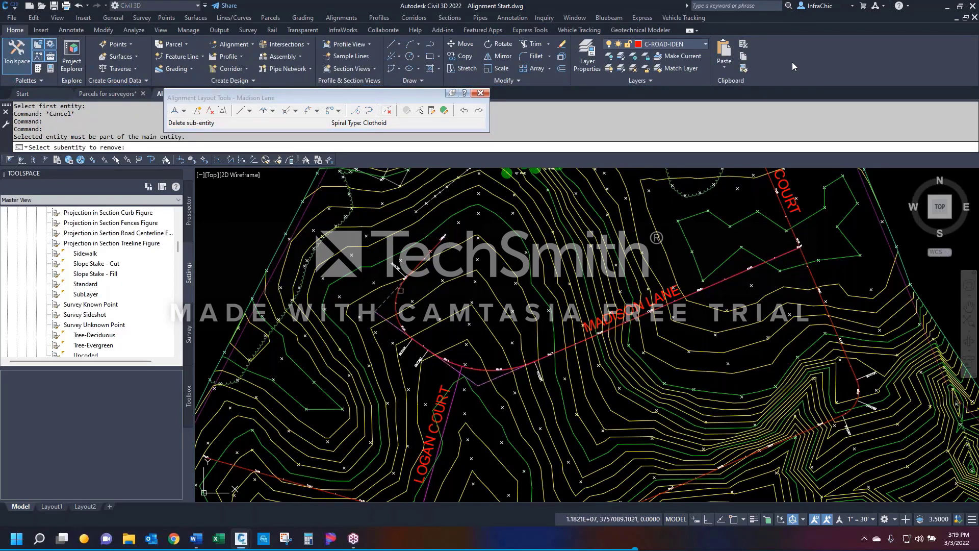
{"action": "left_click", "coordinate": [400, 291]}
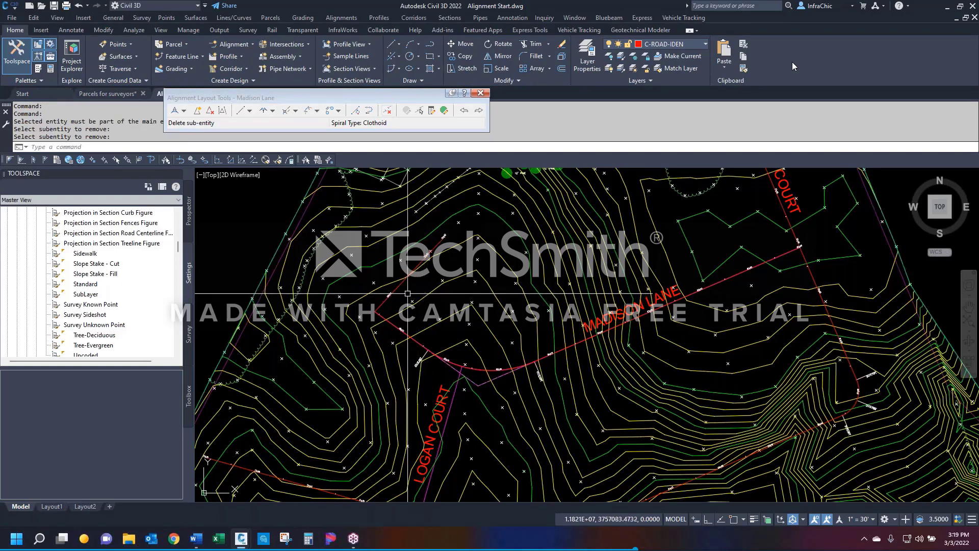
{"action": "left_click", "coordinate": [388, 110]}
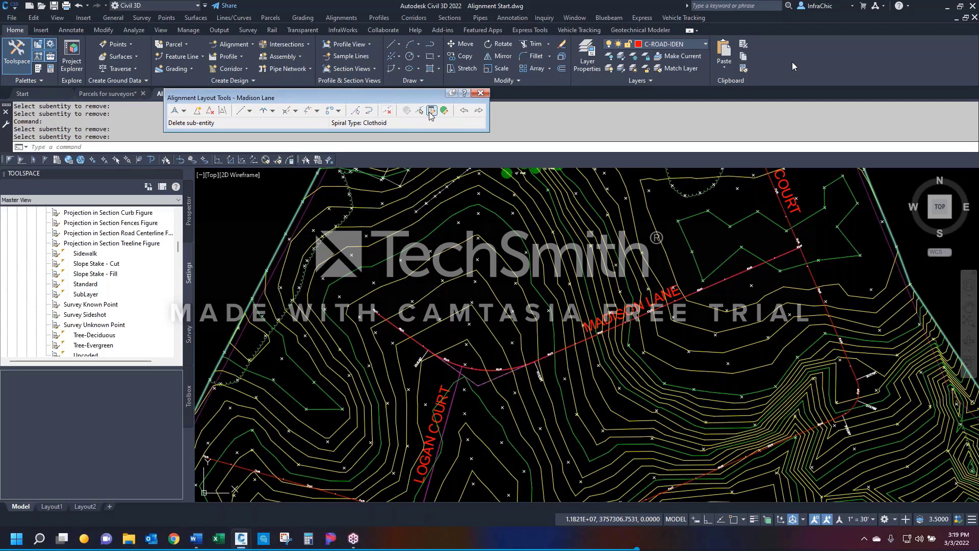
Step: Bring up the layout parameters of Madison Lane's remaining curve and set its radius to 225'
{"action": "left_click", "coordinate": [432, 111]}
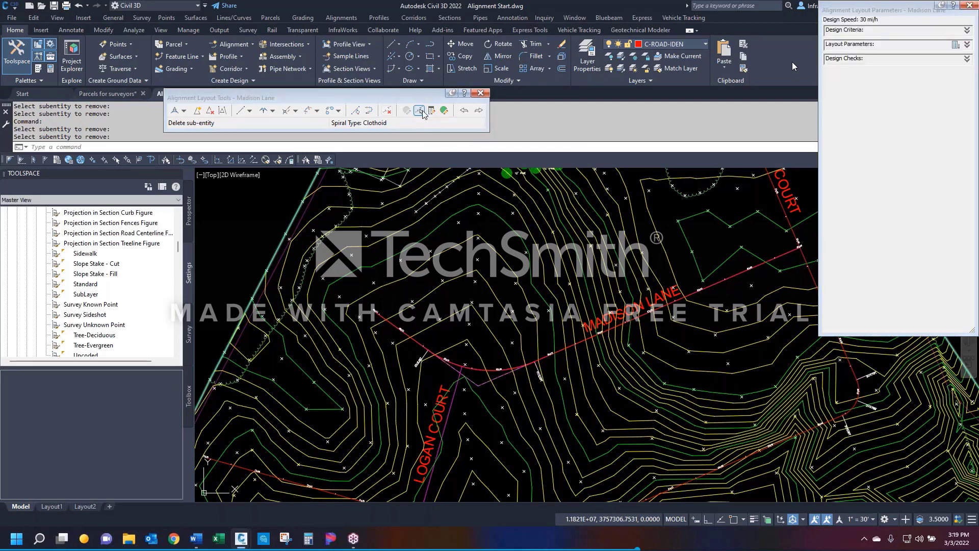
{"action": "left_click", "coordinate": [422, 112]}
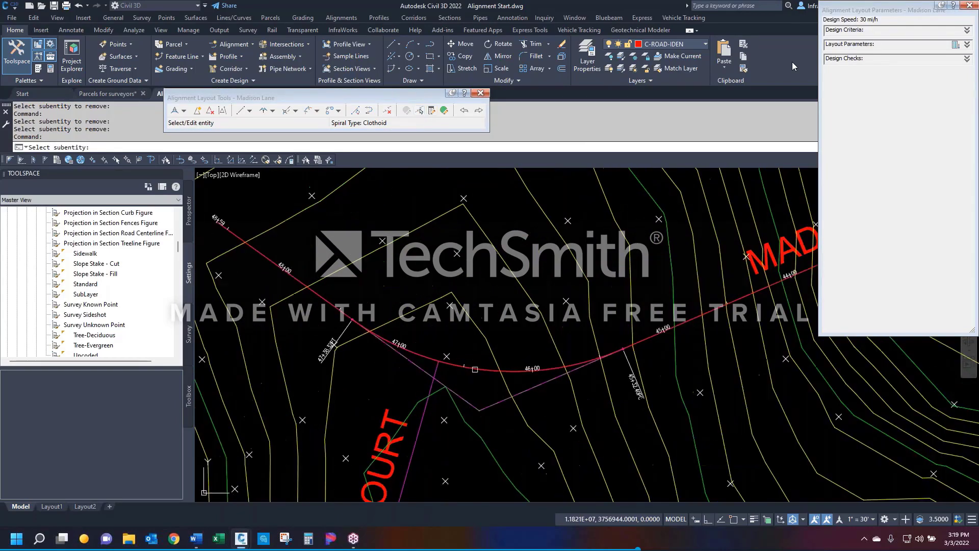
{"action": "scroll", "coordinate": [468, 370], "scroll_direction": "up", "scroll_amount": 2}
{"action": "left_click", "coordinate": [476, 368]}
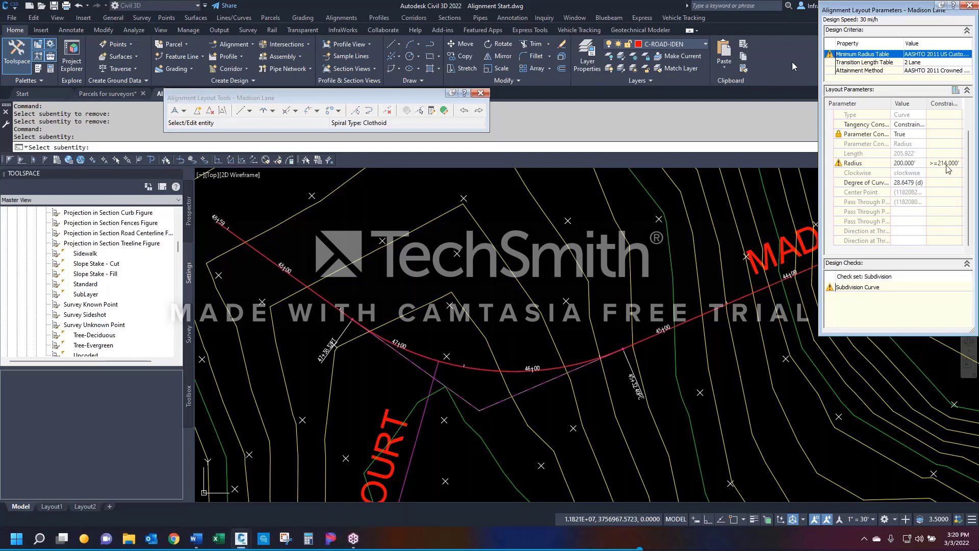
{"action": "left_click", "coordinate": [904, 162]}
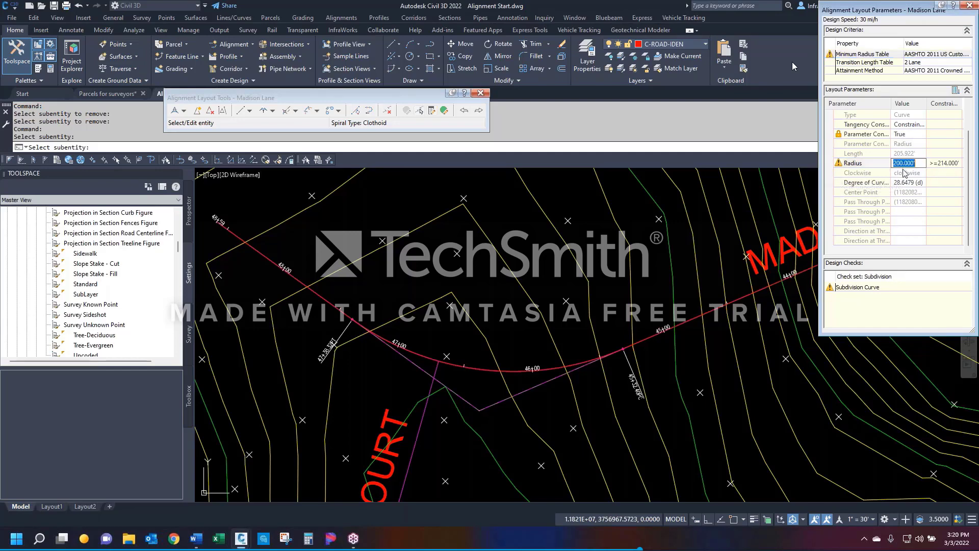
{"action": "type", "text": "225"}
{"action": "key", "text": "Return"}
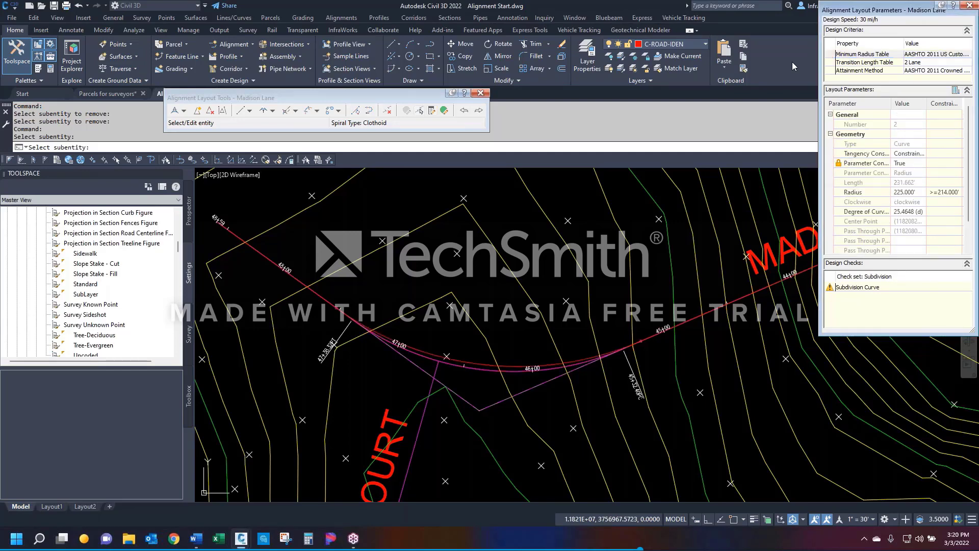
Step: Set the curve's radius to 200' in the layout parameters, check its minimum radius criteria, and end the sub-entity editing
{"action": "left_click", "coordinate": [904, 191]}
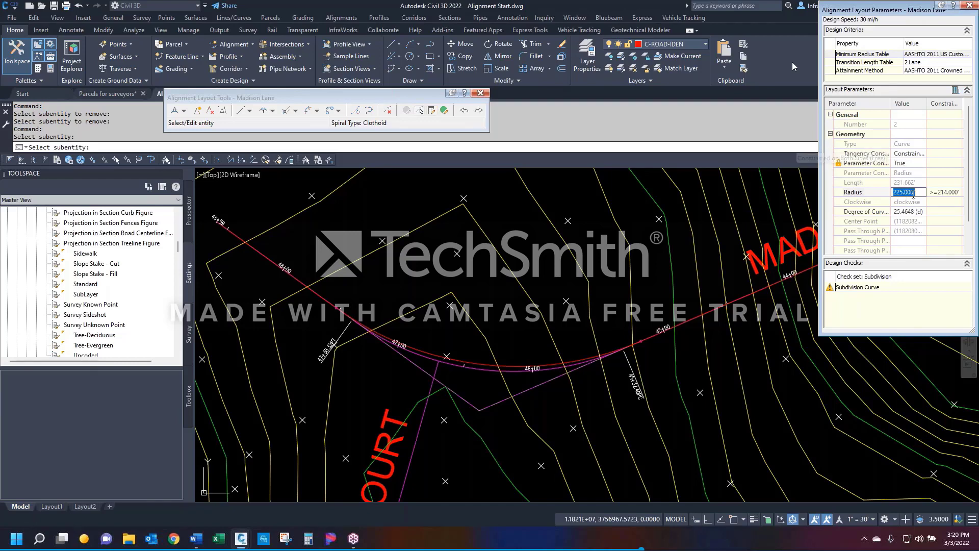
{"action": "type", "text": "200"}
{"action": "key", "text": "Return"}
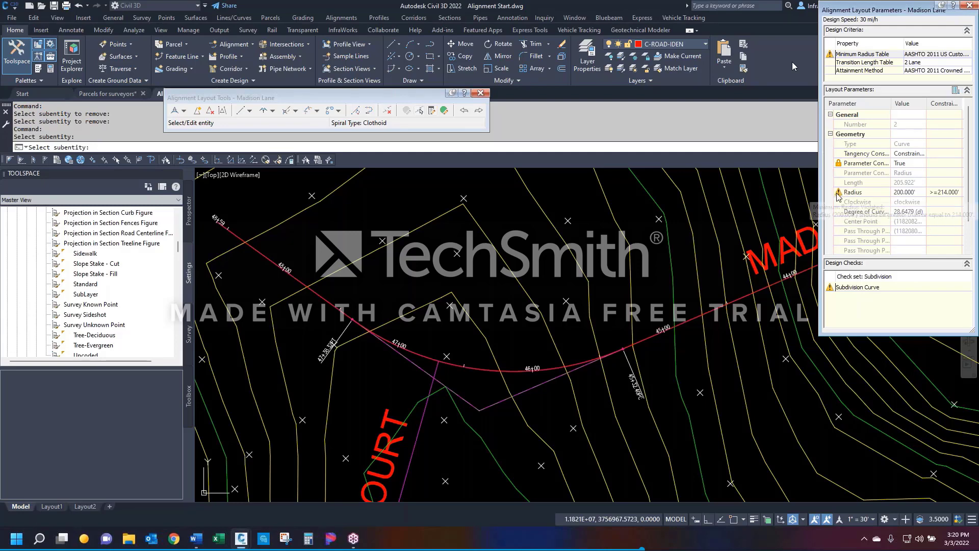
{"action": "mouse_move", "coordinate": [839, 196]}
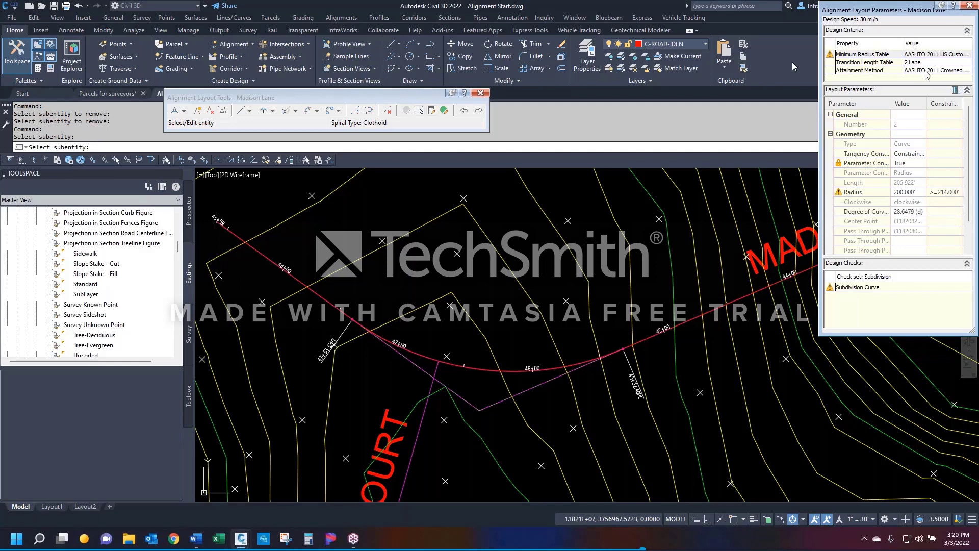
{"action": "left_click", "coordinate": [967, 5]}
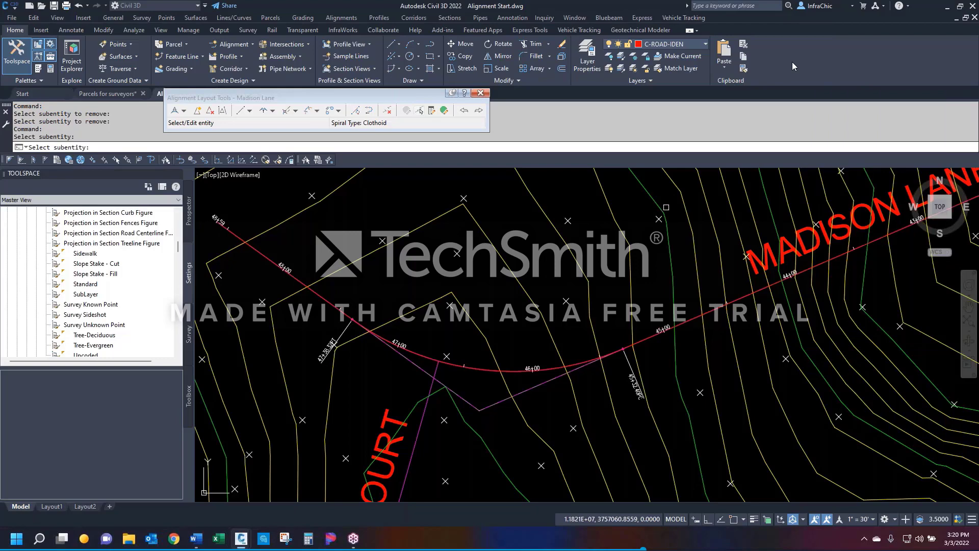
{"action": "key", "text": "Escape"}
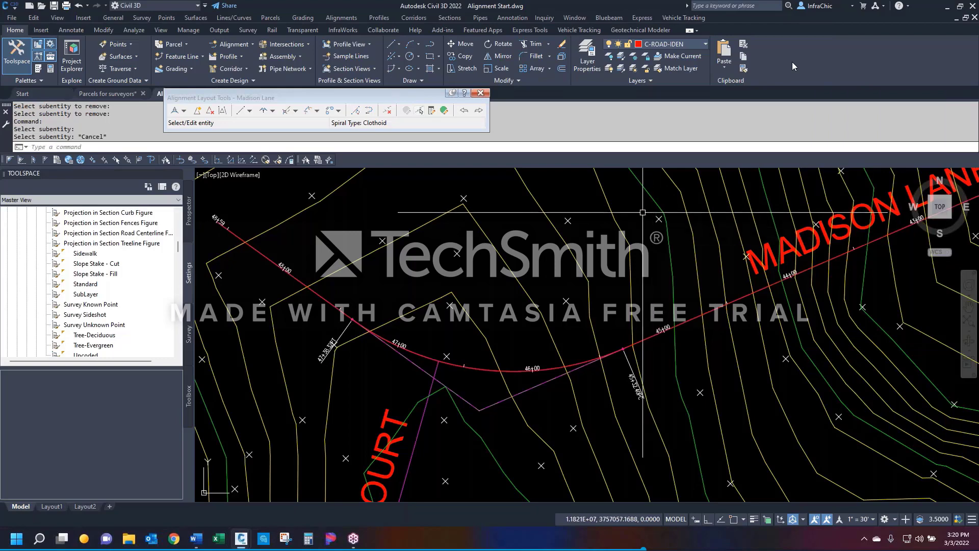
Step: Display the alignment entities table for Madison Lane and set the curve's radius to 225' there
{"action": "left_click", "coordinate": [444, 111]}
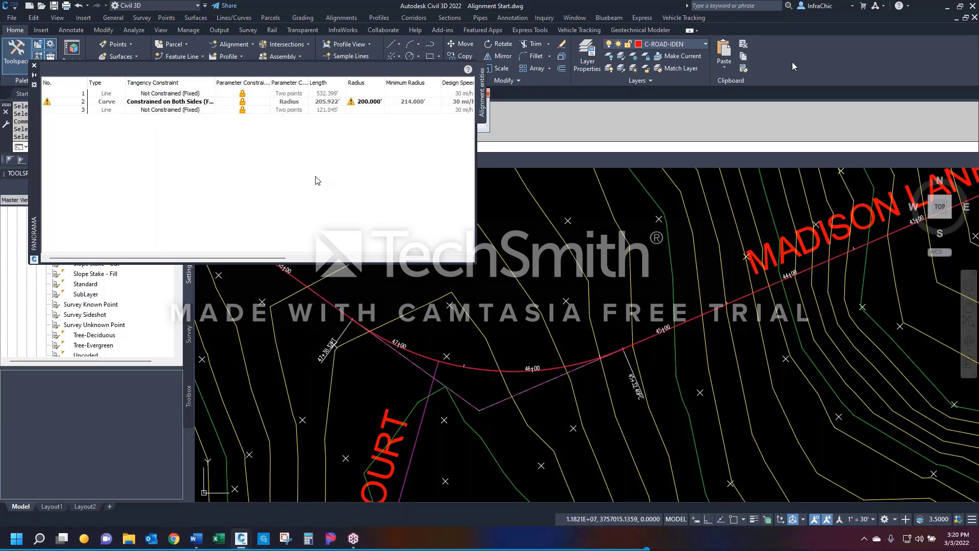
{"action": "left_click", "coordinate": [373, 101]}
{"action": "left_click", "coordinate": [365, 102]}
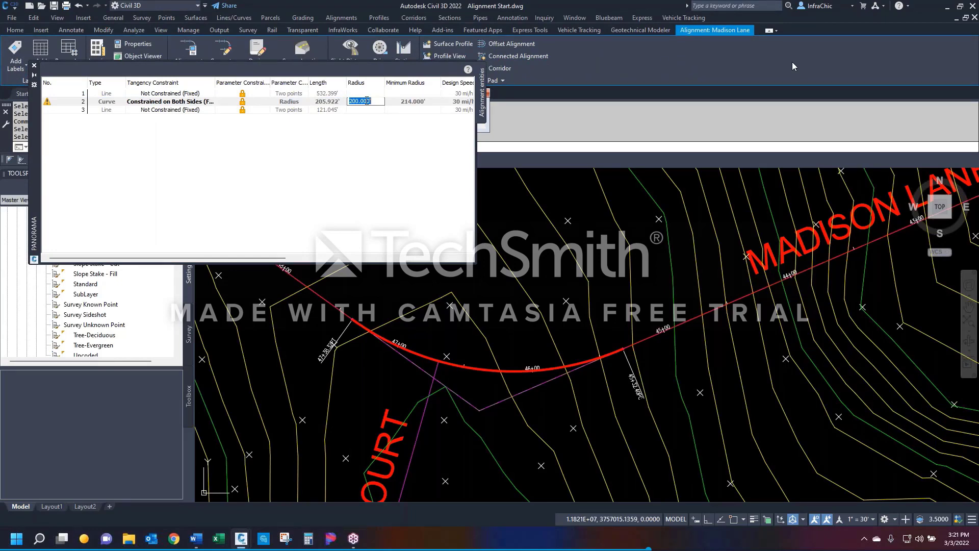
{"action": "type", "text": "225"}
{"action": "key", "text": "Return"}
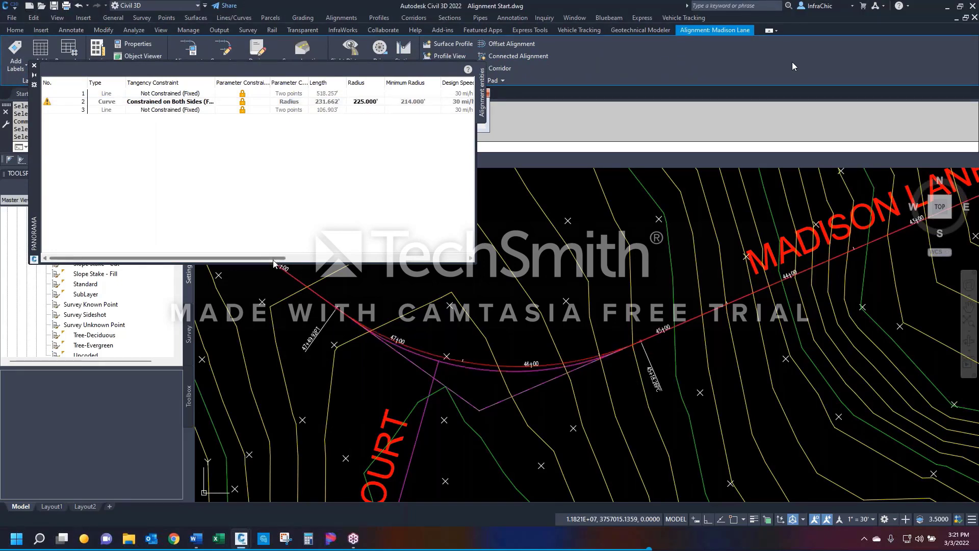
{"action": "left_click_drag", "start_coordinate": [276, 258], "coordinate": [206, 251]}
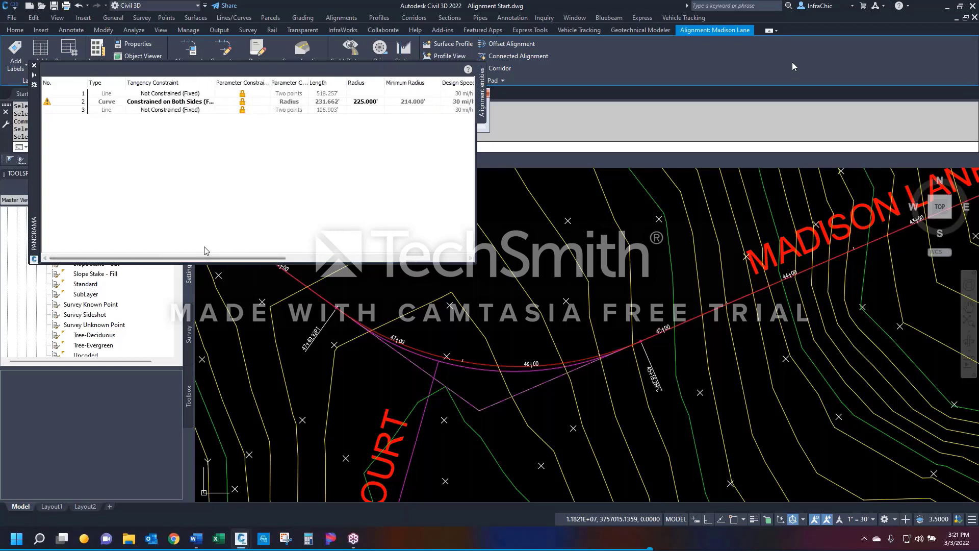
Step: Unlock and relock the curve's parameter constraint, trying to stretch the curve from its western end grip in each state
{"action": "left_click", "coordinate": [242, 102]}
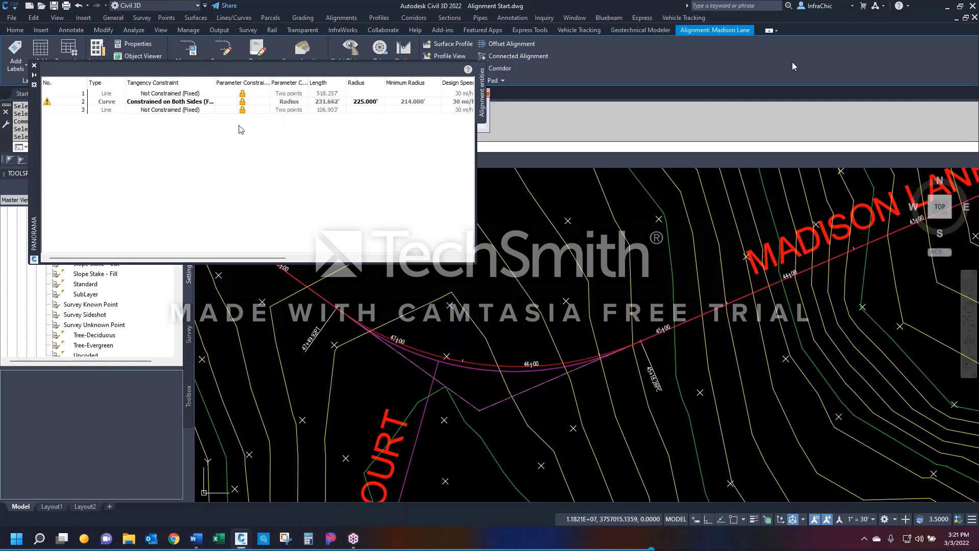
{"action": "left_click", "coordinate": [243, 102]}
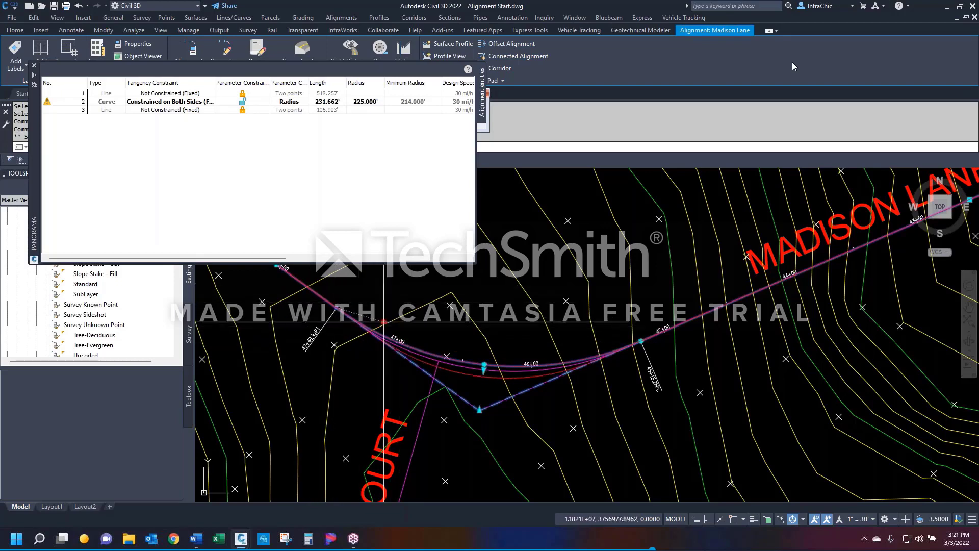
{"action": "left_click", "coordinate": [243, 102]}
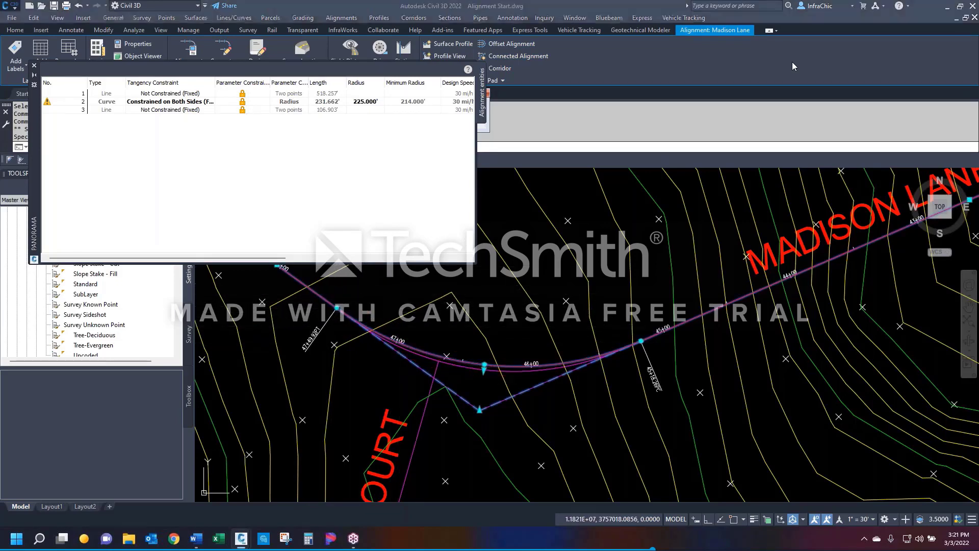
{"action": "left_click", "coordinate": [433, 352]}
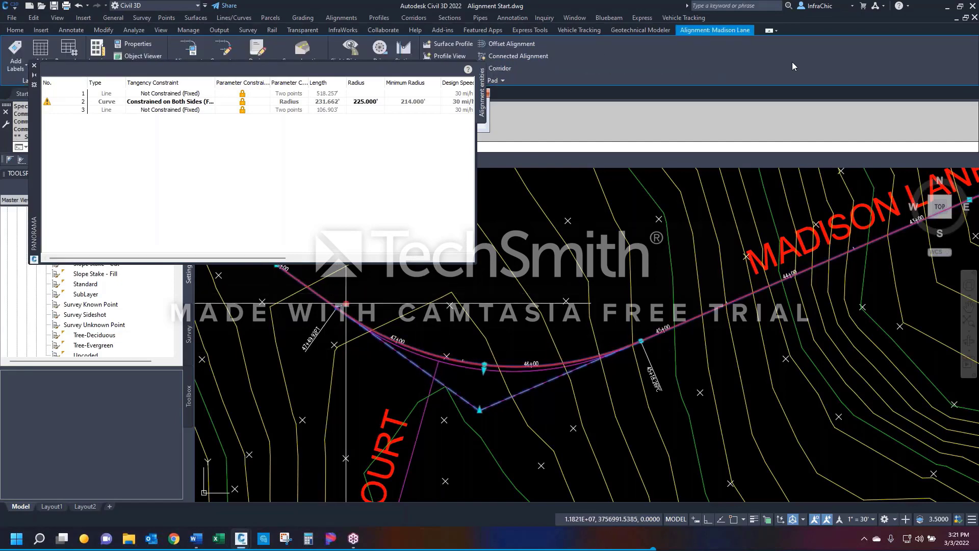
{"action": "left_click", "coordinate": [335, 289]}
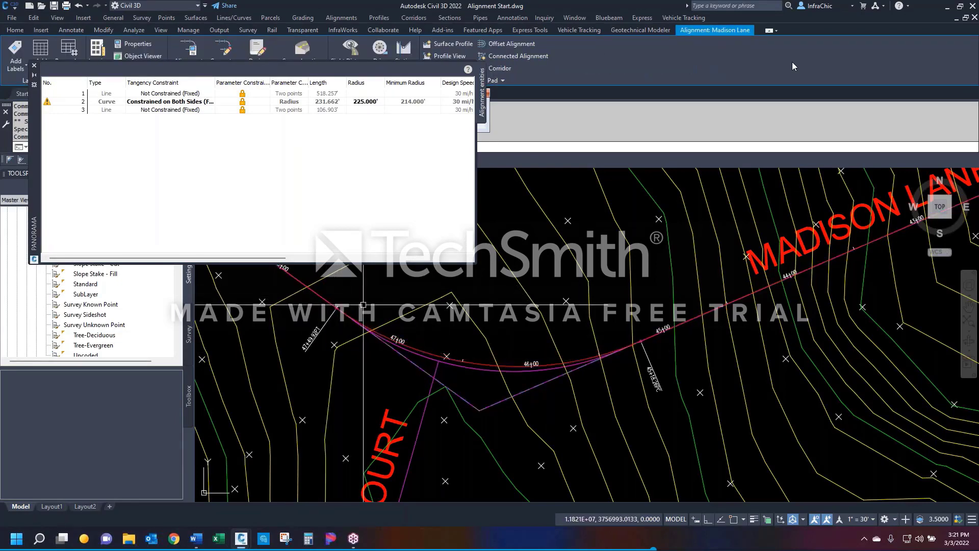
{"action": "key", "text": "Escape"}
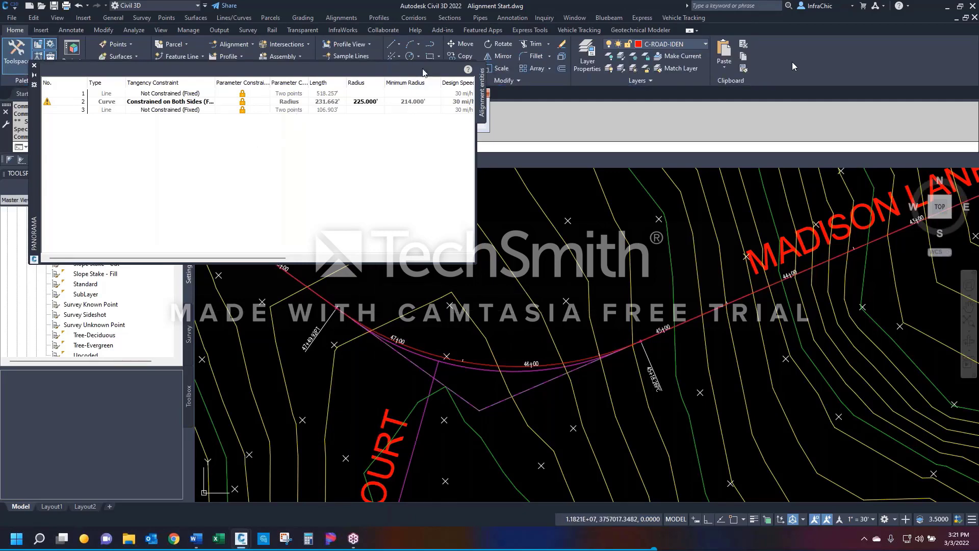
Step: Close the alignment entities table and the Alignment Layout Tools
{"action": "left_click", "coordinate": [34, 66]}
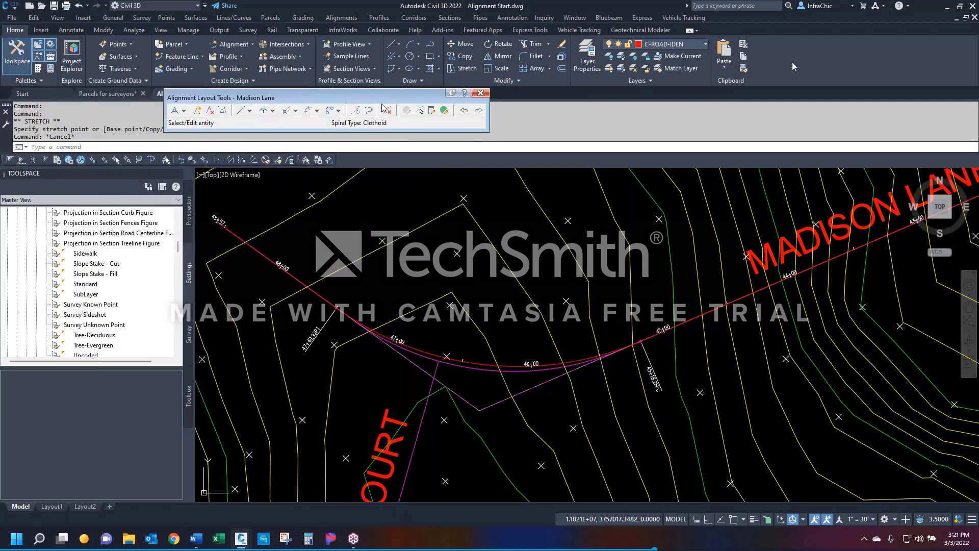
{"action": "left_click", "coordinate": [480, 92]}
{"action": "key", "text": "Escape"}
Step: Open the alignment properties of Madison Lane and review its general information and the available alignment types
{"action": "left_click", "coordinate": [323, 296]}
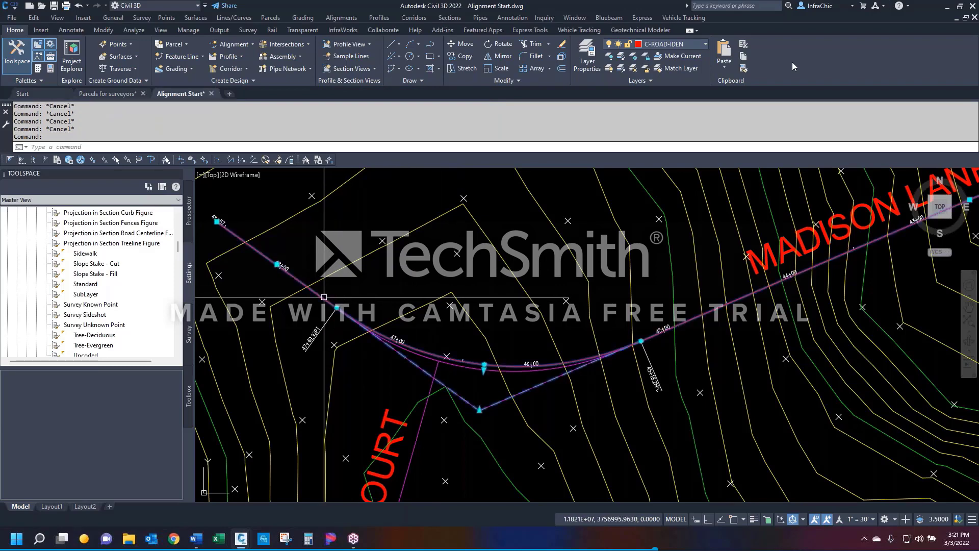
{"action": "right_click", "coordinate": [324, 297]}
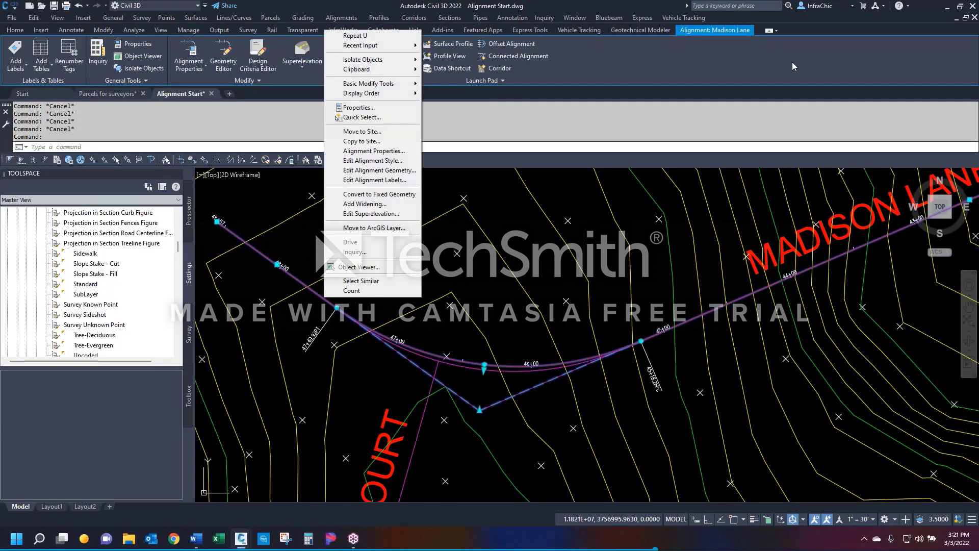
{"action": "left_click", "coordinate": [365, 151]}
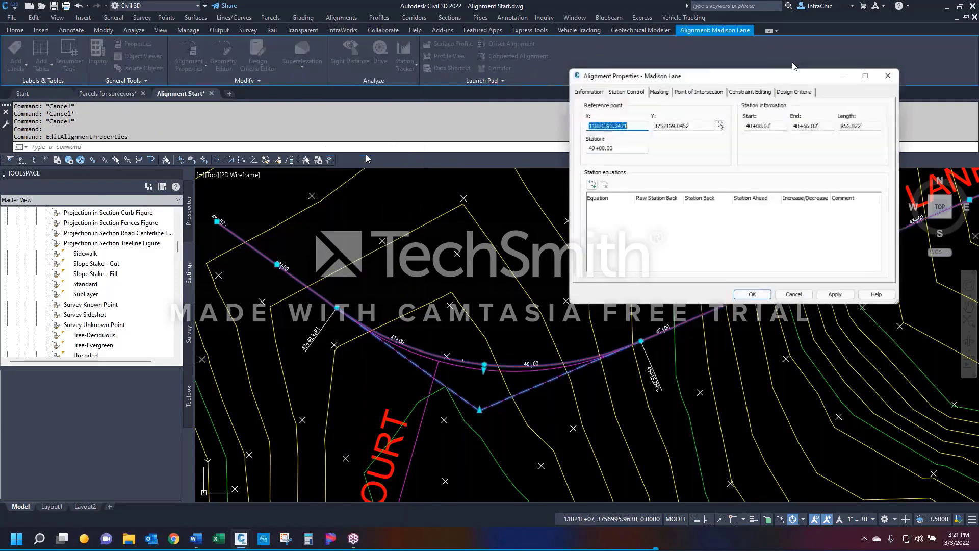
{"action": "left_click", "coordinate": [582, 90]}
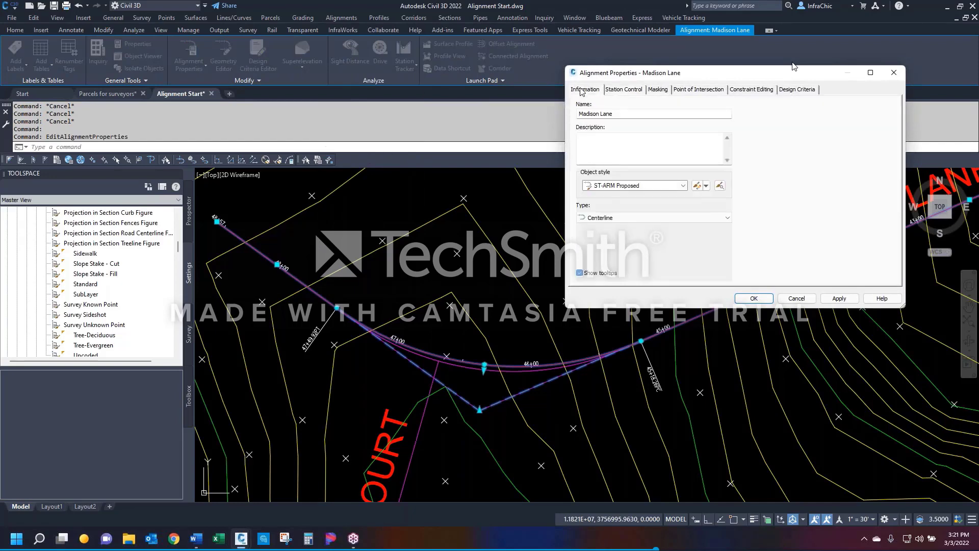
{"action": "left_click", "coordinate": [593, 218]}
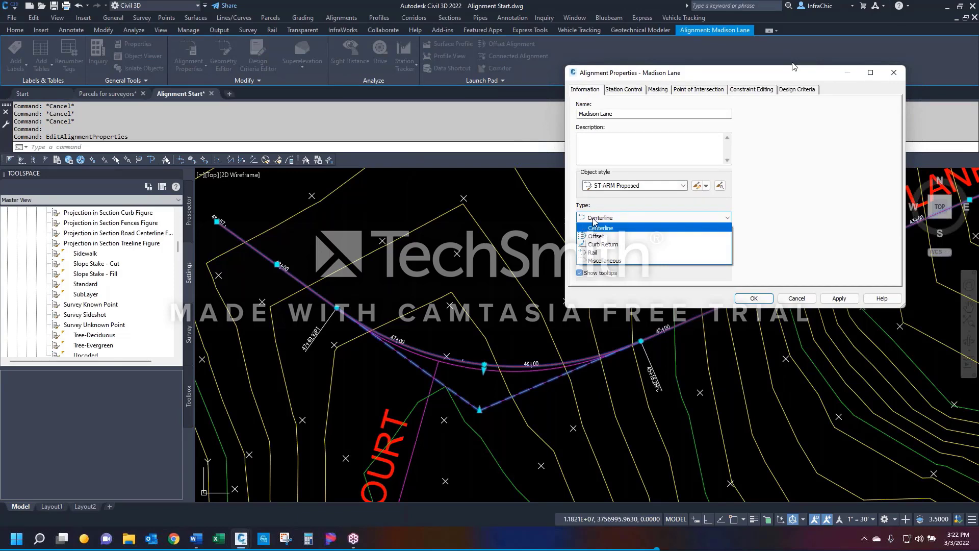
{"action": "left_click", "coordinate": [623, 176]}
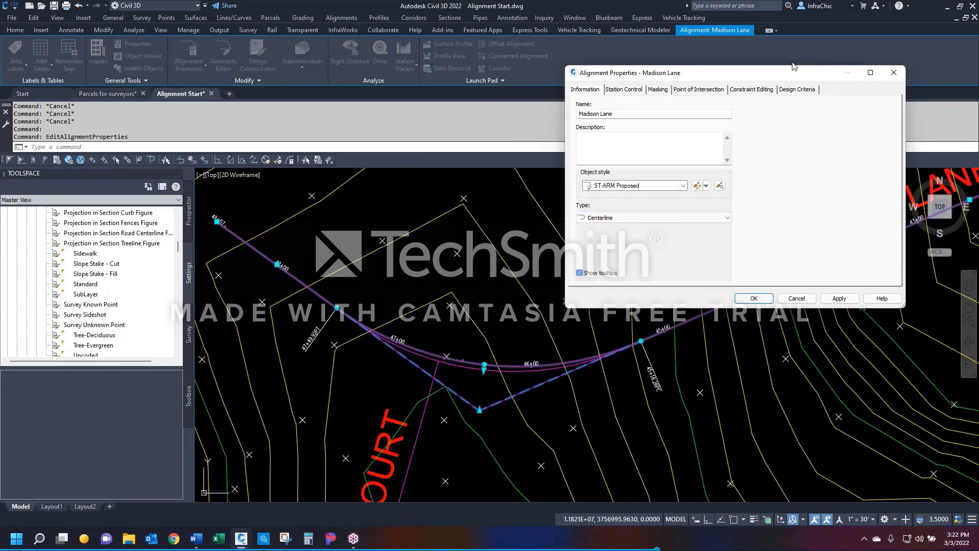
Step: Set Madison Lane's reference point station to 20+00.00 in the station control properties and apply it
{"action": "left_click", "coordinate": [631, 90]}
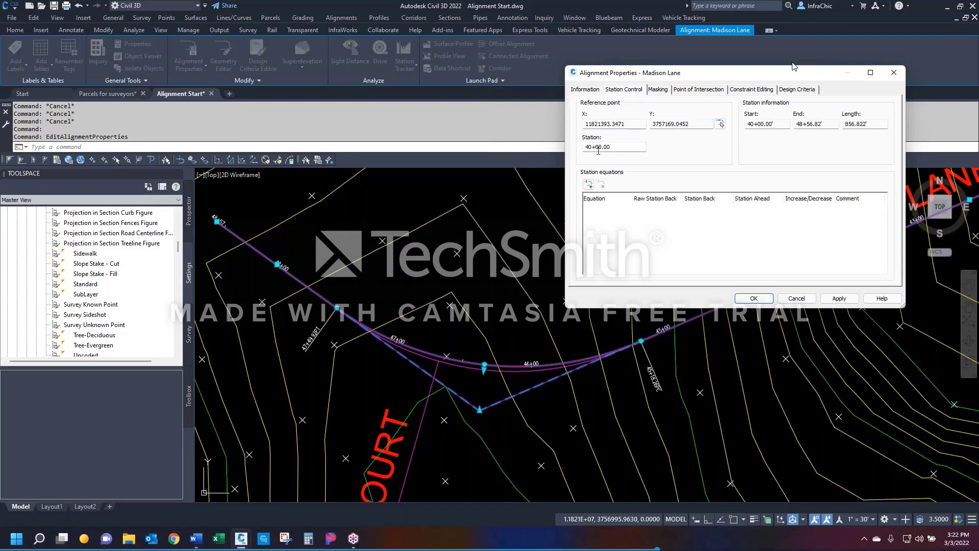
{"action": "left_click", "coordinate": [588, 148]}
{"action": "type", "text": "2"}
{"action": "left_click", "coordinate": [839, 299]}
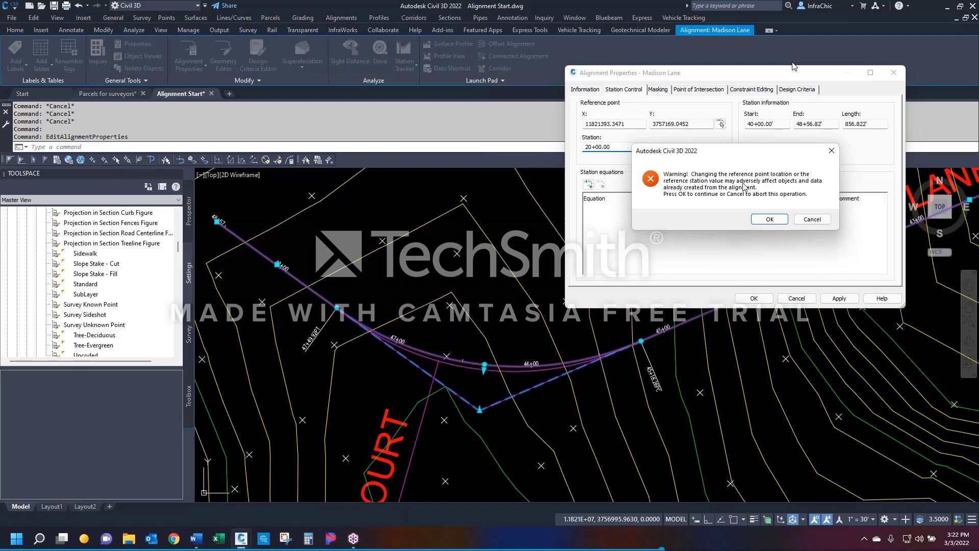
{"action": "left_click", "coordinate": [762, 219]}
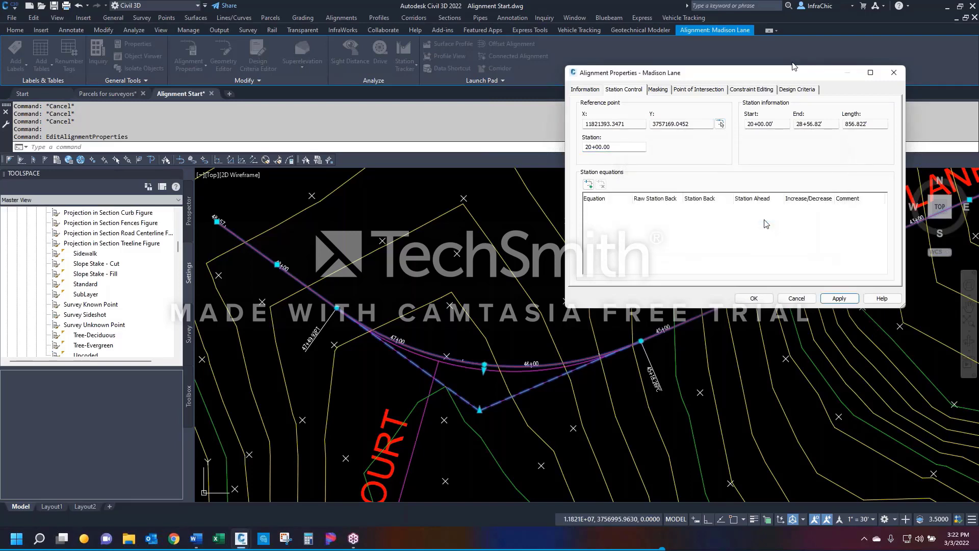
Step: Relocate the station reference point to the tick labelled 41+00 along Madison Lane and apply the change
{"action": "left_click", "coordinate": [591, 124]}
{"action": "left_click", "coordinate": [681, 125]}
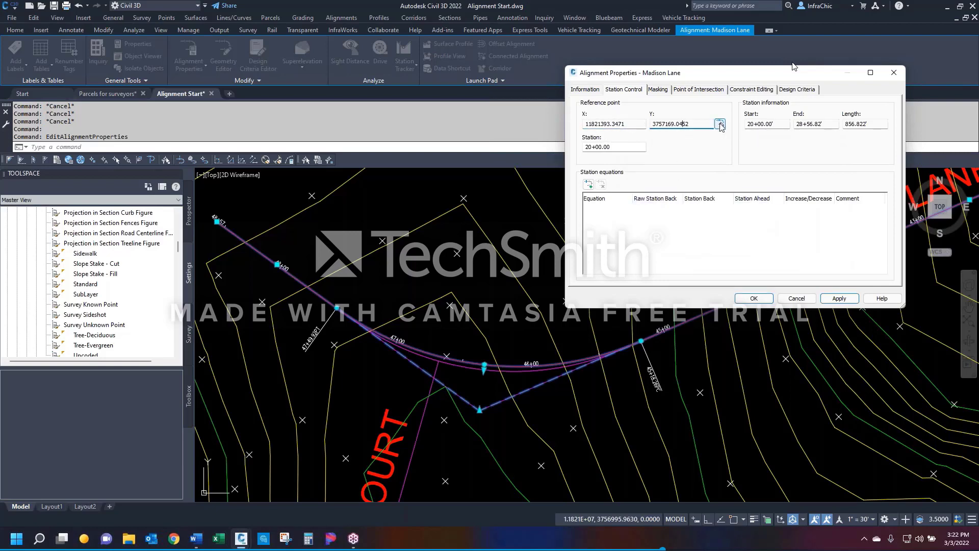
{"action": "left_click", "coordinate": [719, 123]}
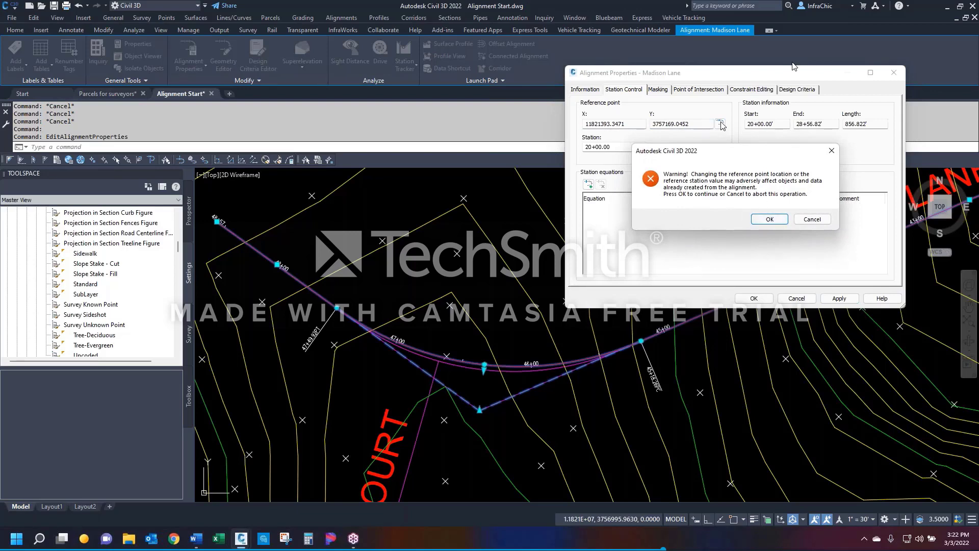
{"action": "left_click", "coordinate": [770, 219]}
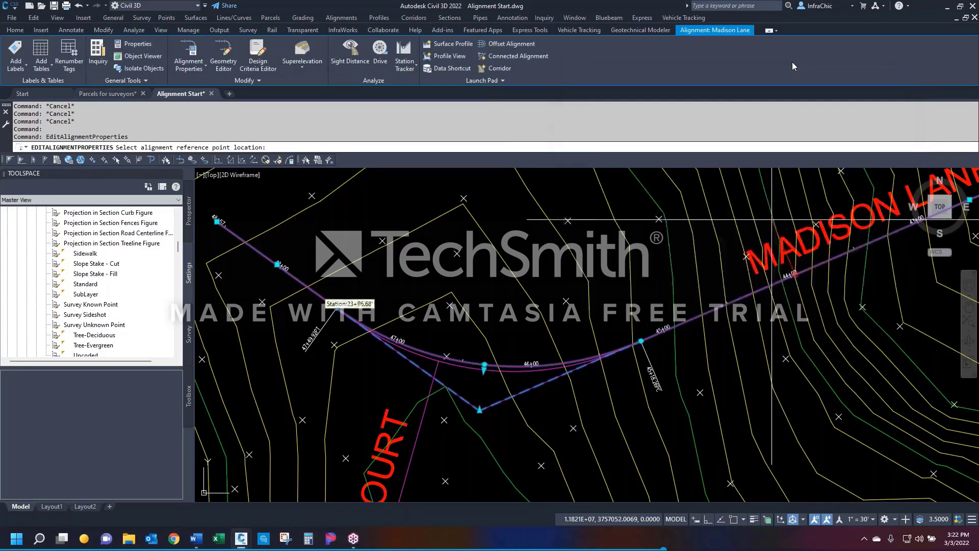
{"action": "scroll", "coordinate": [531, 327], "scroll_direction": "down", "scroll_amount": 6}
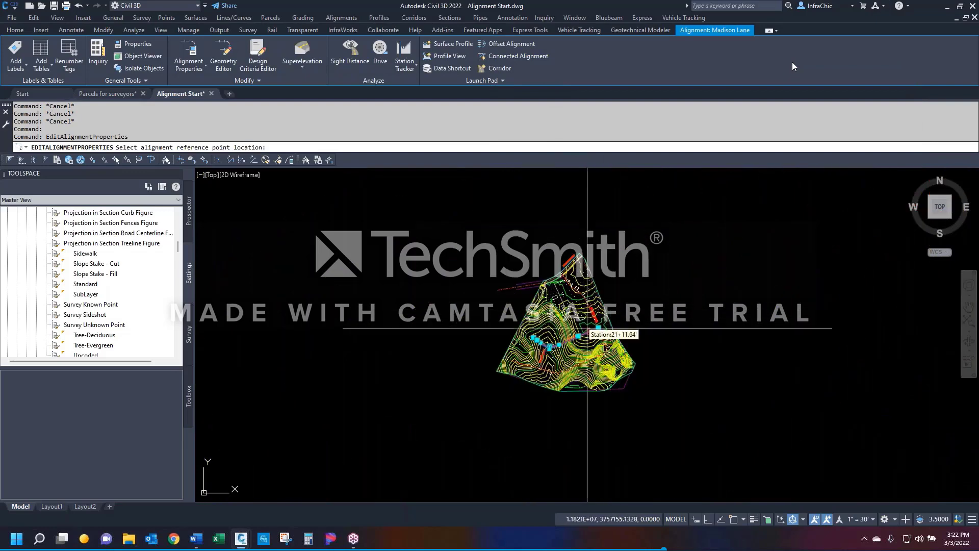
{"action": "scroll", "coordinate": [587, 328], "scroll_direction": "up", "scroll_amount": 8}
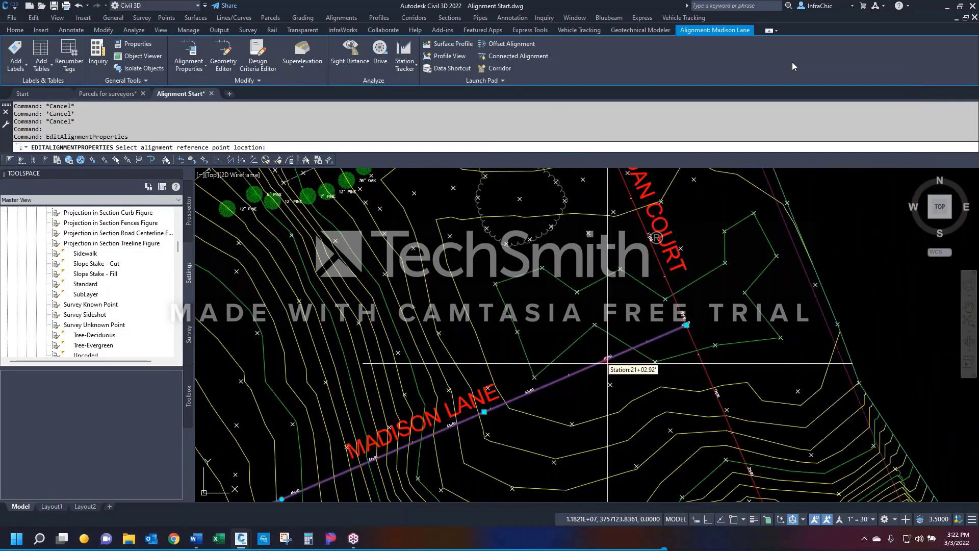
{"action": "scroll", "coordinate": [605, 355], "scroll_direction": "up", "scroll_amount": 2}
{"action": "type", "text": "ins"}
{"action": "key", "text": "space"}
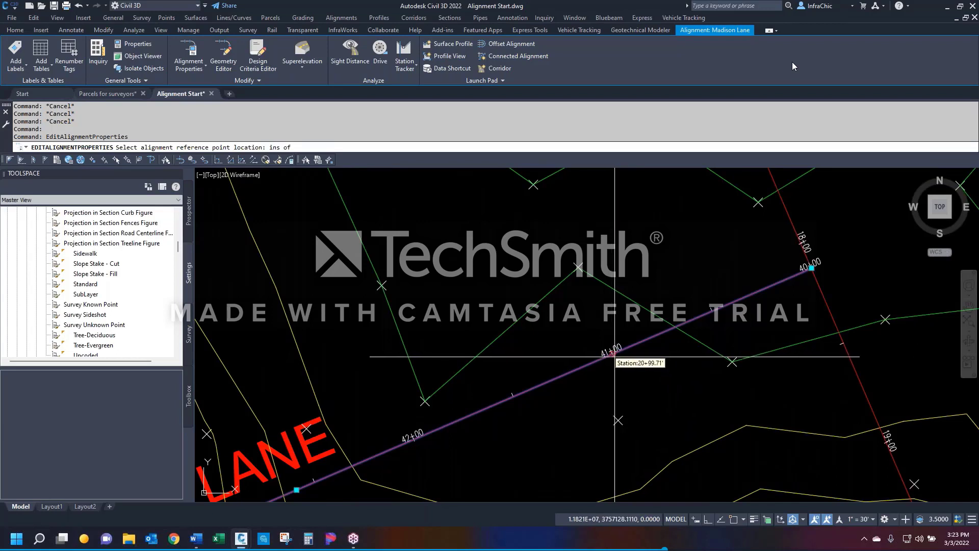
{"action": "left_click", "coordinate": [614, 356]}
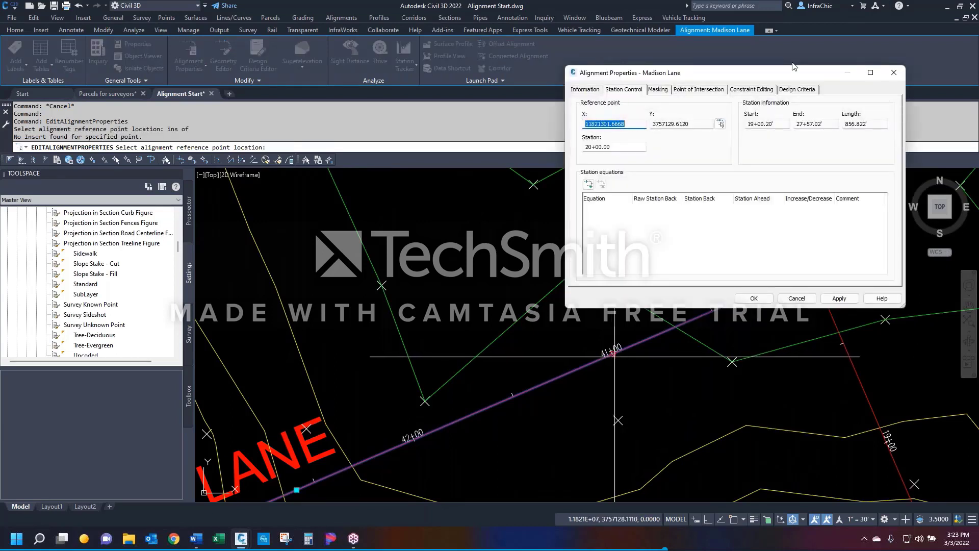
{"action": "left_click", "coordinate": [839, 299]}
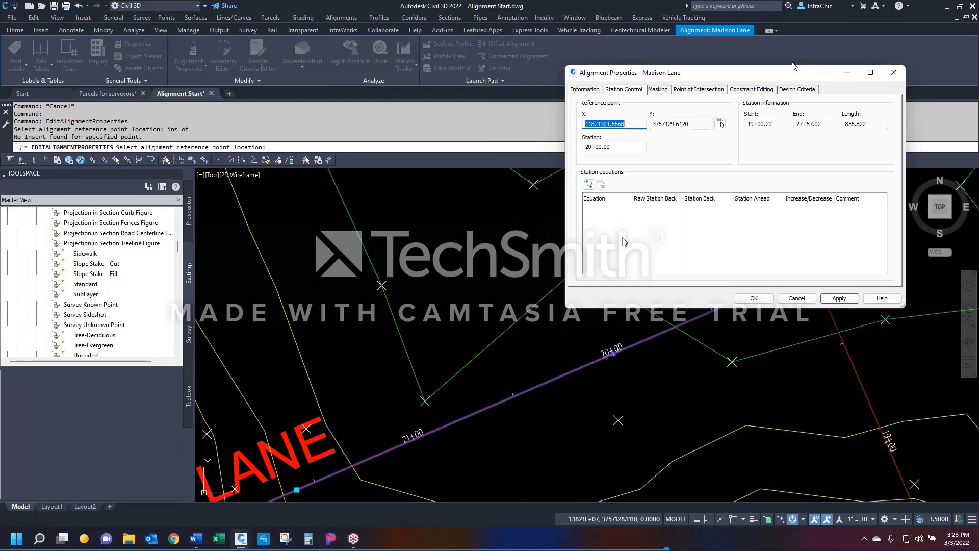
Step: Add a station equation on Madison Lane at about station 23+00.40
{"action": "left_click", "coordinate": [589, 188]}
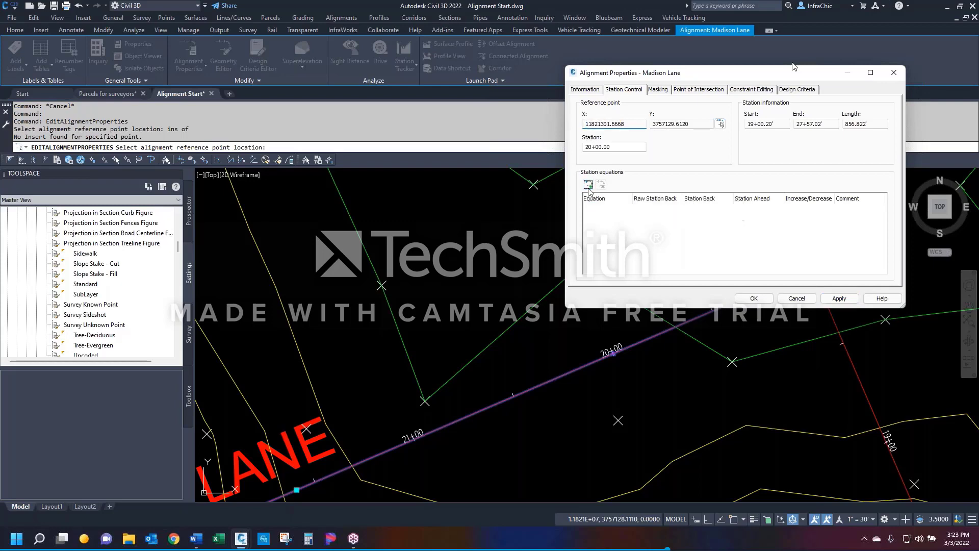
{"action": "left_click", "coordinate": [768, 215]}
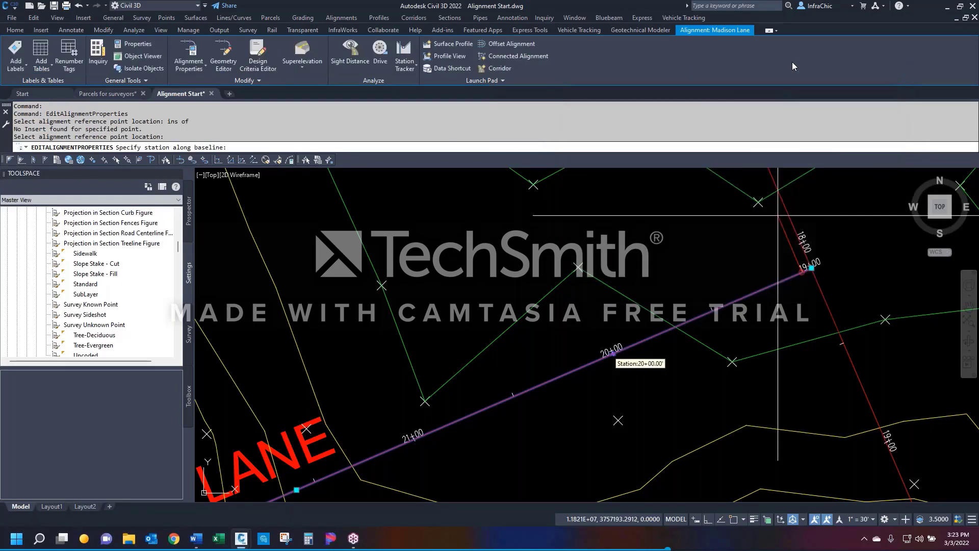
{"action": "scroll", "coordinate": [699, 337], "scroll_direction": "down", "scroll_amount": 3}
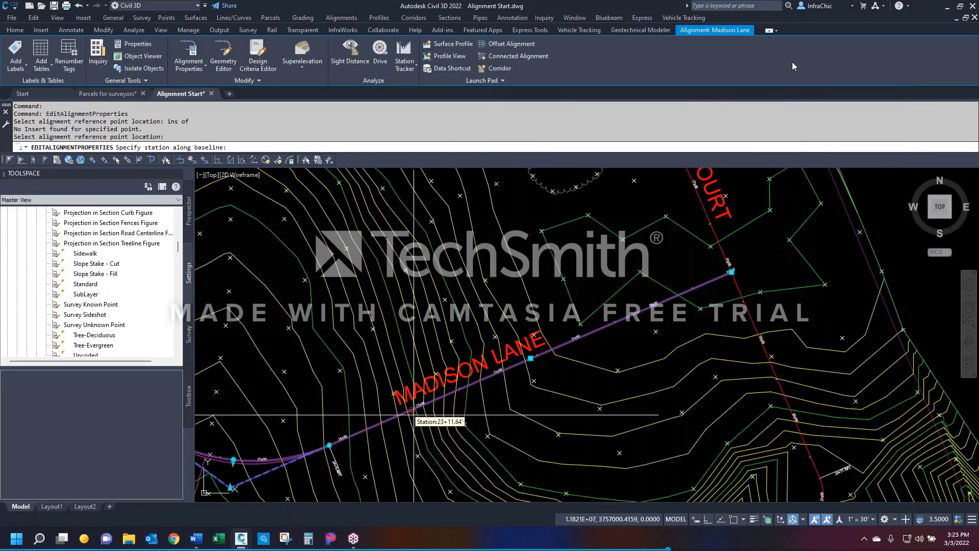
{"action": "scroll", "coordinate": [408, 418], "scroll_direction": "up", "scroll_amount": 4}
{"action": "left_click", "coordinate": [431, 396]}
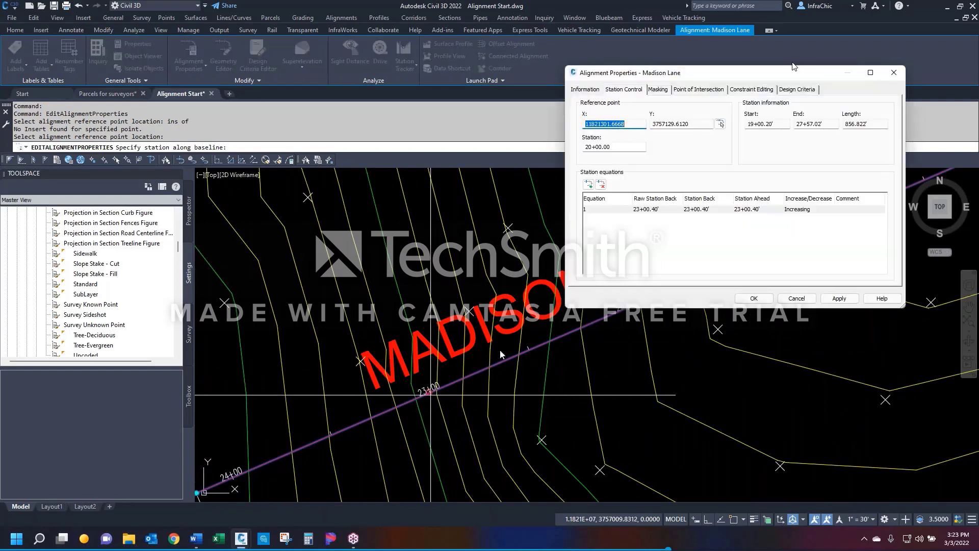
Step: Set the station equation's station ahead to 58+00, accept the change, and close the alignment properties
{"action": "left_click", "coordinate": [648, 211]}
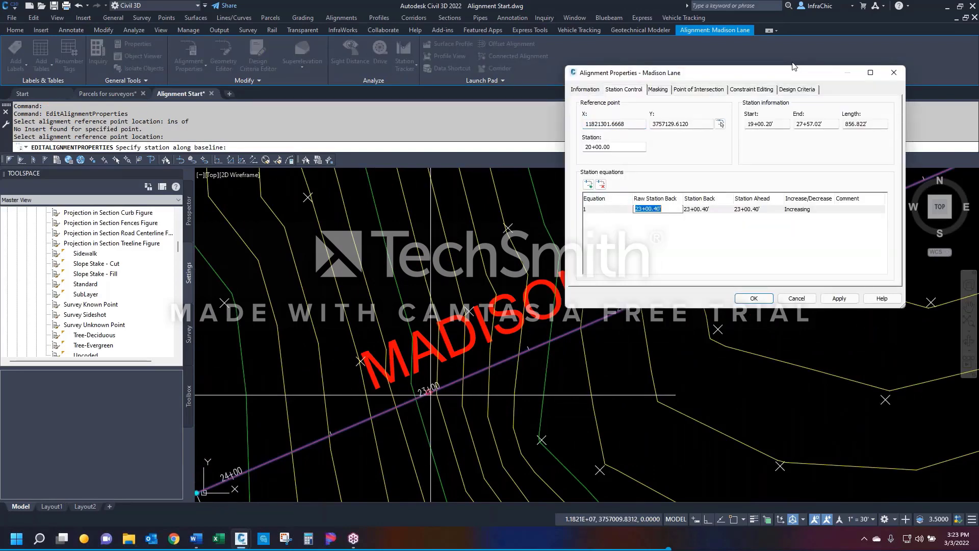
{"action": "left_click", "coordinate": [707, 211]}
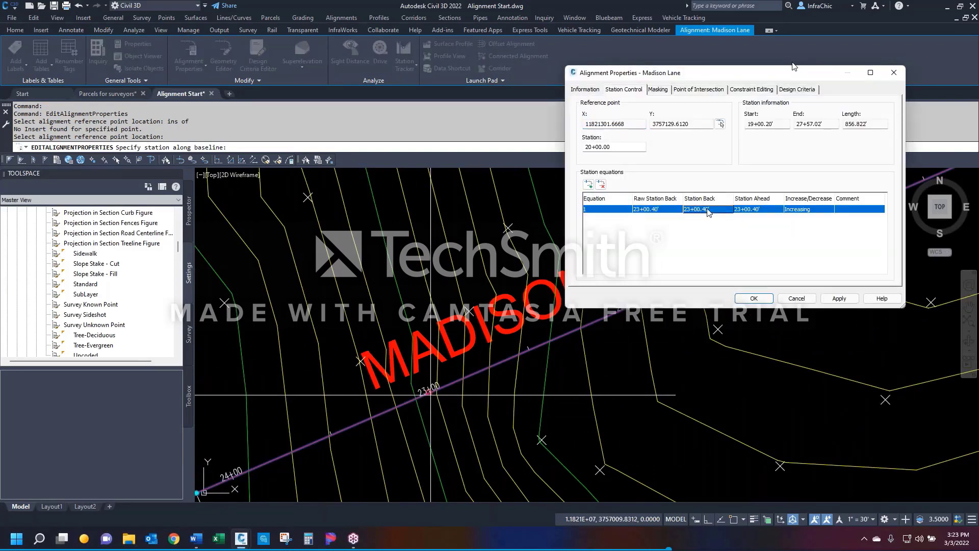
{"action": "left_click", "coordinate": [751, 211]}
{"action": "type", "text": "5800"}
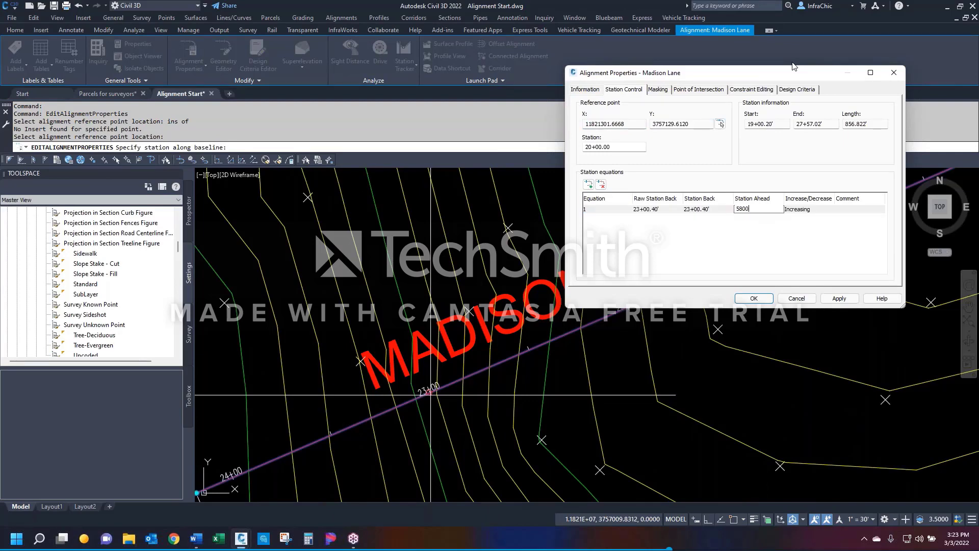
{"action": "key", "text": "Return"}
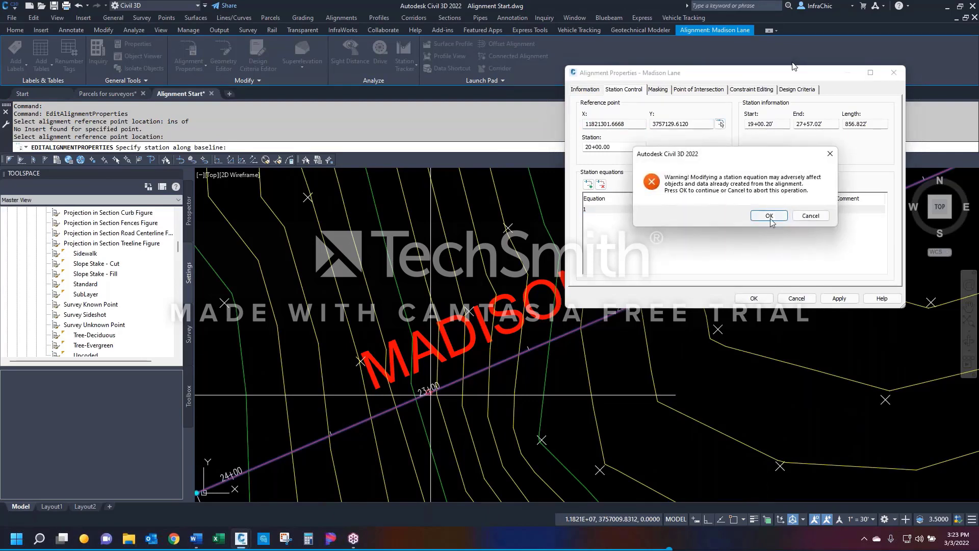
{"action": "key", "text": "Return"}
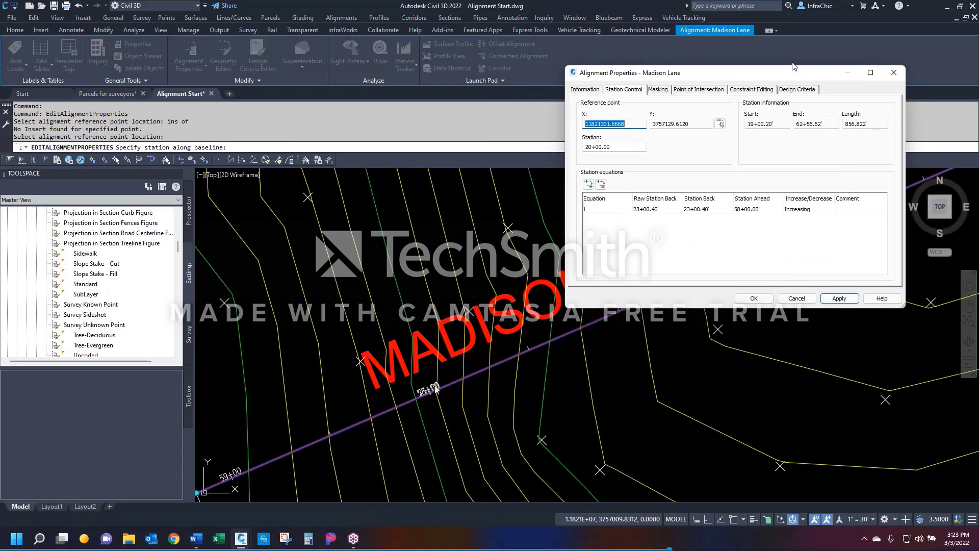
{"action": "left_click", "coordinate": [753, 299]}
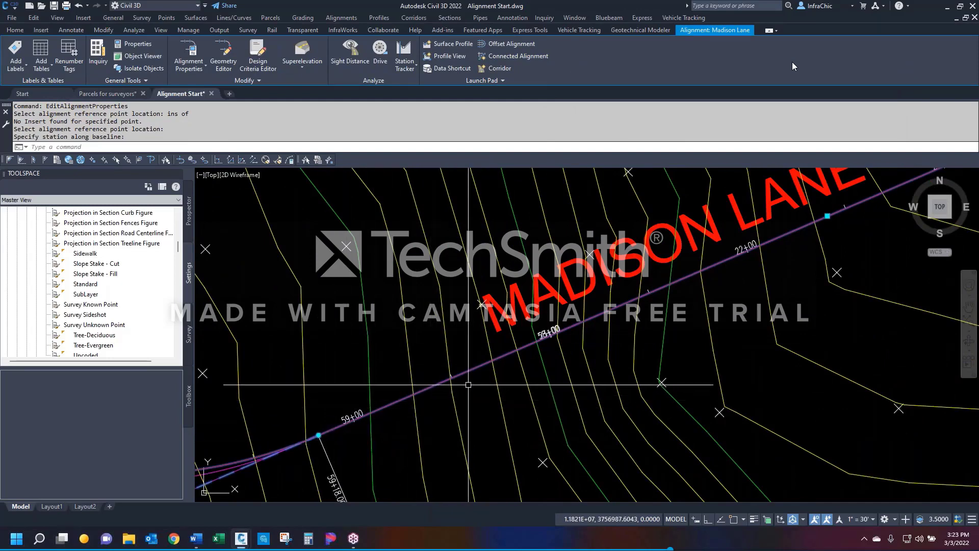
Step: Reopen Madison Lane's alignment properties and delete the station equation
{"action": "right_click", "coordinate": [470, 372]}
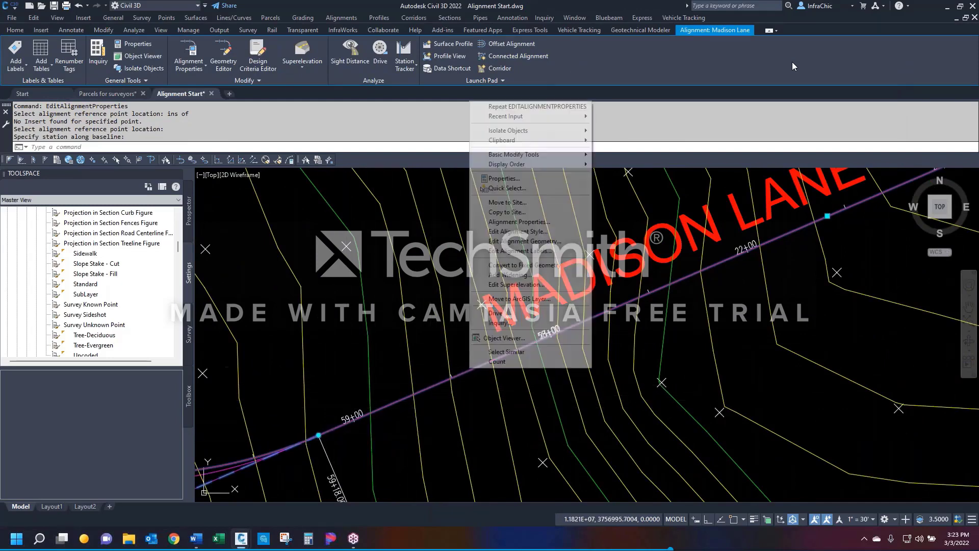
{"action": "left_click", "coordinate": [530, 222]}
{"action": "left_click", "coordinate": [595, 210]}
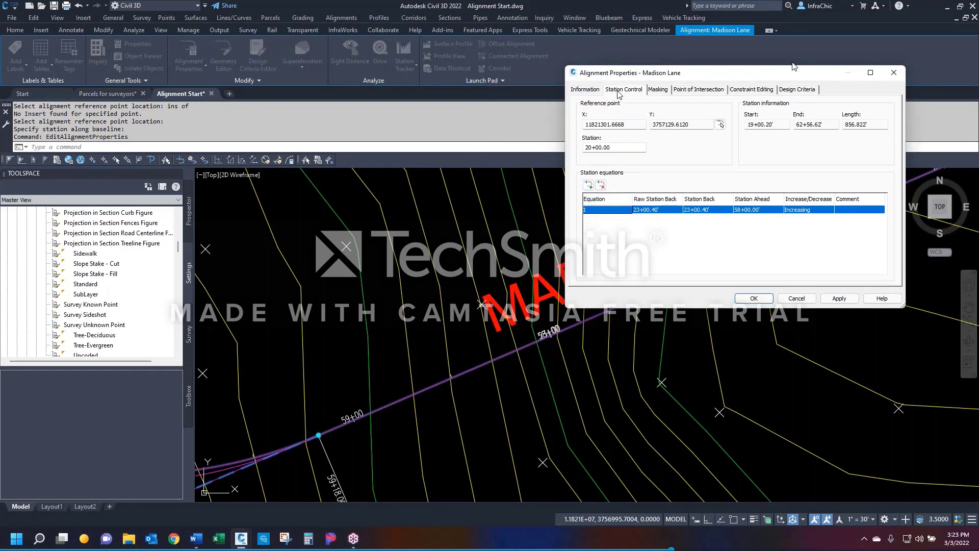
{"action": "left_click", "coordinate": [601, 184]}
{"action": "left_click", "coordinate": [761, 216]}
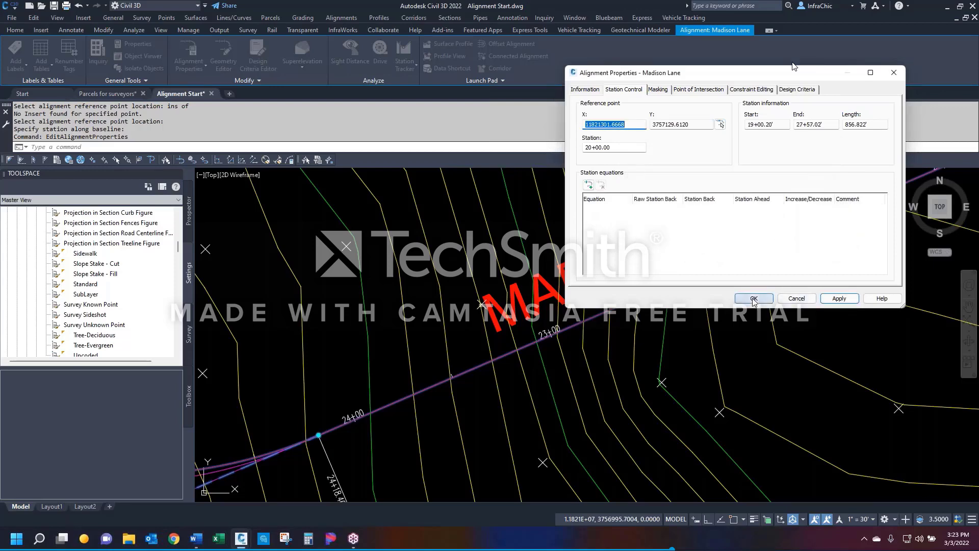
Step: Review the masking, point of intersection, constraint editing and design criteria settings of Madison Lane, and dismiss its properties
{"action": "left_click", "coordinate": [658, 90]}
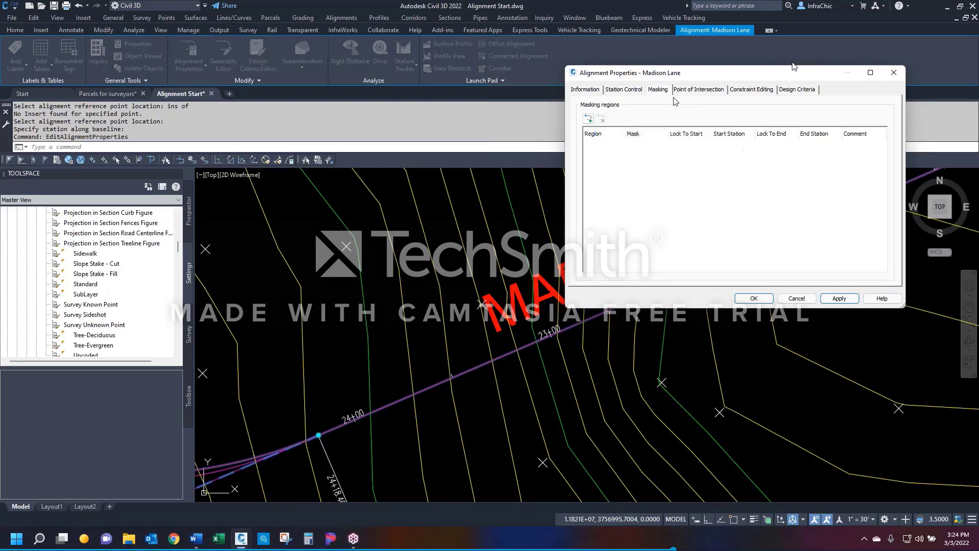
{"action": "left_click", "coordinate": [699, 92]}
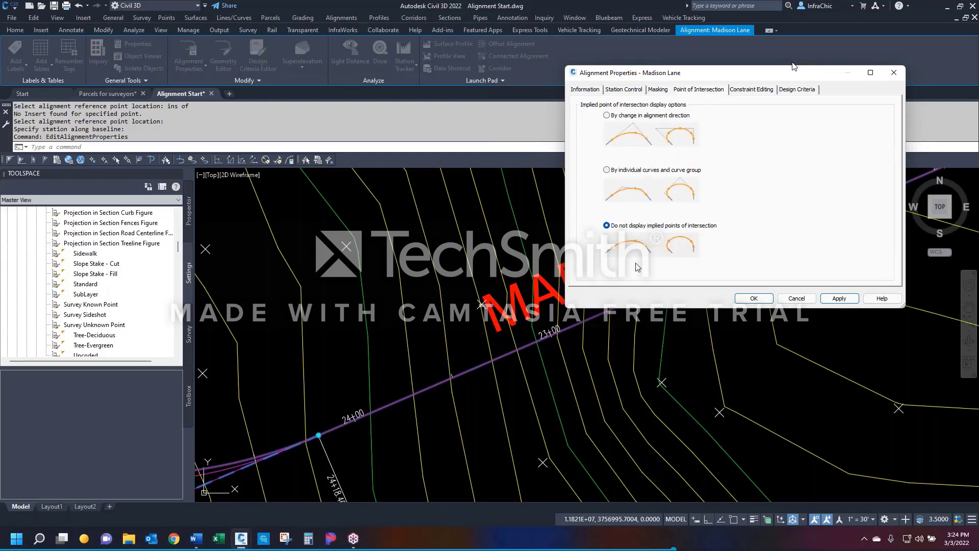
{"action": "left_click", "coordinate": [766, 90]}
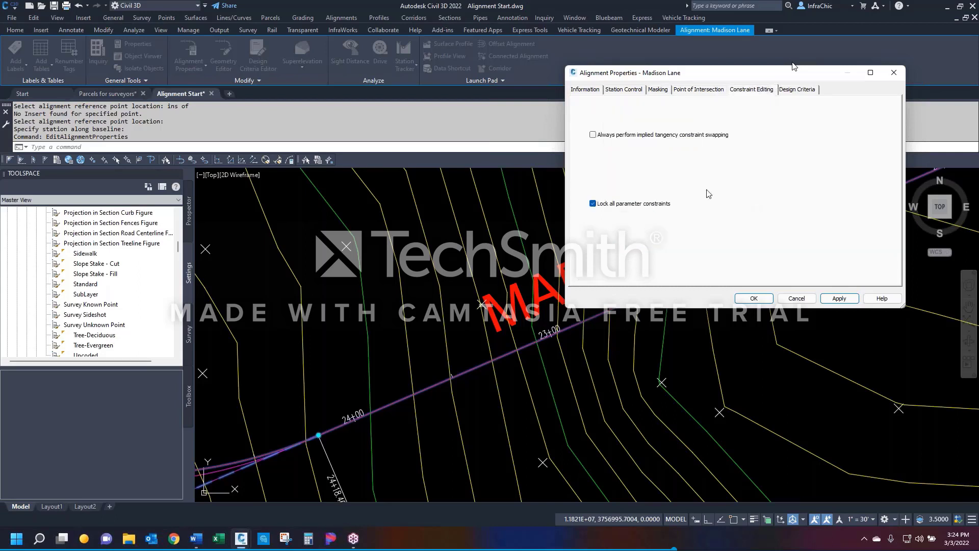
{"action": "left_click", "coordinate": [800, 90]}
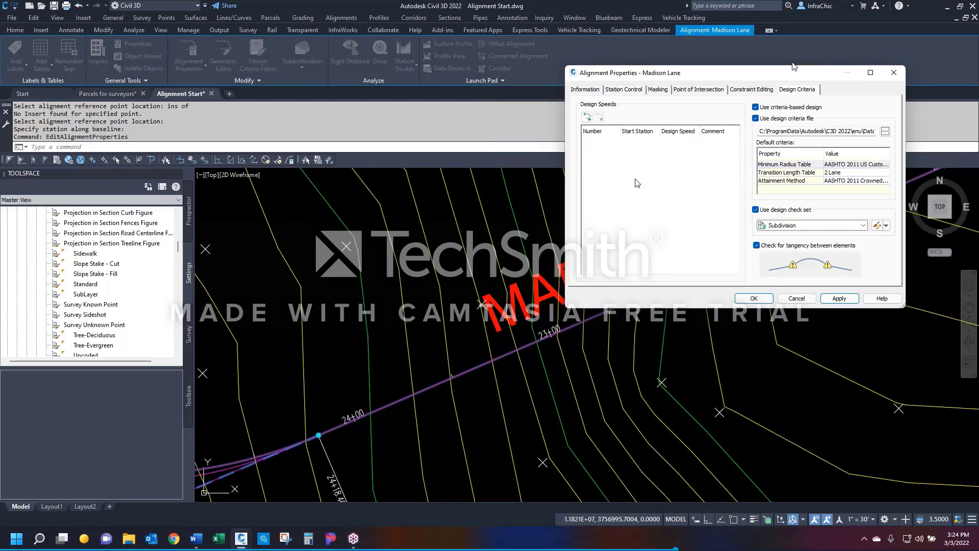
{"action": "left_click", "coordinate": [797, 299]}
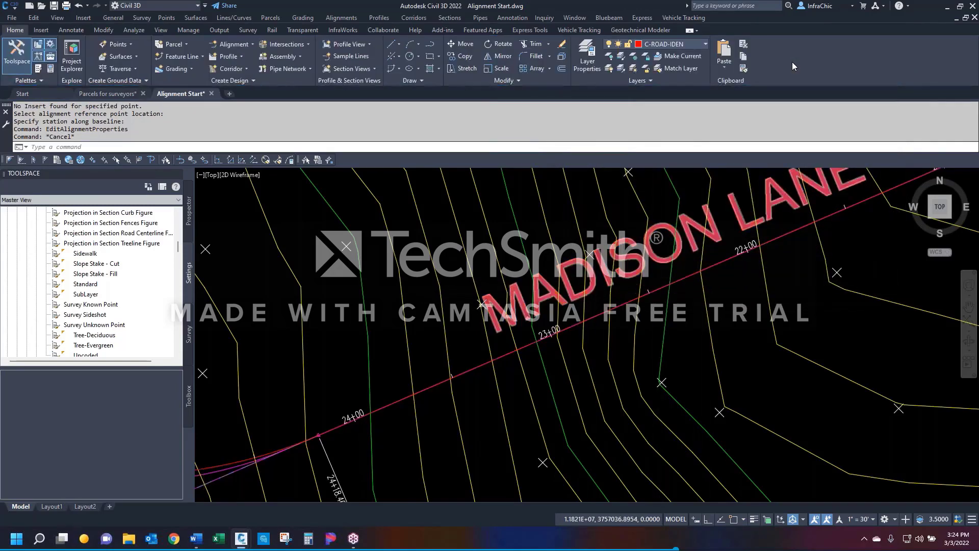
Step: Set up label creation for alignments with the Single Segment label type
{"action": "scroll", "coordinate": [529, 265], "scroll_direction": "down", "scroll_amount": 8}
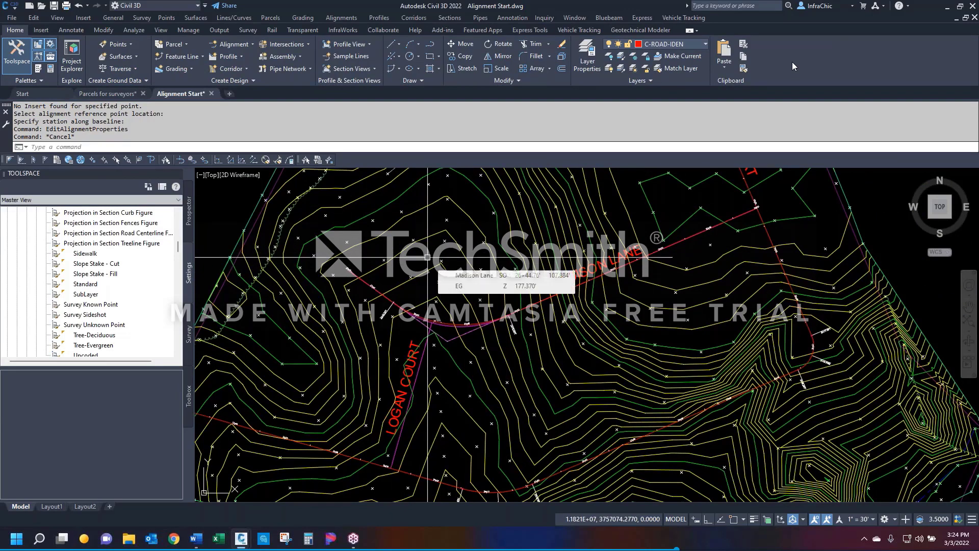
{"action": "left_click", "coordinate": [71, 30]}
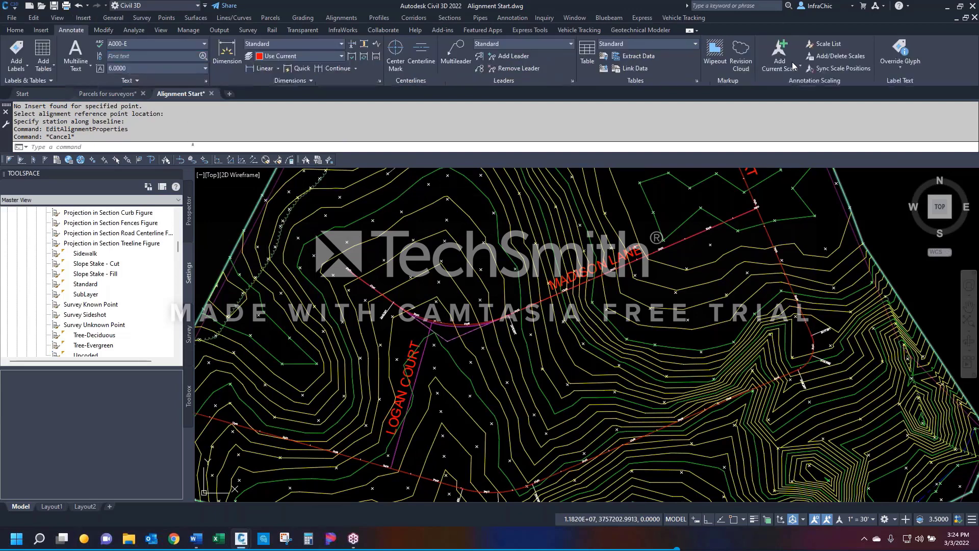
{"action": "left_click", "coordinate": [16, 56]}
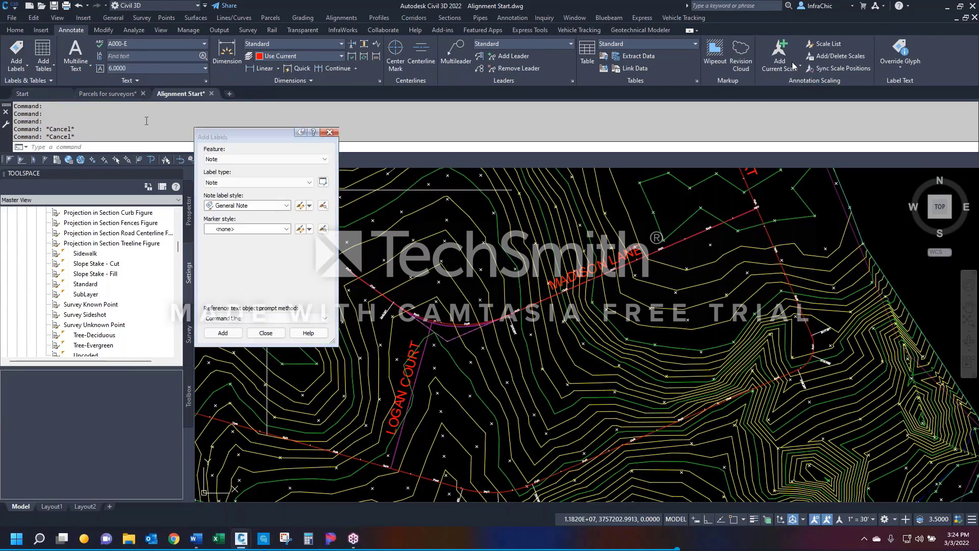
{"action": "left_click", "coordinate": [266, 159]}
{"action": "left_click", "coordinate": [220, 167]}
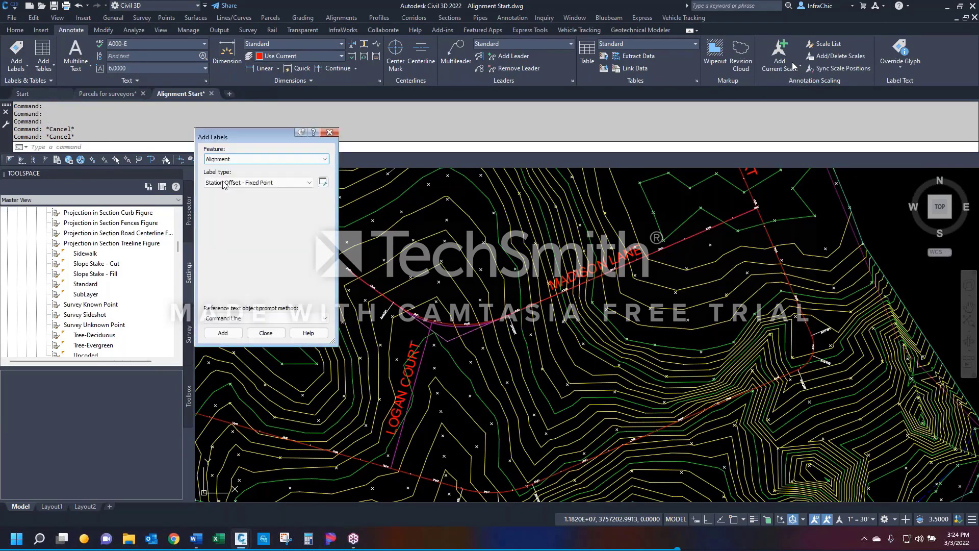
{"action": "left_click_drag", "start_coordinate": [223, 135], "coordinate": [119, 110]}
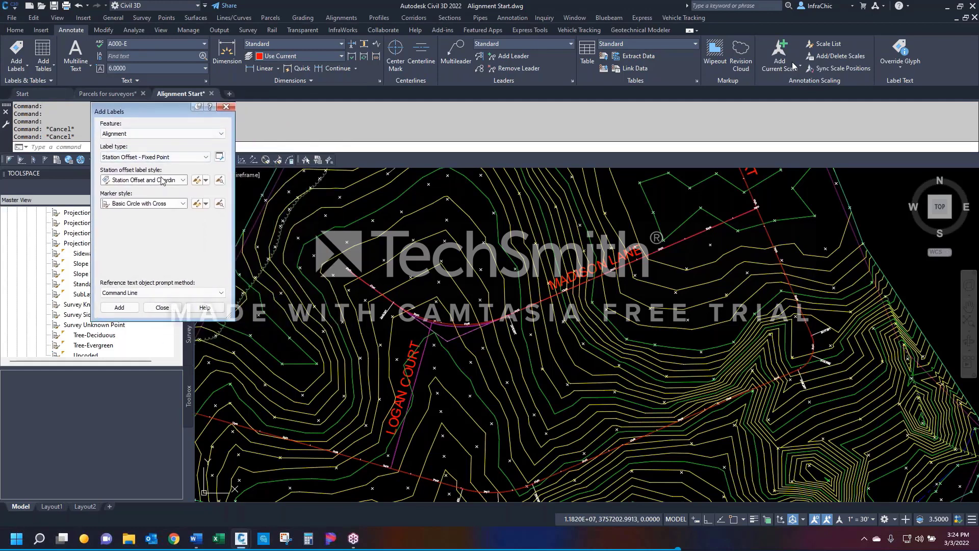
{"action": "left_click", "coordinate": [162, 179]}
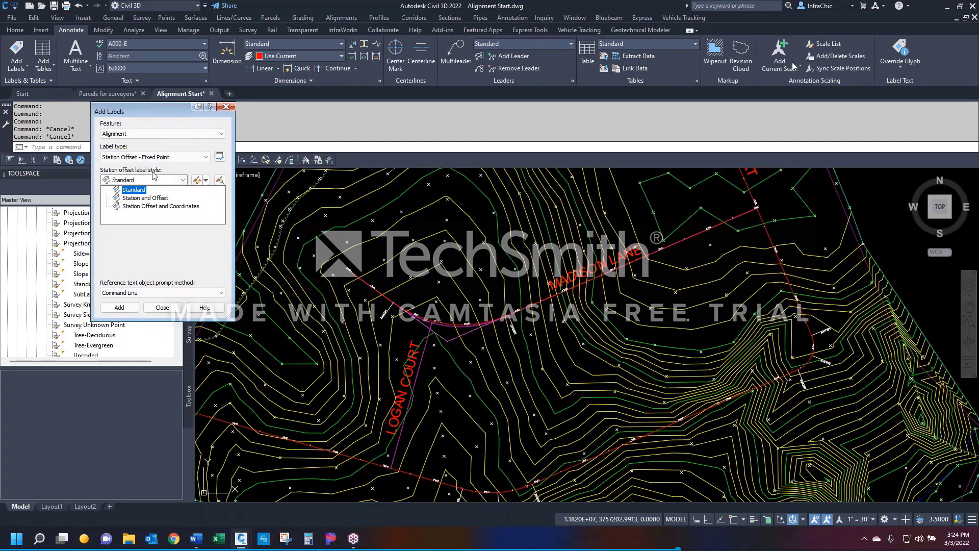
{"action": "left_click", "coordinate": [164, 153]}
{"action": "left_click", "coordinate": [165, 156]}
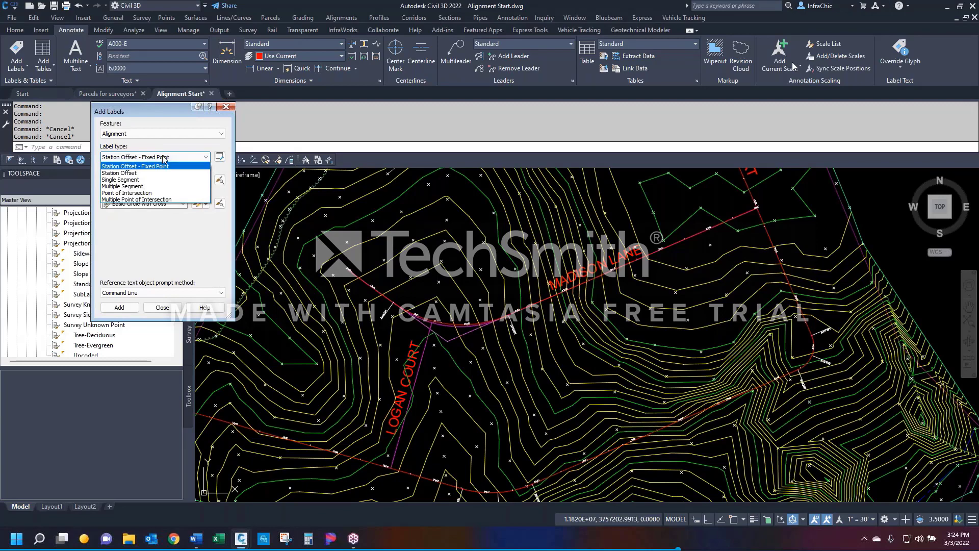
{"action": "left_click", "coordinate": [131, 179]}
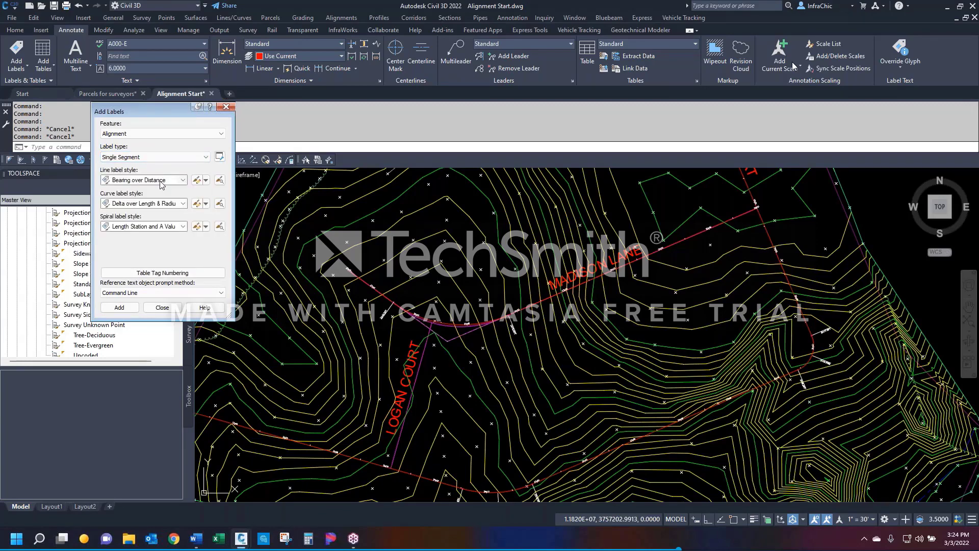
Step: Label Madison Lane's tangent with the Bearing over Distance style and its adjoining curve with the delta over length and radius style
{"action": "left_click", "coordinate": [119, 307]}
{"action": "scroll", "coordinate": [588, 294], "scroll_direction": "up", "scroll_amount": 2}
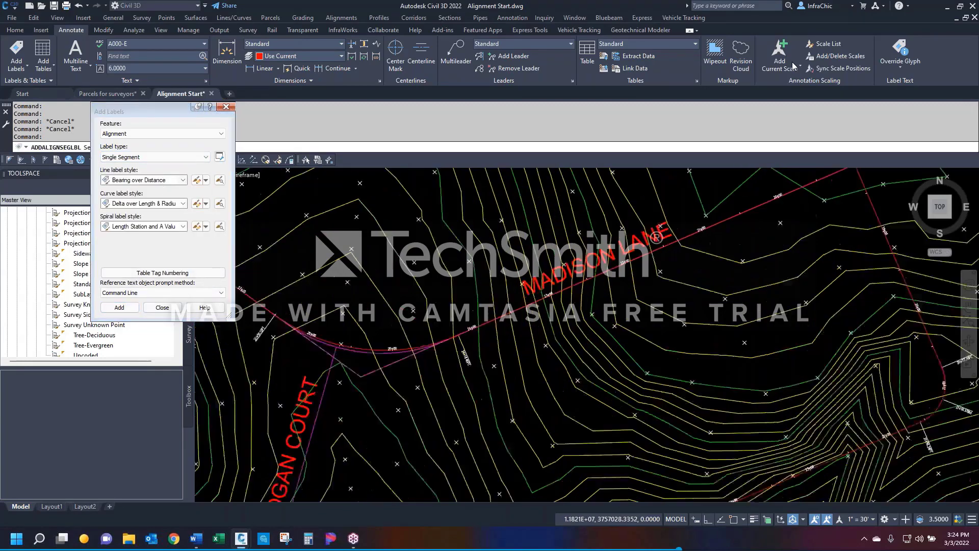
{"action": "scroll", "coordinate": [591, 284], "scroll_direction": "up", "scroll_amount": 2}
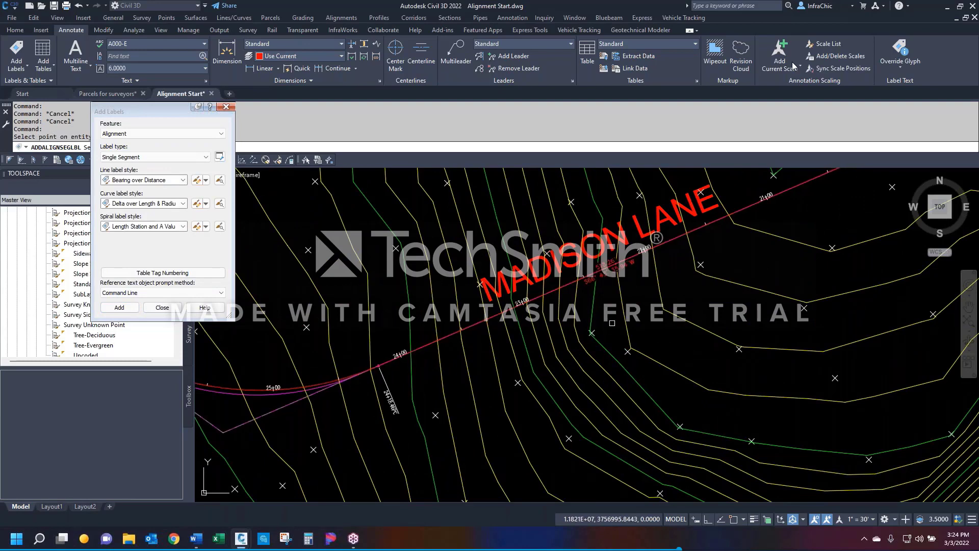
{"action": "left_click", "coordinate": [352, 376]}
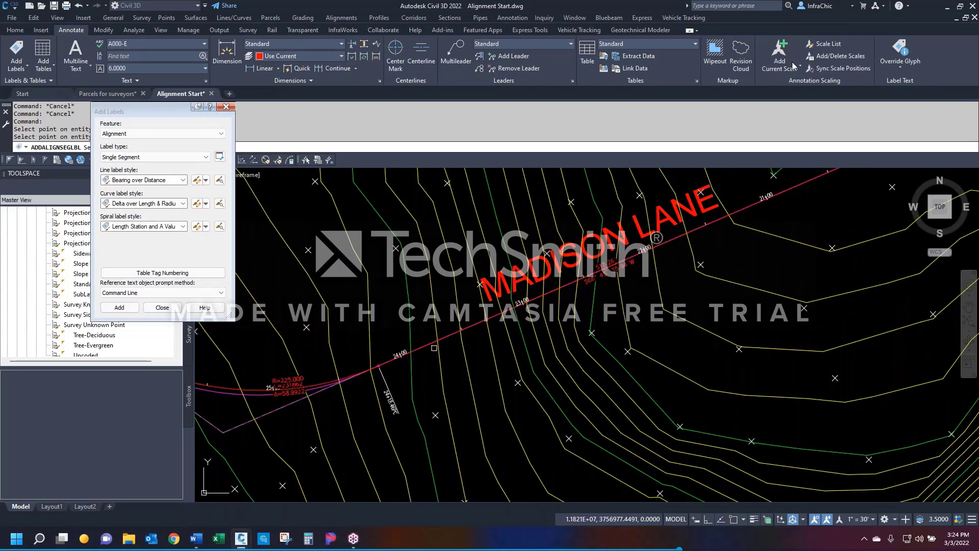
Step: Add a Station Offset - Fixed Point label in the Station and Offset style on Madison Lane at about station 23+46.79
{"action": "left_click", "coordinate": [122, 157]}
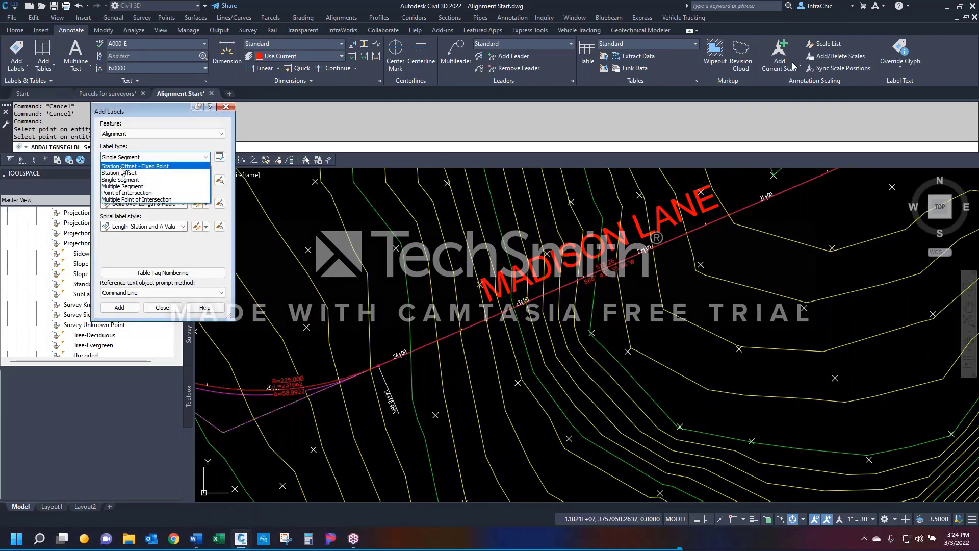
{"action": "left_click", "coordinate": [121, 167]}
{"action": "left_click", "coordinate": [126, 181]}
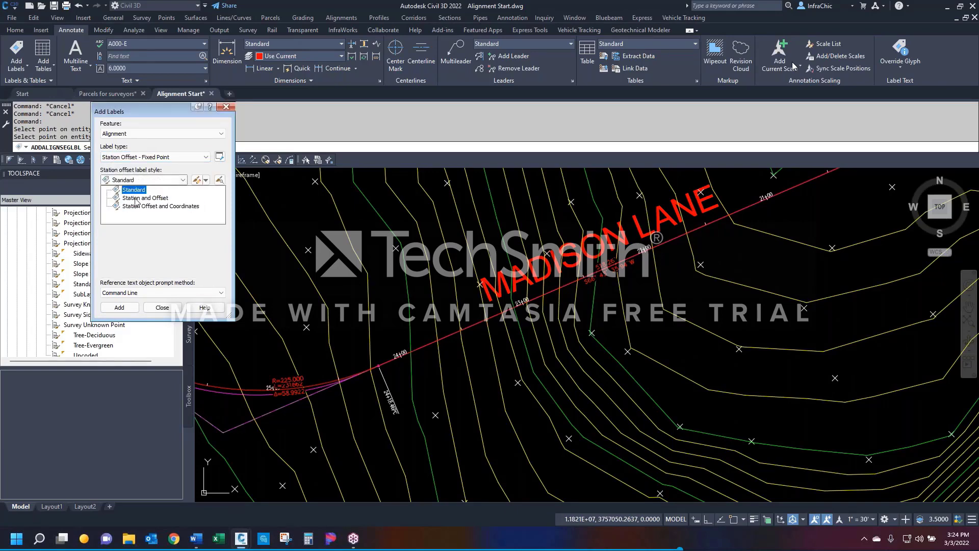
{"action": "left_click", "coordinate": [136, 198]}
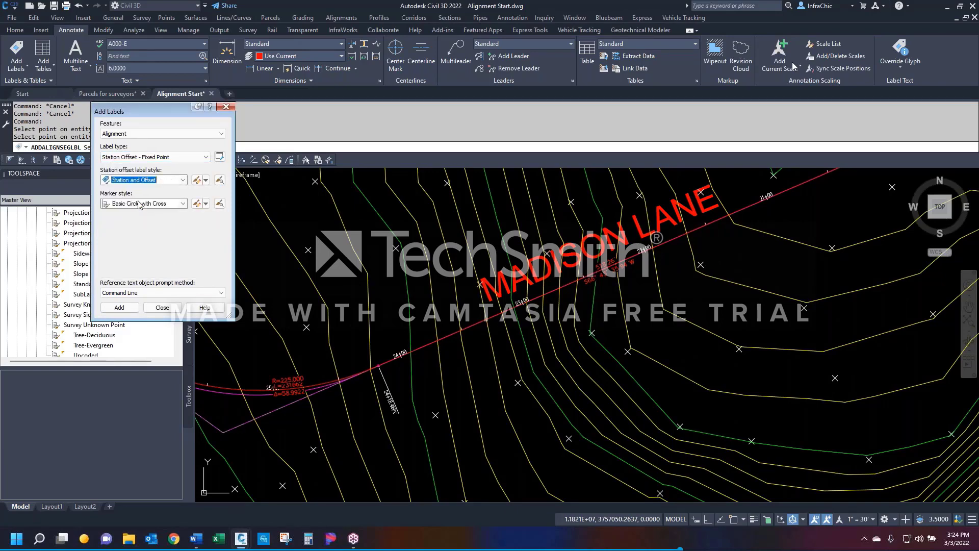
{"action": "left_click", "coordinate": [119, 307]}
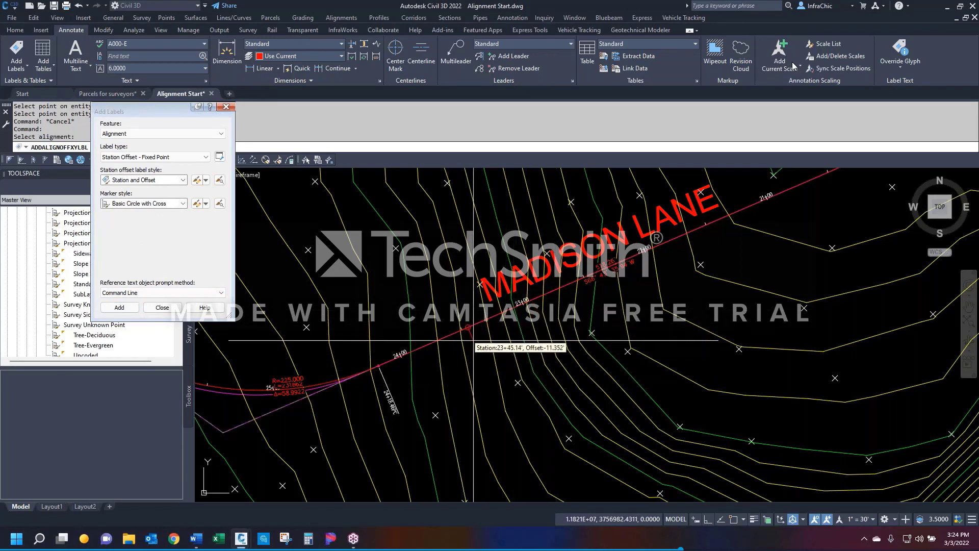
{"action": "left_click", "coordinate": [469, 330]}
{"action": "scroll", "coordinate": [452, 336], "scroll_direction": "up", "scroll_amount": 4}
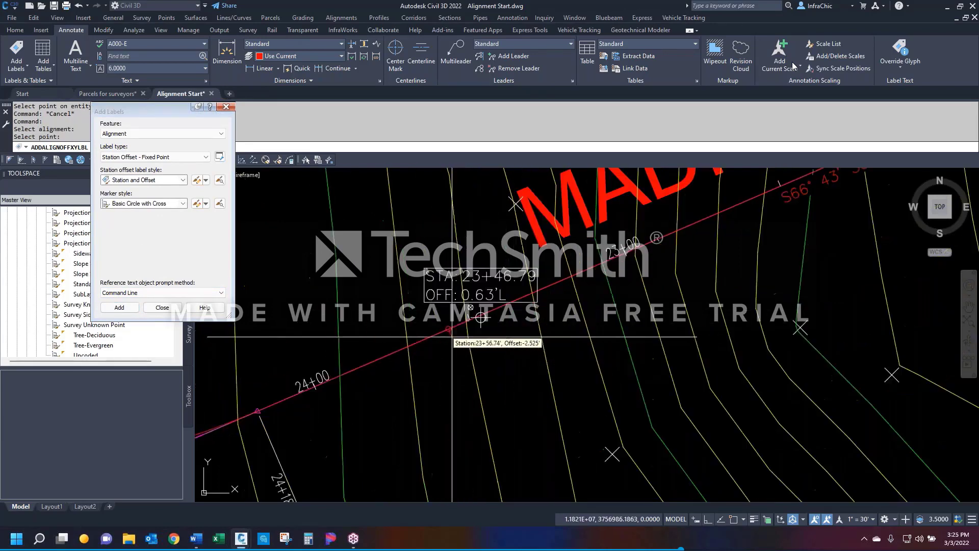
{"action": "key", "text": "Escape"}
Step: Move the station offset label to both sides of Madison Lane, return it to about station 23+48.45, and finish adding labels
{"action": "left_click", "coordinate": [479, 304]}
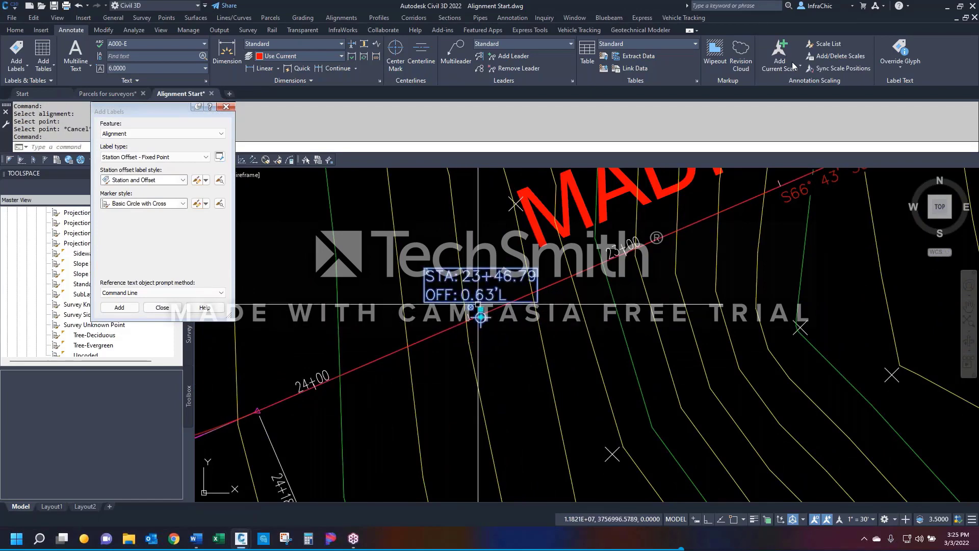
{"action": "left_click", "coordinate": [480, 317]}
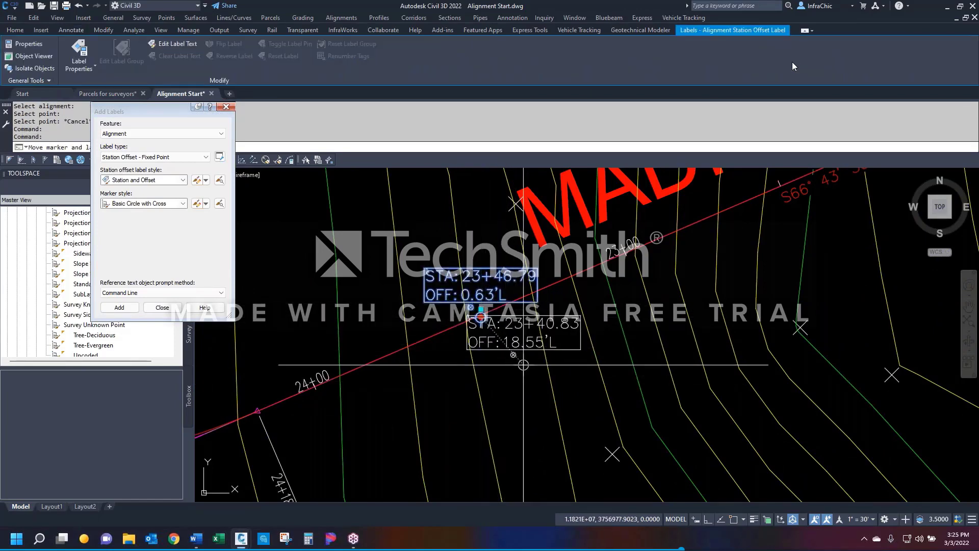
{"action": "left_click", "coordinate": [519, 412]}
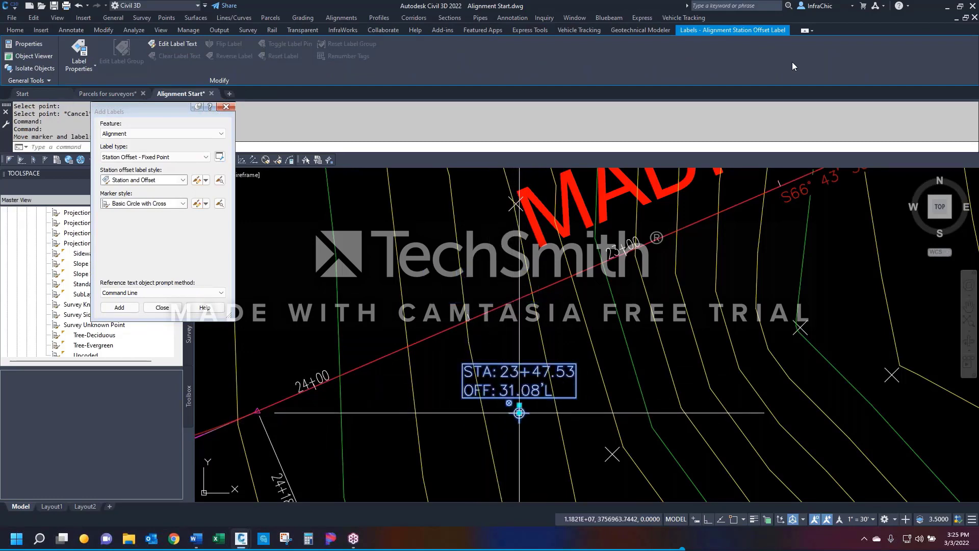
{"action": "left_click", "coordinate": [519, 411]}
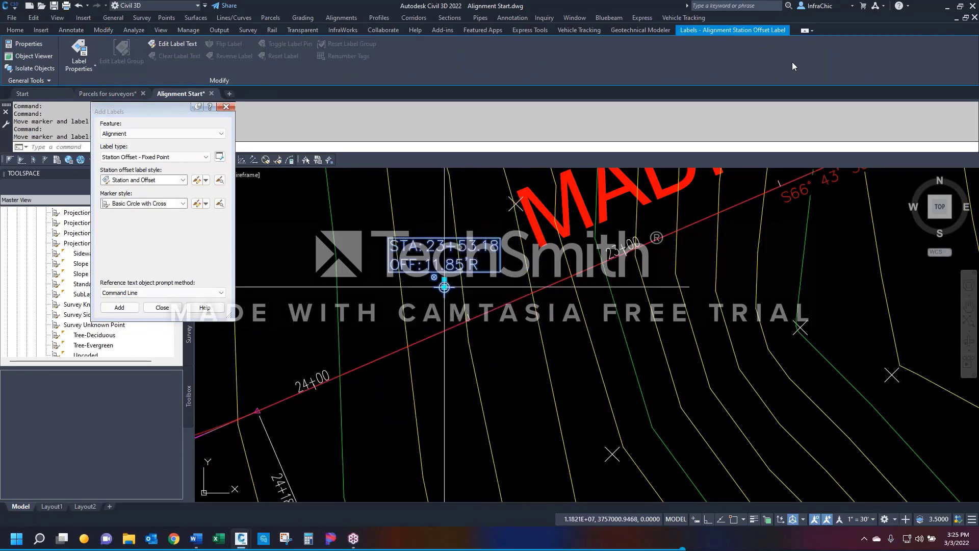
{"action": "left_click", "coordinate": [474, 317]}
{"action": "key", "text": "Escape"}
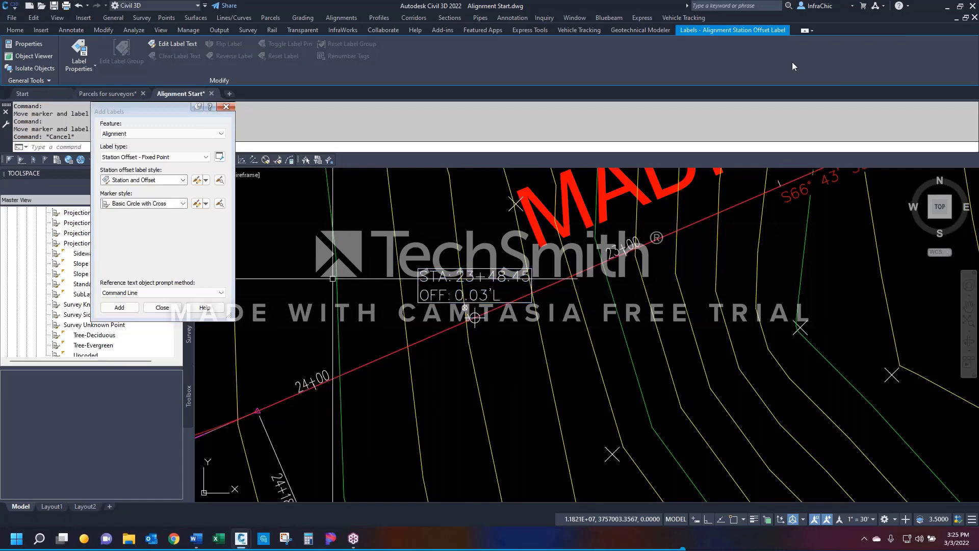
{"action": "scroll", "coordinate": [460, 310], "scroll_direction": "down", "scroll_amount": 4}
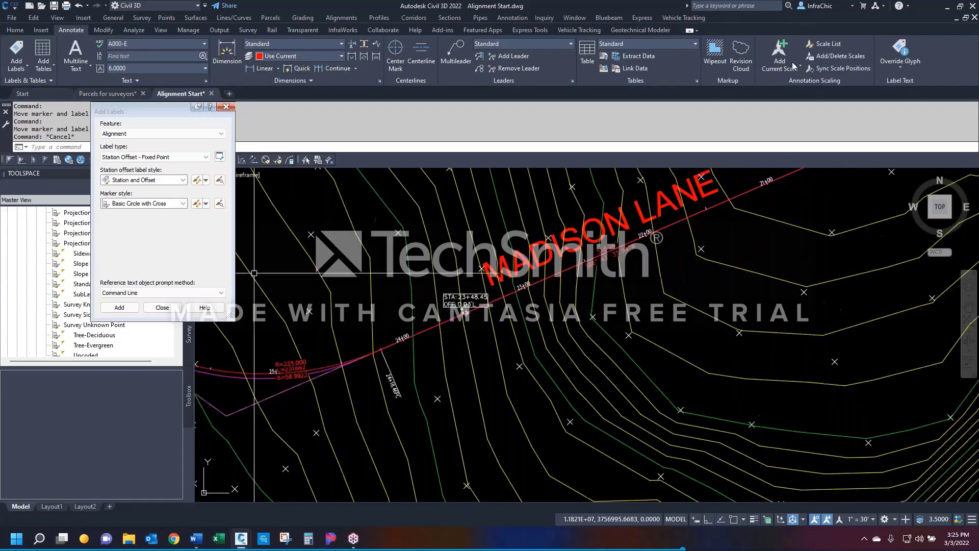
{"action": "left_click", "coordinate": [224, 107]}
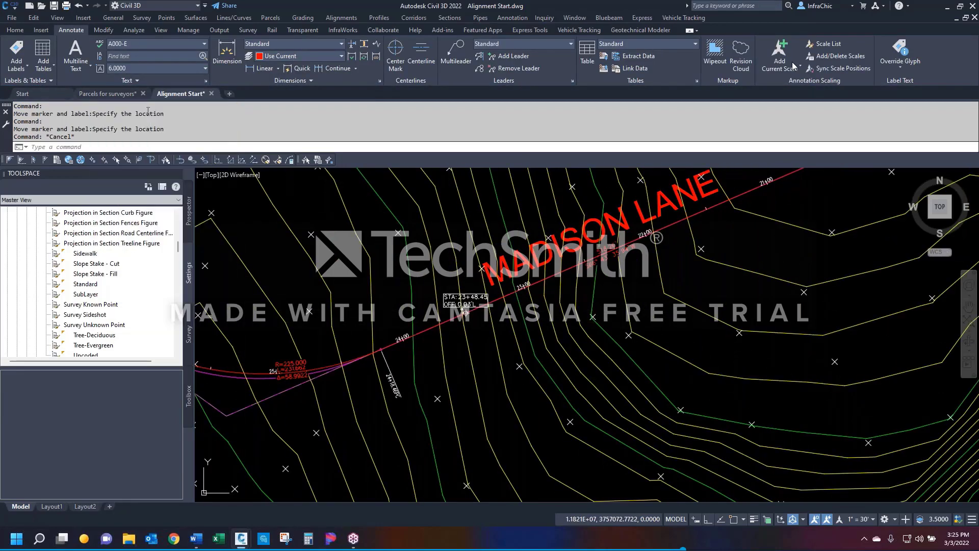
Step: Place a dynamic alignment segment table for Jordan CT in the empty area east of the site and regenerate the drawing
{"action": "left_click", "coordinate": [46, 48]}
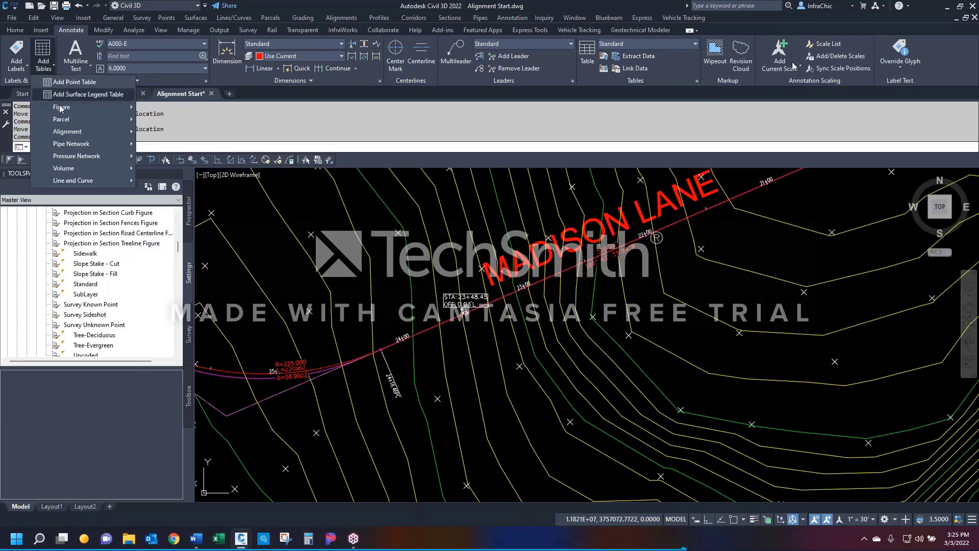
{"action": "mouse_move", "coordinate": [64, 132]}
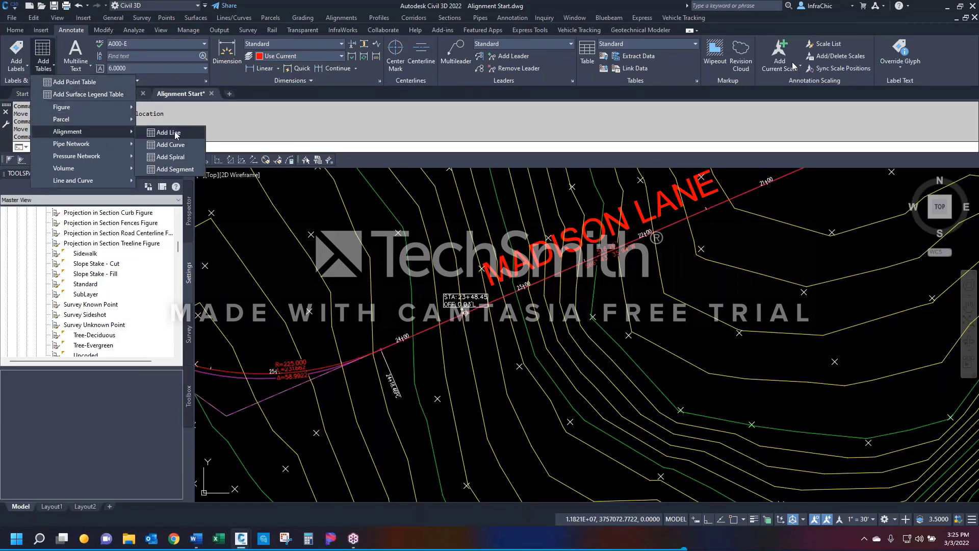
{"action": "left_click", "coordinate": [174, 170]}
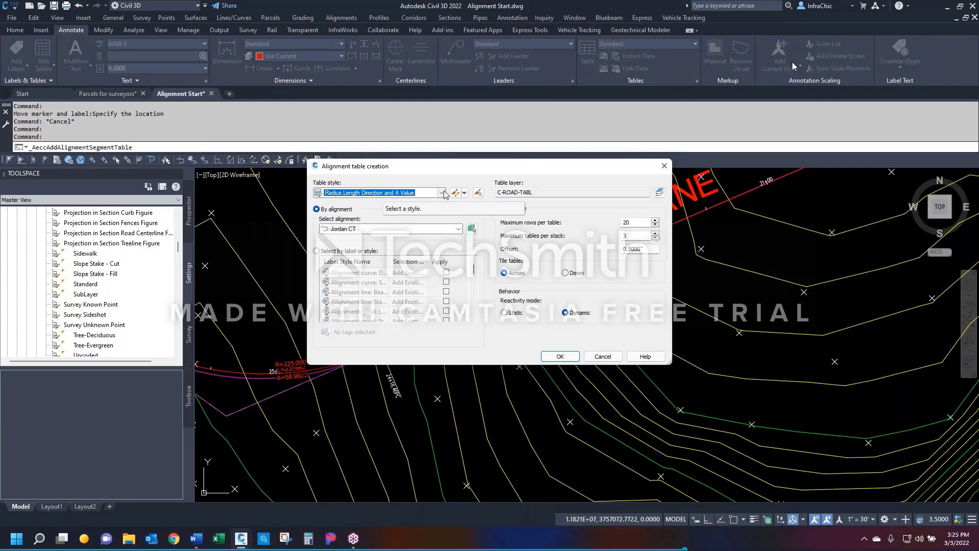
{"action": "left_click", "coordinate": [358, 229]}
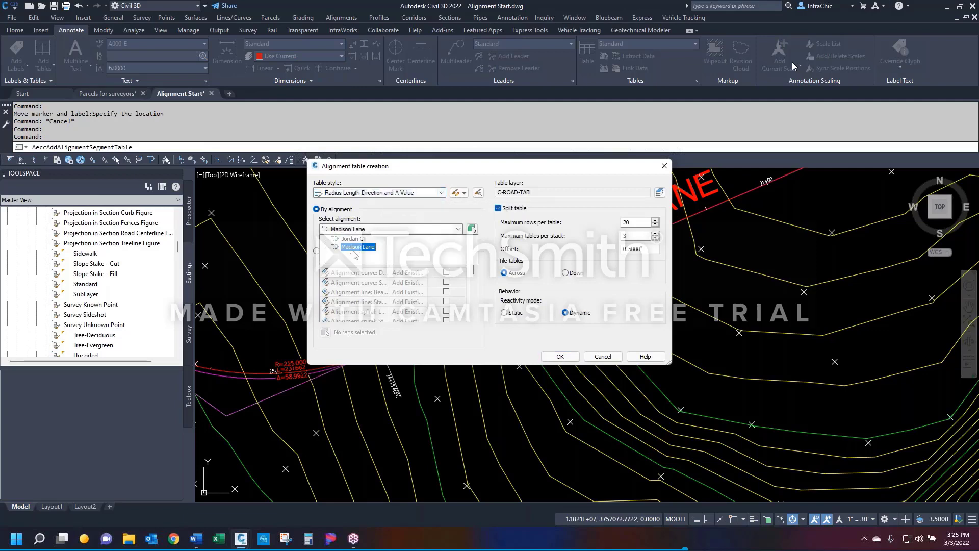
{"action": "left_click", "coordinate": [353, 238]}
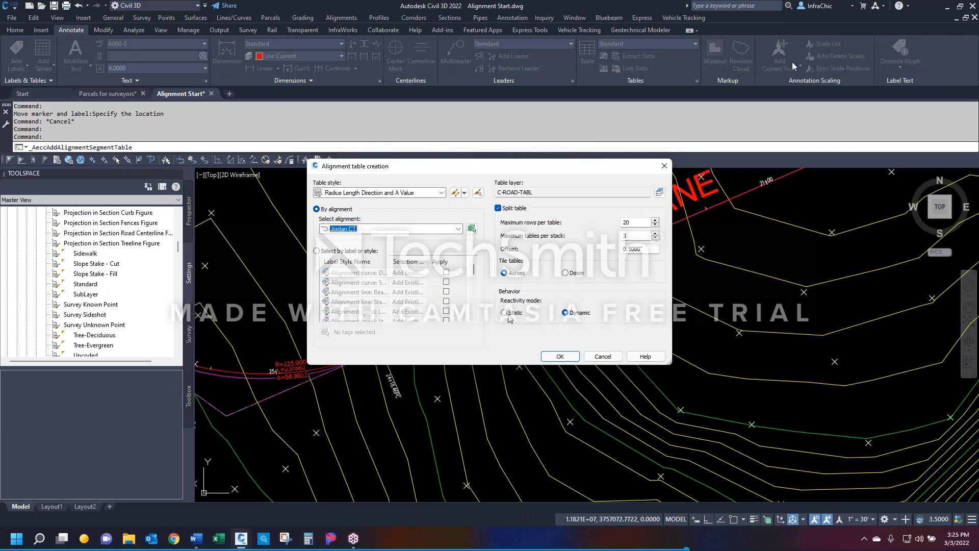
{"action": "left_click", "coordinate": [560, 355]}
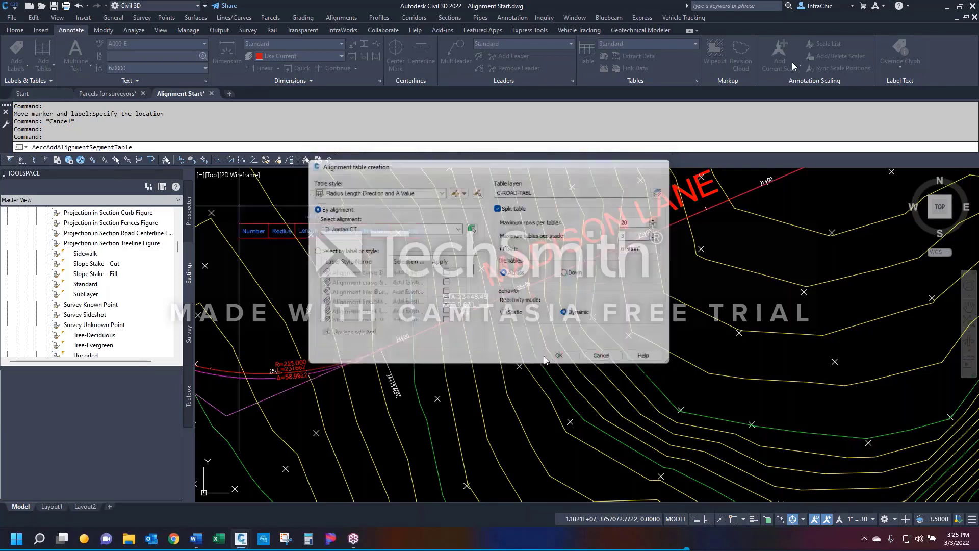
{"action": "scroll", "coordinate": [461, 332], "scroll_direction": "down", "scroll_amount": 10}
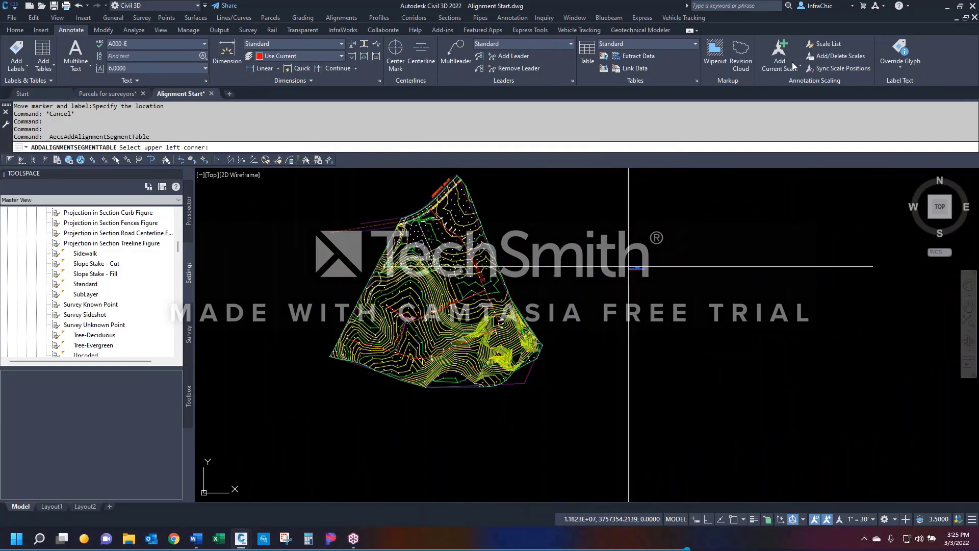
{"action": "scroll", "coordinate": [612, 263], "scroll_direction": "up", "scroll_amount": 10}
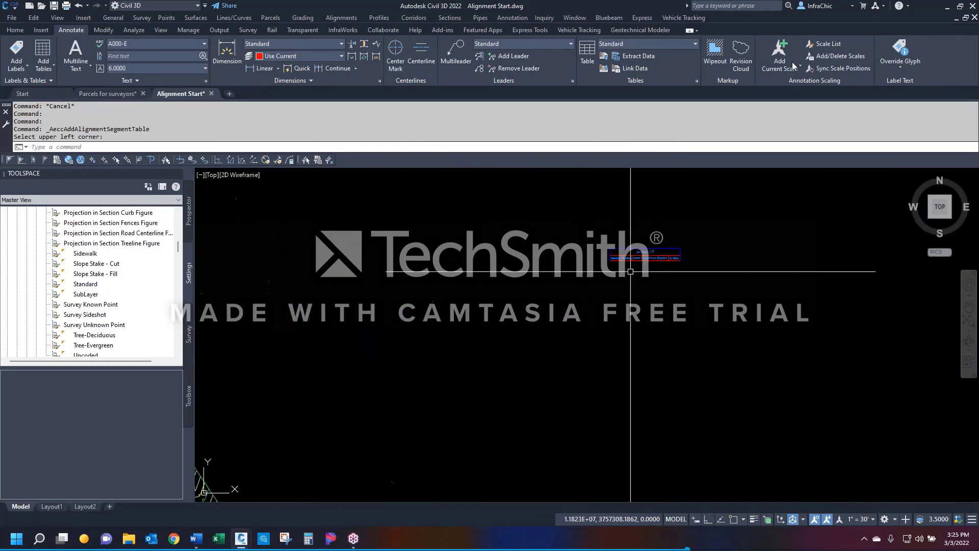
{"action": "type", "text": "rea"}
{"action": "key", "text": "Return"}
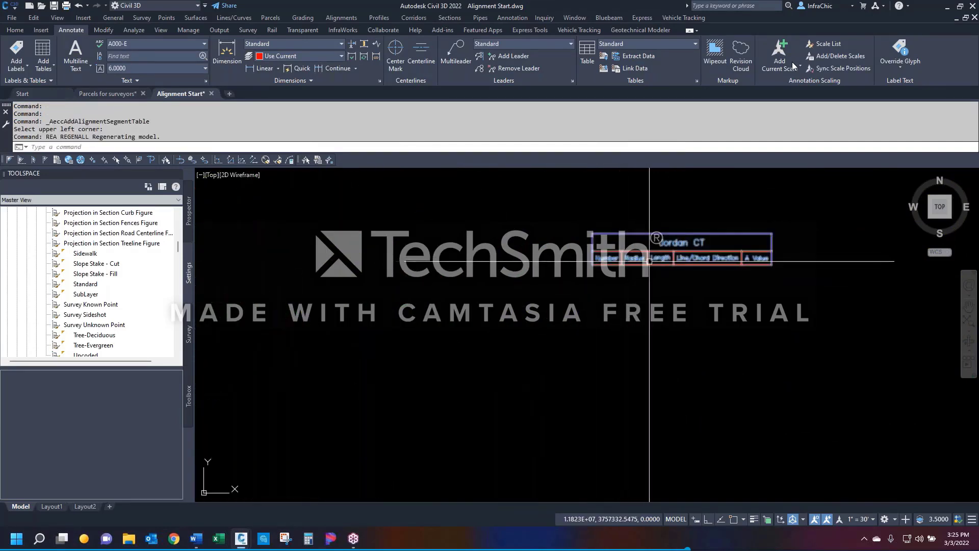
Step: Place a dynamic alignment segment table for Madison Lane just below the Jordan CT table
{"action": "scroll", "coordinate": [649, 262], "scroll_direction": "down", "scroll_amount": 5}
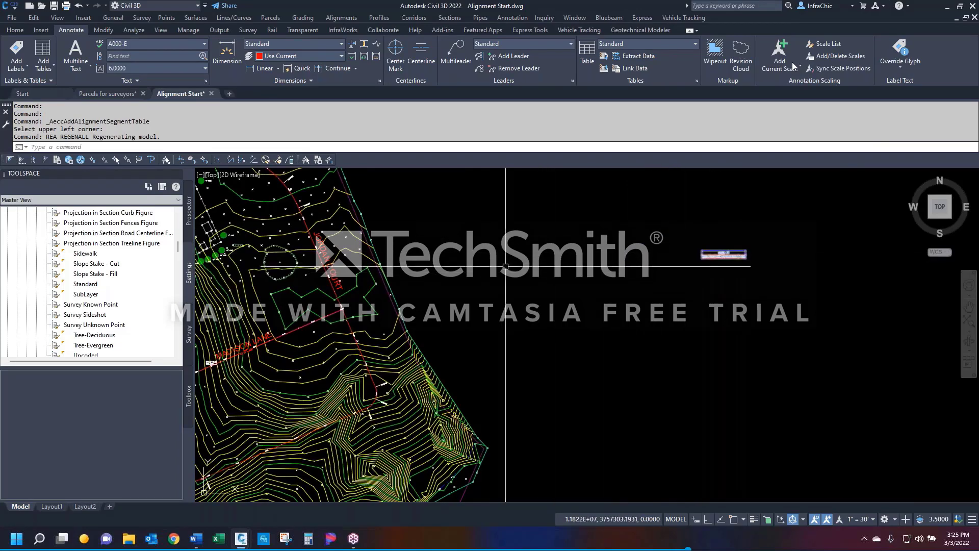
{"action": "scroll", "coordinate": [505, 266], "scroll_direction": "down", "scroll_amount": 4}
{"action": "left_click", "coordinate": [46, 53]}
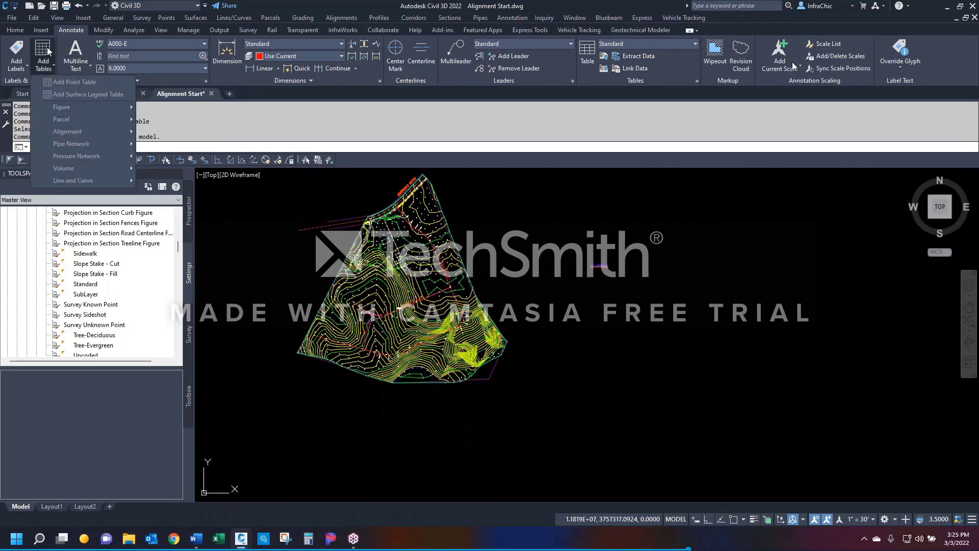
{"action": "mouse_move", "coordinate": [92, 131]}
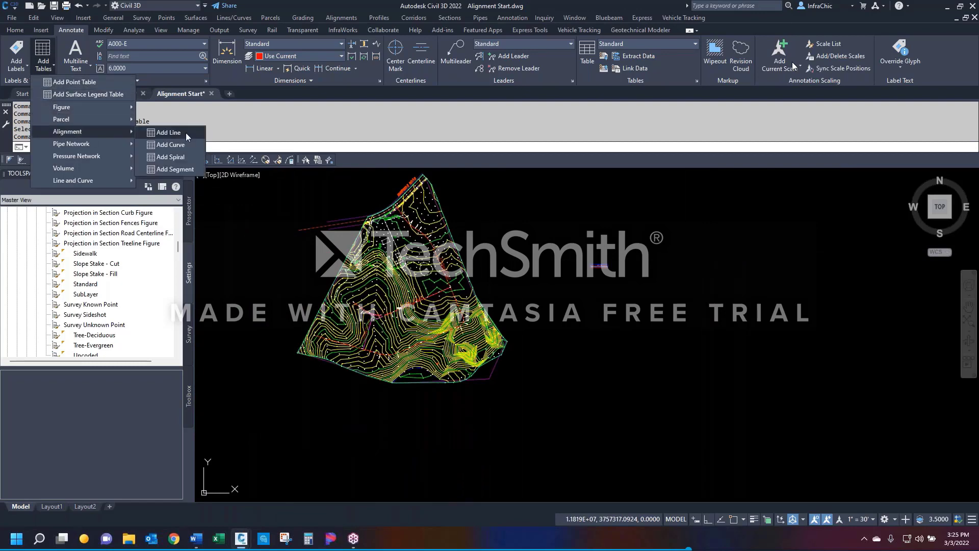
{"action": "left_click", "coordinate": [174, 168]}
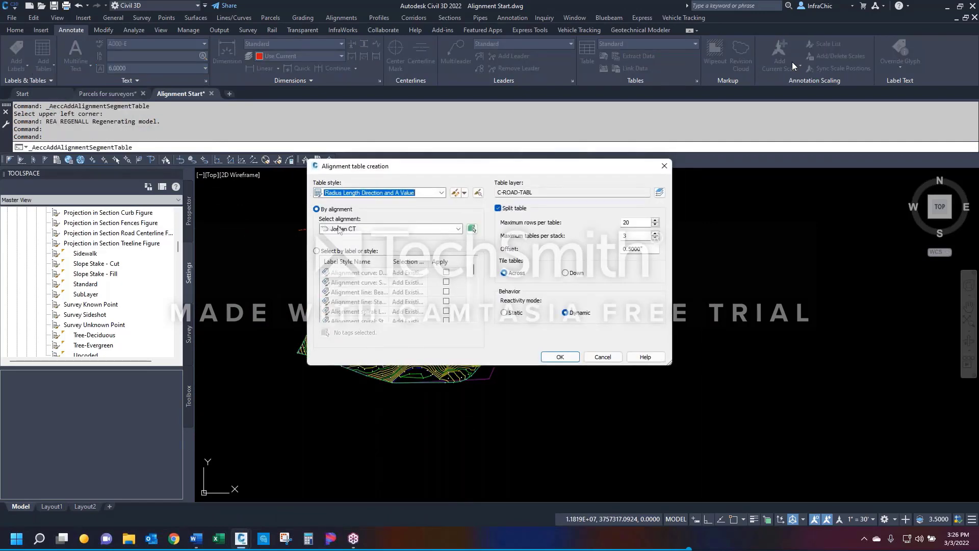
{"action": "left_click", "coordinate": [340, 229]}
{"action": "left_click", "coordinate": [357, 247]}
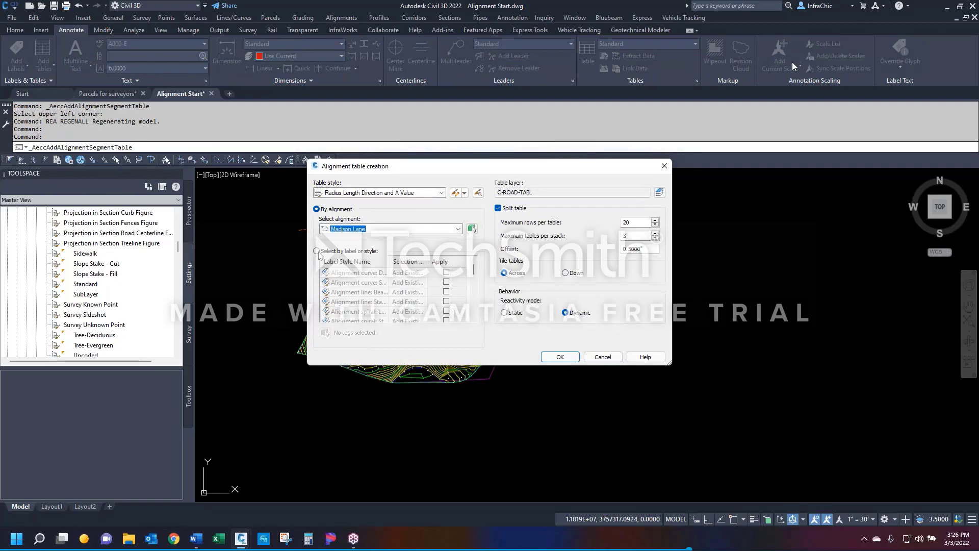
{"action": "left_click", "coordinate": [560, 357]}
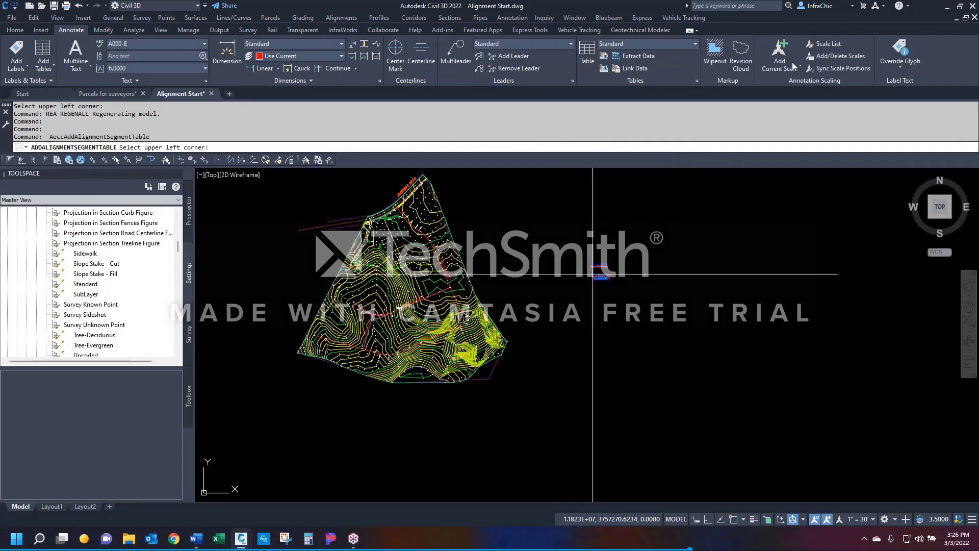
{"action": "scroll", "coordinate": [584, 276], "scroll_direction": "up", "scroll_amount": 4}
{"action": "left_click", "coordinate": [586, 275]}
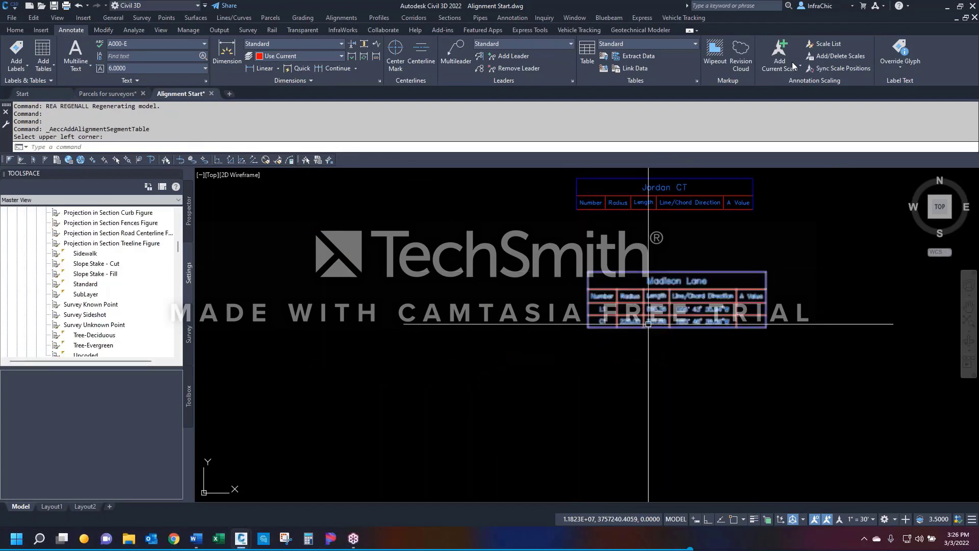
Step: Compare the rows of the Madison Lane table with the curve and line tags placed along the alignment
{"action": "scroll", "coordinate": [581, 321], "scroll_direction": "up", "scroll_amount": 3}
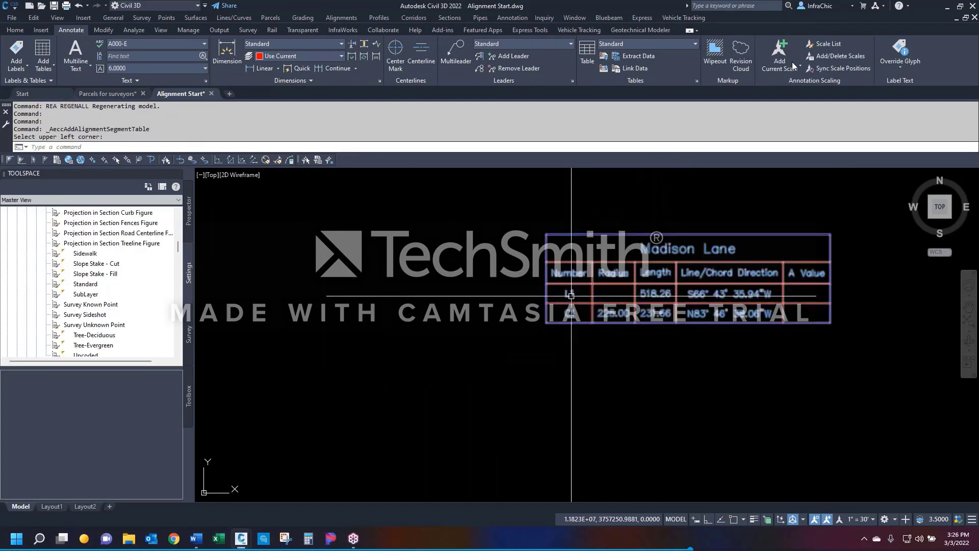
{"action": "scroll", "coordinate": [828, 316], "scroll_direction": "down", "scroll_amount": 6}
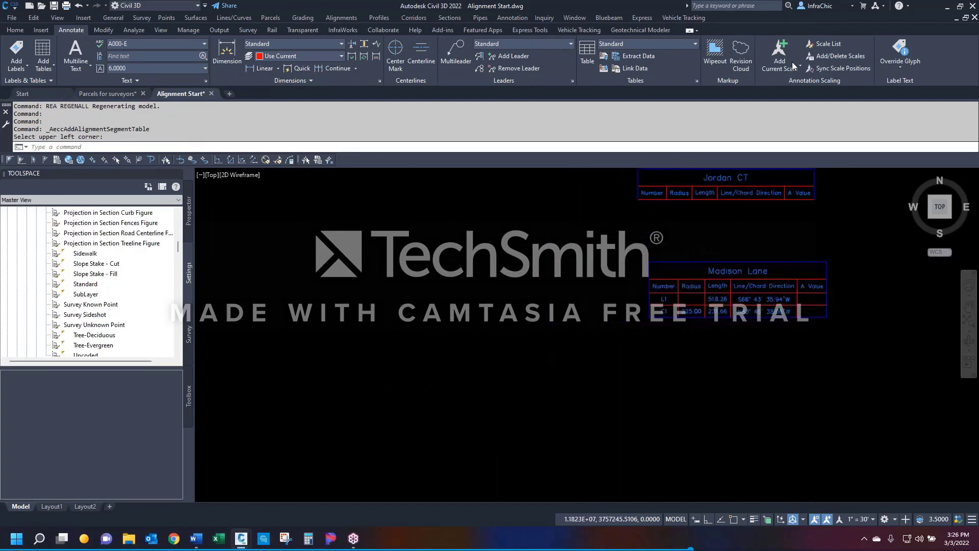
{"action": "scroll", "coordinate": [549, 360], "scroll_direction": "up", "scroll_amount": 5}
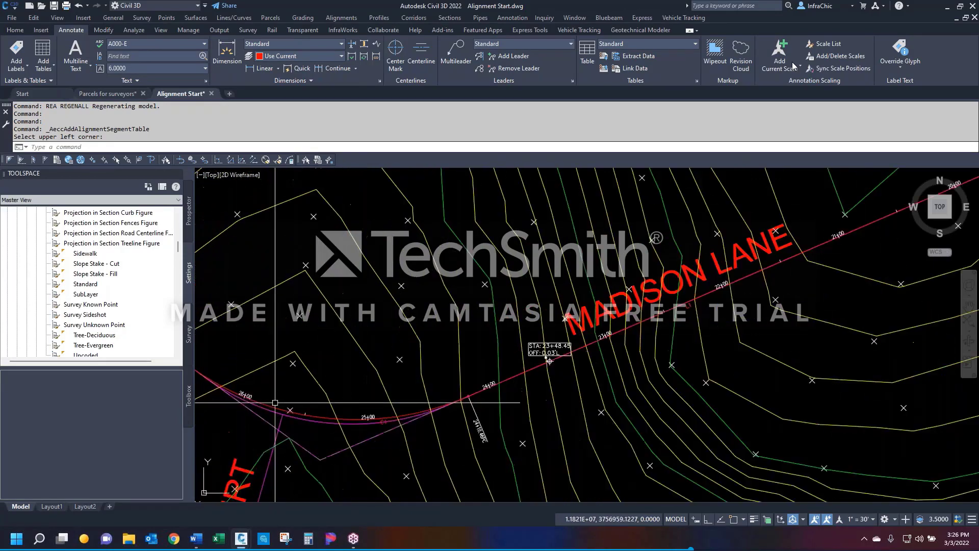
{"action": "scroll", "coordinate": [379, 427], "scroll_direction": "up", "scroll_amount": 6}
{"action": "left_click", "coordinate": [395, 415]}
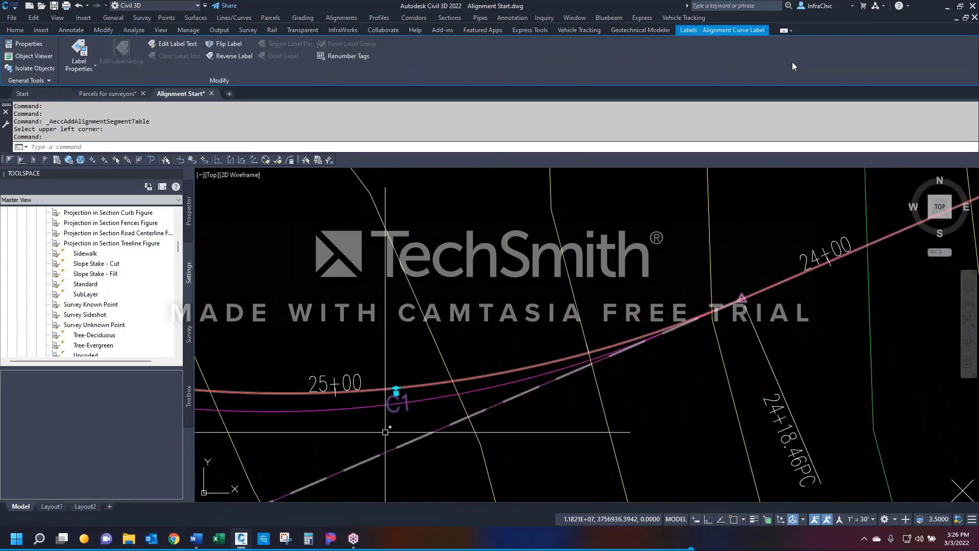
{"action": "scroll", "coordinate": [347, 410], "scroll_direction": "down", "scroll_amount": 4}
{"action": "key", "text": "Escape"}
{"action": "scroll", "coordinate": [898, 214], "scroll_direction": "up", "scroll_amount": 4}
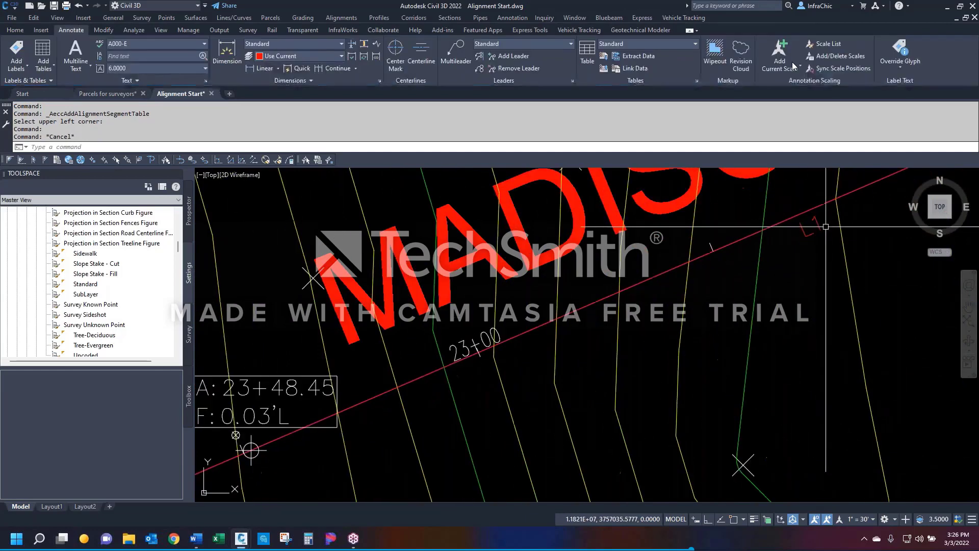
{"action": "left_click", "coordinate": [821, 227]}
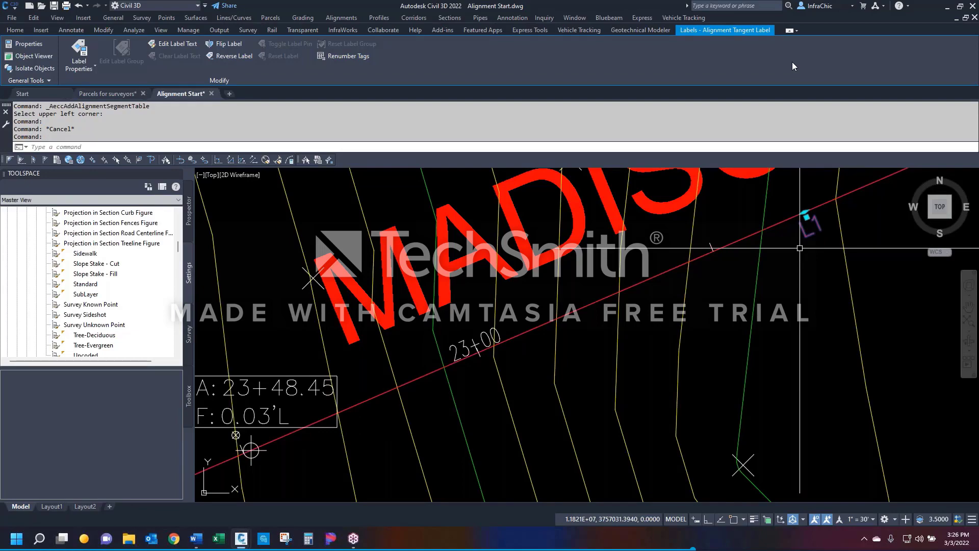
{"action": "scroll", "coordinate": [678, 244], "scroll_direction": "down", "scroll_amount": 8}
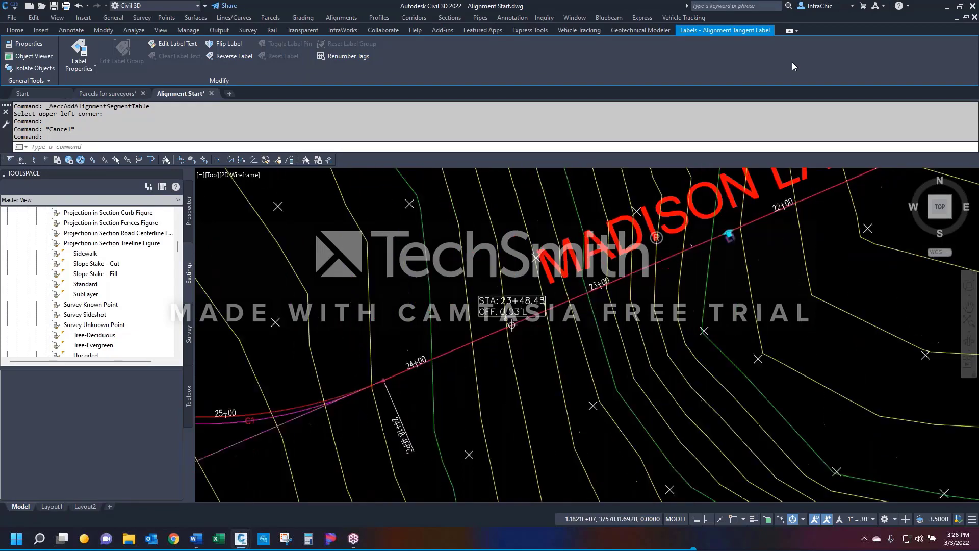
{"action": "scroll", "coordinate": [826, 242], "scroll_direction": "down", "scroll_amount": 5}
{"action": "scroll", "coordinate": [816, 240], "scroll_direction": "up", "scroll_amount": 10}
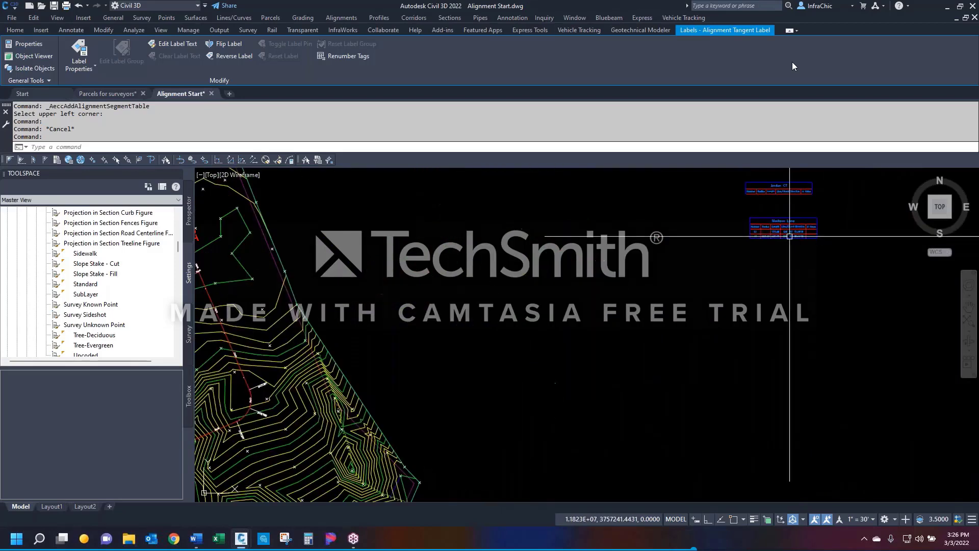
{"action": "key", "text": "Escape"}
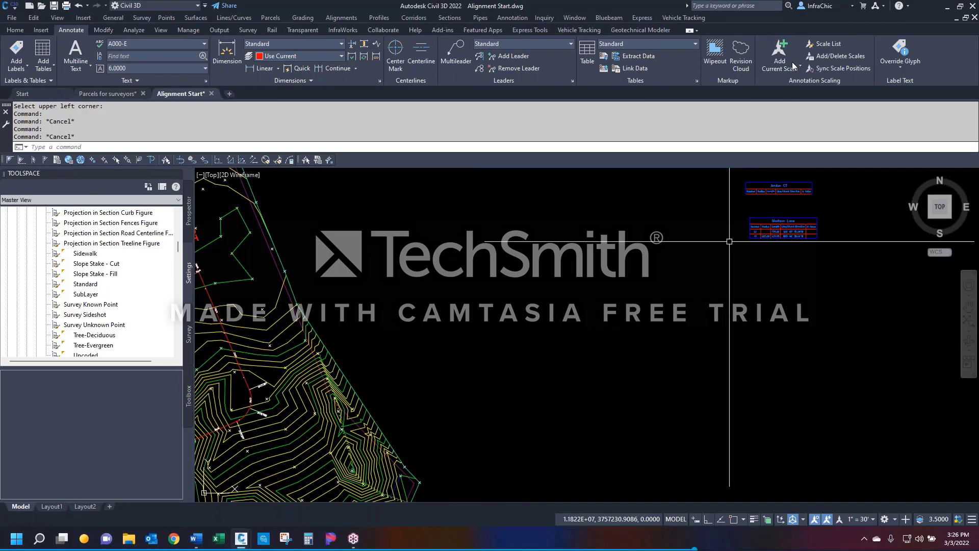
Step: Check the editing options available for the line tag label on Madison Lane's tangent, leaving the label unedited
{"action": "scroll", "coordinate": [722, 240], "scroll_direction": "down", "scroll_amount": 4}
{"action": "scroll", "coordinate": [418, 288], "scroll_direction": "up", "scroll_amount": 8}
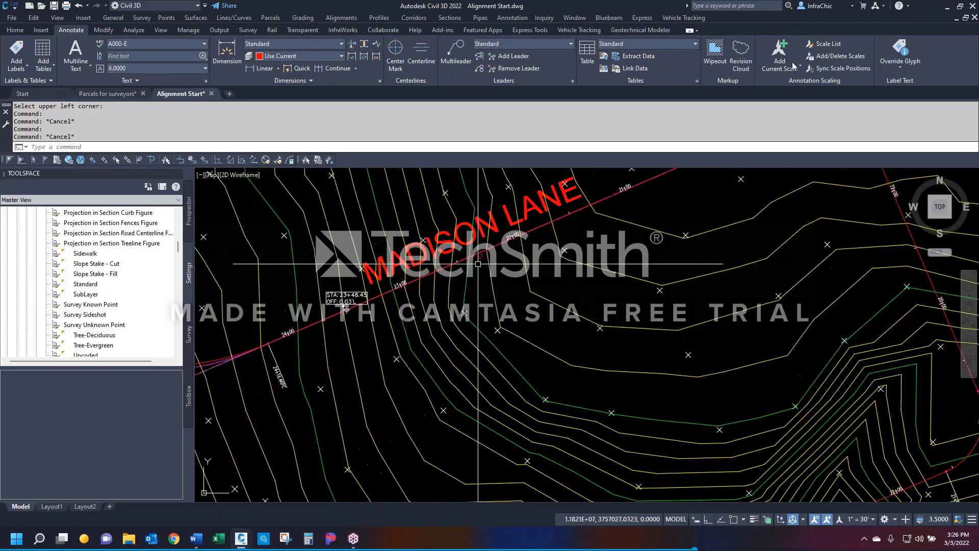
{"action": "left_click", "coordinate": [478, 263]}
{"action": "right_click", "coordinate": [477, 264]}
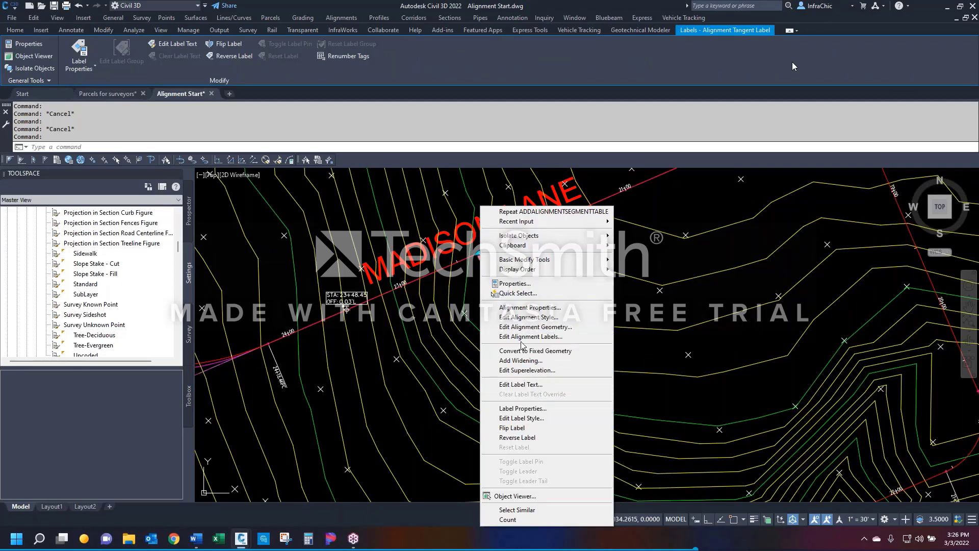
{"action": "key", "text": "Escape"}
{"action": "scroll", "coordinate": [608, 284], "scroll_direction": "down", "scroll_amount": 8}
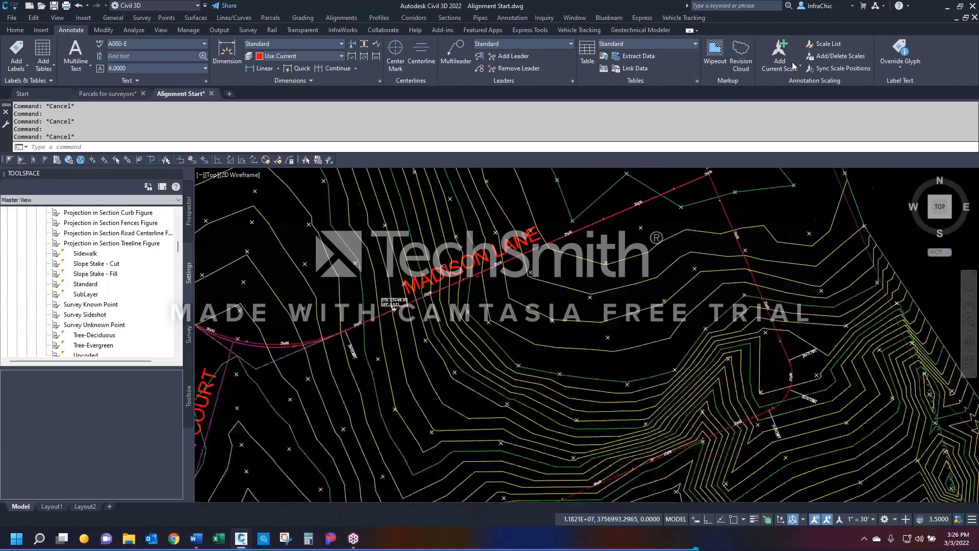
Step: Review the Madison Lane table's properties, keep its settings, and check the options available for the table's line row
{"action": "scroll", "coordinate": [754, 254], "scroll_direction": "up", "scroll_amount": 10}
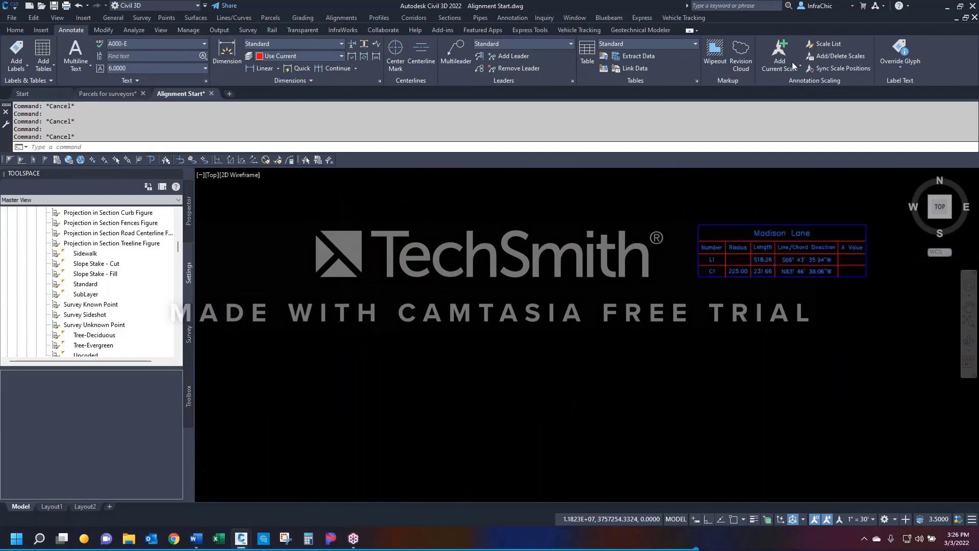
{"action": "left_click", "coordinate": [764, 256]}
{"action": "right_click", "coordinate": [765, 256]}
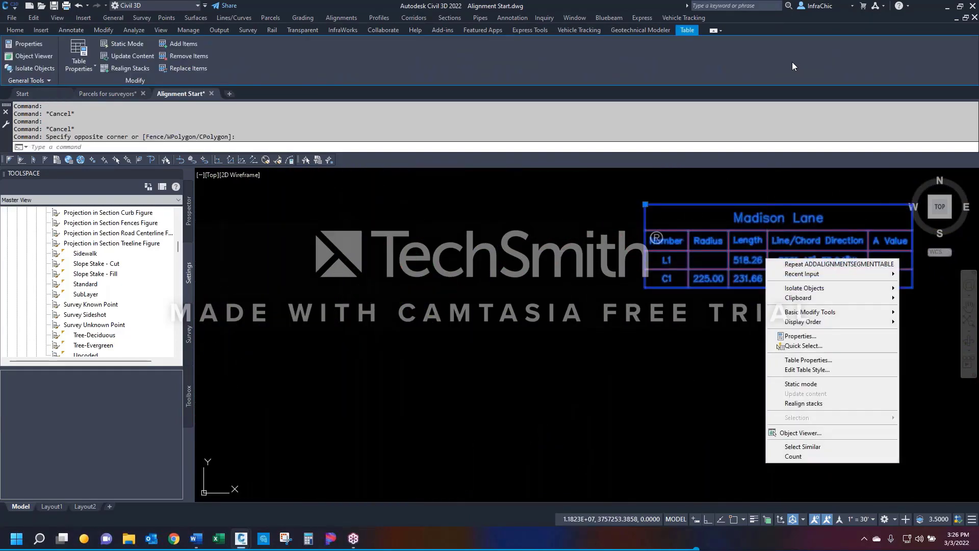
{"action": "left_click", "coordinate": [804, 360]}
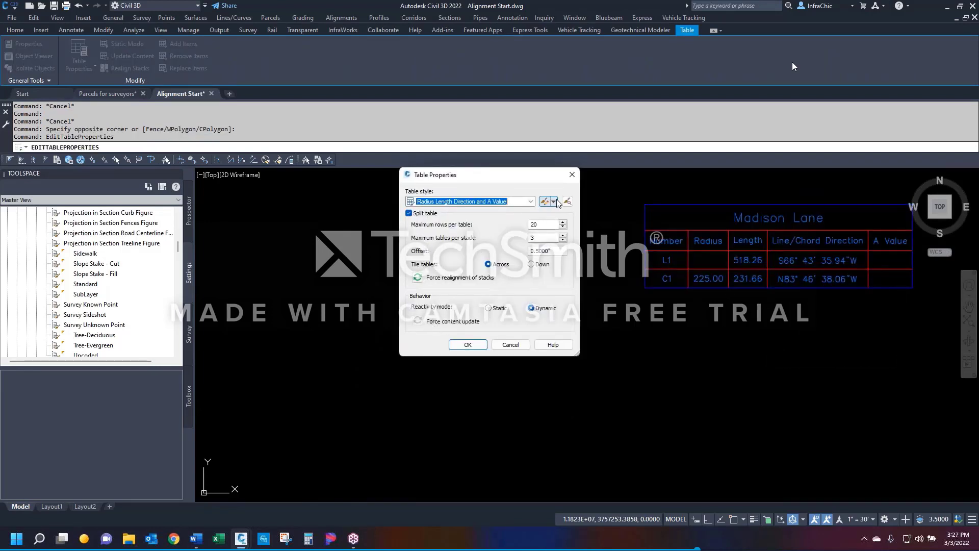
{"action": "left_click", "coordinate": [468, 345]}
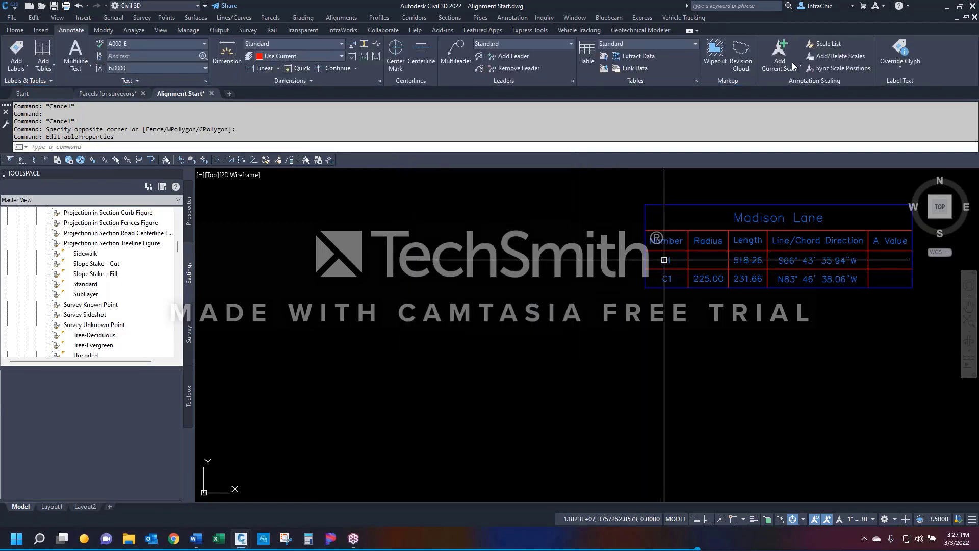
{"action": "right_click", "coordinate": [662, 261]}
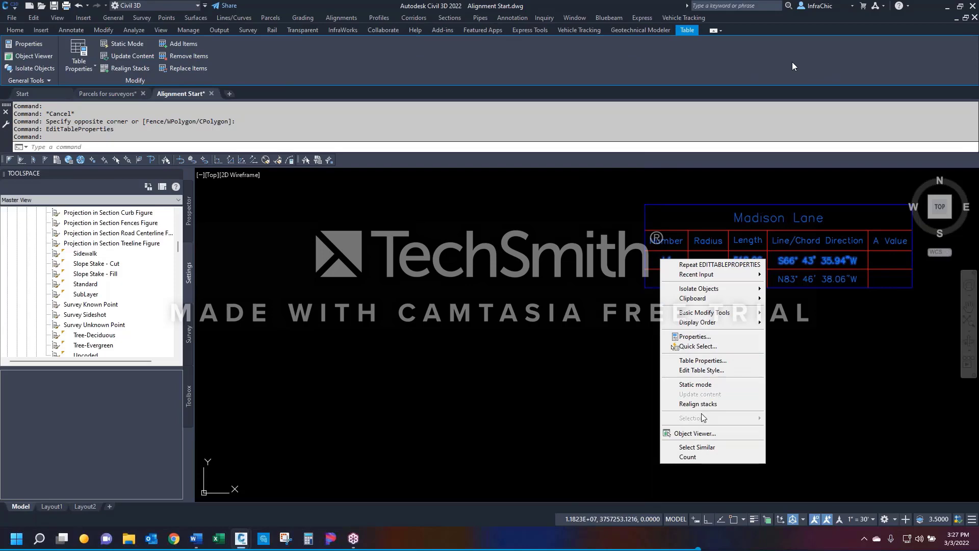
{"action": "key", "text": "Escape"}
{"action": "key", "text": "Escape"}
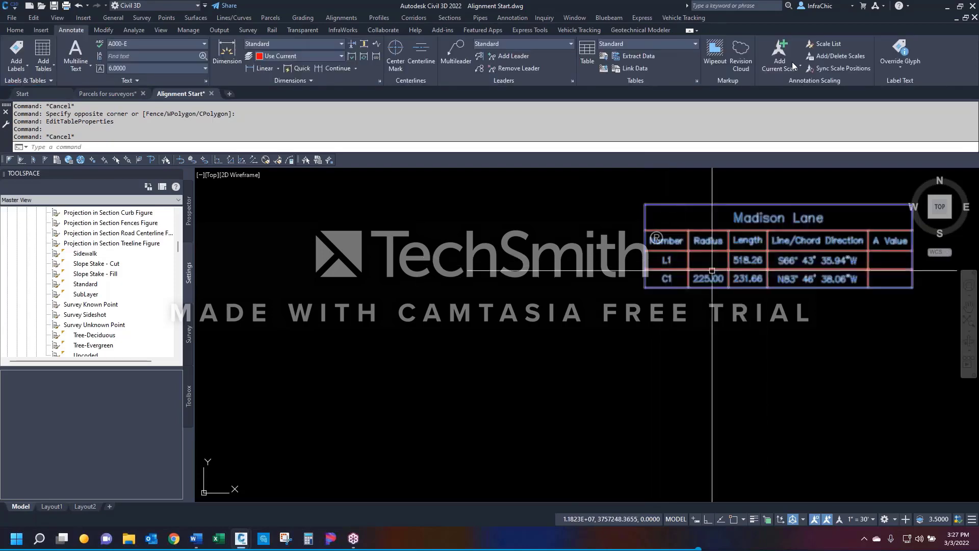
{"action": "scroll", "coordinate": [770, 282], "scroll_direction": "down", "scroll_amount": 8}
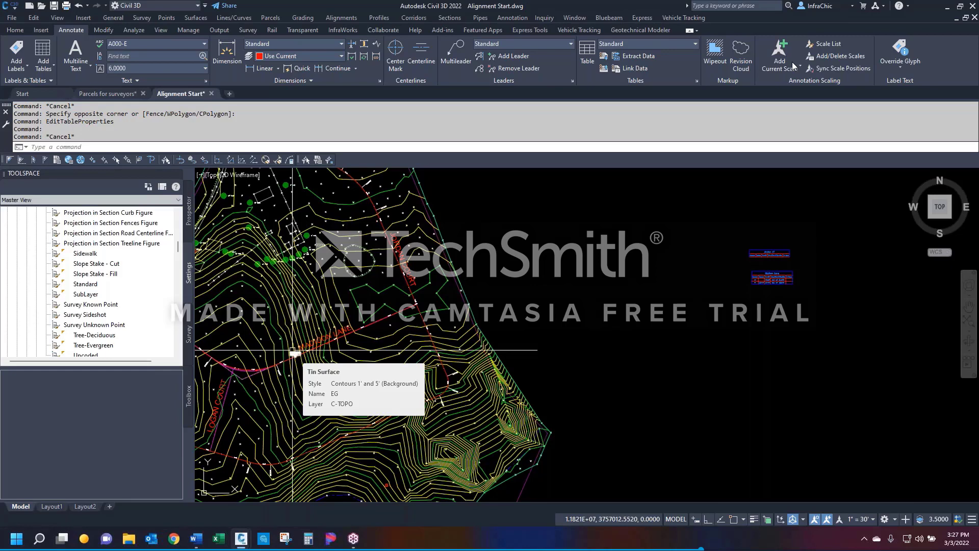
{"action": "left_click", "coordinate": [44, 51]}
{"action": "mouse_move", "coordinate": [112, 121]}
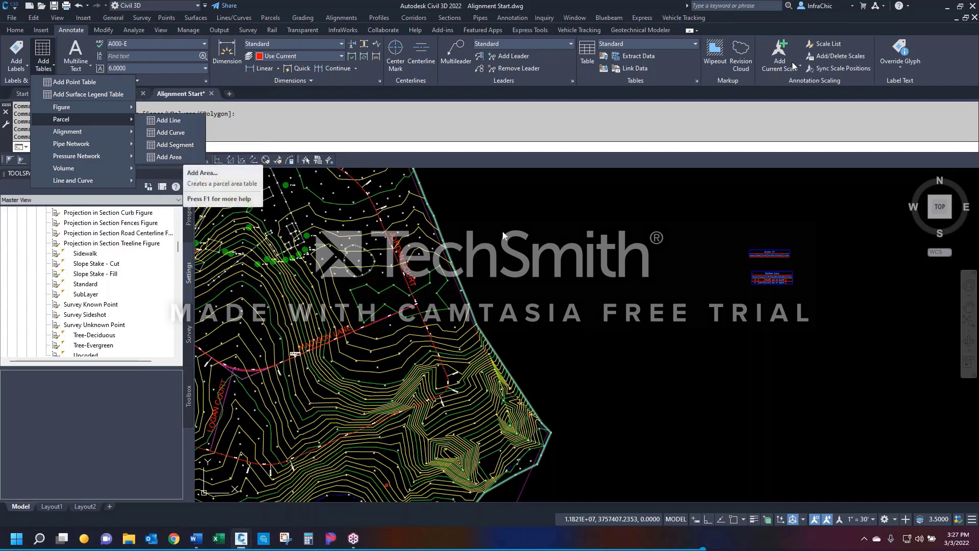
{"action": "key", "text": "Escape"}
{"action": "key", "text": "Escape"}
{"action": "key", "text": "Escape"}
{"action": "scroll", "coordinate": [499, 232], "scroll_direction": "down", "scroll_amount": 6}
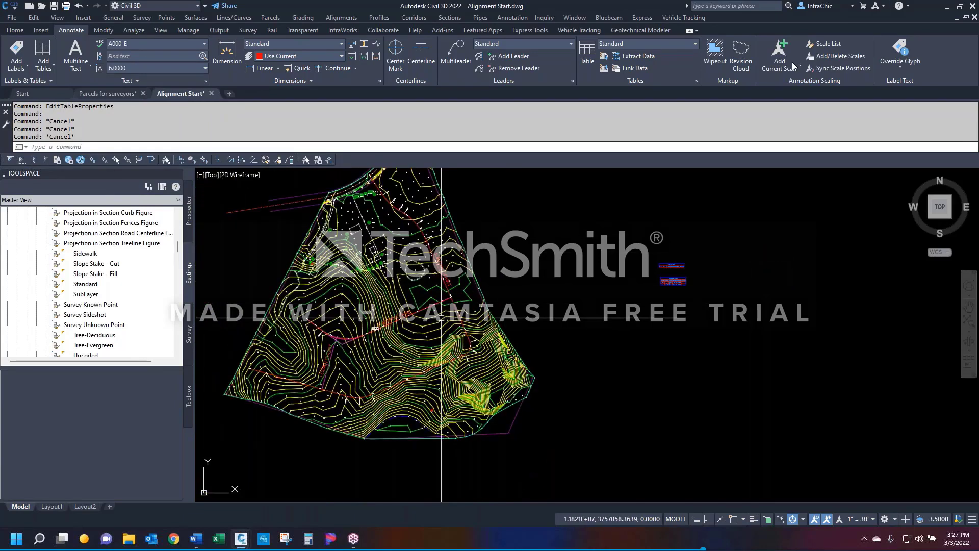
{"action": "scroll", "coordinate": [430, 314], "scroll_direction": "up", "scroll_amount": 6}
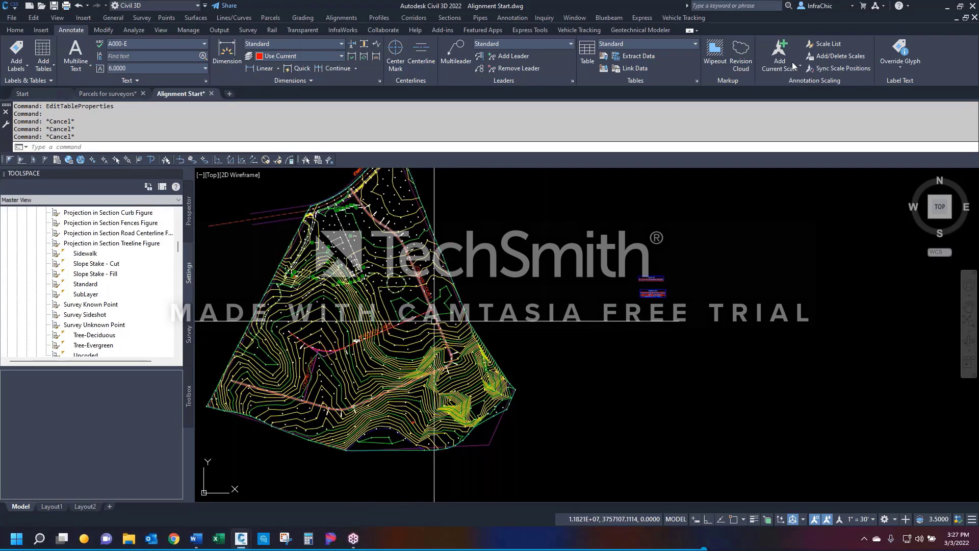
Step: List the Alignment Start drawing's surfaces in the Prospector and select the EG surface
{"action": "left_click", "coordinate": [189, 220]}
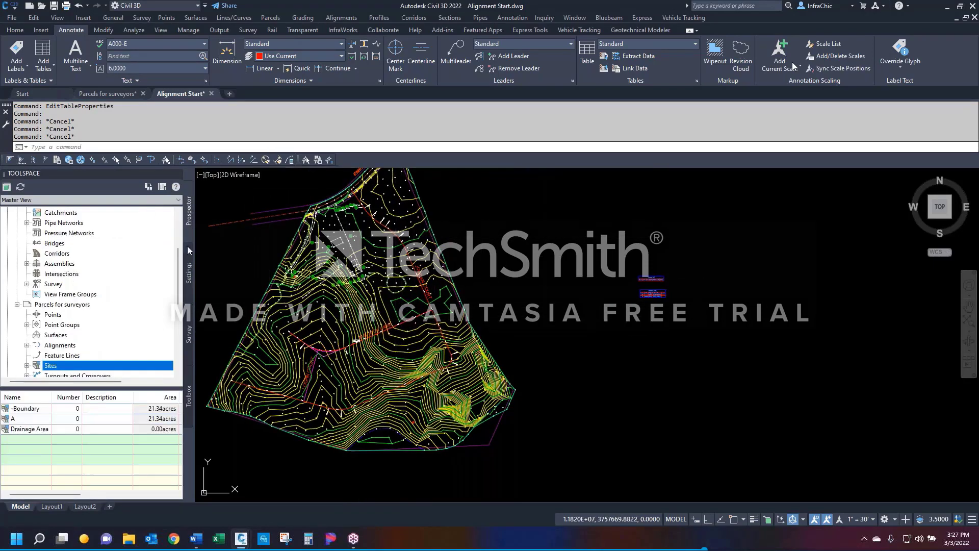
{"action": "left_click", "coordinate": [27, 253]}
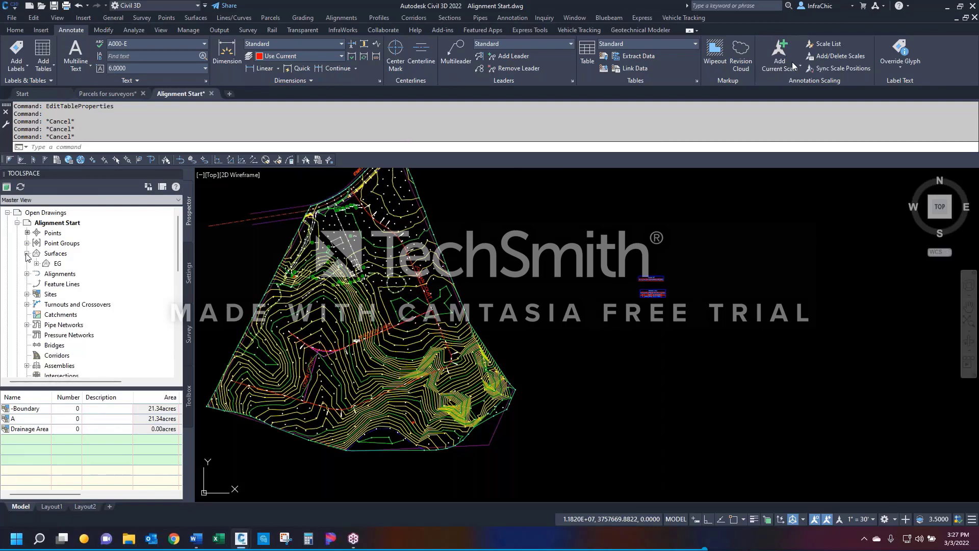
{"action": "left_click", "coordinate": [57, 263]}
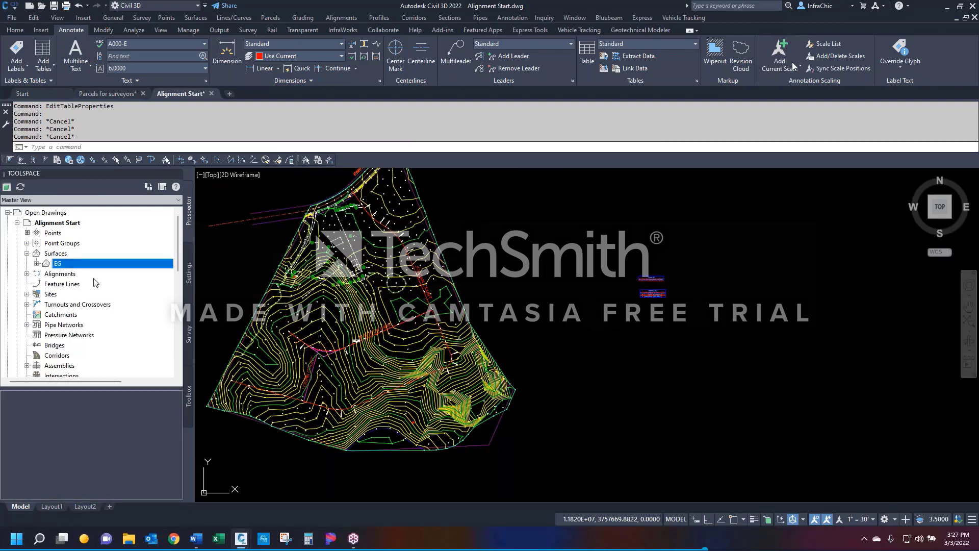
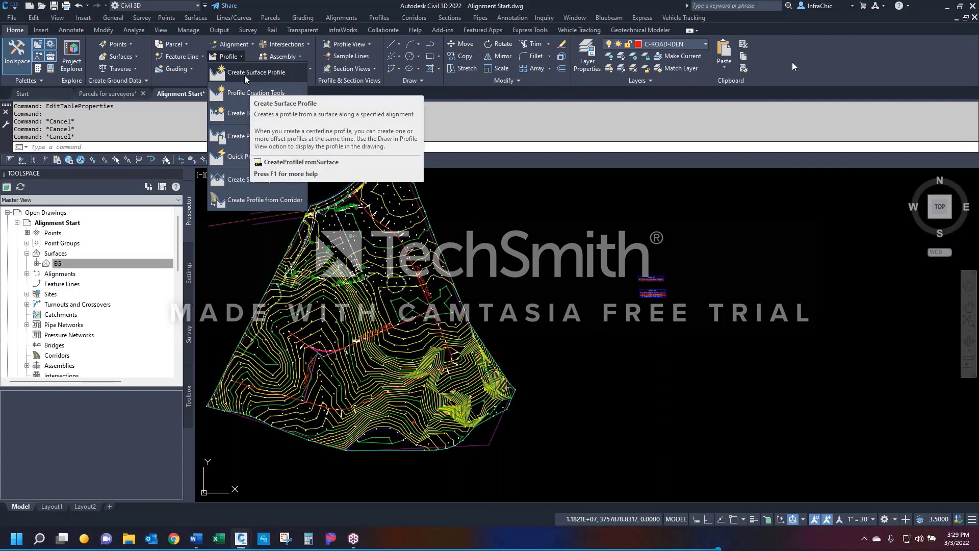
Step: Start a surface profile for the Jordan CT alignment and add the EG surface to its profile list
{"action": "left_click", "coordinate": [244, 75]}
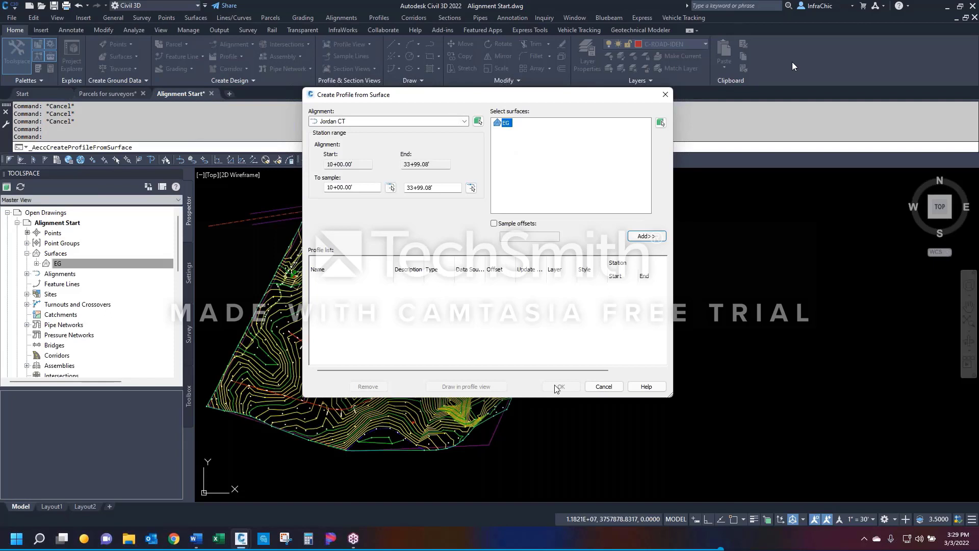
{"action": "left_click", "coordinate": [345, 122]}
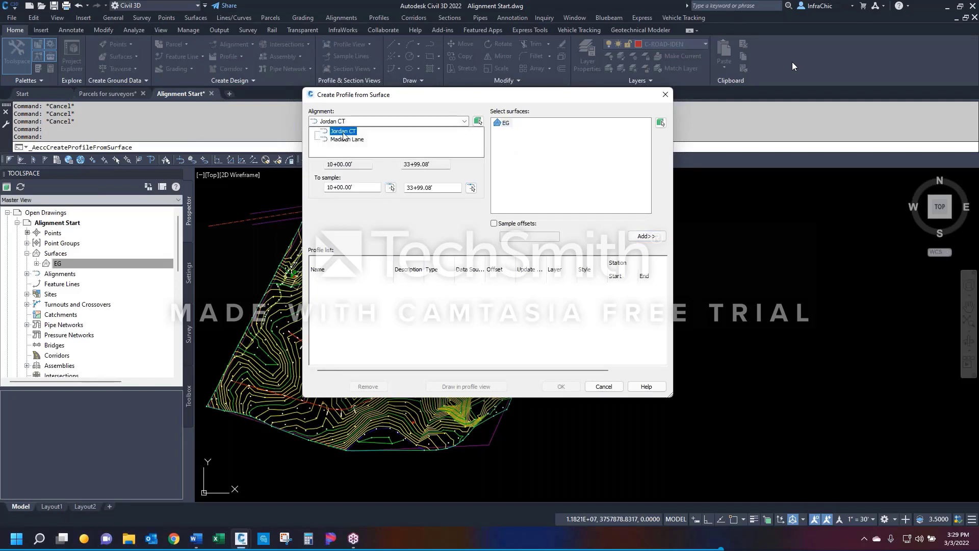
{"action": "left_click", "coordinate": [343, 131]}
{"action": "left_click", "coordinate": [506, 122]}
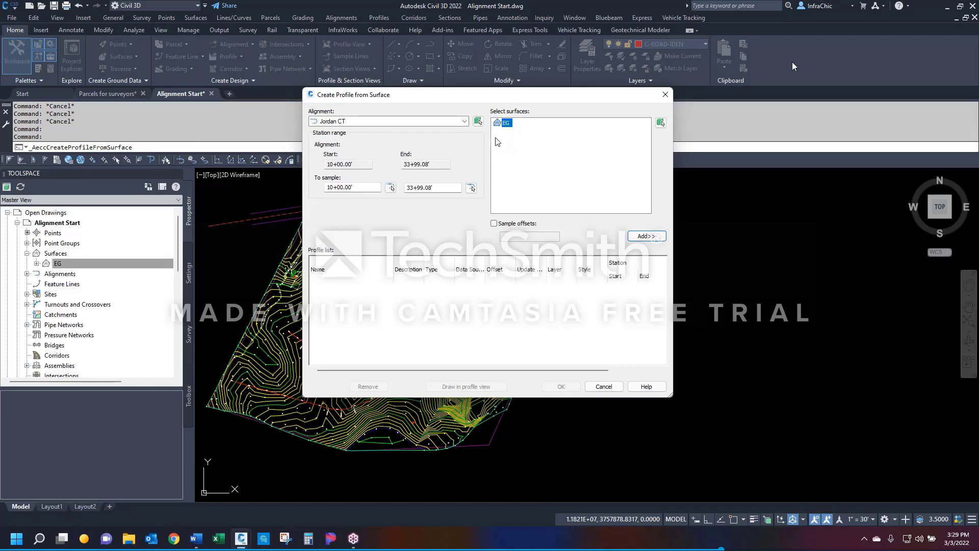
{"action": "left_click", "coordinate": [326, 122]}
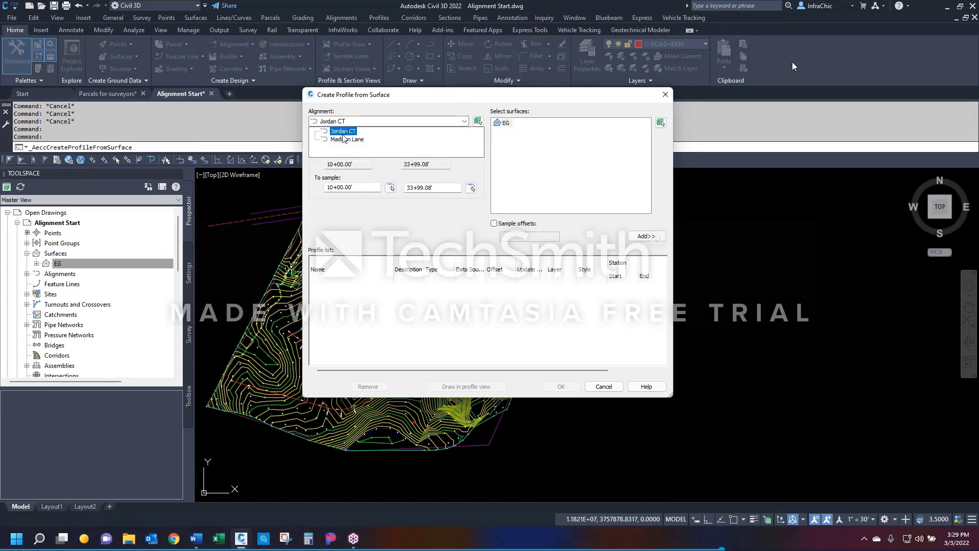
{"action": "left_click", "coordinate": [342, 132]}
{"action": "left_click", "coordinate": [505, 126]}
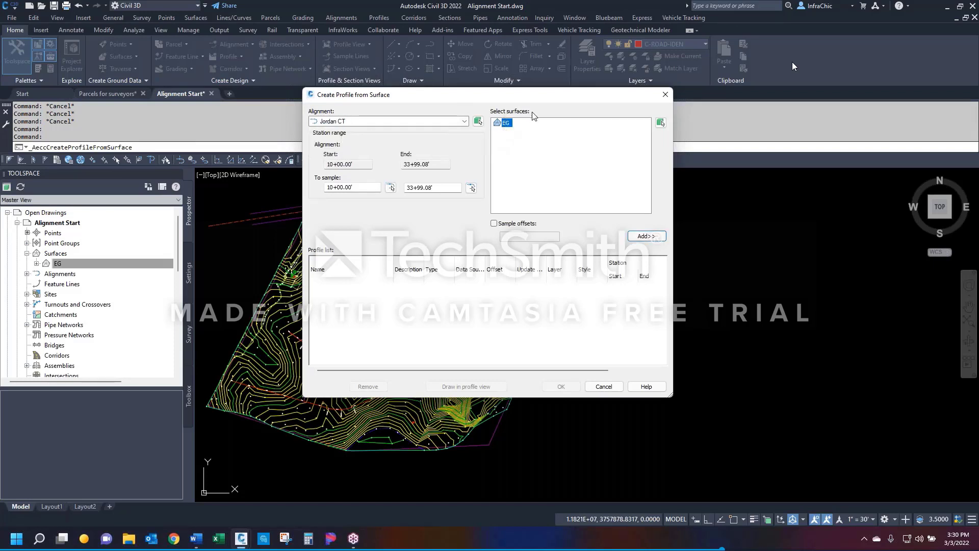
{"action": "left_click", "coordinate": [645, 235]}
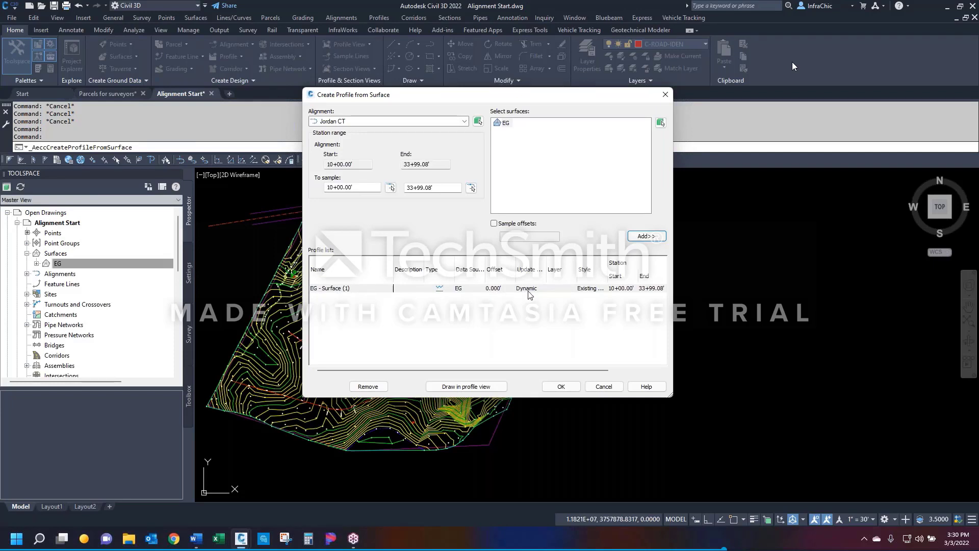
Step: Set the listed EG surface profile's style to EG ST-ARM
{"action": "left_click_drag", "start_coordinate": [515, 369], "coordinate": [566, 369]}
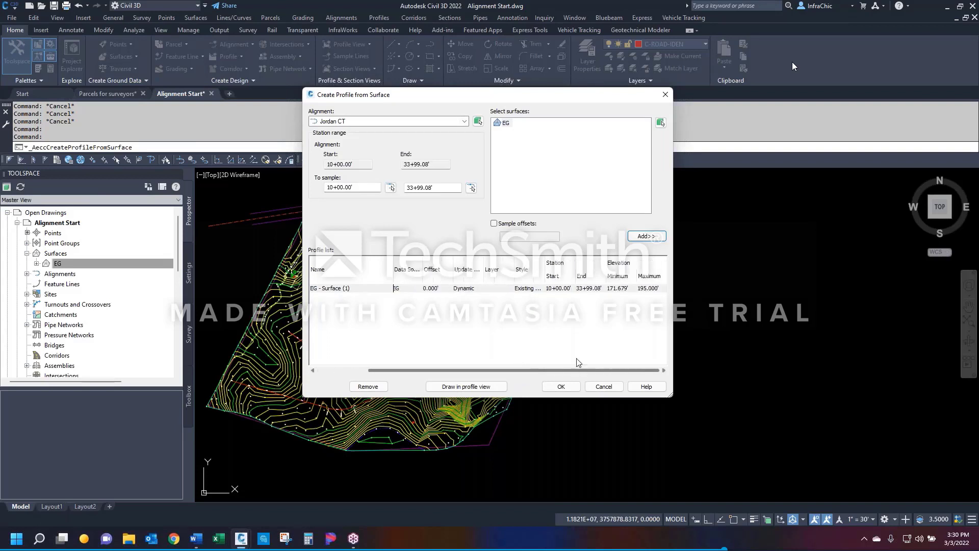
{"action": "left_click", "coordinate": [525, 288]}
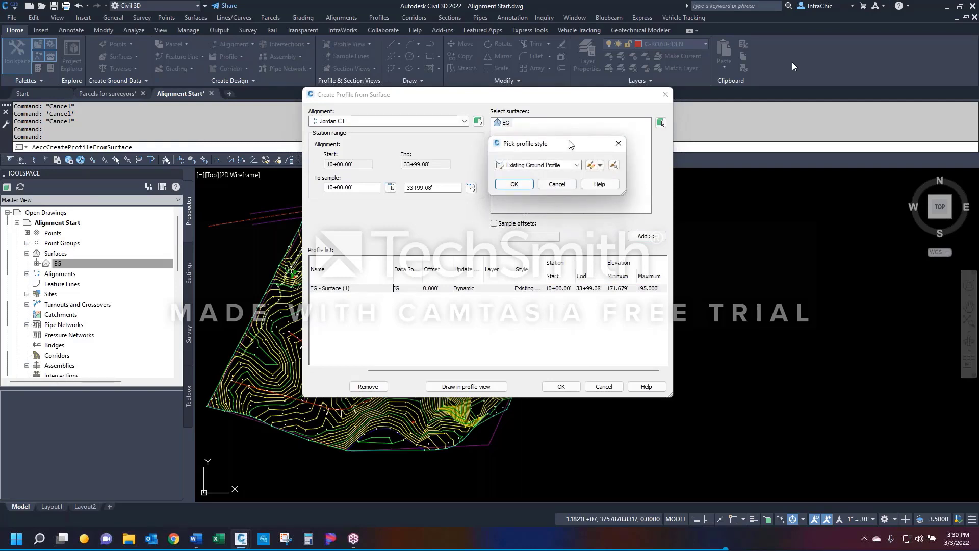
{"action": "left_click", "coordinate": [576, 165]}
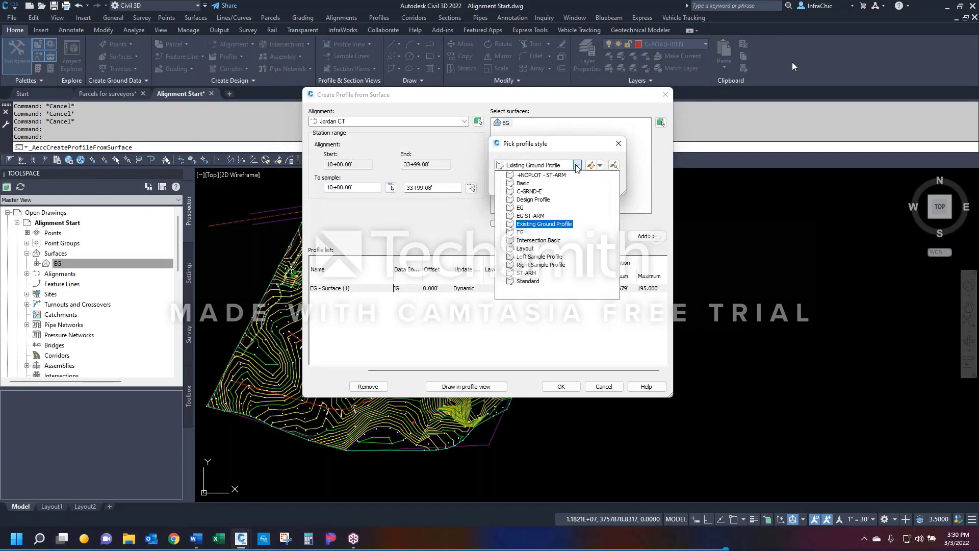
{"action": "left_click", "coordinate": [530, 215]}
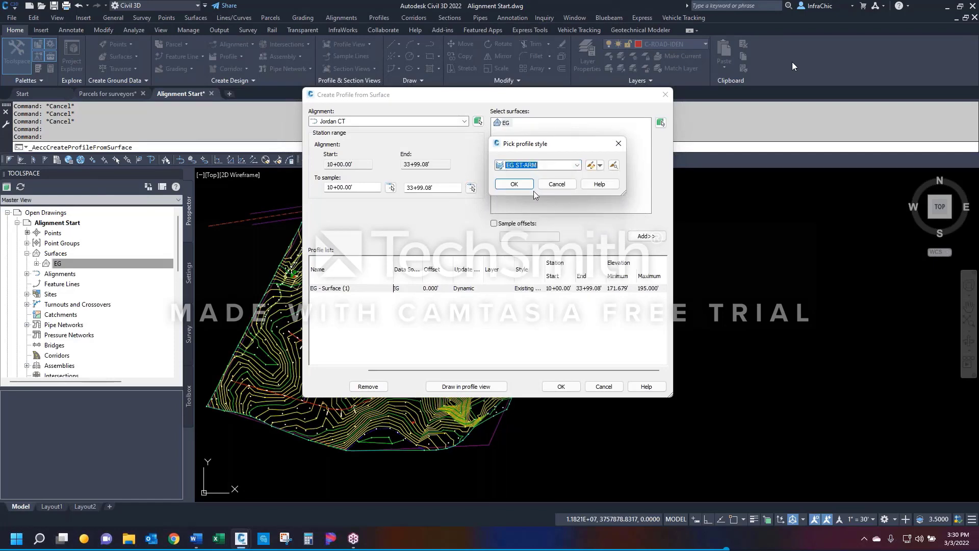
{"action": "left_click", "coordinate": [516, 184]}
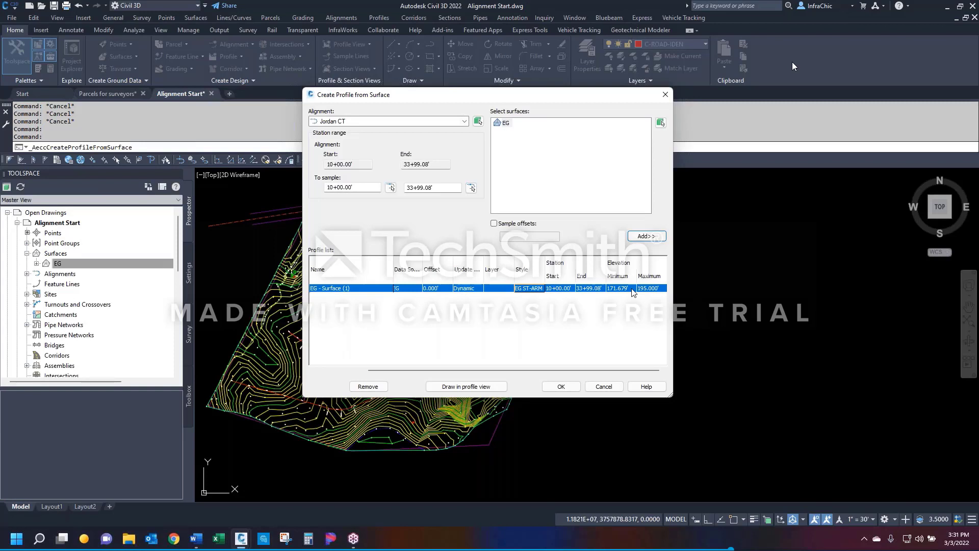
Step: Start drawing the surface profile in a profile view, keeping Jordan CT as its alignment along with the default name and layer
{"action": "left_click", "coordinate": [455, 386]}
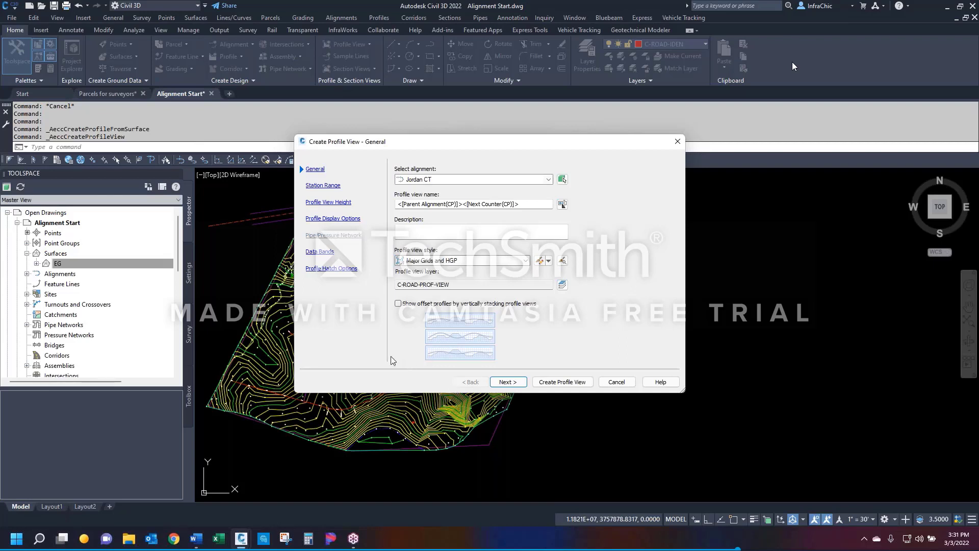
{"action": "left_click", "coordinate": [422, 181]}
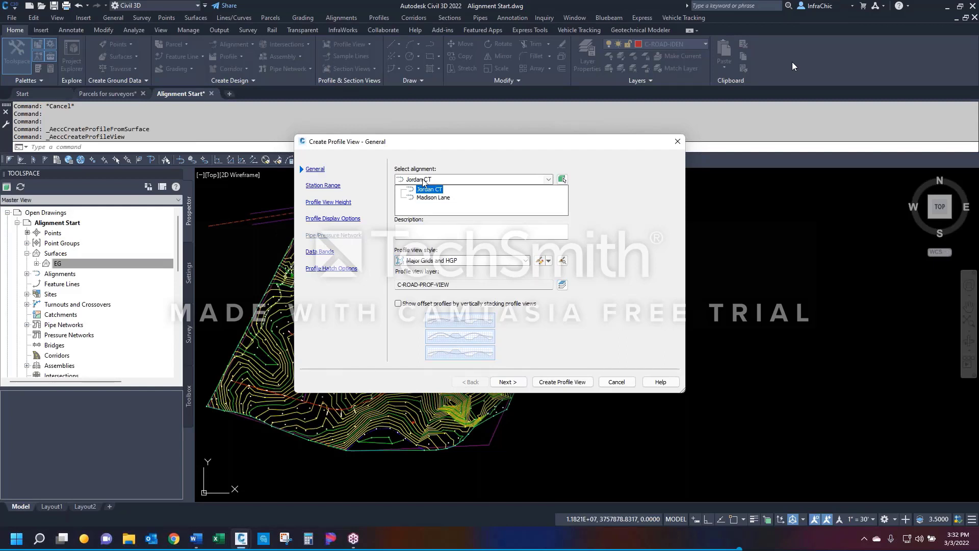
{"action": "left_click", "coordinate": [424, 190]}
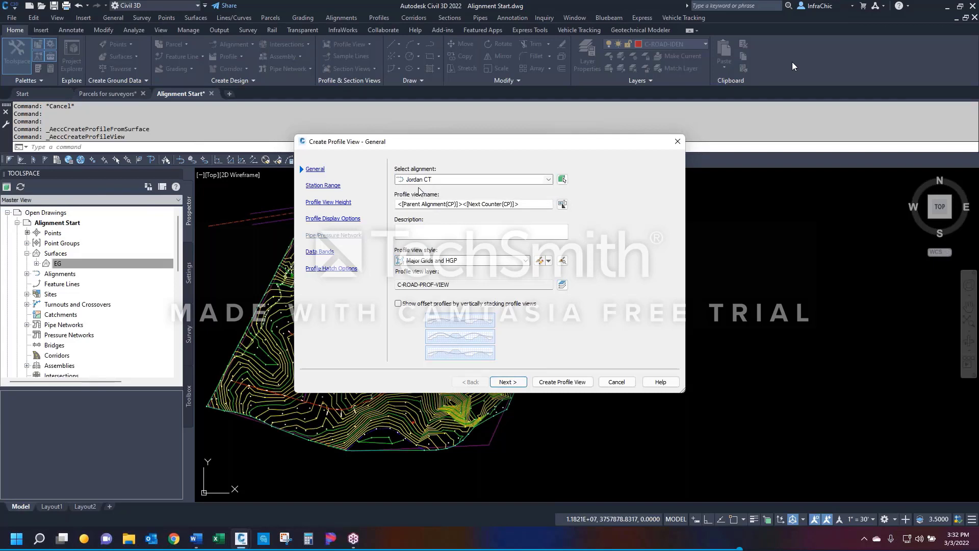
{"action": "left_click", "coordinate": [416, 203]}
{"action": "left_click", "coordinate": [453, 285]}
Step: Set the profile view style to ST-ARM full
{"action": "left_click", "coordinate": [430, 262]}
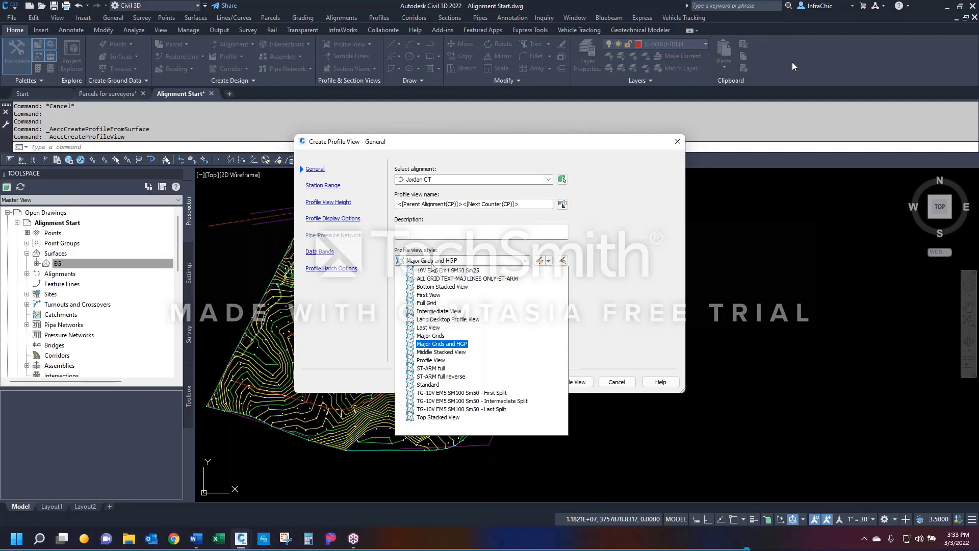
{"action": "left_click", "coordinate": [432, 369]}
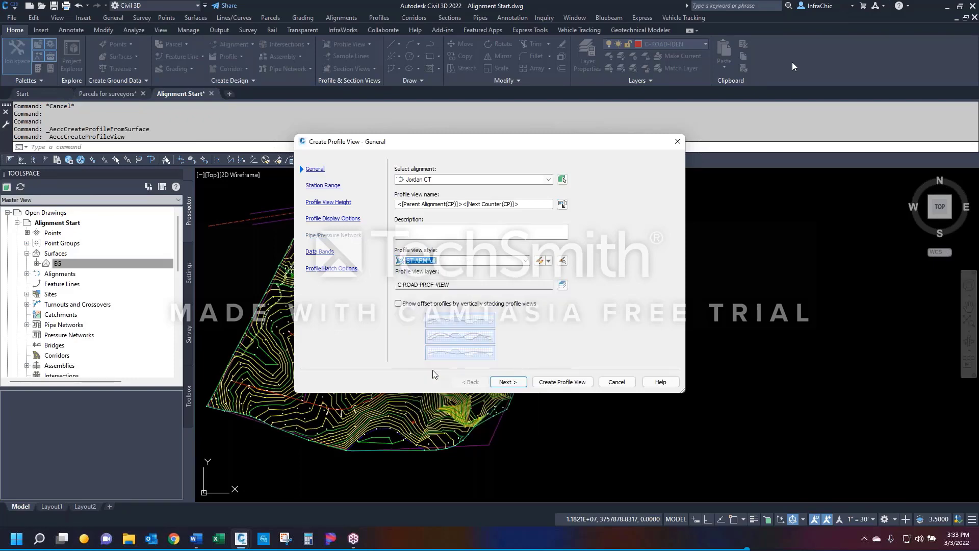
{"action": "left_click", "coordinate": [462, 262]}
{"action": "left_click", "coordinate": [436, 368]}
{"action": "left_click", "coordinate": [456, 261]}
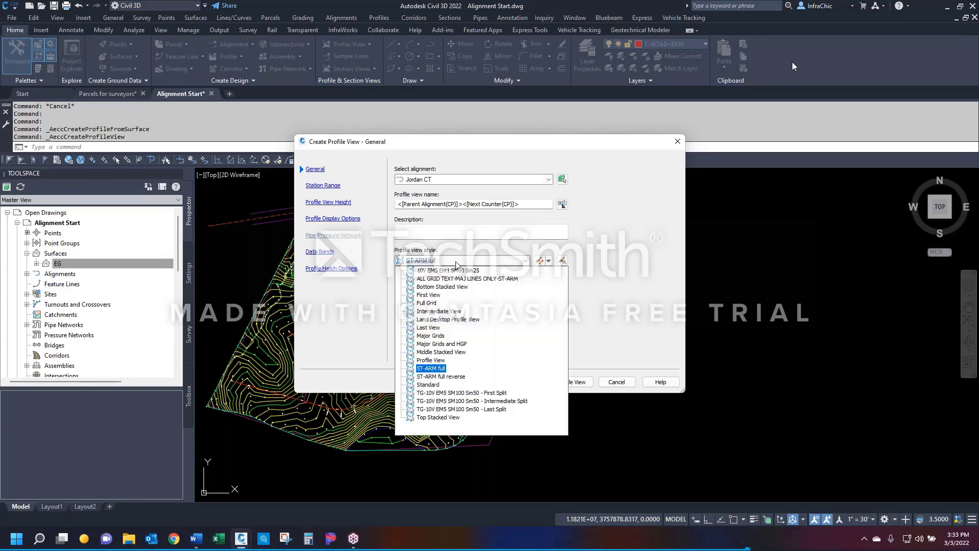
{"action": "left_click", "coordinate": [431, 368]}
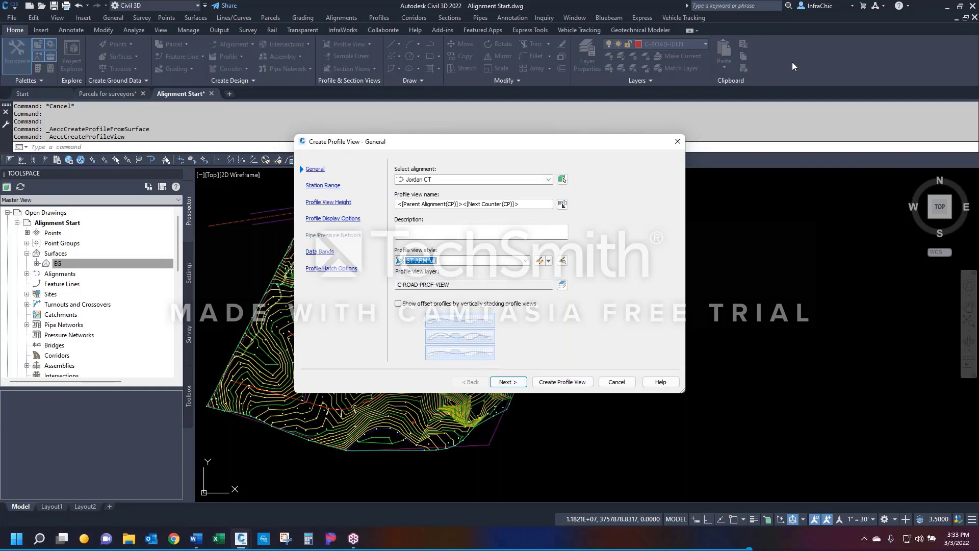
Step: Give the profile view a user specified station range with the end station set to 4000
{"action": "left_click", "coordinate": [508, 384]}
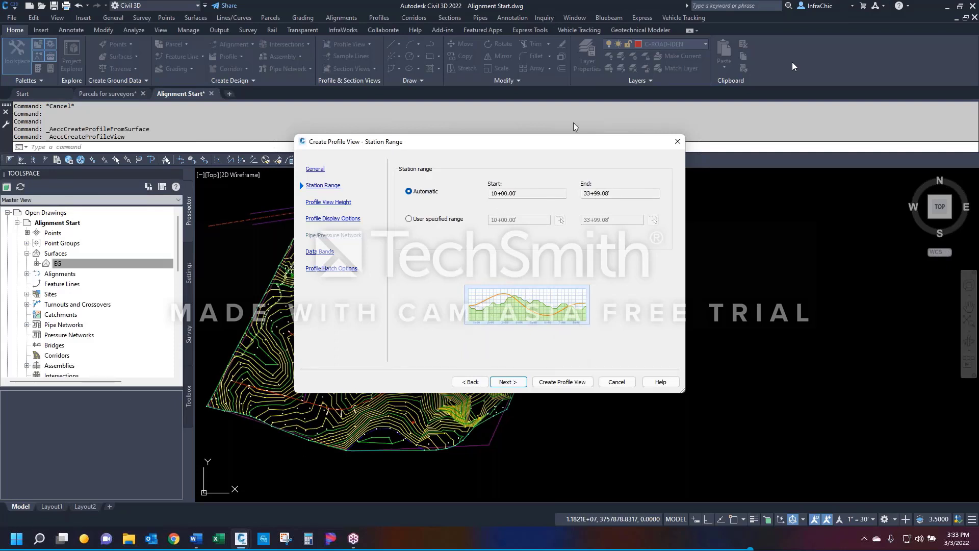
{"action": "left_click", "coordinate": [408, 219]}
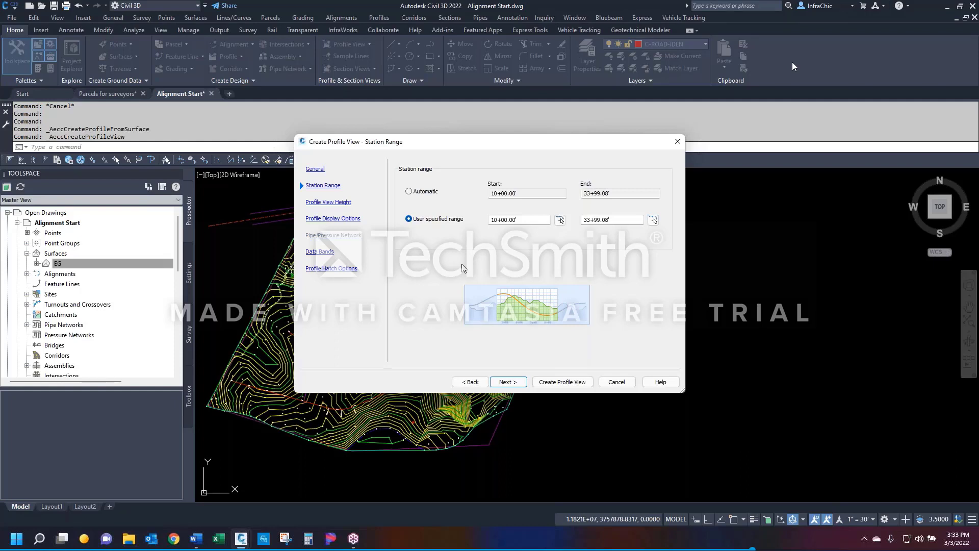
{"action": "double_click", "coordinate": [611, 220]}
{"action": "type", "text": "4000"}
{"action": "left_click", "coordinate": [498, 219]}
{"action": "left_click", "coordinate": [508, 382]}
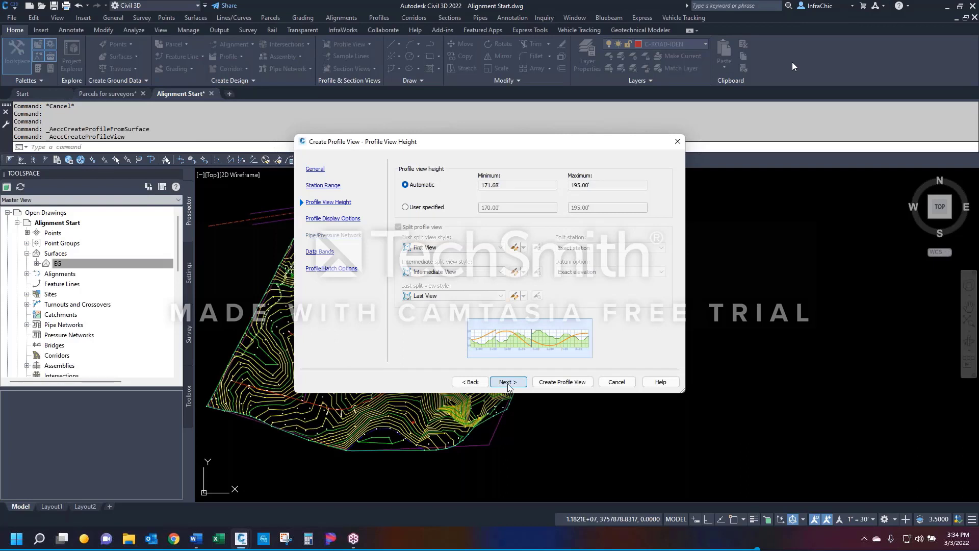
Step: Set a user specified profile view height with a minimum of 160 and a maximum of 200 feet
{"action": "left_click", "coordinate": [409, 208]}
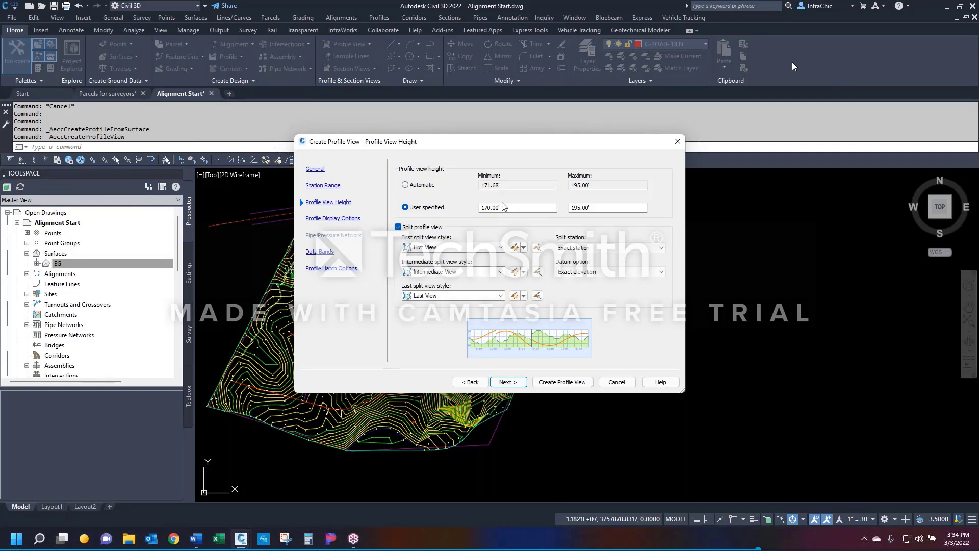
{"action": "left_click_drag", "start_coordinate": [502, 209], "coordinate": [467, 217]}
{"action": "type", "text": "160"}
{"action": "left_click", "coordinate": [593, 207]}
{"action": "key", "text": "BackSpace"}
{"action": "key", "text": "BackSpace"}
{"action": "key", "text": "BackSpace"}
{"action": "key", "text": "BackSpace"}
{"action": "key", "text": "BackSpace"}
{"action": "key", "text": "BackSpace"}
{"action": "type", "text": "2"}
Step: Check the first, intermediate and last split view styles, and turn off splitting of the profile view
{"action": "left_click", "coordinate": [418, 244]}
{"action": "left_click", "coordinate": [419, 245]}
{"action": "left_click", "coordinate": [424, 270]}
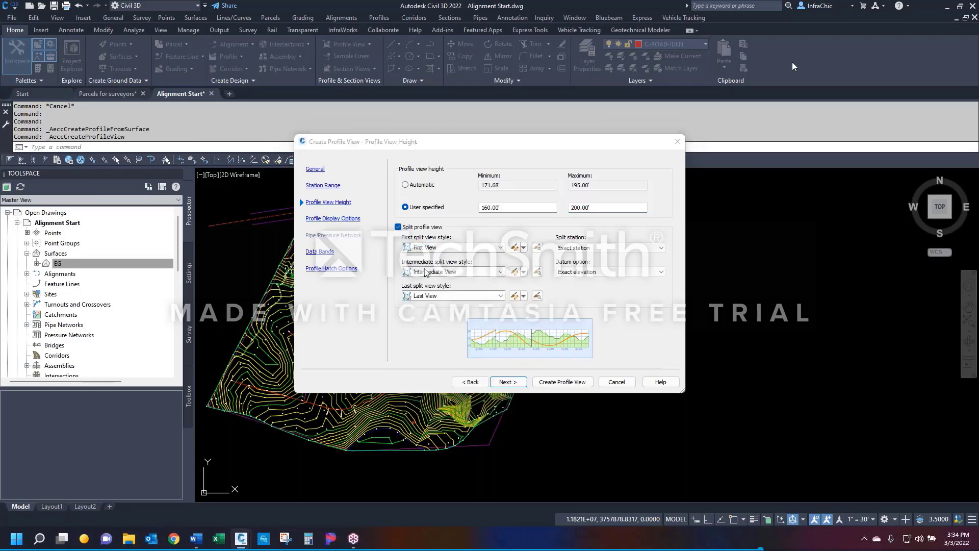
{"action": "left_click", "coordinate": [426, 272]}
{"action": "left_click", "coordinate": [430, 297]}
{"action": "left_click", "coordinate": [432, 300]}
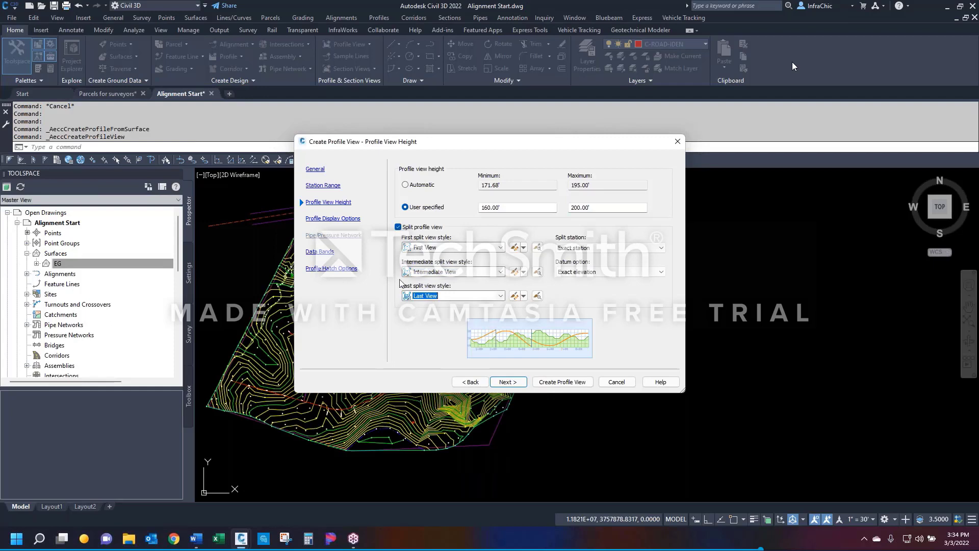
{"action": "left_click", "coordinate": [399, 227]}
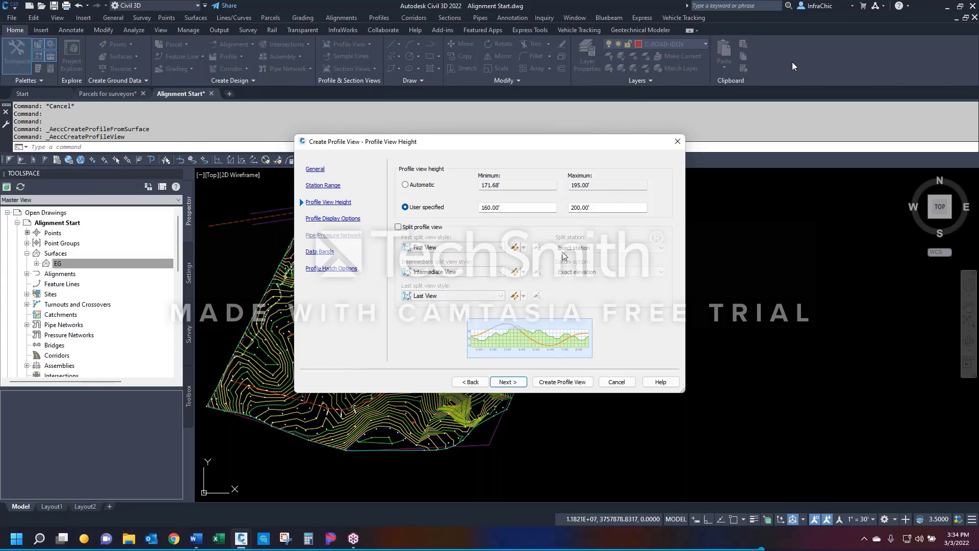
{"action": "left_click", "coordinate": [509, 383]}
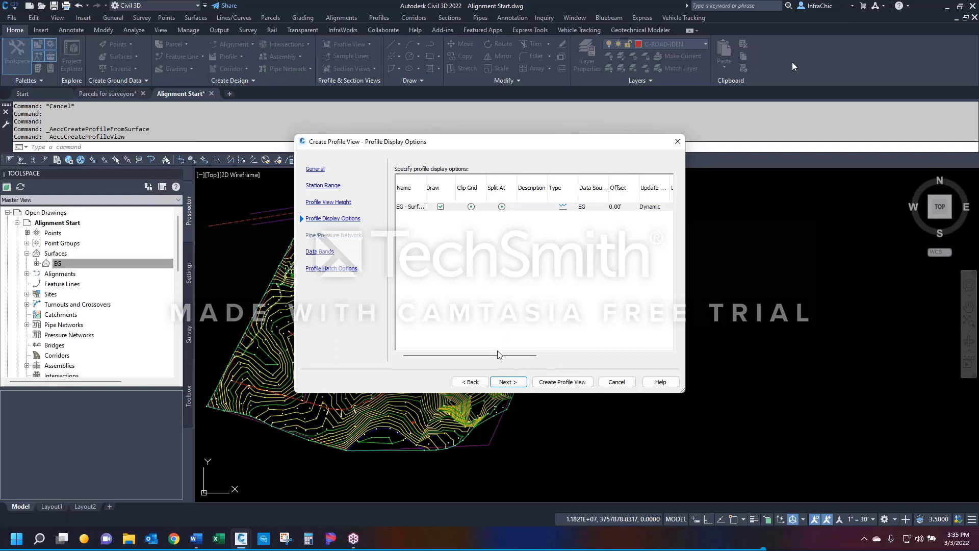
Step: Review the EG profile's display options and available label sets, keeping _No Labels, and proceed to the data bands
{"action": "left_click_drag", "start_coordinate": [499, 355], "coordinate": [602, 356]}
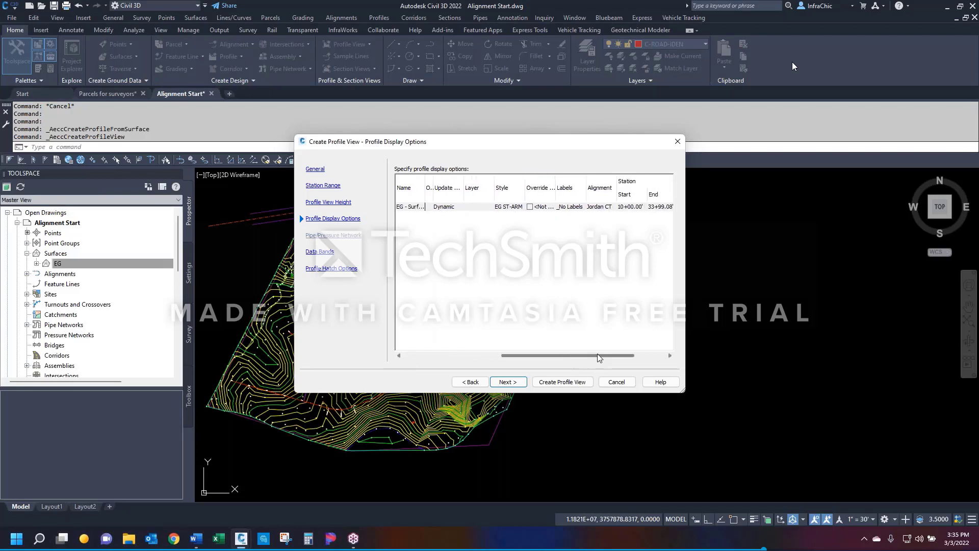
{"action": "left_click", "coordinate": [572, 209]}
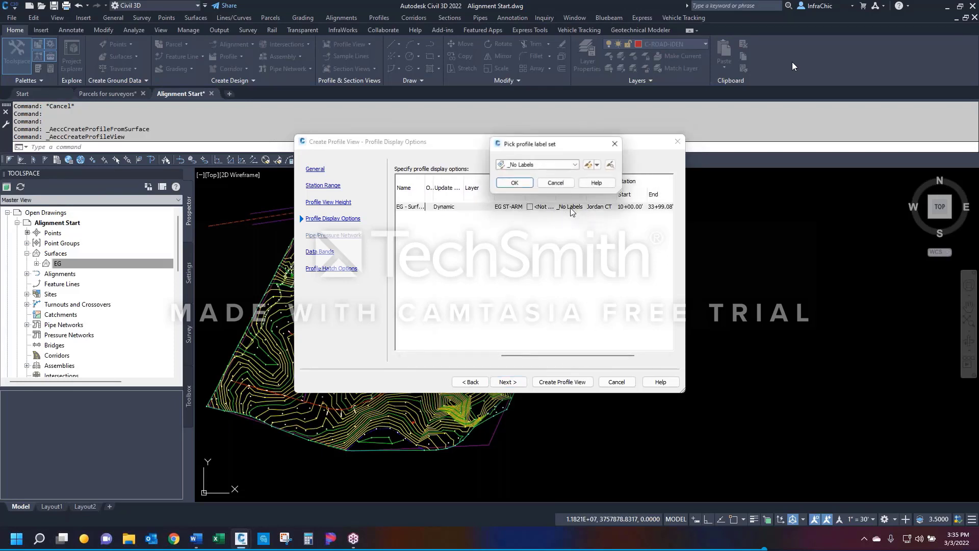
{"action": "left_click", "coordinate": [562, 167]}
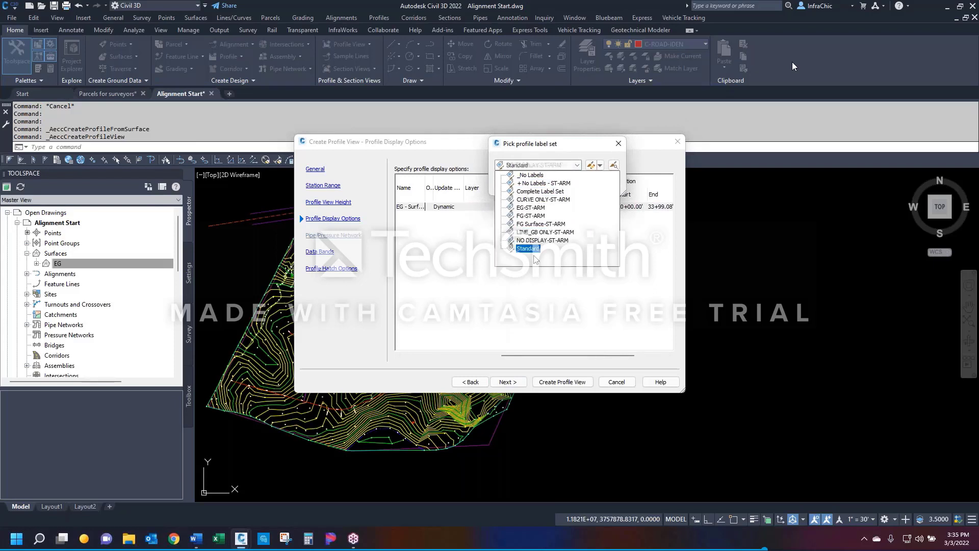
{"action": "left_click", "coordinate": [549, 145]}
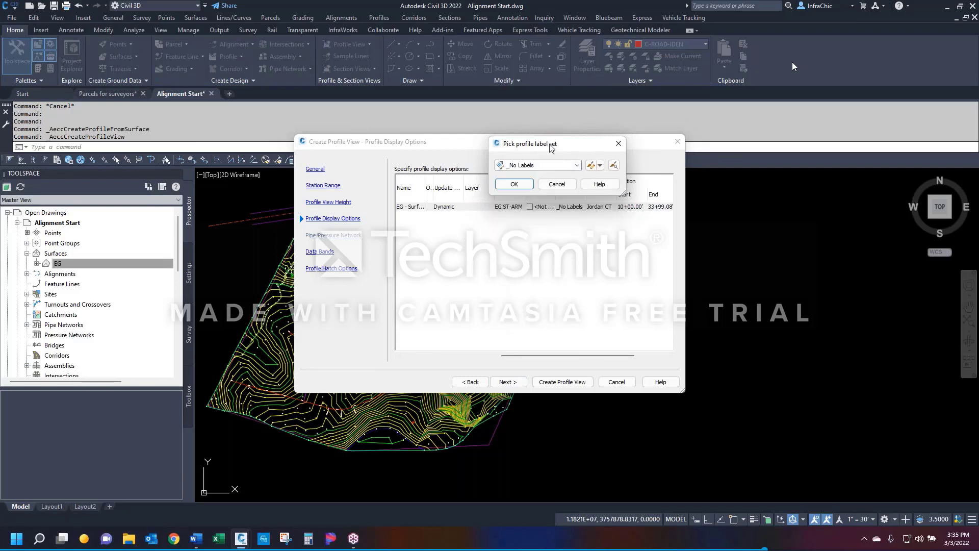
{"action": "left_click", "coordinate": [561, 186]}
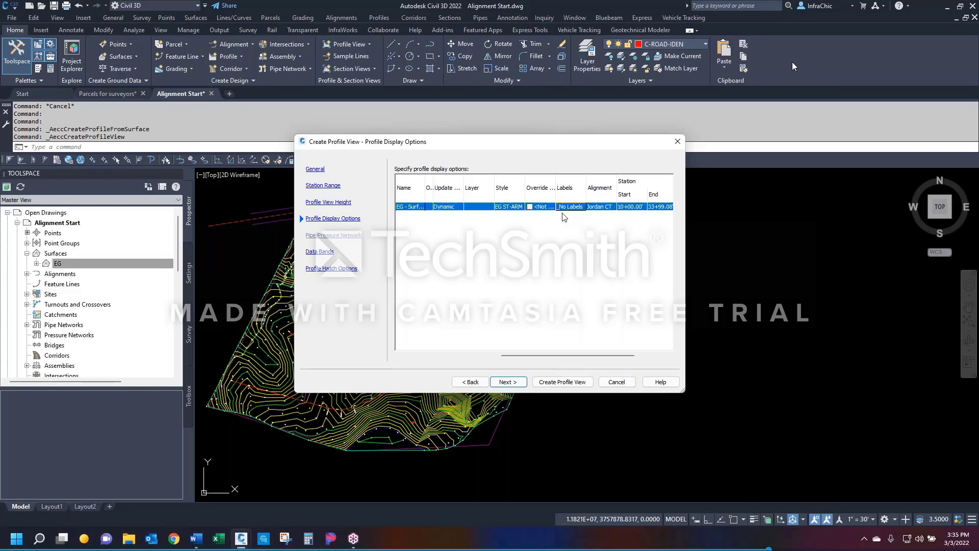
{"action": "left_click_drag", "start_coordinate": [590, 356], "coordinate": [632, 360]}
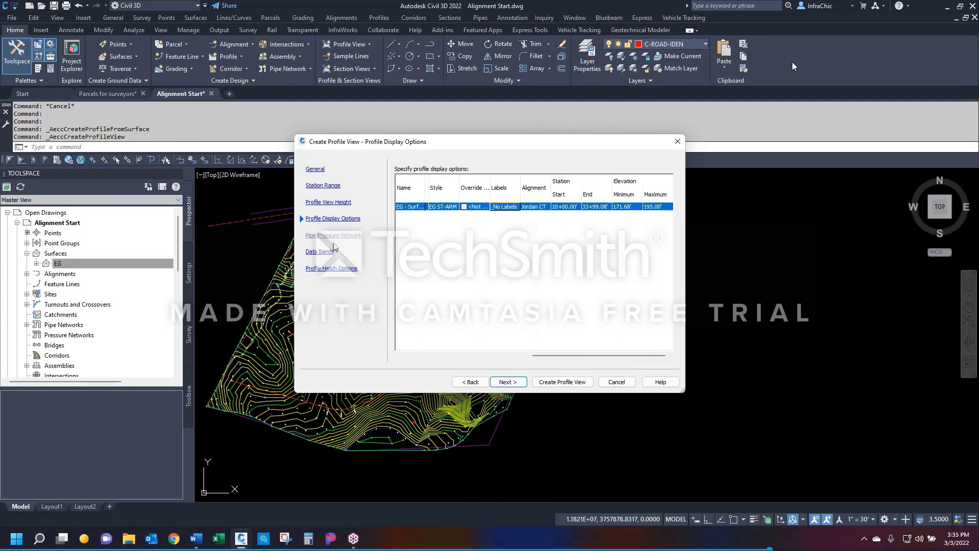
{"action": "left_click", "coordinate": [502, 382]}
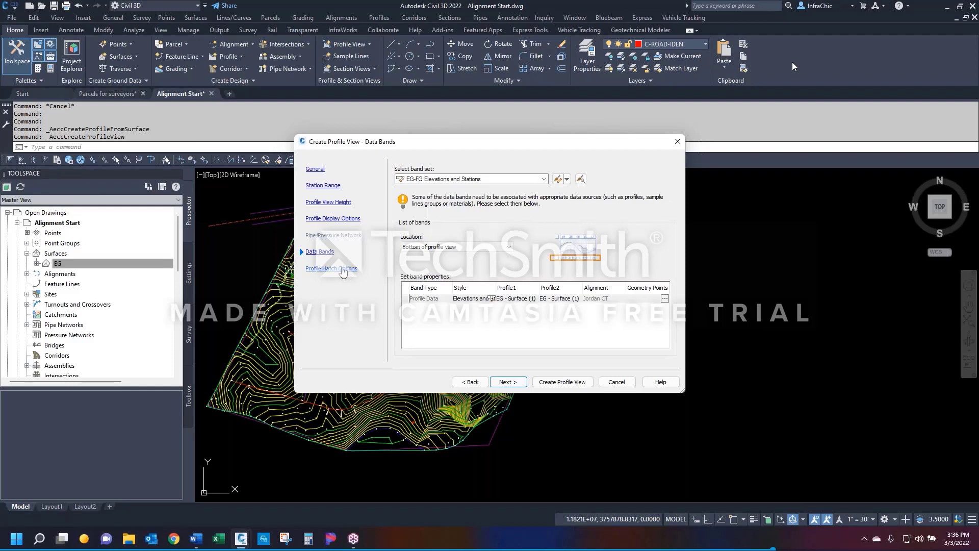
Step: Try out a fill hatch area for the profile view, check its boundary profile and shape style choices, and delete it
{"action": "left_click", "coordinate": [342, 268]}
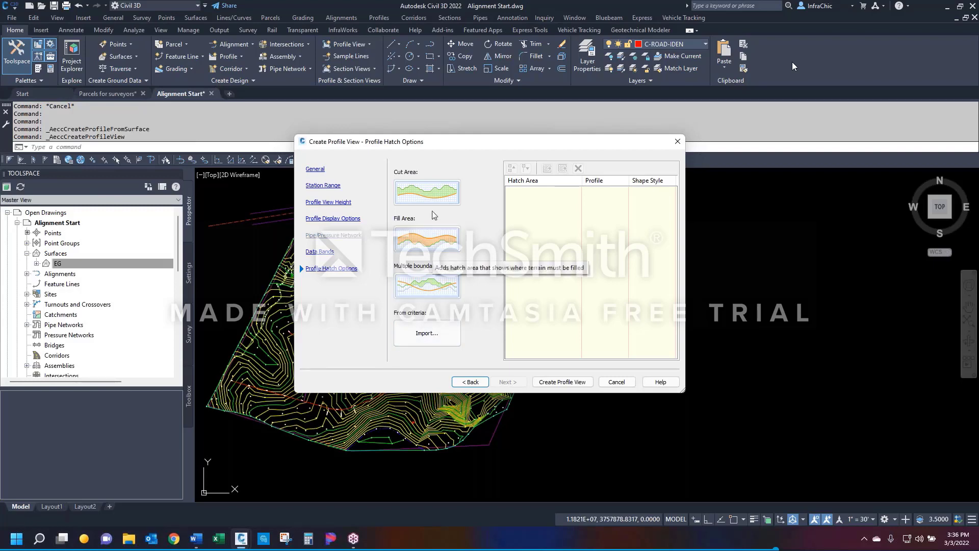
{"action": "left_click", "coordinate": [428, 250]}
{"action": "left_click", "coordinate": [623, 202]}
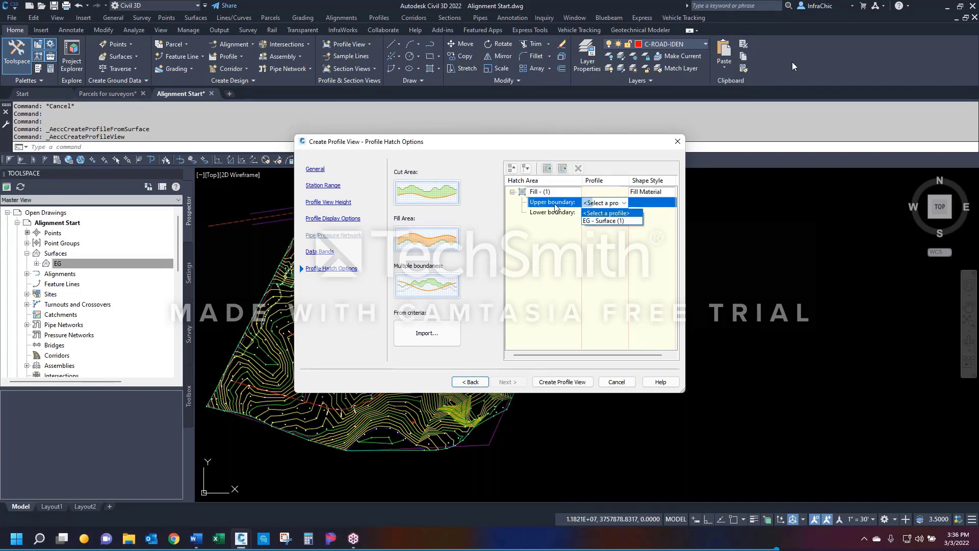
{"action": "left_click", "coordinate": [644, 200]}
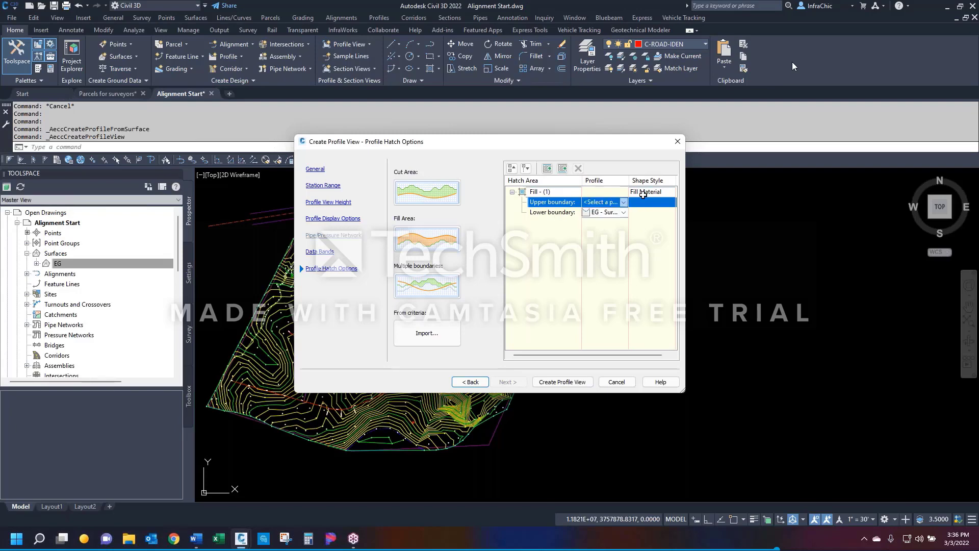
{"action": "left_click", "coordinate": [649, 191]}
{"action": "left_click", "coordinate": [577, 164]}
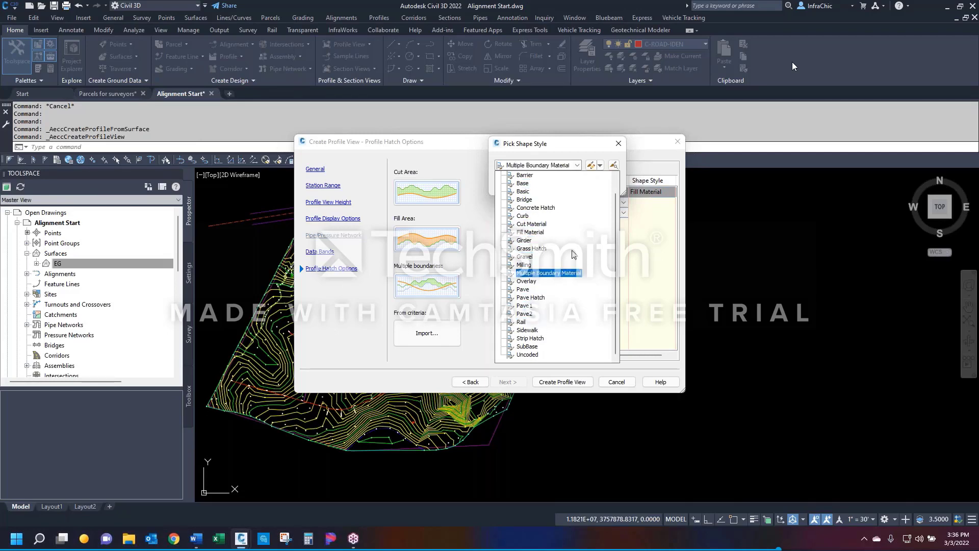
{"action": "left_click", "coordinate": [612, 163]}
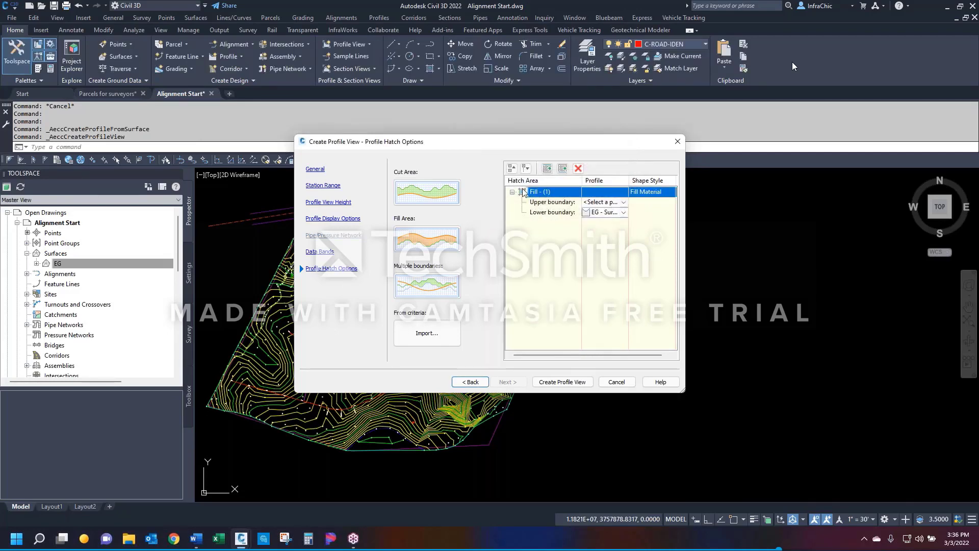
{"action": "left_click", "coordinate": [578, 168]}
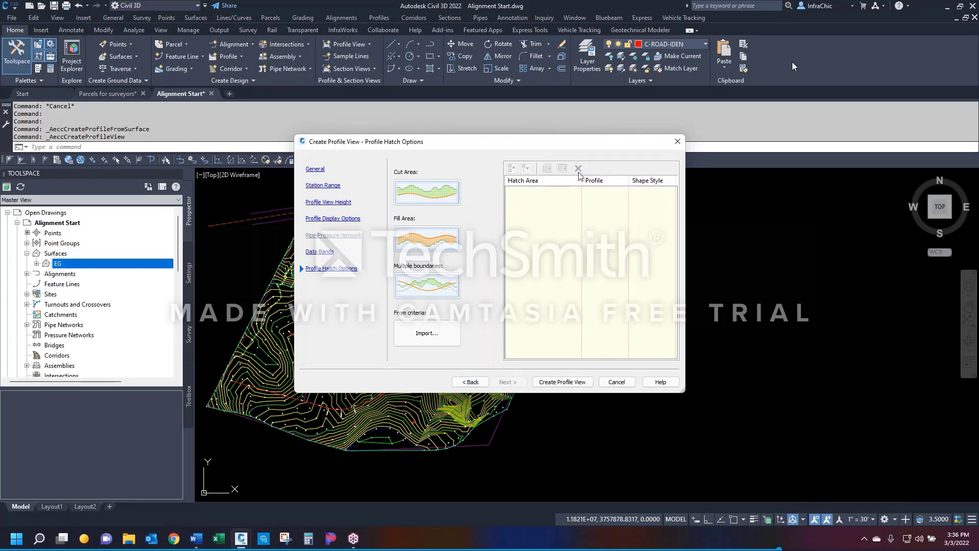
Step: Create the profile view and place its origin in the empty area east of the EG surface
{"action": "left_click", "coordinate": [551, 383]}
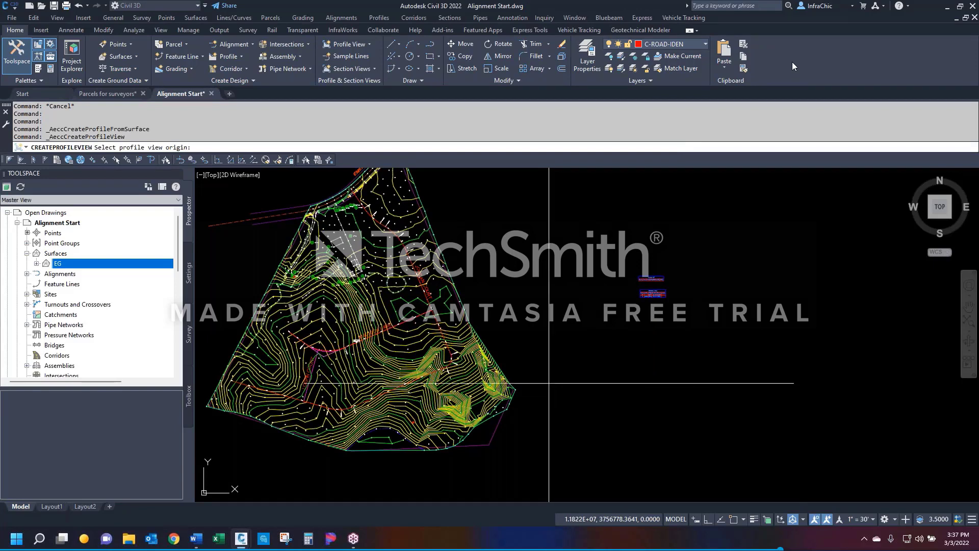
{"action": "left_click", "coordinate": [726, 318]}
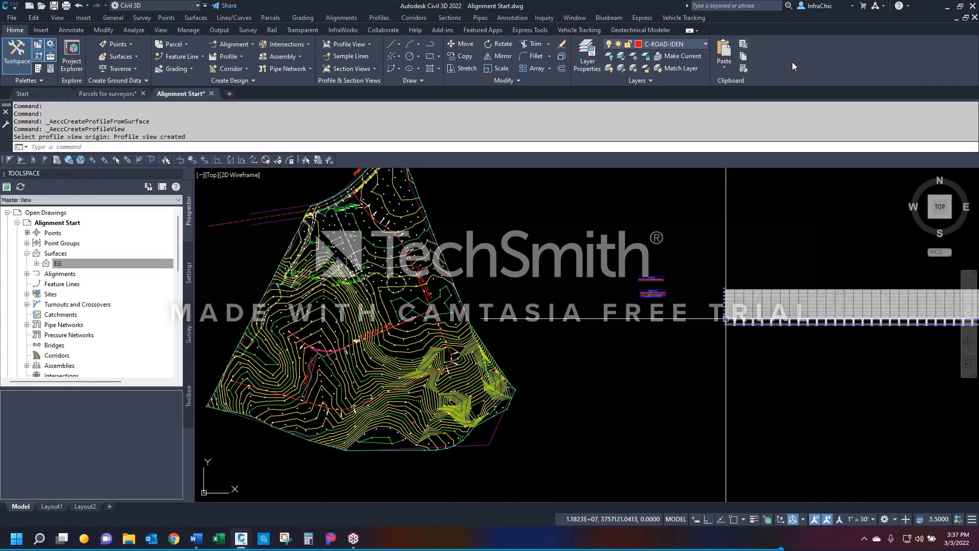
Step: Examine the EG profile along the whole profile view and compare its extent with the alignment in plan
{"action": "scroll", "coordinate": [725, 318], "scroll_direction": "down", "scroll_amount": 4}
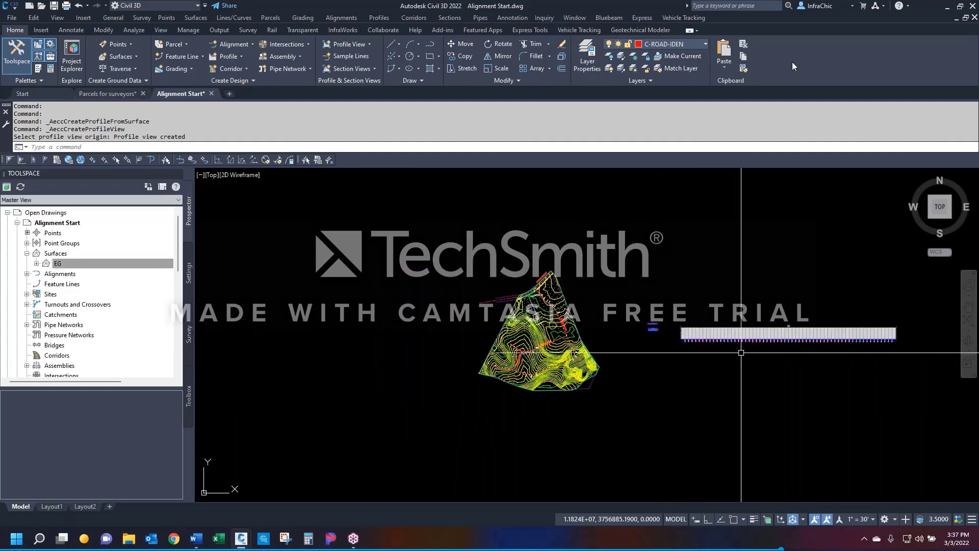
{"action": "scroll", "coordinate": [683, 333], "scroll_direction": "up", "scroll_amount": 6}
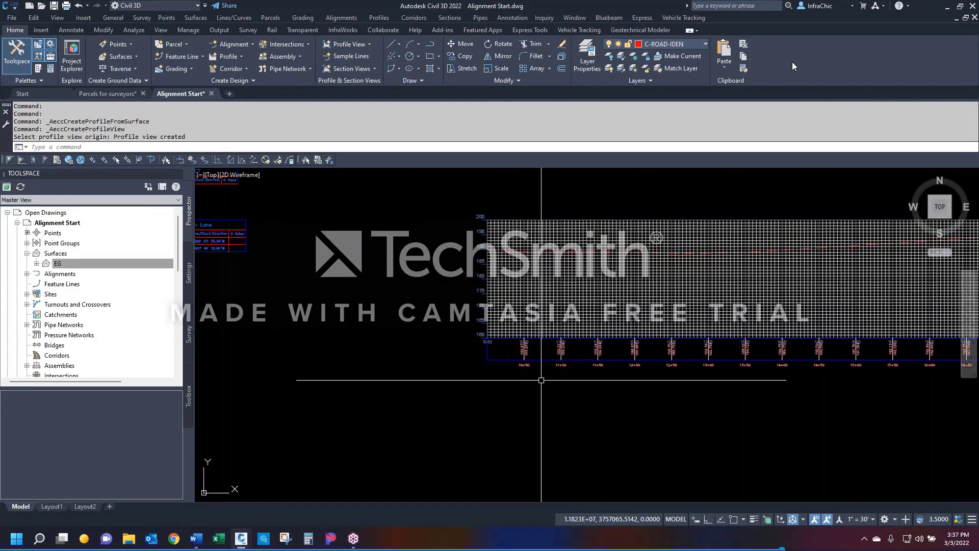
{"action": "scroll", "coordinate": [546, 268], "scroll_direction": "up", "scroll_amount": 5}
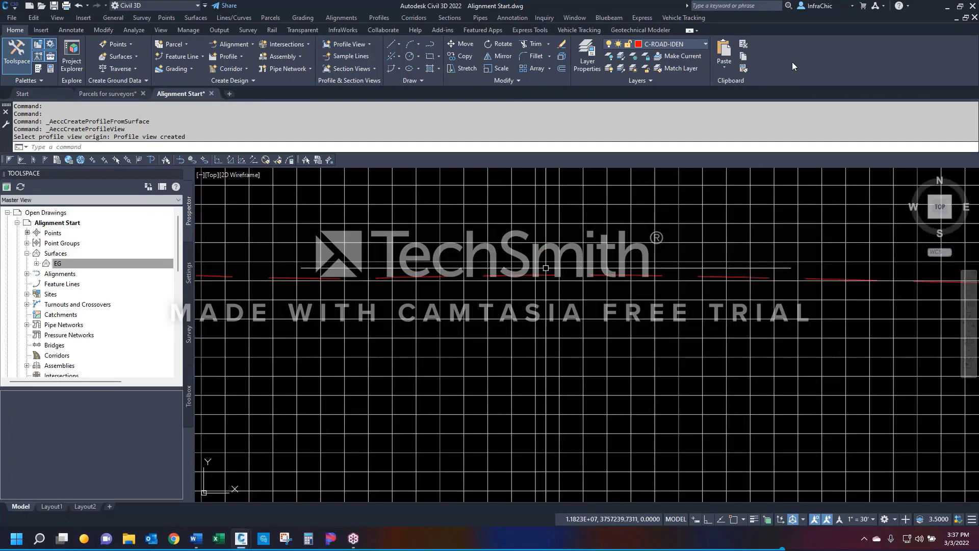
{"action": "left_click", "coordinate": [546, 273]}
{"action": "scroll", "coordinate": [458, 300], "scroll_direction": "down", "scroll_amount": 6}
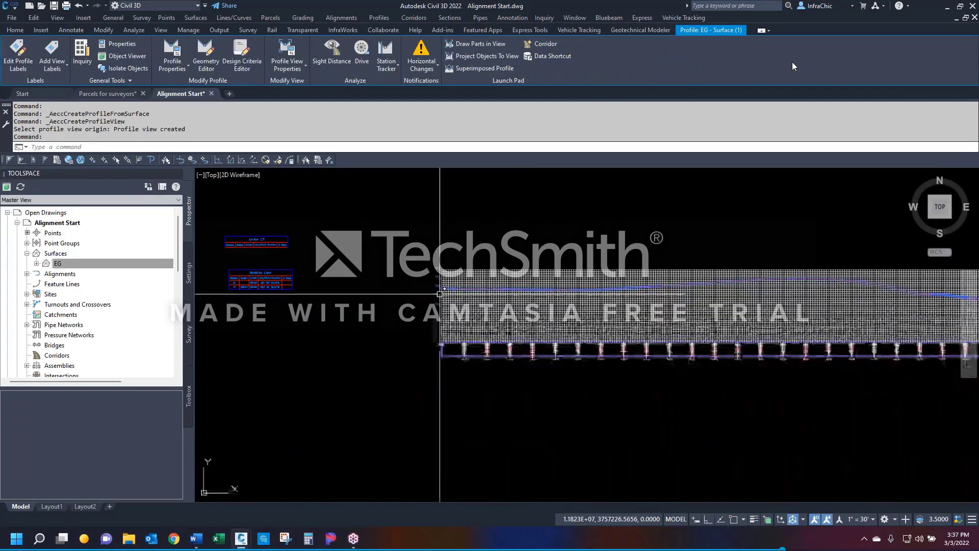
{"action": "scroll", "coordinate": [439, 294], "scroll_direction": "down", "scroll_amount": 4}
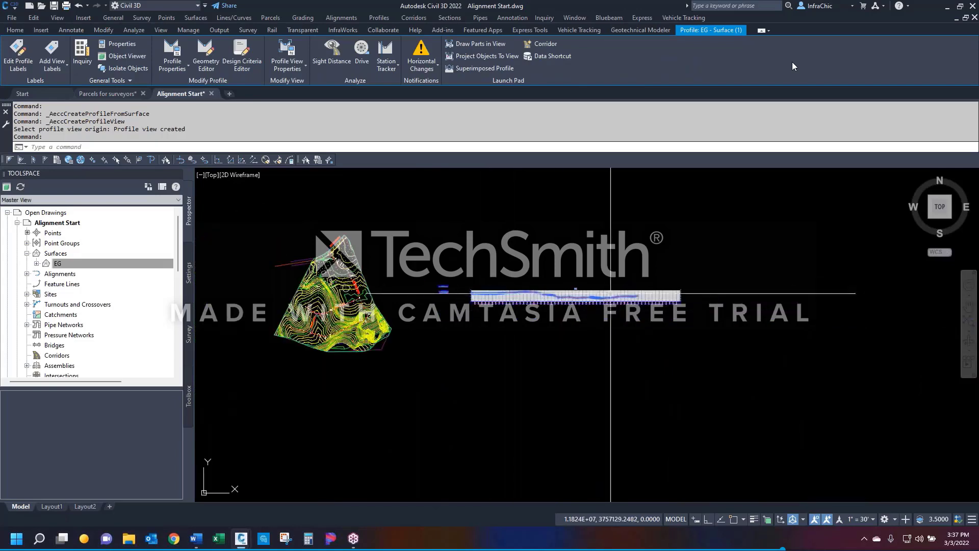
{"action": "scroll", "coordinate": [647, 297], "scroll_direction": "up", "scroll_amount": 6}
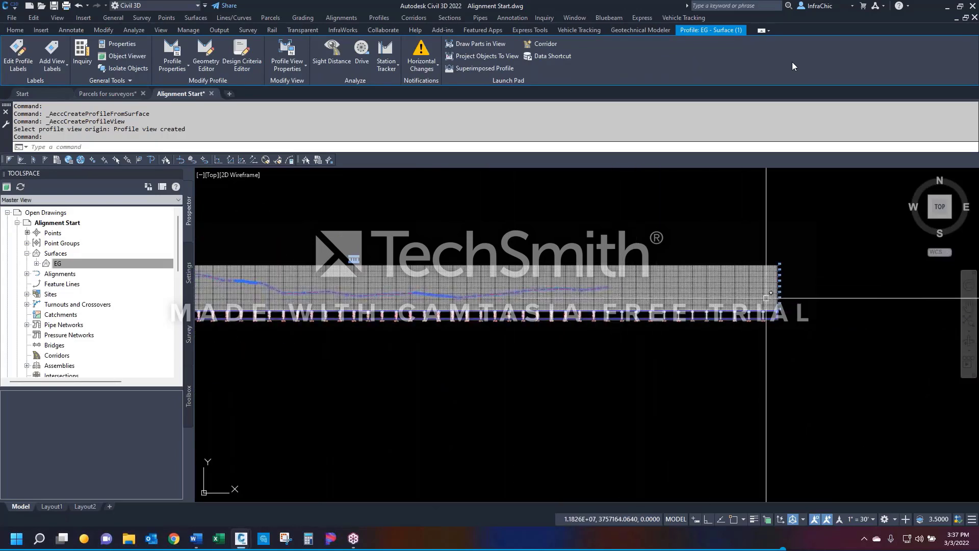
{"action": "scroll", "coordinate": [749, 301], "scroll_direction": "up", "scroll_amount": 4}
{"action": "scroll", "coordinate": [814, 320], "scroll_direction": "down", "scroll_amount": 4}
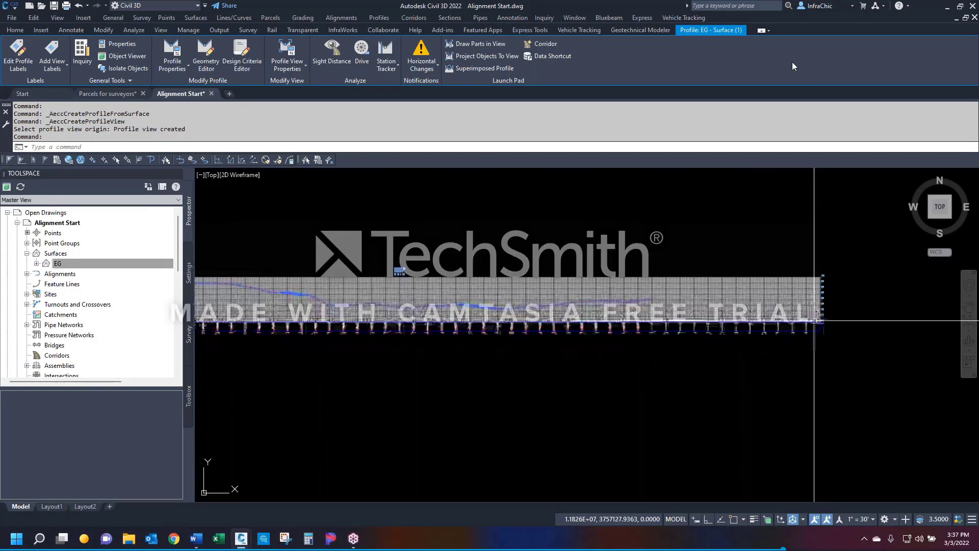
{"action": "scroll", "coordinate": [824, 326], "scroll_direction": "down", "scroll_amount": 7}
{"action": "scroll", "coordinate": [494, 326], "scroll_direction": "up", "scroll_amount": 5}
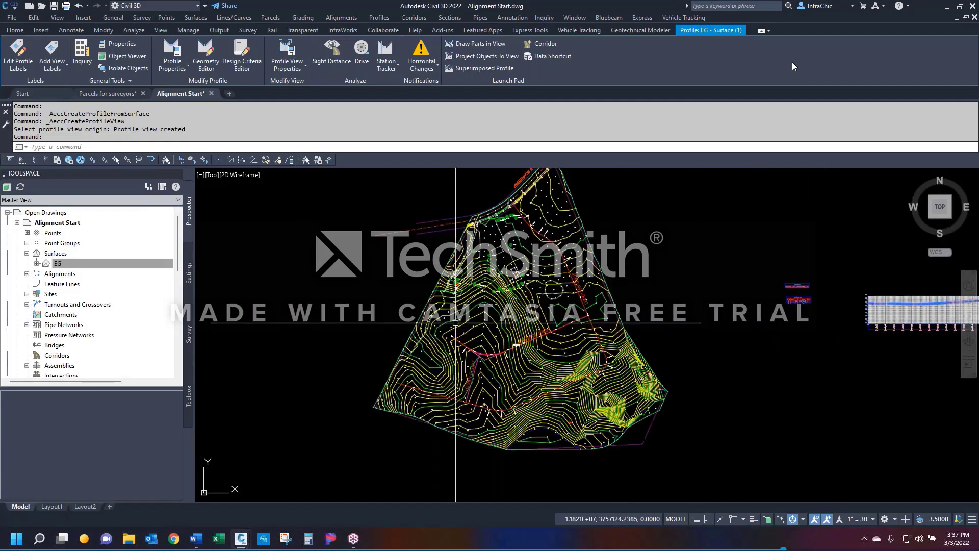
{"action": "scroll", "coordinate": [416, 399], "scroll_direction": "up", "scroll_amount": 4}
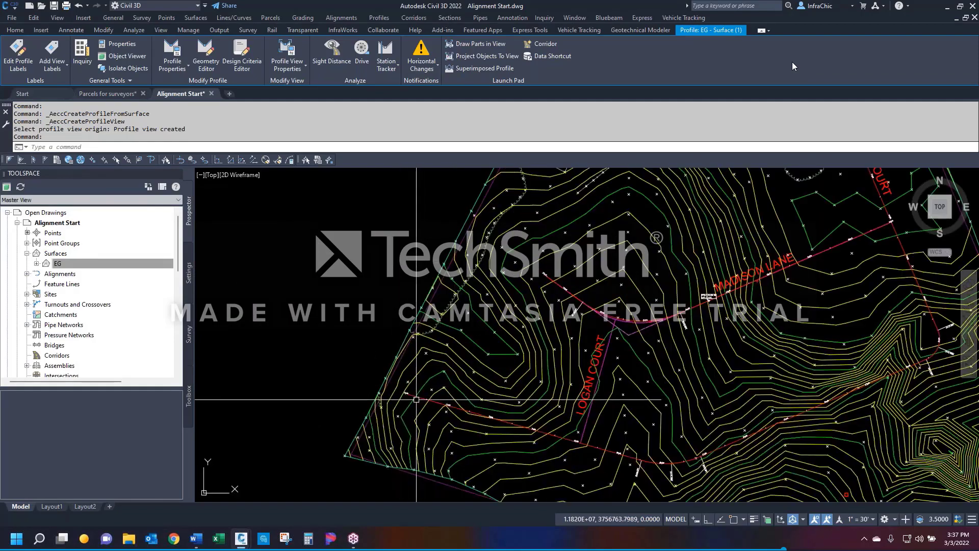
{"action": "scroll", "coordinate": [352, 382], "scroll_direction": "down", "scroll_amount": 6}
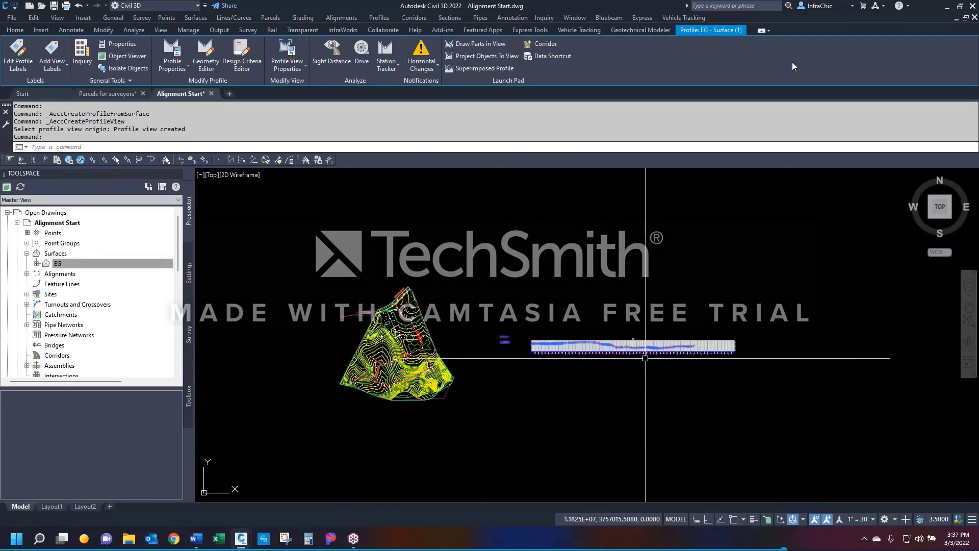
{"action": "scroll", "coordinate": [556, 340], "scroll_direction": "up", "scroll_amount": 5}
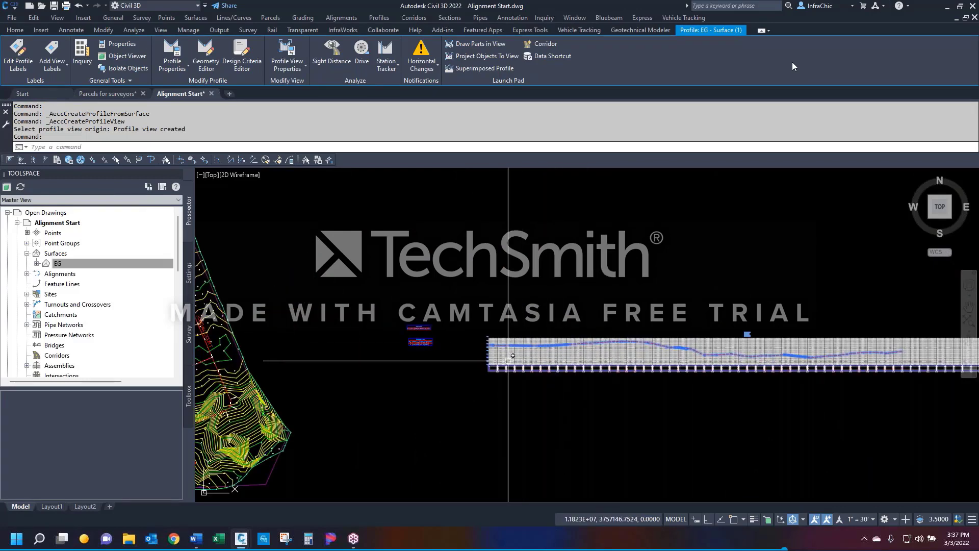
{"action": "key", "text": "Escape"}
Step: Open the properties of the Jordan CT profile view and show its name and object style settings
{"action": "scroll", "coordinate": [505, 361], "scroll_direction": "up", "scroll_amount": 5}
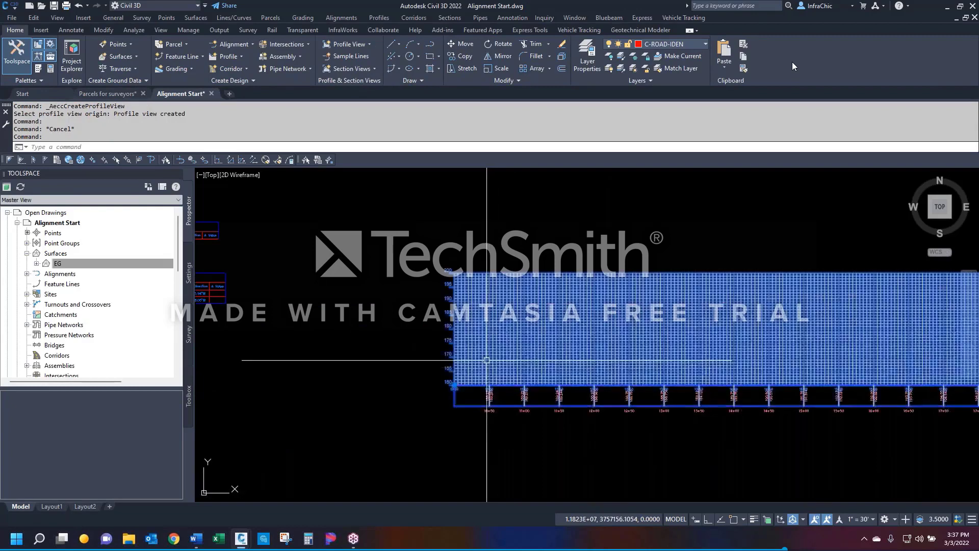
{"action": "left_click", "coordinate": [487, 360]}
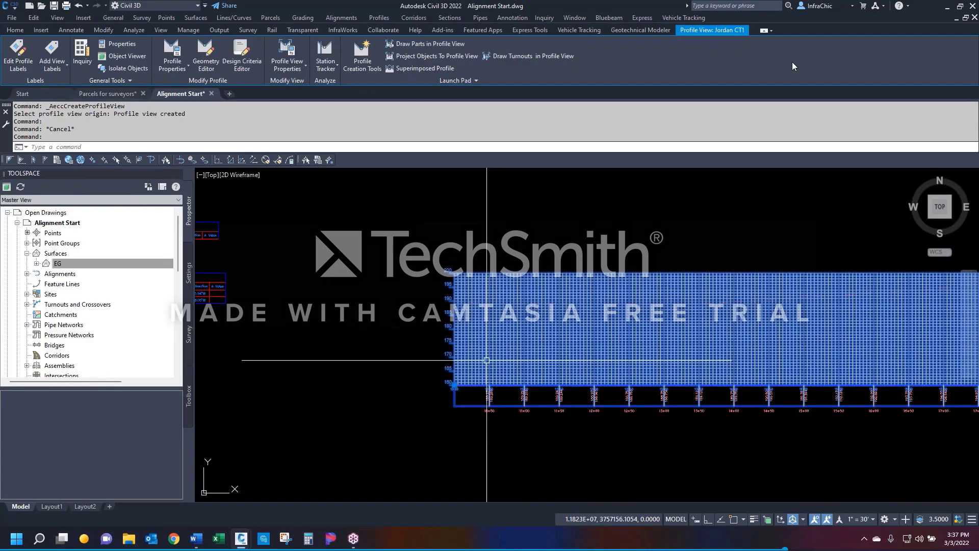
{"action": "right_click", "coordinate": [486, 360]}
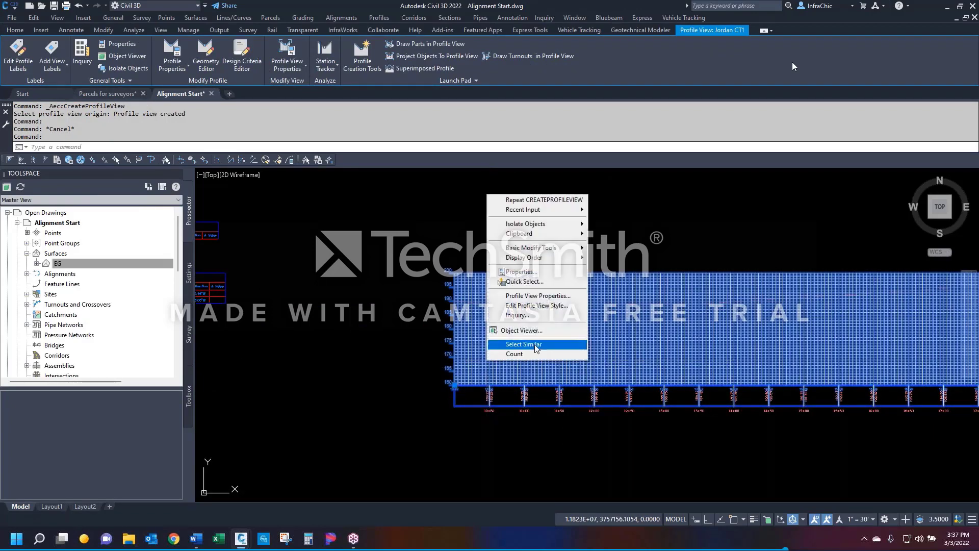
{"action": "left_click", "coordinate": [537, 296]}
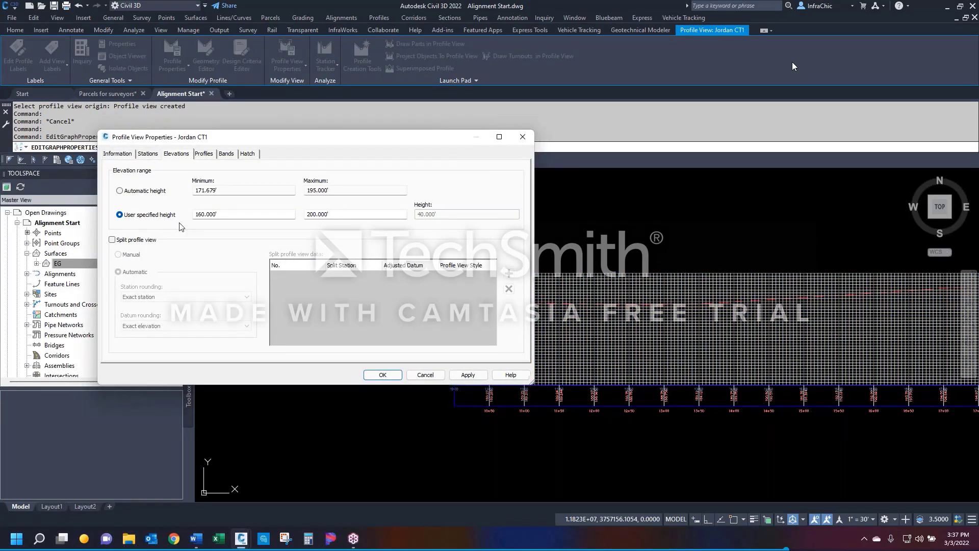
{"action": "left_click", "coordinate": [119, 154]}
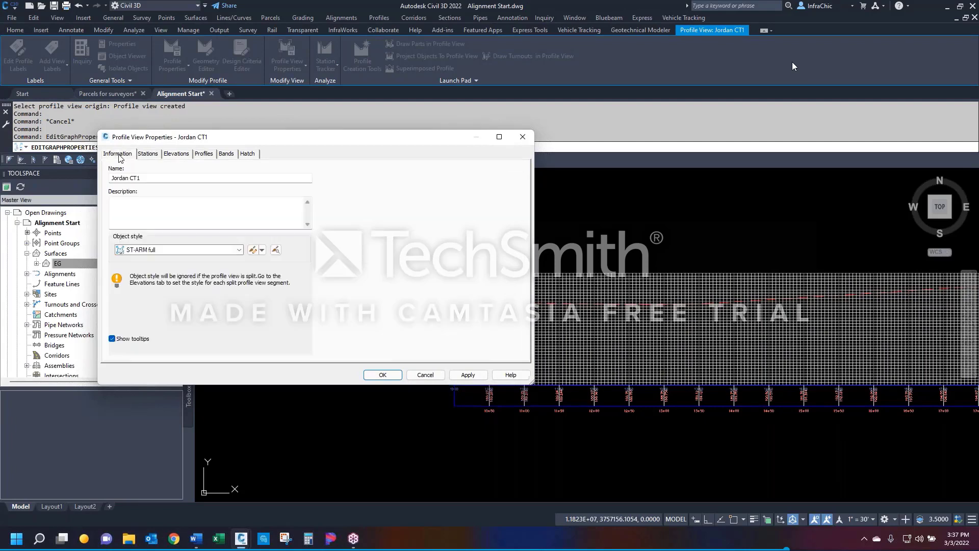
Step: Try the Full Grid and Major Grids styles on the profile view, and restore the ST-ARM full style
{"action": "left_click", "coordinate": [237, 250]}
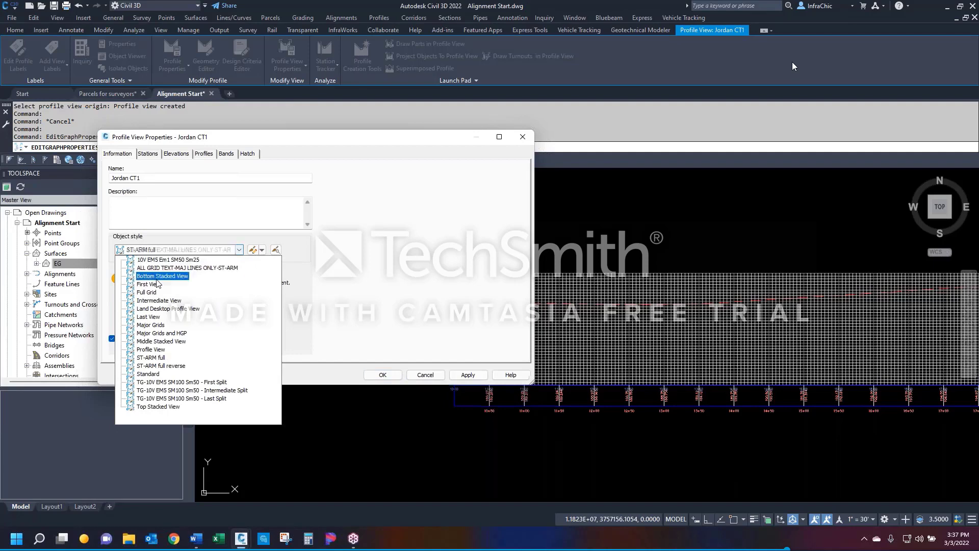
{"action": "left_click", "coordinate": [148, 292]}
{"action": "left_click", "coordinate": [466, 376]}
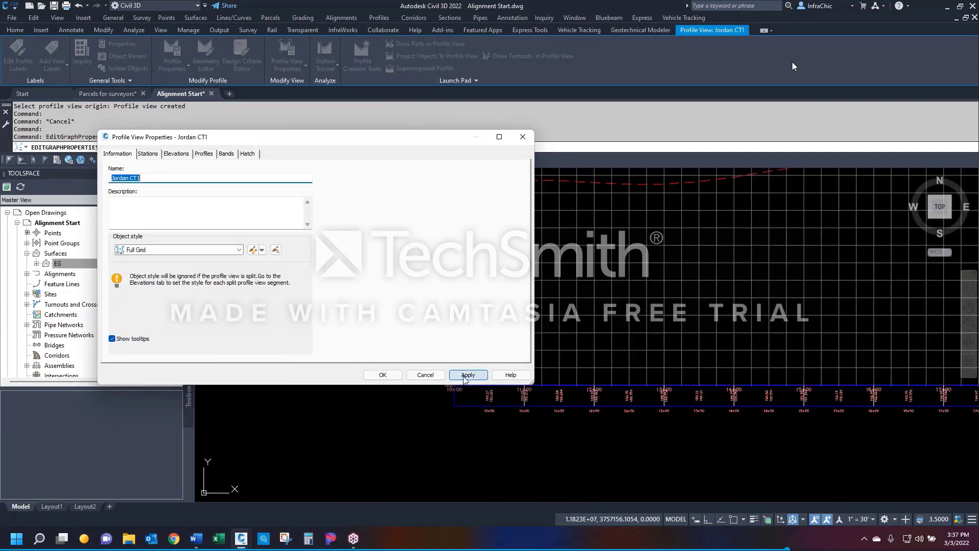
{"action": "left_click", "coordinate": [238, 250]}
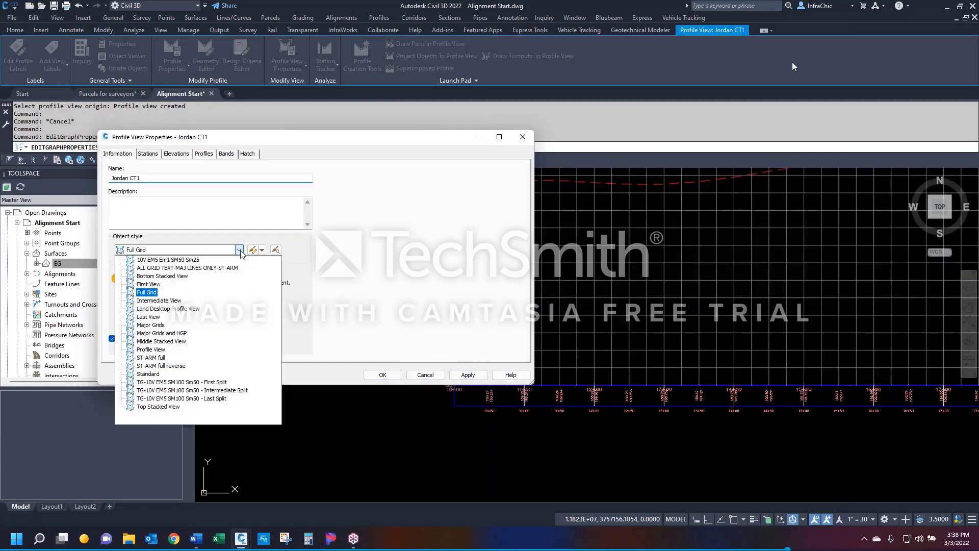
{"action": "left_click", "coordinate": [151, 325]}
{"action": "left_click", "coordinate": [467, 375]}
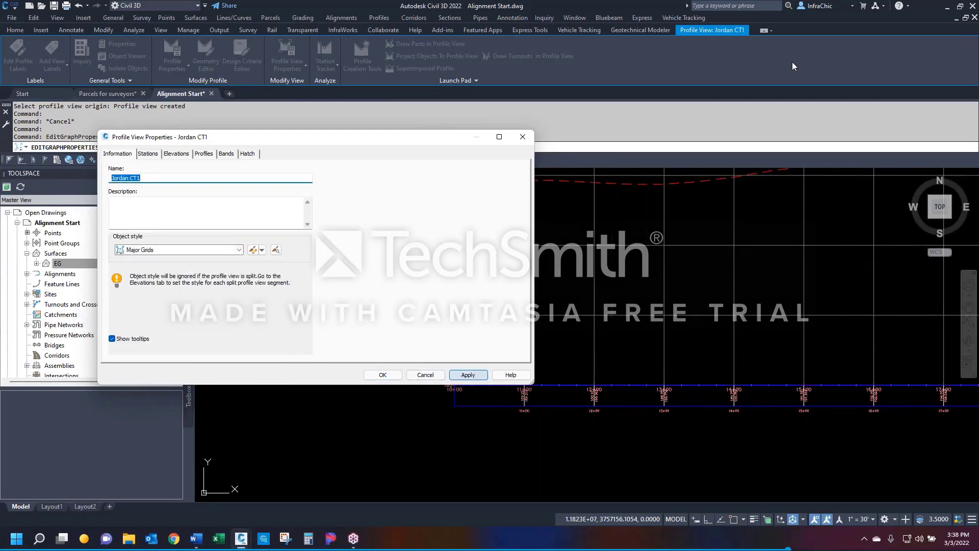
{"action": "left_click", "coordinate": [238, 250]}
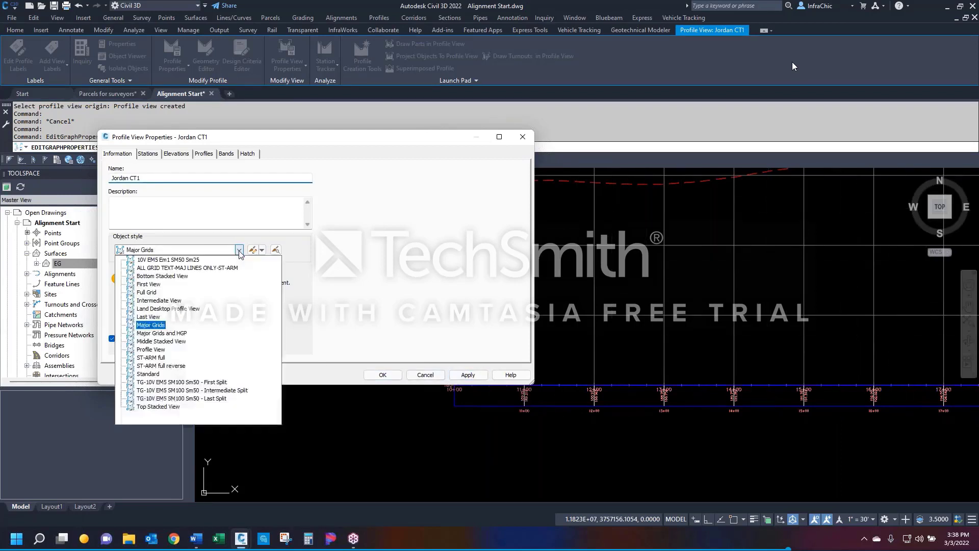
{"action": "left_click", "coordinate": [166, 358]}
{"action": "left_click", "coordinate": [466, 375]}
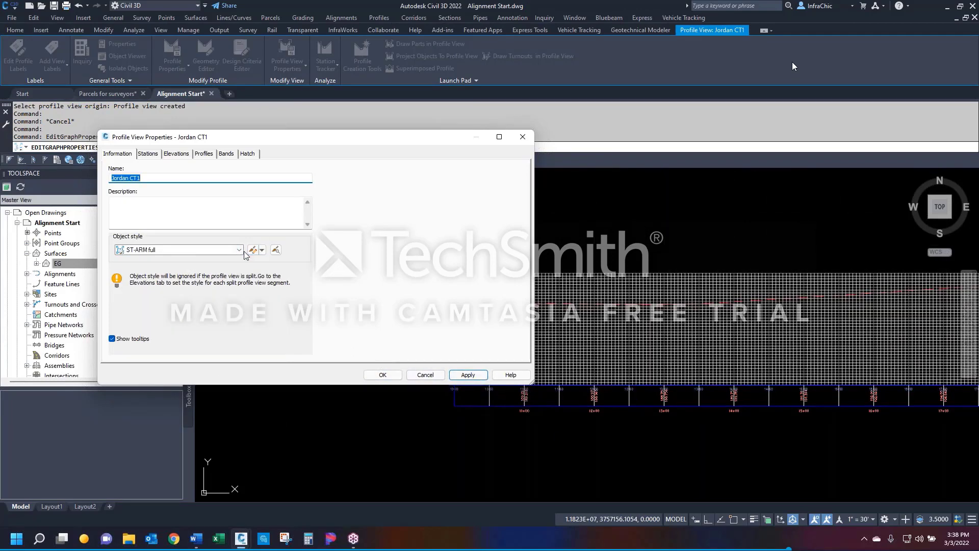
Step: Try a user specified end station of 1700 for the profile view, and set it back to 4000
{"action": "left_click", "coordinate": [148, 155]}
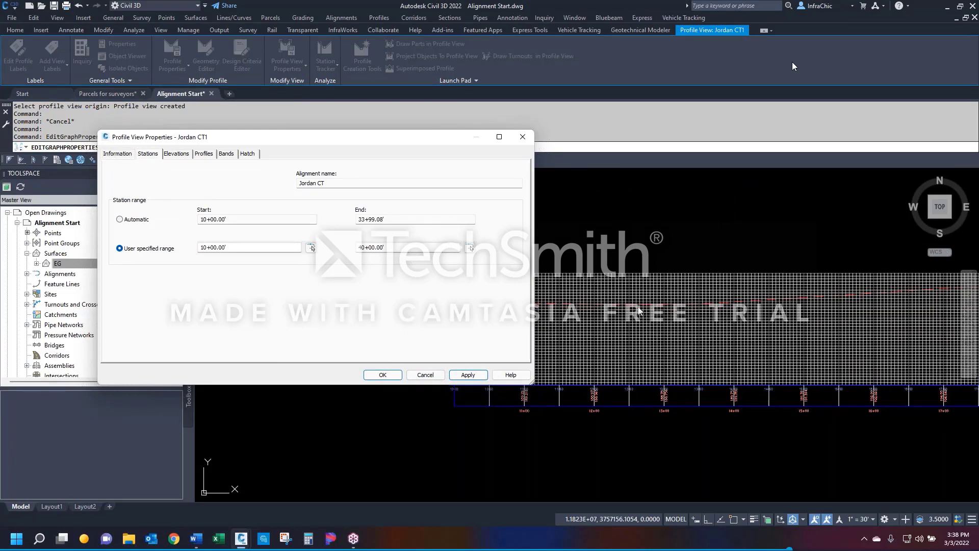
{"action": "double_click", "coordinate": [395, 247]}
{"action": "type", "text": "2000"}
{"action": "double_click", "coordinate": [366, 247]}
{"action": "type", "text": "17"}
{"action": "left_click", "coordinate": [467, 375]}
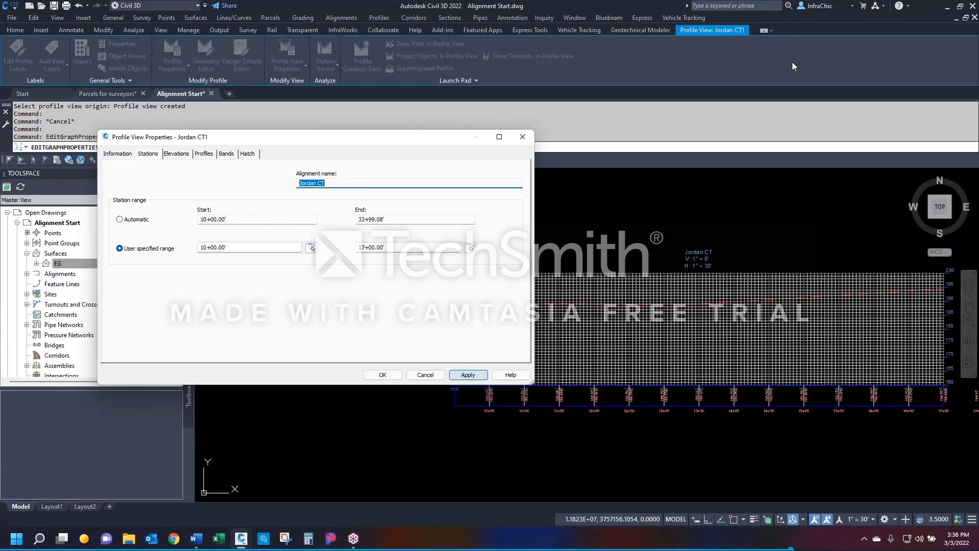
{"action": "double_click", "coordinate": [390, 248]}
{"action": "type", "text": "40"}
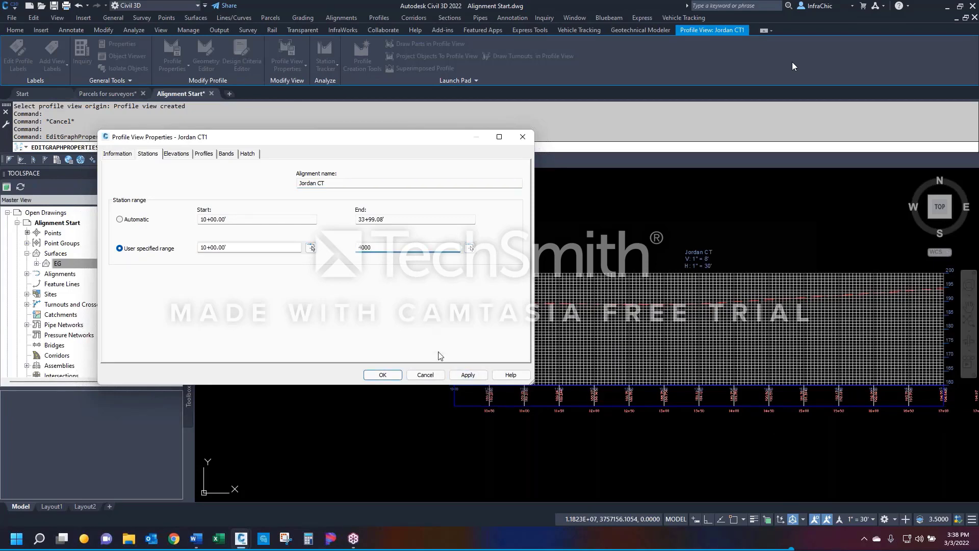
{"action": "left_click", "coordinate": [467, 375]}
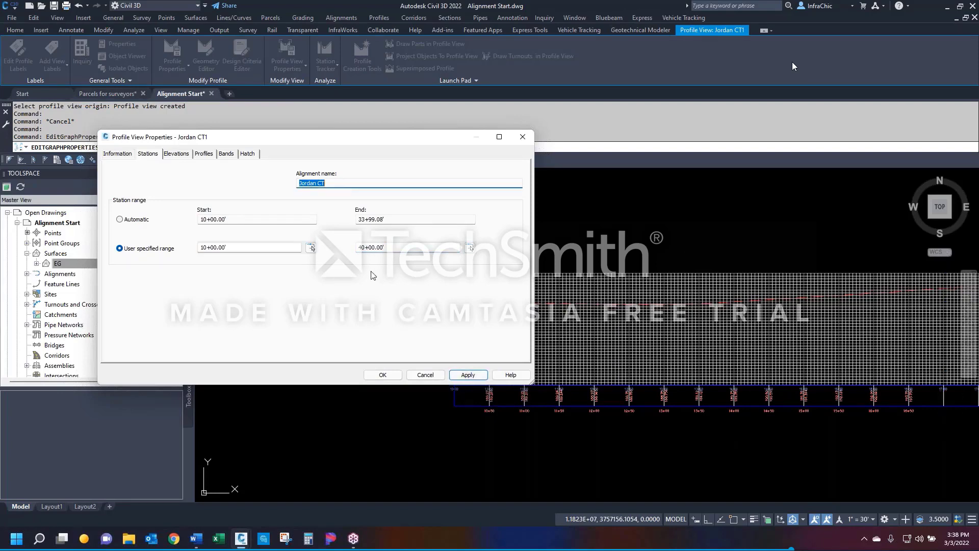
Step: Review the view's elevation, profile and hatch settings, delete its Profile Data band, and accept the property changes
{"action": "left_click", "coordinate": [176, 155]}
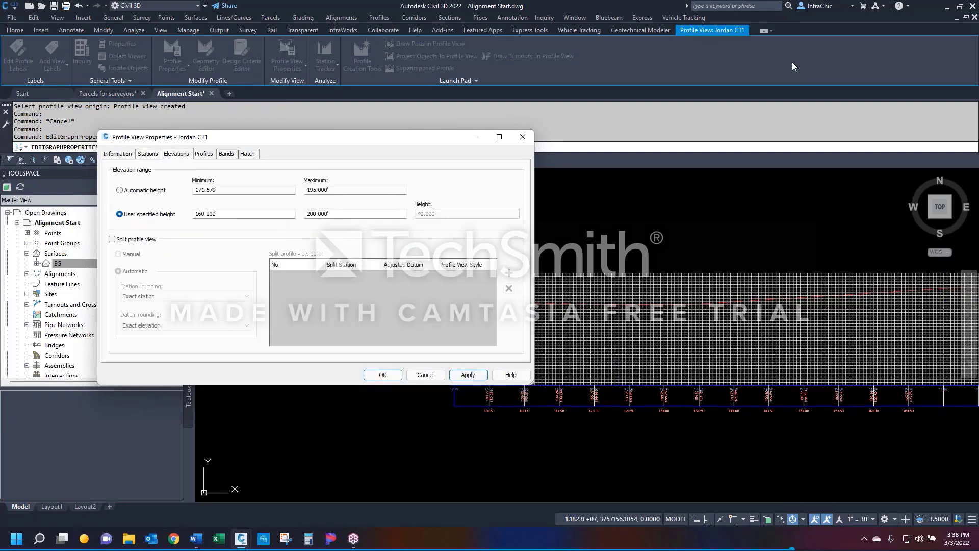
{"action": "left_click", "coordinate": [204, 154]}
{"action": "left_click", "coordinate": [227, 155]}
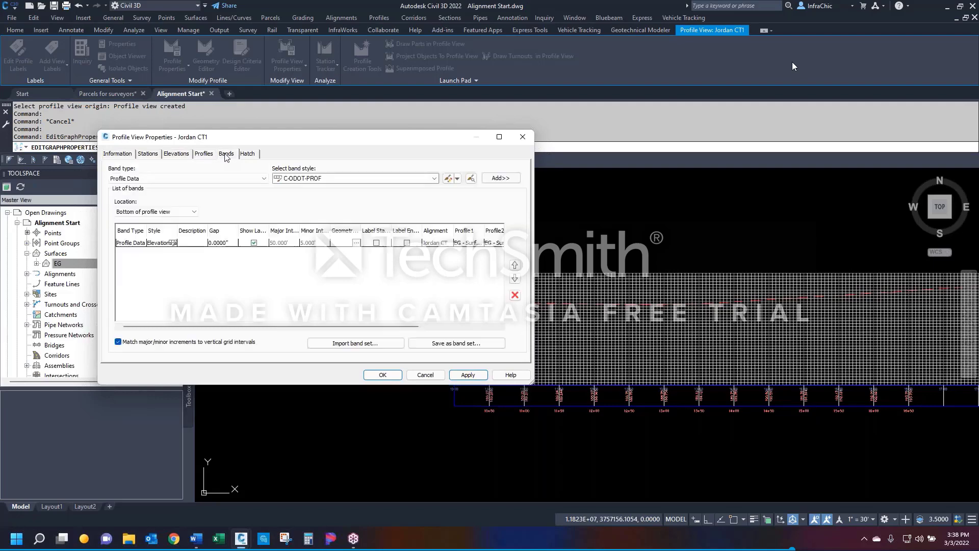
{"action": "left_click", "coordinate": [131, 244]}
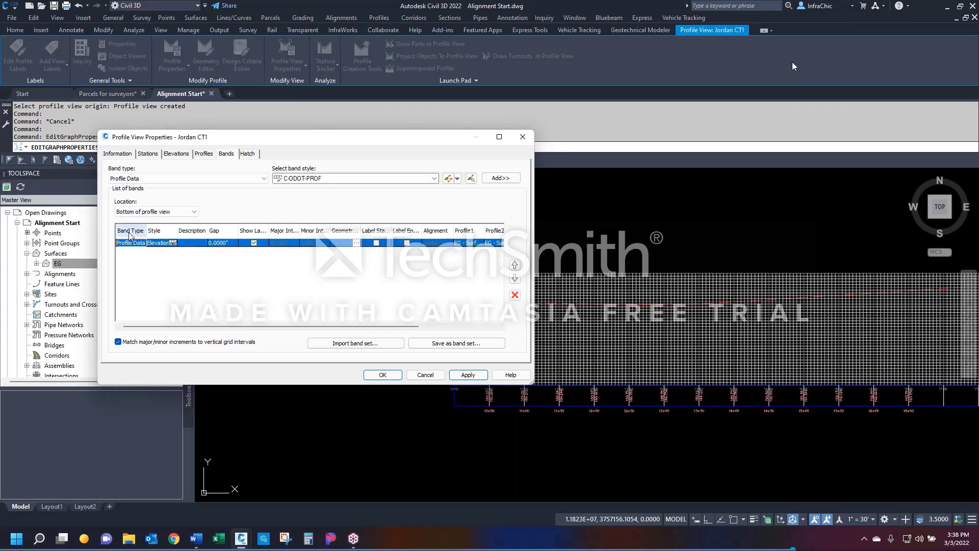
{"action": "left_click", "coordinate": [514, 295]}
{"action": "left_click", "coordinate": [467, 374]}
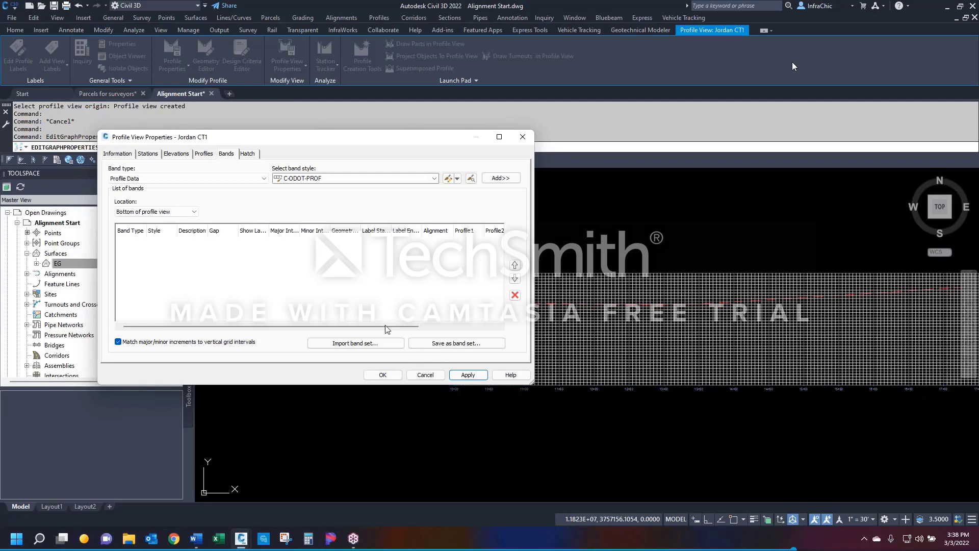
{"action": "left_click", "coordinate": [248, 156]}
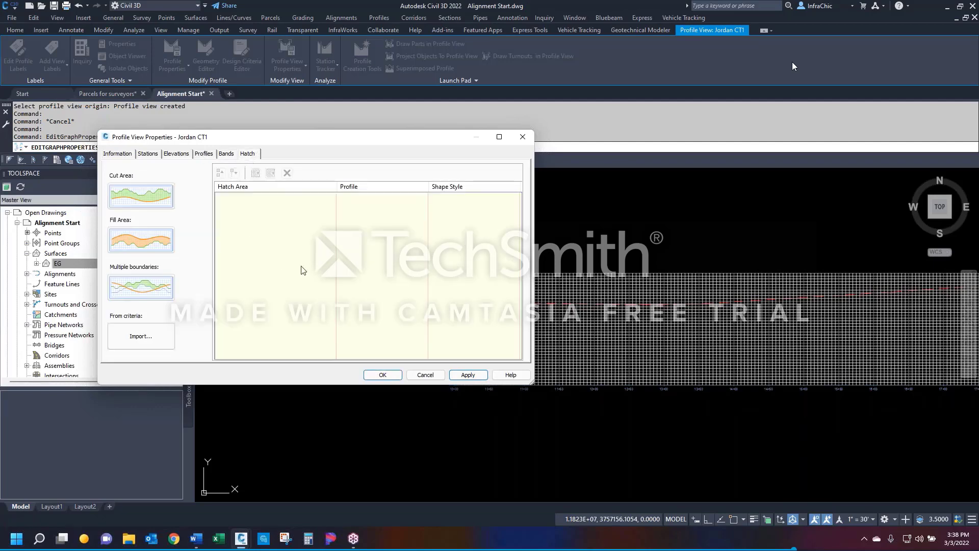
{"action": "left_click", "coordinate": [382, 374]}
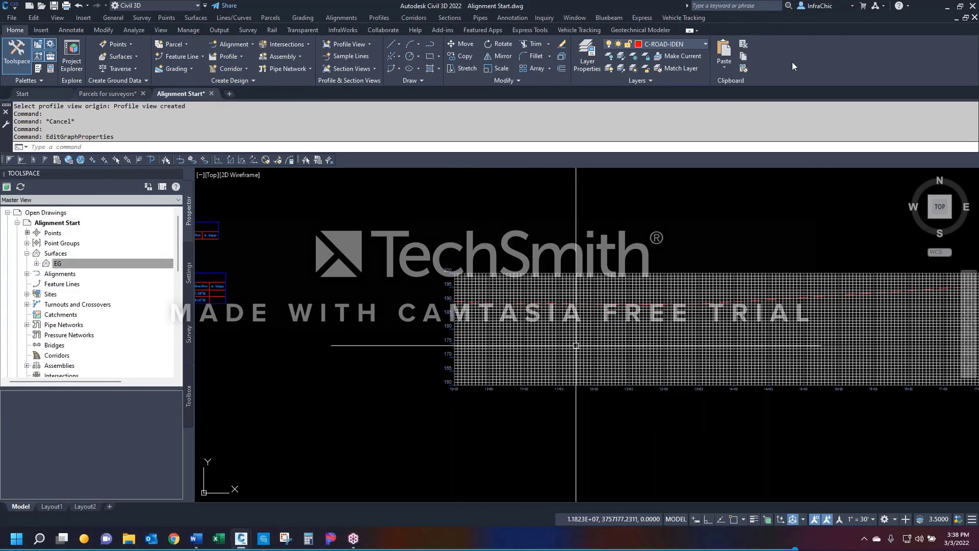
Step: Reposition the Jordan CT profile view by its origin grip, first above the tables and back below them
{"action": "left_click", "coordinate": [619, 405]}
{"action": "left_click", "coordinate": [470, 230]}
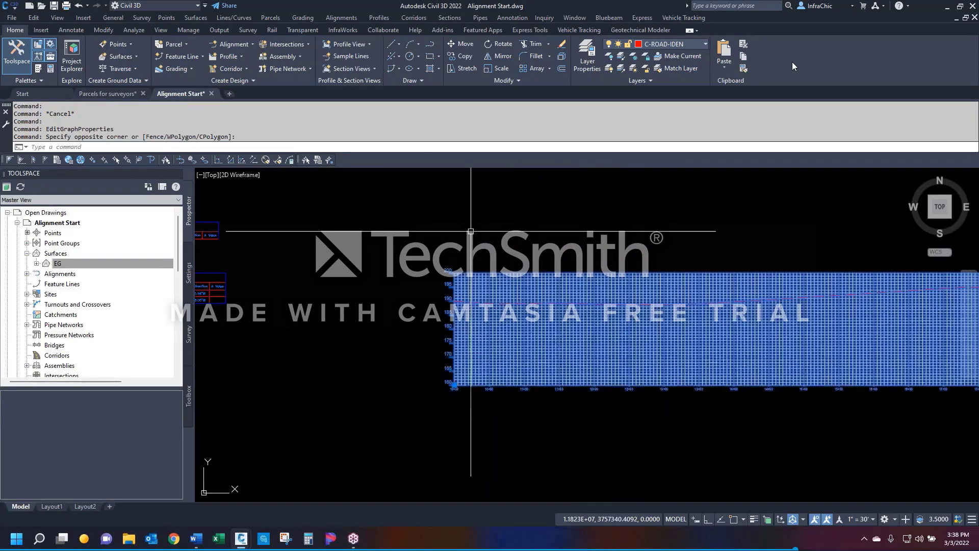
{"action": "key", "text": "Escape"}
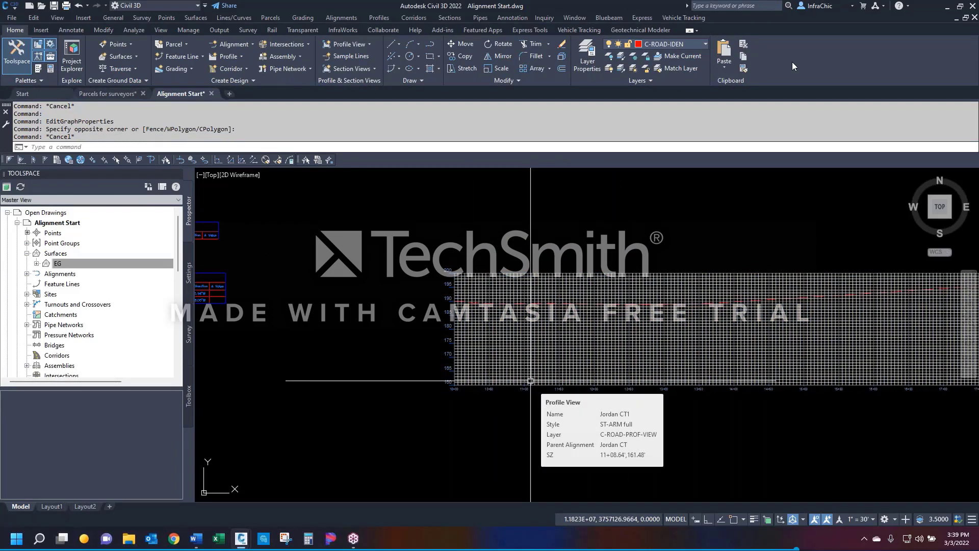
{"action": "left_click", "coordinate": [524, 378]}
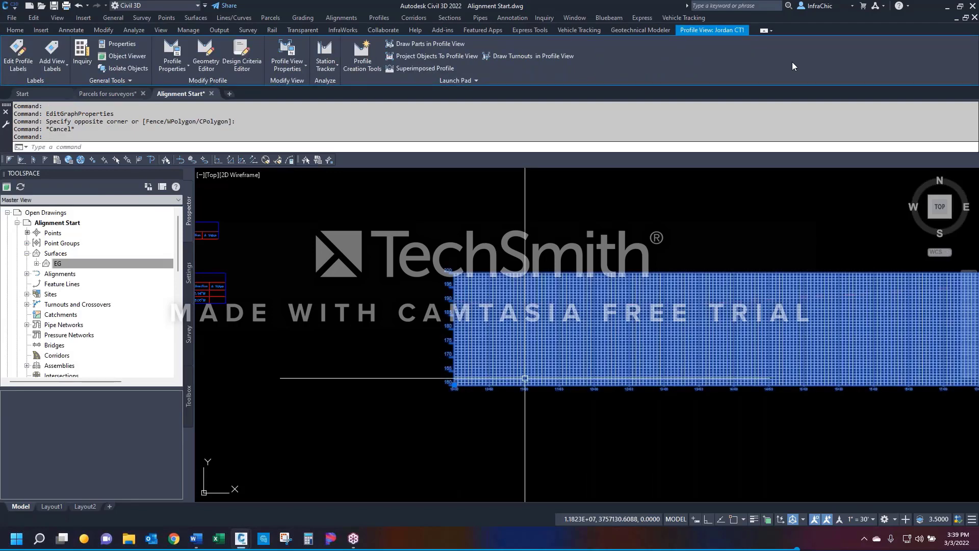
{"action": "left_click", "coordinate": [454, 385]}
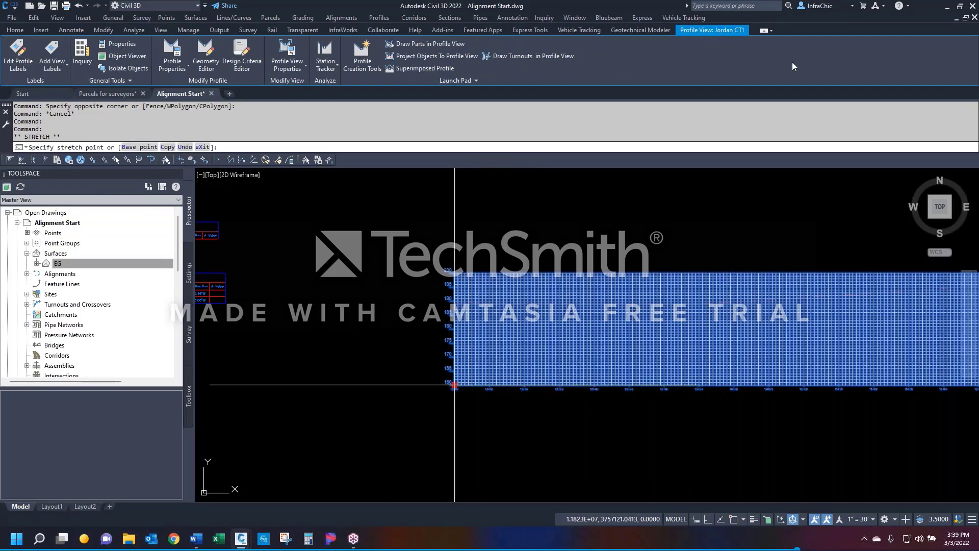
{"action": "scroll", "coordinate": [421, 405], "scroll_direction": "down", "scroll_amount": 2}
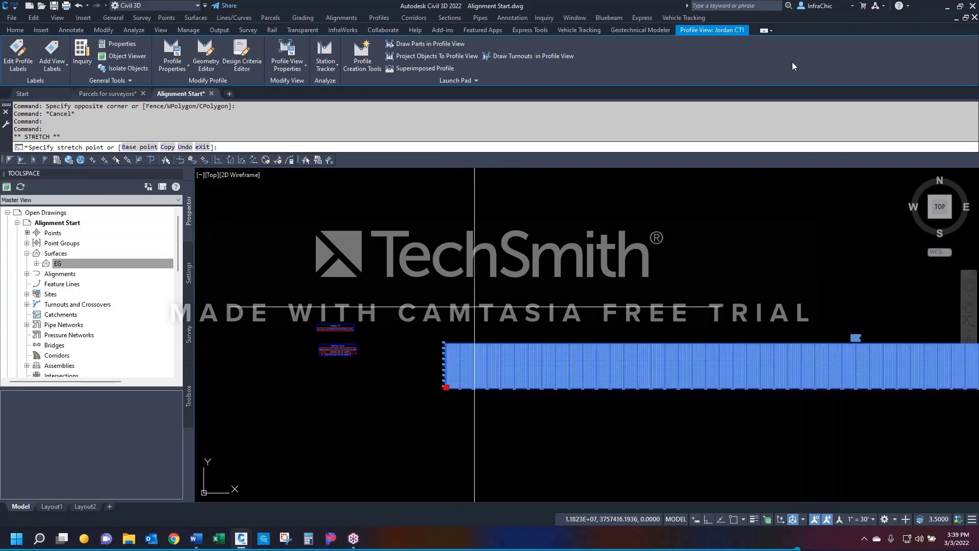
{"action": "left_click", "coordinate": [461, 296]}
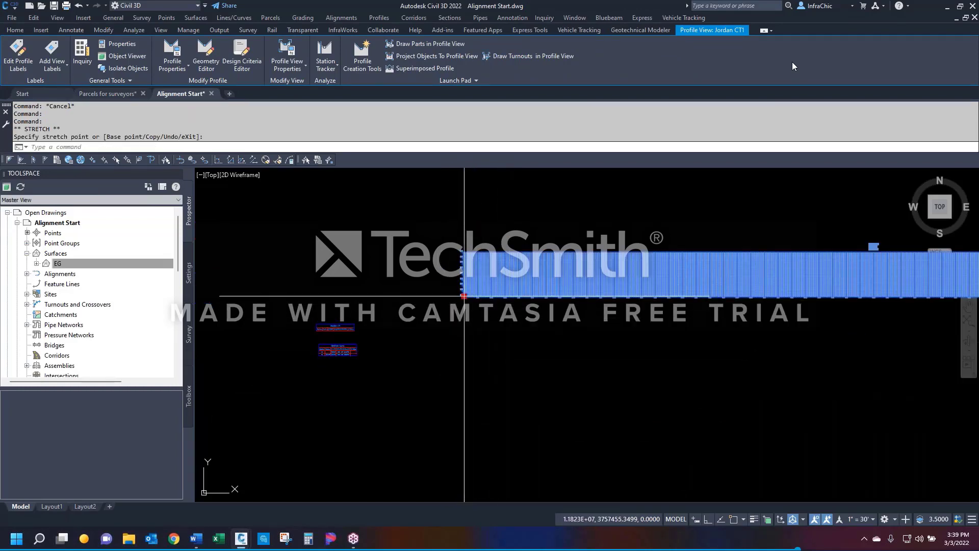
{"action": "left_click", "coordinate": [495, 404]}
{"action": "left_click", "coordinate": [495, 405]}
{"action": "key", "text": "Escape"}
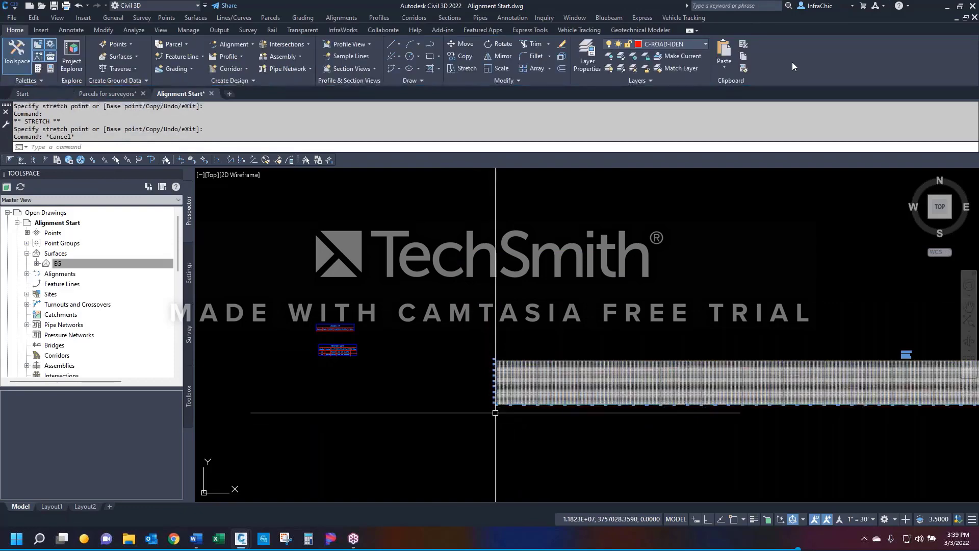
Step: Use the Move command on the profile view to shift it up beside the tables and back down below them
{"action": "type", "text": "m"}
{"action": "key", "text": "Return"}
{"action": "left_click", "coordinate": [503, 400]}
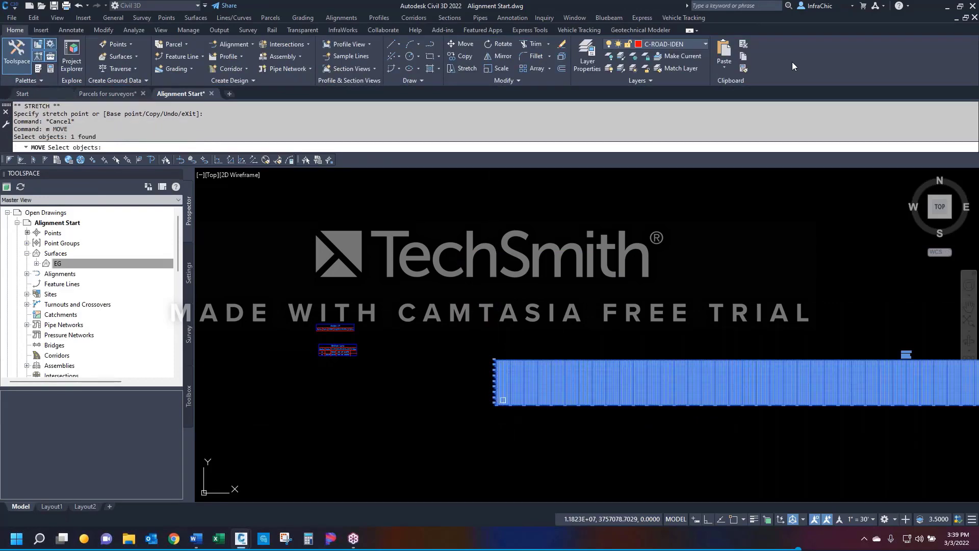
{"action": "key", "text": "Return"}
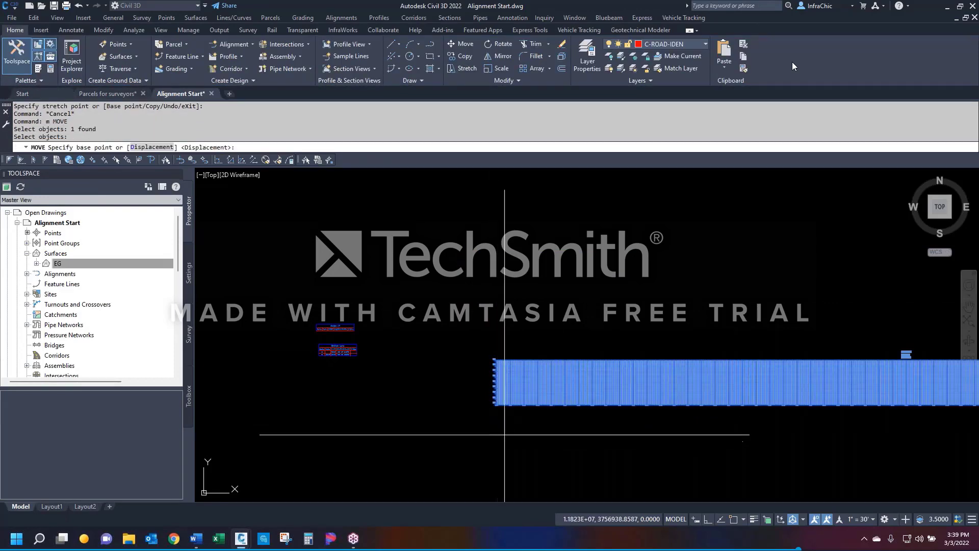
{"action": "left_click", "coordinate": [507, 400]}
{"action": "left_click", "coordinate": [443, 335]}
{"action": "key", "text": "Return"}
{"action": "left_click", "coordinate": [444, 334]}
{"action": "key", "text": "Return"}
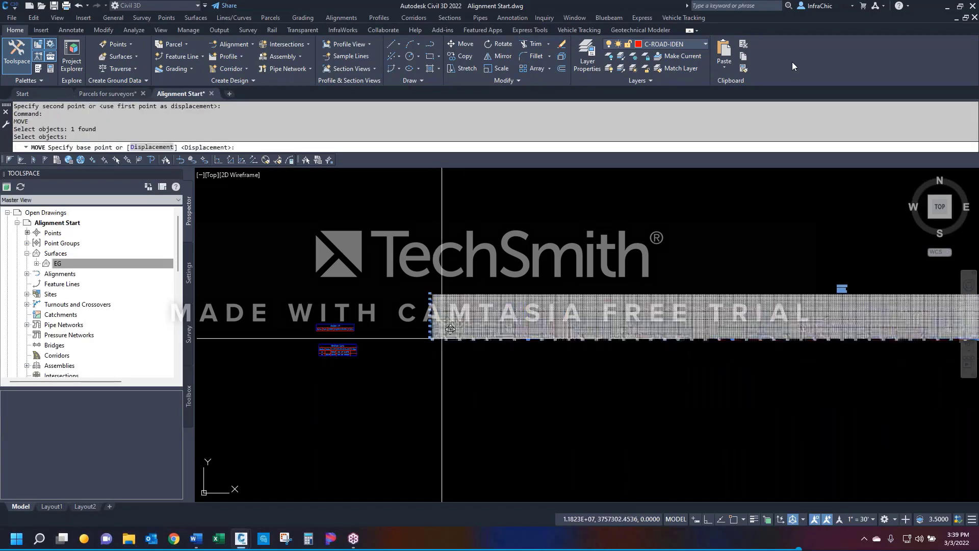
{"action": "left_click", "coordinate": [443, 334]}
{"action": "key", "text": "Escape"}
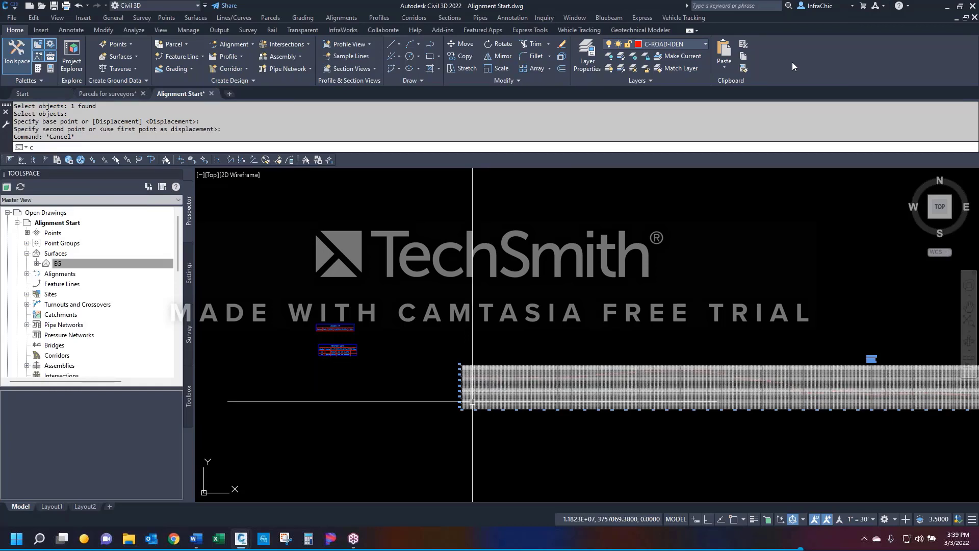
Step: Copy the Jordan CT profile view straight up with ortho on, placing the duplicate directly above the original
{"action": "key", "text": "Return"}
{"action": "key", "text": "Escape"}
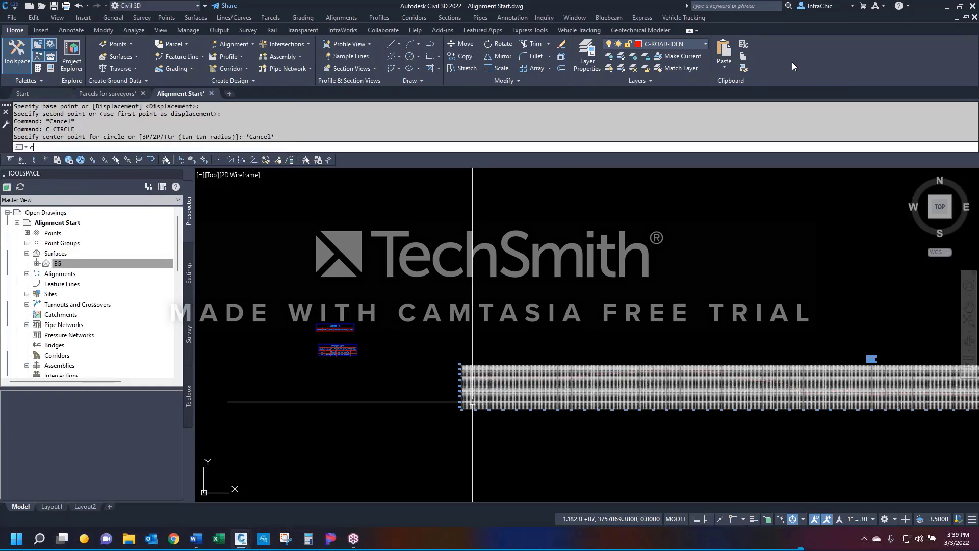
{"action": "type", "text": "co"}
{"action": "key", "text": "Return"}
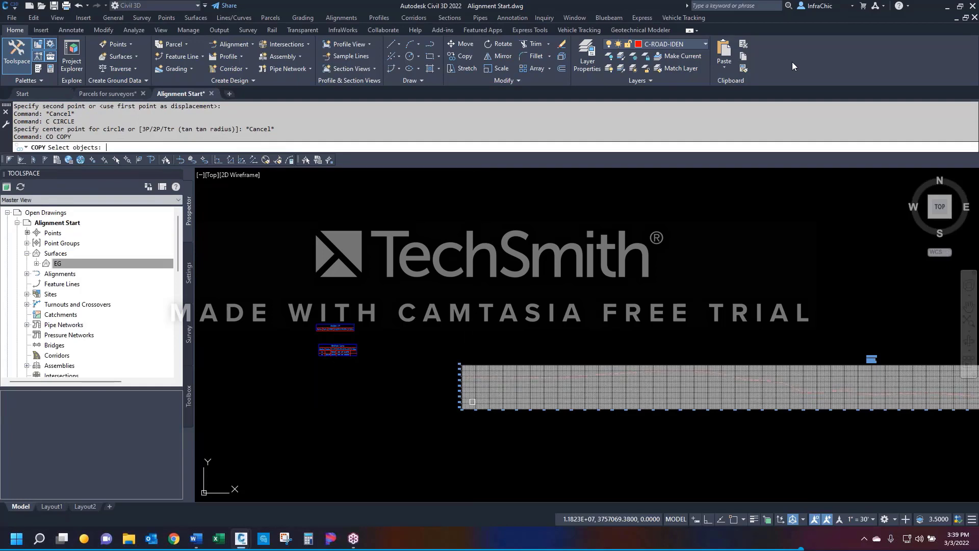
{"action": "left_click", "coordinate": [472, 401]}
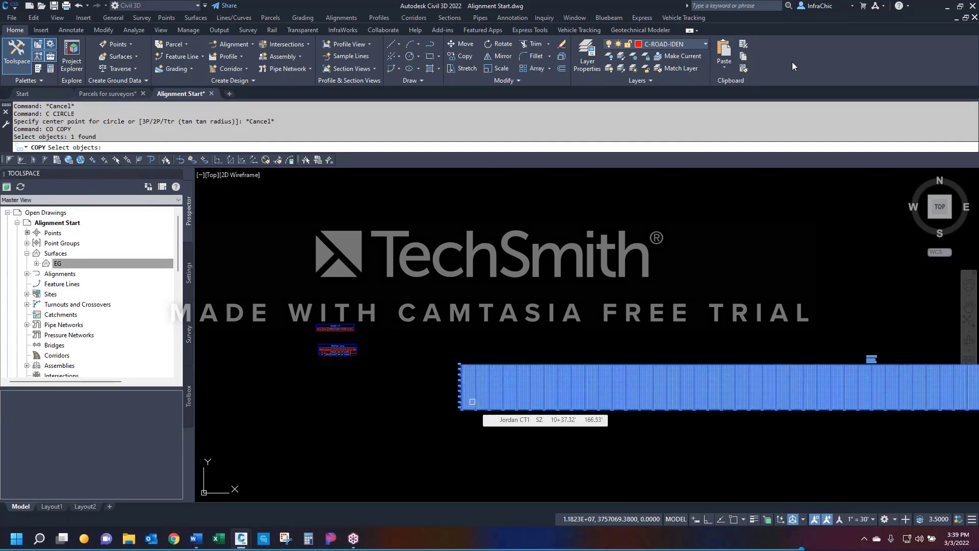
{"action": "key", "text": "Return"}
{"action": "left_click", "coordinate": [475, 415]}
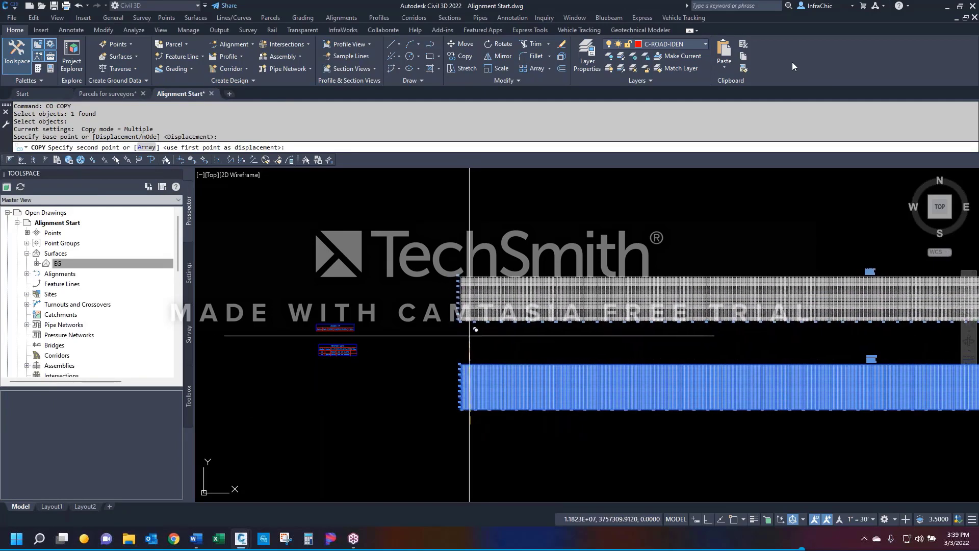
{"action": "key", "text": "F8"}
{"action": "left_click", "coordinate": [476, 331]}
{"action": "key", "text": "Escape"}
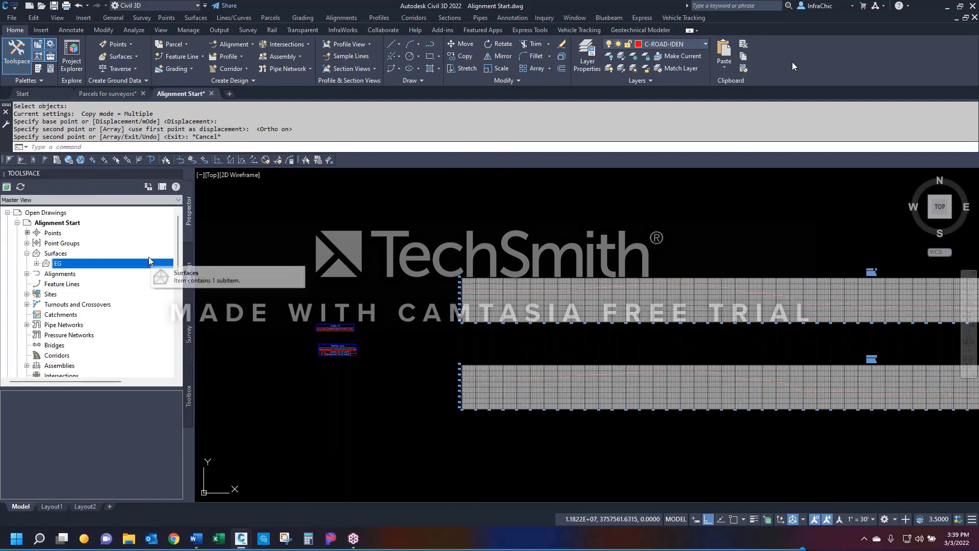
Step: Expand the centerline alignments down to Jordan CT and list its profiles
{"action": "left_click", "coordinate": [27, 274]}
{"action": "left_click", "coordinate": [36, 284]}
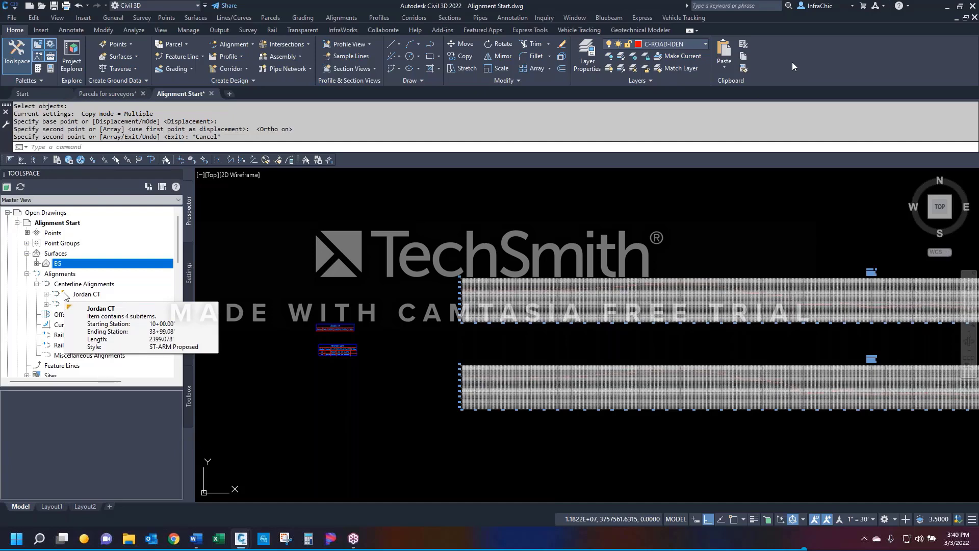
{"action": "left_click", "coordinate": [84, 305]}
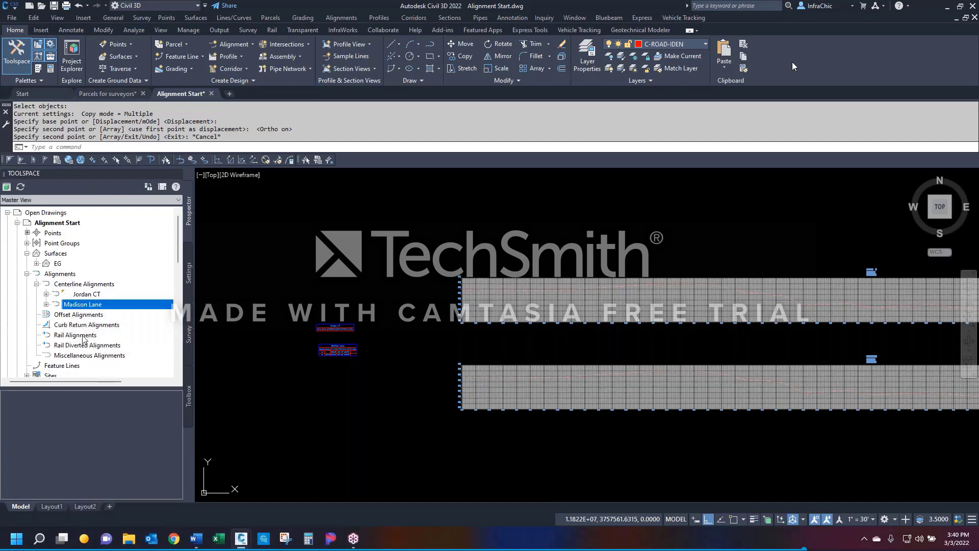
{"action": "left_click", "coordinate": [86, 296]}
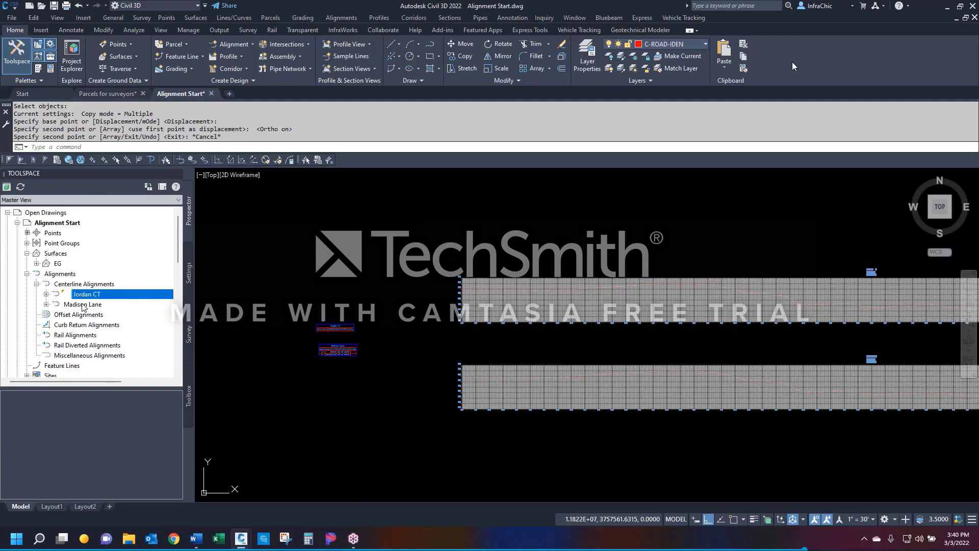
{"action": "left_click", "coordinate": [46, 294]}
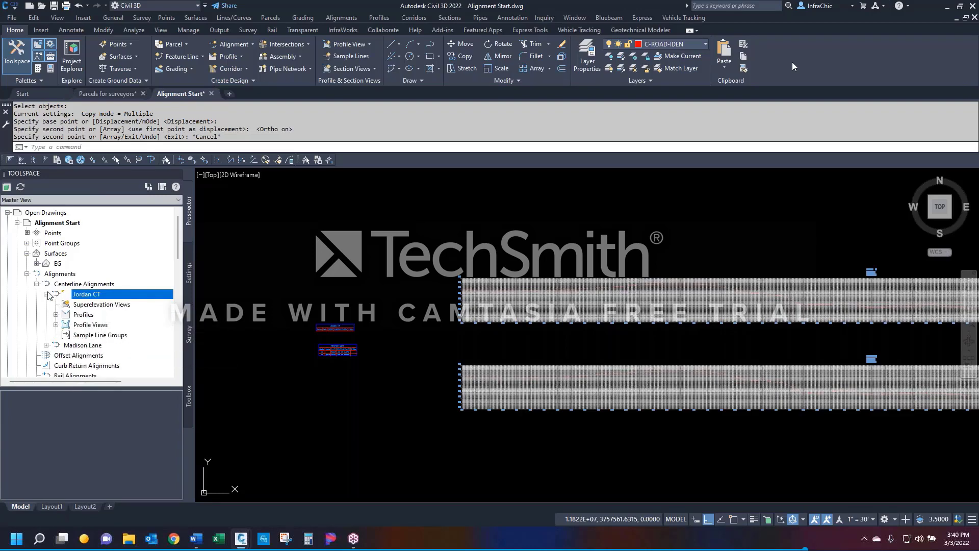
{"action": "left_click", "coordinate": [81, 315]}
Step: Select the EG profile line in the upper profile view and the upper view itself in turn, clearing each selection
{"action": "scroll", "coordinate": [490, 287], "scroll_direction": "up", "scroll_amount": 2}
{"action": "scroll", "coordinate": [488, 294], "scroll_direction": "up", "scroll_amount": 2}
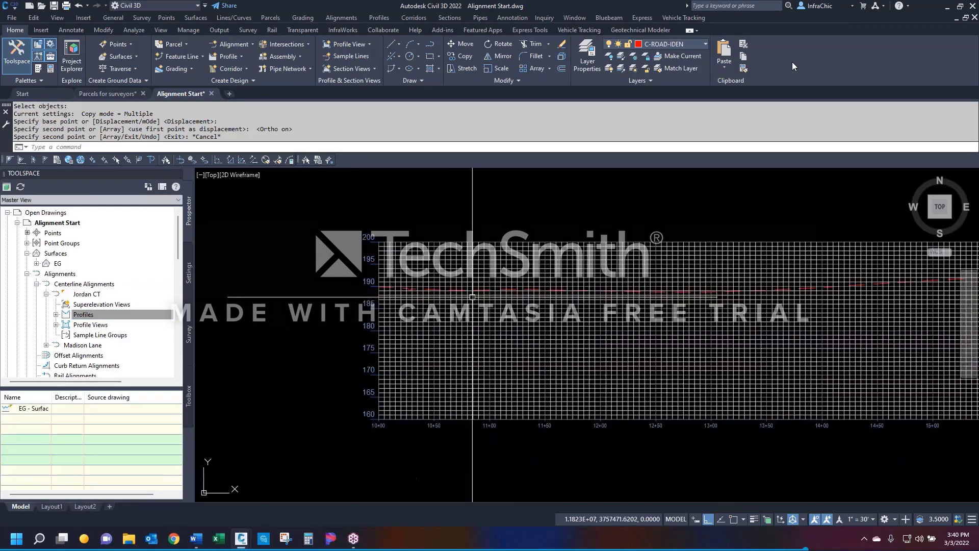
{"action": "left_click", "coordinate": [474, 292]}
{"action": "scroll", "coordinate": [520, 301], "scroll_direction": "down", "scroll_amount": 2}
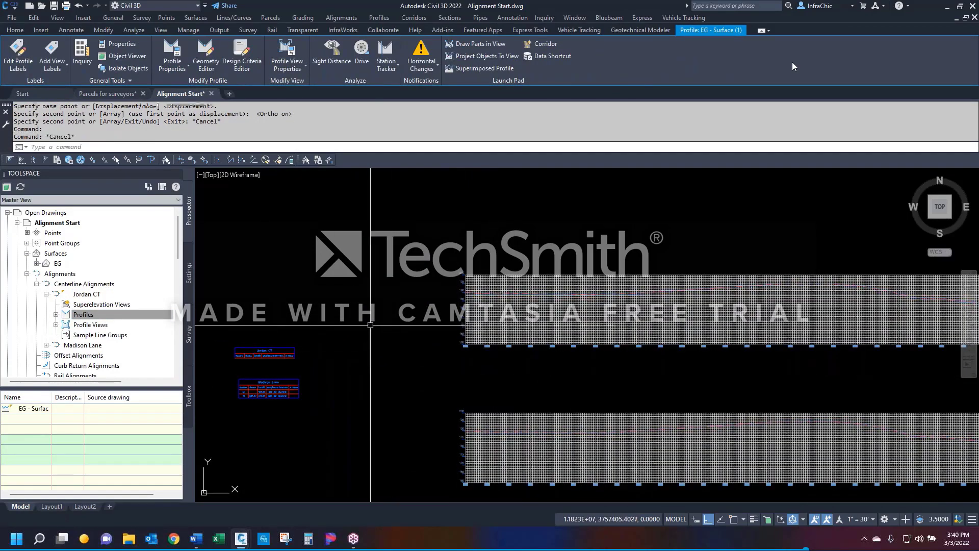
{"action": "key", "text": "Escape"}
{"action": "left_click", "coordinate": [494, 329]}
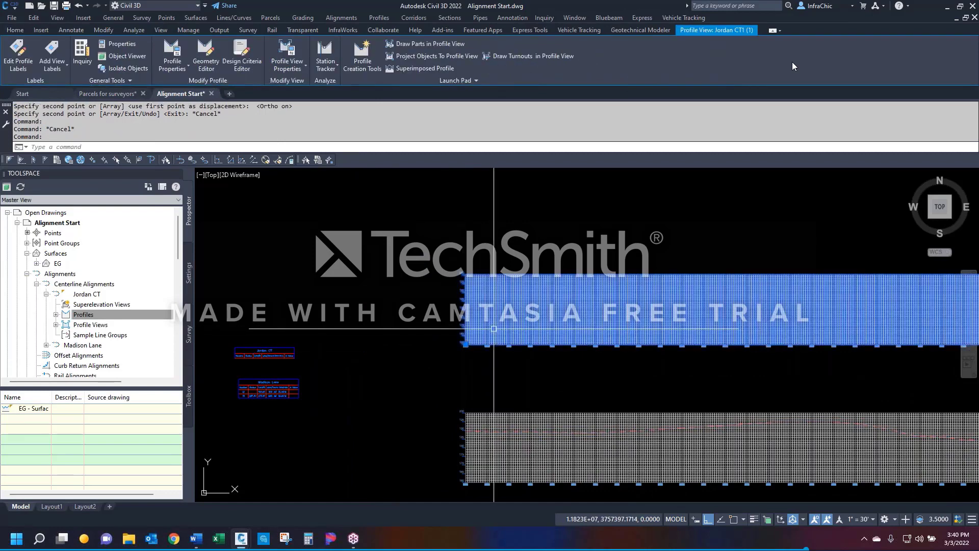
{"action": "key", "text": "Escape"}
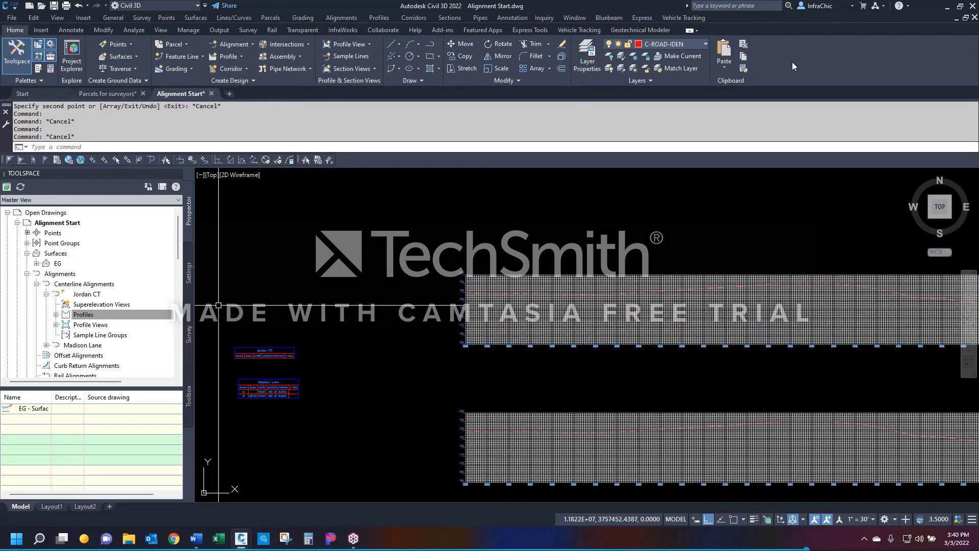
Step: Expand Jordan CT's profiles to show EG - Surface (1), and highlight that profile in both profile views to compare them
{"action": "left_click", "coordinate": [57, 314]}
{"action": "left_click", "coordinate": [113, 325]}
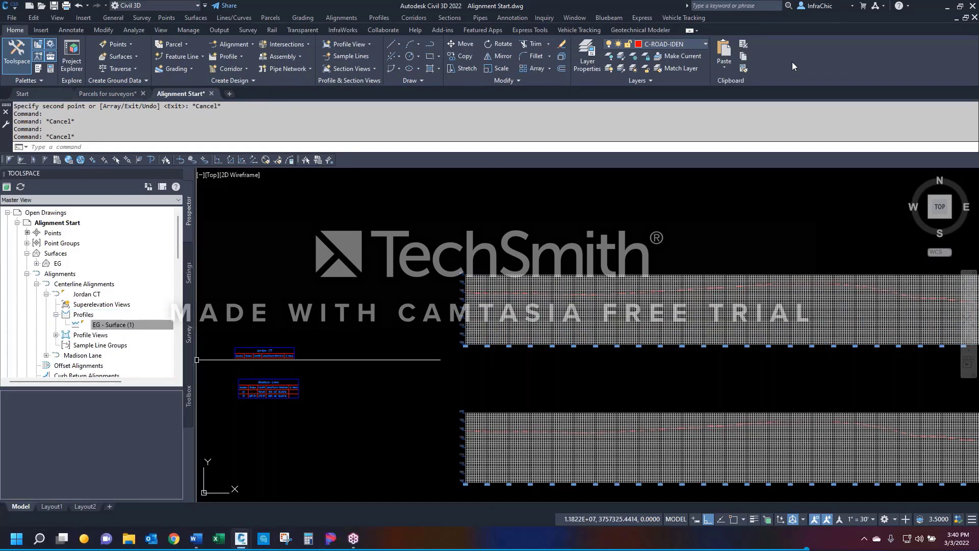
{"action": "scroll", "coordinate": [495, 310], "scroll_direction": "up", "scroll_amount": 2}
{"action": "scroll", "coordinate": [493, 286], "scroll_direction": "up", "scroll_amount": 2}
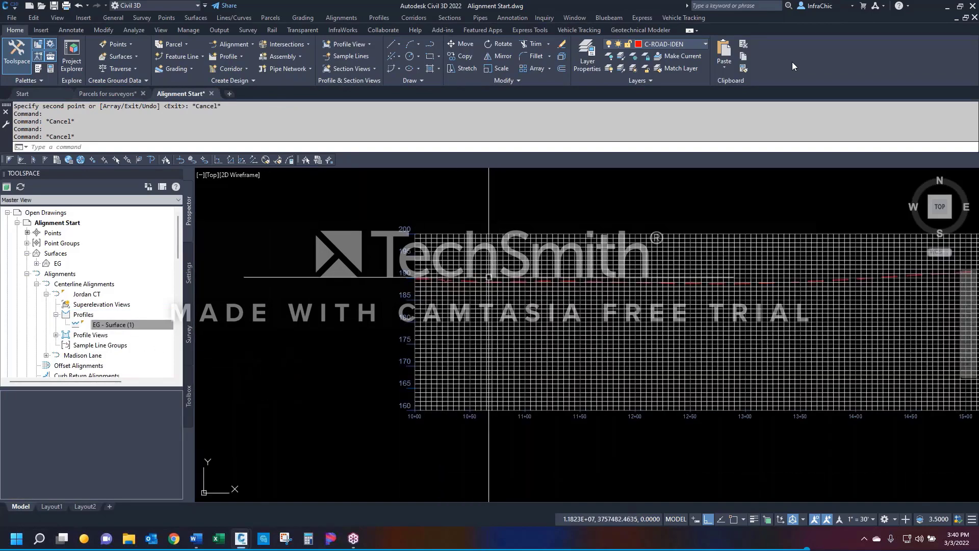
{"action": "left_click", "coordinate": [488, 281]}
{"action": "scroll", "coordinate": [526, 265], "scroll_direction": "down", "scroll_amount": 4}
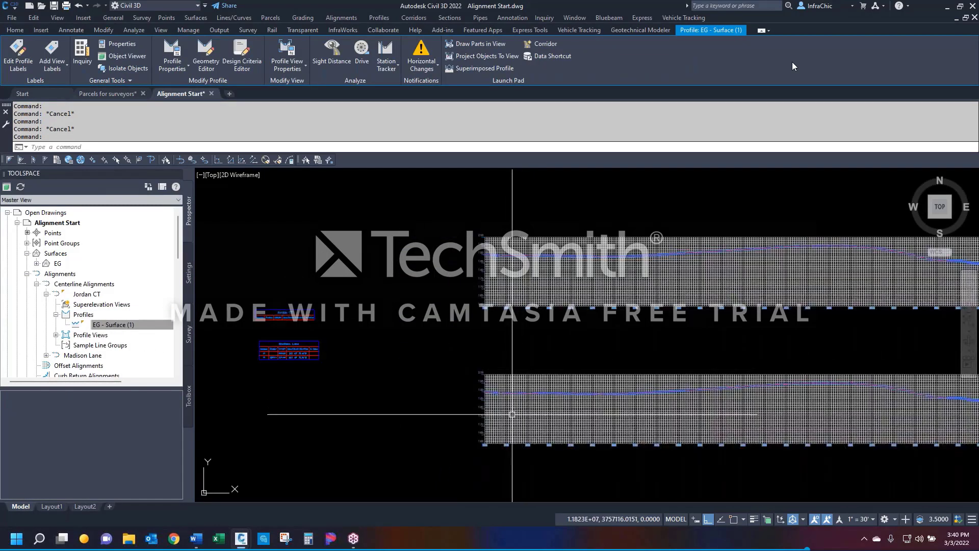
{"action": "scroll", "coordinate": [485, 368], "scroll_direction": "down", "scroll_amount": 4}
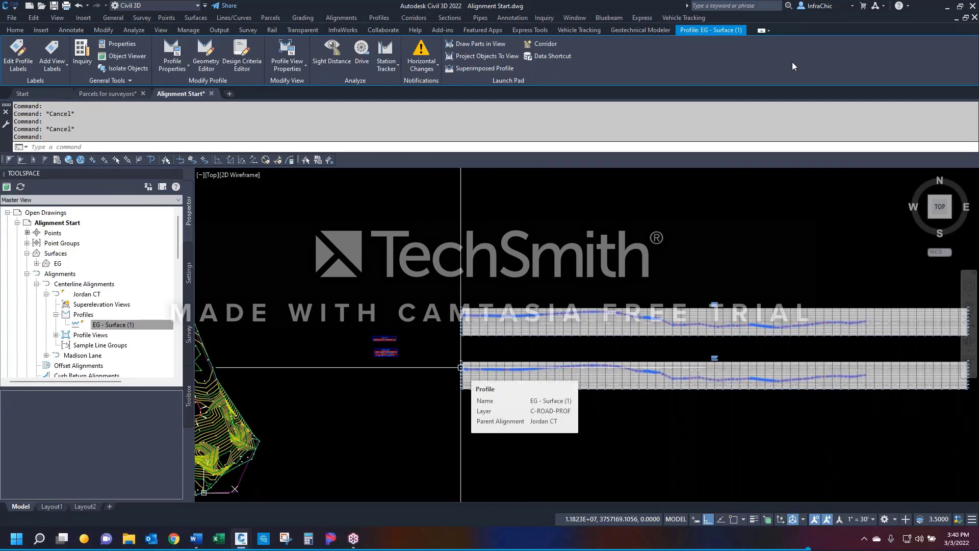
{"action": "key", "text": "Escape"}
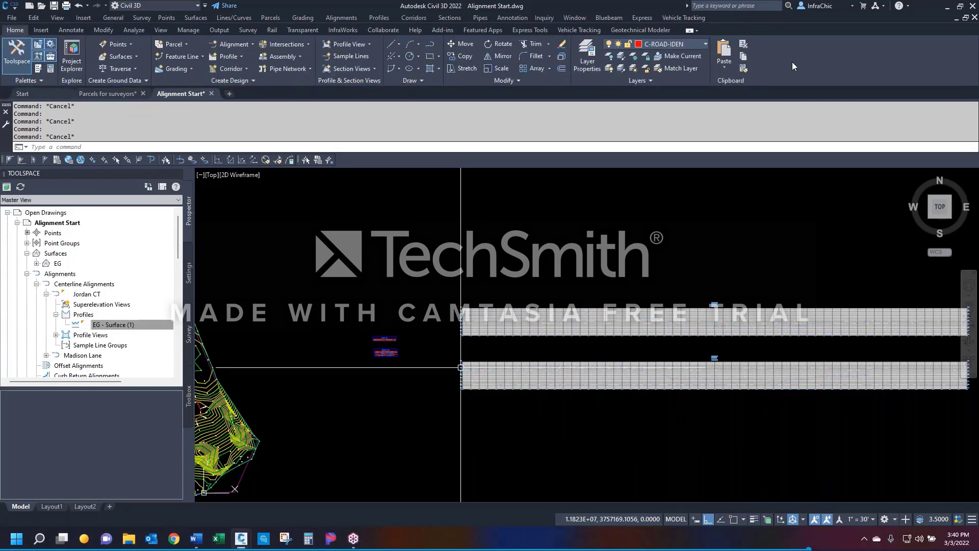
{"action": "left_click", "coordinate": [467, 323]}
{"action": "scroll", "coordinate": [466, 322], "scroll_direction": "down", "scroll_amount": 2}
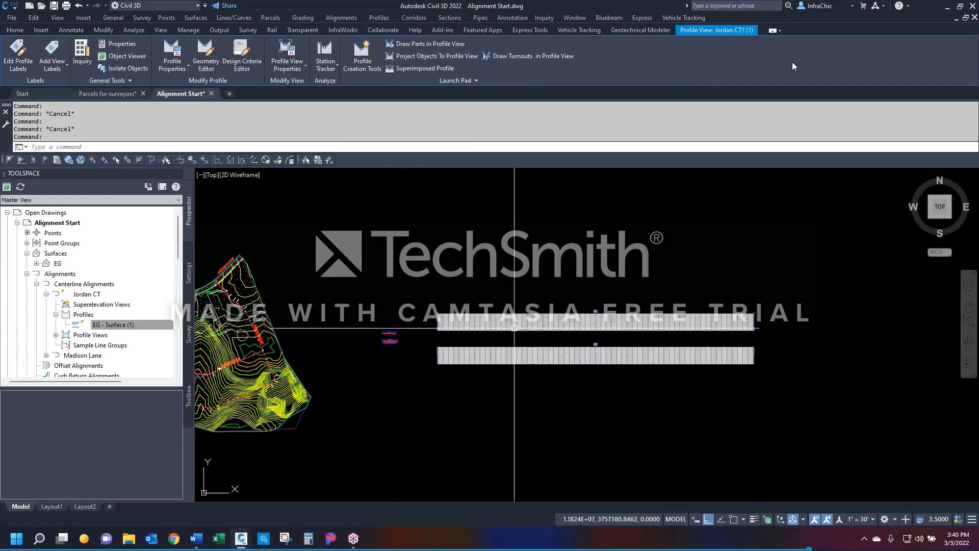
{"action": "key", "text": "Escape"}
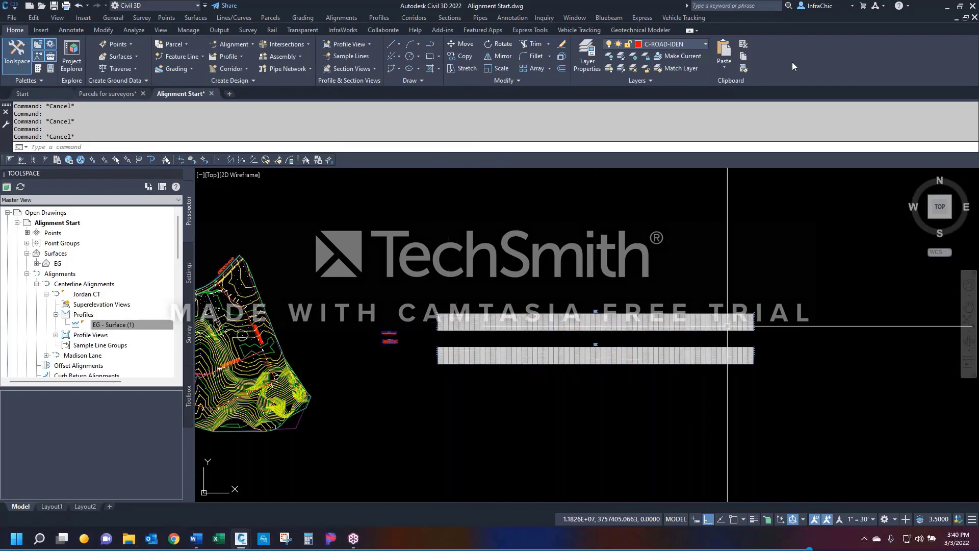
Step: Limit the lower Jordan CT profile view to a user-specified station range from 10+00 to 16+00
{"action": "left_click", "coordinate": [659, 351]}
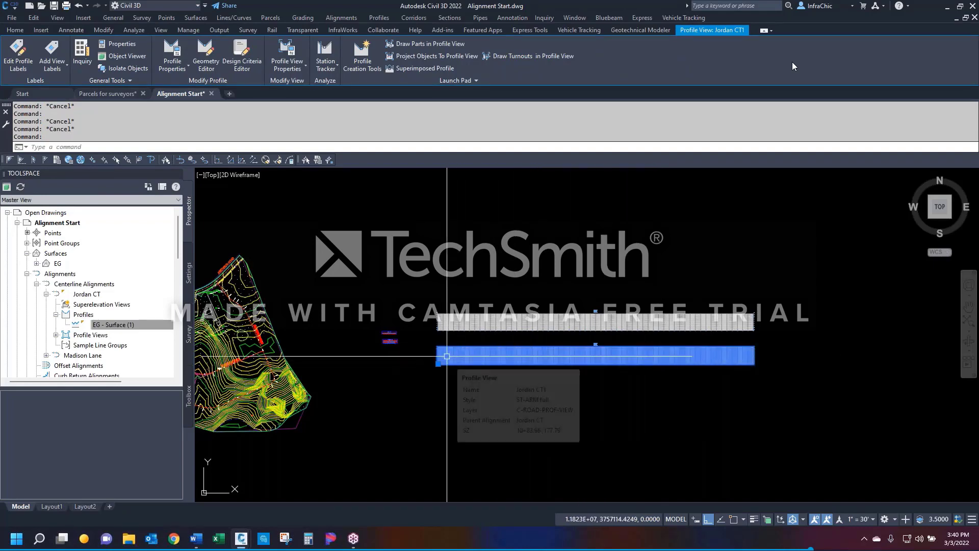
{"action": "right_click", "coordinate": [452, 198]}
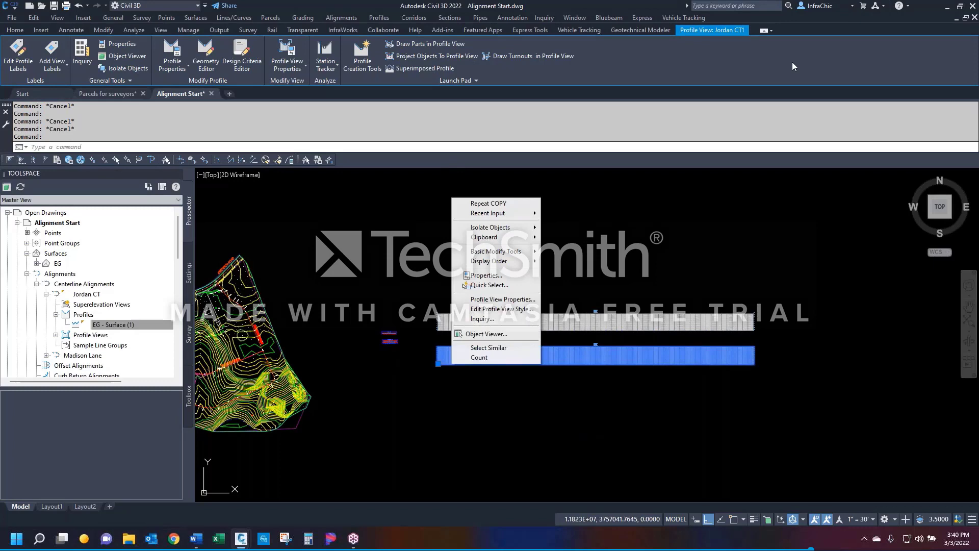
{"action": "left_click", "coordinate": [503, 299]}
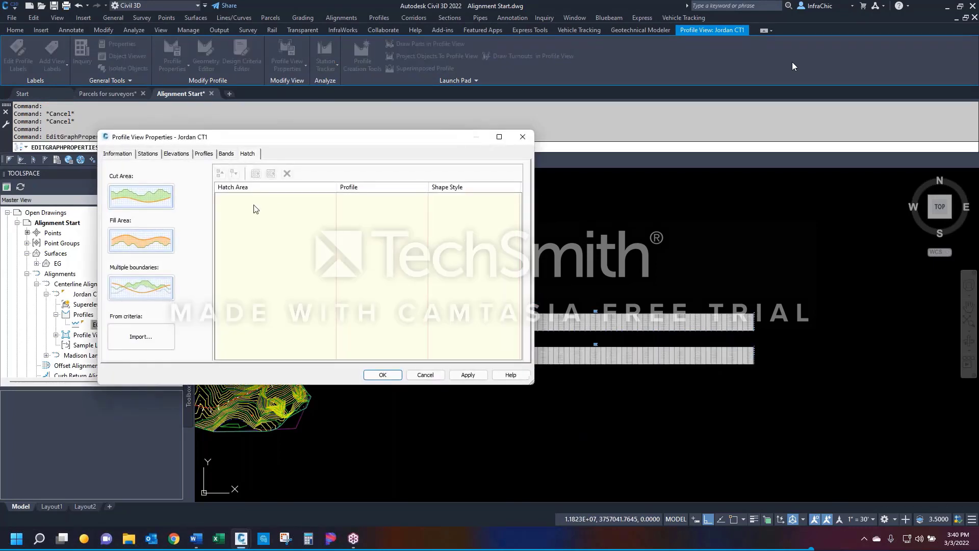
{"action": "left_click", "coordinate": [147, 154]}
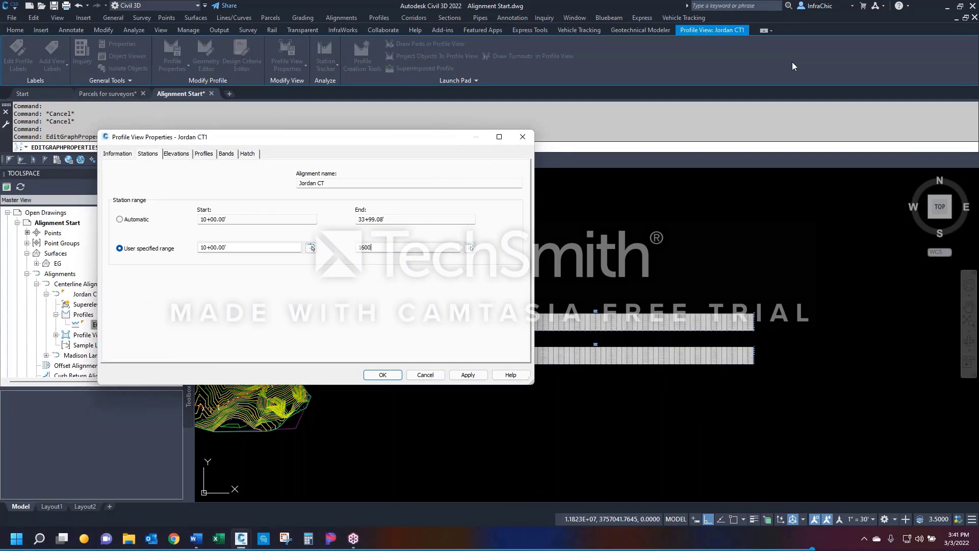
{"action": "left_click", "coordinate": [381, 375]}
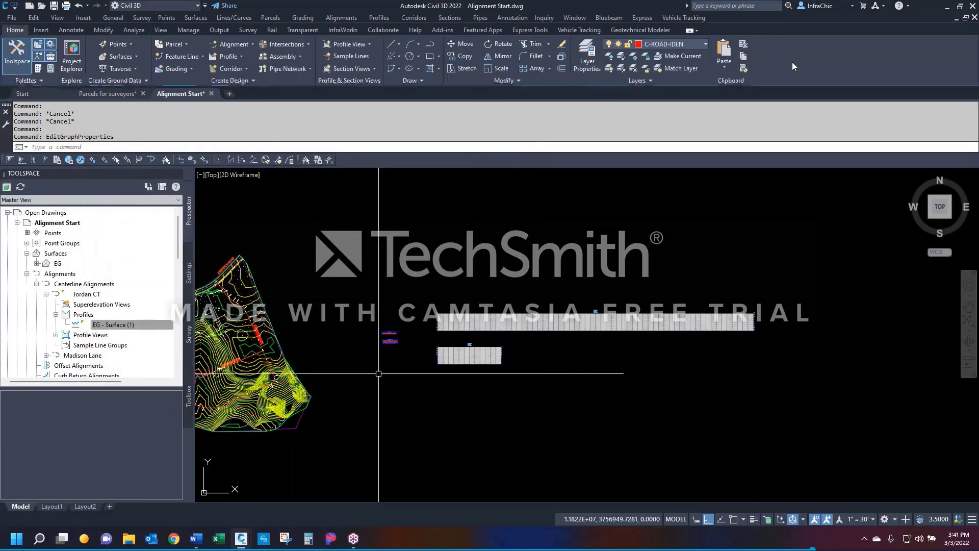
Step: Copy the shortened profile view four times in a horizontal row to its right, leaving gaps between the copies
{"action": "key", "text": "Escape"}
{"action": "type", "text": "c"}
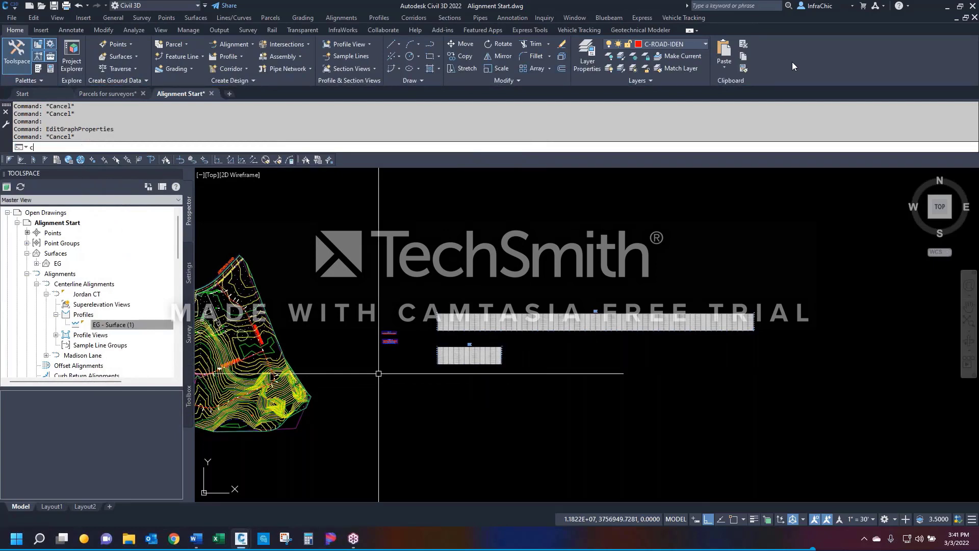
{"action": "type", "text": "p"}
{"action": "key", "text": "Return"}
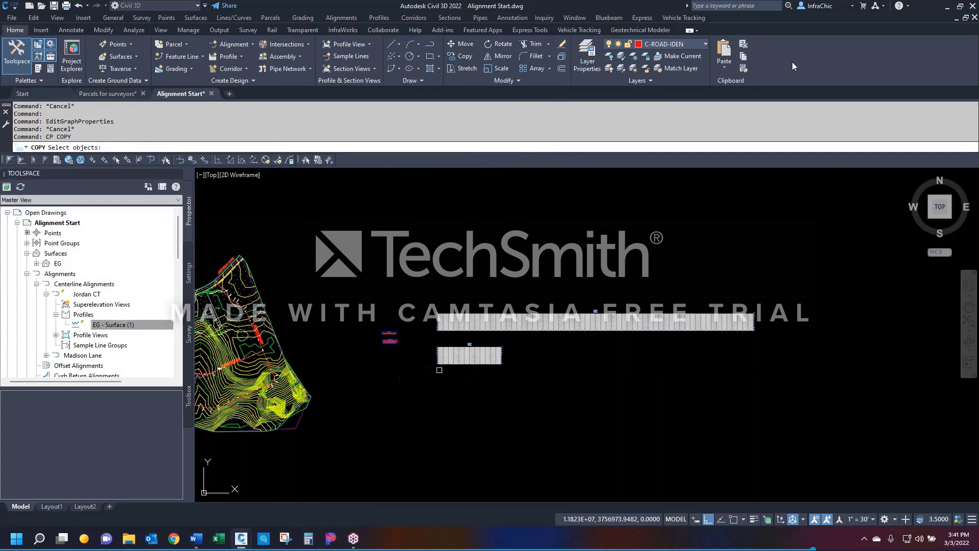
{"action": "left_click", "coordinate": [439, 364]}
{"action": "key", "text": "Return"}
{"action": "left_click", "coordinate": [442, 373]}
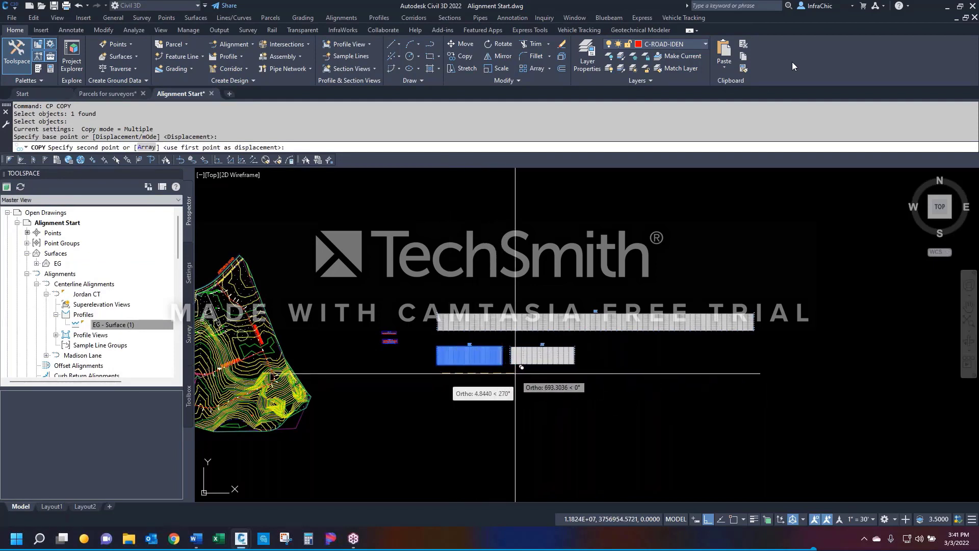
{"action": "left_click", "coordinate": [514, 373]}
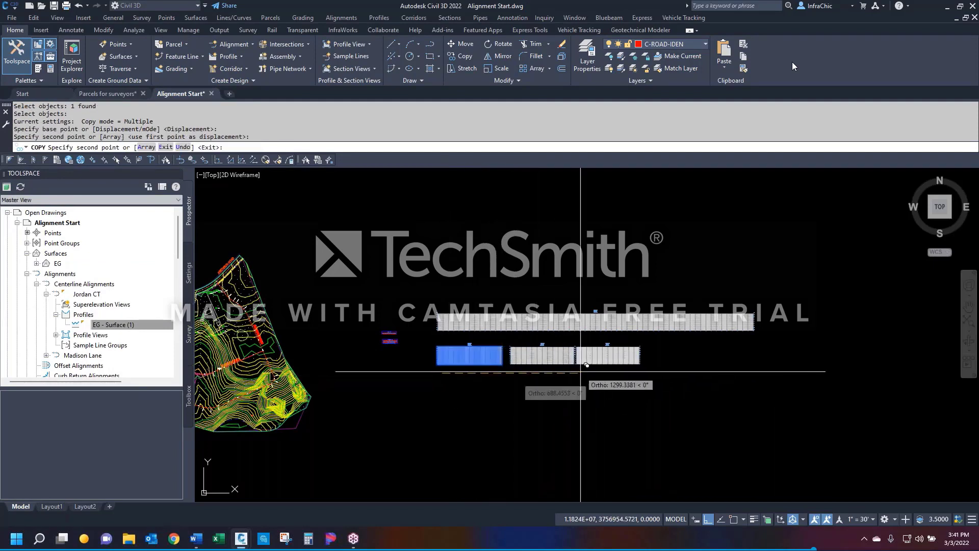
{"action": "left_click", "coordinate": [590, 374]}
{"action": "left_click", "coordinate": [673, 373]}
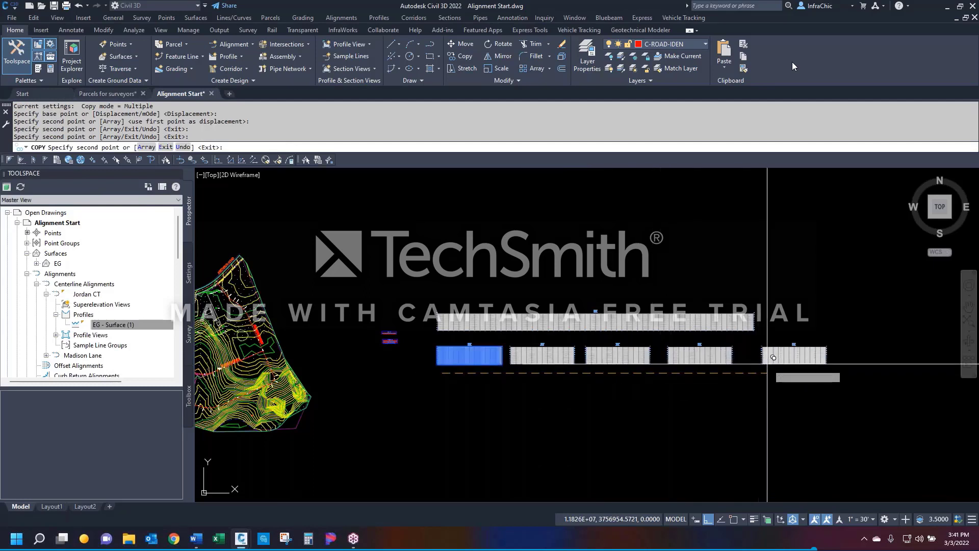
{"action": "left_click", "coordinate": [752, 373]}
{"action": "key", "text": "Escape"}
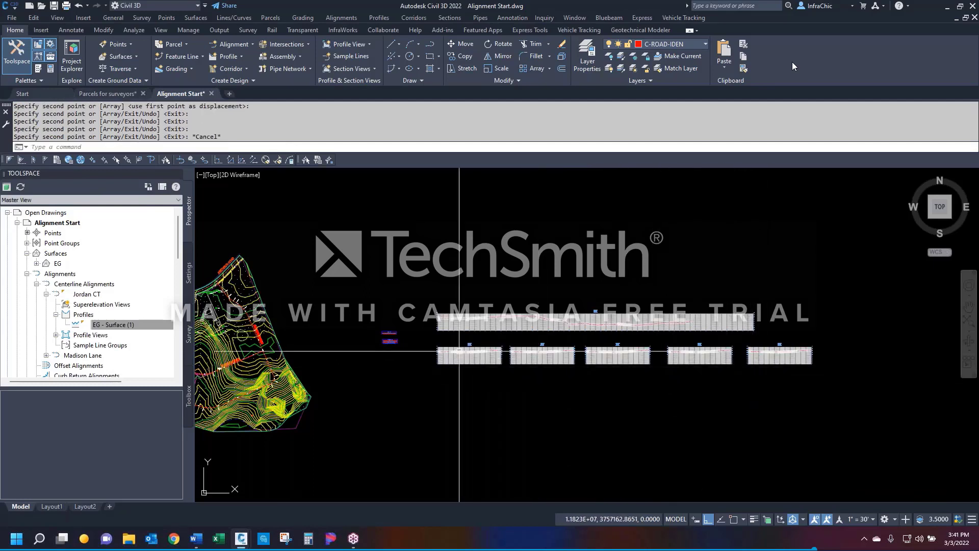
Step: Examine the stations and existing ground line shown in the shortened profile view and its copies
{"action": "left_click", "coordinate": [145, 325]}
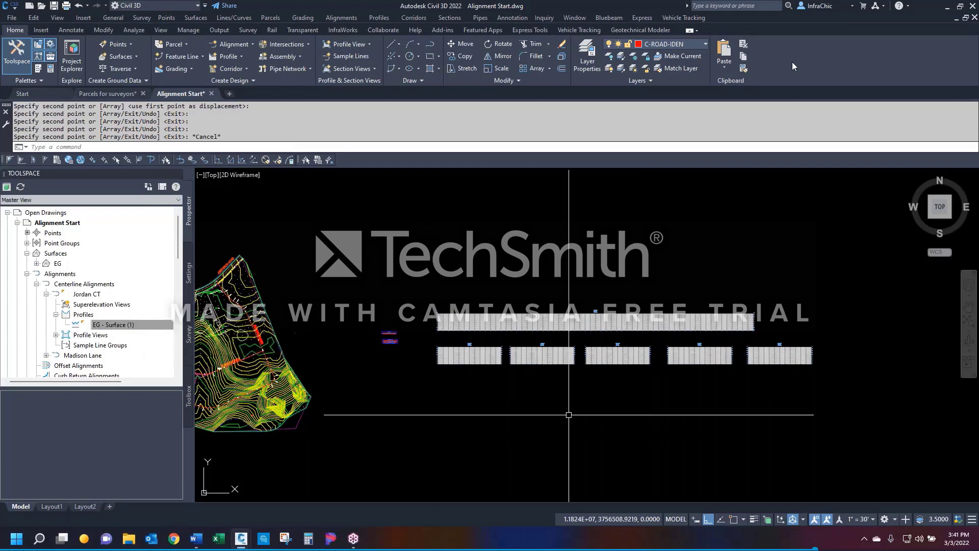
{"action": "key", "text": "Escape"}
{"action": "scroll", "coordinate": [462, 366], "scroll_direction": "up", "scroll_amount": 8}
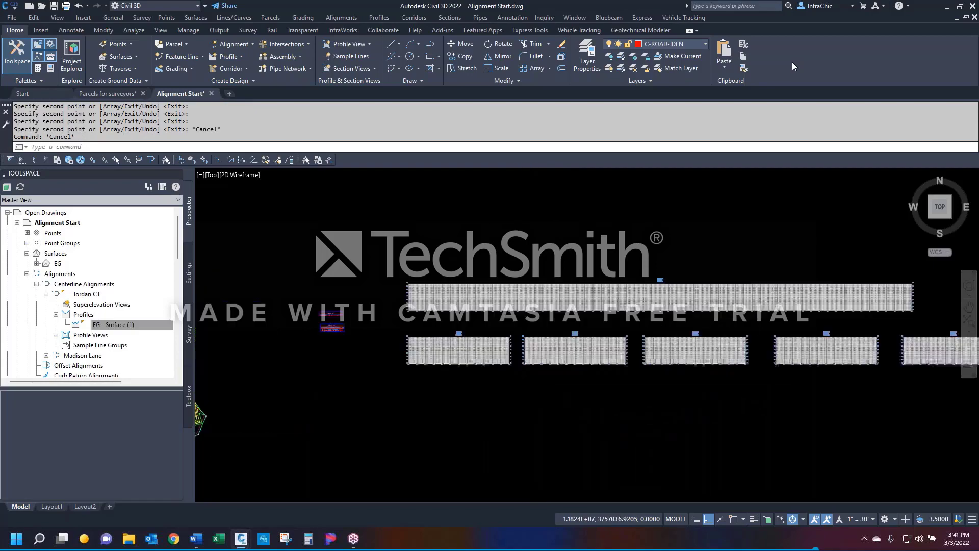
{"action": "scroll", "coordinate": [330, 359], "scroll_direction": "up", "scroll_amount": 3}
{"action": "scroll", "coordinate": [330, 359], "scroll_direction": "down", "scroll_amount": 3}
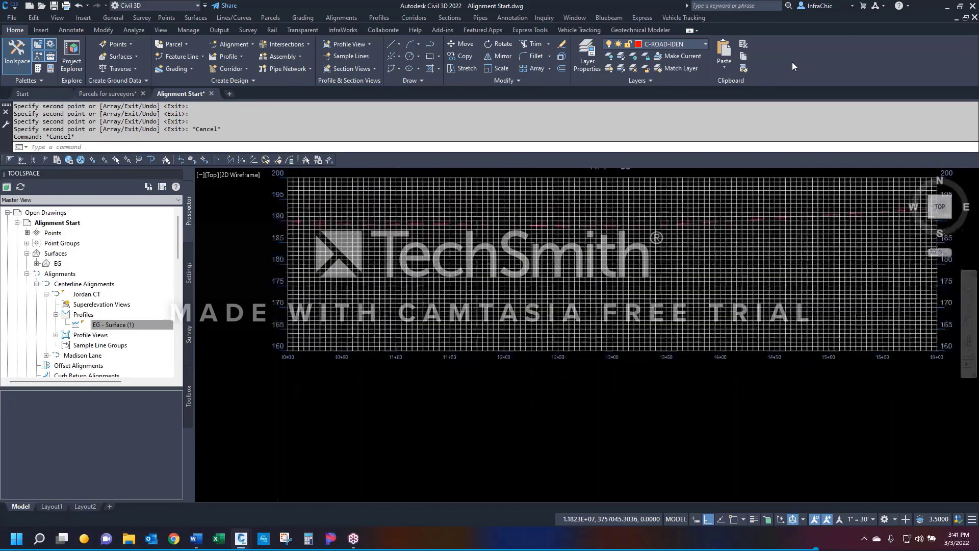
{"action": "scroll", "coordinate": [742, 325], "scroll_direction": "up", "scroll_amount": 3}
{"action": "scroll", "coordinate": [742, 325], "scroll_direction": "down", "scroll_amount": 5}
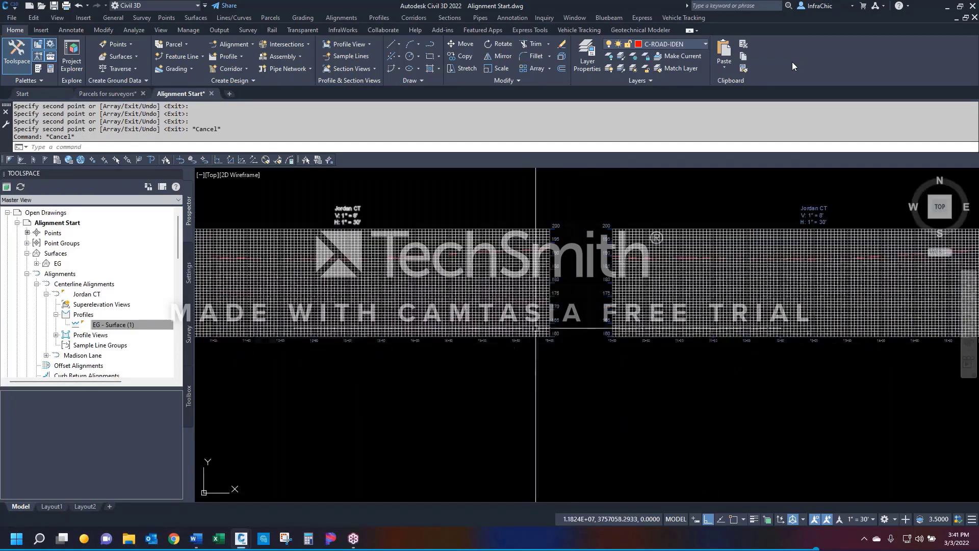
{"action": "scroll", "coordinate": [743, 325], "scroll_direction": "up", "scroll_amount": 2}
{"action": "key", "text": "Escape"}
{"action": "scroll", "coordinate": [743, 325], "scroll_direction": "down", "scroll_amount": 3}
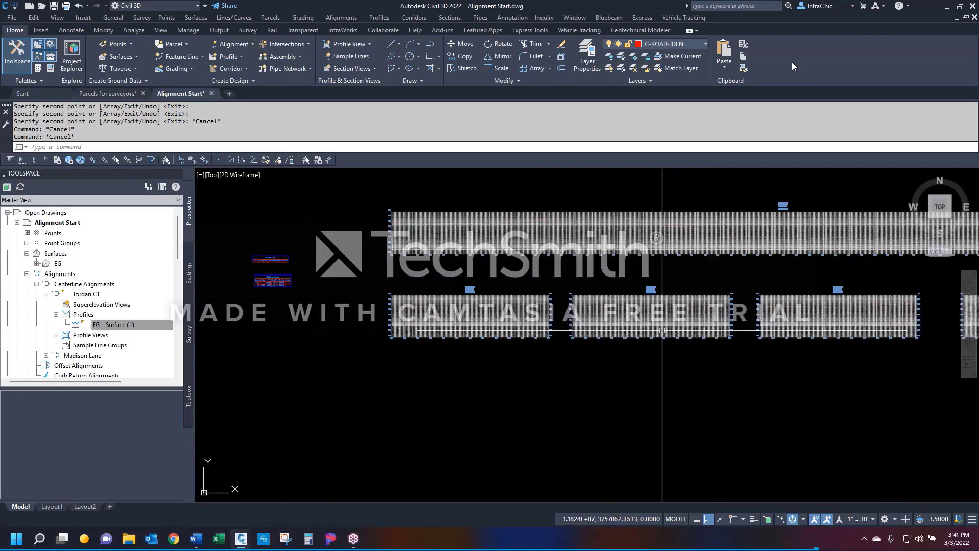
Step: Set the second profile view in the lower row to a user-specified station range from 16+00 to 22+00
{"action": "left_click", "coordinate": [662, 329]}
{"action": "right_click", "coordinate": [662, 329]}
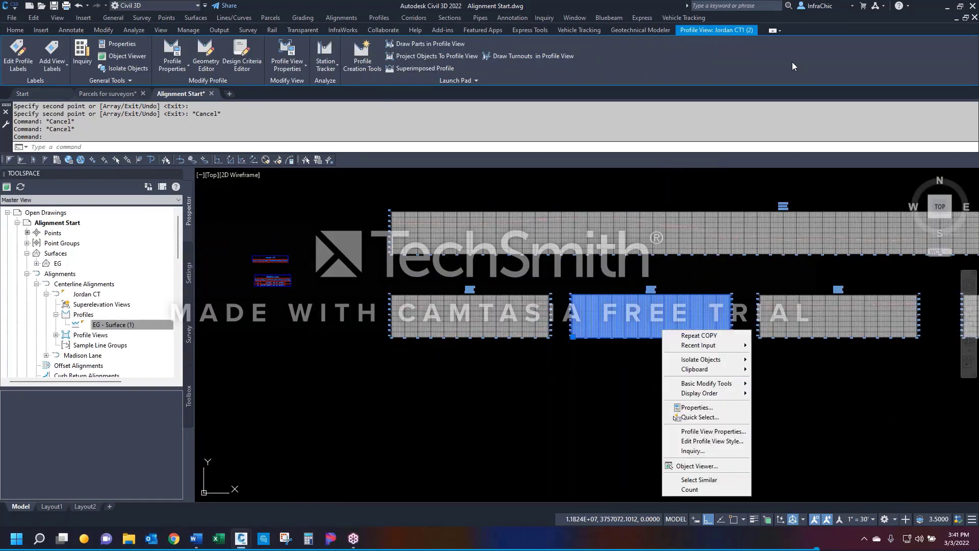
{"action": "left_click", "coordinate": [703, 432]}
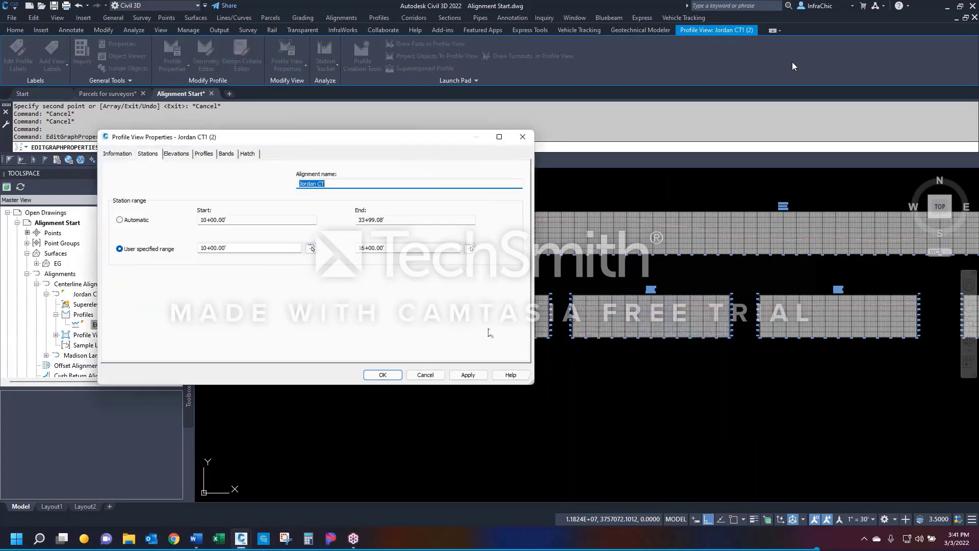
{"action": "left_click", "coordinate": [251, 247]}
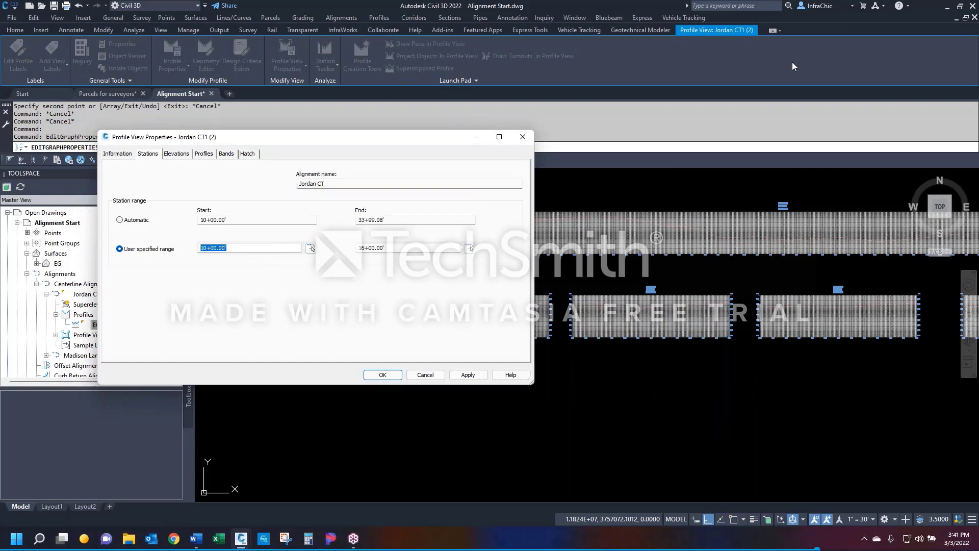
{"action": "key", "text": "Tab"}
{"action": "key", "text": "Tab"}
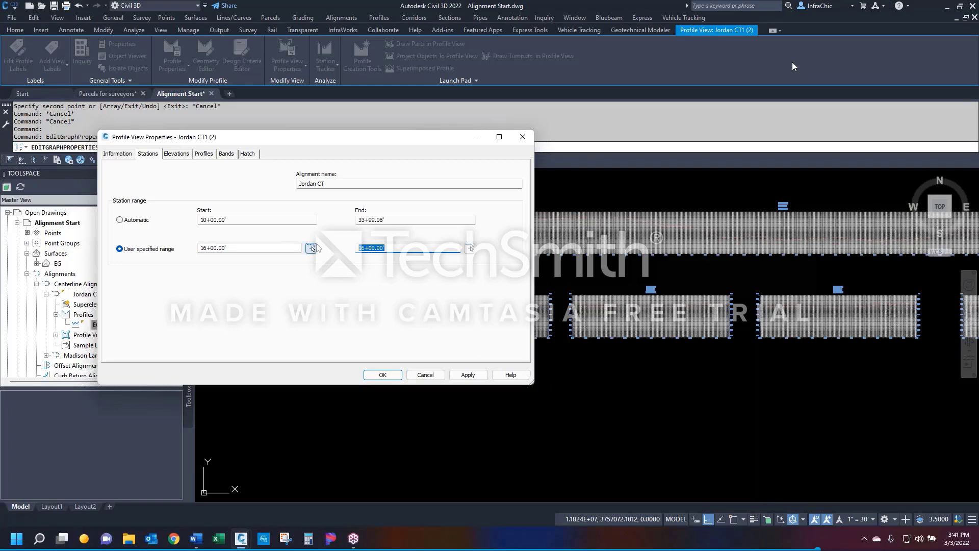
{"action": "type", "text": "22"}
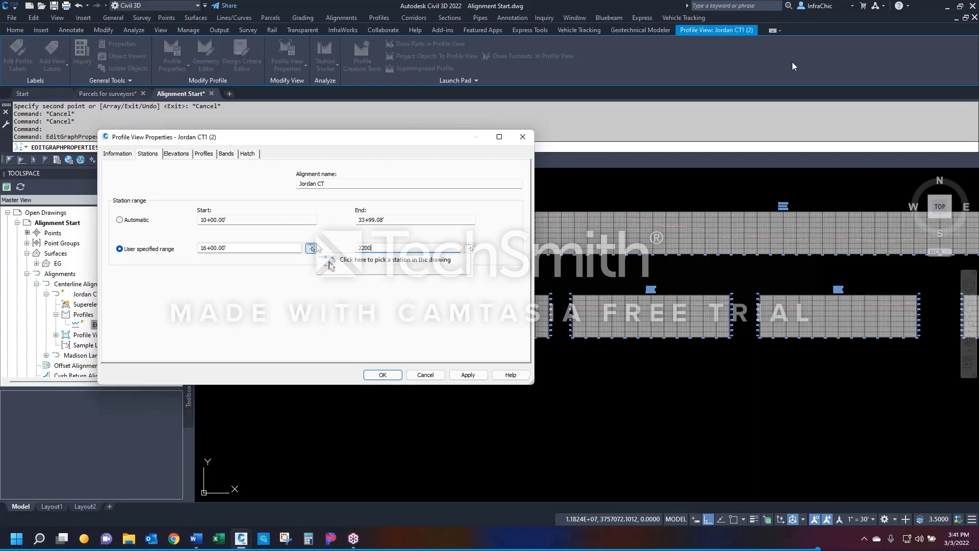
{"action": "type", "text": "00"}
{"action": "left_click", "coordinate": [382, 374]}
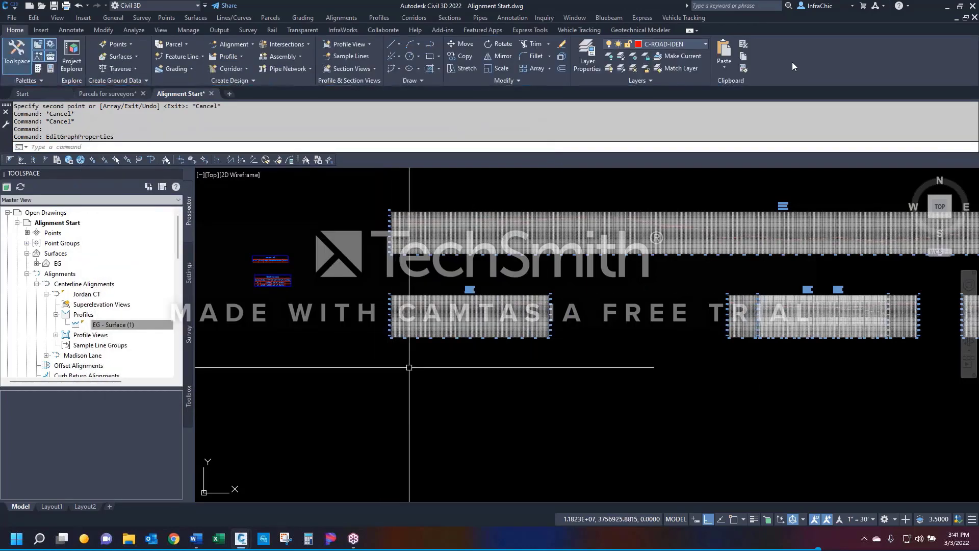
Step: Inspect where the 16+00 to 22+00 profile view overlaps its neighbour, and select that view
{"action": "scroll", "coordinate": [816, 319], "scroll_direction": "up", "scroll_amount": 6}
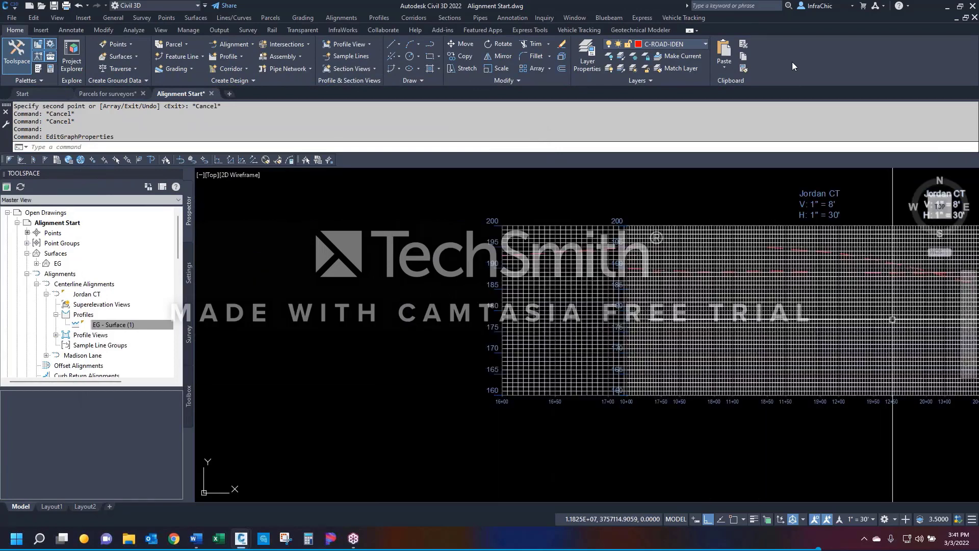
{"action": "scroll", "coordinate": [657, 318], "scroll_direction": "down", "scroll_amount": 4}
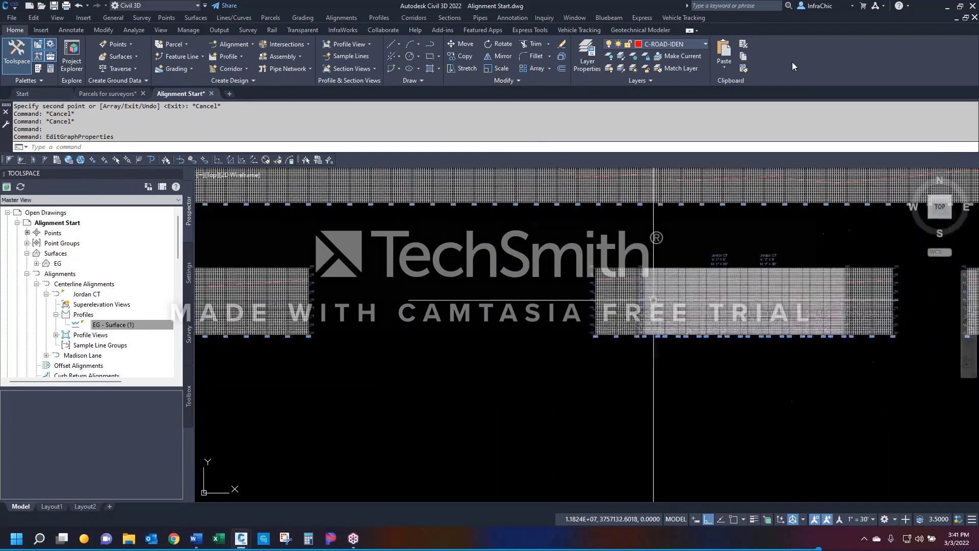
{"action": "left_click", "coordinate": [618, 317]}
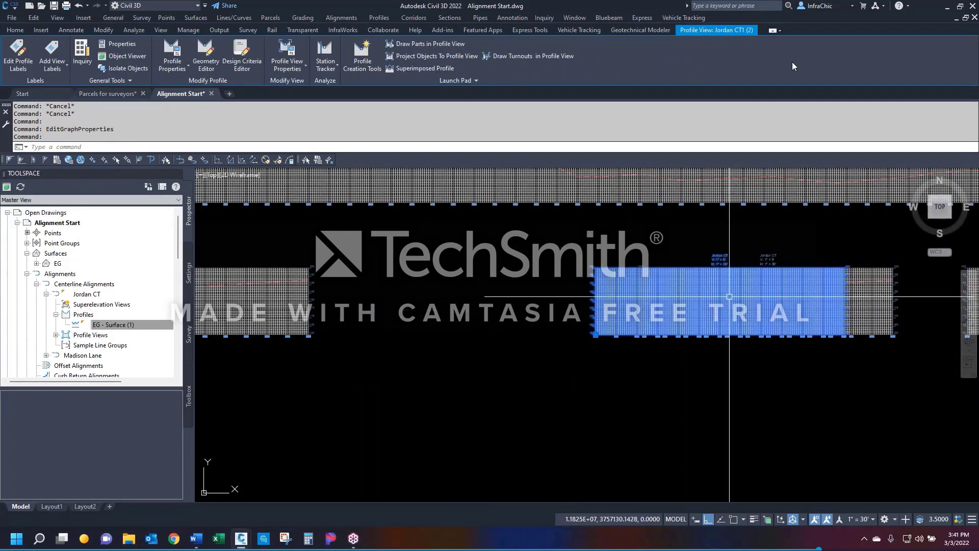
Step: Move the selected profile view horizontally until it sits just beside the first short profile view
{"action": "left_click", "coordinate": [594, 334]}
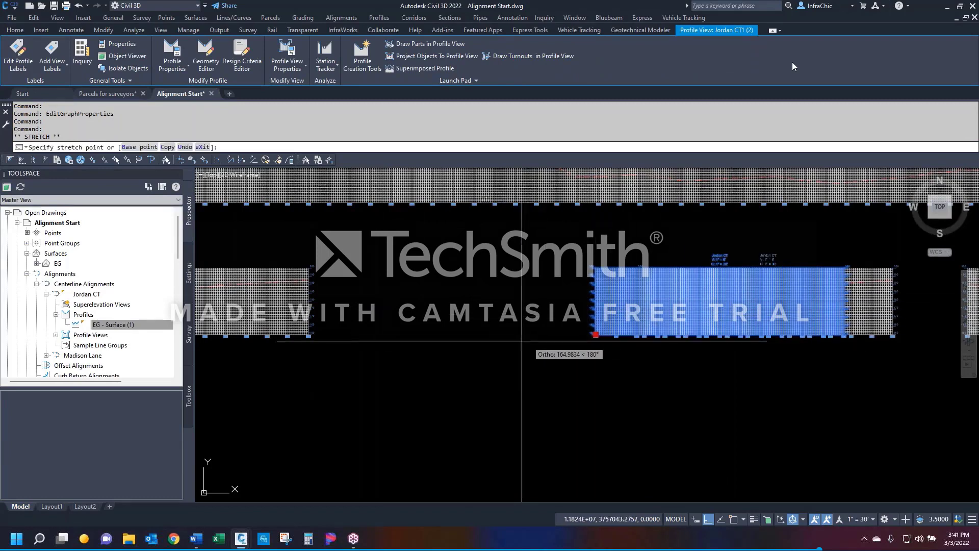
{"action": "left_click", "coordinate": [336, 335]}
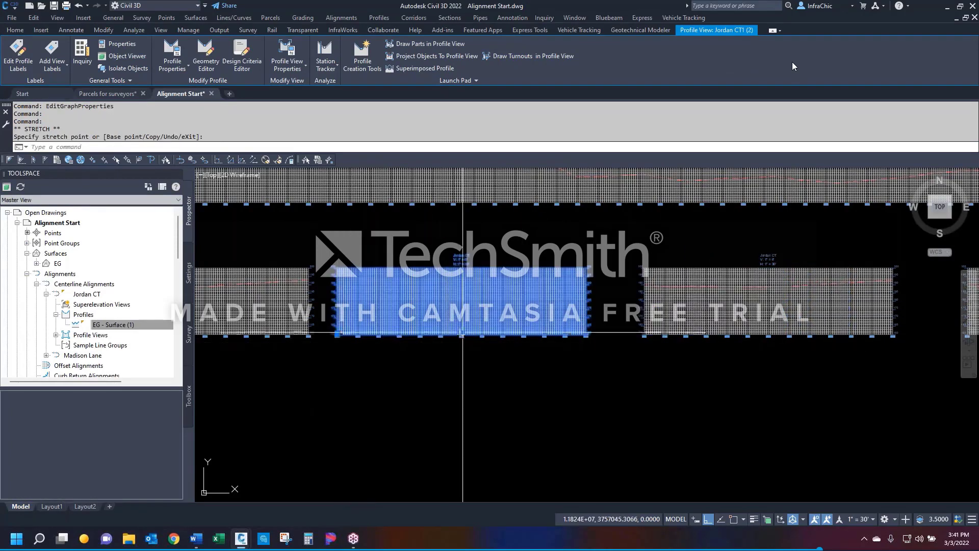
{"action": "key", "text": "Escape"}
Step: Set the third short Jordan CT profile view's user-specified station range to 22+00 through 28+00
{"action": "scroll", "coordinate": [679, 327], "scroll_direction": "up", "scroll_amount": 4}
{"action": "left_click", "coordinate": [634, 335]}
{"action": "right_click", "coordinate": [633, 335]}
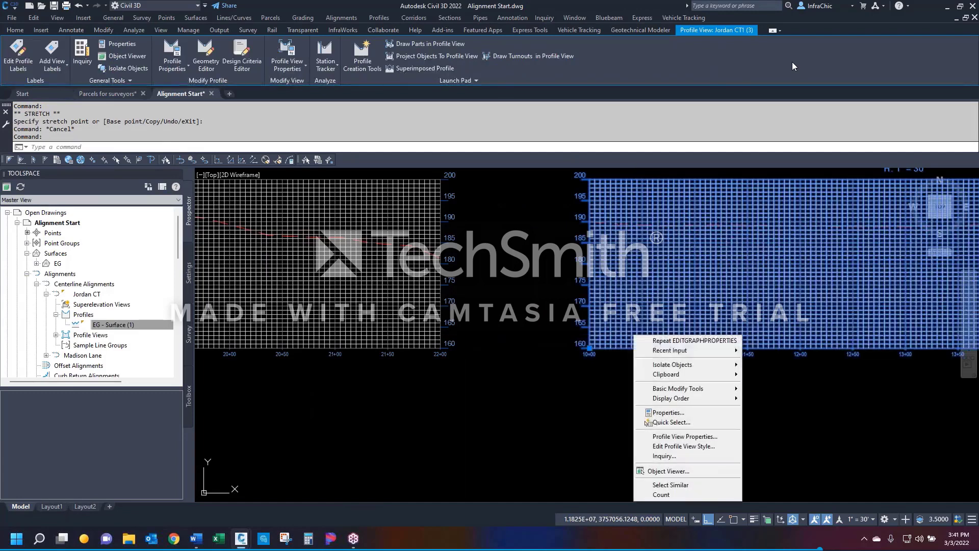
{"action": "left_click", "coordinate": [681, 436]}
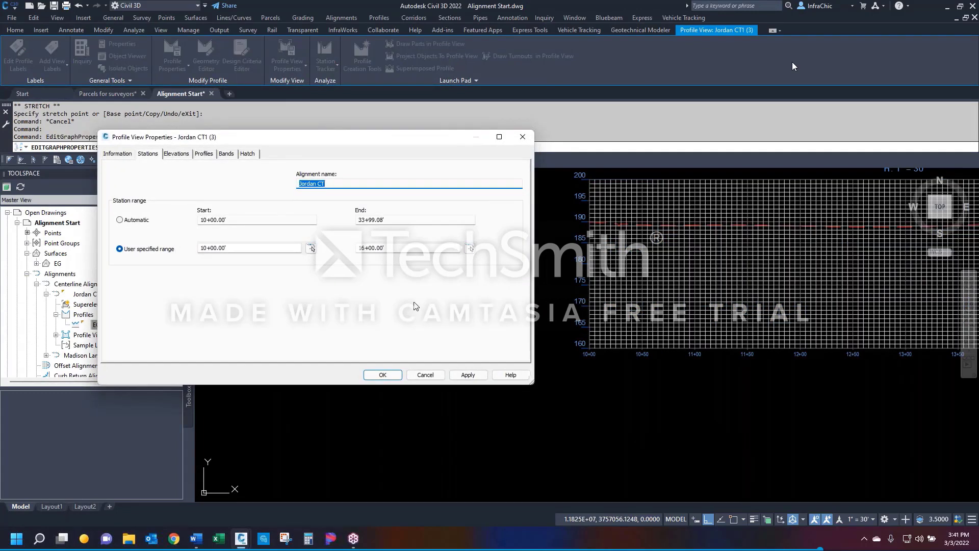
{"action": "double_click", "coordinate": [230, 250]}
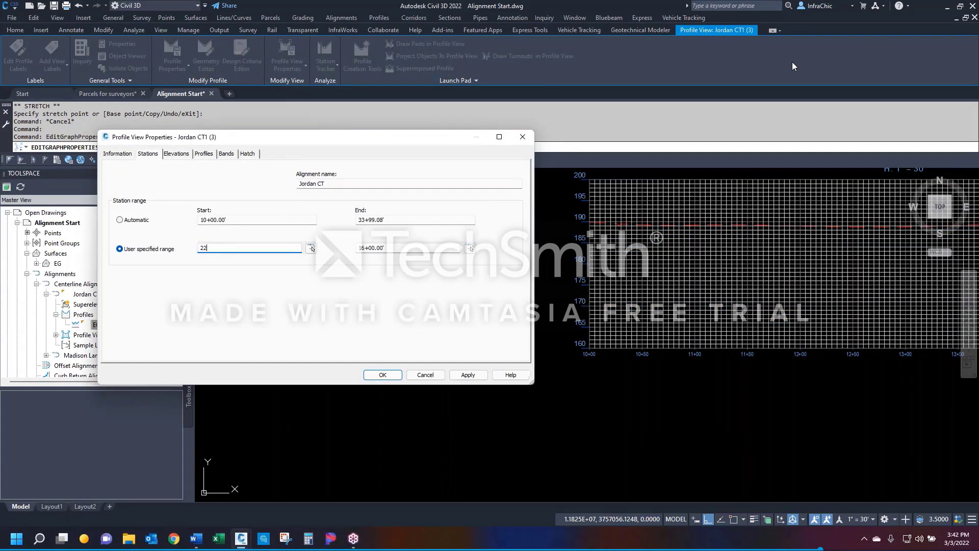
{"action": "type", "text": "2200"}
{"action": "key", "text": "Tab"}
{"action": "key", "text": "Tab"}
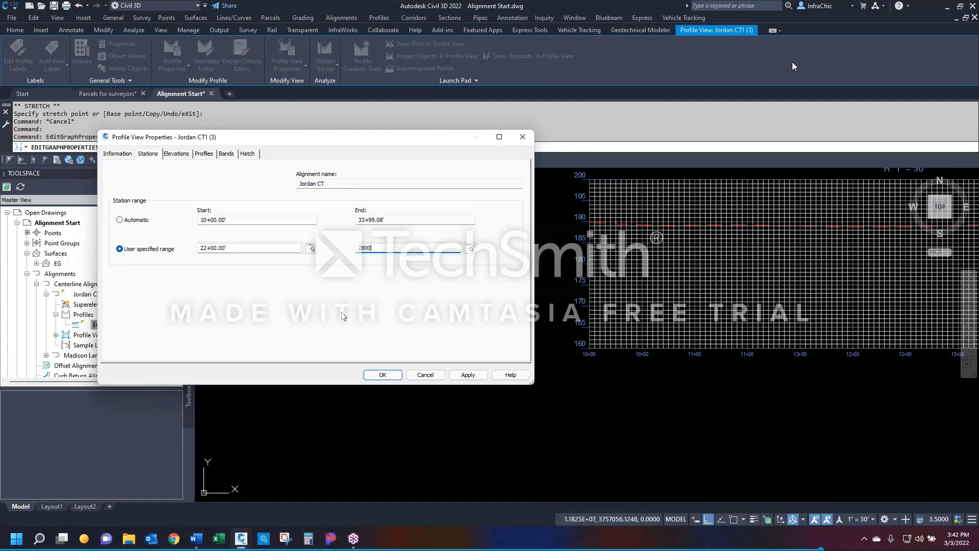
{"action": "left_click", "coordinate": [380, 376]}
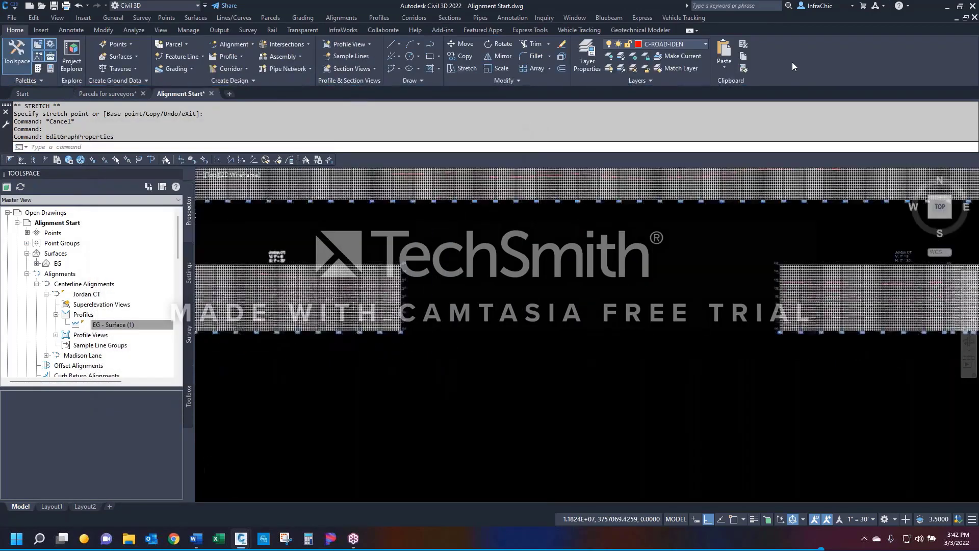
Step: Move the 22+00 to 28+00 profile view horizontally next to the second short profile view
{"action": "scroll", "coordinate": [481, 335], "scroll_direction": "up", "scroll_amount": 6}
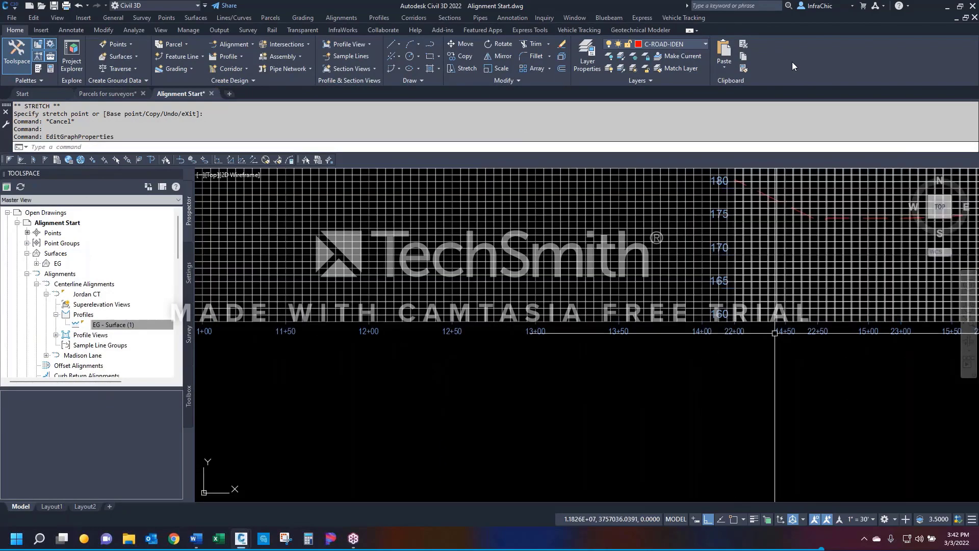
{"action": "left_click", "coordinate": [738, 331]}
{"action": "scroll", "coordinate": [752, 359], "scroll_direction": "down", "scroll_amount": 5}
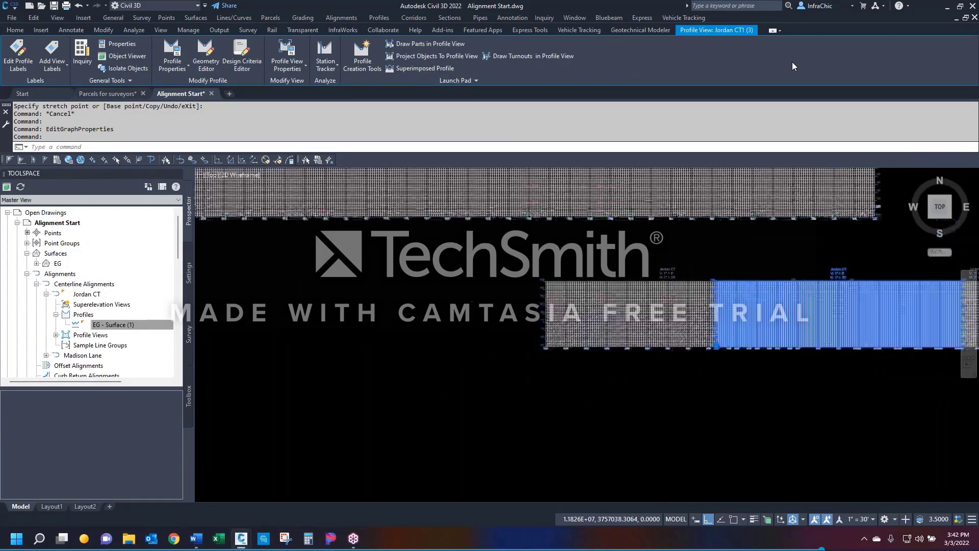
{"action": "left_click", "coordinate": [693, 347]}
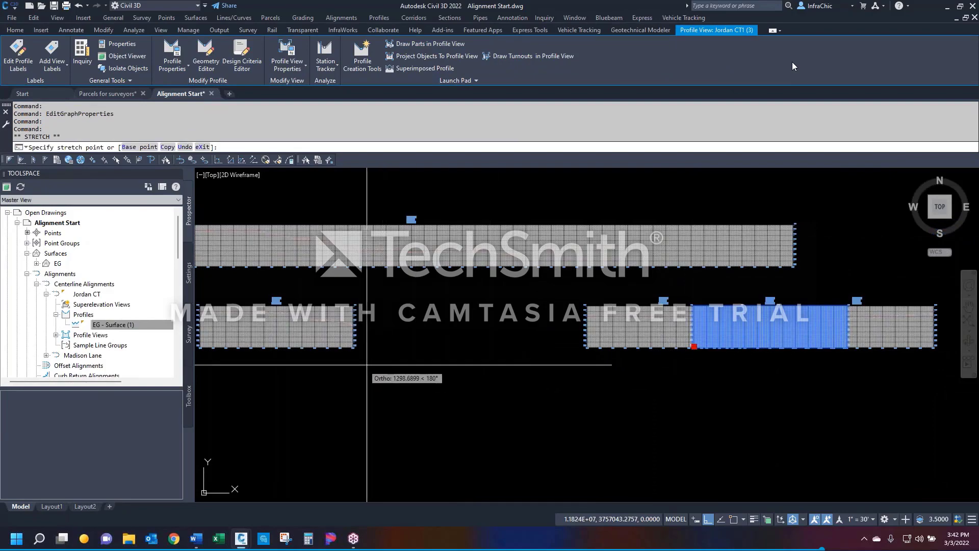
{"action": "key", "text": "Escape"}
{"action": "key", "text": "Escape"}
Step: Set the fourth short Jordan CT profile view's user-specified station range to 28+00 through 34+00
{"action": "scroll", "coordinate": [515, 350], "scroll_direction": "up", "scroll_amount": 4}
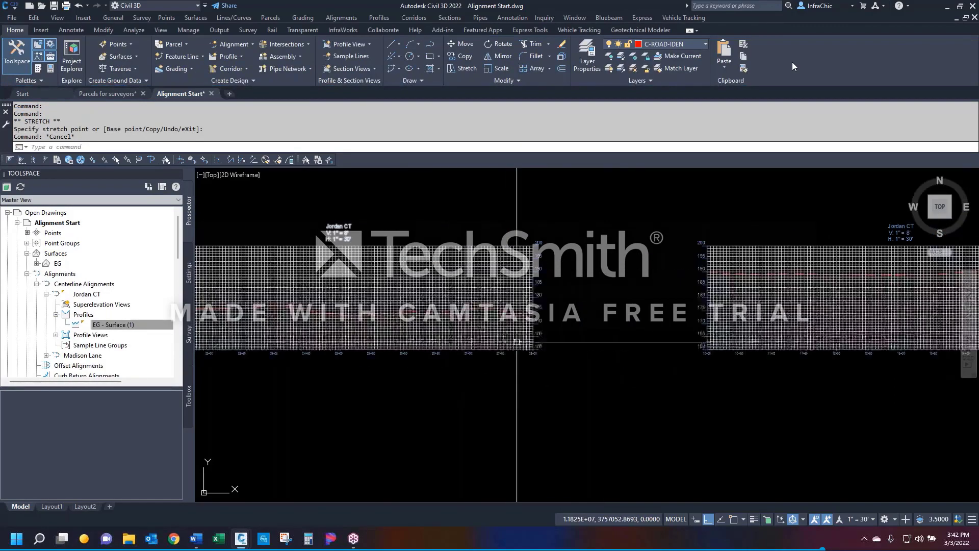
{"action": "scroll", "coordinate": [597, 336], "scroll_direction": "up", "scroll_amount": 5}
{"action": "scroll", "coordinate": [480, 336], "scroll_direction": "down", "scroll_amount": 5}
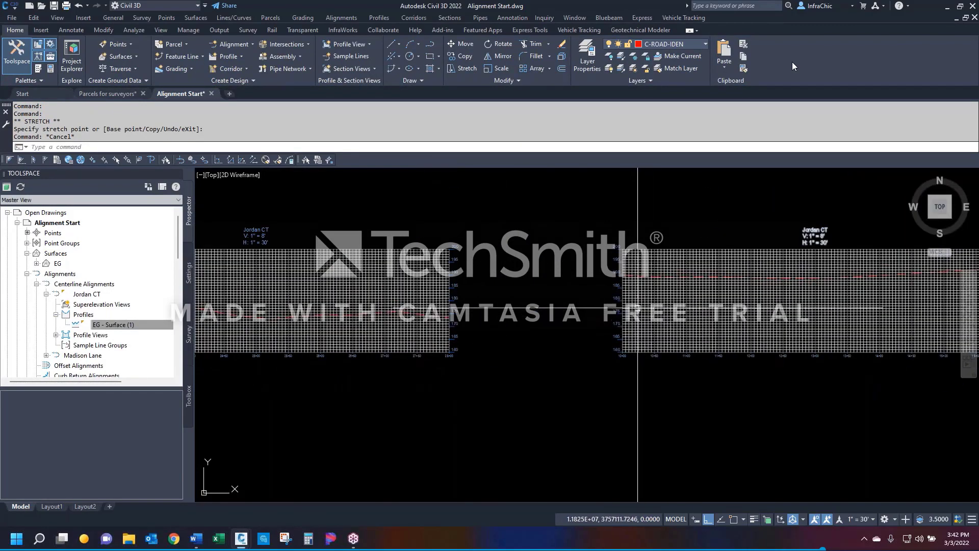
{"action": "scroll", "coordinate": [625, 311], "scroll_direction": "down", "scroll_amount": 4}
{"action": "left_click", "coordinate": [623, 311]}
{"action": "right_click", "coordinate": [624, 312]}
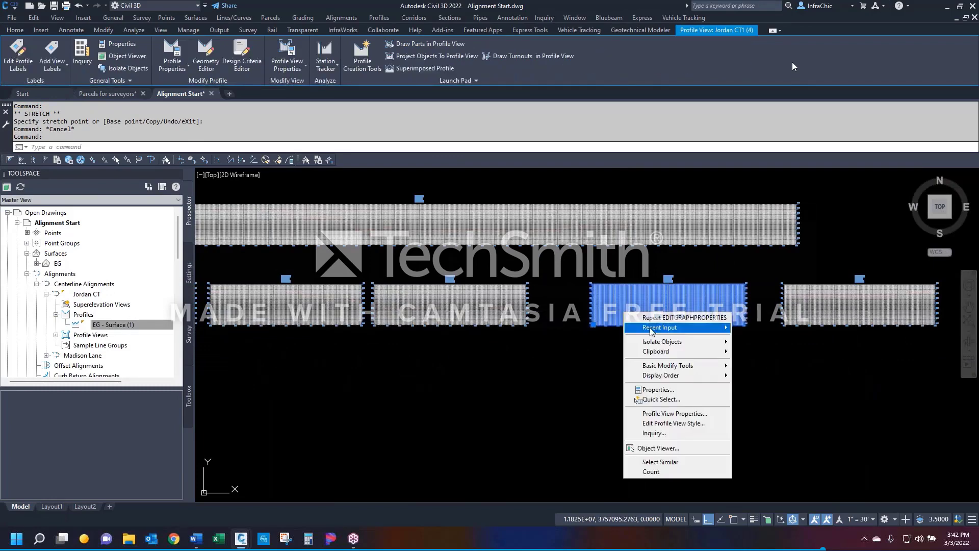
{"action": "left_click", "coordinate": [663, 414]}
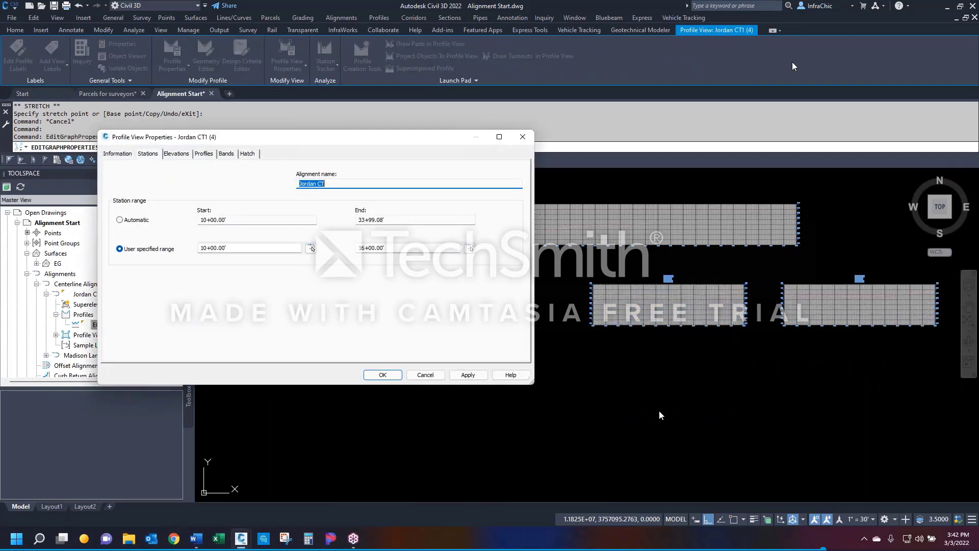
{"action": "left_click_drag", "start_coordinate": [236, 250], "coordinate": [136, 246]}
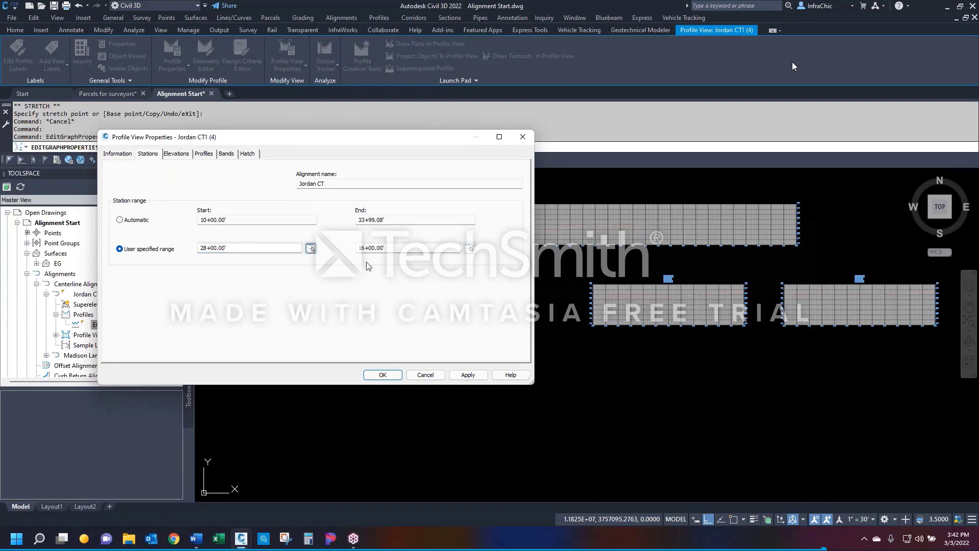
{"action": "key", "text": "Tab"}
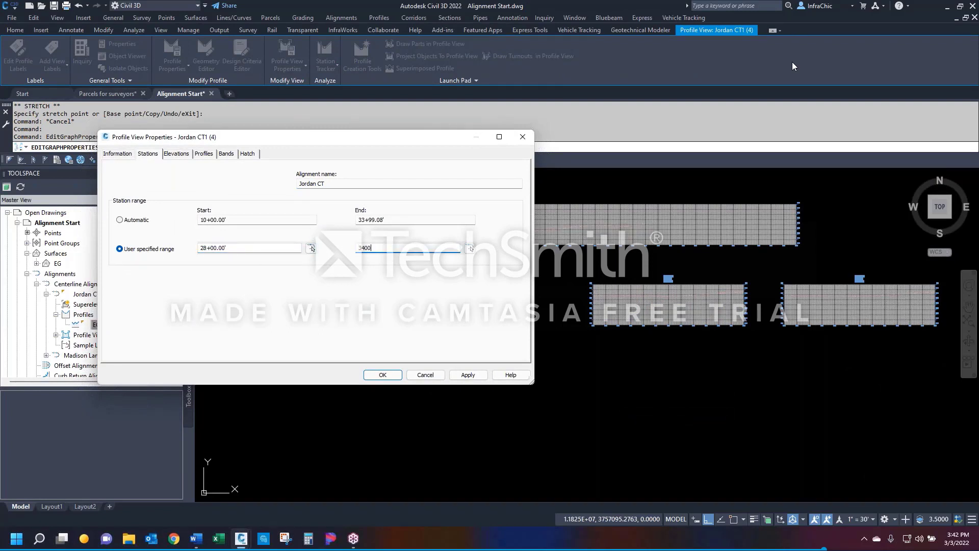
{"action": "left_click", "coordinate": [383, 375]}
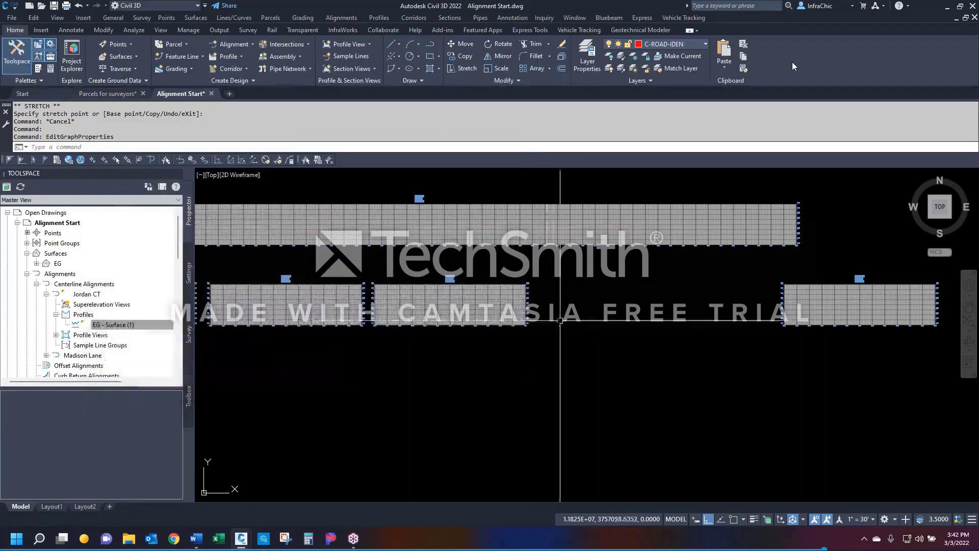
Step: Move the 28+00 to 34+00 profile view horizontally into the row beside the third short profile view
{"action": "scroll", "coordinate": [826, 325], "scroll_direction": "up", "scroll_amount": 8}
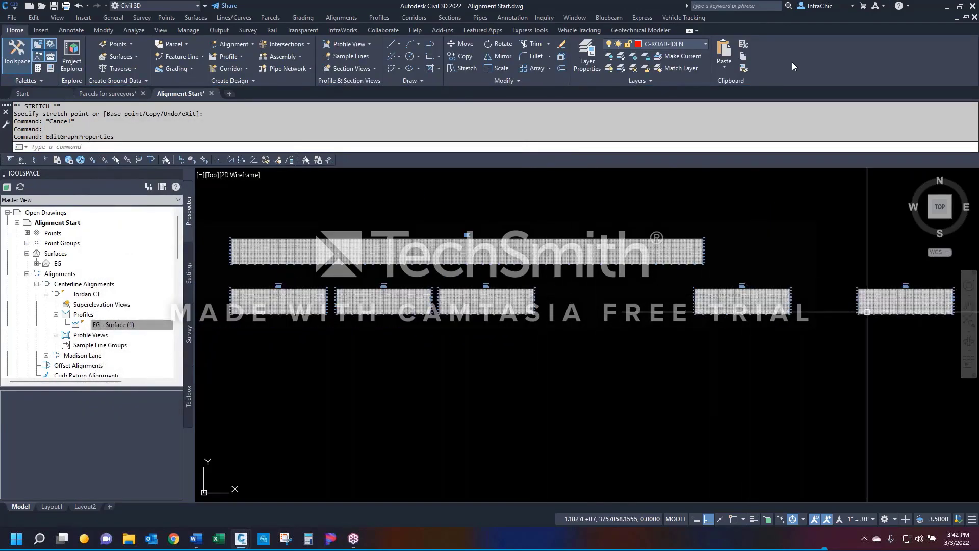
{"action": "left_click", "coordinate": [826, 325]}
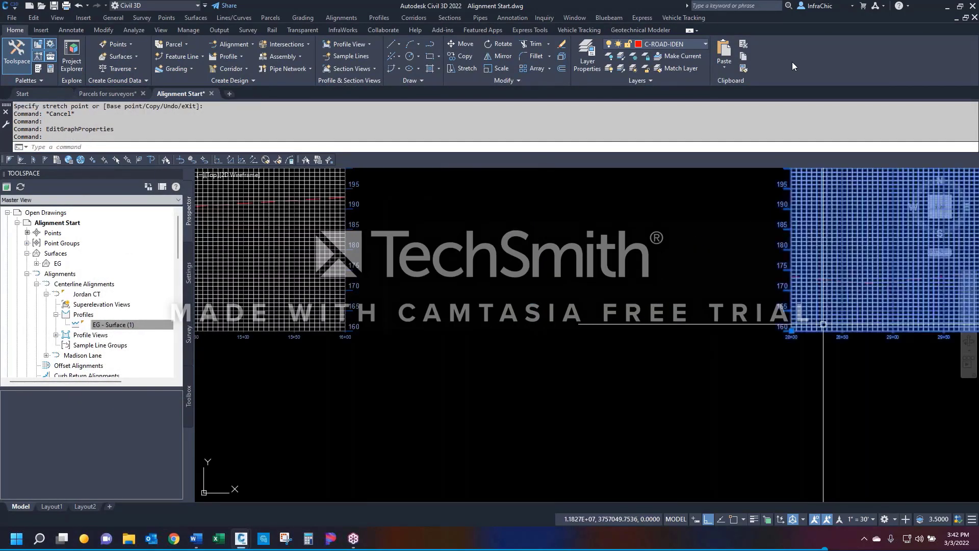
{"action": "scroll", "coordinate": [826, 325], "scroll_direction": "down", "scroll_amount": 4}
{"action": "left_click", "coordinate": [814, 326]}
{"action": "scroll", "coordinate": [814, 326], "scroll_direction": "down", "scroll_amount": 3}
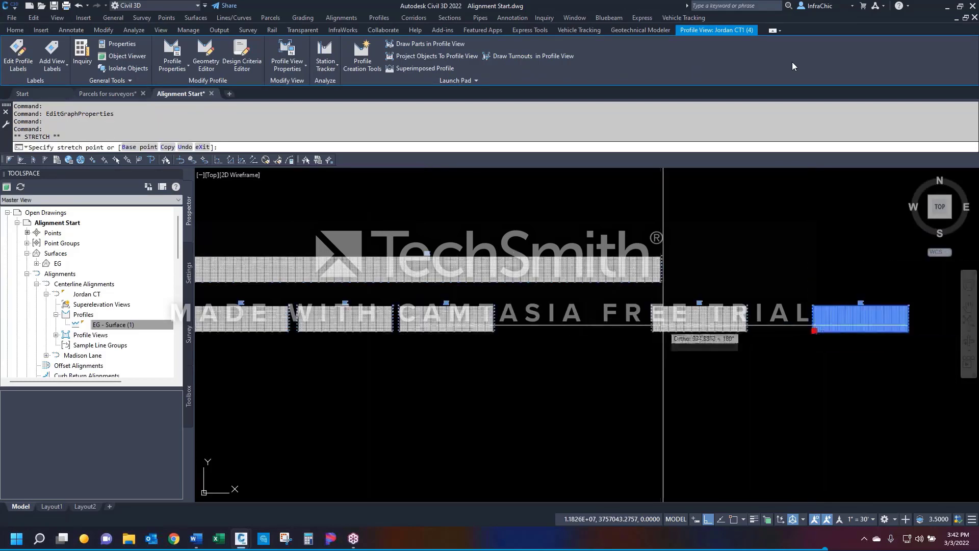
{"action": "key", "text": "Escape"}
Step: Set the last short Jordan CT profile view's user-specified station range to 34+00 through 40+00
{"action": "scroll", "coordinate": [653, 328], "scroll_direction": "up", "scroll_amount": 4}
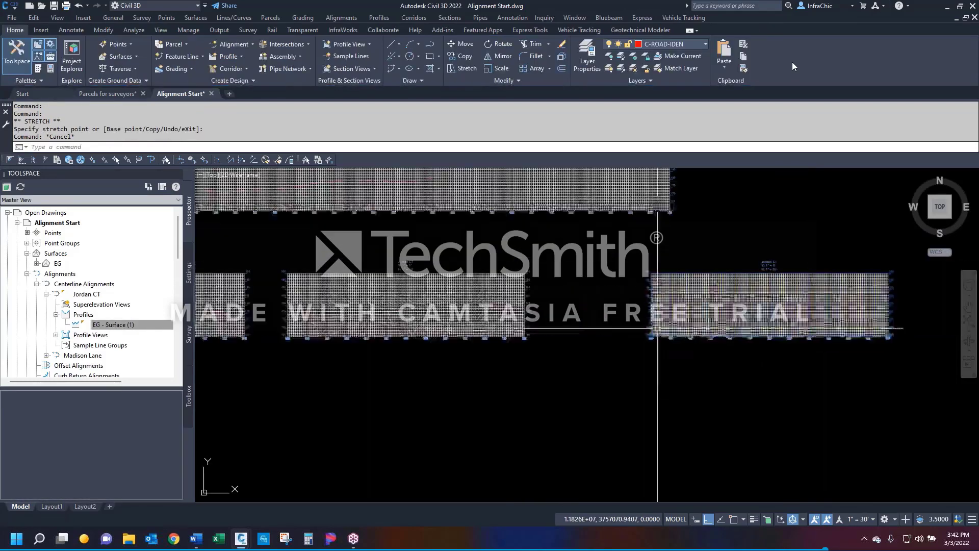
{"action": "left_click", "coordinate": [656, 327]}
{"action": "right_click", "coordinate": [658, 328]}
{"action": "left_click", "coordinate": [689, 431]}
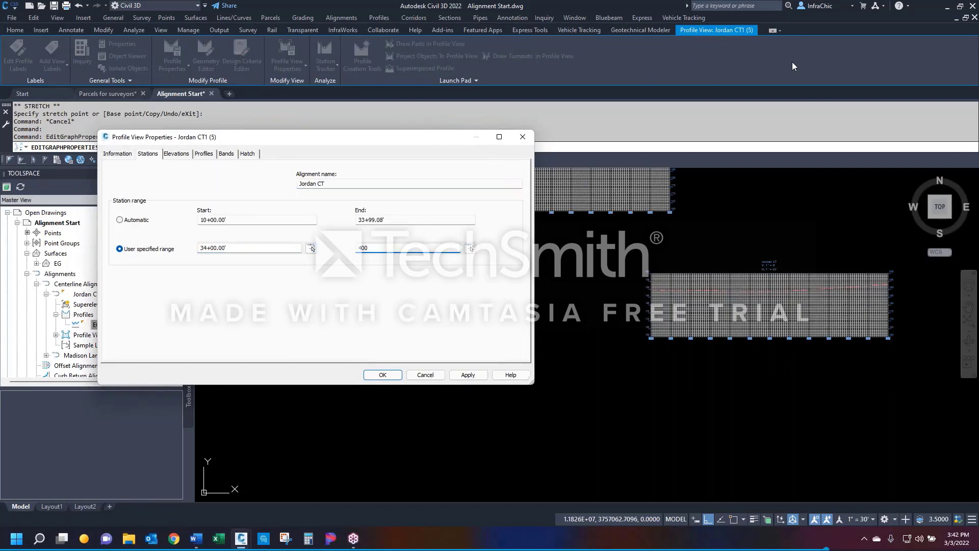
{"action": "left_click", "coordinate": [381, 374]}
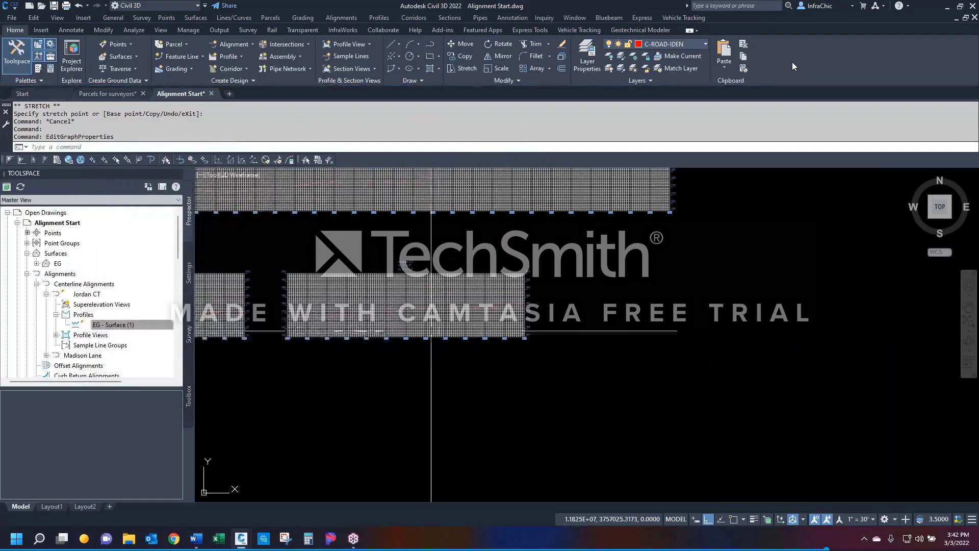
Step: Move the profile view starting at 34+00 horizontally to the end of the row, beside the fourth short view
{"action": "left_click", "coordinate": [600, 333]}
{"action": "left_click", "coordinate": [598, 331]}
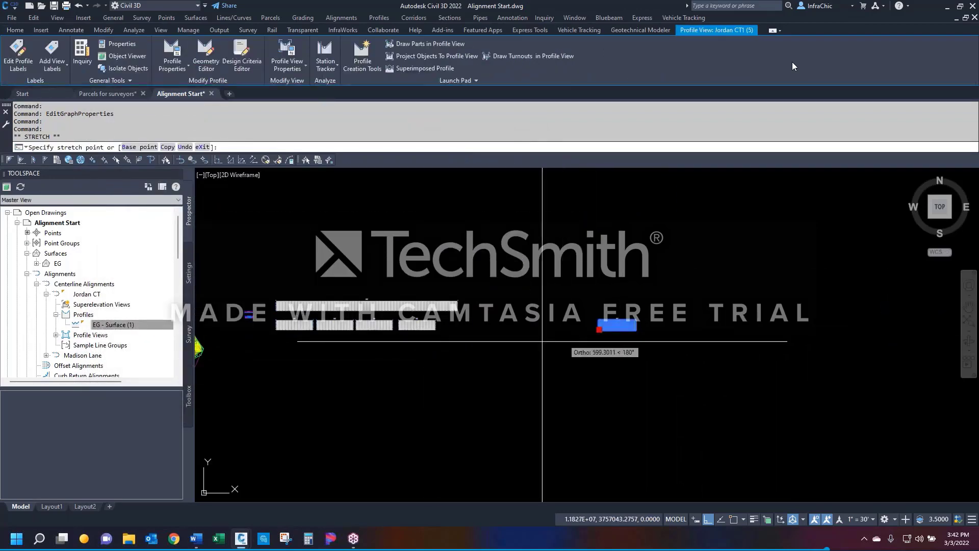
{"action": "scroll", "coordinate": [439, 332], "scroll_direction": "up", "scroll_amount": 4}
{"action": "left_click", "coordinate": [443, 334]}
{"action": "key", "text": "Escape"}
{"action": "scroll", "coordinate": [622, 357], "scroll_direction": "down", "scroll_amount": 3}
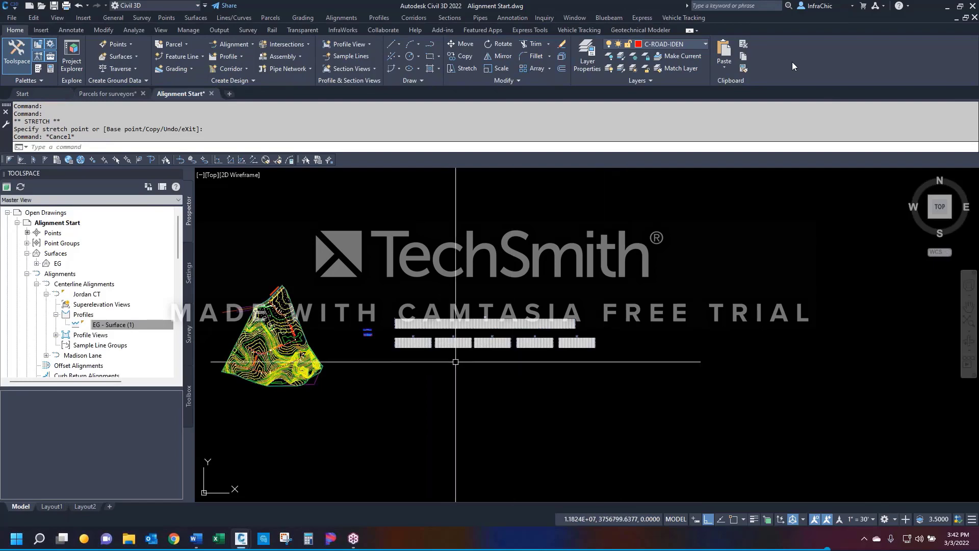
Step: Import the EG-ST-ARM label set for the EG surface profile in the first short profile view and apply it
{"action": "scroll", "coordinate": [452, 337], "scroll_direction": "up", "scroll_amount": 6}
{"action": "mouse_move", "coordinate": [403, 336]}
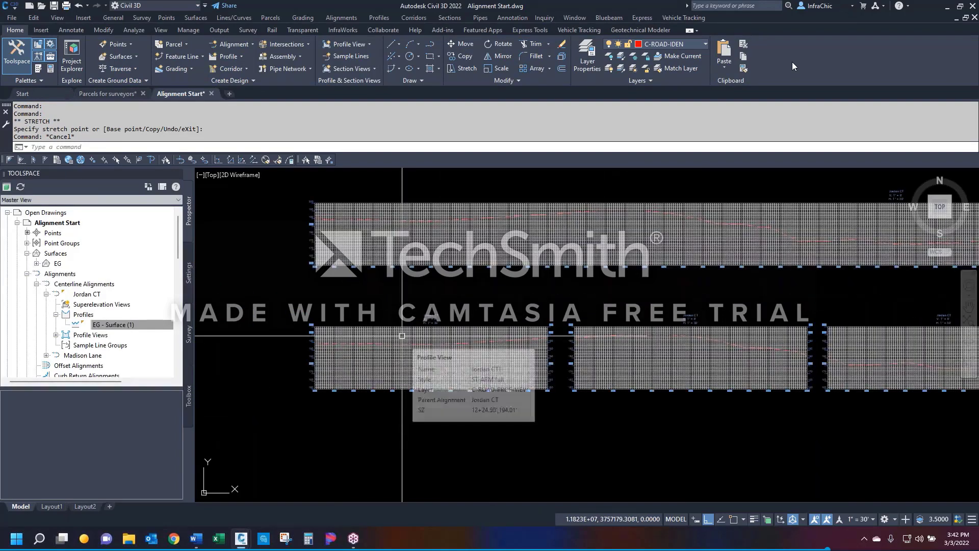
{"action": "left_click", "coordinate": [358, 341]}
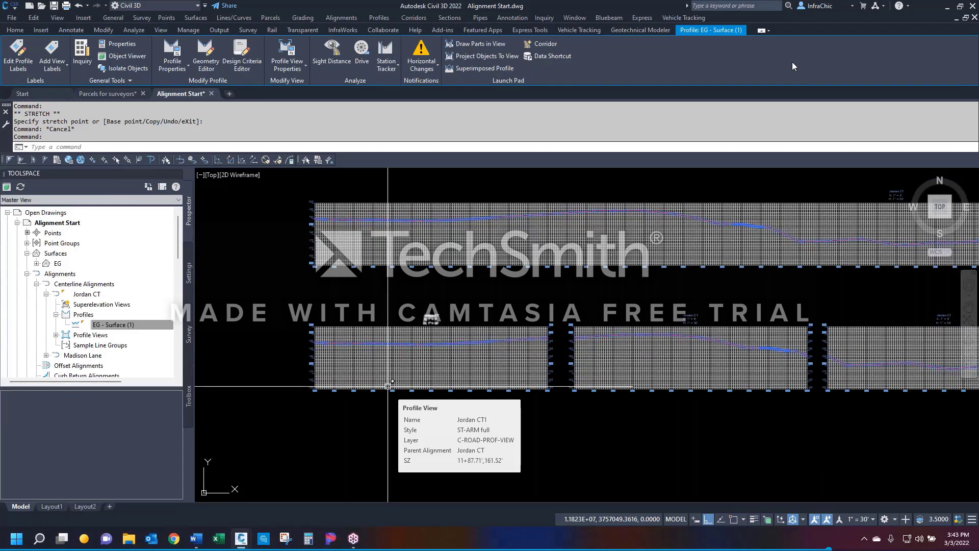
{"action": "right_click", "coordinate": [351, 346]}
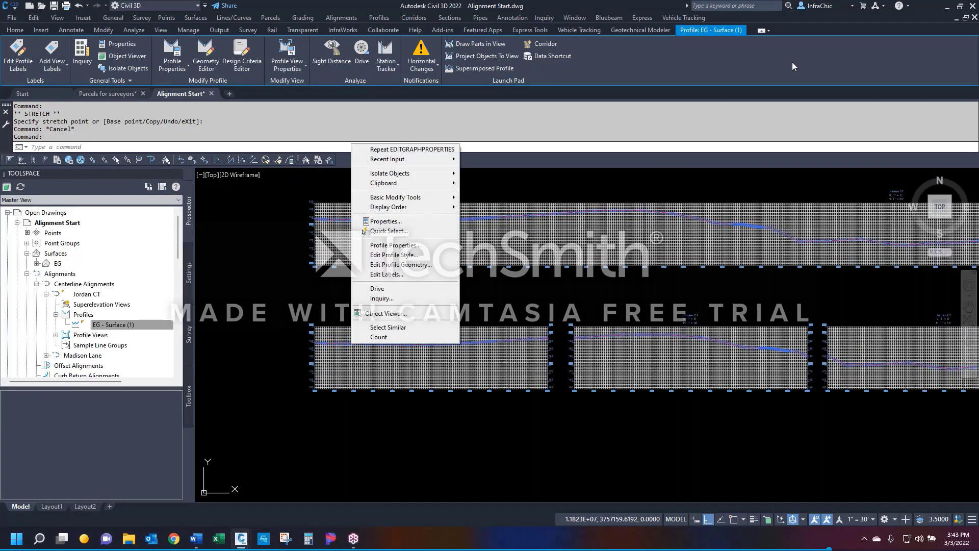
{"action": "left_click", "coordinate": [396, 276]}
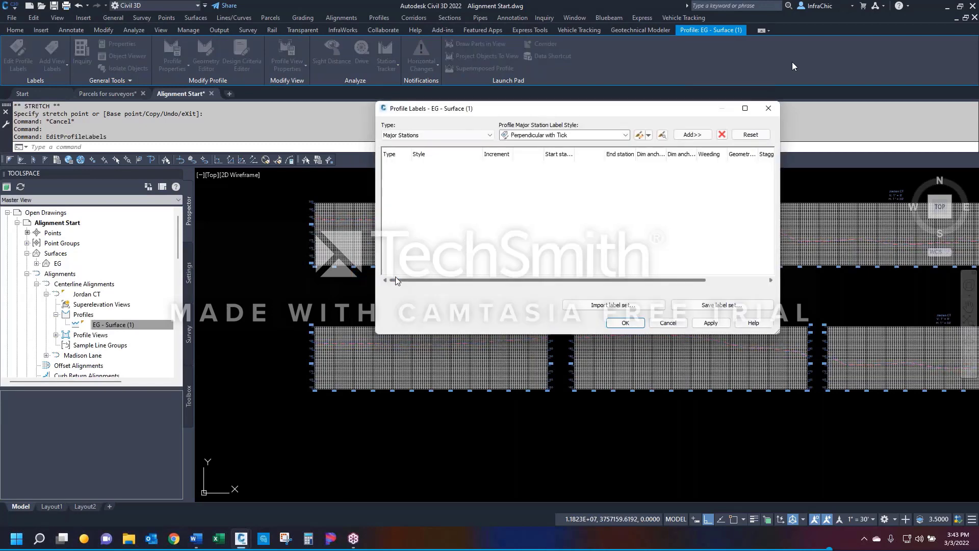
{"action": "left_click", "coordinate": [600, 306]}
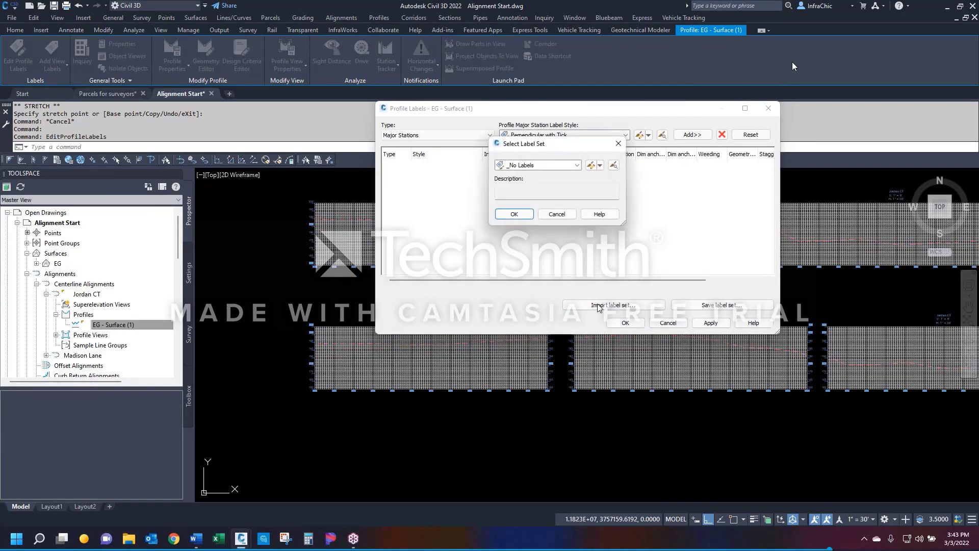
{"action": "left_click", "coordinate": [547, 166]}
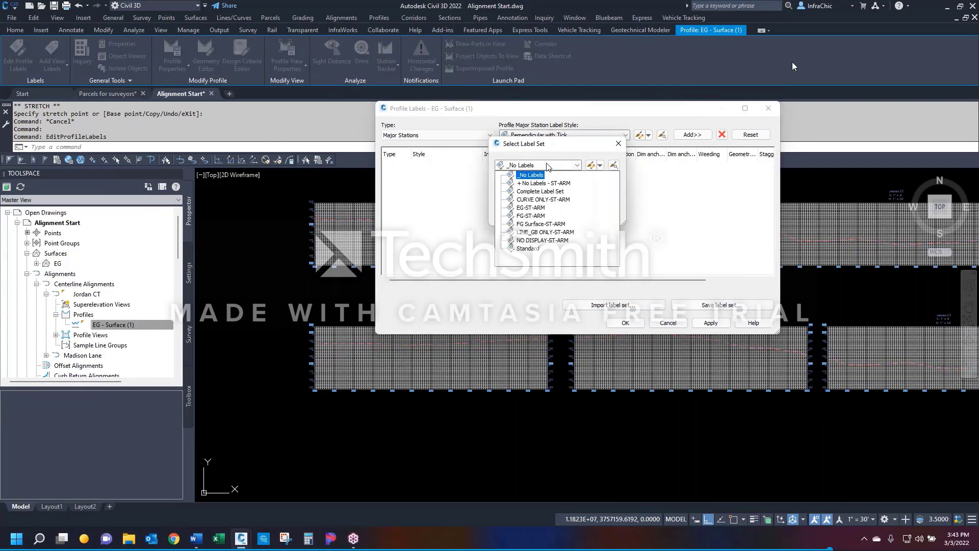
{"action": "left_click", "coordinate": [528, 207]}
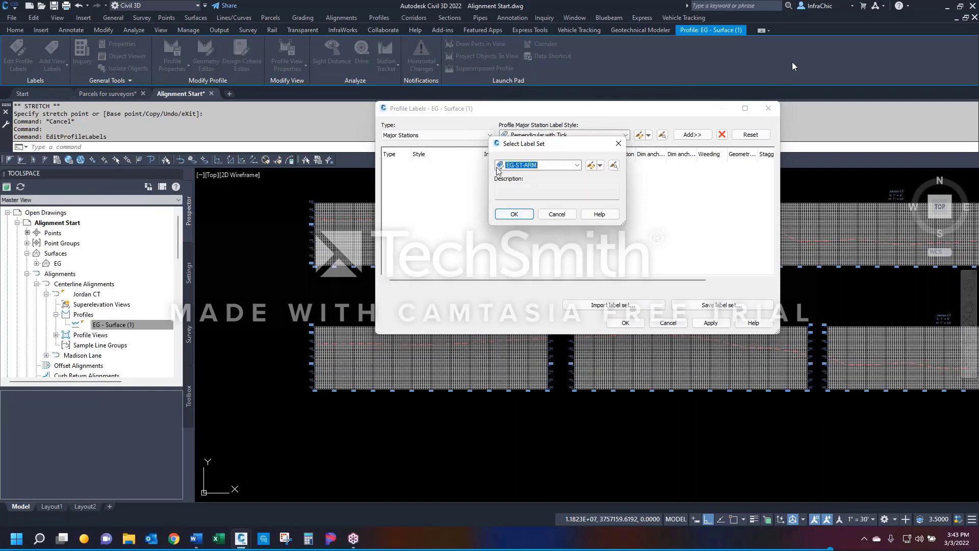
{"action": "left_click", "coordinate": [516, 215]}
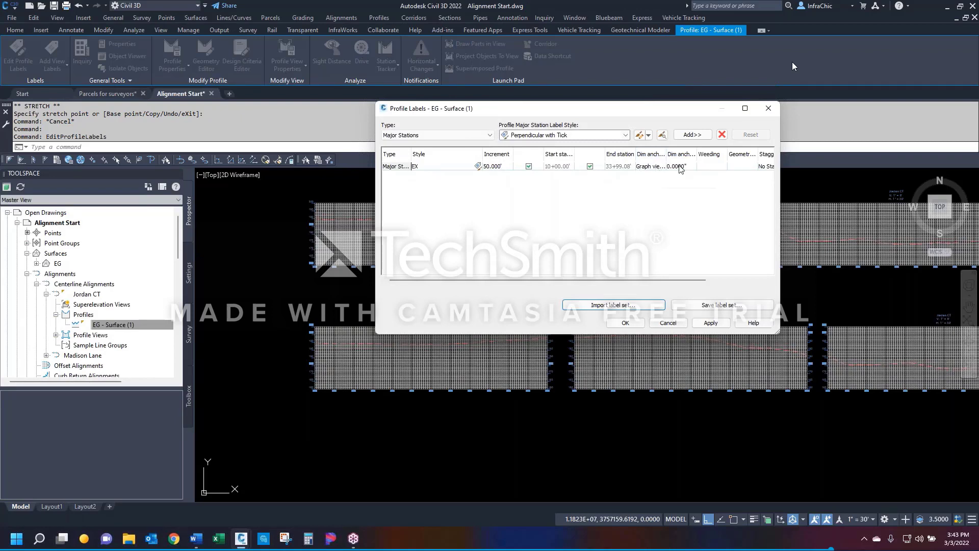
{"action": "left_click", "coordinate": [624, 322]}
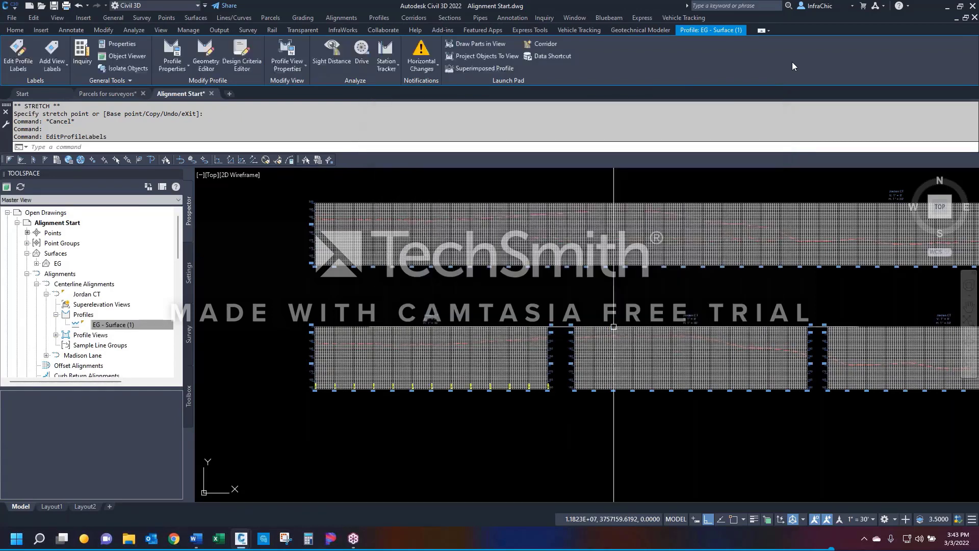
{"action": "key", "text": "Escape"}
Step: Import the EG-ST-ARM label set for the EG surface profile in the second short profile view and apply it
{"action": "left_click", "coordinate": [617, 336]}
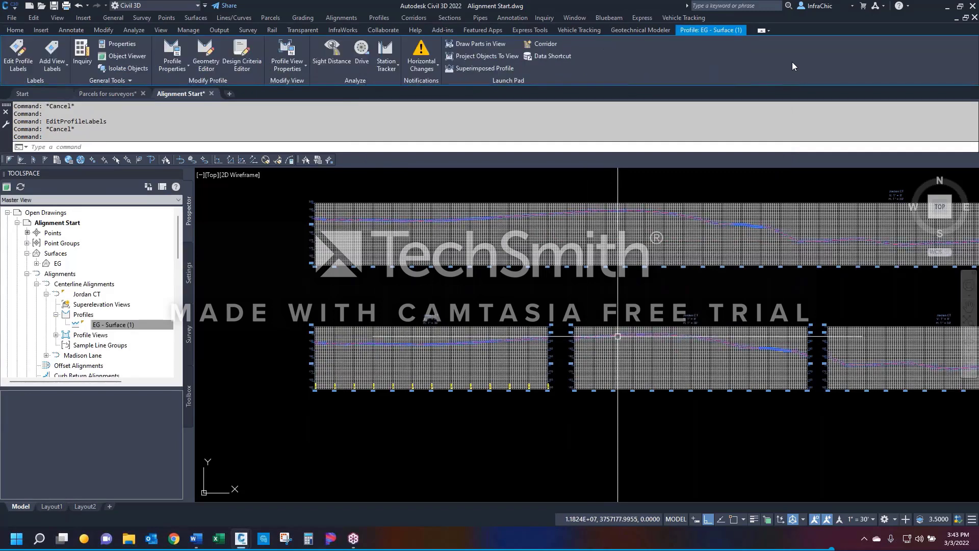
{"action": "right_click", "coordinate": [617, 336]}
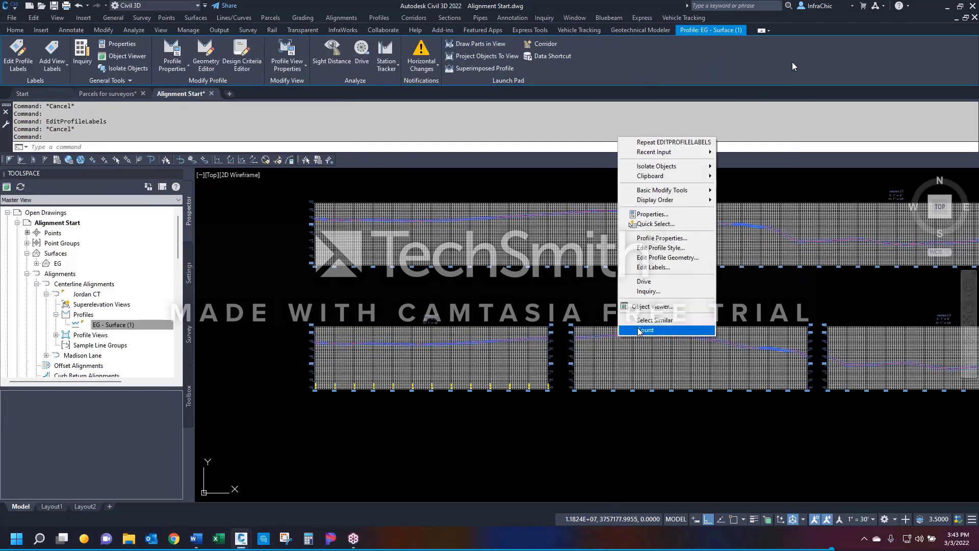
{"action": "left_click", "coordinate": [644, 268]}
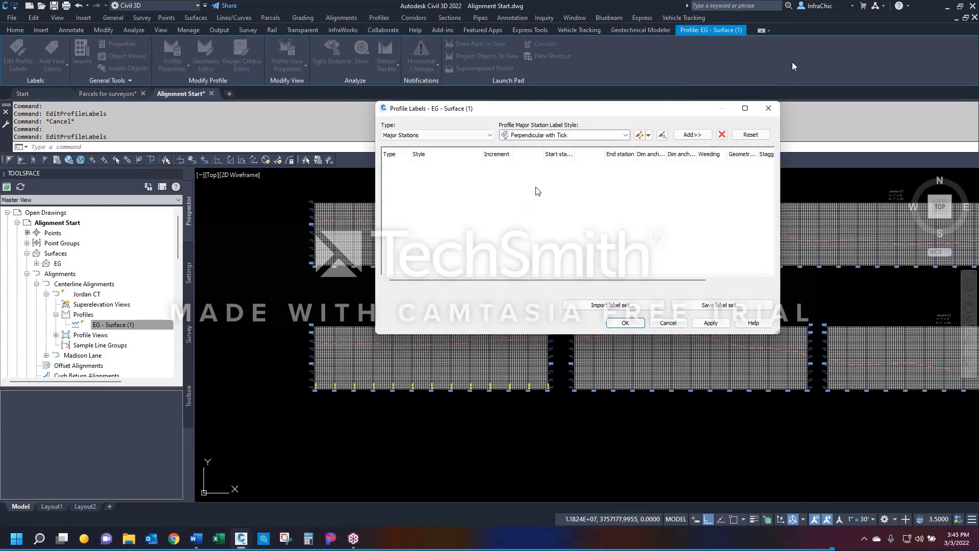
{"action": "left_click", "coordinate": [588, 304]}
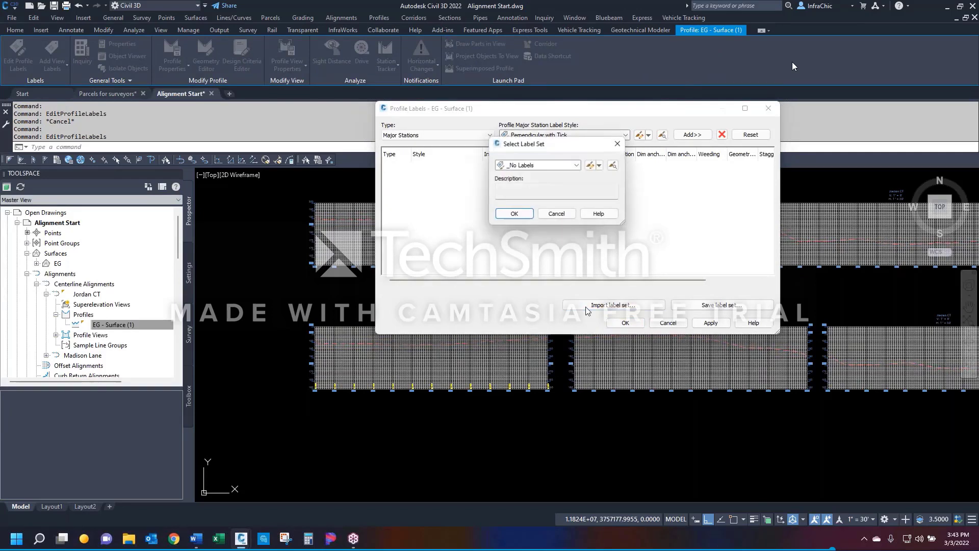
{"action": "left_click", "coordinate": [543, 166]}
{"action": "left_click", "coordinate": [541, 216]}
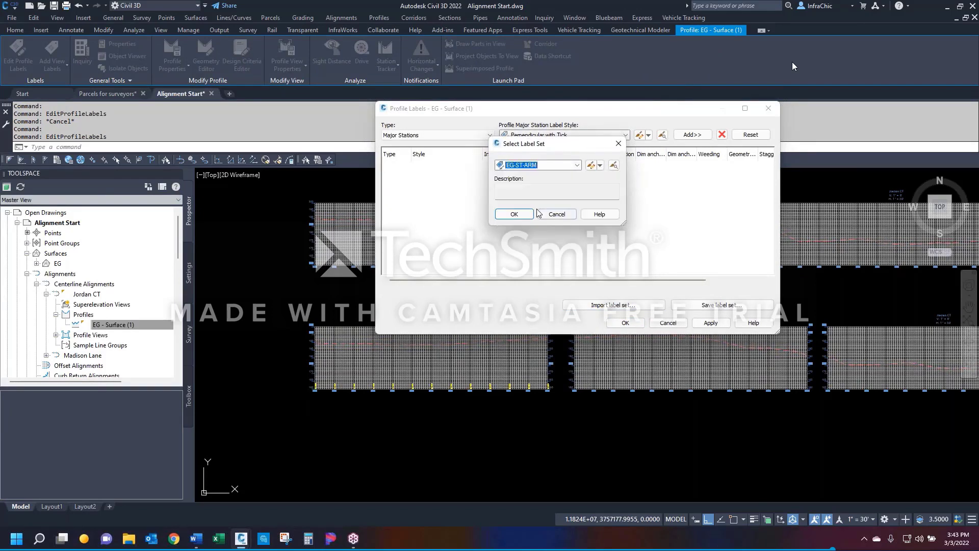
{"action": "left_click", "coordinate": [515, 215]}
{"action": "left_click", "coordinate": [625, 323]}
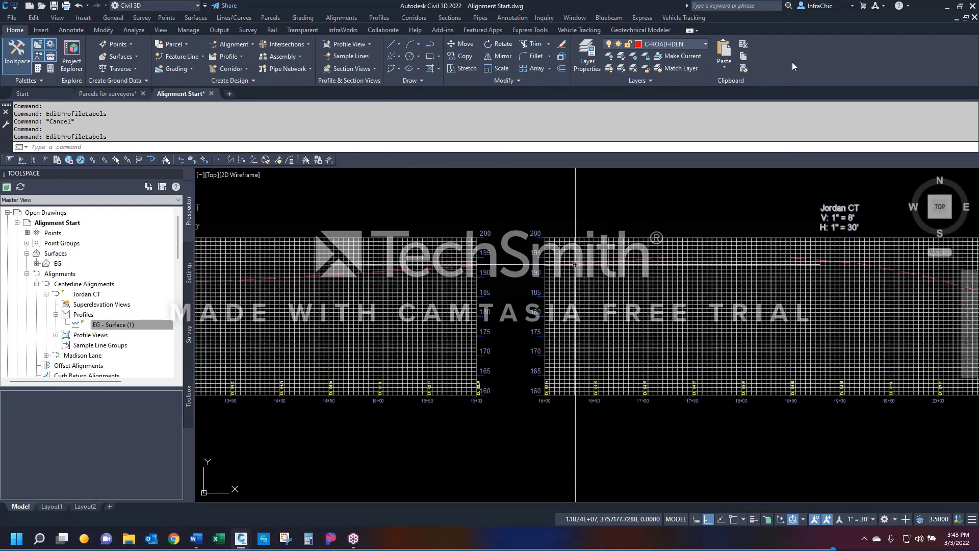
Step: Import the EG-ST-ARM label set for the EG surface profile in the third short profile view and apply it
{"action": "scroll", "coordinate": [592, 376], "scroll_direction": "down", "scroll_amount": 5}
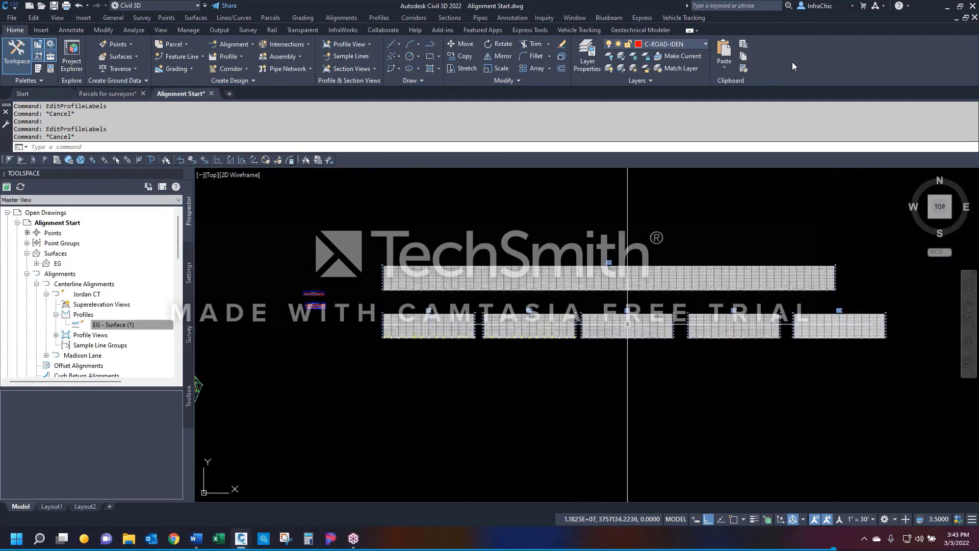
{"action": "left_click", "coordinate": [603, 322]}
{"action": "right_click", "coordinate": [603, 322]}
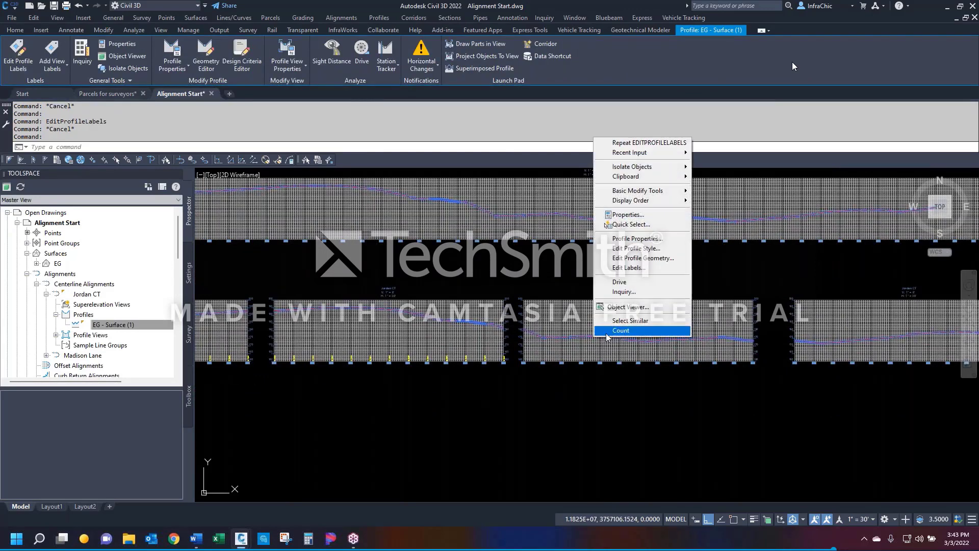
{"action": "left_click", "coordinate": [630, 269]}
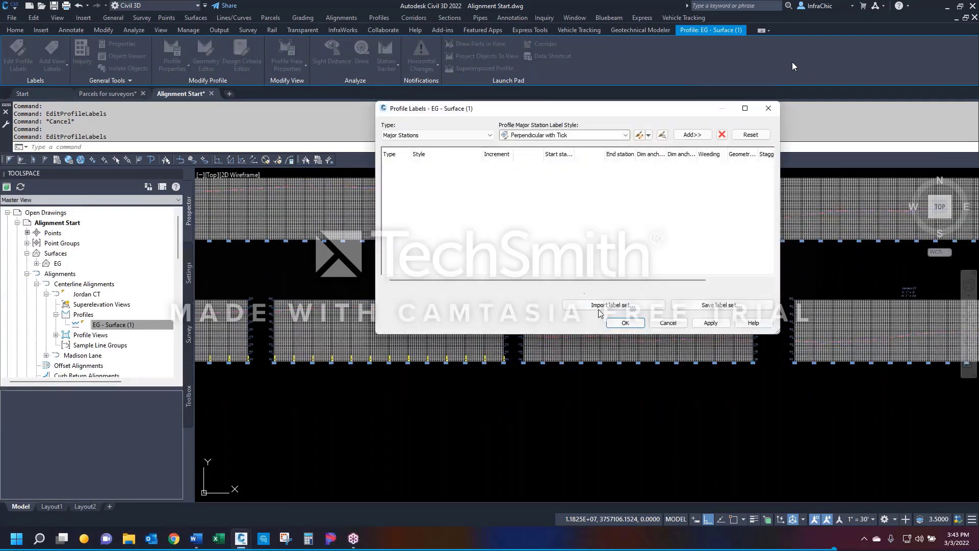
{"action": "left_click", "coordinate": [523, 165]}
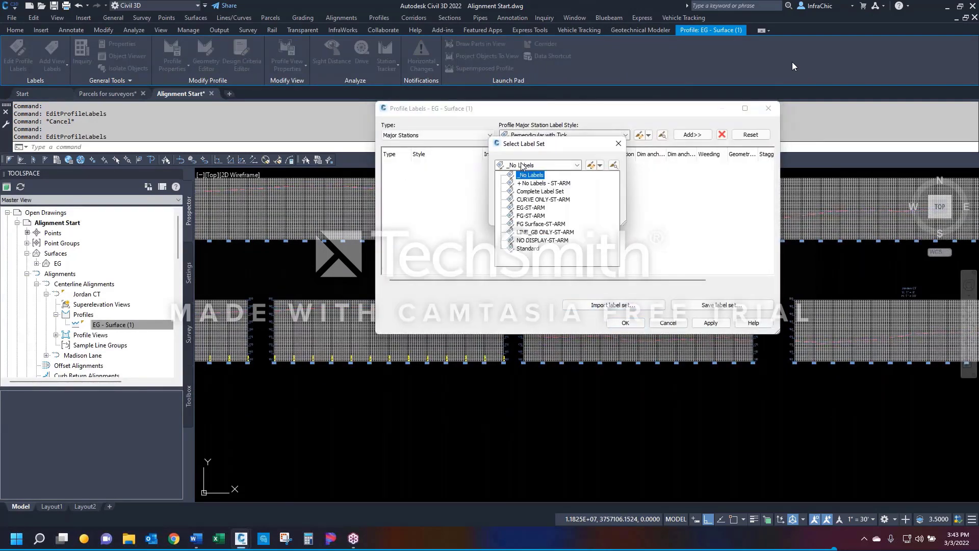
{"action": "left_click", "coordinate": [529, 208]}
{"action": "left_click", "coordinate": [555, 213]}
{"action": "left_click", "coordinate": [625, 322]}
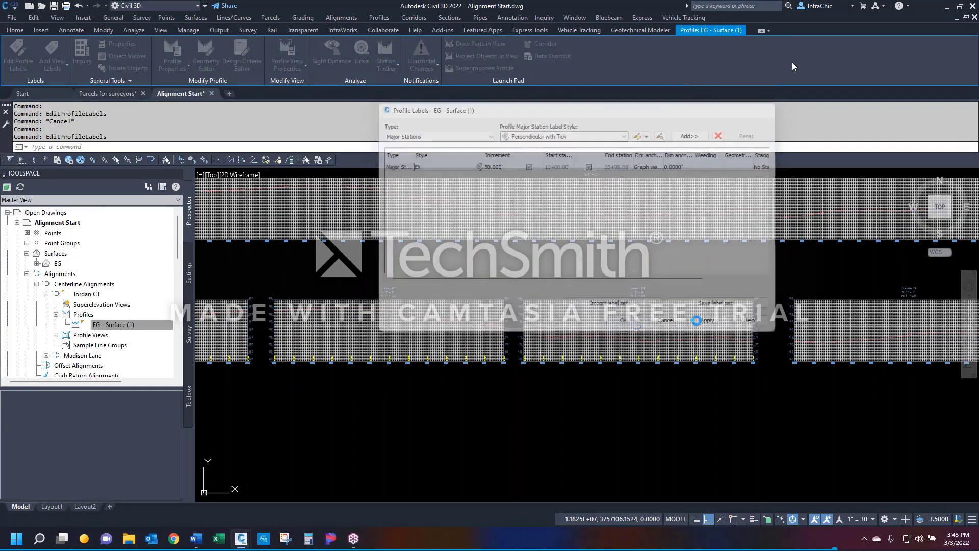
{"action": "key", "text": "Escape"}
Step: Apply the EG-ST-ARM label set to the EG surface profile in the fourth short profile view, starting at 28+00
{"action": "scroll", "coordinate": [829, 348], "scroll_direction": "up", "scroll_amount": 4}
{"action": "left_click", "coordinate": [809, 334]}
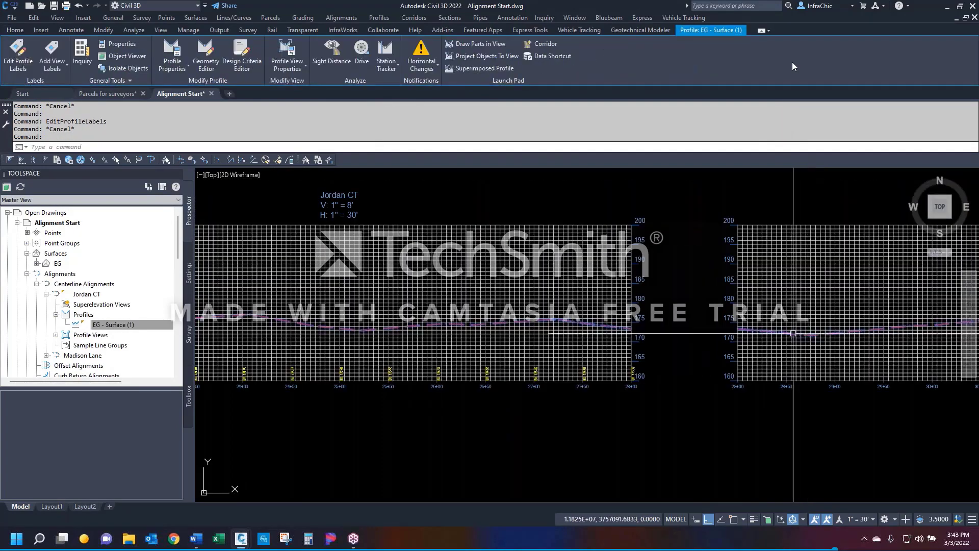
{"action": "right_click", "coordinate": [794, 333]}
{"action": "left_click", "coordinate": [829, 263]}
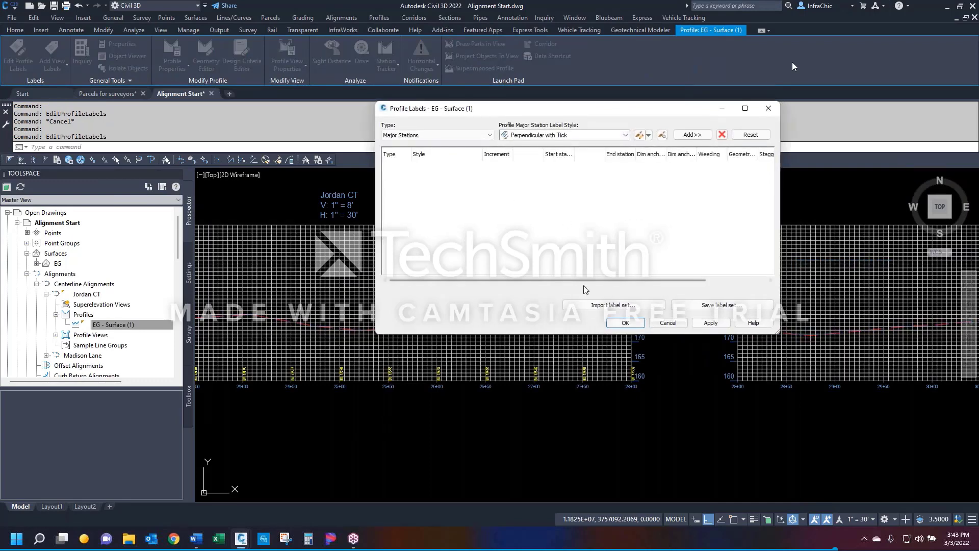
{"action": "left_click", "coordinate": [589, 305]}
{"action": "left_click", "coordinate": [520, 165]}
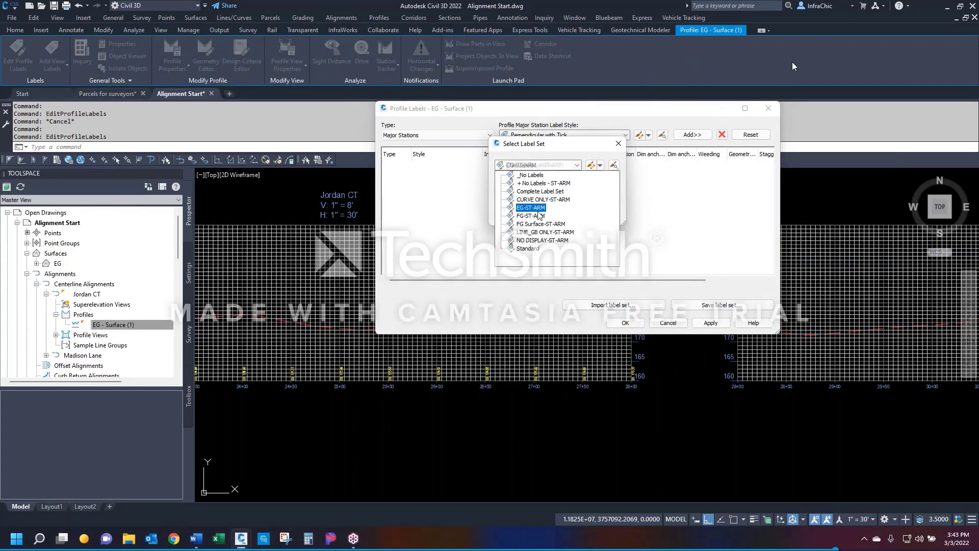
{"action": "left_click", "coordinate": [530, 216]}
{"action": "left_click", "coordinate": [529, 165]}
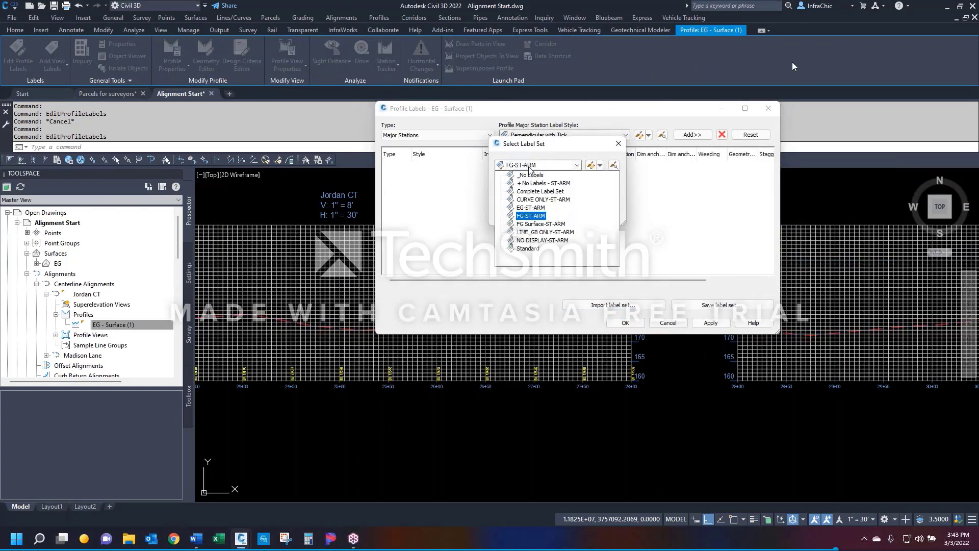
{"action": "left_click", "coordinate": [528, 208]}
{"action": "left_click", "coordinate": [514, 214]}
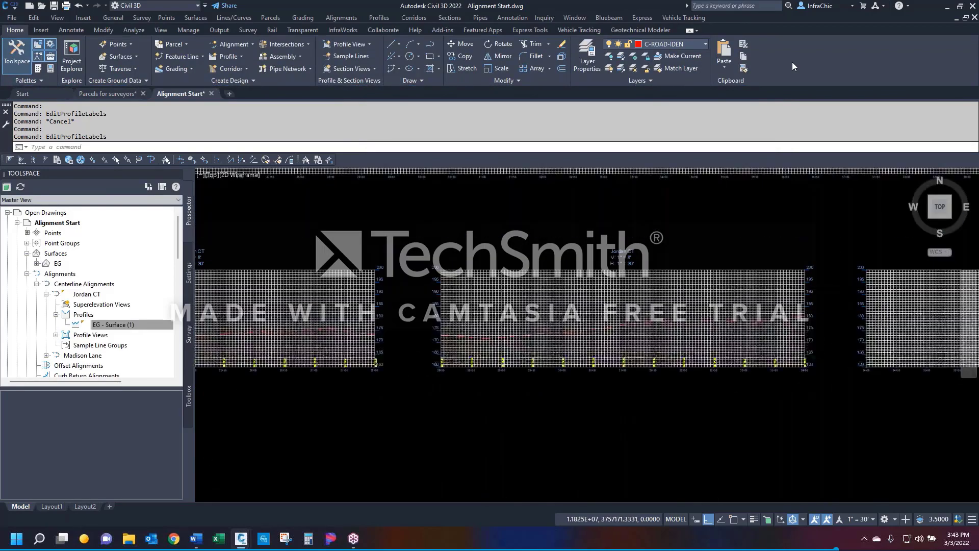
Step: Examine the last short profile view, starting at 34+00, for an existing-ground profile line and compare it with the full-length view
{"action": "scroll", "coordinate": [684, 287], "scroll_direction": "down", "scroll_amount": 2}
{"action": "scroll", "coordinate": [856, 301], "scroll_direction": "up", "scroll_amount": 4}
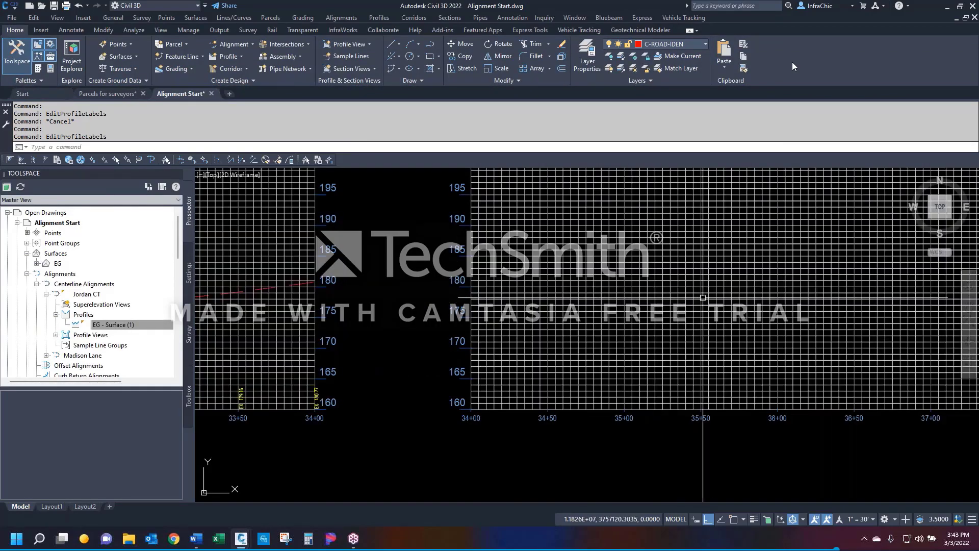
{"action": "scroll", "coordinate": [702, 297], "scroll_direction": "down", "scroll_amount": 2}
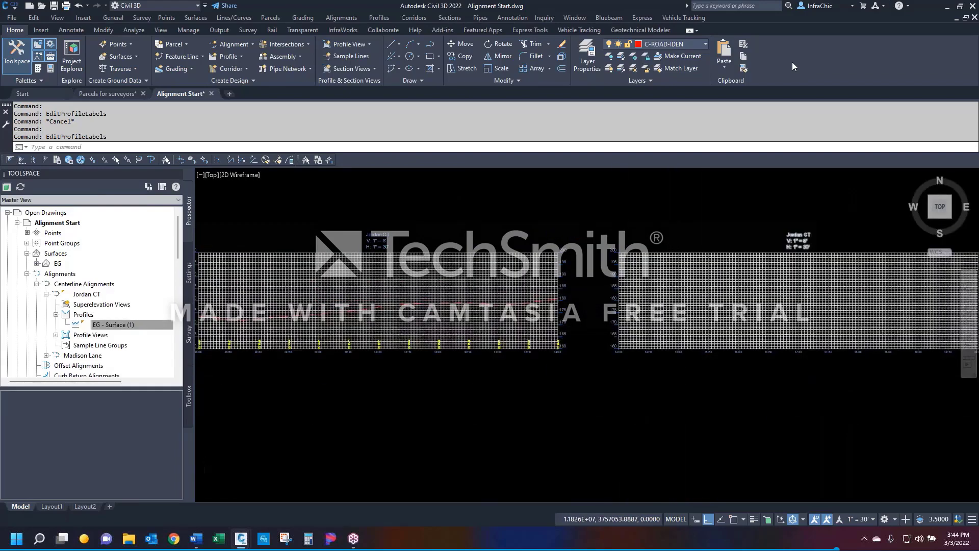
{"action": "scroll", "coordinate": [613, 301], "scroll_direction": "up", "scroll_amount": 5}
{"action": "scroll", "coordinate": [692, 327], "scroll_direction": "down", "scroll_amount": 5}
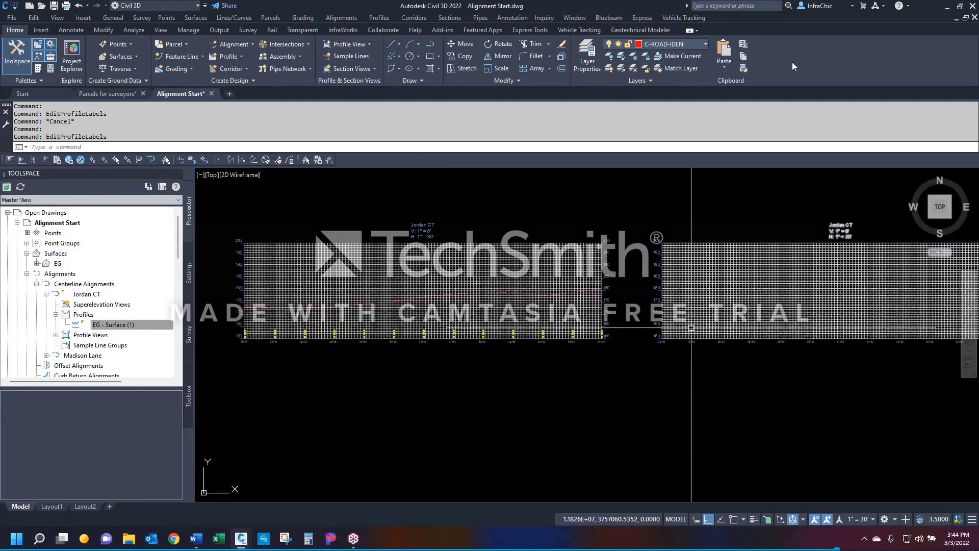
{"action": "scroll", "coordinate": [691, 328], "scroll_direction": "down", "scroll_amount": 4}
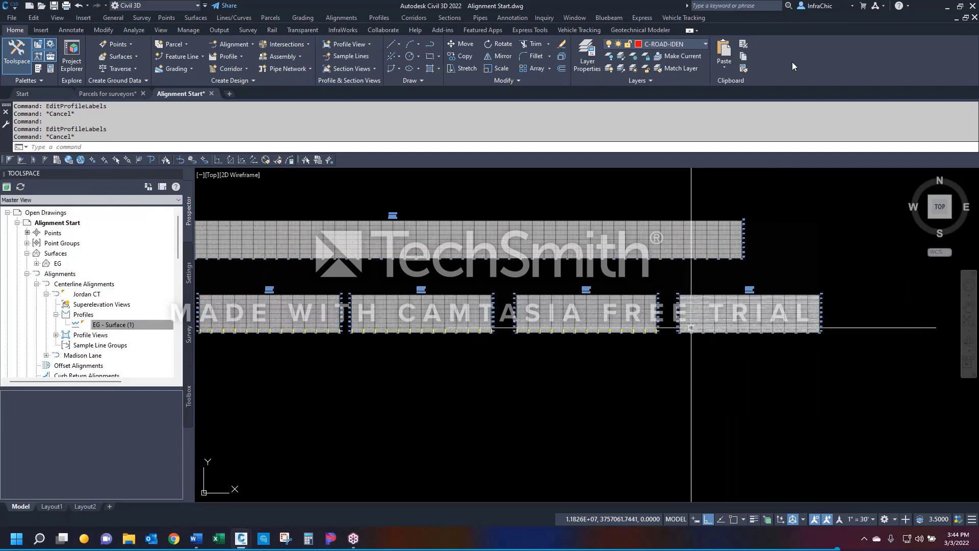
{"action": "scroll", "coordinate": [753, 316], "scroll_direction": "down", "scroll_amount": 2}
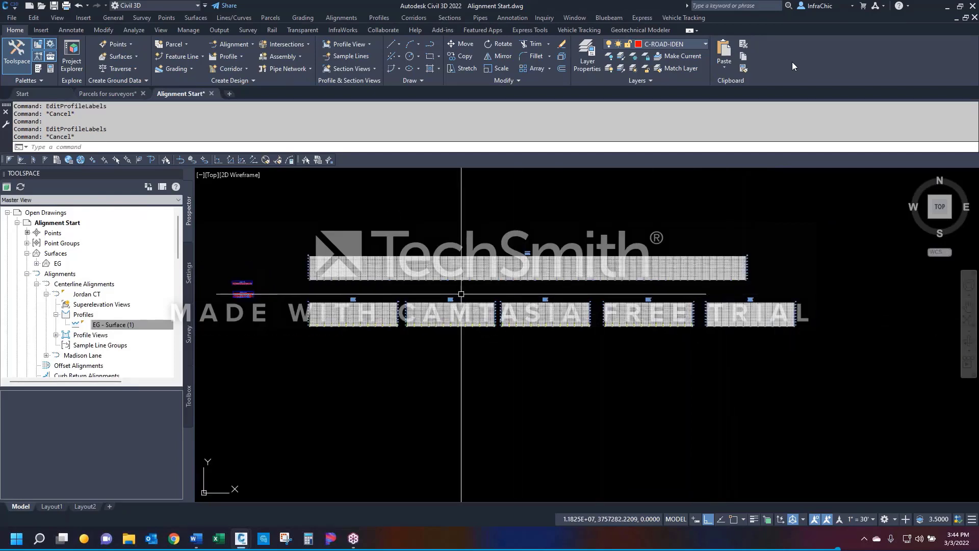
Step: Create a layout profile named FG for Jordan CT from the full-length profile view
{"action": "scroll", "coordinate": [308, 278], "scroll_direction": "up", "scroll_amount": 4}
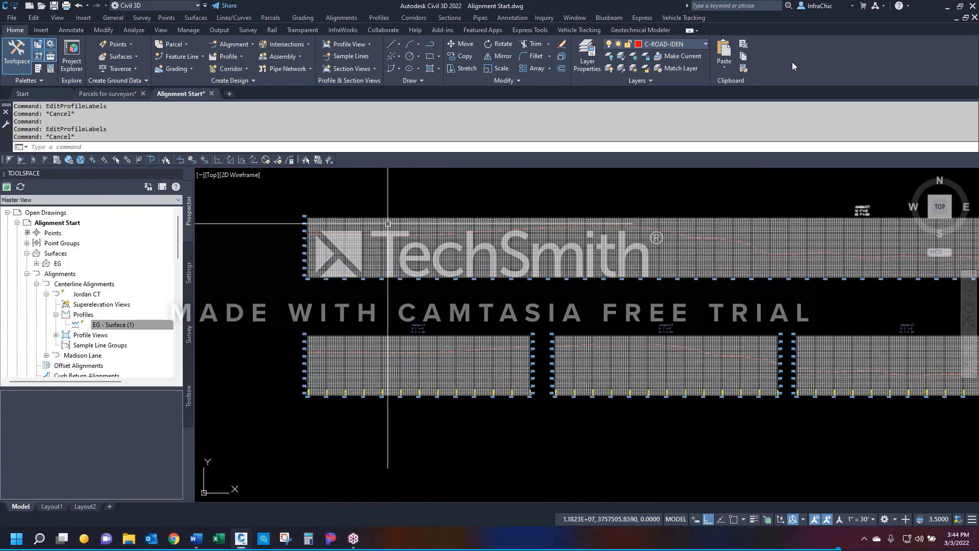
{"action": "left_click", "coordinate": [237, 57]}
{"action": "left_click", "coordinate": [237, 94]}
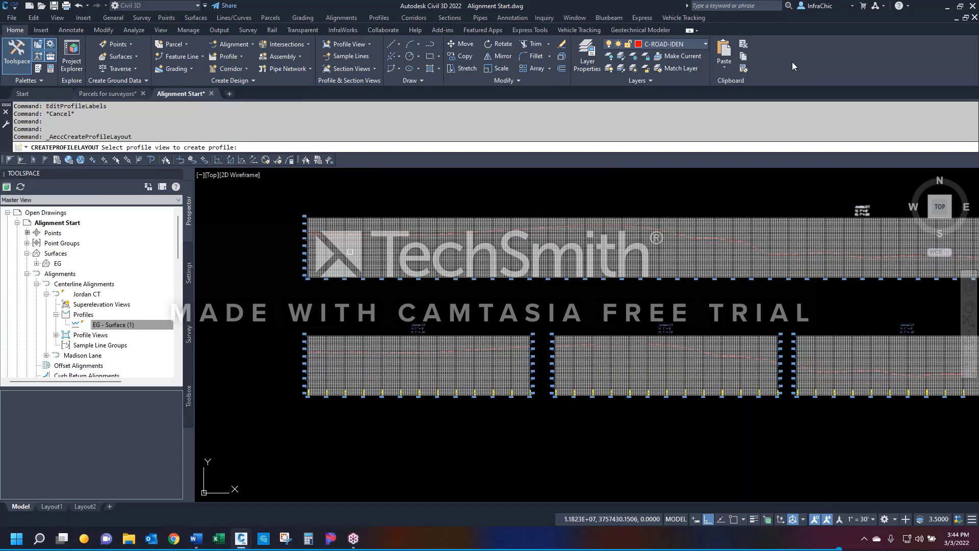
{"action": "left_click", "coordinate": [349, 255]}
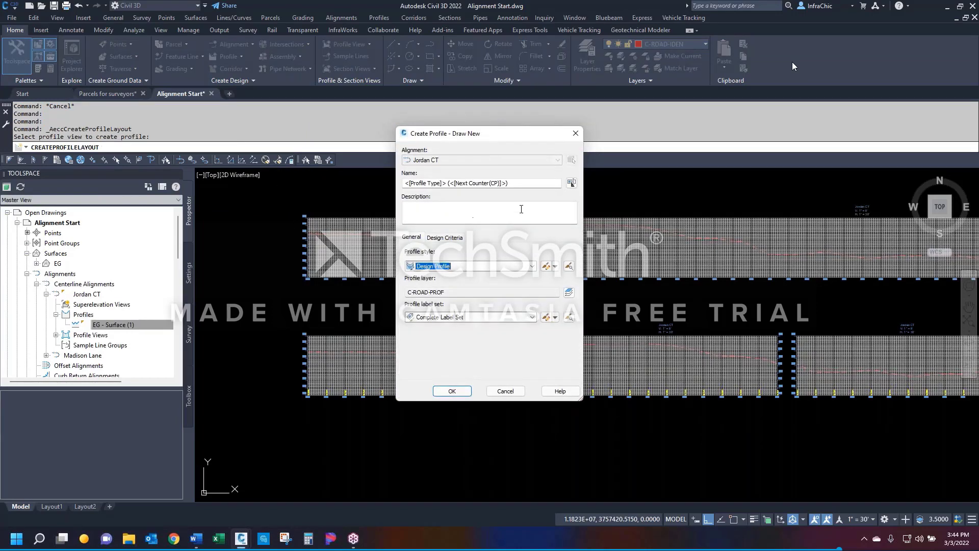
{"action": "type", "text": "FG"}
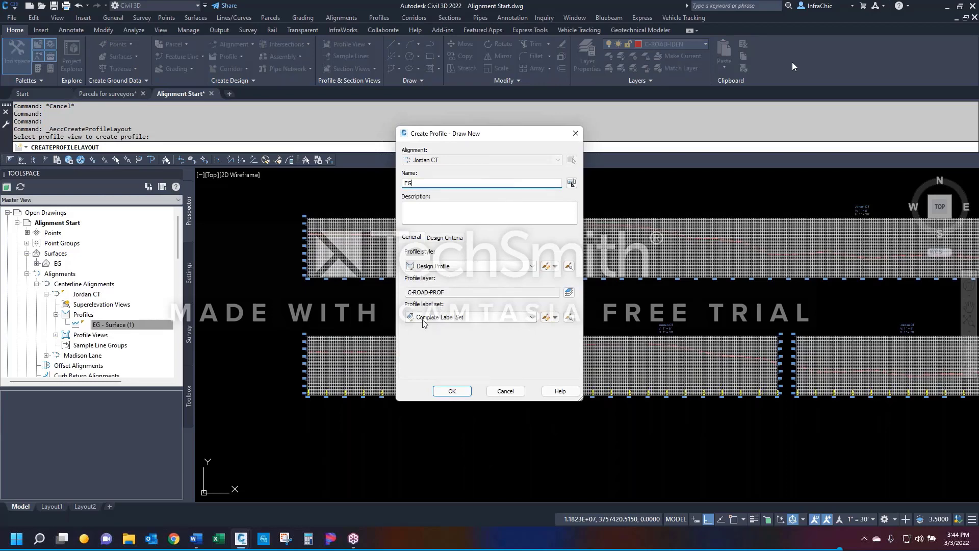
{"action": "left_click", "coordinate": [451, 391]}
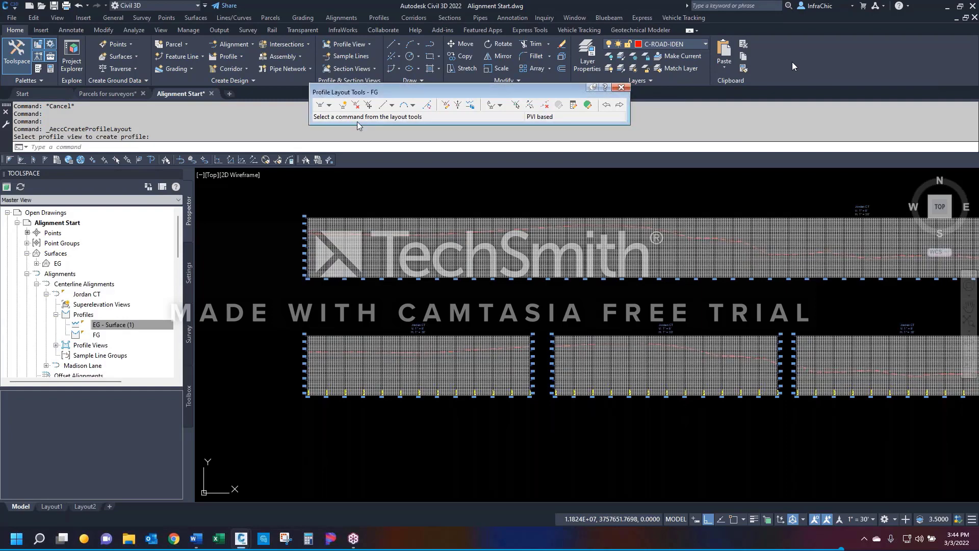
Step: Configure FG's vertical curve settings as parabolic, with crest and sag curves defined by K value and a crest K of 26
{"action": "left_click", "coordinate": [329, 105]}
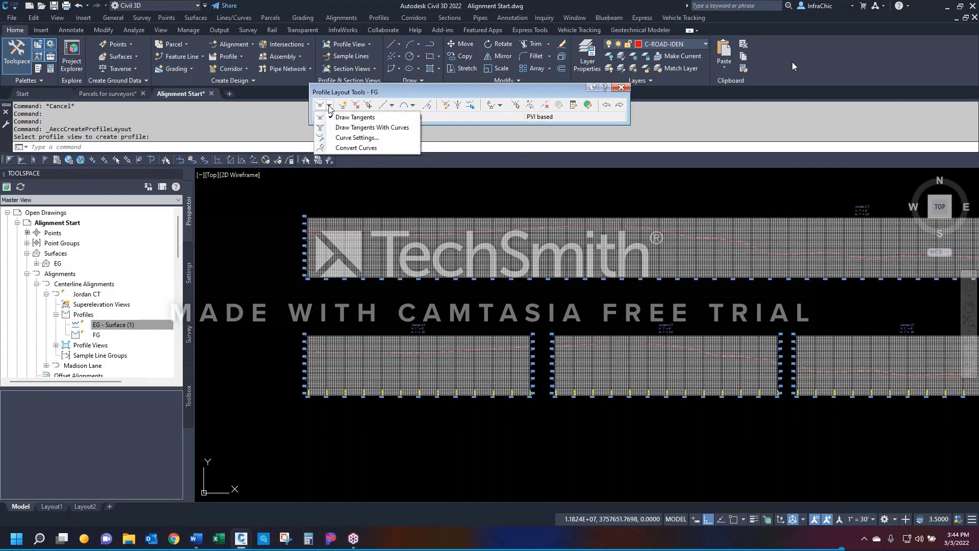
{"action": "left_click", "coordinate": [351, 138]}
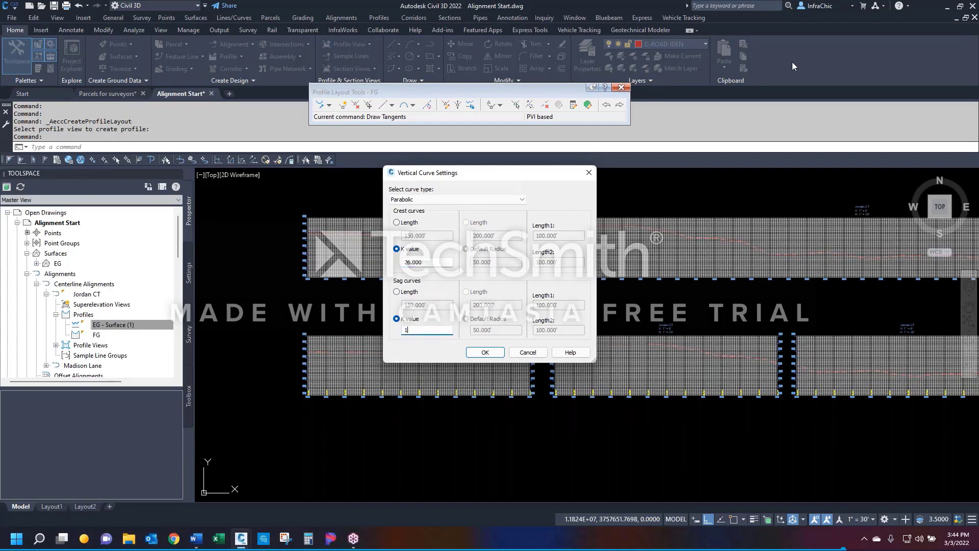
{"action": "left_click", "coordinate": [491, 356]}
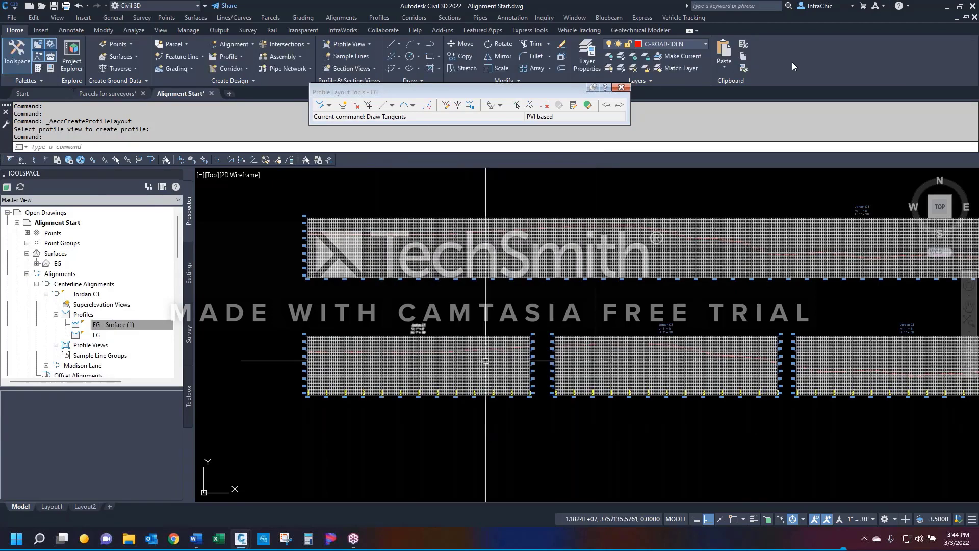
Step: Start laying out FG with Draw Tangents with Curves, from the beginning of the existing-ground line at about station 10+00 in the full-length view
{"action": "left_click", "coordinate": [329, 105]}
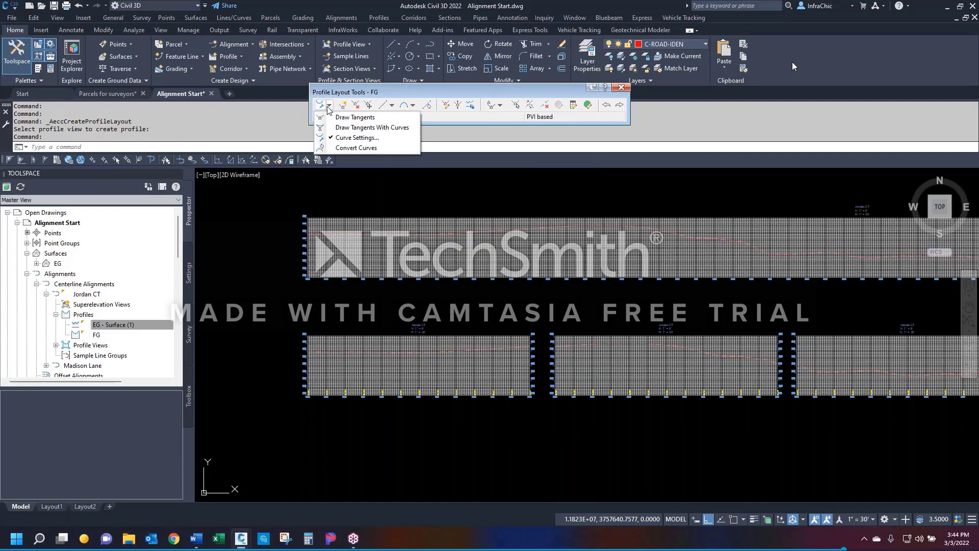
{"action": "left_click", "coordinate": [357, 125]}
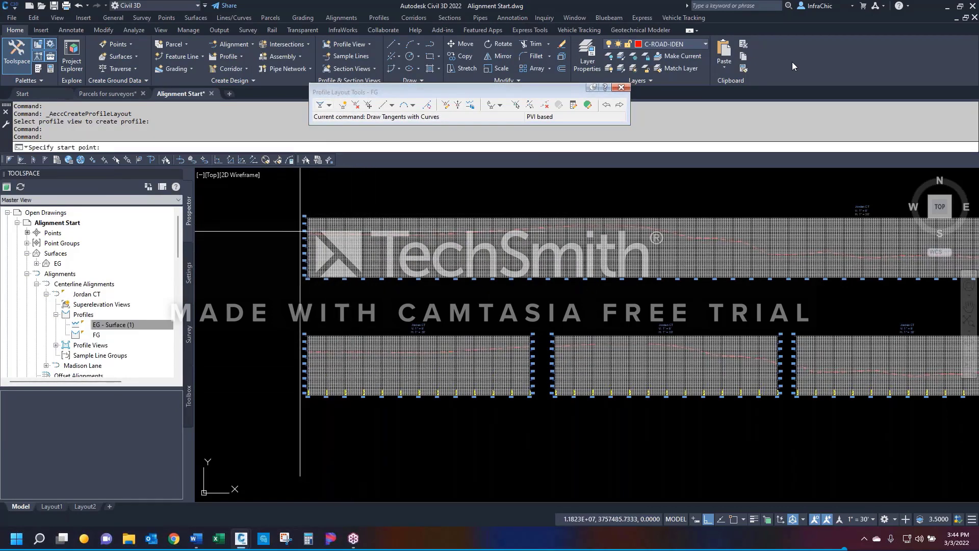
{"action": "scroll", "coordinate": [350, 260], "scroll_direction": "up", "scroll_amount": 8}
{"action": "scroll", "coordinate": [350, 260], "scroll_direction": "up", "scroll_amount": 4}
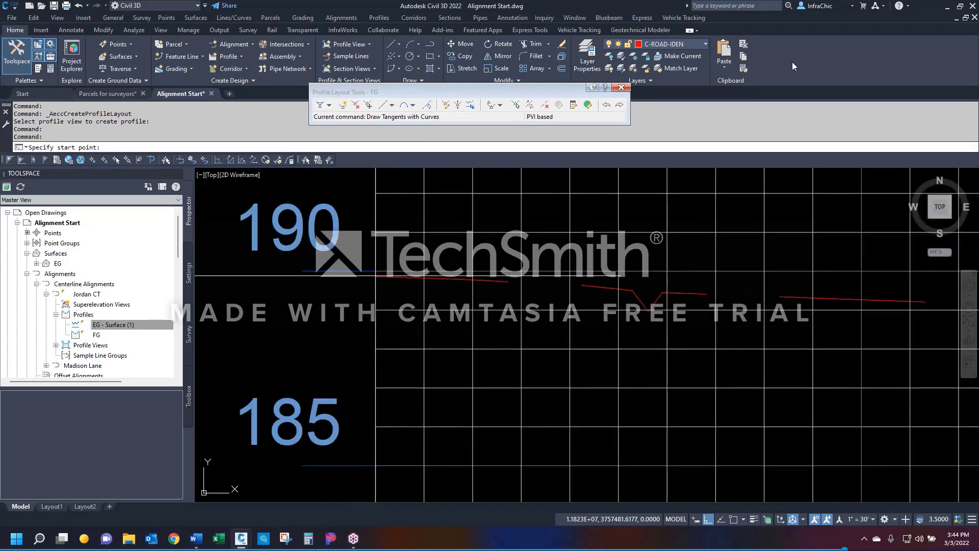
{"action": "left_click", "coordinate": [370, 264]}
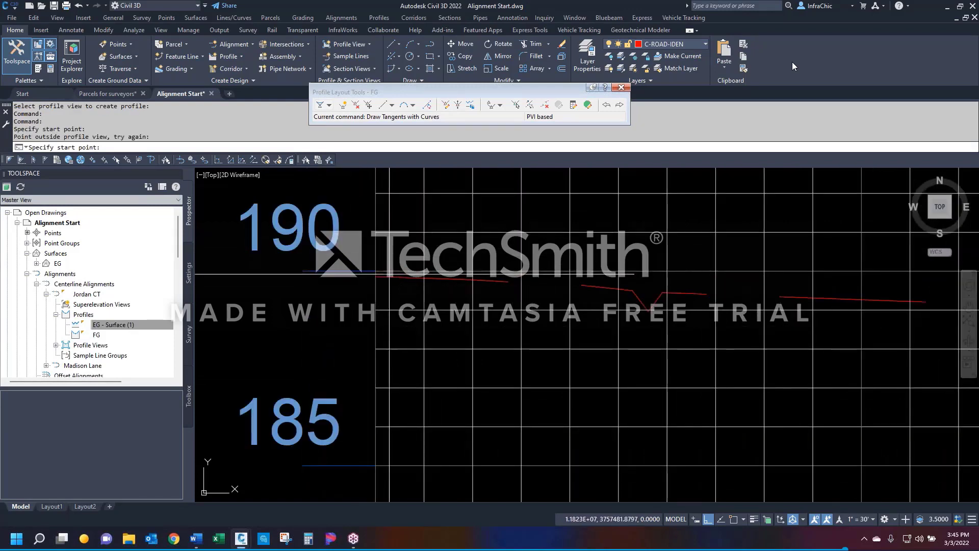
{"action": "left_click", "coordinate": [378, 275]}
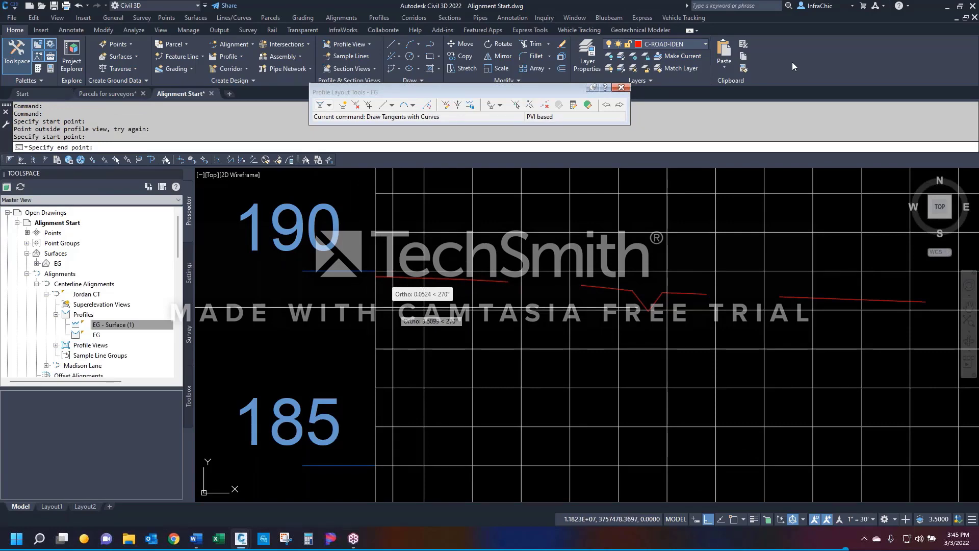
Step: With ortho off, place FG's first two PVIs along the existing ground at about stations 14+90 and 18+25
{"action": "scroll", "coordinate": [378, 246], "scroll_direction": "down", "scroll_amount": 4}
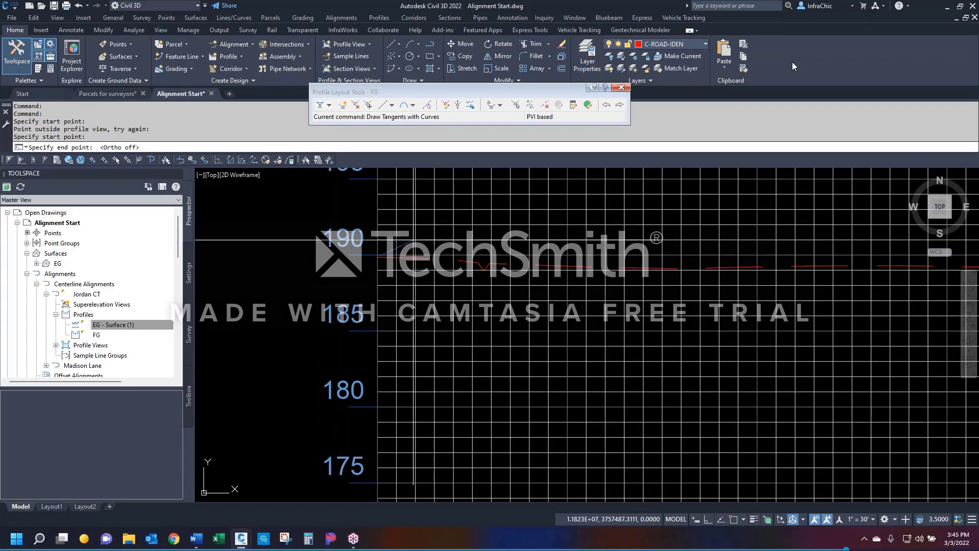
{"action": "scroll", "coordinate": [379, 214], "scroll_direction": "down", "scroll_amount": 3}
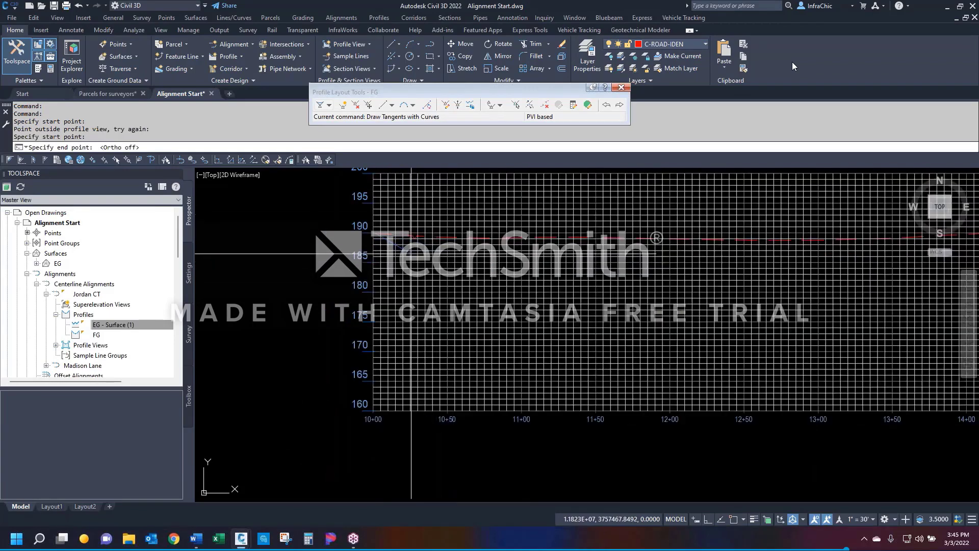
{"action": "scroll", "coordinate": [561, 234], "scroll_direction": "down", "scroll_amount": 3}
{"action": "scroll", "coordinate": [685, 238], "scroll_direction": "up", "scroll_amount": 3}
{"action": "left_click", "coordinate": [671, 250]}
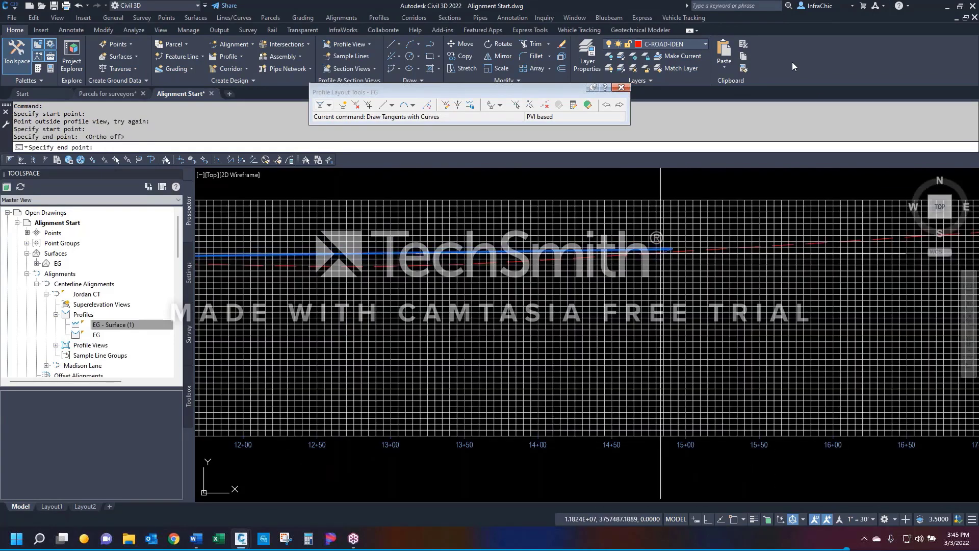
{"action": "scroll", "coordinate": [497, 266], "scroll_direction": "down", "scroll_amount": 3}
{"action": "scroll", "coordinate": [750, 258], "scroll_direction": "up", "scroll_amount": 3}
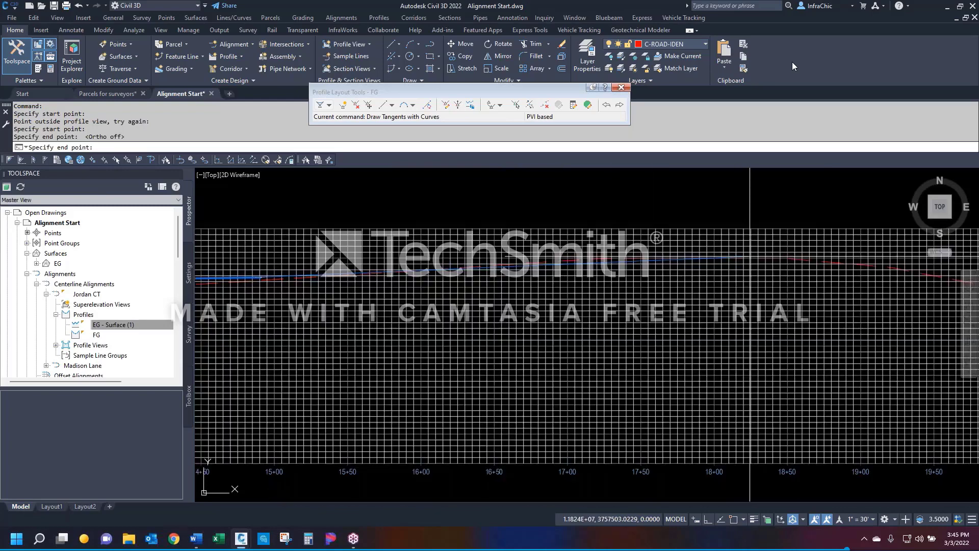
{"action": "left_click", "coordinate": [747, 254]}
Step: Continue the FG tangents with PVIs at the low point near station 22+50 and at about station 32+00
{"action": "scroll", "coordinate": [632, 255], "scroll_direction": "down", "scroll_amount": 3}
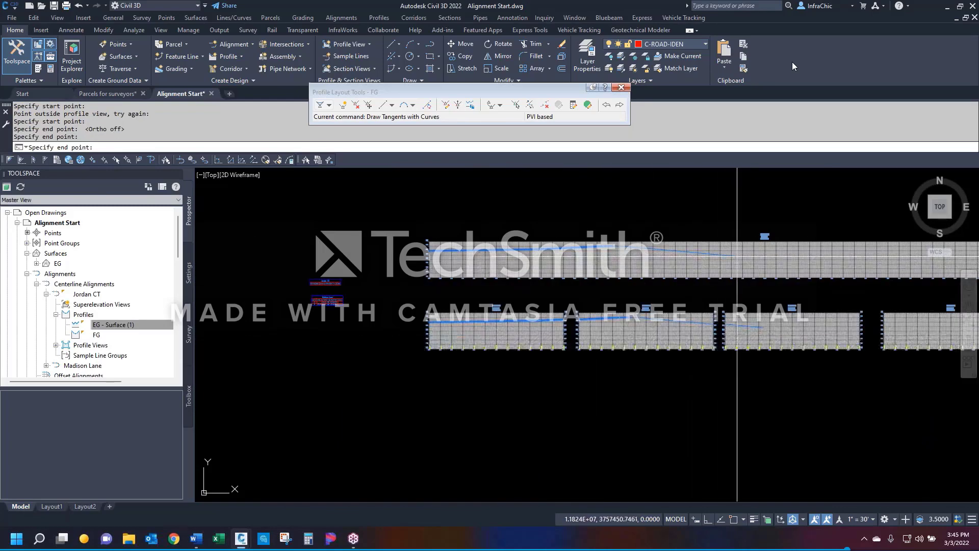
{"action": "scroll", "coordinate": [735, 263], "scroll_direction": "up", "scroll_amount": 2}
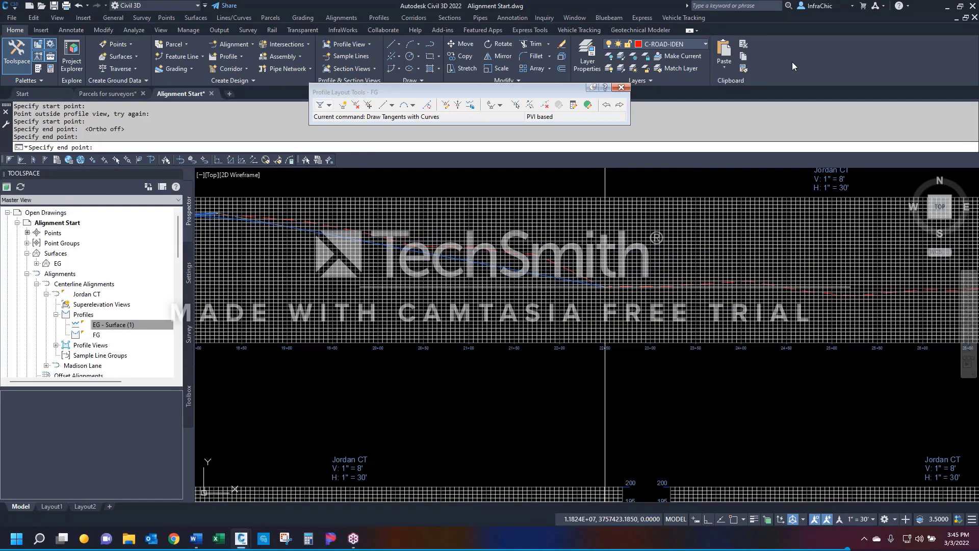
{"action": "left_click", "coordinate": [602, 284]}
{"action": "scroll", "coordinate": [503, 277], "scroll_direction": "down", "scroll_amount": 3}
{"action": "scroll", "coordinate": [553, 255], "scroll_direction": "down", "scroll_amount": 2}
{"action": "scroll", "coordinate": [630, 316], "scroll_direction": "up", "scroll_amount": 4}
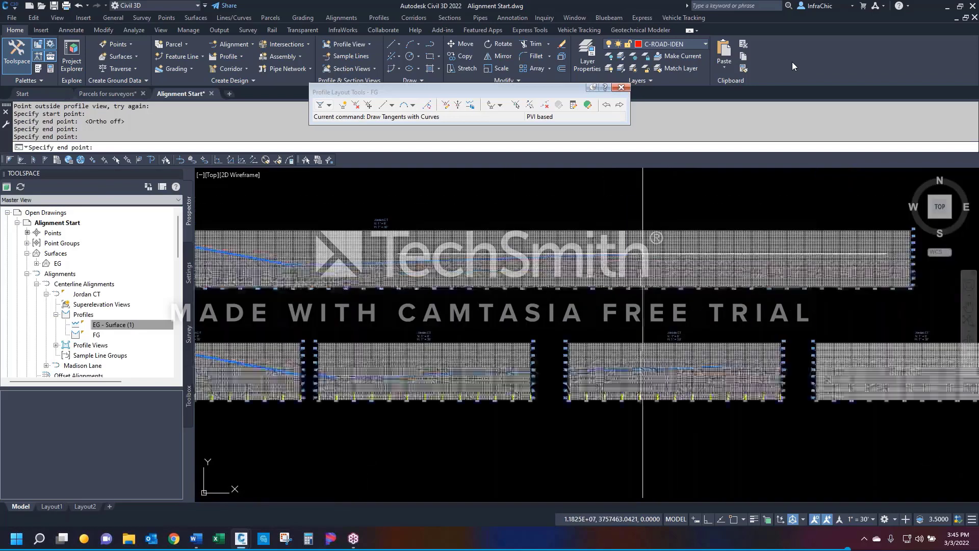
{"action": "left_click", "coordinate": [624, 312]}
Step: End the FG profile near the end of the full-length profile view, at about station 39+69, and finish drawing tangents
{"action": "scroll", "coordinate": [625, 311], "scroll_direction": "down", "scroll_amount": 2}
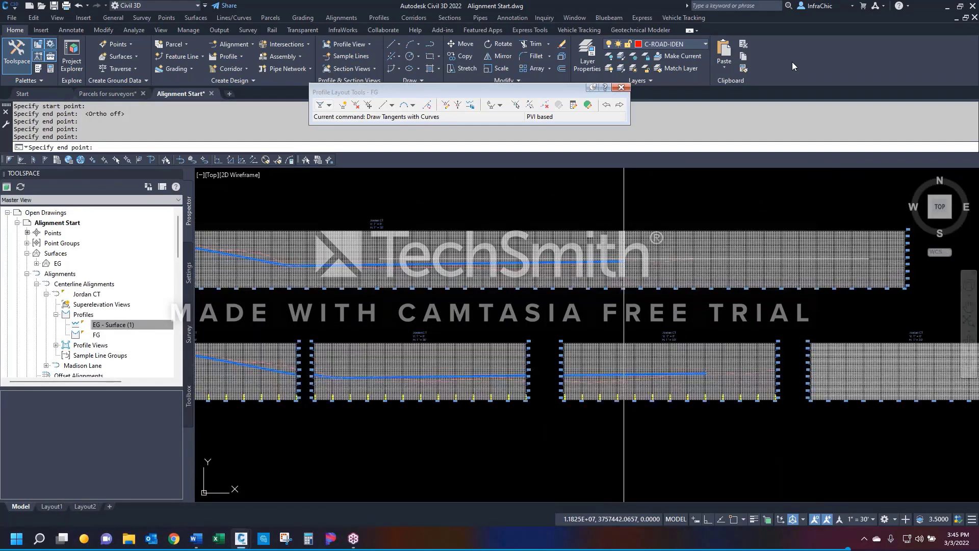
{"action": "scroll", "coordinate": [624, 312], "scroll_direction": "down", "scroll_amount": 2}
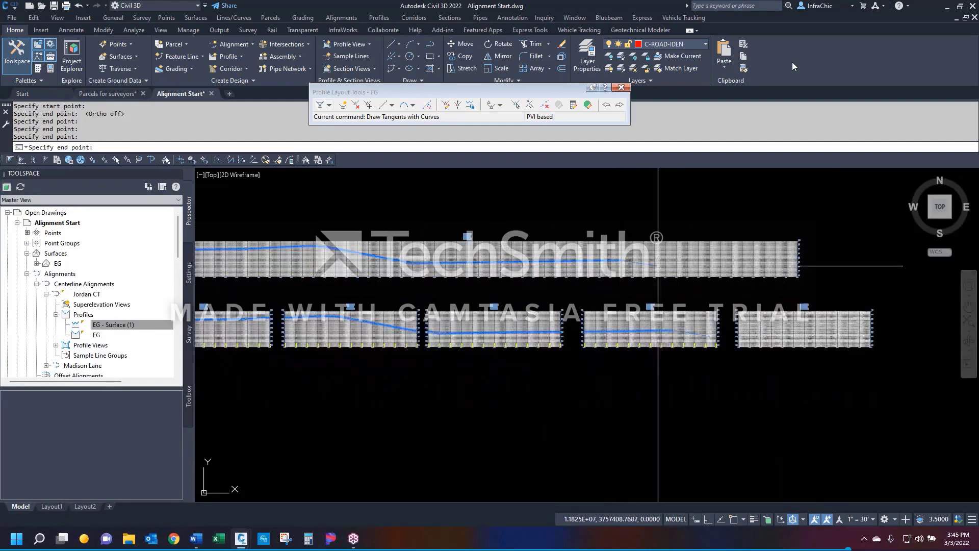
{"action": "left_click", "coordinate": [790, 259]}
{"action": "key", "text": "Return"}
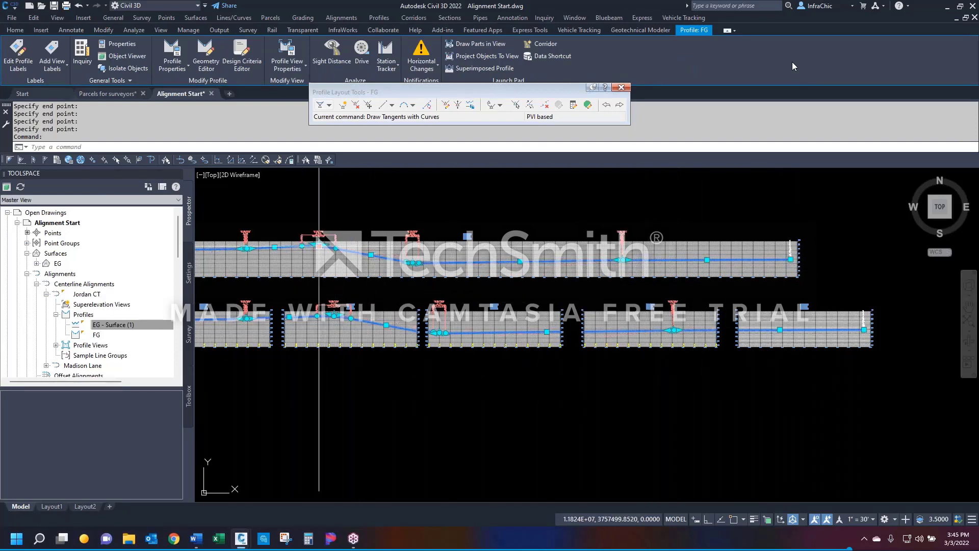
Step: Lower FG's PVI near station 18+24 to an elevation of about 184 in the full-length profile view
{"action": "left_click", "coordinate": [318, 245]}
{"action": "key", "text": "Escape"}
{"action": "left_click", "coordinate": [319, 245]}
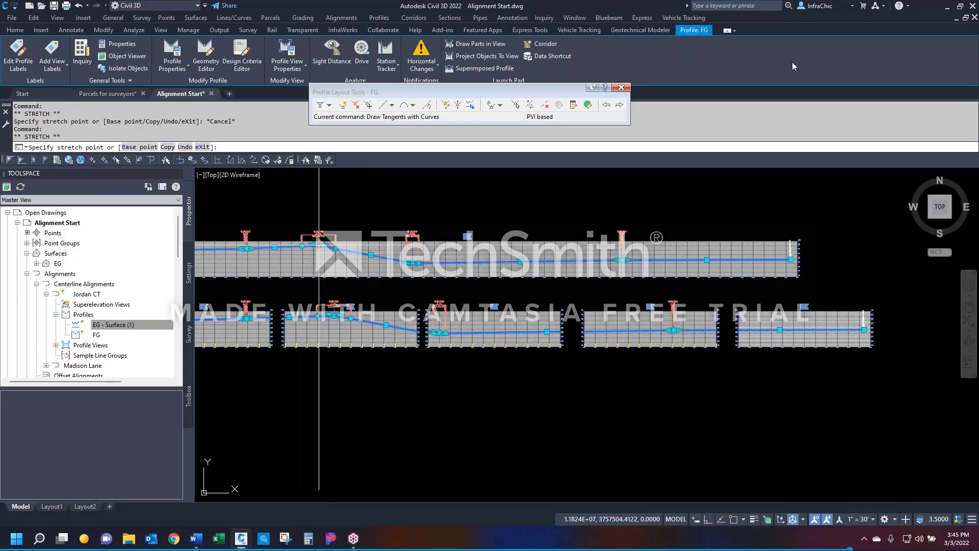
{"action": "left_click", "coordinate": [318, 255]}
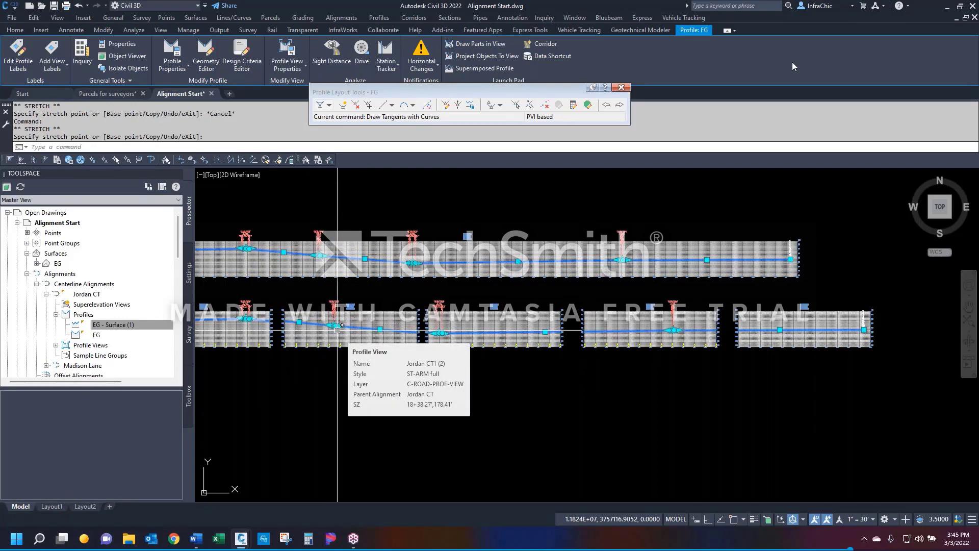
{"action": "key", "text": "Escape"}
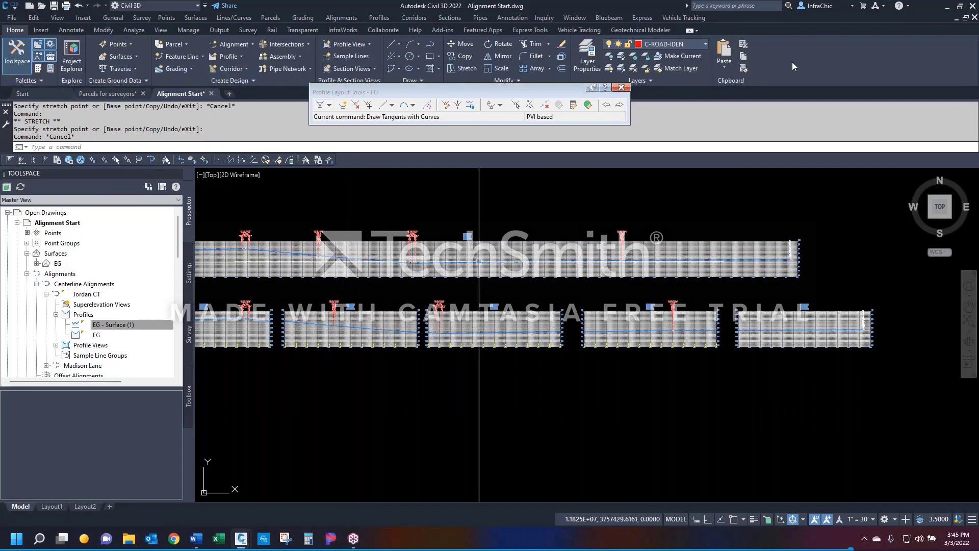
Step: Apply the FG-ST-ARM label set to the FG profile in the first short profile view, starting at 10+00
{"action": "scroll", "coordinate": [585, 339], "scroll_direction": "down", "scroll_amount": 3}
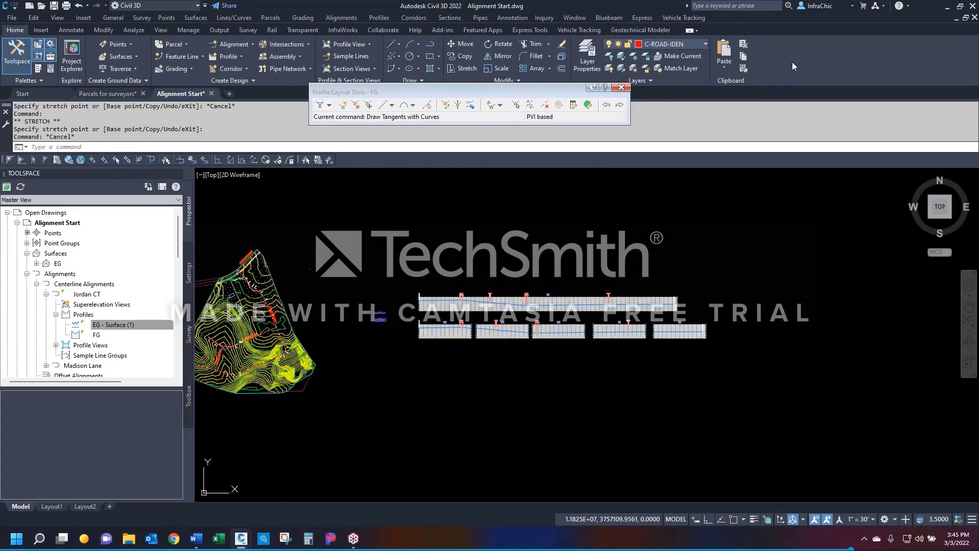
{"action": "scroll", "coordinate": [484, 330], "scroll_direction": "up", "scroll_amount": 8}
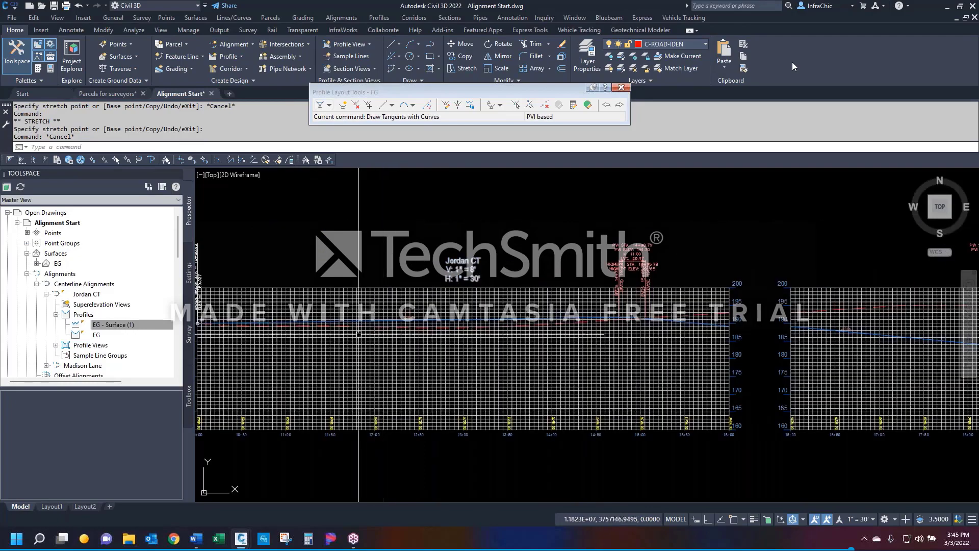
{"action": "left_click", "coordinate": [362, 321]}
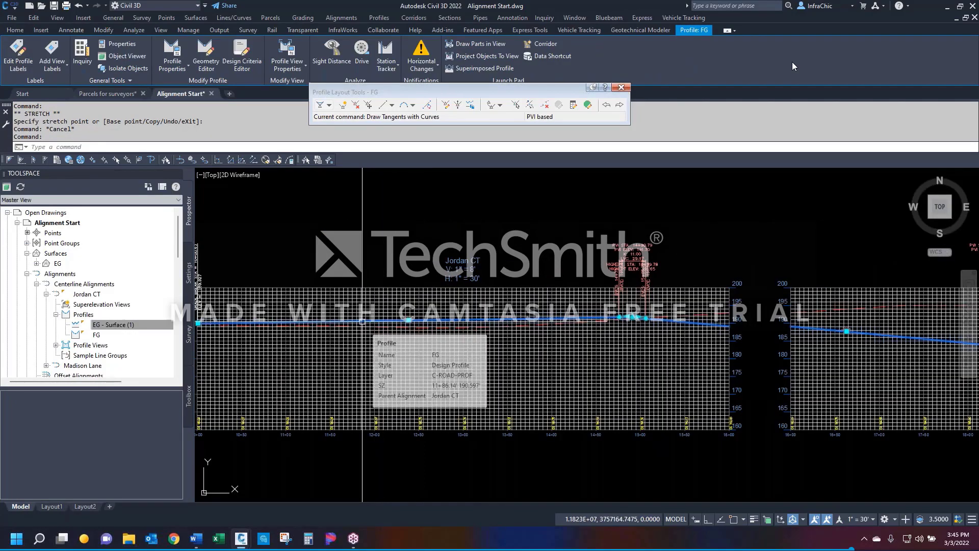
{"action": "right_click", "coordinate": [362, 321]}
{"action": "left_click", "coordinate": [403, 453]}
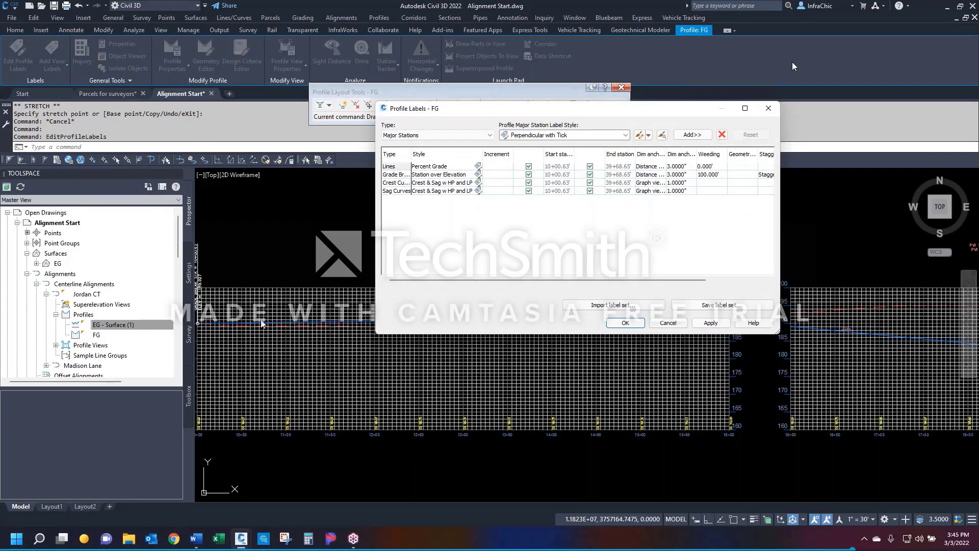
{"action": "left_click", "coordinate": [621, 308]}
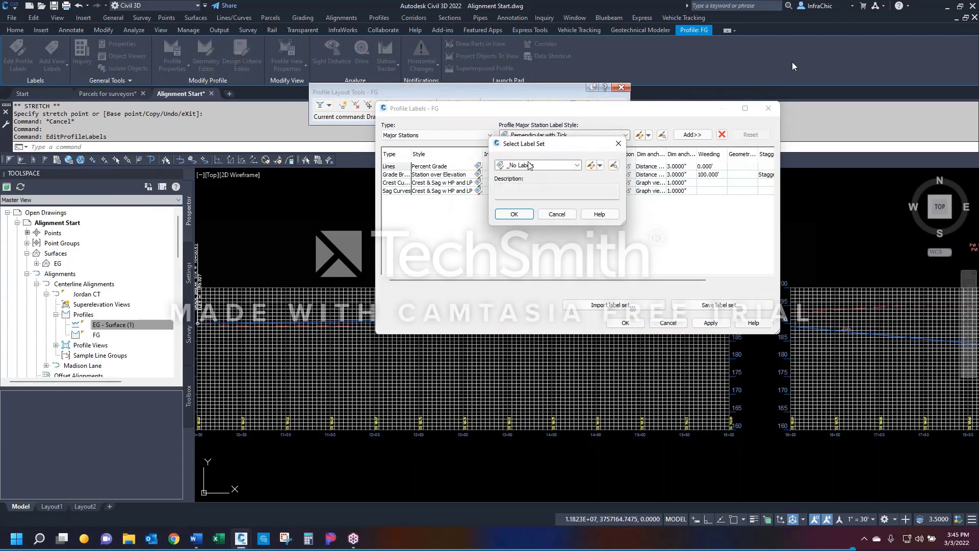
{"action": "left_click", "coordinate": [530, 165]}
{"action": "left_click", "coordinate": [530, 215]}
{"action": "left_click", "coordinate": [515, 215]}
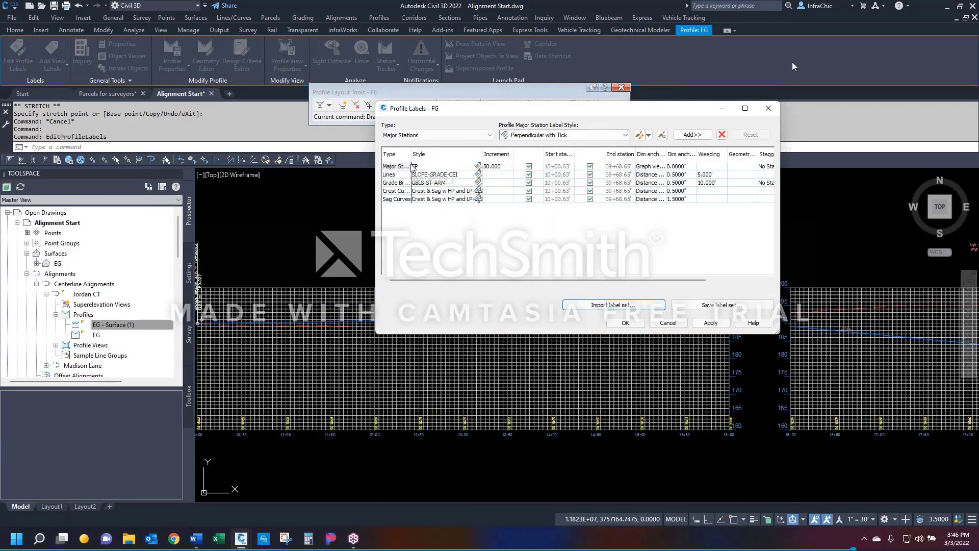
{"action": "left_click", "coordinate": [625, 323]}
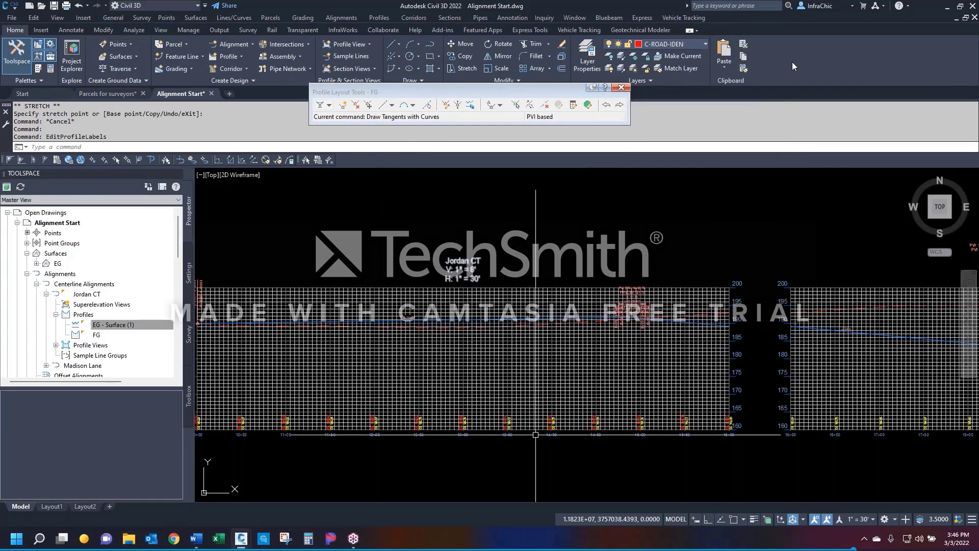
{"action": "scroll", "coordinate": [576, 415], "scroll_direction": "up", "scroll_amount": 4}
{"action": "scroll", "coordinate": [669, 402], "scroll_direction": "down", "scroll_amount": 2}
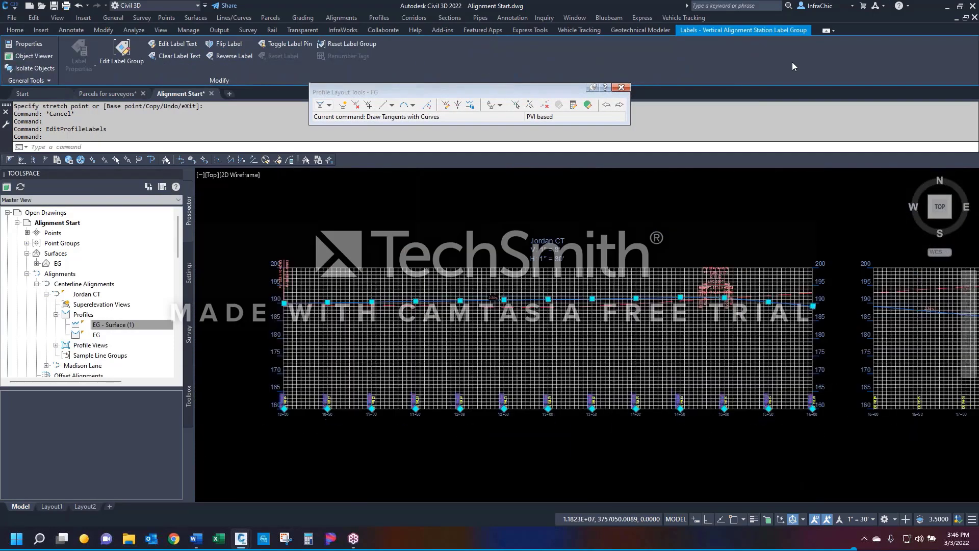
{"action": "key", "text": "Escape"}
Step: Apply the FG-ST-ARM label set to the FG profile in the second short profile view, starting at 16+00
{"action": "scroll", "coordinate": [541, 320], "scroll_direction": "down", "scroll_amount": 2}
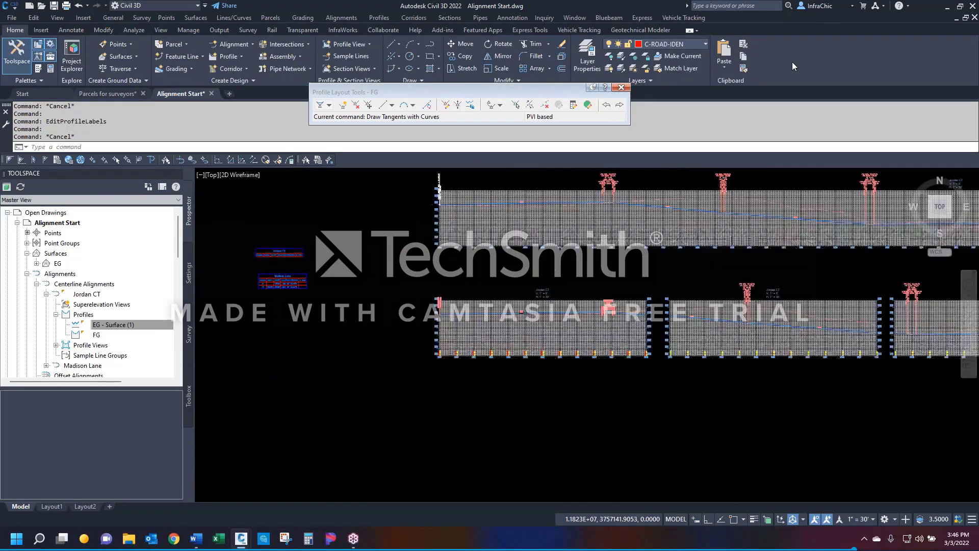
{"action": "scroll", "coordinate": [760, 324], "scroll_direction": "up", "scroll_amount": 2}
{"action": "left_click", "coordinate": [767, 316]}
{"action": "right_click", "coordinate": [767, 317]}
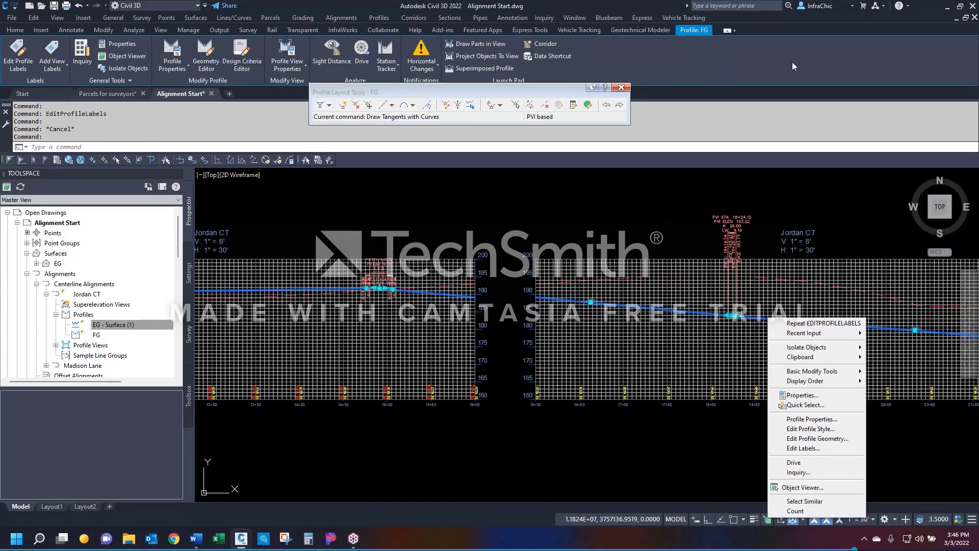
{"action": "left_click", "coordinate": [801, 448]}
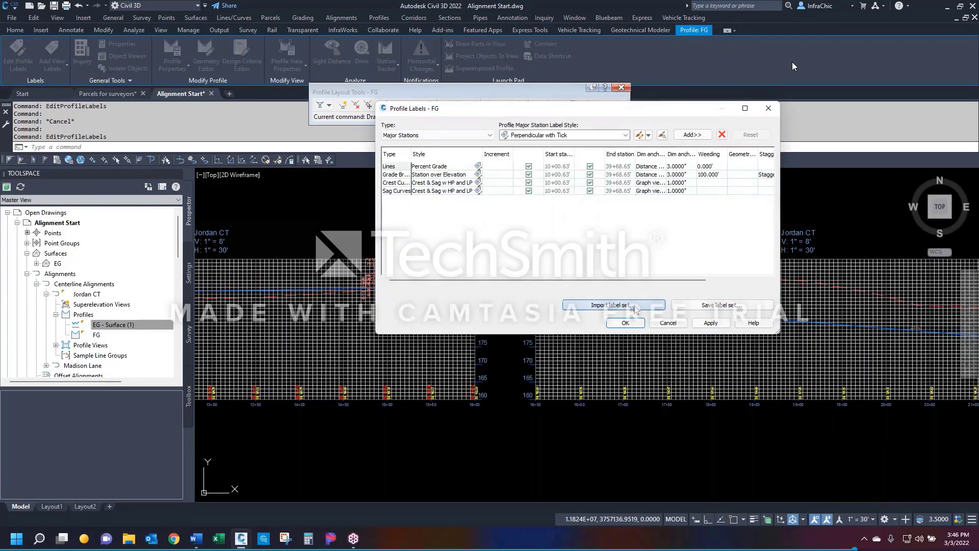
{"action": "left_click", "coordinate": [614, 305]}
{"action": "left_click", "coordinate": [521, 164]}
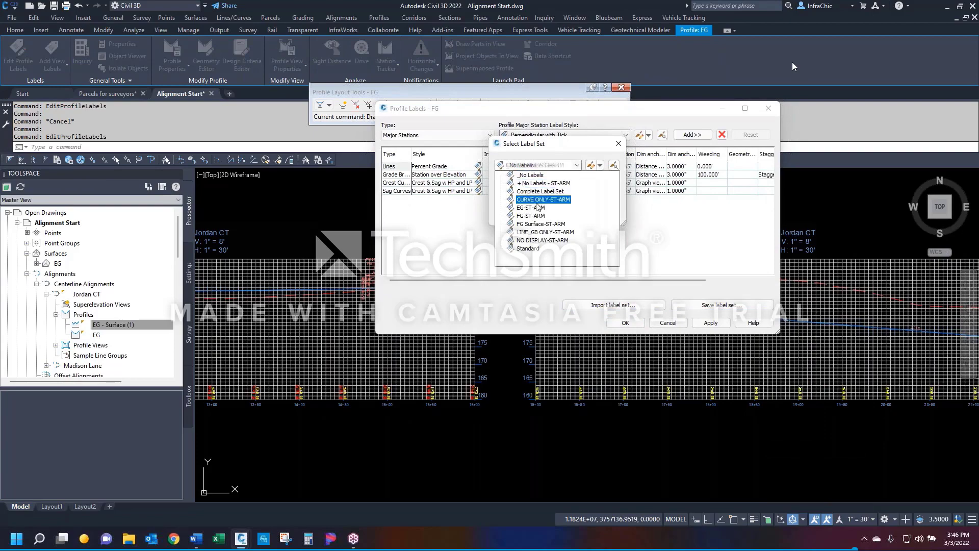
{"action": "left_click", "coordinate": [535, 222]}
{"action": "left_click", "coordinate": [511, 214]}
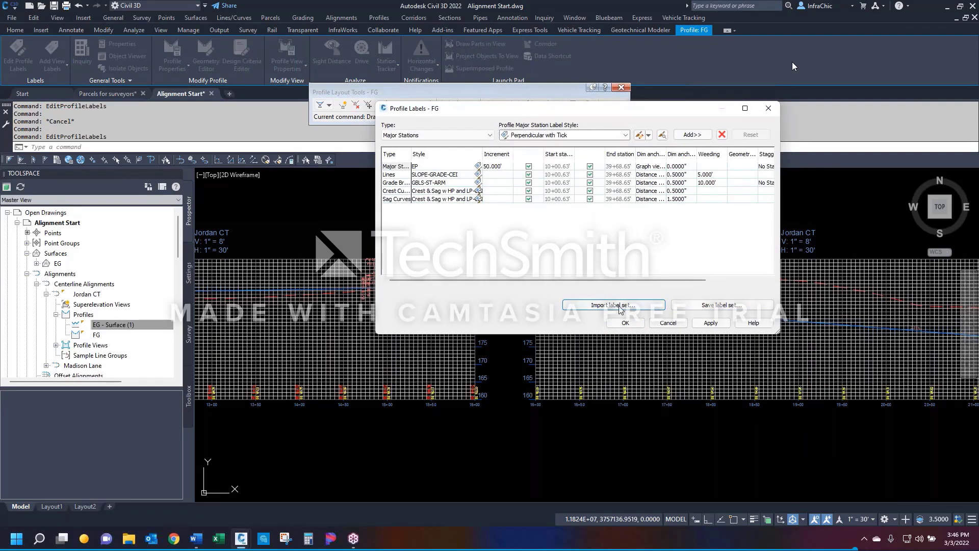
{"action": "left_click", "coordinate": [621, 323]}
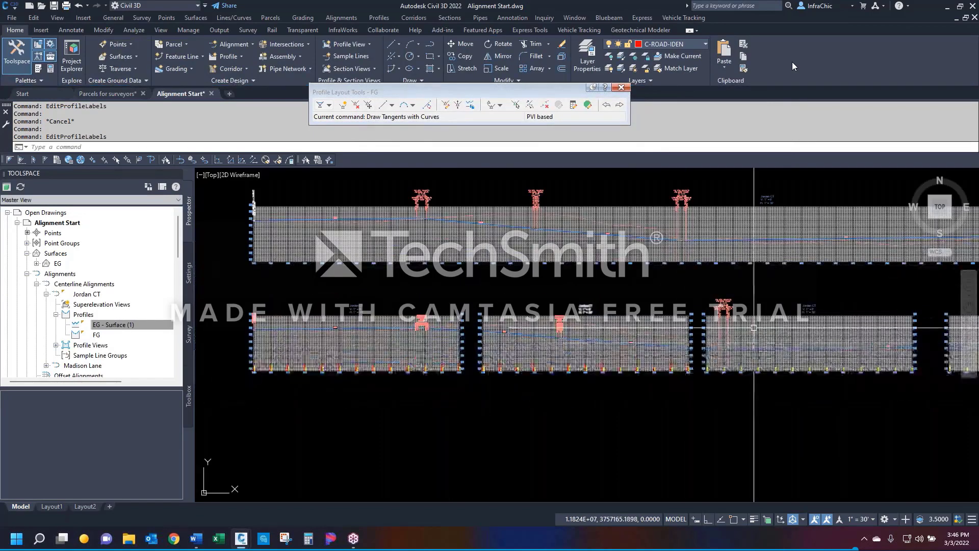
Step: Apply the FG-ST-ARM label set to the FG profile in the third short profile view, starting at 22+00
{"action": "right_click", "coordinate": [811, 343]}
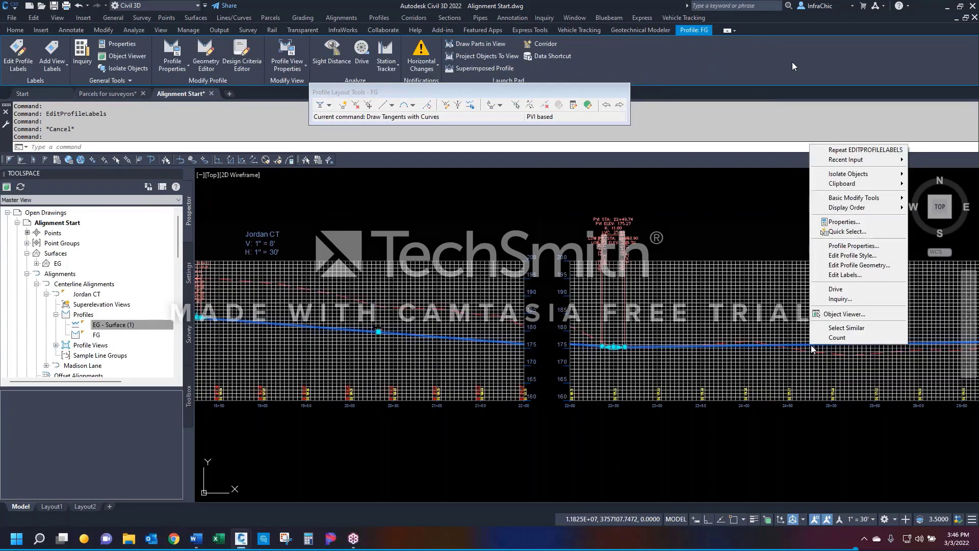
{"action": "left_click", "coordinate": [848, 276]}
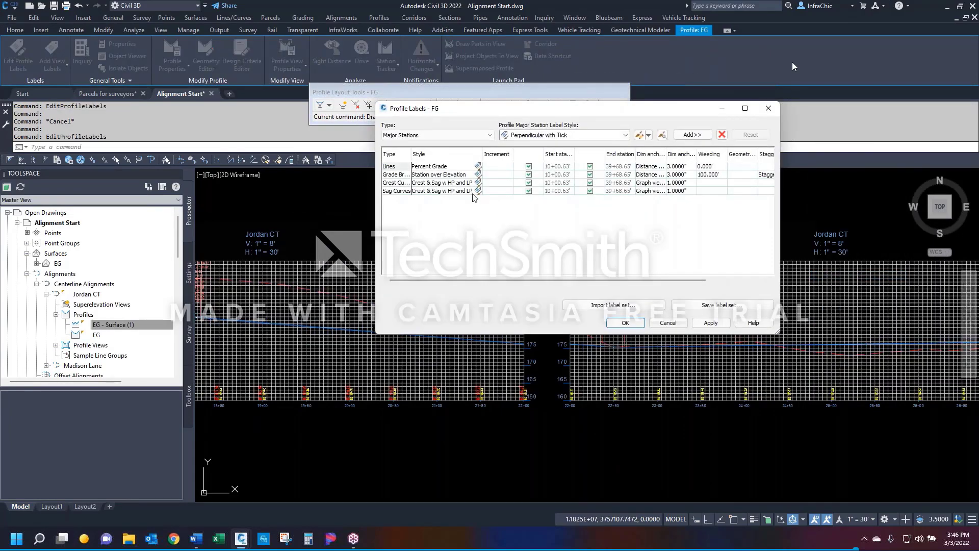
{"action": "left_click", "coordinate": [595, 306]}
{"action": "left_click", "coordinate": [525, 165]}
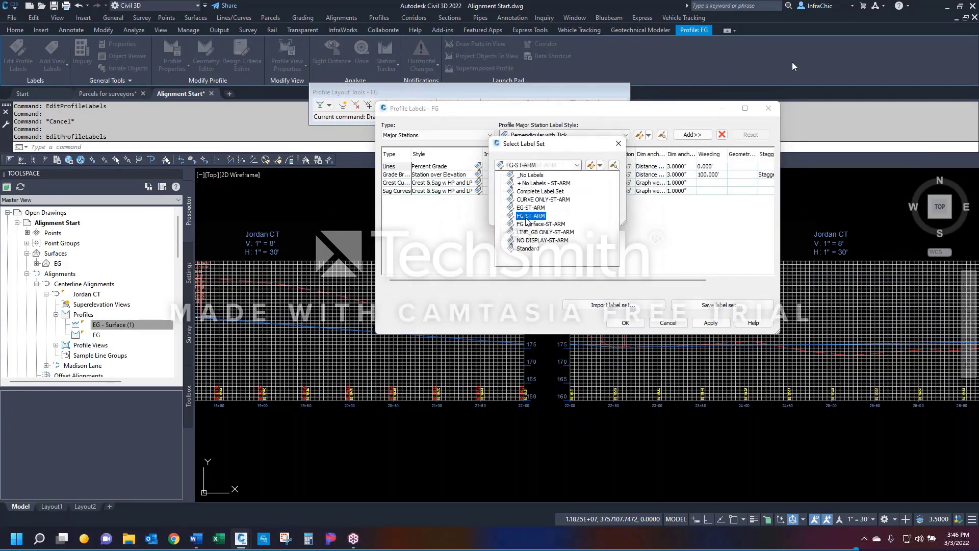
{"action": "left_click", "coordinate": [516, 225]}
{"action": "left_click", "coordinate": [514, 215]}
{"action": "left_click", "coordinate": [625, 323]}
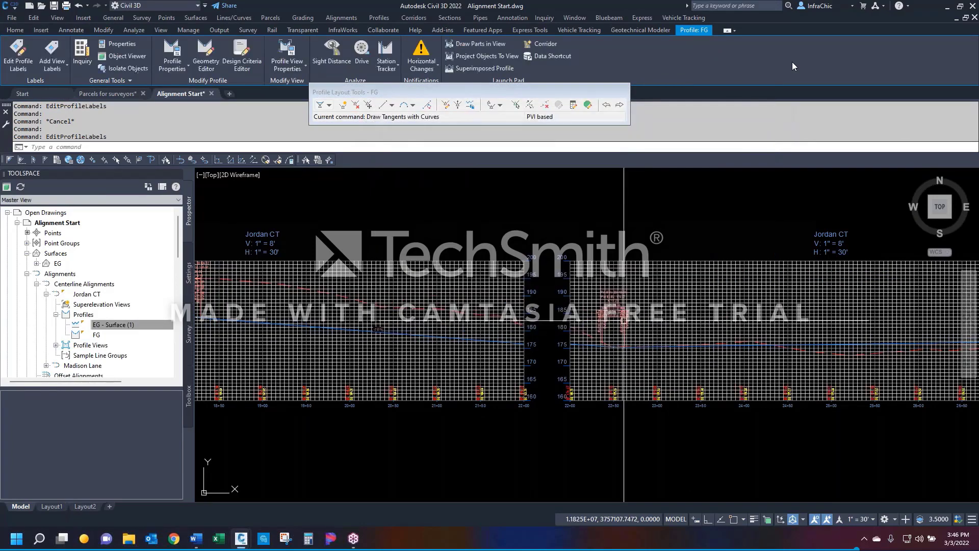
{"action": "scroll", "coordinate": [518, 323], "scroll_direction": "down", "scroll_amount": 4}
{"action": "scroll", "coordinate": [713, 350], "scroll_direction": "down", "scroll_amount": 2}
{"action": "scroll", "coordinate": [846, 350], "scroll_direction": "up", "scroll_amount": 5}
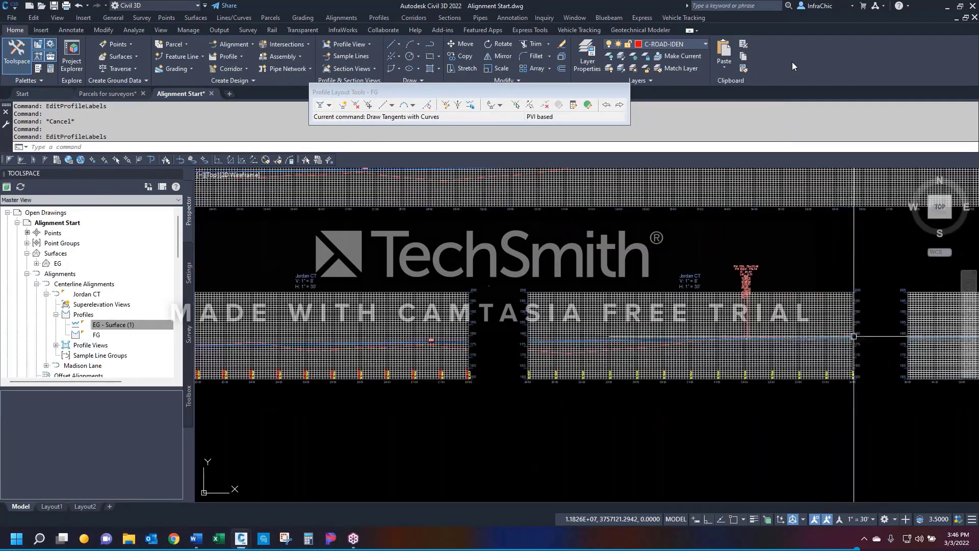
{"action": "left_click", "coordinate": [844, 339]}
{"action": "right_click", "coordinate": [844, 339]}
{"action": "left_click", "coordinate": [887, 260]}
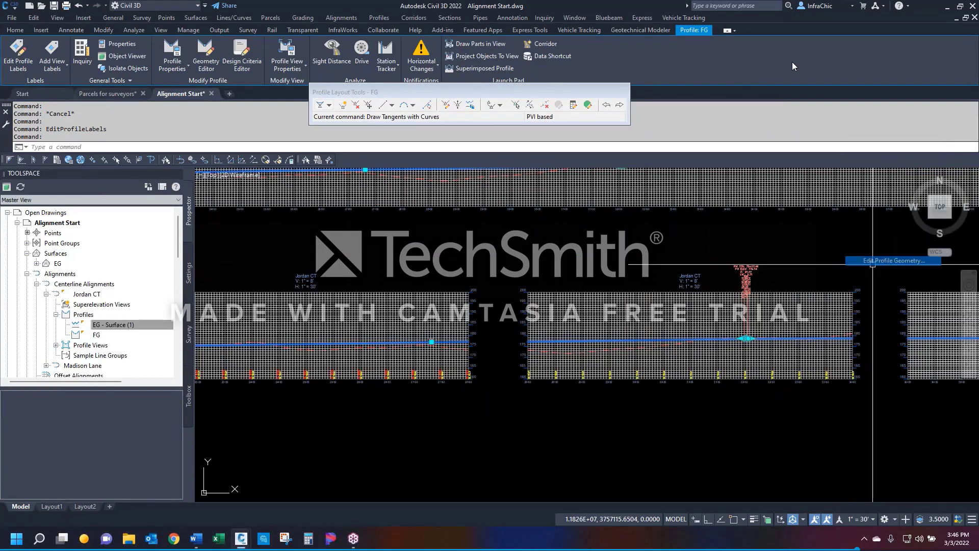
{"action": "key", "text": "Escape"}
{"action": "left_click", "coordinate": [825, 340]}
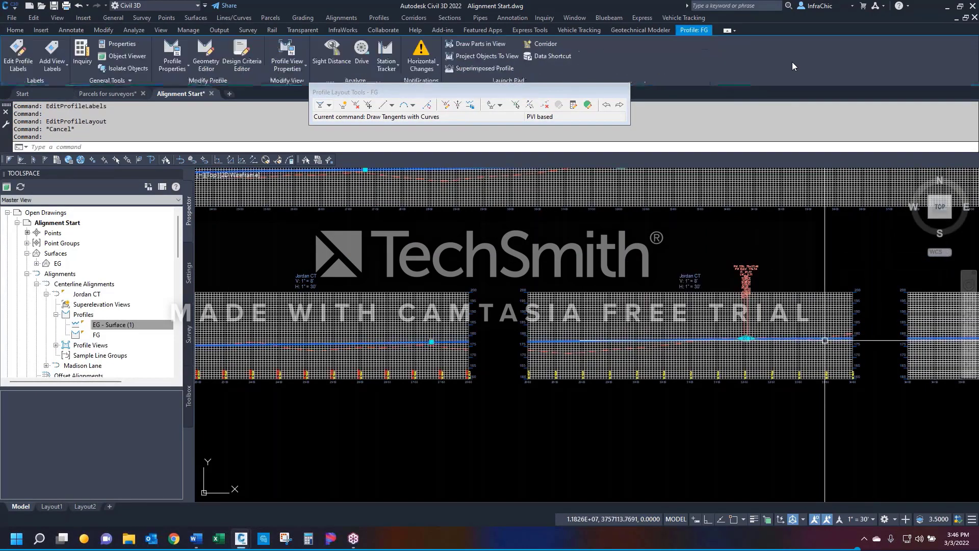
{"action": "right_click", "coordinate": [824, 340]}
{"action": "key", "text": "Escape"}
{"action": "key", "text": "Escape"}
{"action": "key", "text": "Escape"}
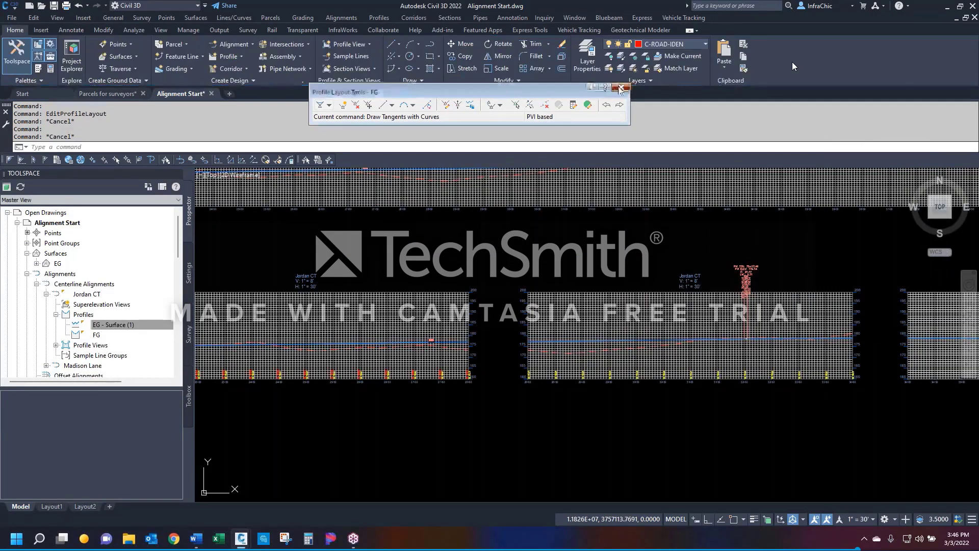
{"action": "left_click", "coordinate": [625, 90]}
Step: Apply the FG-ST-ARM label set to the FG profile in the fourth short profile view
{"action": "left_click", "coordinate": [636, 338]}
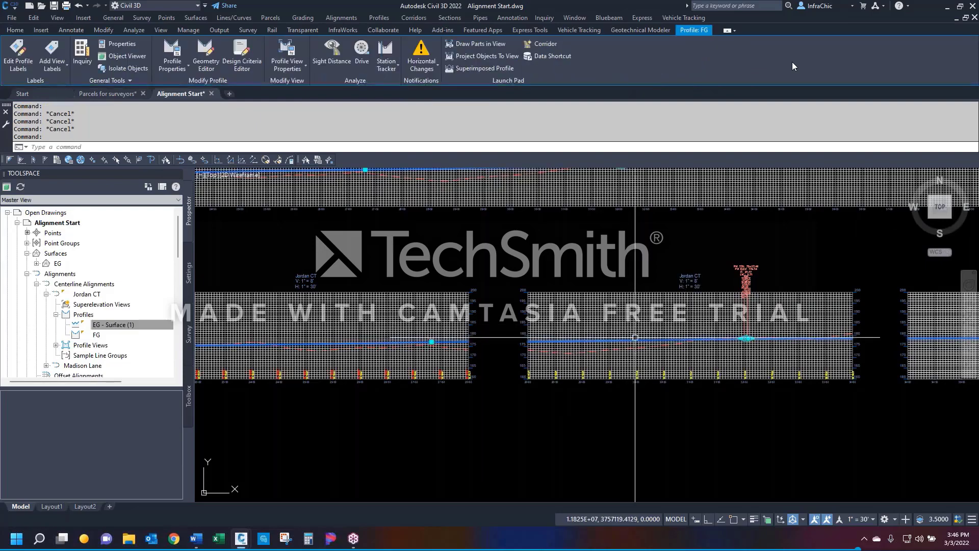
{"action": "right_click", "coordinate": [637, 338]}
{"action": "left_click", "coordinate": [683, 258]}
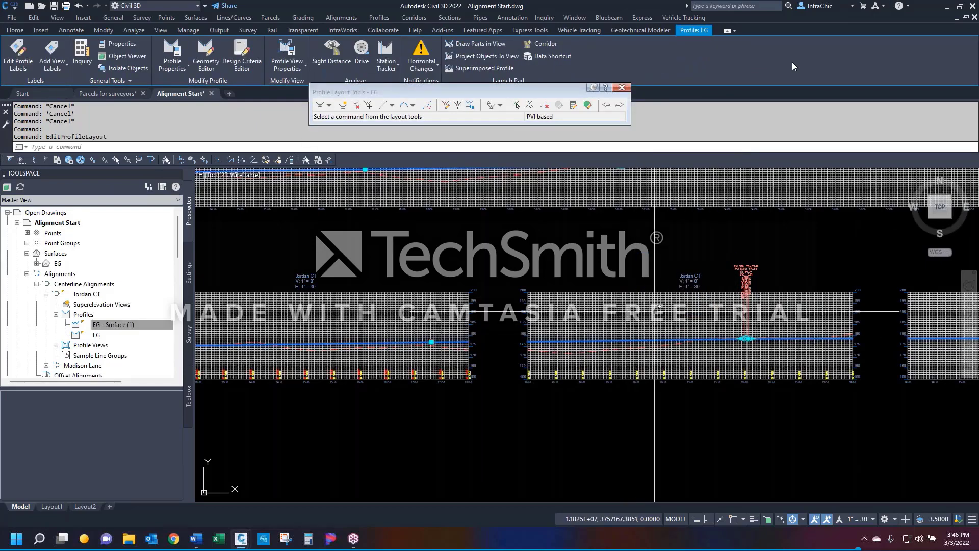
{"action": "right_click", "coordinate": [654, 338]}
{"action": "left_click", "coordinate": [678, 295]}
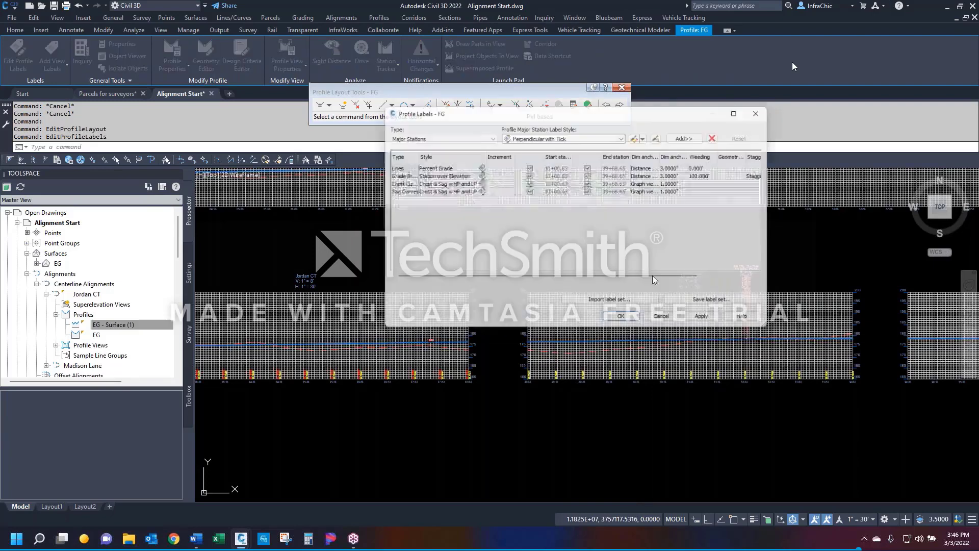
{"action": "left_click", "coordinate": [613, 304]}
{"action": "left_click", "coordinate": [576, 165]}
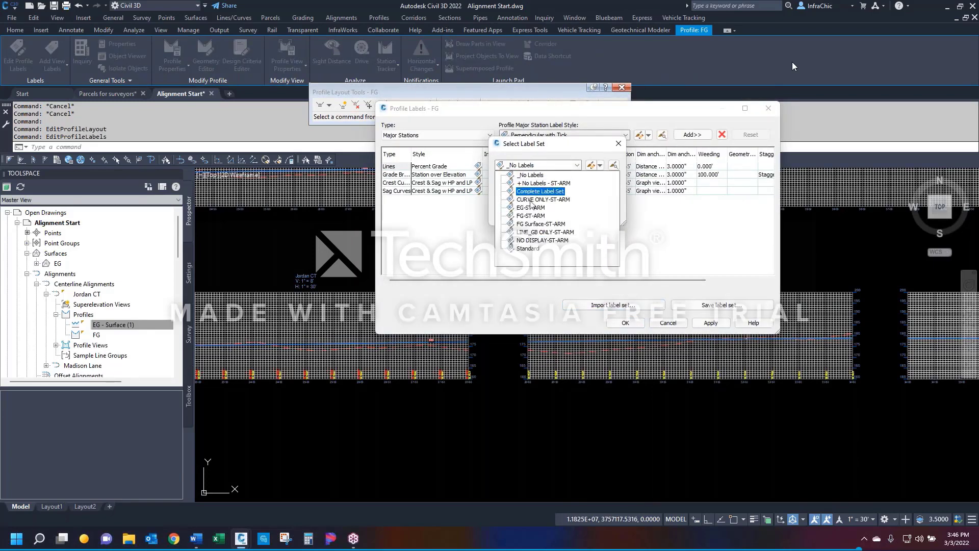
{"action": "left_click", "coordinate": [532, 223]}
{"action": "left_click", "coordinate": [515, 212]}
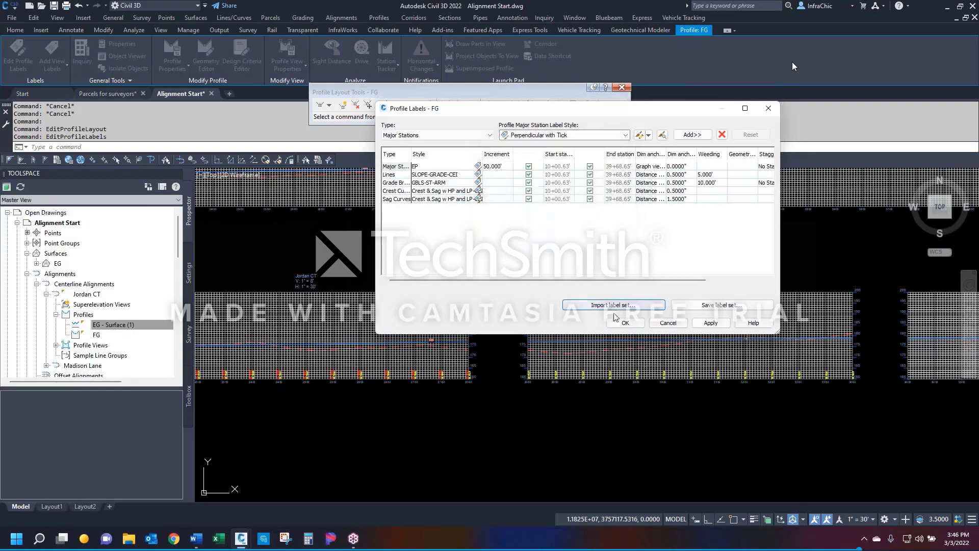
{"action": "left_click", "coordinate": [625, 323]}
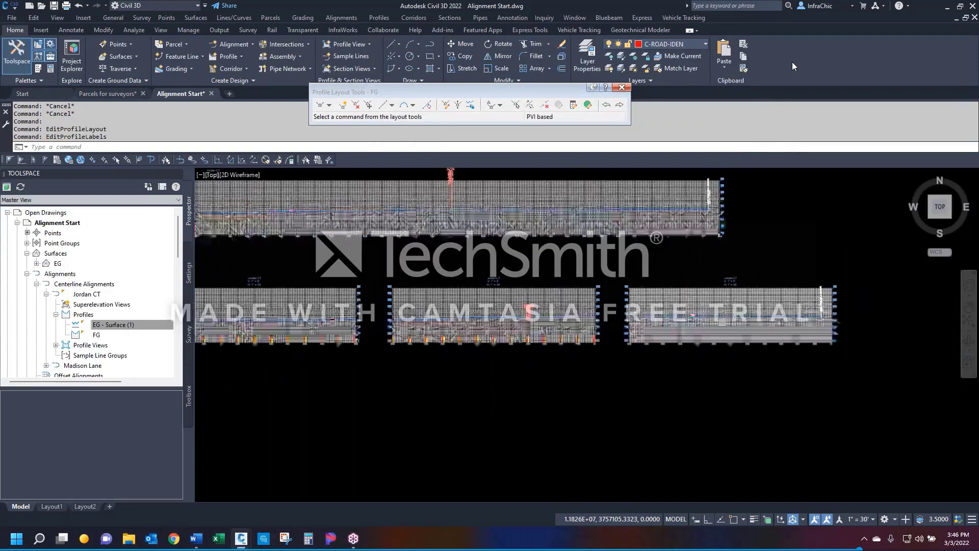
Step: Apply the FG-ST-ARM label set to the FG profile in the fifth and last short profile view
{"action": "left_click", "coordinate": [734, 312]}
{"action": "right_click", "coordinate": [734, 312]}
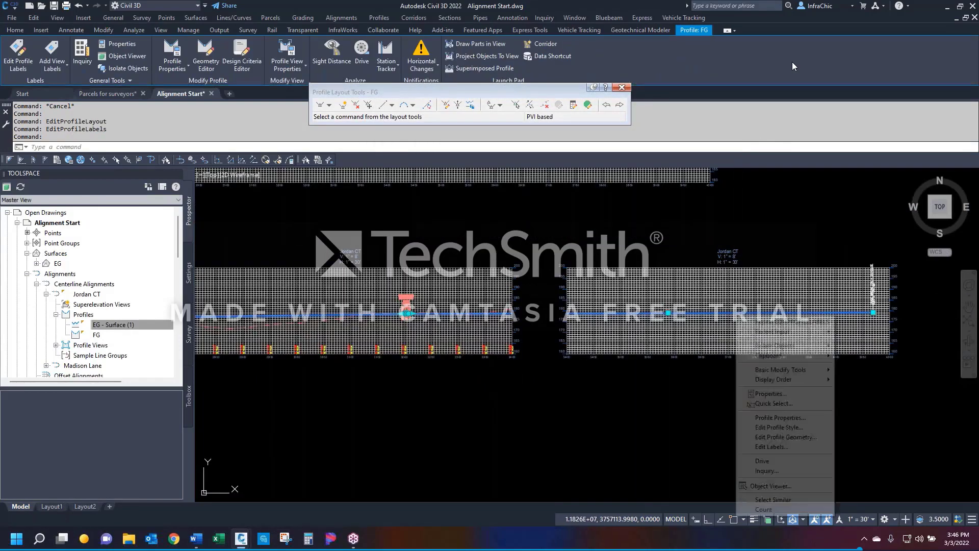
{"action": "left_click", "coordinate": [785, 447]}
{"action": "left_click", "coordinate": [604, 306]}
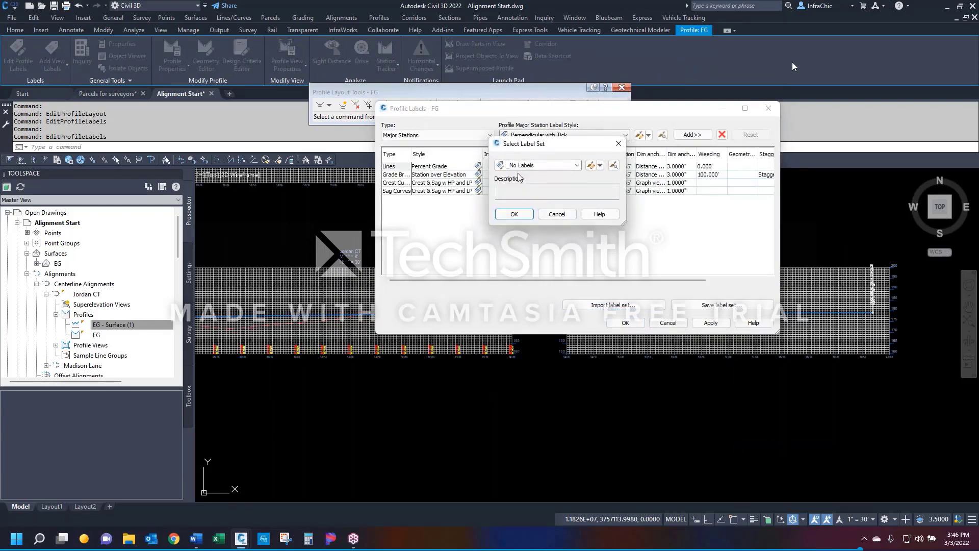
{"action": "left_click", "coordinate": [535, 165]}
{"action": "left_click", "coordinate": [525, 223]}
{"action": "left_click", "coordinate": [513, 214]}
{"action": "left_click", "coordinate": [624, 323]}
{"action": "key", "text": "Escape"}
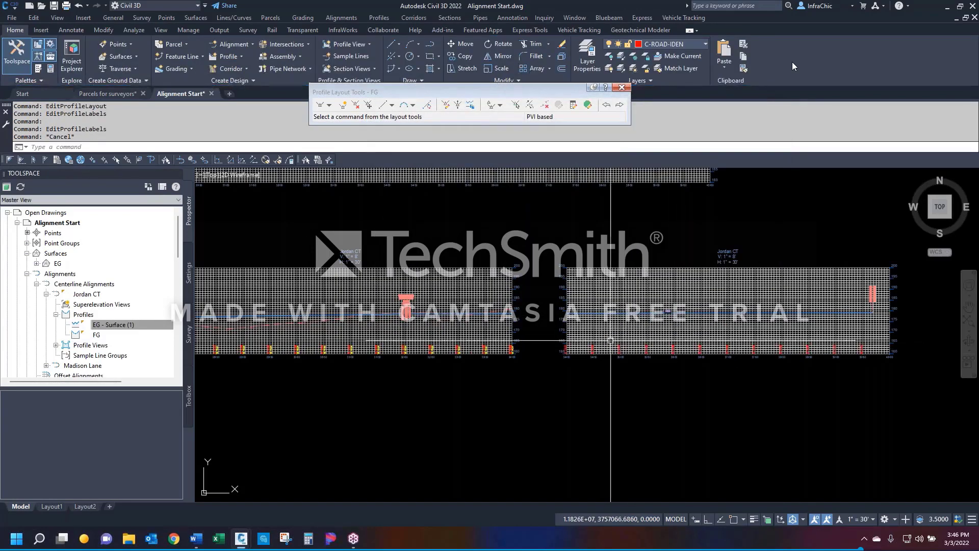
Step: Lower the two sag curve labels near stations 18+24 and 22+50 into the grid of the full-length profile view
{"action": "scroll", "coordinate": [758, 346], "scroll_direction": "down", "scroll_amount": 4}
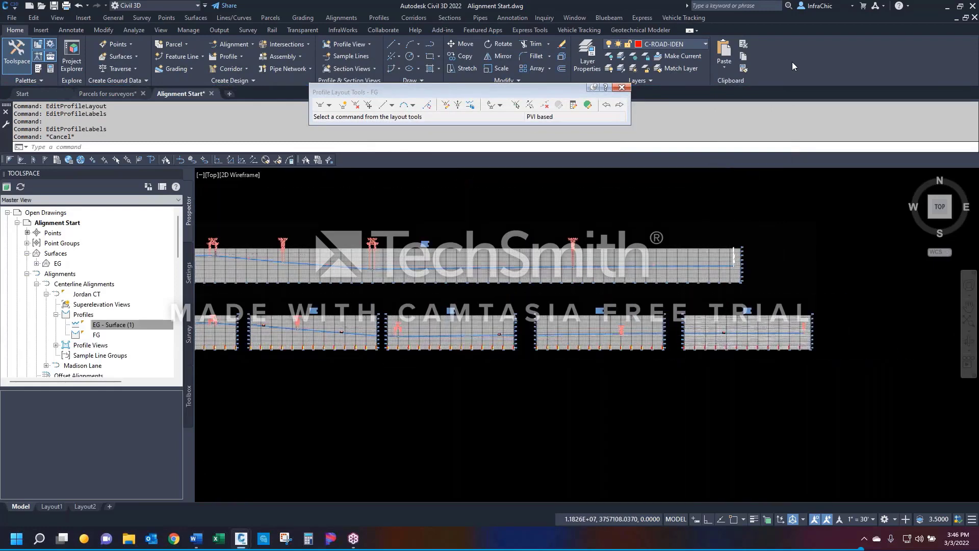
{"action": "scroll", "coordinate": [706, 335], "scroll_direction": "down", "scroll_amount": 2}
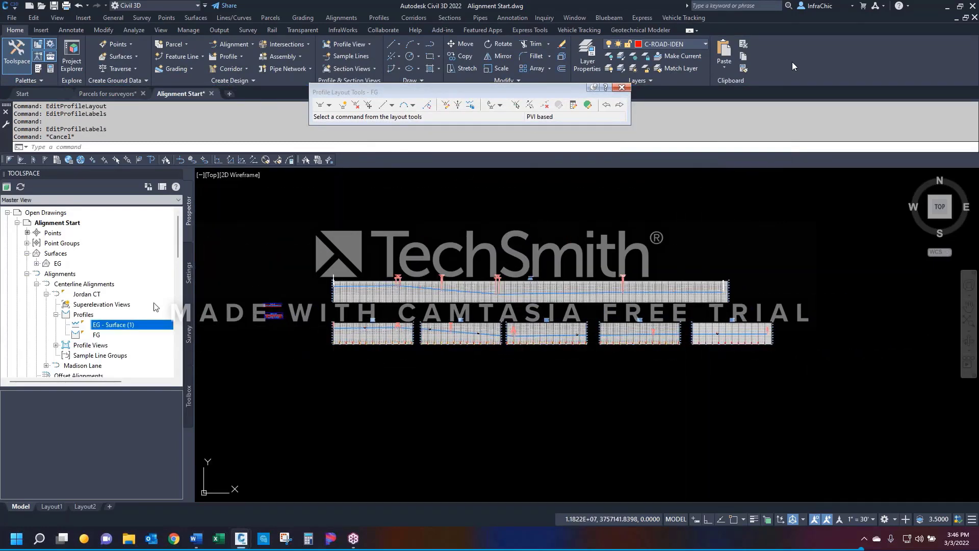
{"action": "left_click", "coordinate": [94, 334]}
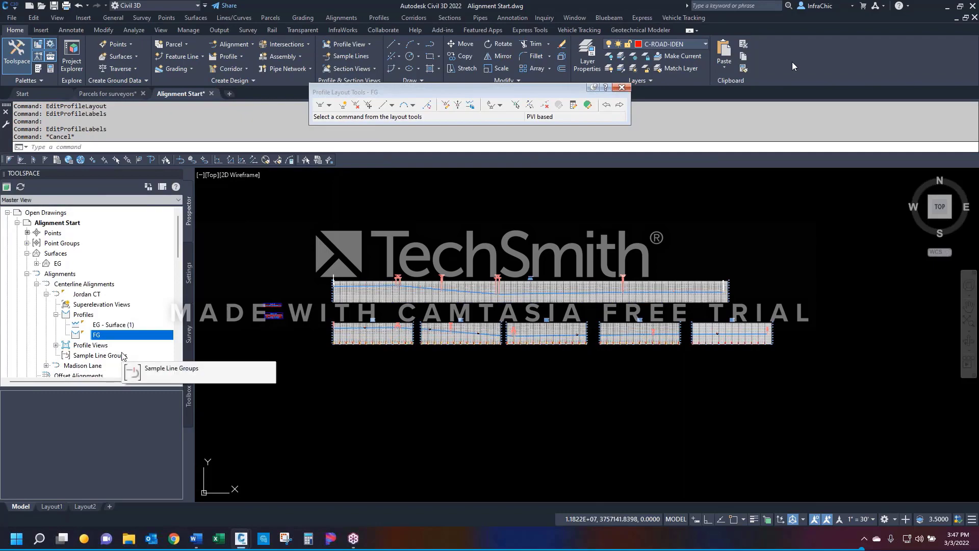
{"action": "scroll", "coordinate": [502, 285], "scroll_direction": "up", "scroll_amount": 5}
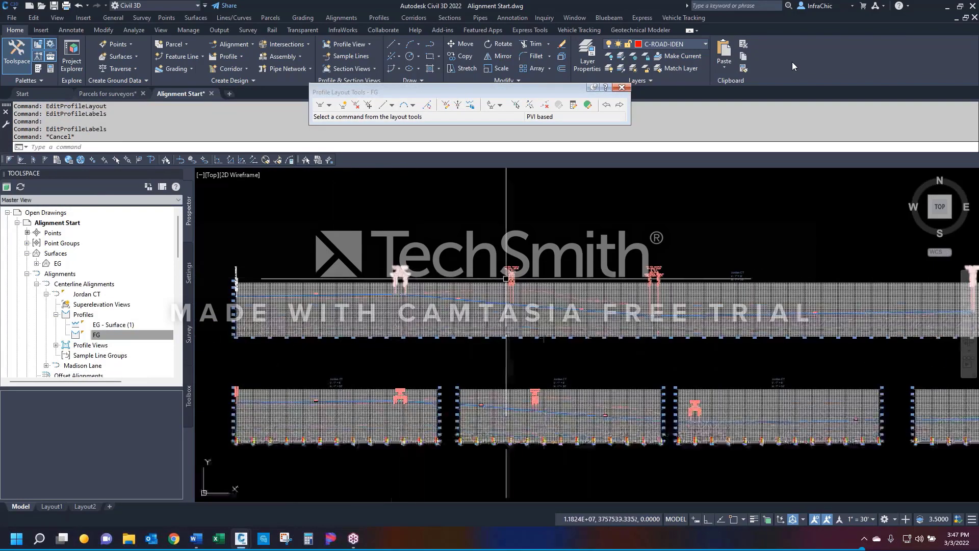
{"action": "left_click", "coordinate": [512, 275]}
{"action": "scroll", "coordinate": [514, 287], "scroll_direction": "up", "scroll_amount": 4}
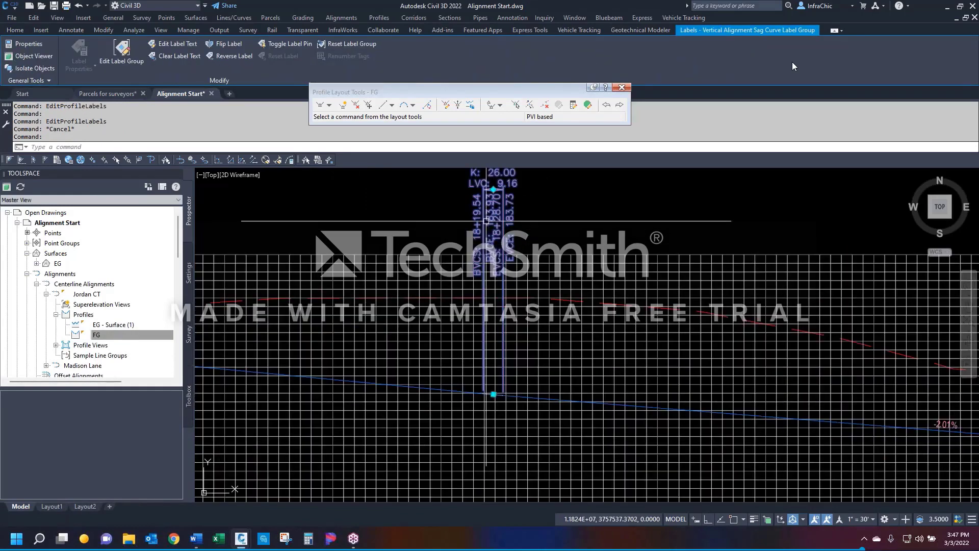
{"action": "scroll", "coordinate": [520, 305], "scroll_direction": "down", "scroll_amount": 4}
{"action": "left_click", "coordinate": [516, 288]}
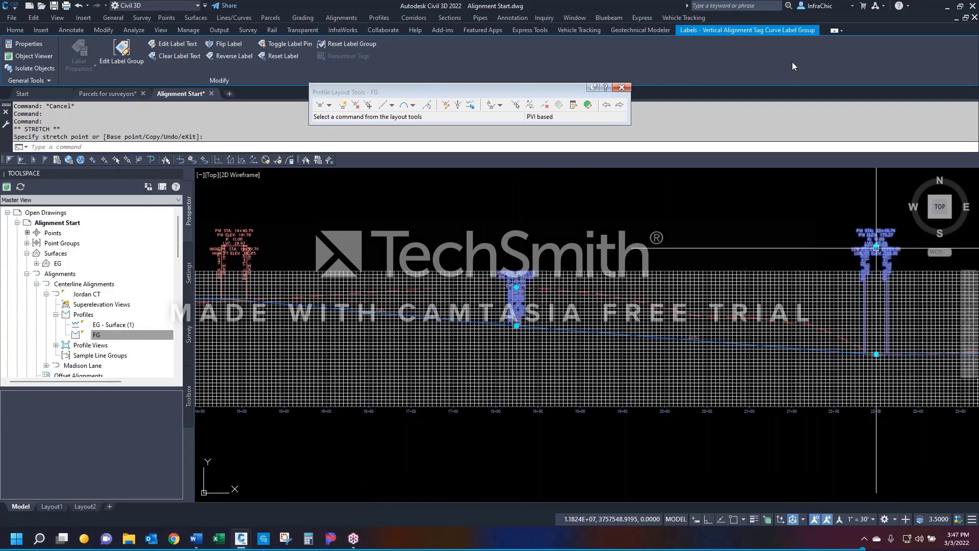
{"action": "left_click", "coordinate": [880, 266]}
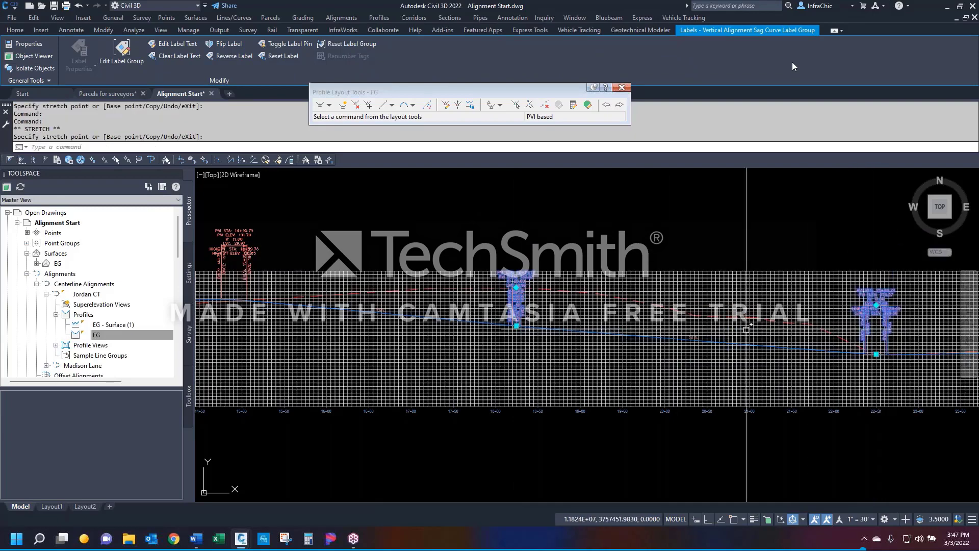
{"action": "key", "text": "Escape"}
Step: Inspect the tangent grade label between the sag curves and the grade break label at the start of the full-length profile view
{"action": "scroll", "coordinate": [709, 333], "scroll_direction": "up", "scroll_amount": 5}
{"action": "left_click", "coordinate": [660, 353]}
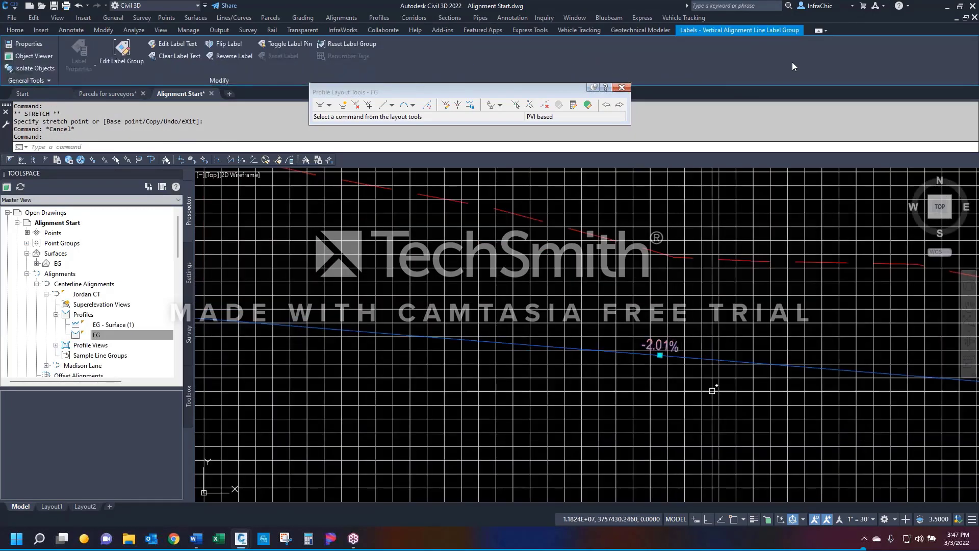
{"action": "scroll", "coordinate": [649, 332], "scroll_direction": "down", "scroll_amount": 10}
{"action": "key", "text": "Escape"}
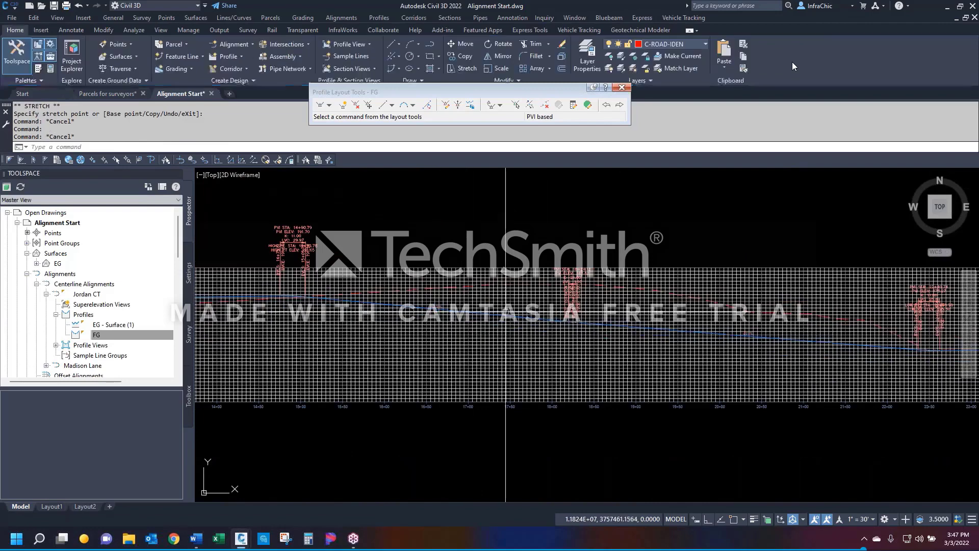
{"action": "scroll", "coordinate": [280, 287], "scroll_direction": "up", "scroll_amount": 6}
{"action": "left_click", "coordinate": [275, 290]}
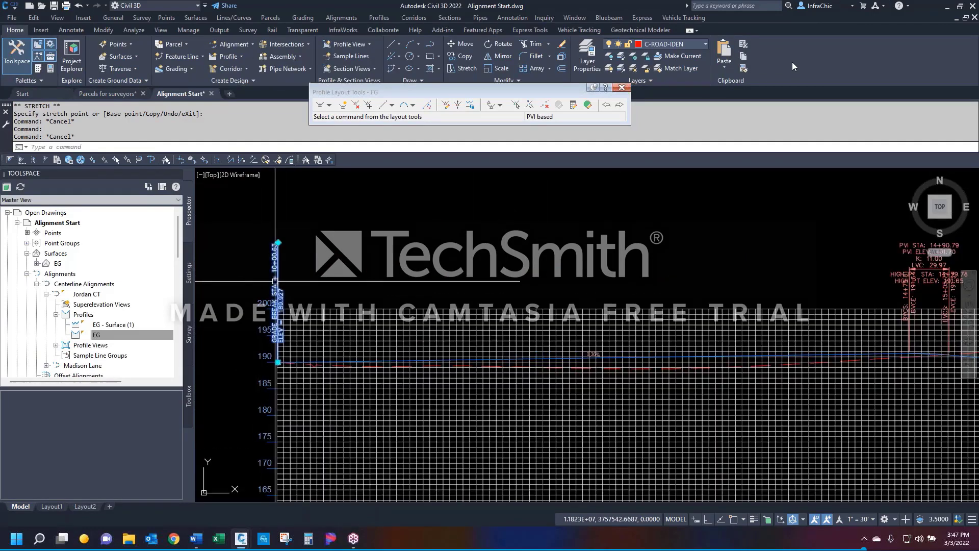
{"action": "key", "text": "Escape"}
Step: Lower the crest curve label near station 32+00 into the grid of the full-length profile view
{"action": "scroll", "coordinate": [420, 364], "scroll_direction": "down", "scroll_amount": 8}
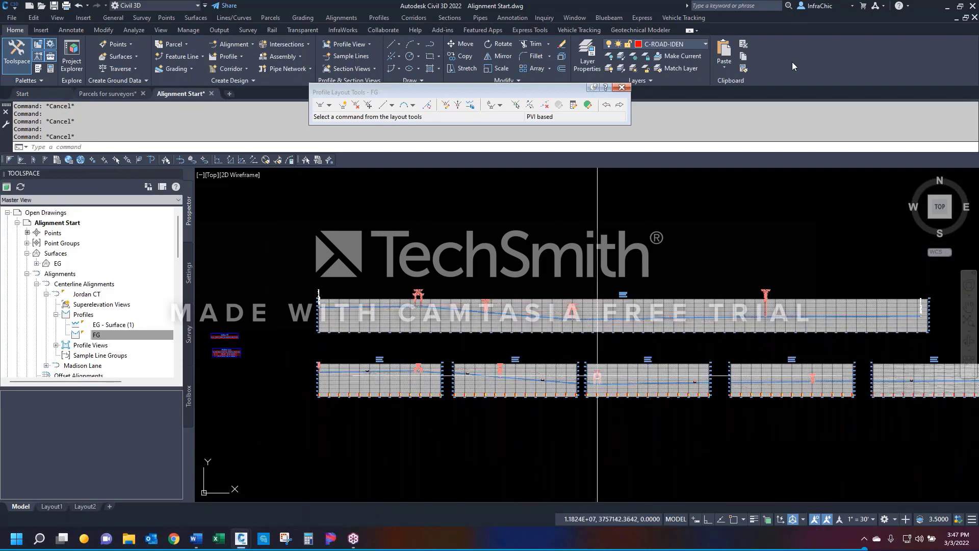
{"action": "left_click", "coordinate": [765, 296]}
{"action": "left_click", "coordinate": [766, 307]}
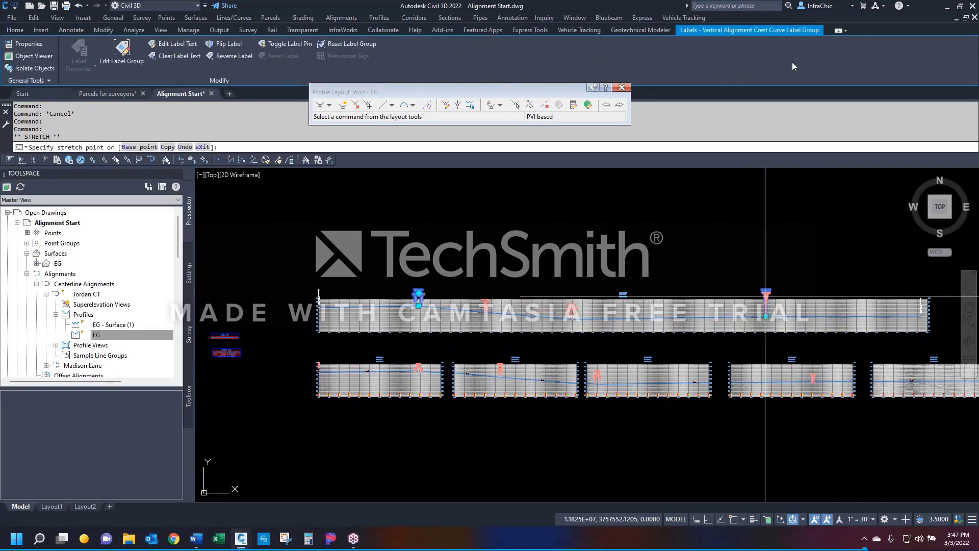
{"action": "key", "text": "Escape"}
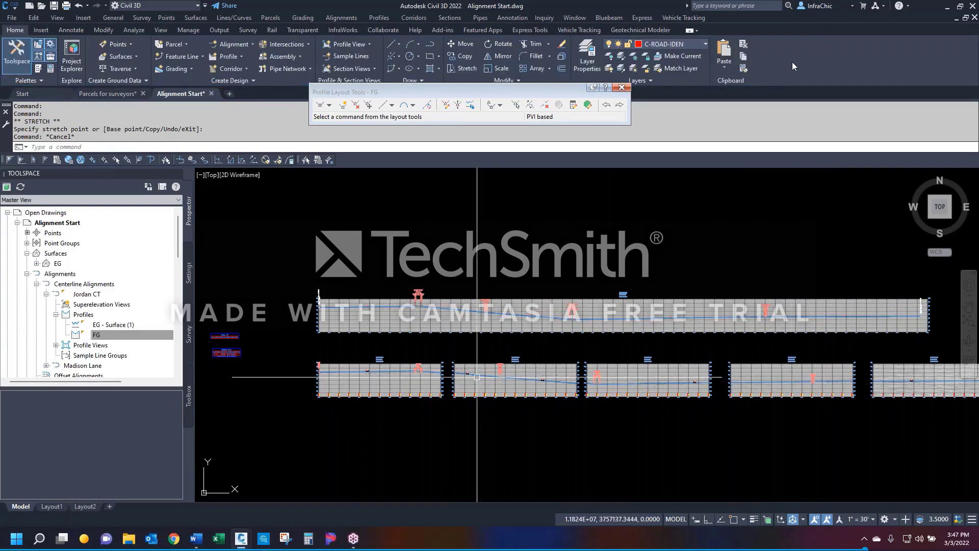
Step: Move the crest curve label near station 14+91 below the FG line in the full-length profile view and close the profile layout tools
{"action": "scroll", "coordinate": [396, 289], "scroll_direction": "up", "scroll_amount": 2}
{"action": "left_click", "coordinate": [377, 254]}
{"action": "scroll", "coordinate": [378, 253], "scroll_direction": "up", "scroll_amount": 4}
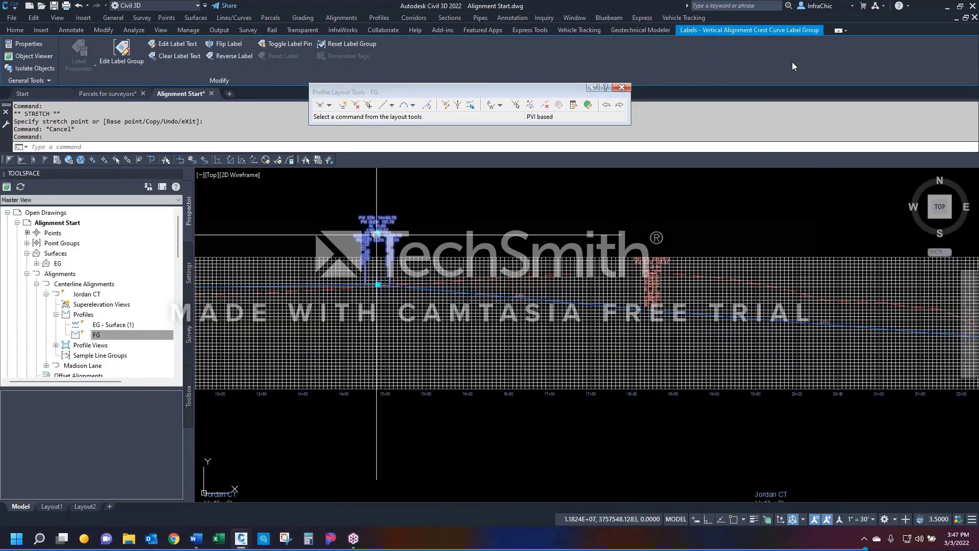
{"action": "left_click", "coordinate": [377, 237]}
{"action": "left_click", "coordinate": [377, 260]}
{"action": "left_click", "coordinate": [377, 260]}
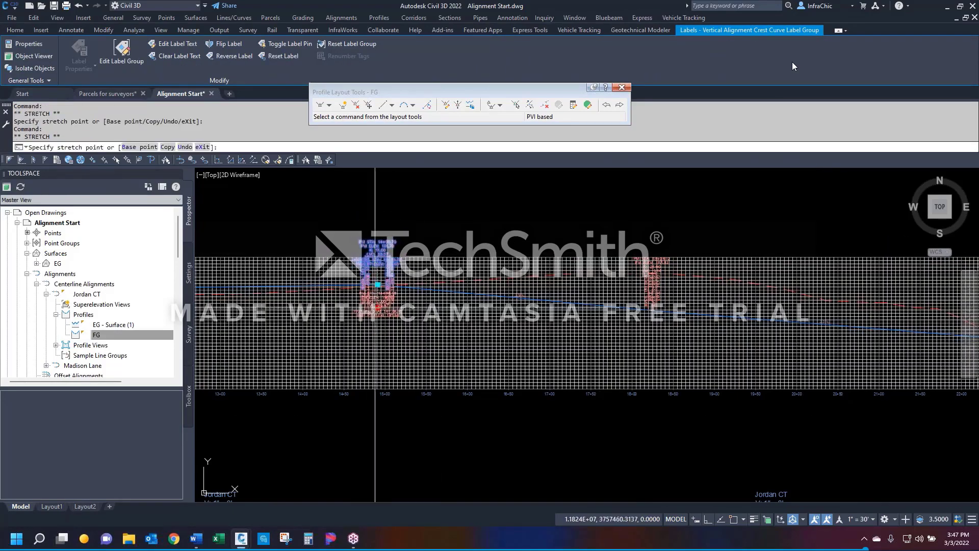
{"action": "left_click", "coordinate": [378, 310]}
{"action": "key", "text": "Escape"}
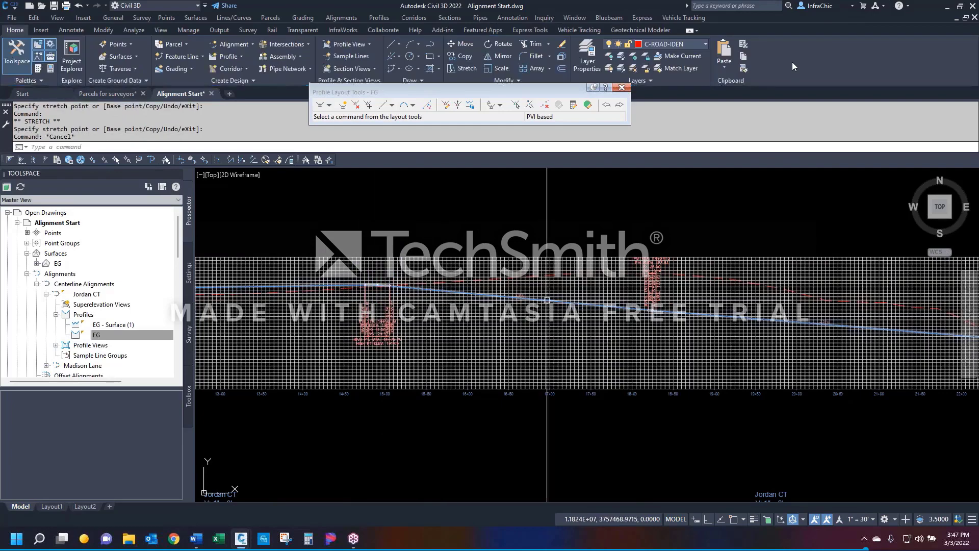
{"action": "left_click", "coordinate": [623, 89]}
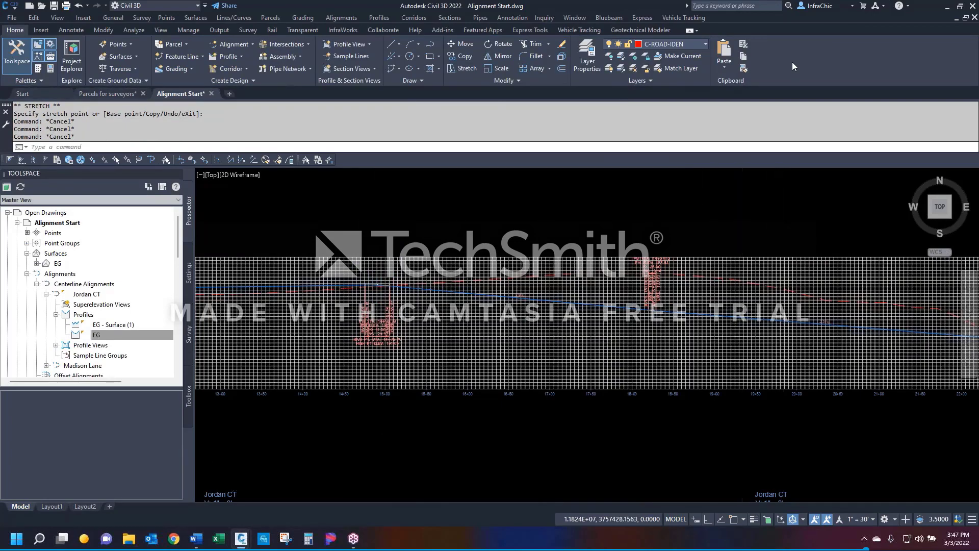
{"action": "scroll", "coordinate": [744, 334], "scroll_direction": "down", "scroll_amount": 4}
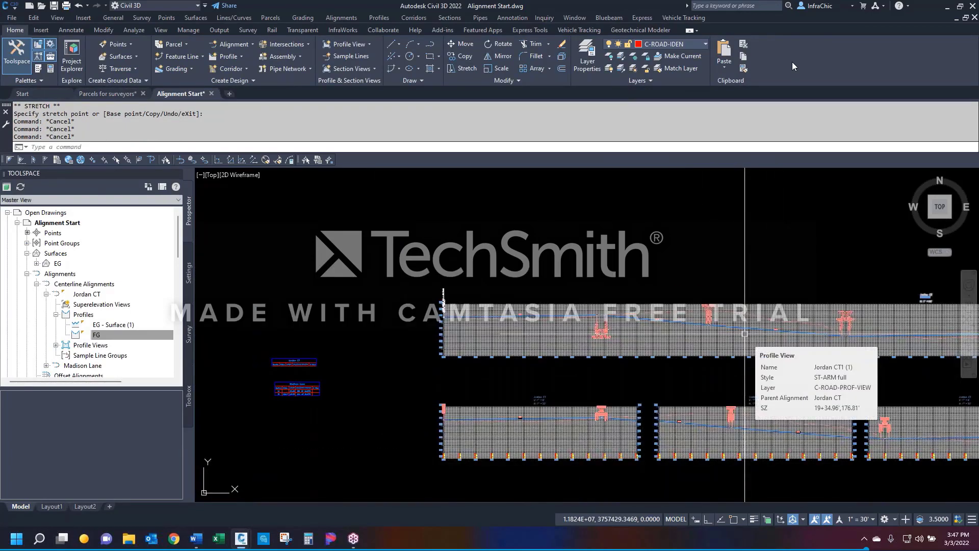
Step: Open the ST-ARM full style of the full-length profile view, review its information and graph scale settings, and close it unchanged
{"action": "left_click", "coordinate": [533, 337]}
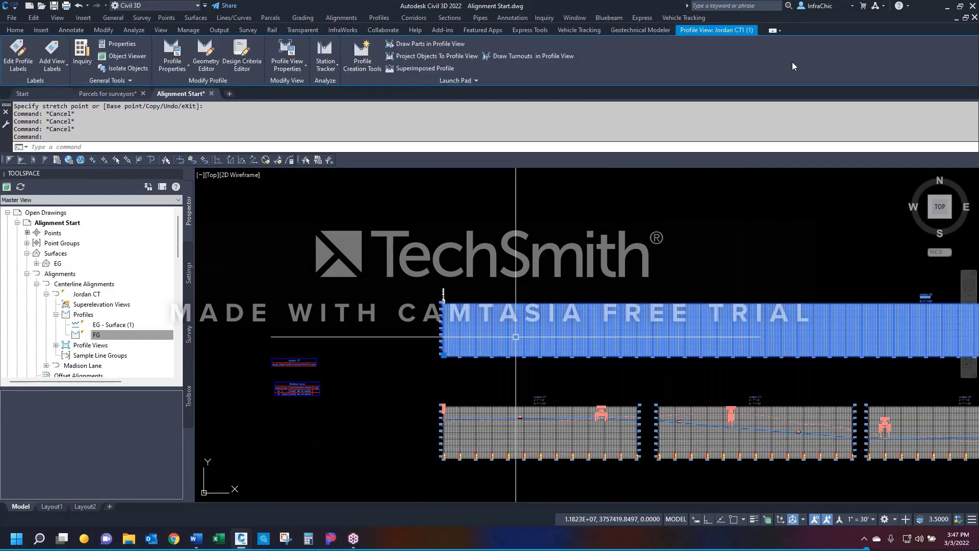
{"action": "right_click", "coordinate": [515, 337]}
{"action": "left_click", "coordinate": [565, 449]}
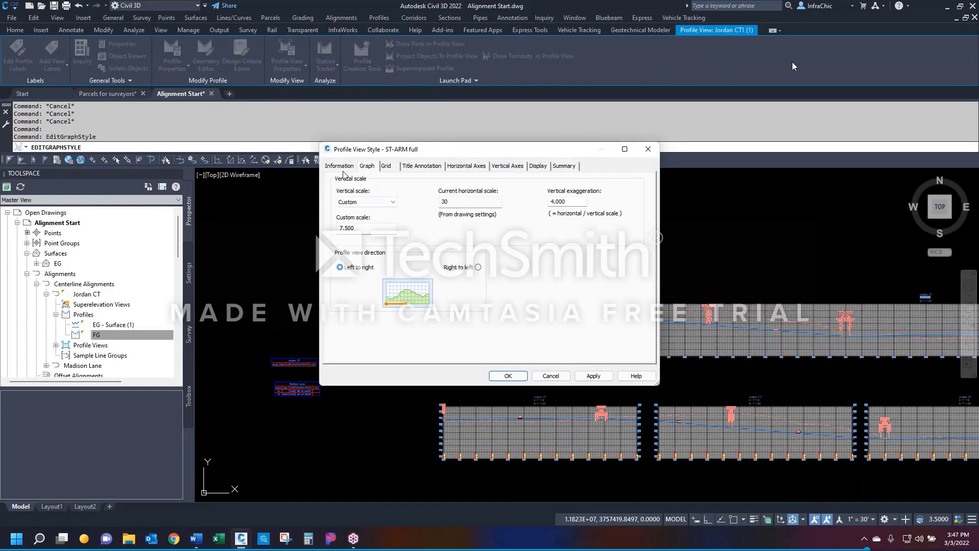
{"action": "left_click", "coordinate": [340, 167]}
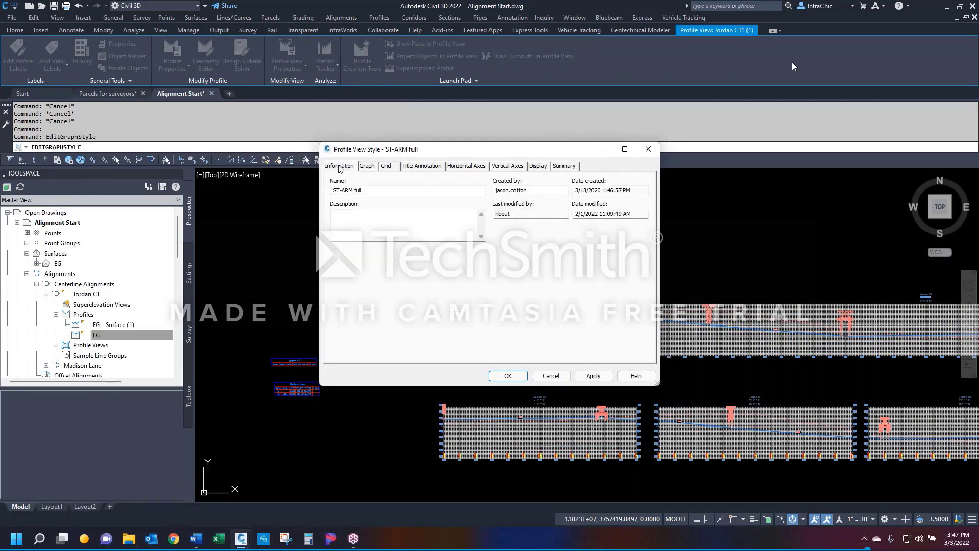
{"action": "left_click", "coordinate": [368, 166]}
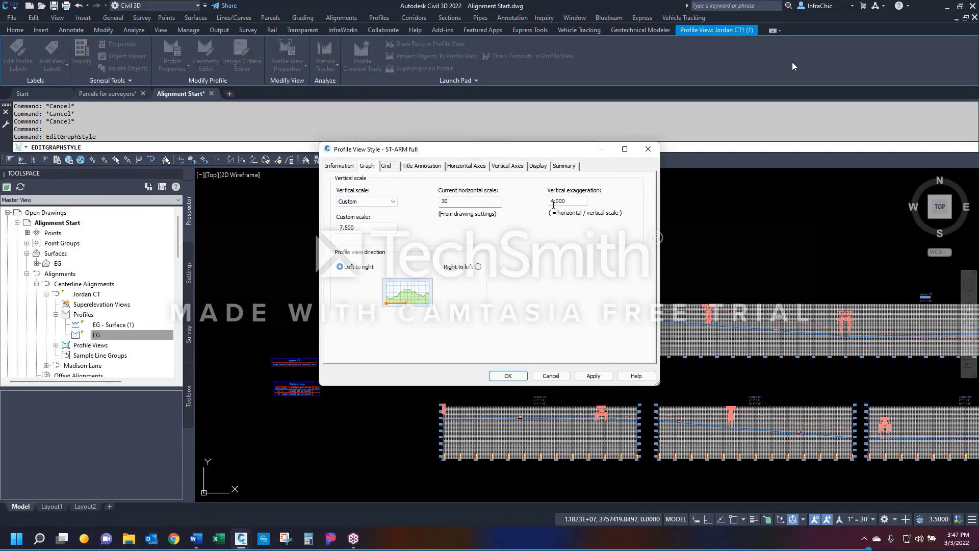
{"action": "left_click", "coordinate": [550, 376]}
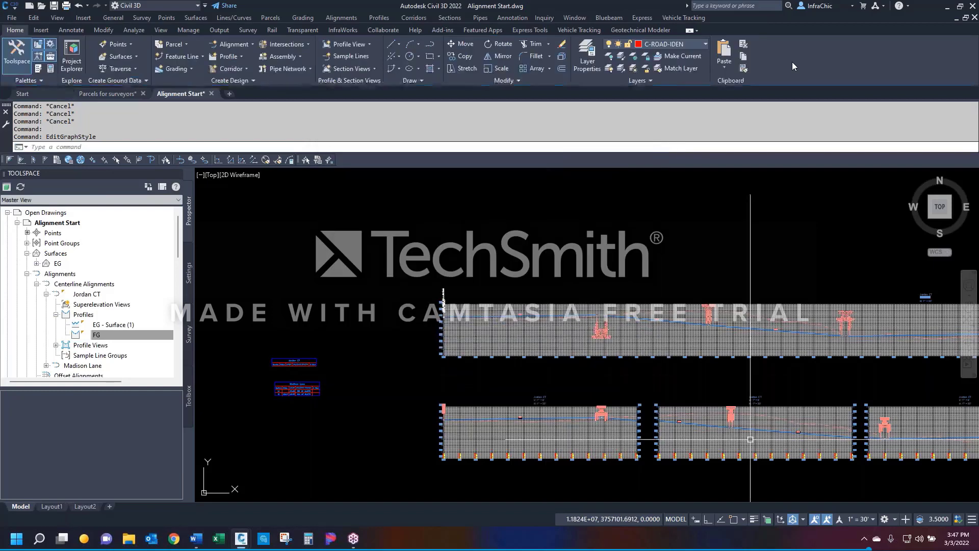
Step: Set the drawing's annotation scale to 1" = 20' and reopen the style of the full-length profile view
{"action": "left_click", "coordinate": [857, 518]}
{"action": "left_click", "coordinate": [859, 285]}
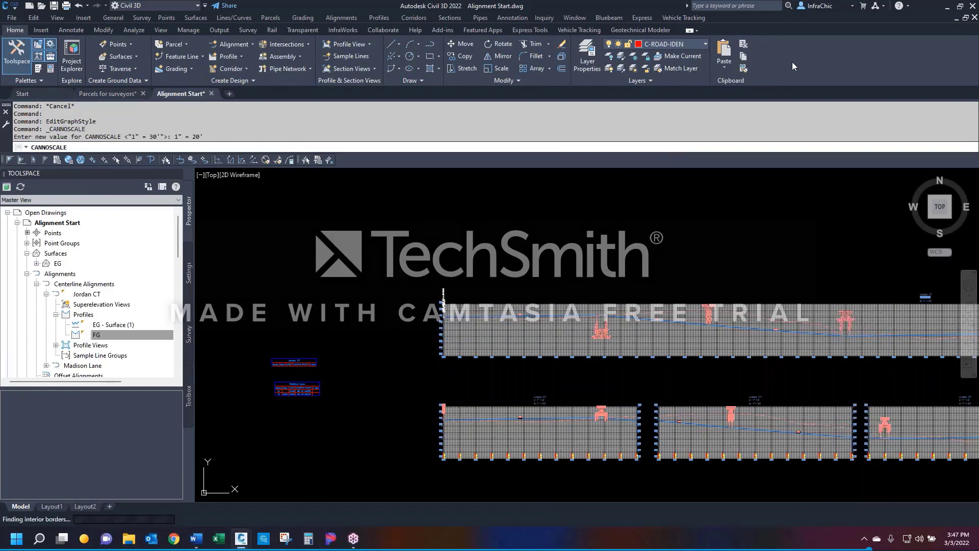
{"action": "left_click", "coordinate": [520, 340]}
{"action": "right_click", "coordinate": [520, 339]}
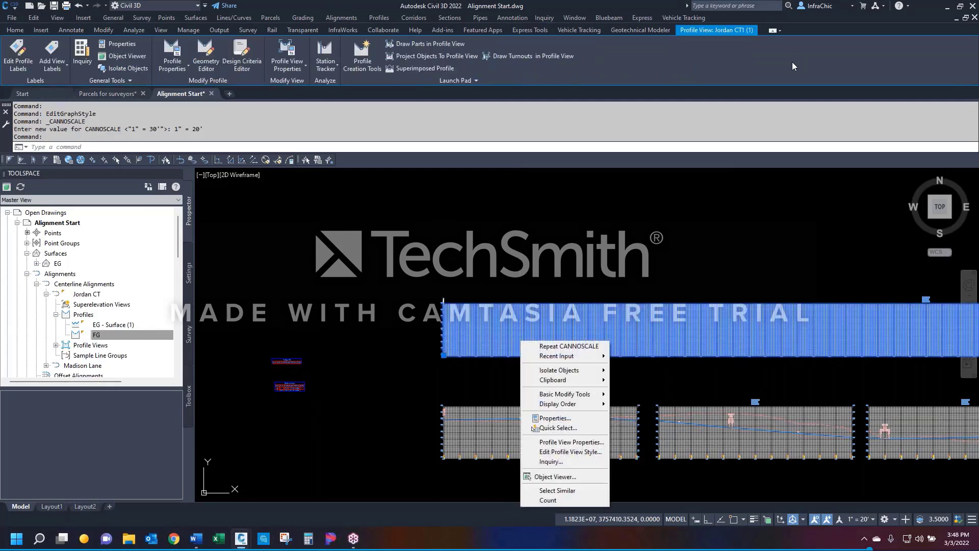
{"action": "left_click", "coordinate": [556, 453]}
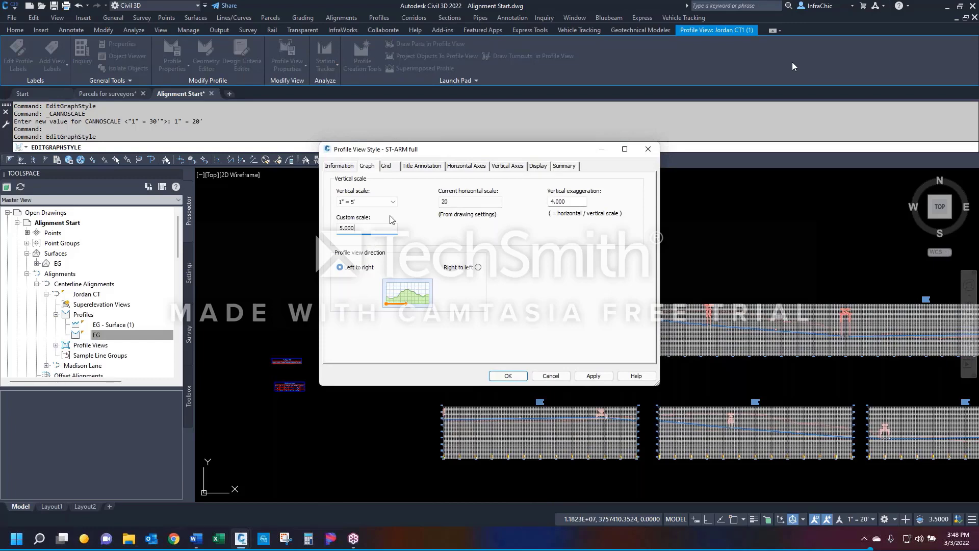
Step: Review the vertical scale choices, grid options and title annotation of the ST-ARM full style, leaving it unchanged
{"action": "left_click", "coordinate": [392, 200]}
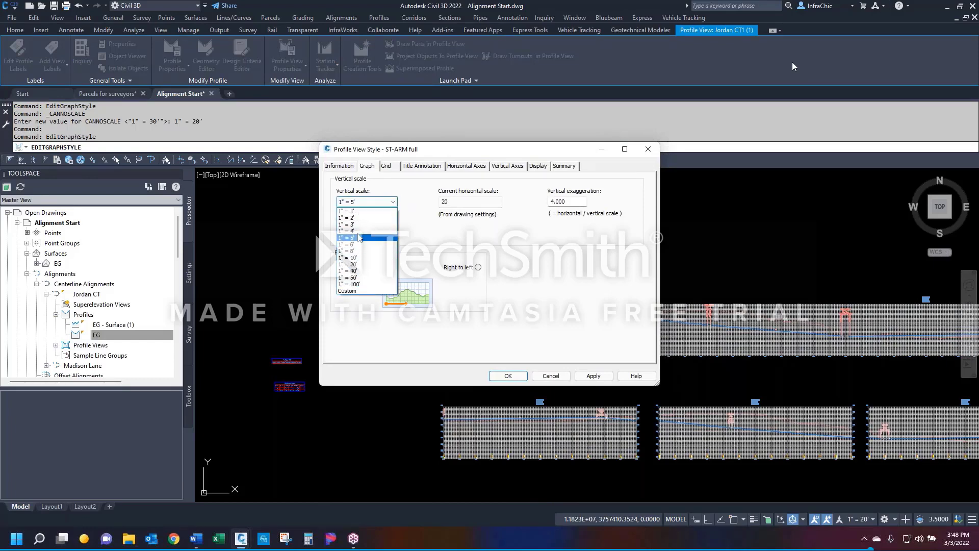
{"action": "left_click", "coordinate": [359, 238]}
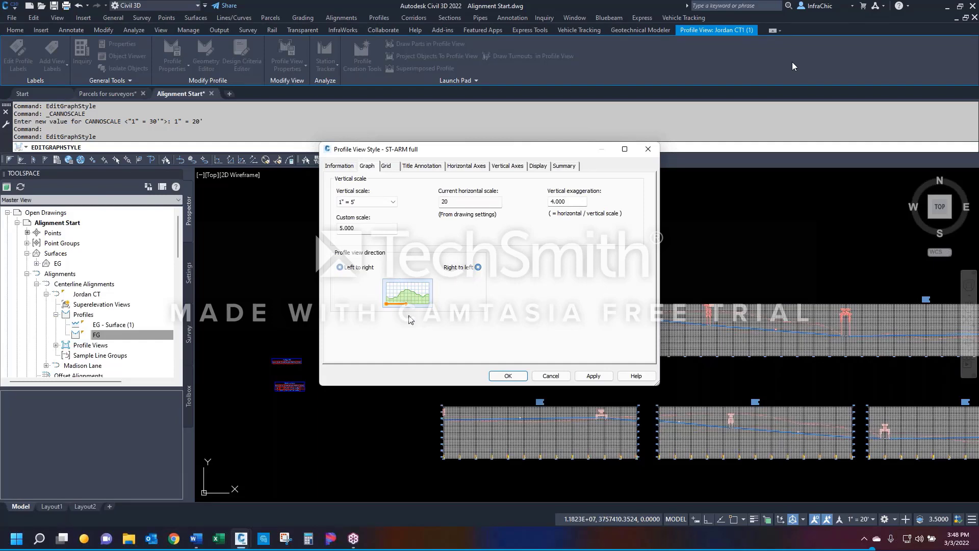
{"action": "left_click", "coordinate": [386, 167]}
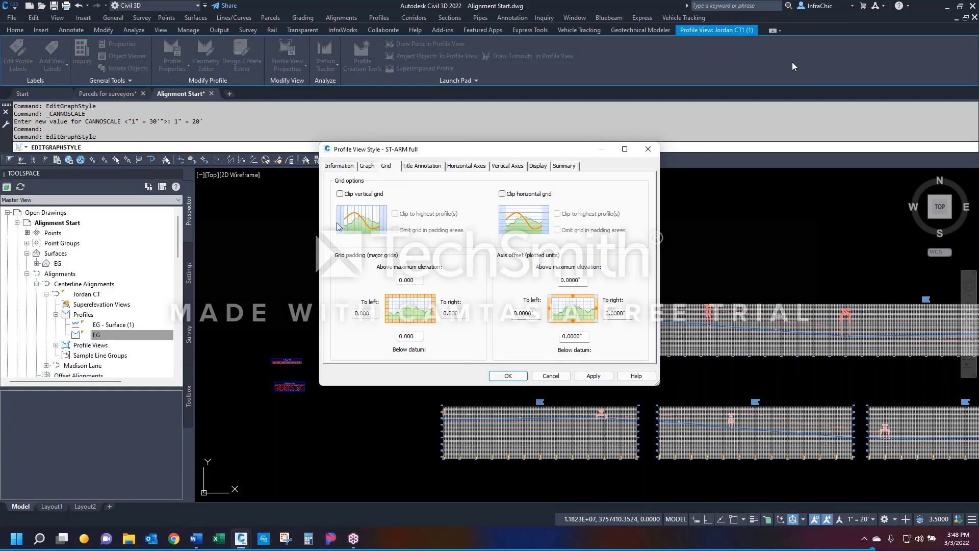
{"action": "left_click", "coordinate": [415, 167]}
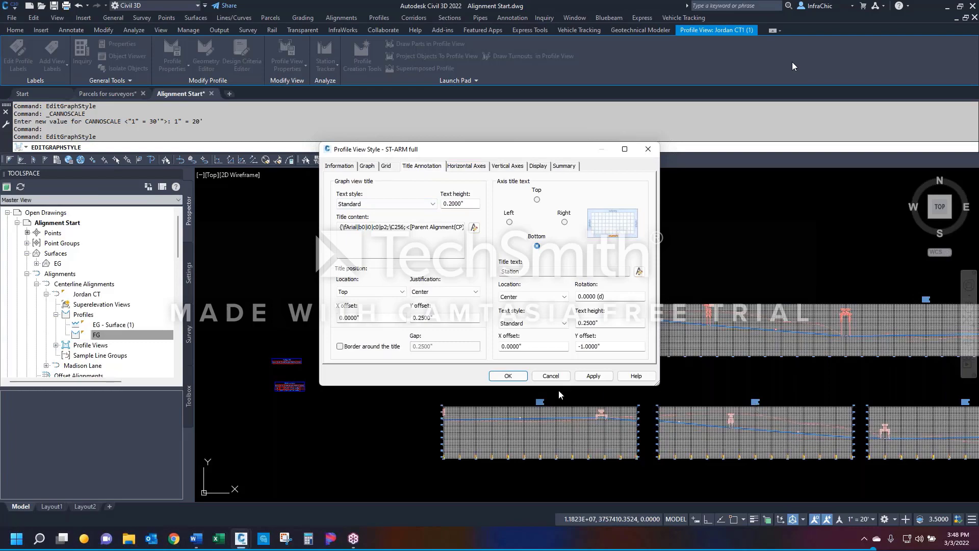
{"action": "left_click", "coordinate": [550, 376]}
Step: Open the style from the second short Jordan CT profile view and examine its title annotation, horizontal axes and vertical axes settings
{"action": "scroll", "coordinate": [774, 412], "scroll_direction": "up", "scroll_amount": 5}
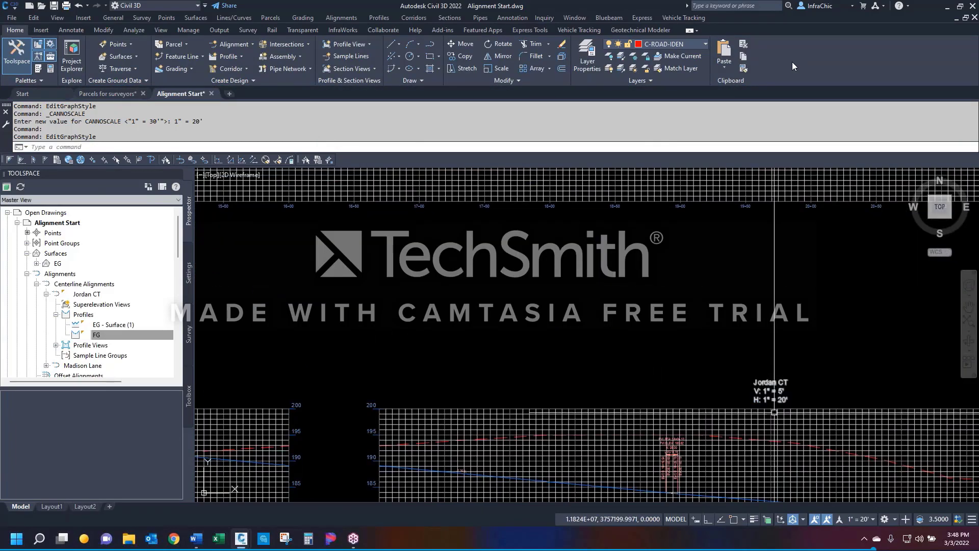
{"action": "scroll", "coordinate": [774, 411], "scroll_direction": "down", "scroll_amount": 3}
{"action": "scroll", "coordinate": [678, 346], "scroll_direction": "up", "scroll_amount": 3}
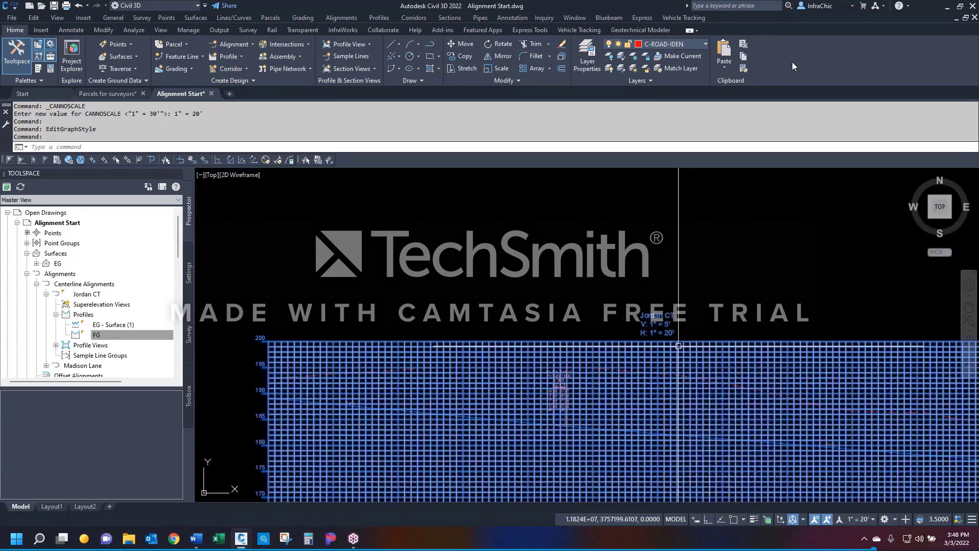
{"action": "left_click", "coordinate": [678, 346]}
{"action": "right_click", "coordinate": [678, 345]}
{"action": "left_click", "coordinate": [714, 449]}
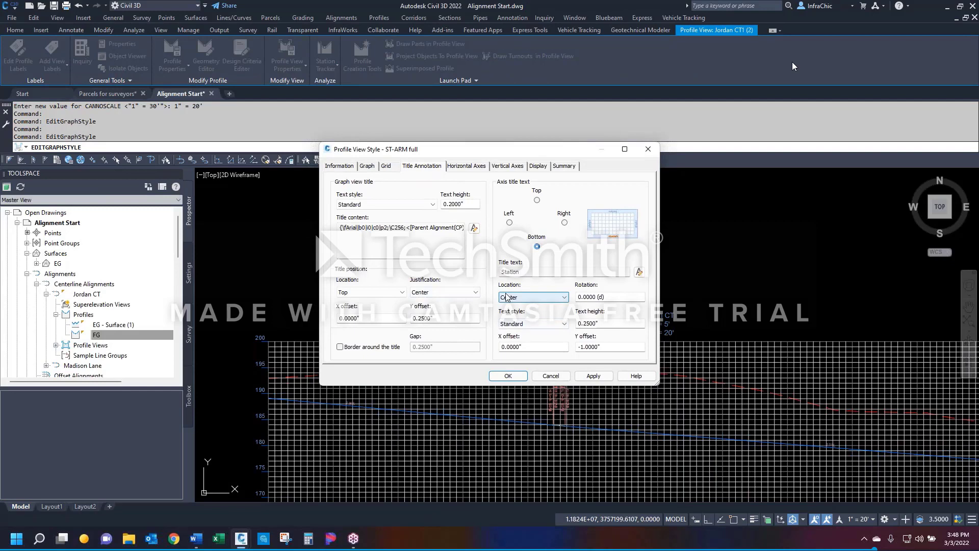
{"action": "left_click", "coordinate": [459, 167]}
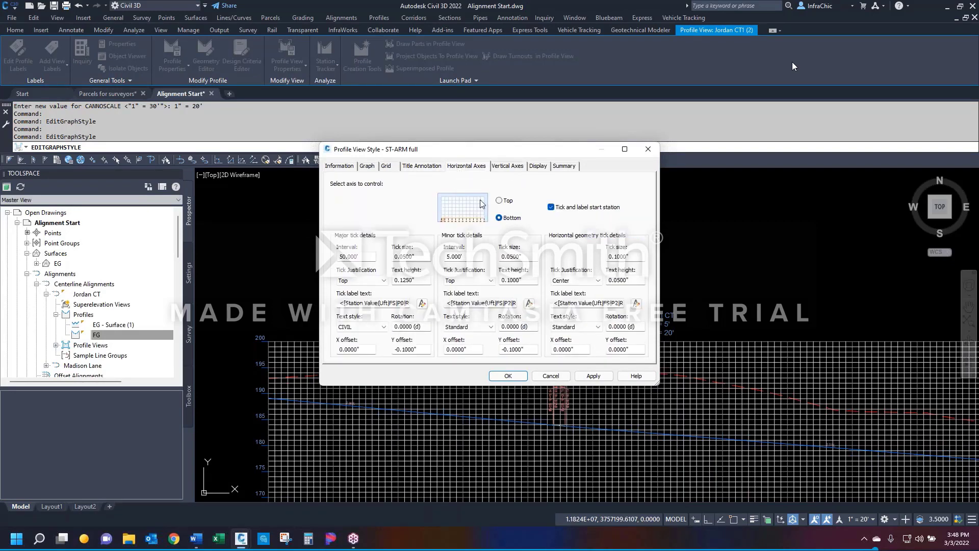
{"action": "left_click", "coordinate": [499, 201]}
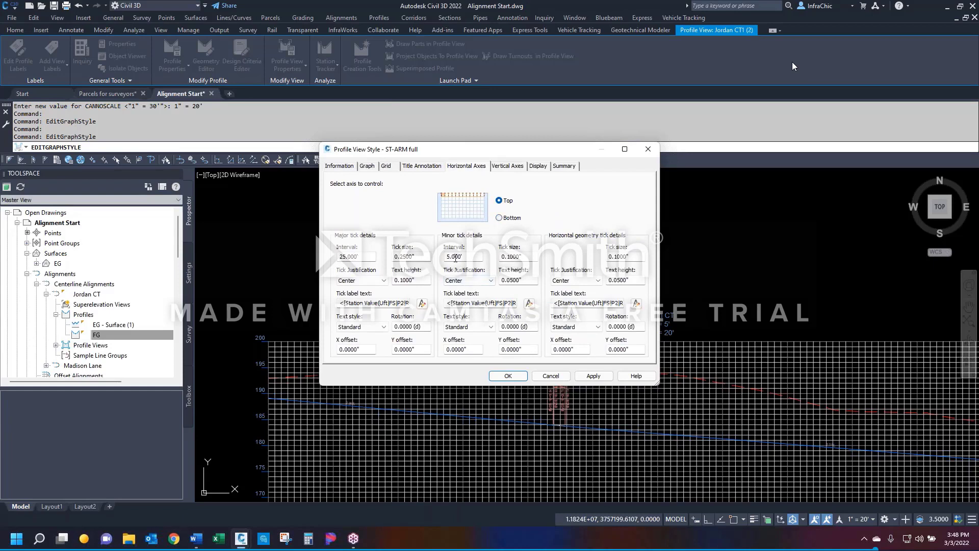
{"action": "left_click", "coordinate": [498, 167]}
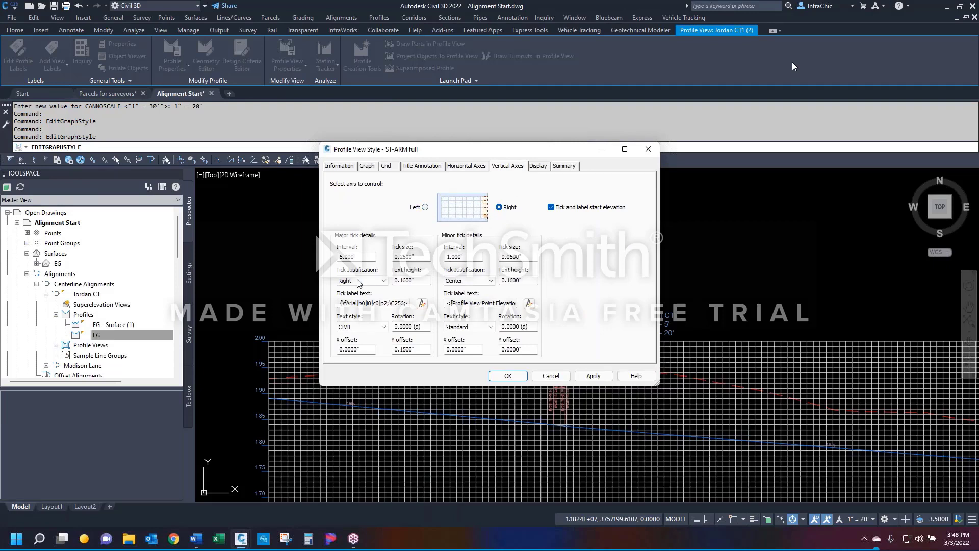
Step: Examine the display settings of the left axis, its title, annotation and ticks in the ST-ARM full style
{"action": "left_click", "coordinate": [538, 167]}
{"action": "left_click", "coordinate": [366, 245]}
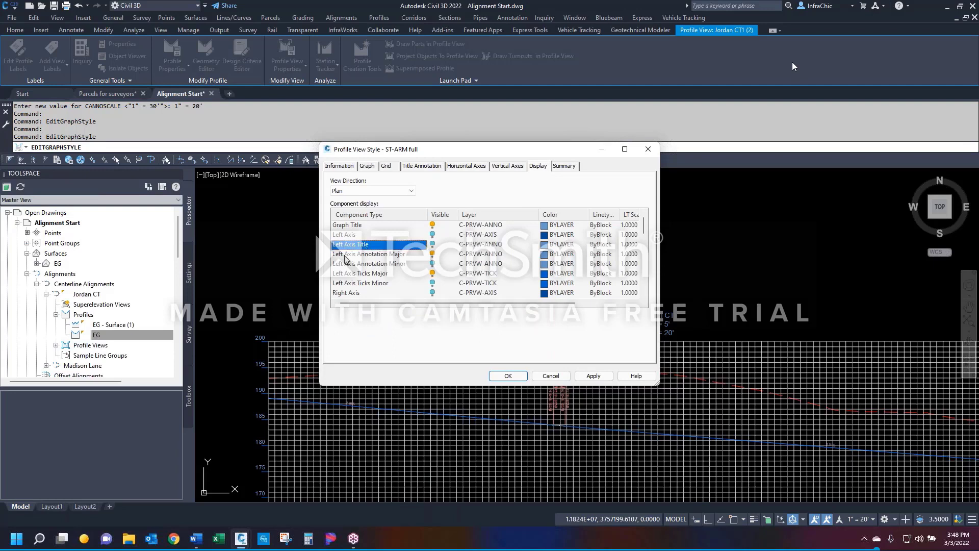
{"action": "left_click", "coordinate": [346, 236]}
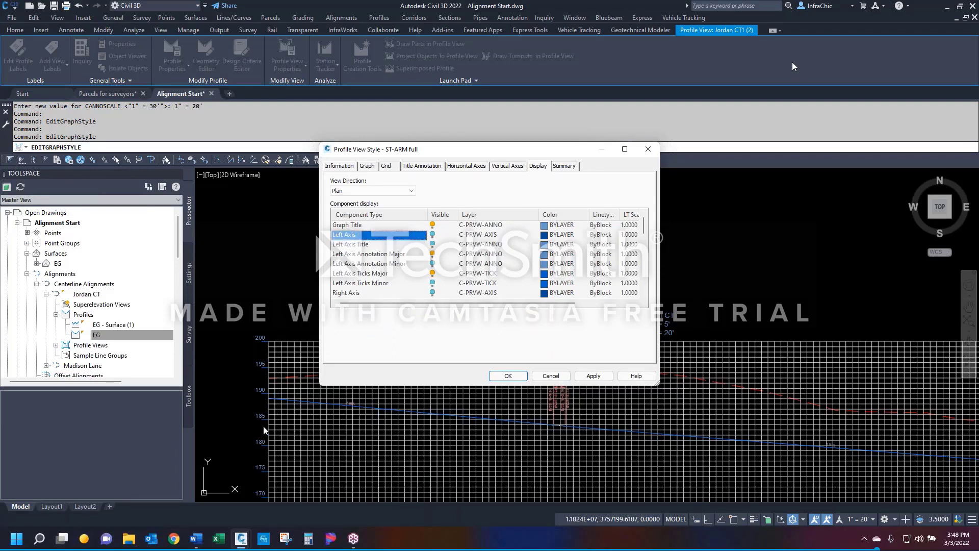
{"action": "left_click", "coordinate": [352, 244]}
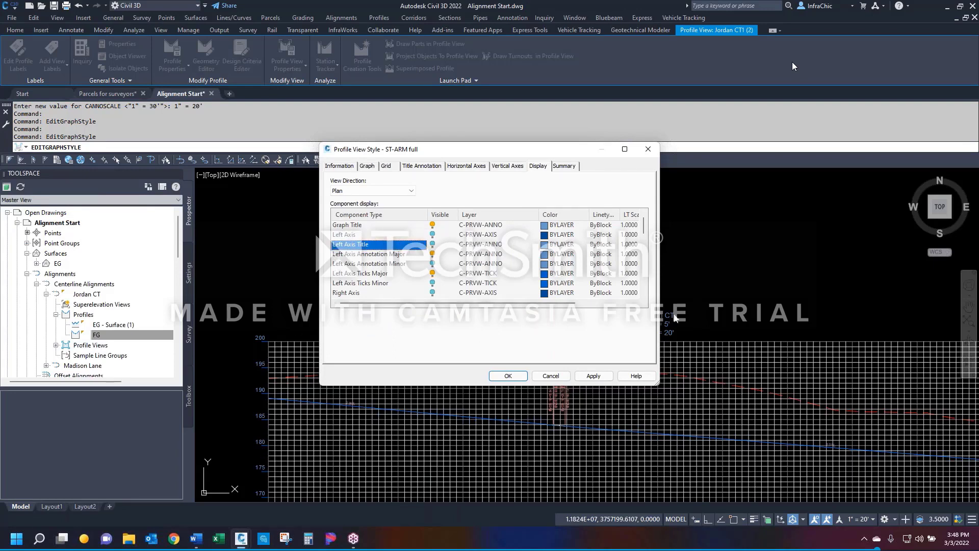
{"action": "left_click", "coordinate": [381, 254]}
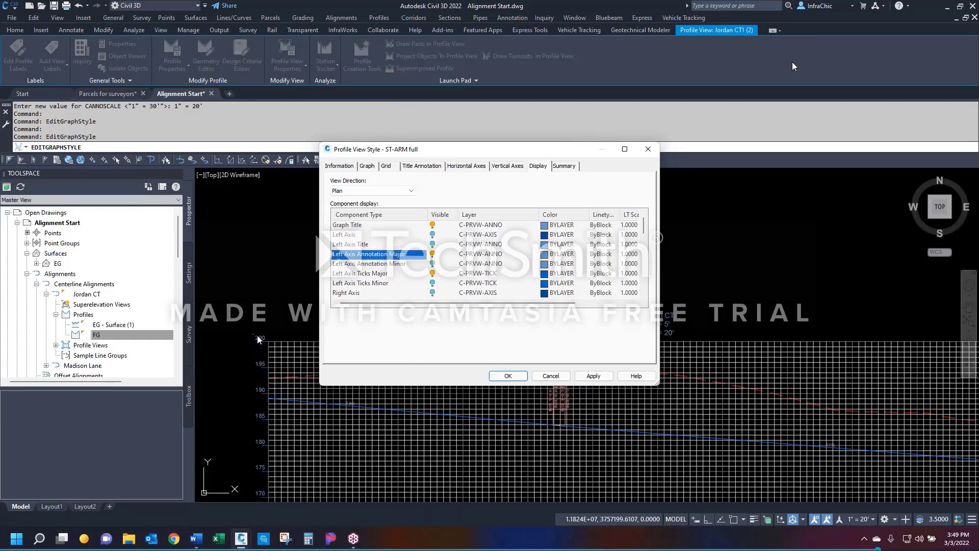
{"action": "left_click", "coordinate": [384, 264]}
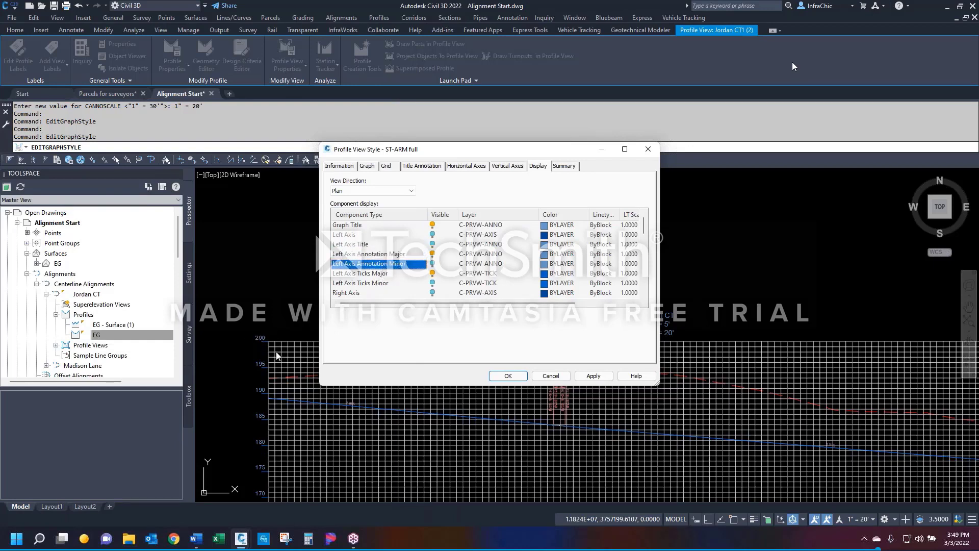
{"action": "left_click", "coordinate": [375, 275]}
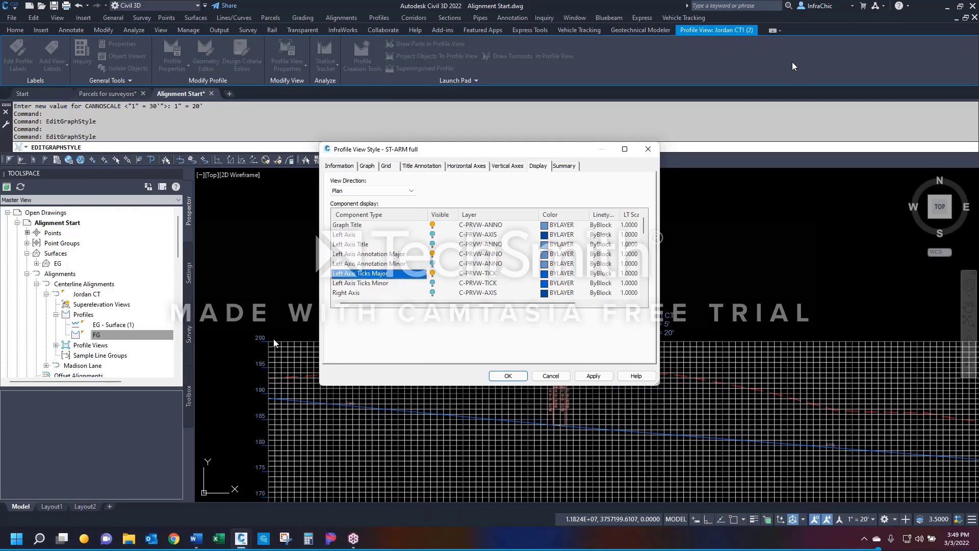
{"action": "left_click", "coordinate": [380, 284]}
Step: Examine the display settings of the bottom axis title, annotation and ticks and the major horizontal grid
{"action": "scroll", "coordinate": [392, 236], "scroll_direction": "down", "scroll_amount": 5}
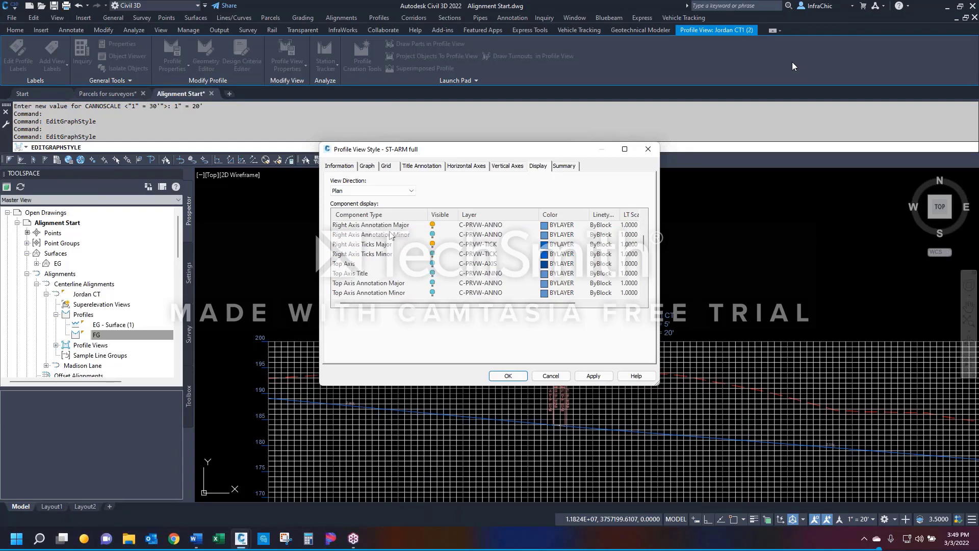
{"action": "left_click", "coordinate": [364, 247]}
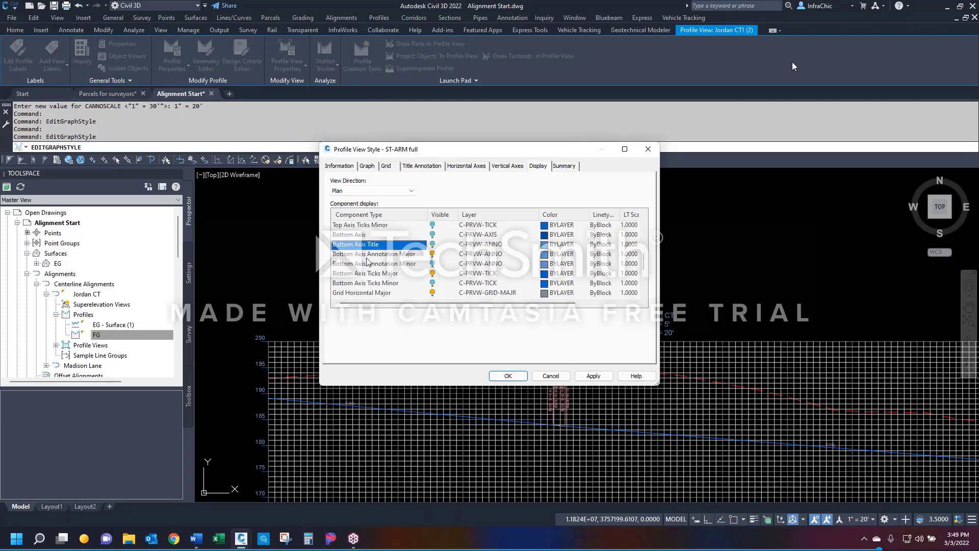
{"action": "left_click", "coordinate": [379, 255]}
{"action": "left_click", "coordinate": [385, 275]}
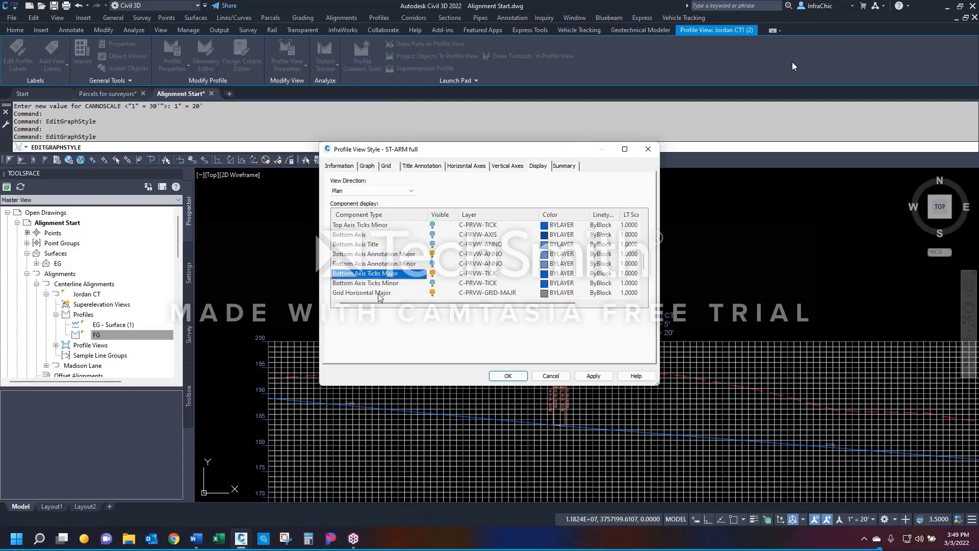
{"action": "left_click", "coordinate": [381, 293]}
{"action": "scroll", "coordinate": [403, 261], "scroll_direction": "down", "scroll_amount": 2}
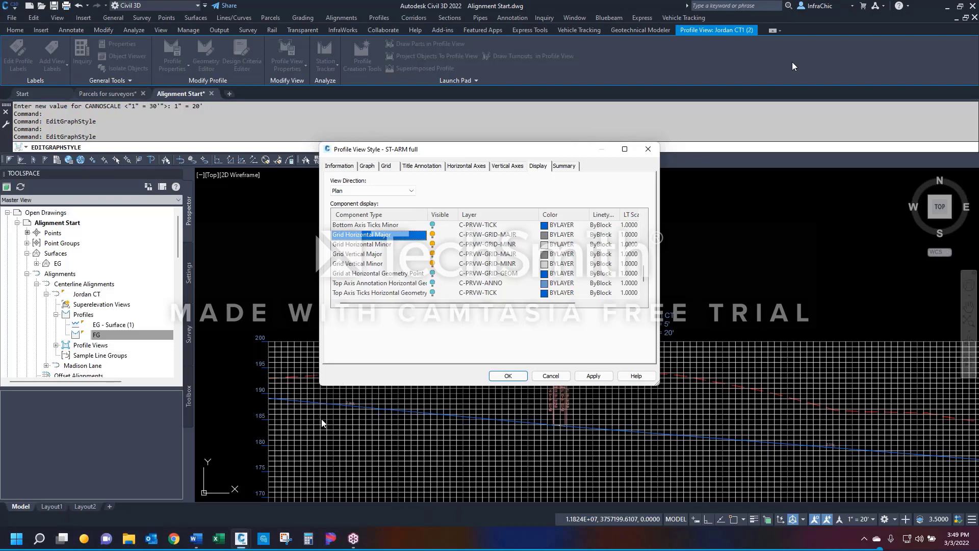
Step: Make the Grid at Horizontal Geometry Points component visible in the ST-ARM full style and apply the change
{"action": "left_click", "coordinate": [364, 257]}
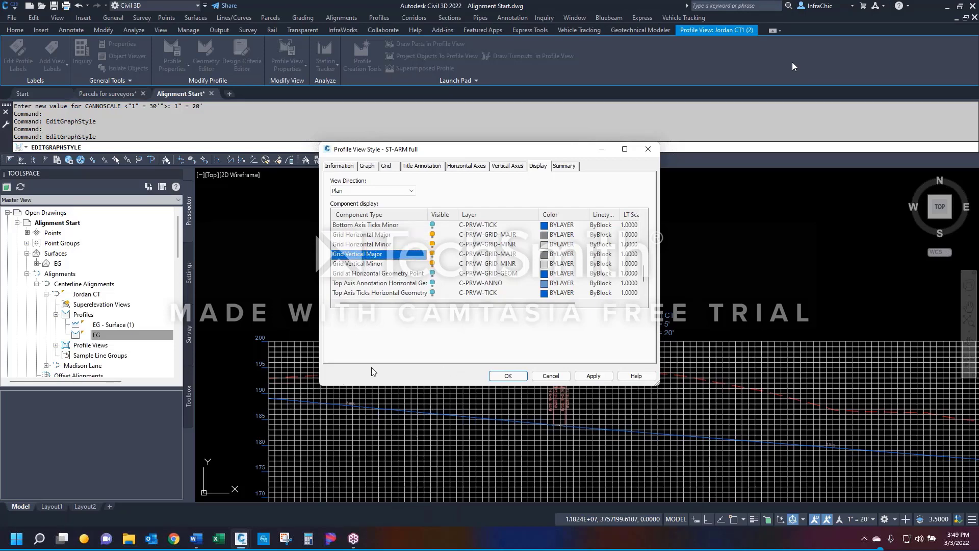
{"action": "left_click", "coordinate": [380, 275]}
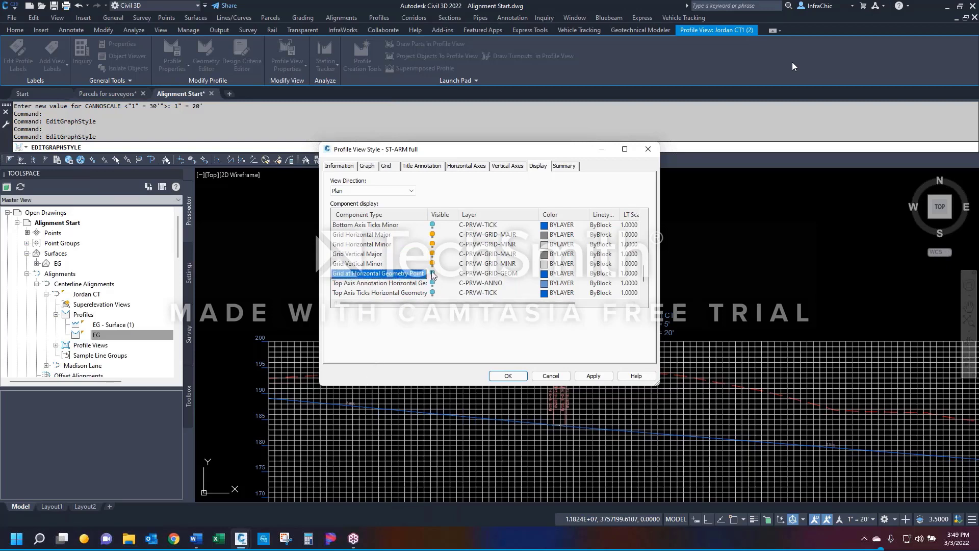
{"action": "left_click", "coordinate": [492, 376]}
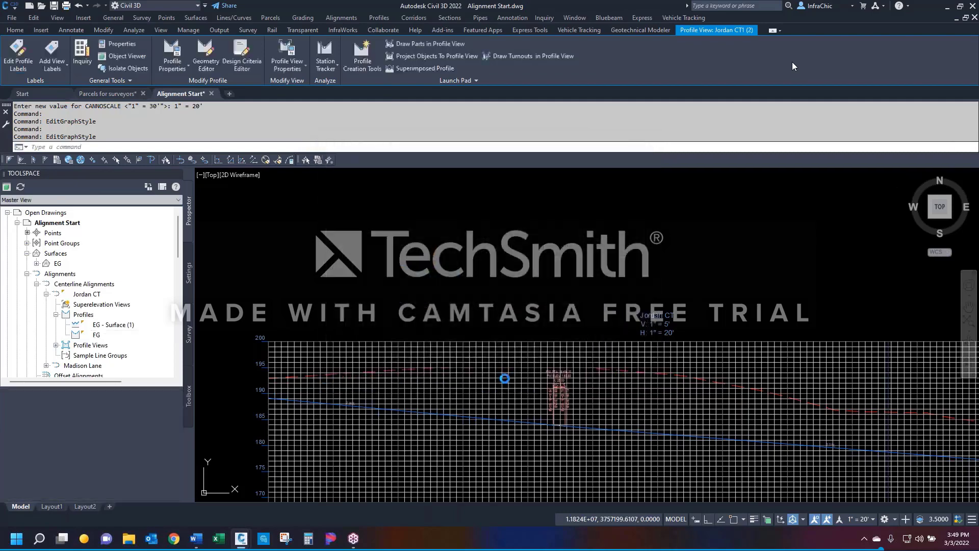
Step: Inspect the vertical grid lines at horizontal geometry points between stations 20+50 and 22+00 in the second short profile view
{"action": "scroll", "coordinate": [640, 347], "scroll_direction": "up", "scroll_amount": 7}
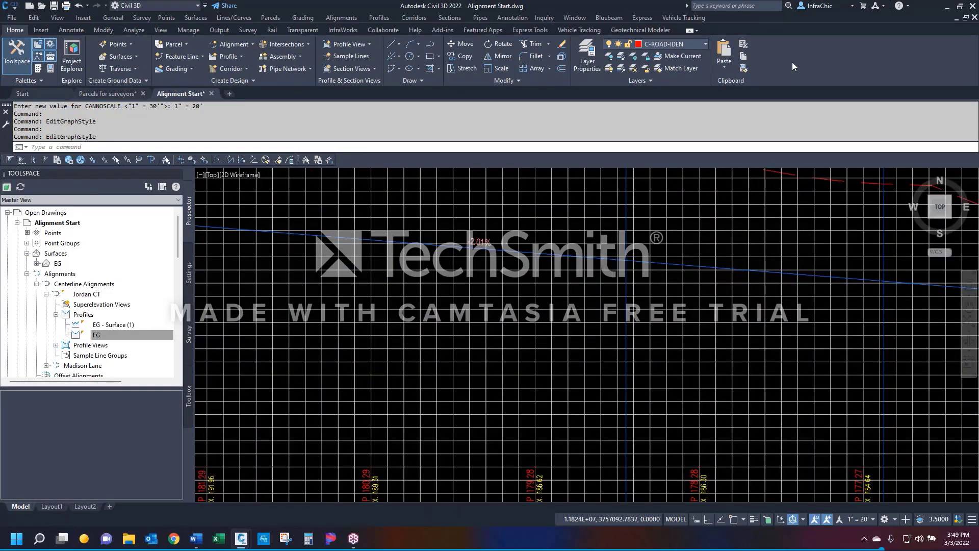
{"action": "scroll", "coordinate": [623, 345], "scroll_direction": "down", "scroll_amount": 4}
{"action": "mouse_move", "coordinate": [776, 340]}
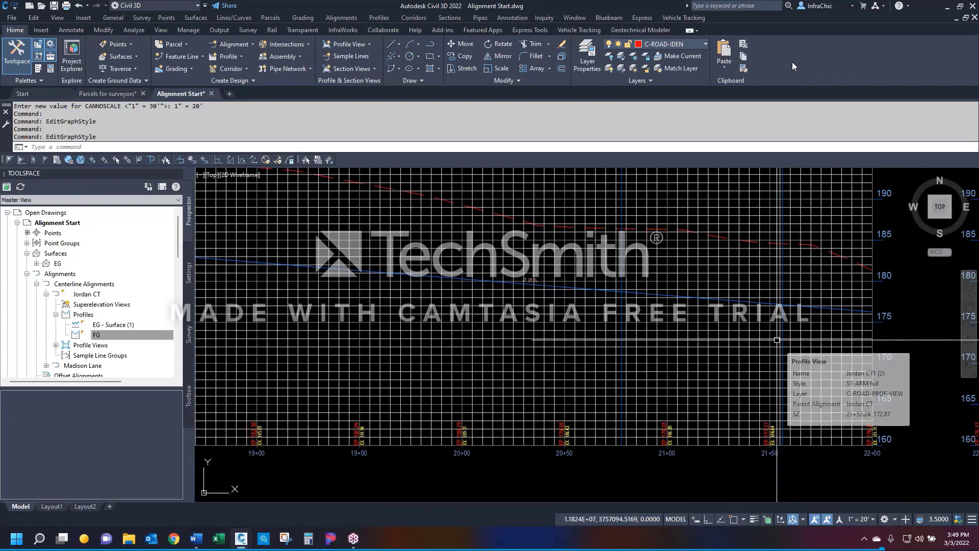
{"action": "scroll", "coordinate": [697, 363], "scroll_direction": "down", "scroll_amount": 4}
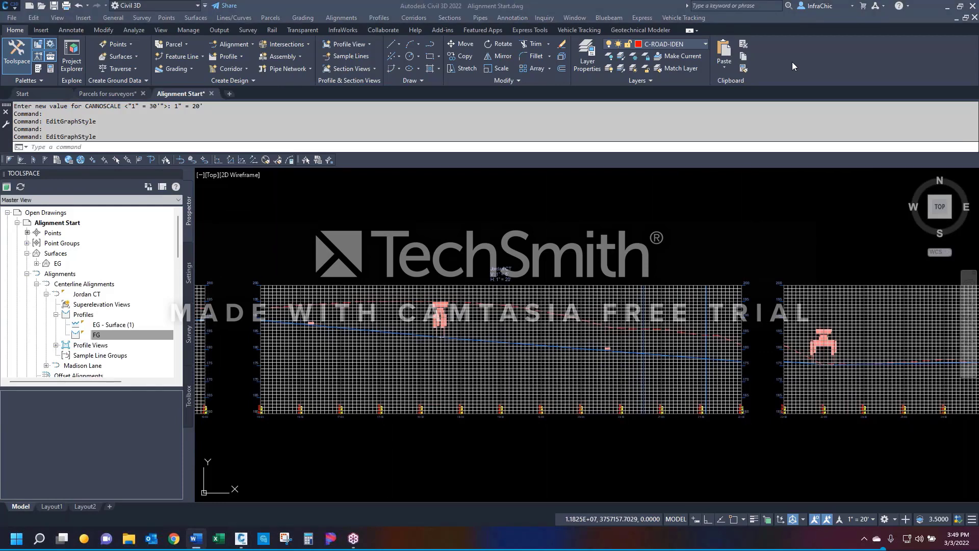
{"action": "left_click", "coordinate": [656, 289]}
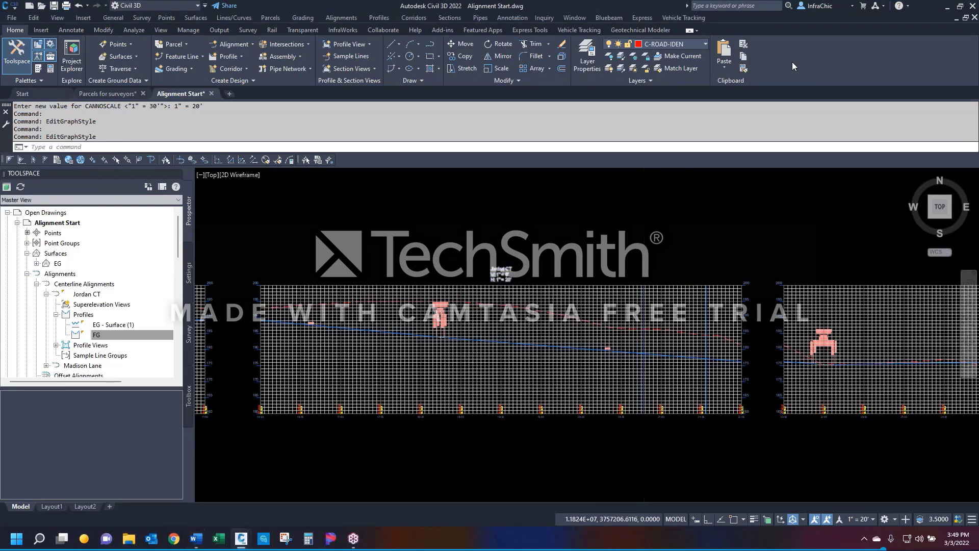
Step: Check which commands are available for the Madison Lane alignment and for the line running along Logan Court
{"action": "scroll", "coordinate": [656, 289], "scroll_direction": "down", "scroll_amount": 10}
{"action": "scroll", "coordinate": [429, 306], "scroll_direction": "up", "scroll_amount": 8}
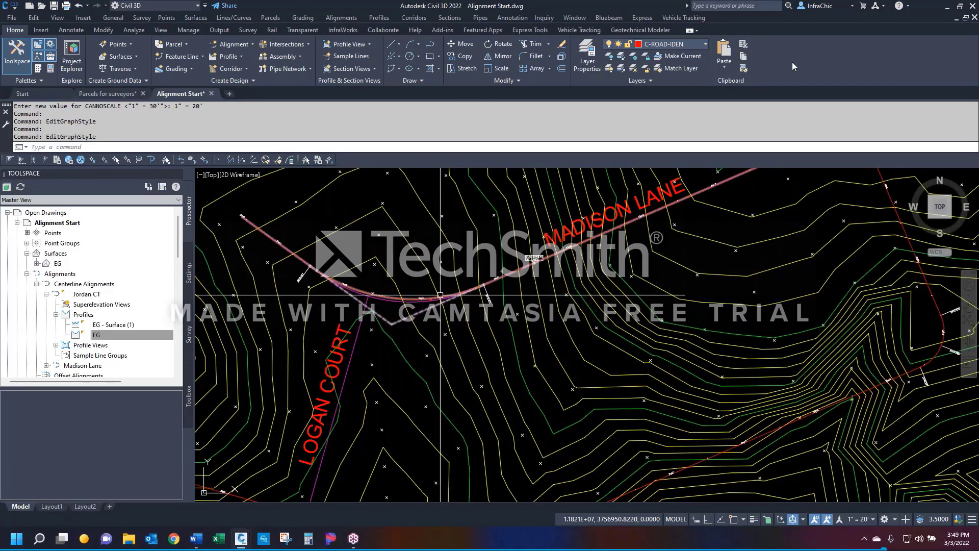
{"action": "left_click", "coordinate": [439, 294]}
{"action": "right_click", "coordinate": [438, 295]}
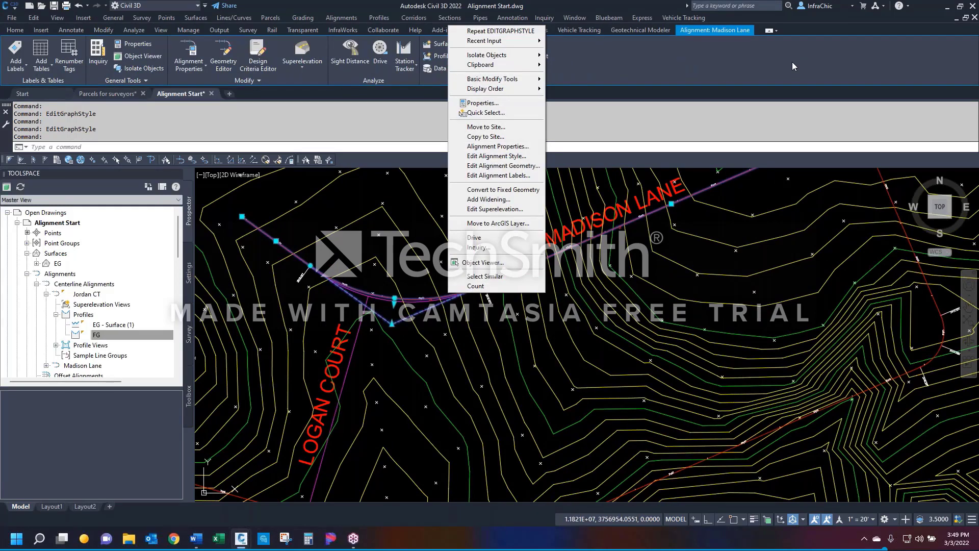
{"action": "key", "text": "Escape"}
{"action": "key", "text": "Escape"}
{"action": "scroll", "coordinate": [425, 335], "scroll_direction": "down", "scroll_amount": 6}
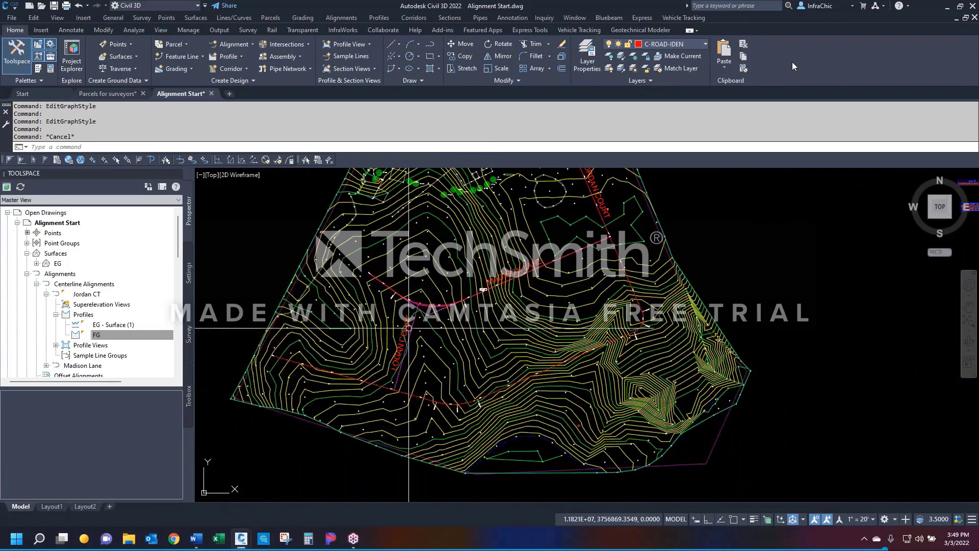
{"action": "scroll", "coordinate": [425, 335], "scroll_direction": "up", "scroll_amount": 5}
{"action": "left_click", "coordinate": [411, 325]}
{"action": "right_click", "coordinate": [411, 324]}
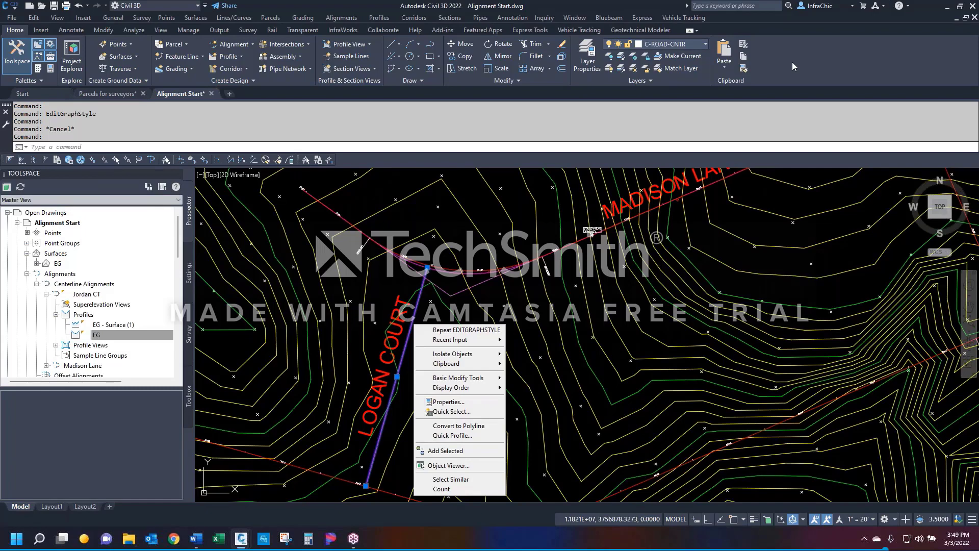
{"action": "key", "text": "Escape"}
{"action": "key", "text": "Escape"}
{"action": "scroll", "coordinate": [555, 331], "scroll_direction": "down", "scroll_amount": 5}
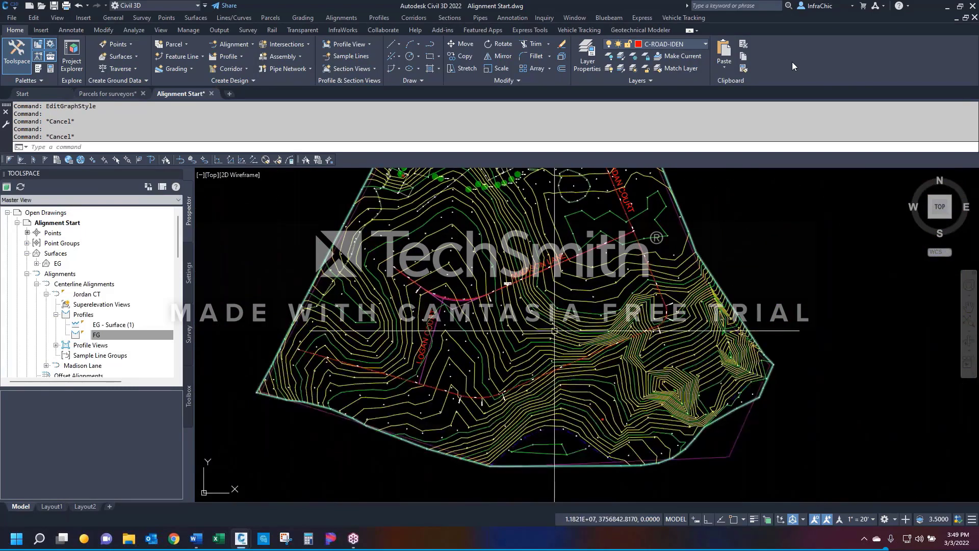
Step: Draw a straight one-segment polyline across the contours from near Madison Lane's east end down to the southern stretch of Jordan Court
{"action": "scroll", "coordinate": [555, 331], "scroll_direction": "down", "scroll_amount": 1}
{"action": "scroll", "coordinate": [570, 332], "scroll_direction": "up", "scroll_amount": 1}
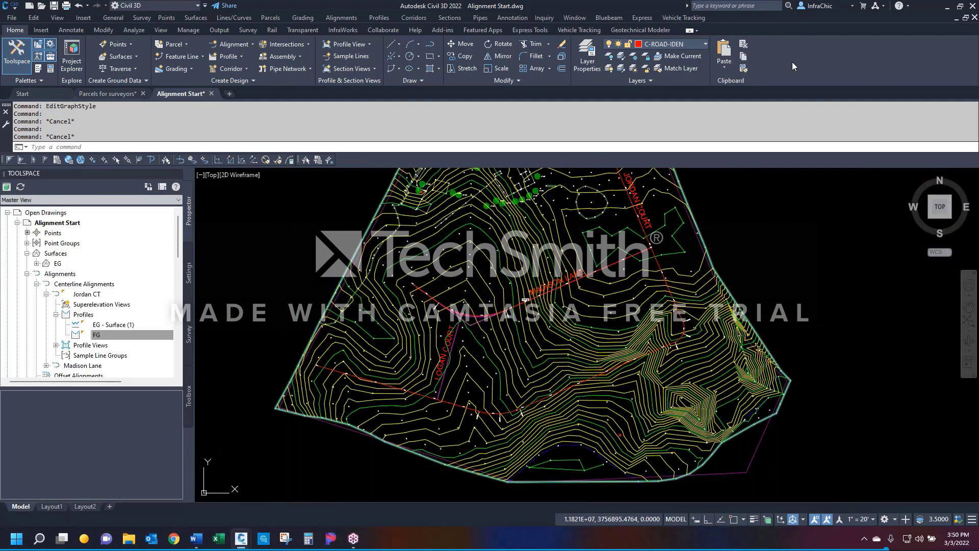
{"action": "type", "text": "pl"}
{"action": "key", "text": "Return"}
{"action": "left_click", "coordinate": [617, 272]}
{"action": "left_click", "coordinate": [574, 391]}
{"action": "key", "text": "Return"}
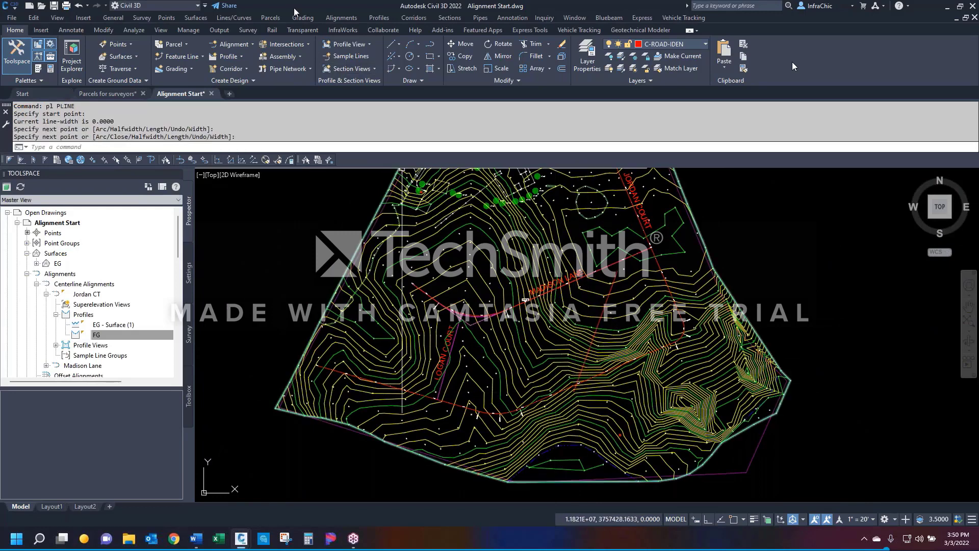
Step: Convert the new polyline to a feature line in Survey Site, assigning elevations from the EG surface with intermediate grade break points
{"action": "left_click", "coordinate": [302, 18]}
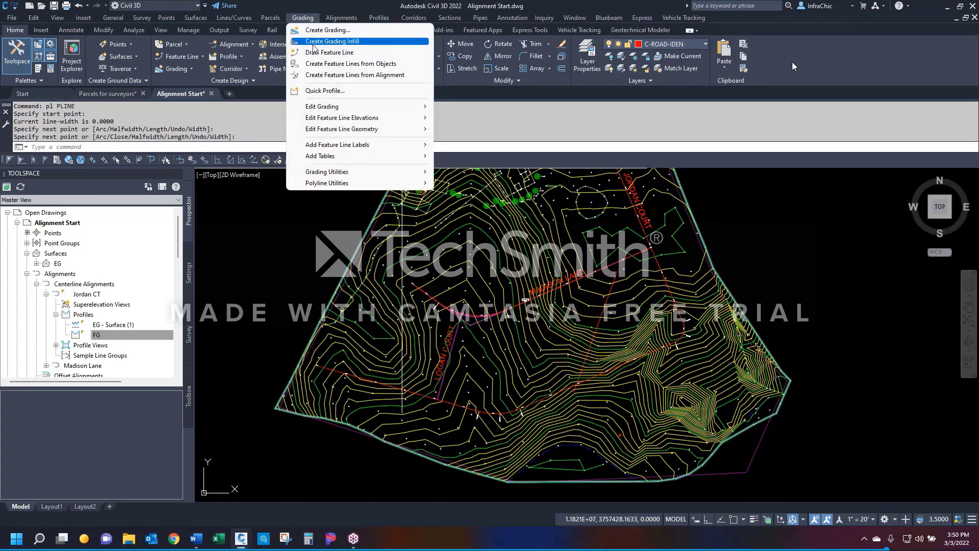
{"action": "left_click", "coordinate": [350, 63]}
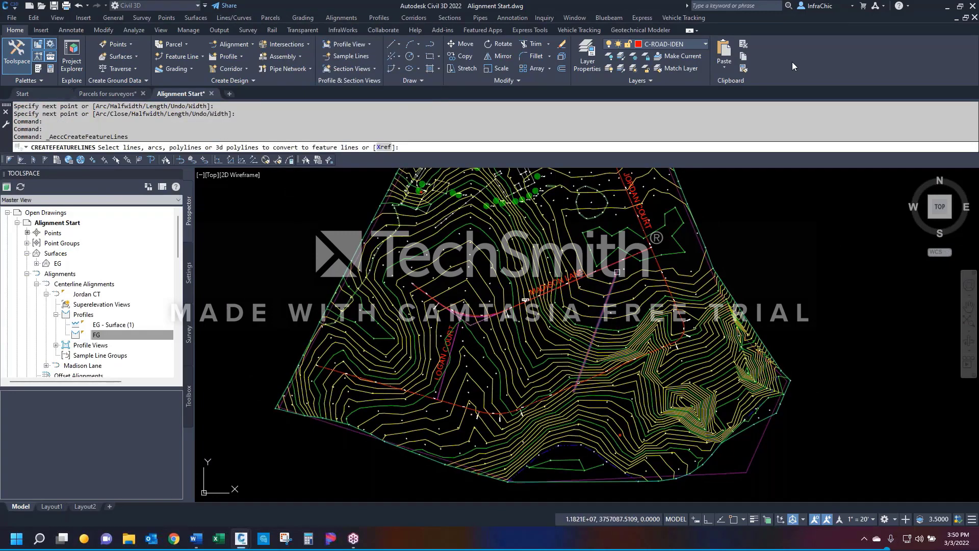
{"action": "left_click", "coordinate": [617, 271]}
{"action": "key", "text": "Return"}
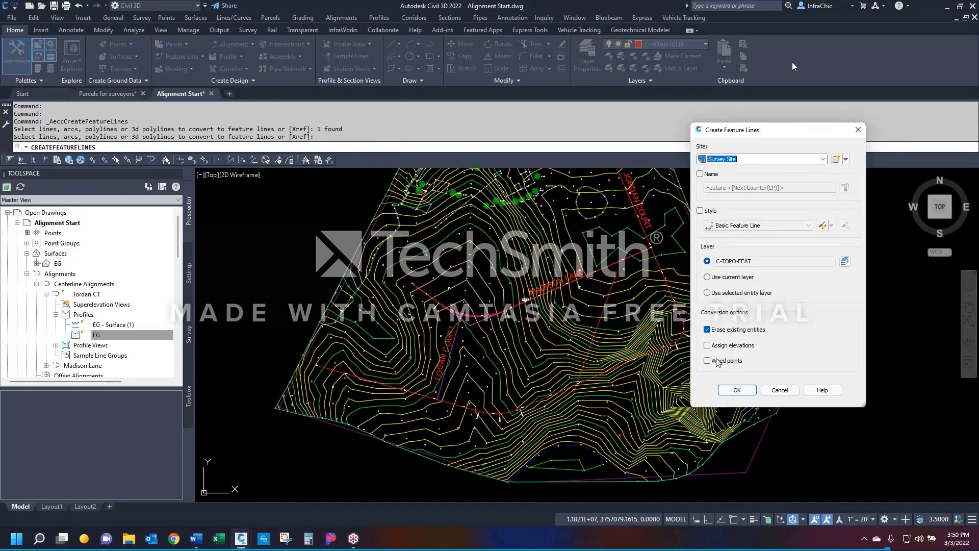
{"action": "left_click", "coordinate": [707, 345]}
{"action": "left_click", "coordinate": [737, 390]}
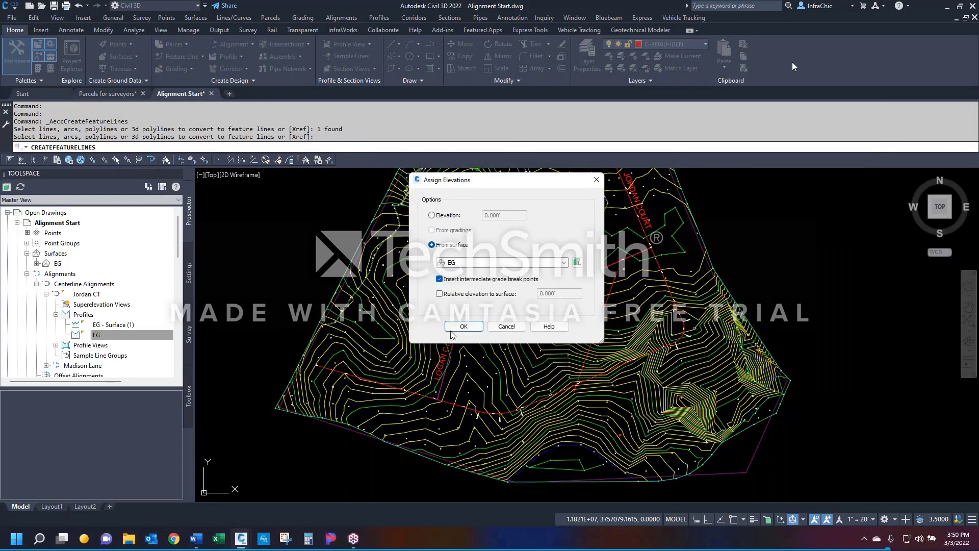
{"action": "left_click", "coordinate": [462, 326]}
Step: Start a quick profile of the new feature line on the EG surface and choose the Full Grid profile view style
{"action": "left_click", "coordinate": [607, 296]}
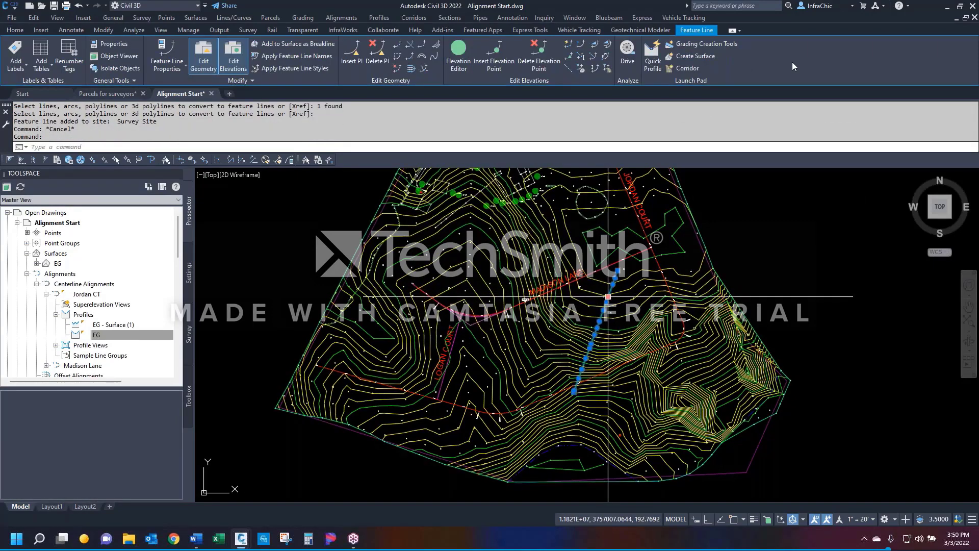
{"action": "right_click", "coordinate": [608, 296]}
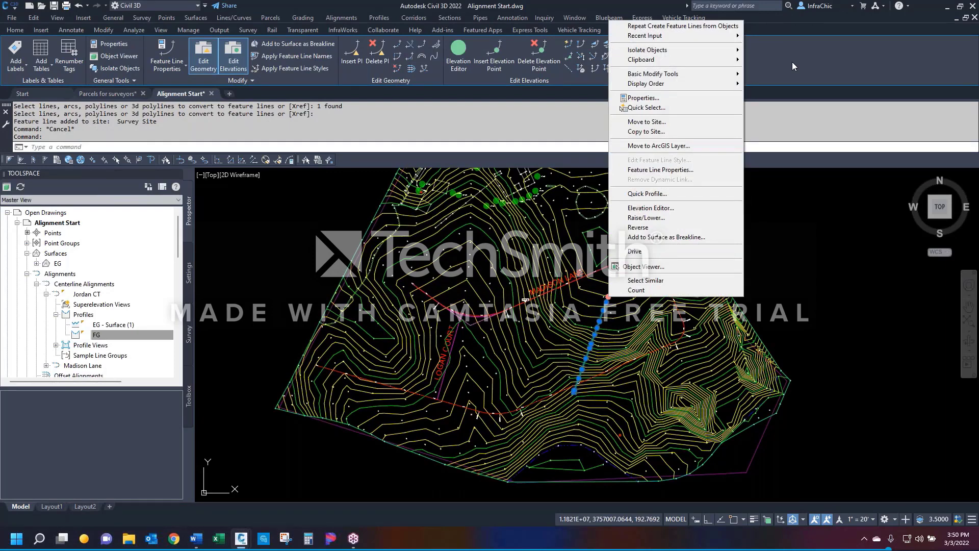
{"action": "left_click", "coordinate": [647, 194]}
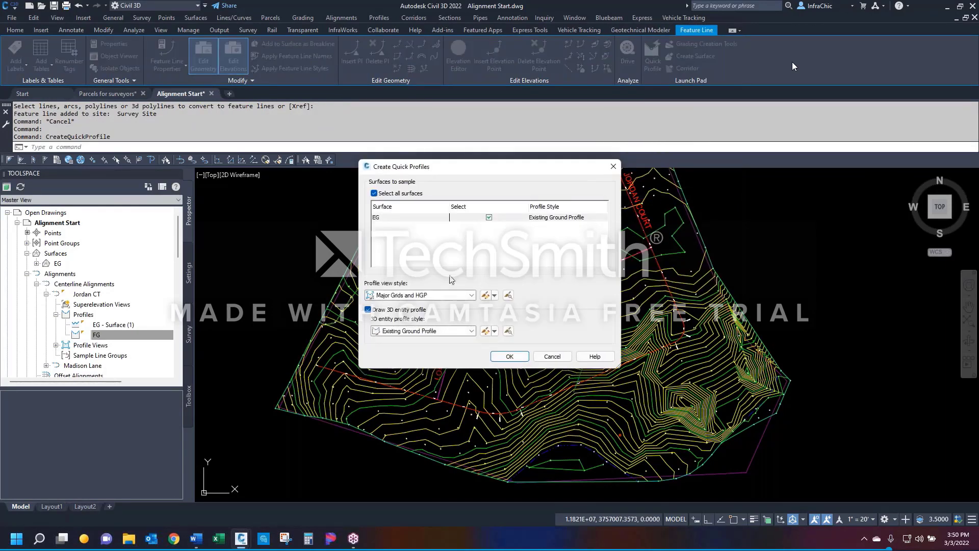
{"action": "left_click", "coordinate": [451, 297]}
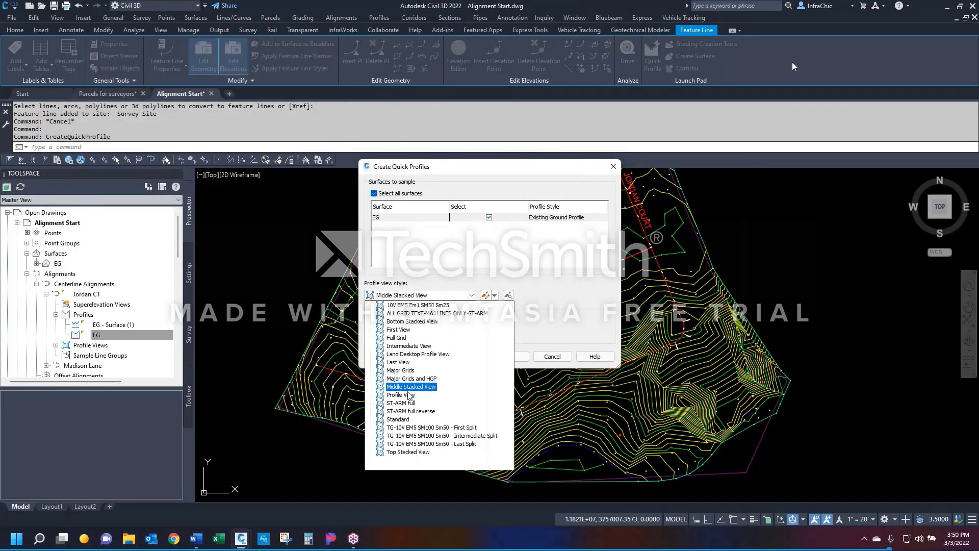
{"action": "left_click", "coordinate": [396, 337]}
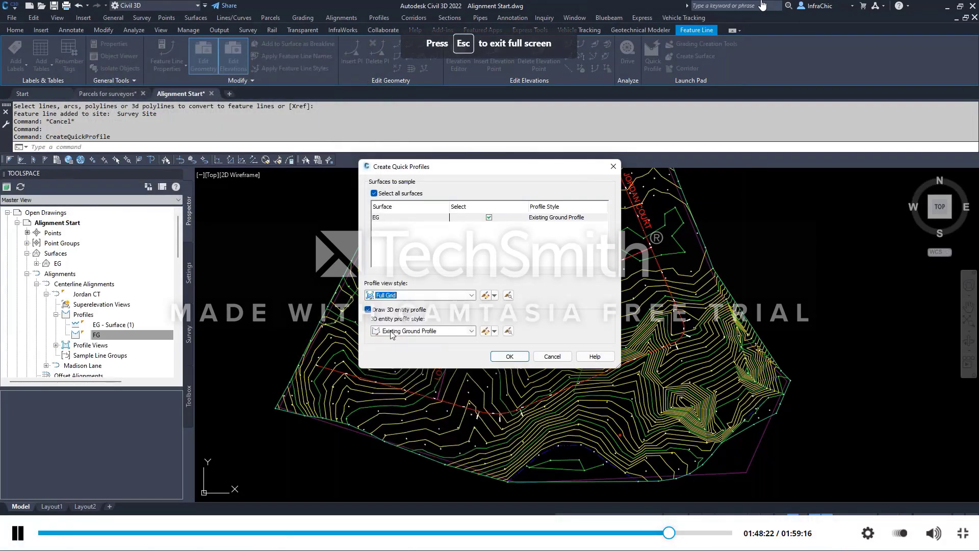
{"action": "left_click", "coordinate": [658, 532]}
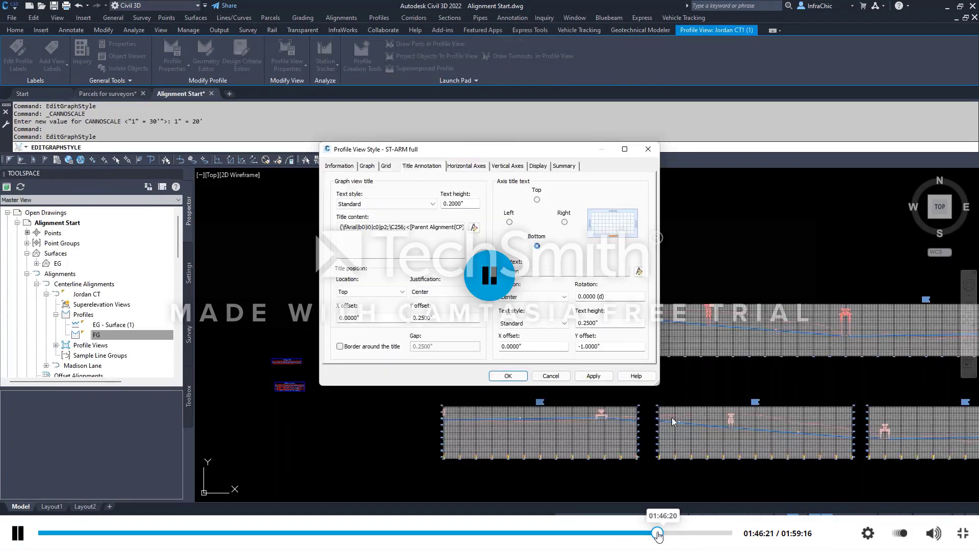
{"action": "key", "text": "Right"}
{"action": "key", "text": "Right"}
{"action": "key", "text": "Right"}
{"action": "key", "text": "Right"}
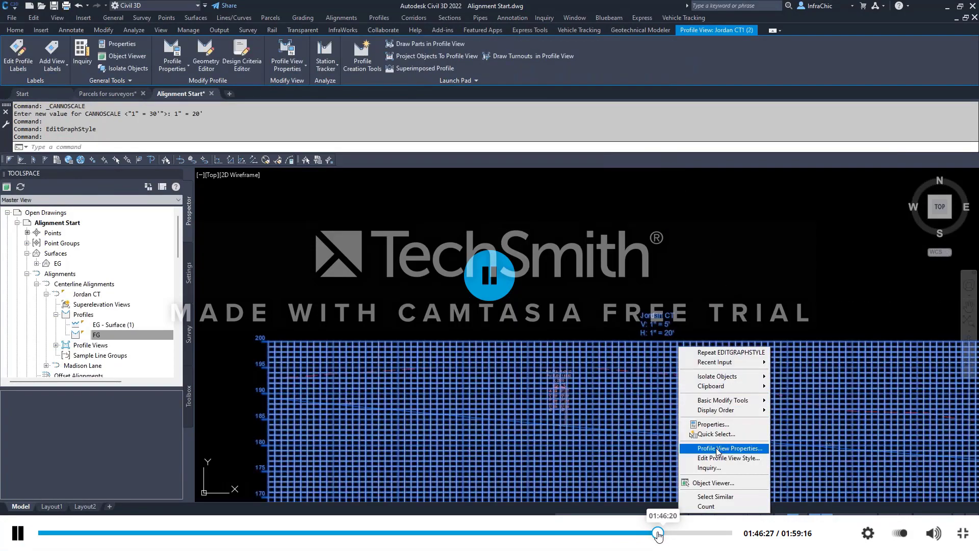
{"action": "key", "text": "Right"}
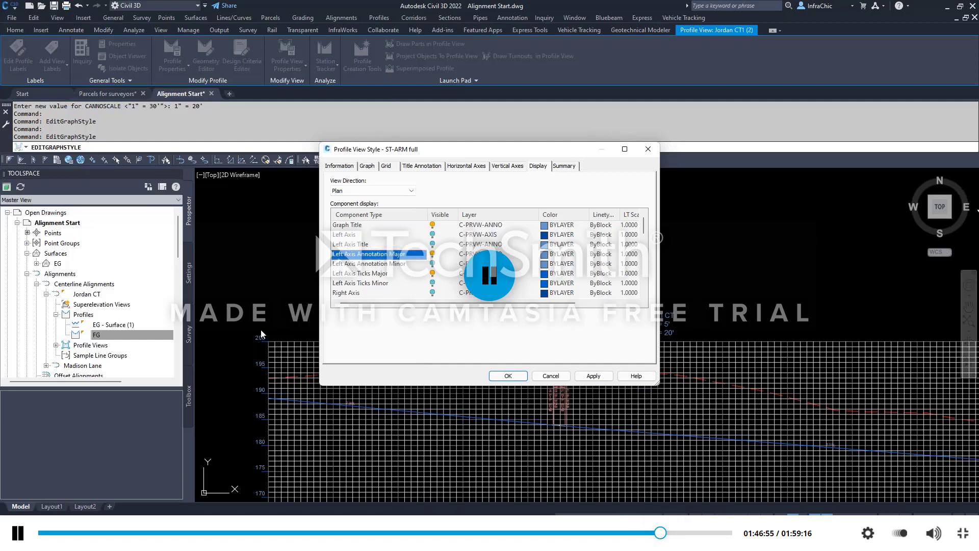
{"action": "left_click", "coordinate": [767, 149]}
{"action": "left_click", "coordinate": [765, 105]}
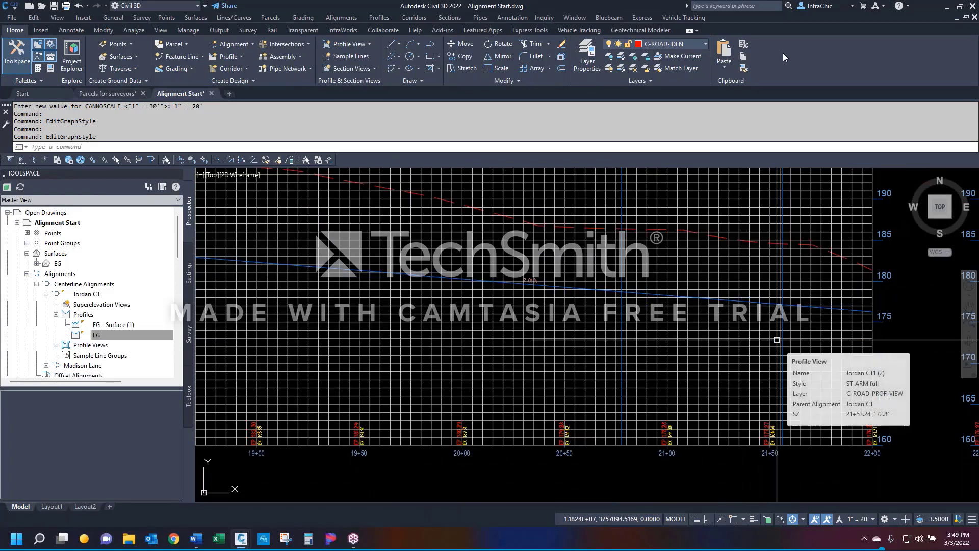
Step: Compare the commands offered for the Madison Lane alignment with those offered for the line along Logan Court
{"action": "scroll", "coordinate": [657, 392], "scroll_direction": "down", "scroll_amount": 5}
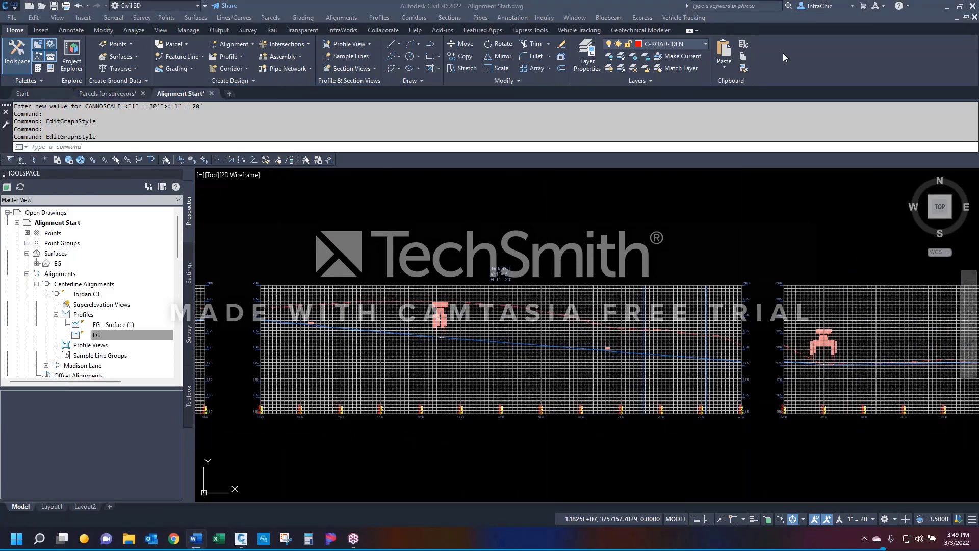
{"action": "left_click", "coordinate": [641, 261]}
{"action": "scroll", "coordinate": [690, 298], "scroll_direction": "down", "scroll_amount": 12}
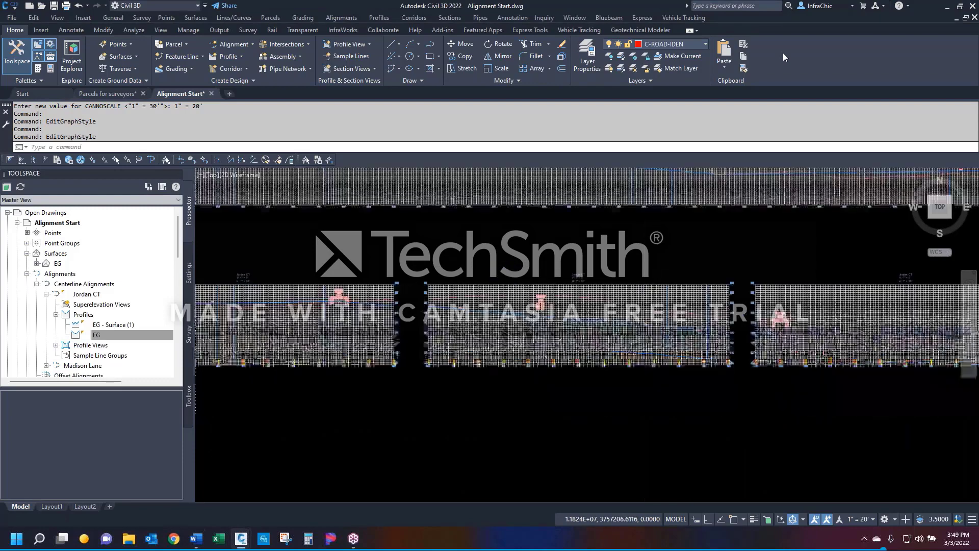
{"action": "scroll", "coordinate": [437, 301], "scroll_direction": "up", "scroll_amount": 10}
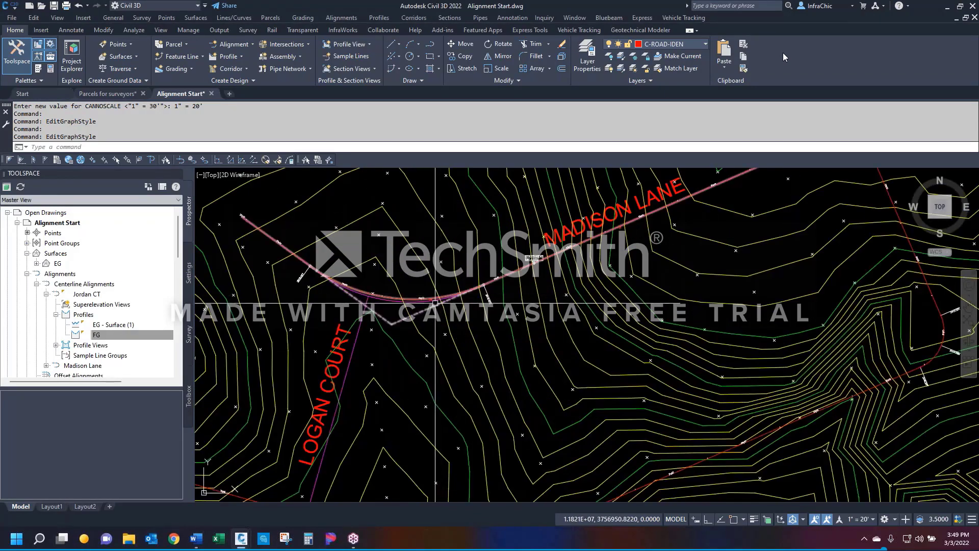
{"action": "left_click", "coordinate": [438, 295]}
{"action": "right_click", "coordinate": [447, 295]}
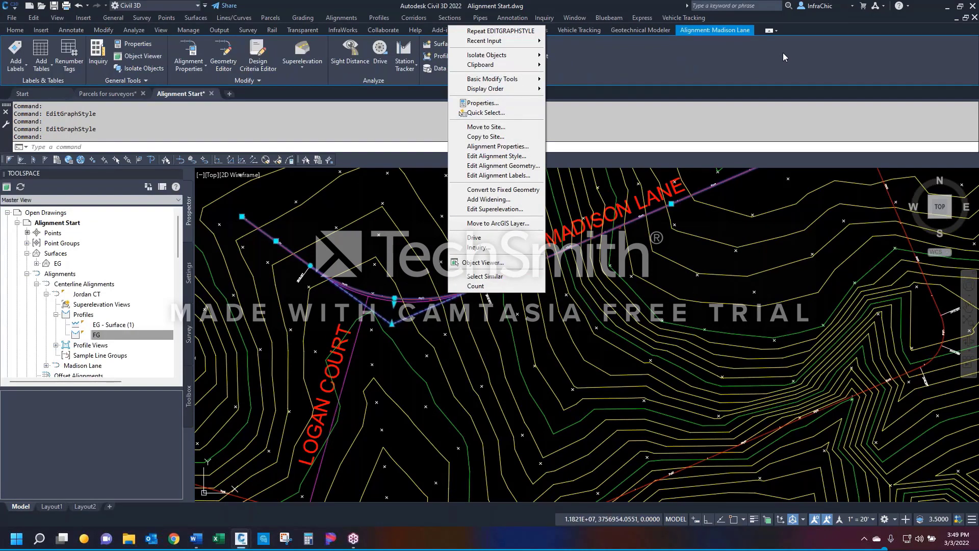
{"action": "key", "text": "Escape"}
{"action": "key", "text": "Escape"}
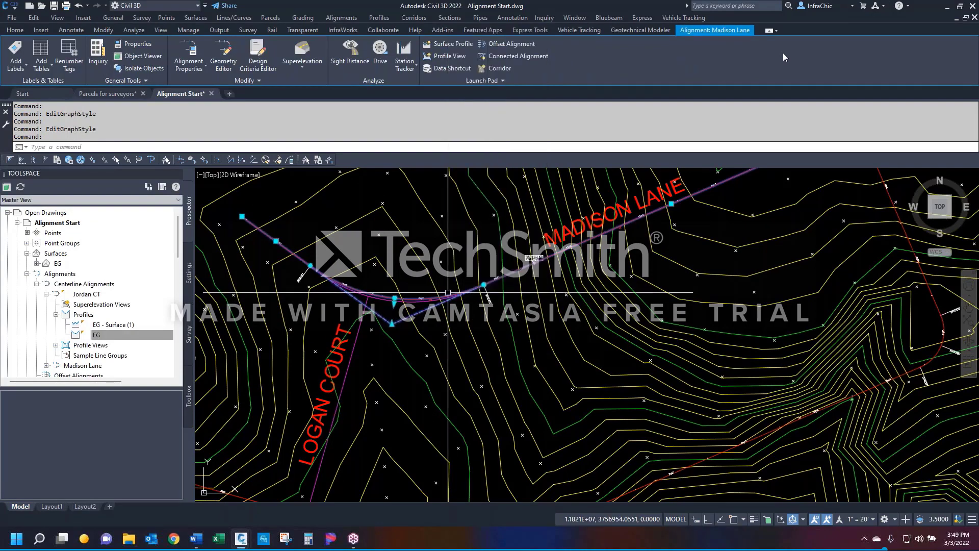
{"action": "scroll", "coordinate": [449, 304], "scroll_direction": "down", "scroll_amount": 4}
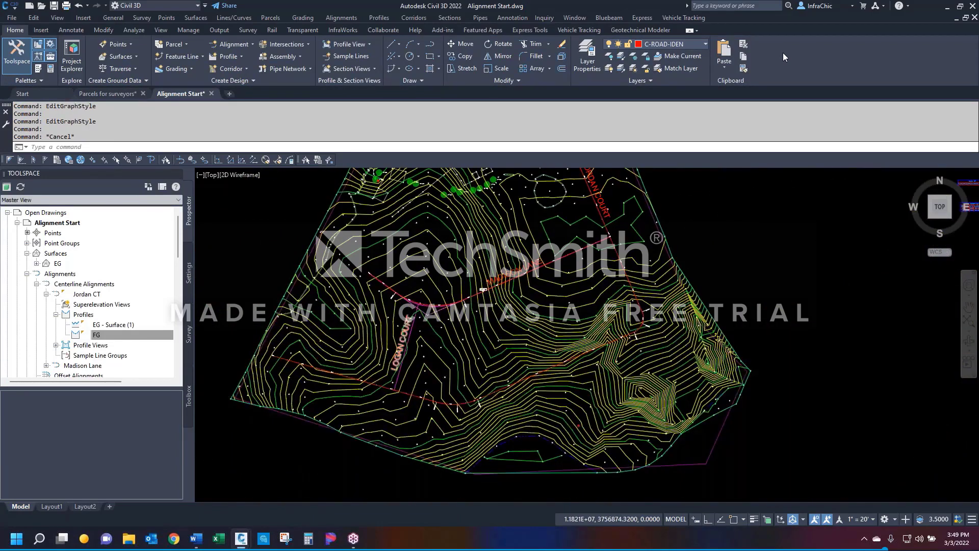
{"action": "scroll", "coordinate": [409, 343], "scroll_direction": "up", "scroll_amount": 4}
{"action": "left_click", "coordinate": [411, 325]}
{"action": "right_click", "coordinate": [414, 325]}
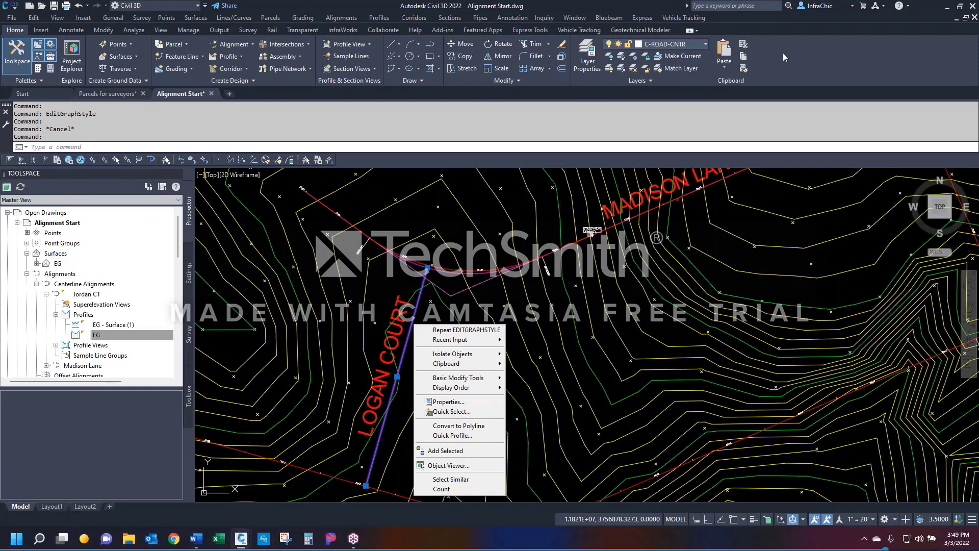
{"action": "key", "text": "Escape"}
{"action": "scroll", "coordinate": [627, 330], "scroll_direction": "down", "scroll_amount": 5}
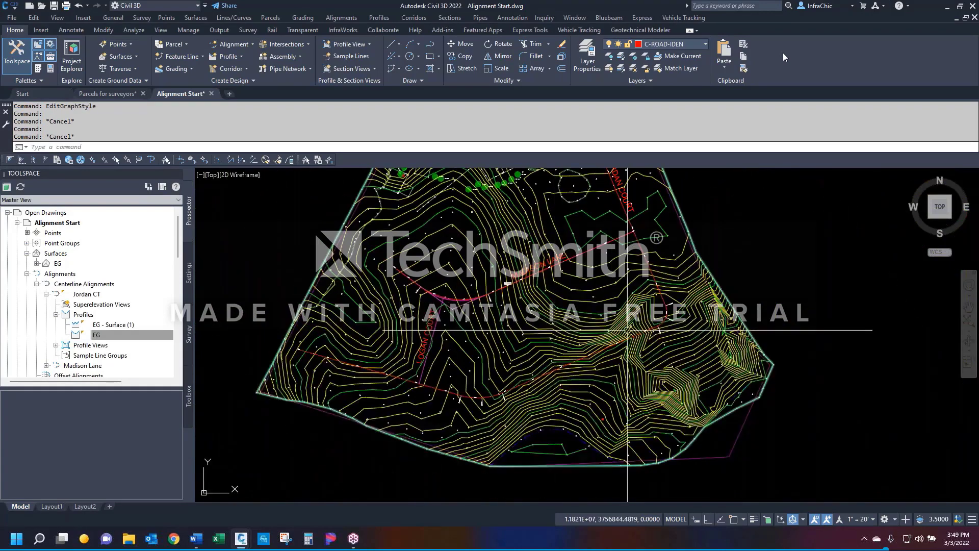
Step: Draw a straight polyline between Madison Lane's east end and the southern stretch of Jordan Court
{"action": "scroll", "coordinate": [627, 330], "scroll_direction": "down", "scroll_amount": 2}
{"action": "scroll", "coordinate": [584, 330], "scroll_direction": "up", "scroll_amount": 3}
{"action": "type", "text": "p"}
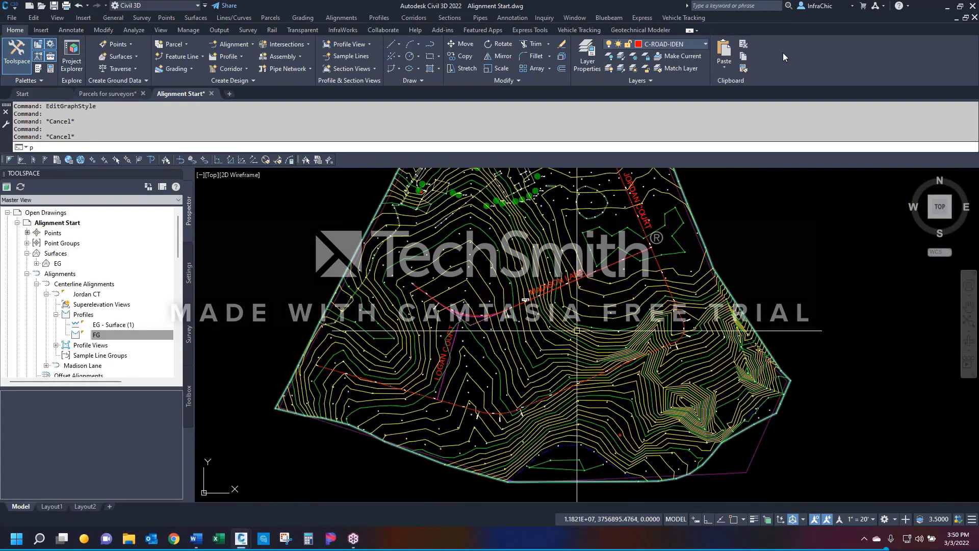
{"action": "type", "text": "l"}
{"action": "key", "text": "space"}
{"action": "left_click", "coordinate": [617, 272]}
{"action": "left_click", "coordinate": [574, 391]}
{"action": "key", "text": "space"}
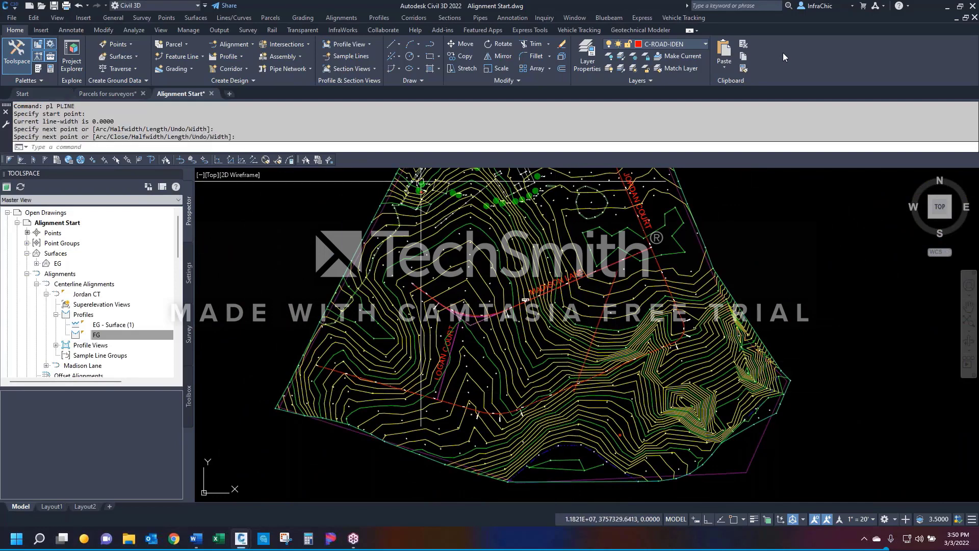
Step: Create a feature line from the polyline in Survey Site with EG surface elevations and intermediate grade break points, and select it
{"action": "left_click", "coordinate": [302, 18]}
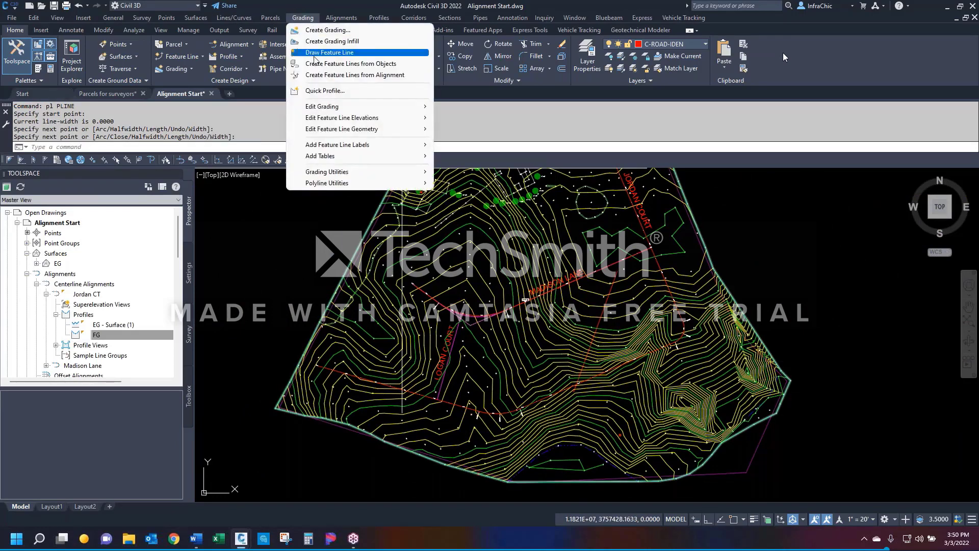
{"action": "left_click", "coordinate": [317, 64]}
{"action": "left_click", "coordinate": [615, 273]}
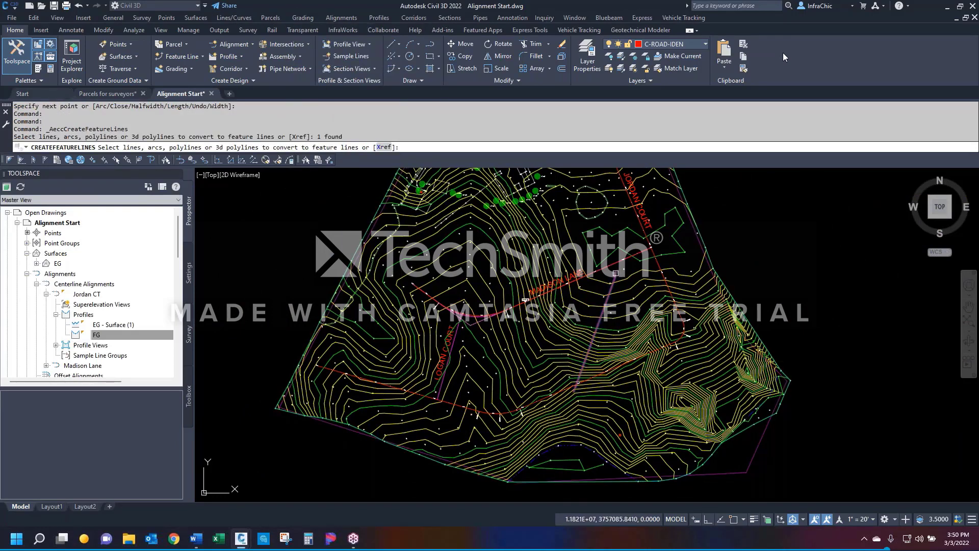
{"action": "key", "text": "space"}
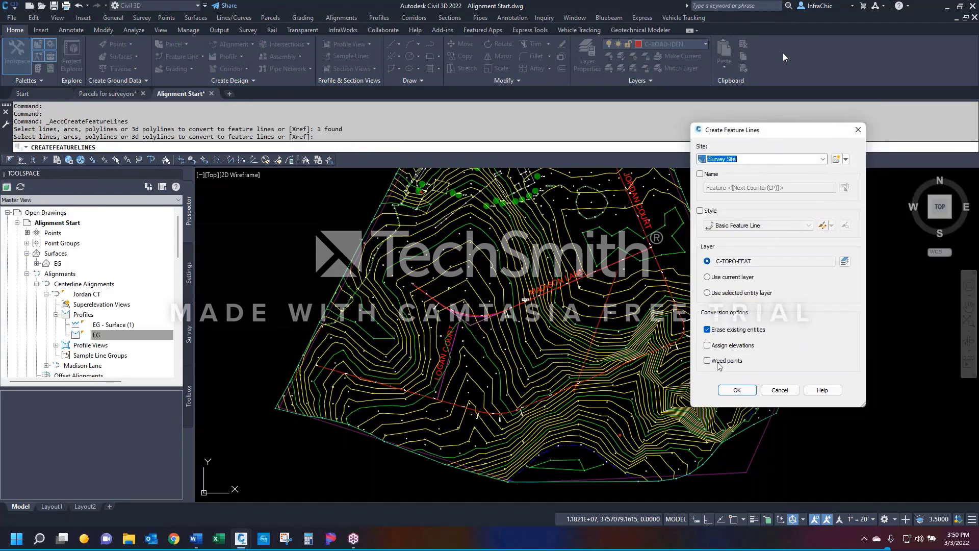
{"action": "left_click", "coordinate": [707, 345]}
{"action": "left_click", "coordinate": [736, 390]}
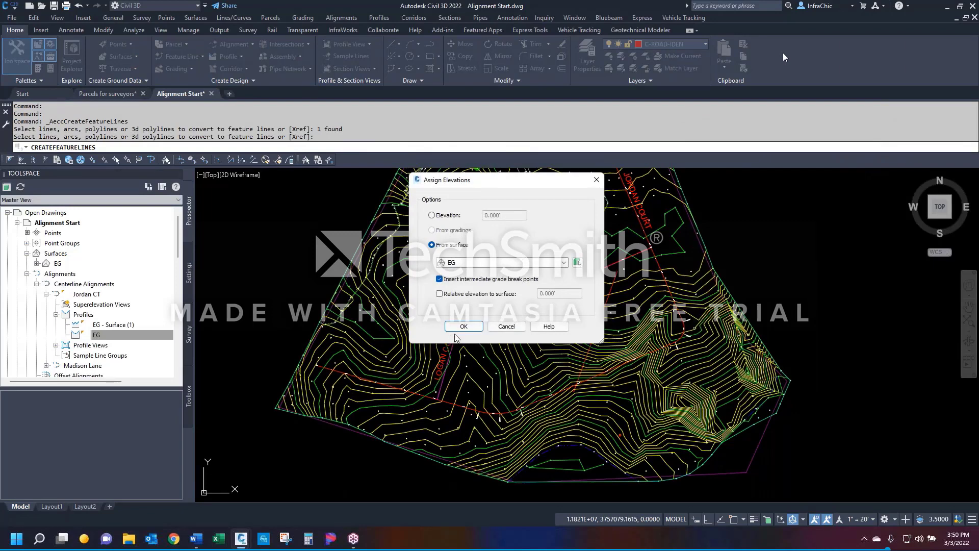
{"action": "left_click", "coordinate": [462, 326]}
{"action": "left_click", "coordinate": [607, 298]}
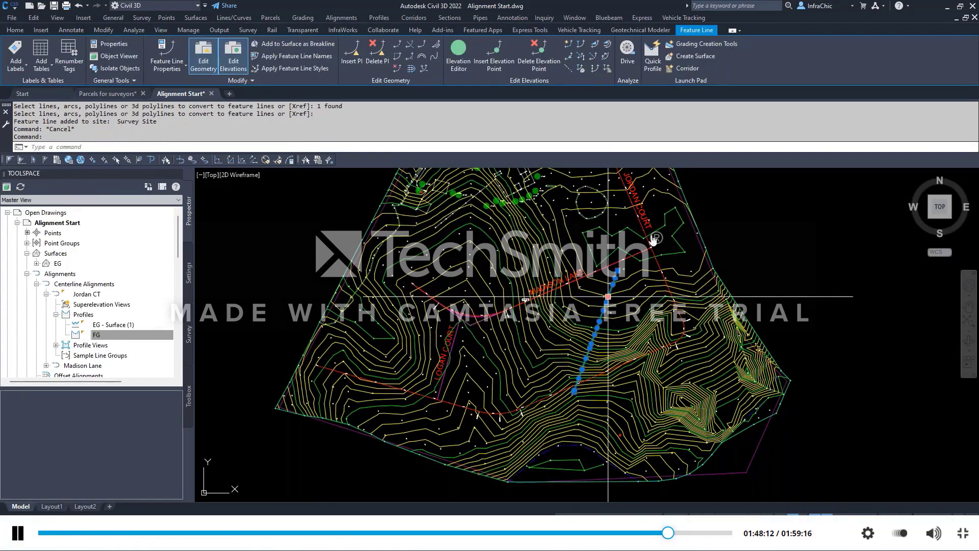
{"action": "left_click", "coordinate": [649, 387]}
{"action": "key", "text": "Left"}
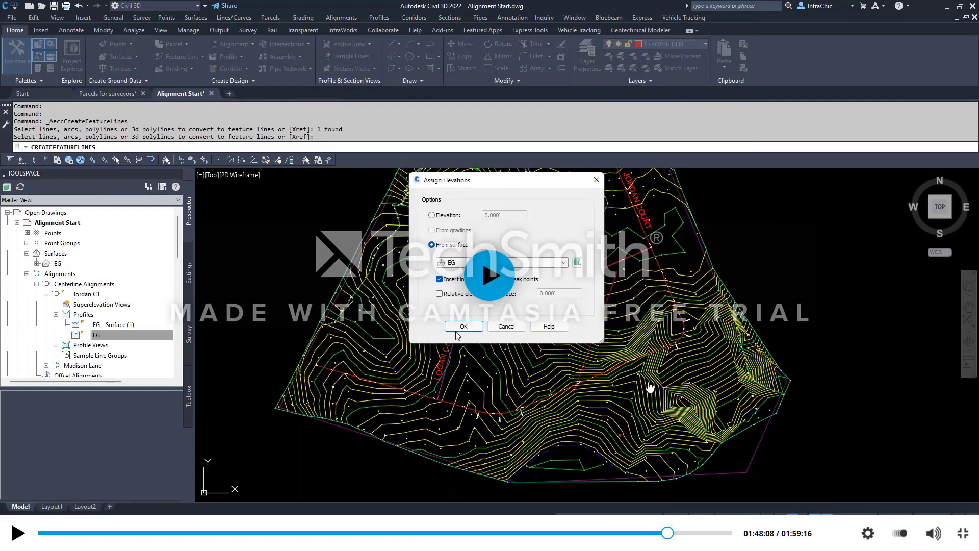
{"action": "key", "text": "Left"}
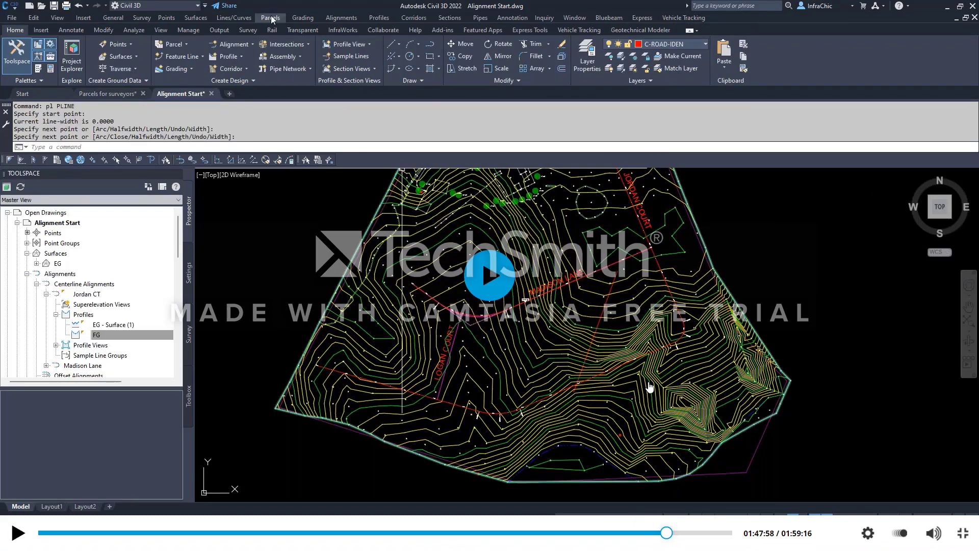
{"action": "key", "text": "Left"}
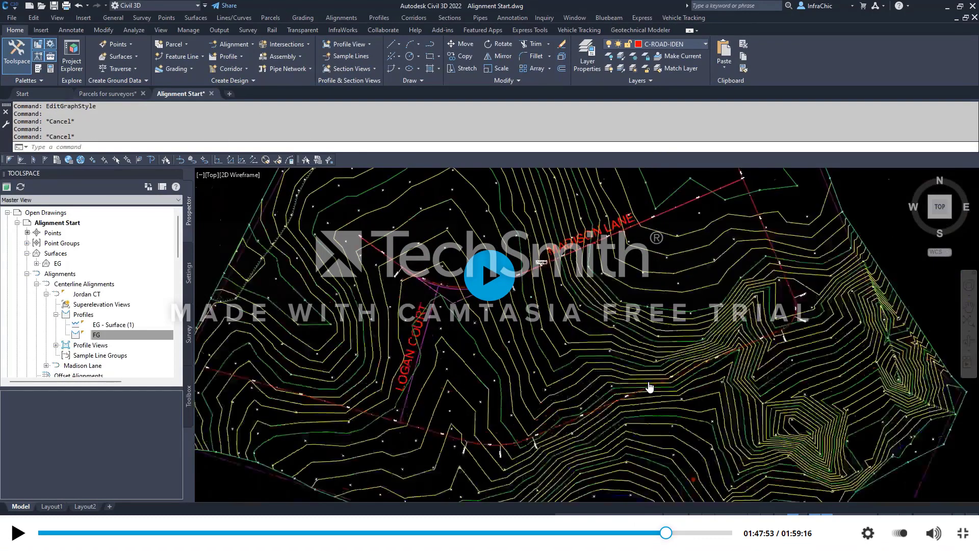
{"action": "key", "text": "Left"}
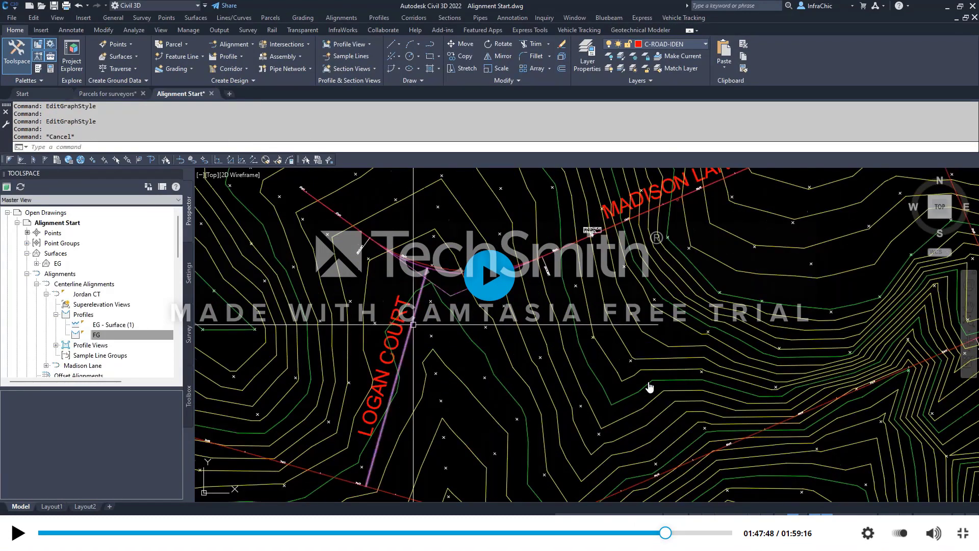
{"action": "key", "text": "Left"}
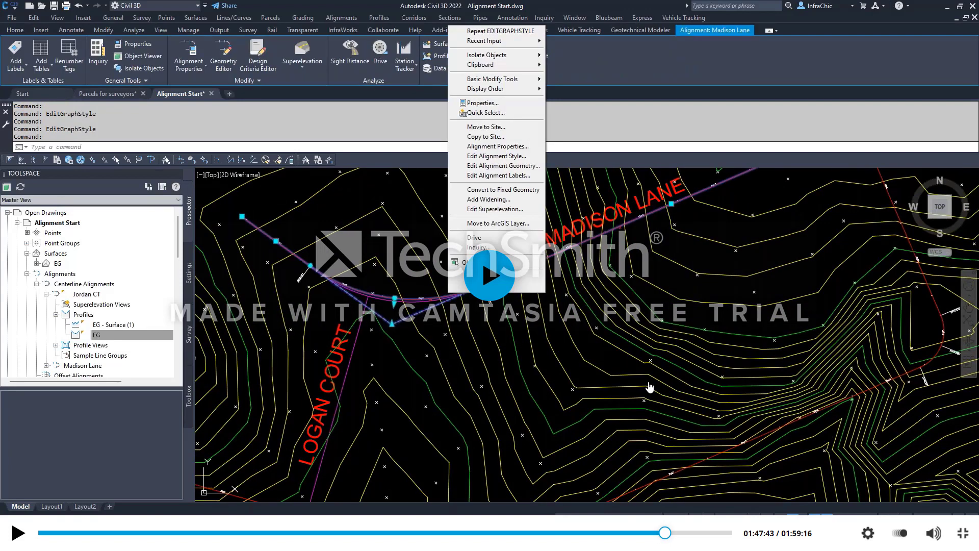
{"action": "key", "text": "space"}
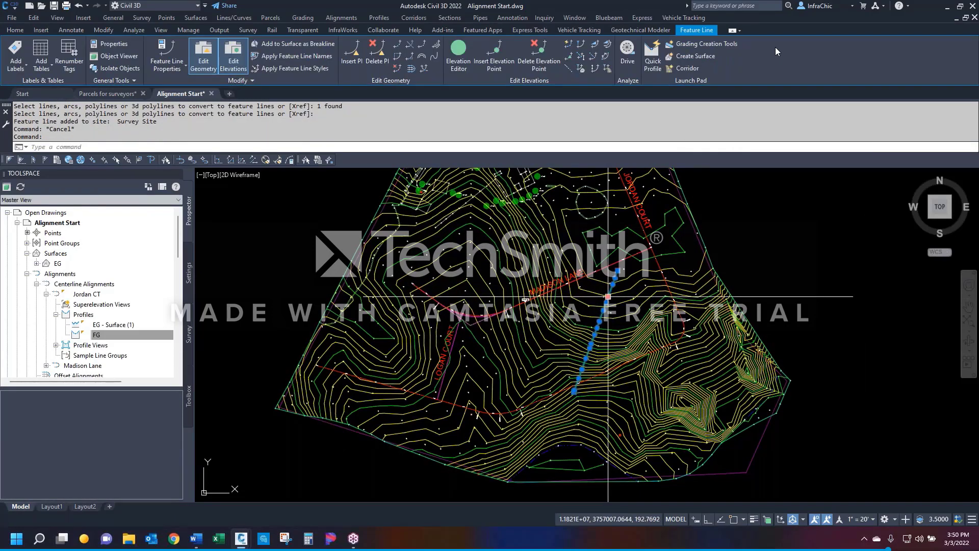
Step: Create a Full Grid quick profile of the feature line on the EG surface, placed between the site plan and the Jordan CT profile views
{"action": "right_click", "coordinate": [607, 296]}
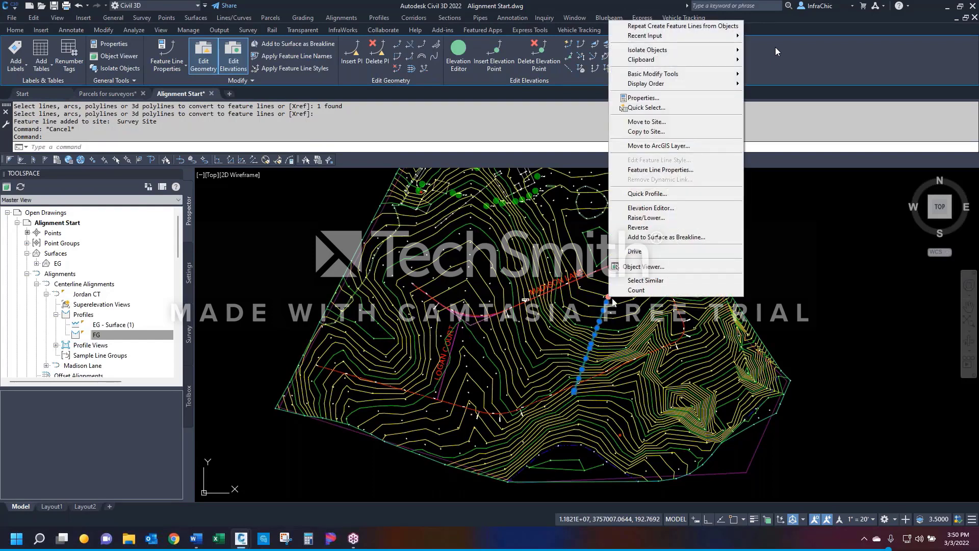
{"action": "left_click", "coordinate": [632, 194]}
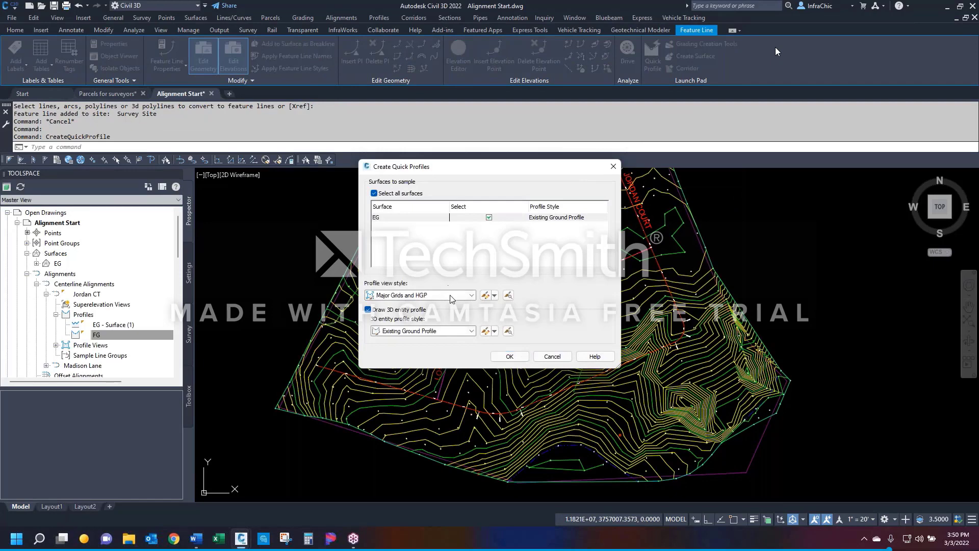
{"action": "left_click", "coordinate": [451, 298]}
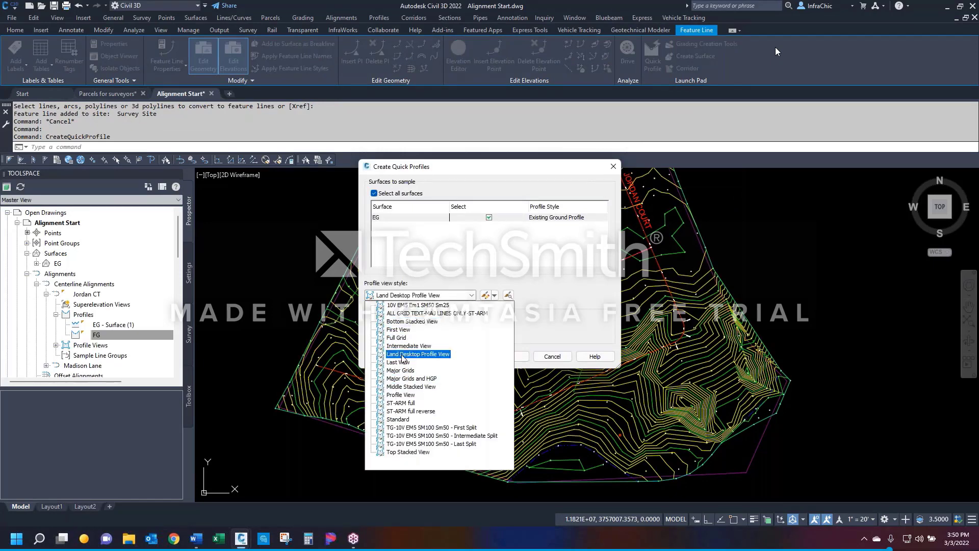
{"action": "left_click", "coordinate": [397, 338]}
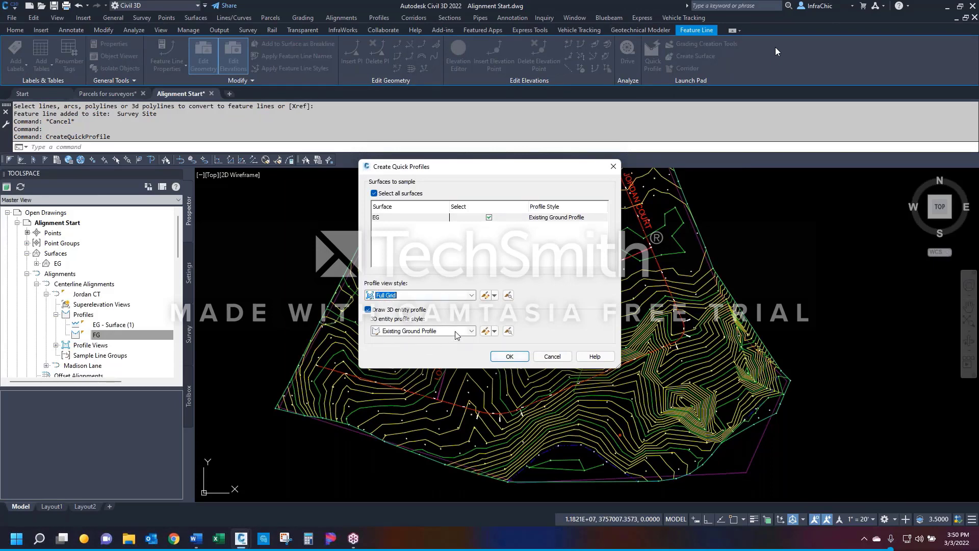
{"action": "left_click", "coordinate": [510, 357]}
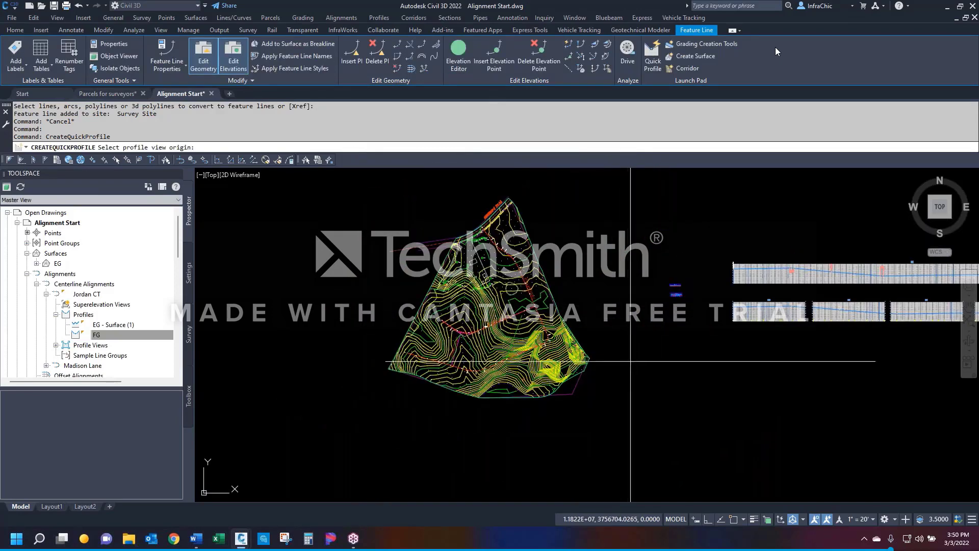
{"action": "left_click", "coordinate": [639, 360]}
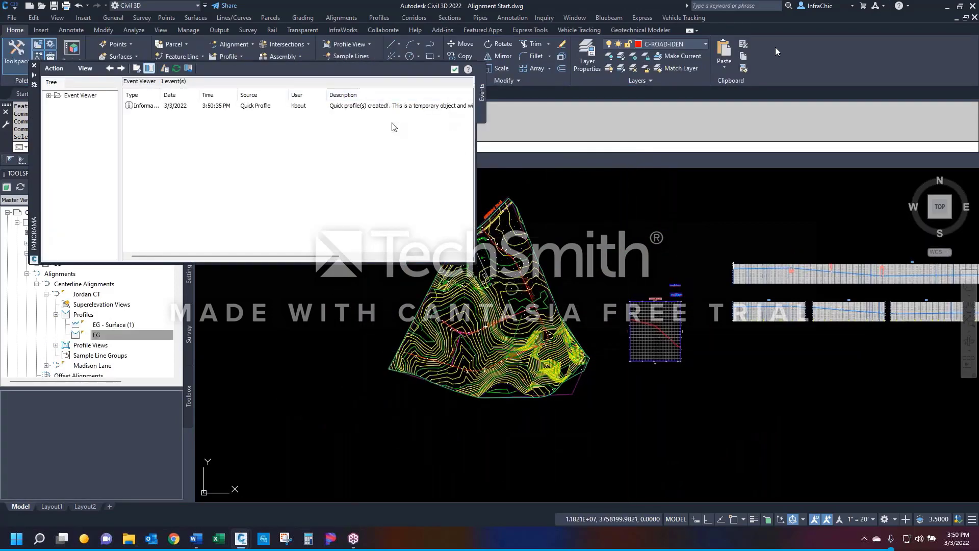
Step: Read the full description of the quick profile event and dismiss the event viewer
{"action": "scroll", "coordinate": [387, 119], "scroll_direction": "right", "scroll_amount": 5}
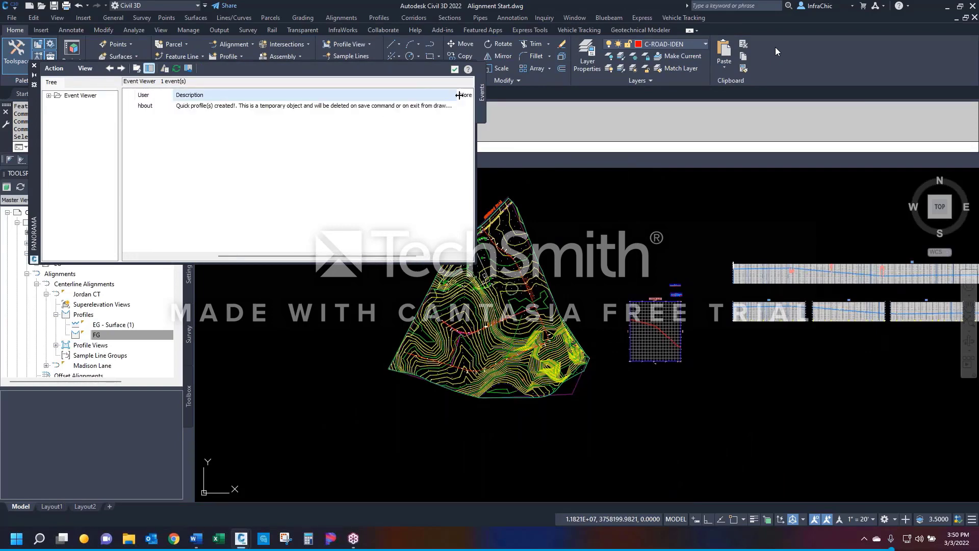
{"action": "double_click", "coordinate": [459, 95]}
{"action": "left_click", "coordinate": [453, 70]}
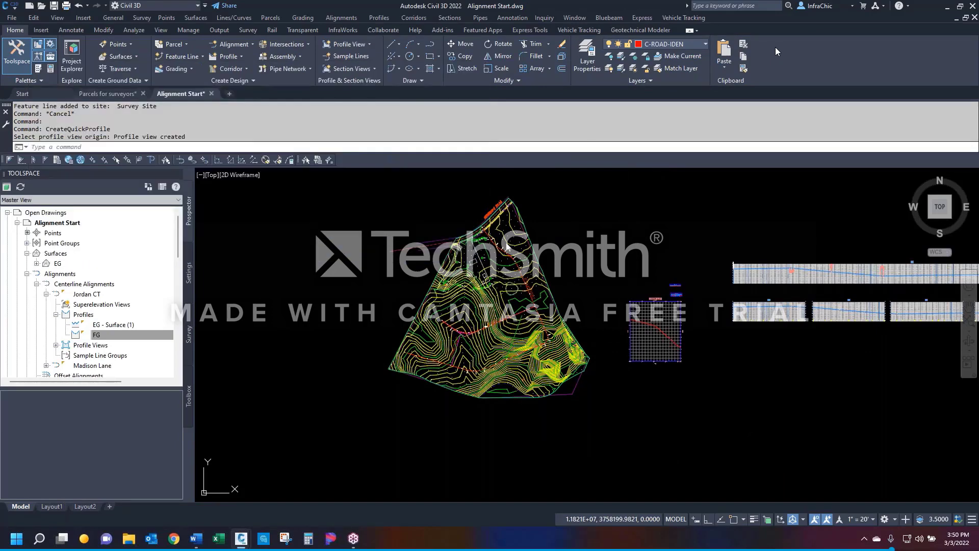
Step: Examine the placed quick profile view and regenerate the entire drawing
{"action": "scroll", "coordinate": [666, 332], "scroll_direction": "up", "scroll_amount": 3}
{"action": "scroll", "coordinate": [659, 330], "scroll_direction": "up", "scroll_amount": 4}
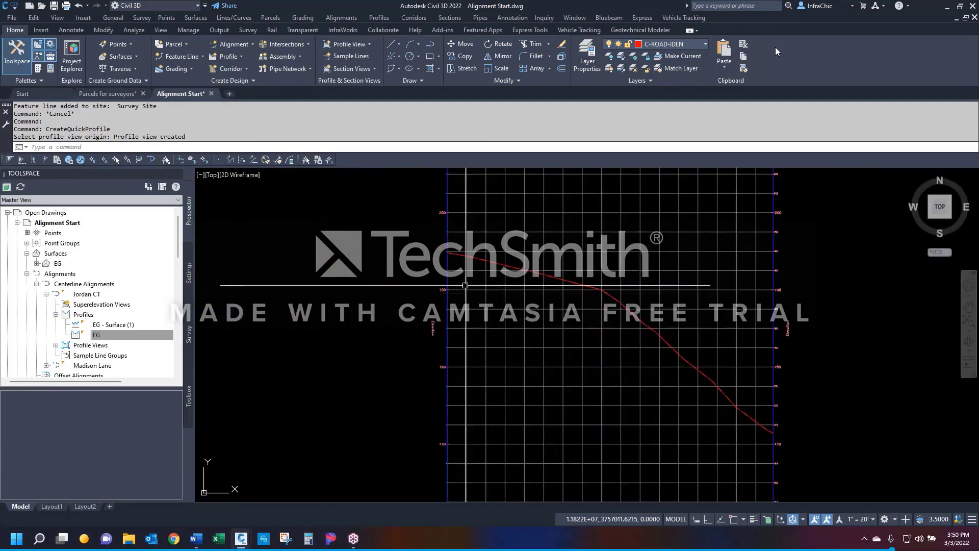
{"action": "scroll", "coordinate": [597, 323], "scroll_direction": "down", "scroll_amount": 2}
{"action": "scroll", "coordinate": [586, 325], "scroll_direction": "down", "scroll_amount": 2}
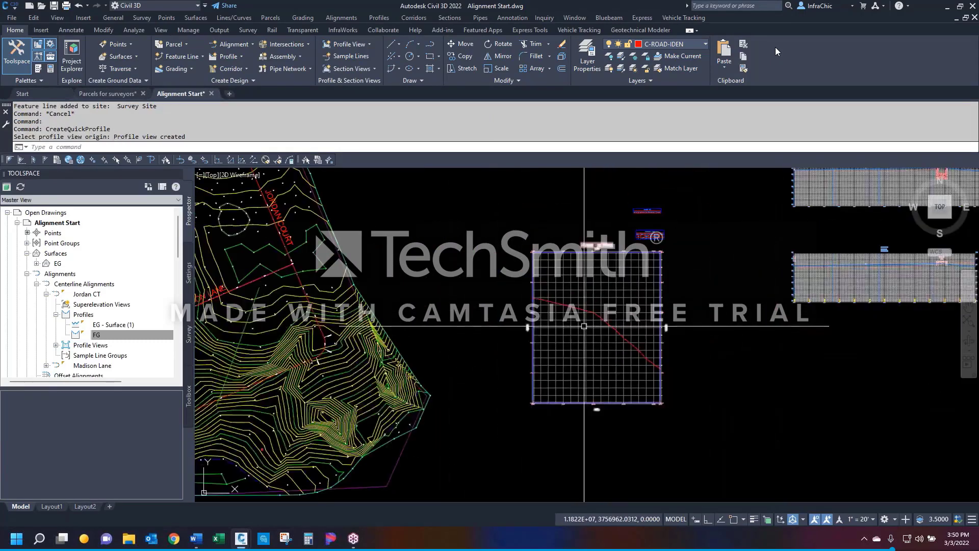
{"action": "key", "text": "Escape"}
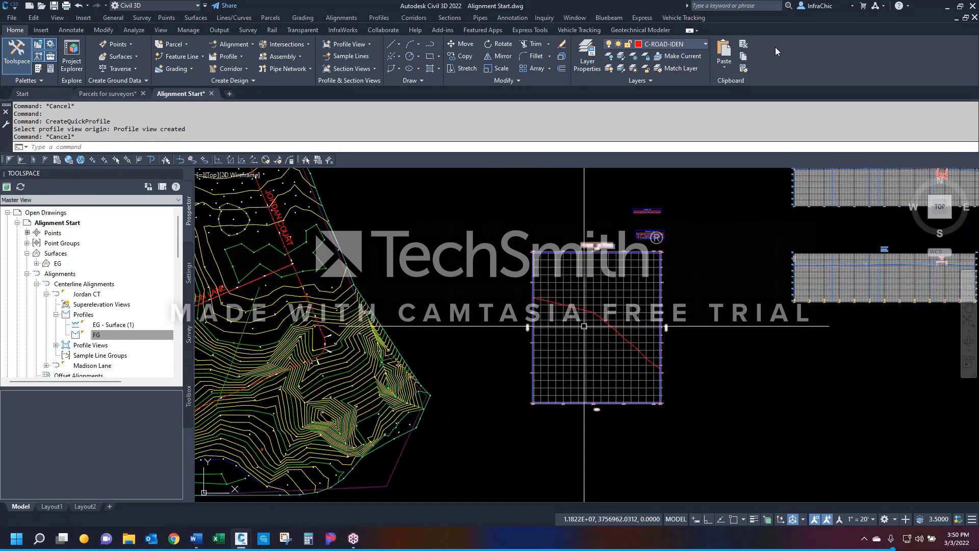
{"action": "type", "text": "rea"}
{"action": "key", "text": "Return"}
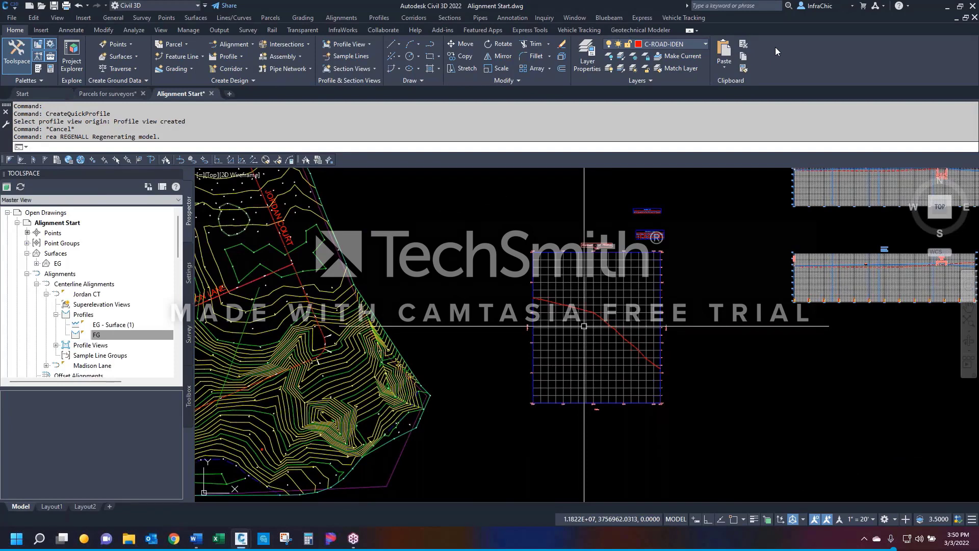
Step: Draw a straight polyline across the whole site, from northwest of Emerson Road to beyond the southern surface boundary
{"action": "scroll", "coordinate": [584, 326], "scroll_direction": "down", "scroll_amount": 6}
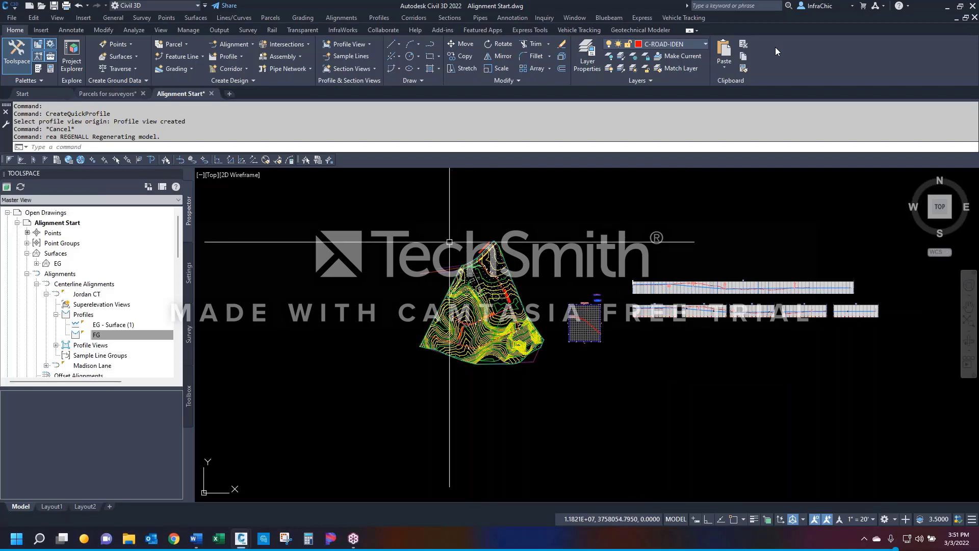
{"action": "scroll", "coordinate": [478, 294], "scroll_direction": "up", "scroll_amount": 5}
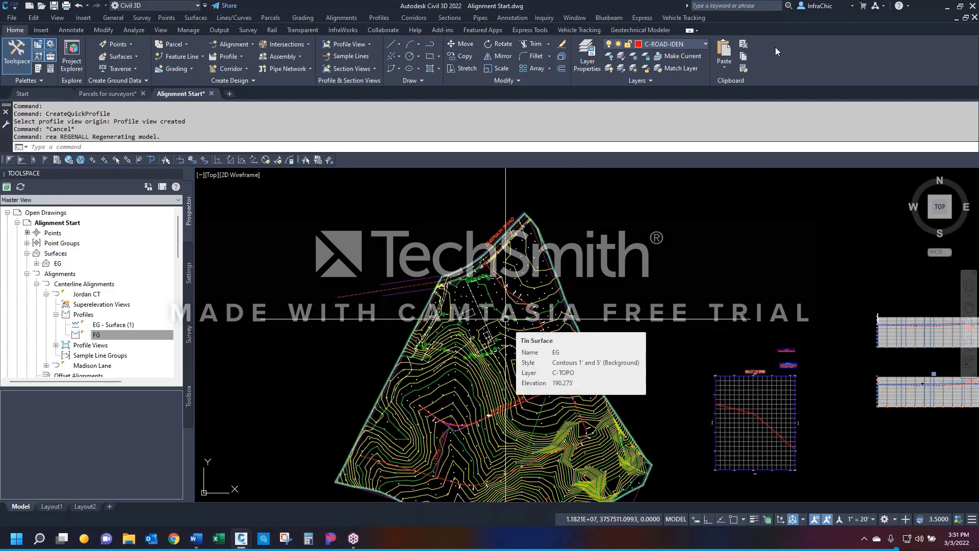
{"action": "left_click", "coordinate": [179, 334]}
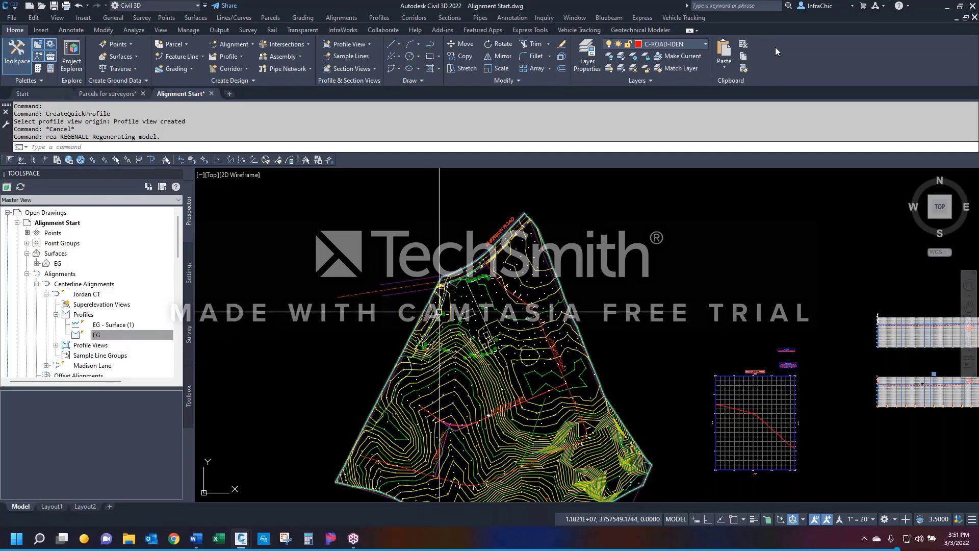
{"action": "scroll", "coordinate": [473, 282], "scroll_direction": "up", "scroll_amount": 5}
{"action": "type", "text": "pl"}
{"action": "key", "text": "Return"}
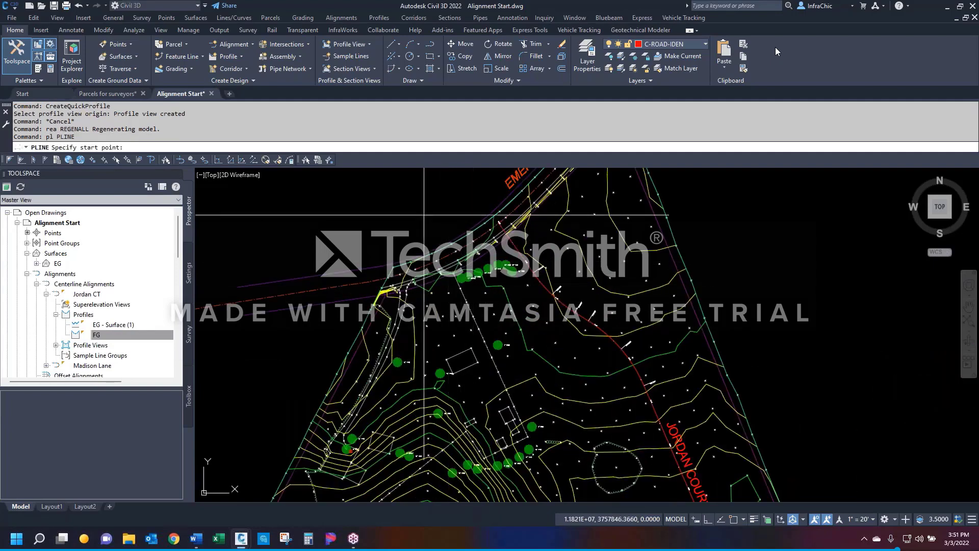
{"action": "left_click", "coordinate": [423, 213]}
{"action": "scroll", "coordinate": [423, 207], "scroll_direction": "down", "scroll_amount": 4}
{"action": "left_click", "coordinate": [553, 487]}
{"action": "key", "text": "Return"}
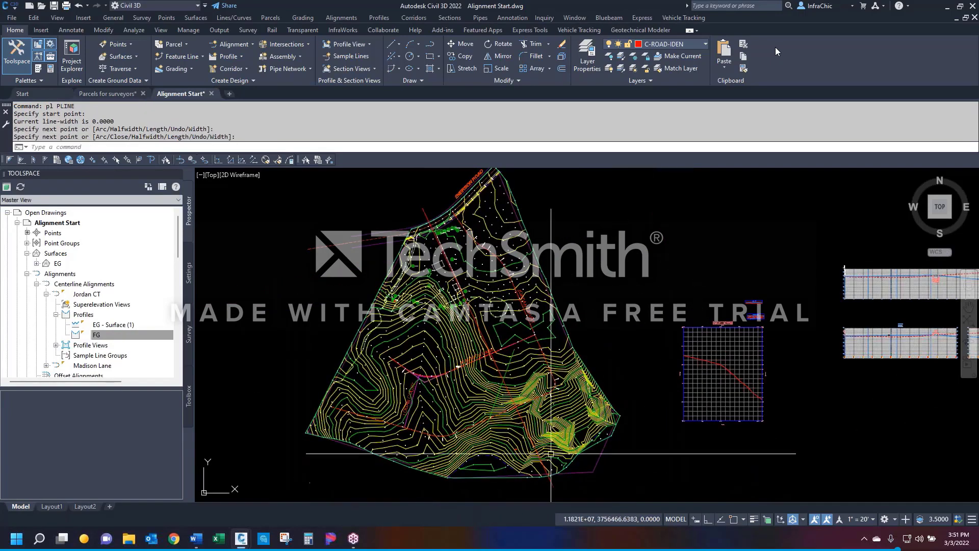
Step: Create a centerline alignment named cross 1 from the new polyline without curves between tangents, and select it in the alignment tree
{"action": "left_click", "coordinate": [346, 21]}
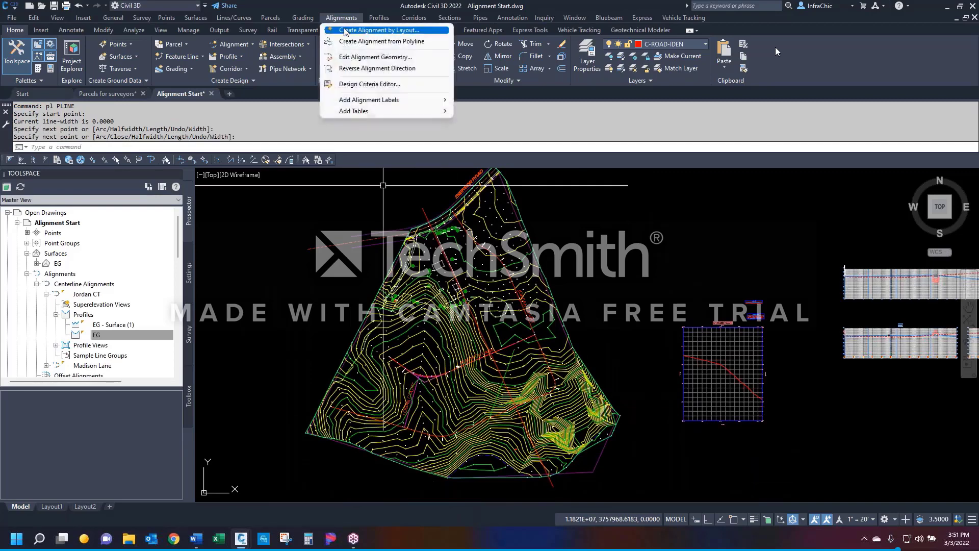
{"action": "left_click", "coordinate": [357, 42]}
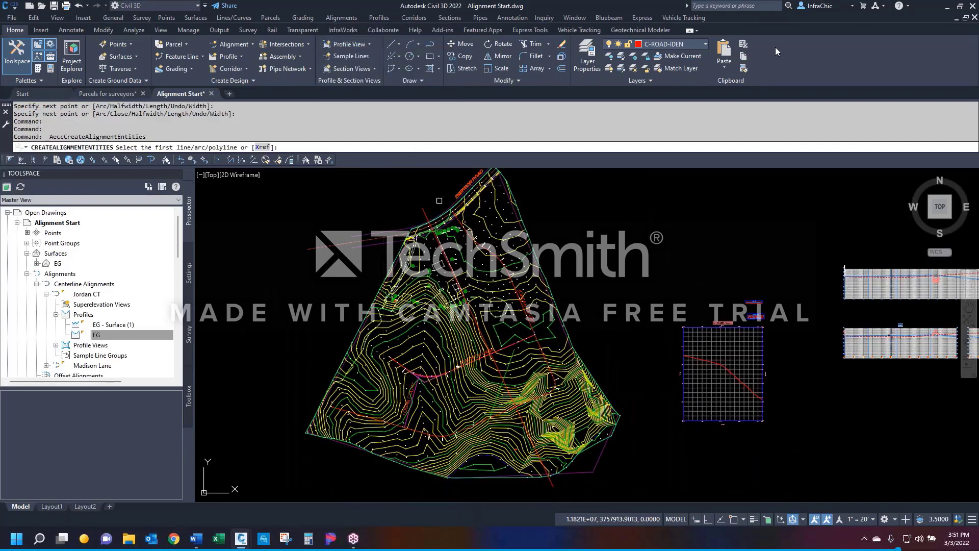
{"action": "left_click", "coordinate": [423, 208]}
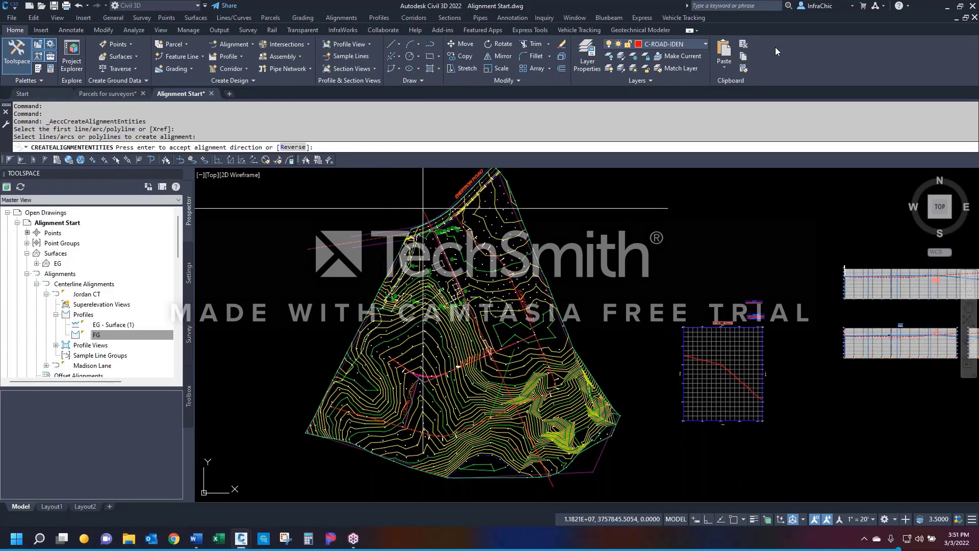
{"action": "key", "text": "Return"}
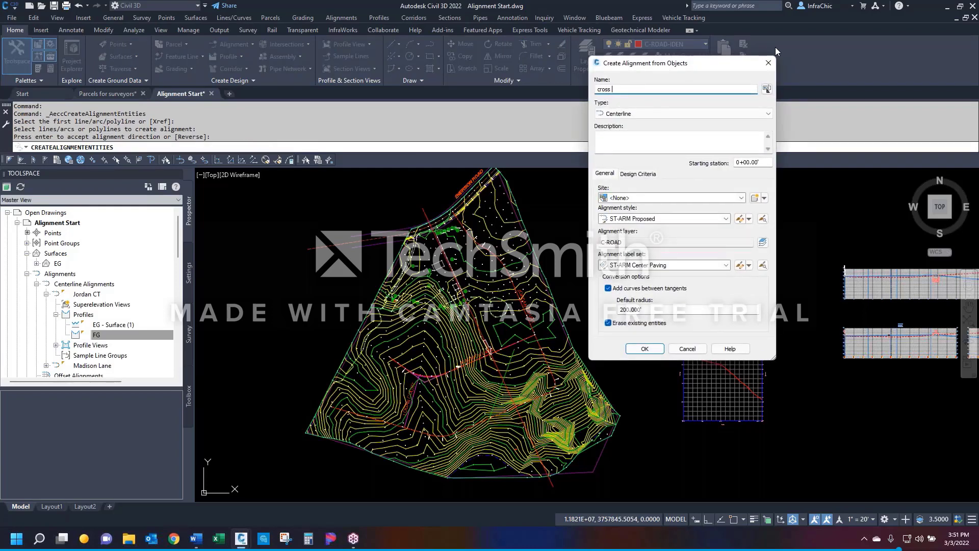
{"action": "left_click", "coordinate": [614, 289]}
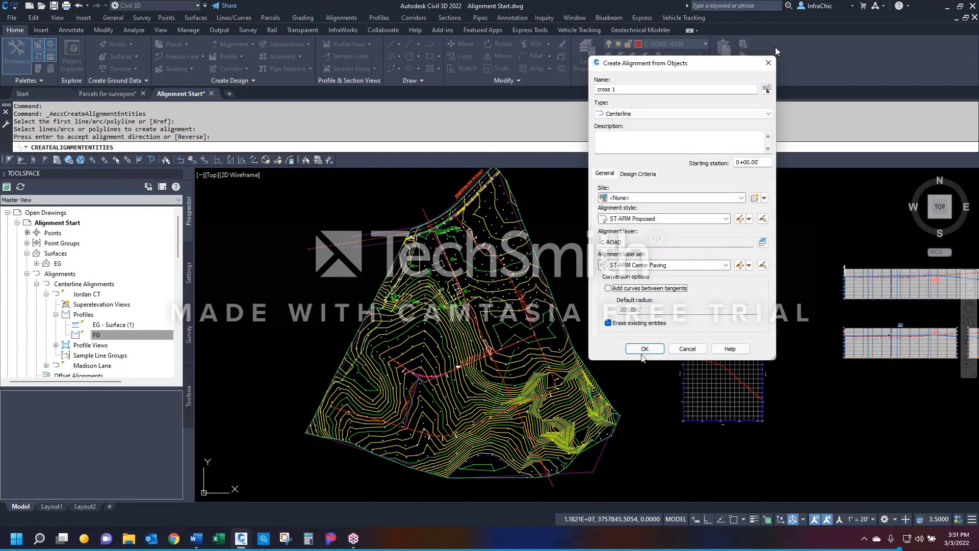
{"action": "left_click", "coordinate": [644, 349]}
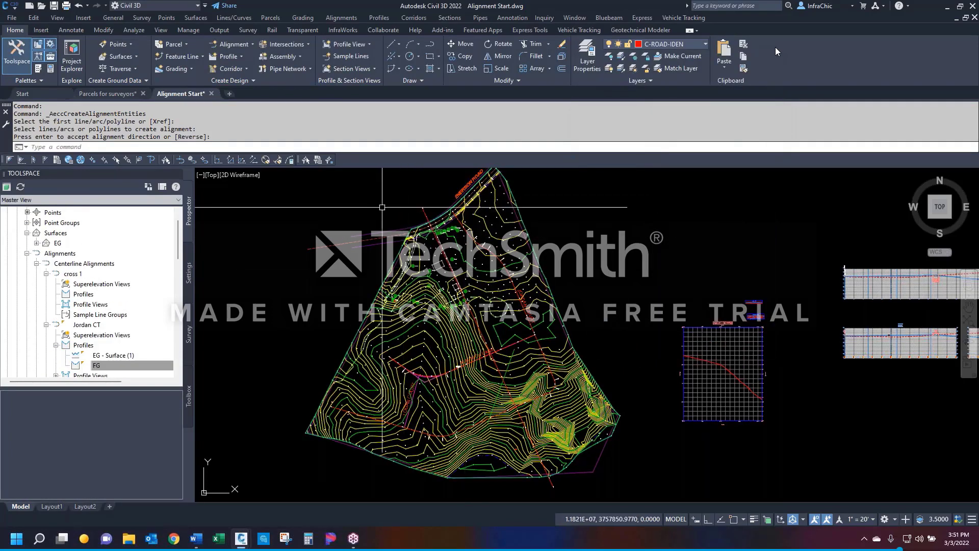
{"action": "left_click", "coordinate": [71, 274]}
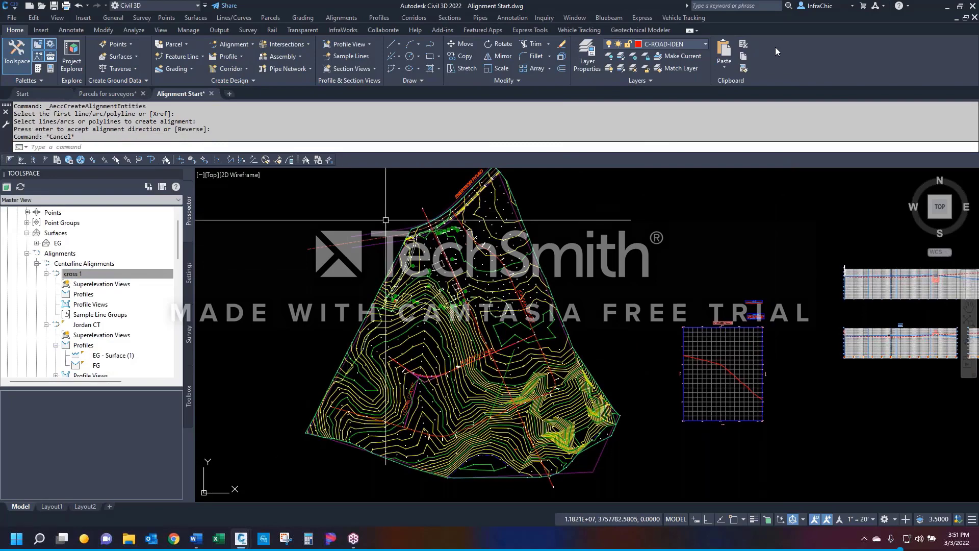
Step: Copy the cross 1 alignment twice to parallel positions northeast of it, and check both copies in the alignment tree
{"action": "type", "text": "co"}
{"action": "key", "text": "Return"}
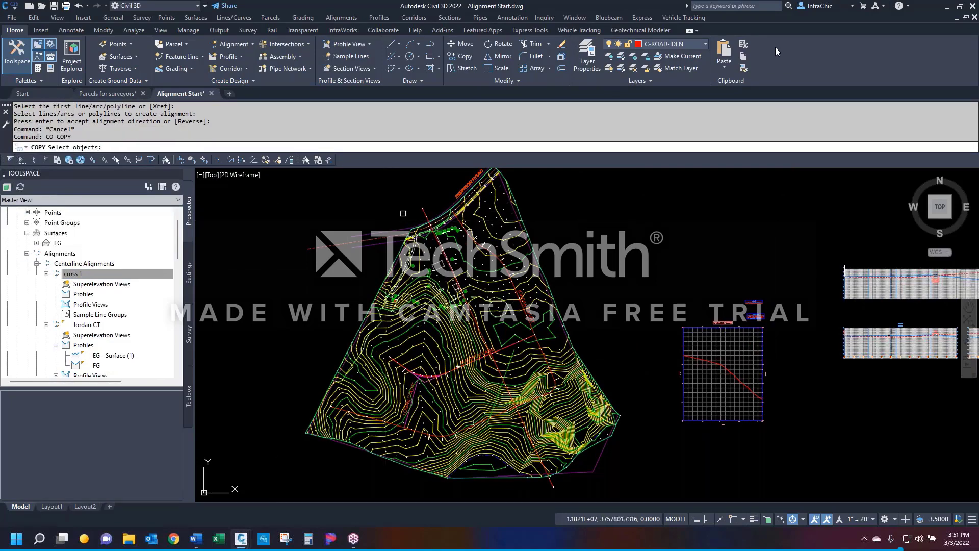
{"action": "scroll", "coordinate": [416, 214], "scroll_direction": "up", "scroll_amount": 3}
{"action": "left_click", "coordinate": [416, 214]}
{"action": "key", "text": "Return"}
{"action": "scroll", "coordinate": [434, 204], "scroll_direction": "down", "scroll_amount": 5}
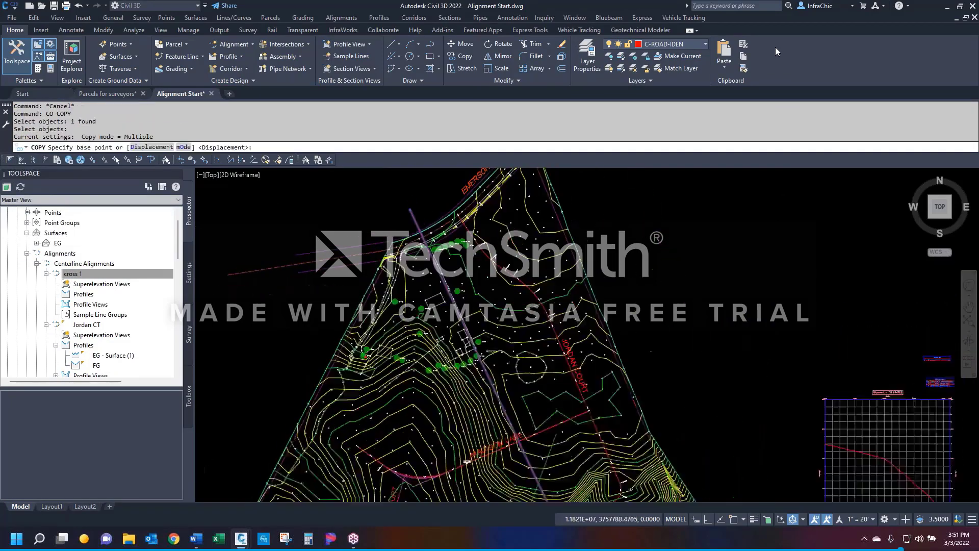
{"action": "left_click", "coordinate": [448, 191]}
{"action": "left_click", "coordinate": [448, 191]}
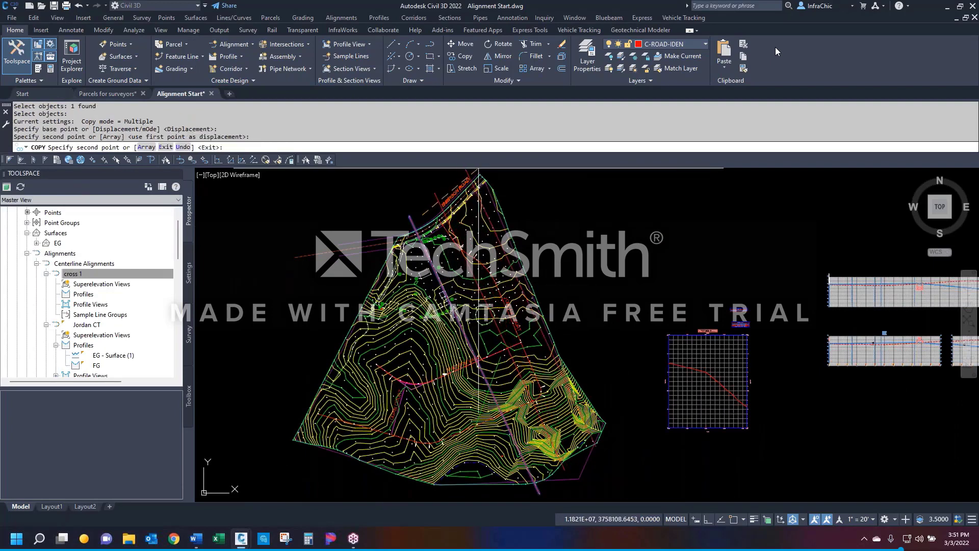
{"action": "left_click", "coordinate": [473, 174]}
{"action": "key", "text": "Escape"}
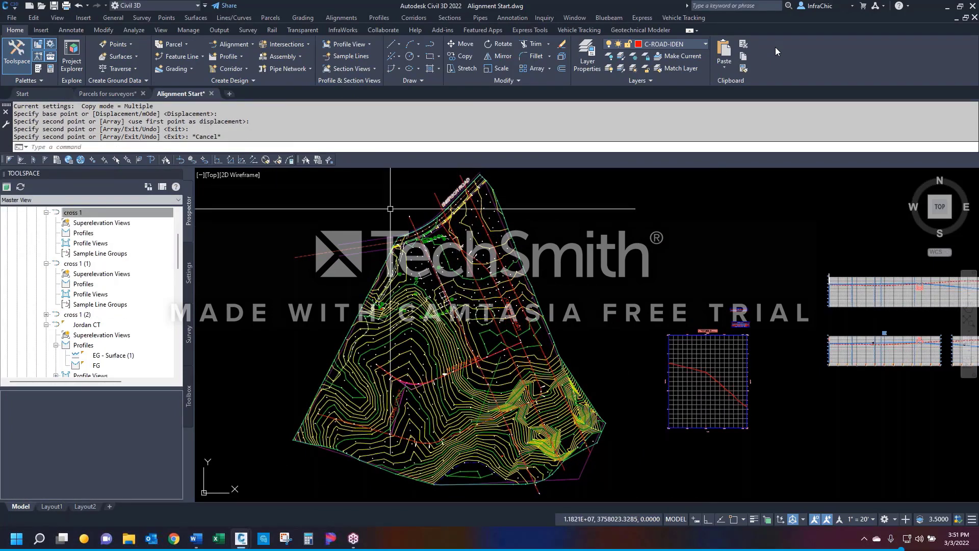
{"action": "left_click", "coordinate": [86, 264]}
{"action": "left_click", "coordinate": [84, 314]}
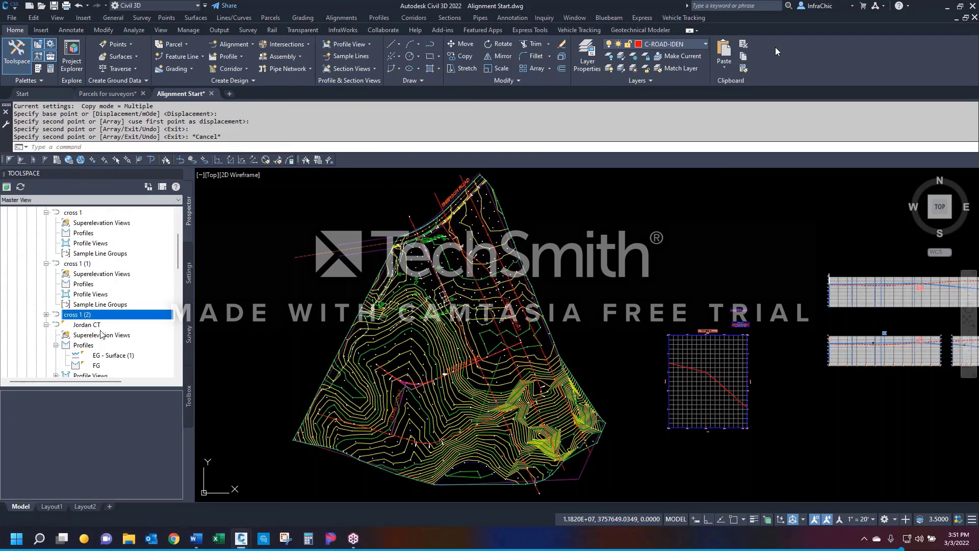
{"action": "left_click", "coordinate": [77, 264]}
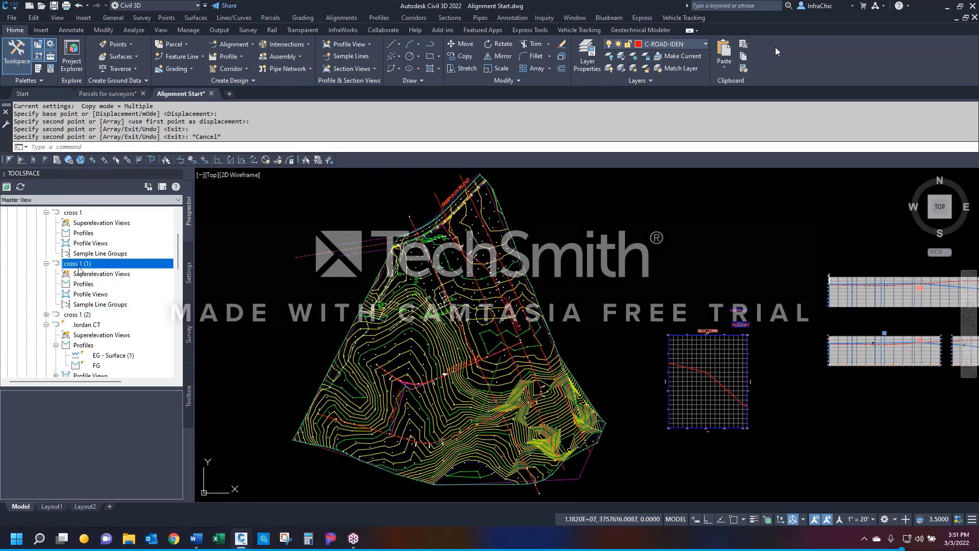
{"action": "key", "text": "Left"}
{"action": "key", "text": "Left"}
{"action": "key", "text": "Left"}
{"action": "key", "text": "Left"}
{"action": "key", "text": "Left"}
{"action": "key", "text": "Left"}
{"action": "key", "text": "Left"}
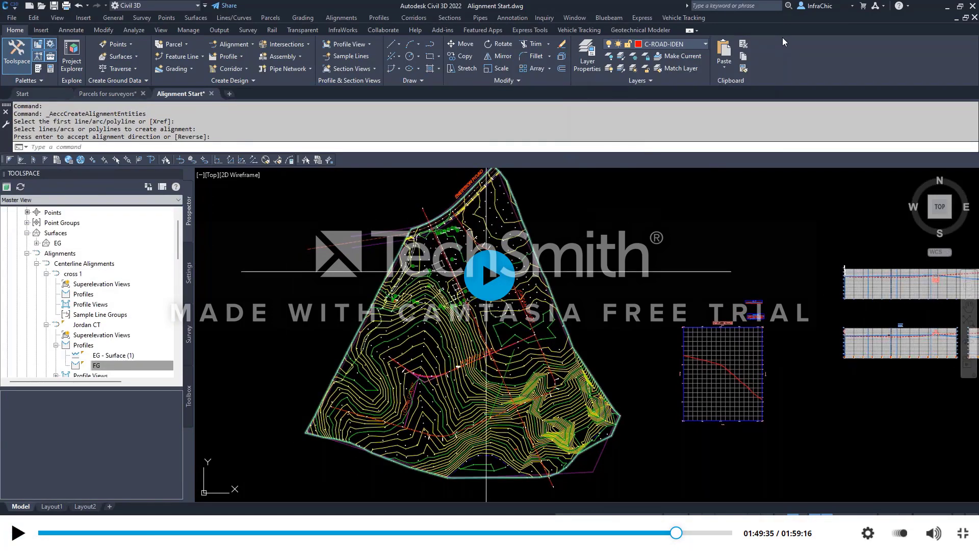
{"action": "key", "text": "Left"}
{"action": "key", "text": "Left"}
{"action": "key", "text": "Left"}
{"action": "key", "text": "Left"}
{"action": "key", "text": "Left"}
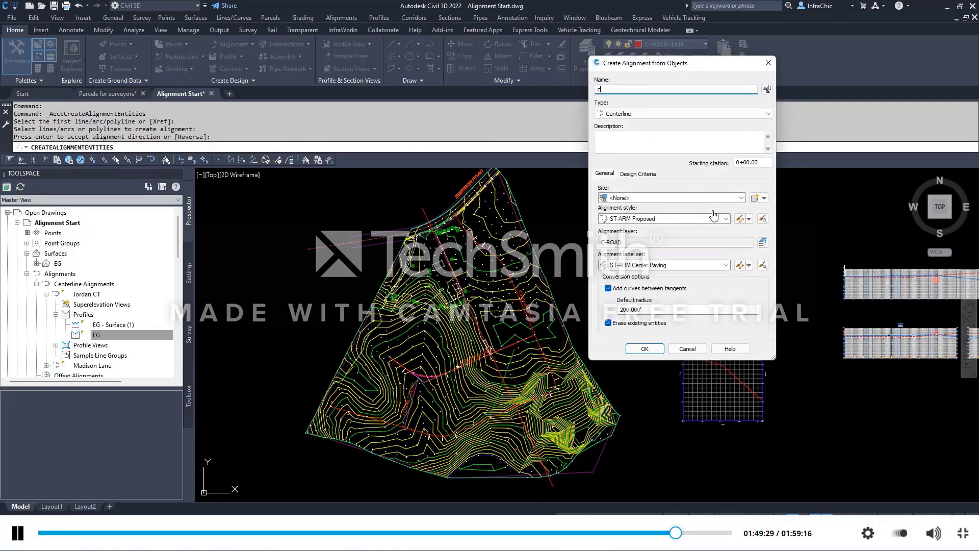
{"action": "left_click", "coordinate": [501, 321]}
{"action": "key", "text": "Left"}
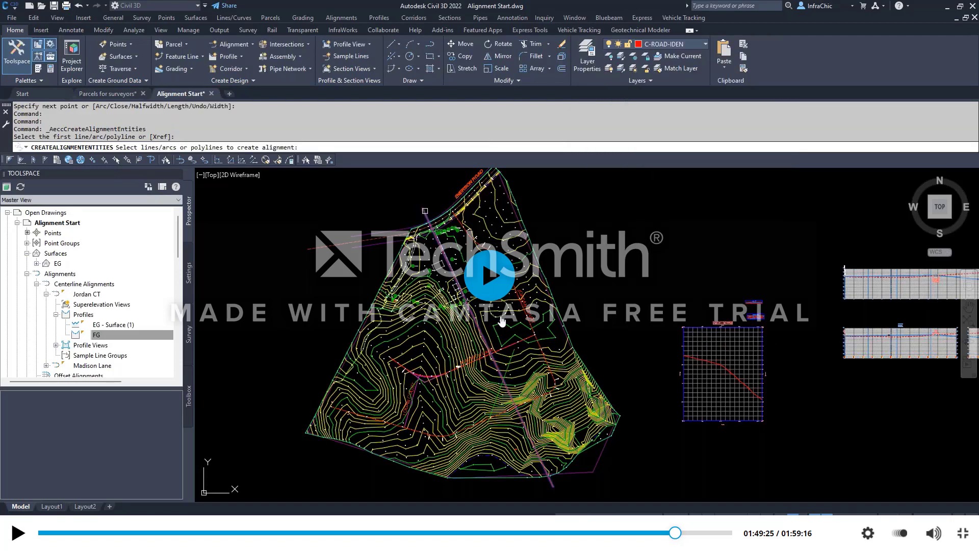
{"action": "key", "text": "Left"}
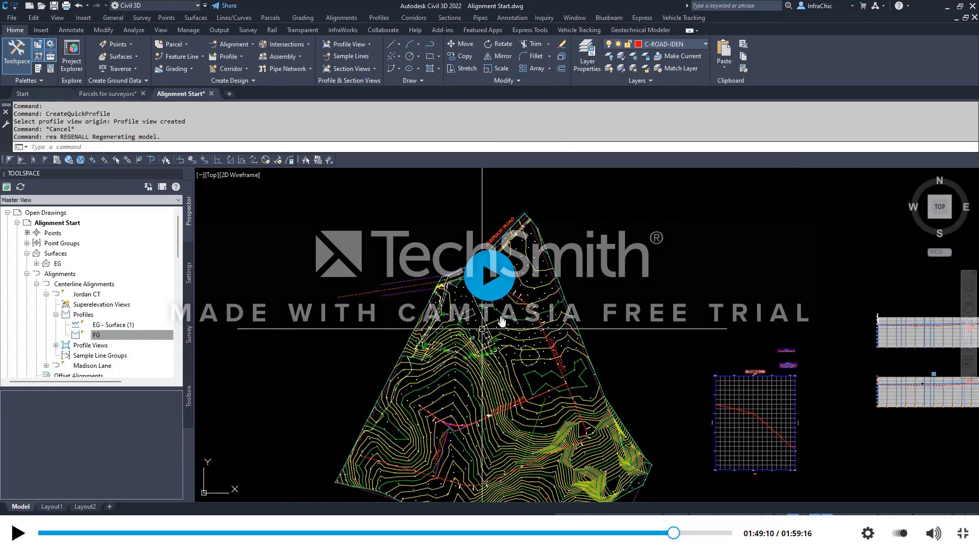
{"action": "left_click", "coordinate": [482, 264]}
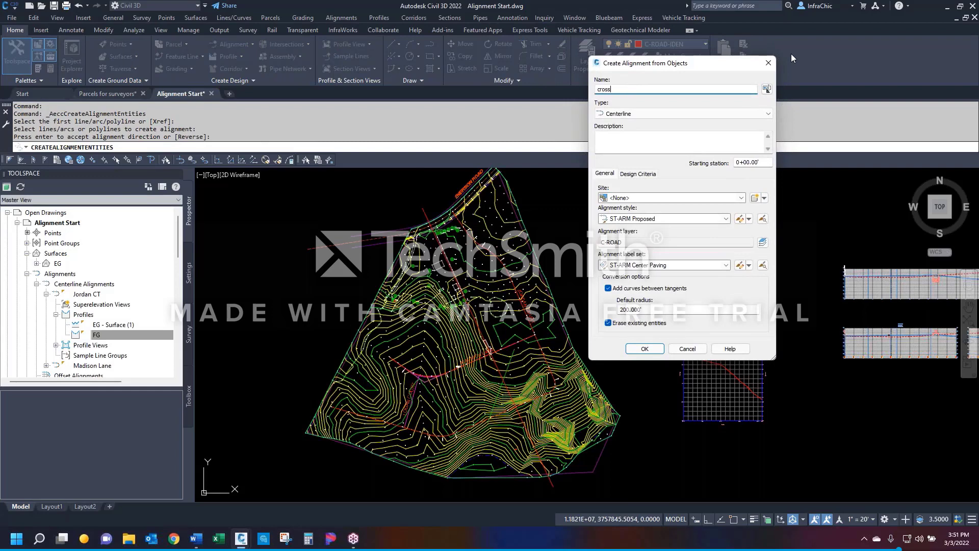
Step: Create the centerline alignment cross 1 without curves between tangents, and select it in the alignment tree
{"action": "type", "text": "1"}
{"action": "left_click", "coordinate": [607, 288]}
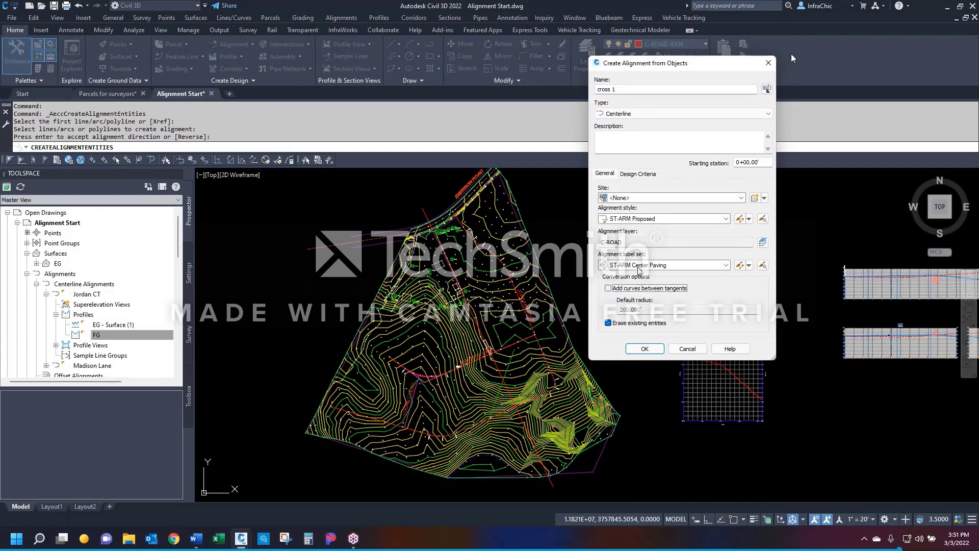
{"action": "left_click", "coordinate": [644, 348]}
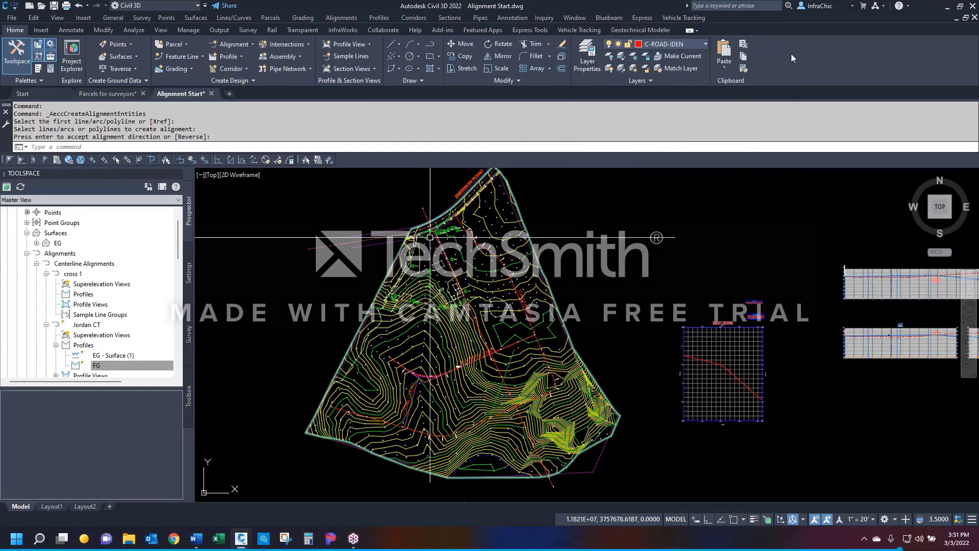
{"action": "left_click", "coordinate": [72, 274]}
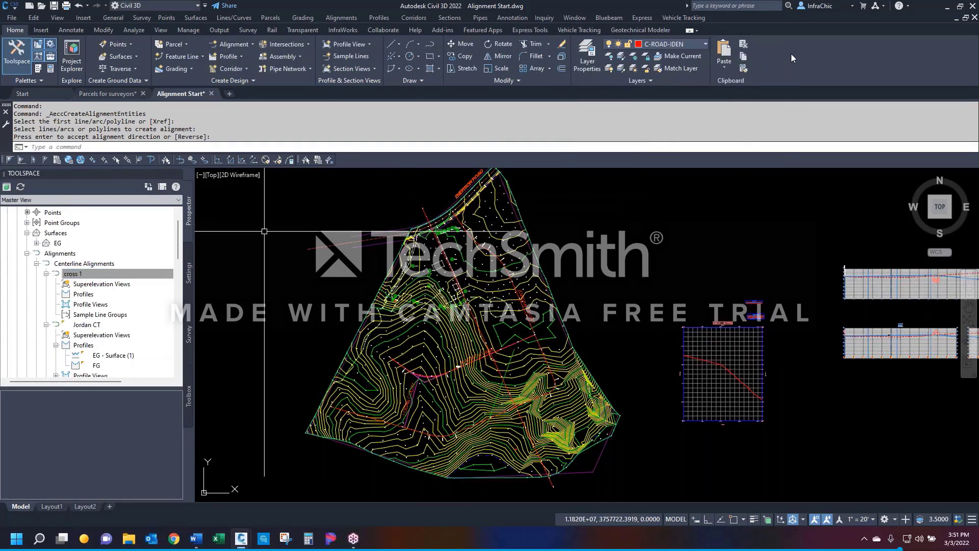
Step: Copy the cross 1 alignment to two parallel positions northeast of it, and locate both copies in the alignment tree
{"action": "type", "text": "co"}
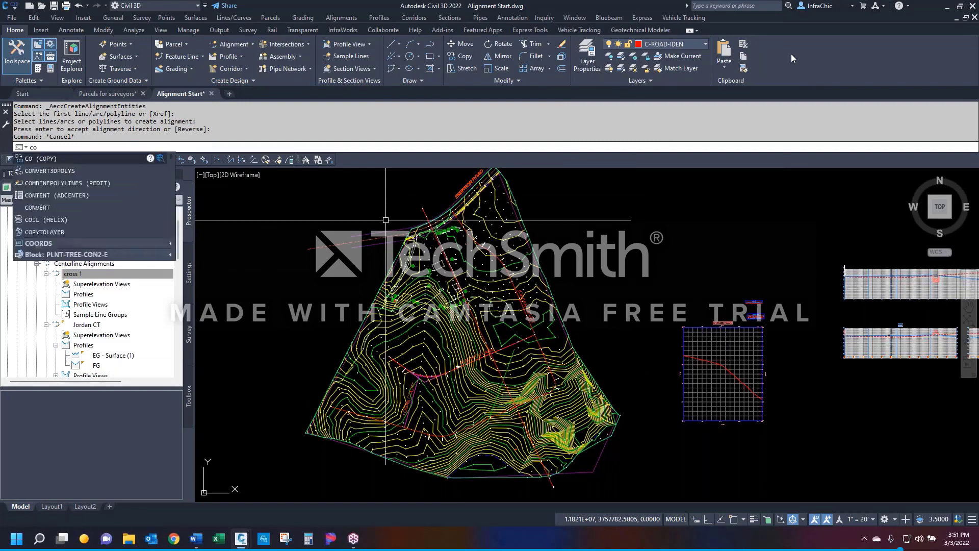
{"action": "key", "text": "Return"}
{"action": "scroll", "coordinate": [403, 216], "scroll_direction": "up", "scroll_amount": 5}
{"action": "left_click", "coordinate": [417, 213]}
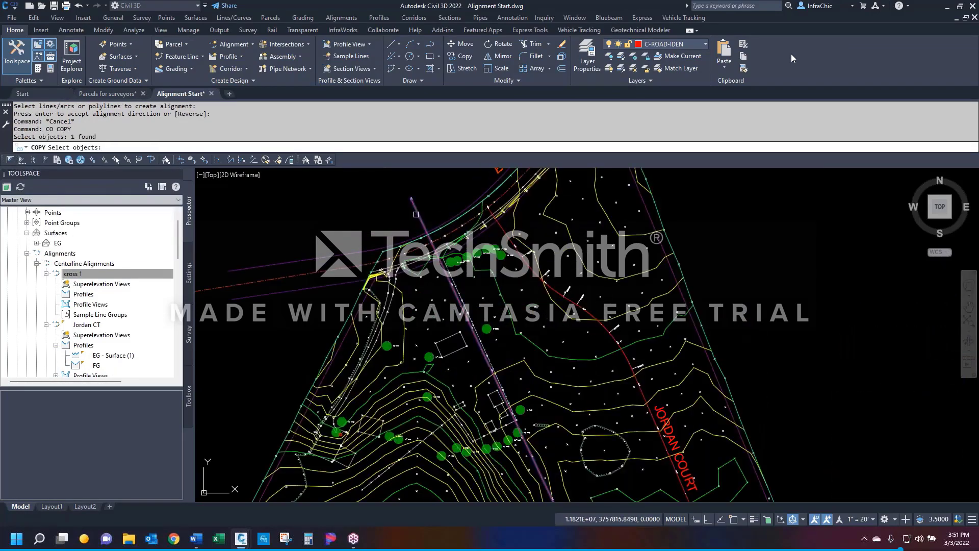
{"action": "key", "text": "Return"}
{"action": "scroll", "coordinate": [408, 228], "scroll_direction": "down", "scroll_amount": 4}
{"action": "left_click", "coordinate": [422, 215]}
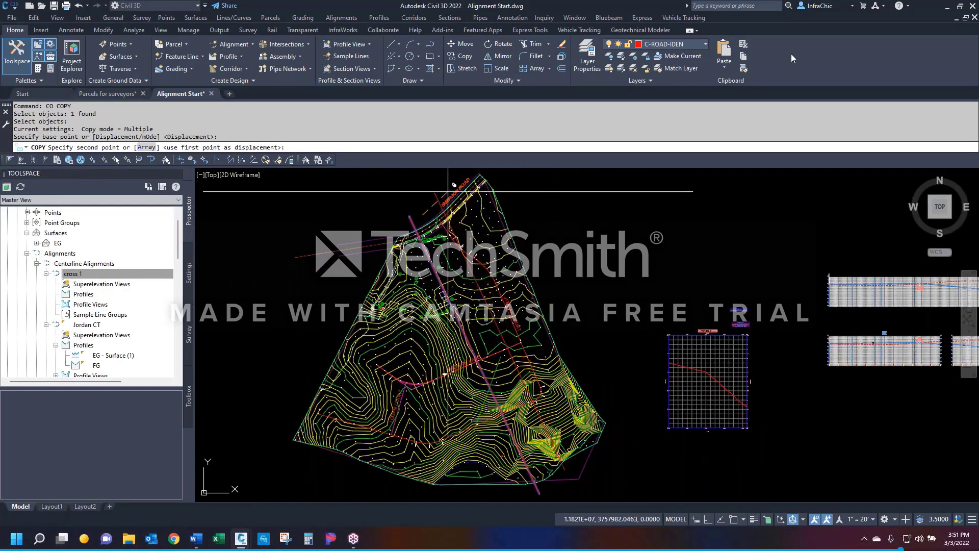
{"action": "left_click", "coordinate": [463, 181]}
{"action": "left_click", "coordinate": [469, 179]}
{"action": "key", "text": "Escape"}
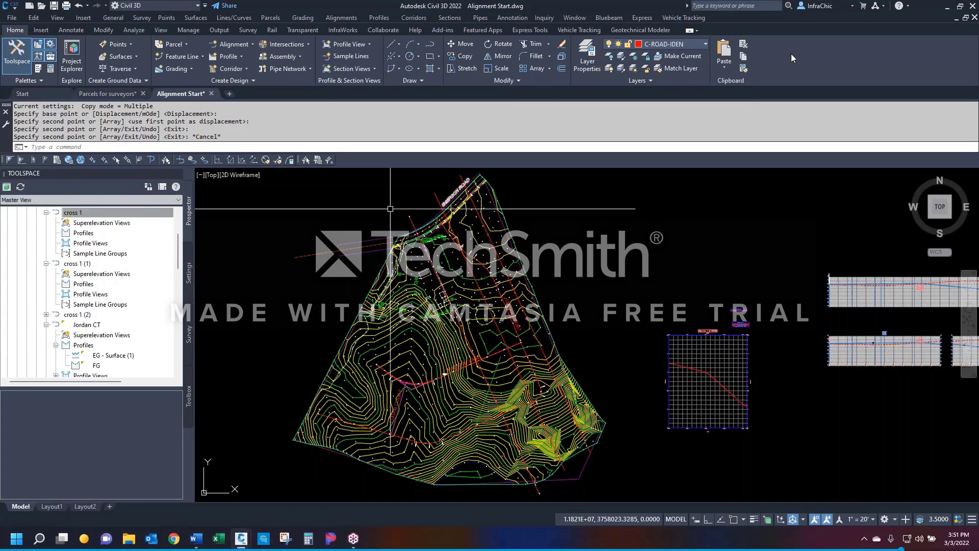
{"action": "left_click", "coordinate": [79, 264]}
{"action": "left_click", "coordinate": [84, 314]}
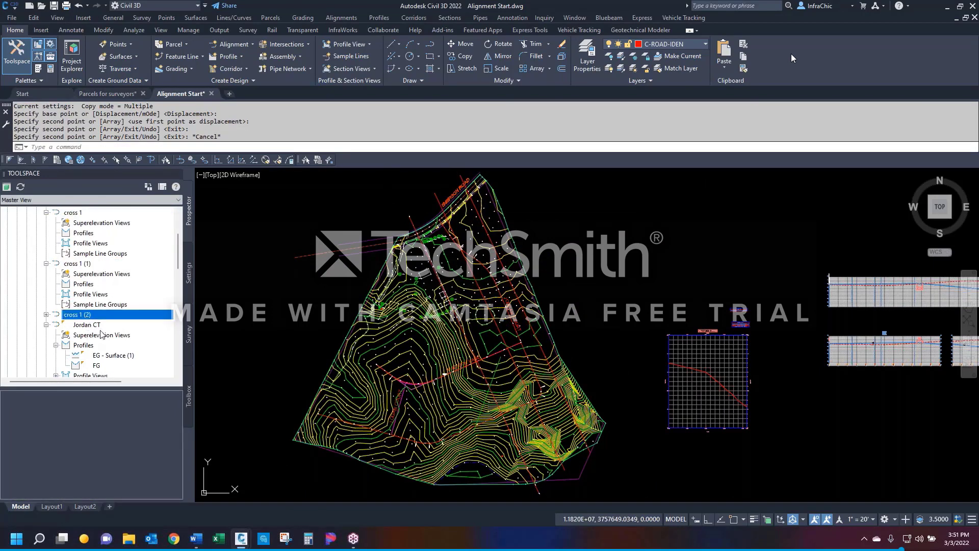
Step: Rename the first copied alignment, cross 1 (1), as cross 2 in its alignment properties
{"action": "left_click", "coordinate": [78, 264]}
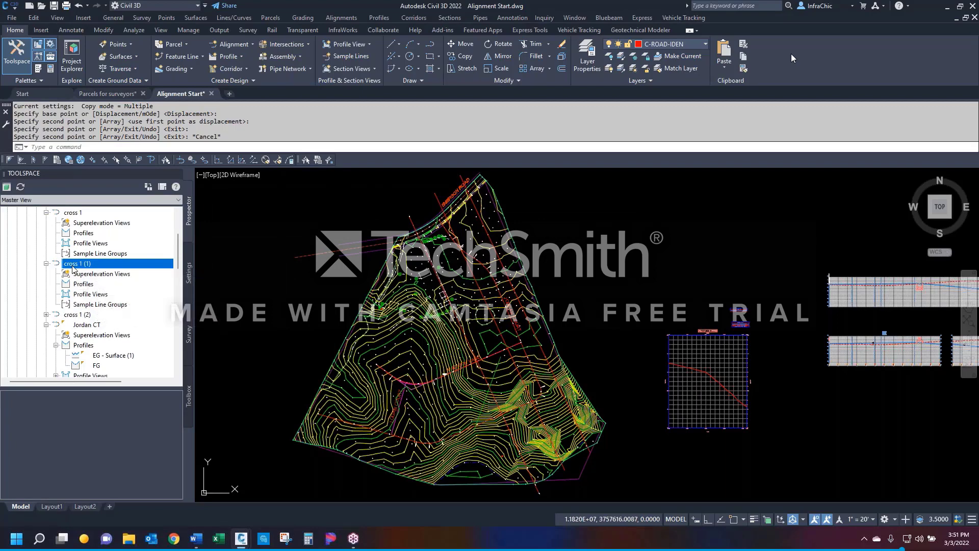
{"action": "right_click", "coordinate": [126, 266]}
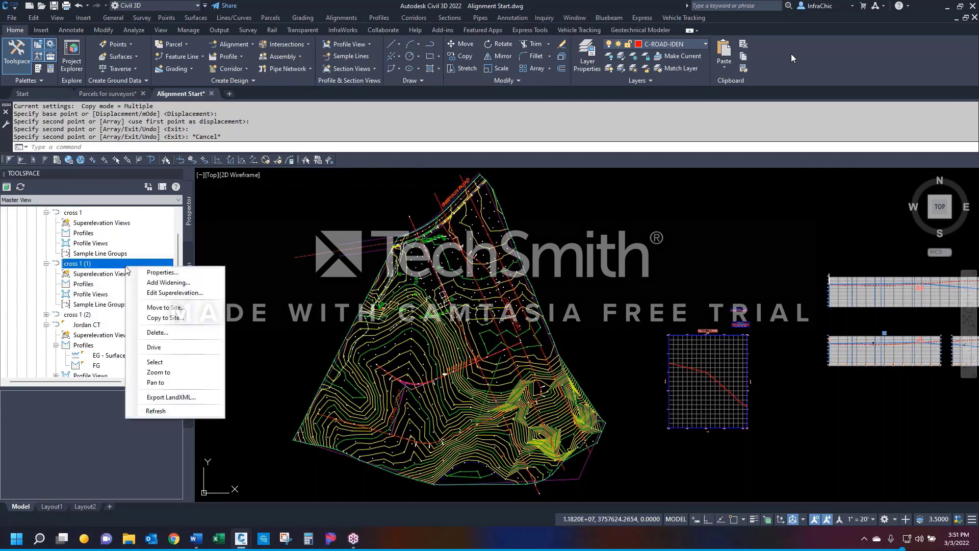
{"action": "left_click", "coordinate": [157, 272]}
{"action": "left_click", "coordinate": [585, 89]}
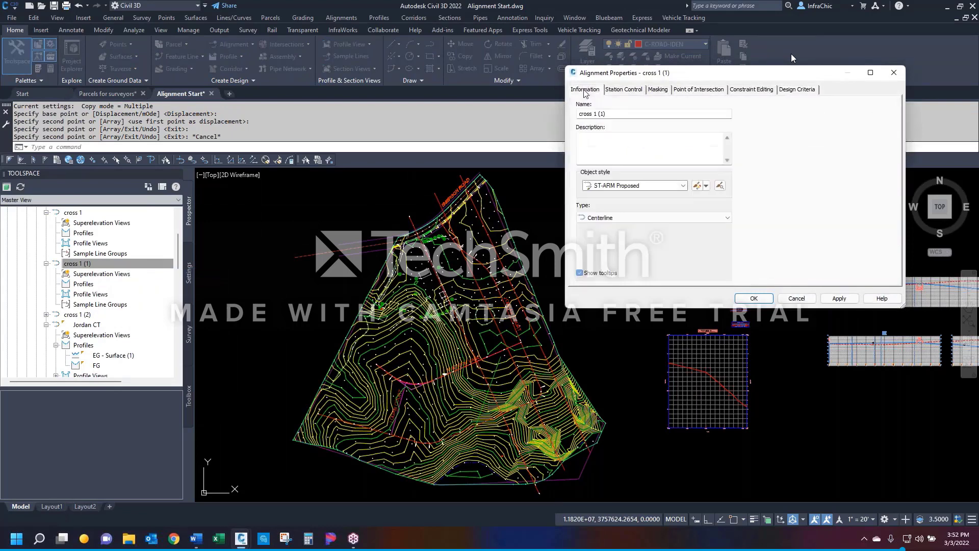
{"action": "left_click_drag", "start_coordinate": [593, 113], "coordinate": [637, 113]}
{"action": "type", "text": "2"}
{"action": "left_click", "coordinate": [753, 298]}
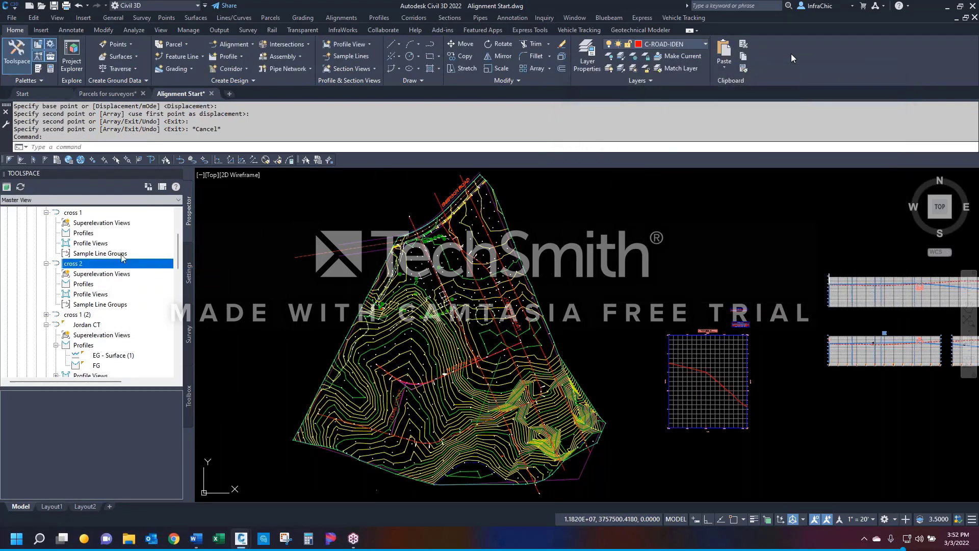
Step: Rename the second copied alignment, cross 1 (2), as cross 3 in its alignment properties
{"action": "right_click", "coordinate": [86, 314]}
{"action": "left_click", "coordinate": [116, 324]}
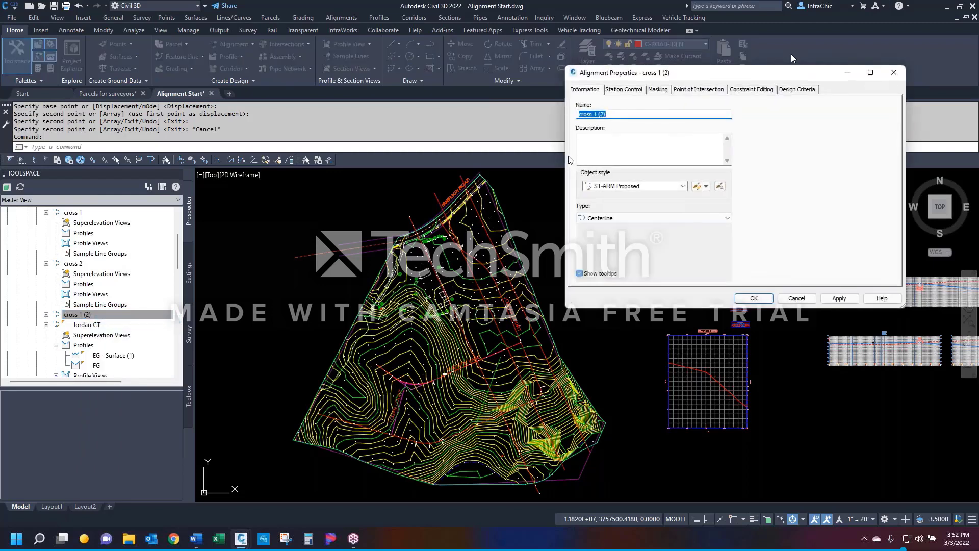
{"action": "type", "text": "cross 3"}
{"action": "left_click", "coordinate": [749, 300]}
{"action": "scroll", "coordinate": [444, 272], "scroll_direction": "down", "scroll_amount": 4}
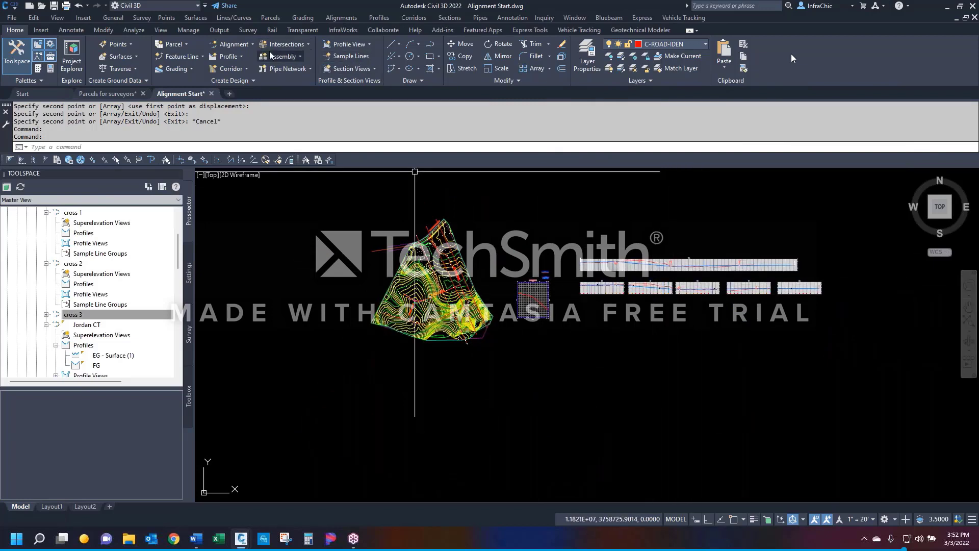
{"action": "left_click", "coordinate": [243, 55]}
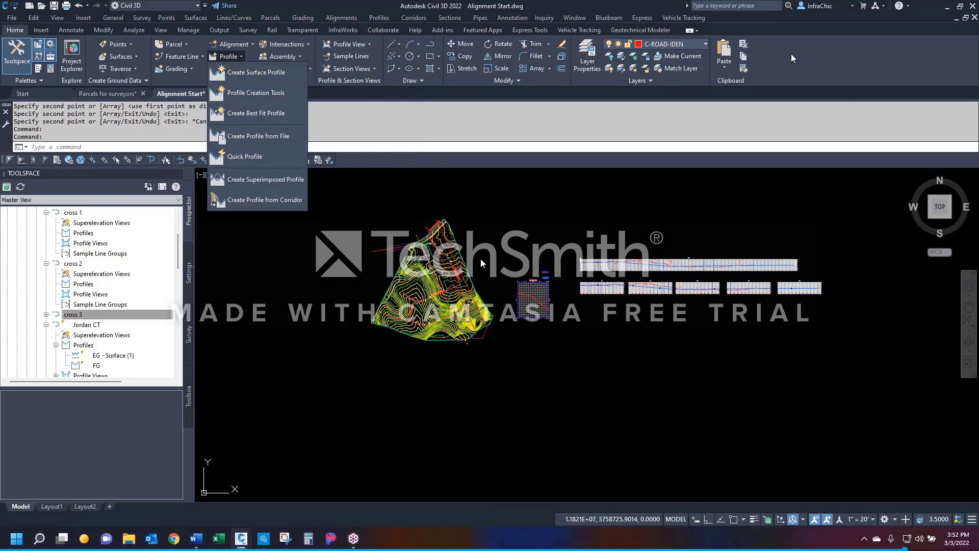
{"action": "key", "text": "Escape"}
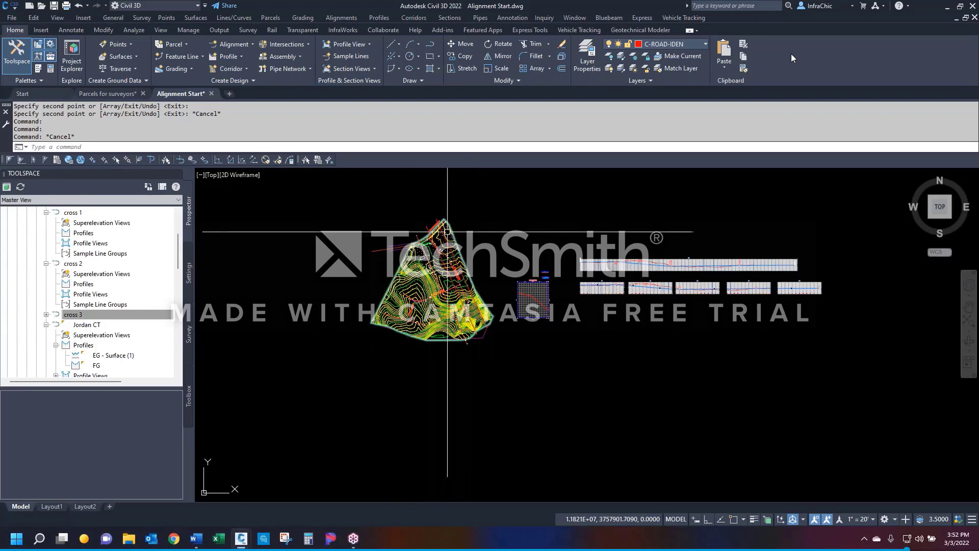
Step: Tidy the alignment tree by collapsing its branches, then expand Jordan CT and select its sample line groups
{"action": "scroll", "coordinate": [391, 301], "scroll_direction": "up", "scroll_amount": 8}
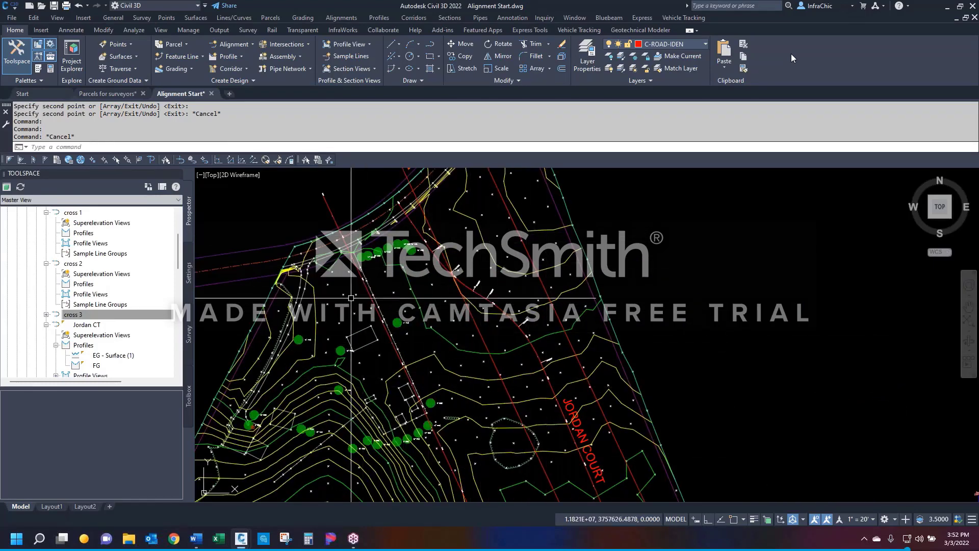
{"action": "scroll", "coordinate": [60, 258], "scroll_direction": "up", "scroll_amount": 2}
{"action": "scroll", "coordinate": [59, 256], "scroll_direction": "up", "scroll_amount": 1}
{"action": "left_click", "coordinate": [27, 273]}
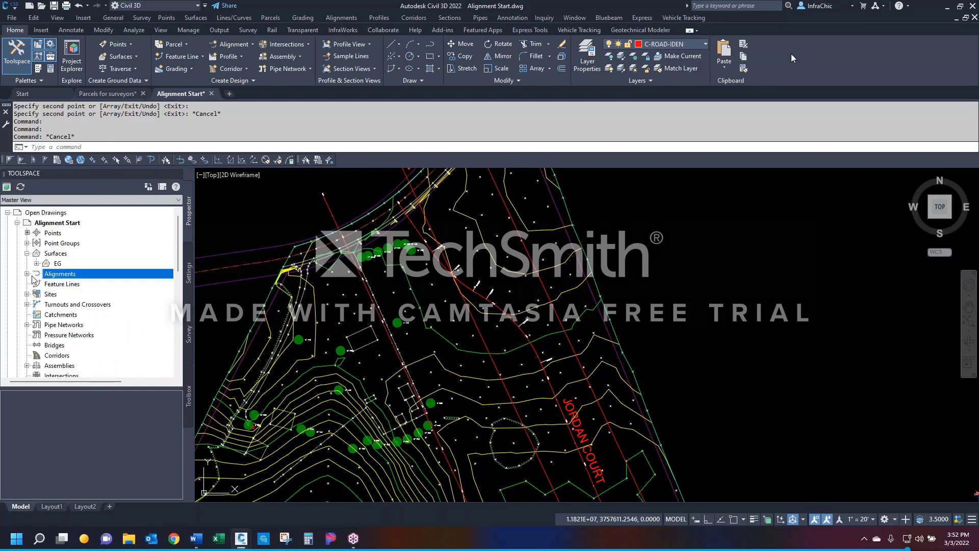
{"action": "left_click", "coordinate": [27, 273]}
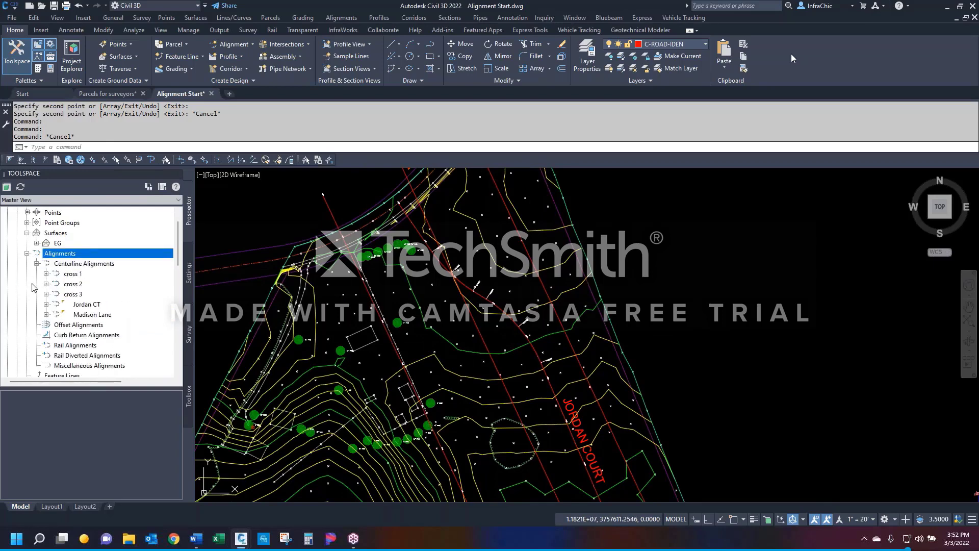
{"action": "left_click", "coordinate": [84, 308]}
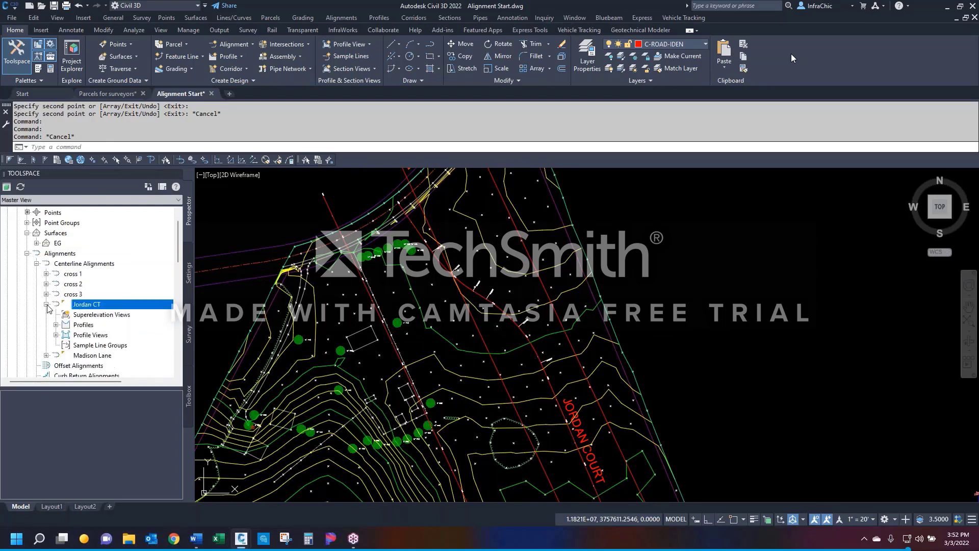
{"action": "left_click", "coordinate": [46, 305]}
{"action": "left_click", "coordinate": [85, 346]}
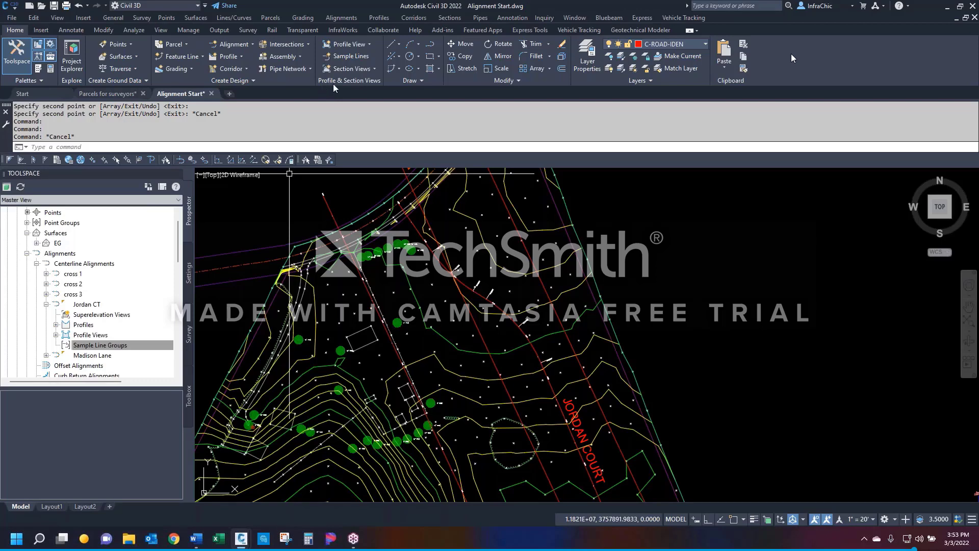
Step: Start a sample line group on the Jordan CT alignment, named Sample 1, with Road Sample Line style and Section Name labels
{"action": "left_click", "coordinate": [352, 56]}
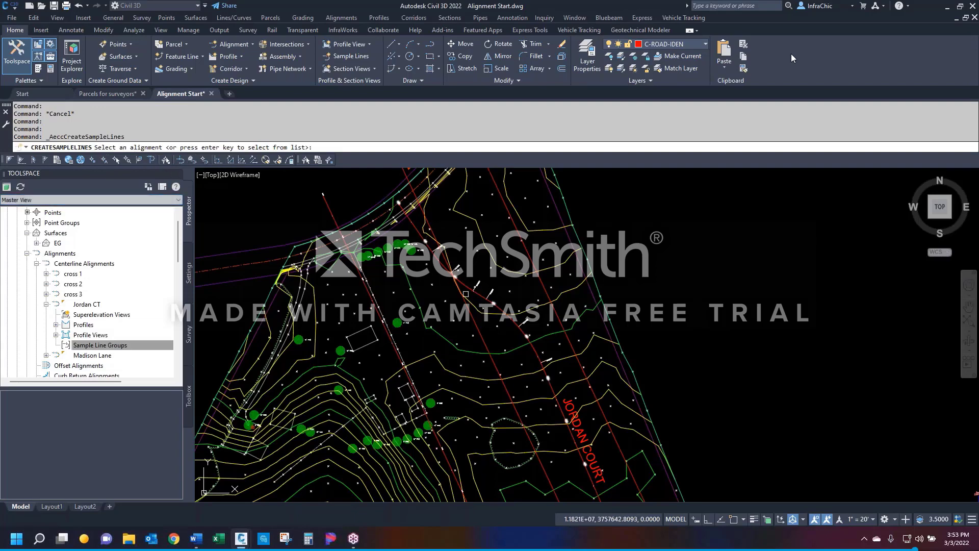
{"action": "left_click", "coordinate": [516, 319]}
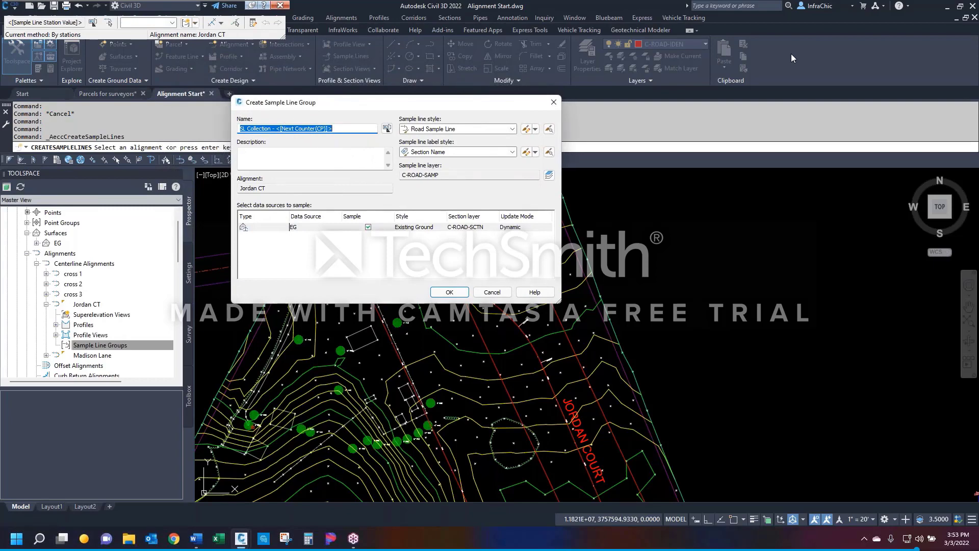
{"action": "type", "text": "Sample 1"}
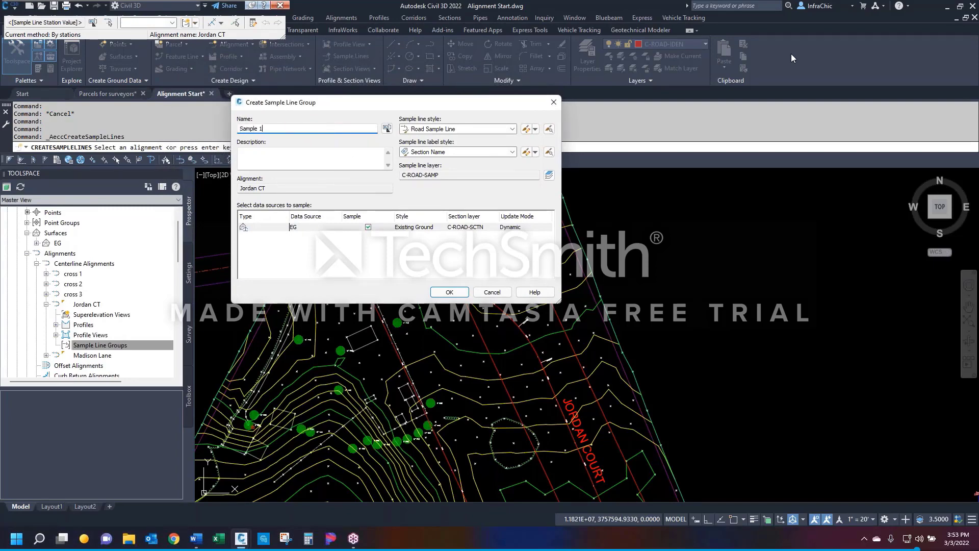
{"action": "left_click", "coordinate": [468, 131]}
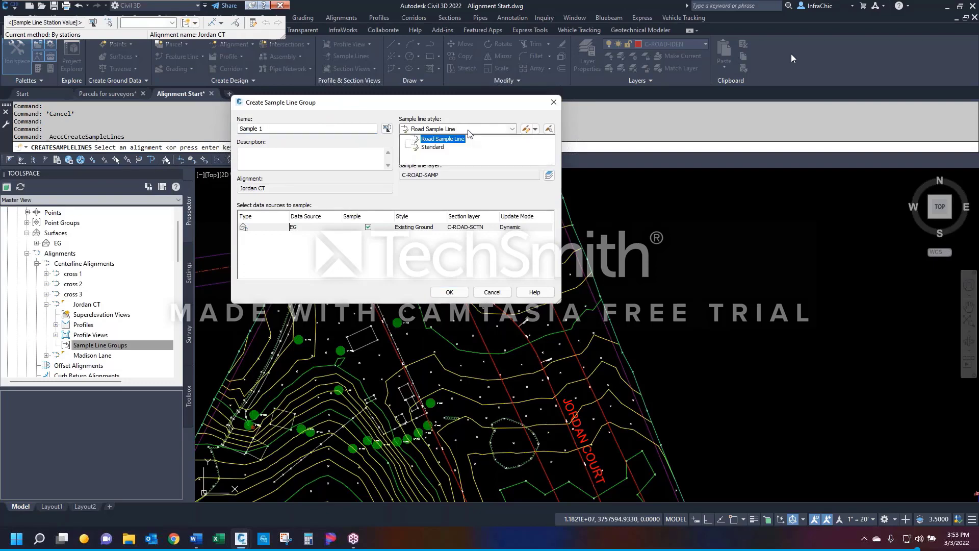
{"action": "left_click", "coordinate": [452, 140]}
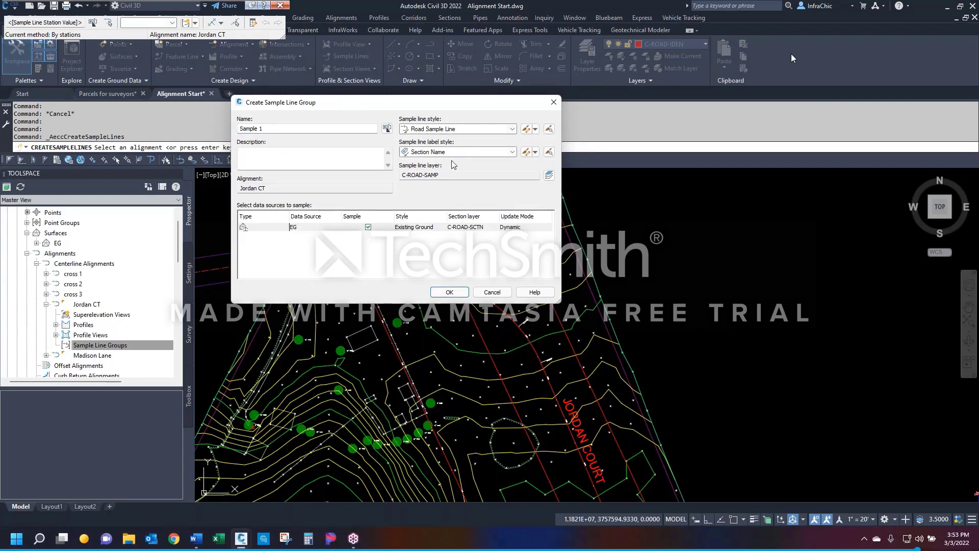
{"action": "left_click", "coordinate": [455, 154]}
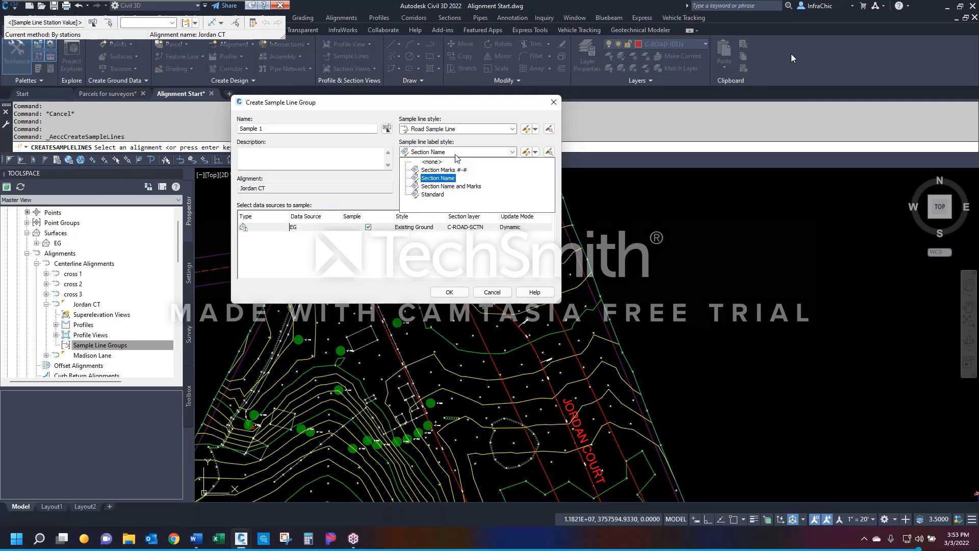
{"action": "key", "text": "Down"}
{"action": "key", "text": "Down"}
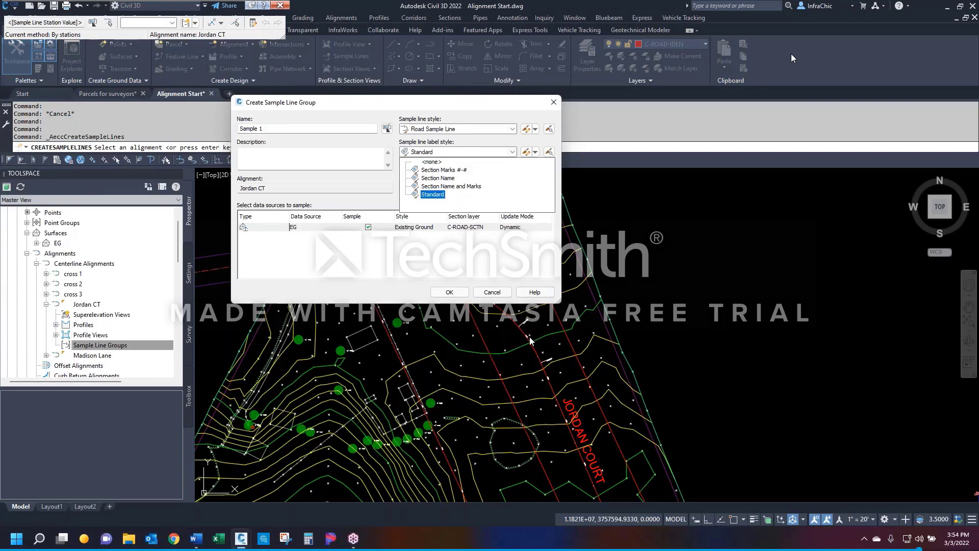
{"action": "left_click", "coordinate": [437, 178]}
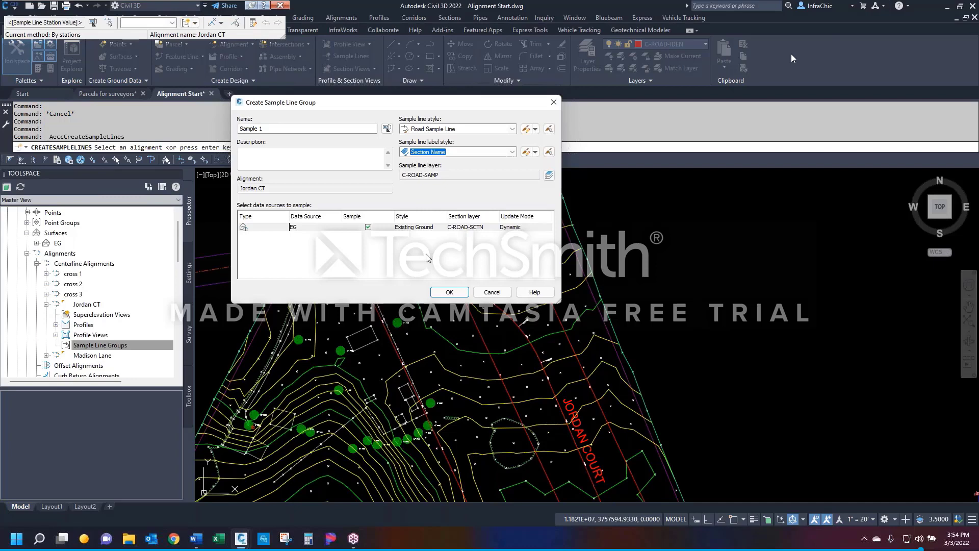
Step: Assign the Existing Ground section style to the EG data source and create the sample line group
{"action": "left_click", "coordinate": [416, 230]}
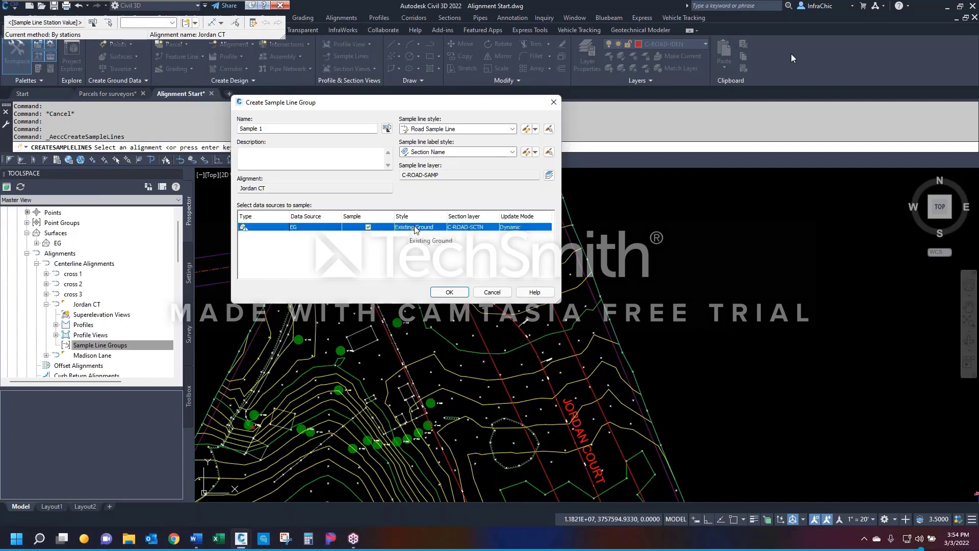
{"action": "left_click", "coordinate": [415, 227]}
{"action": "left_click", "coordinate": [551, 165]}
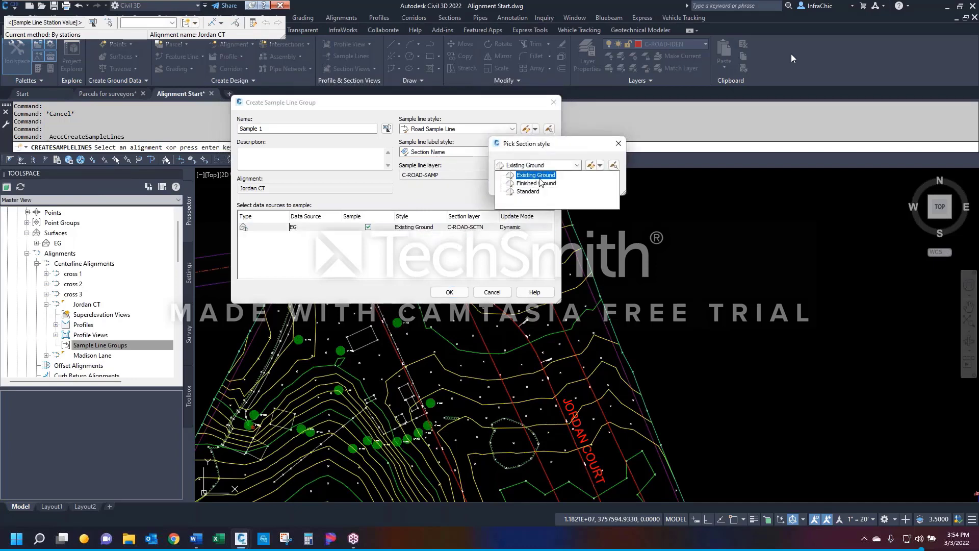
{"action": "left_click", "coordinate": [536, 175]}
{"action": "left_click", "coordinate": [519, 184]}
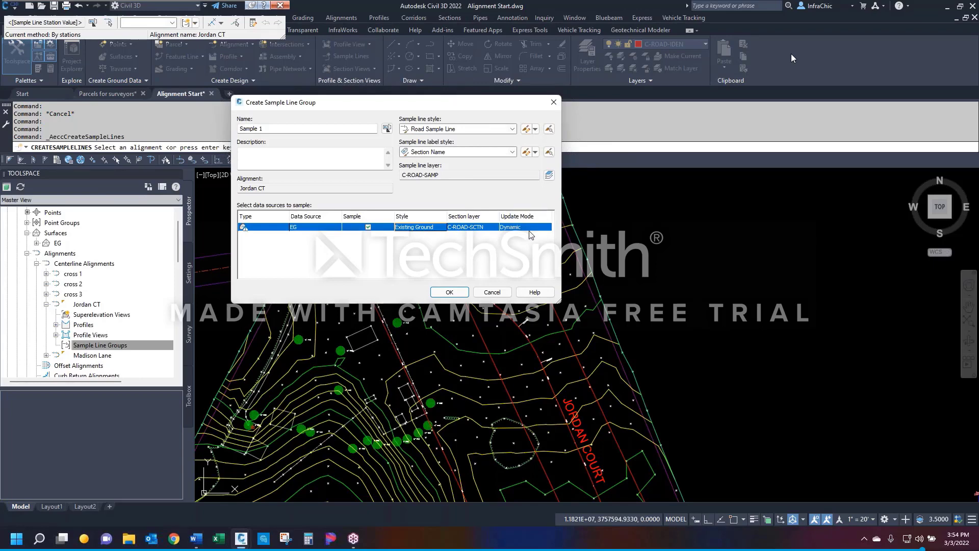
{"action": "left_click", "coordinate": [449, 291]}
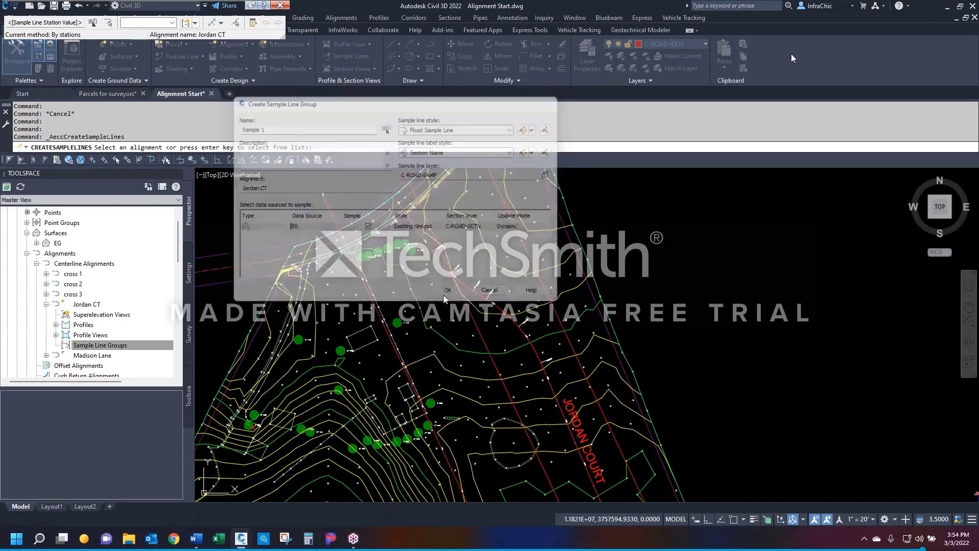
Step: Move the sample line tools clear of the drawing and set the creation method to By range of stations
{"action": "mouse_move", "coordinate": [91, 6]}
{"action": "left_mouse_down"}
{"action": "mouse_move", "coordinate": [132, 51]}
{"action": "mouse_move", "coordinate": [350, 151]}
{"action": "left_mouse_up"}
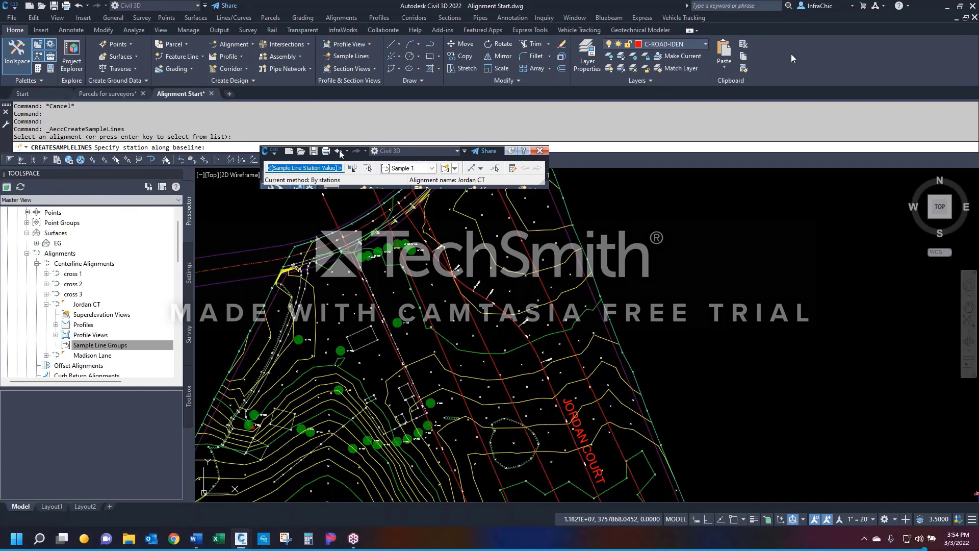
{"action": "left_click_drag", "start_coordinate": [346, 155], "coordinate": [555, 122]}
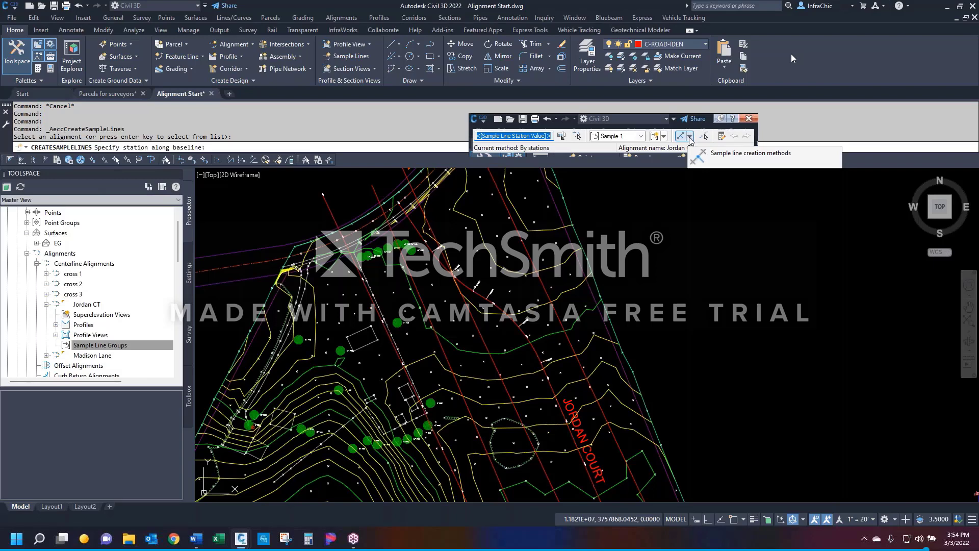
{"action": "left_click", "coordinate": [690, 138]}
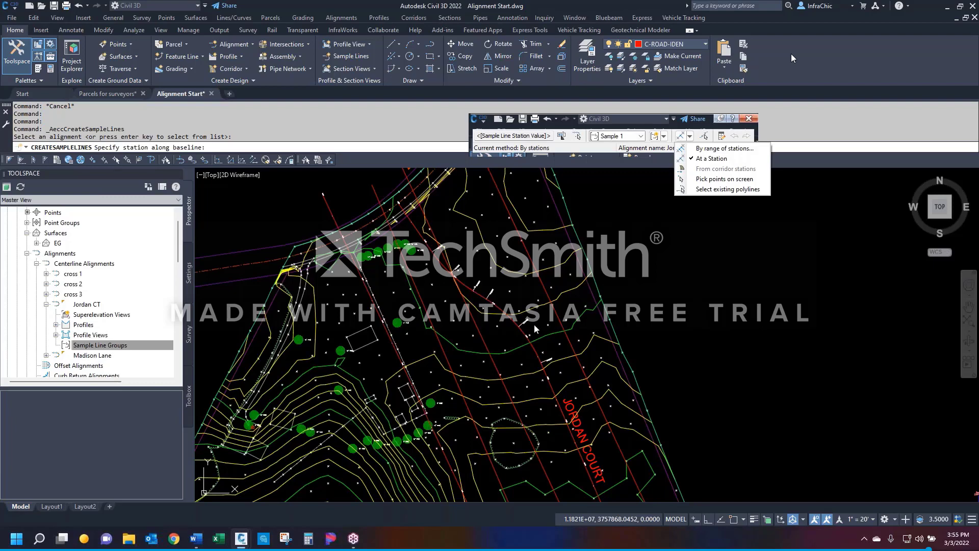
{"action": "left_click", "coordinate": [721, 152]}
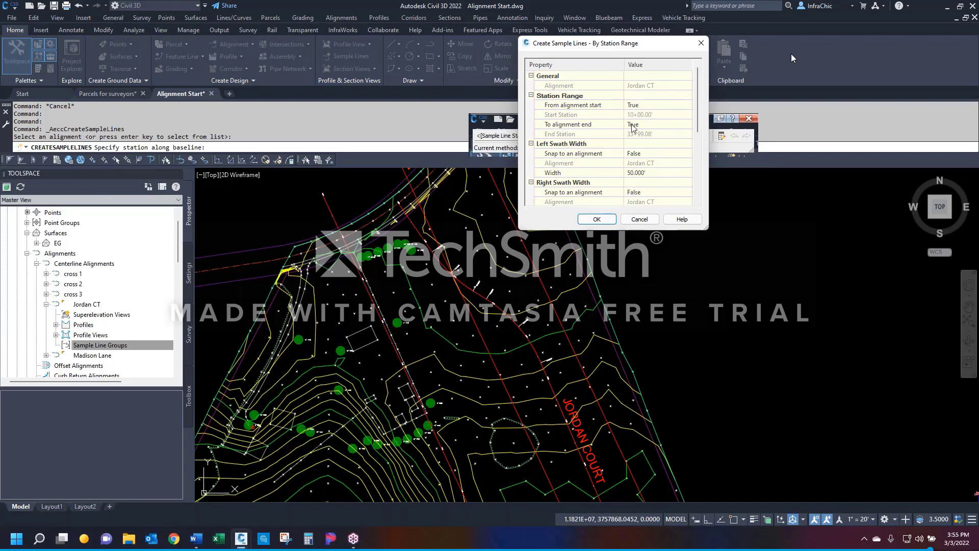
Step: Set the left swath width to 40' and make the right swath snap to the Jordan CT alignment
{"action": "left_click", "coordinate": [645, 173]}
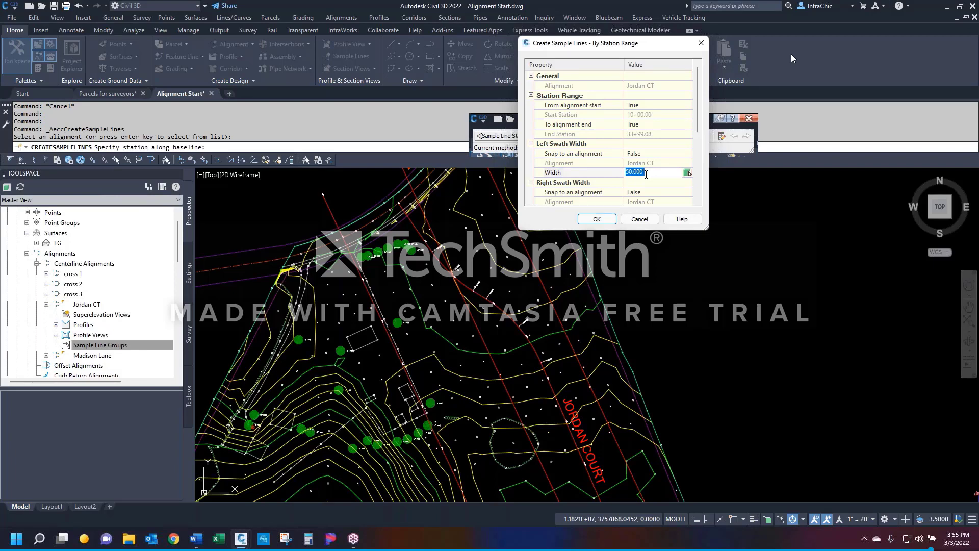
{"action": "type", "text": "40"}
{"action": "left_click_drag", "start_coordinate": [698, 131], "coordinate": [701, 156]}
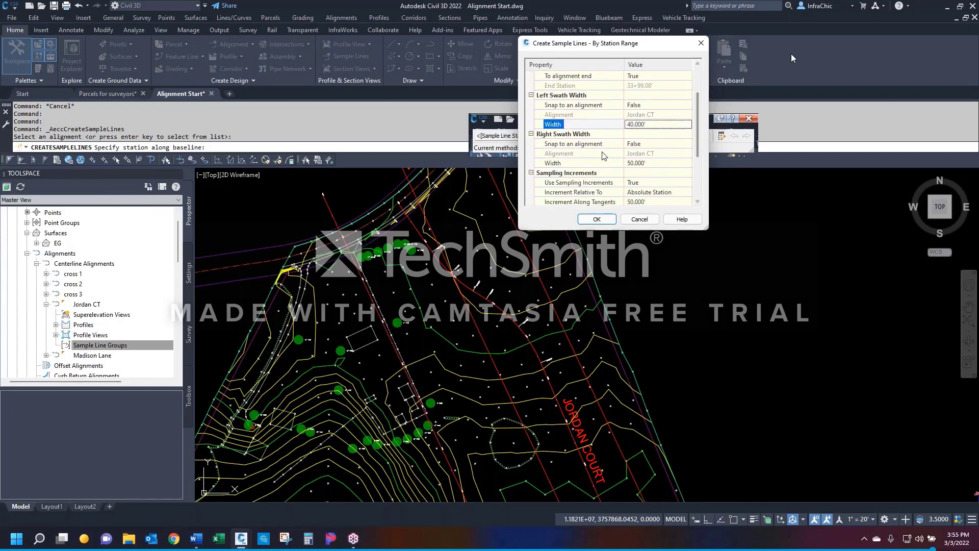
{"action": "left_click", "coordinate": [636, 144]}
{"action": "left_click", "coordinate": [636, 143]}
{"action": "left_click", "coordinate": [637, 163]}
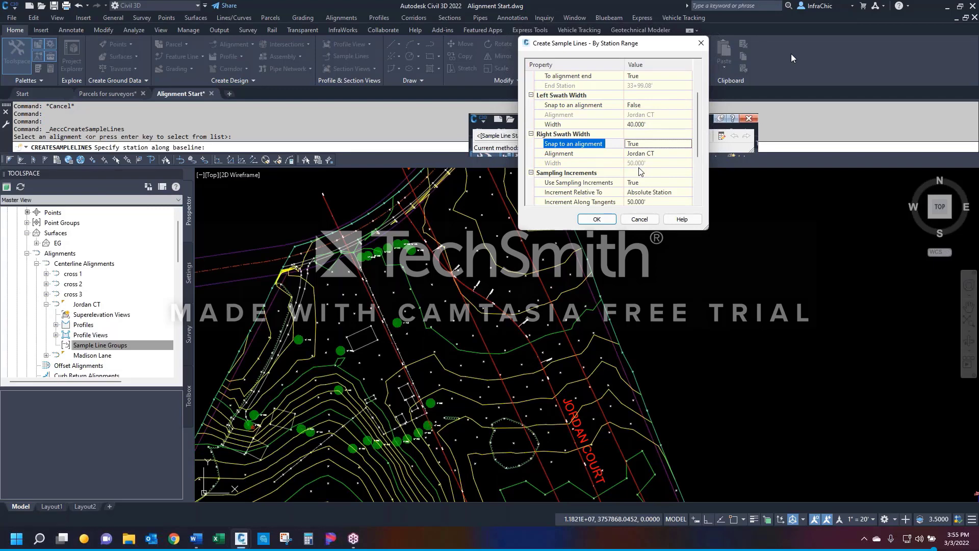
{"action": "scroll", "coordinate": [696, 163], "scroll_direction": "down", "scroll_amount": 3}
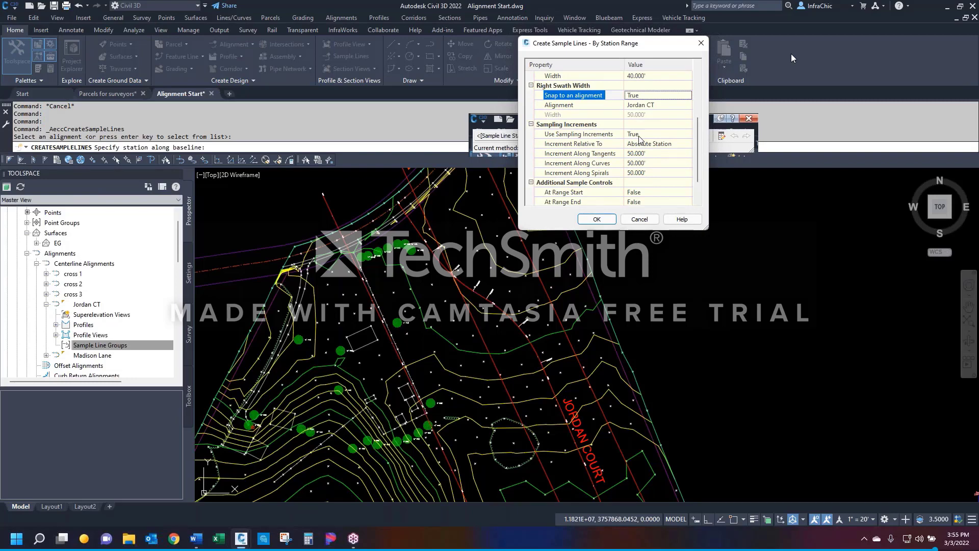
Step: Set the sampling increments along tangents, curves and spirals to 25' each
{"action": "left_click", "coordinate": [637, 154]}
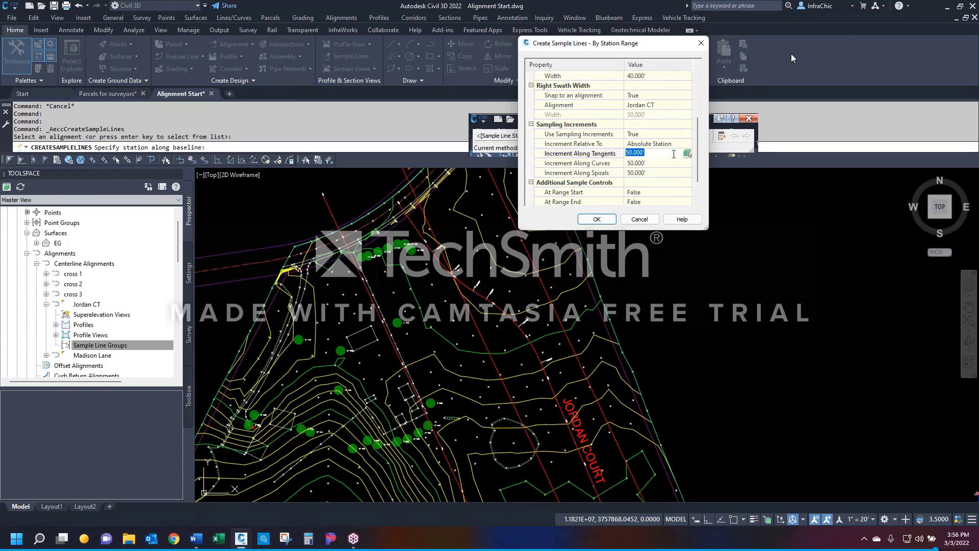
{"action": "type", "text": "25"}
{"action": "key", "text": "Return"}
{"action": "left_click", "coordinate": [653, 164]}
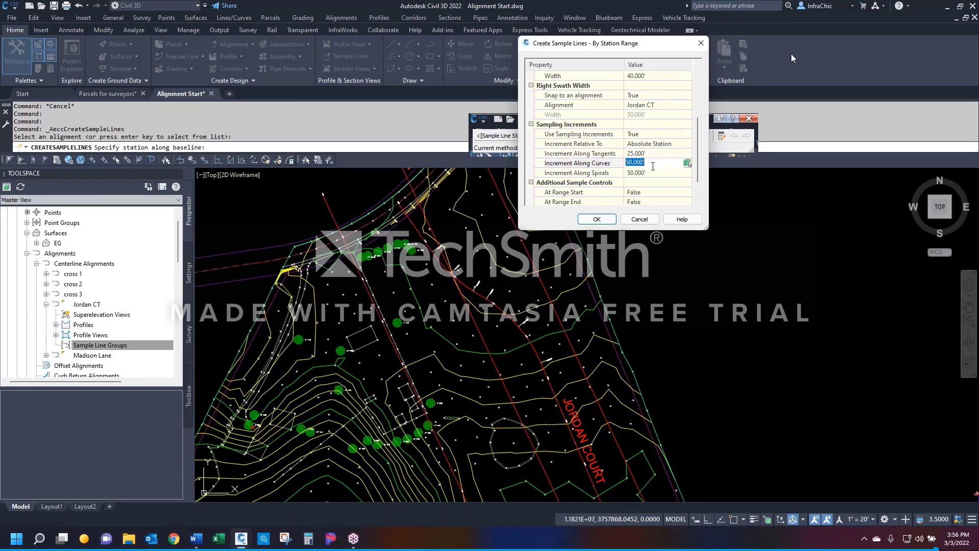
{"action": "type", "text": "25"}
{"action": "left_click", "coordinate": [650, 173]}
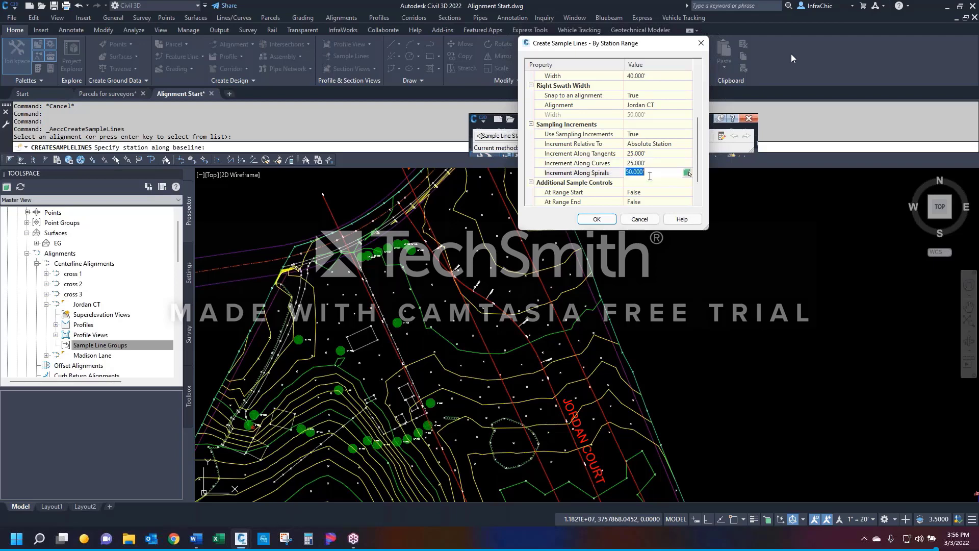
{"action": "type", "text": "25"}
{"action": "key", "text": "Return"}
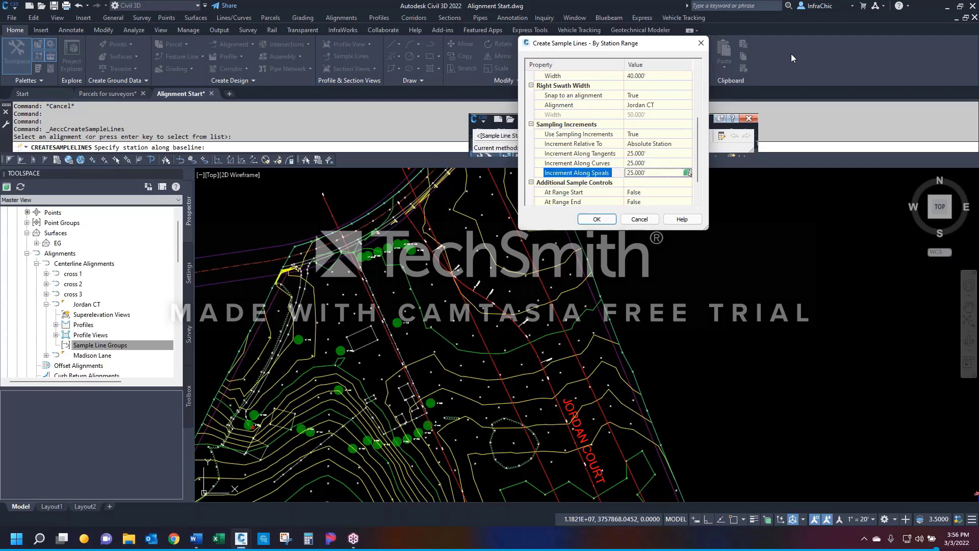
Step: Enable sampling at range start, range end and horizontal geometry points, and create the sample lines along Jordan CT
{"action": "scroll", "coordinate": [699, 171], "scroll_direction": "down", "scroll_amount": 1}
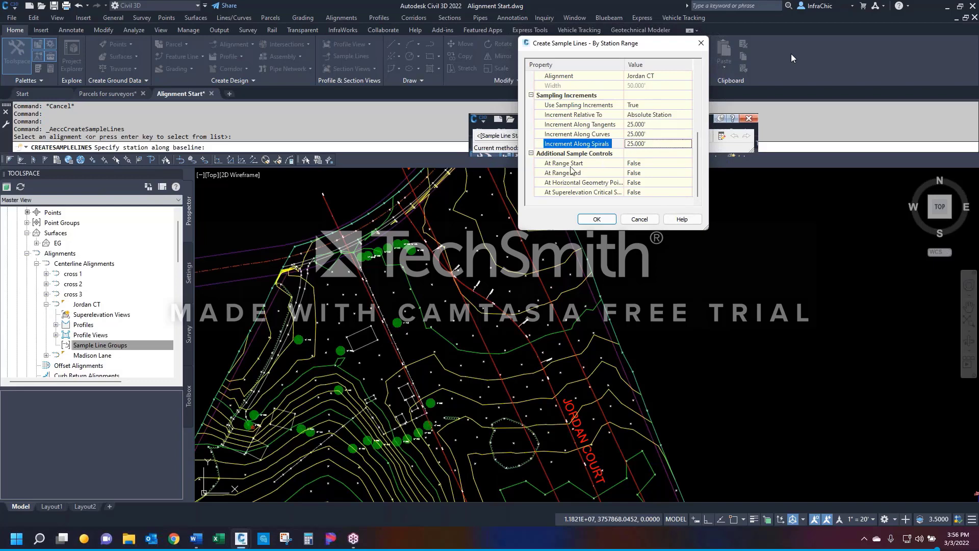
{"action": "left_click", "coordinate": [655, 163]}
{"action": "left_click", "coordinate": [655, 163]}
{"action": "left_click", "coordinate": [648, 173]}
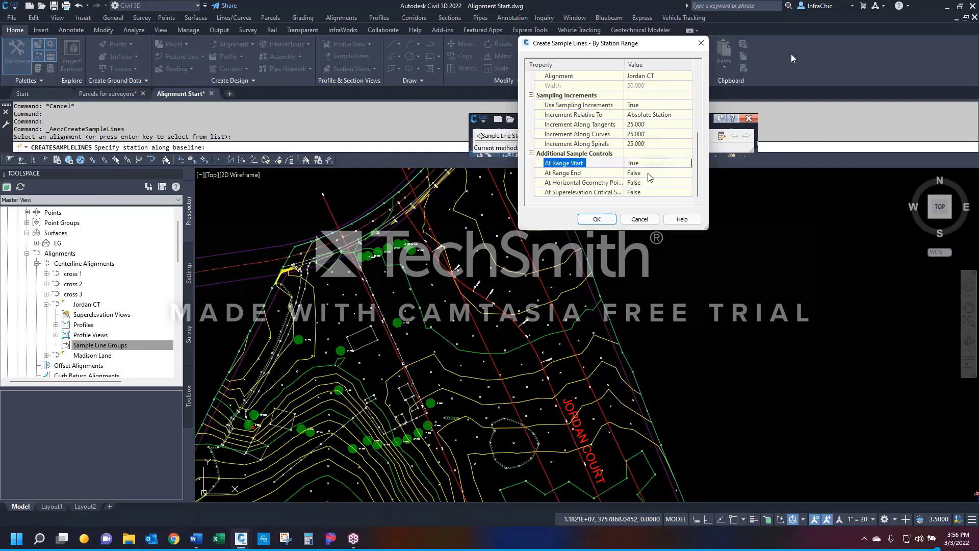
{"action": "left_click", "coordinate": [655, 174]}
{"action": "left_click", "coordinate": [632, 183]}
{"action": "left_click", "coordinate": [650, 182]}
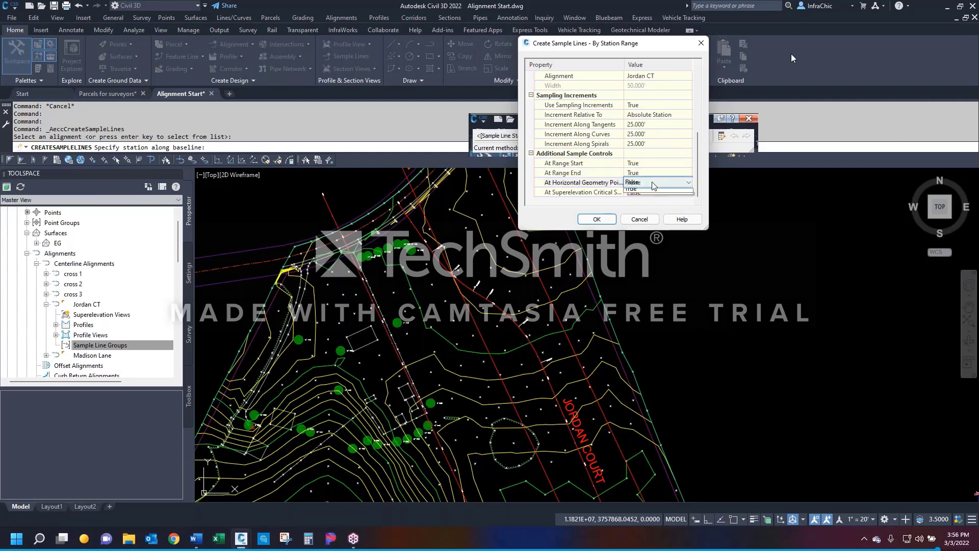
{"action": "left_click", "coordinate": [652, 182]}
{"action": "left_click", "coordinate": [634, 202]}
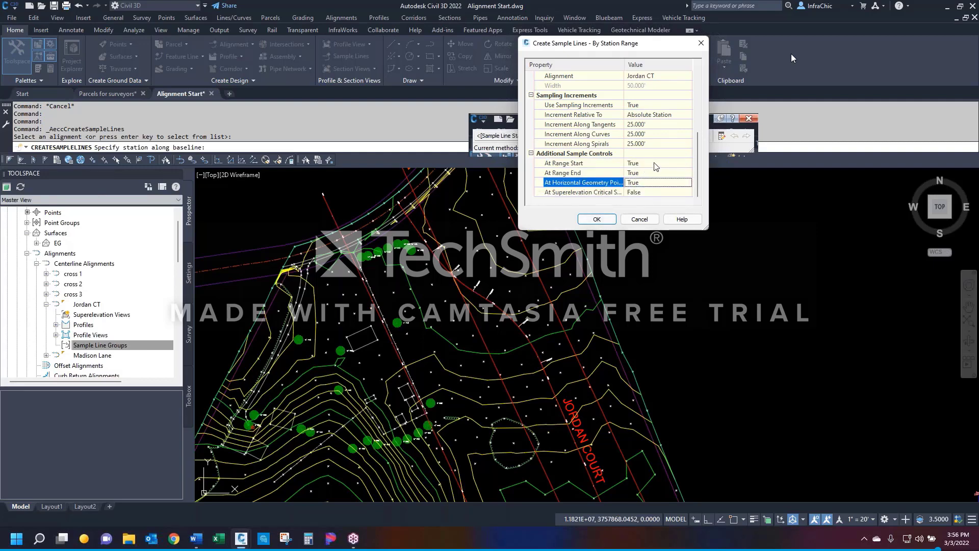
{"action": "left_click", "coordinate": [595, 219]}
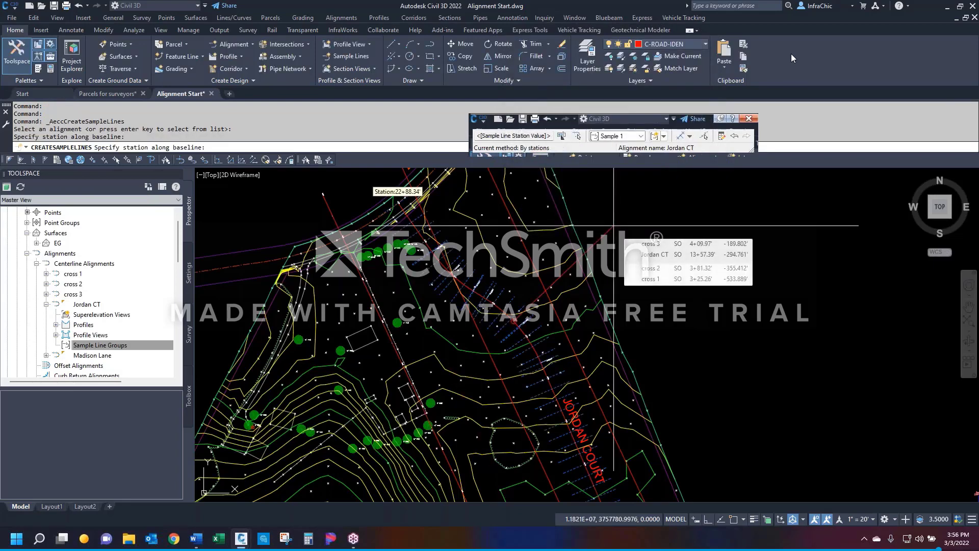
{"action": "key", "text": "Return"}
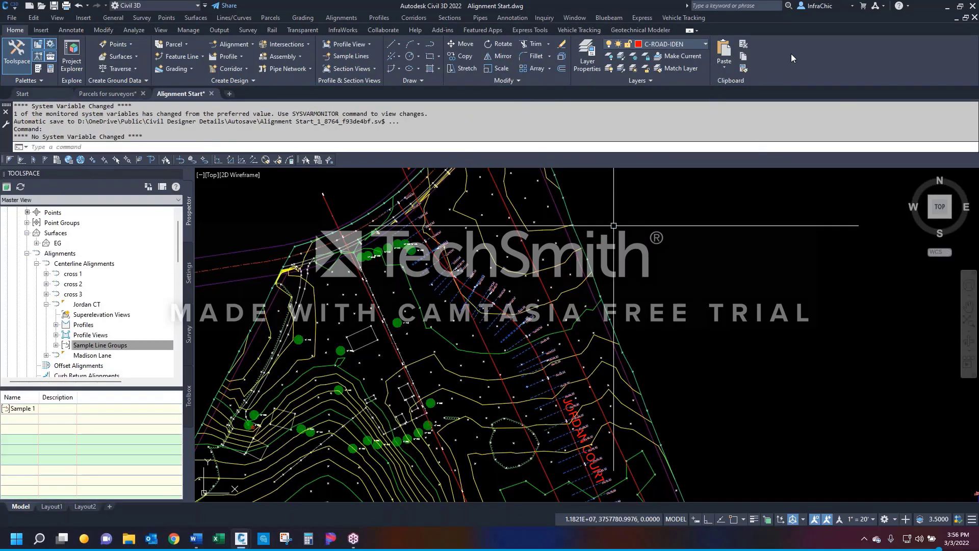
Step: Try to stretch the 13+25.00 sample line along Jordan CT from its centre and end grips
{"action": "scroll", "coordinate": [502, 307], "scroll_direction": "up", "scroll_amount": 5}
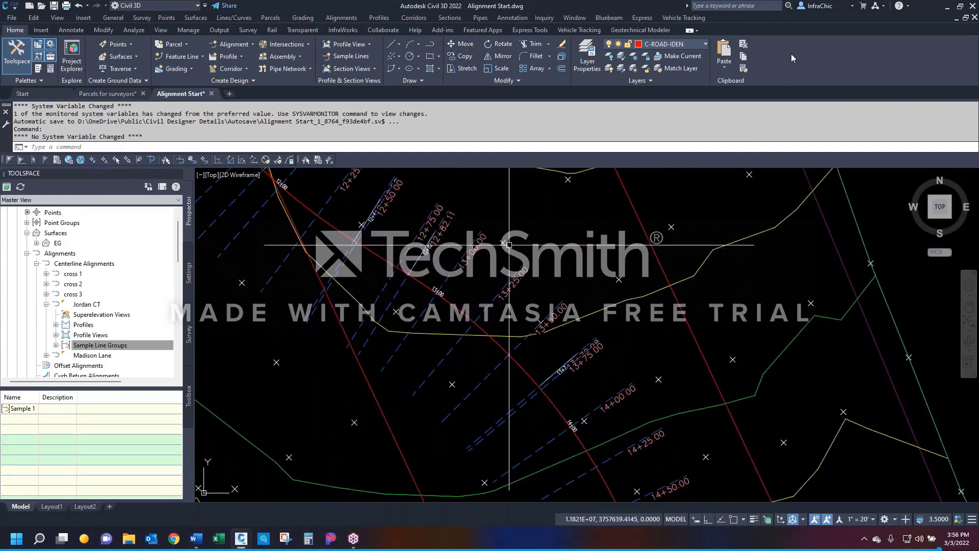
{"action": "scroll", "coordinate": [490, 291], "scroll_direction": "down", "scroll_amount": 5}
{"action": "left_click", "coordinate": [486, 285]}
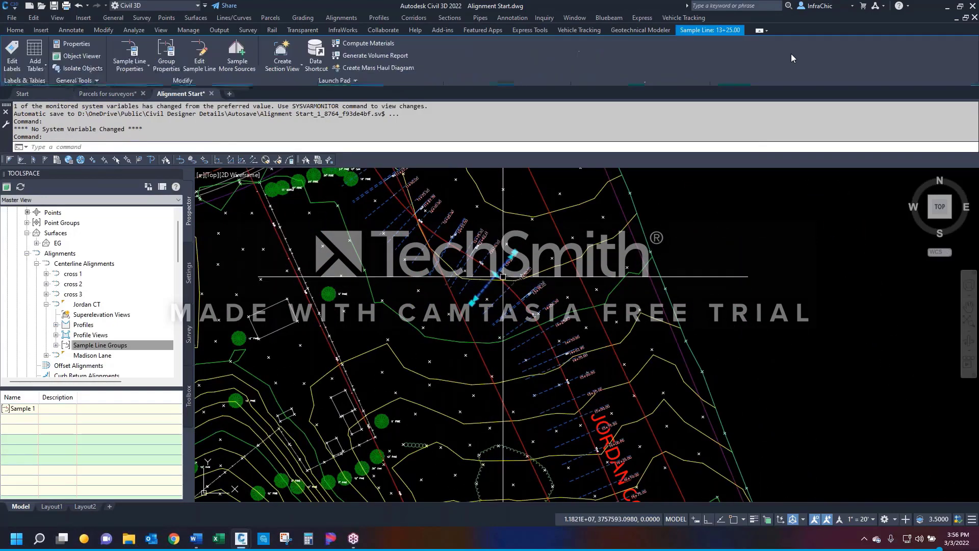
{"action": "scroll", "coordinate": [484, 280], "scroll_direction": "up", "scroll_amount": 4}
{"action": "left_click", "coordinate": [478, 272]}
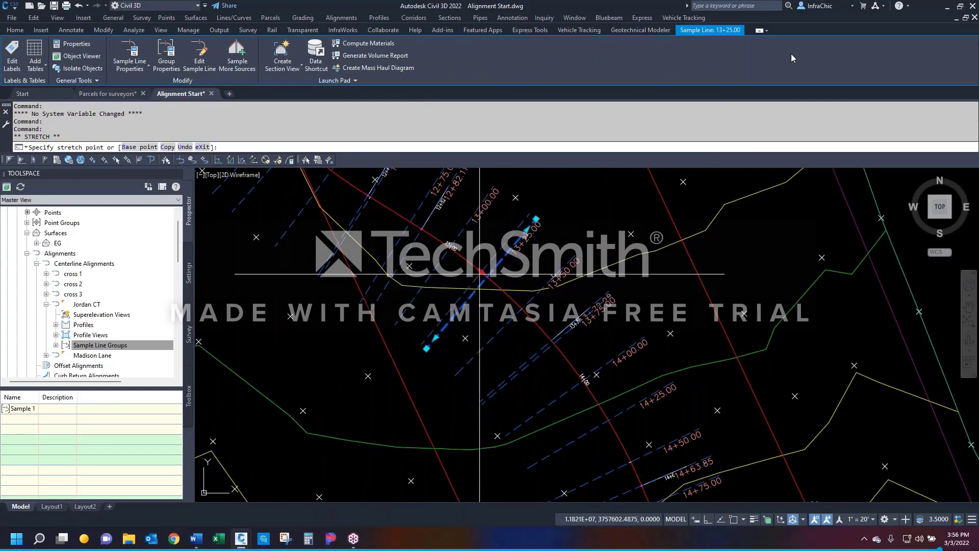
{"action": "key", "text": "Escape"}
{"action": "scroll", "coordinate": [529, 233], "scroll_direction": "down", "scroll_amount": 2}
{"action": "left_click", "coordinate": [533, 230]}
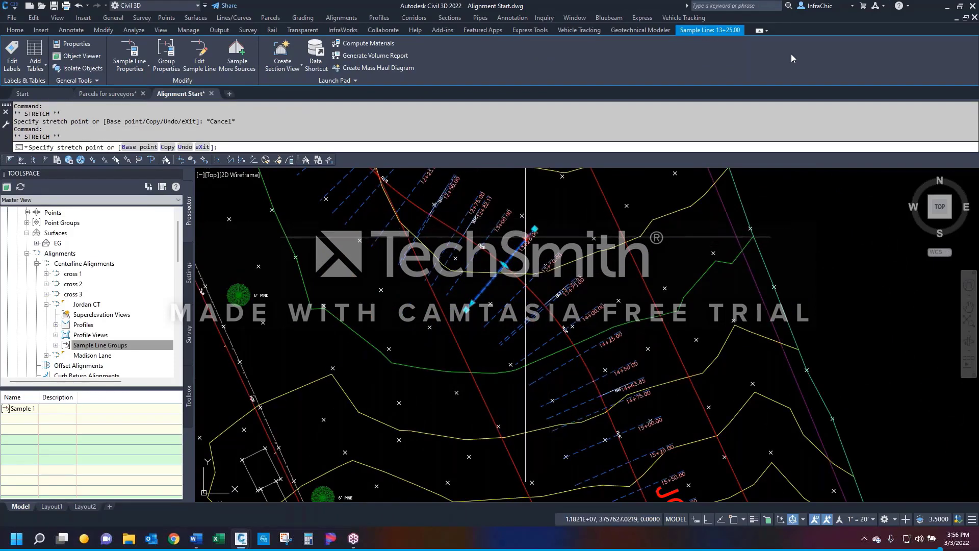
{"action": "key", "text": "Escape"}
{"action": "left_click", "coordinate": [535, 229]}
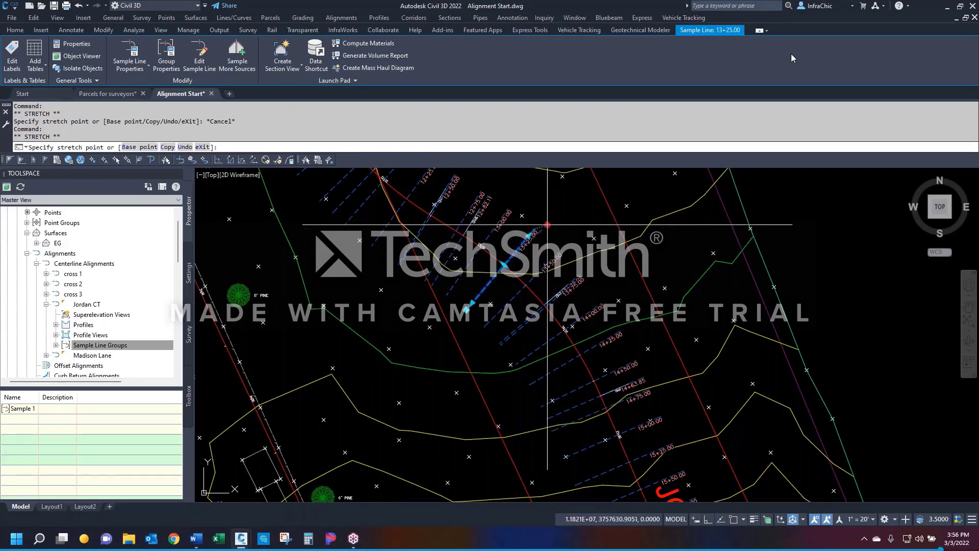
{"action": "key", "text": "Escape"}
{"action": "key", "text": "Escape"}
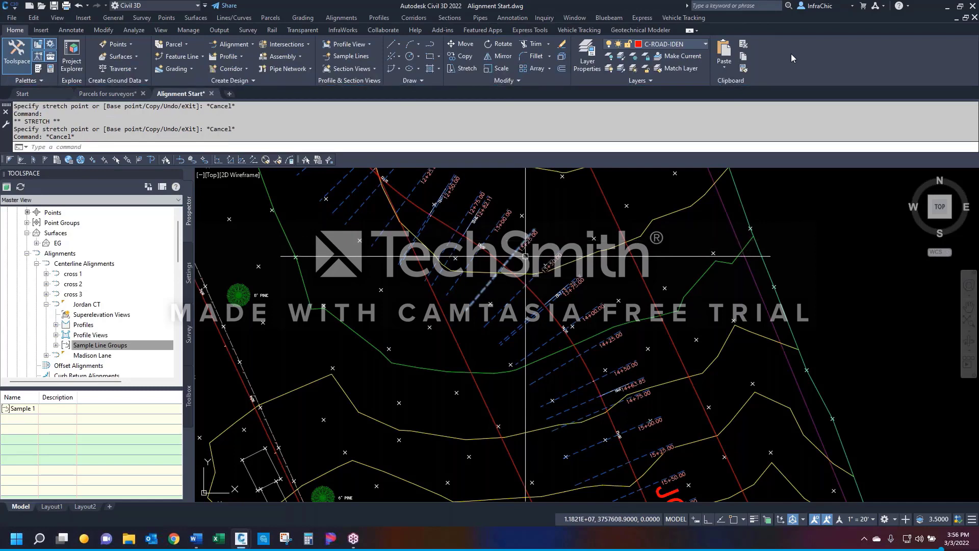
Step: Start creating multiple section views for the Jordan CT alignment using the Sample 1 sample line group
{"action": "scroll", "coordinate": [425, 287], "scroll_direction": "down", "scroll_amount": 3}
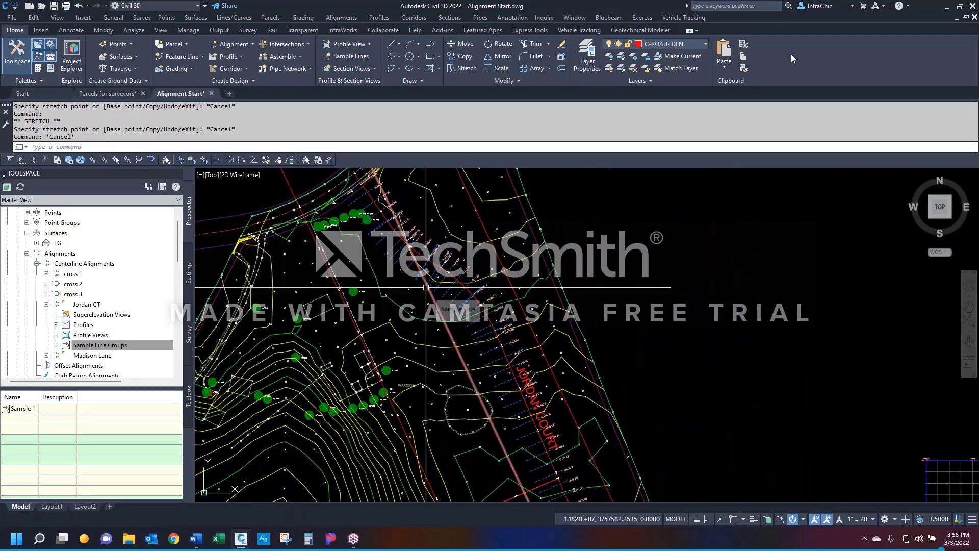
{"action": "scroll", "coordinate": [372, 311], "scroll_direction": "down", "scroll_amount": 5}
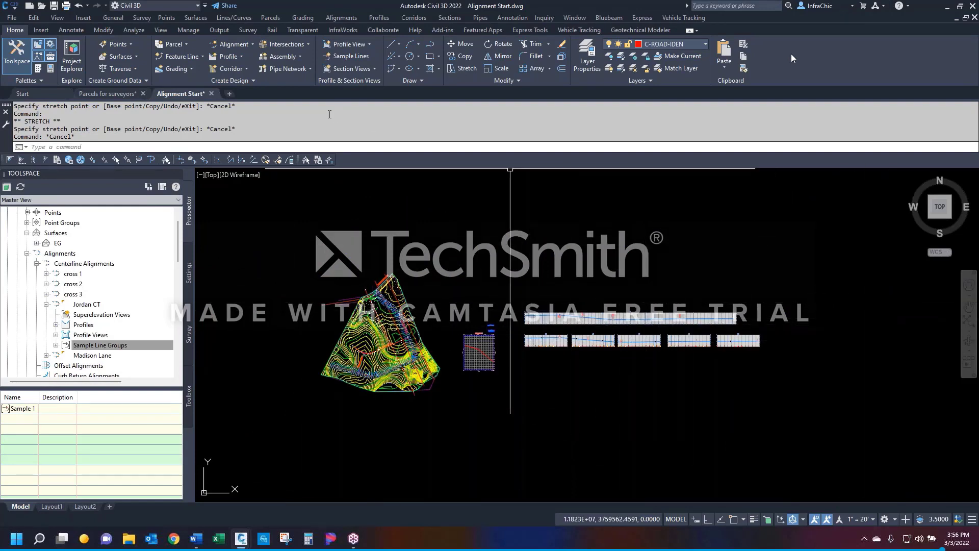
{"action": "left_click", "coordinate": [374, 69]}
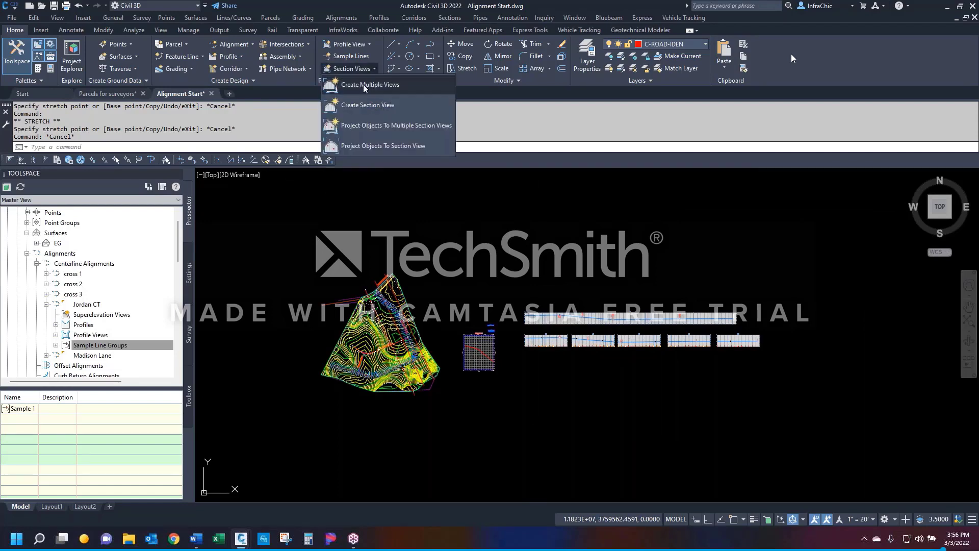
{"action": "left_click", "coordinate": [364, 86]}
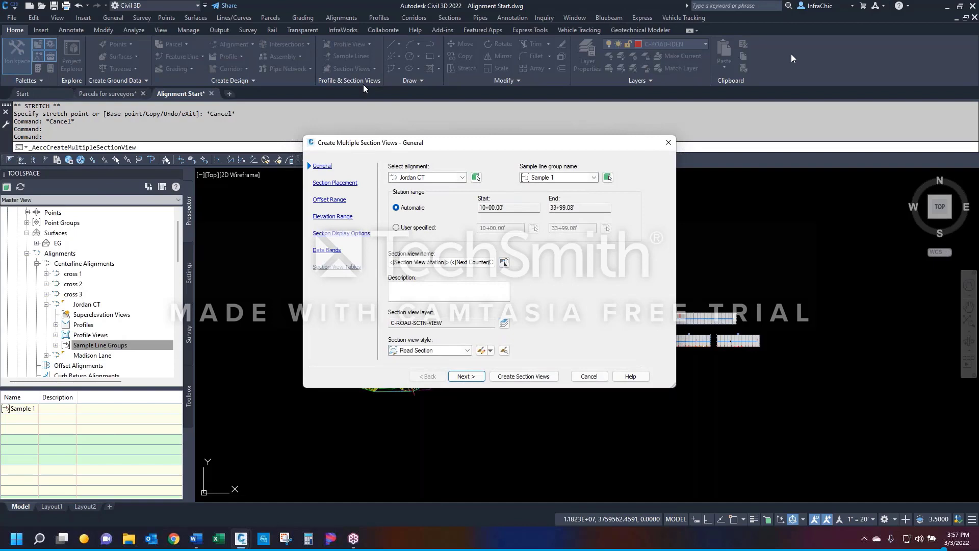
{"action": "left_click", "coordinate": [556, 177]}
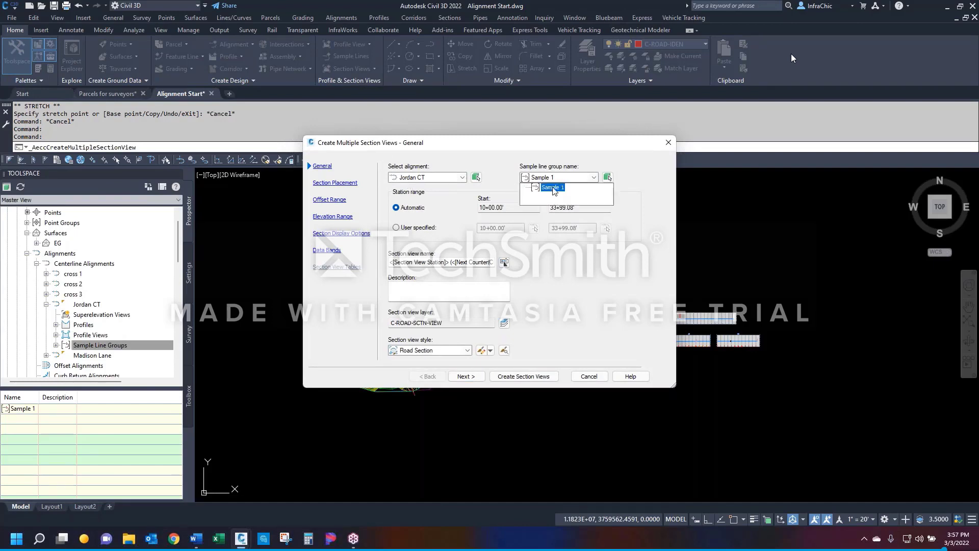
{"action": "left_click", "coordinate": [553, 188]}
Step: Keep the automatic station range, choose the Road Section section view style, and continue to the section placement settings
{"action": "left_click", "coordinate": [504, 206]}
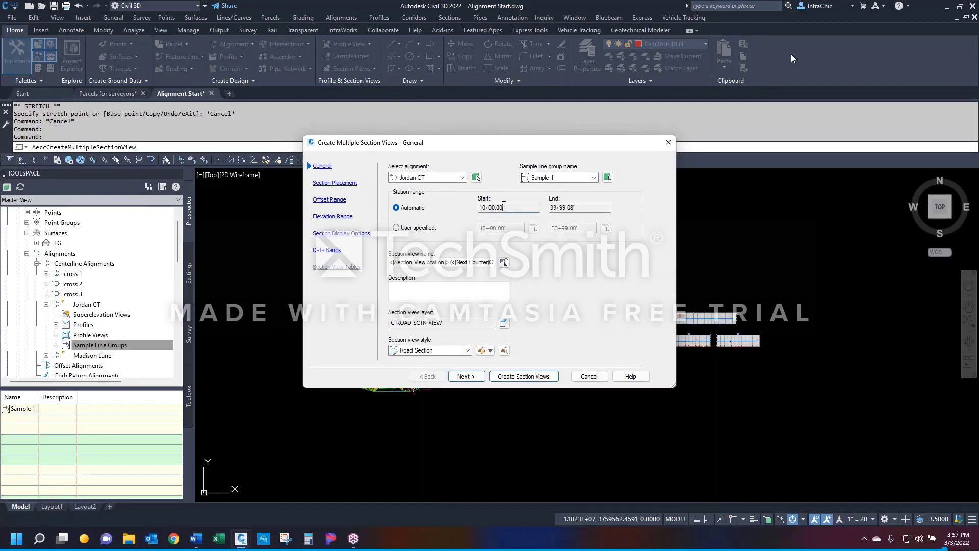
{"action": "left_click", "coordinate": [568, 207]}
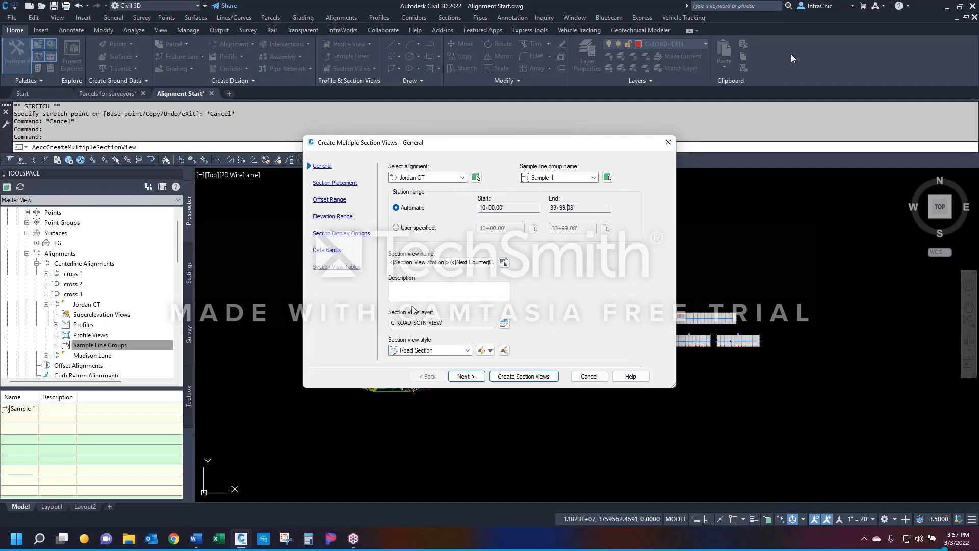
{"action": "left_click", "coordinate": [421, 350]}
{"action": "left_click", "coordinate": [425, 369]}
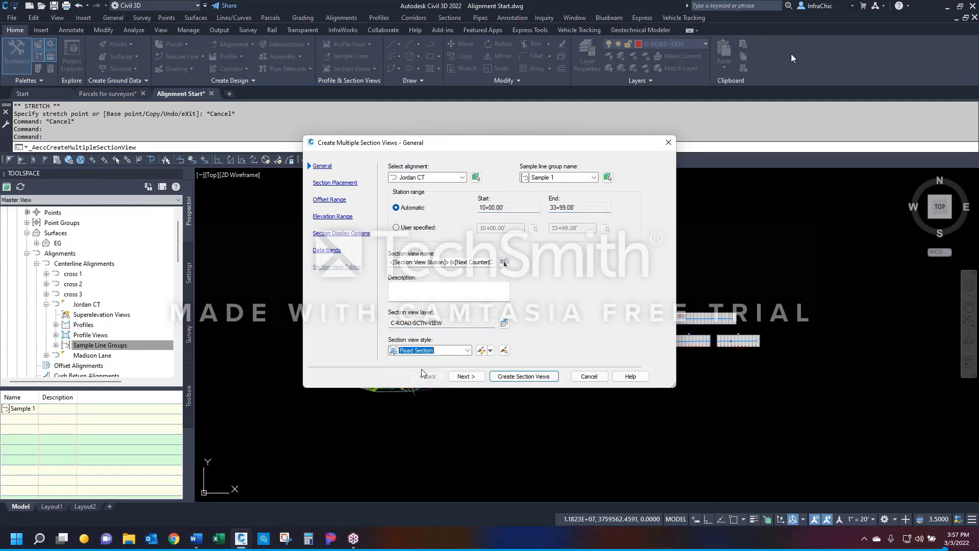
{"action": "left_click", "coordinate": [465, 376]}
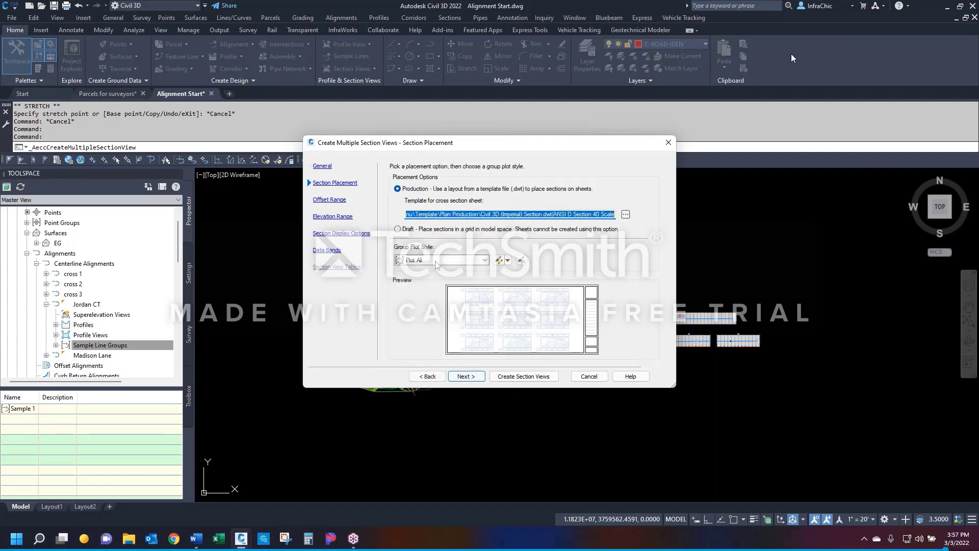
Step: Examine the full path of the template file used for the cross section sheets
{"action": "left_click", "coordinate": [451, 214]}
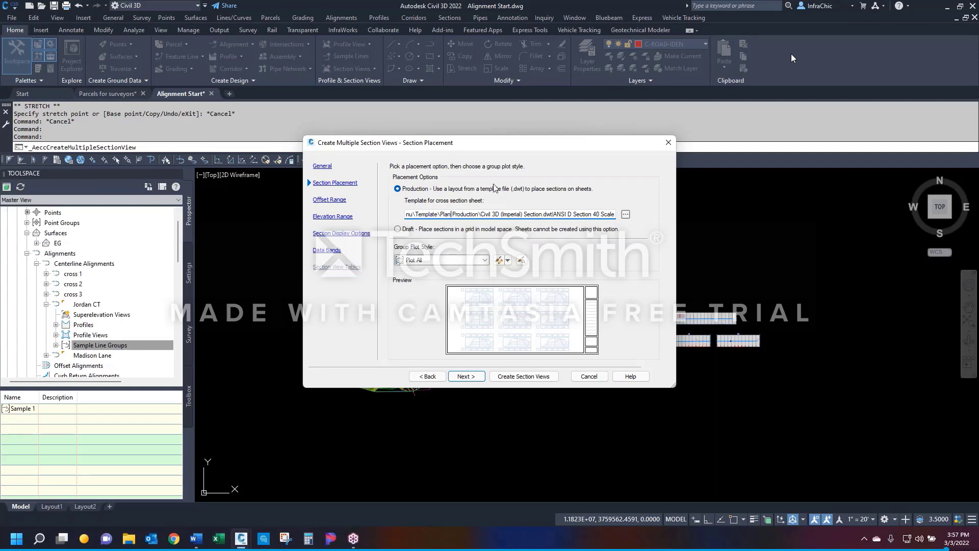
{"action": "key", "text": "Left"}
{"action": "key", "text": "Left"}
{"action": "key", "text": "Left"}
{"action": "key", "text": "Left"}
{"action": "key", "text": "Left"}
{"action": "key", "text": "Left"}
{"action": "key", "text": "Left"}
{"action": "key", "text": "Left"}
{"action": "key", "text": "Left"}
{"action": "key", "text": "Left"}
{"action": "key", "text": "Left"}
{"action": "key", "text": "Left"}
{"action": "key", "text": "Left"}
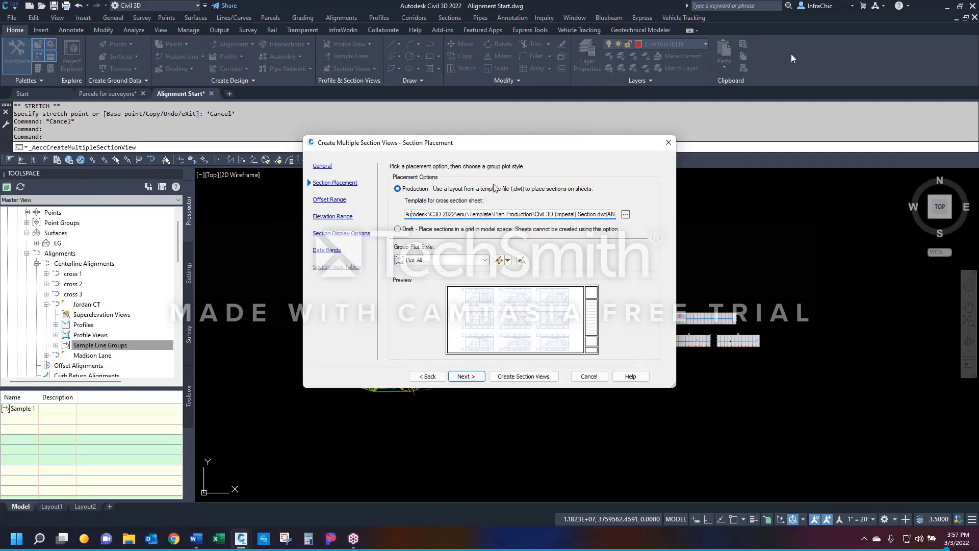
{"action": "key", "text": "Left"}
{"action": "key", "text": "Left"}
{"action": "key", "text": "Left"}
{"action": "key", "text": "Left"}
{"action": "key", "text": "Left"}
{"action": "key", "text": "Left"}
{"action": "key", "text": "Left"}
{"action": "key", "text": "Left"}
{"action": "key", "text": "Left"}
{"action": "key", "text": "Left"}
{"action": "key", "text": "Left"}
{"action": "key", "text": "Left"}
{"action": "key", "text": "Left"}
{"action": "key", "text": "Left"}
{"action": "key", "text": "Left"}
{"action": "key", "text": "Left"}
{"action": "key", "text": "Left"}
{"action": "key", "text": "Left"}
{"action": "key", "text": "Left"}
{"action": "key", "text": "Left"}
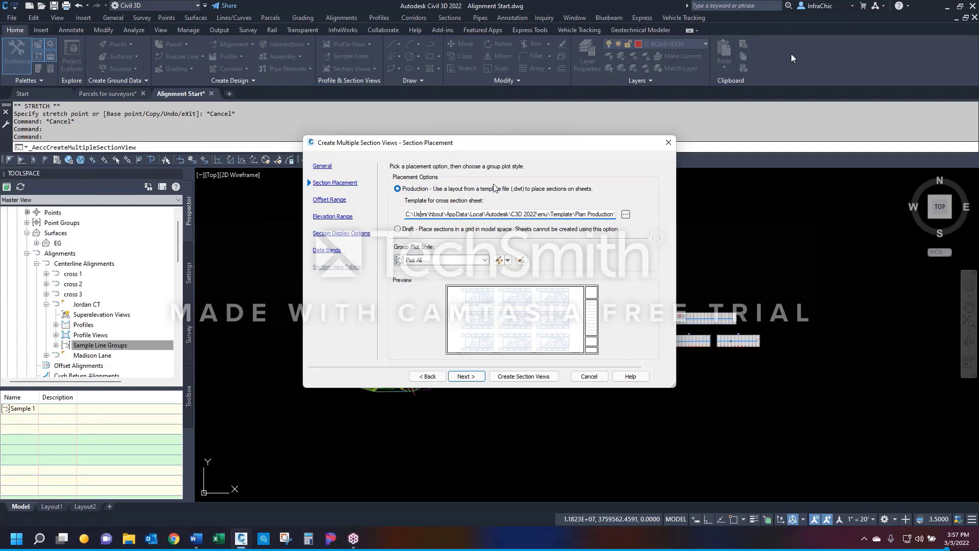
{"action": "key", "text": "Right"}
{"action": "key", "text": "Right"}
{"action": "key", "text": "Right"}
{"action": "key", "text": "Right"}
{"action": "key", "text": "Right"}
{"action": "key", "text": "Right"}
{"action": "key", "text": "Right"}
{"action": "key", "text": "Right"}
{"action": "key", "text": "Right"}
{"action": "key", "text": "Right"}
{"action": "key", "text": "Right"}
{"action": "key", "text": "Right"}
{"action": "key", "text": "Right"}
{"action": "key", "text": "Right"}
{"action": "key", "text": "Right"}
{"action": "key", "text": "Right"}
{"action": "key", "text": "Right"}
{"action": "key", "text": "Right"}
{"action": "key", "text": "Right"}
{"action": "key", "text": "Right"}
{"action": "key", "text": "Right"}
{"action": "key", "text": "Right"}
{"action": "key", "text": "Right"}
{"action": "key", "text": "Right"}
{"action": "key", "text": "Right"}
{"action": "key", "text": "Right"}
{"action": "key", "text": "Right"}
{"action": "key", "text": "Right"}
{"action": "key", "text": "Right"}
{"action": "key", "text": "Right"}
{"action": "key", "text": "Right"}
{"action": "key", "text": "Right"}
{"action": "key", "text": "Right"}
{"action": "key", "text": "Right"}
{"action": "key", "text": "Right"}
{"action": "key", "text": "Right"}
{"action": "key", "text": "Right"}
{"action": "key", "text": "Right"}
{"action": "key", "text": "Right"}
{"action": "key", "text": "Right"}
{"action": "key", "text": "Right"}
{"action": "key", "text": "Right"}
{"action": "key", "text": "Right"}
{"action": "key", "text": "Right"}
{"action": "key", "text": "Right"}
{"action": "key", "text": "Right"}
{"action": "key", "text": "Right"}
{"action": "key", "text": "Right"}
{"action": "key", "text": "Right"}
{"action": "key", "text": "Right"}
{"action": "key", "text": "Right"}
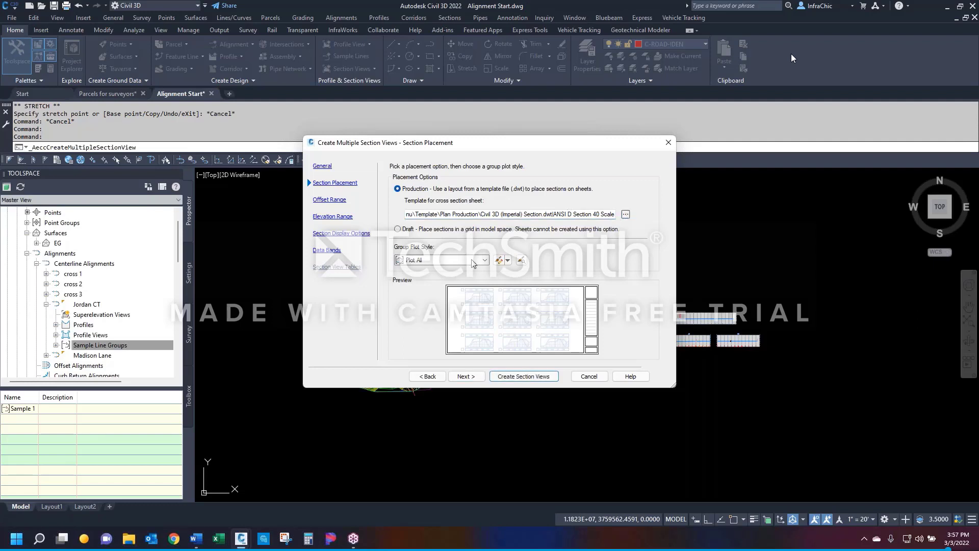
Step: Set the group plot style to Plot All and continue to the offset range settings
{"action": "left_click", "coordinate": [485, 260]}
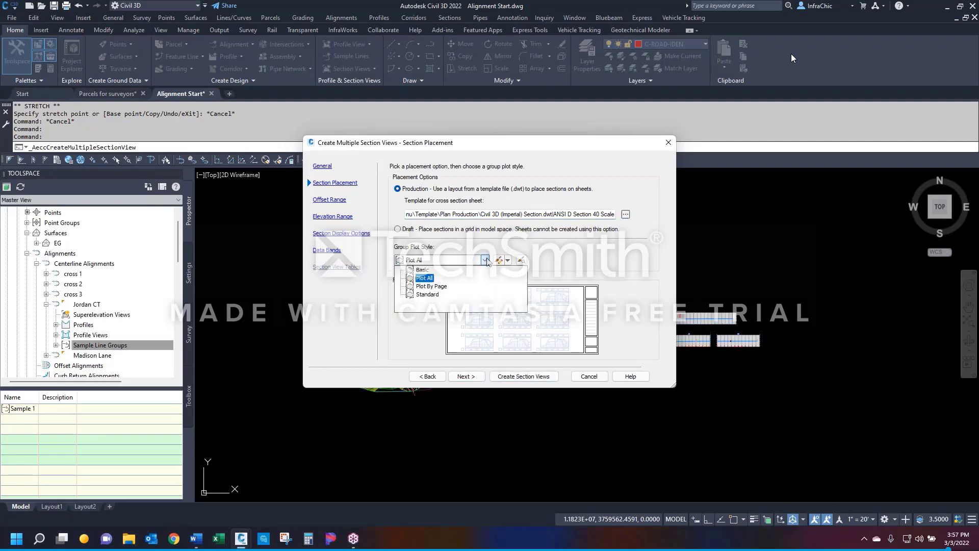
{"action": "left_click", "coordinate": [427, 278]}
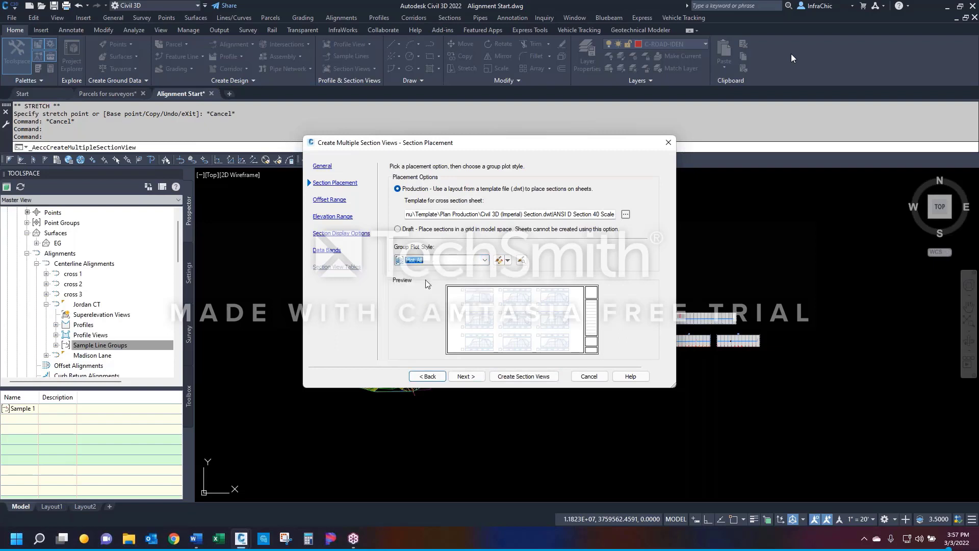
{"action": "left_click", "coordinate": [466, 377]}
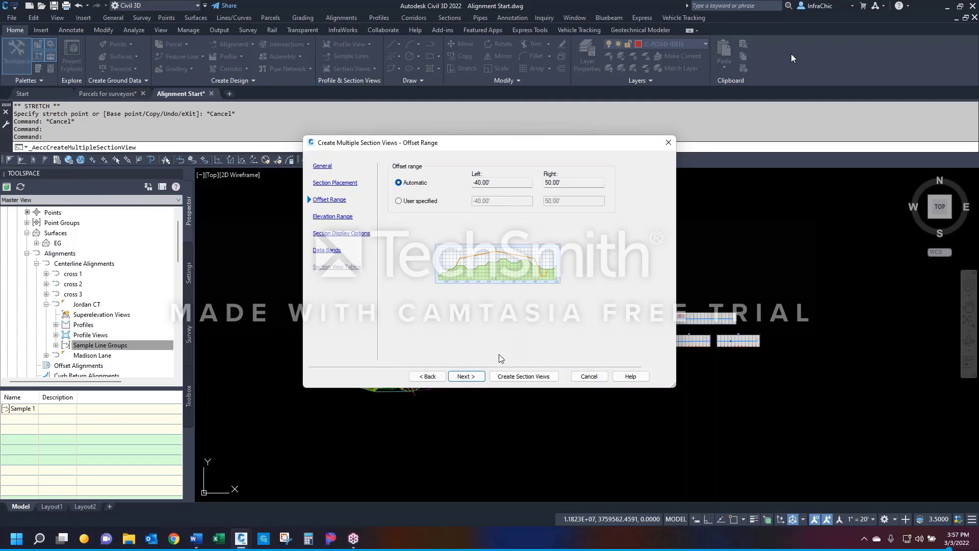
Step: Accept the automatic offset and elevation ranges, the EG section display and Offsets Only bands, and place the section views beside the profile views
{"action": "left_click", "coordinate": [464, 376]}
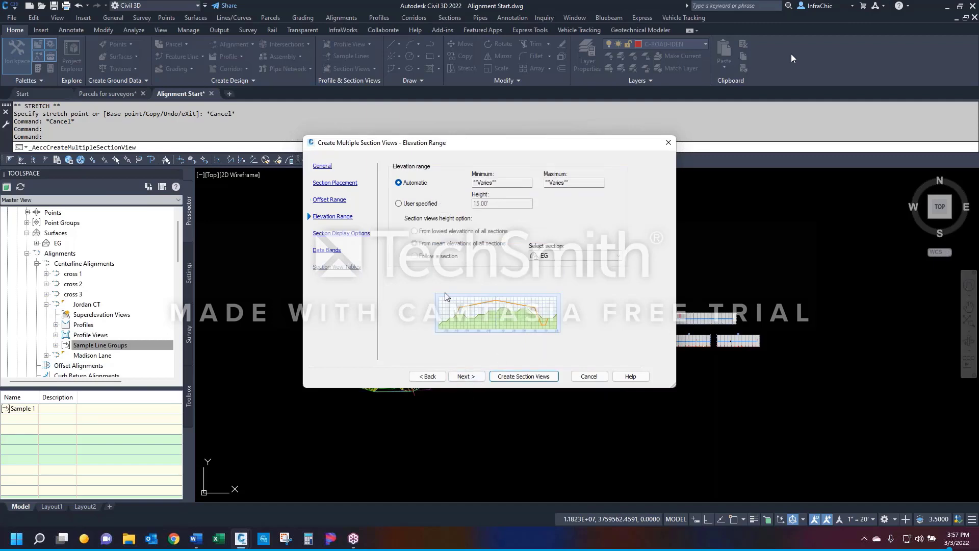
{"action": "left_click", "coordinate": [464, 377]}
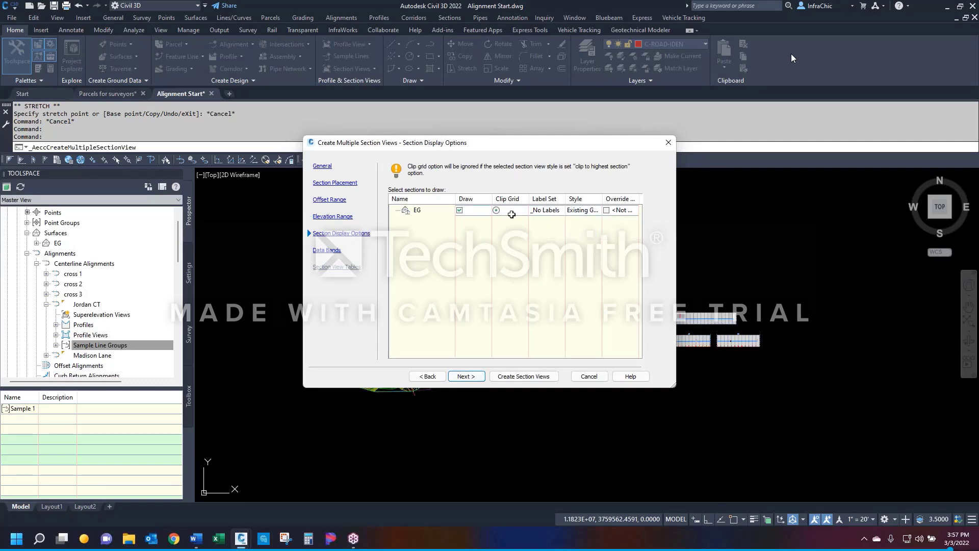
{"action": "left_click", "coordinate": [465, 376]}
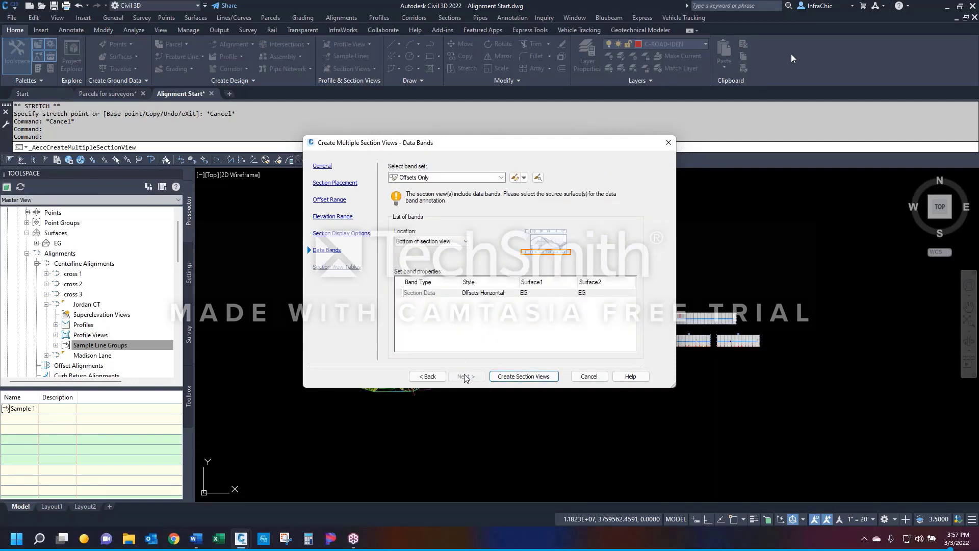
{"action": "left_click", "coordinate": [501, 376]}
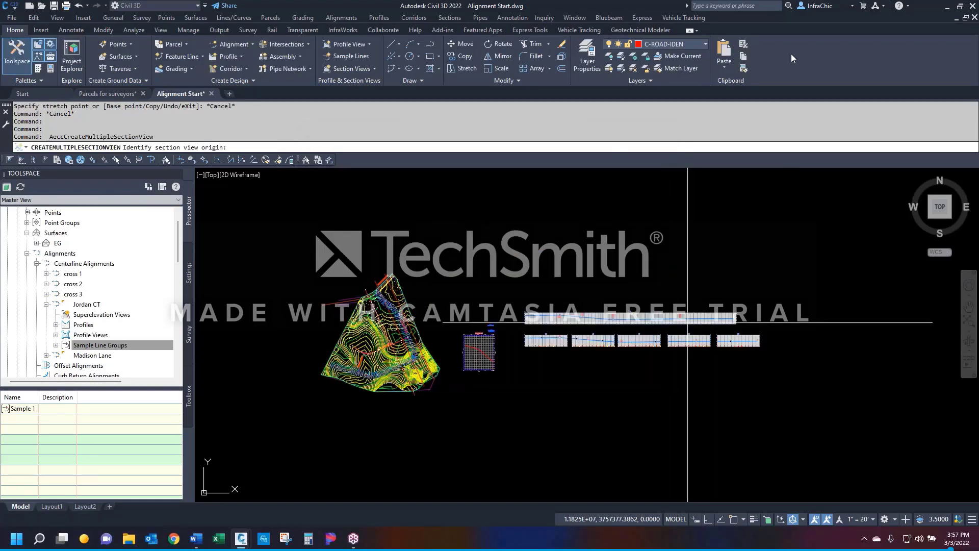
{"action": "left_click", "coordinate": [794, 290]}
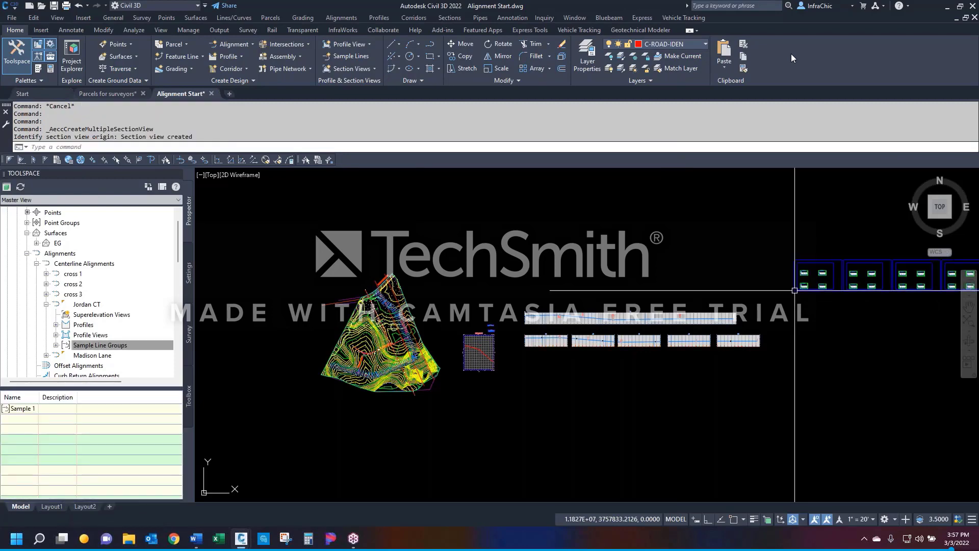
Step: Turn off vertical and horizontal grid clipping, including horizontal clipping to the highest sections, in the Road Section style of the 10+25.00 section view
{"action": "scroll", "coordinate": [780, 265], "scroll_direction": "up", "scroll_amount": 5}
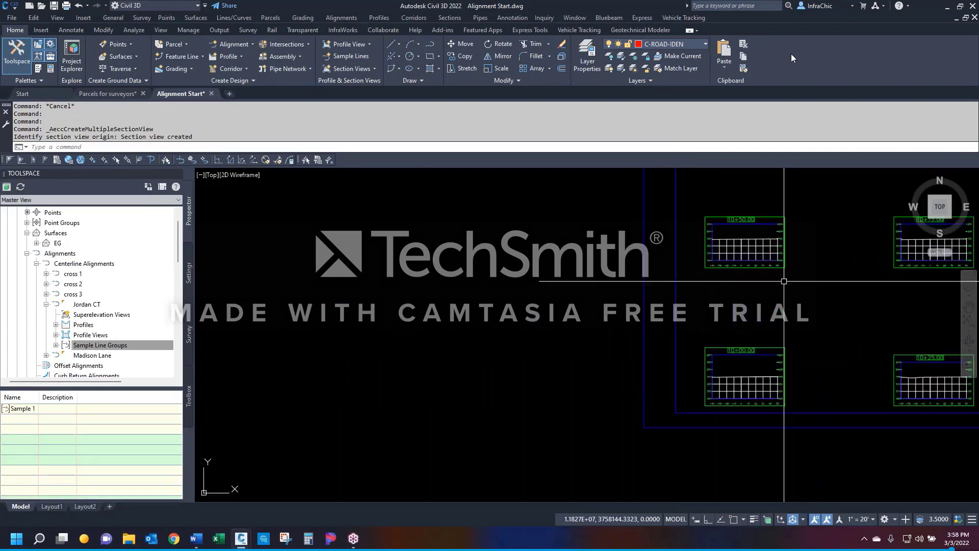
{"action": "scroll", "coordinate": [758, 228], "scroll_direction": "up", "scroll_amount": 1}
{"action": "scroll", "coordinate": [571, 273], "scroll_direction": "down", "scroll_amount": 2}
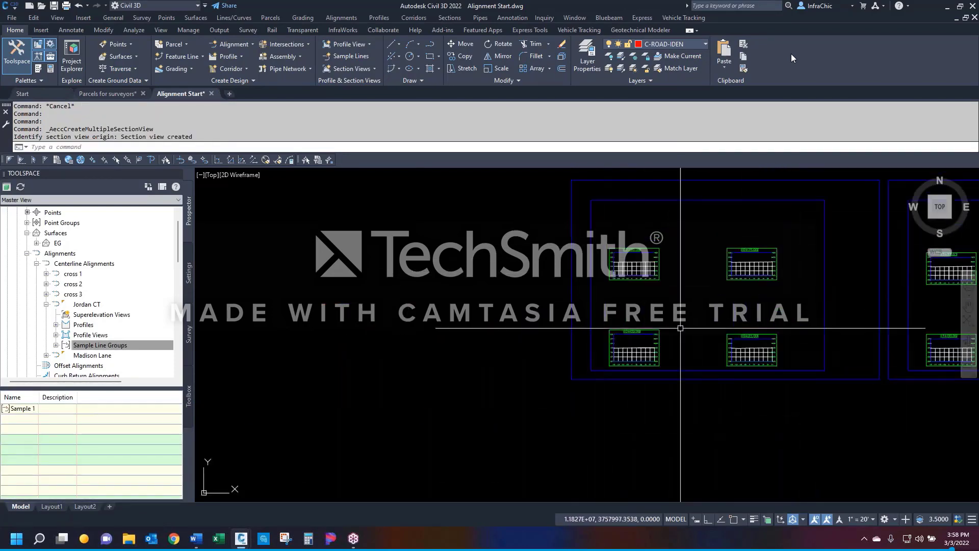
{"action": "scroll", "coordinate": [729, 347], "scroll_direction": "up", "scroll_amount": 4}
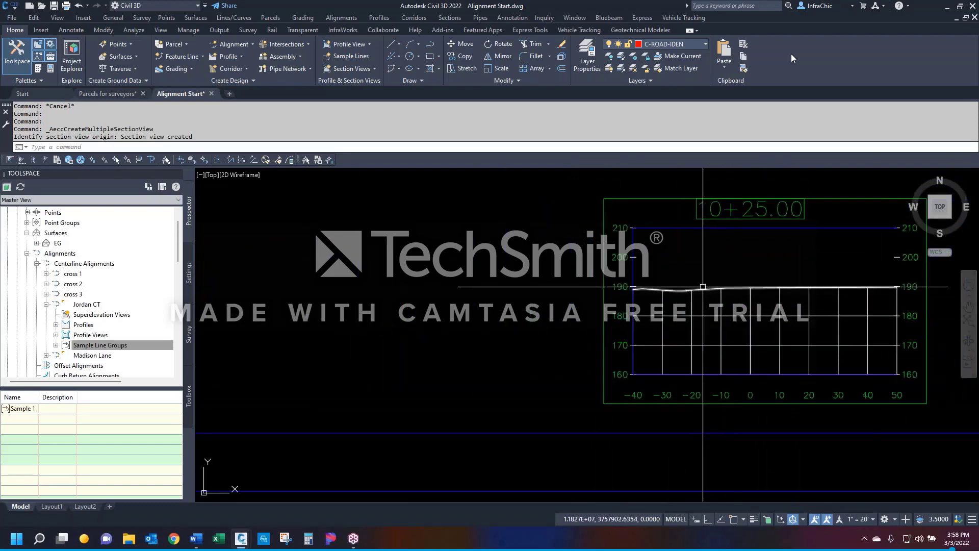
{"action": "key", "text": "Escape"}
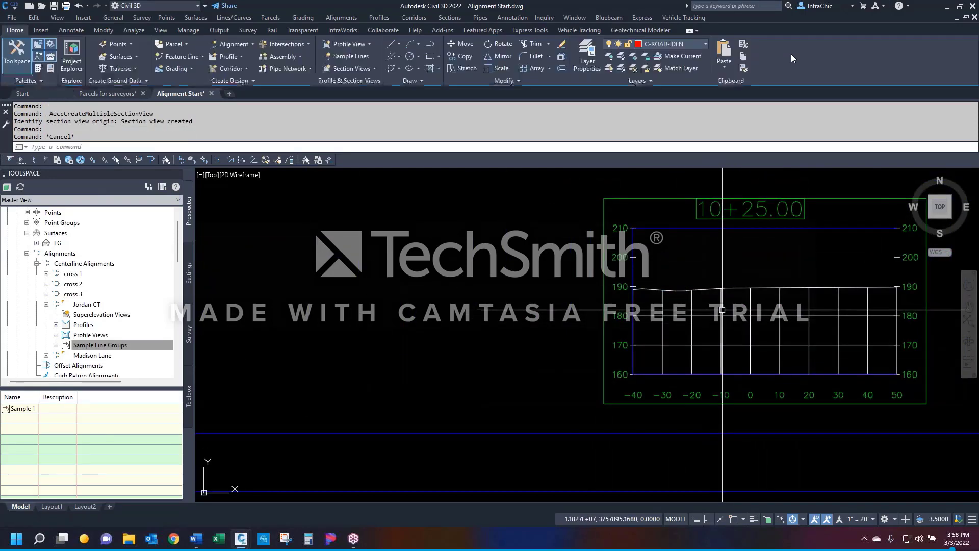
{"action": "left_click", "coordinate": [721, 313]}
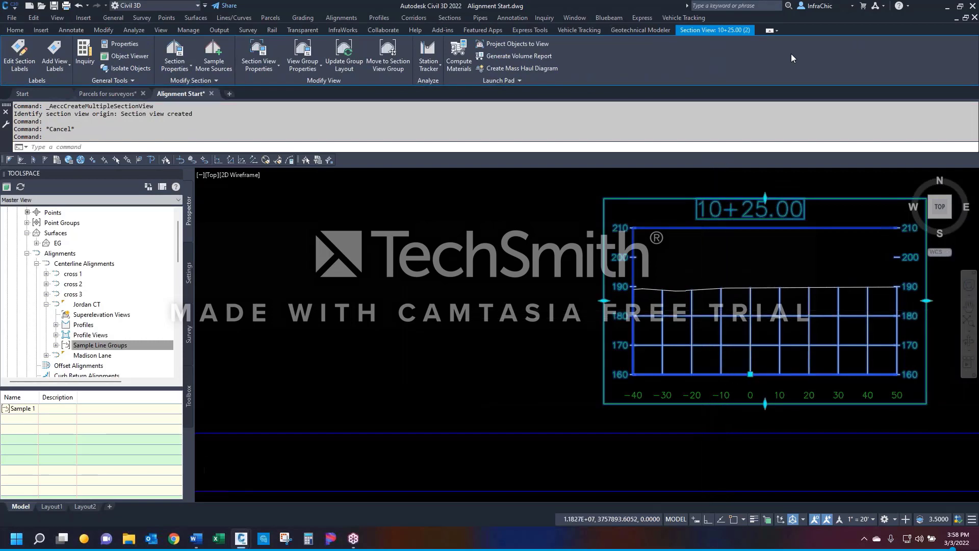
{"action": "scroll", "coordinate": [734, 316], "scroll_direction": "down", "scroll_amount": 3}
{"action": "right_click", "coordinate": [730, 319]}
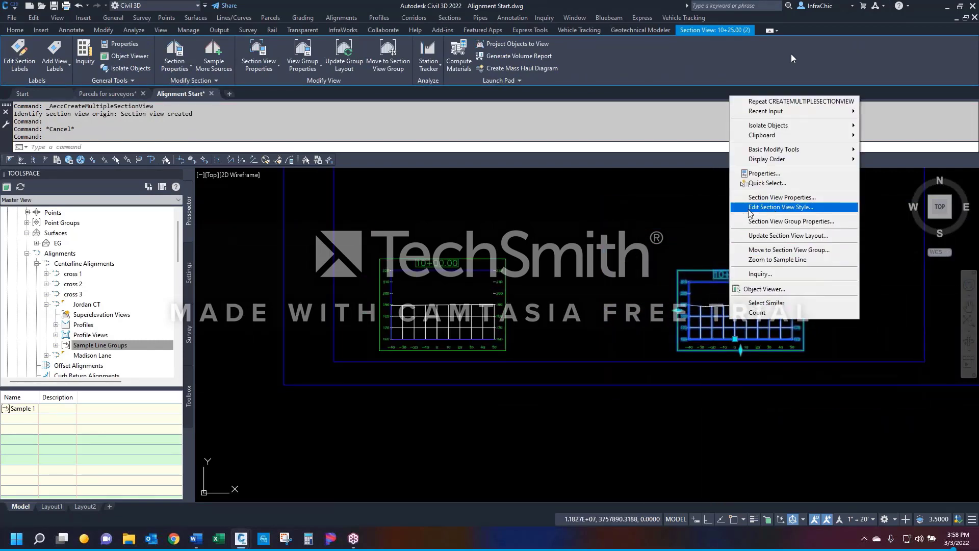
{"action": "left_click", "coordinate": [782, 207]}
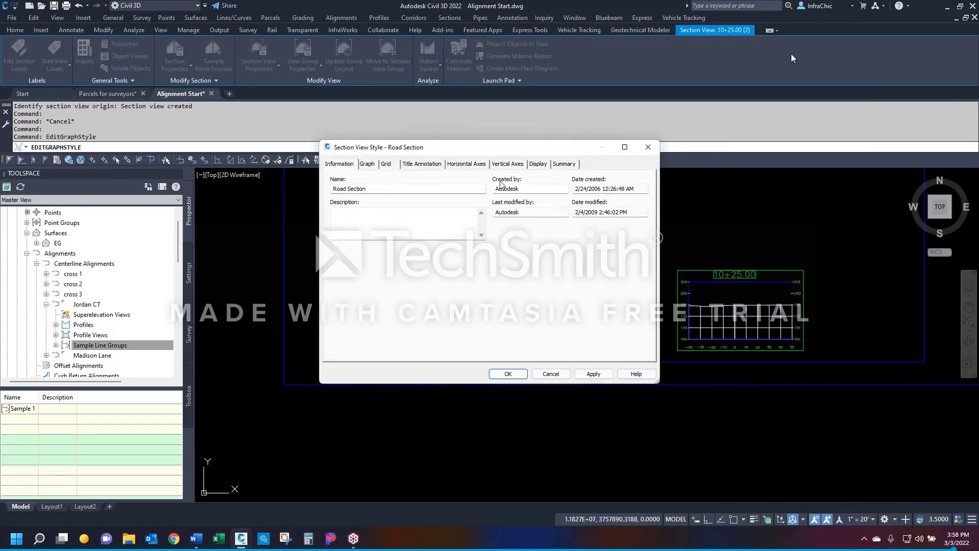
{"action": "left_click", "coordinate": [386, 163]}
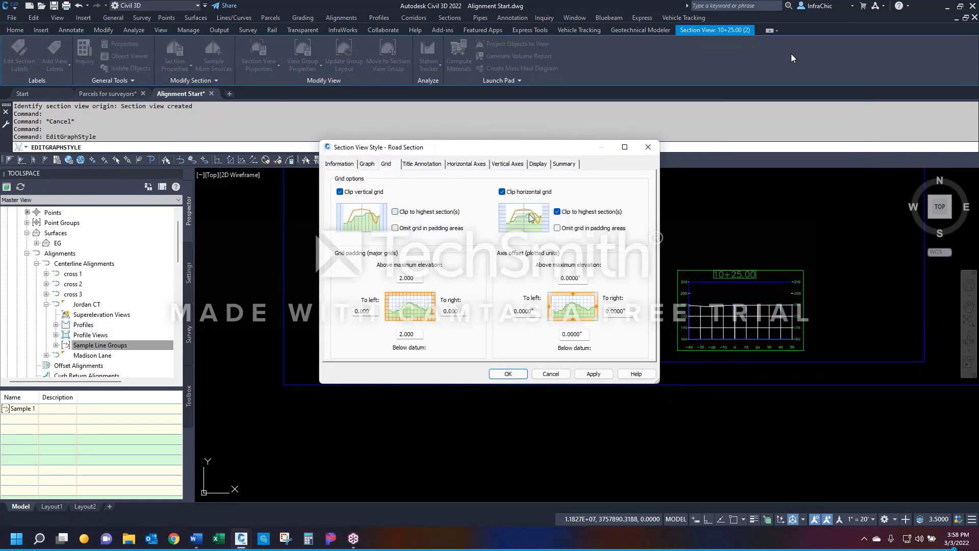
{"action": "left_click", "coordinate": [557, 212]}
{"action": "left_click", "coordinate": [501, 192]}
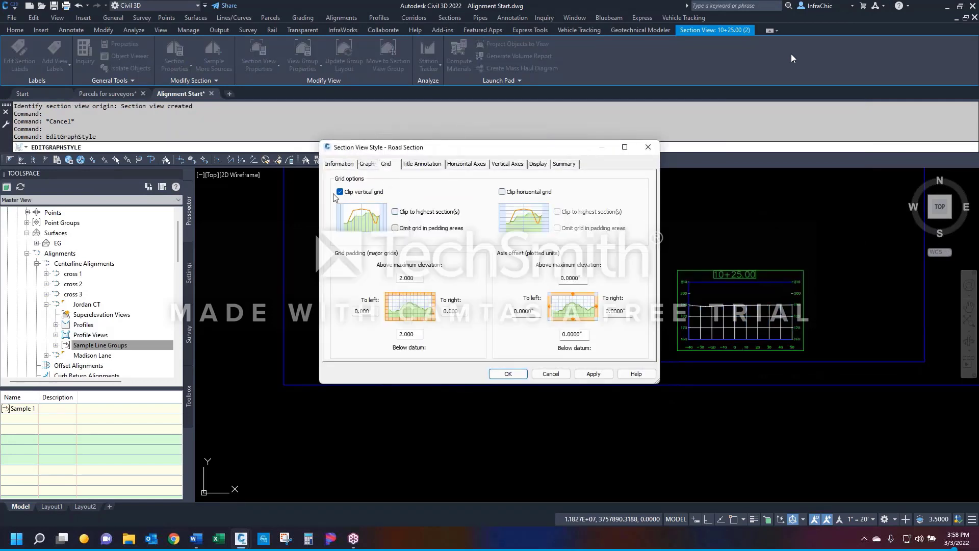
{"action": "left_click", "coordinate": [339, 192]}
{"action": "left_click", "coordinate": [507, 373]}
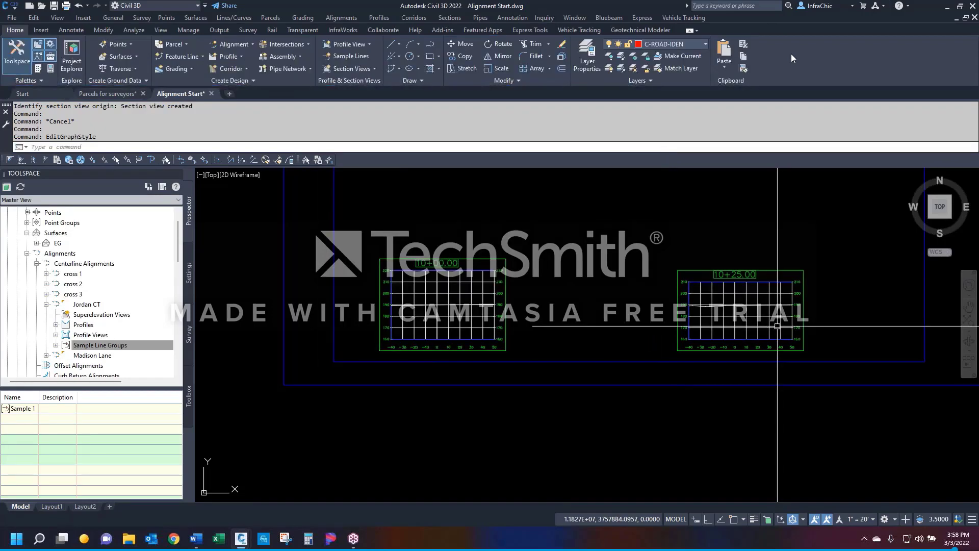
Step: Set the Segments color to red in the Existing Ground section style of the 10+25.00 ground line
{"action": "key", "text": "Escape"}
{"action": "scroll", "coordinate": [713, 308], "scroll_direction": "up", "scroll_amount": 6}
{"action": "left_click", "coordinate": [682, 301]}
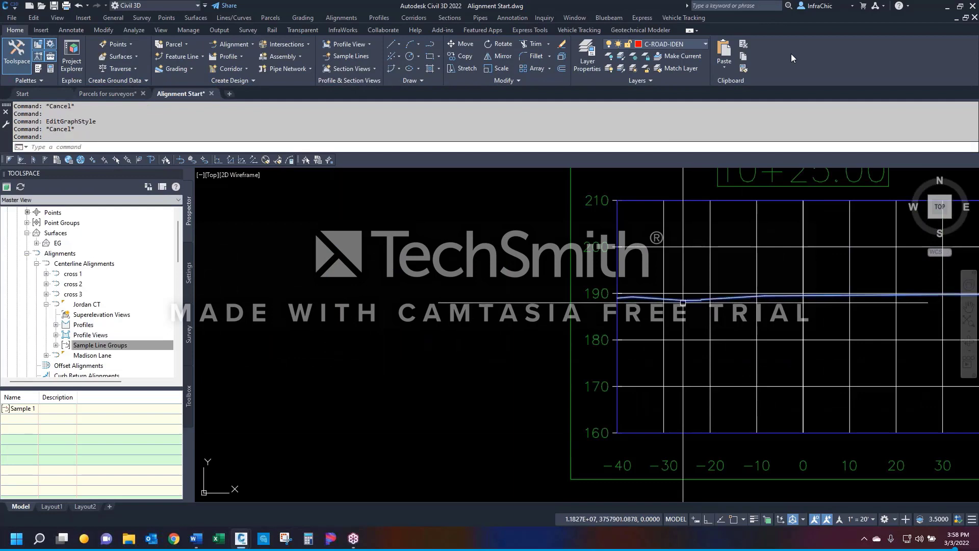
{"action": "right_click", "coordinate": [673, 301]}
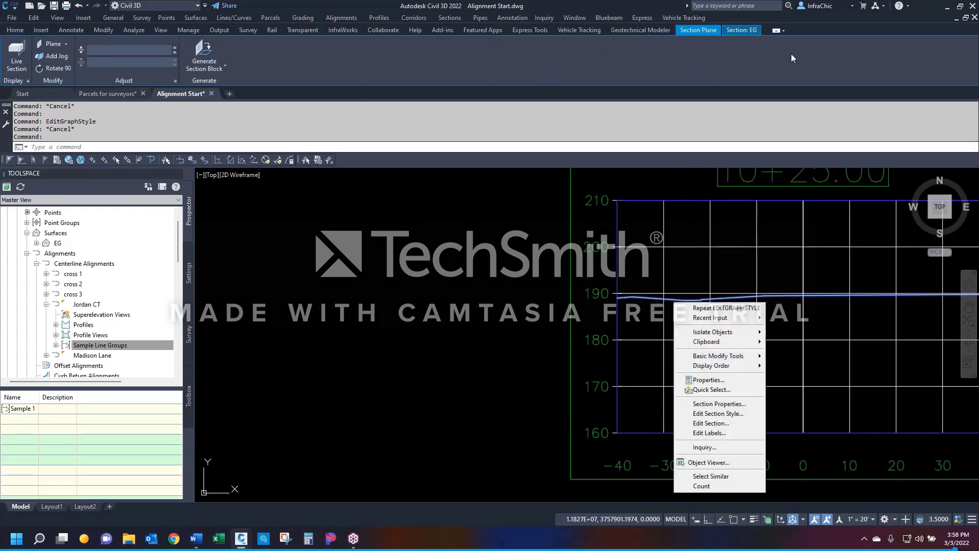
{"action": "left_click", "coordinate": [720, 414]}
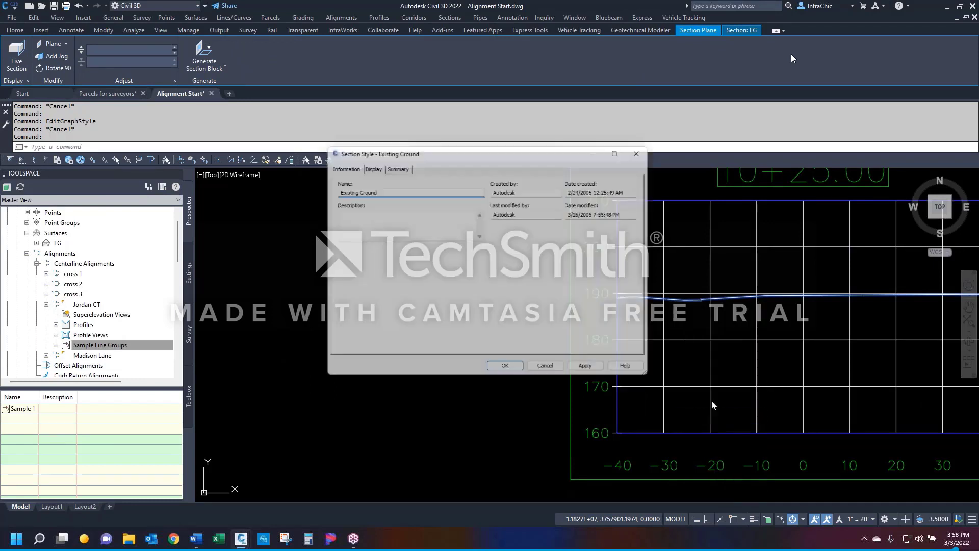
{"action": "left_click", "coordinate": [368, 164]}
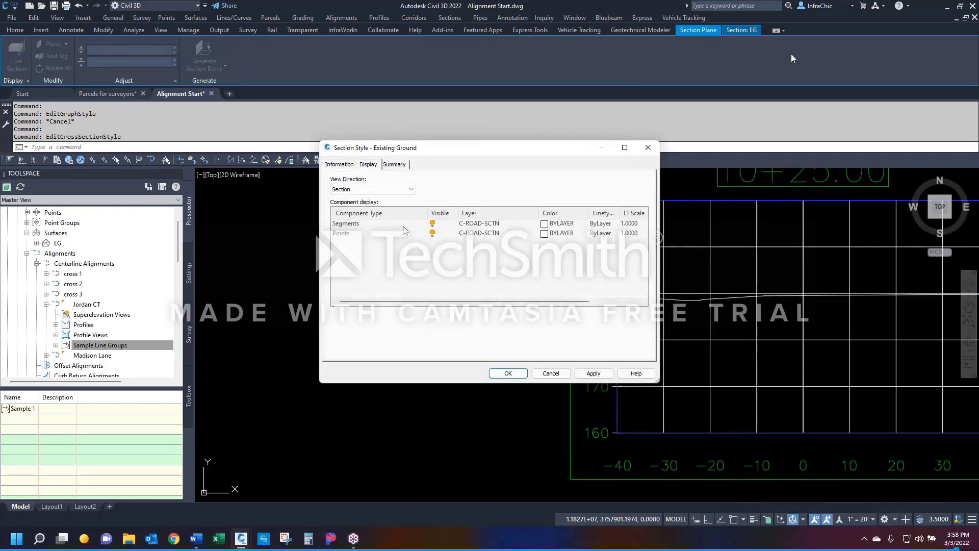
{"action": "left_click", "coordinate": [566, 224]}
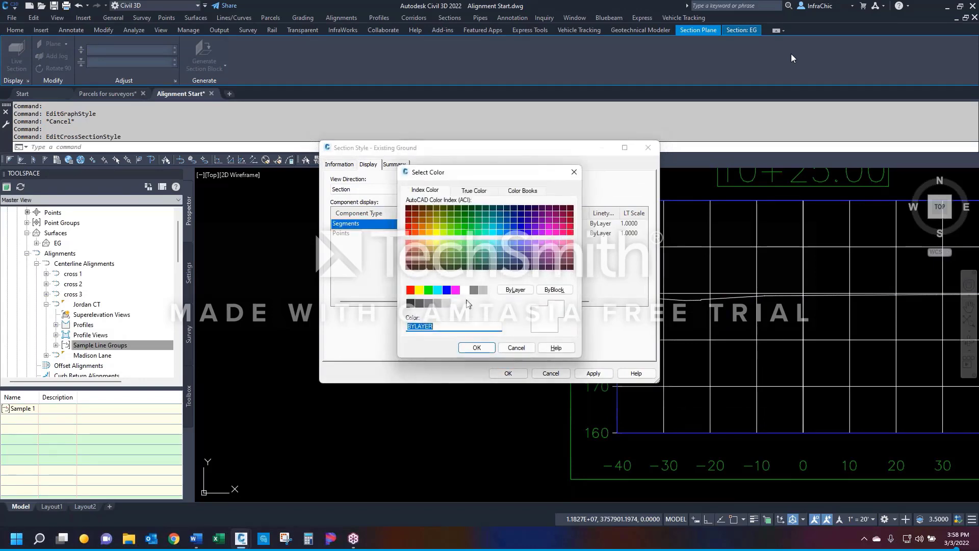
{"action": "left_click", "coordinate": [409, 290]}
{"action": "left_click", "coordinate": [474, 348]}
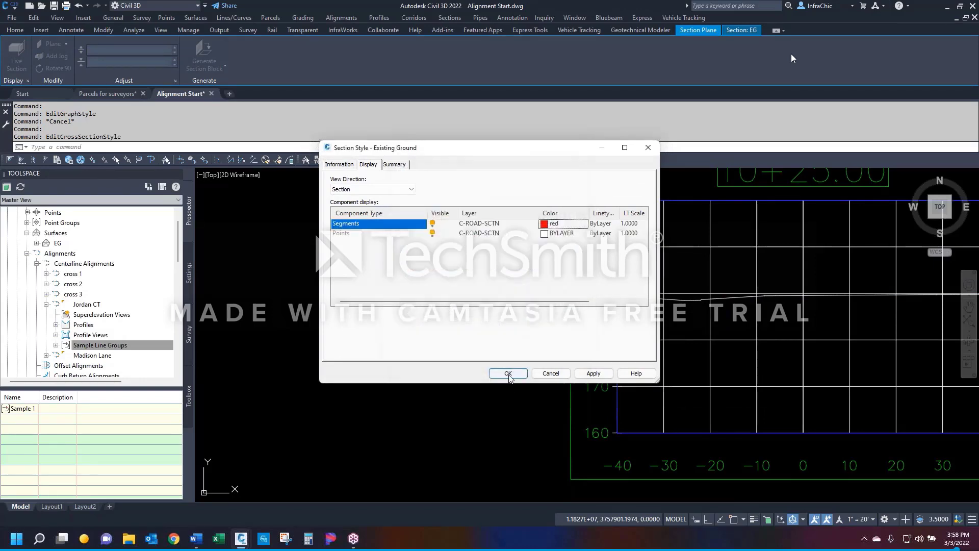
{"action": "left_click", "coordinate": [508, 373]}
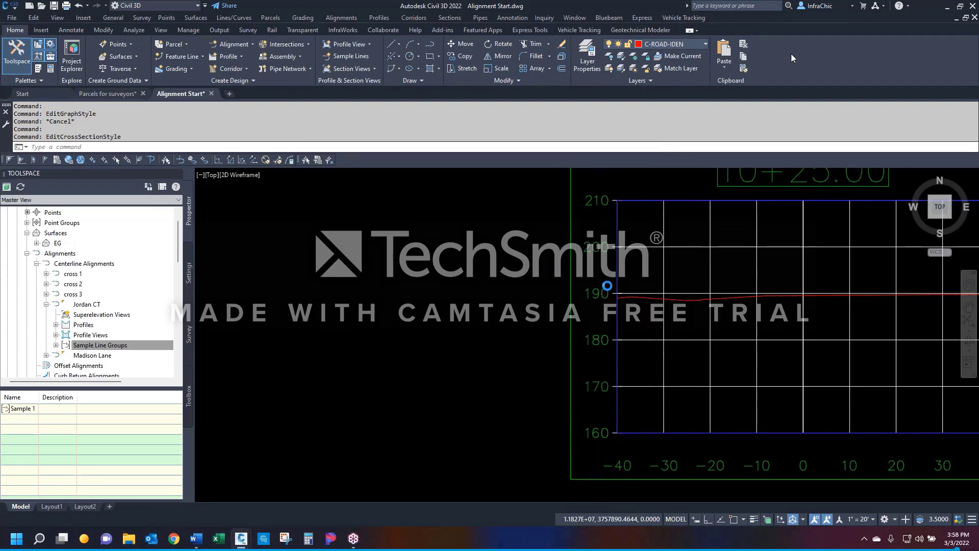
Step: Examine the restyled section views across the sheets and the ground line in the 11+00.00 view
{"action": "scroll", "coordinate": [601, 352], "scroll_direction": "down", "scroll_amount": 5}
{"action": "scroll", "coordinate": [658, 305], "scroll_direction": "up", "scroll_amount": 5}
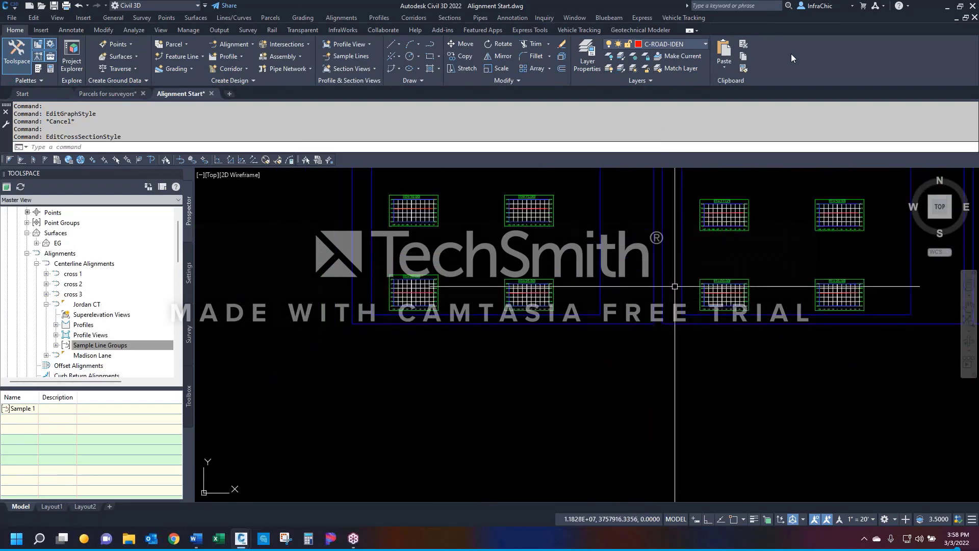
{"action": "scroll", "coordinate": [658, 305], "scroll_direction": "down", "scroll_amount": 5}
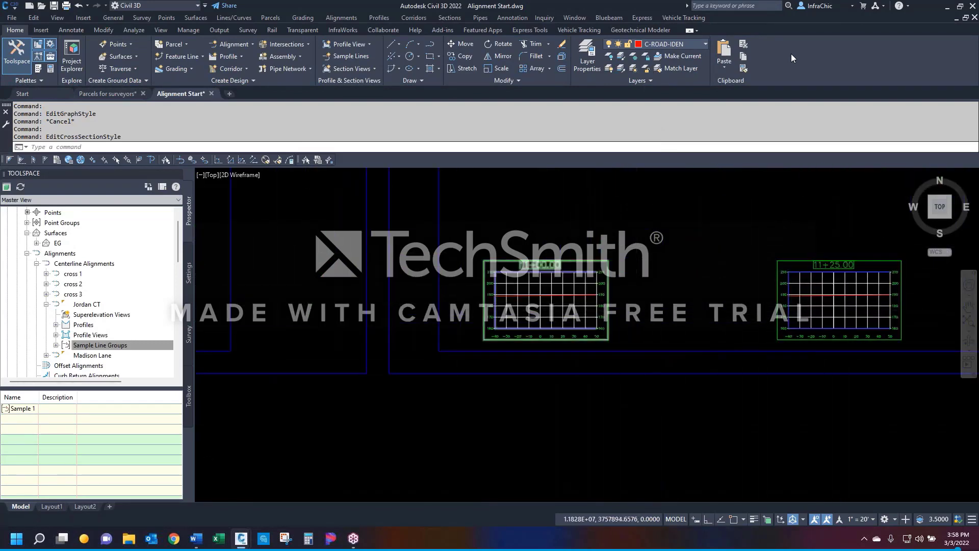
{"action": "left_click", "coordinate": [569, 309]}
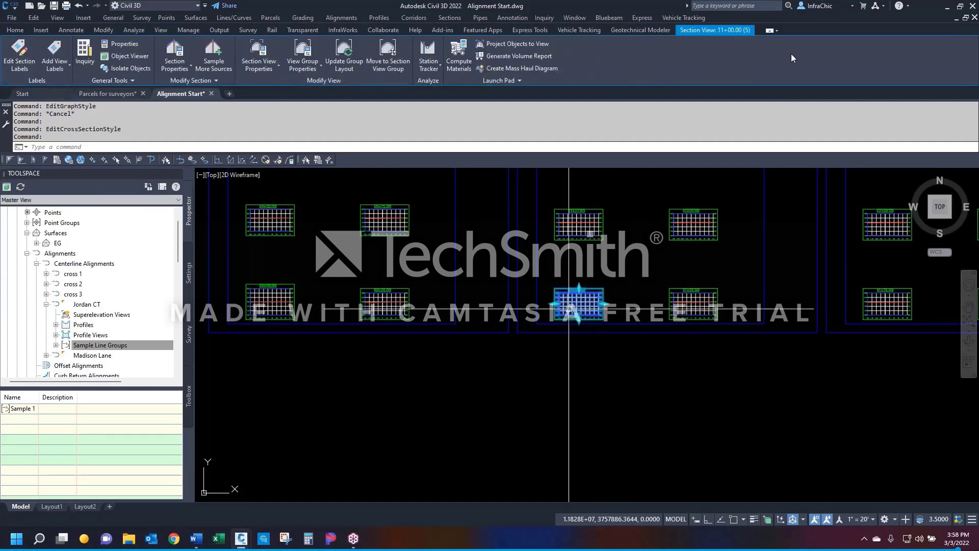
{"action": "key", "text": "Escape"}
{"action": "left_click", "coordinate": [568, 309]}
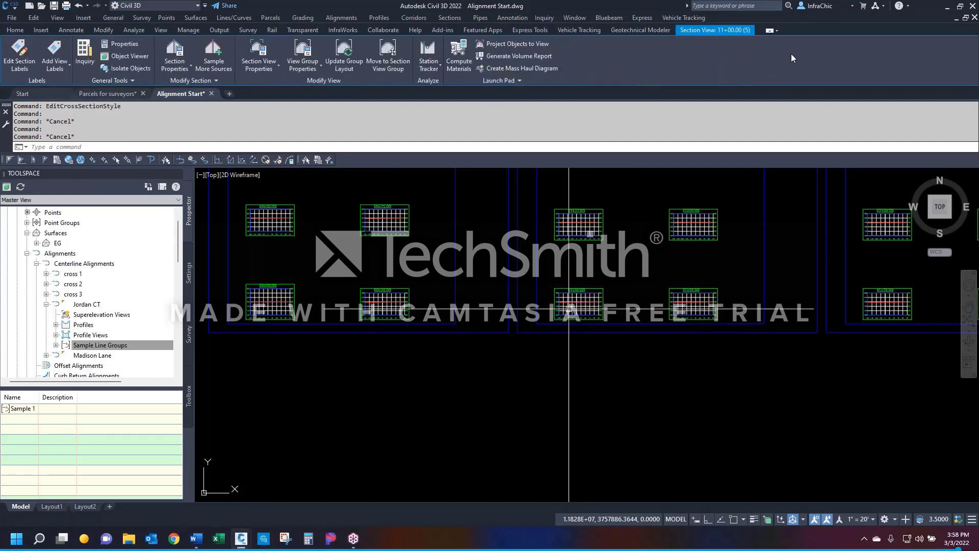
{"action": "key", "text": "Escape"}
{"action": "scroll", "coordinate": [569, 305], "scroll_direction": "up", "scroll_amount": 5}
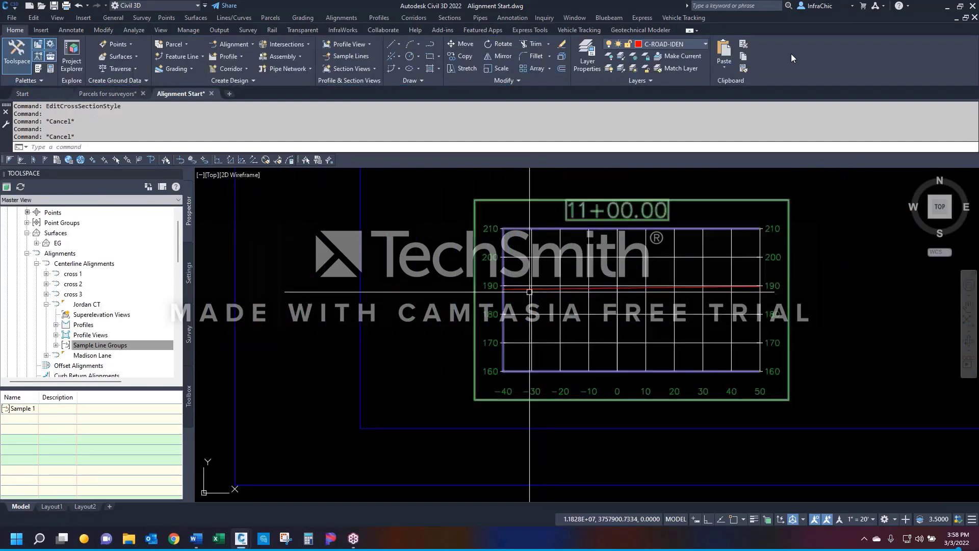
{"action": "left_click", "coordinate": [563, 287]}
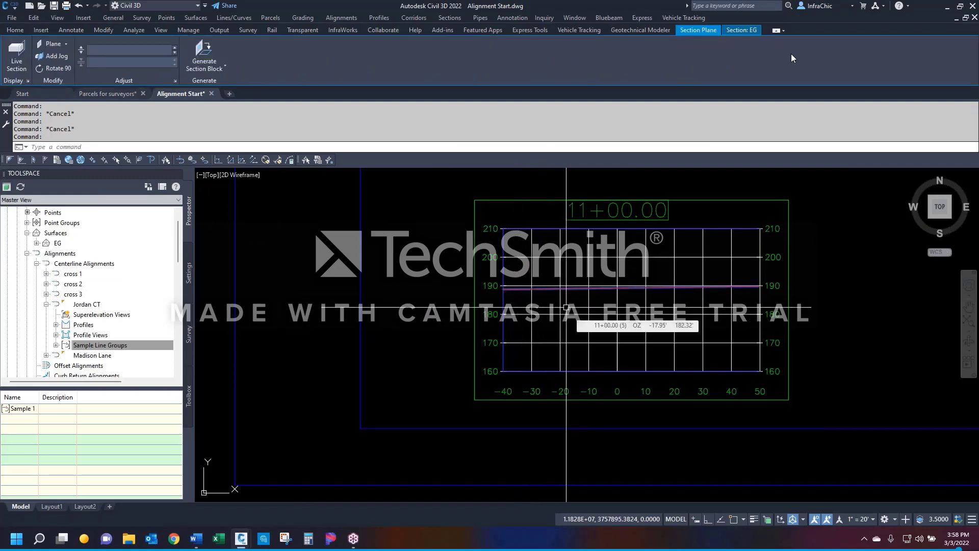
{"action": "scroll", "coordinate": [566, 307], "scroll_direction": "down", "scroll_amount": 5}
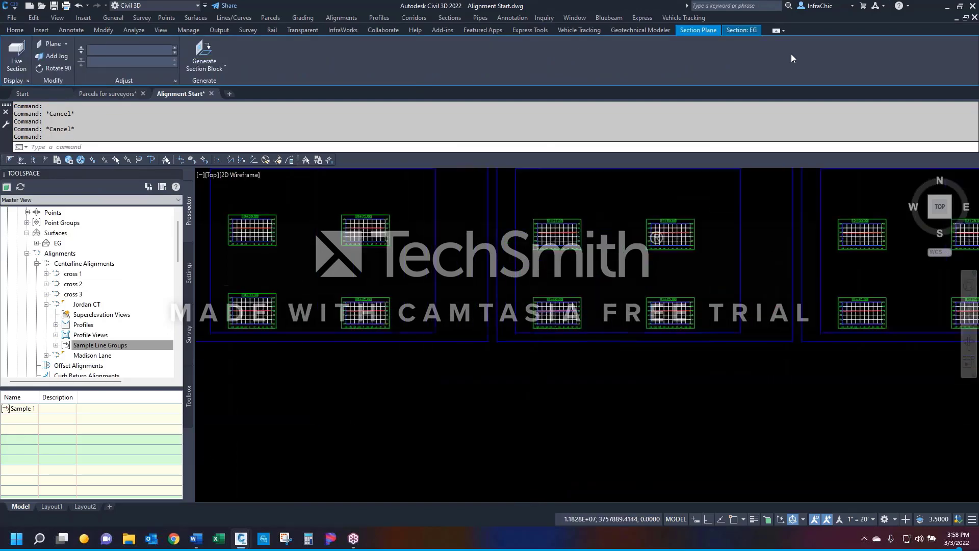
{"action": "key", "text": "Escape"}
{"action": "scroll", "coordinate": [568, 321], "scroll_direction": "down", "scroll_amount": 2}
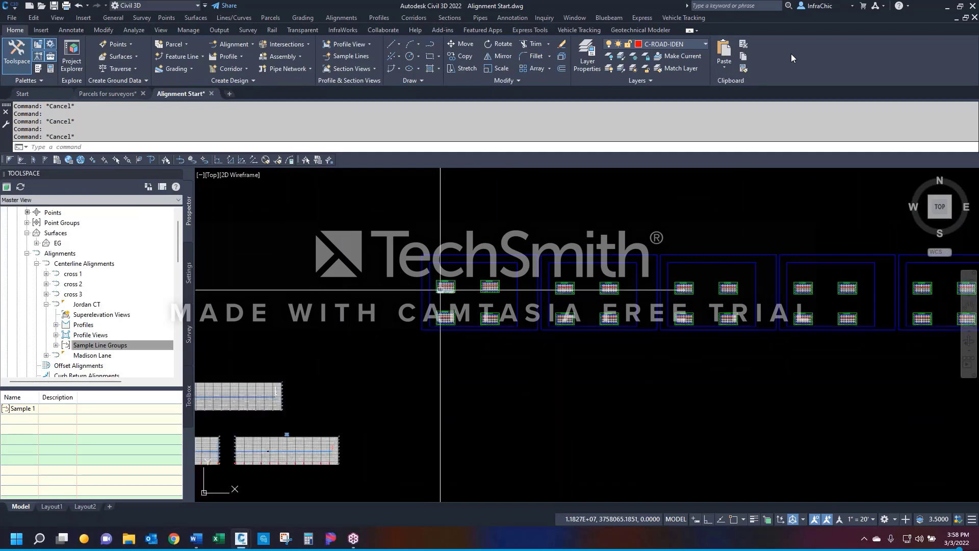
Step: Move the 10+50.00 section view straight down with Ortho on, placing it just above the 10+00.00 view
{"action": "left_click", "coordinate": [439, 289]}
{"action": "scroll", "coordinate": [439, 290], "scroll_direction": "up", "scroll_amount": 3}
{"action": "scroll", "coordinate": [461, 297], "scroll_direction": "up", "scroll_amount": 2}
{"action": "key", "text": "Escape"}
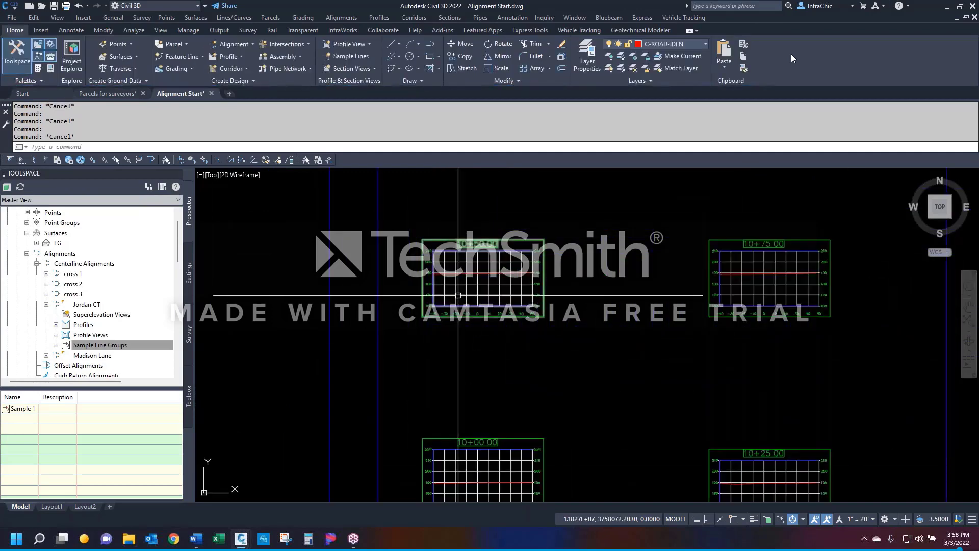
{"action": "type", "text": "m"}
{"action": "key", "text": "Return"}
{"action": "left_click", "coordinate": [457, 295]}
{"action": "key", "text": "Return"}
{"action": "left_click", "coordinate": [455, 294]}
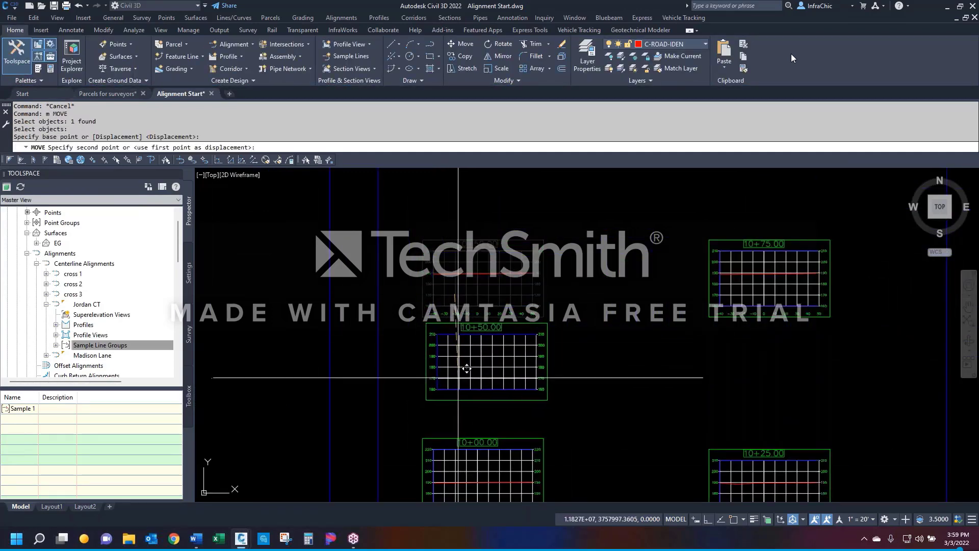
{"action": "key", "text": "F8"}
{"action": "left_click", "coordinate": [469, 378]}
{"action": "key", "text": "Escape"}
{"action": "scroll", "coordinate": [469, 378], "scroll_direction": "down", "scroll_amount": 4}
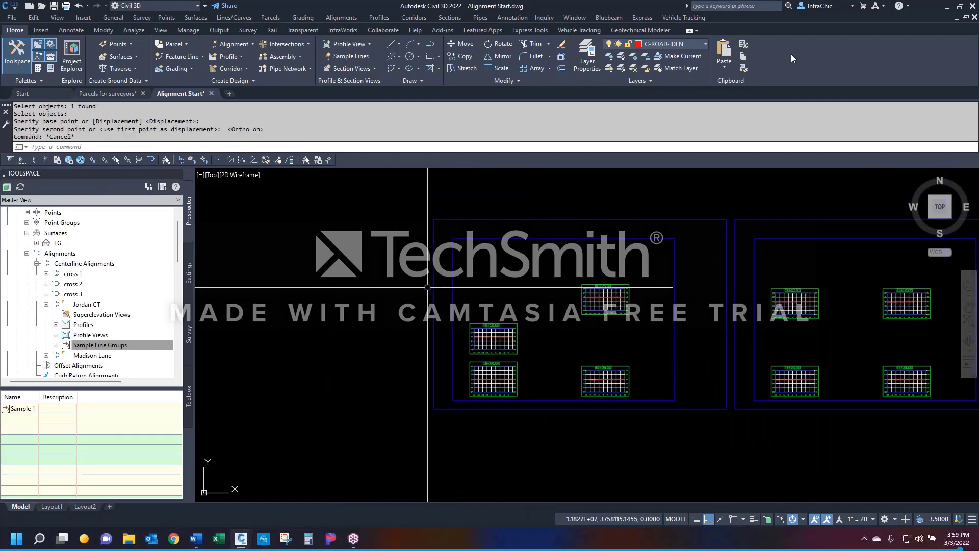
Step: Move the 10+50.00 and 10+00.00 section views together straight up into the upper part of the first sheet
{"action": "left_click", "coordinate": [475, 300]}
{"action": "key", "text": "Escape"}
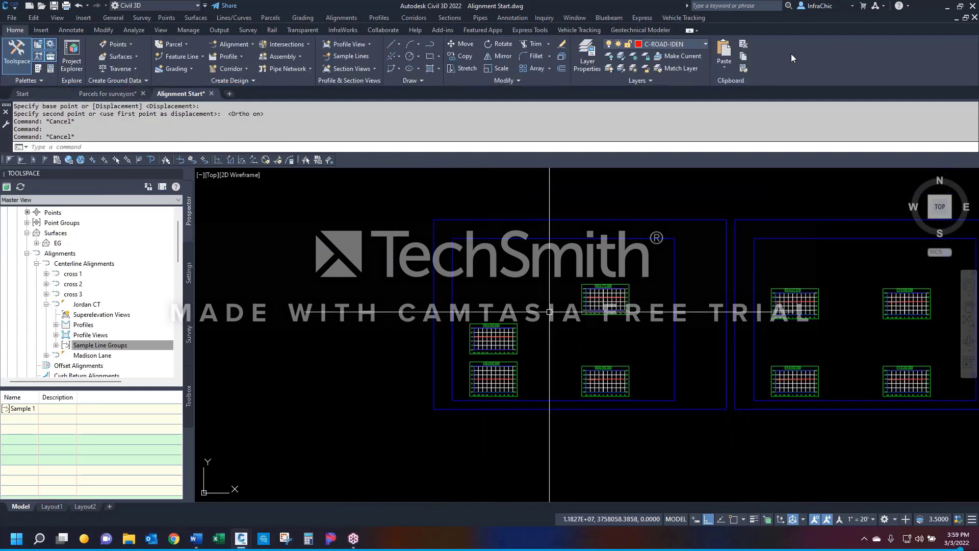
{"action": "type", "text": "m"}
{"action": "key", "text": "Return"}
{"action": "left_click", "coordinate": [518, 343]}
{"action": "left_click", "coordinate": [518, 376]}
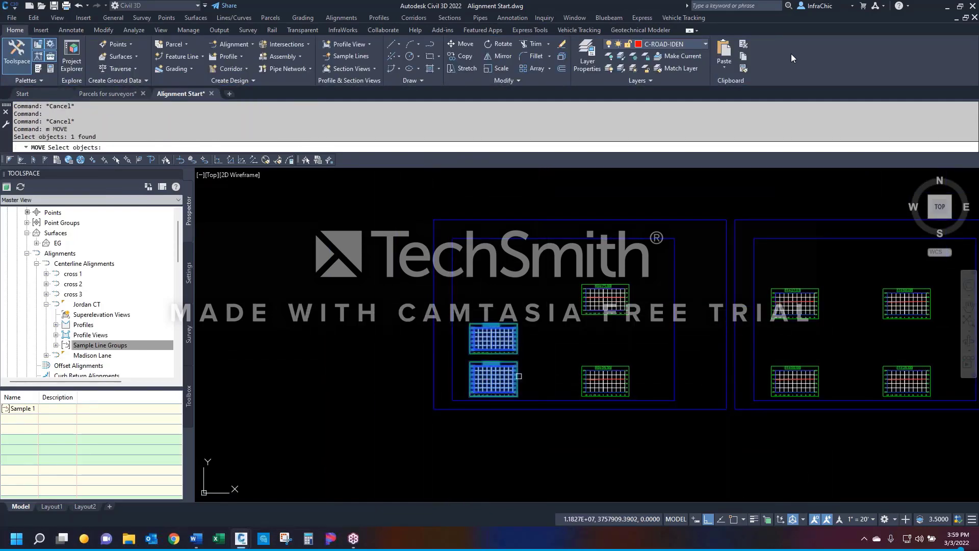
{"action": "key", "text": "Return"}
{"action": "left_click", "coordinate": [537, 396]}
{"action": "key", "text": "Escape"}
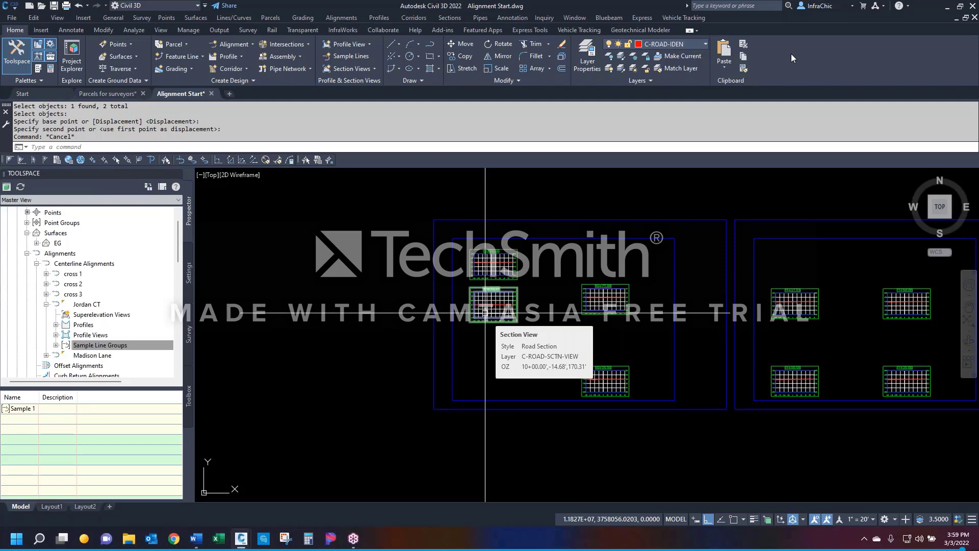
Step: Open the Add Labels tool and choose Section View as the feature to label
{"action": "scroll", "coordinate": [479, 307], "scroll_direction": "up", "scroll_amount": 4}
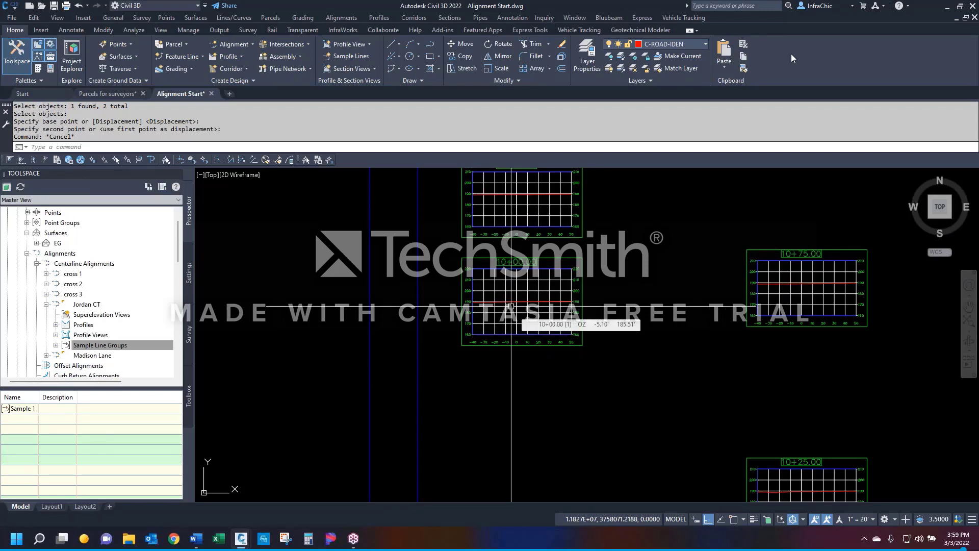
{"action": "left_click", "coordinate": [71, 29]}
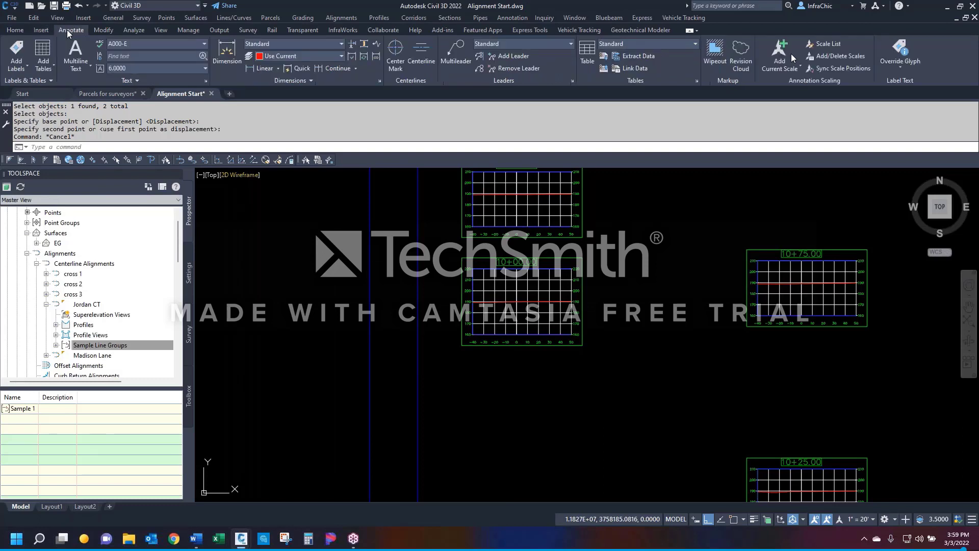
{"action": "left_click", "coordinate": [17, 50]}
{"action": "left_click", "coordinate": [153, 133]}
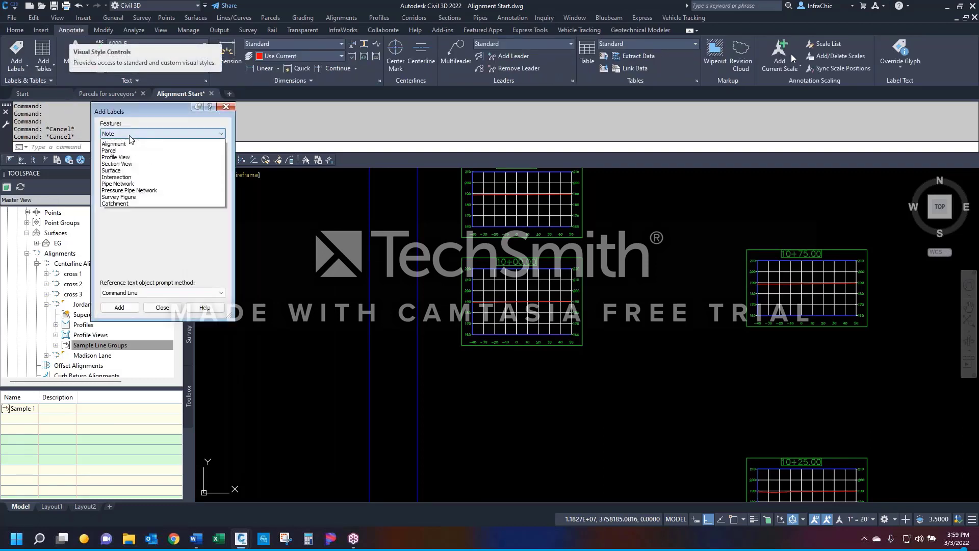
{"action": "left_click", "coordinate": [121, 176]}
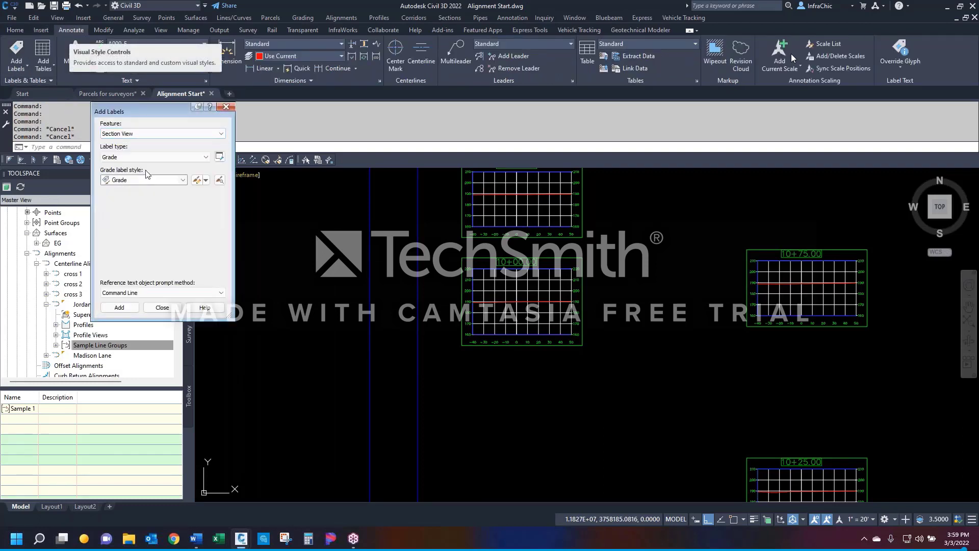
Step: Review the Offset Elevation, Projection and Grade label types and their styles for section views, closing Add Labels without placing a label
{"action": "left_click", "coordinate": [130, 157]}
{"action": "left_click", "coordinate": [136, 174]}
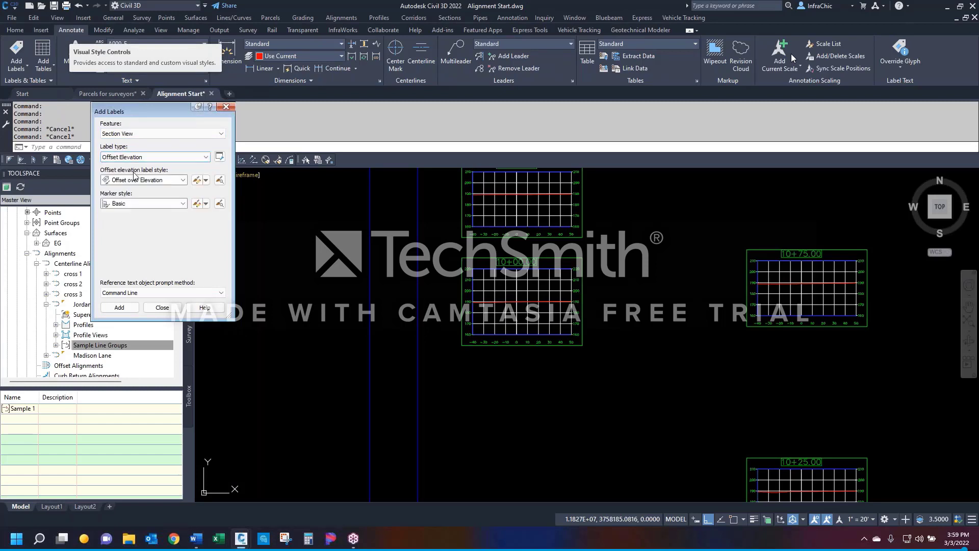
{"action": "left_click", "coordinate": [134, 158]}
{"action": "left_click", "coordinate": [135, 170]}
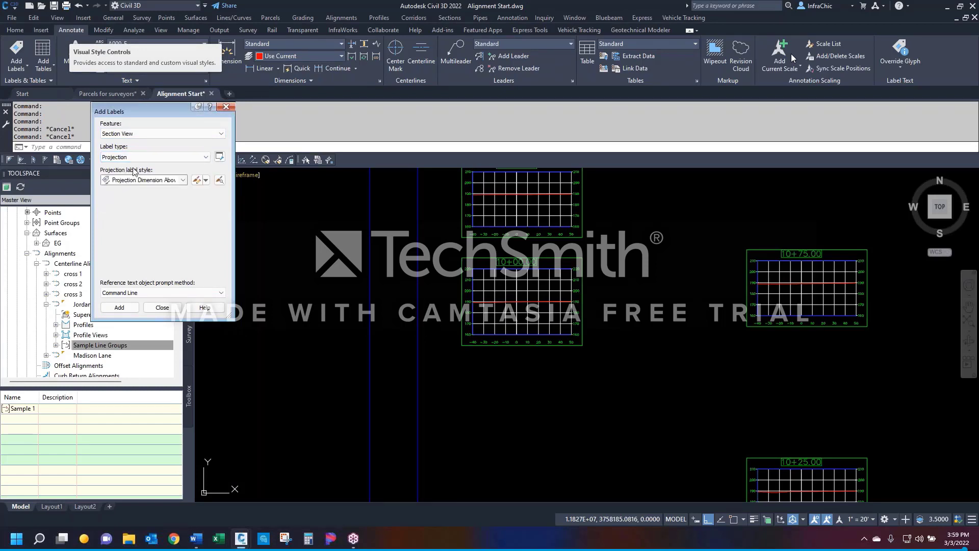
{"action": "left_click", "coordinate": [131, 158]}
{"action": "left_click", "coordinate": [128, 170]}
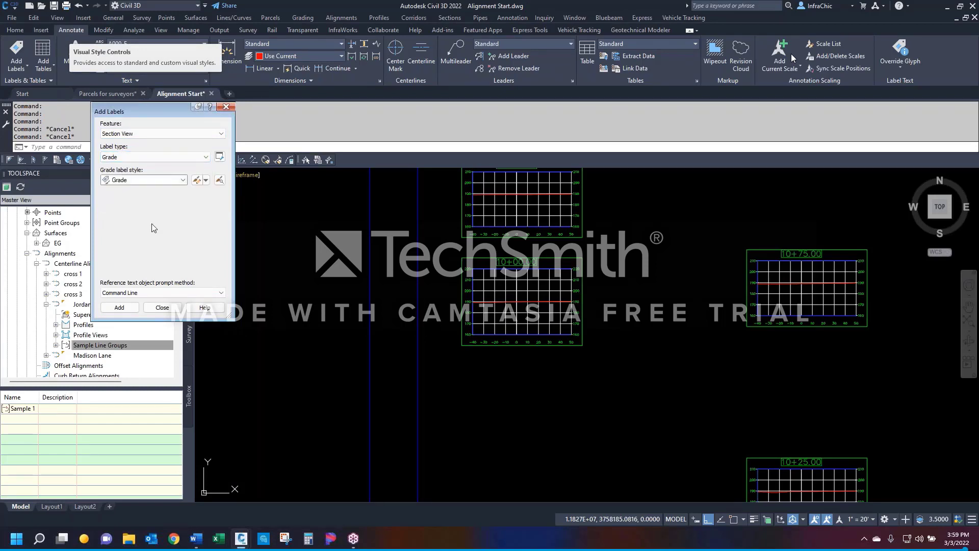
{"action": "left_click", "coordinate": [136, 181]}
{"action": "left_click", "coordinate": [132, 190]}
{"action": "left_click", "coordinate": [130, 156]}
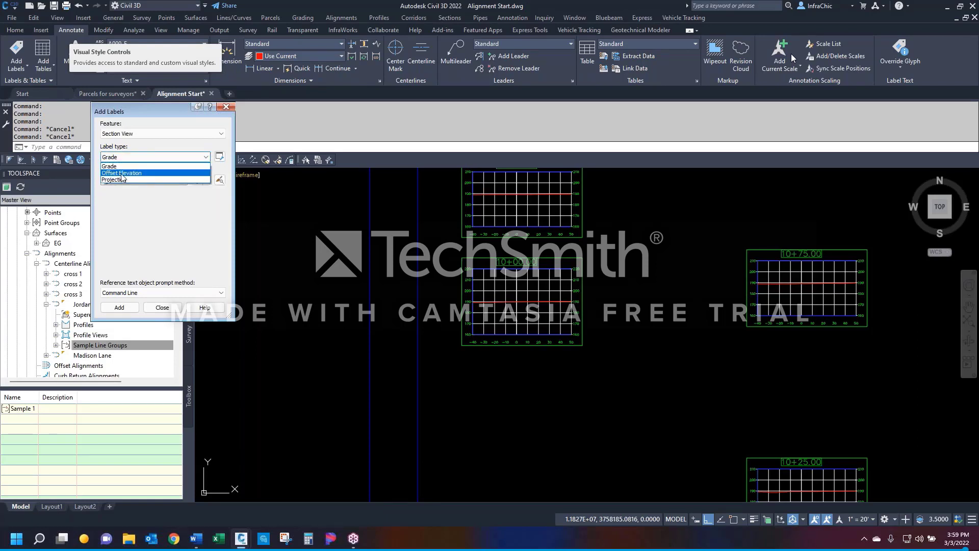
{"action": "left_click", "coordinate": [124, 175]}
{"action": "left_click", "coordinate": [162, 307]}
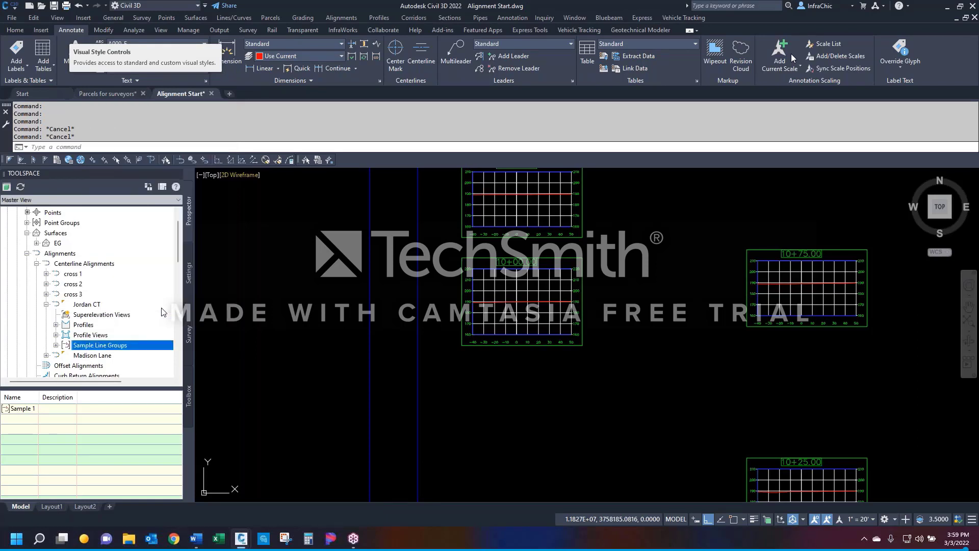
Step: Set the drawing's annotation scale to 1" = 10'
{"action": "left_click", "coordinate": [867, 519]}
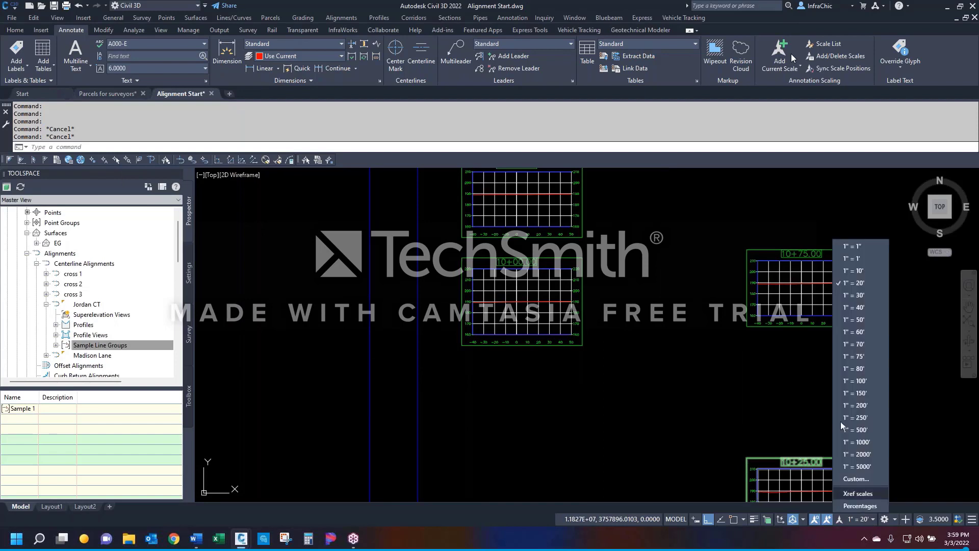
{"action": "left_click", "coordinate": [852, 271]}
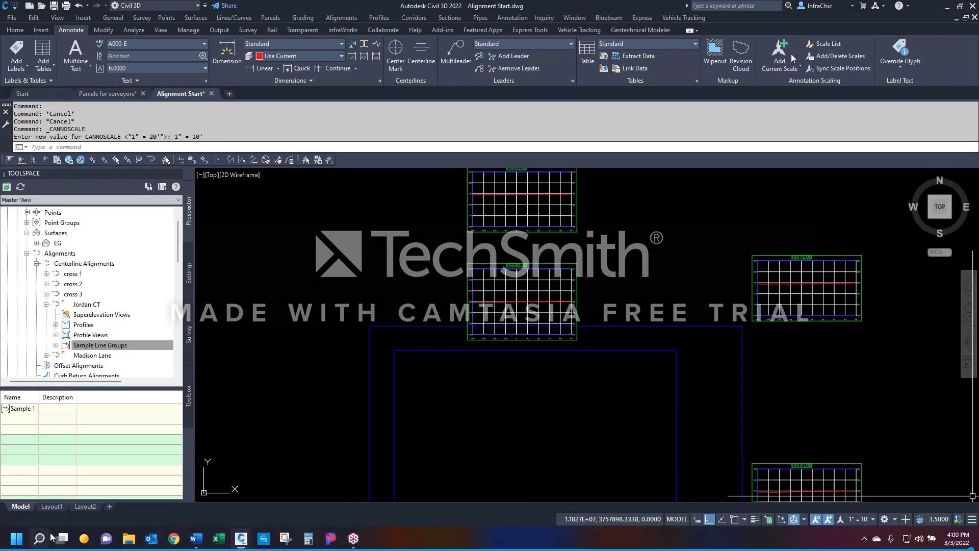
Step: Launch PowerPoint from the pinned apps
{"action": "left_click", "coordinate": [17, 538]}
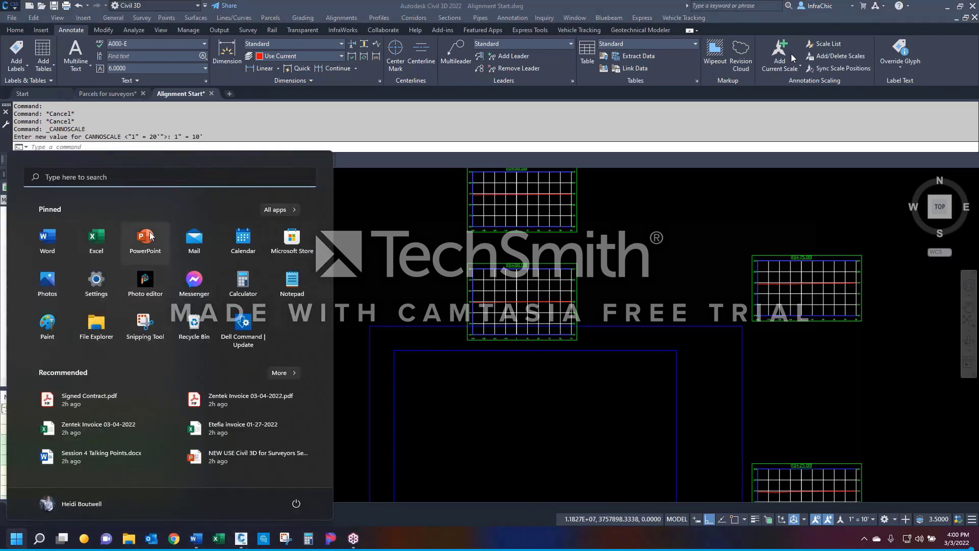
{"action": "left_click", "coordinate": [148, 236]}
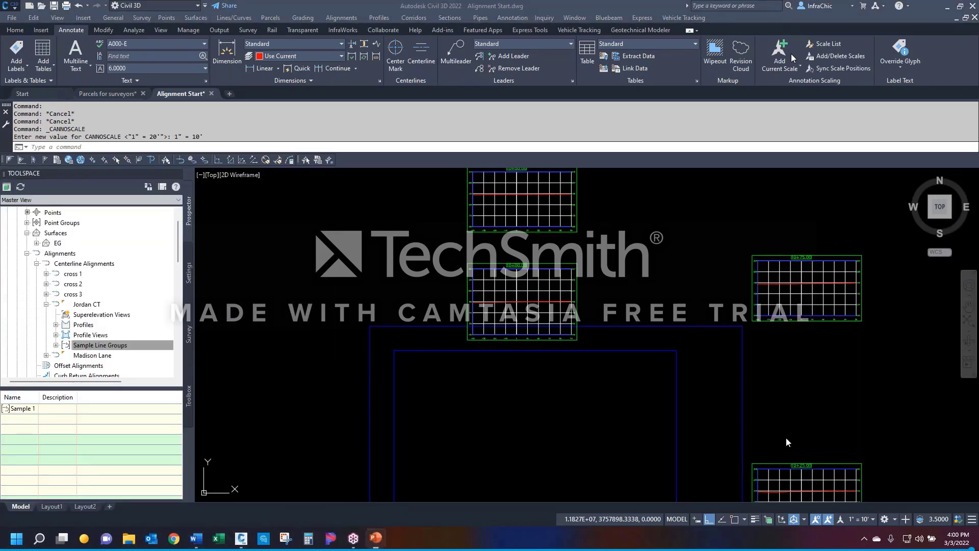